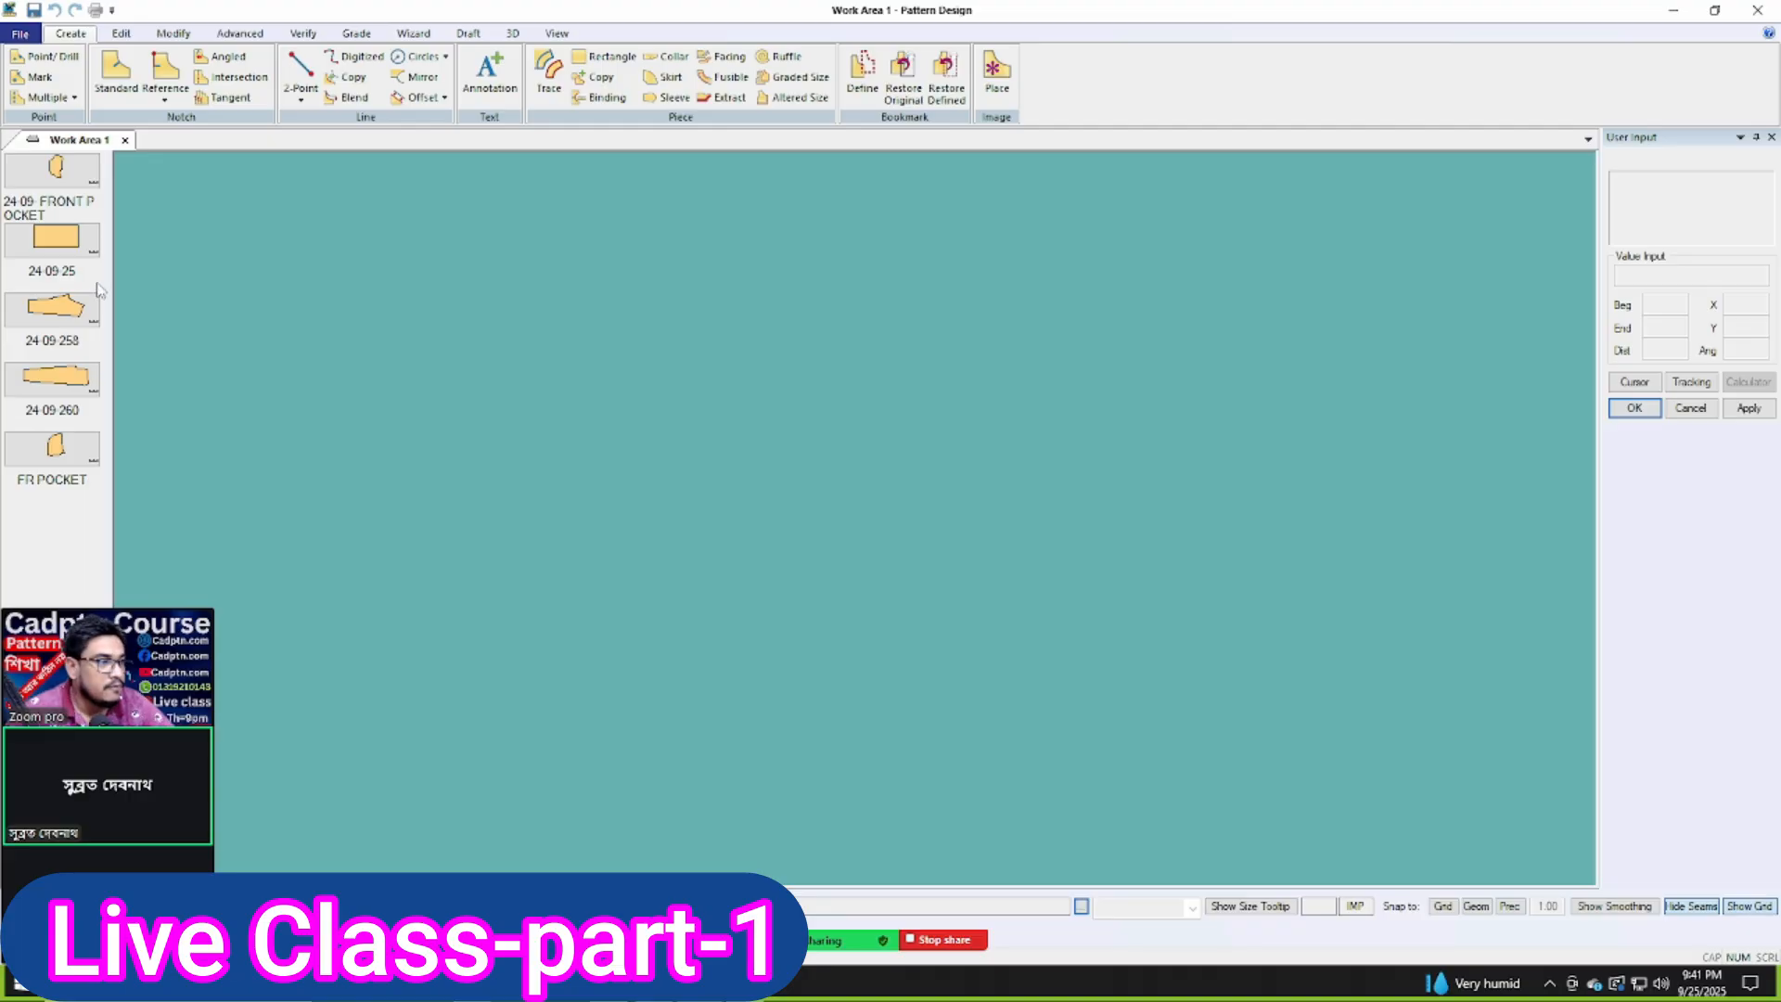
# Step: Place all five pattern pieces from the piece list in the work area, tiled
pyautogui.rightClick(67, 211)
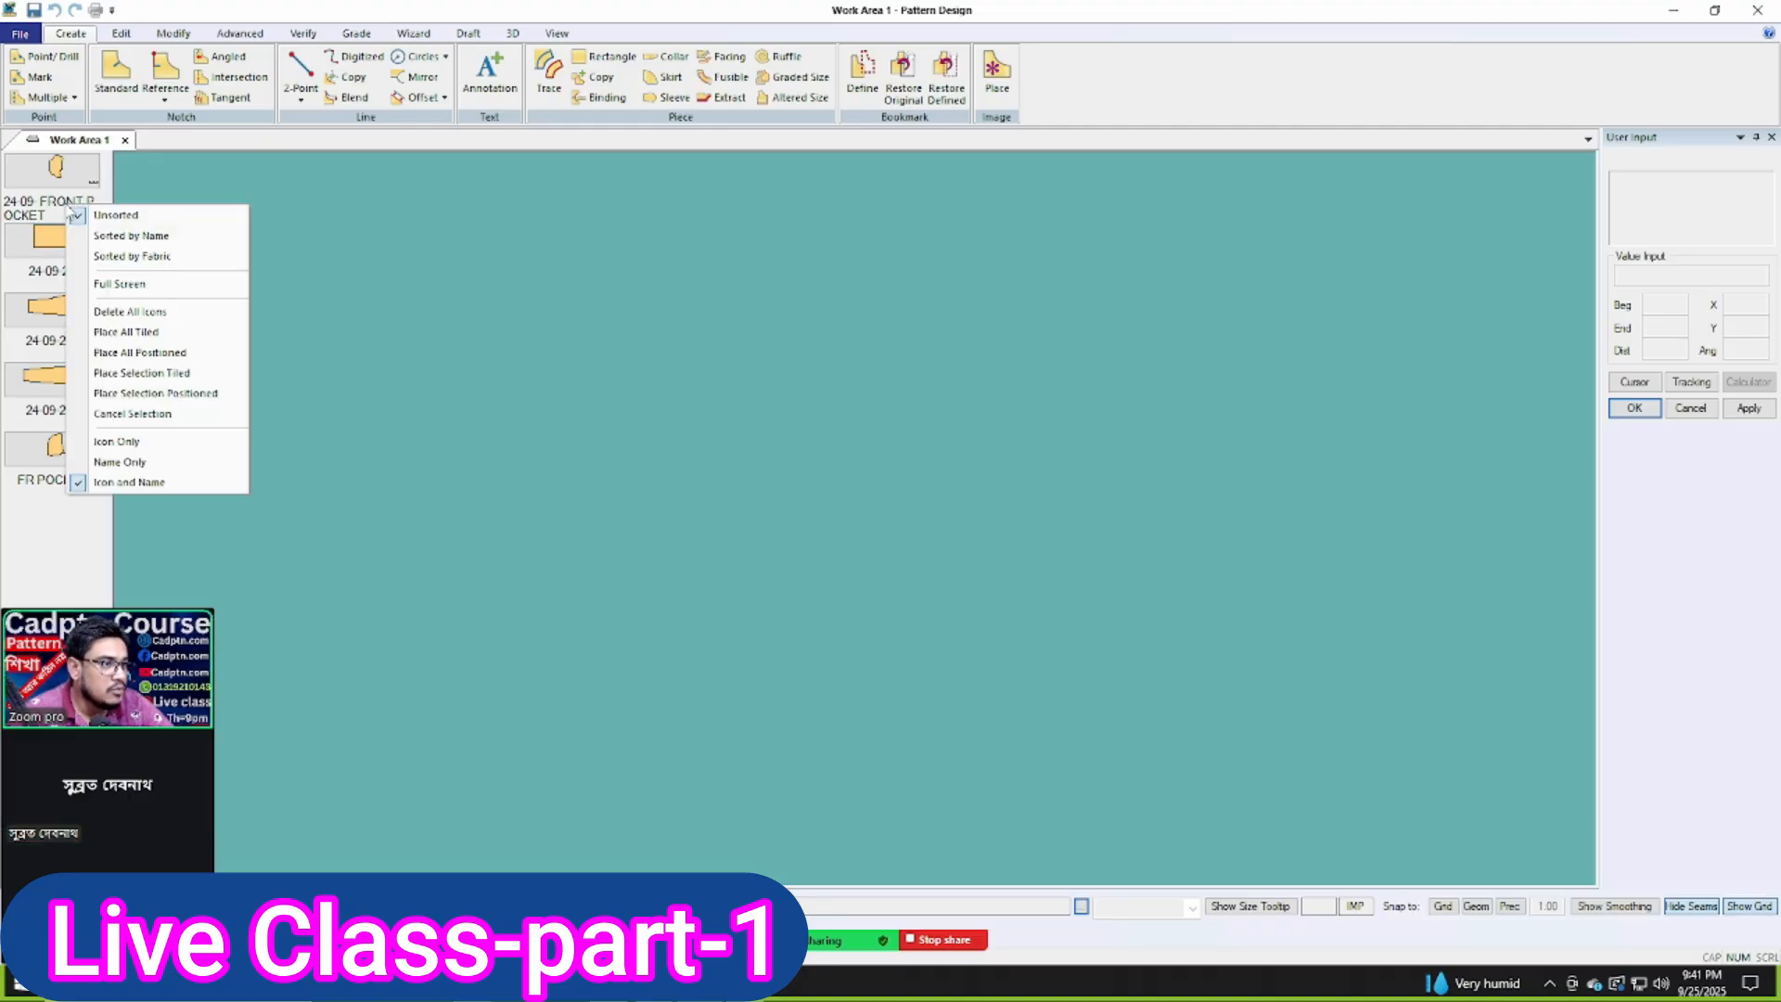
pyautogui.click(163, 333)
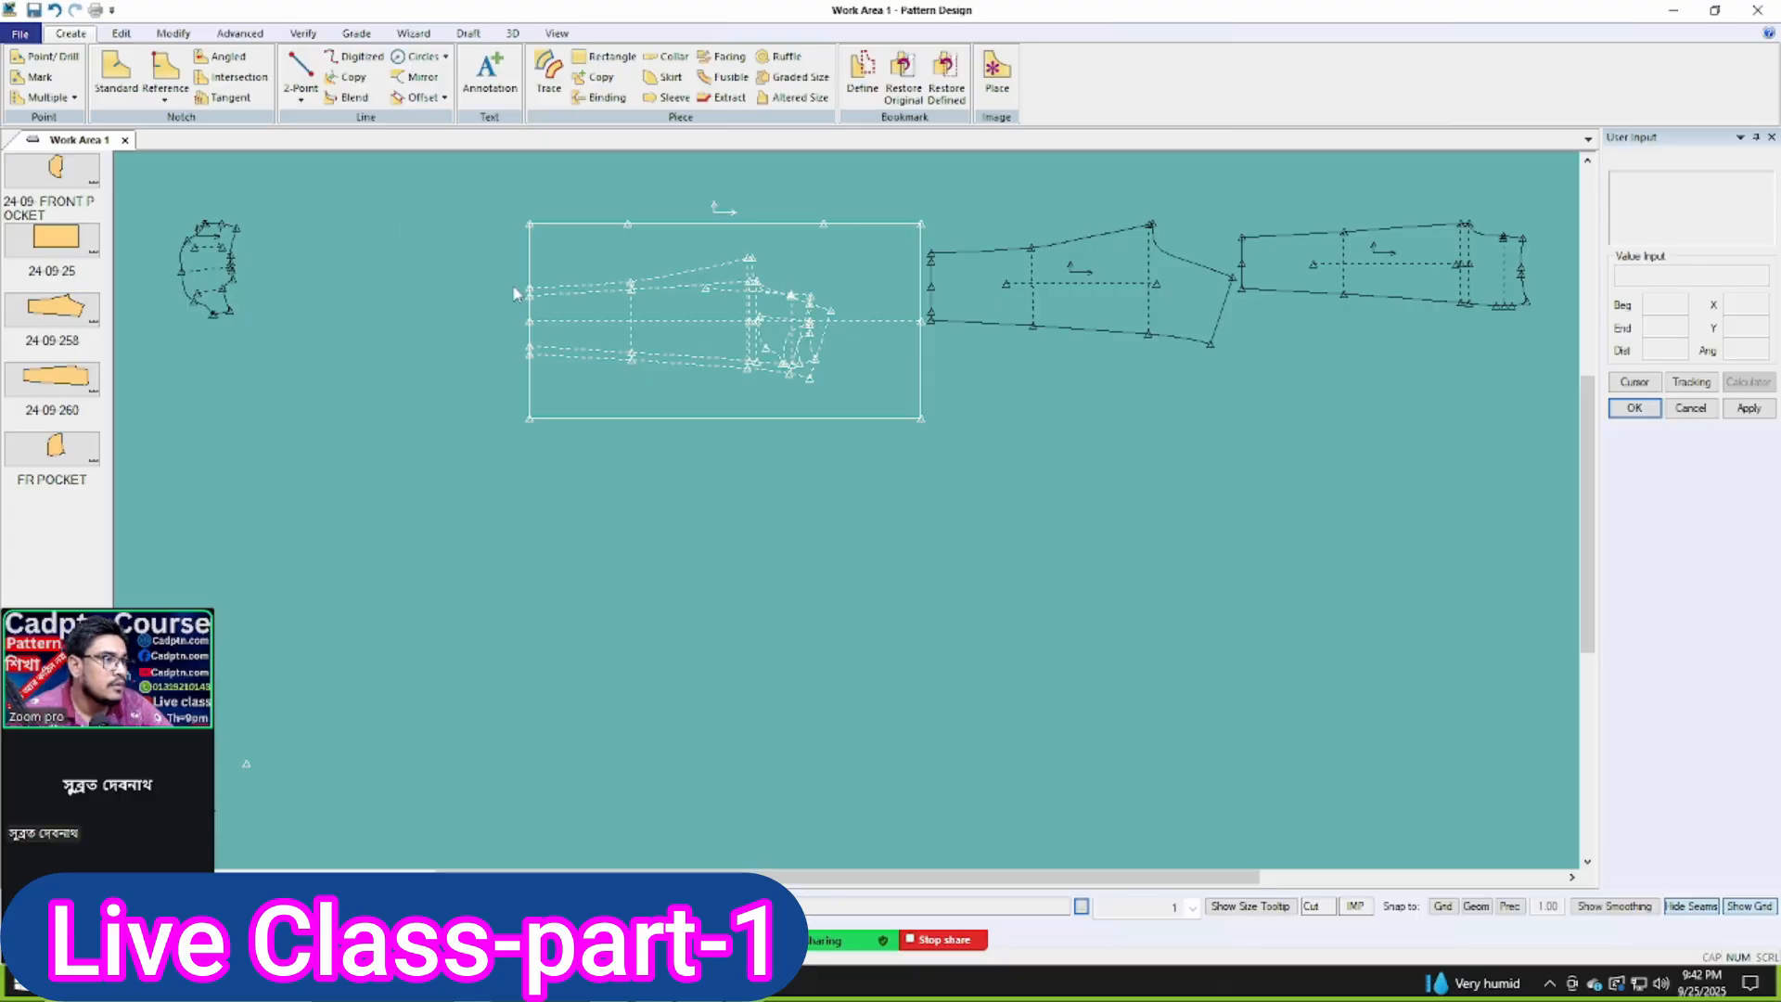
pyautogui.rightClick(63, 208)
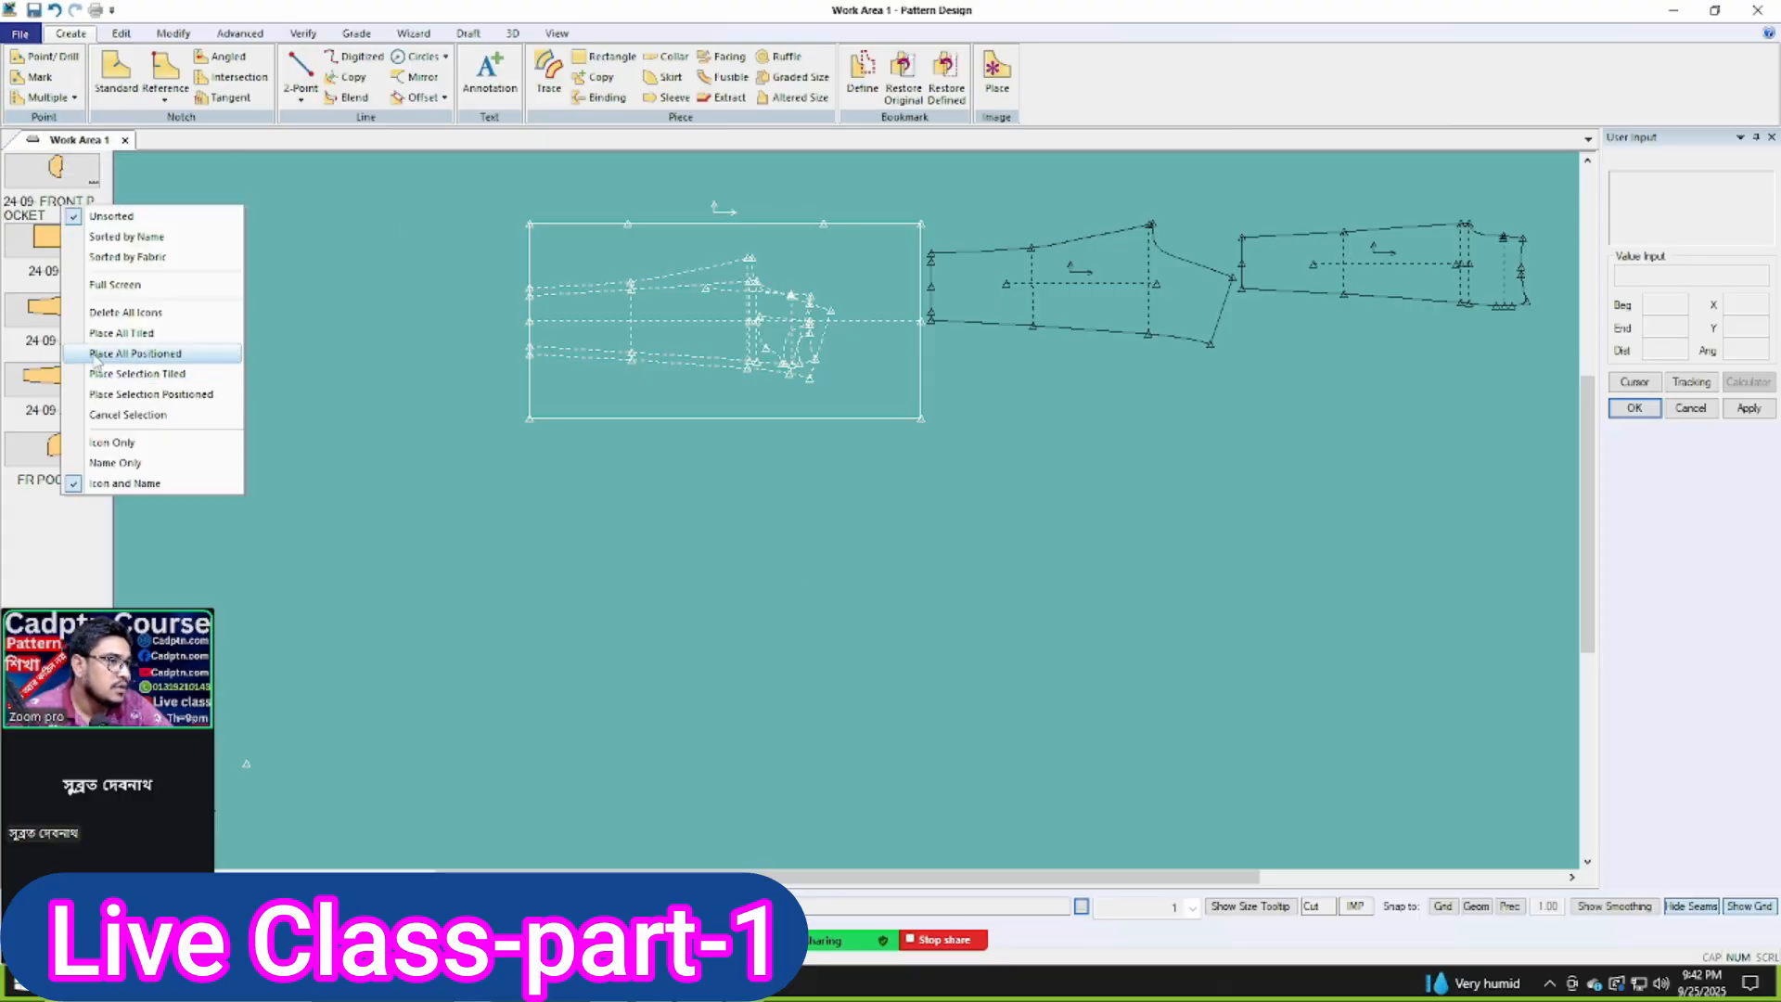
pyautogui.click(146, 362)
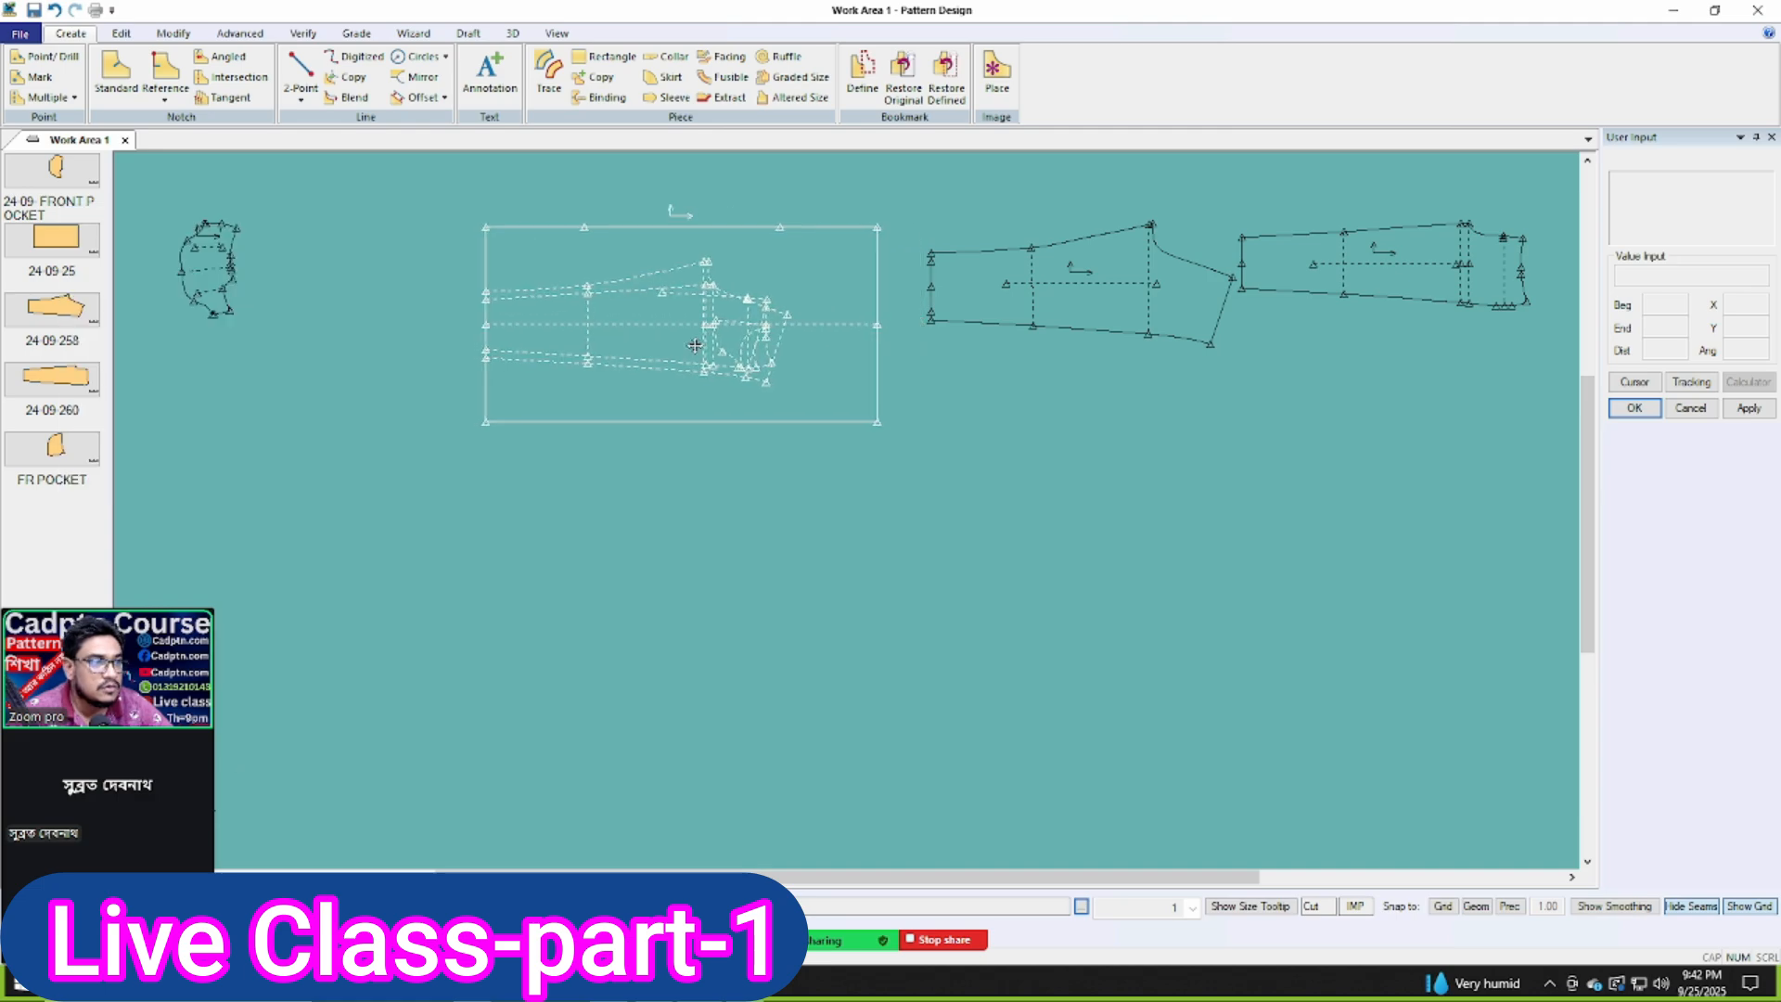
pyautogui.rightClick(63, 278)
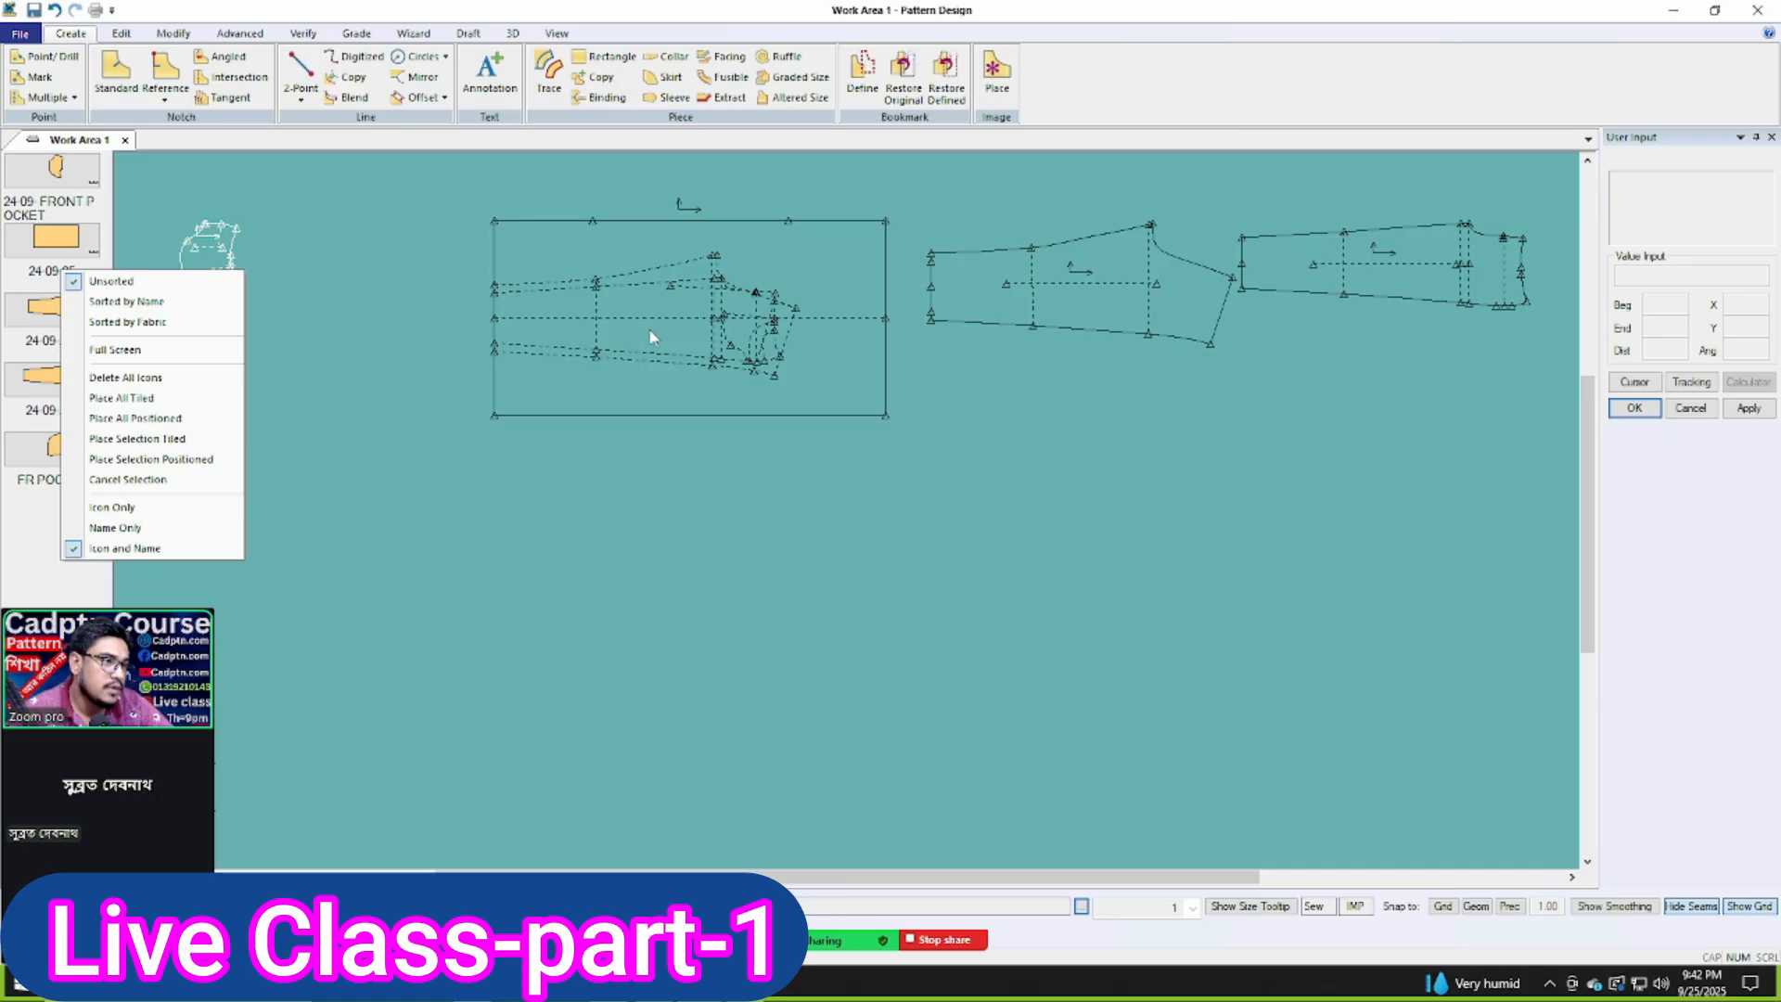
# Step: Arrange the 24-09-25 rectangle, the 24-09-258 panel and the 24-09-260 panel one below another
pyautogui.moveTo(684, 346); pyautogui.dragTo(750, 542)
pyautogui.moveTo(1088, 309); pyautogui.dragTo(1124, 427)
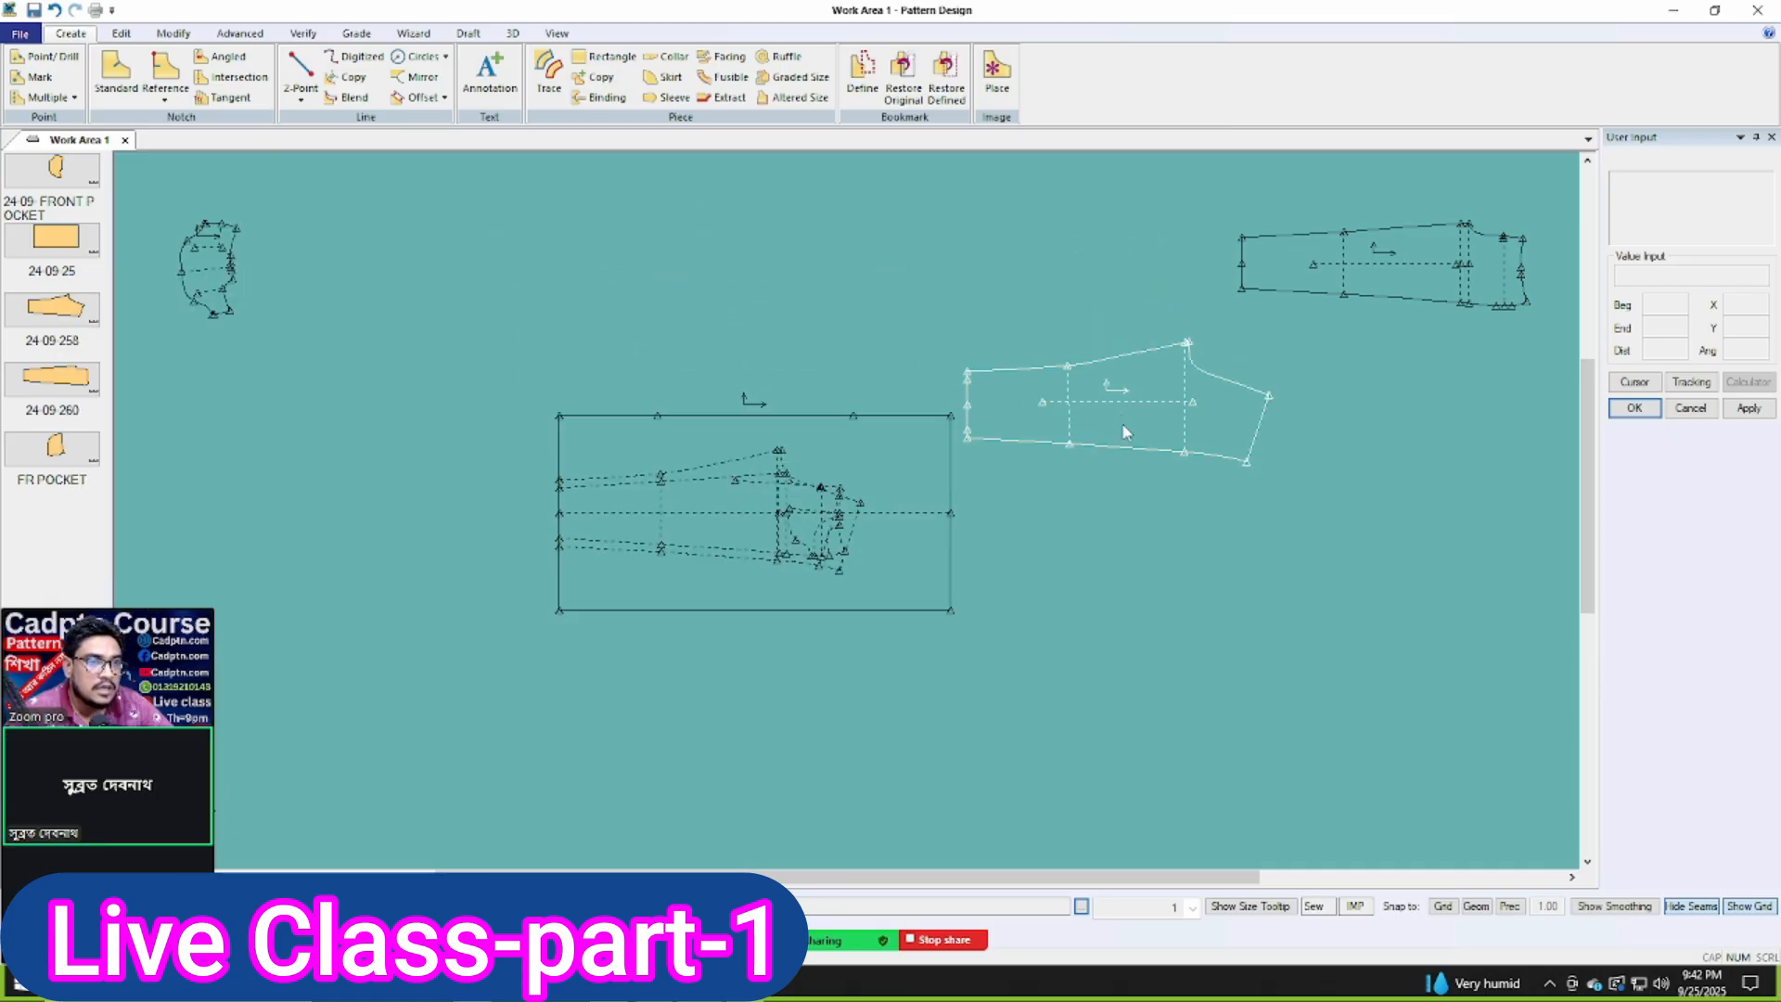
pyautogui.moveTo(1373, 269); pyautogui.dragTo(1011, 620)
pyautogui.moveTo(800, 510); pyautogui.dragTo(910, 266)
pyautogui.moveTo(1132, 461); pyautogui.dragTo(947, 499)
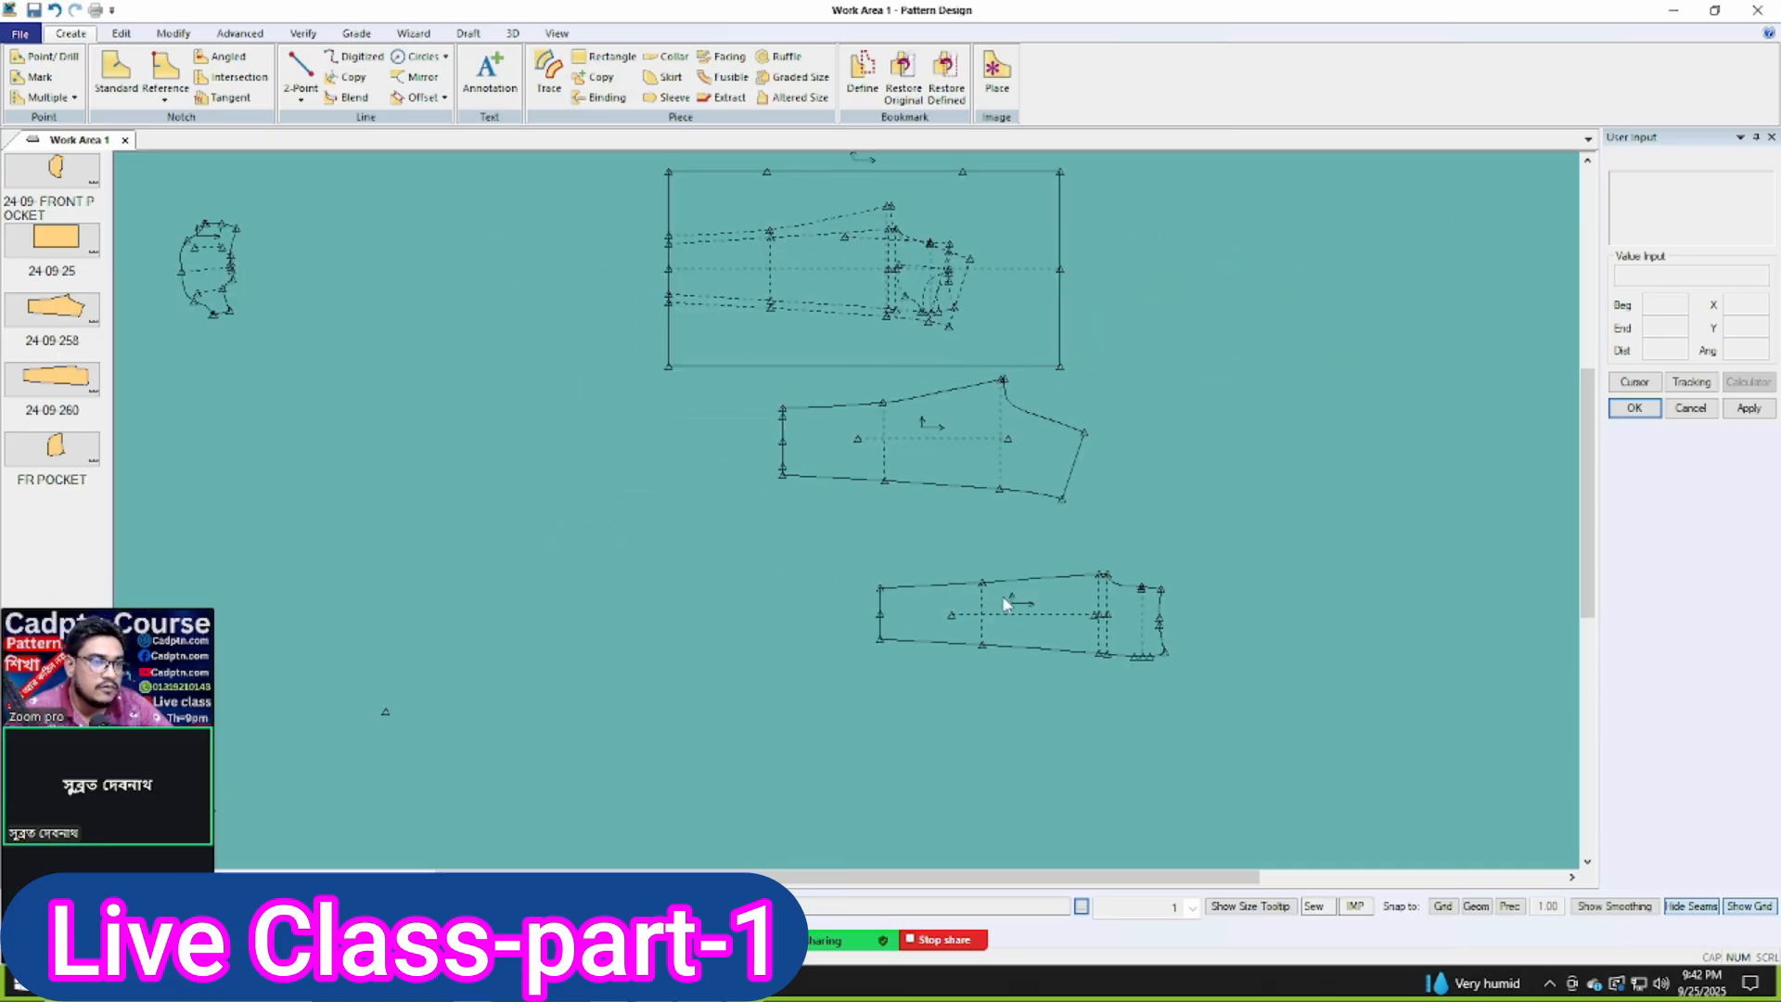
pyautogui.moveTo(1005, 596); pyautogui.dragTo(906, 535)
# Step: Place both pocket pieces to the right of the leg panels and reposition the 24-09-25 rectangle above the panels
pyautogui.moveTo(213, 266); pyautogui.dragTo(1105, 518)
pyautogui.click(829, 279)
pyautogui.moveTo(829, 279); pyautogui.dragTo(933, 280)
pyautogui.scroll(-3, 886, 490)
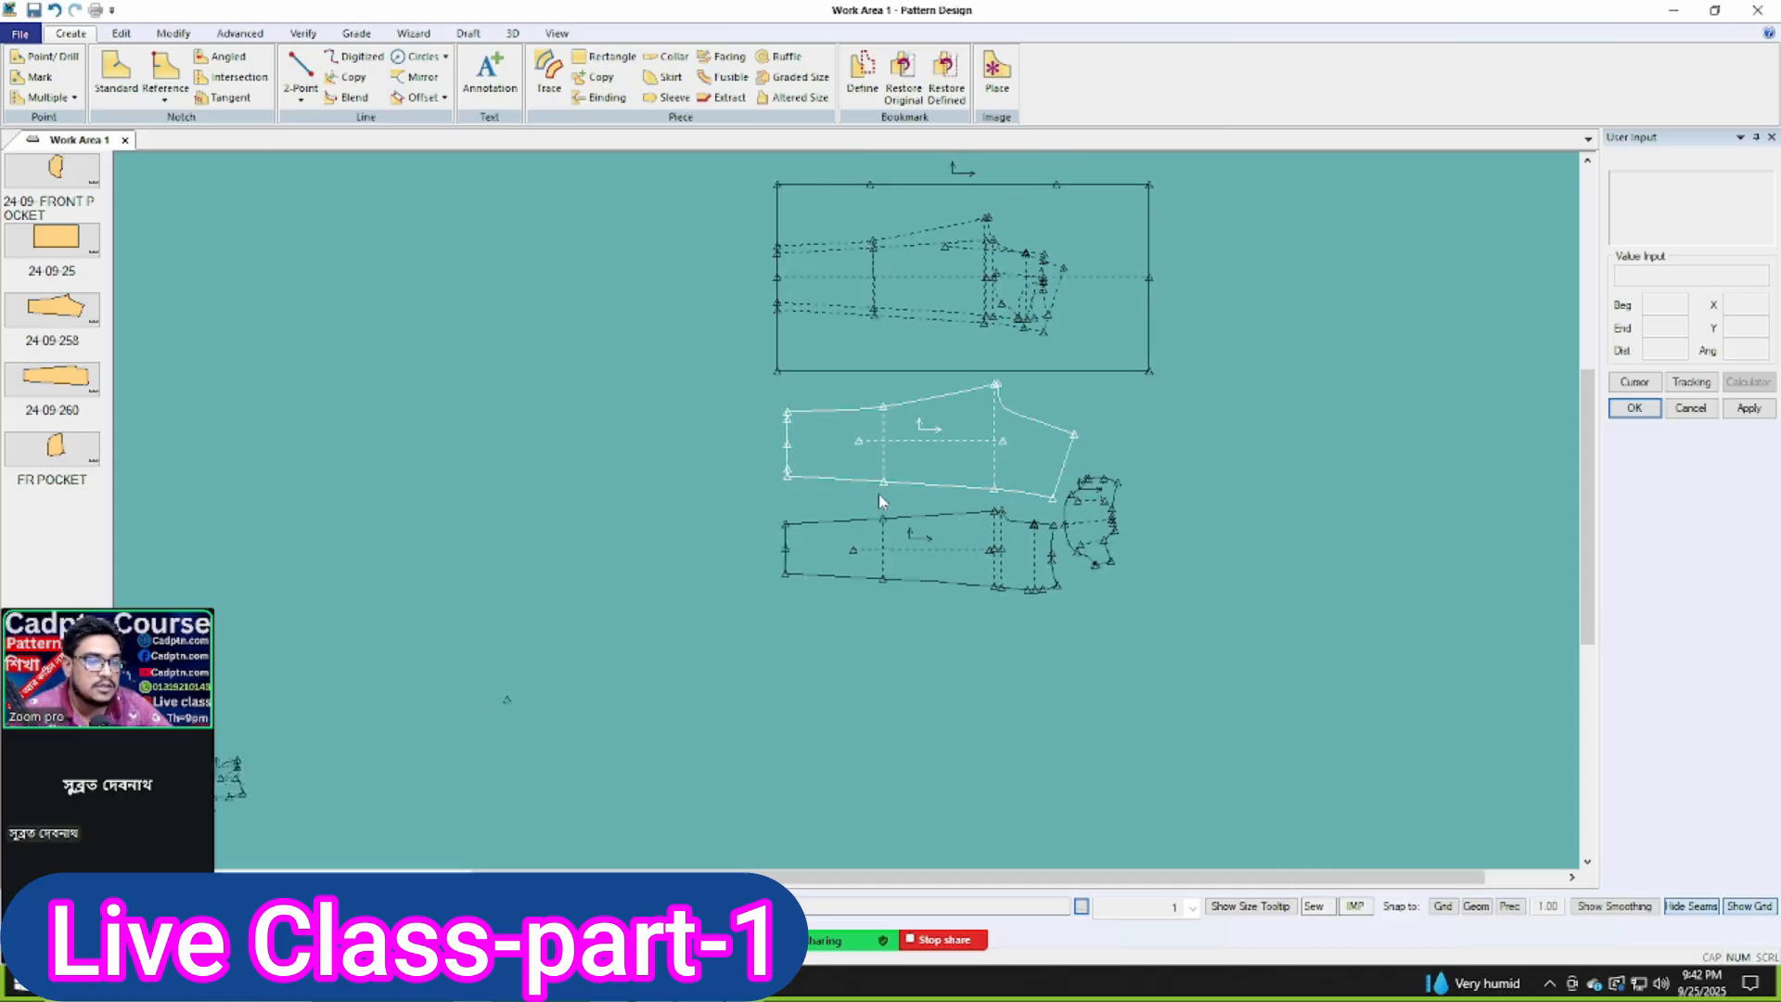
pyautogui.moveTo(293, 748); pyautogui.dragTo(1126, 467)
pyautogui.scroll(2, 1128, 469)
pyautogui.moveTo(1057, 318); pyautogui.dragTo(1057, 323)
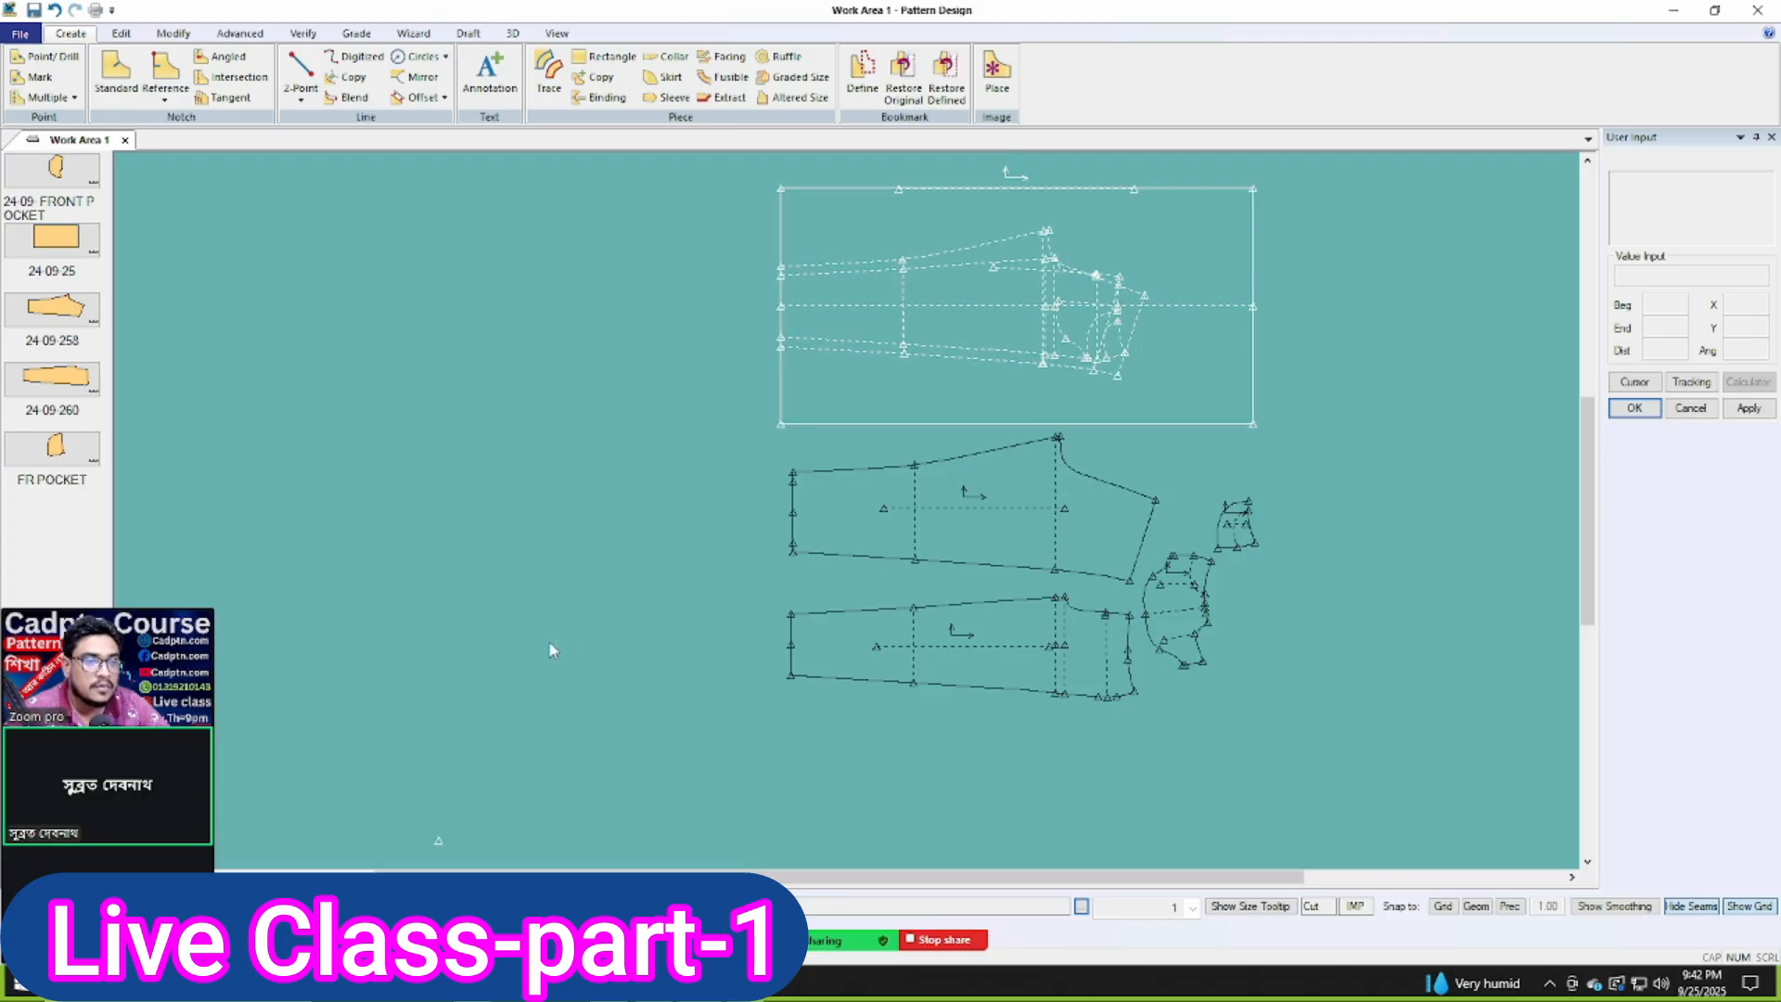
pyautogui.scroll(-1, 553, 649)
pyautogui.scroll(2, 1421, 350)
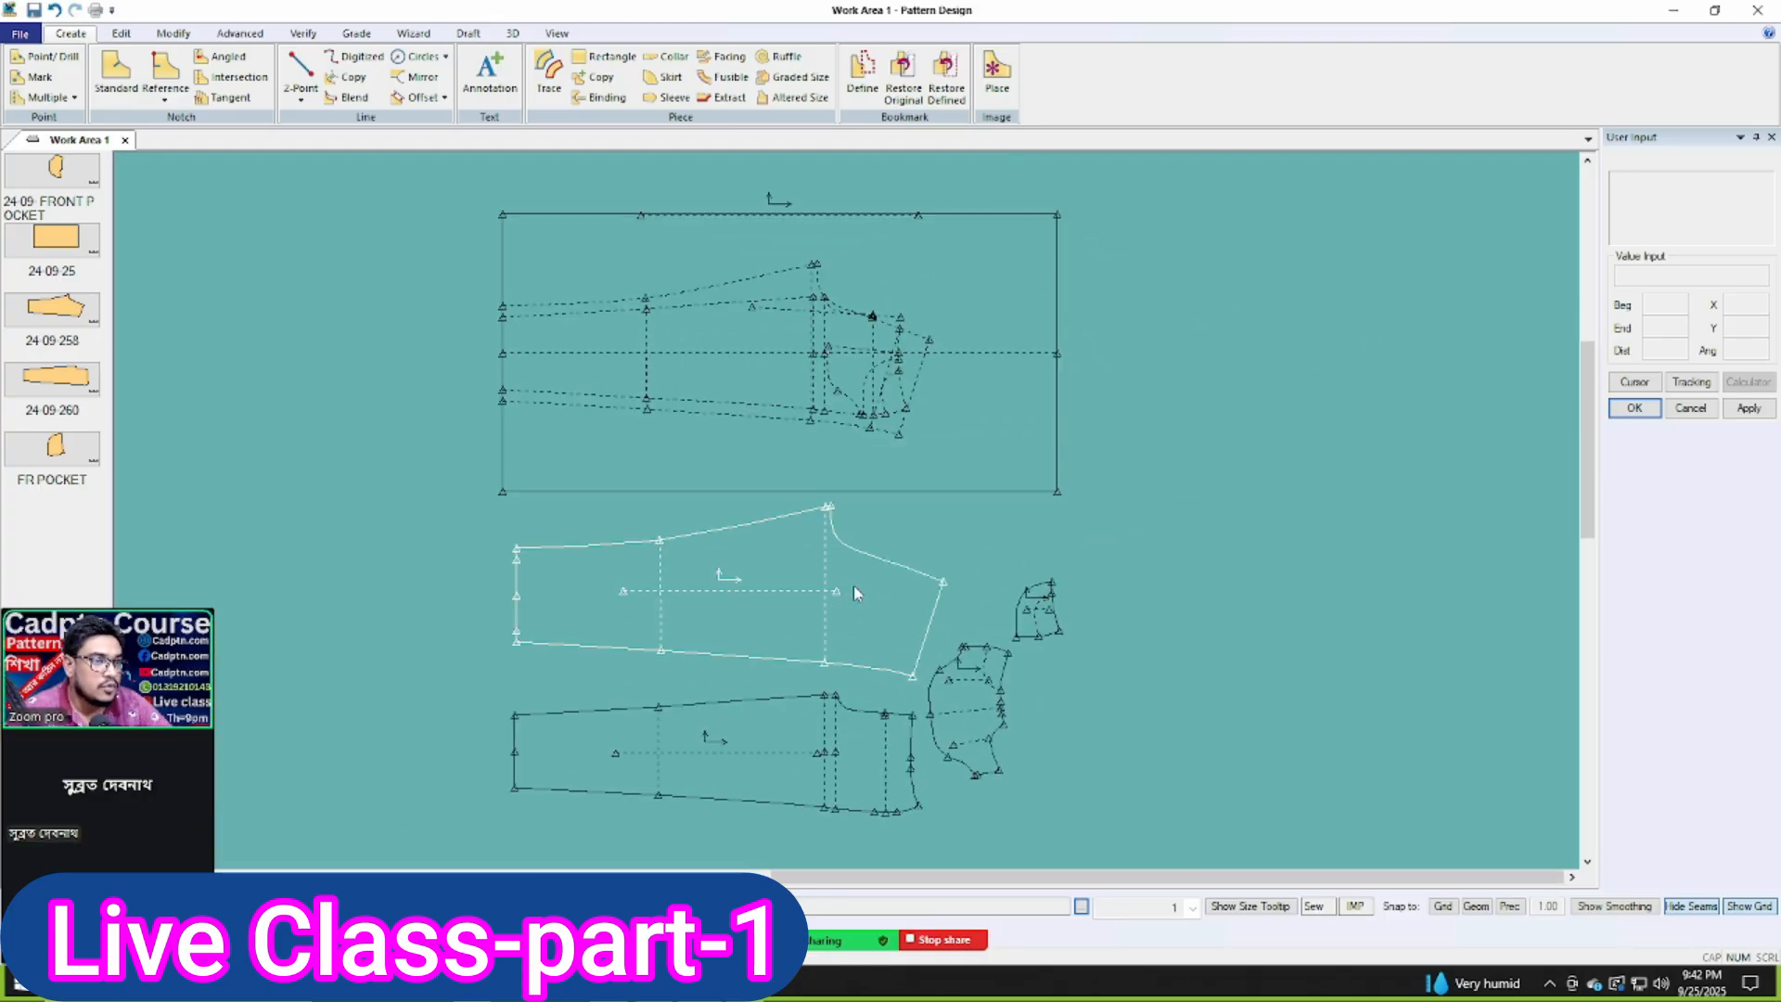
# Step: Save all five pieces with Set Original Position so the current arrangement is stored
pyautogui.click(33, 11)
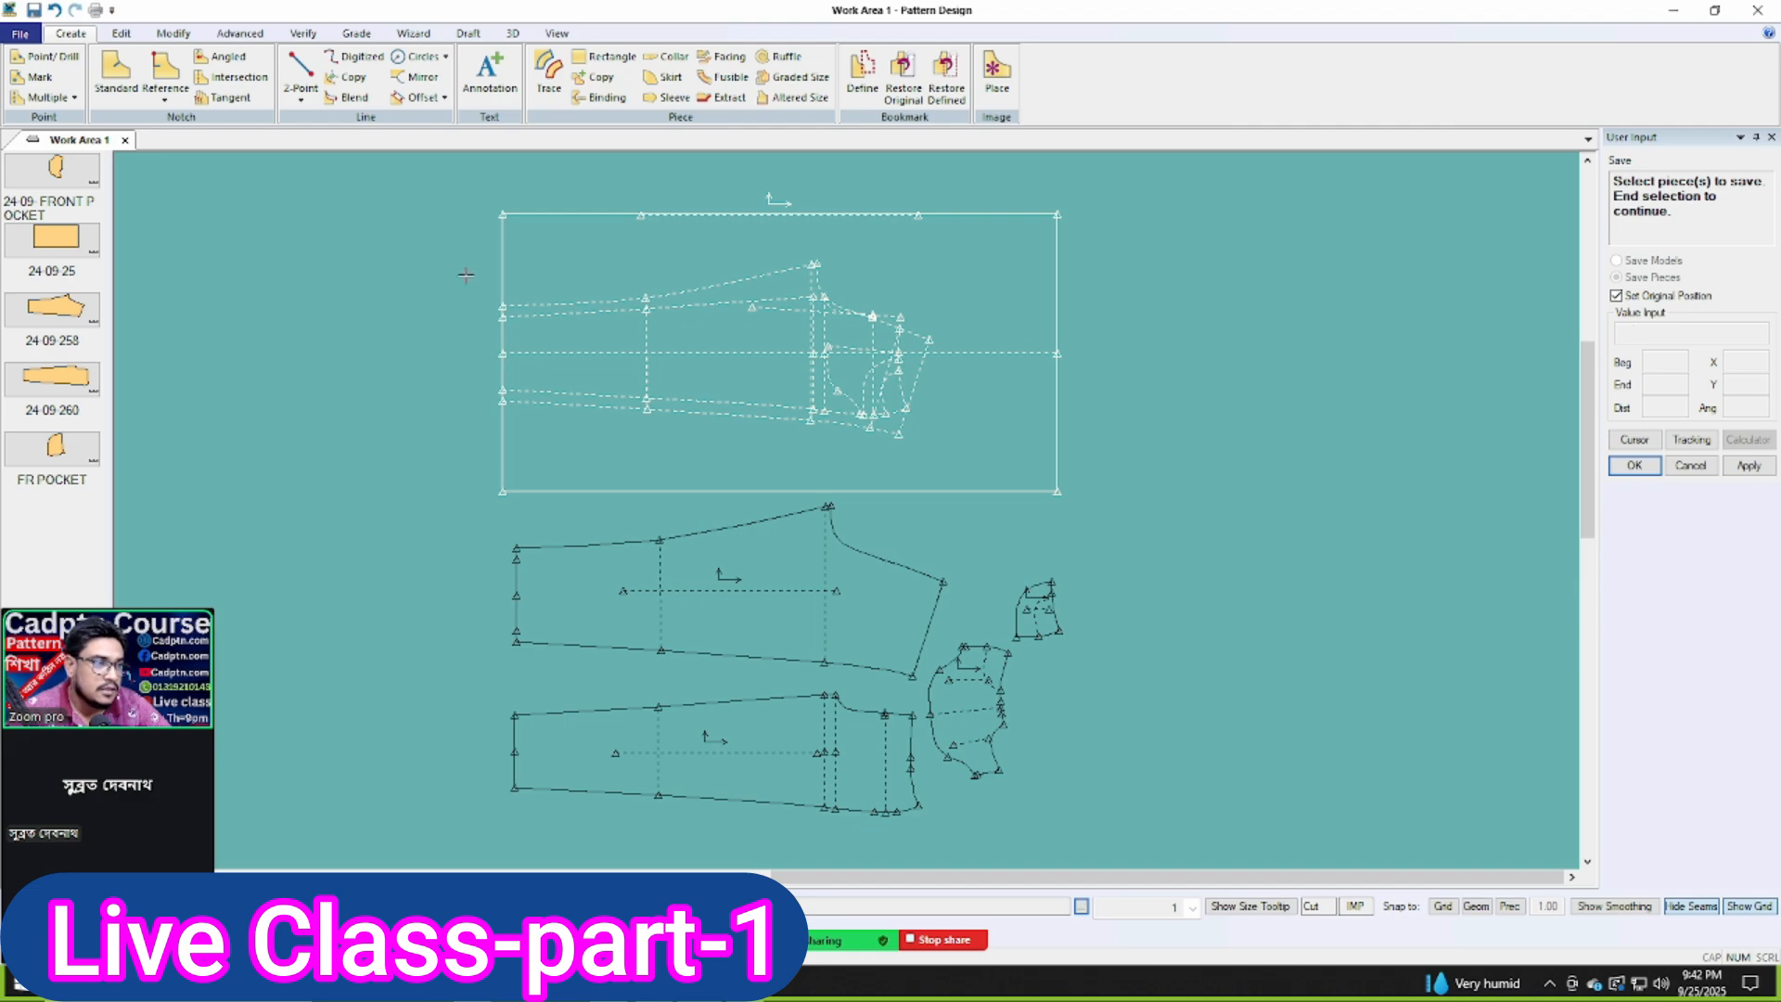
pyautogui.moveTo(385, 178); pyautogui.dragTo(1201, 832)
pyautogui.rightClick(1166, 296)
pyautogui.click(781, 358)
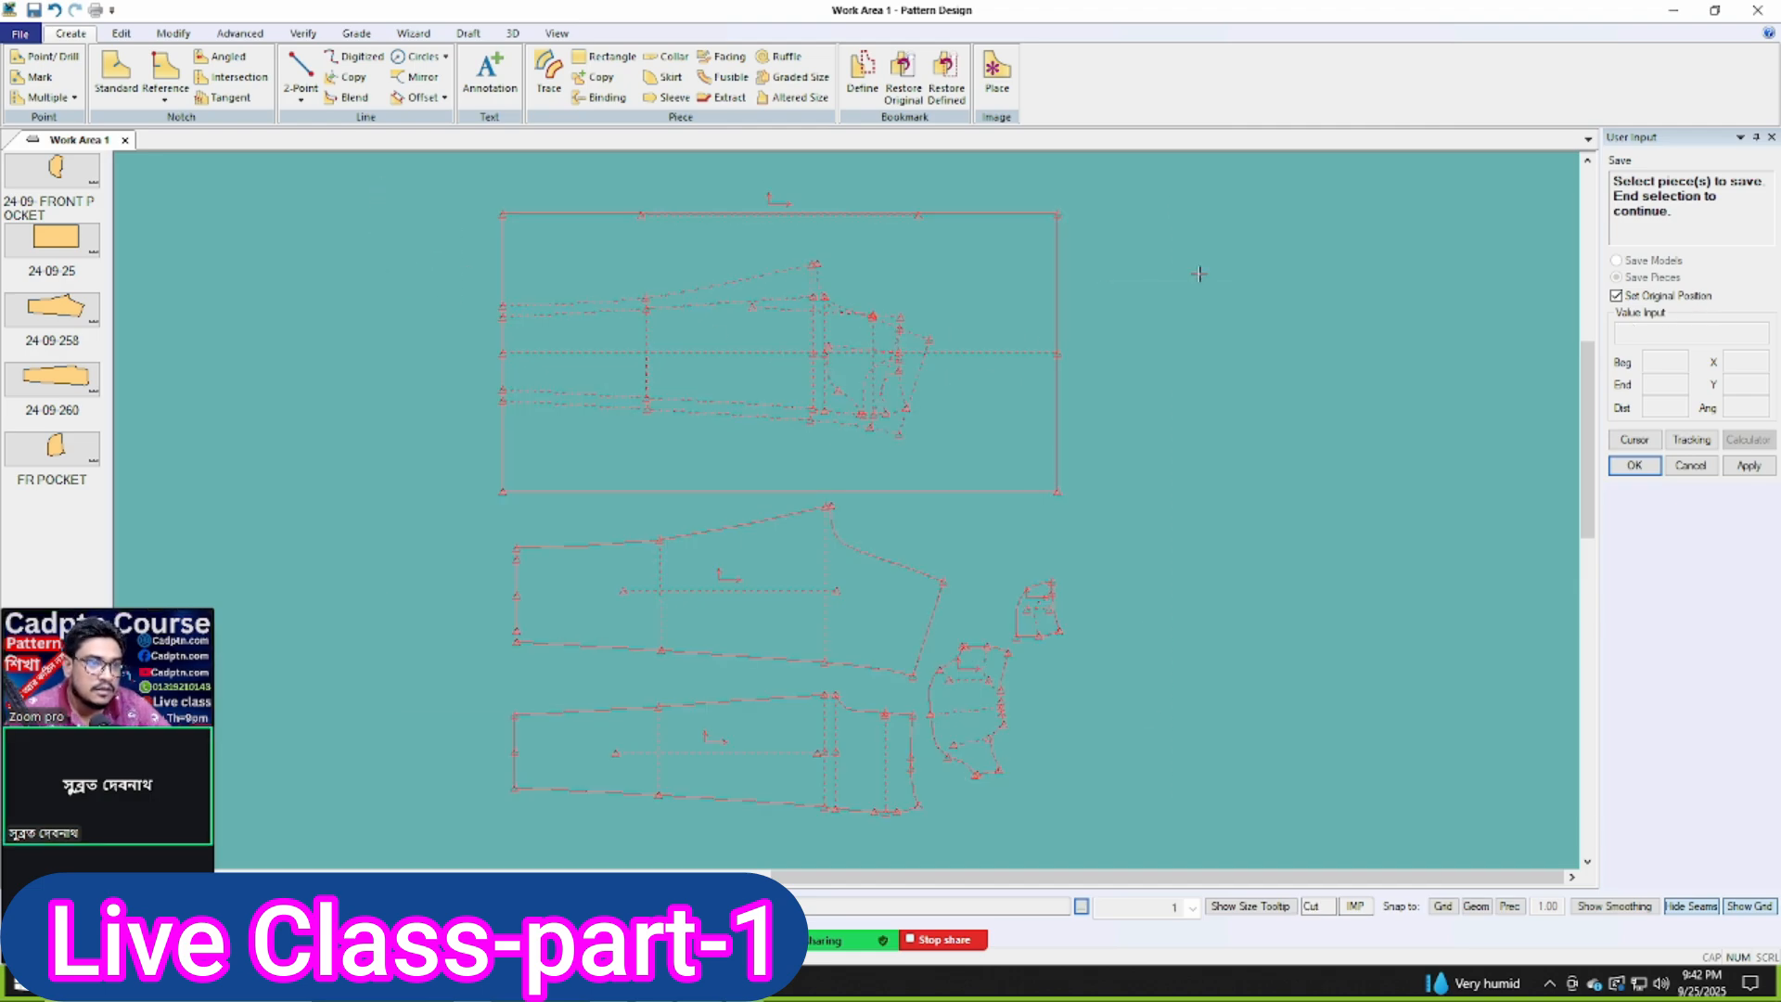
pyautogui.rightClick(1200, 277)
pyautogui.click(1174, 278)
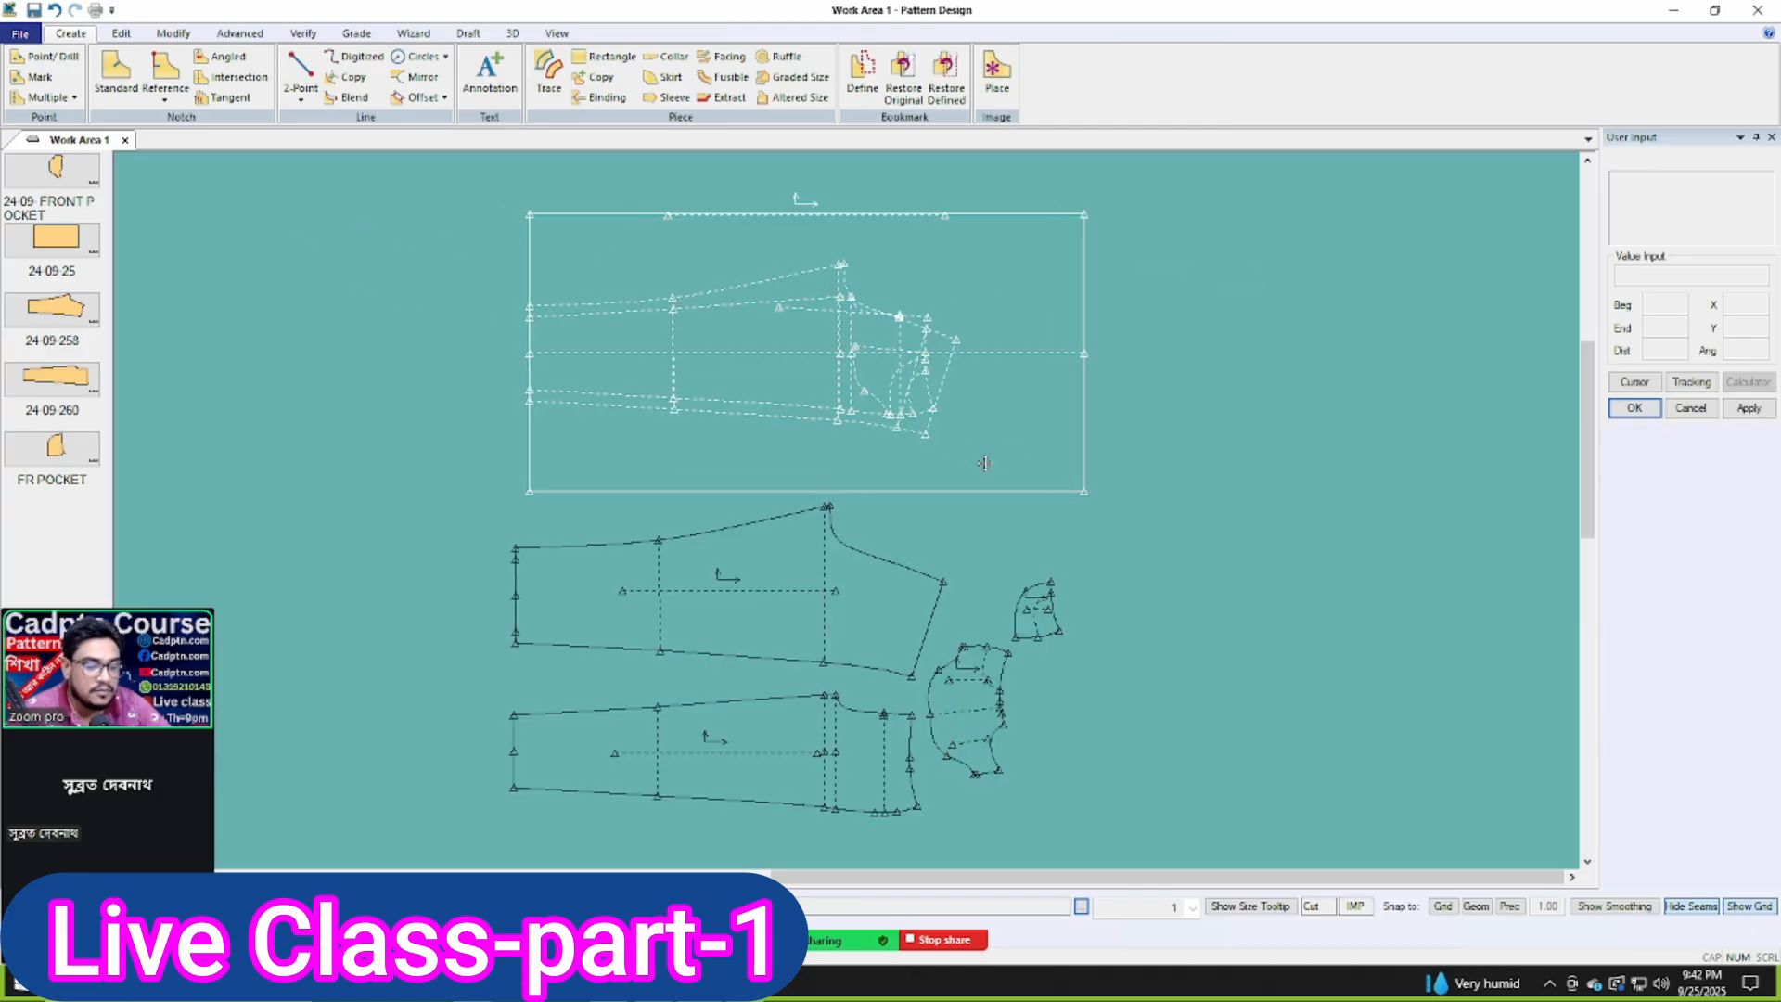
# Step: Clear the pieces from the work area and place them all back in their saved positions
pyautogui.press('Delete')
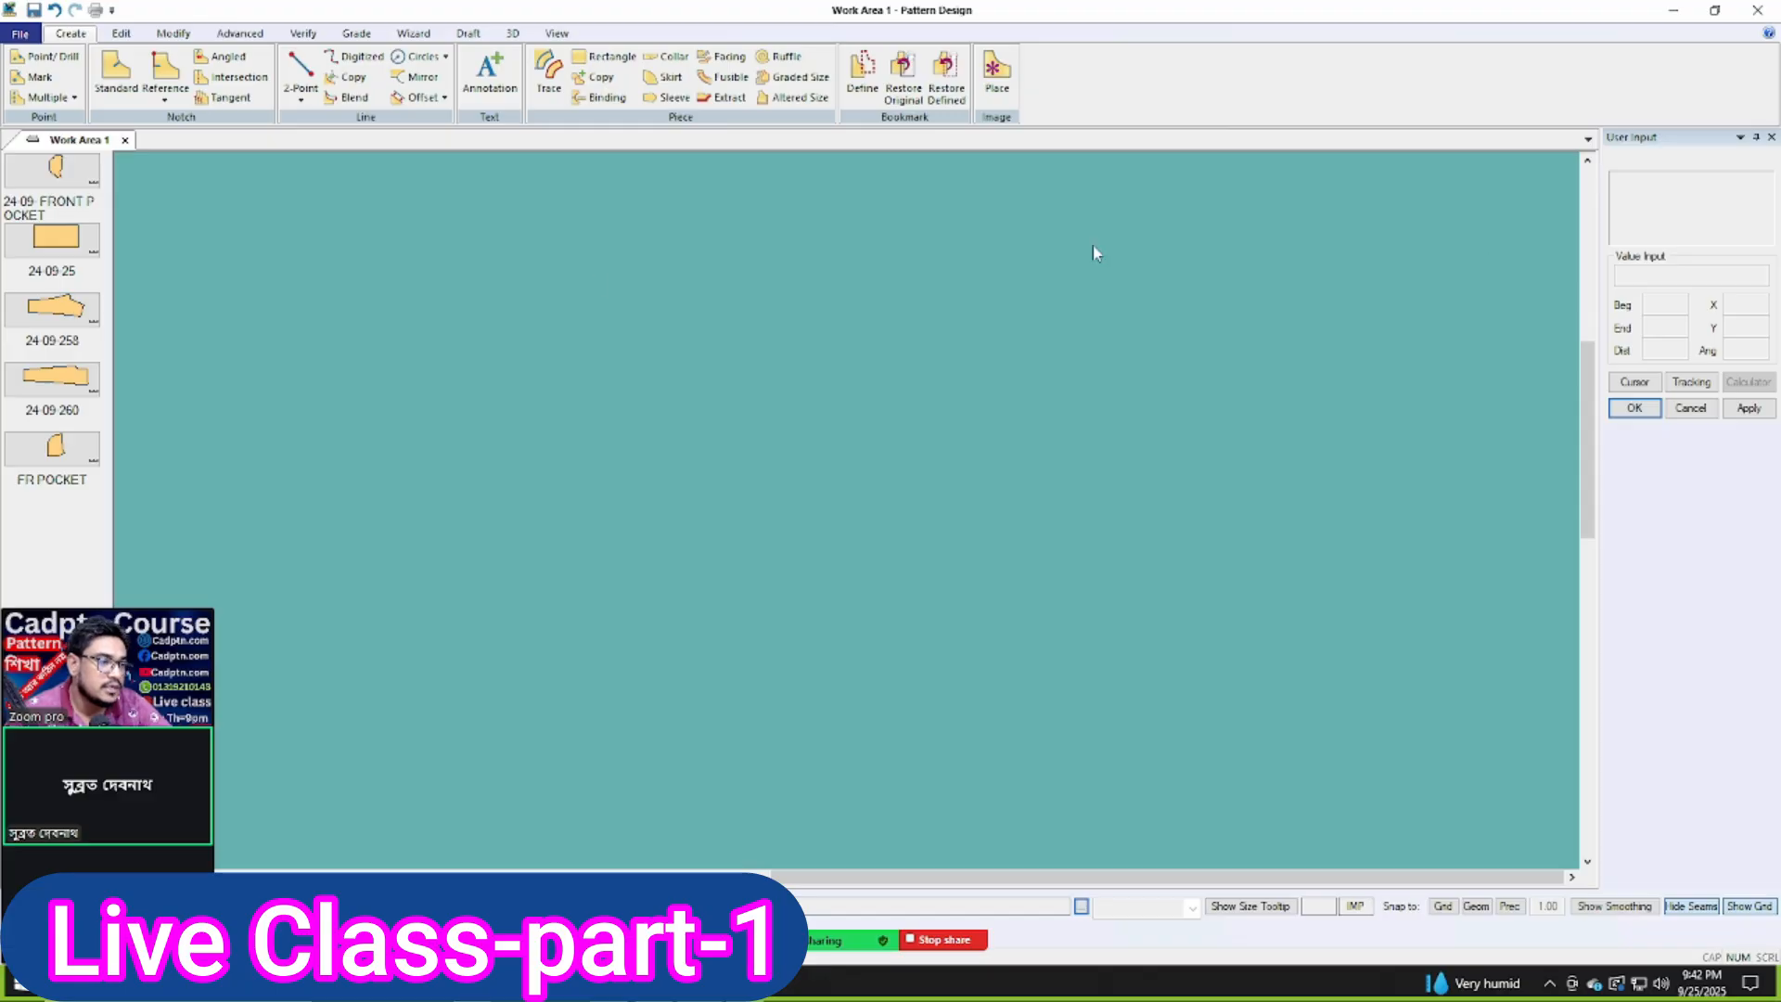
pyautogui.rightClick(60, 207)
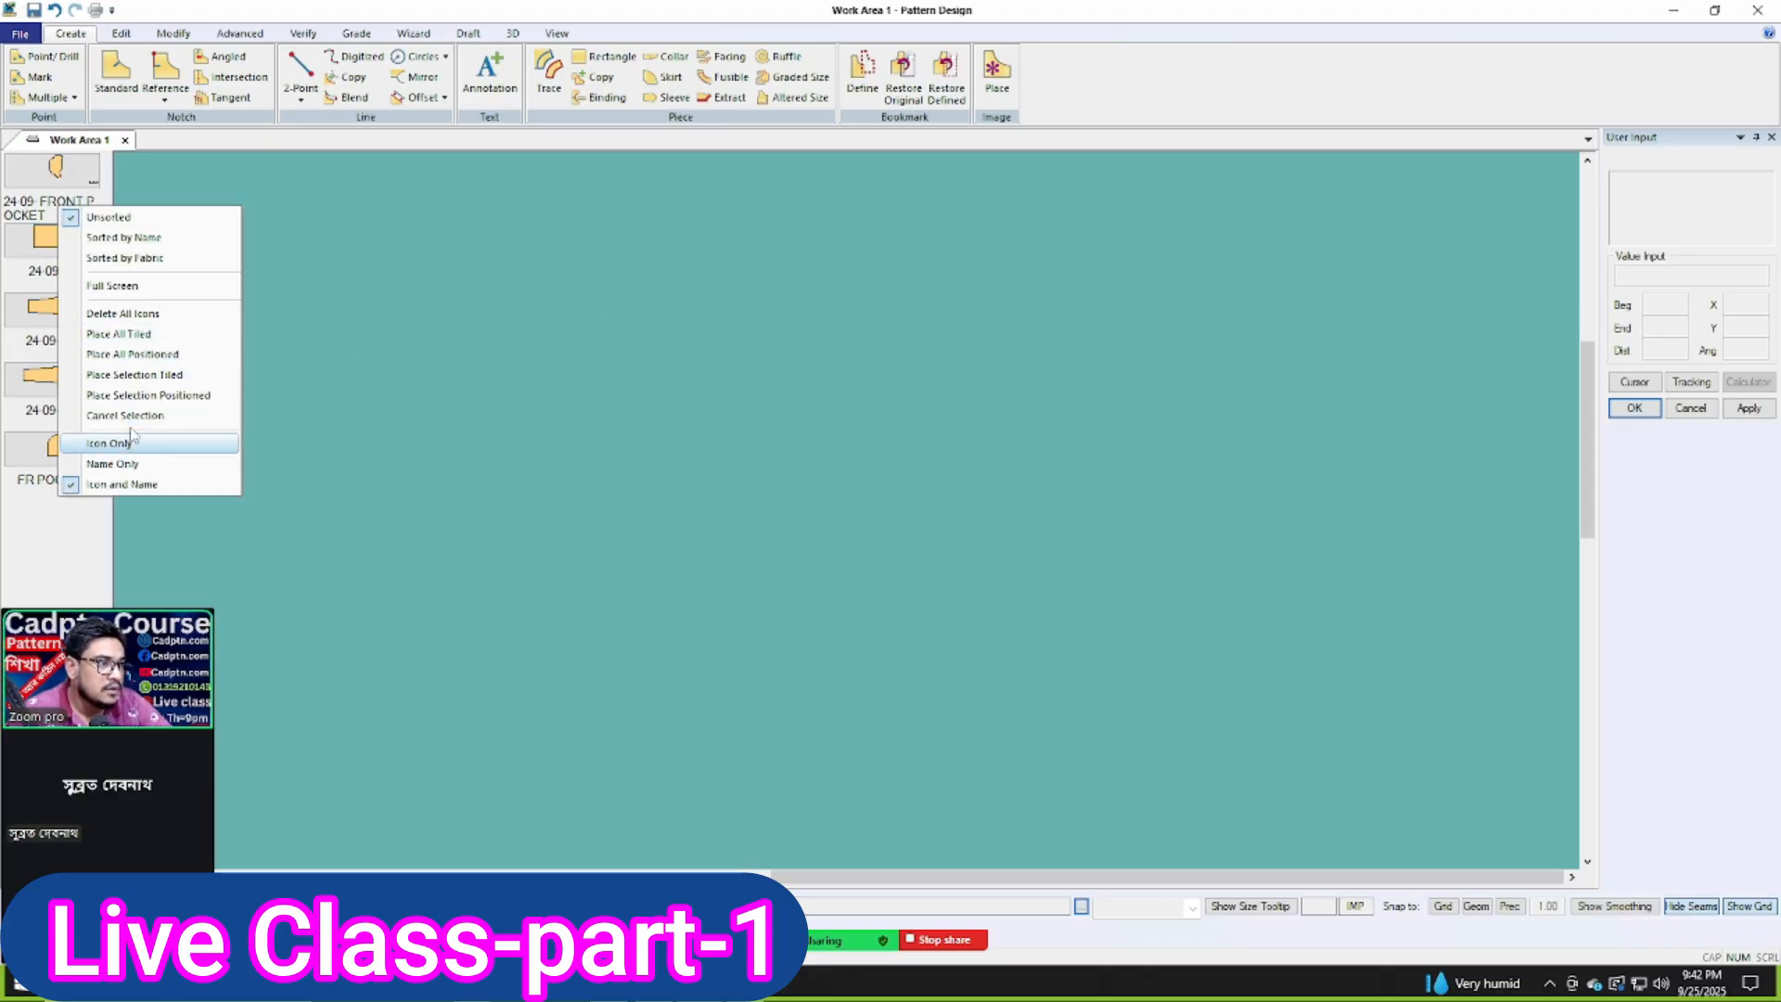
pyautogui.click(132, 354)
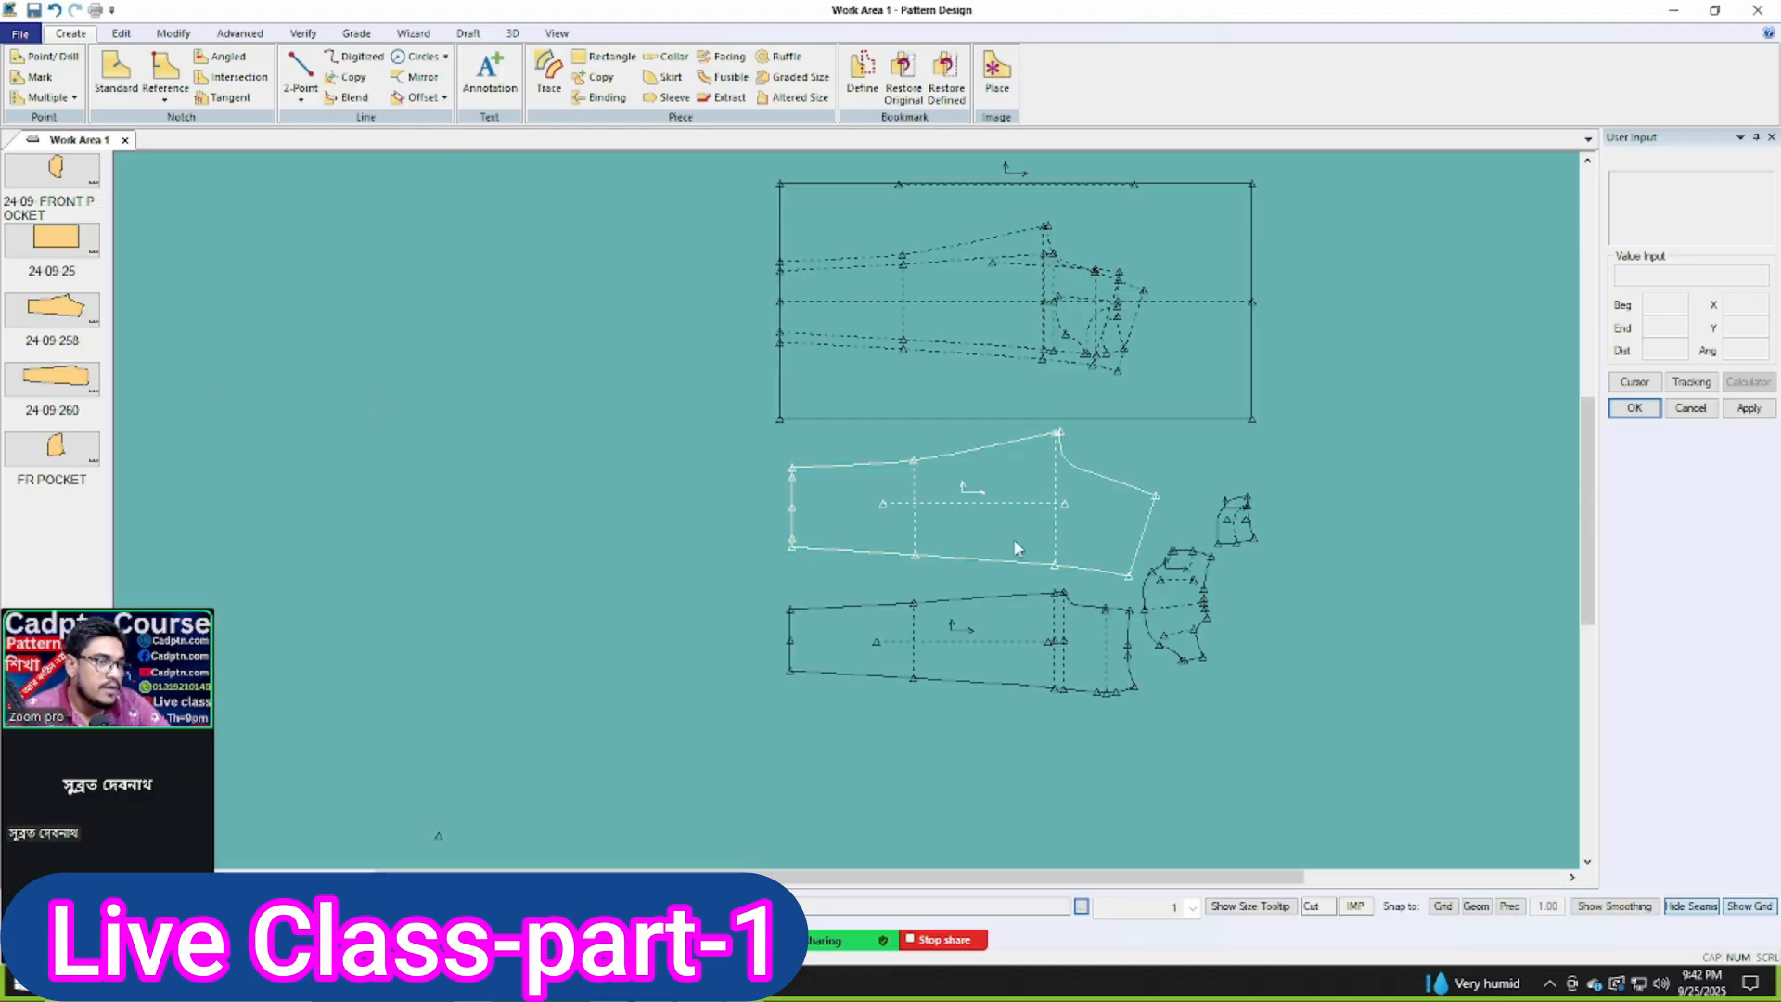
pyautogui.scroll(2, 1149, 492)
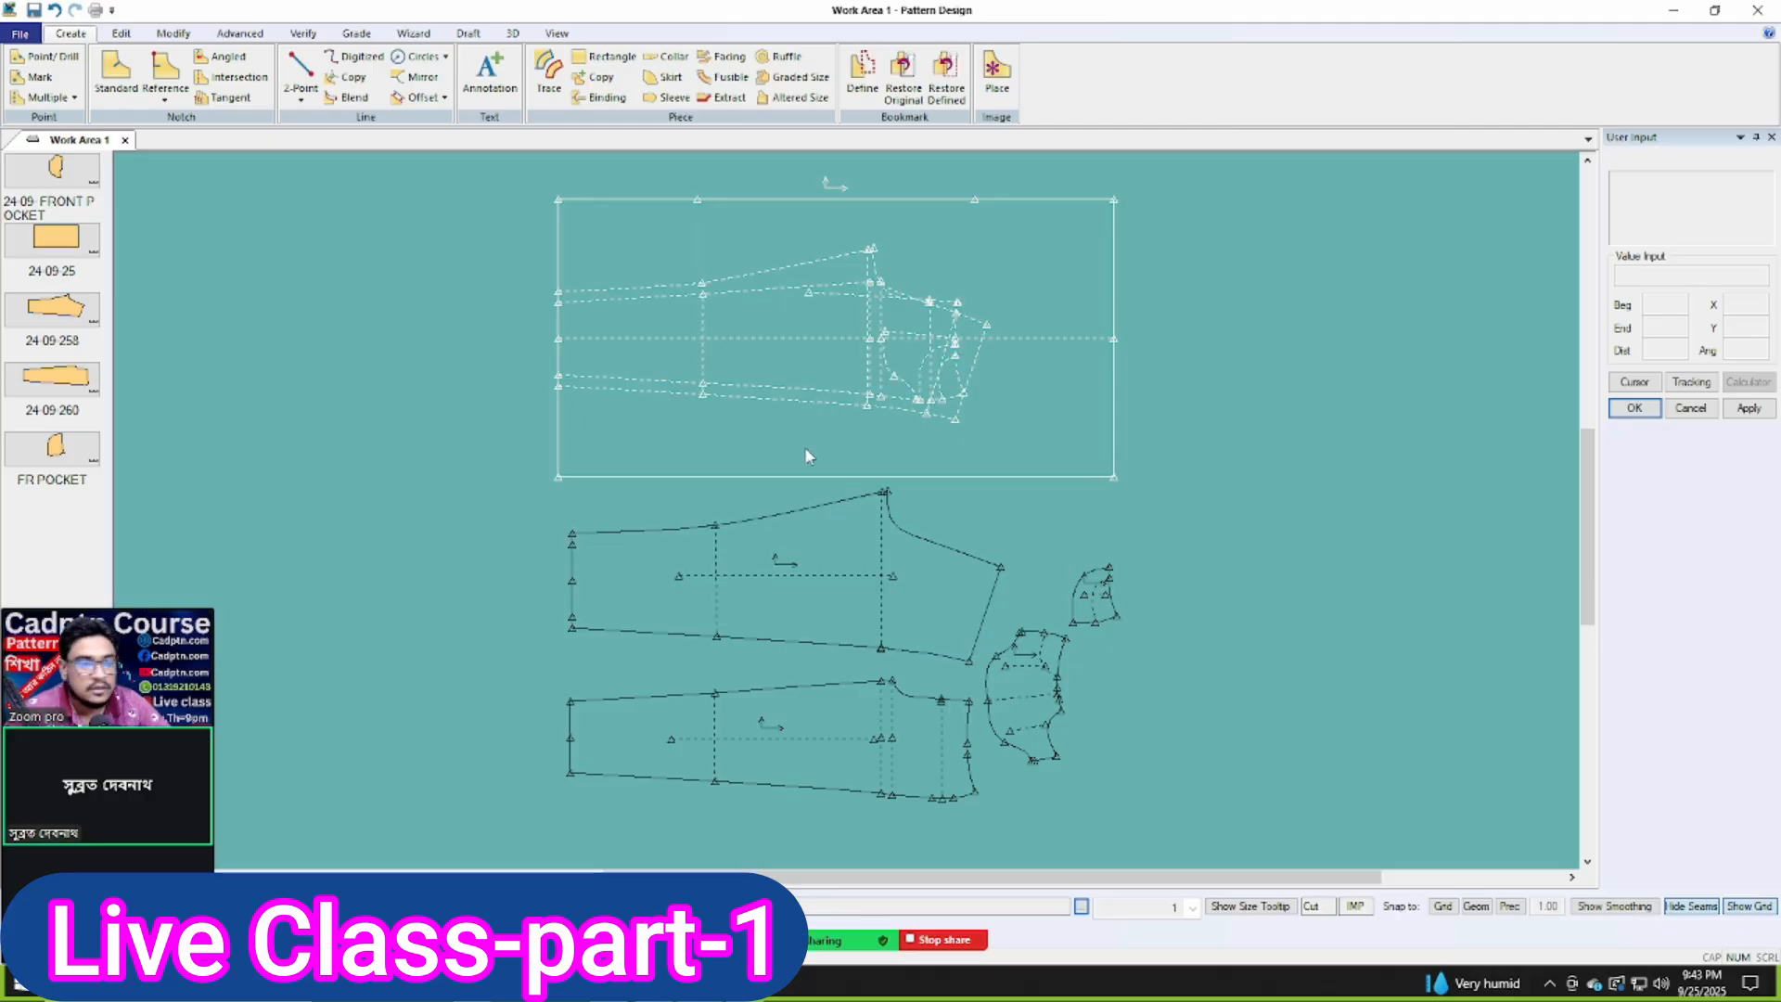
pyautogui.scroll(1, 799, 240)
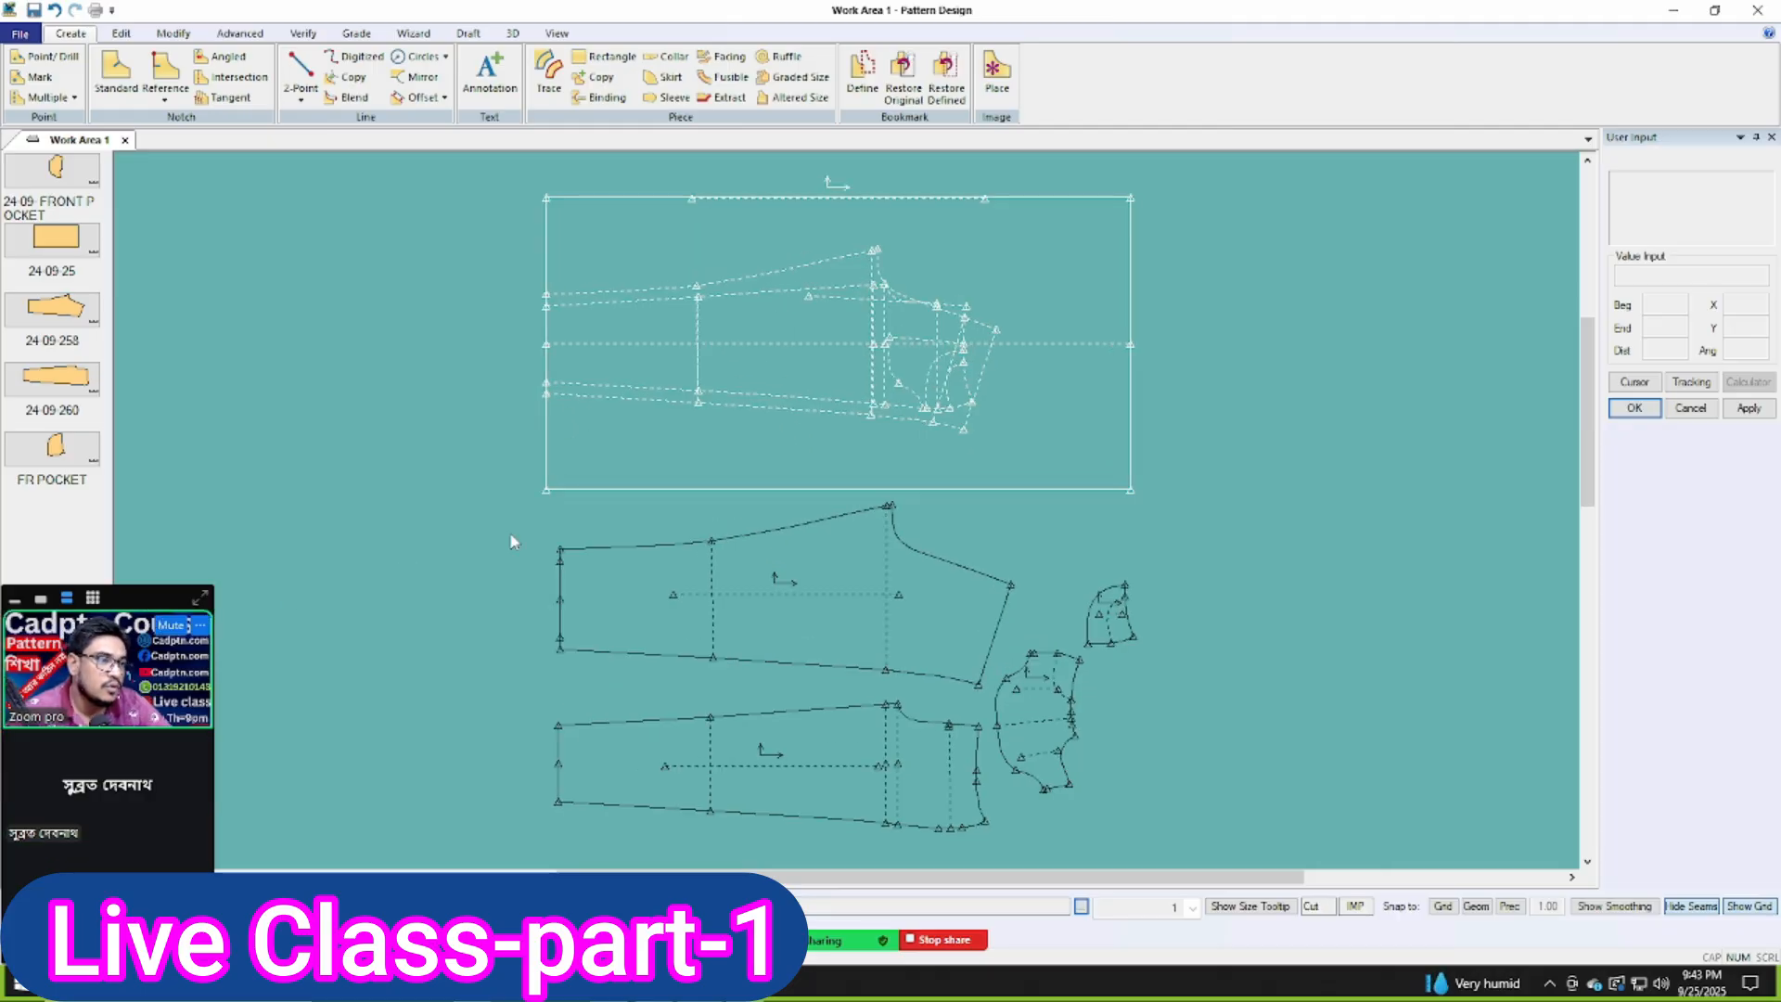
pyautogui.scroll(-1, 1146, 313)
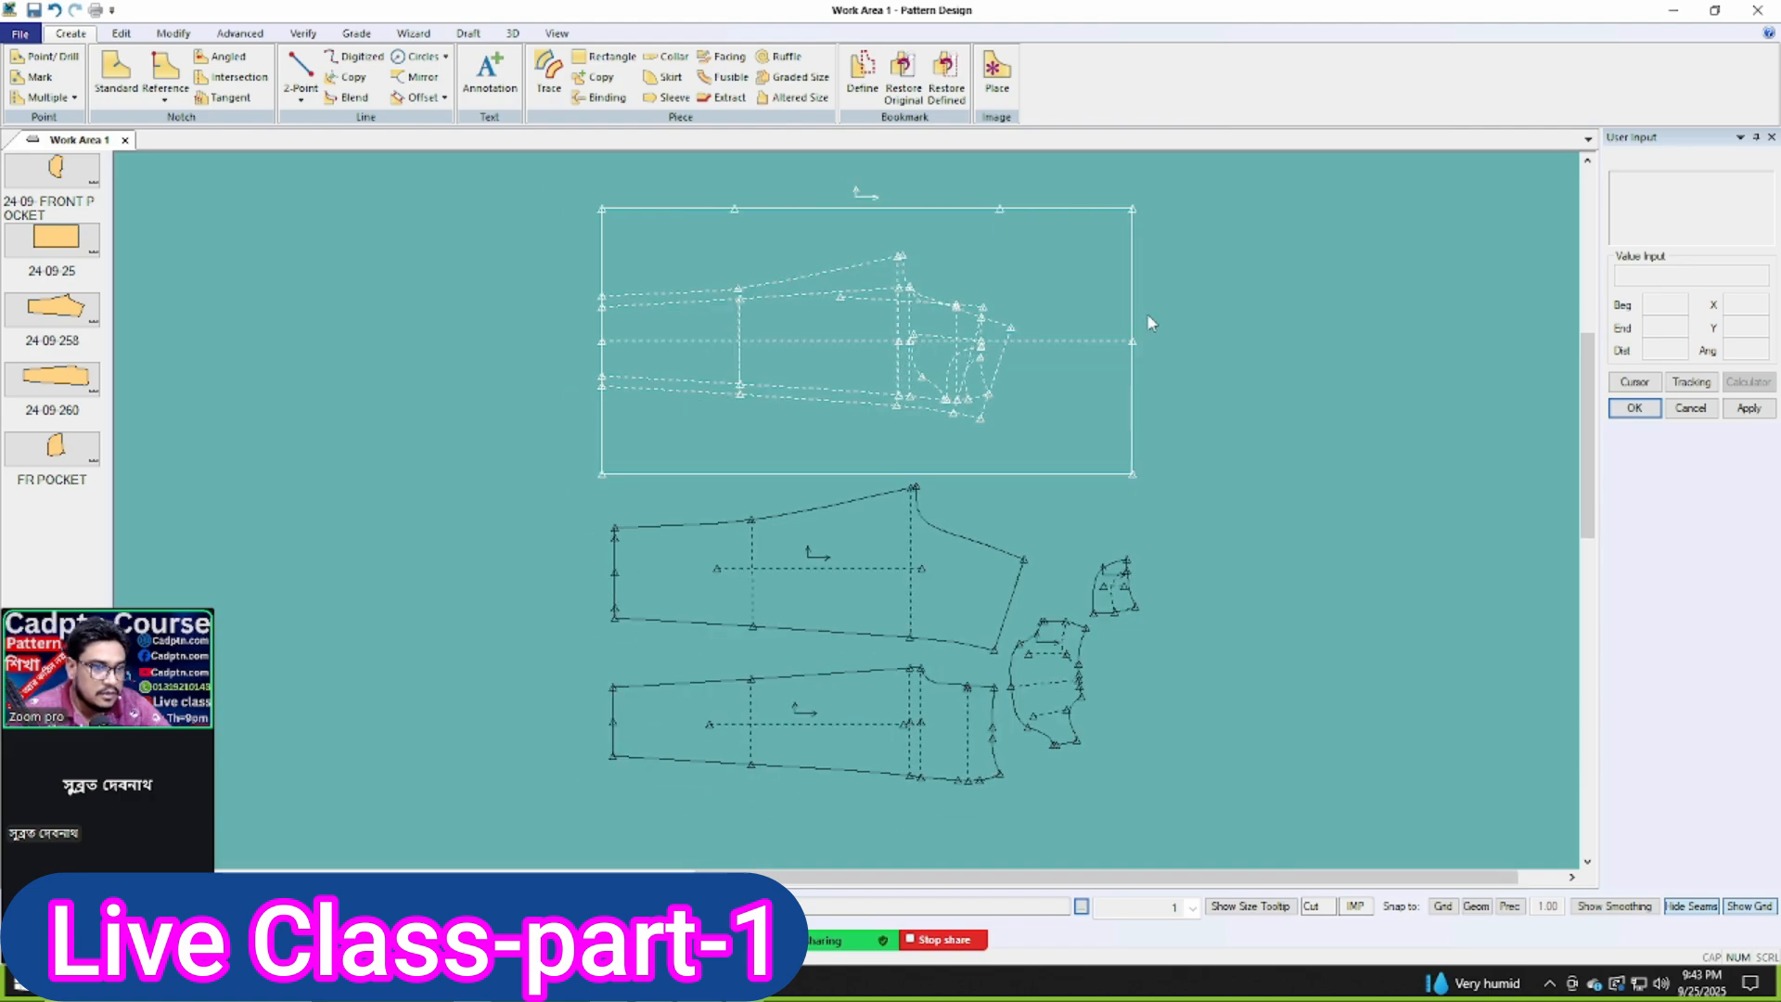
# Step: Combine the two lower segments of the 24-09-258 panel's hem edge into one line
pyautogui.scroll(3, 779, 724)
pyautogui.scroll(2, 811, 785)
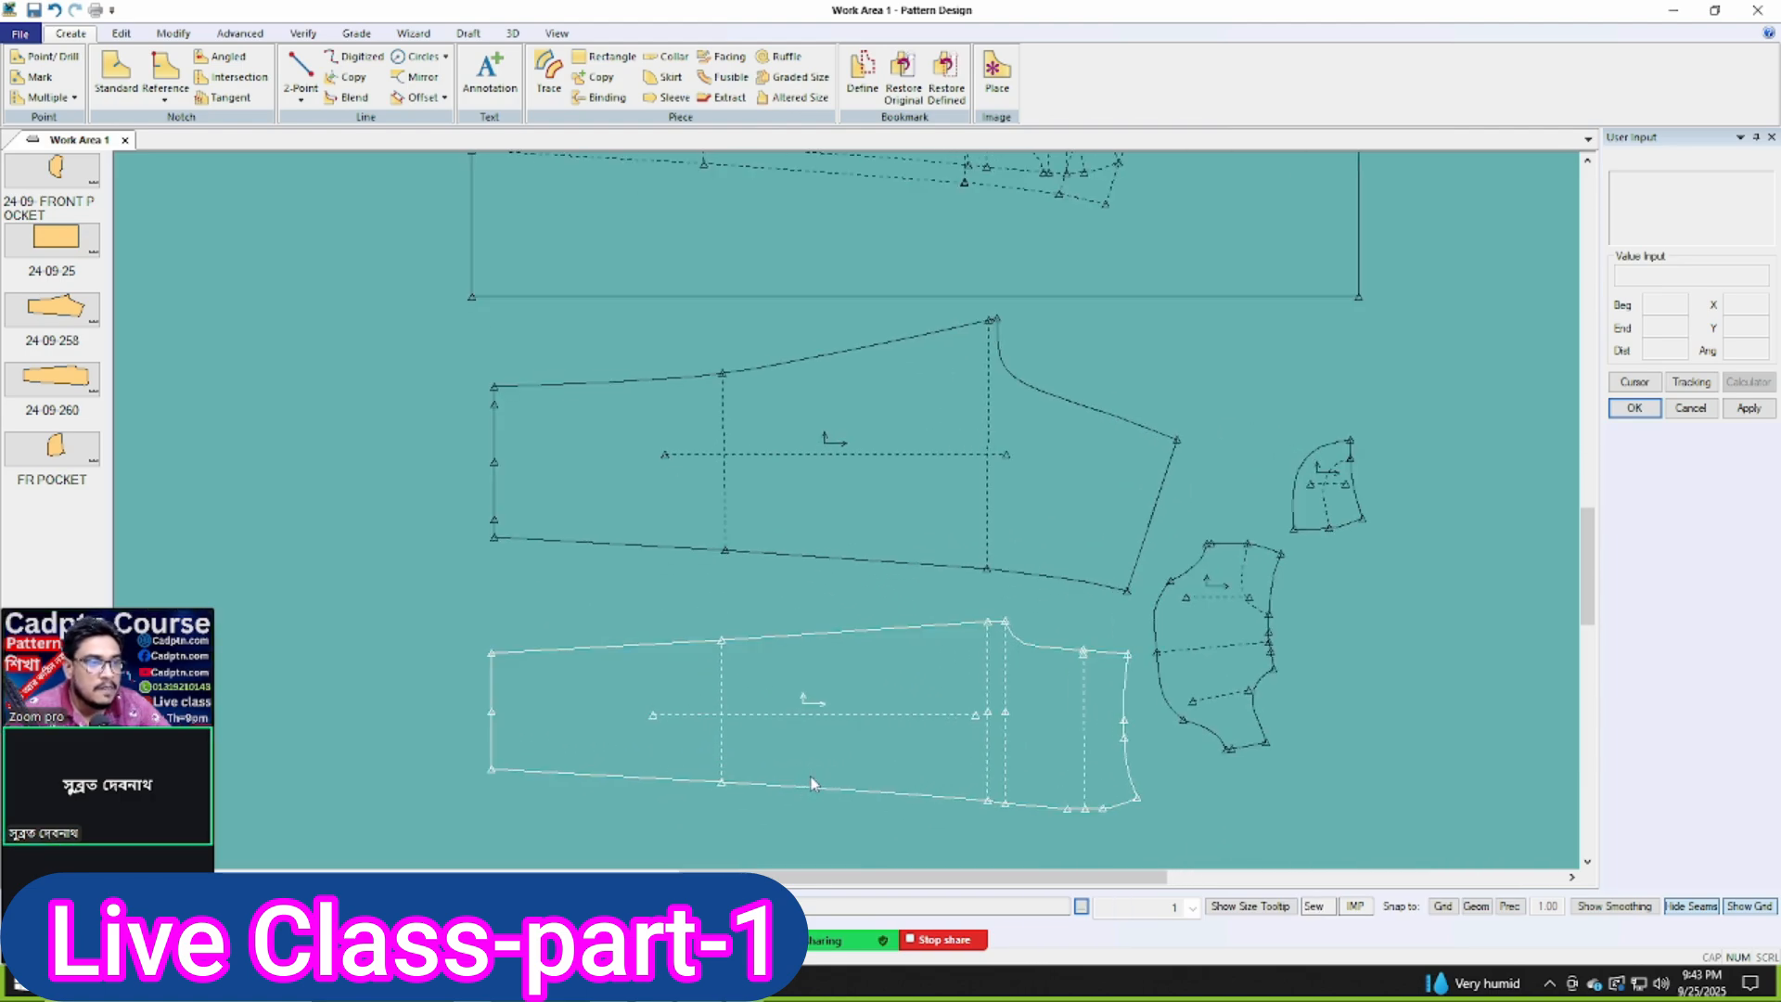
pyautogui.scroll(2, 480, 495)
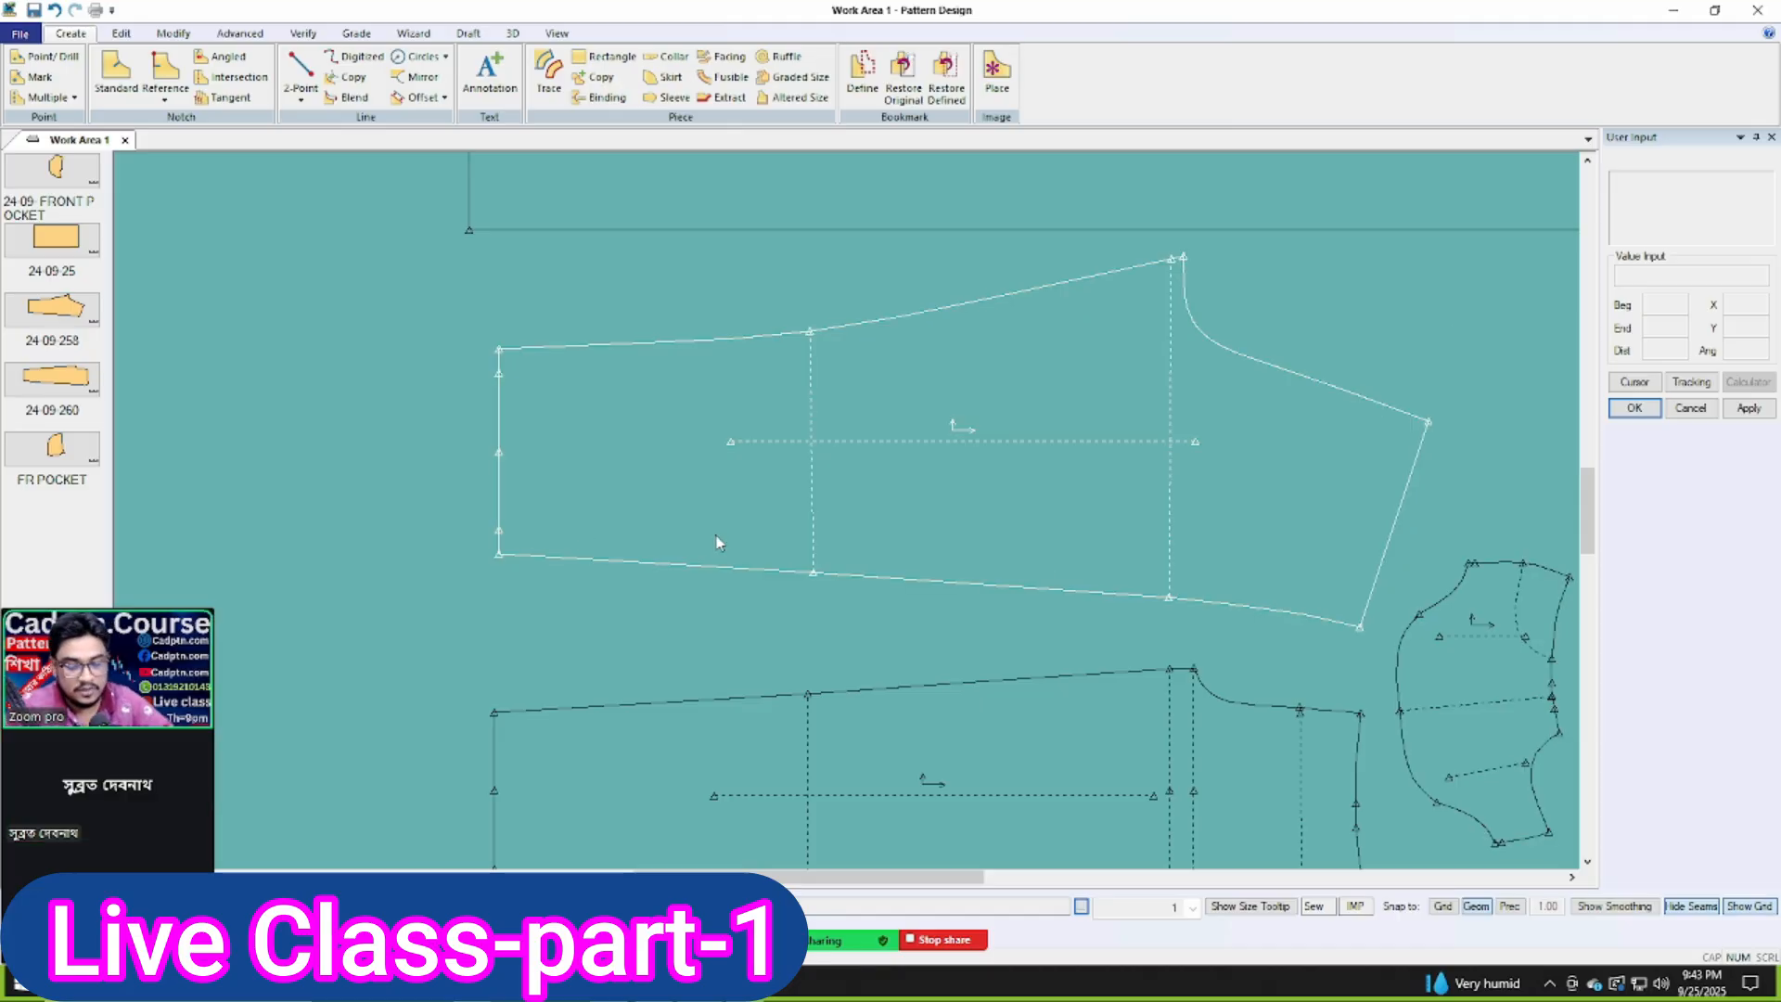
pyautogui.press('c')
pyautogui.press('Escape')
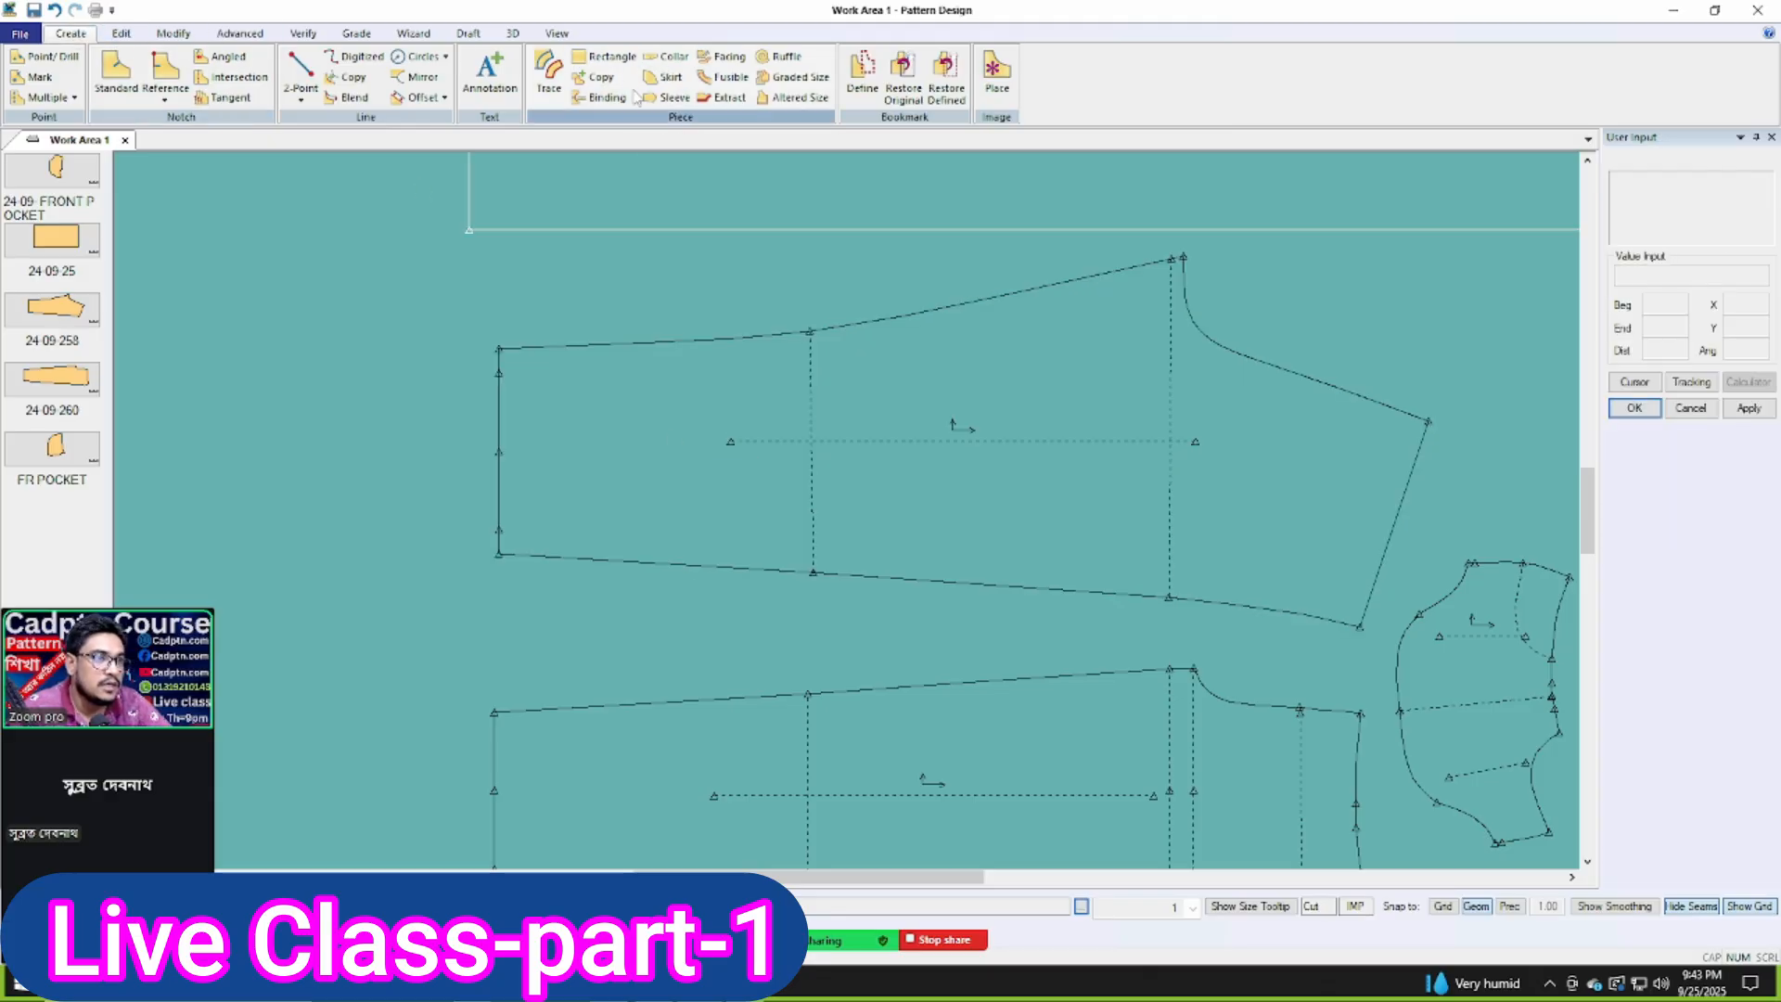
pyautogui.click(174, 33)
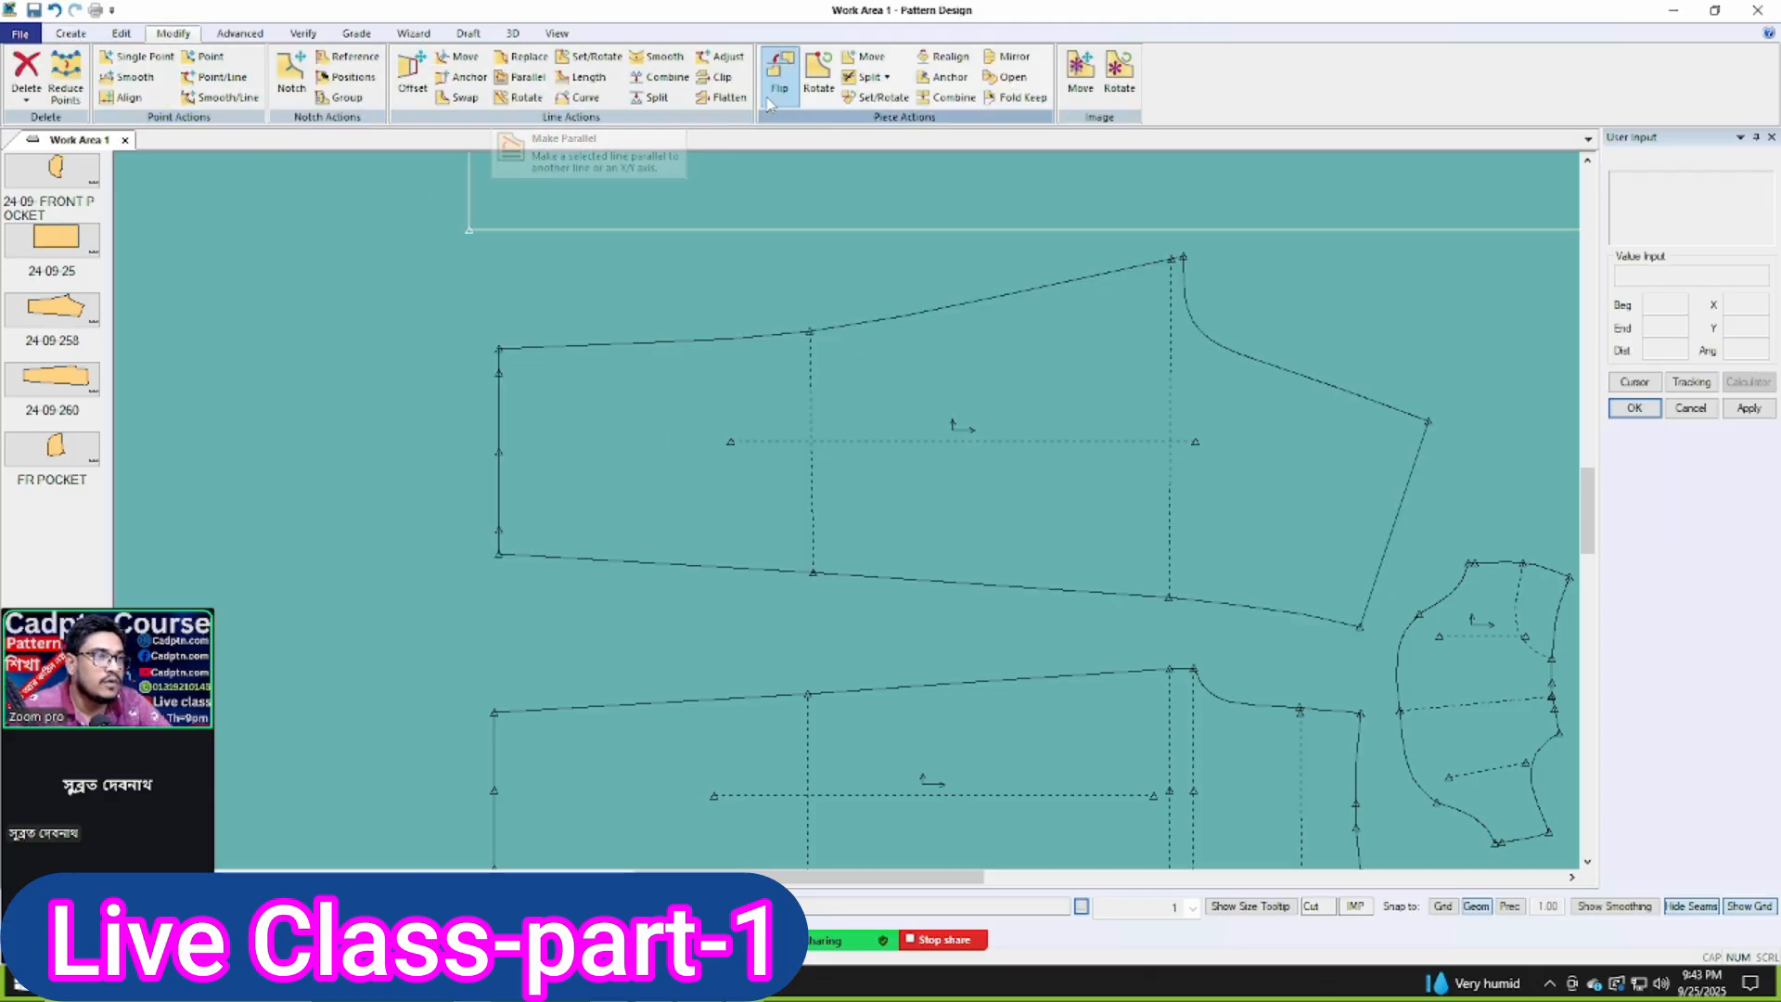
pyautogui.click(666, 77)
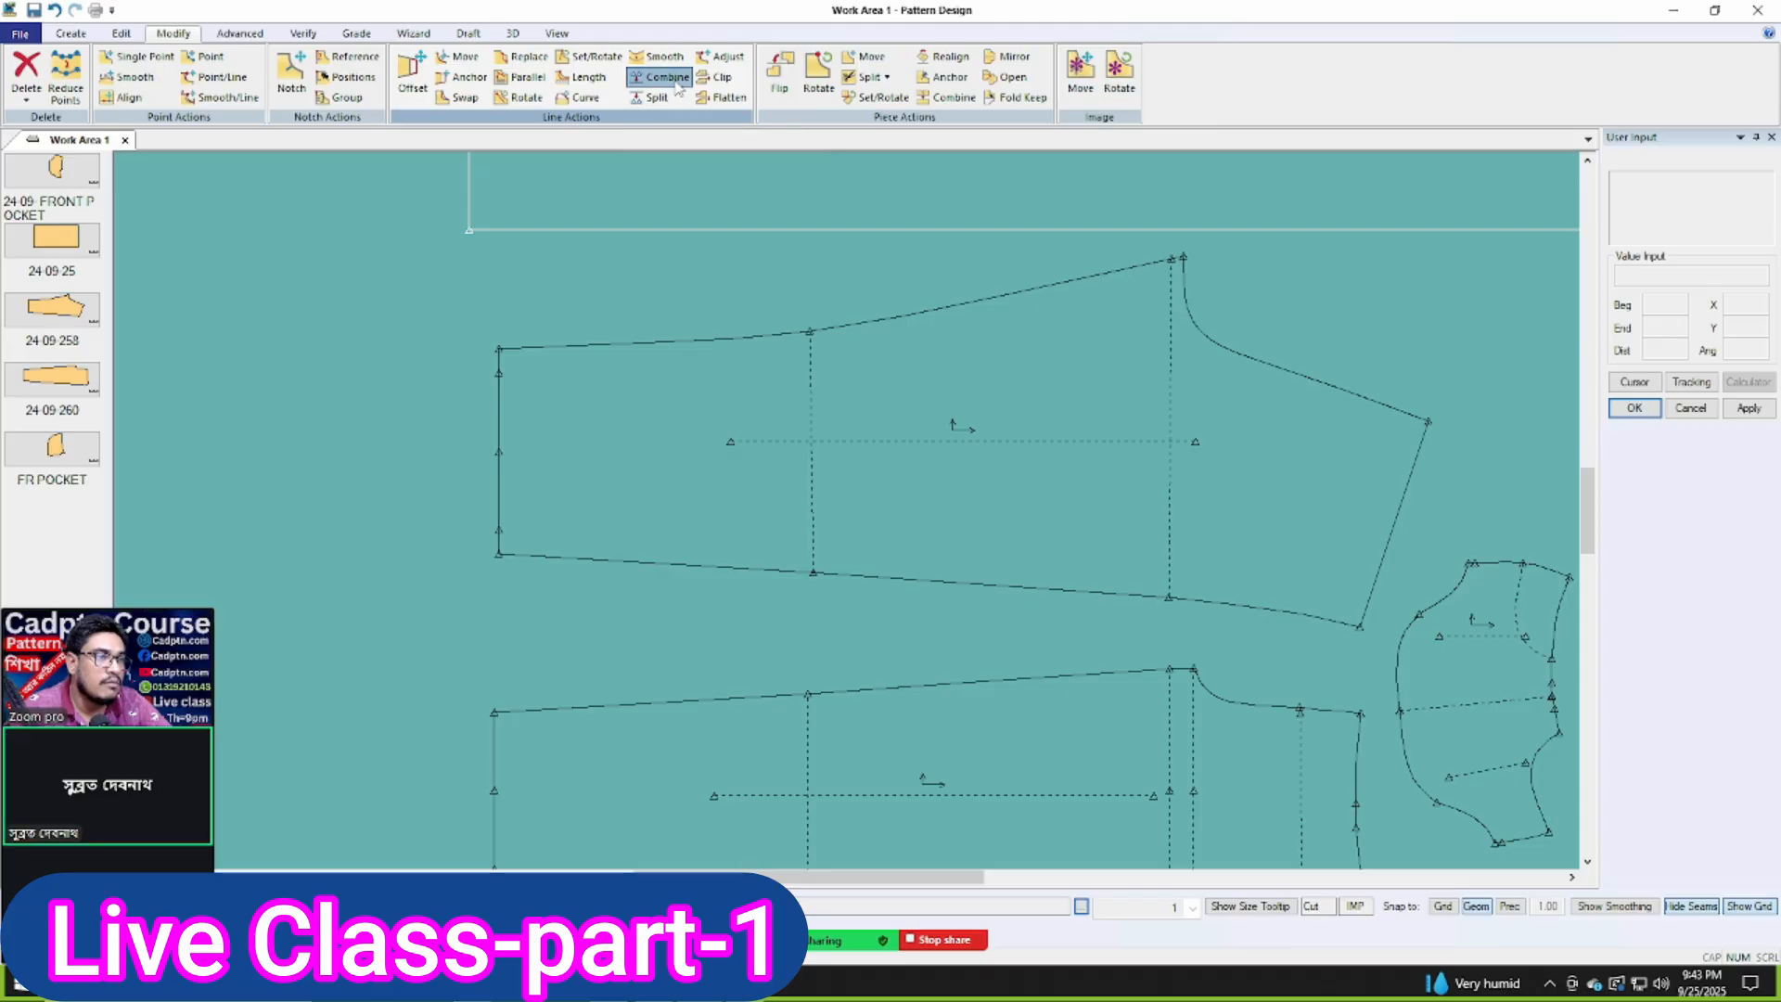
pyautogui.click(498, 527)
pyautogui.click(498, 519)
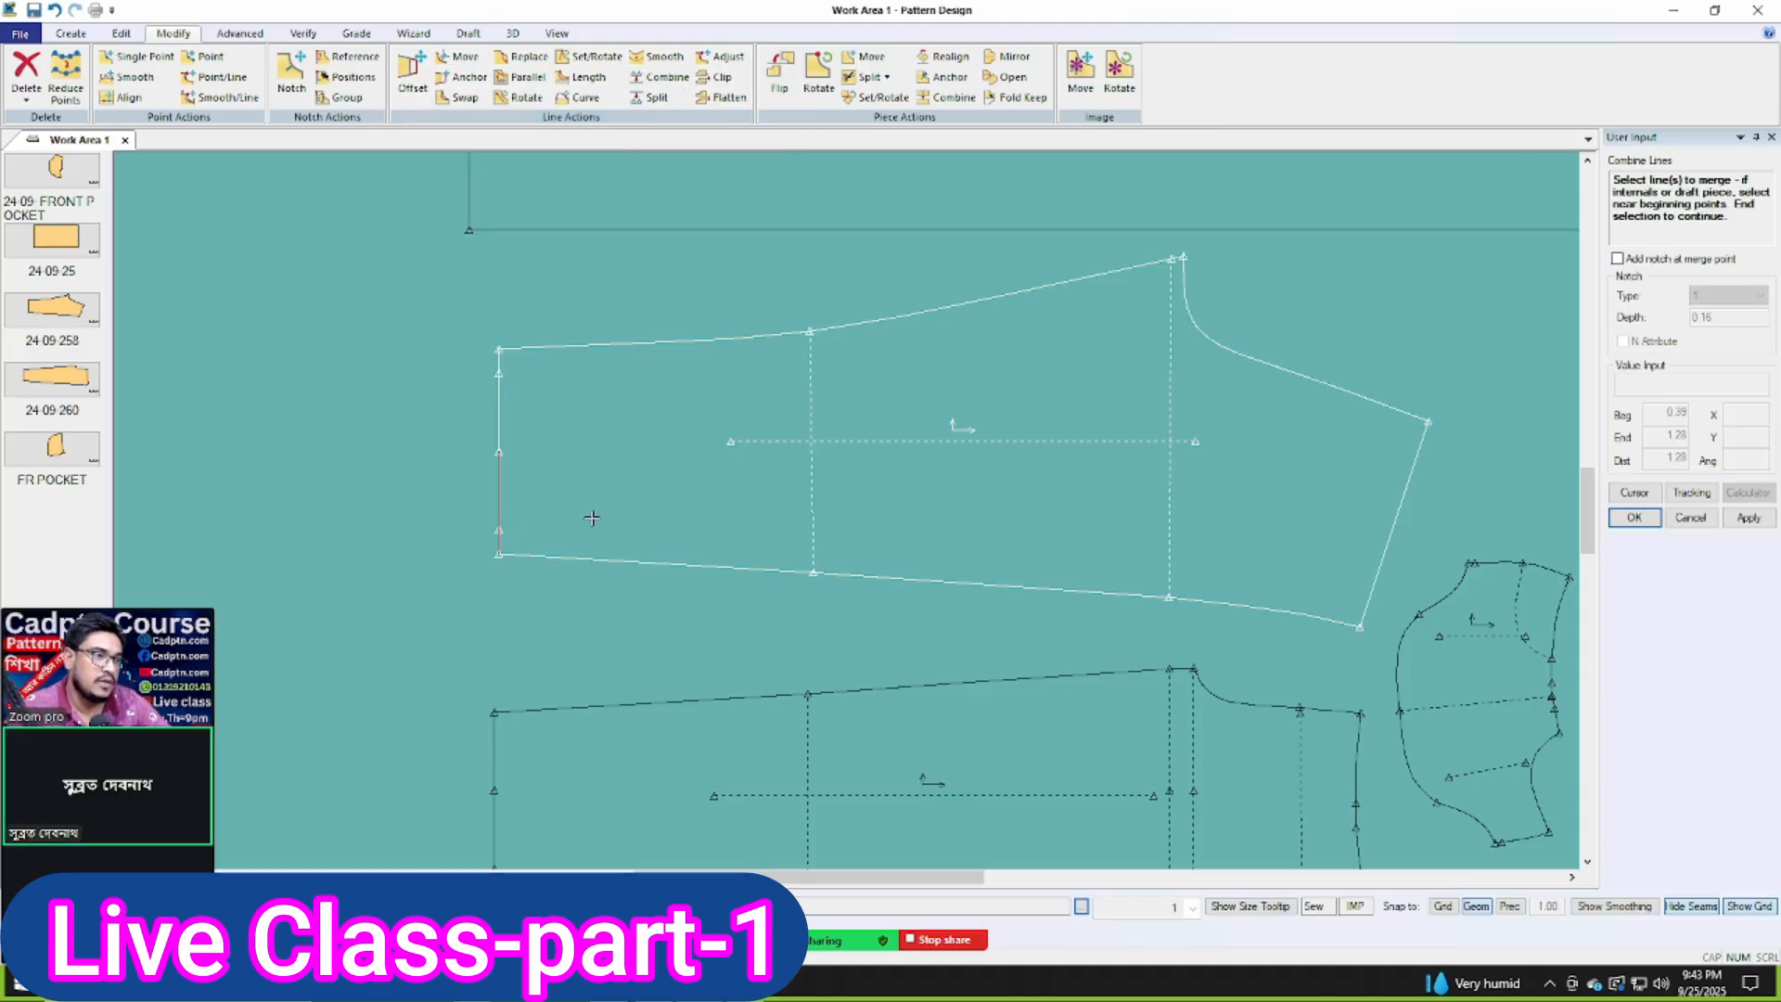
pyautogui.rightClick(620, 393)
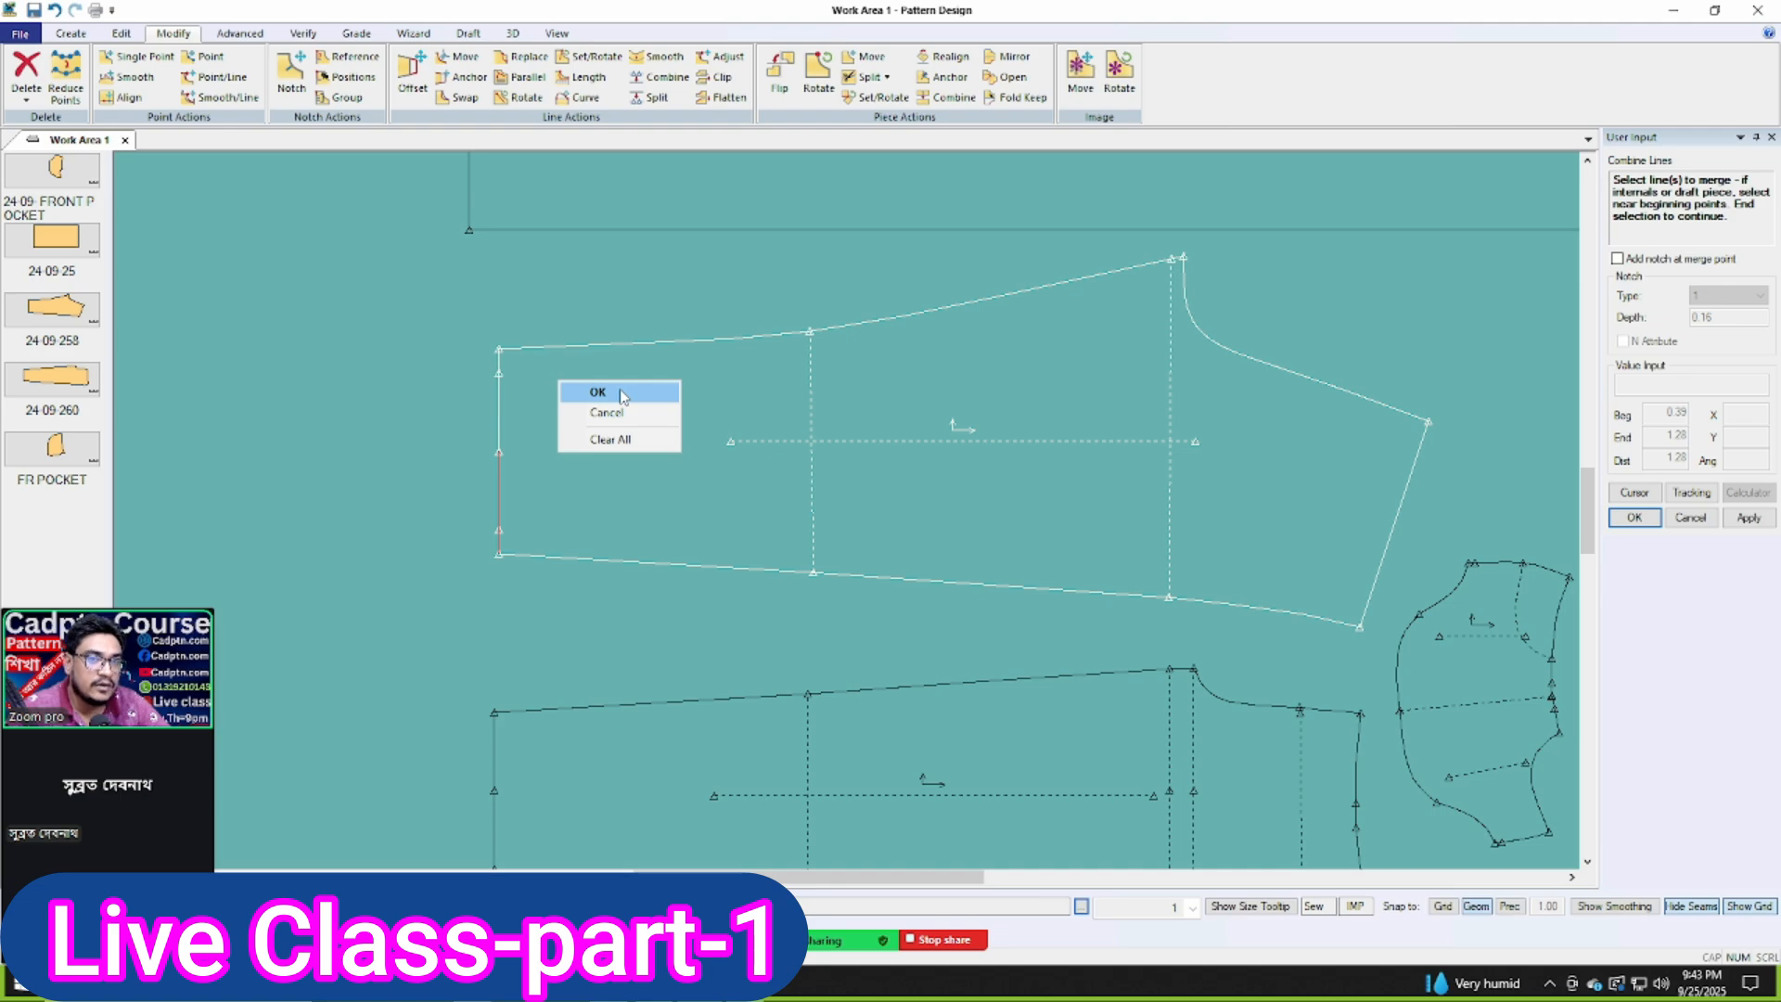
pyautogui.click(619, 393)
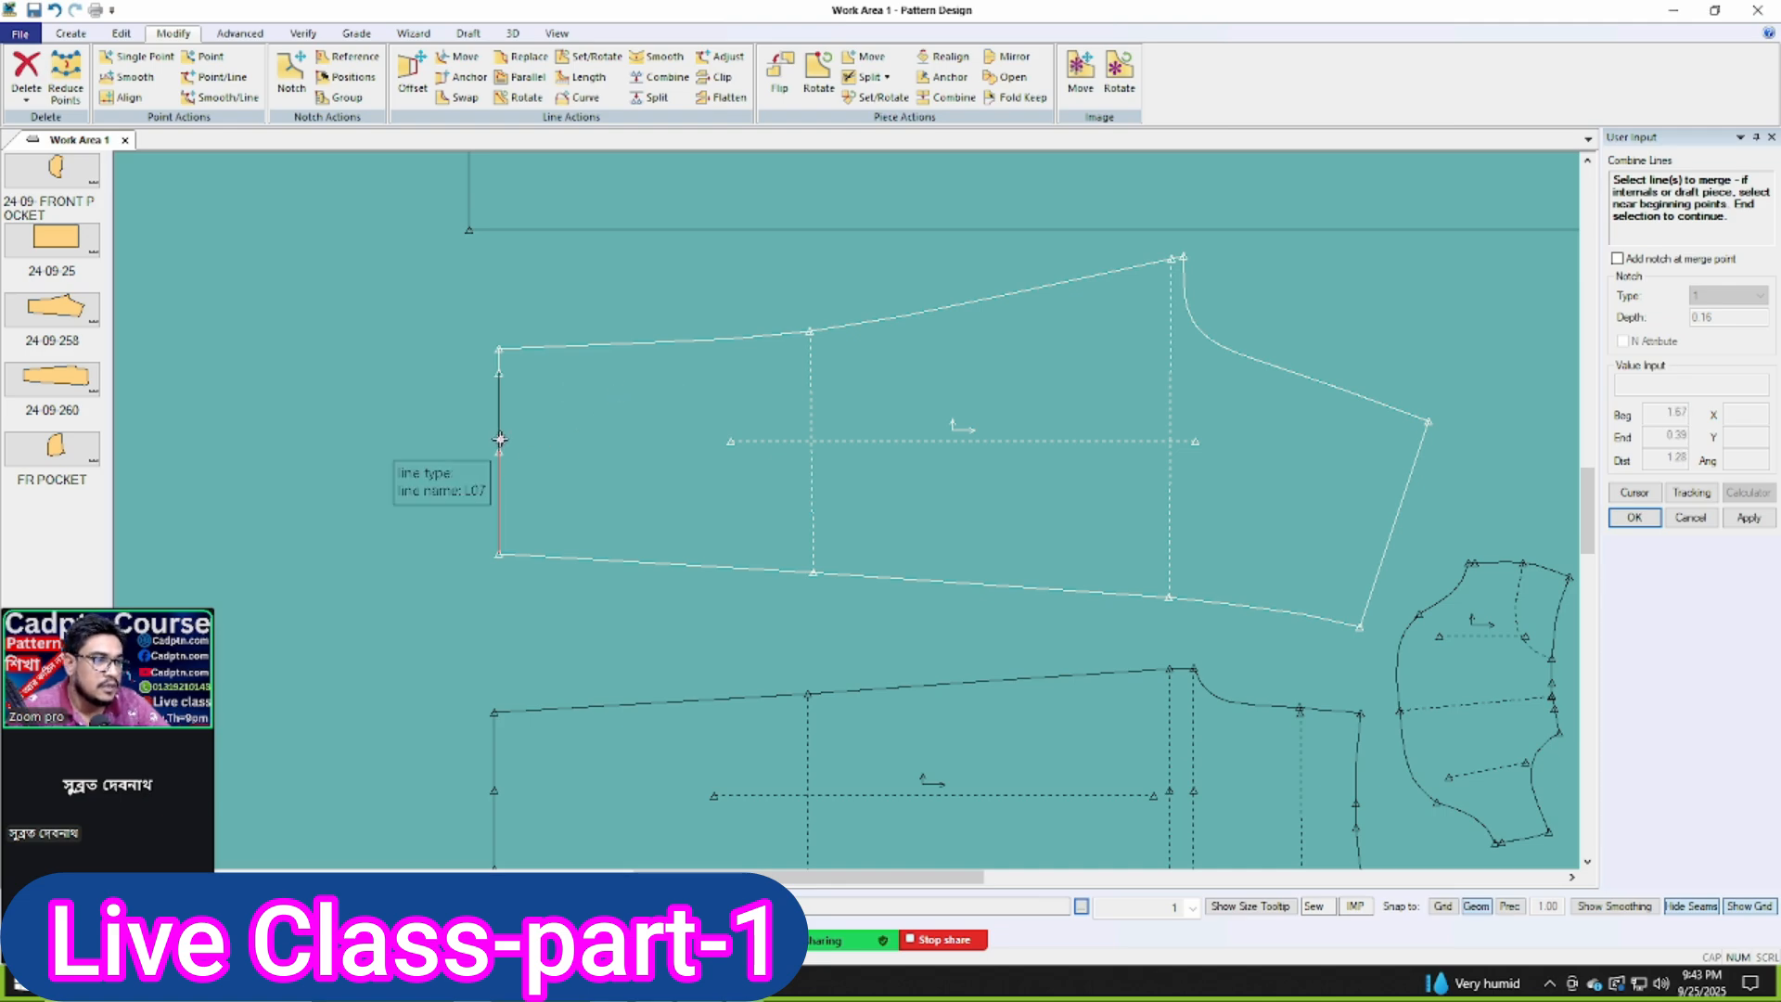
# Step: Combine the remaining hem segments of the 24-09-258 panel into a single continuous line
pyautogui.click(492, 371)
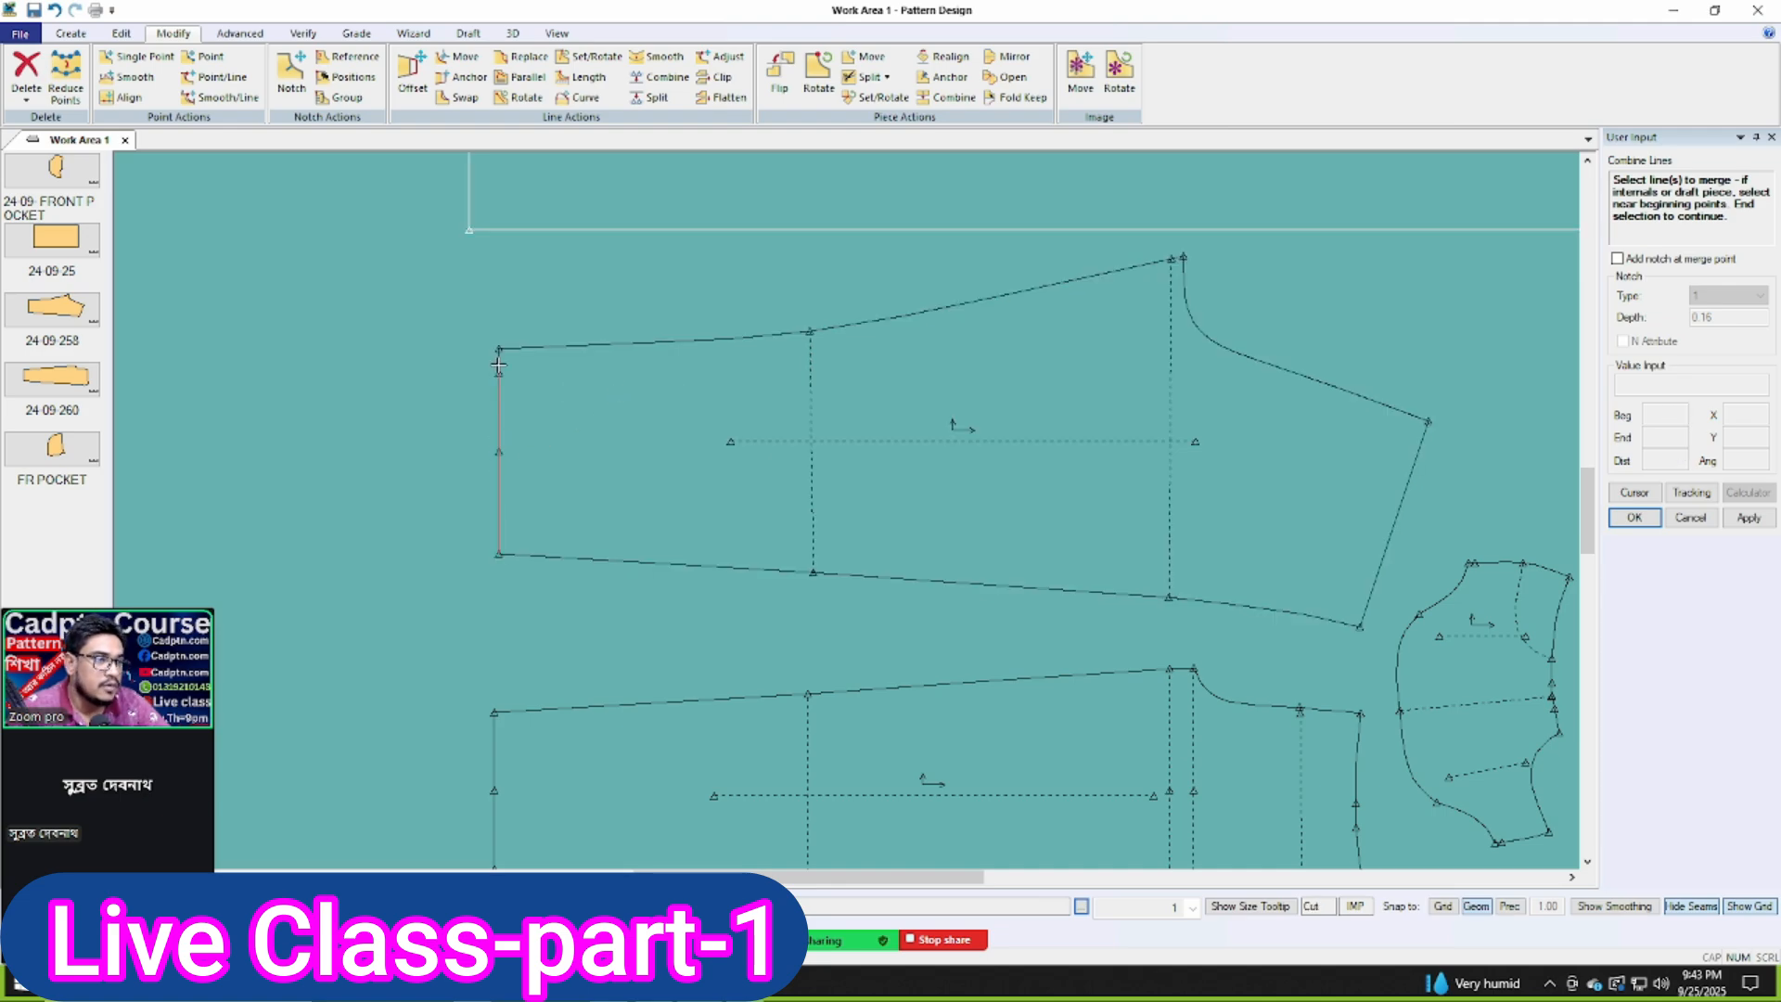
pyautogui.rightClick(619, 408)
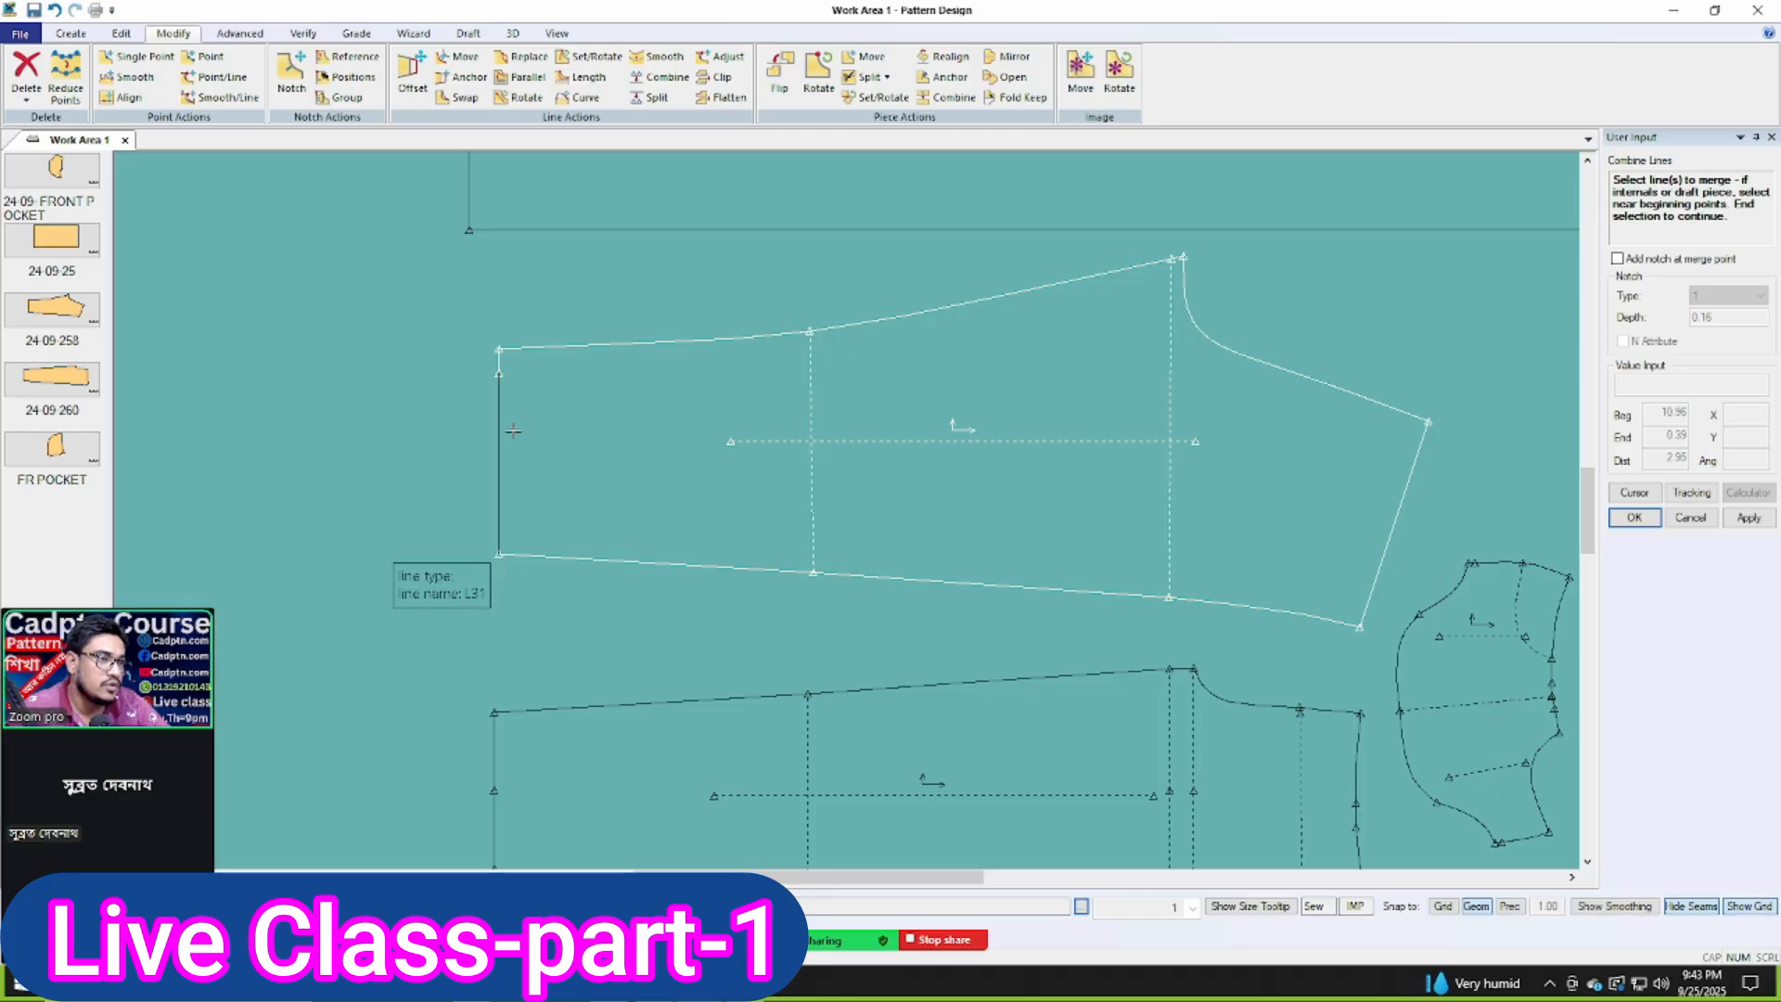
pyautogui.click(502, 374)
pyautogui.rightClick(746, 395)
pyautogui.click(743, 399)
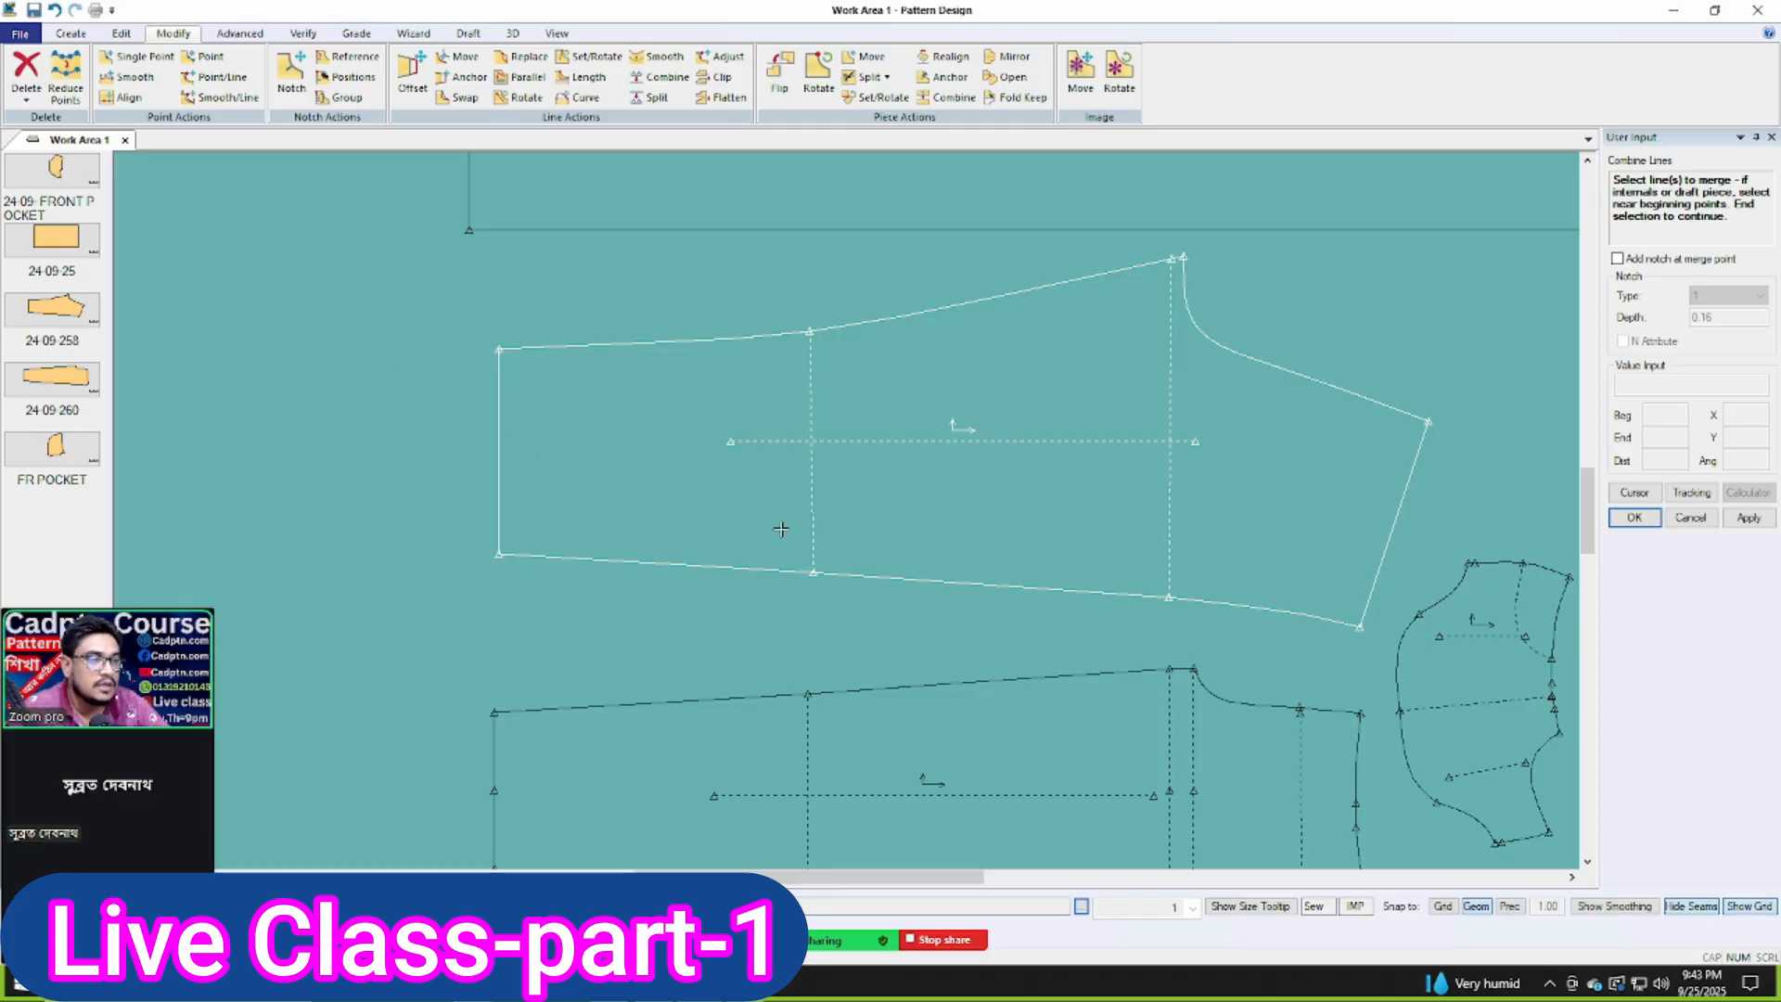
pyautogui.rightClick(934, 419)
pyautogui.click(969, 428)
# Step: Move the 24-09-260 panel slightly left to align its vertical internal lines with those of the 24-09-258 panel above
pyautogui.scroll(-2, 863, 371)
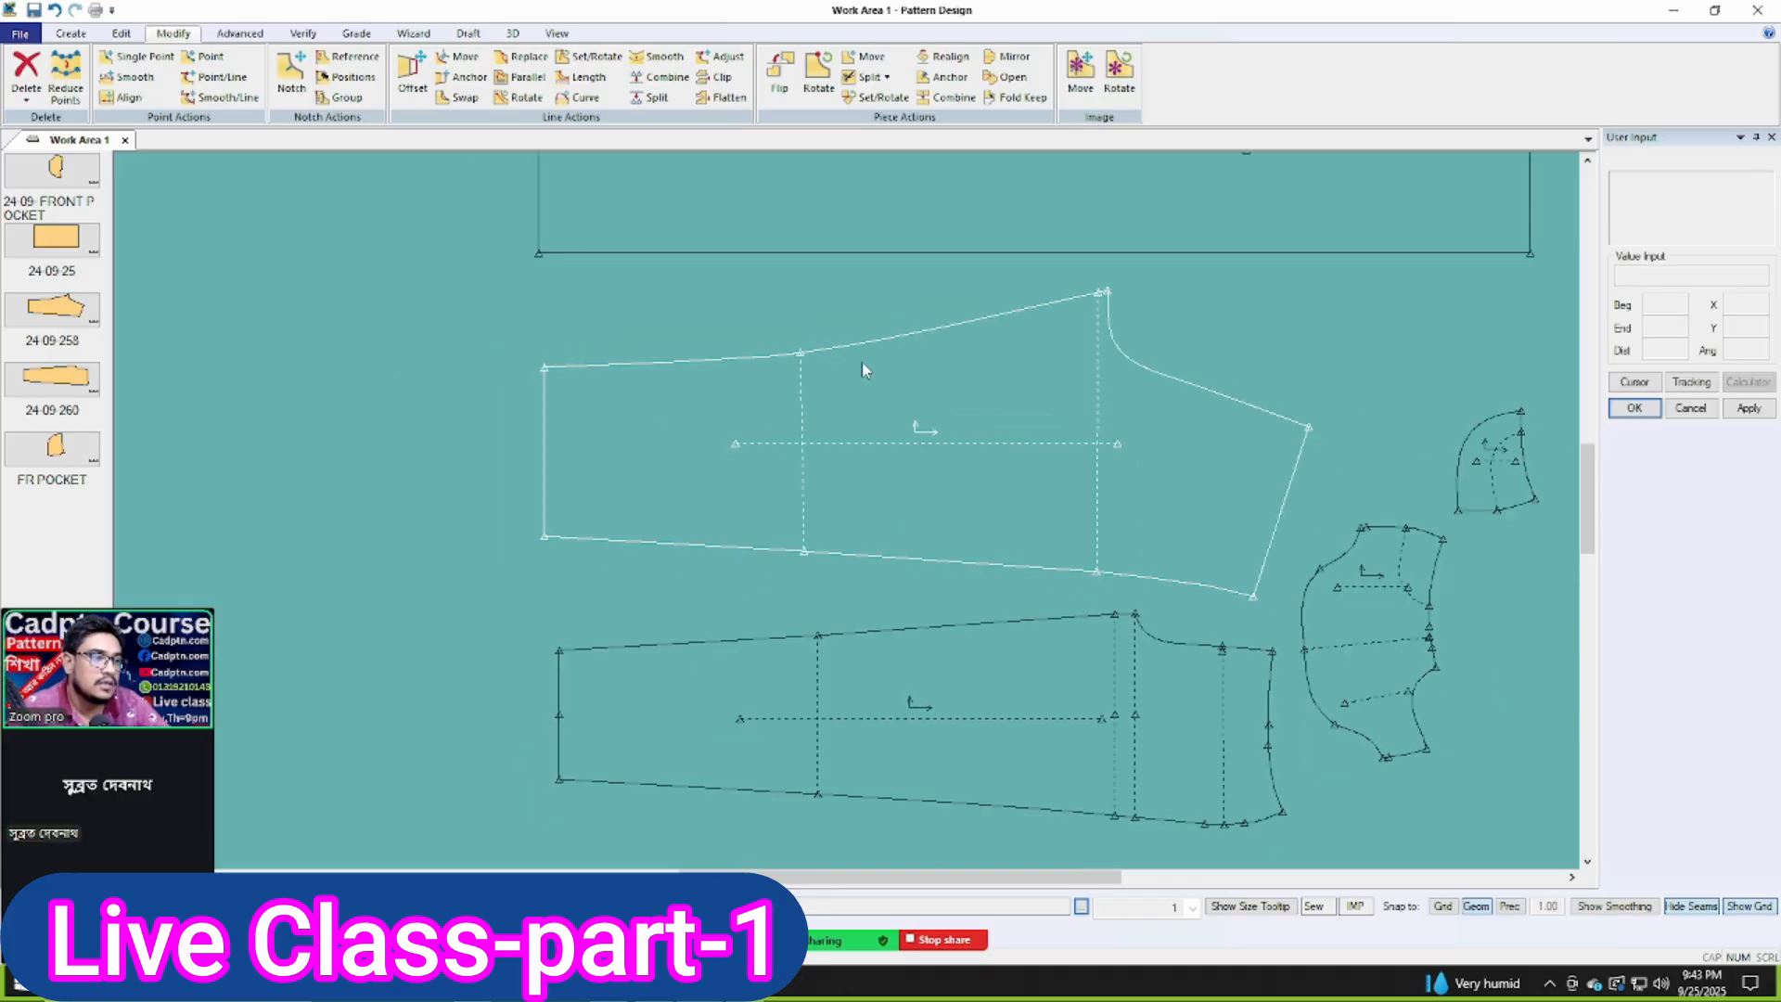
pyautogui.scroll(1, 863, 371)
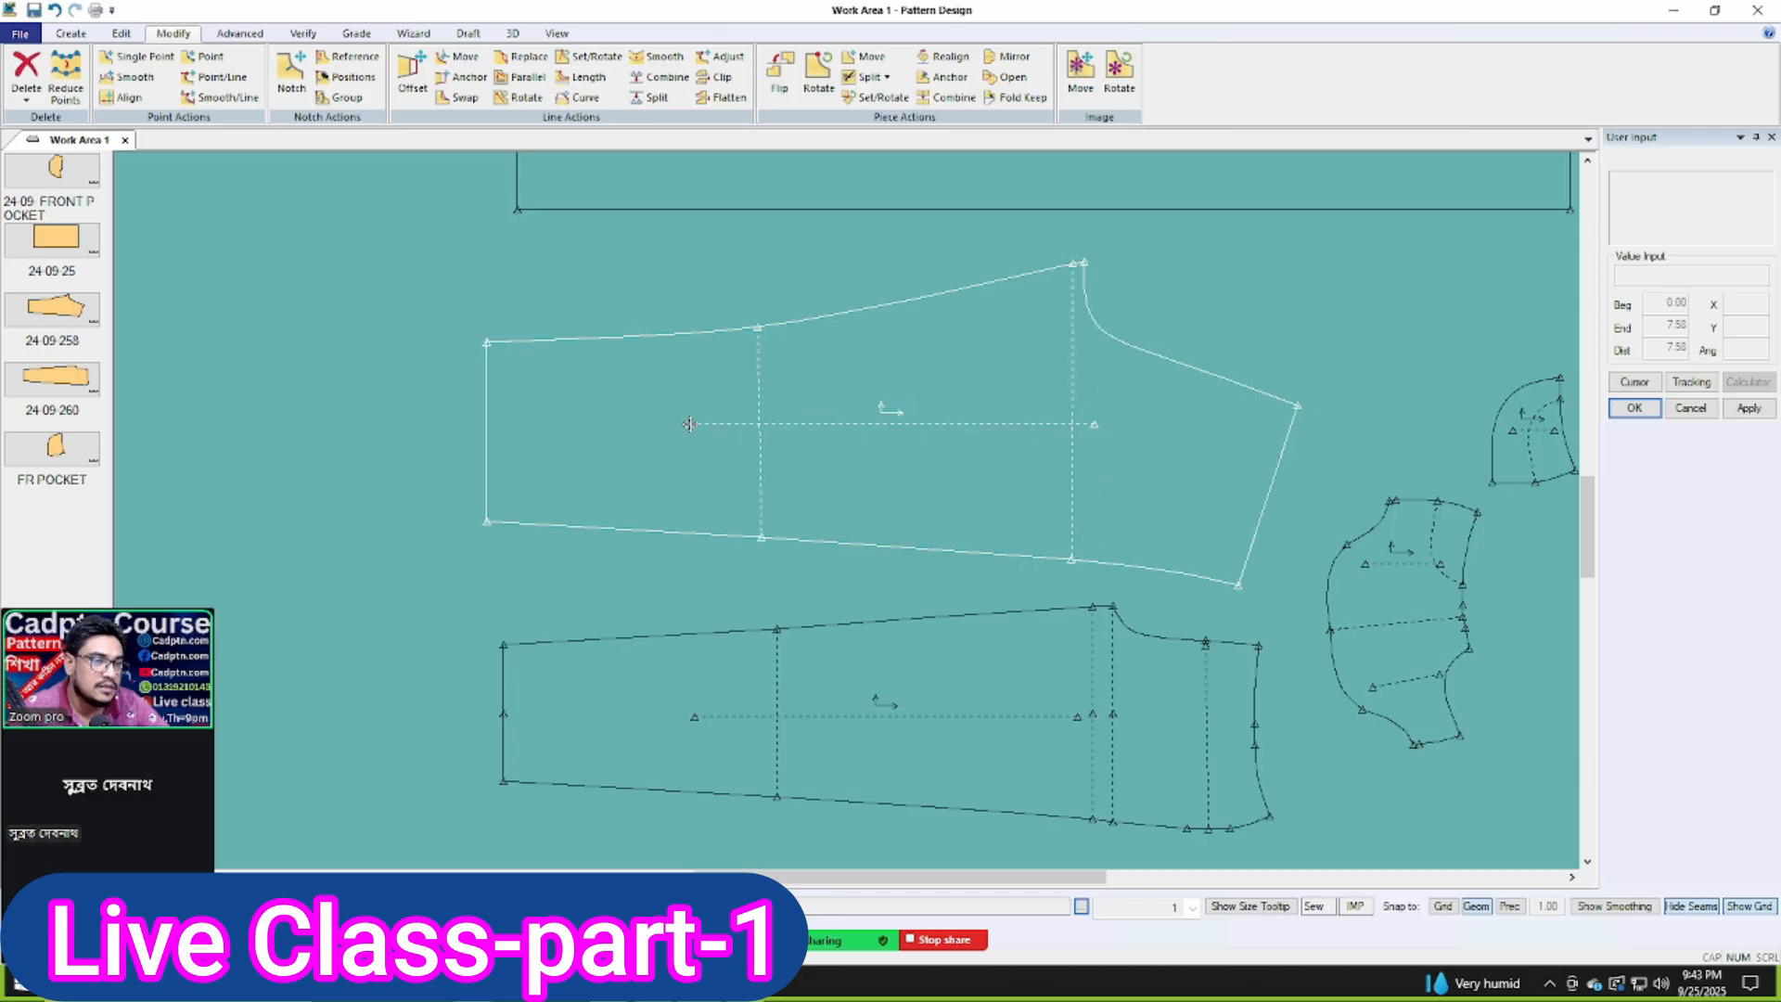
pyautogui.moveTo(796, 616); pyautogui.dragTo(777, 609)
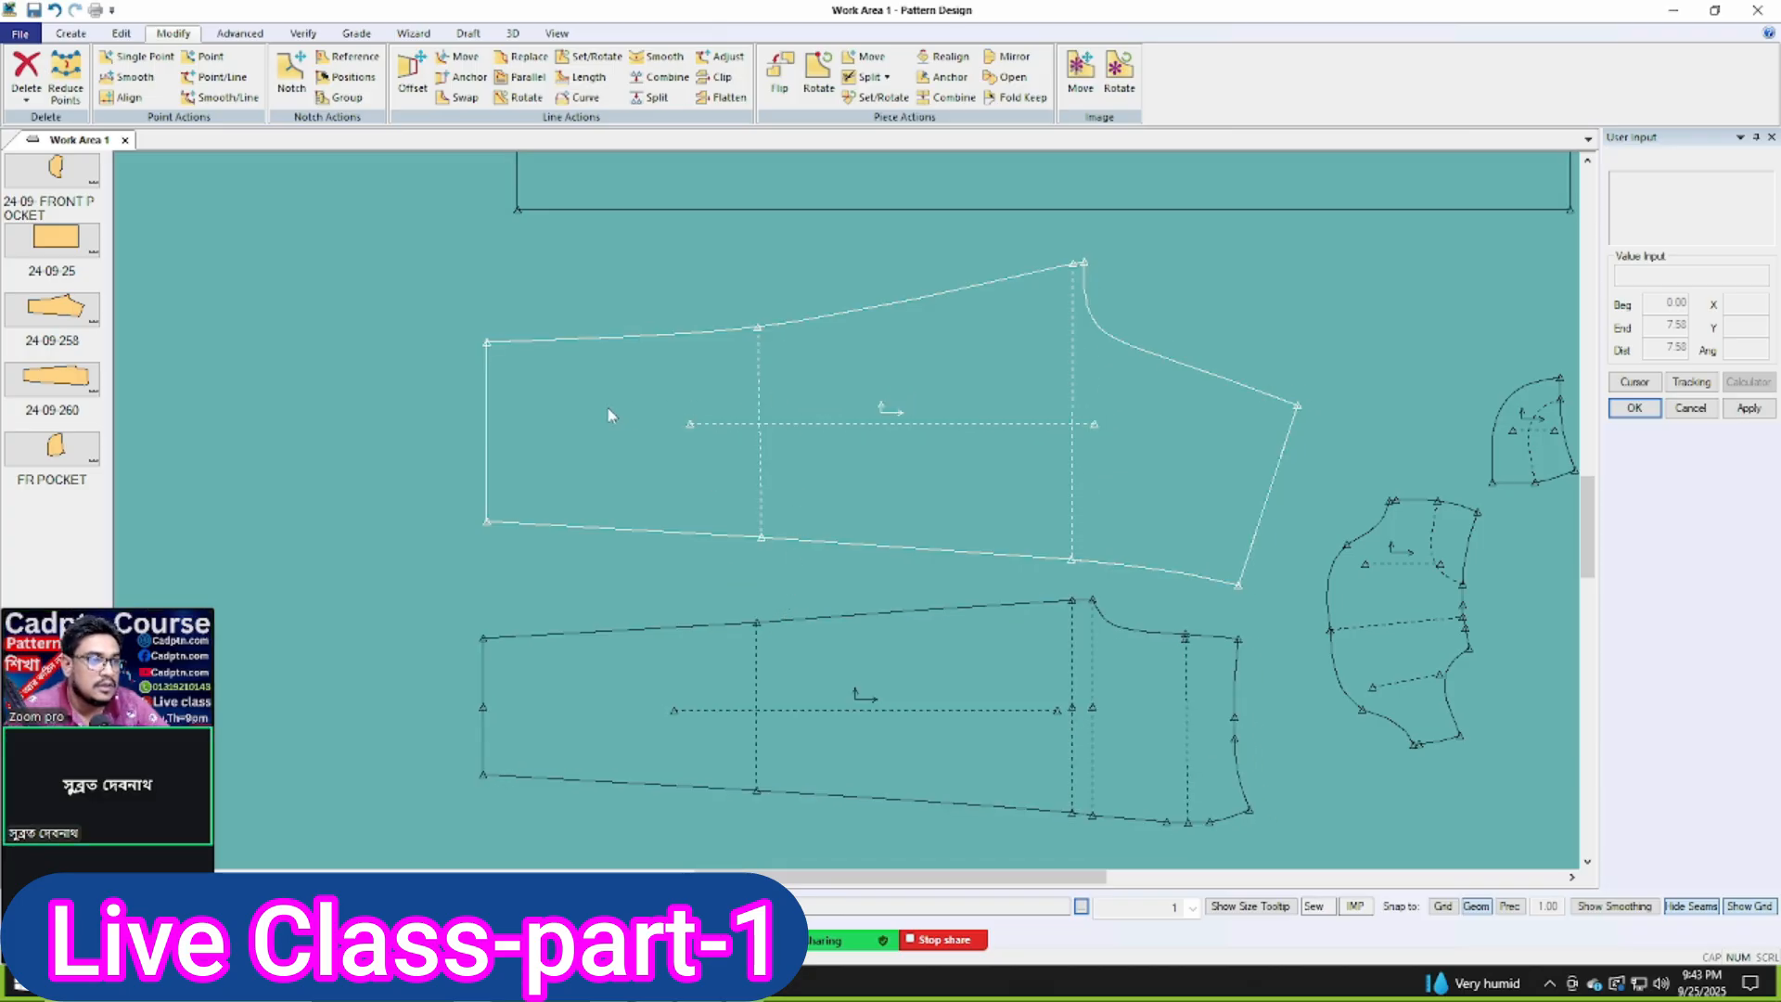
pyautogui.moveTo(496, 405); pyautogui.dragTo(492, 407)
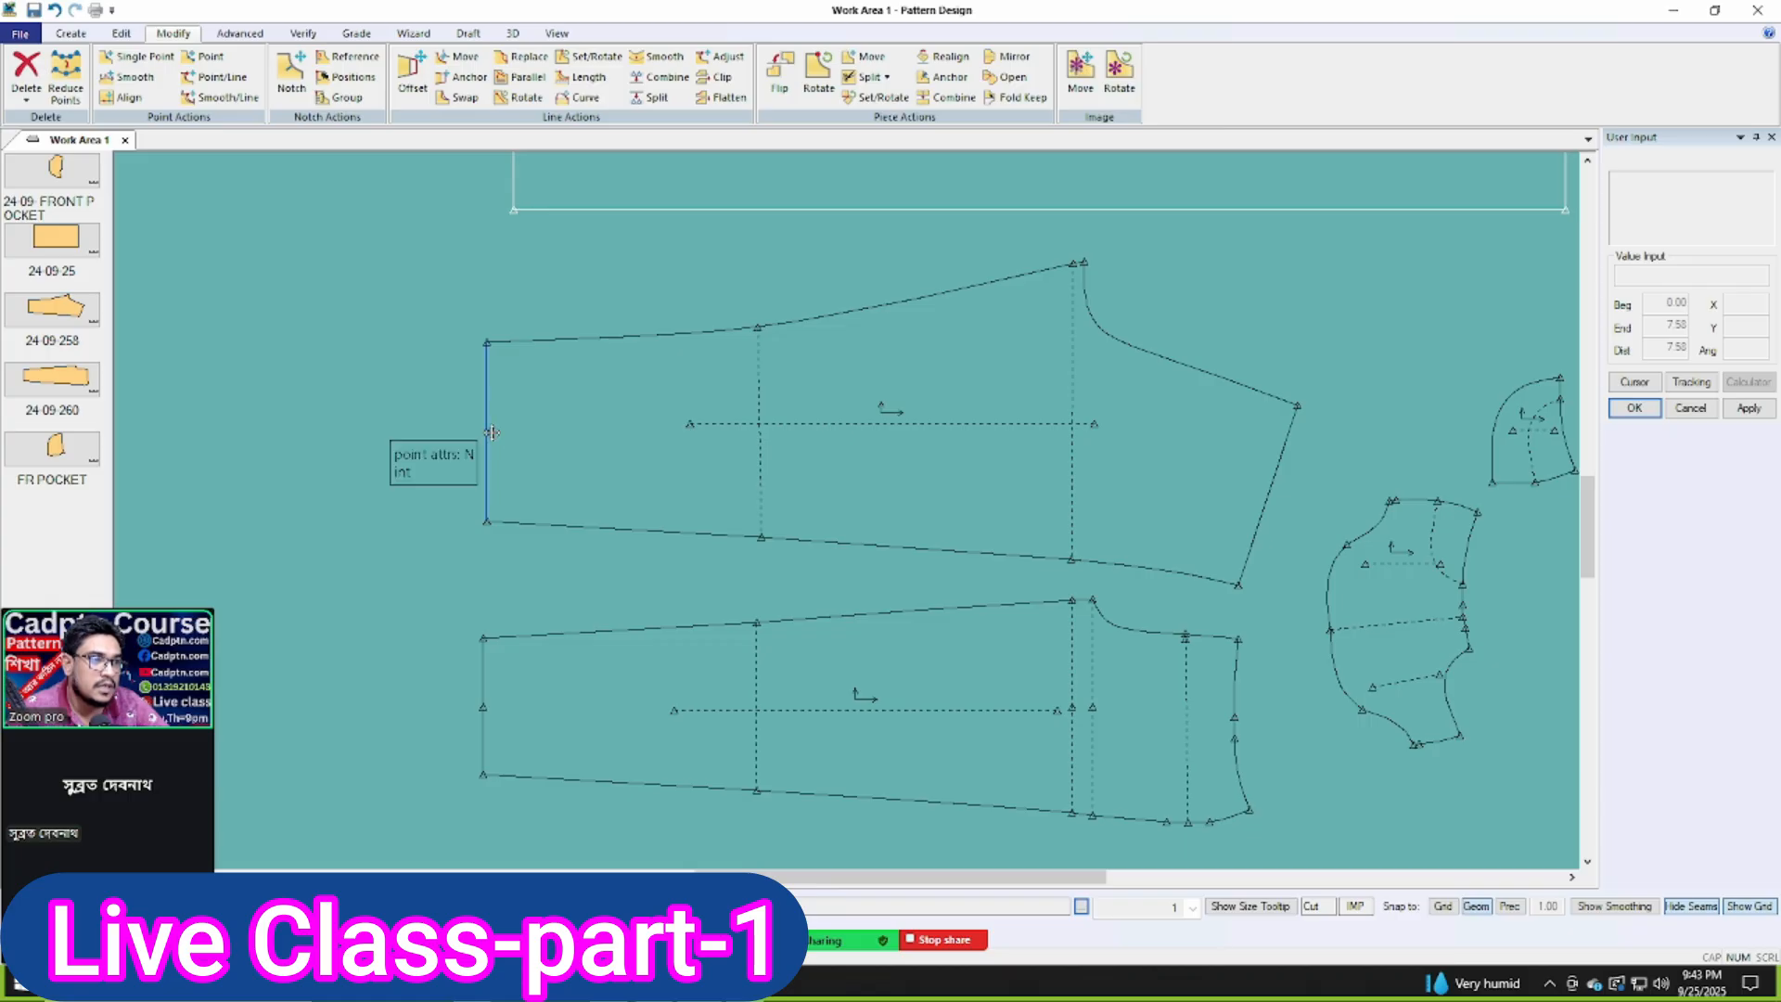
pyautogui.scroll(-3, 646, 509)
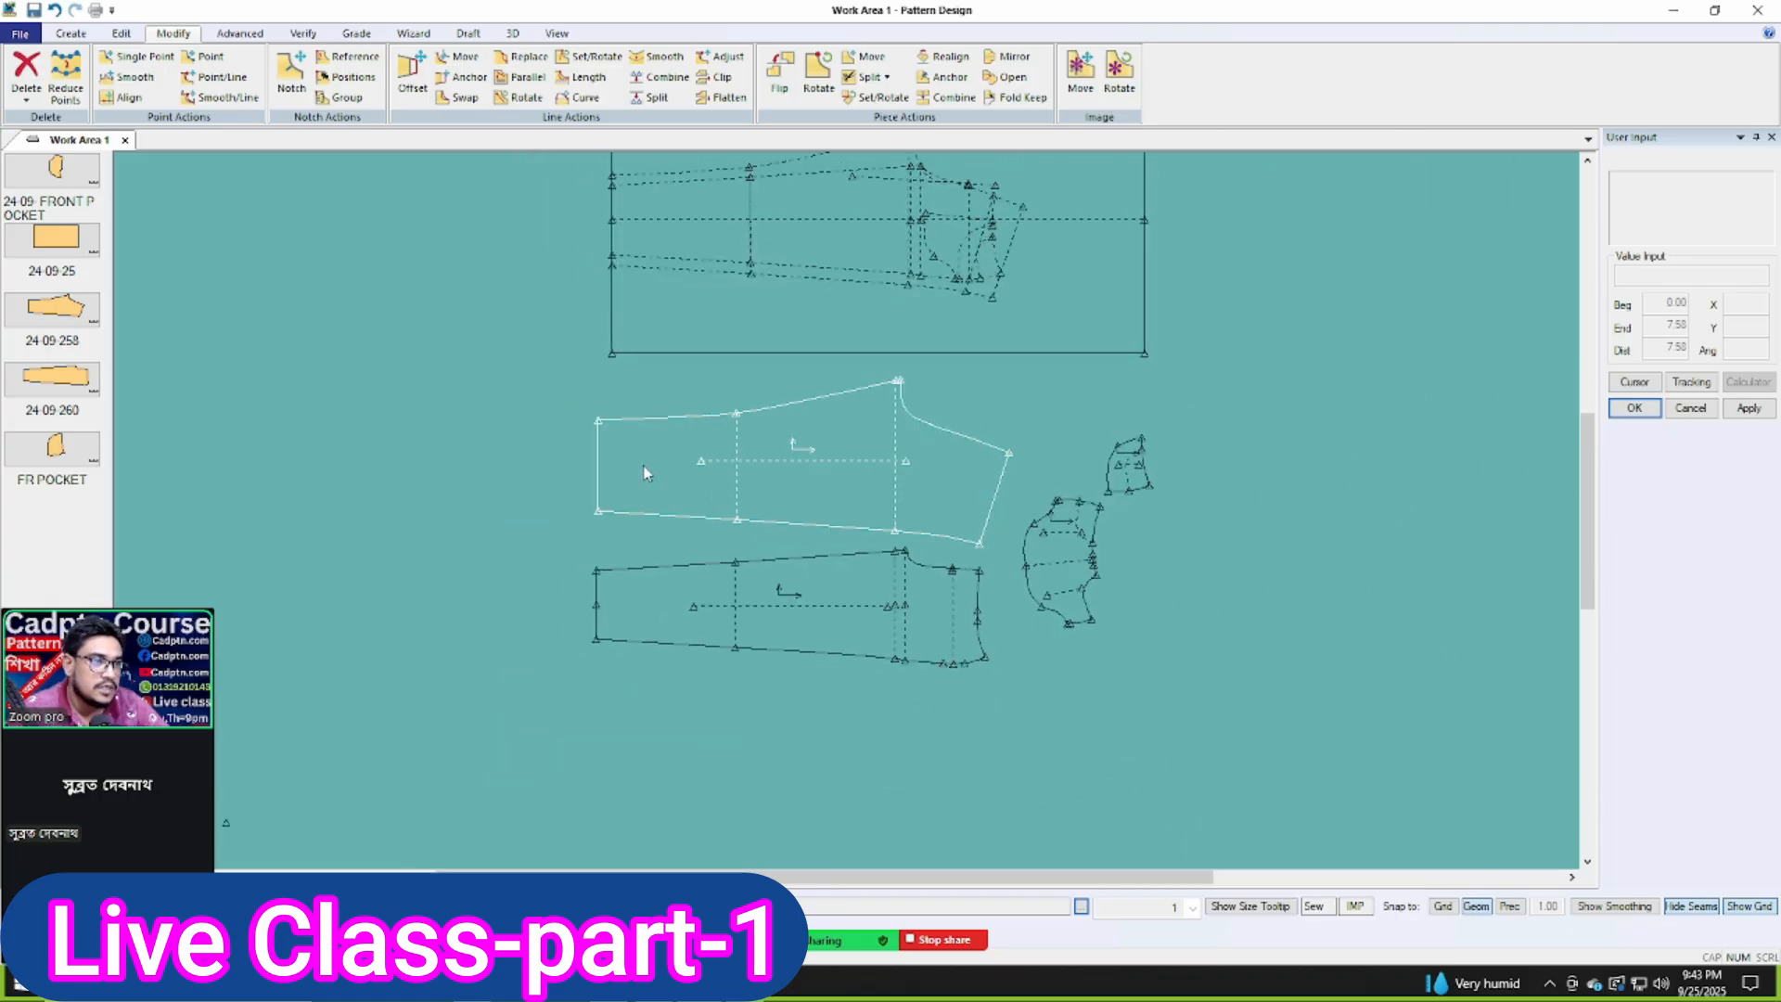
# Step: Move the 24-09-260 panel slightly up and left below the 24-09-258 panel
pyautogui.scroll(2, 668, 612)
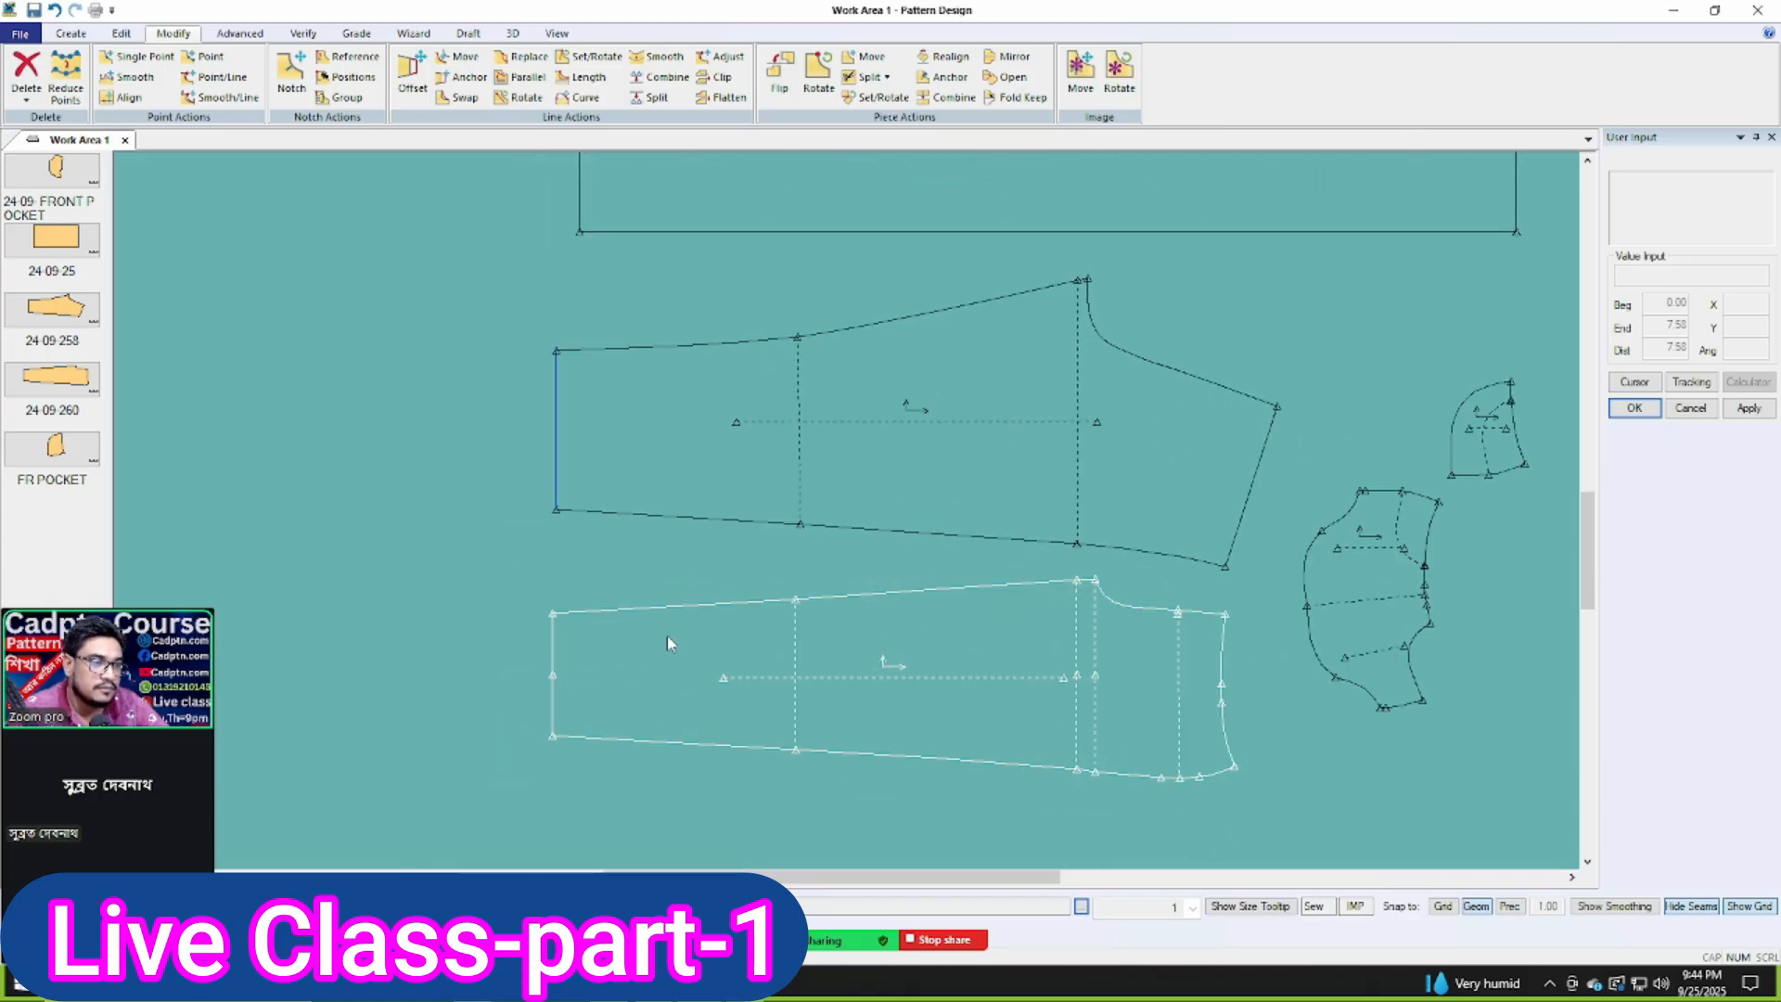
pyautogui.scroll(1, 689, 635)
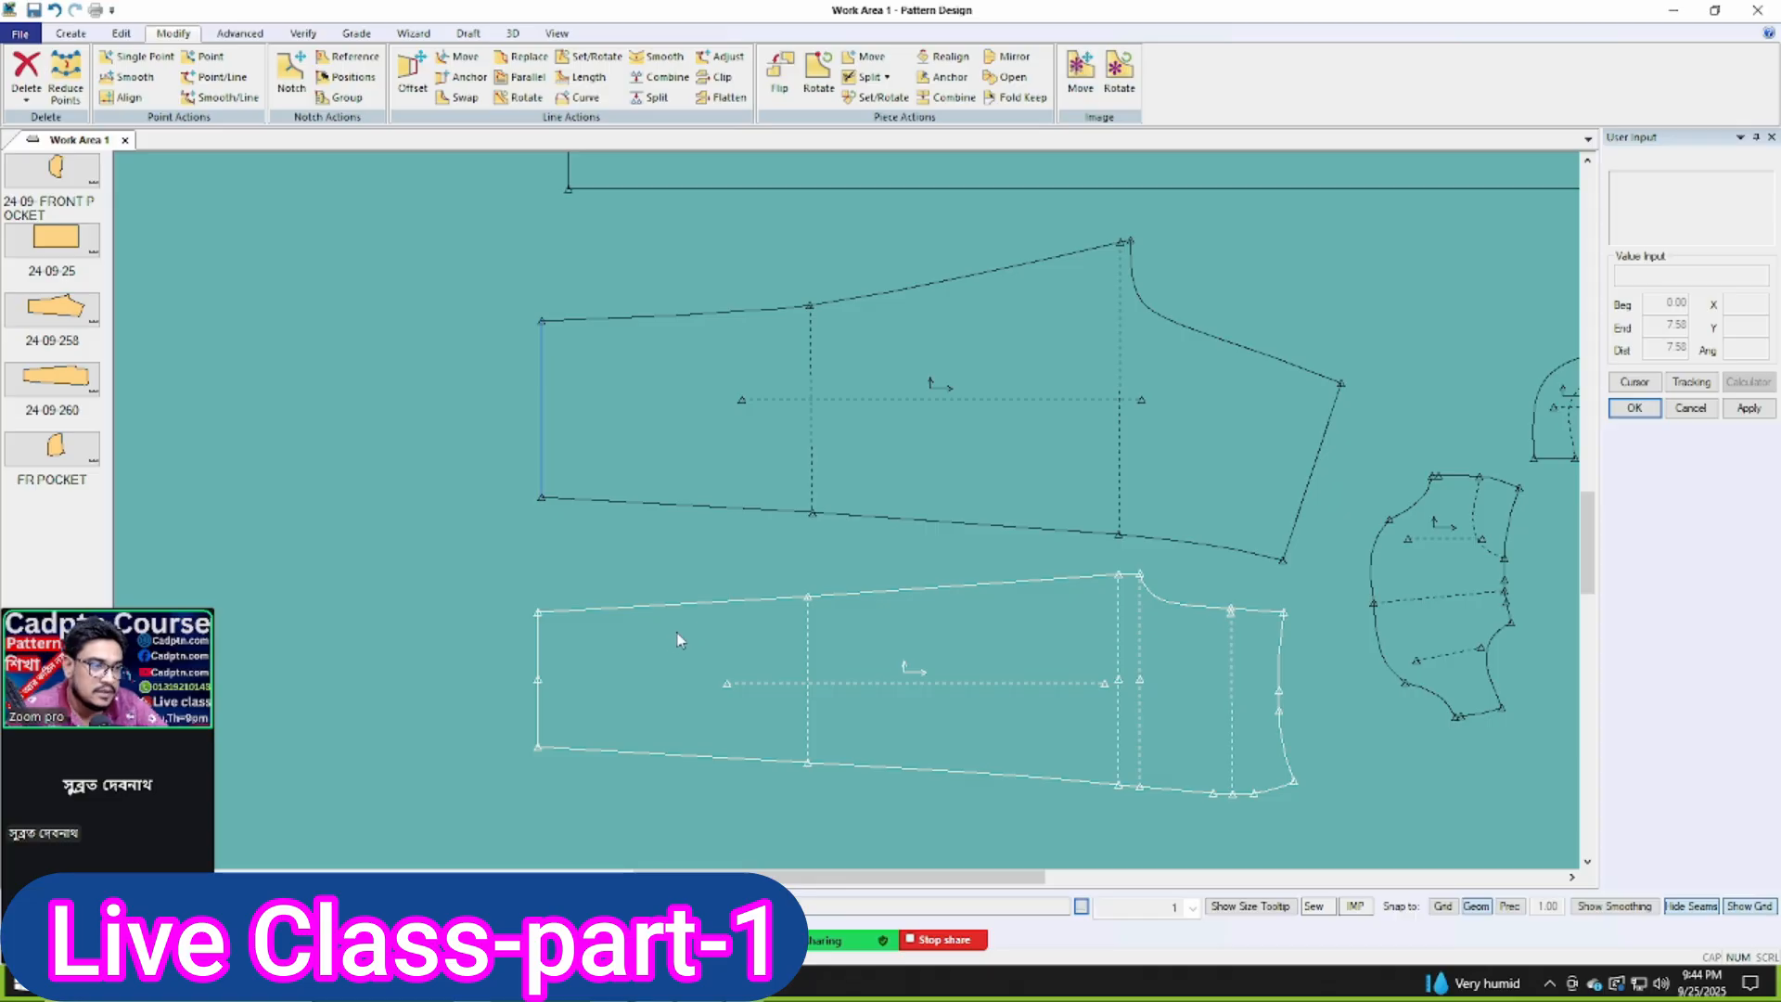
pyautogui.moveTo(603, 691); pyautogui.dragTo(599, 684)
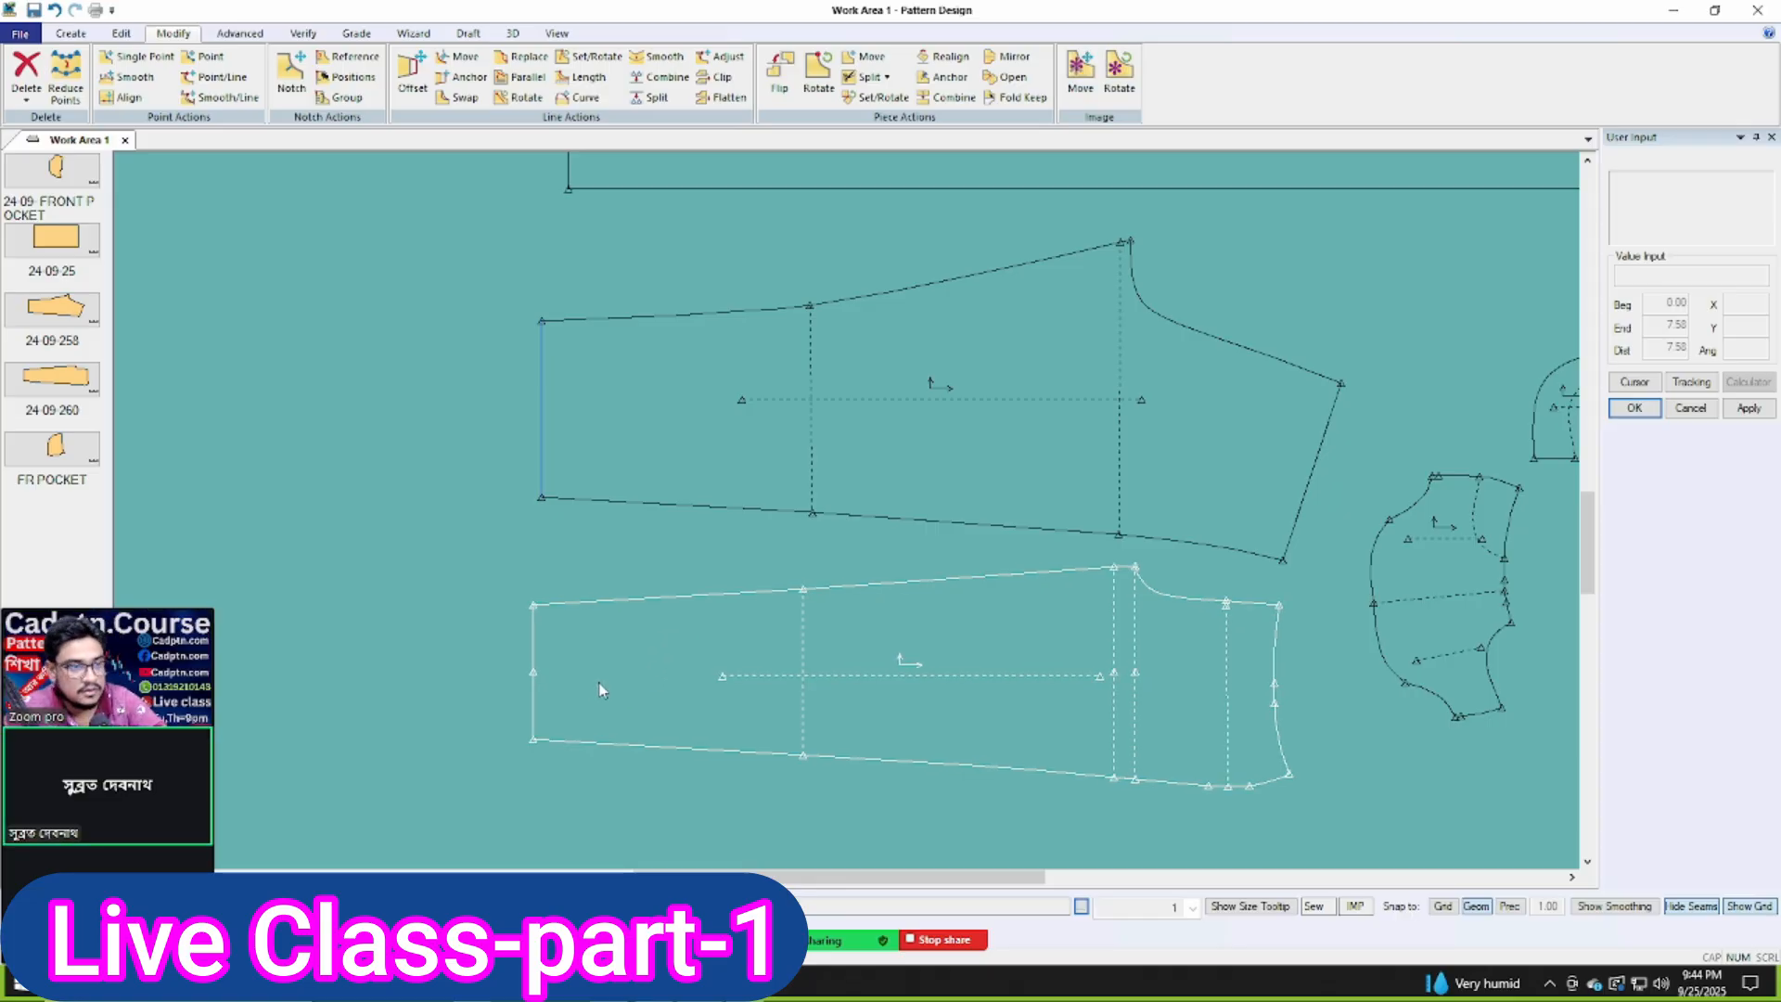
pyautogui.press('c')
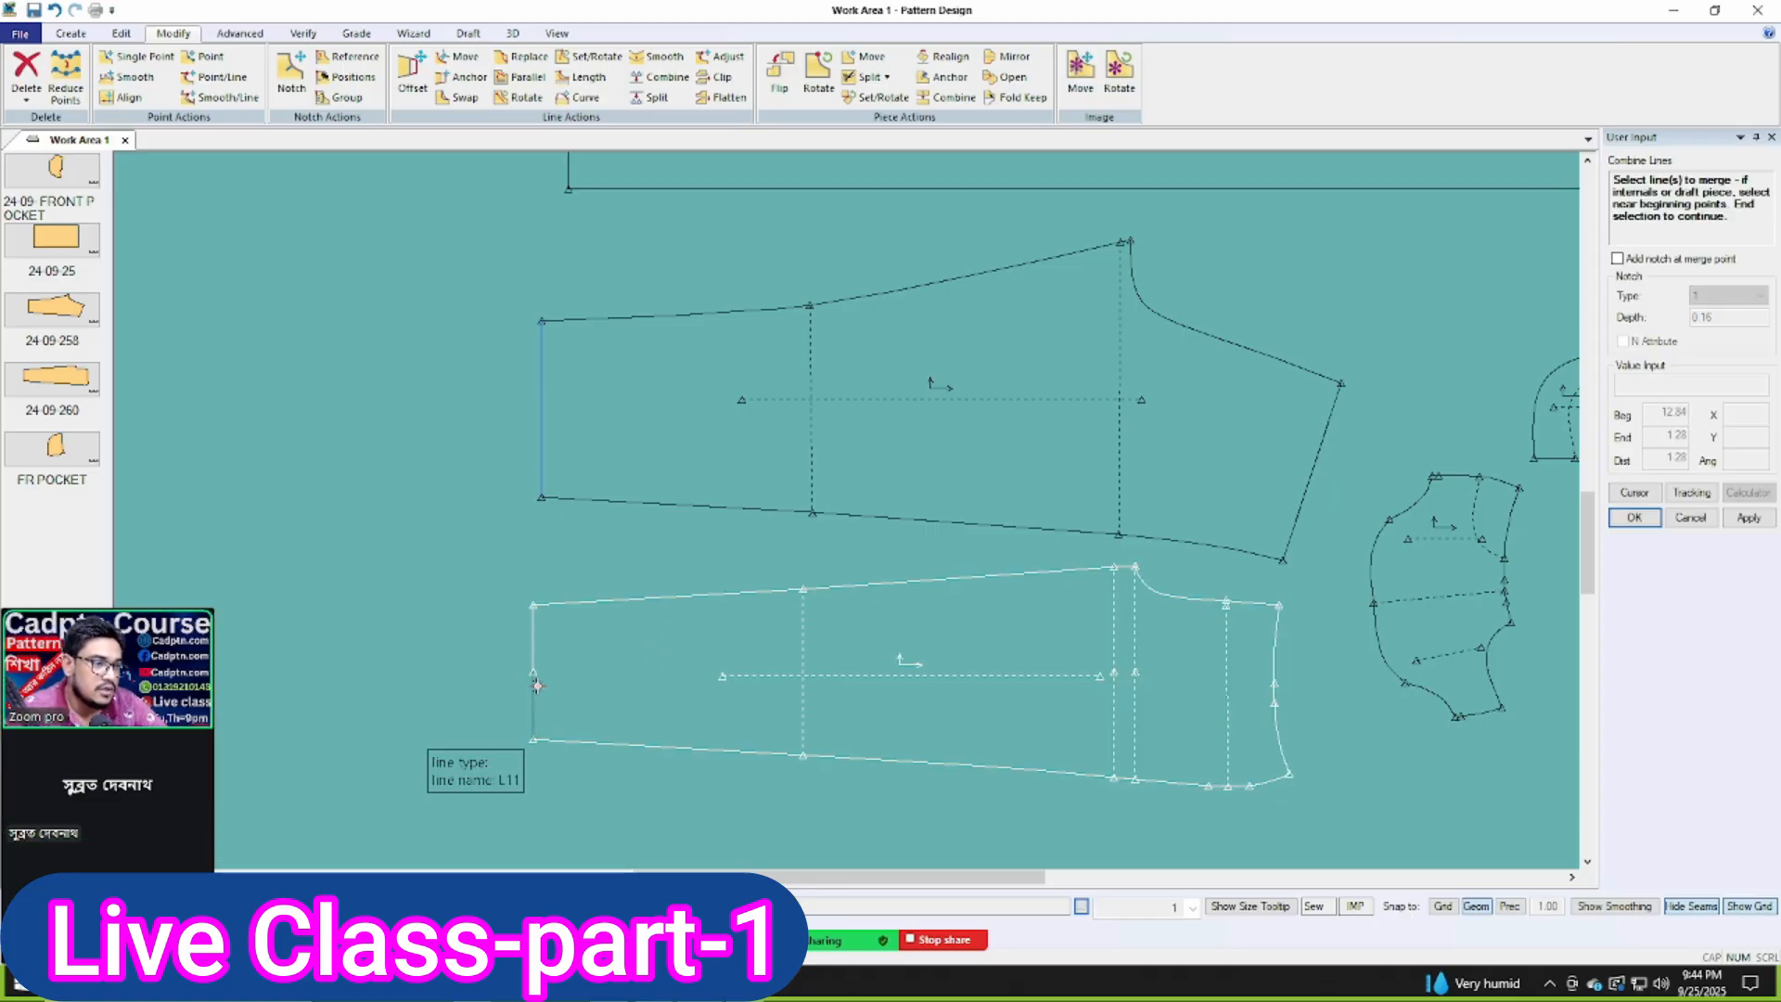
pyautogui.click(536, 686)
pyautogui.rightClick(600, 452)
pyautogui.click(616, 454)
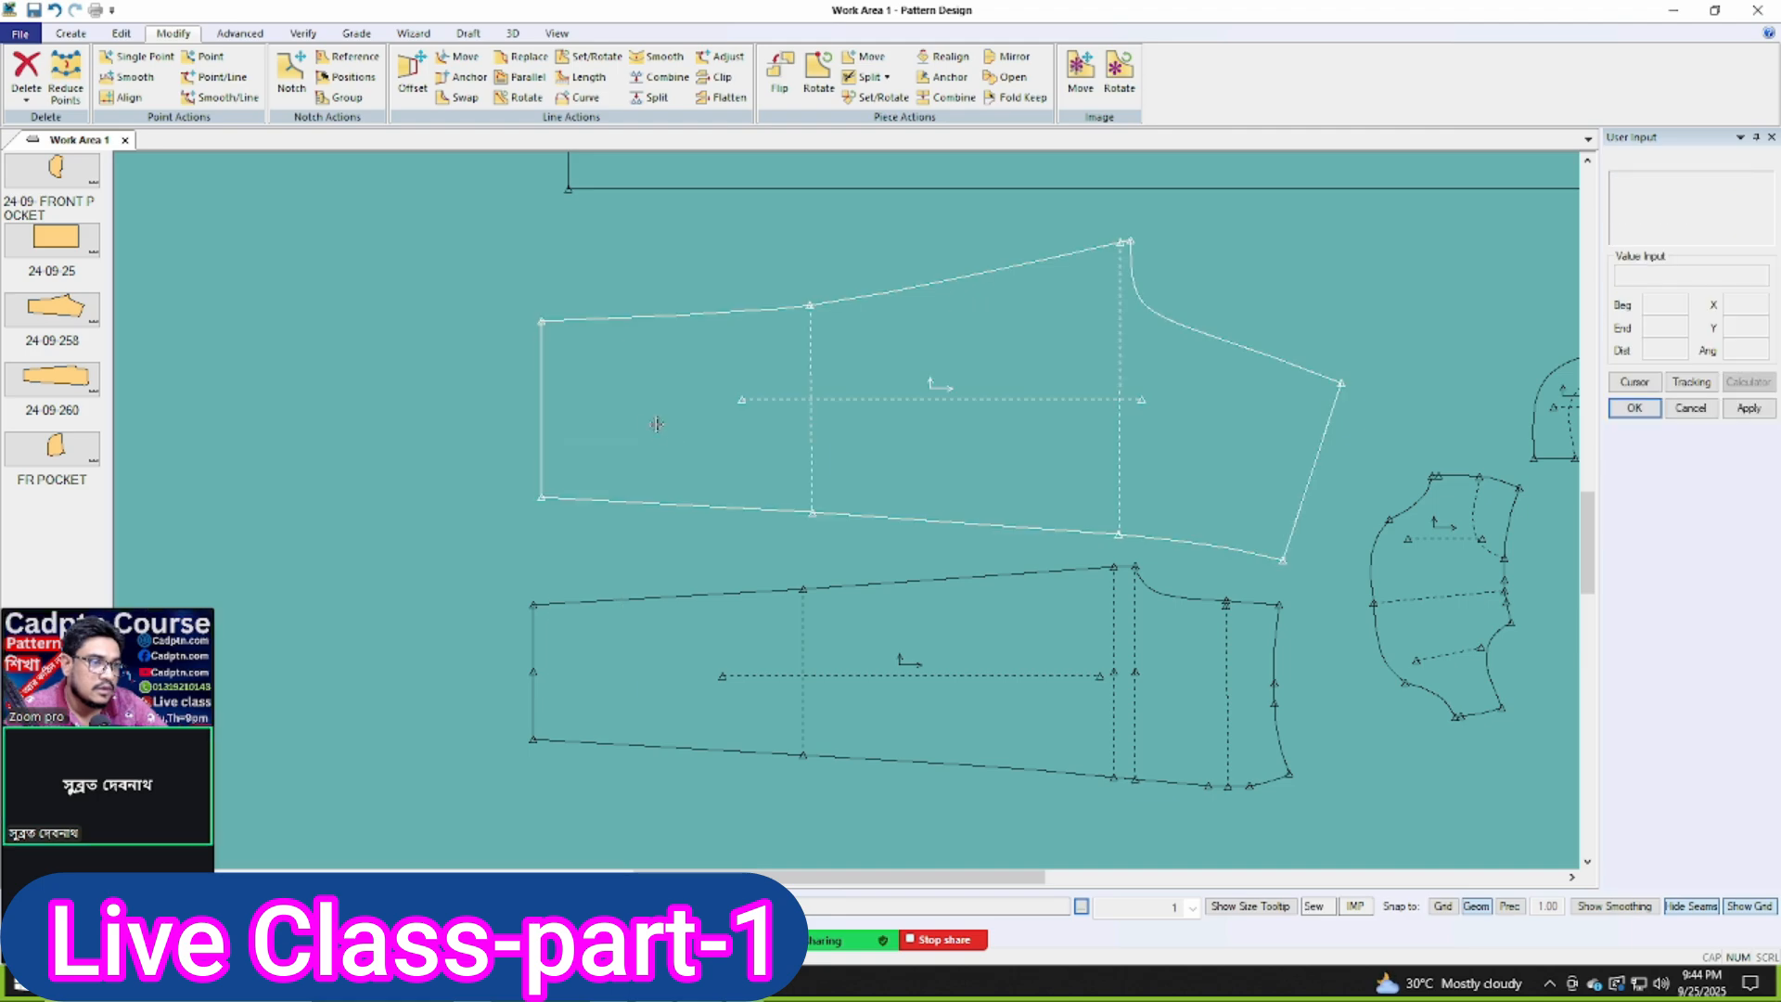
# Step: Nudge the 24-09-258 panel slightly toward the lower panel and split its hem line at the midpoint
pyautogui.moveTo(656, 424); pyautogui.dragTo(652, 427)
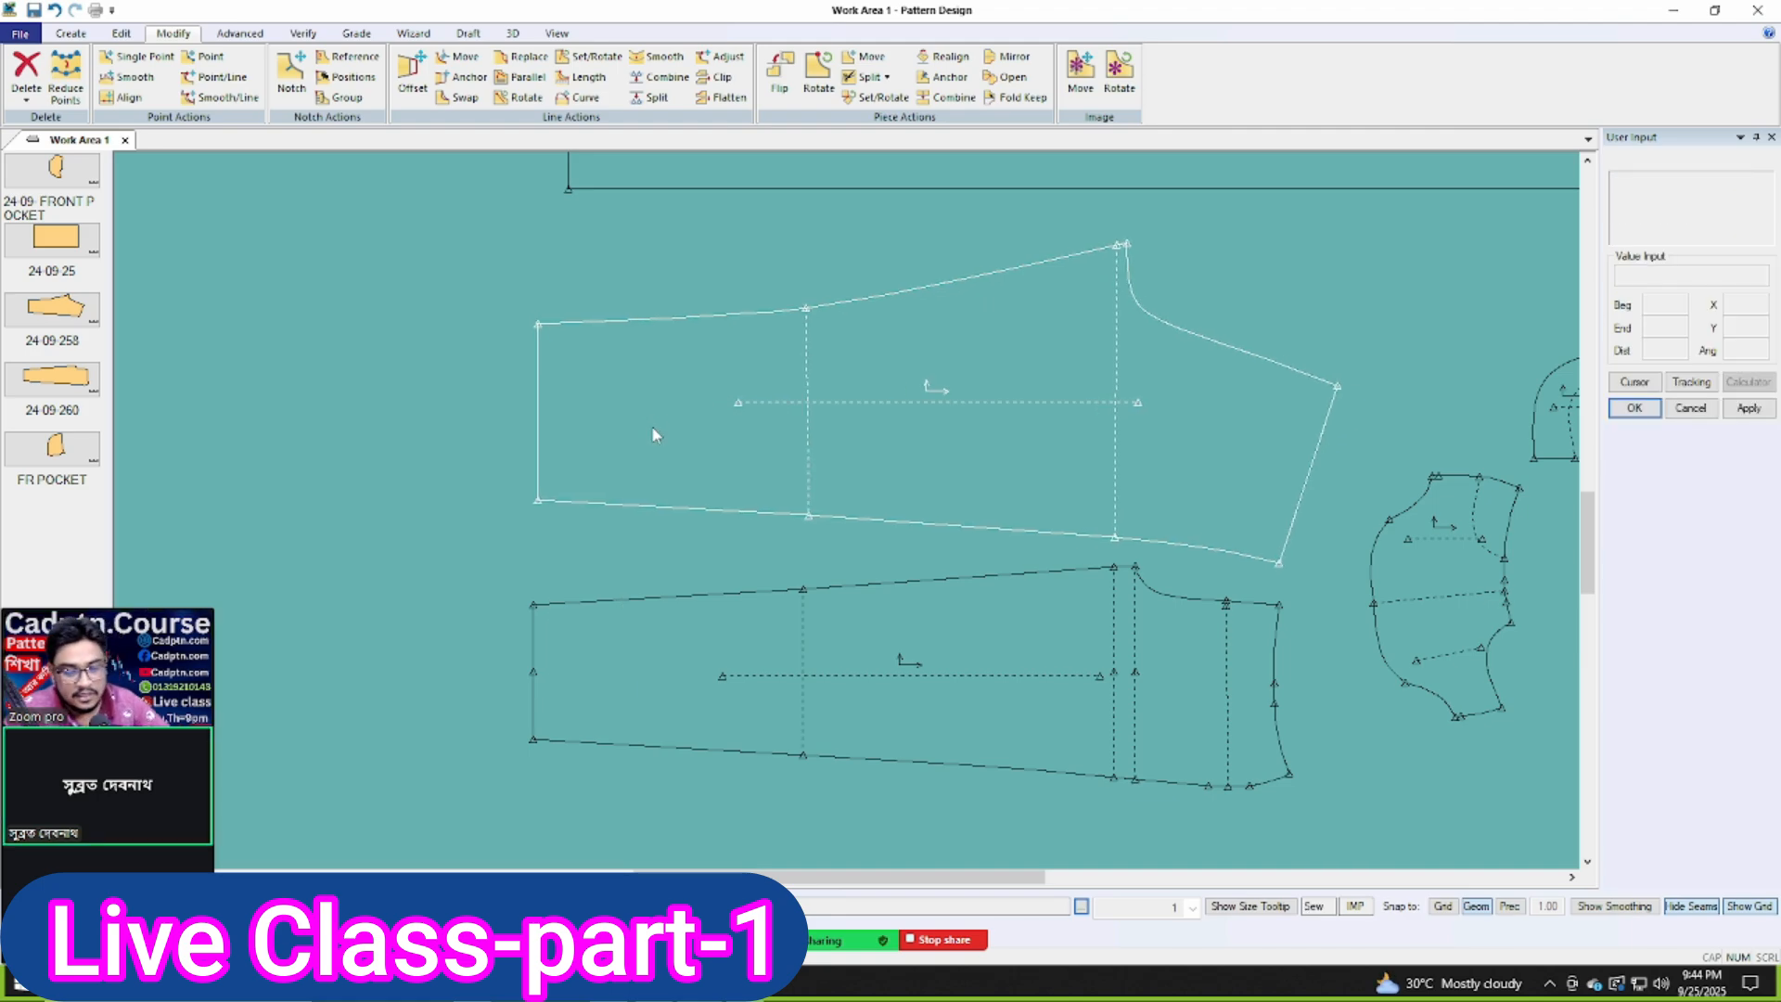
pyautogui.press('Escape')
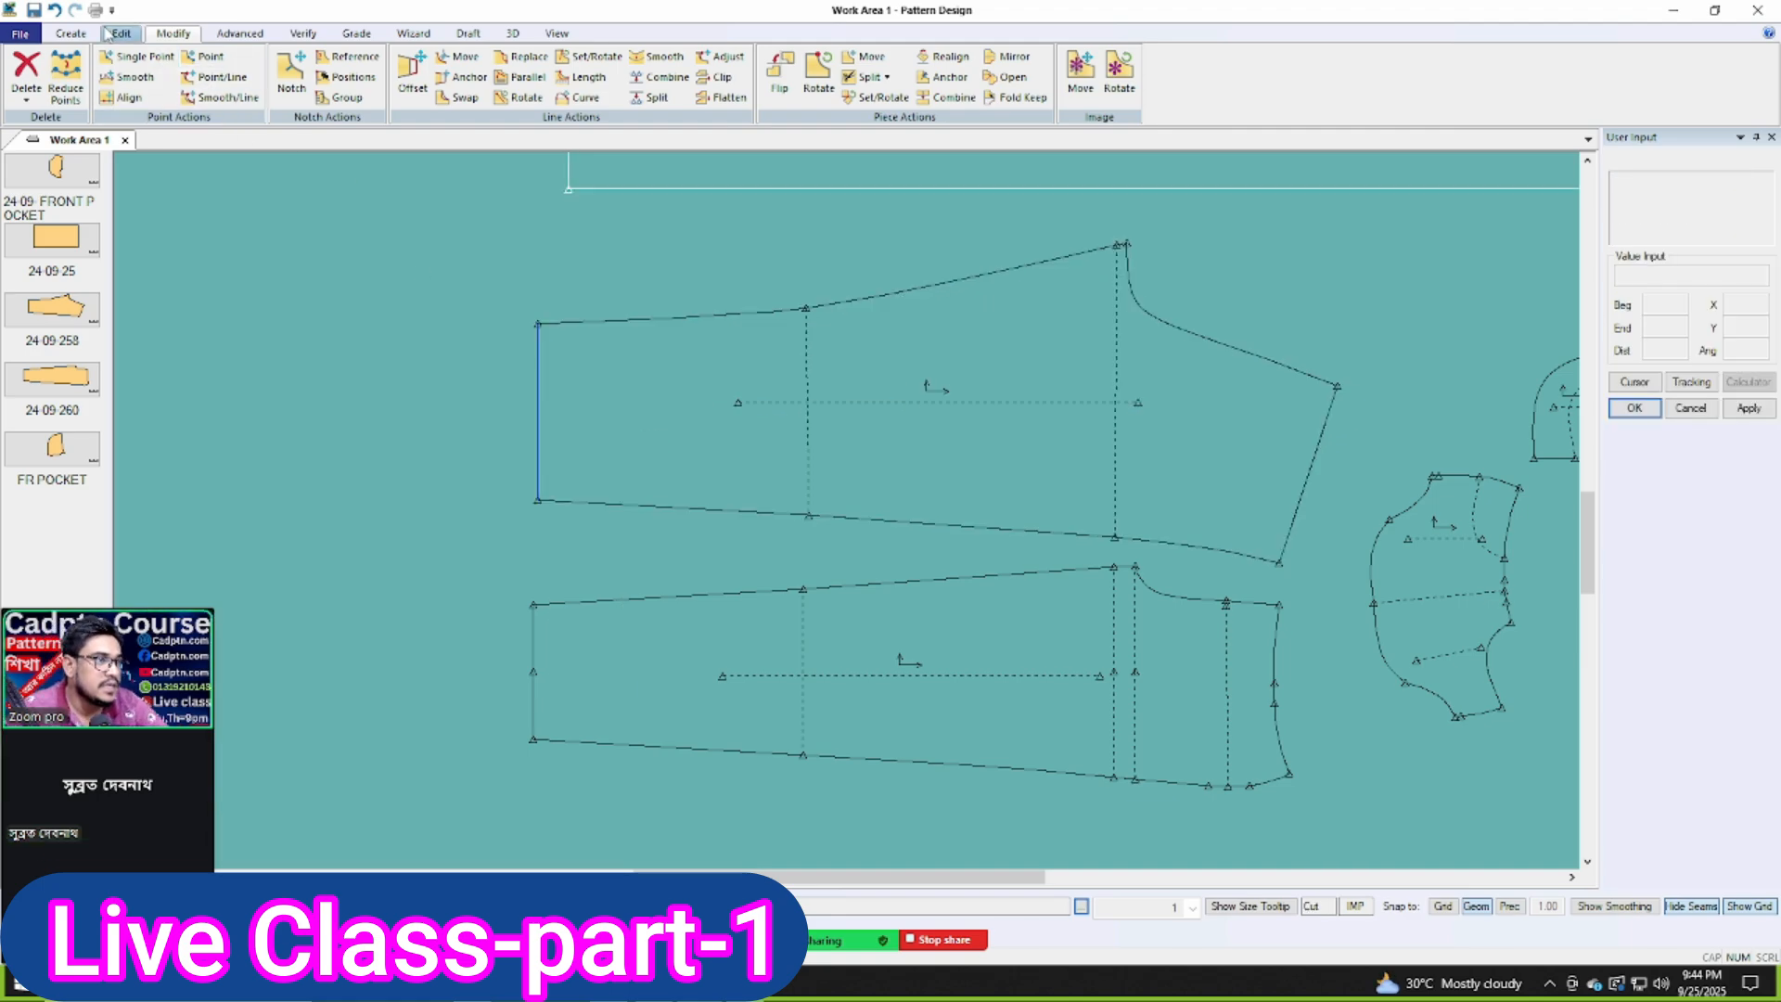
pyautogui.click(70, 34)
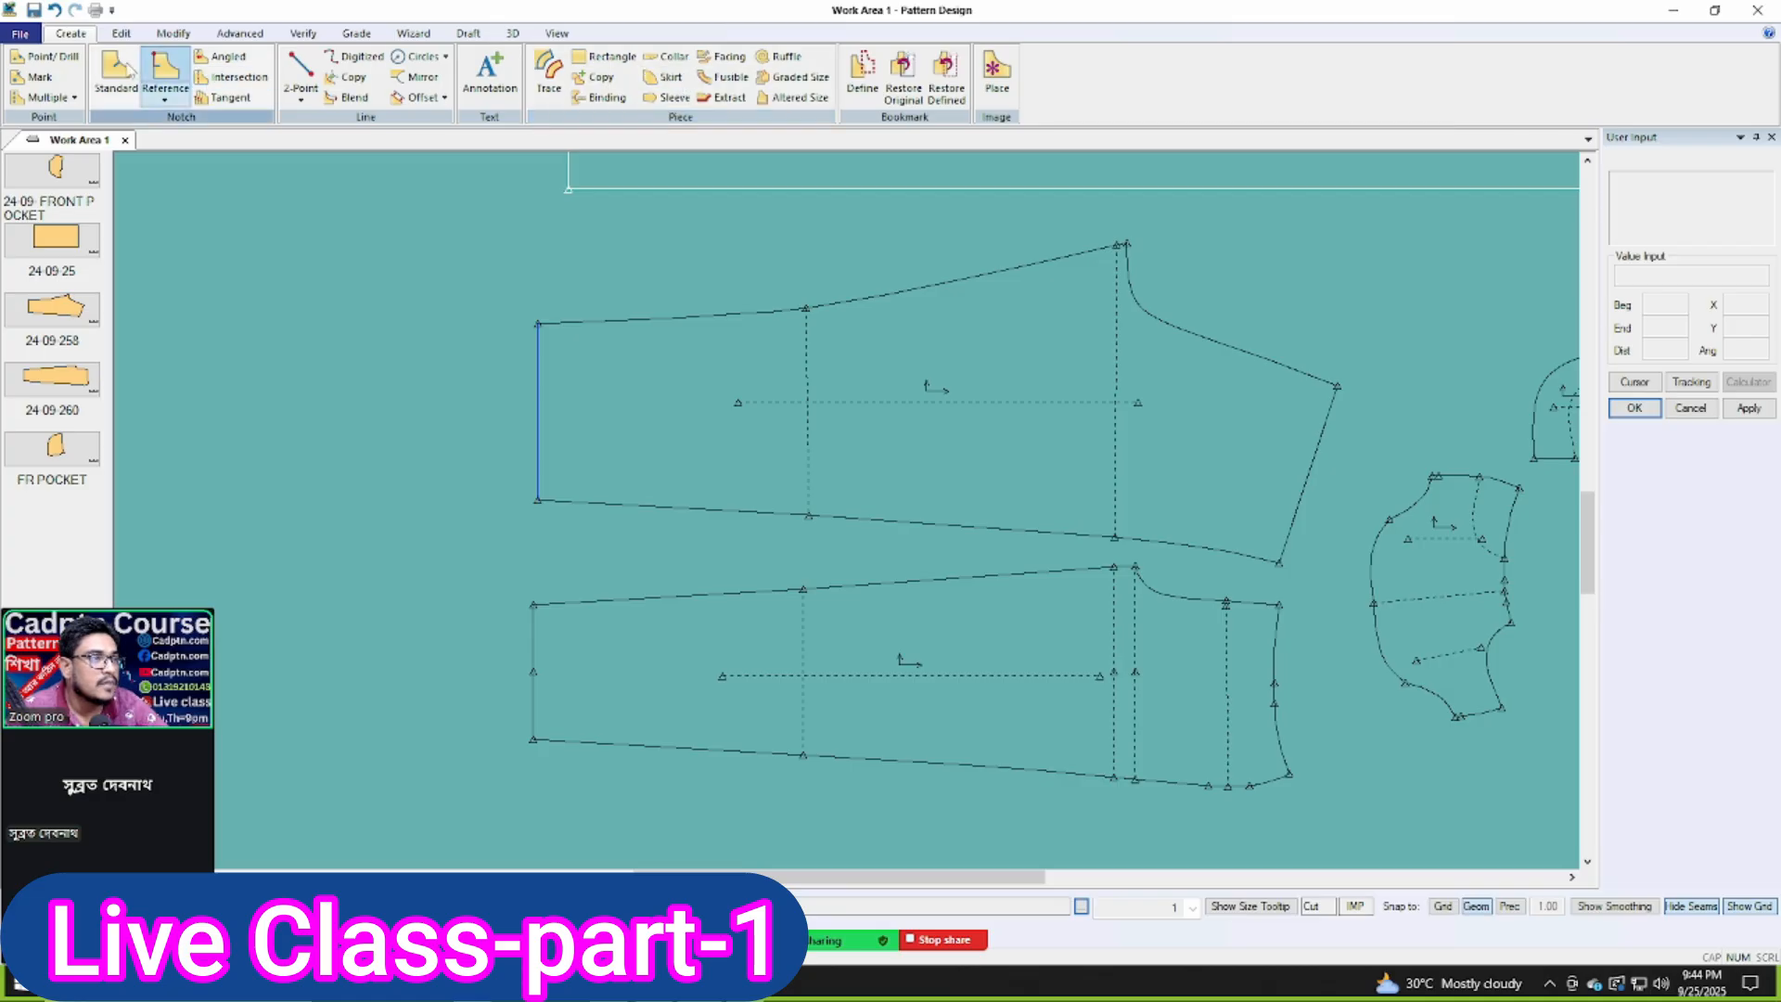
pyautogui.click(174, 33)
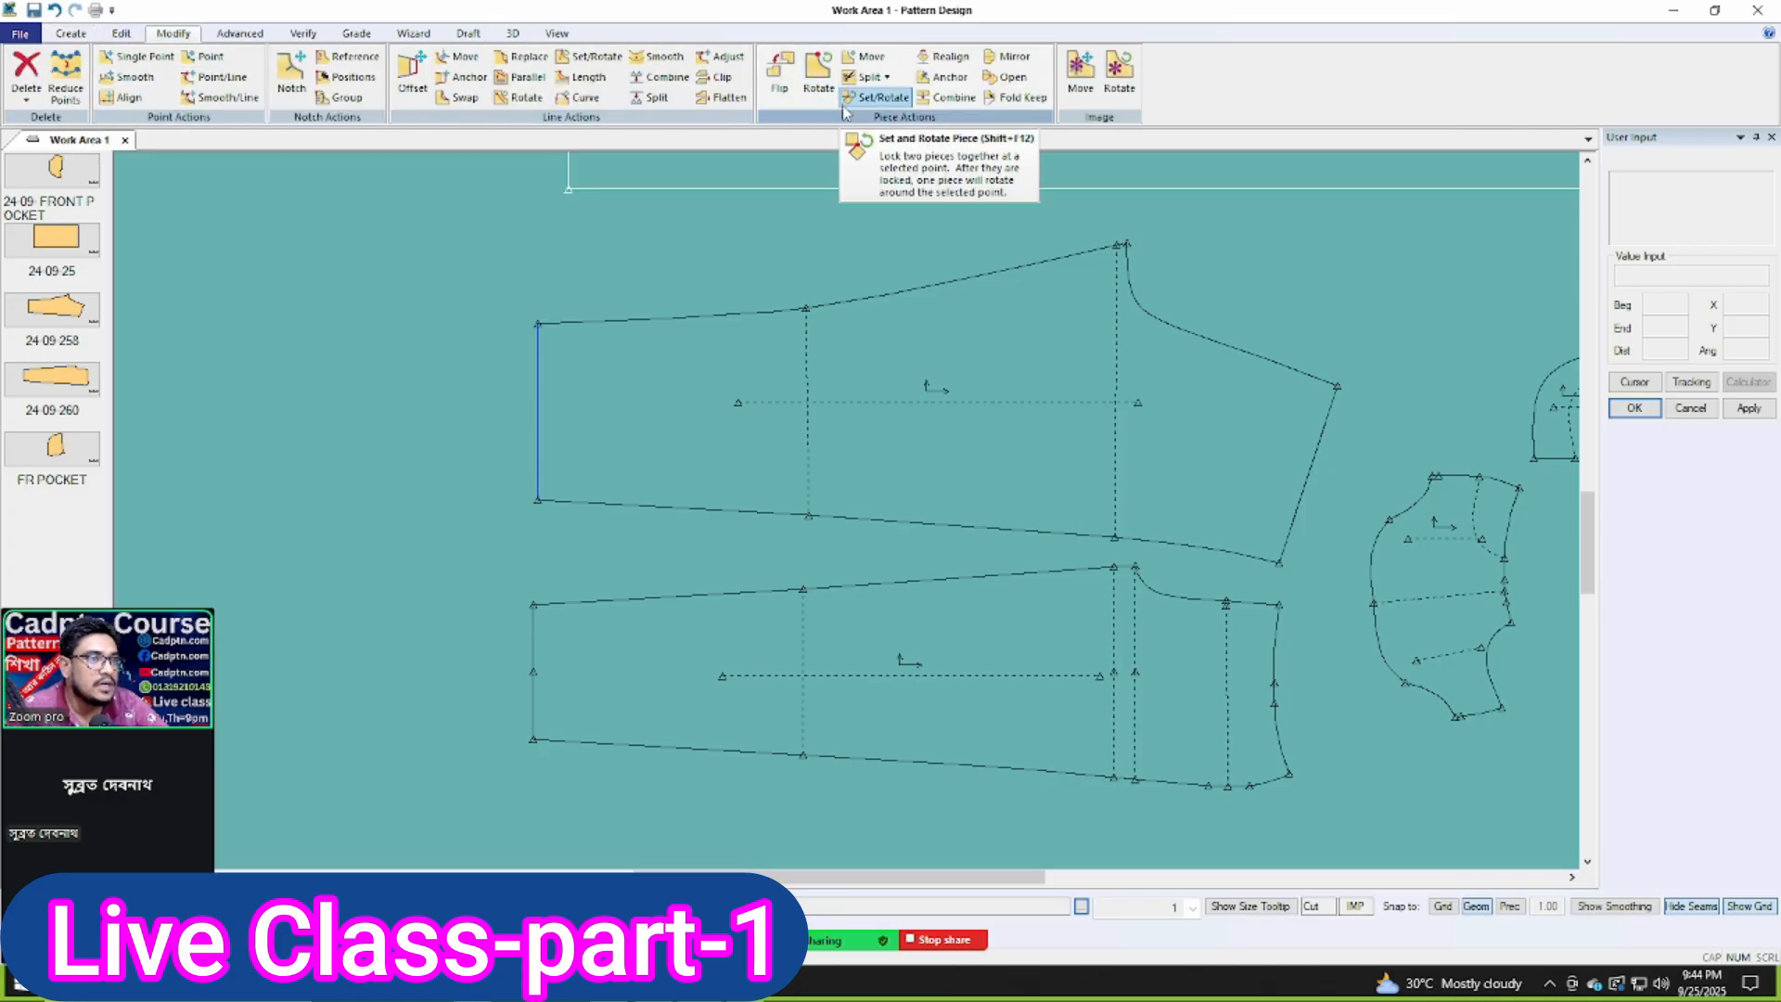
pyautogui.click(663, 104)
pyautogui.rightClick(858, 249)
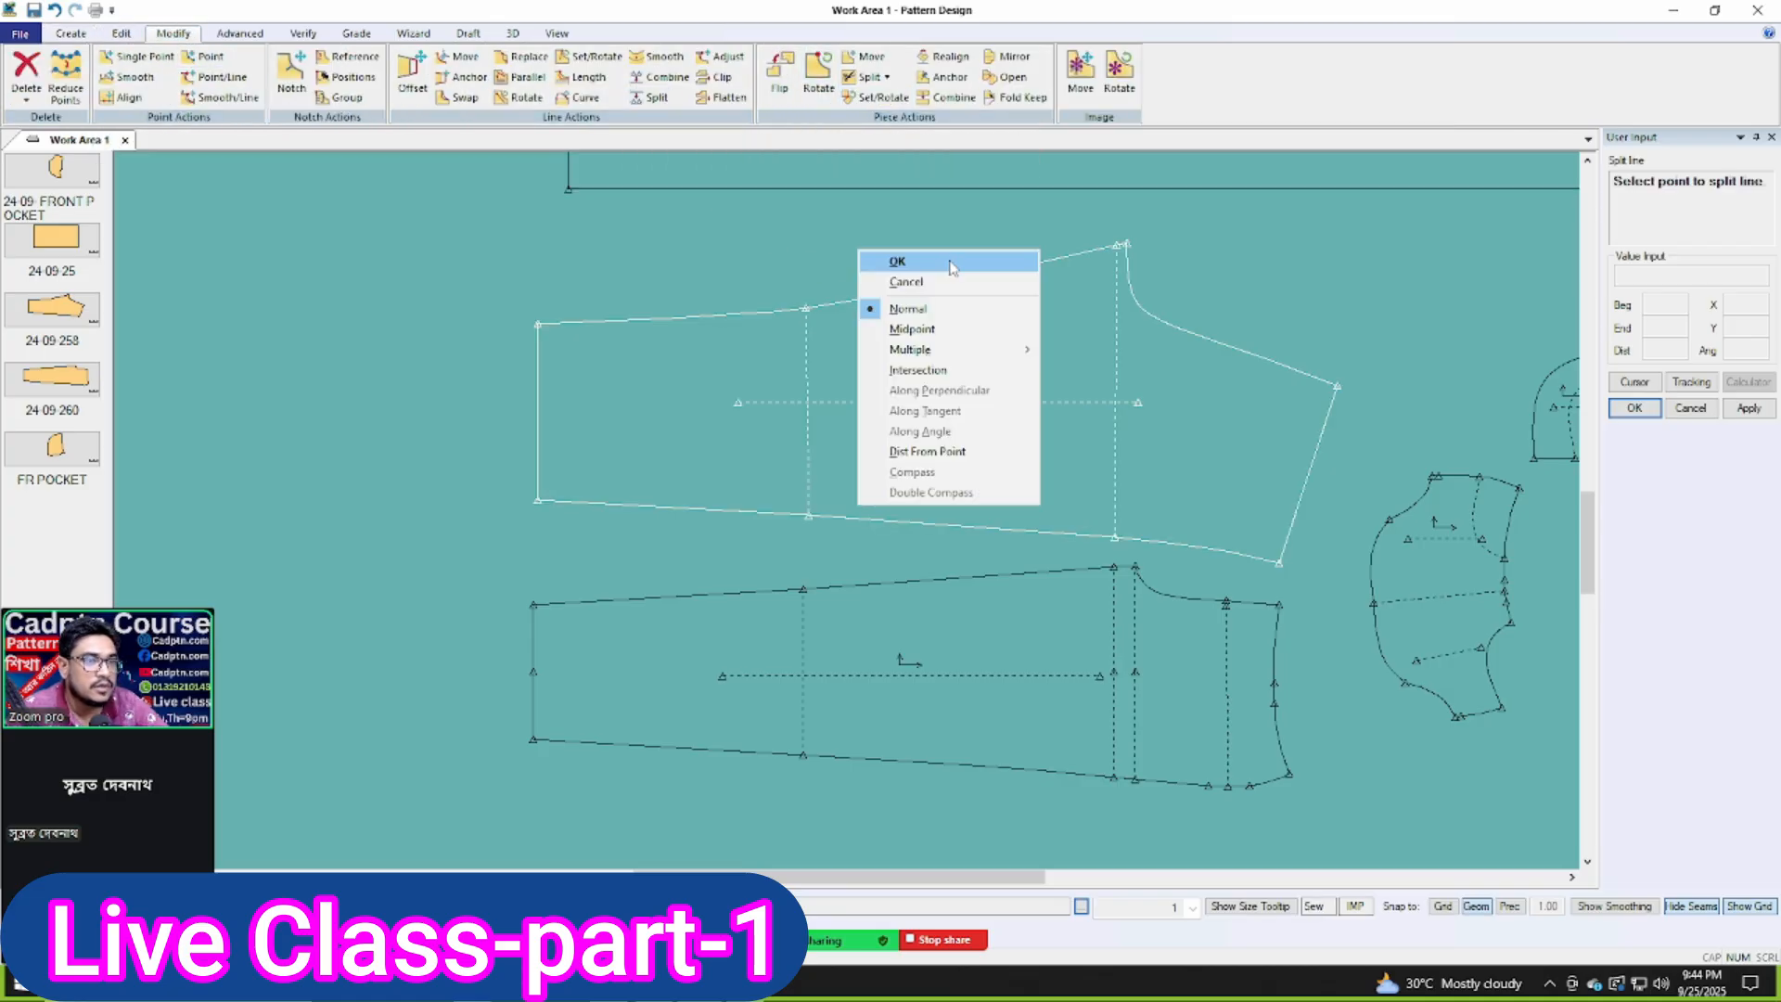
pyautogui.click(912, 329)
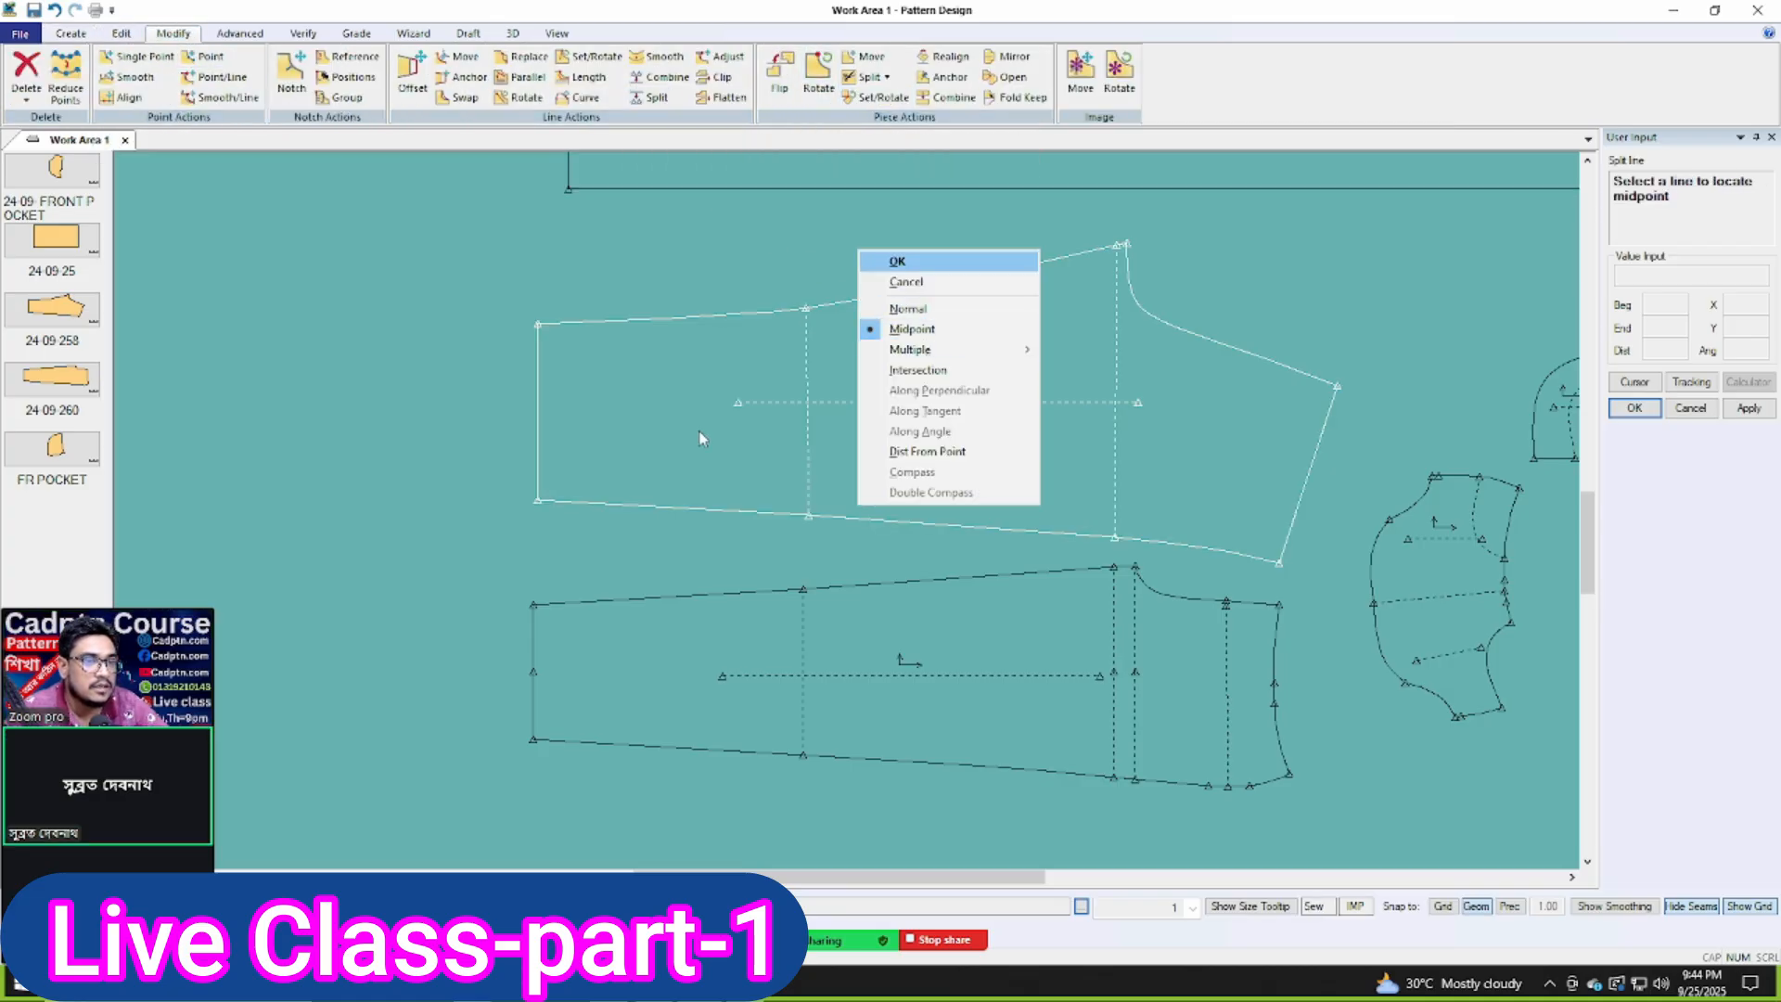
pyautogui.click(538, 418)
pyautogui.rightClick(454, 401)
pyautogui.click(482, 409)
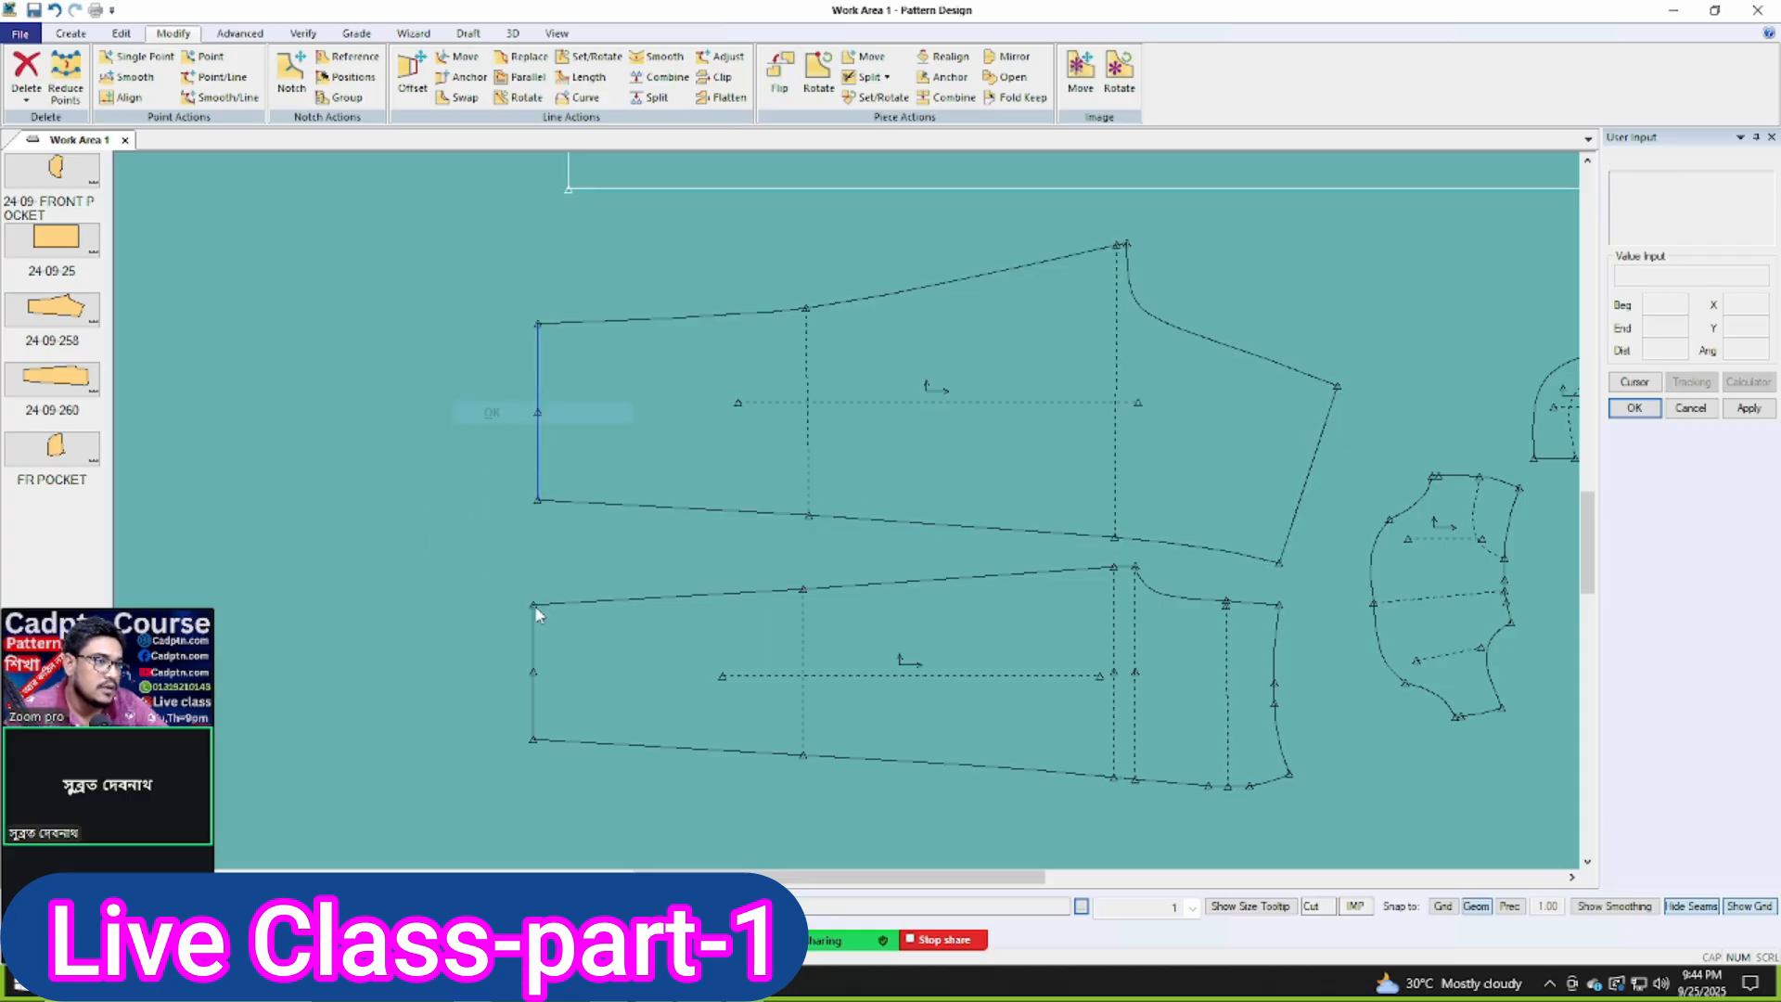
# Step: Overlay the 24-09-260 panel on the 24-09-258 panel with their hem midpoints coinciding and compare the outlines
pyautogui.click(534, 674)
pyautogui.scroll(2, 519, 445)
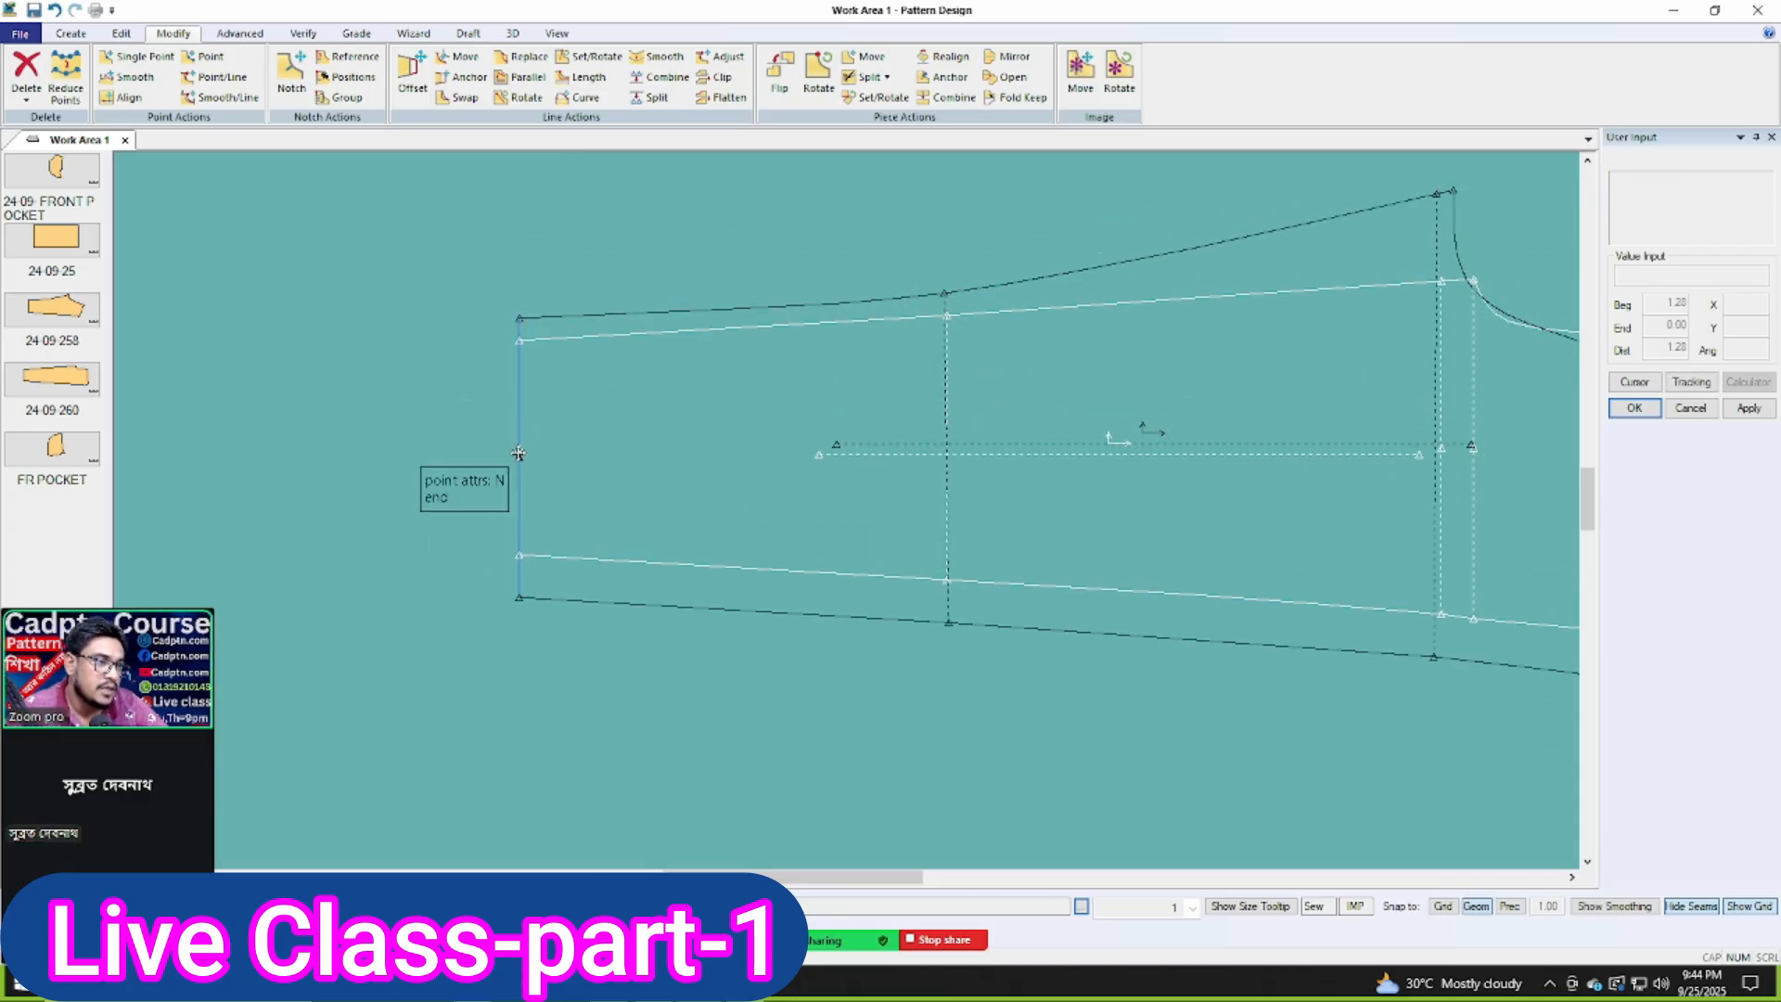
pyautogui.scroll(2, 524, 453)
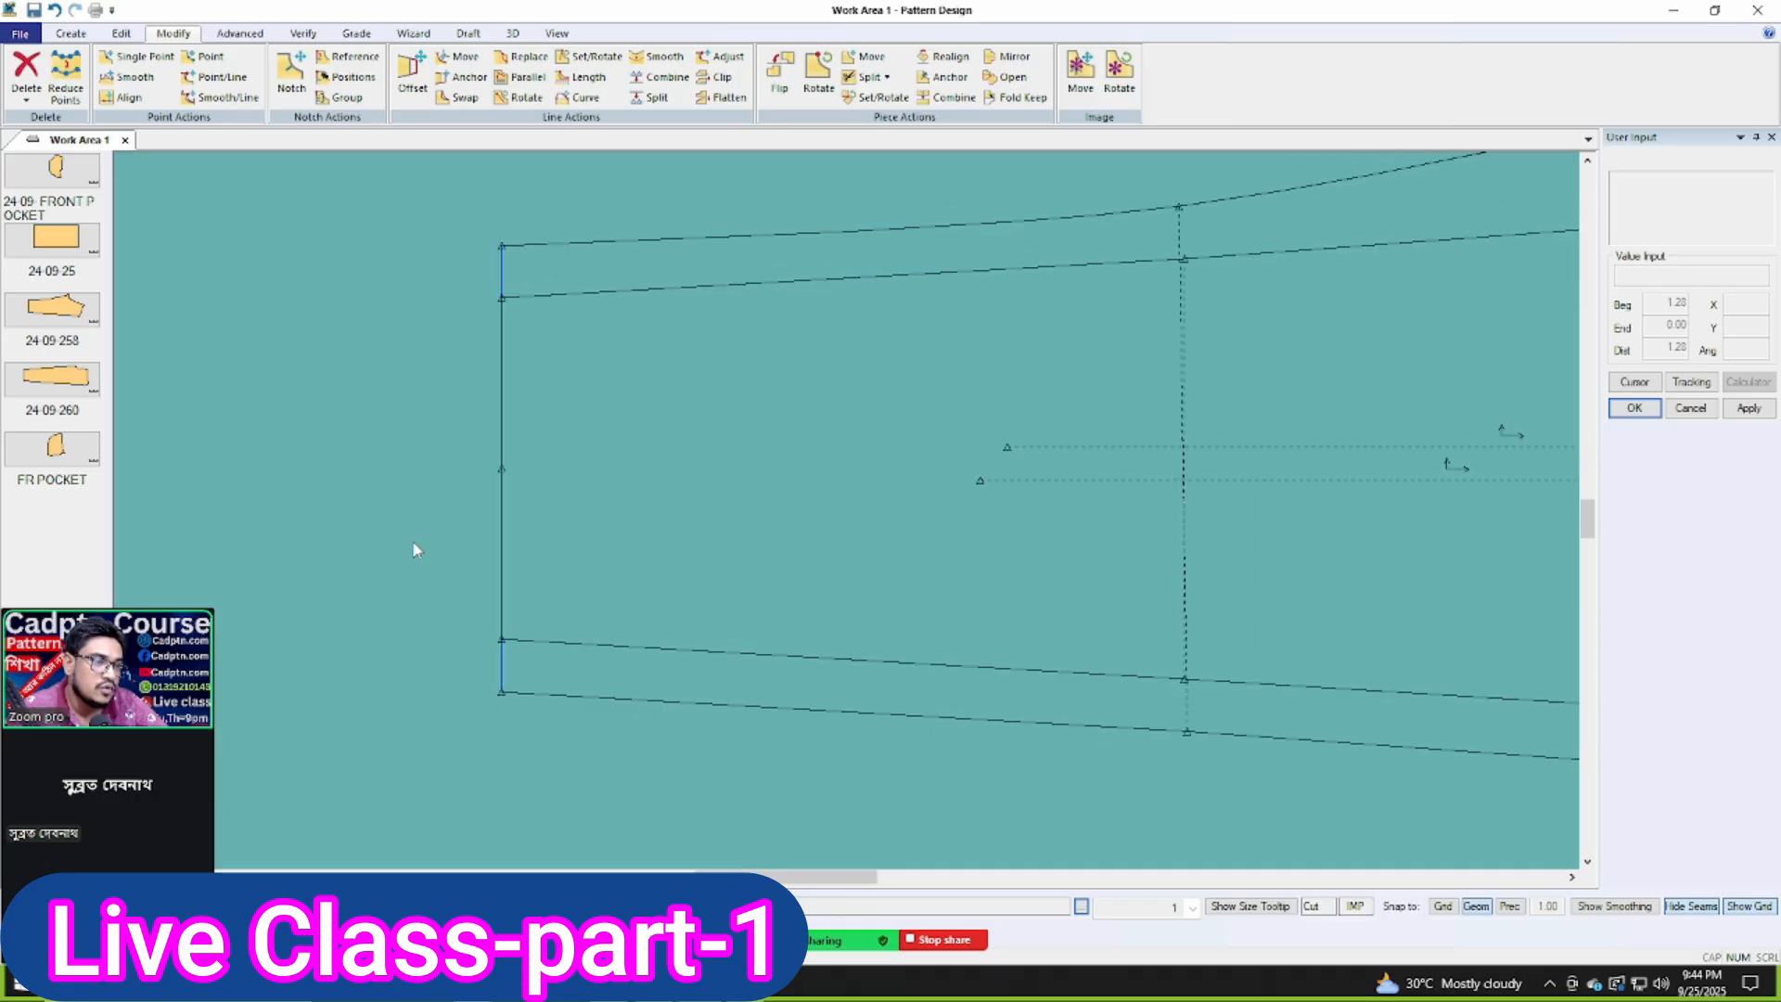
pyautogui.scroll(-5, 575, 504)
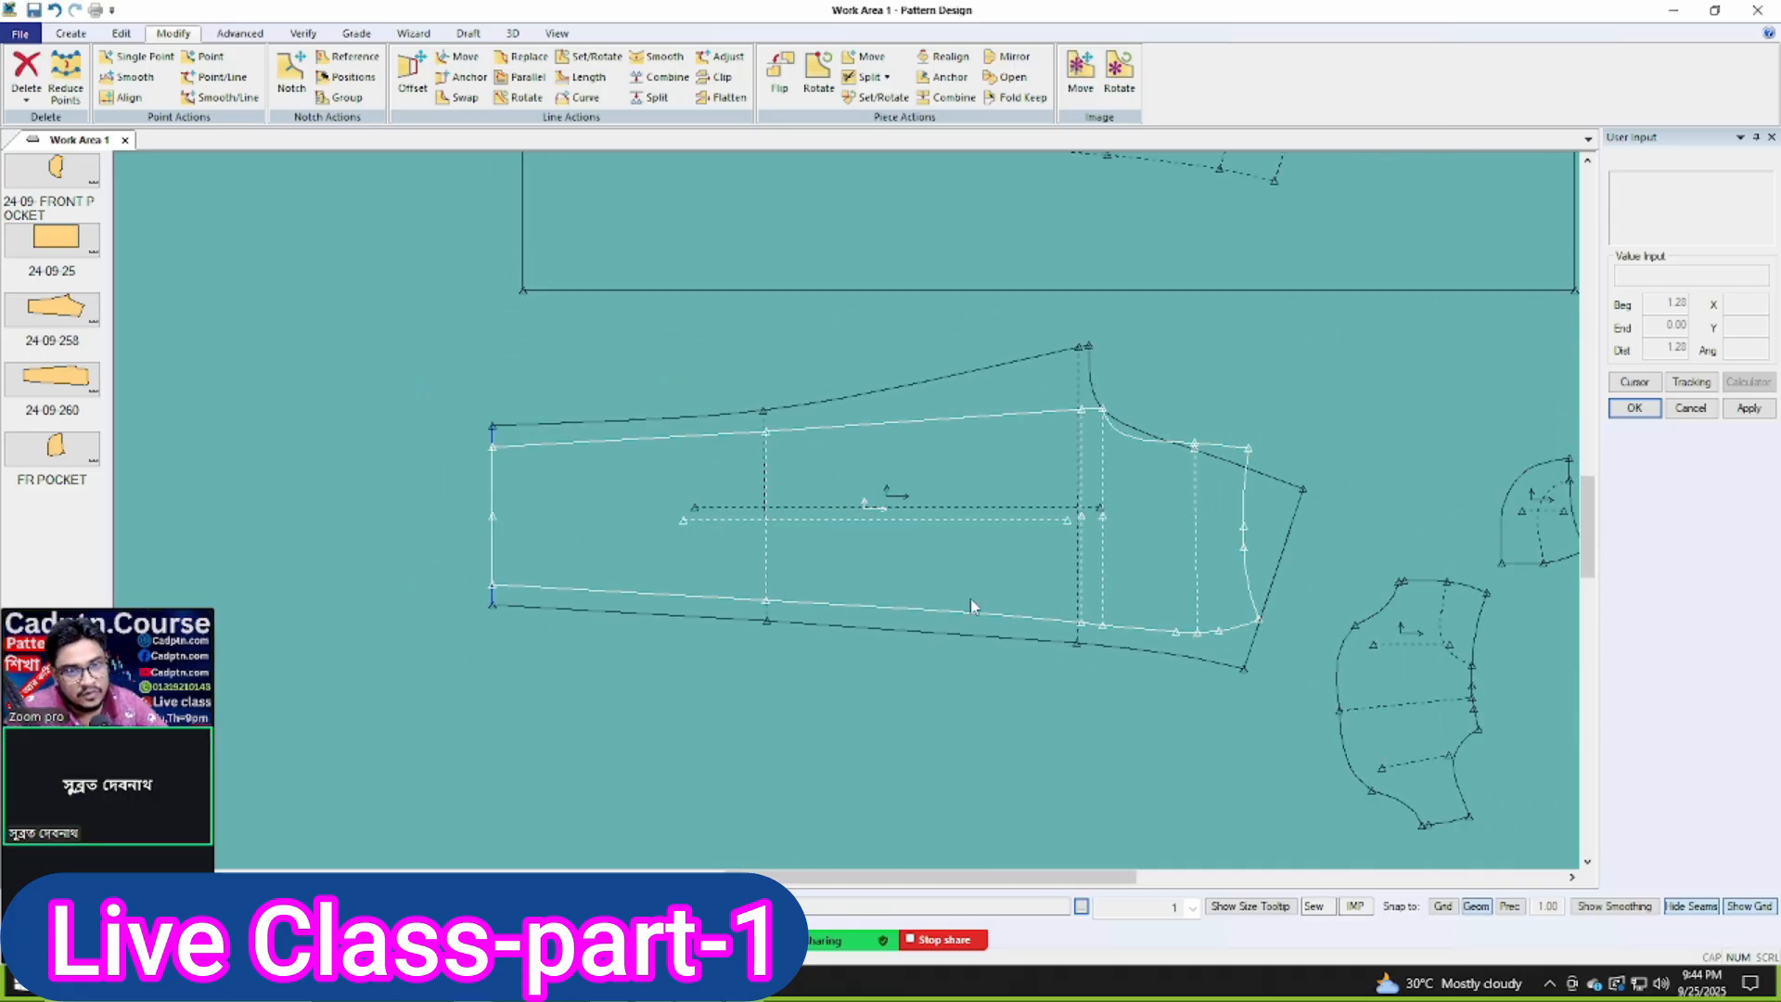
pyautogui.scroll(-3, 971, 601)
# Step: Reposition the two pocket pieces so they sit side by side next to the leg panels
pyautogui.click(1243, 672)
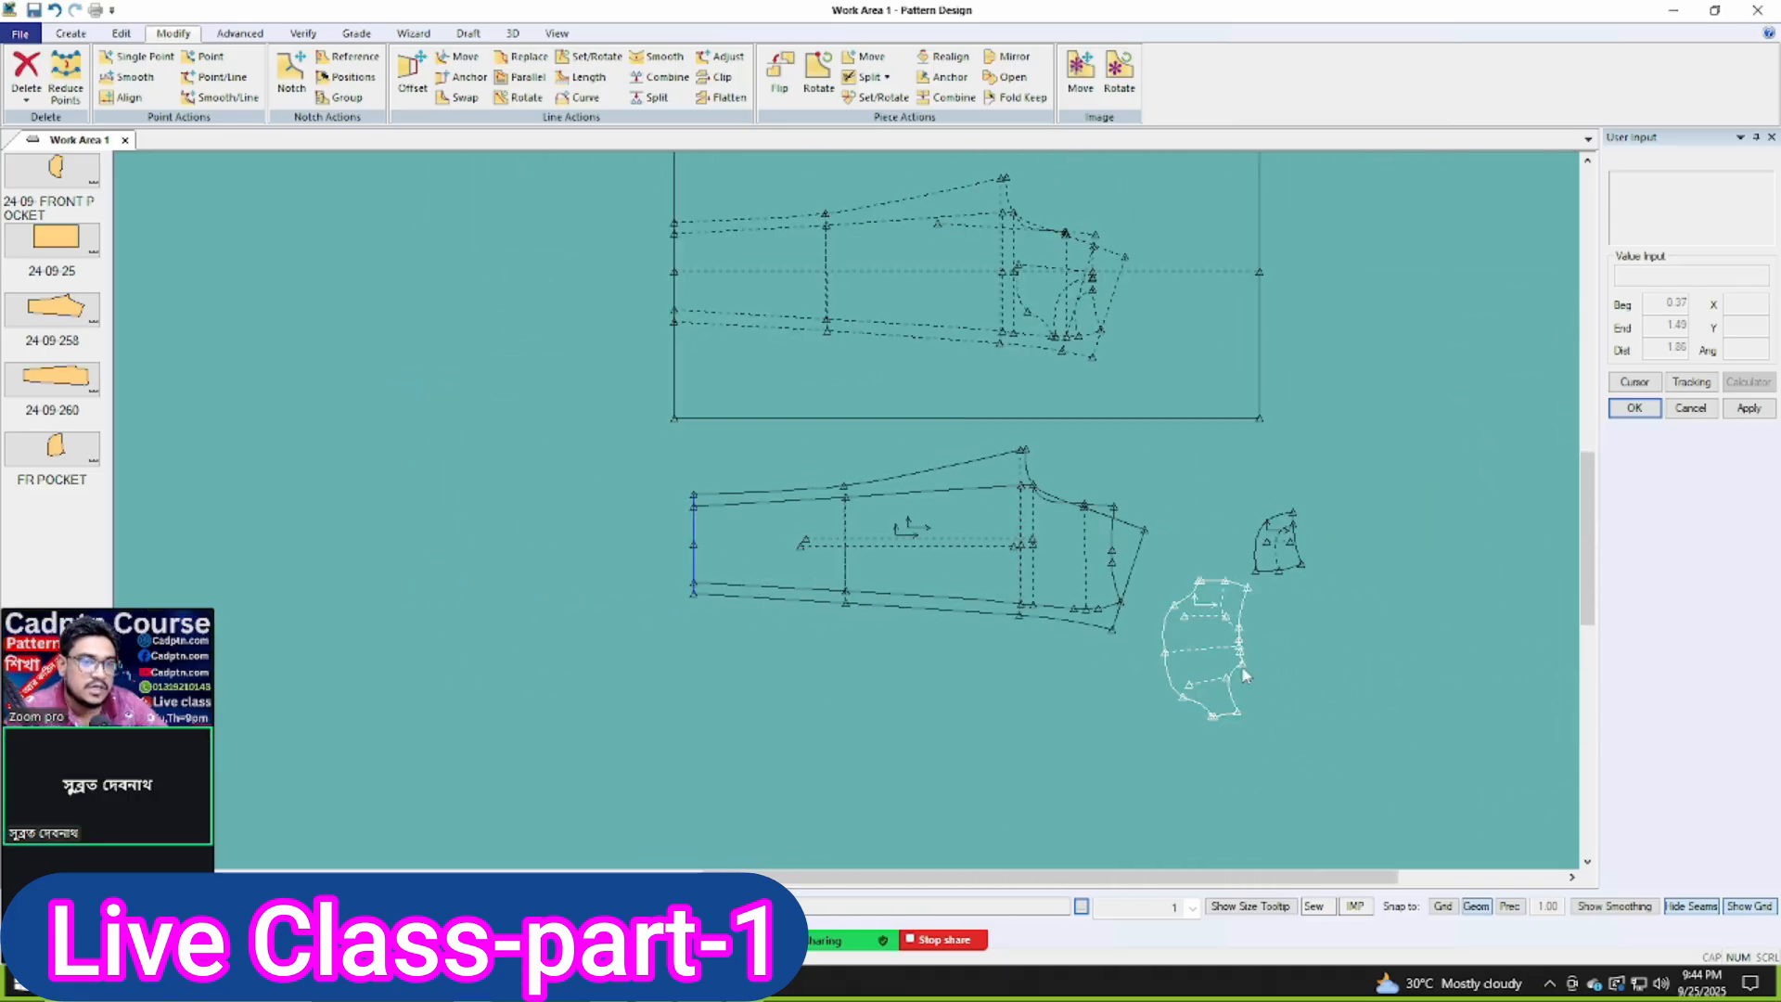
pyautogui.scroll(3, 1197, 646)
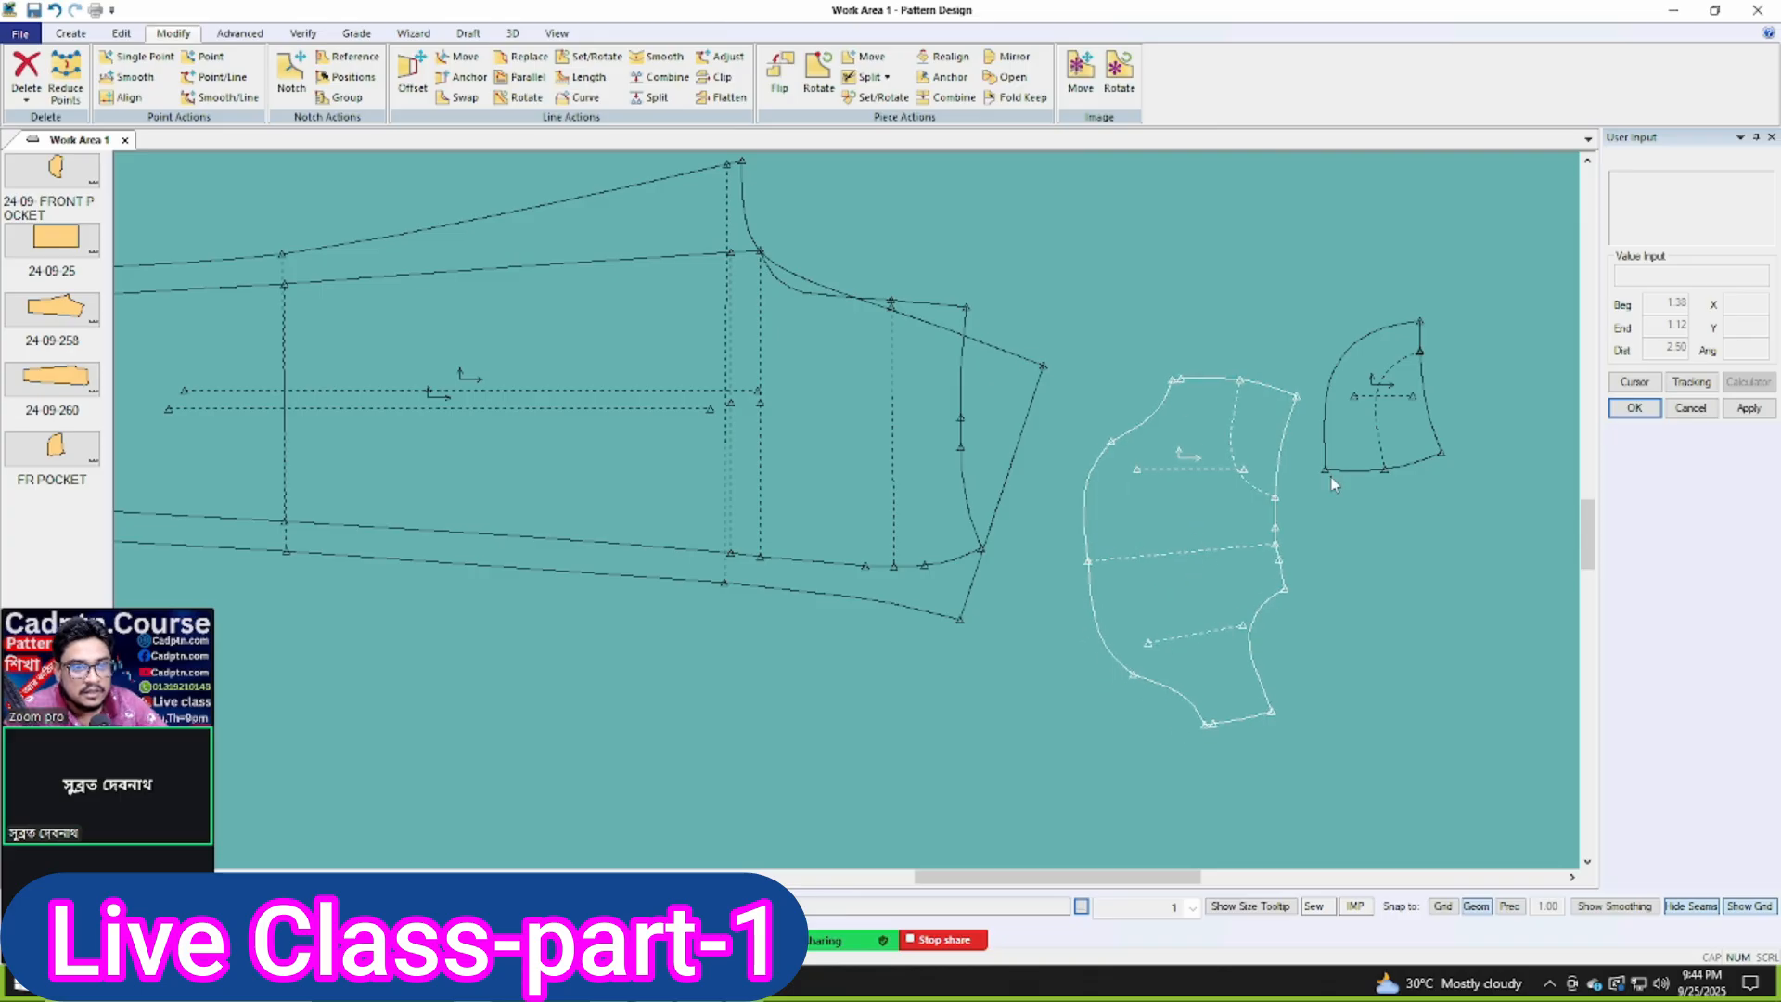
pyautogui.moveTo(1386, 501); pyautogui.dragTo(1381, 665)
pyautogui.moveTo(1197, 624); pyautogui.dragTo(1192, 562)
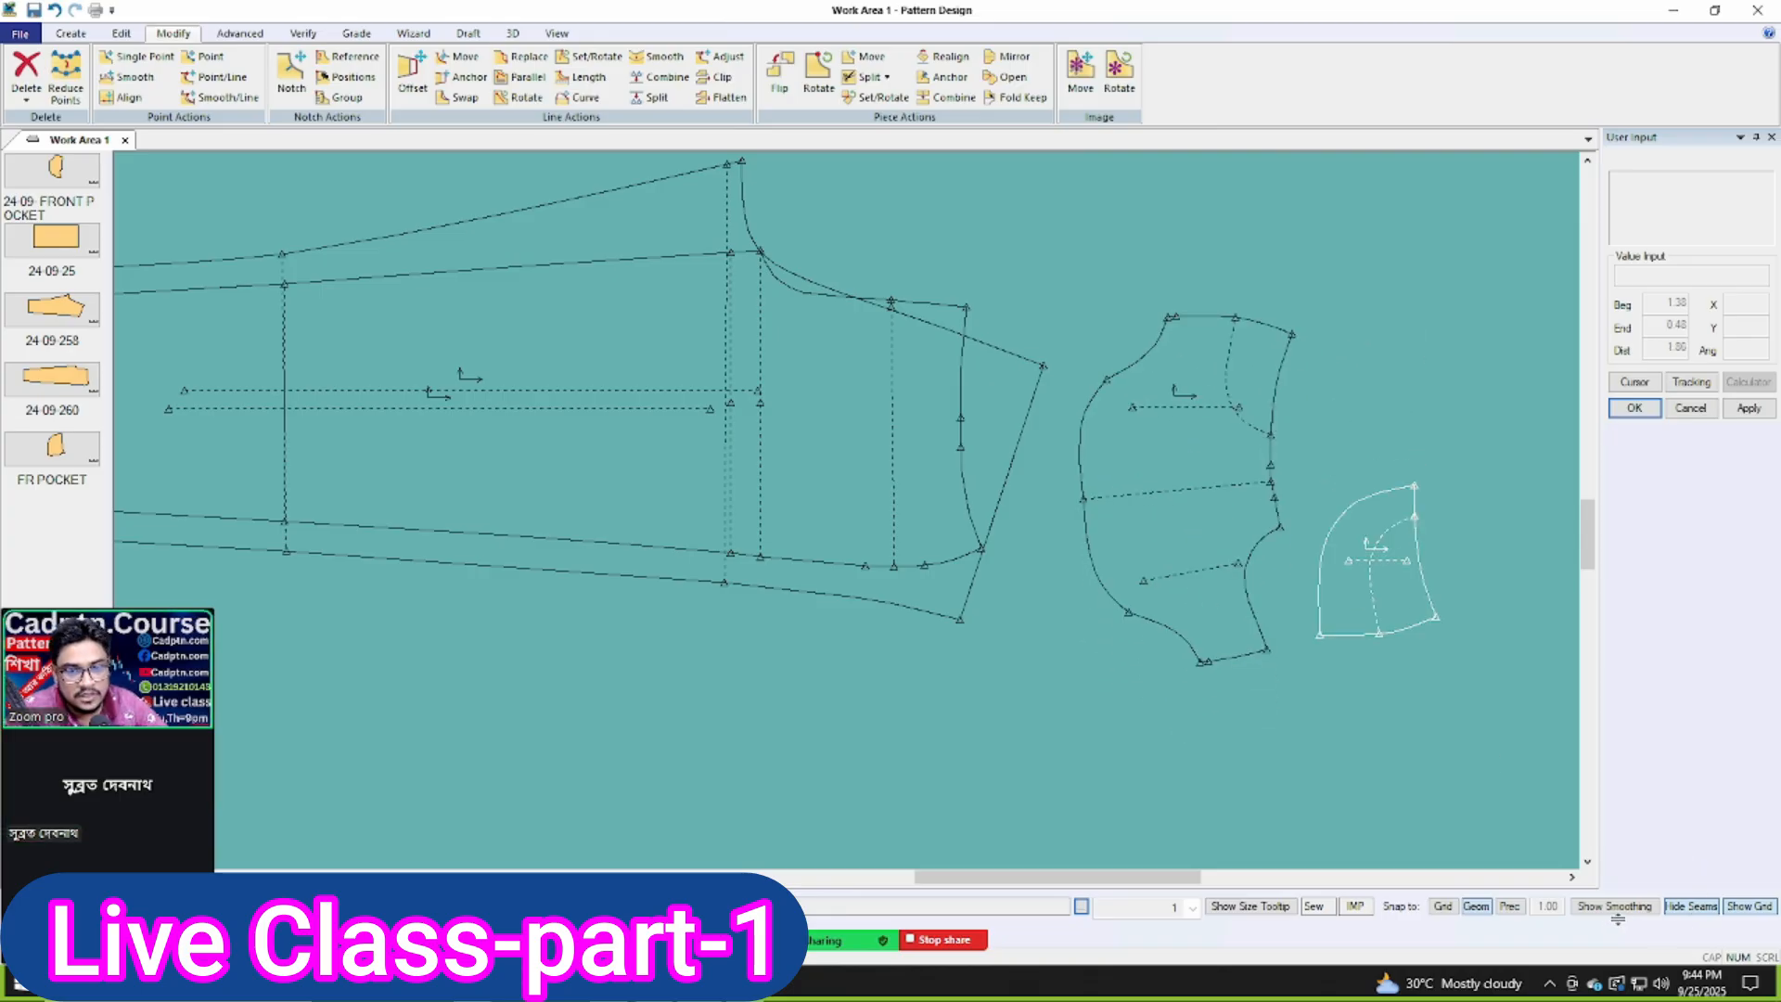
# Step: Turn off seam hiding so the seam lines of all pieces are displayed
pyautogui.click(1705, 912)
pyautogui.click(1199, 478)
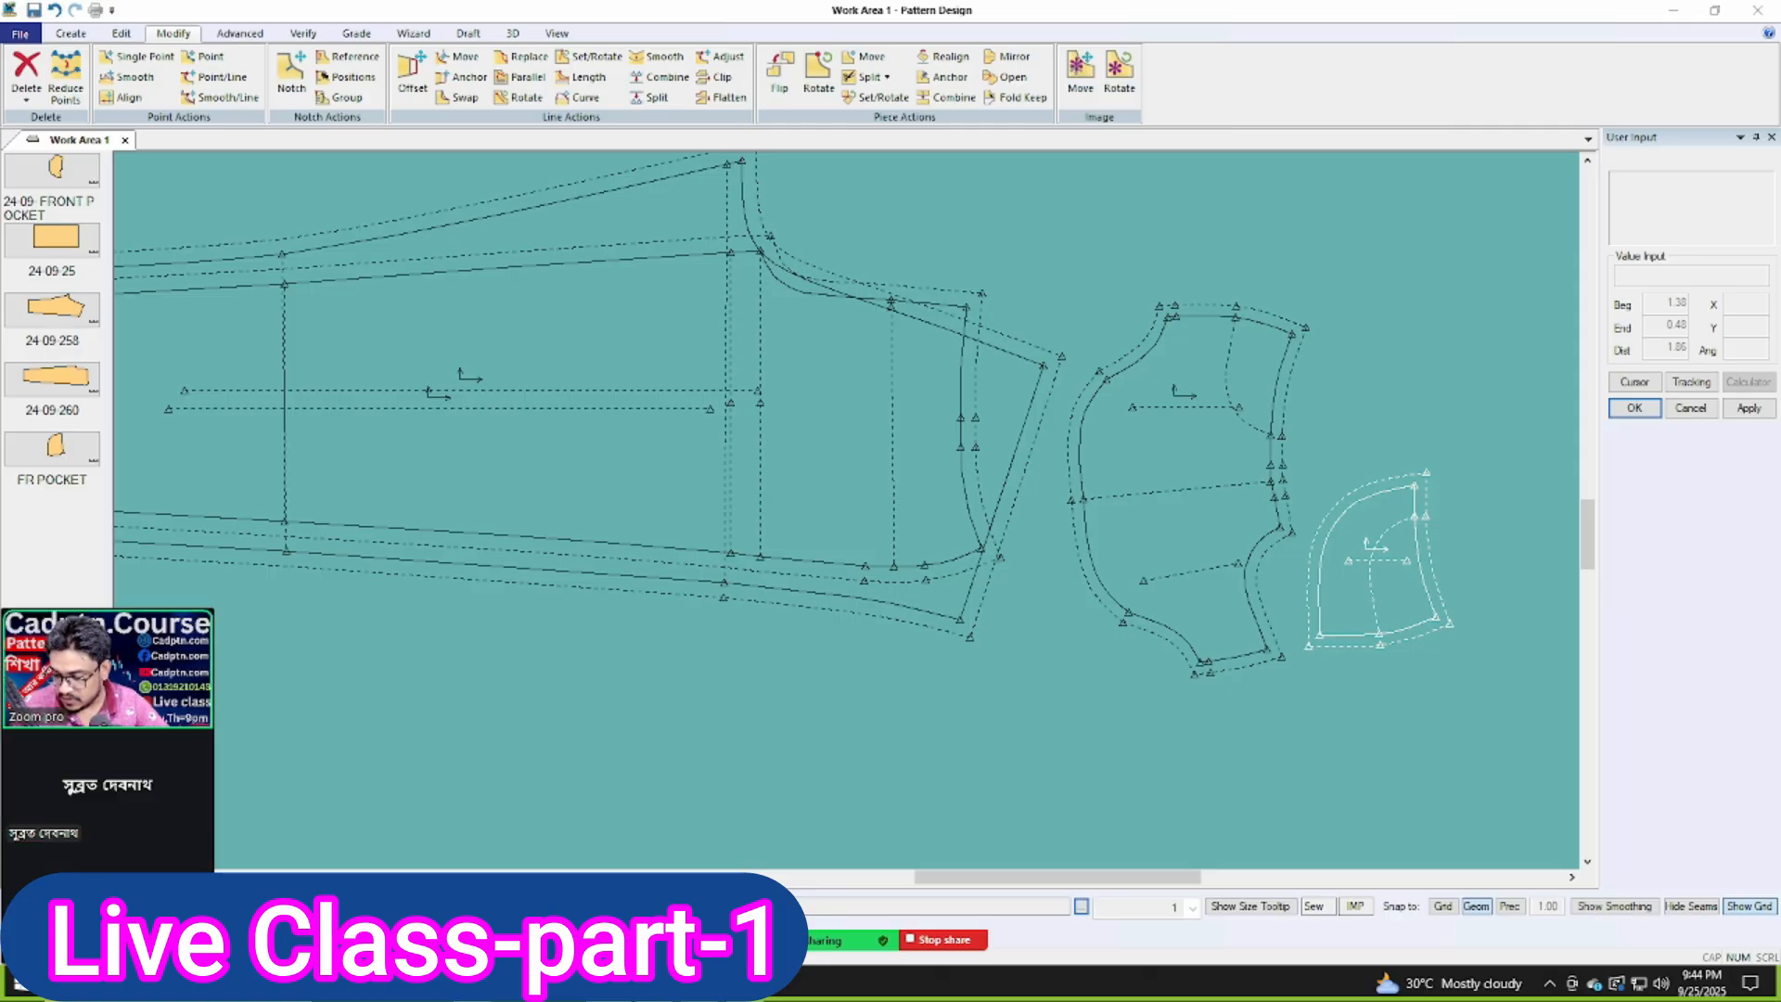
pyautogui.scroll(-3, 1180, 503)
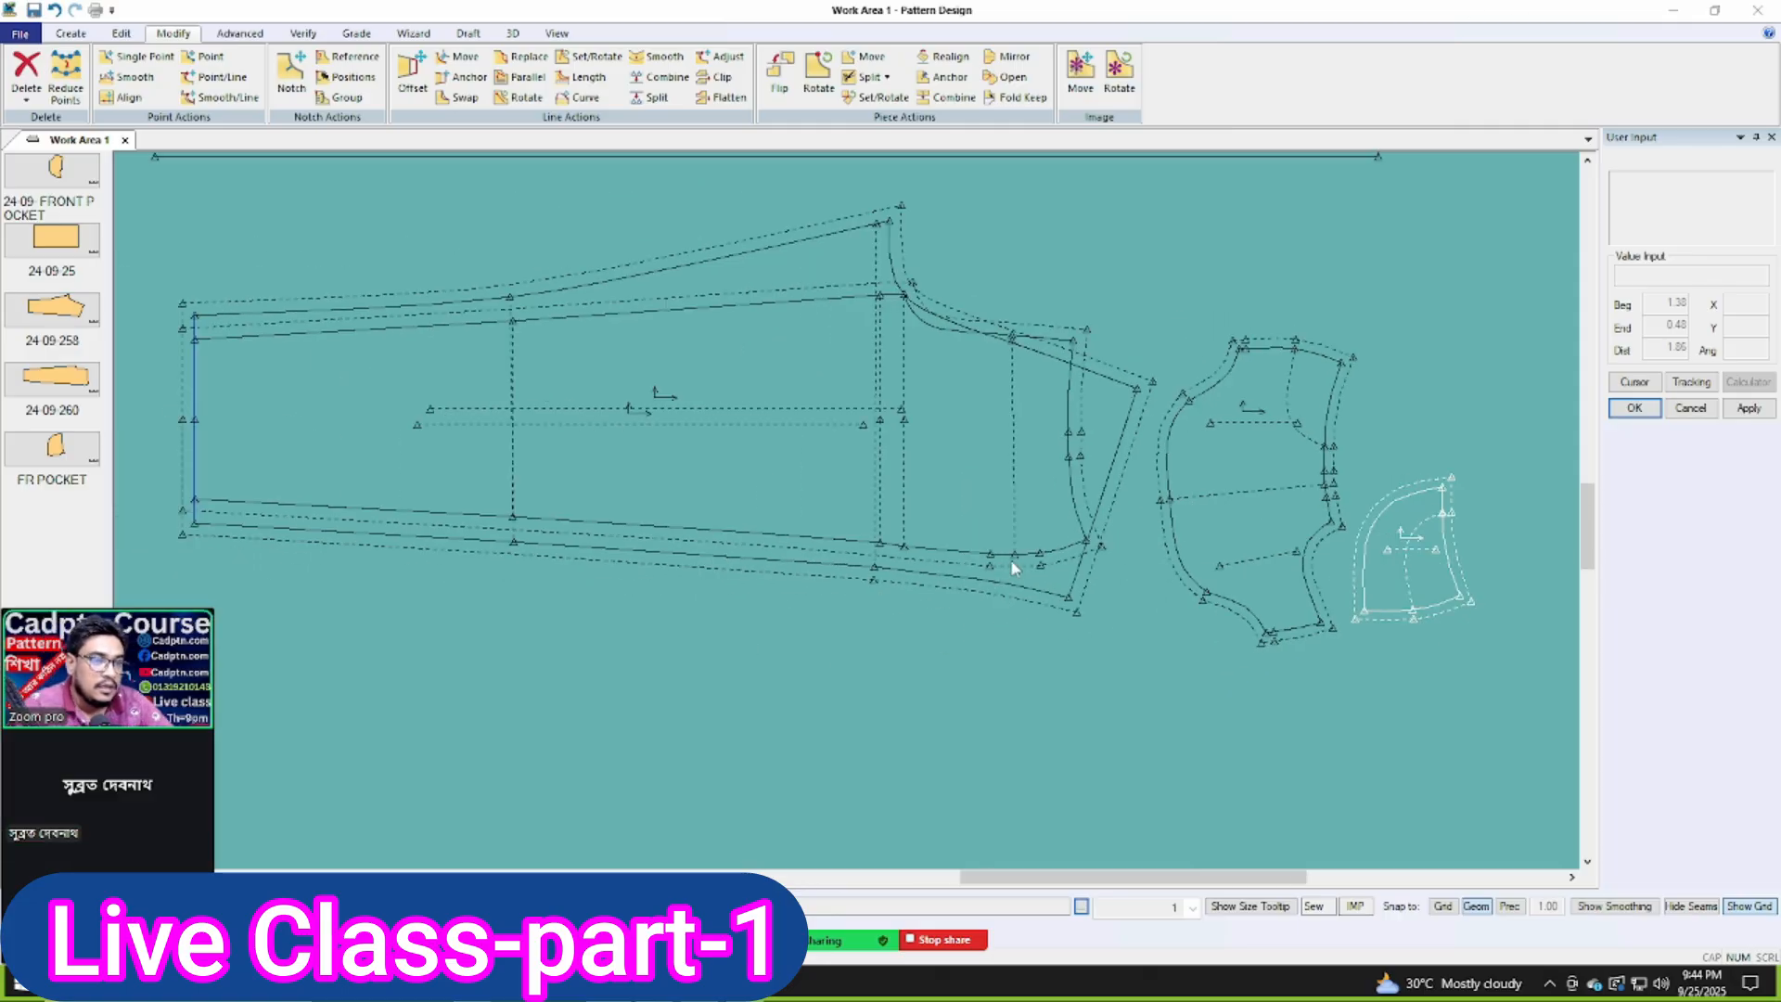
# Step: Separate the stacked leg panels by placing the 24-09-260 panel below the 24-09-258 panel
pyautogui.scroll(3, 1179, 503)
pyautogui.click(668, 477)
pyautogui.click(662, 756)
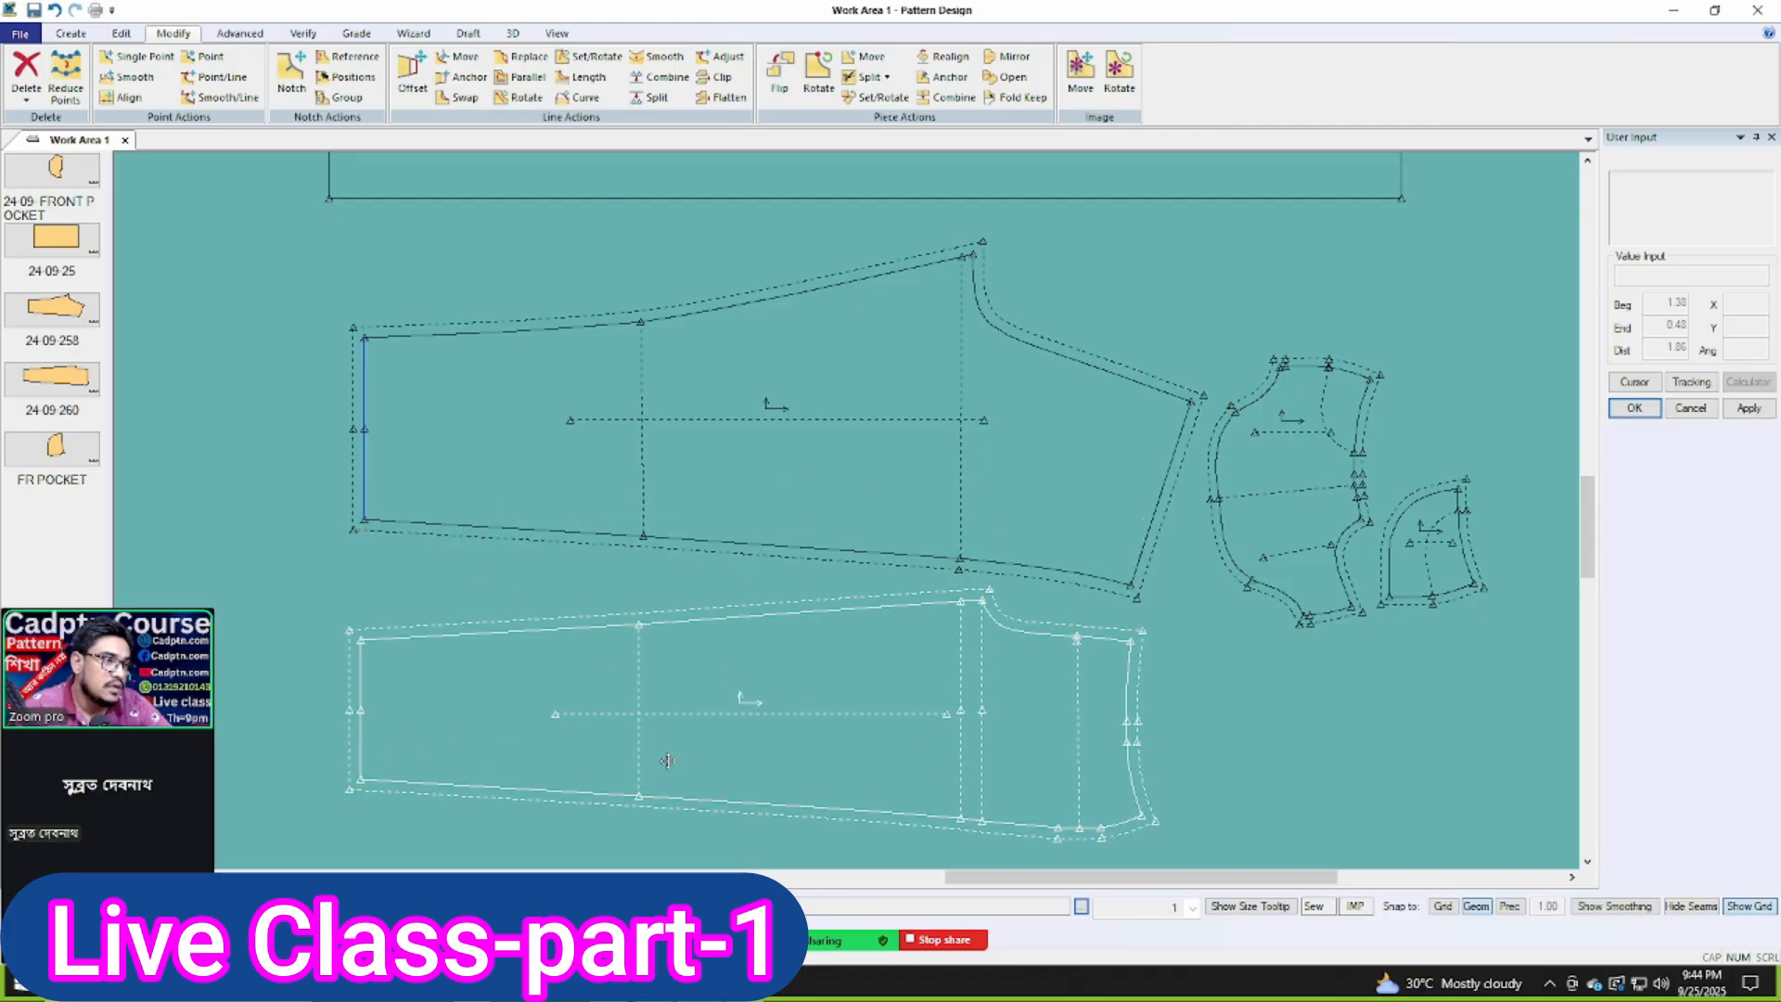
pyautogui.click(453, 360)
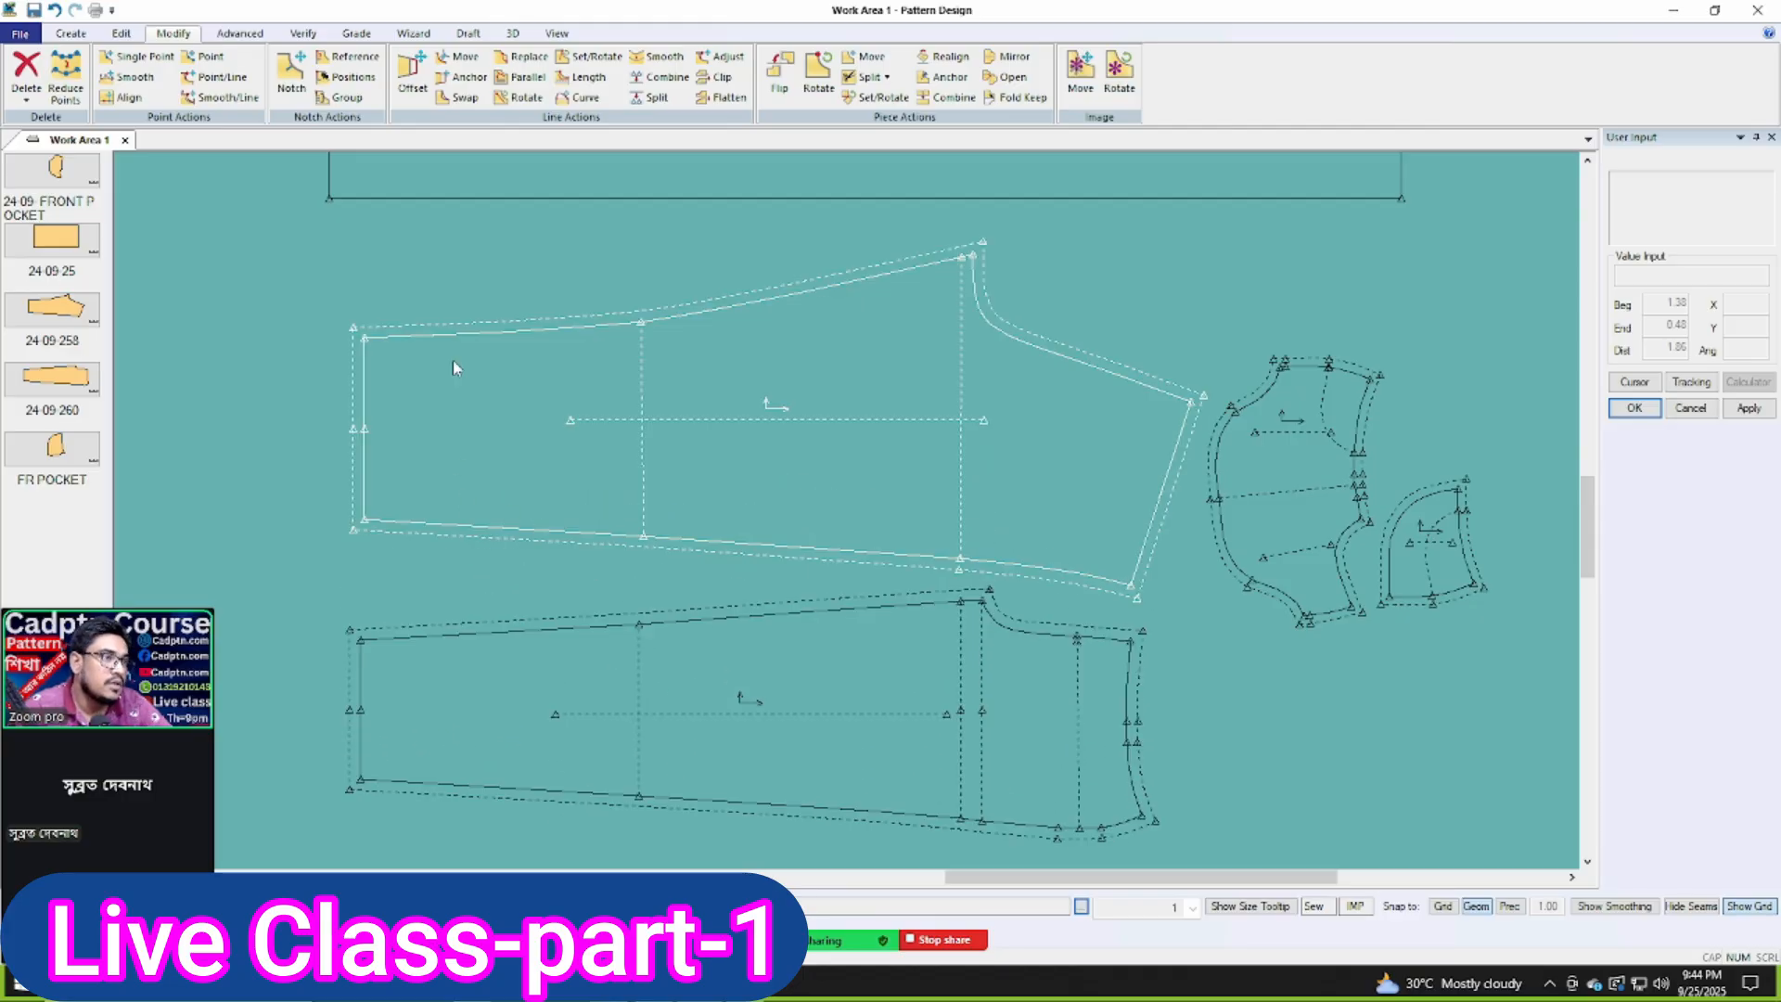
pyautogui.click(237, 36)
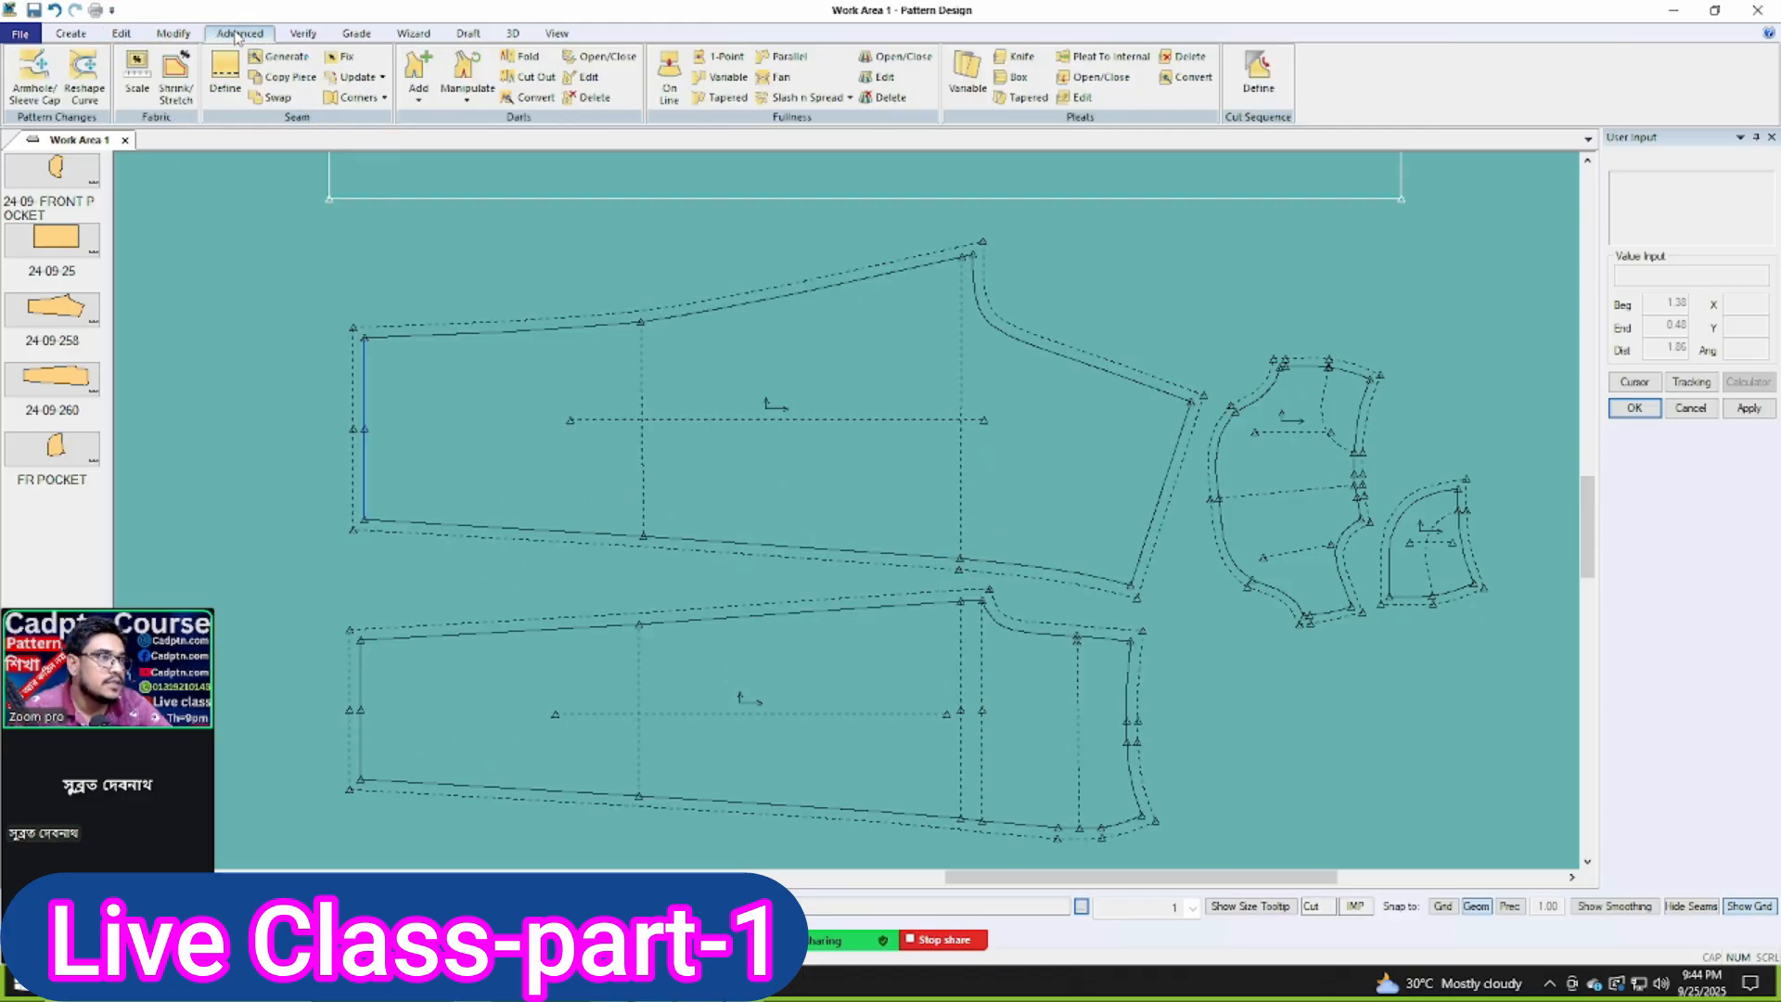
pyautogui.click(226, 78)
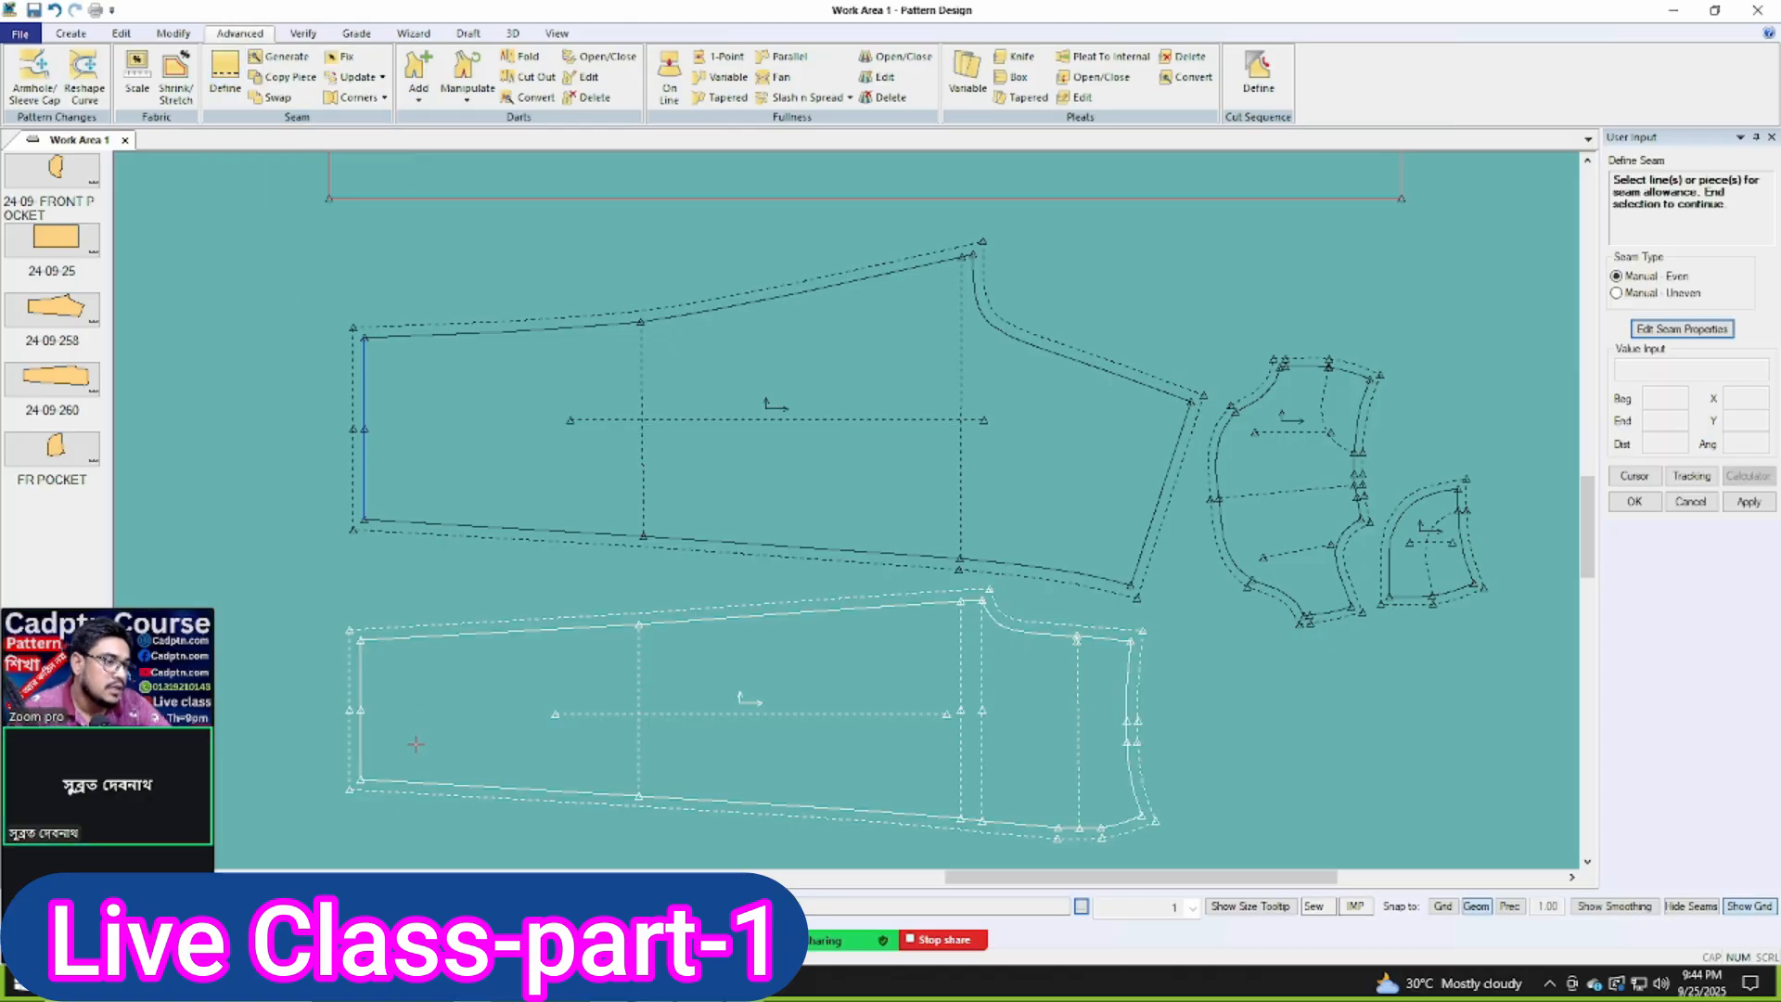
pyautogui.scroll(-2, 1336, 356)
pyautogui.rightClick(1086, 293)
pyautogui.click(1100, 327)
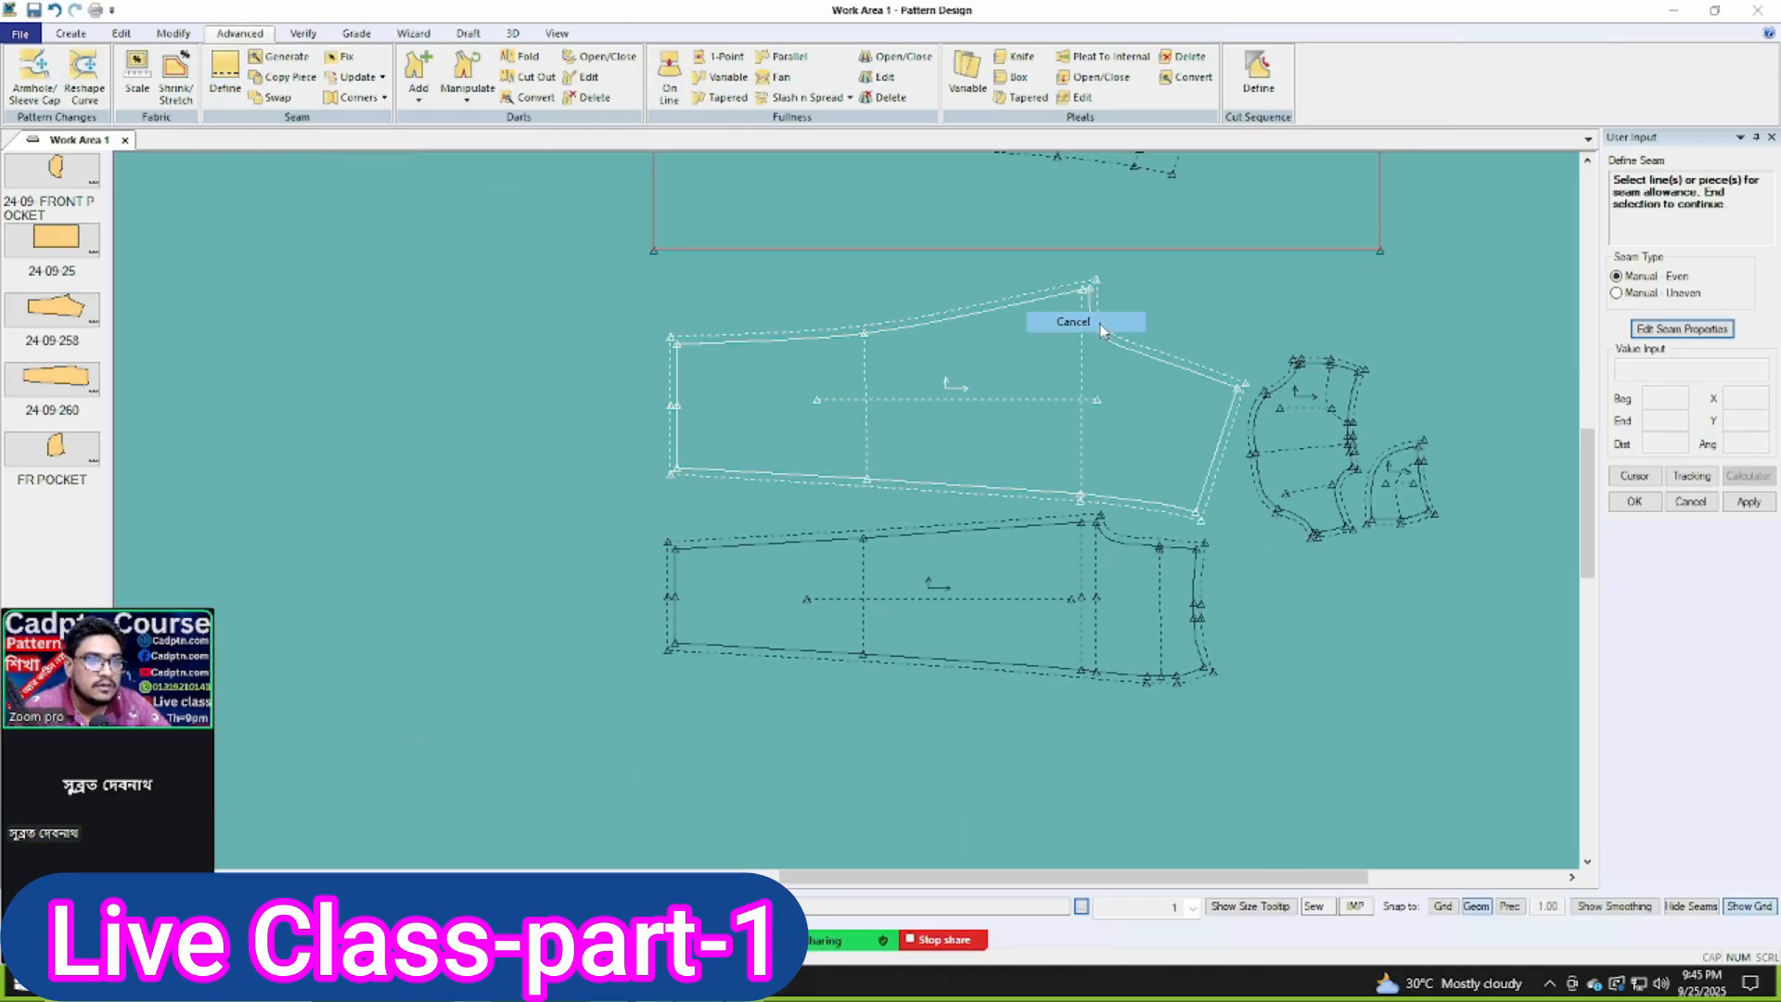
# Step: Shift both leg panels down, keeping the 24-09-260 panel below the 24-09-258 panel with a clear gap between them
pyautogui.moveTo(1007, 594); pyautogui.dragTo(991, 699)
pyautogui.moveTo(922, 437); pyautogui.dragTo(917, 512)
pyautogui.scroll(-1, 1113, 450)
pyautogui.scroll(-1, 1114, 447)
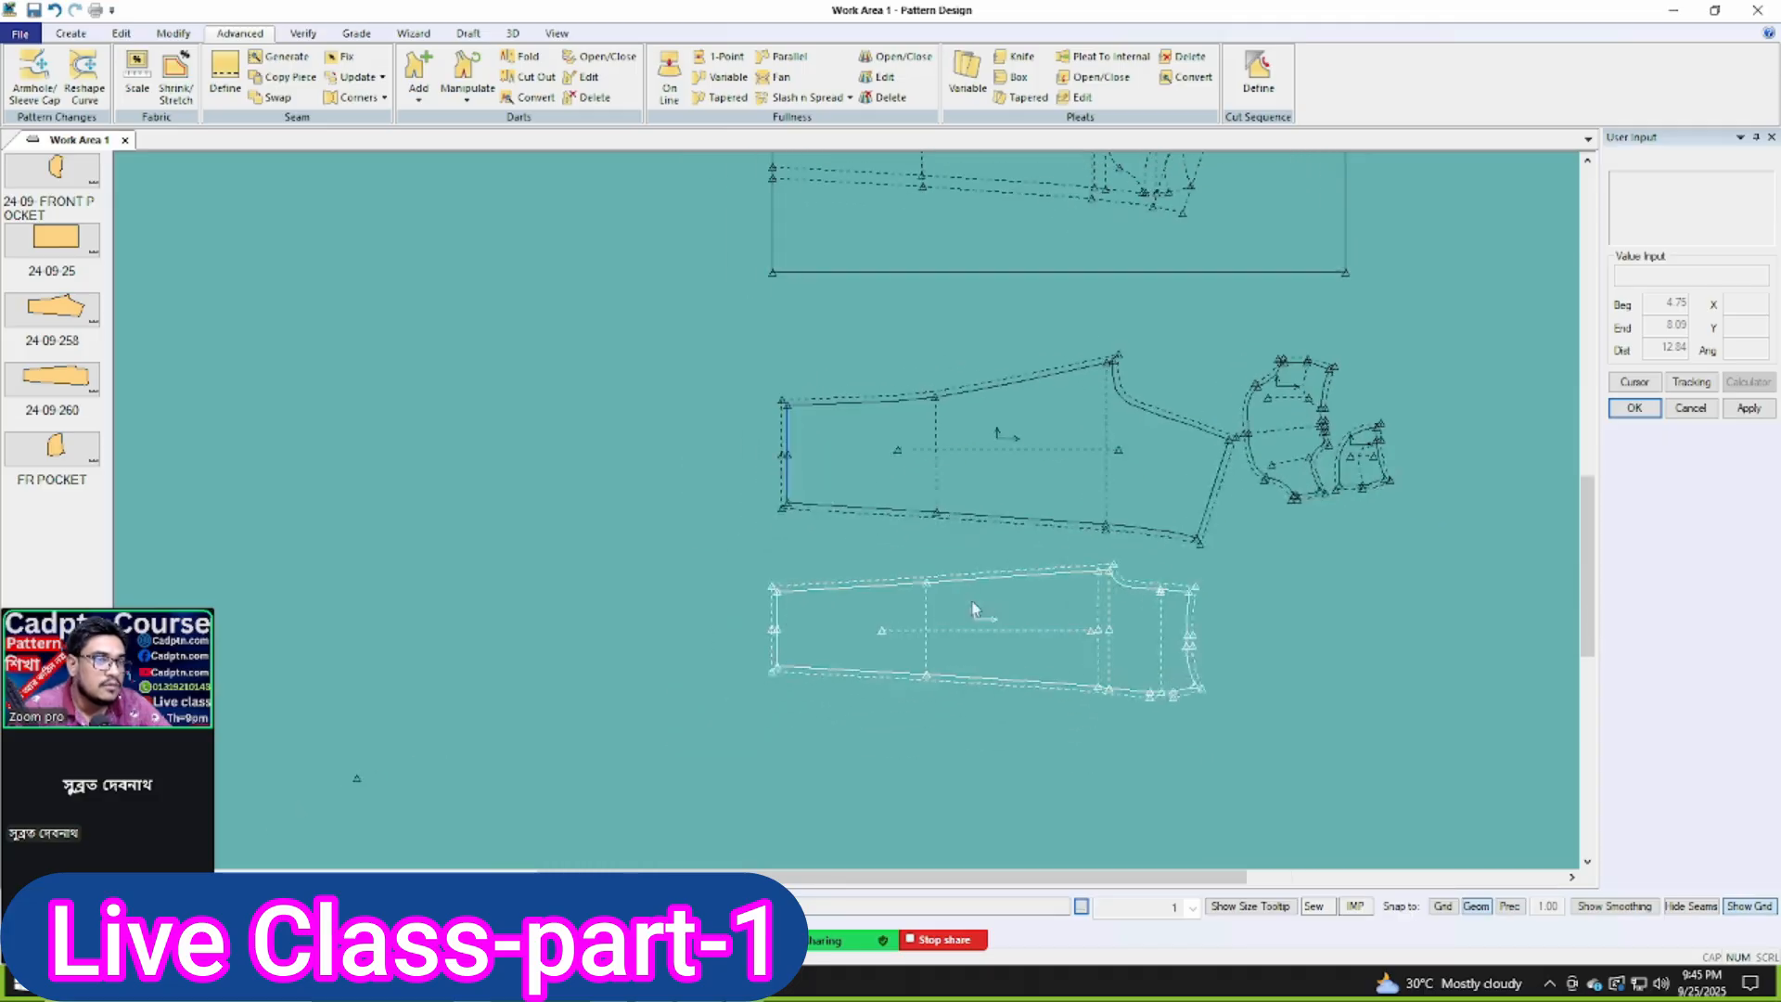
pyautogui.scroll(3, 987, 642)
pyautogui.moveTo(1049, 360); pyautogui.dragTo(1034, 445)
pyautogui.moveTo(998, 614); pyautogui.dragTo(998, 654)
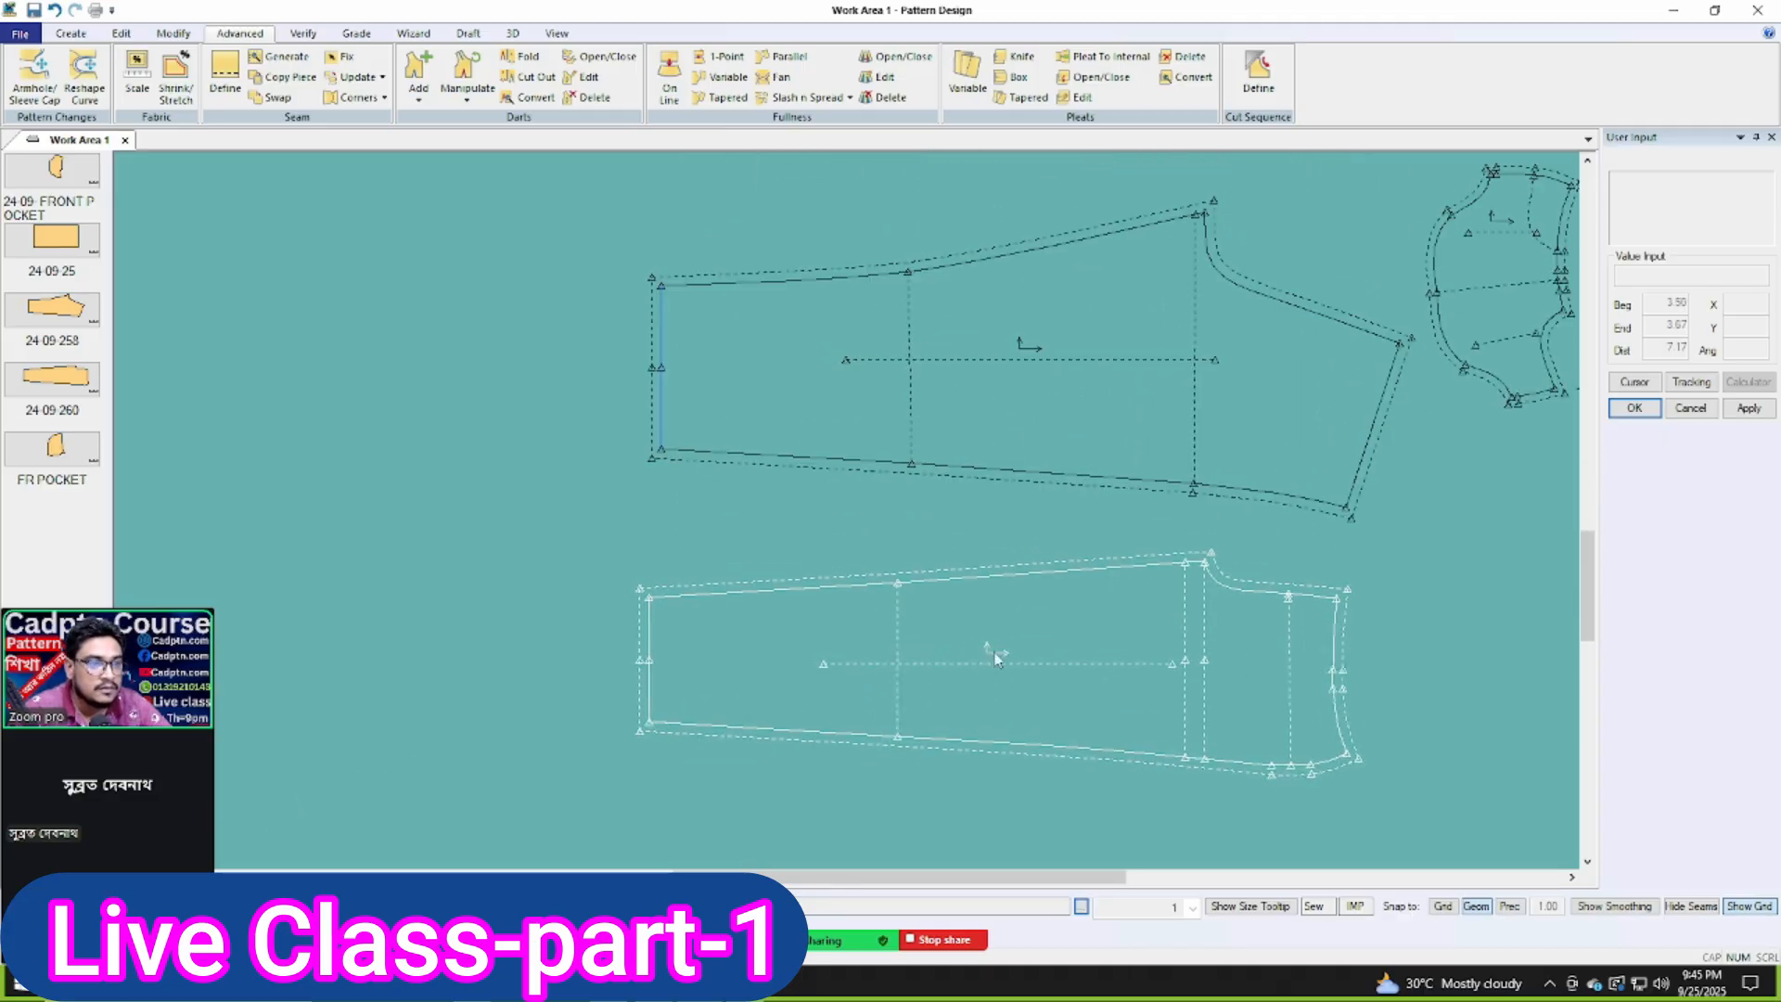
pyautogui.moveTo(1034, 400); pyautogui.dragTo(1022, 419)
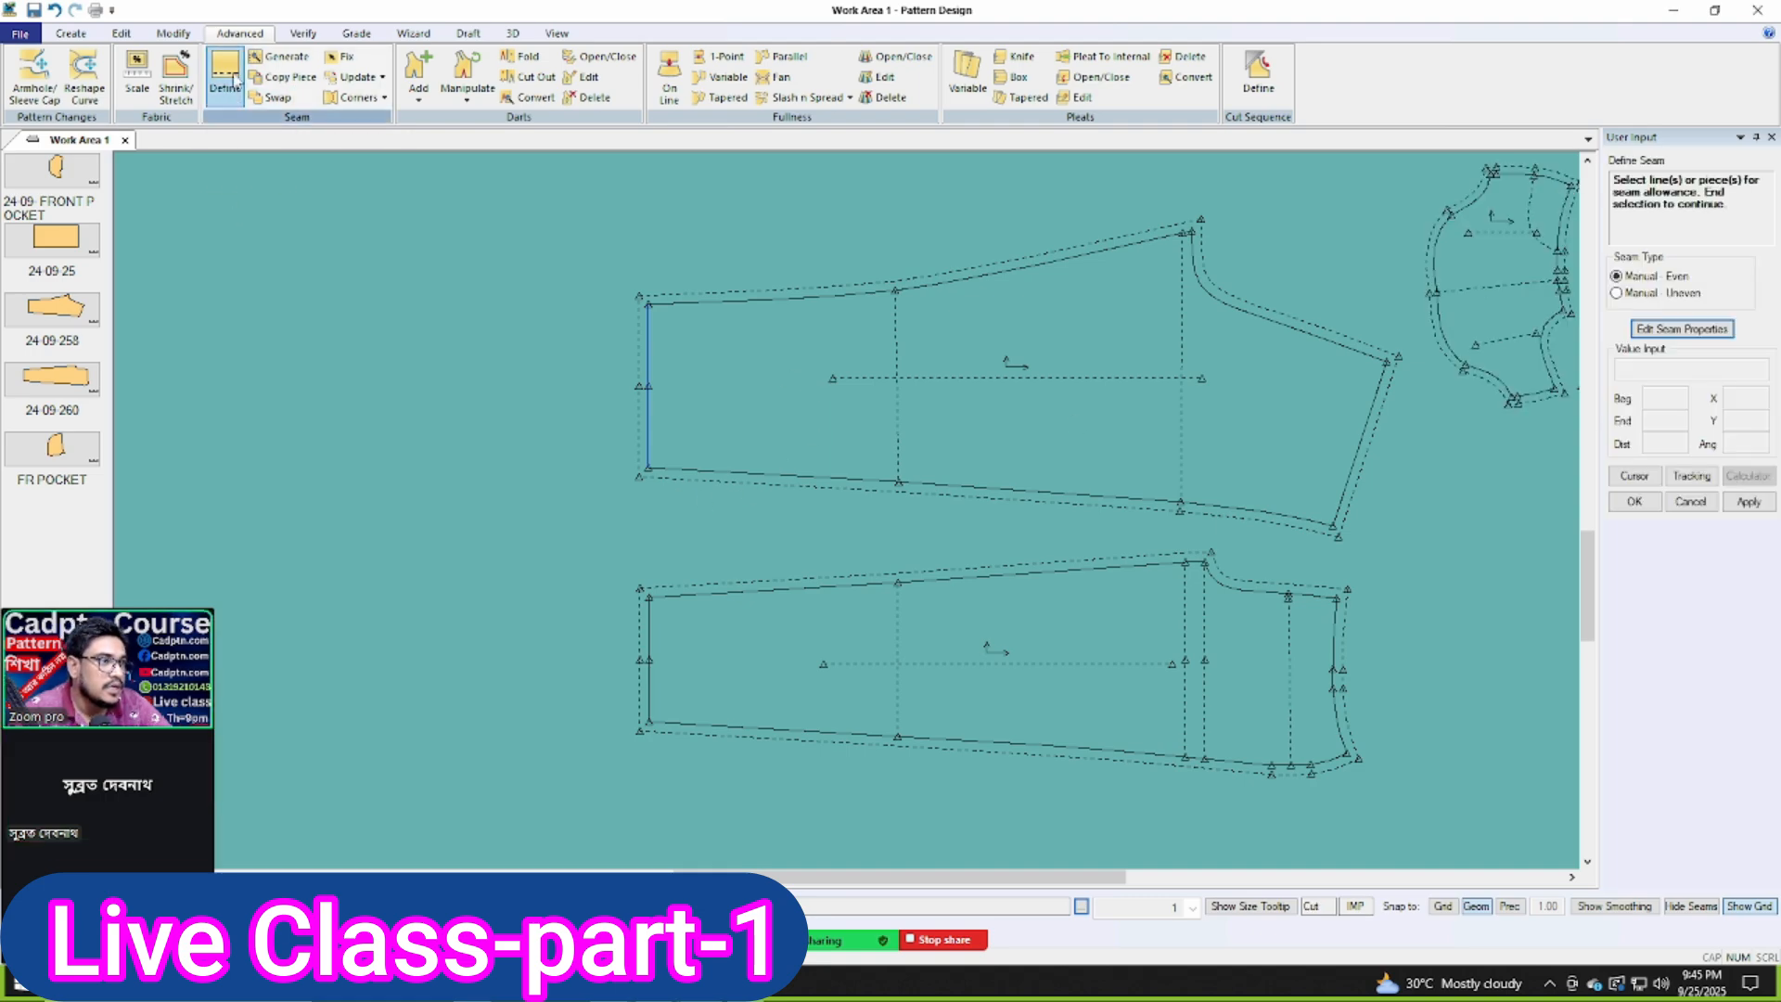
pyautogui.click(739, 464)
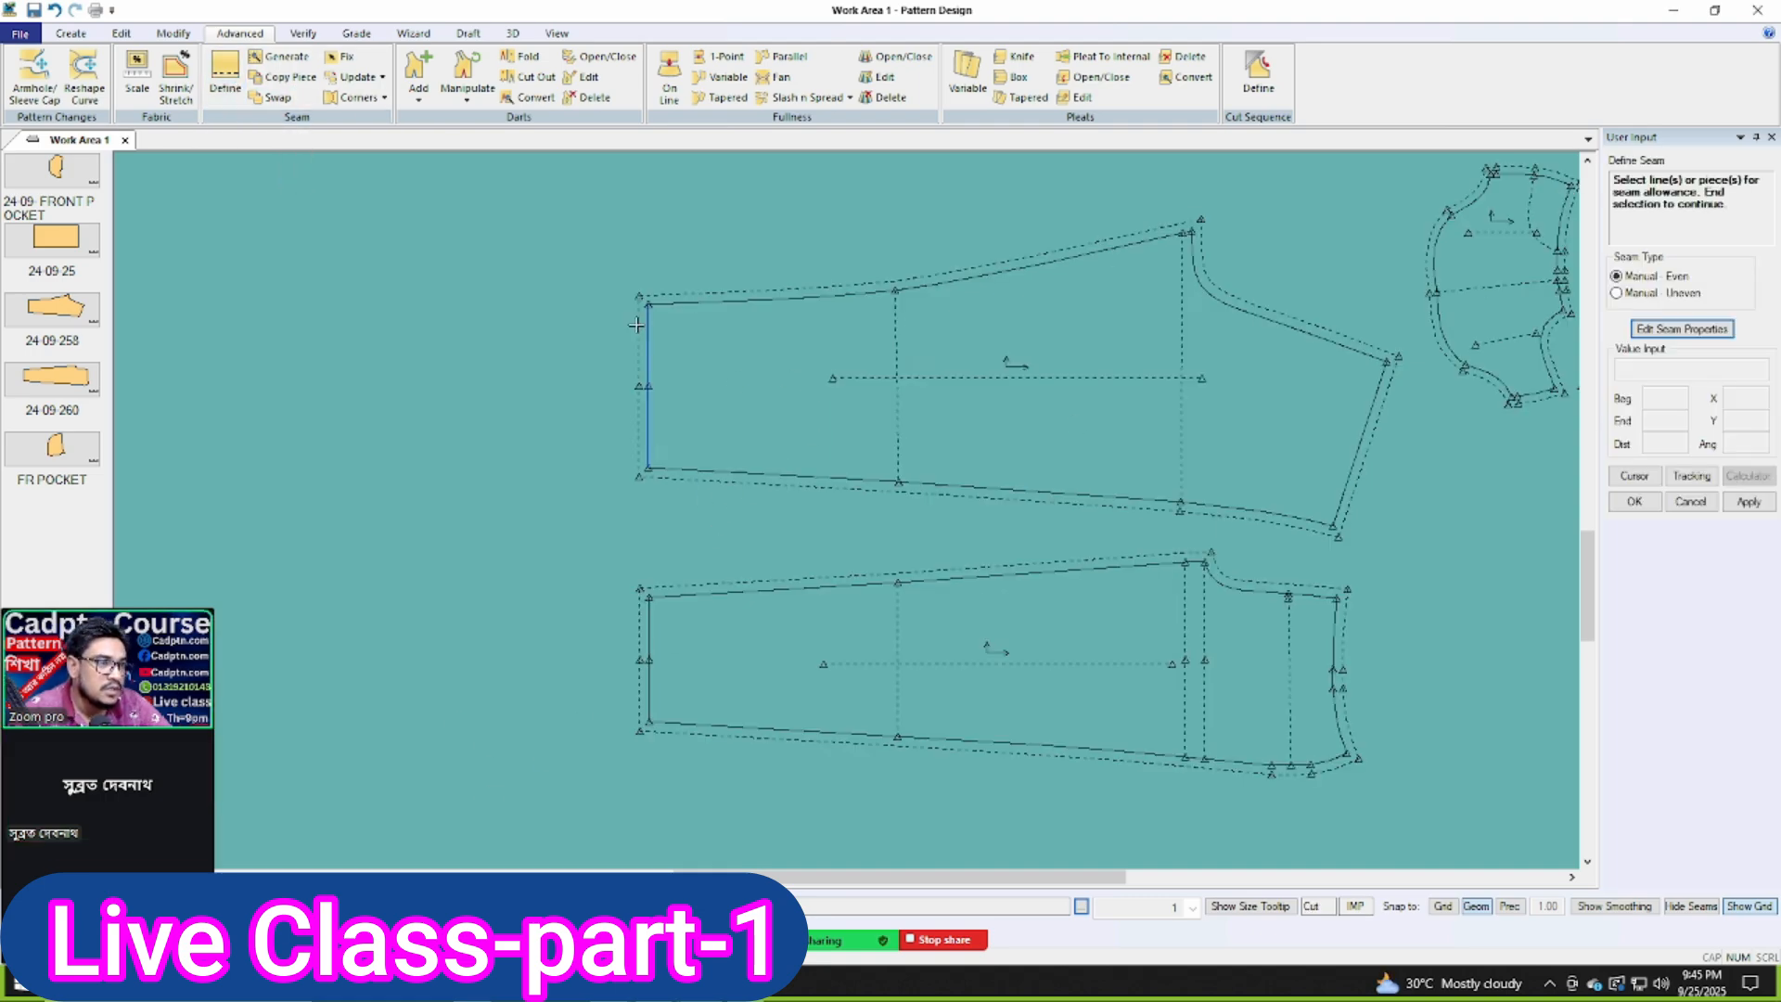
pyautogui.click(665, 625)
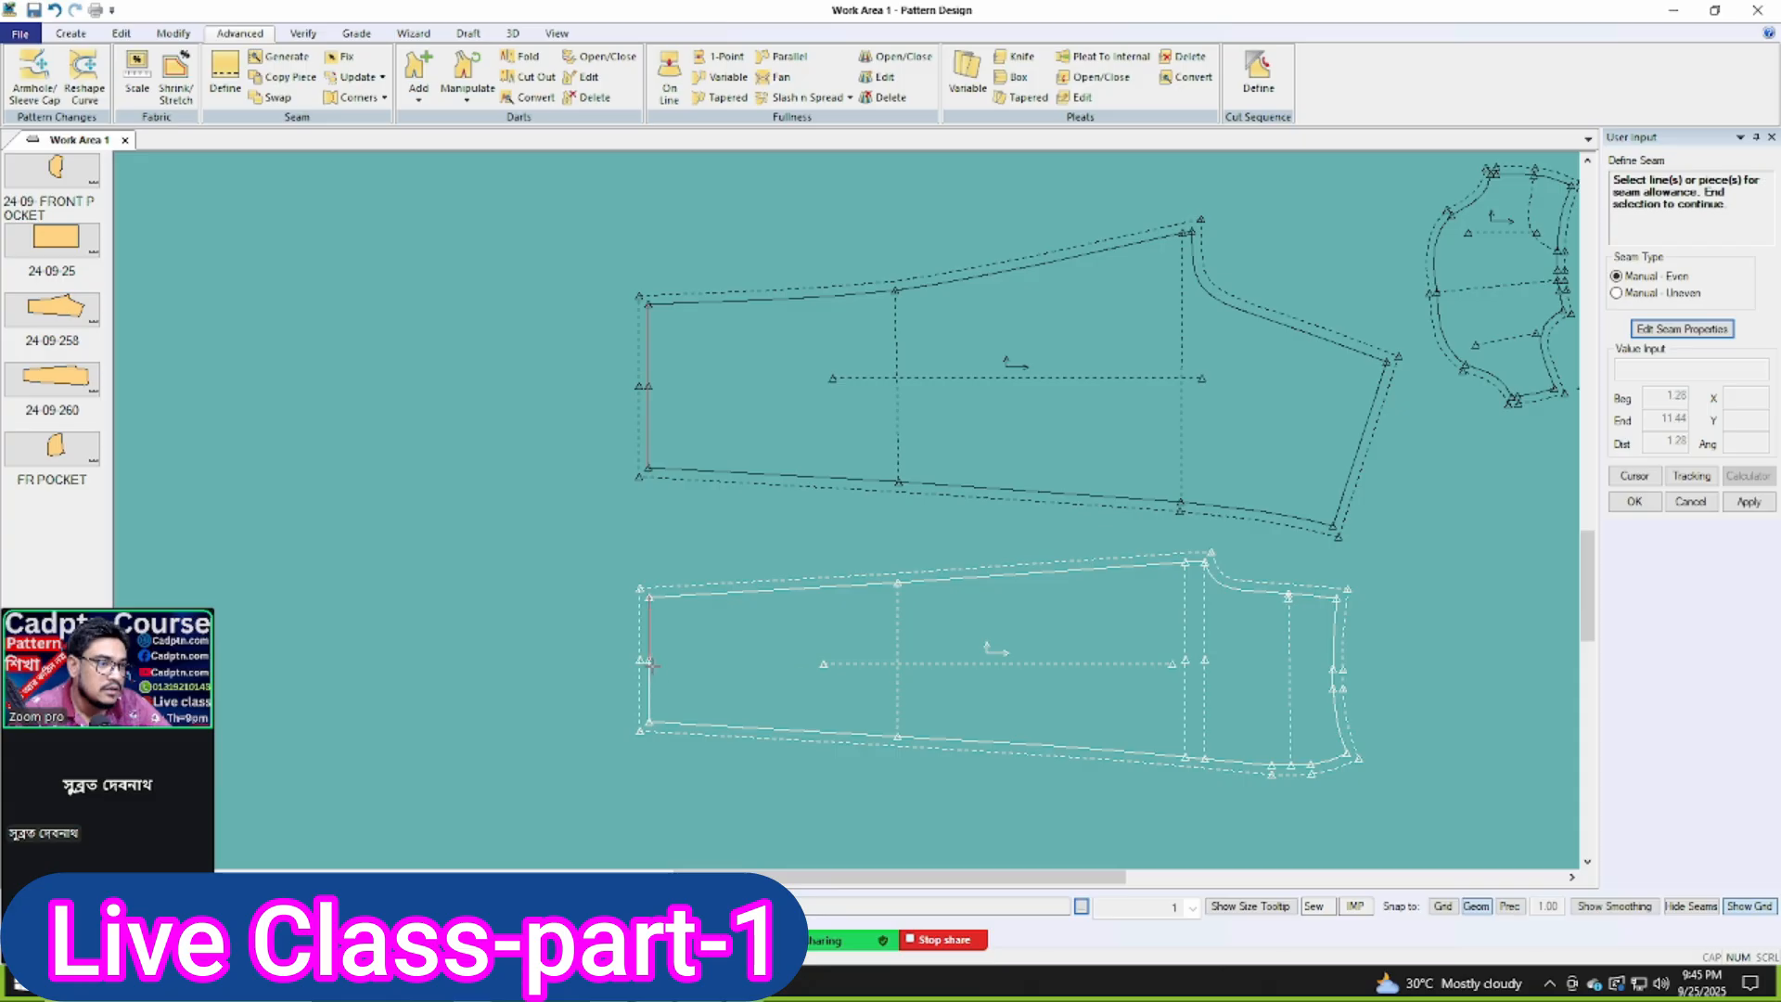
pyautogui.click(651, 691)
pyautogui.rightClick(649, 362)
pyautogui.click(709, 399)
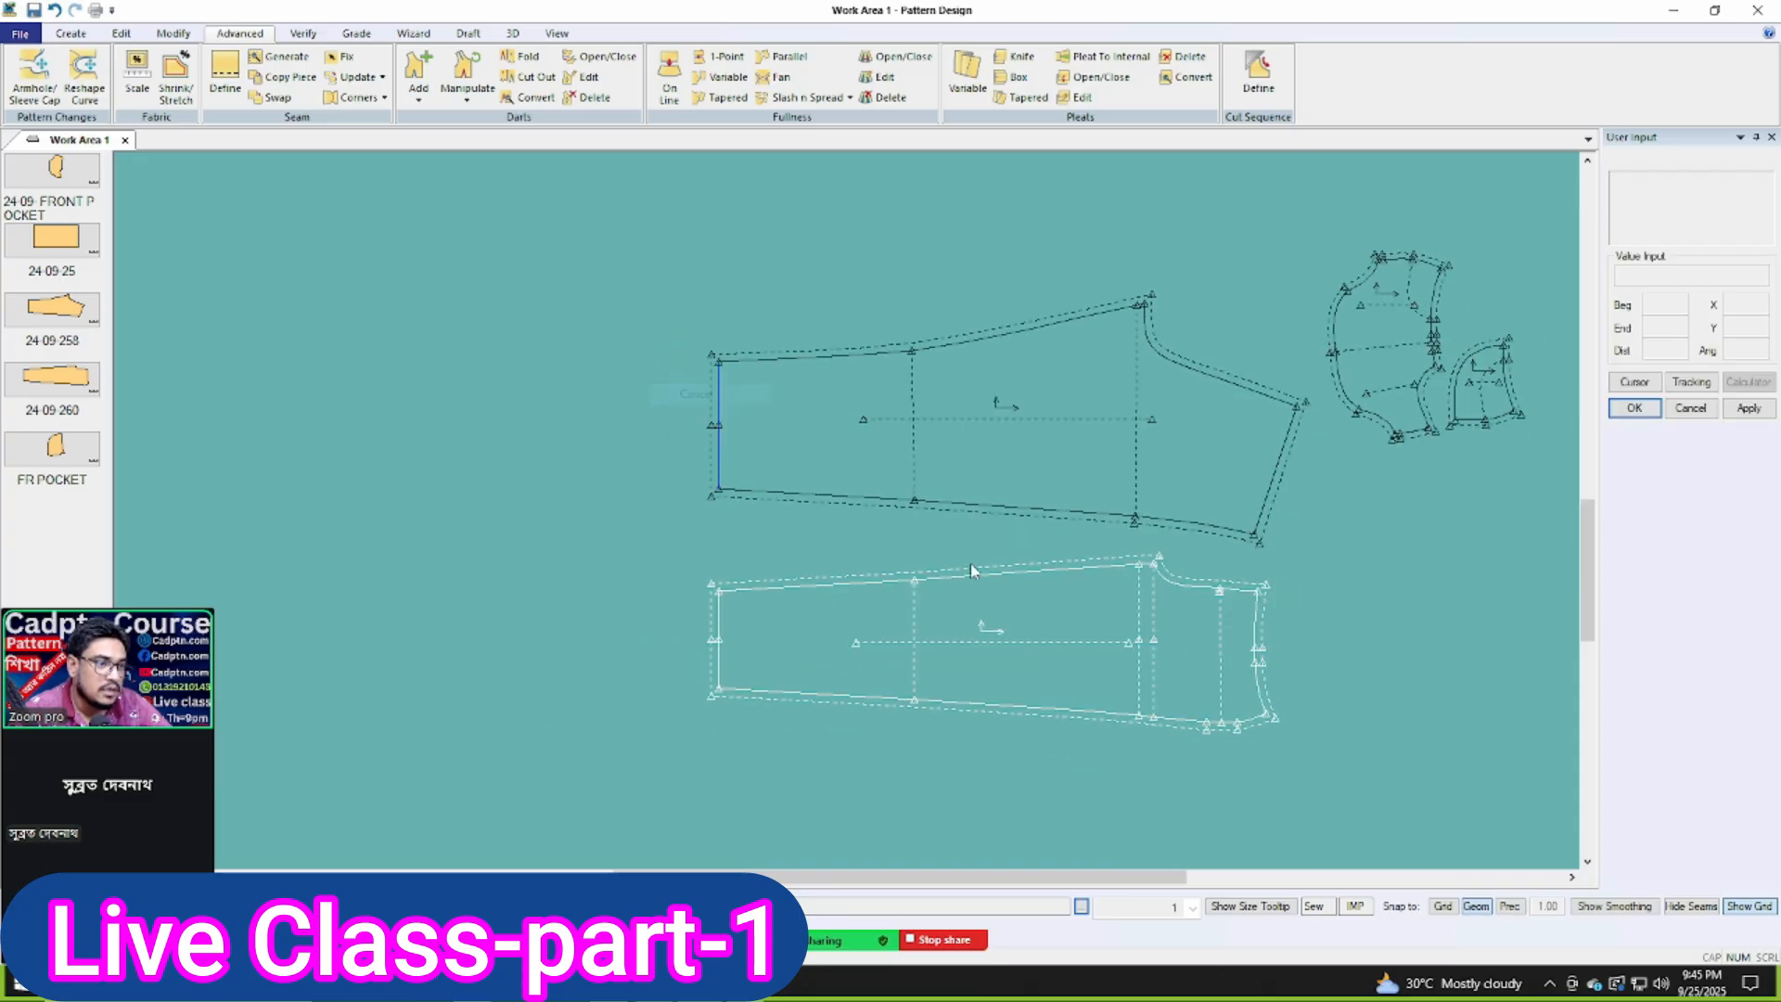
# Step: Reposition the rectangular draft piece containing the trouser construction lines above the two leg panels
pyautogui.scroll(-5, 1013, 510)
pyautogui.moveTo(658, 653)
pyautogui.mouseDown()
pyautogui.moveTo(623, 625)
pyautogui.moveTo(607, 669)
pyautogui.mouseUp()
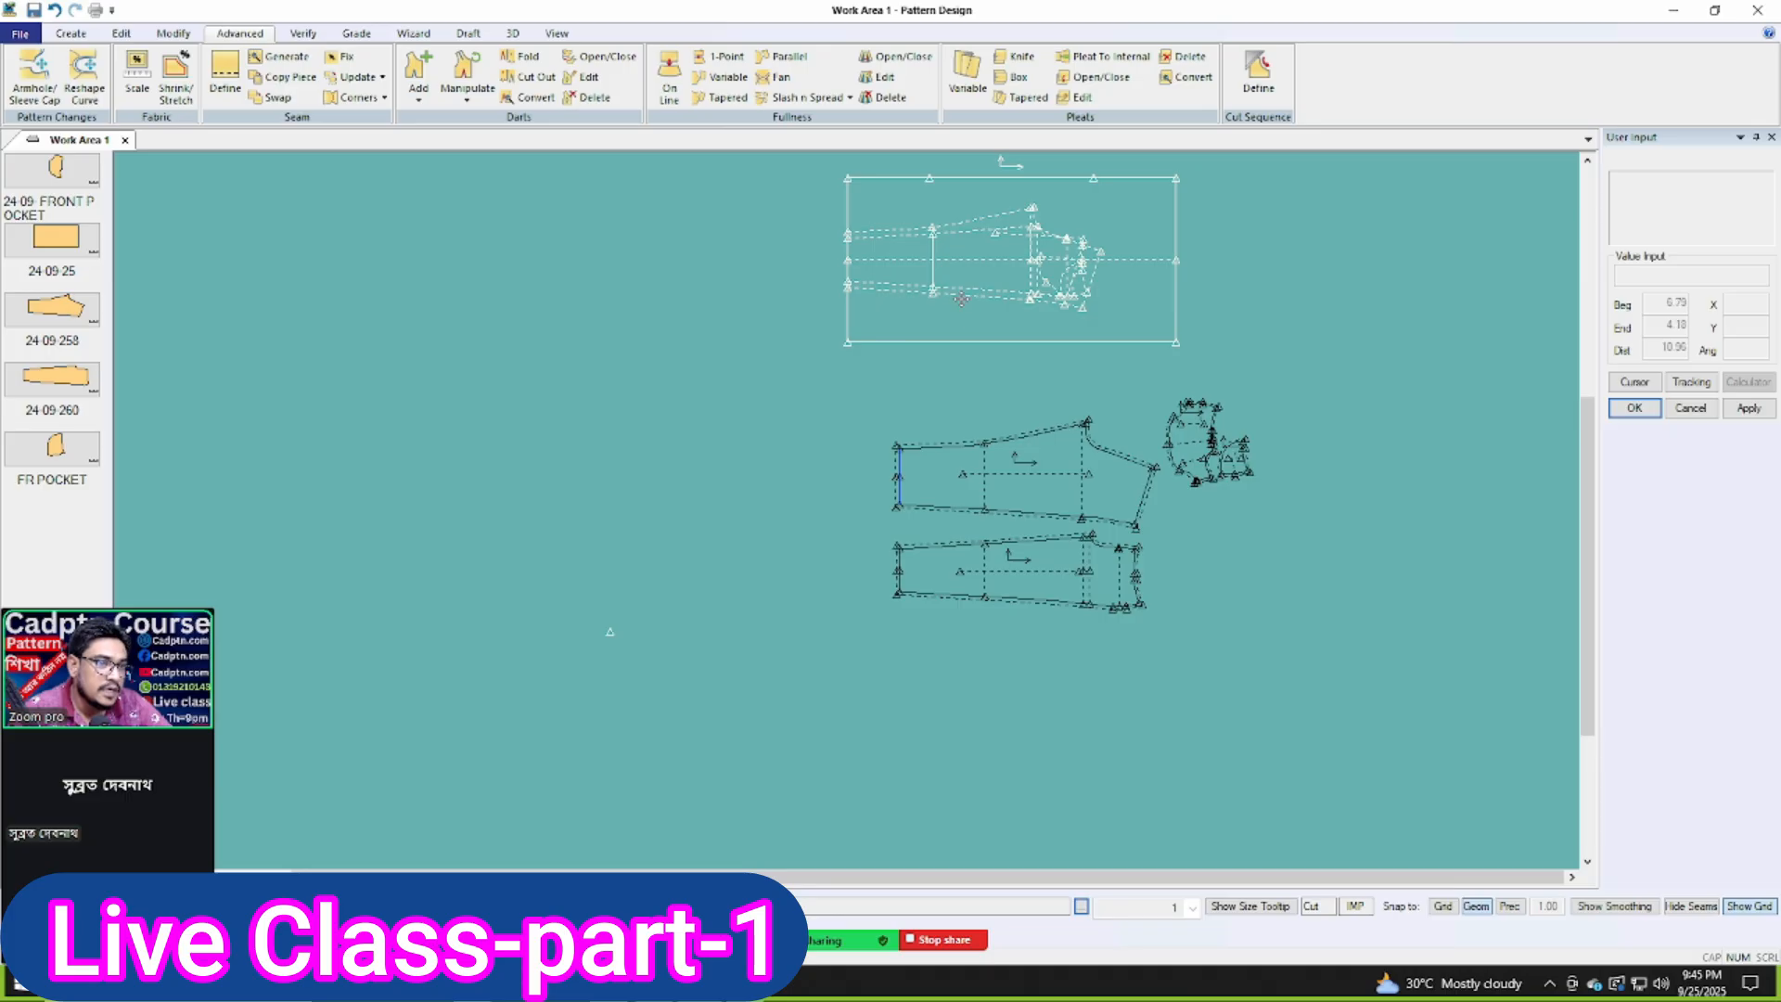
pyautogui.moveTo(961, 299); pyautogui.dragTo(938, 306)
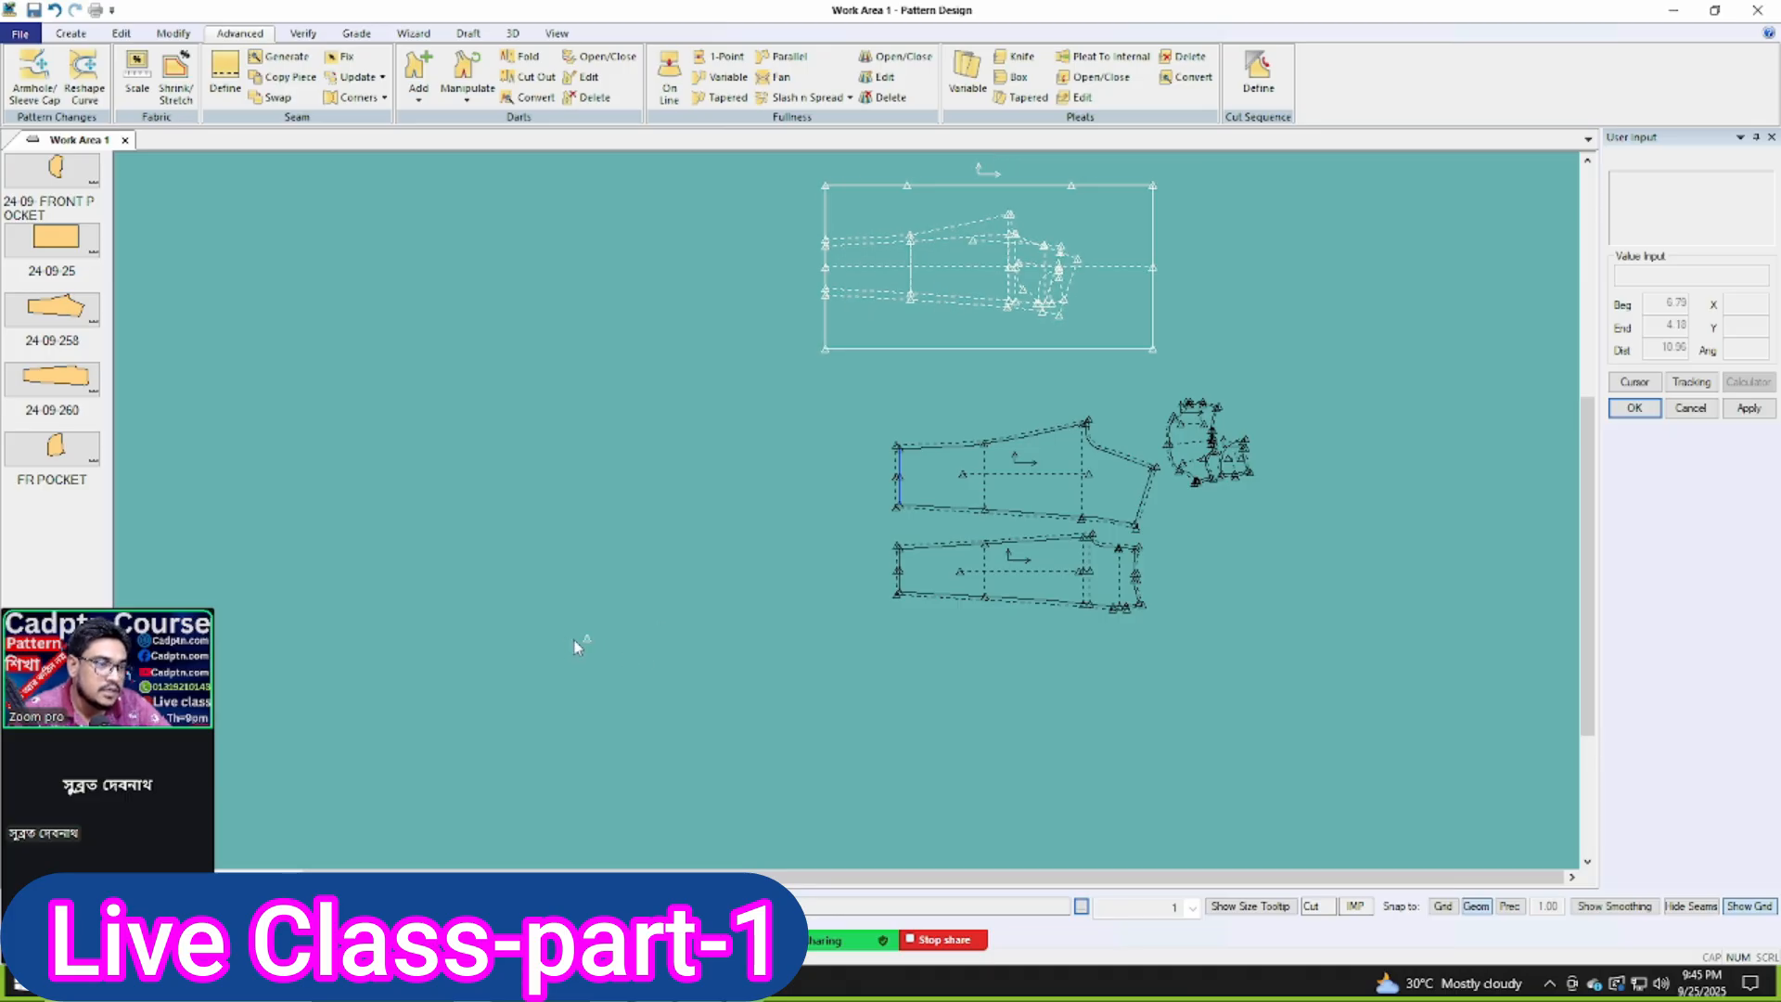
pyautogui.moveTo(889, 310); pyautogui.dragTo(926, 316)
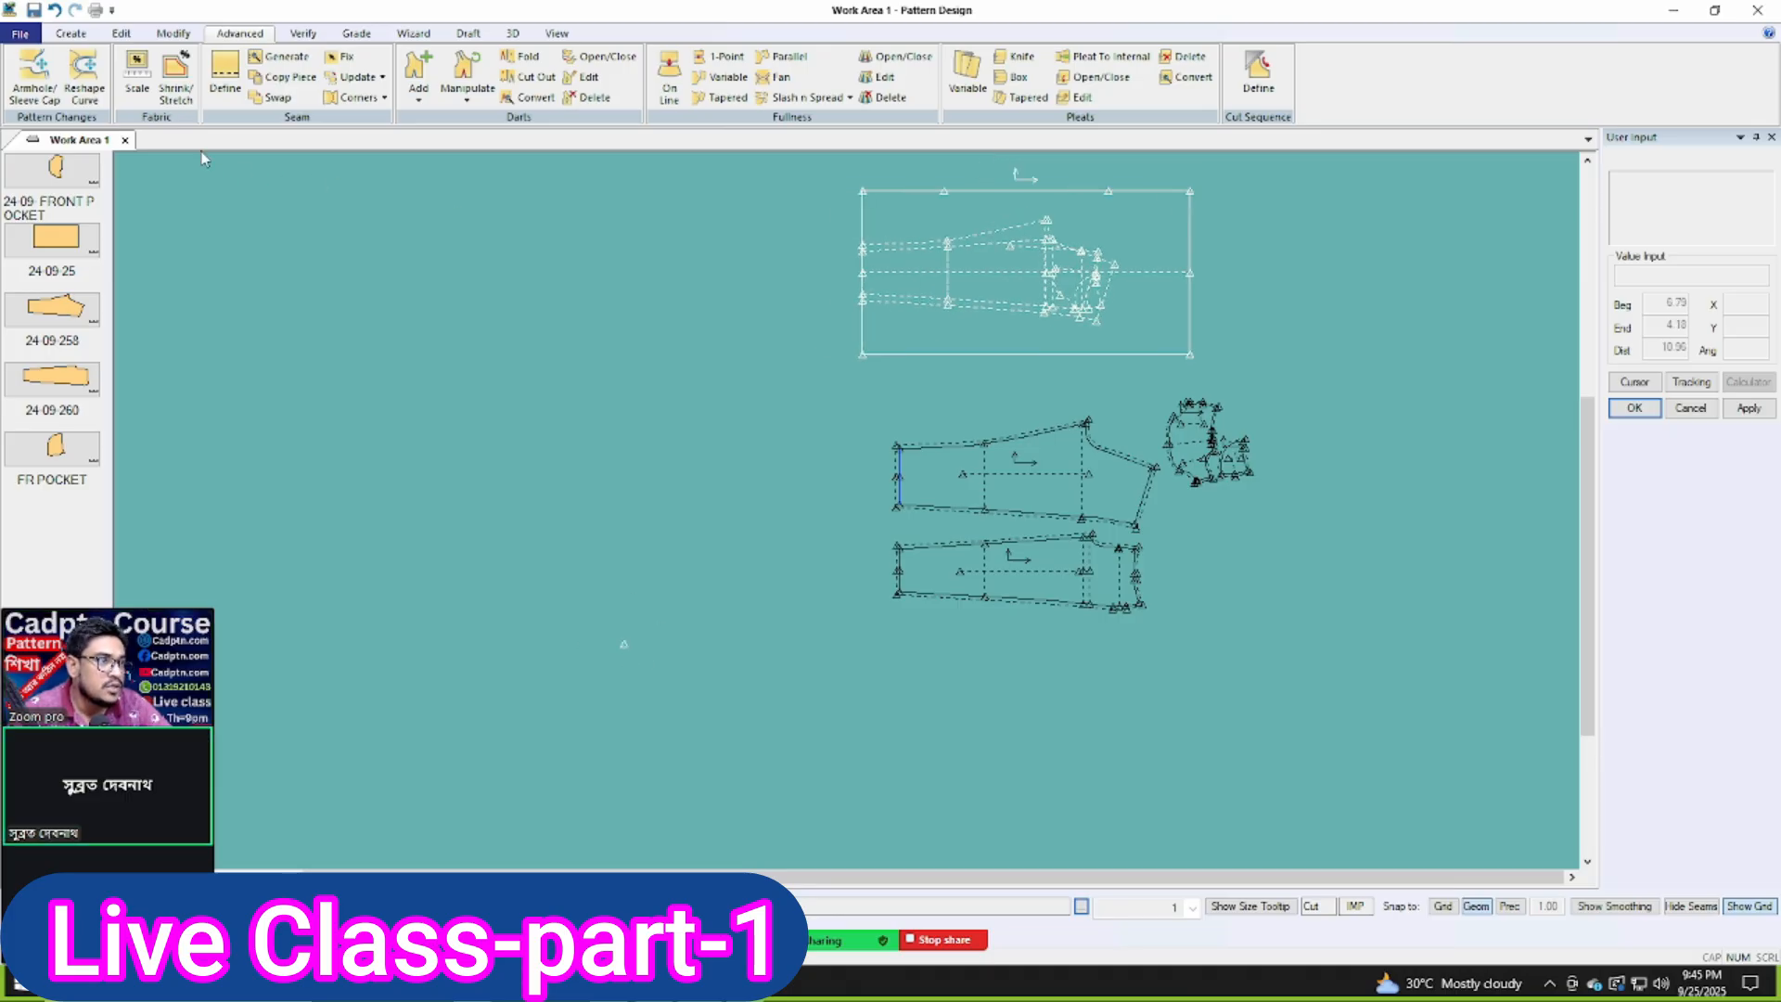
pyautogui.click(224, 79)
pyautogui.moveTo(397, 310); pyautogui.dragTo(944, 742)
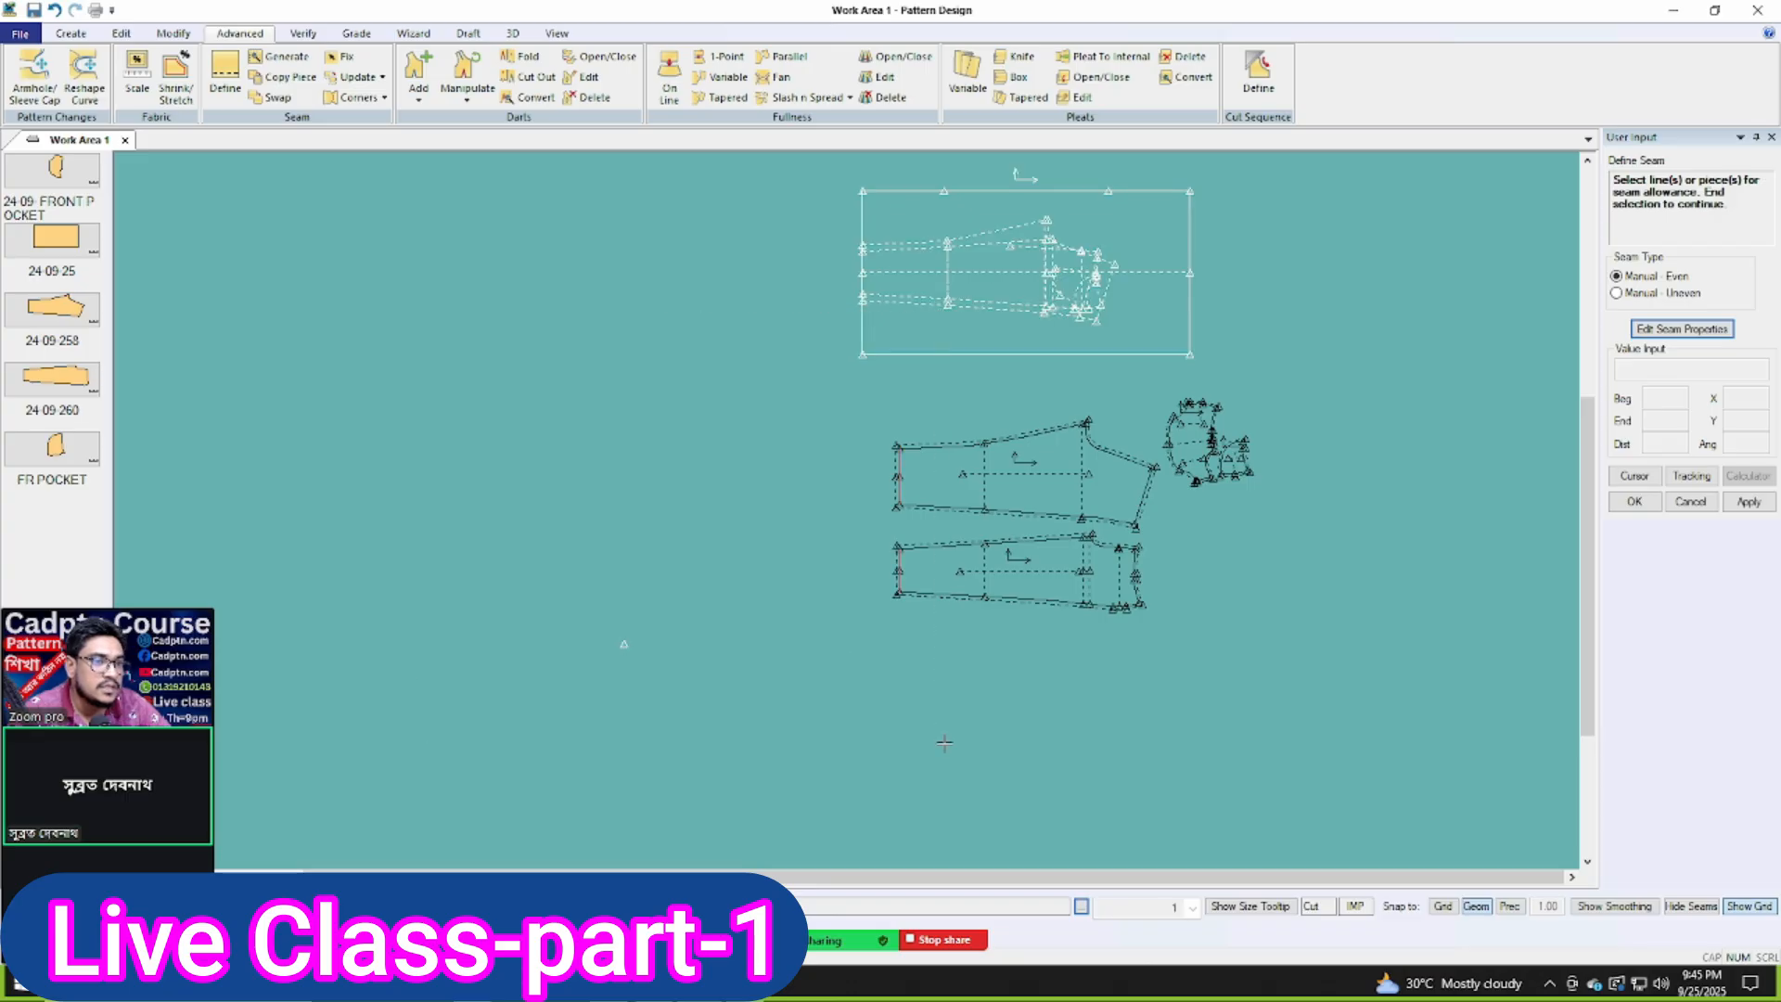
pyautogui.scroll(3, 704, 720)
pyautogui.scroll(4, 600, 624)
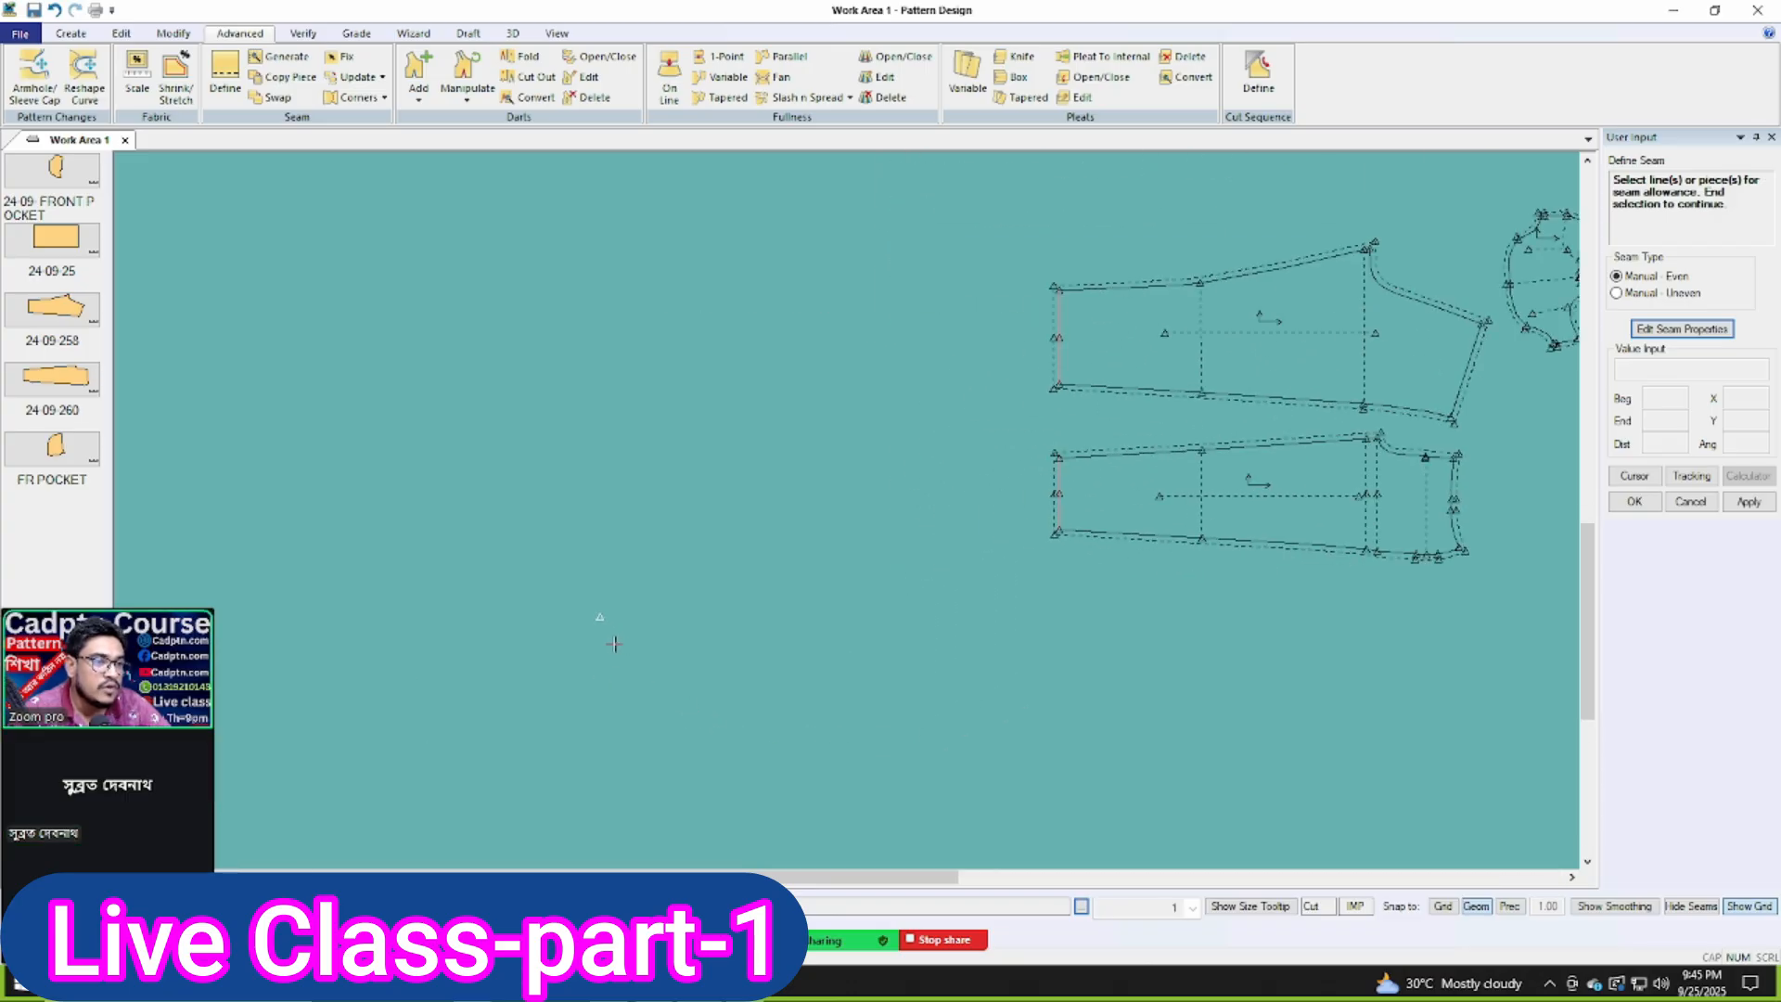
pyautogui.scroll(1, 593, 603)
pyautogui.scroll(-3, 593, 602)
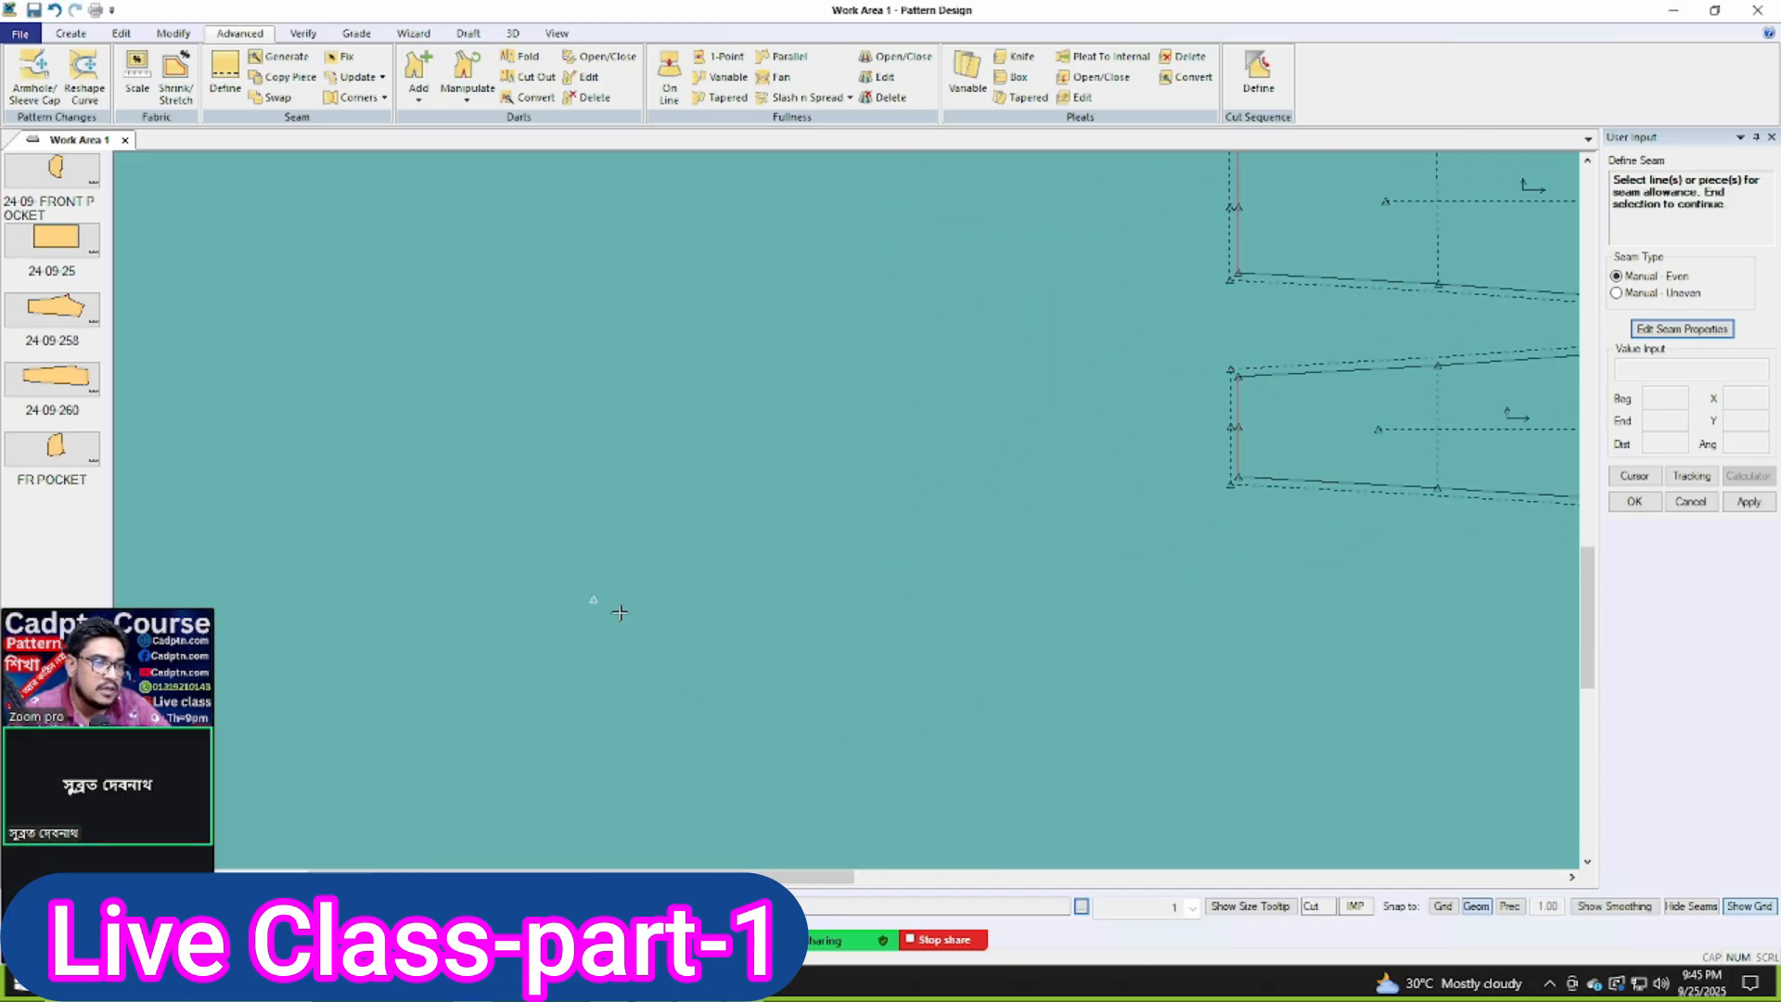
pyautogui.scroll(-2, 766, 617)
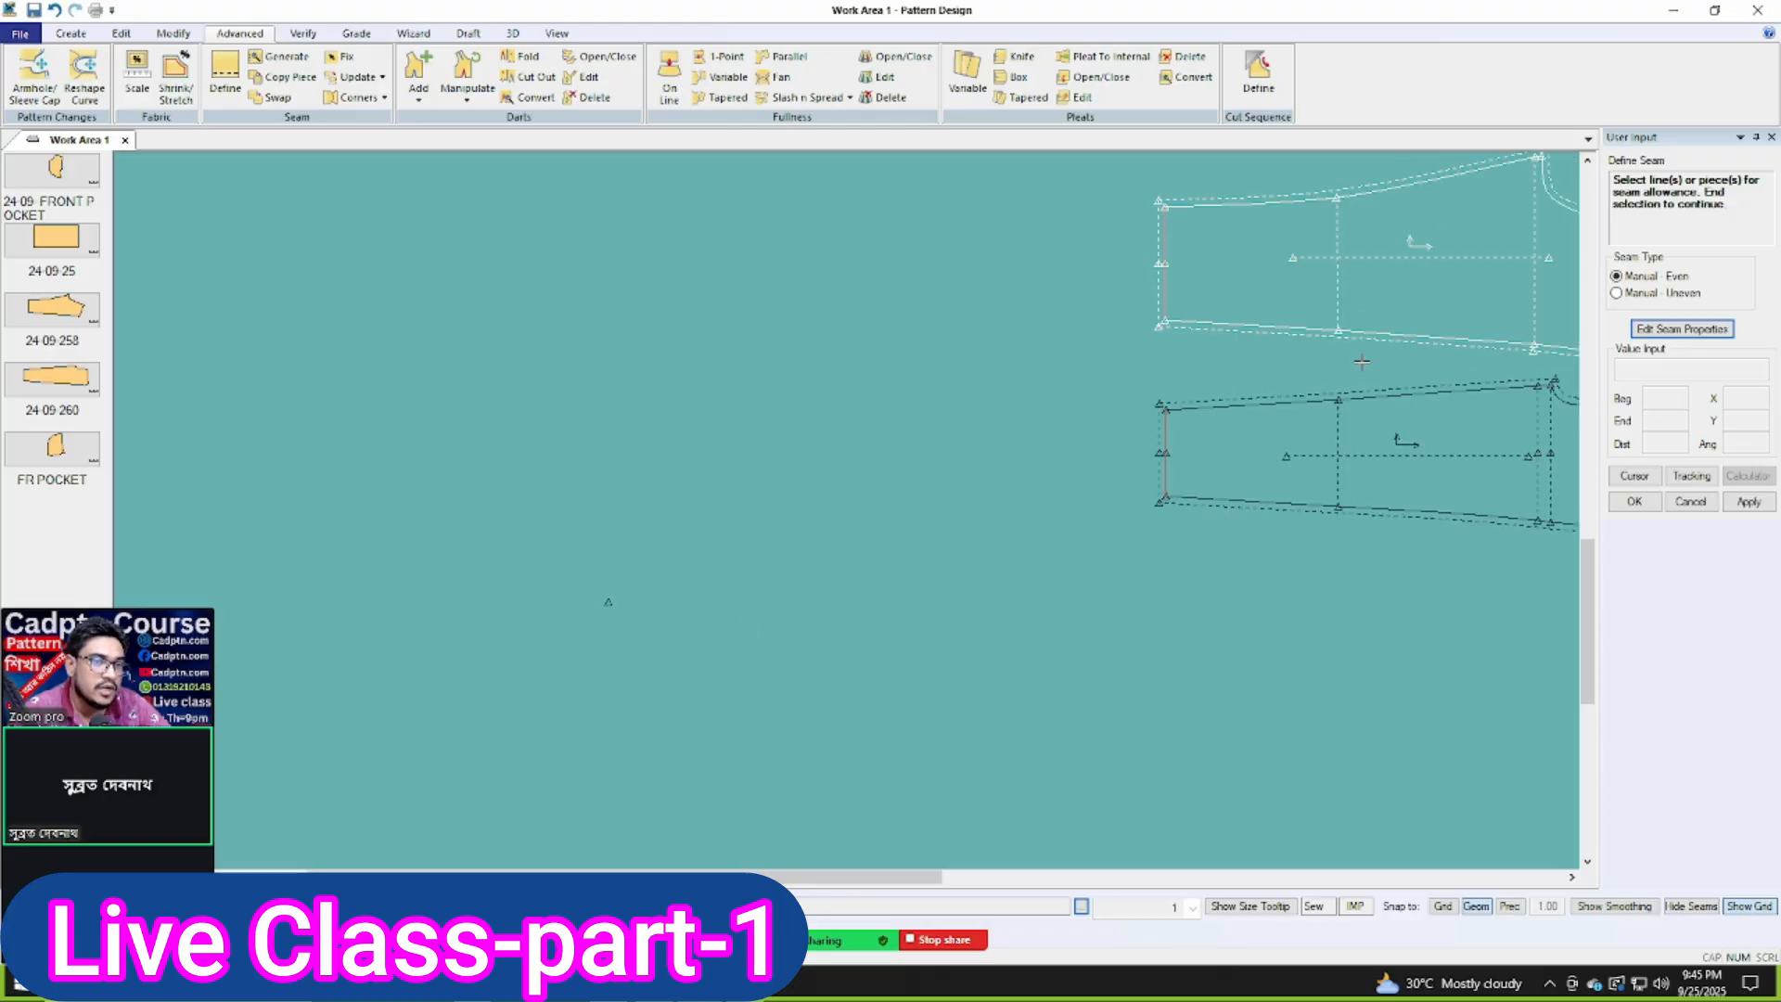
pyautogui.scroll(2, 609, 607)
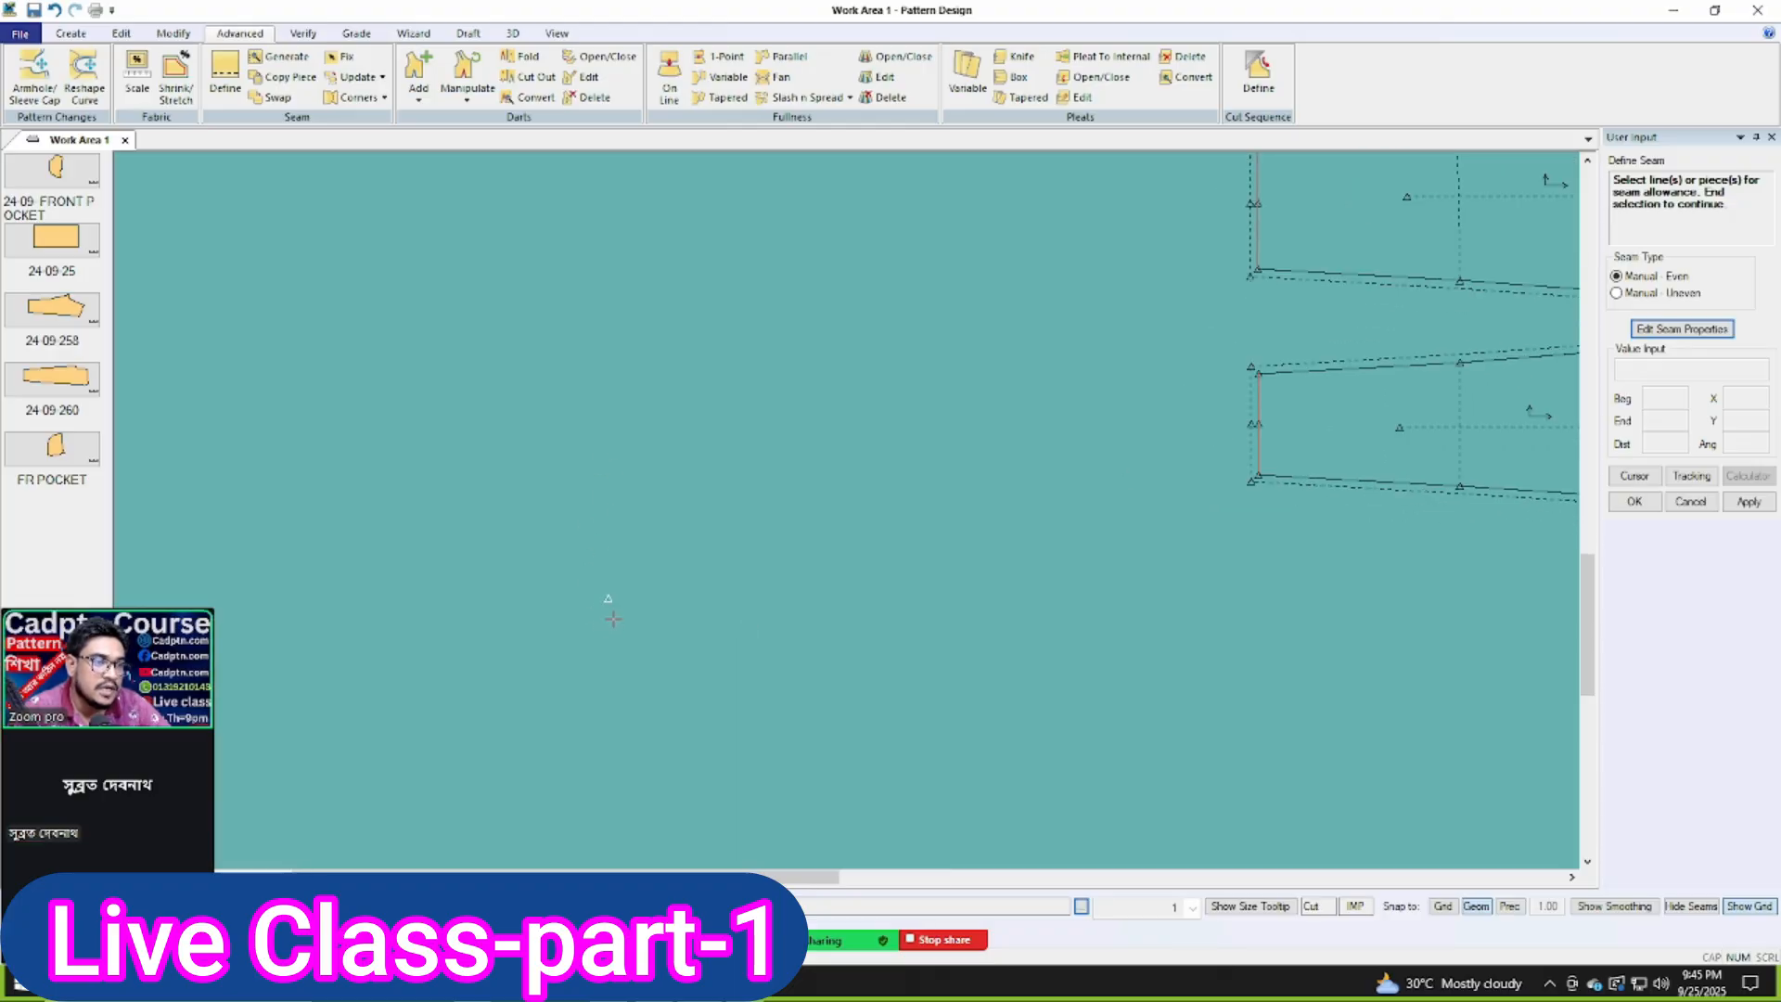
pyautogui.scroll(-1, 612, 619)
pyautogui.scroll(-3, 612, 619)
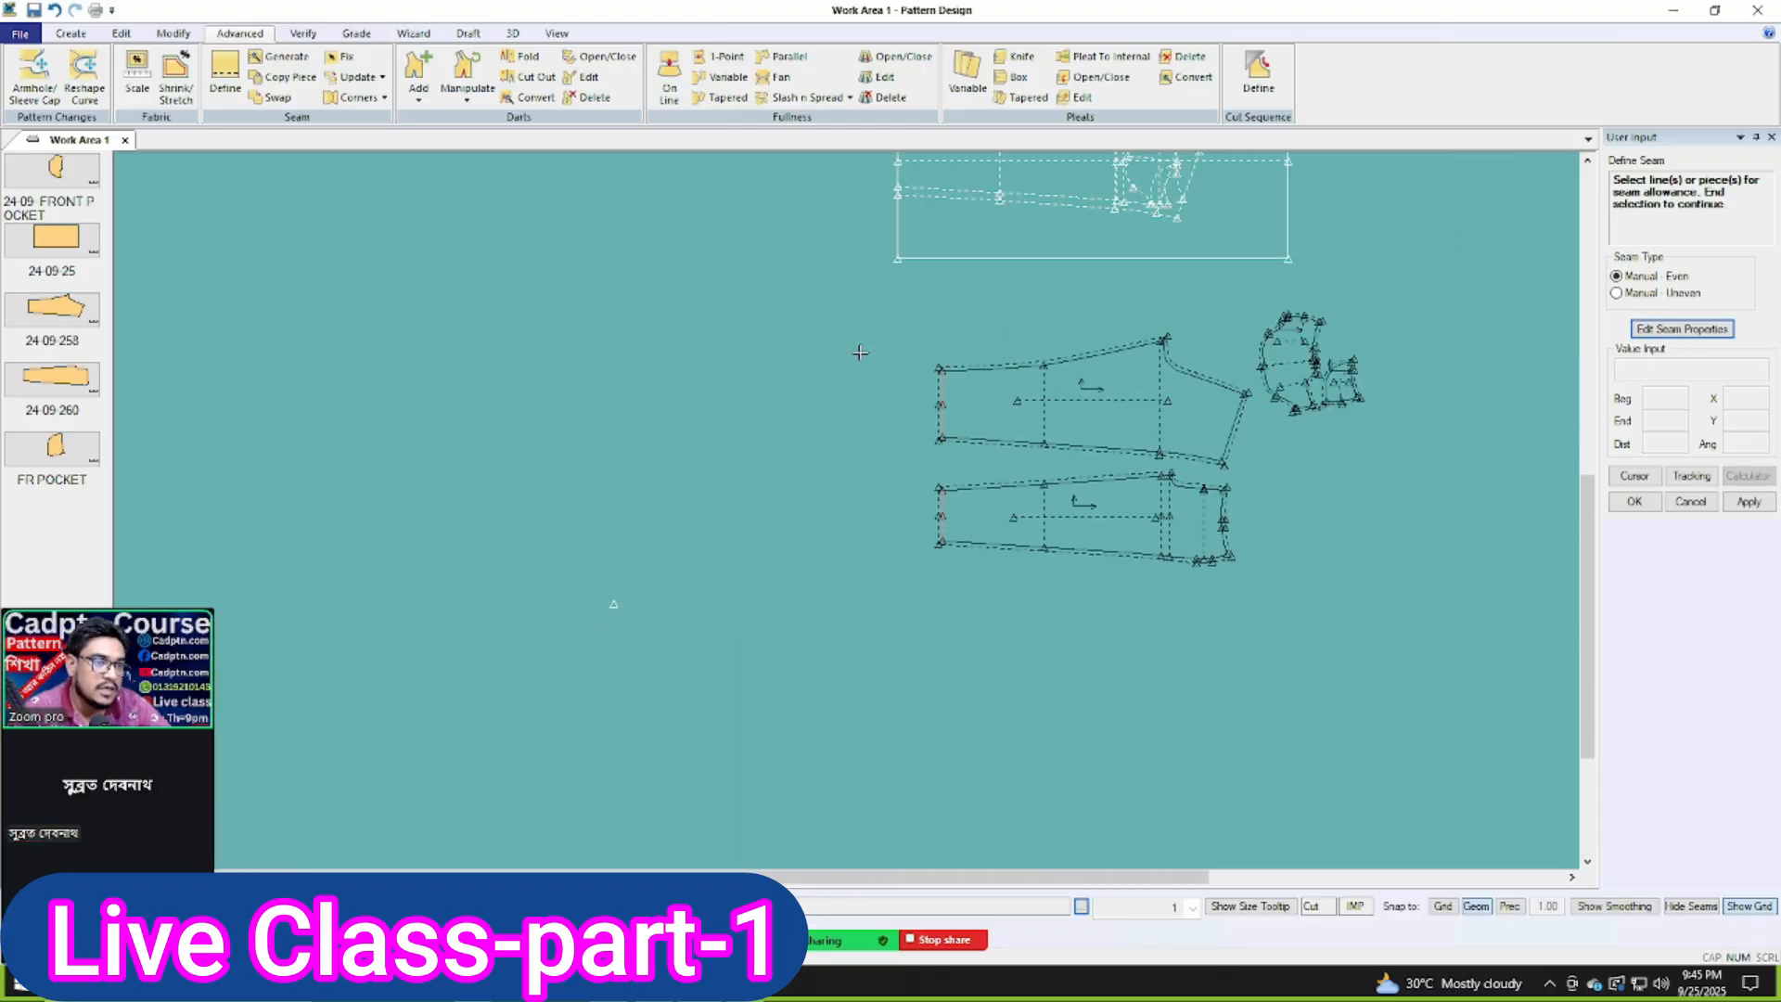
pyautogui.rightClick(859, 353)
pyautogui.click(854, 370)
# Step: Remove the rectangular draft piece containing the trouser construction lines from the work area
pyautogui.moveTo(1078, 215); pyautogui.dragTo(712, 336)
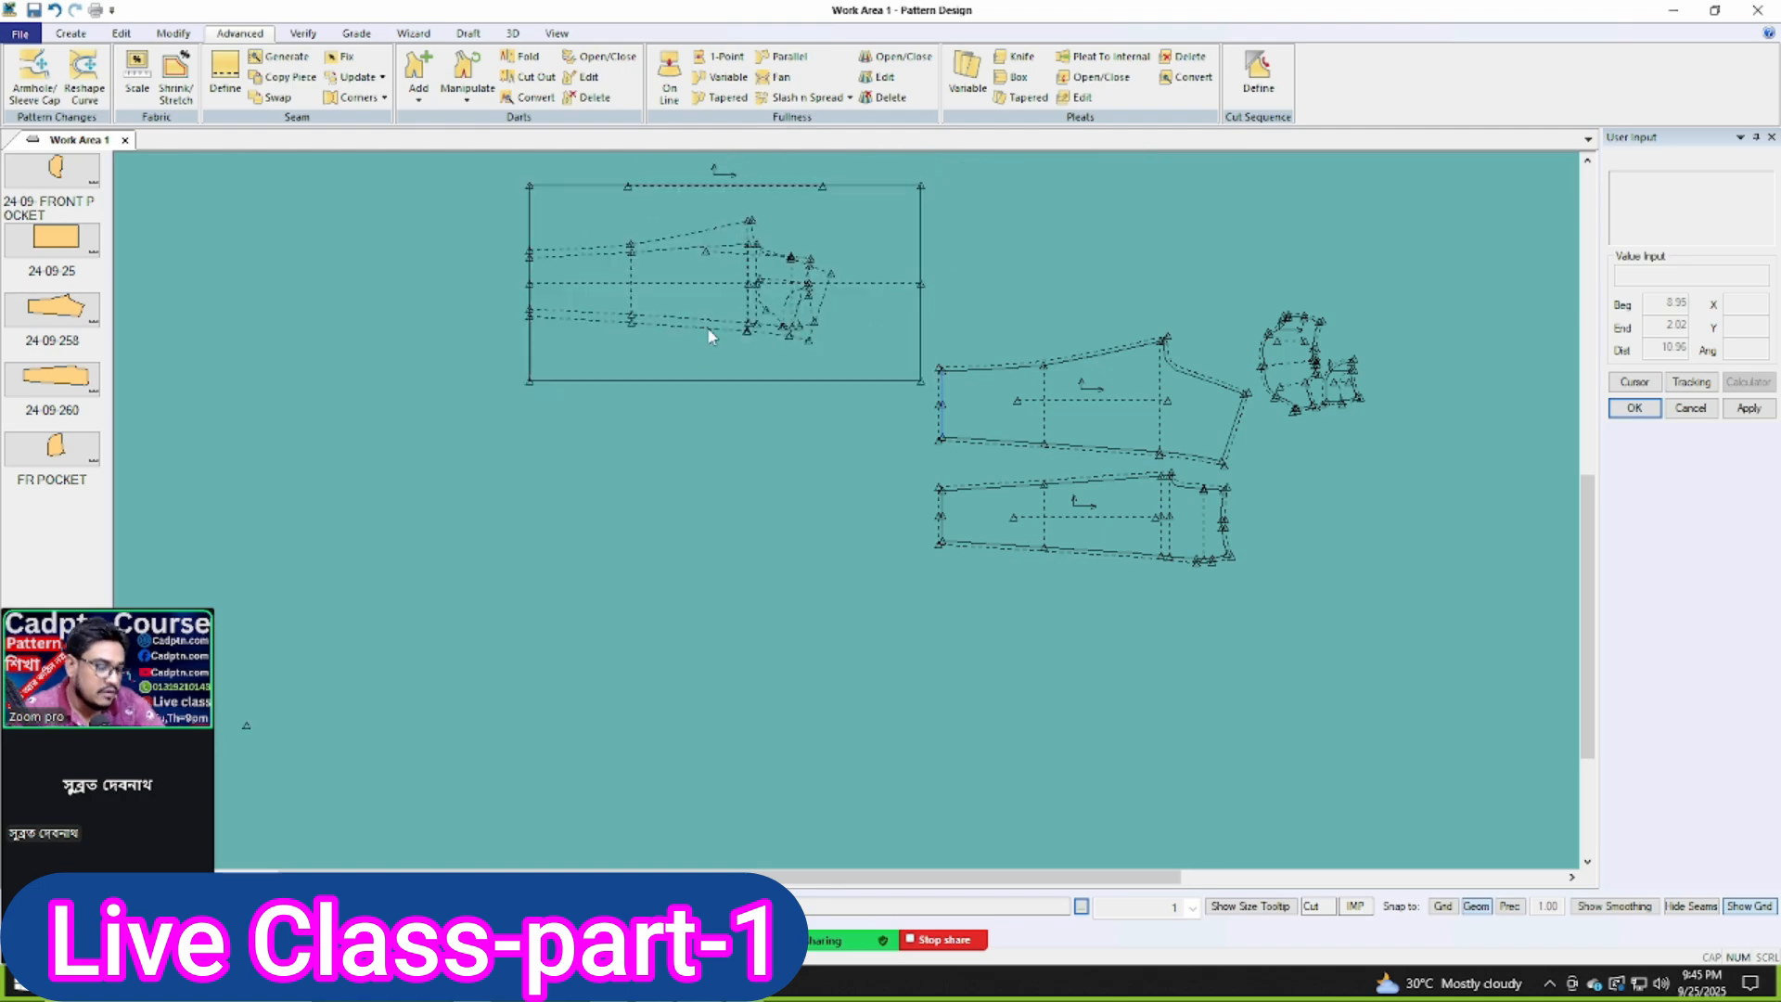
pyautogui.press('Delete')
pyautogui.click(873, 236)
pyautogui.rightClick(875, 234)
pyautogui.click(867, 243)
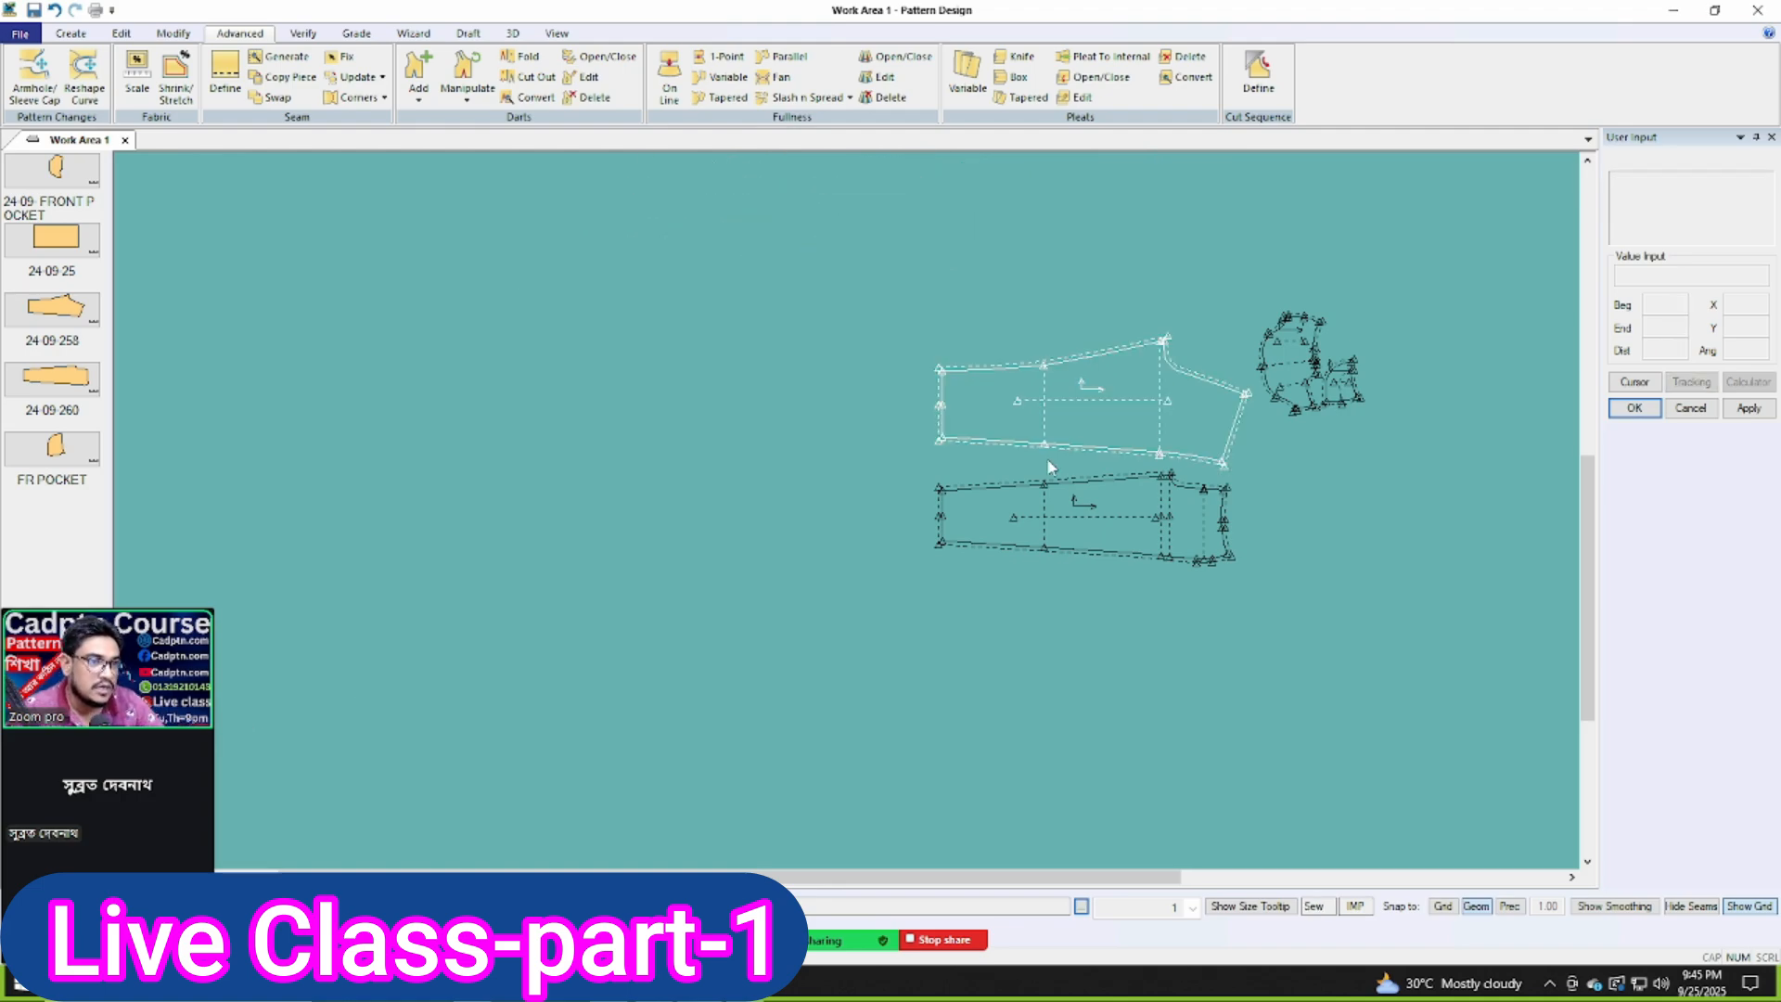
# Step: Define a wider even seam allowance along the hem lines of both leg panels and reapply it to the same lines
pyautogui.scroll(3, 1046, 458)
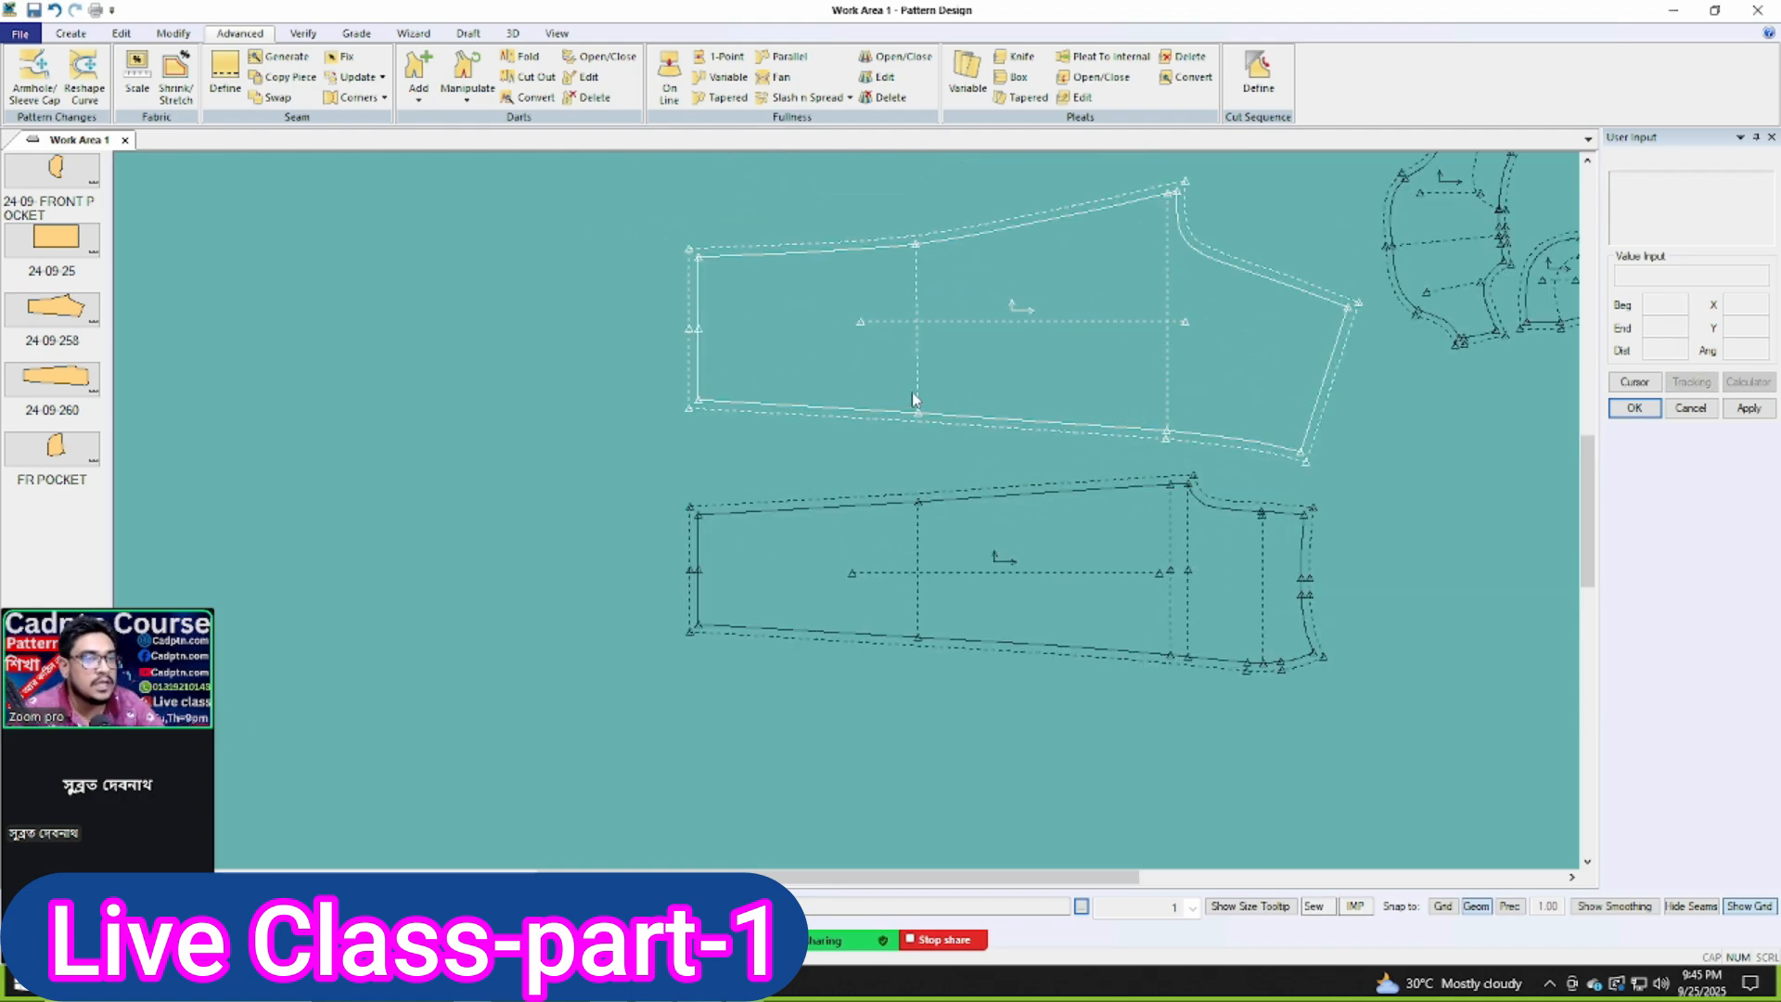
pyautogui.click(224, 76)
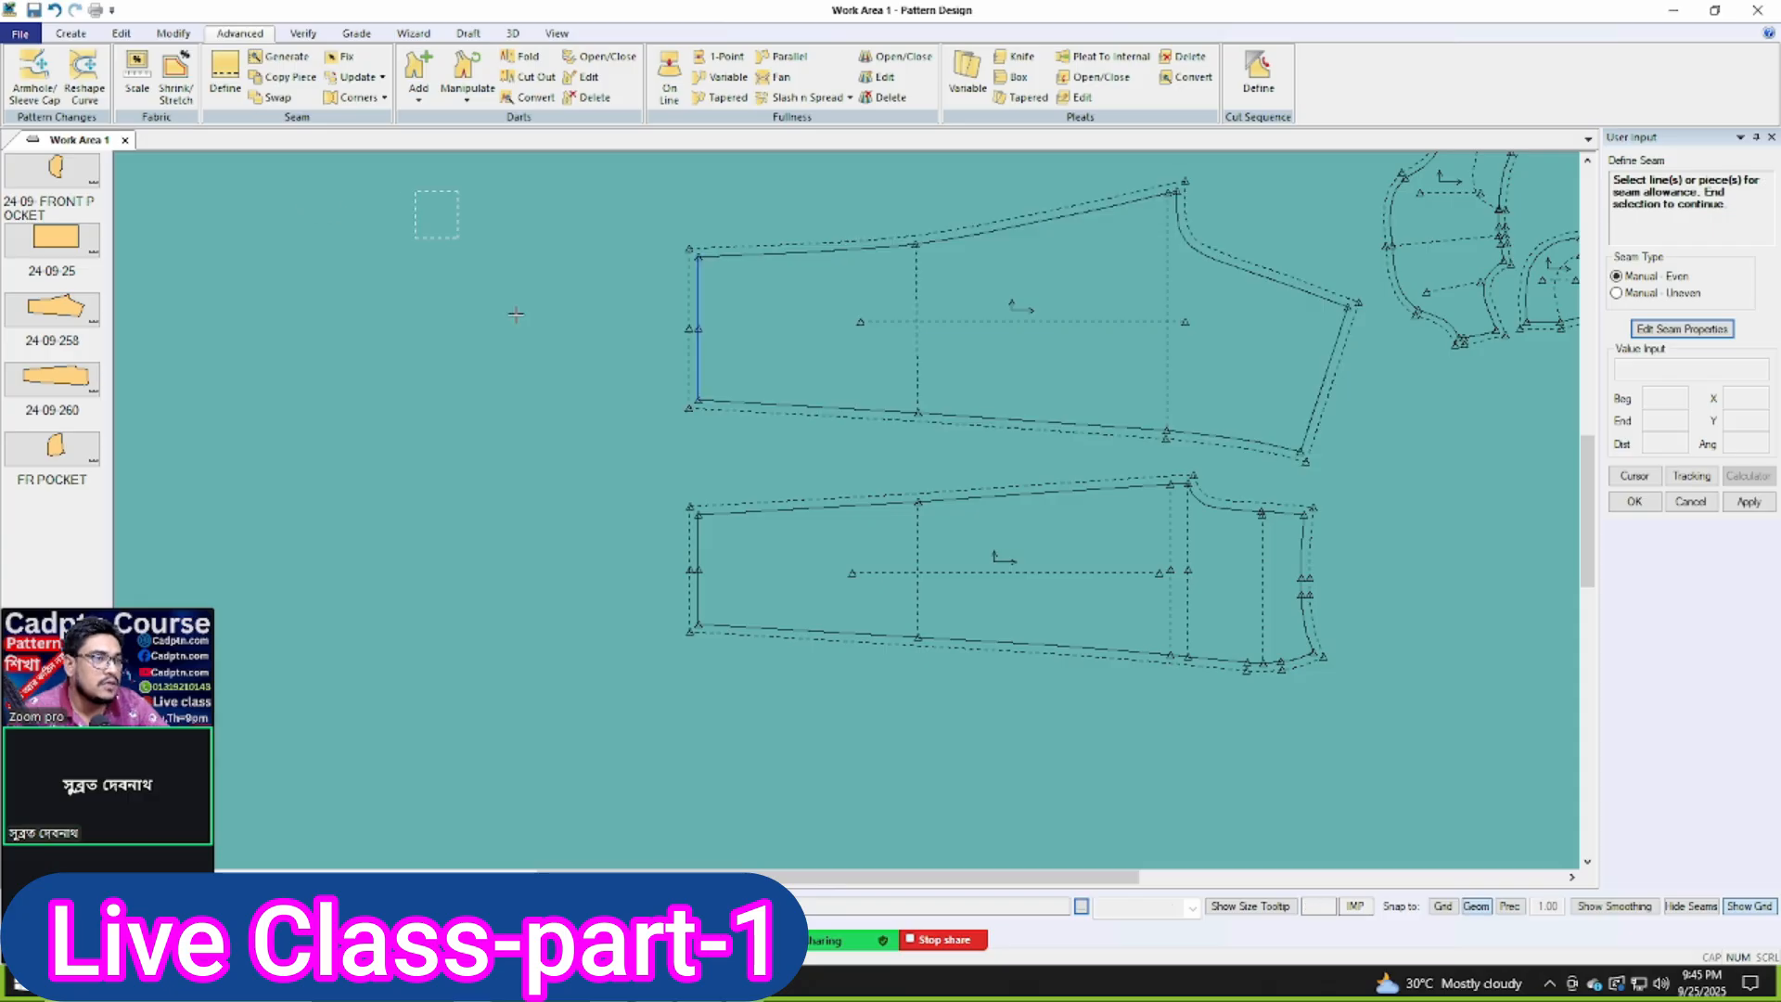
pyautogui.moveTo(761, 678); pyautogui.dragTo(761, 678)
pyautogui.rightClick(939, 398)
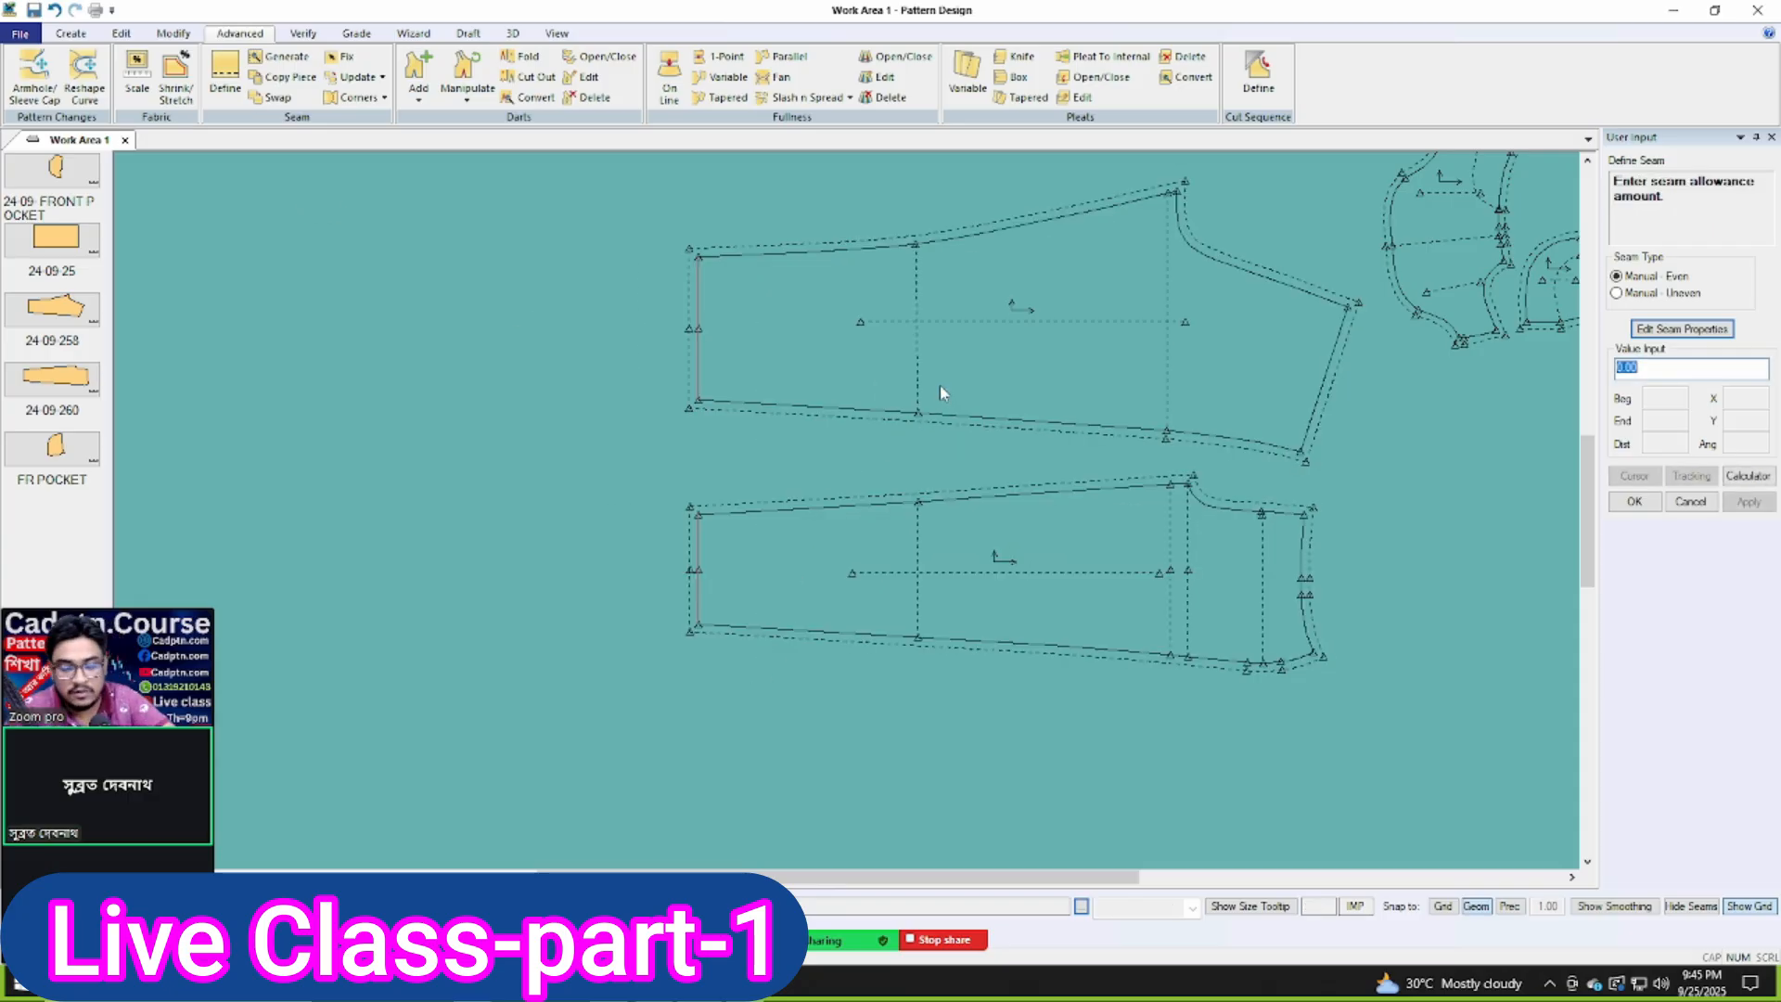
pyautogui.press('Return')
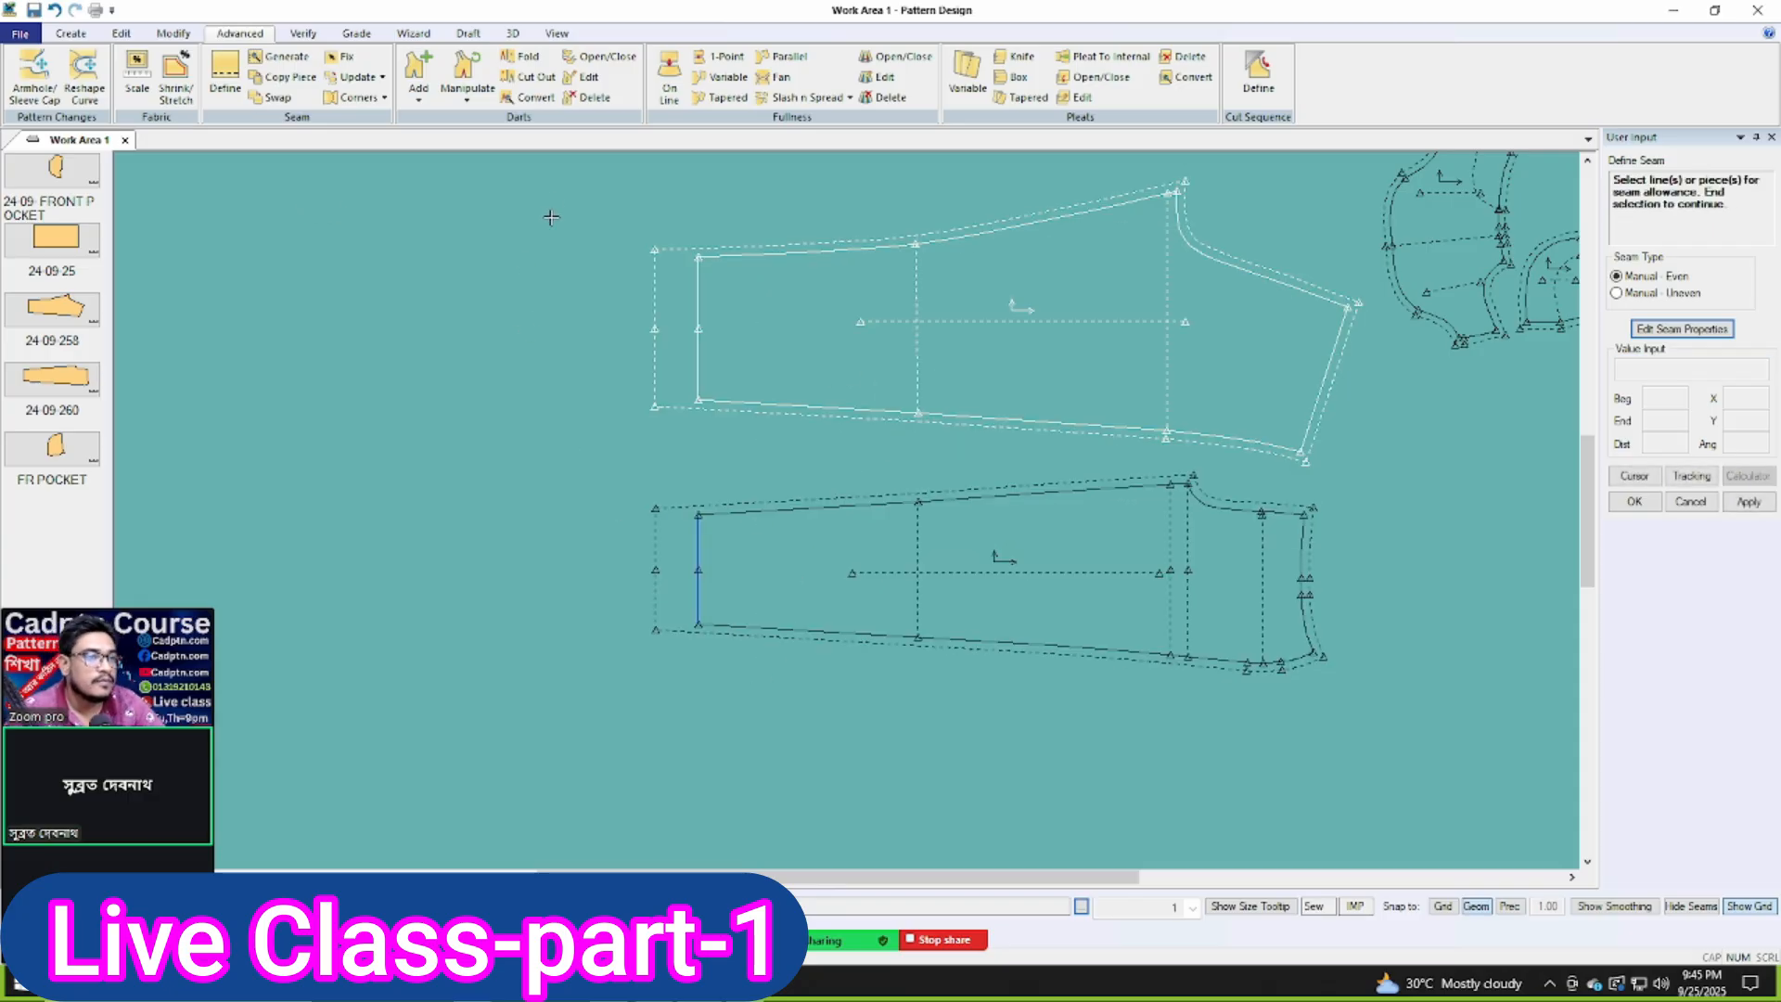
pyautogui.moveTo(553, 204); pyautogui.dragTo(710, 598)
pyautogui.rightClick(766, 430)
pyautogui.click(870, 444)
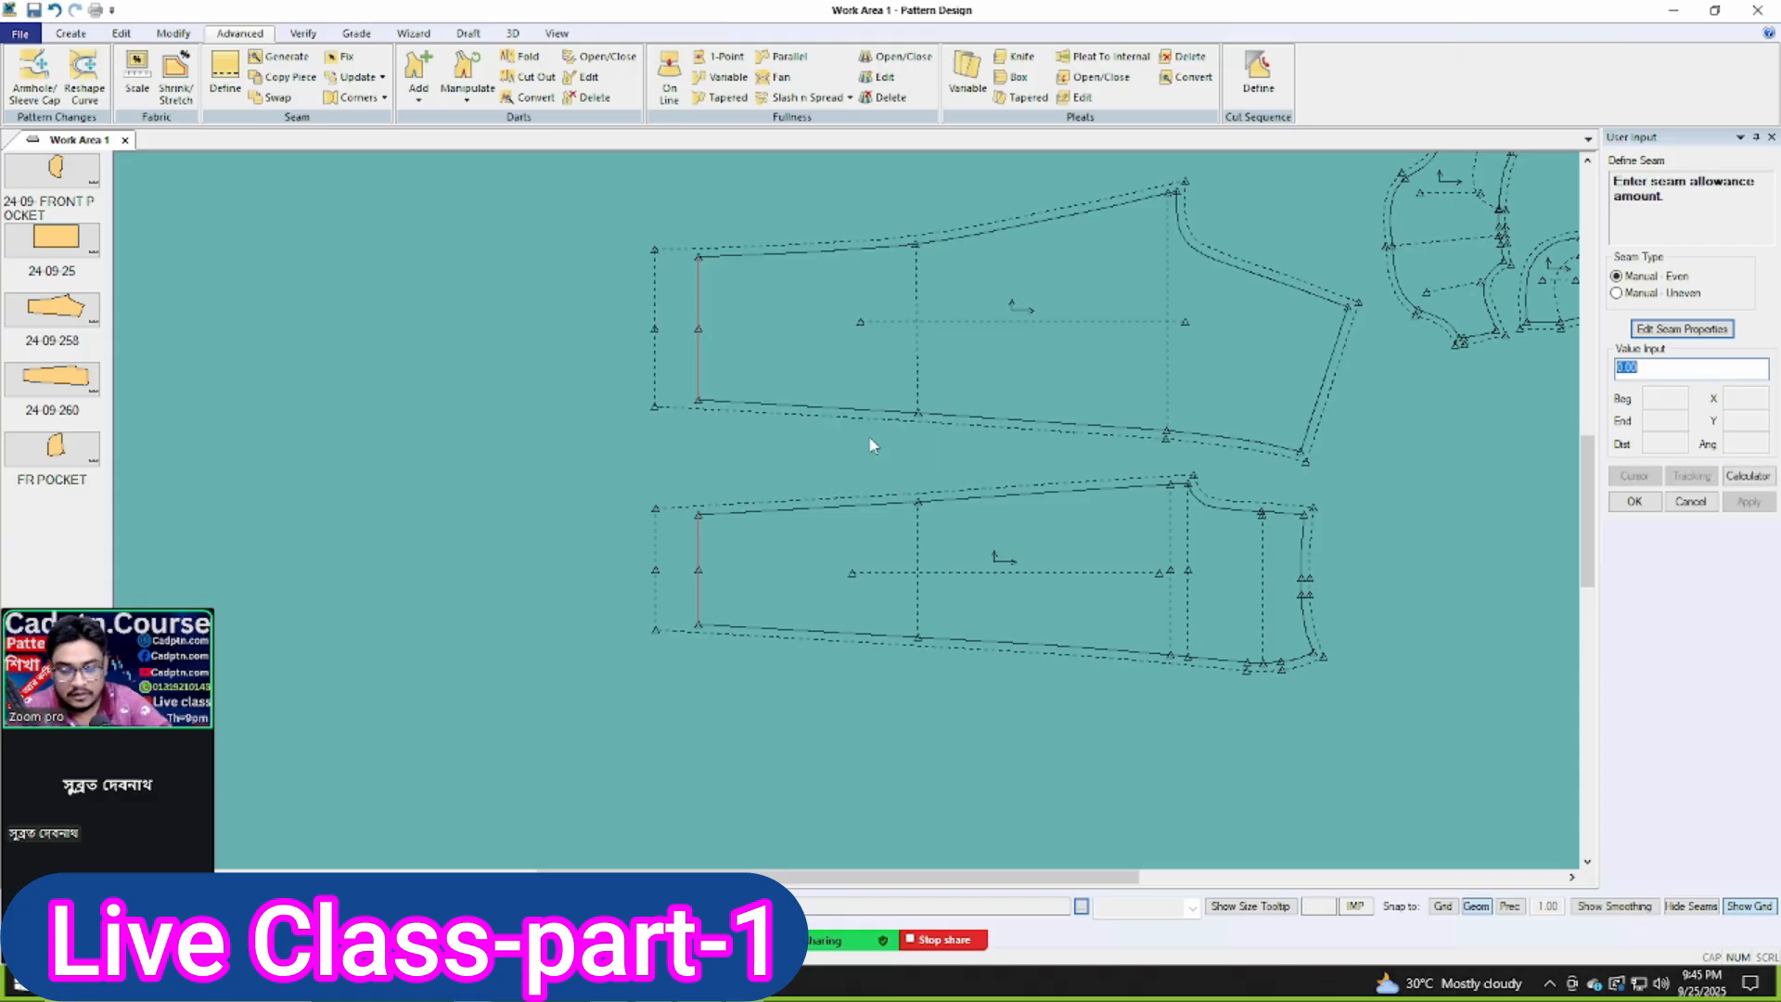
pyautogui.press('Return')
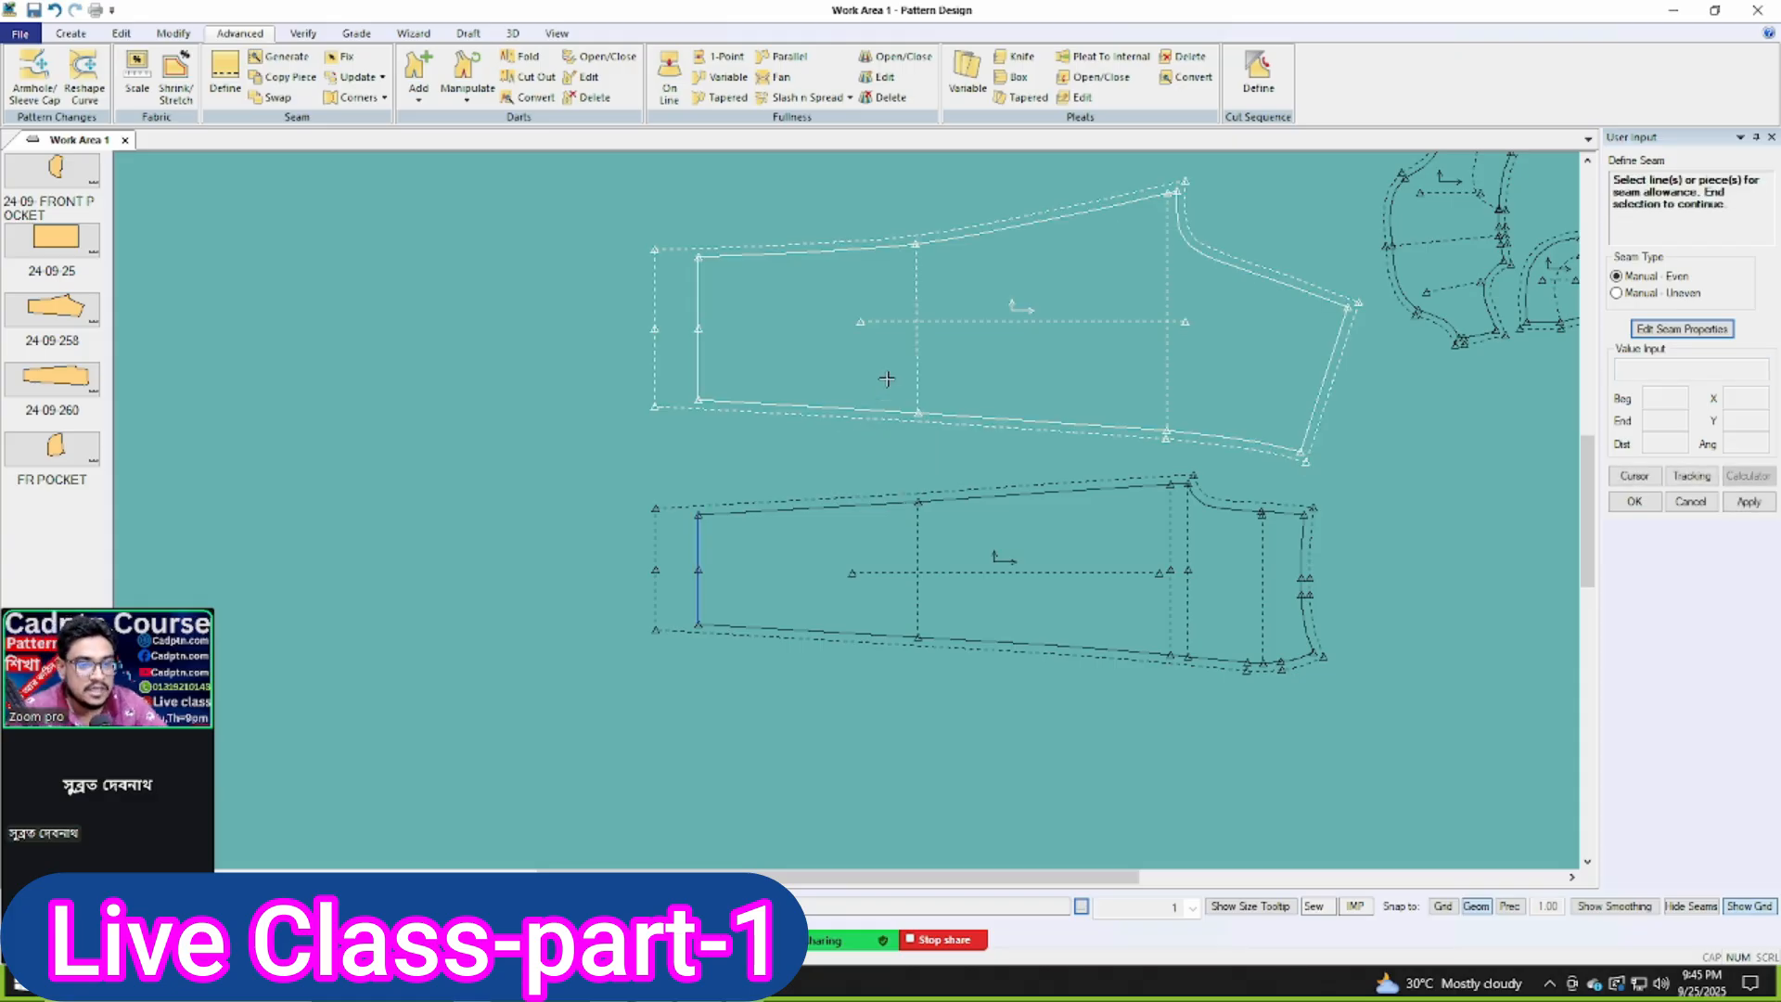
pyautogui.click(953, 366)
# Step: Combine the two hem line segments into a single line on each of the two leg panels
pyautogui.scroll(2, 977, 539)
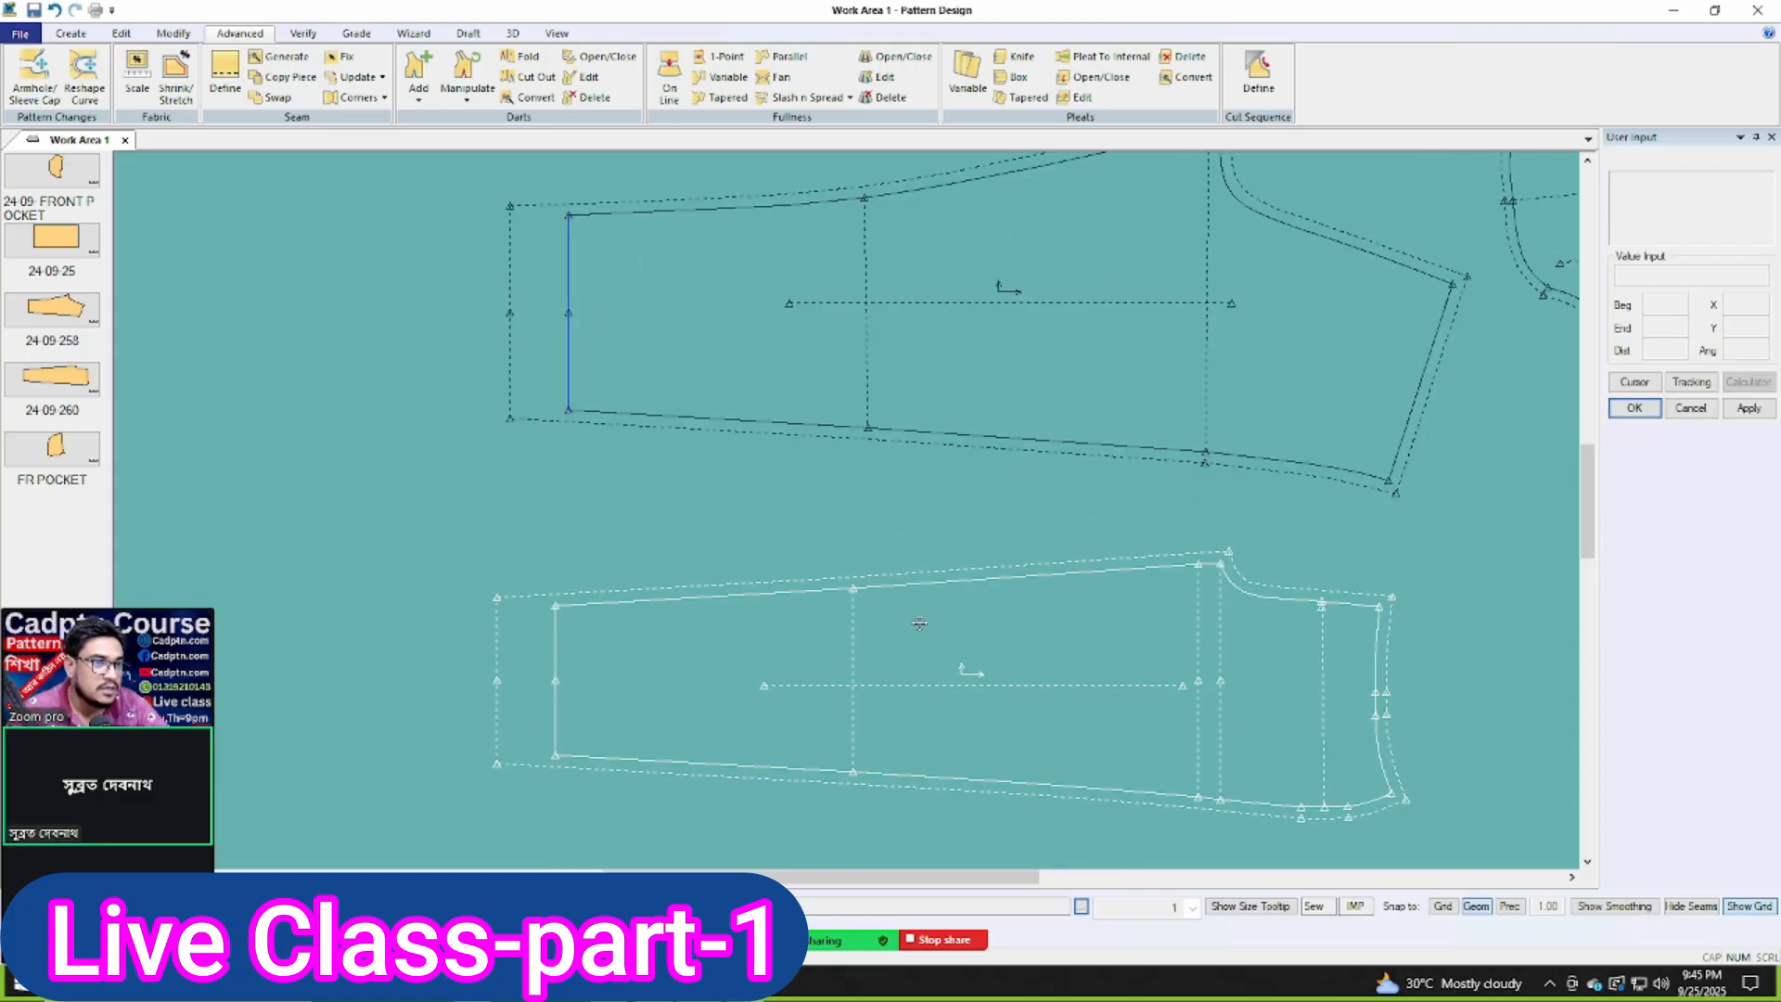
pyautogui.press('c')
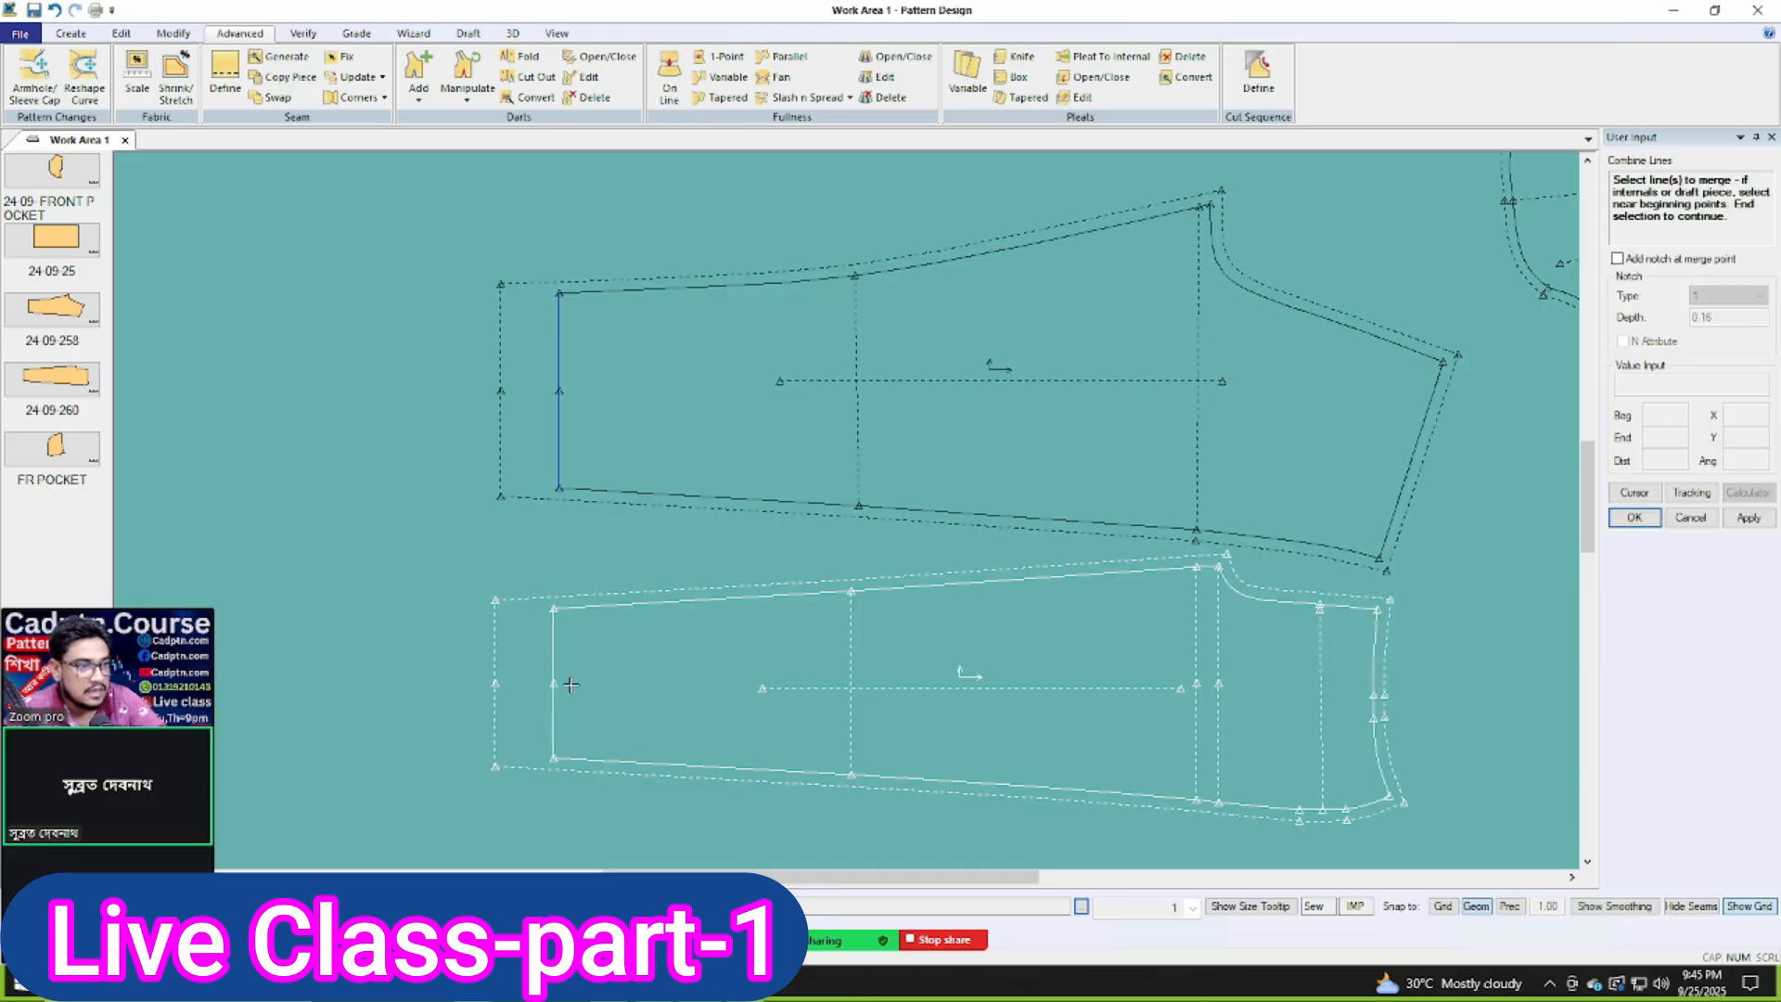
pyautogui.click(556, 703)
pyautogui.click(554, 654)
pyautogui.click(557, 426)
pyautogui.click(558, 362)
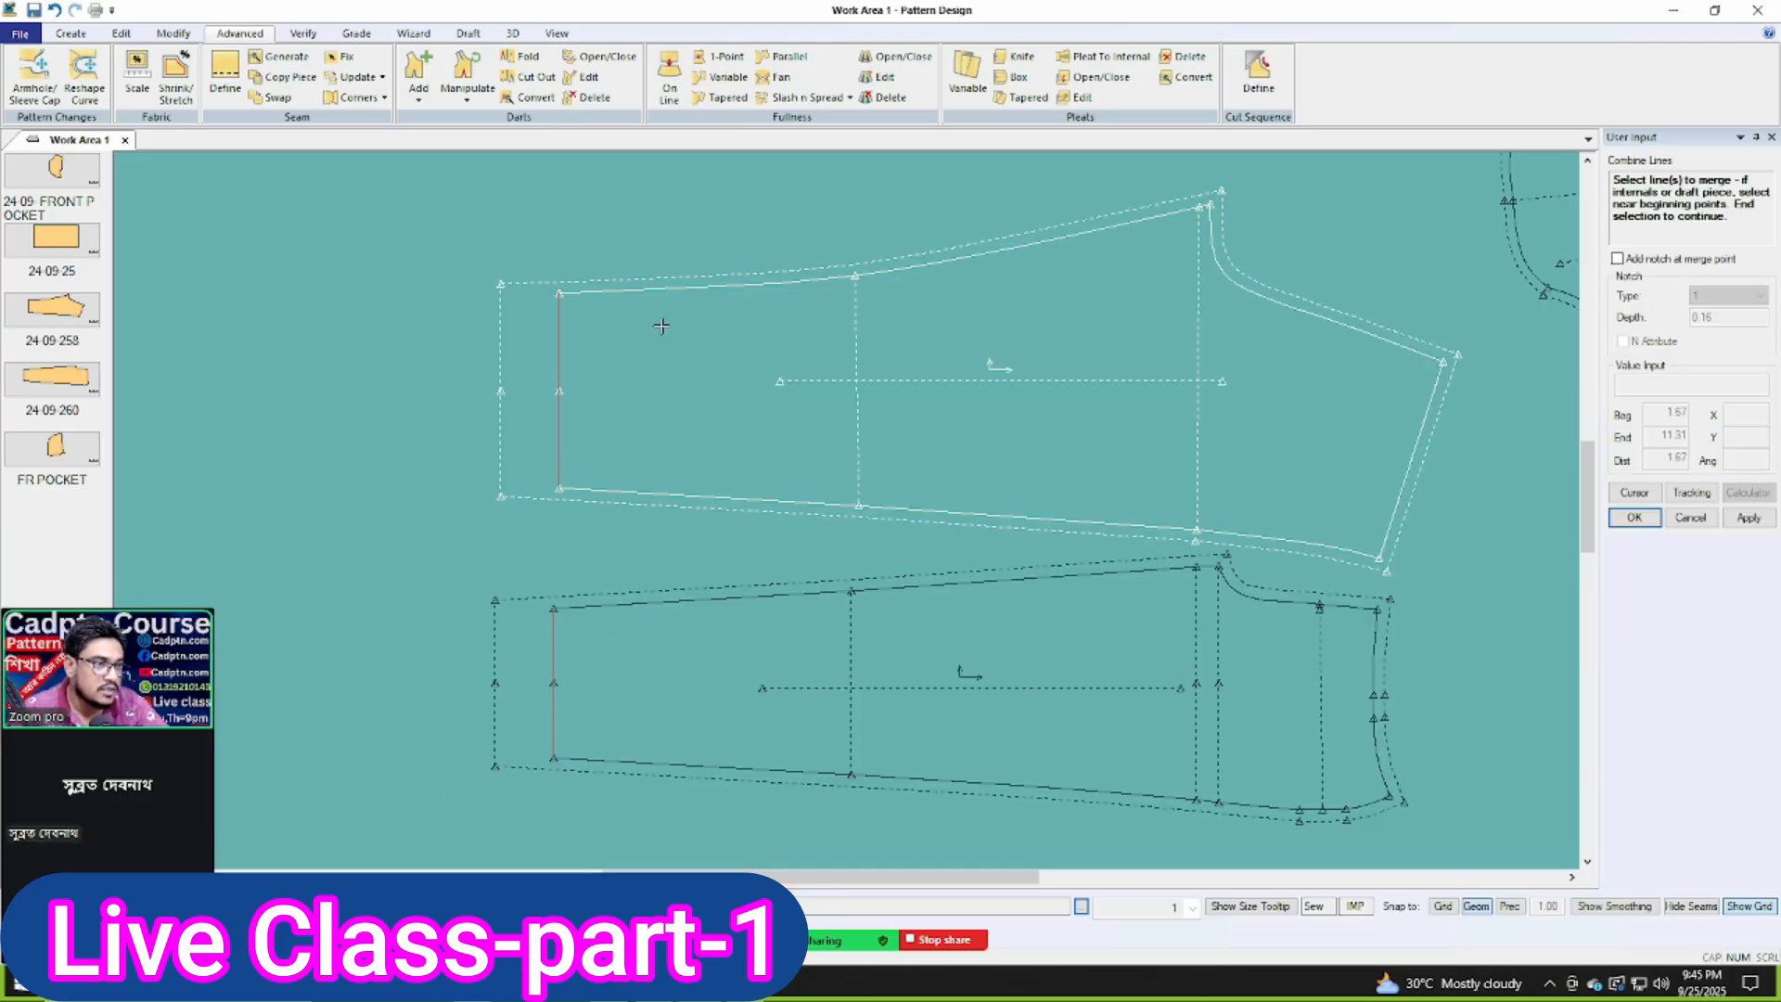
pyautogui.rightClick(660, 327)
pyautogui.click(664, 324)
pyautogui.rightClick(655, 406)
pyautogui.click(680, 406)
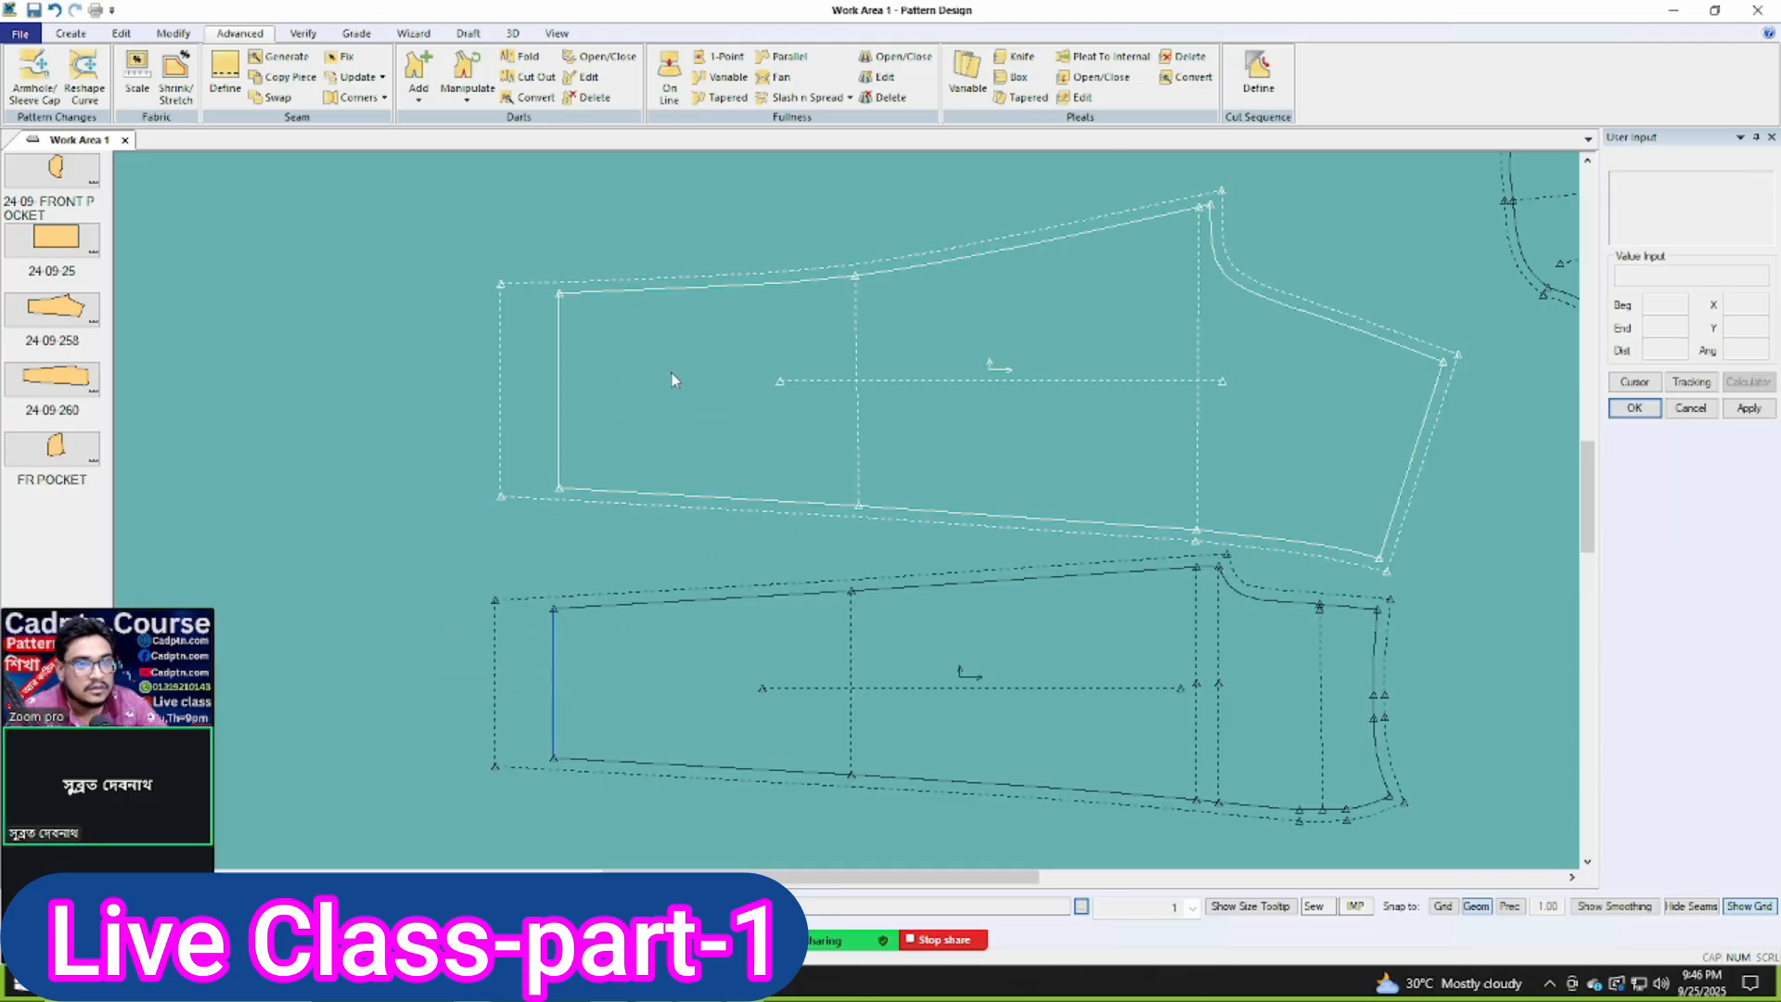
# Step: Measure the combined graded length of the internal thigh lines at crotch level on both leg panels
pyautogui.scroll(-1, 677, 381)
pyautogui.moveTo(849, 402); pyautogui.dragTo(849, 379)
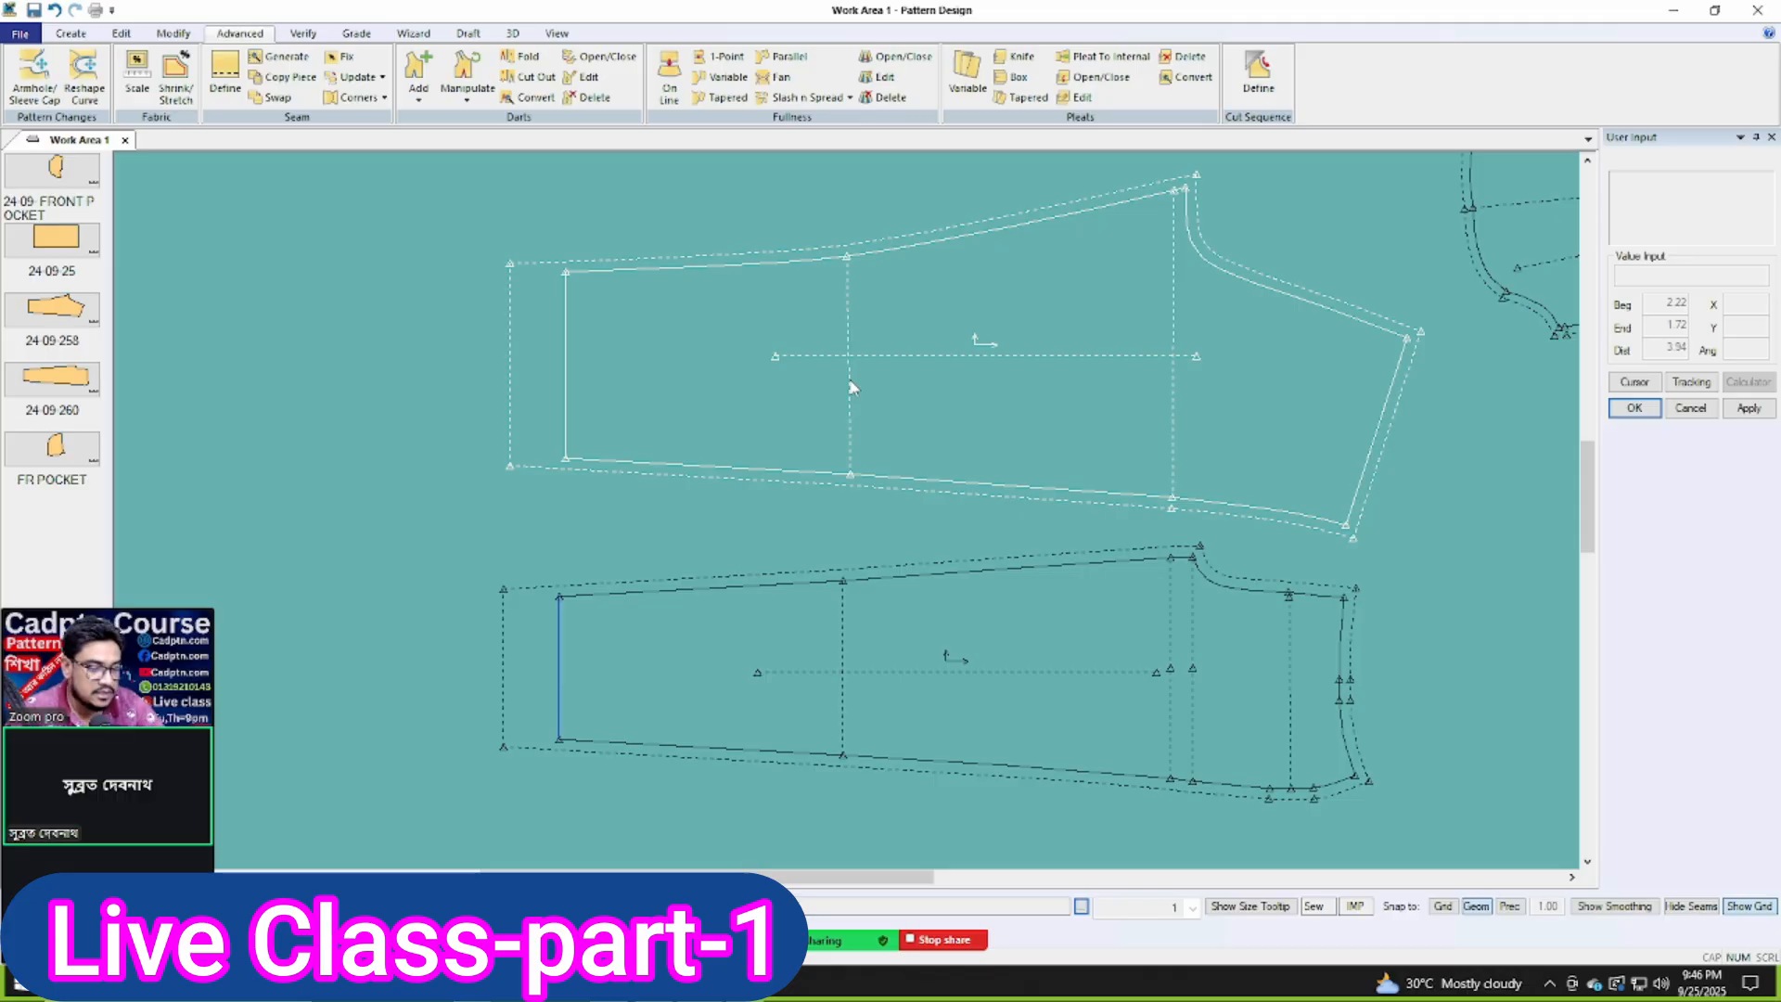
pyautogui.hotkey('alt', 'm')
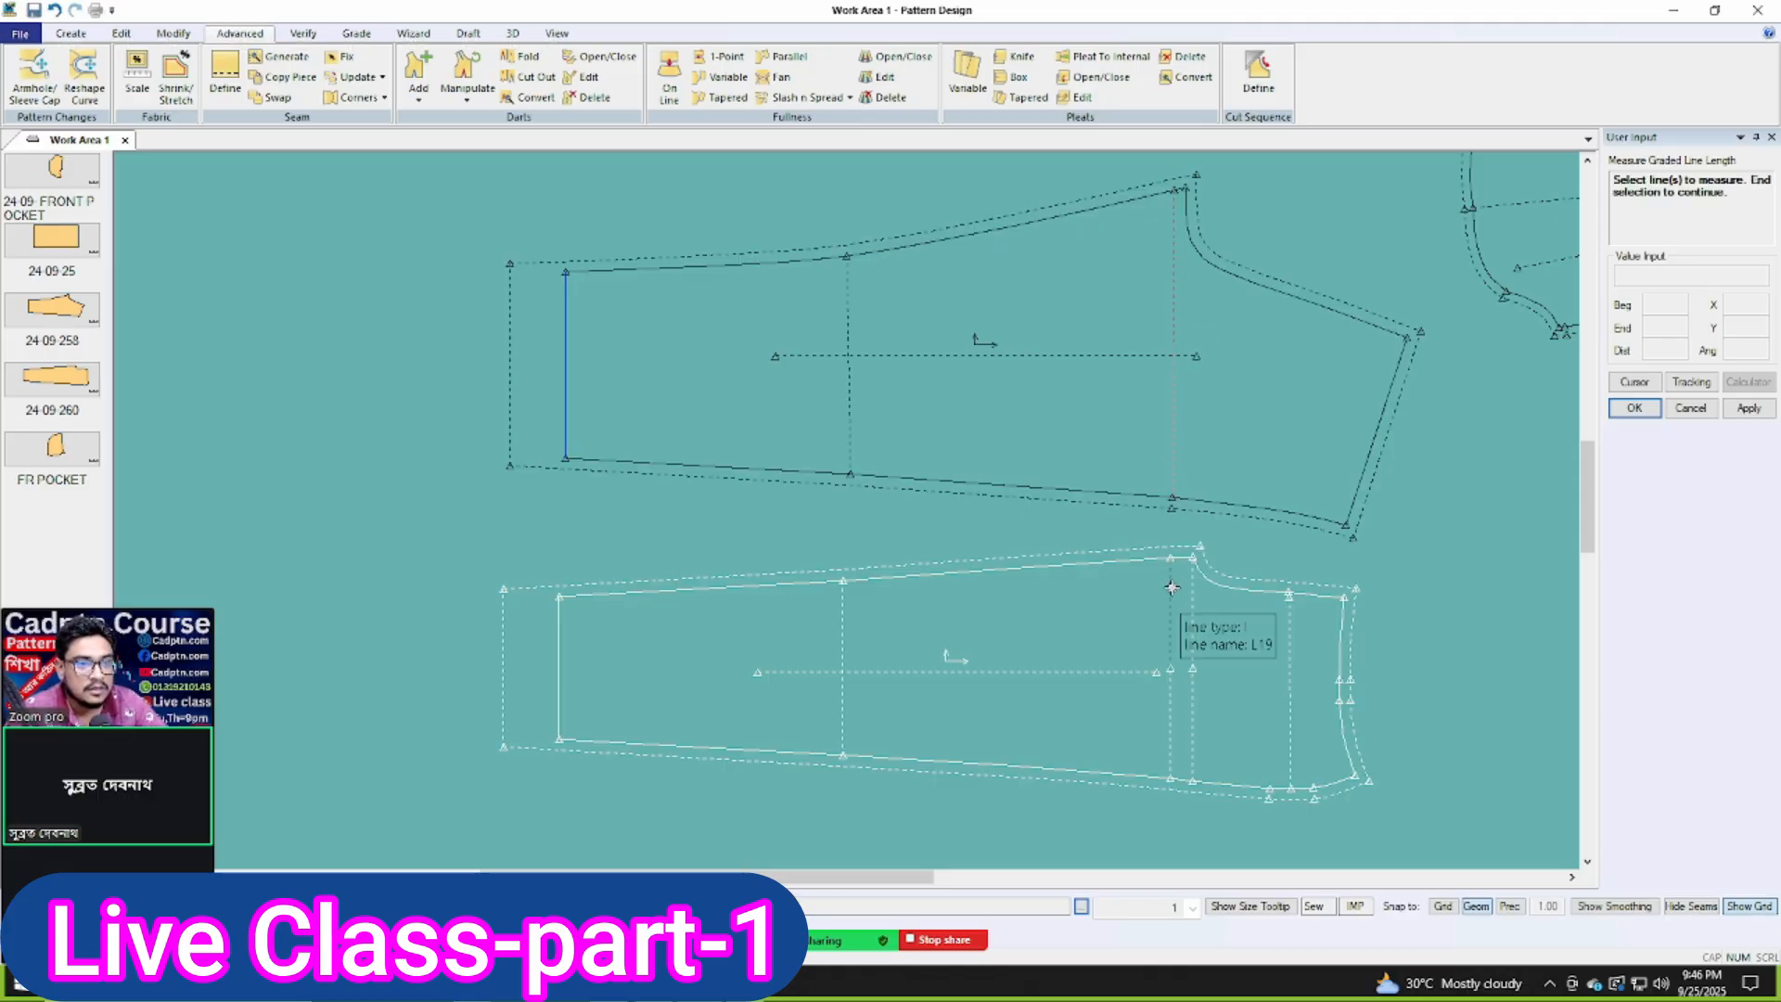
pyautogui.rightClick(1186, 421)
pyautogui.click(1170, 708)
pyautogui.rightClick(1246, 419)
pyautogui.click(1287, 431)
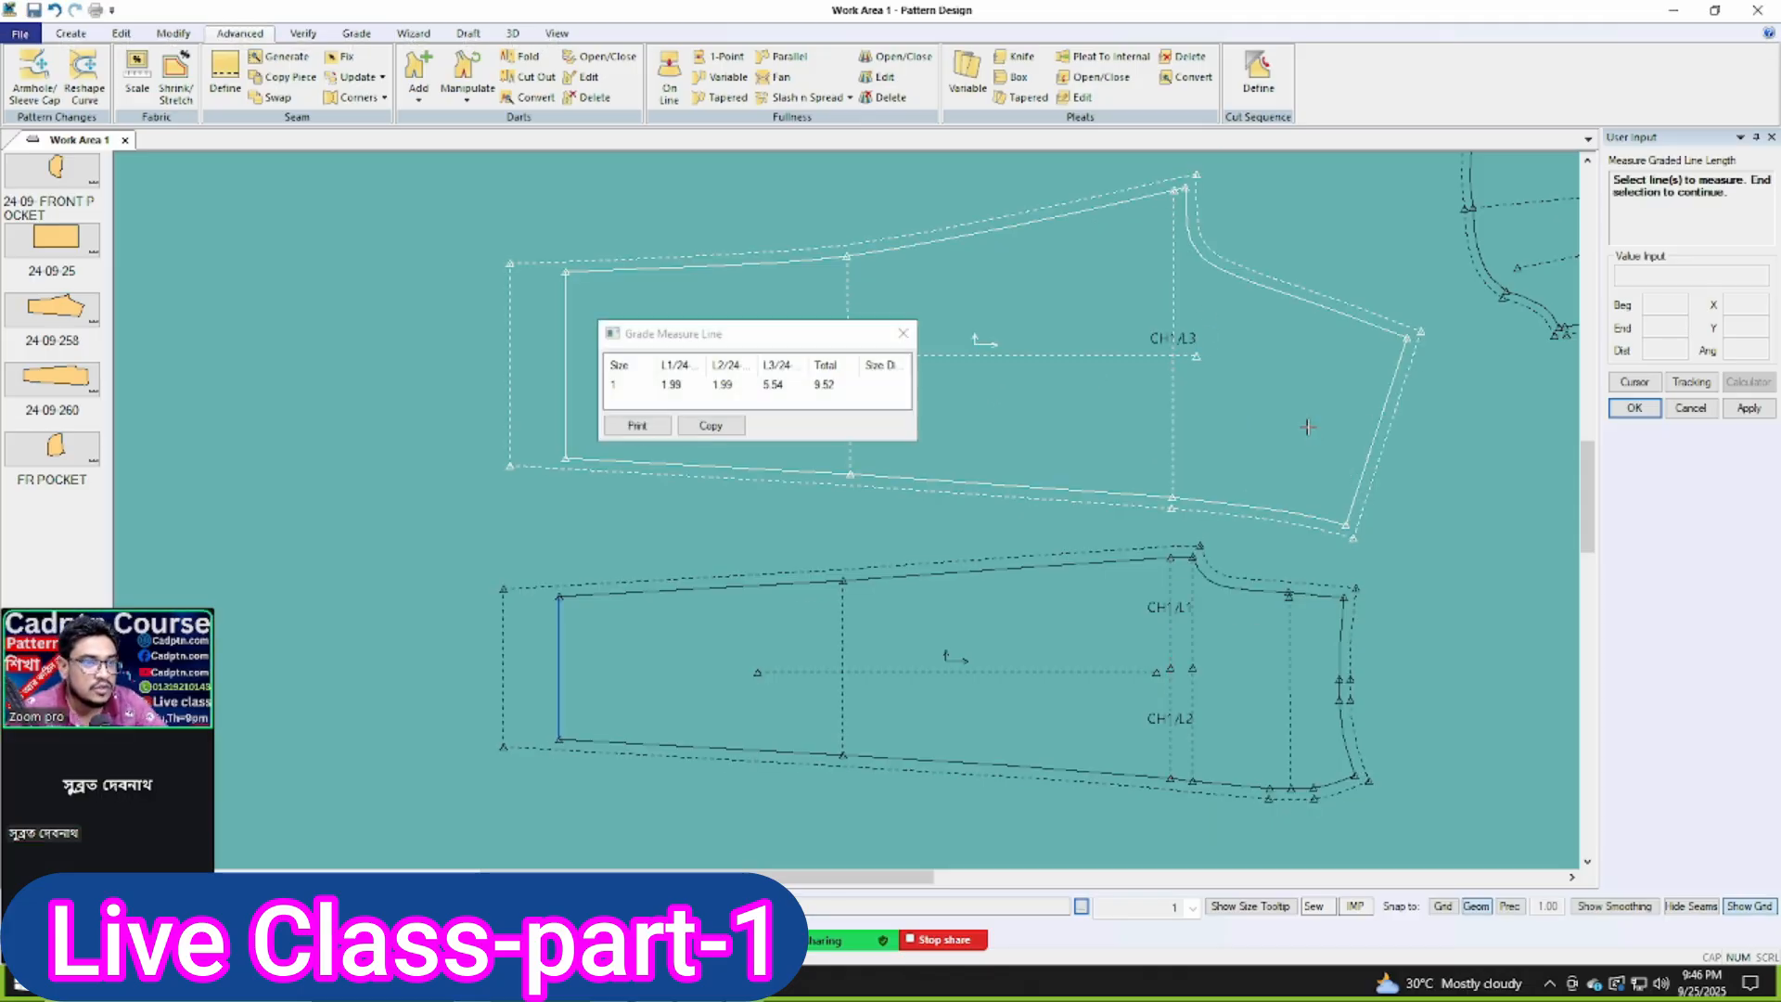
pyautogui.click(614, 384)
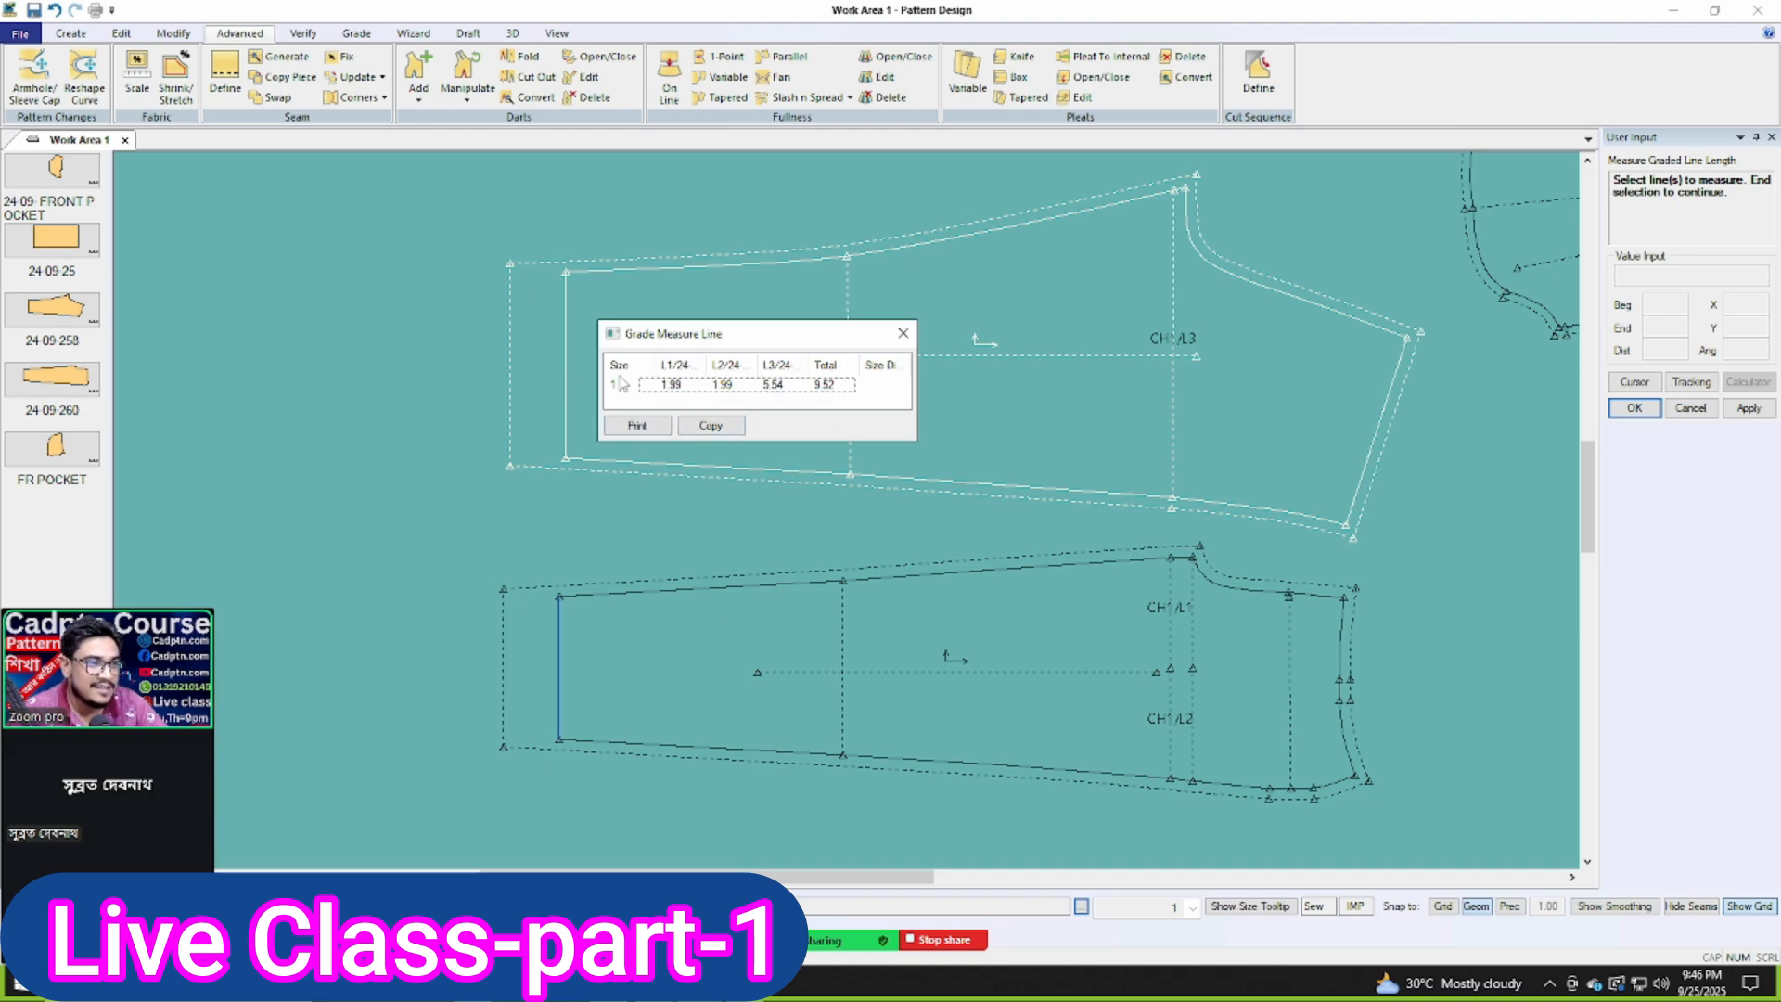
pyautogui.click(901, 334)
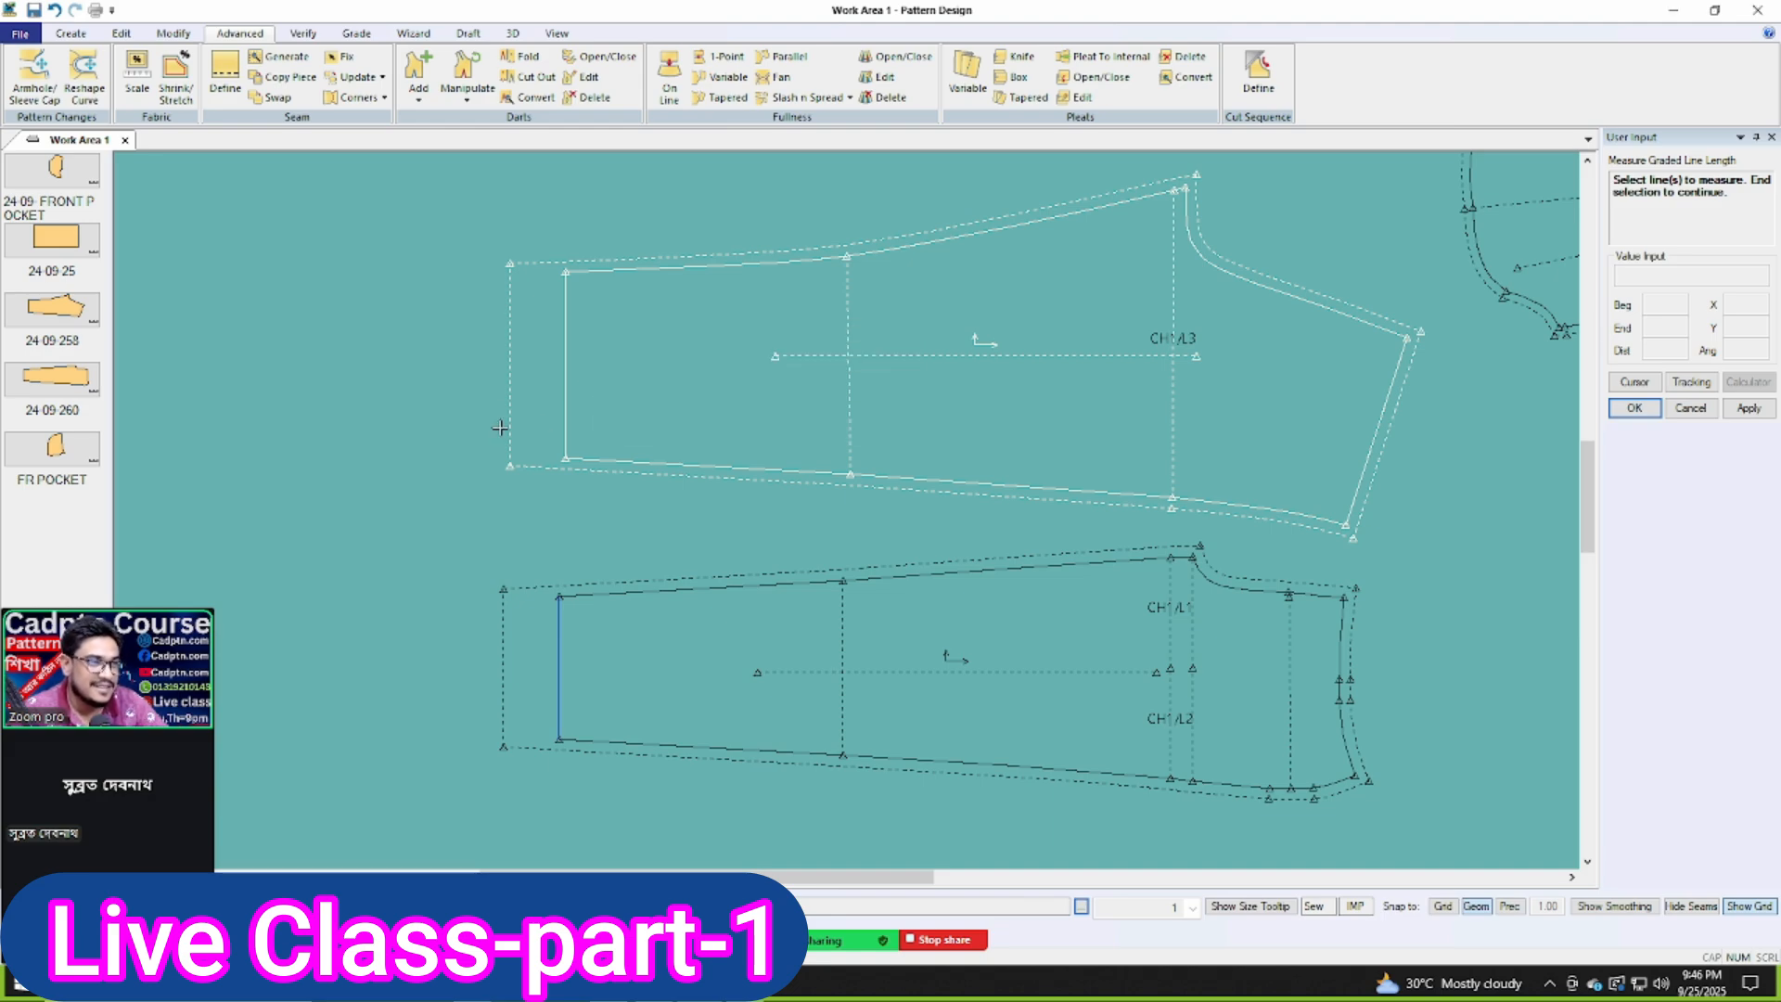
pyautogui.click(557, 639)
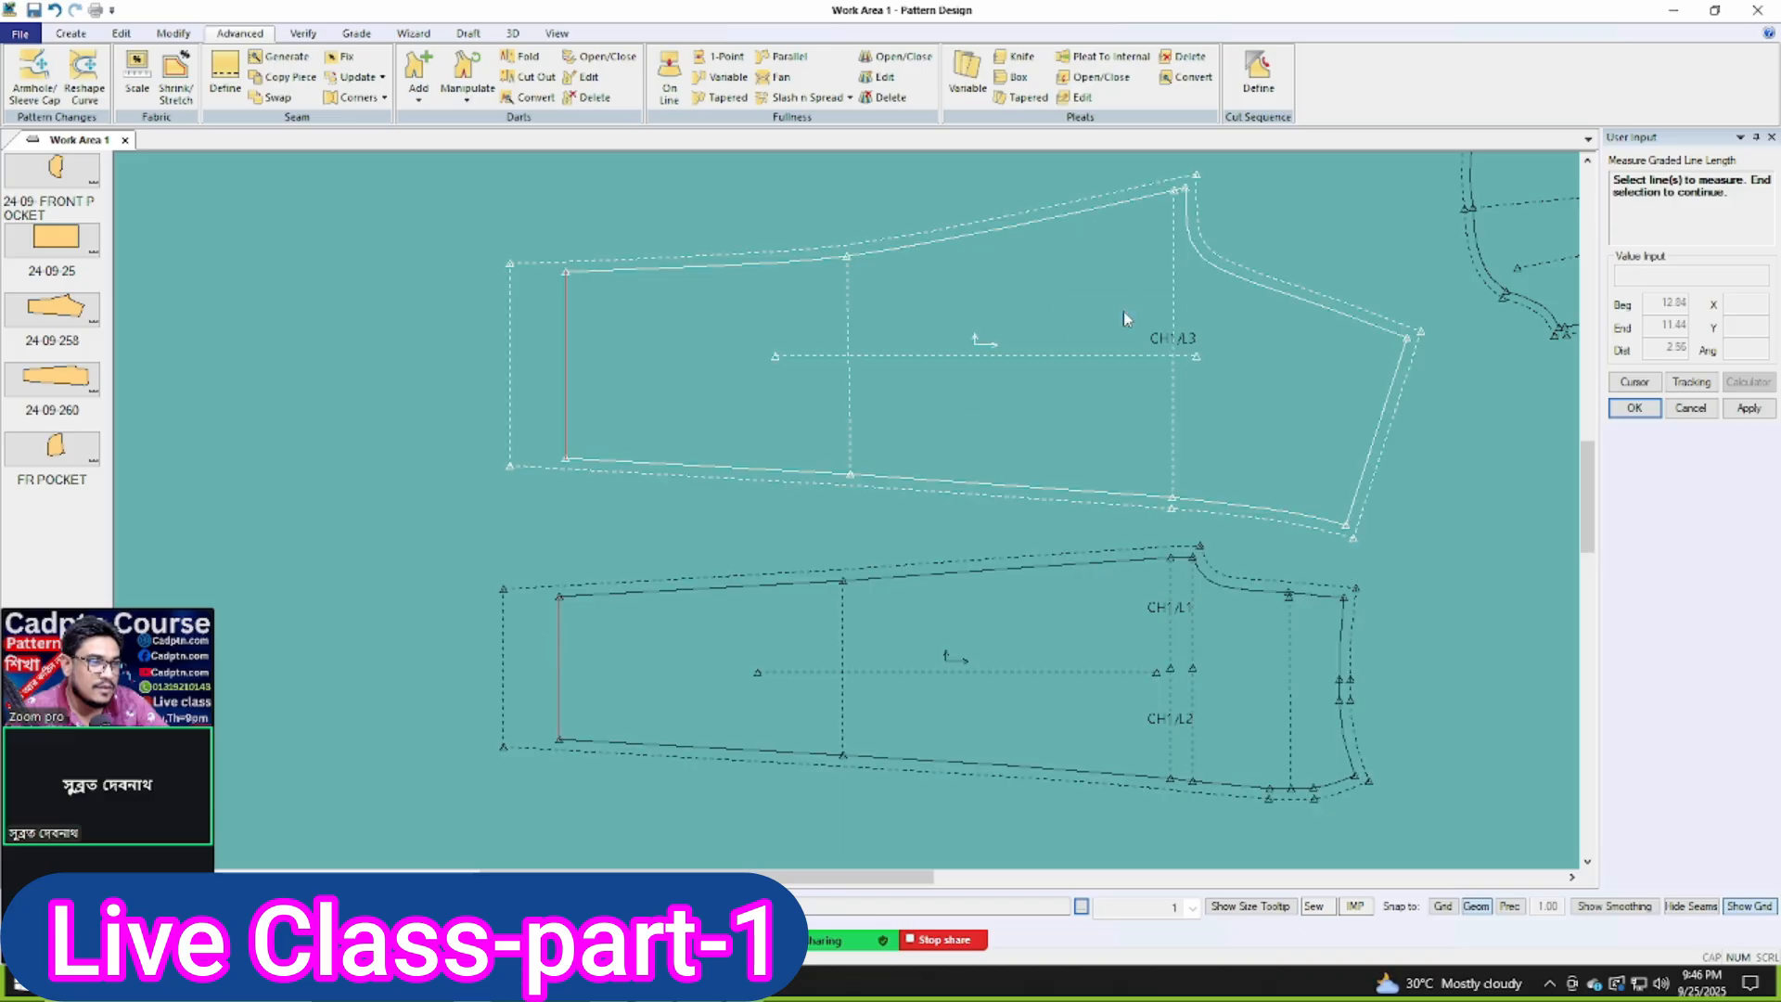
pyautogui.rightClick(1129, 318)
pyautogui.click(1139, 334)
# Step: Switch the user environment notation to Metric and save the setting
pyautogui.click(121, 33)
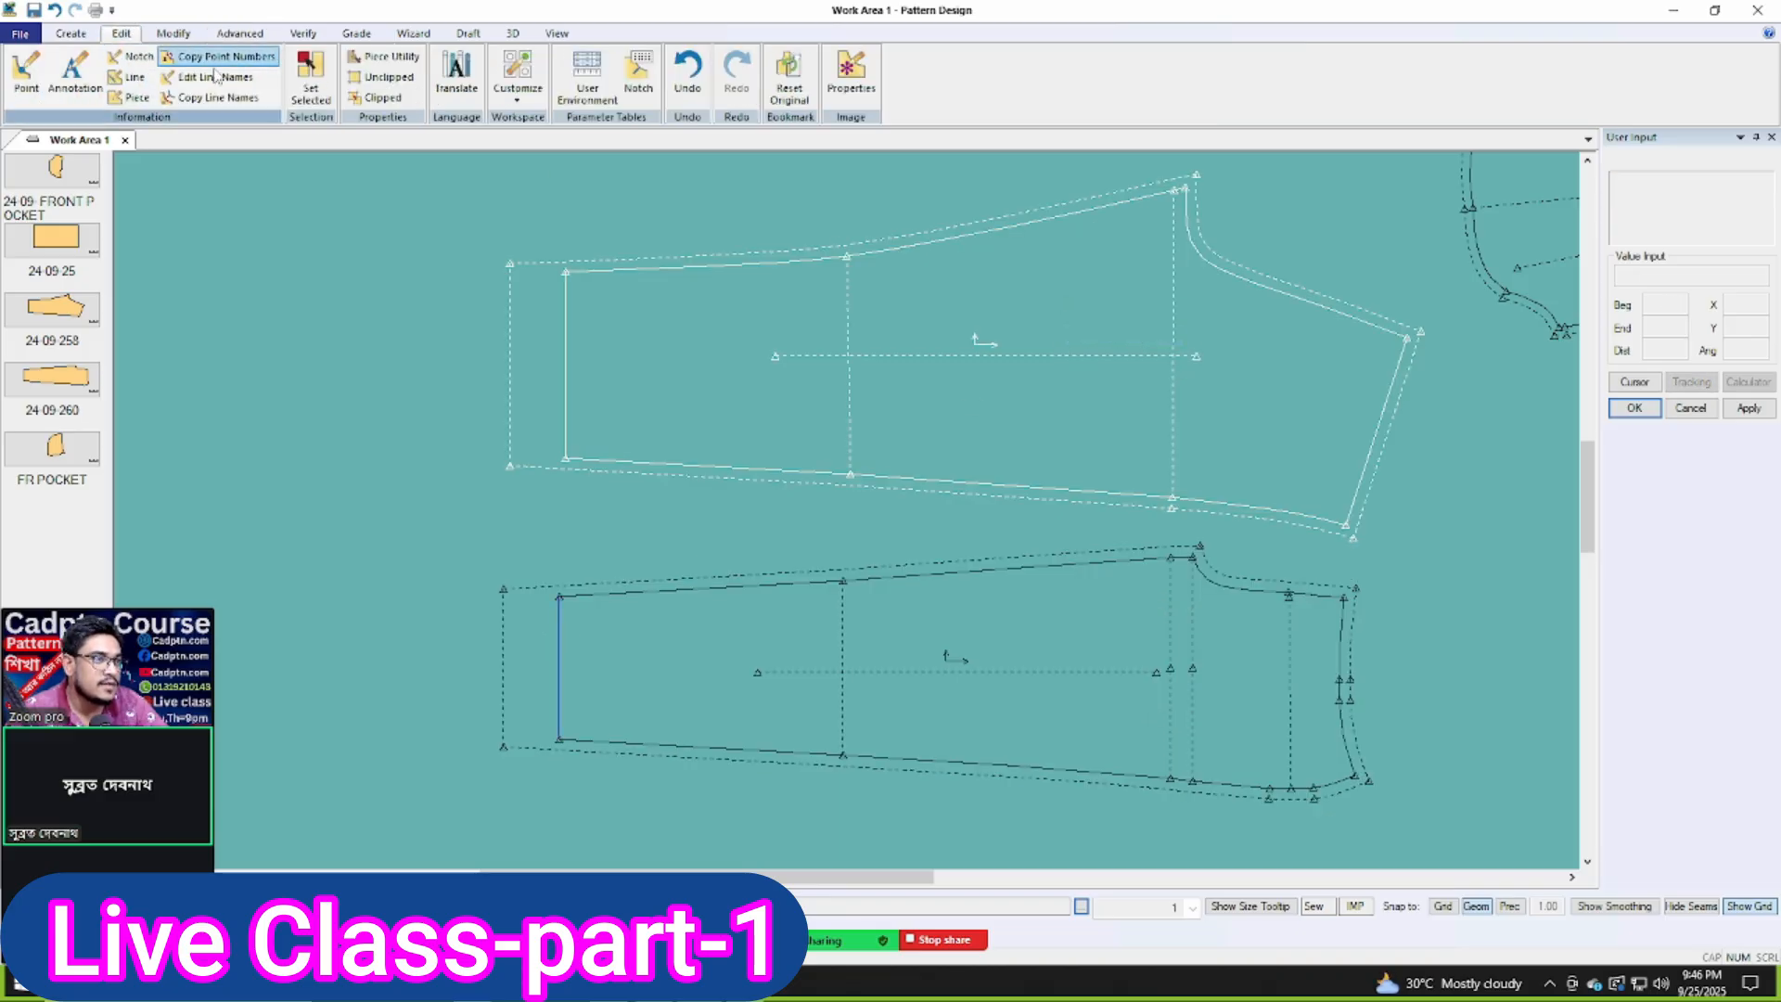
pyautogui.click(592, 74)
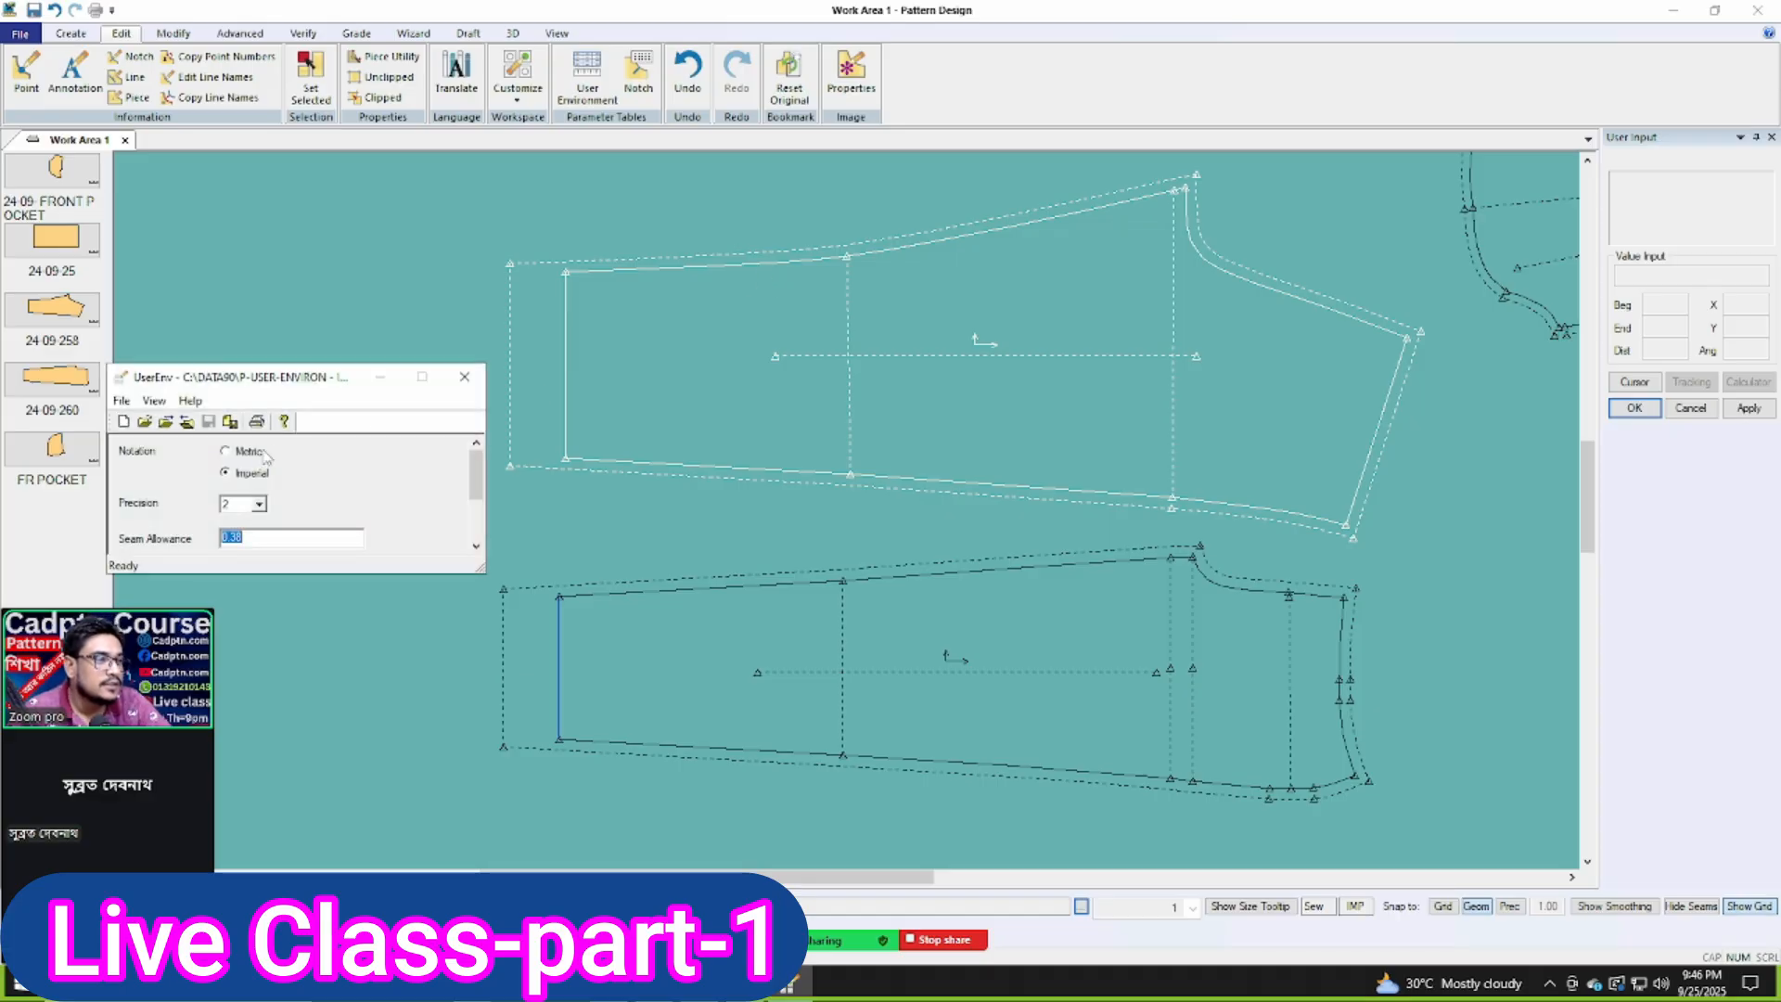
pyautogui.click(209, 422)
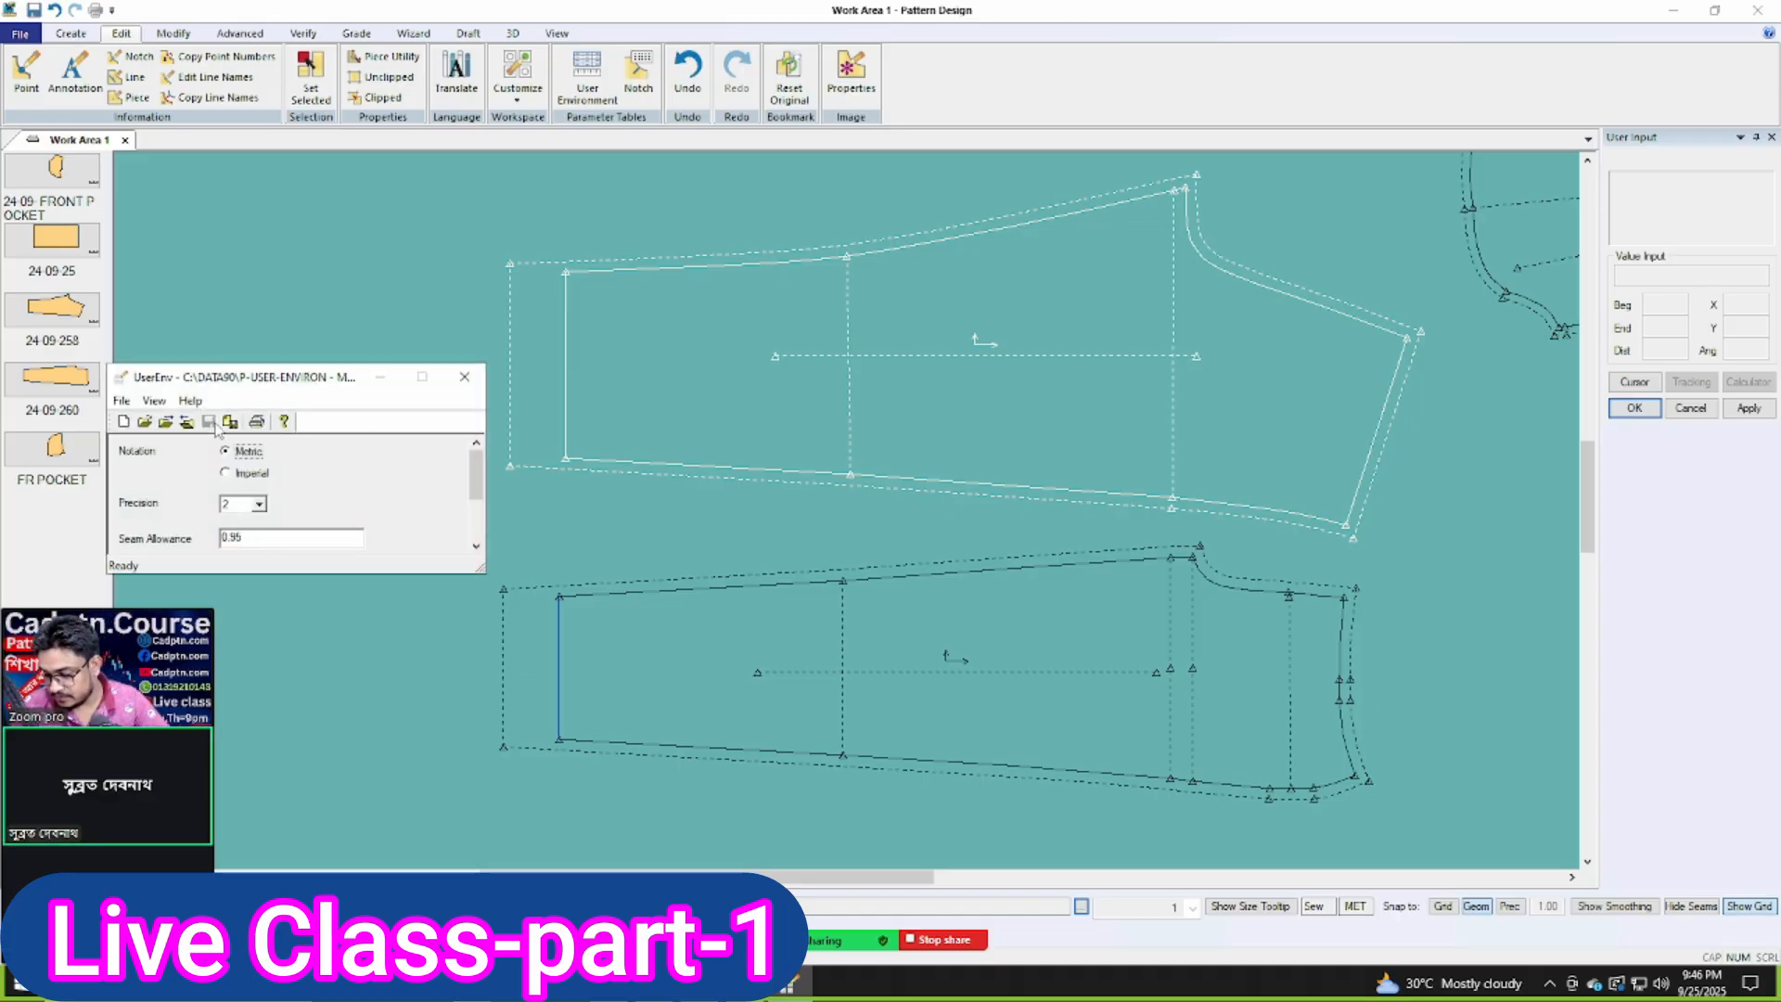
pyautogui.click(465, 376)
# Step: Measure the combined graded length of the hem lines of both leg panels
pyautogui.press('alt')
pyautogui.press('m')
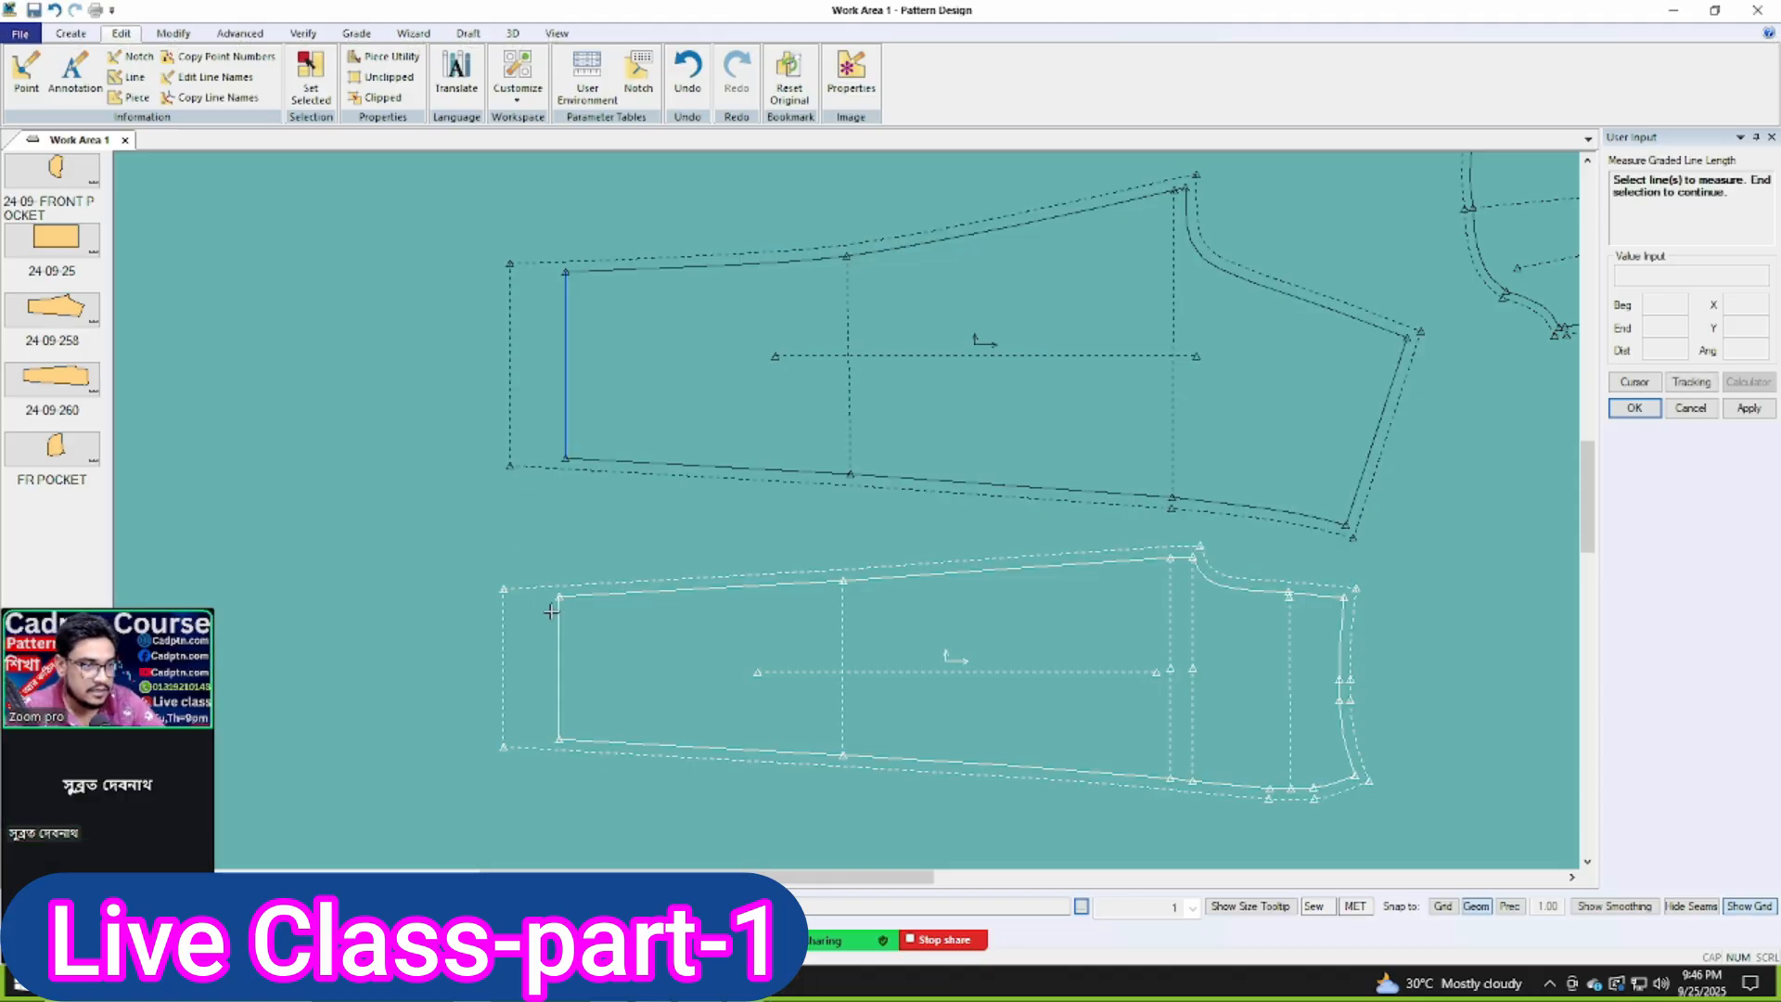
pyautogui.click(565, 422)
pyautogui.rightClick(1062, 358)
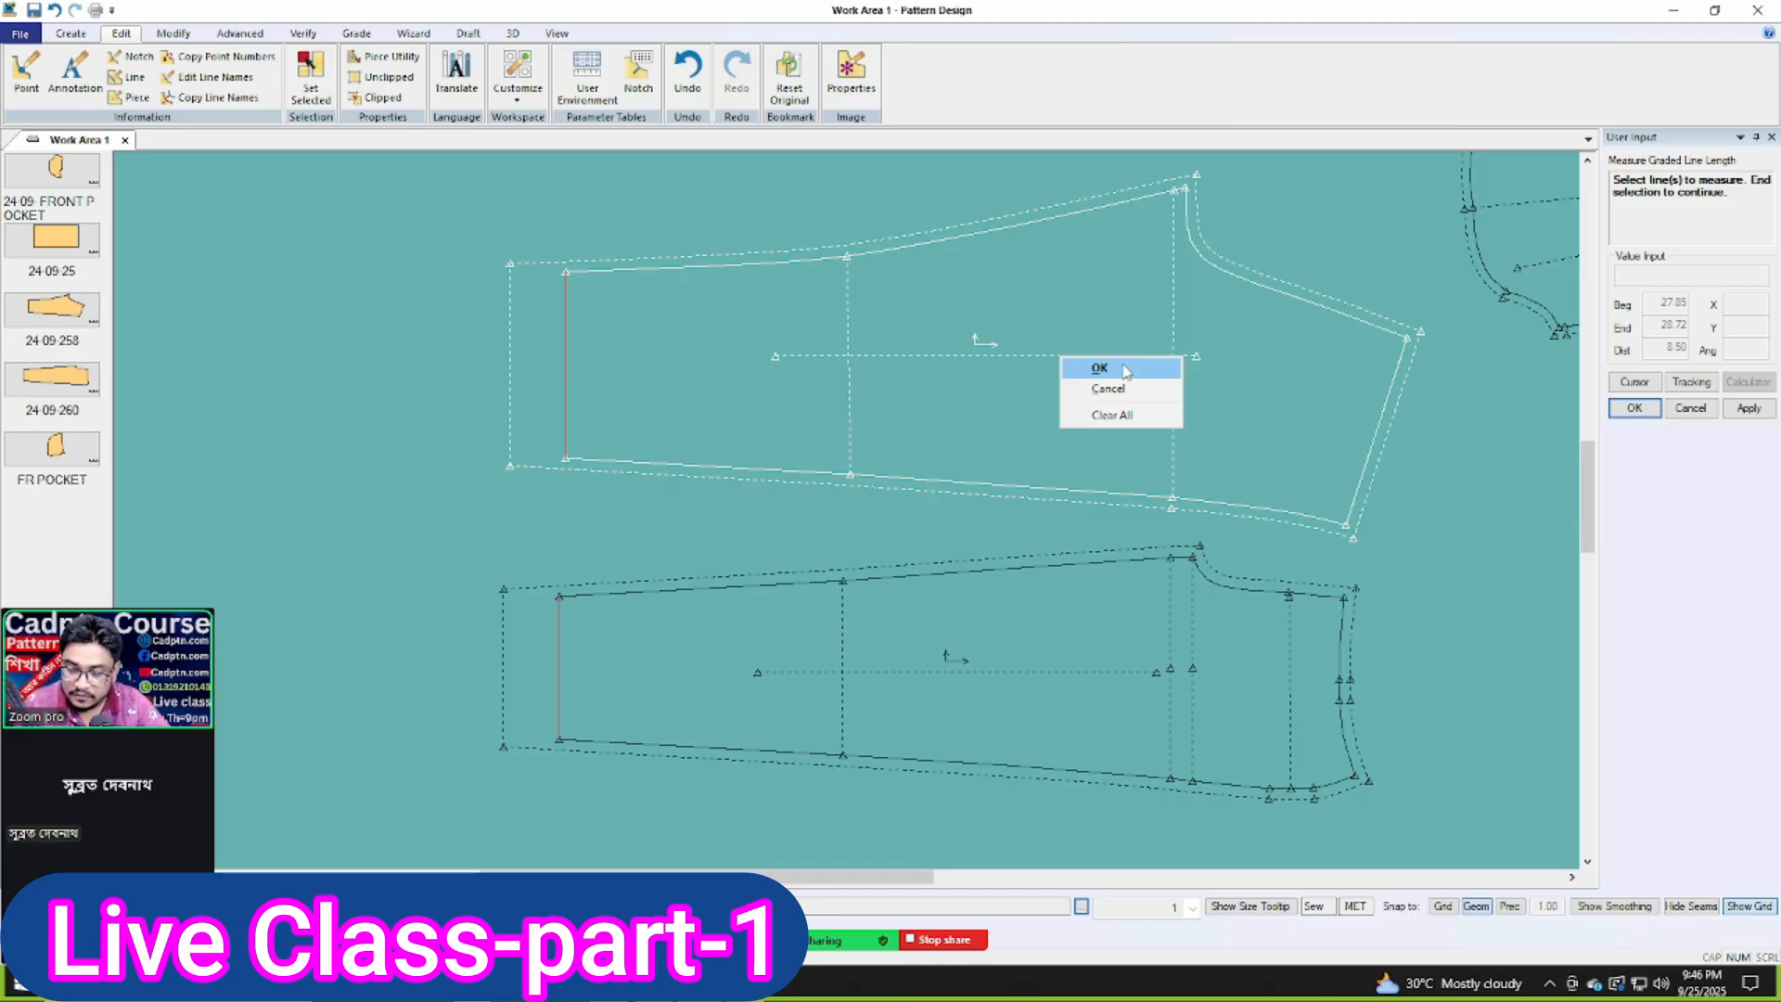
pyautogui.click(1125, 369)
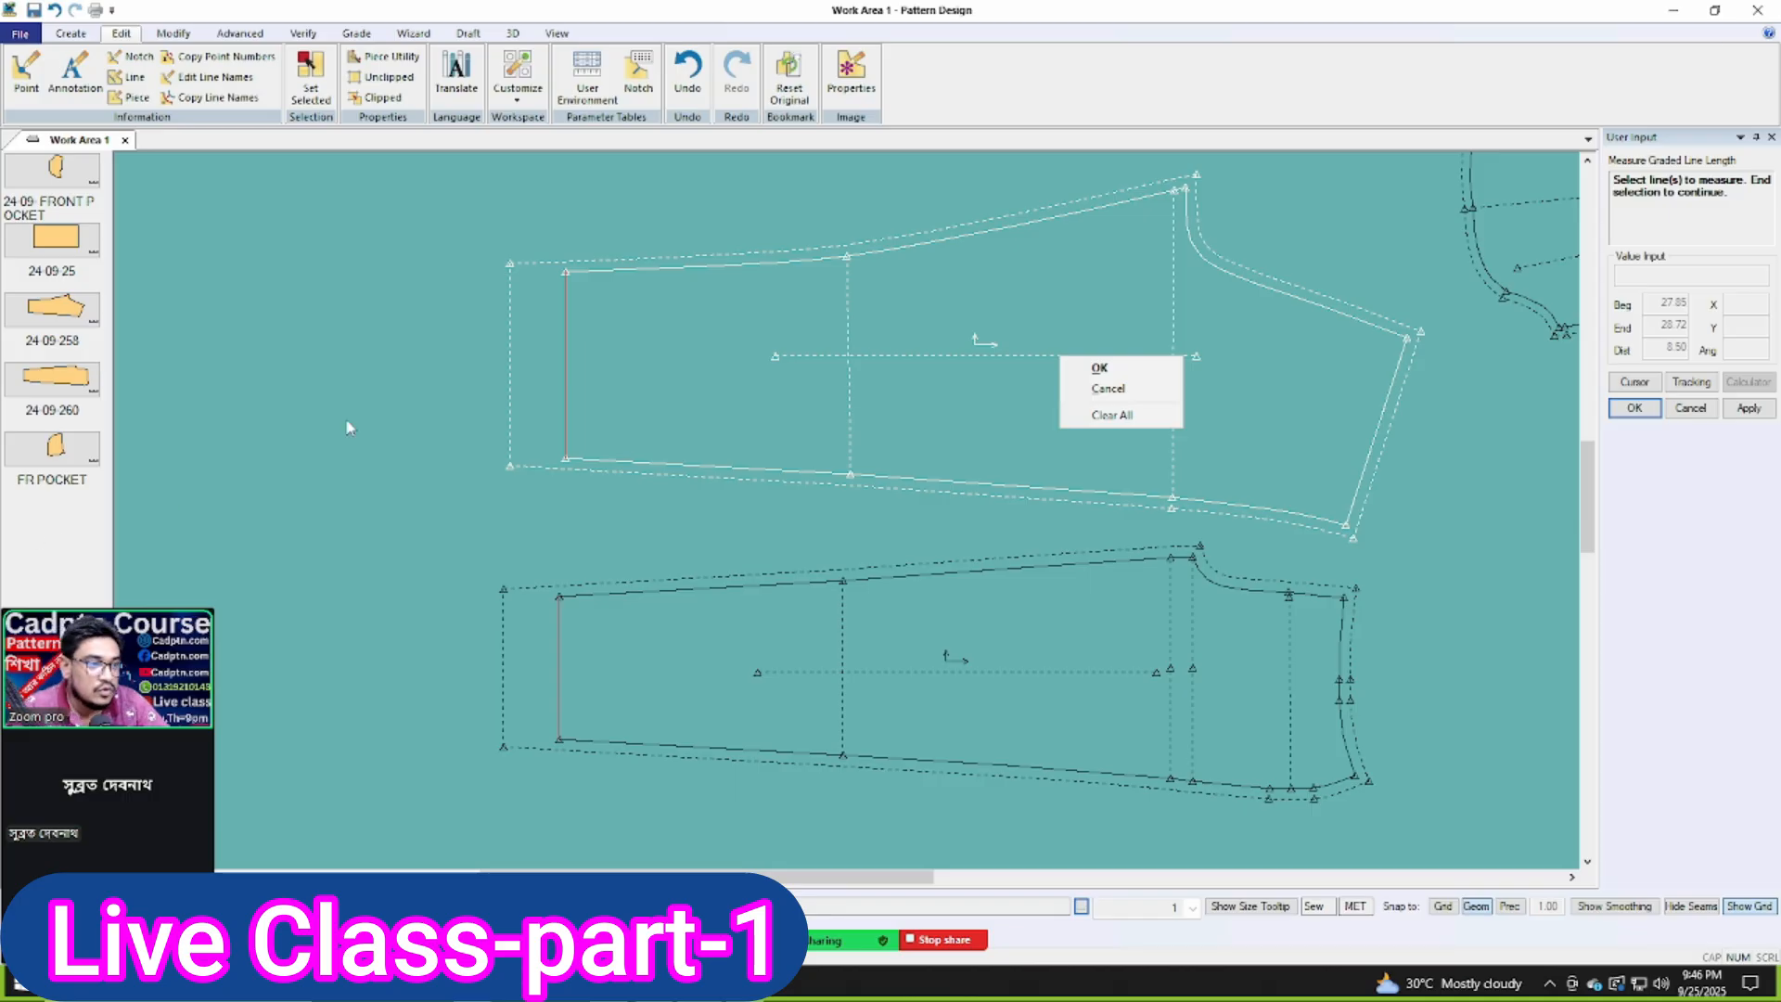
pyautogui.click(1117, 369)
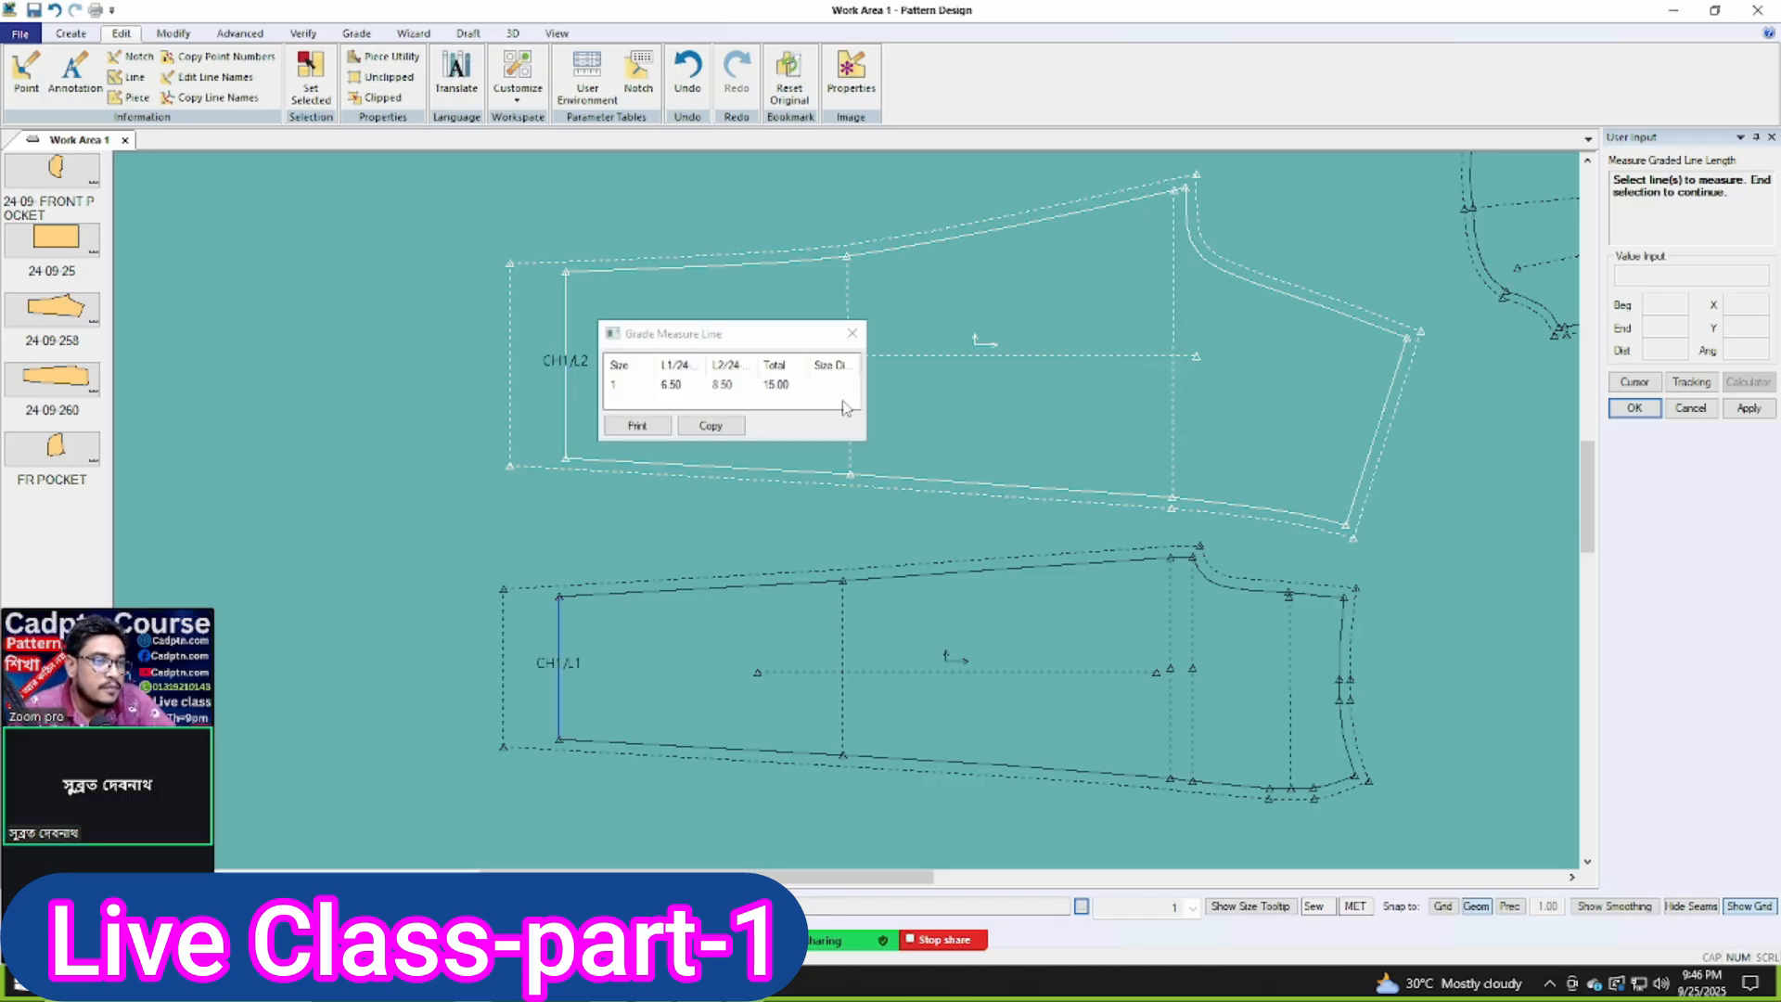
pyautogui.click(802, 388)
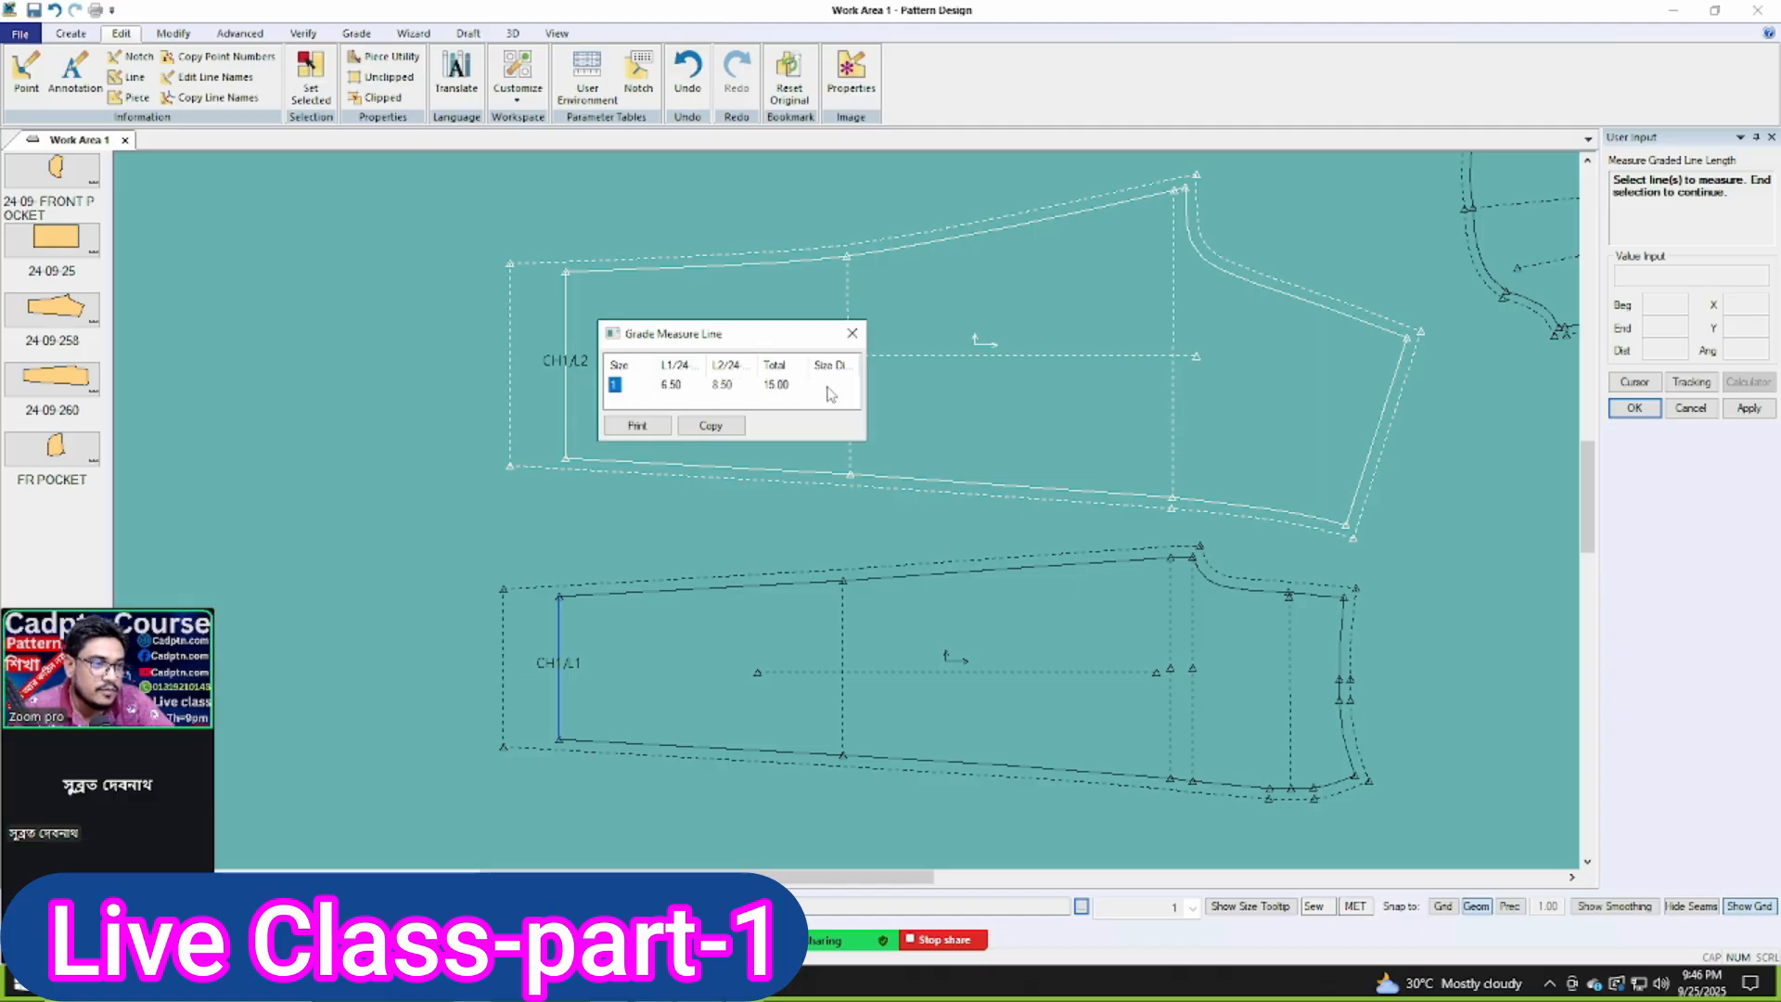
pyautogui.click(851, 336)
# Step: Measure the combined graded length of the internal knee lines of both leg panels
pyautogui.click(847, 397)
pyautogui.click(842, 603)
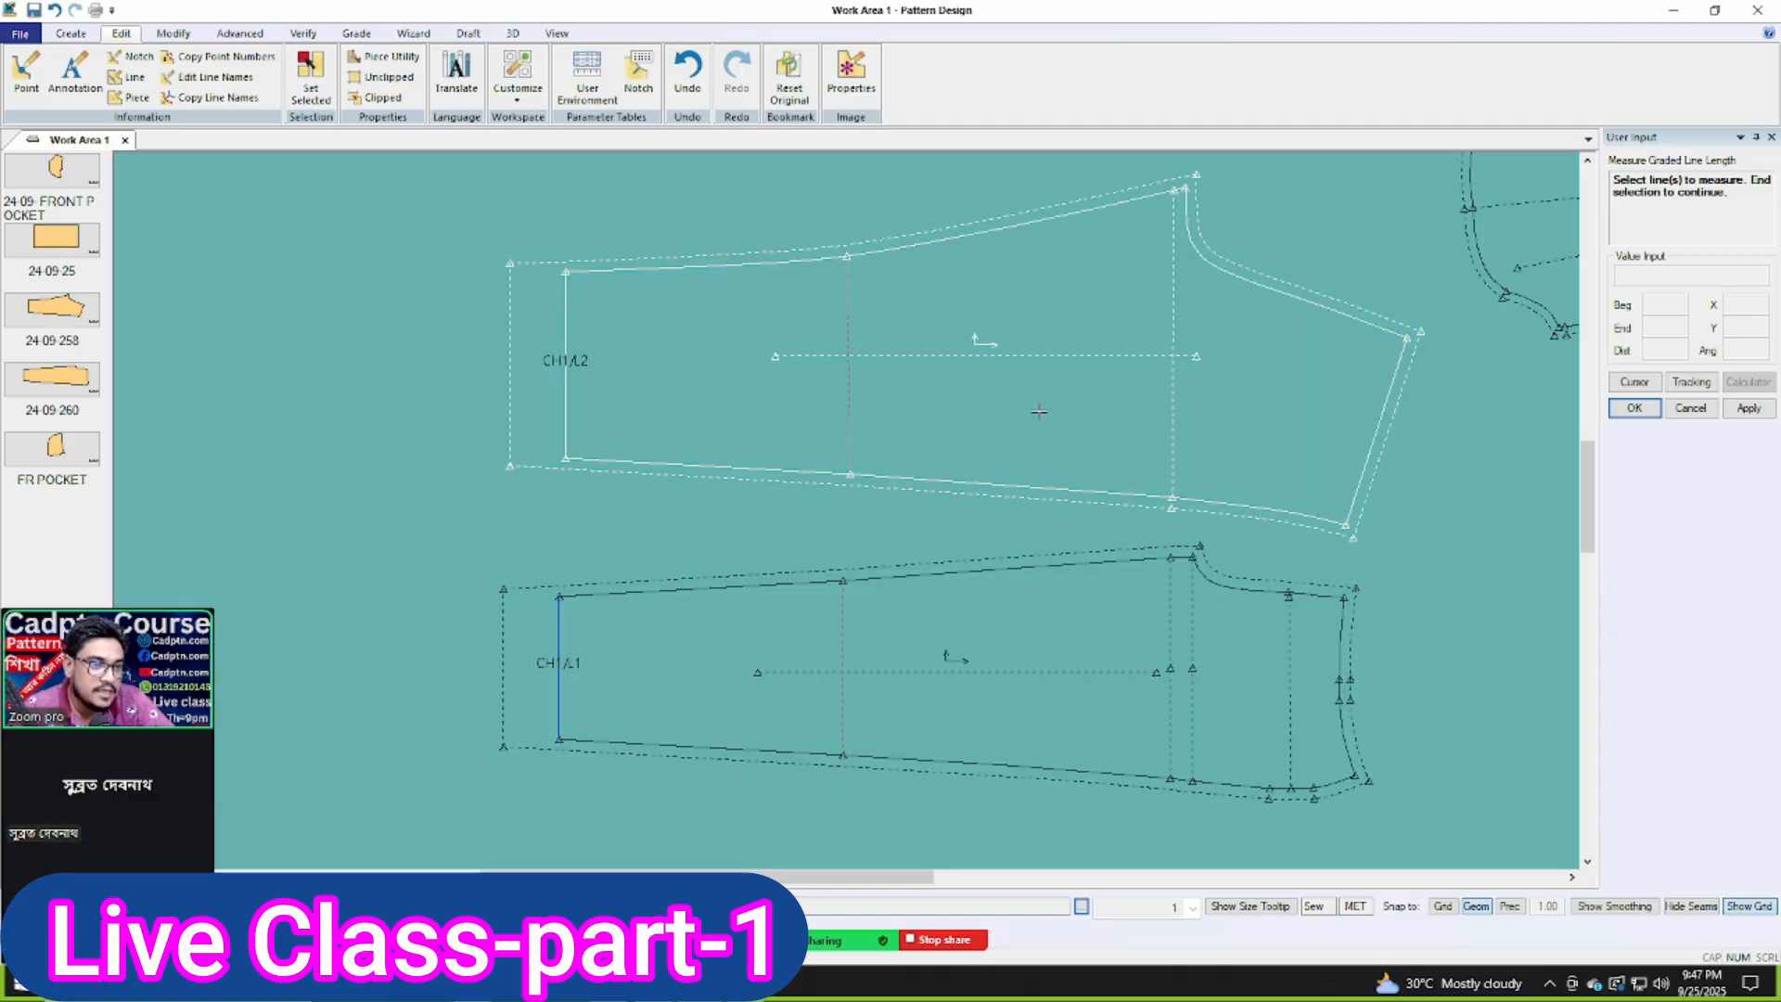
pyautogui.rightClick(1013, 387)
pyautogui.click(1072, 392)
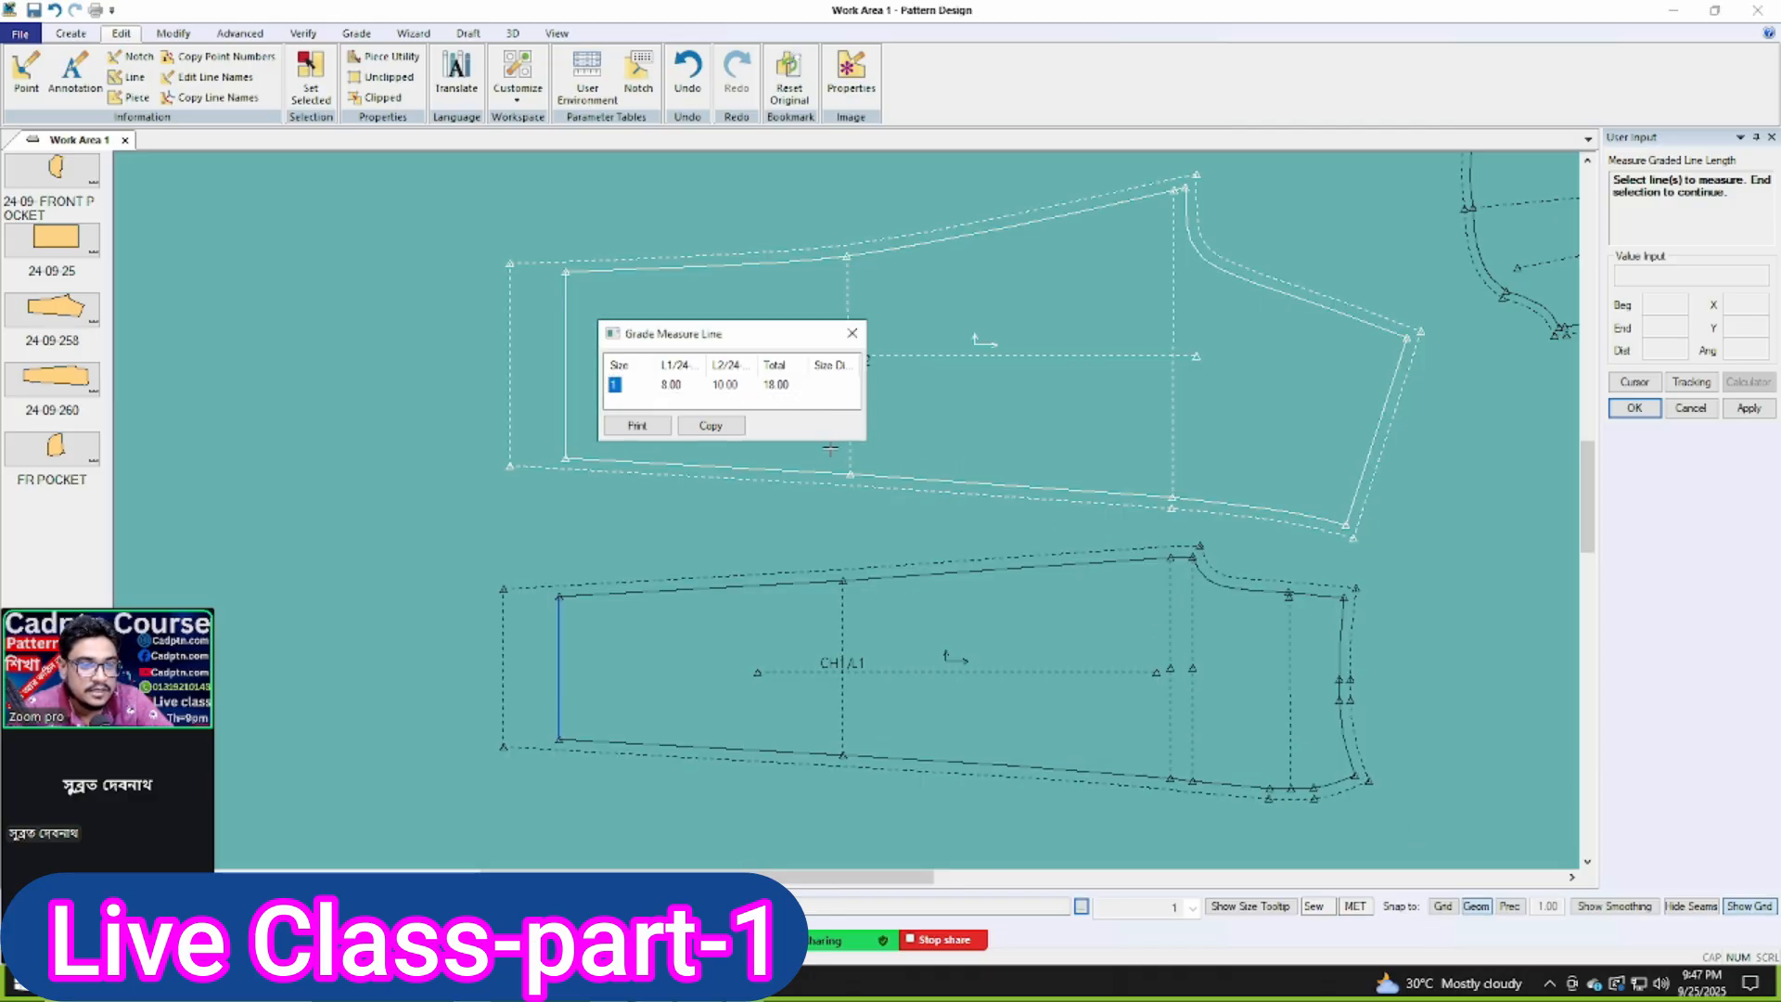
pyautogui.click(851, 333)
pyautogui.scroll(2, 1246, 630)
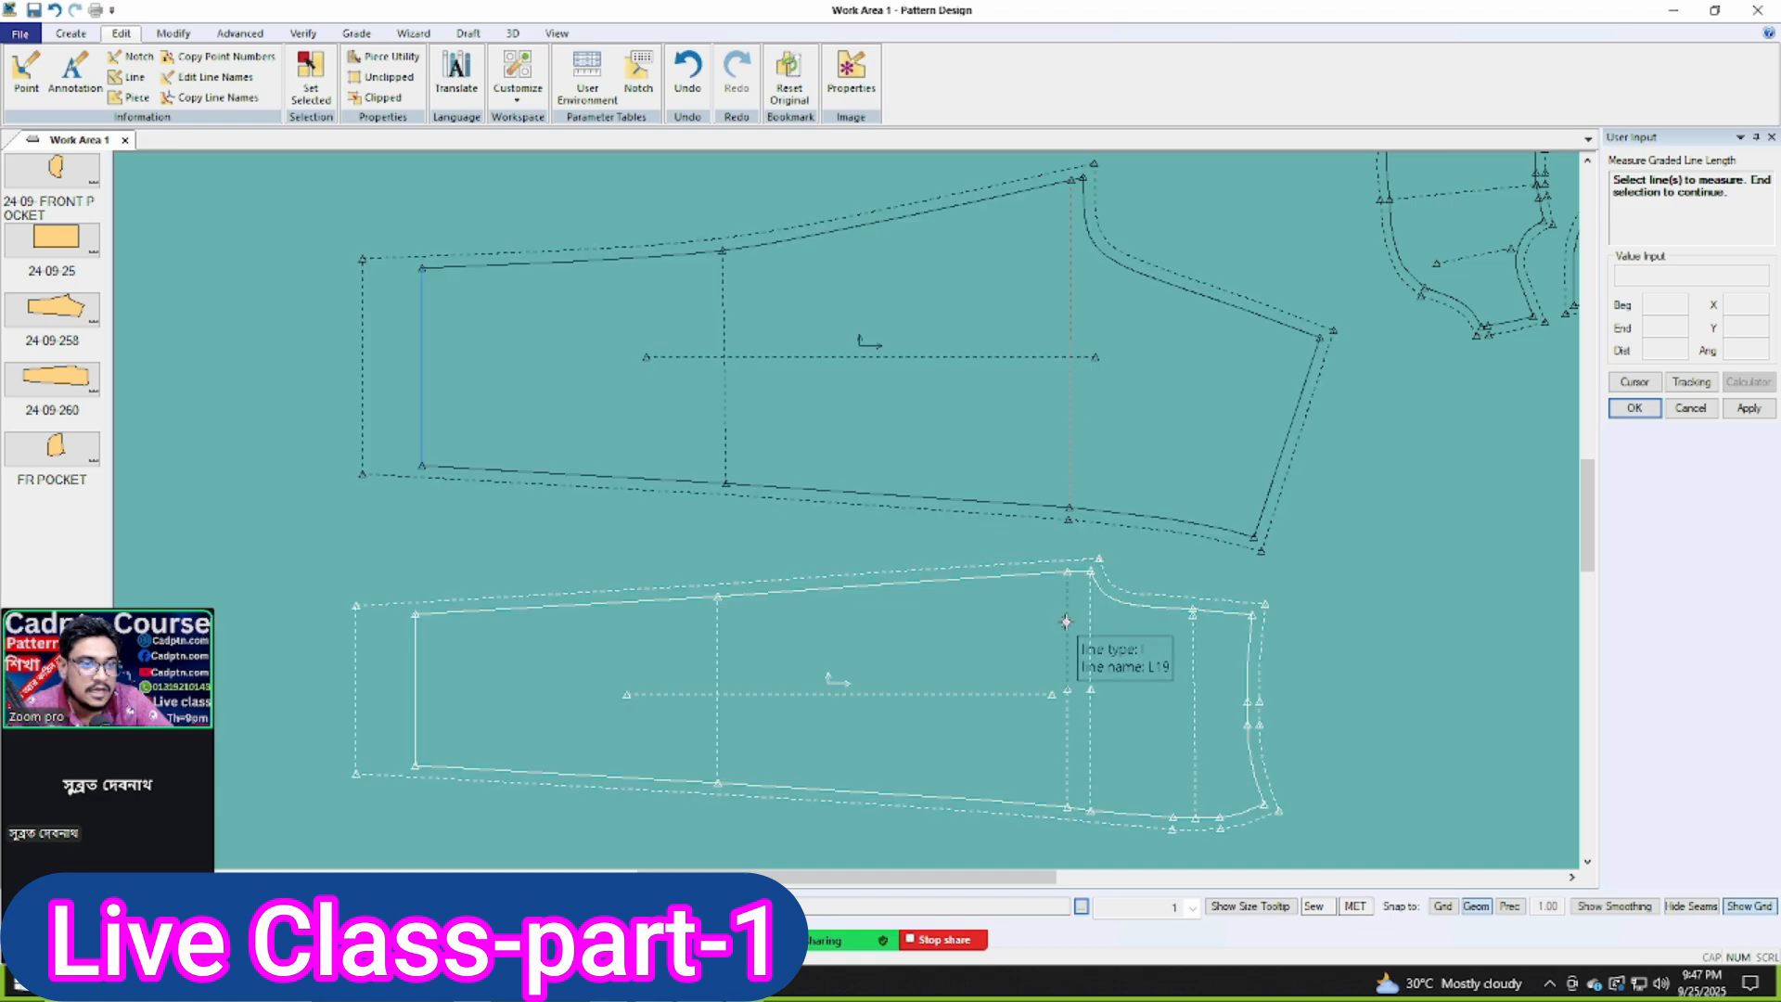
# Step: Measure the combined graded length of the crotch-level thigh lines on the front and back leg panels
pyautogui.rightClick(1082, 447)
pyautogui.click(1119, 456)
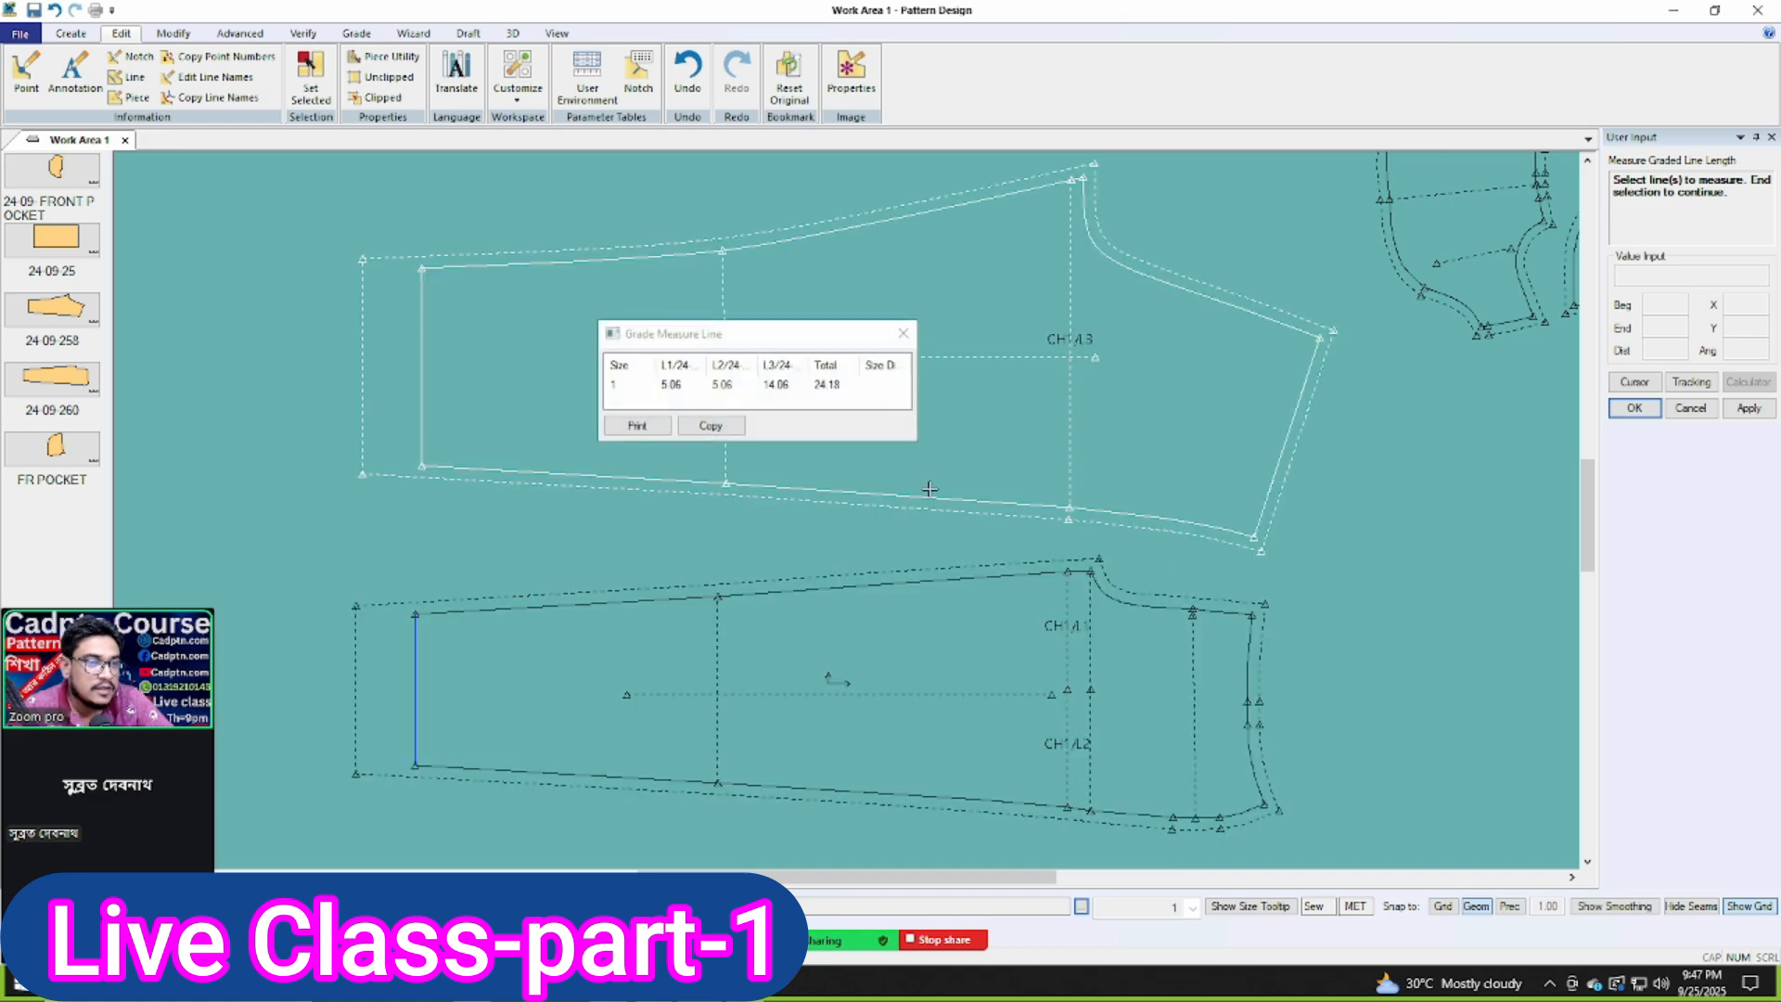
pyautogui.click(903, 333)
# Step: Measure the combined graded length of the three front waist segments and the back waist line
pyautogui.click(1177, 655)
pyautogui.click(1176, 714)
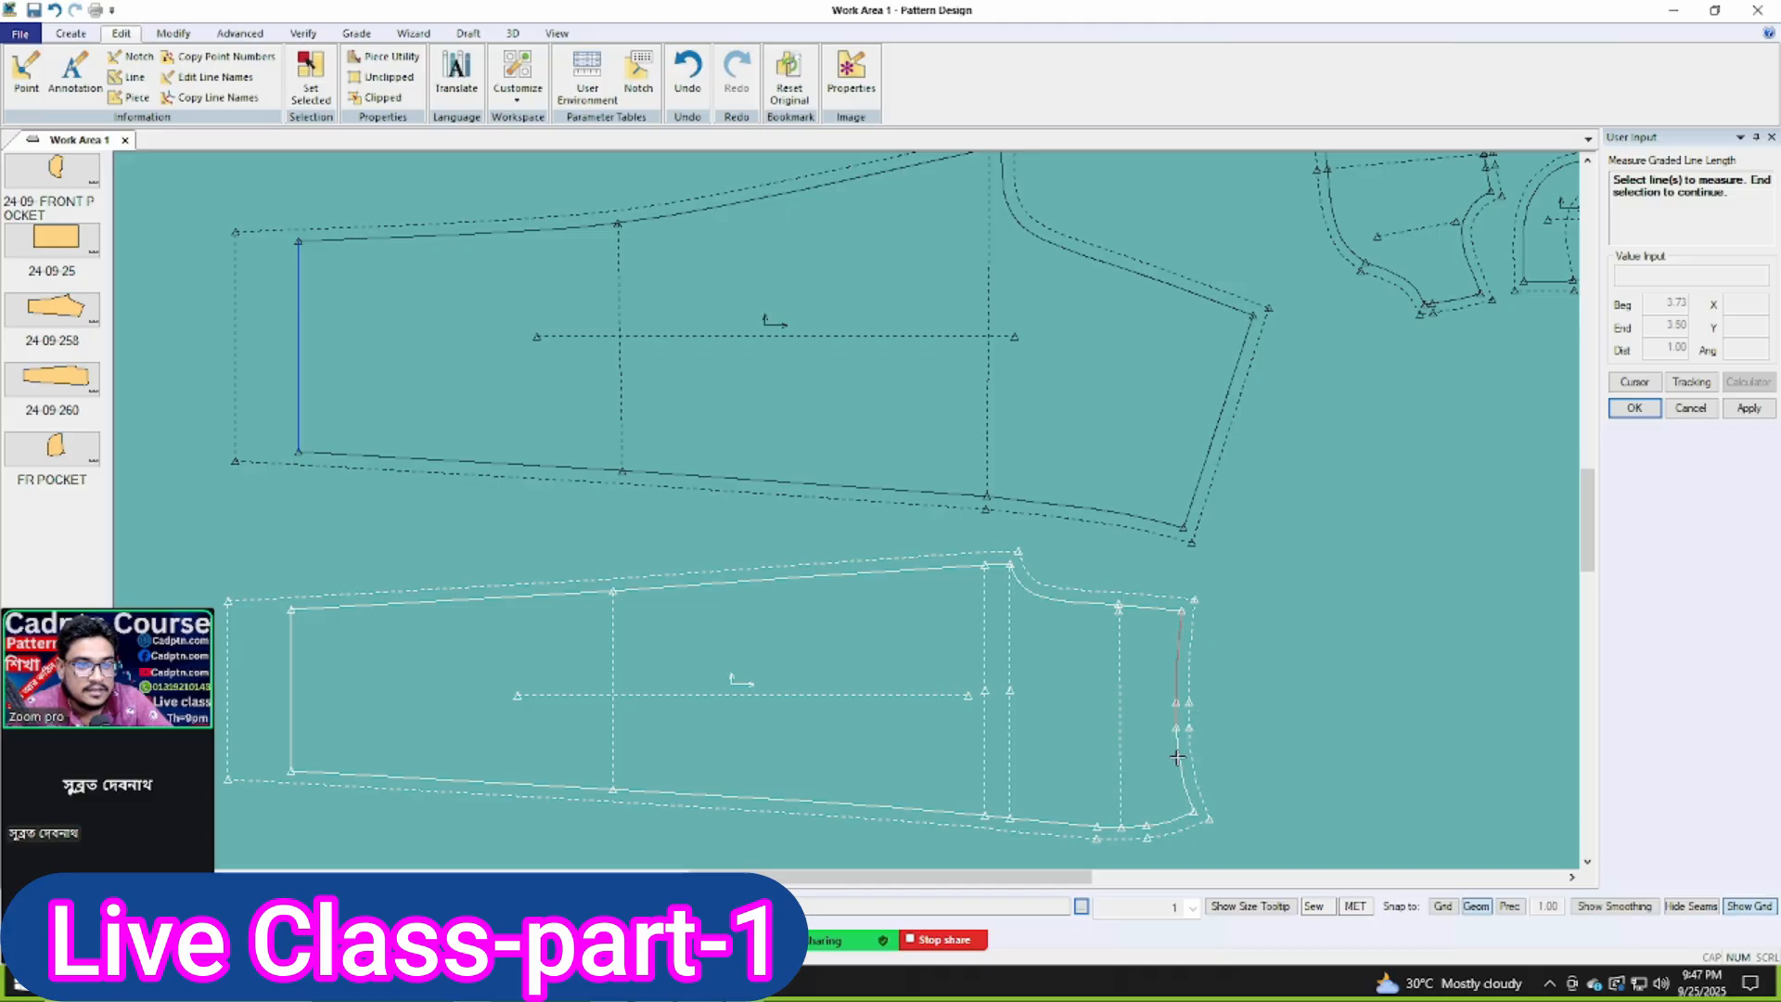
pyautogui.click(1178, 757)
pyautogui.click(1195, 470)
pyautogui.rightClick(1314, 382)
pyautogui.click(1326, 383)
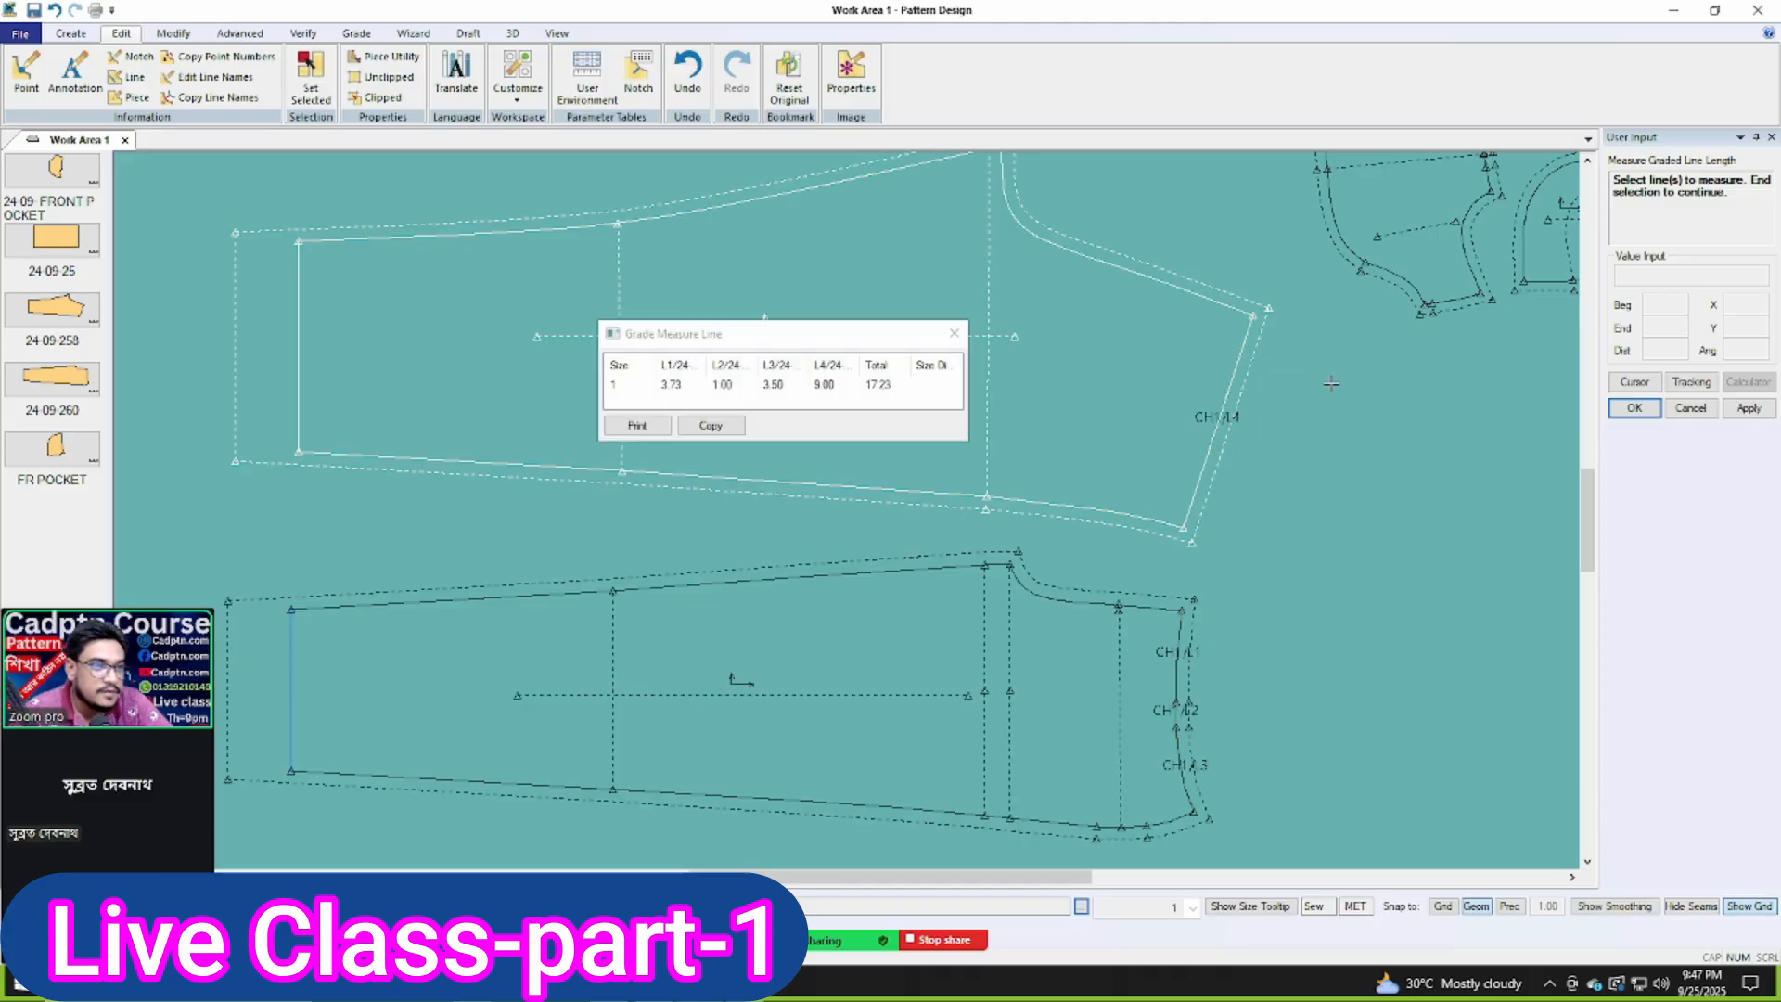
pyautogui.rightClick(1286, 285)
pyautogui.click(1286, 285)
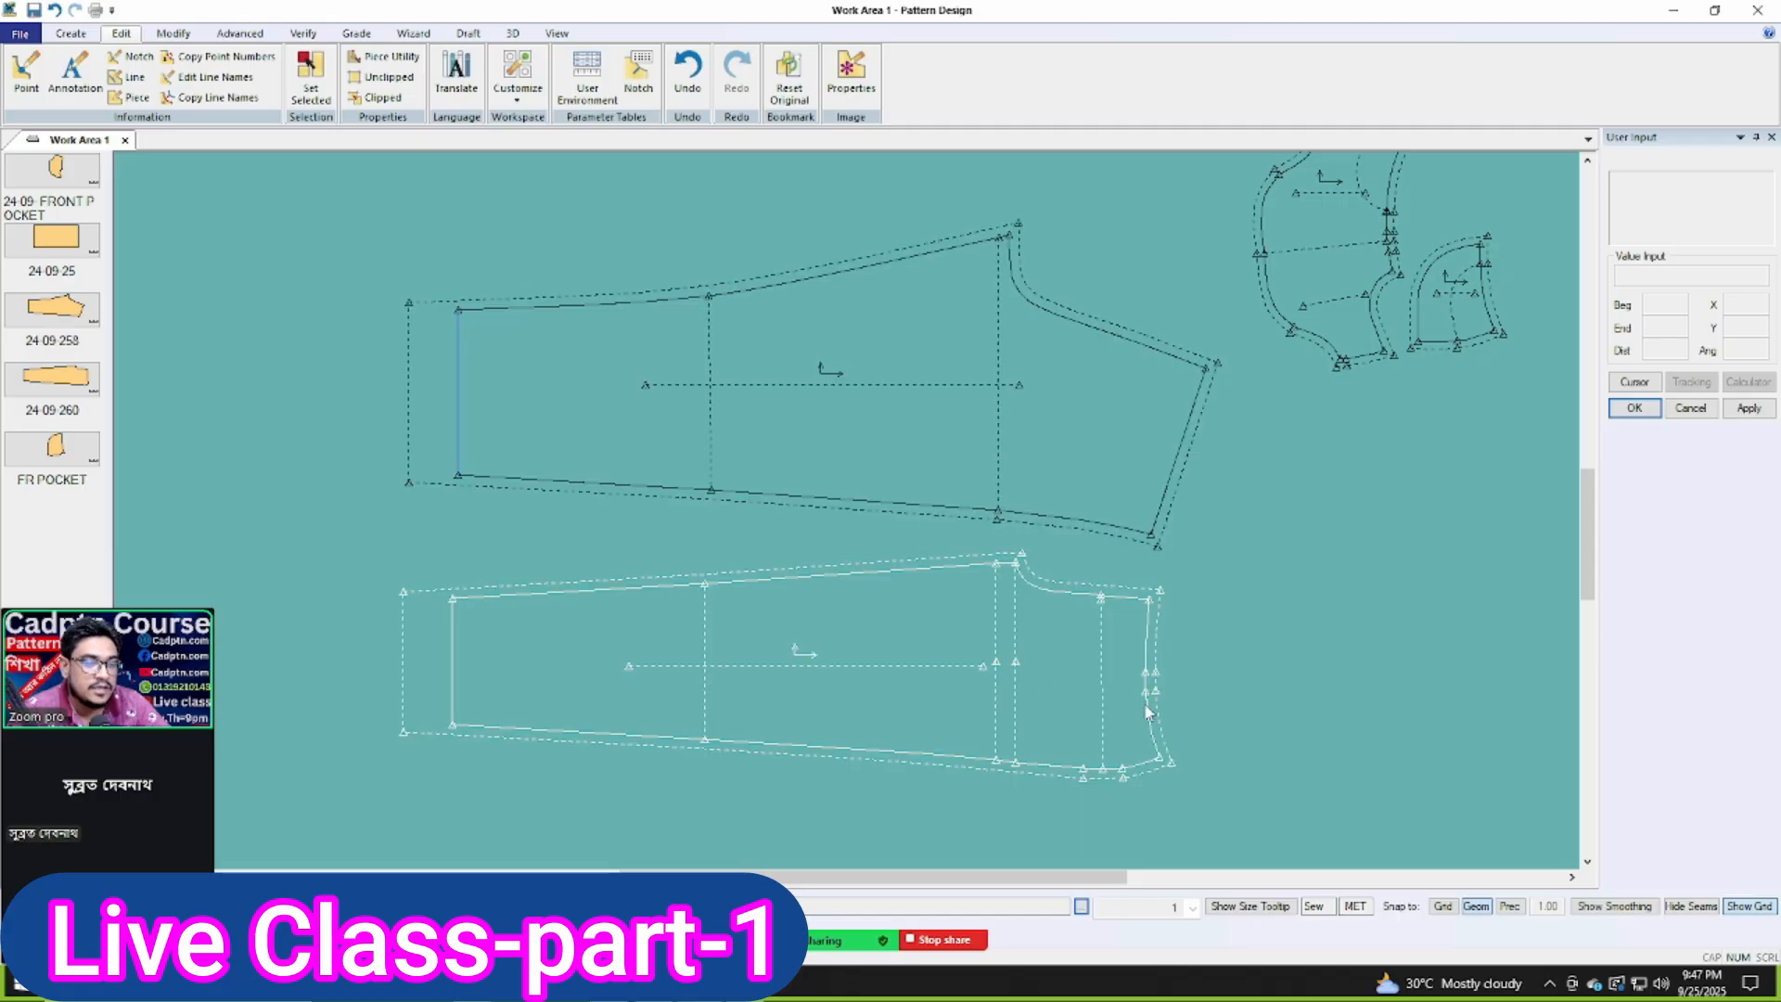
# Step: Stack the two pocket pieces beside the waist ends of the leg panels, with the larger piece above the small one
pyautogui.scroll(-1, 949, 594)
pyautogui.scroll(2, 1178, 412)
pyautogui.moveTo(1206, 339); pyautogui.dragTo(1171, 520)
pyautogui.moveTo(1345, 401); pyautogui.dragTo(1222, 731)
pyautogui.moveTo(1168, 540); pyautogui.dragTo(1217, 478)
pyautogui.scroll(1, 1217, 479)
pyautogui.moveTo(1223, 714); pyautogui.dragTo(1285, 660)
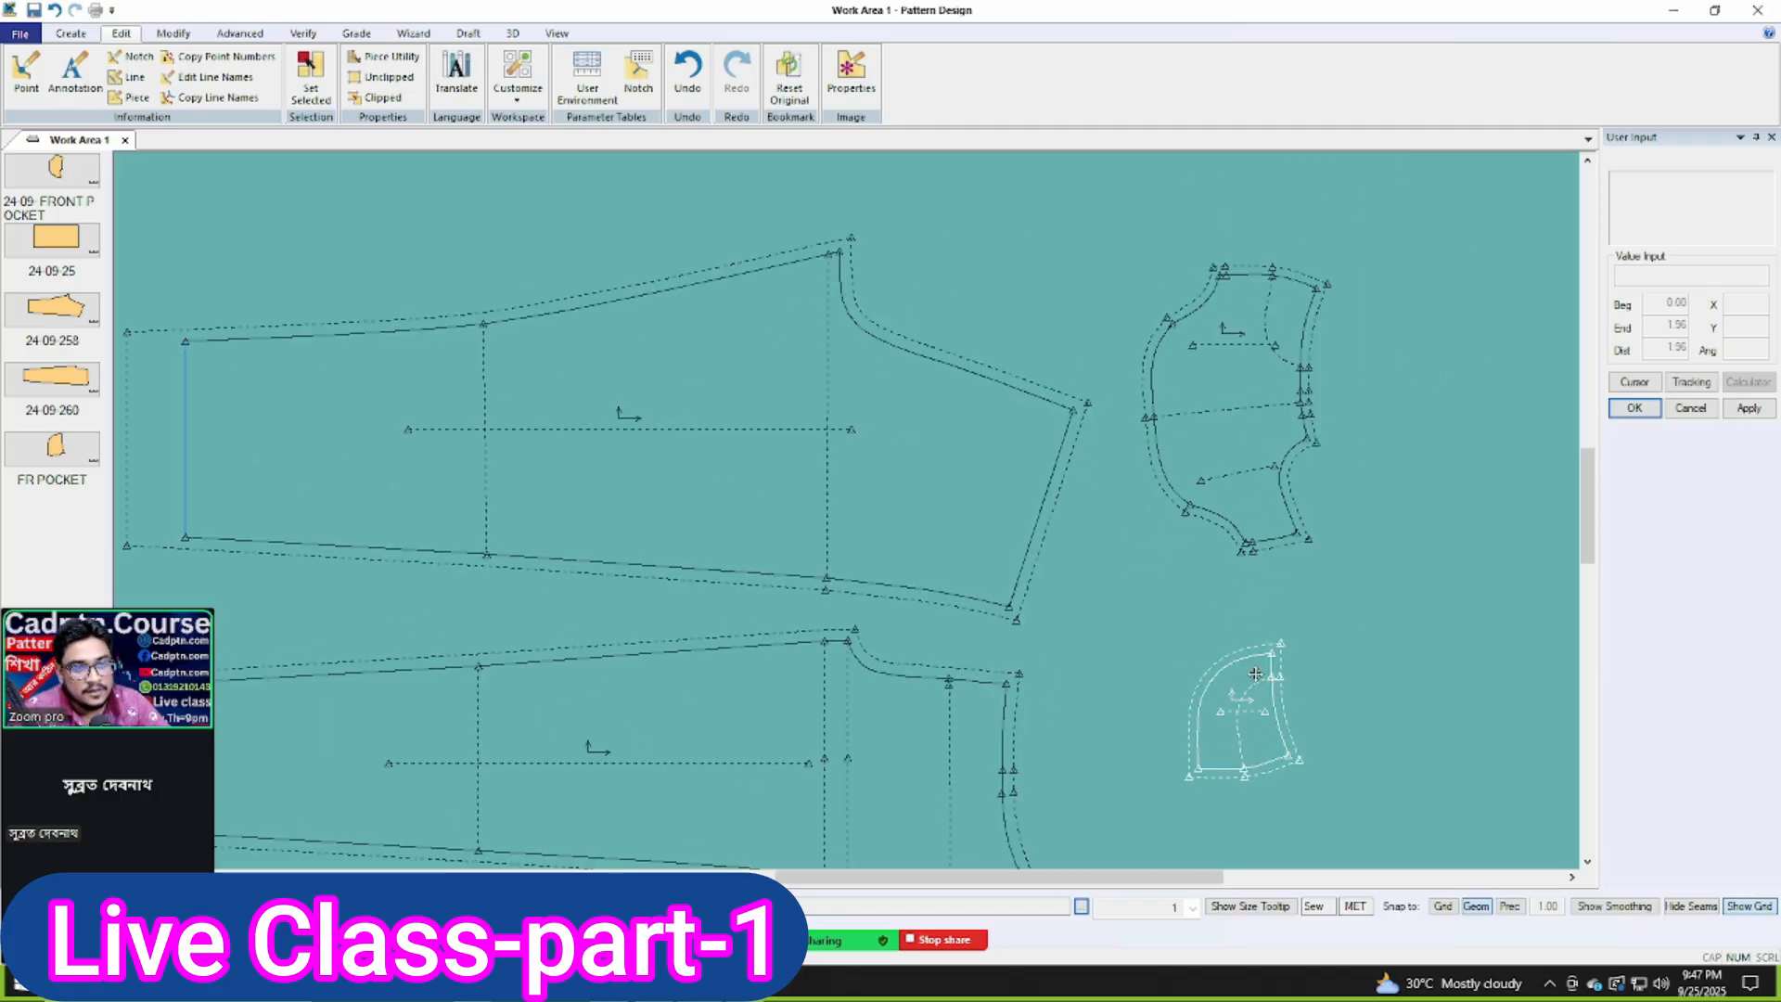
pyautogui.scroll(-2, 1020, 556)
pyautogui.click(874, 459)
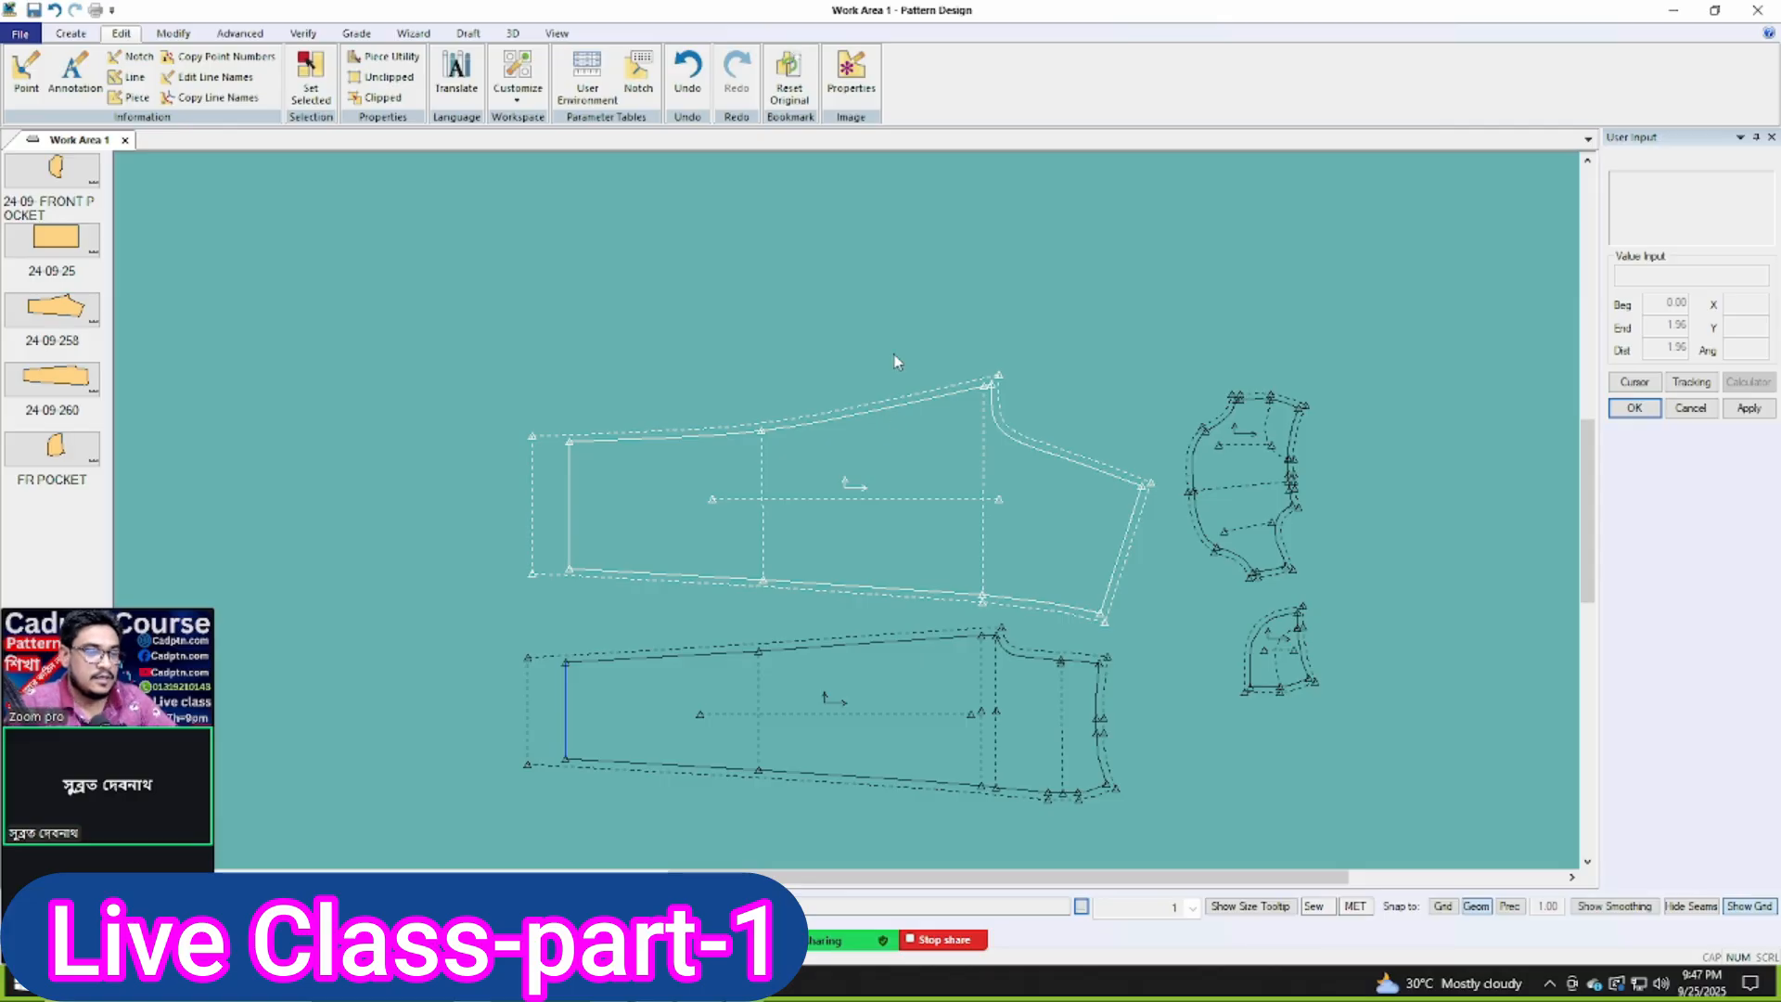
# Step: Reposition the back leg panel above the front leg panel, leaving a clear gap between them
pyautogui.scroll(5, 1050, 510)
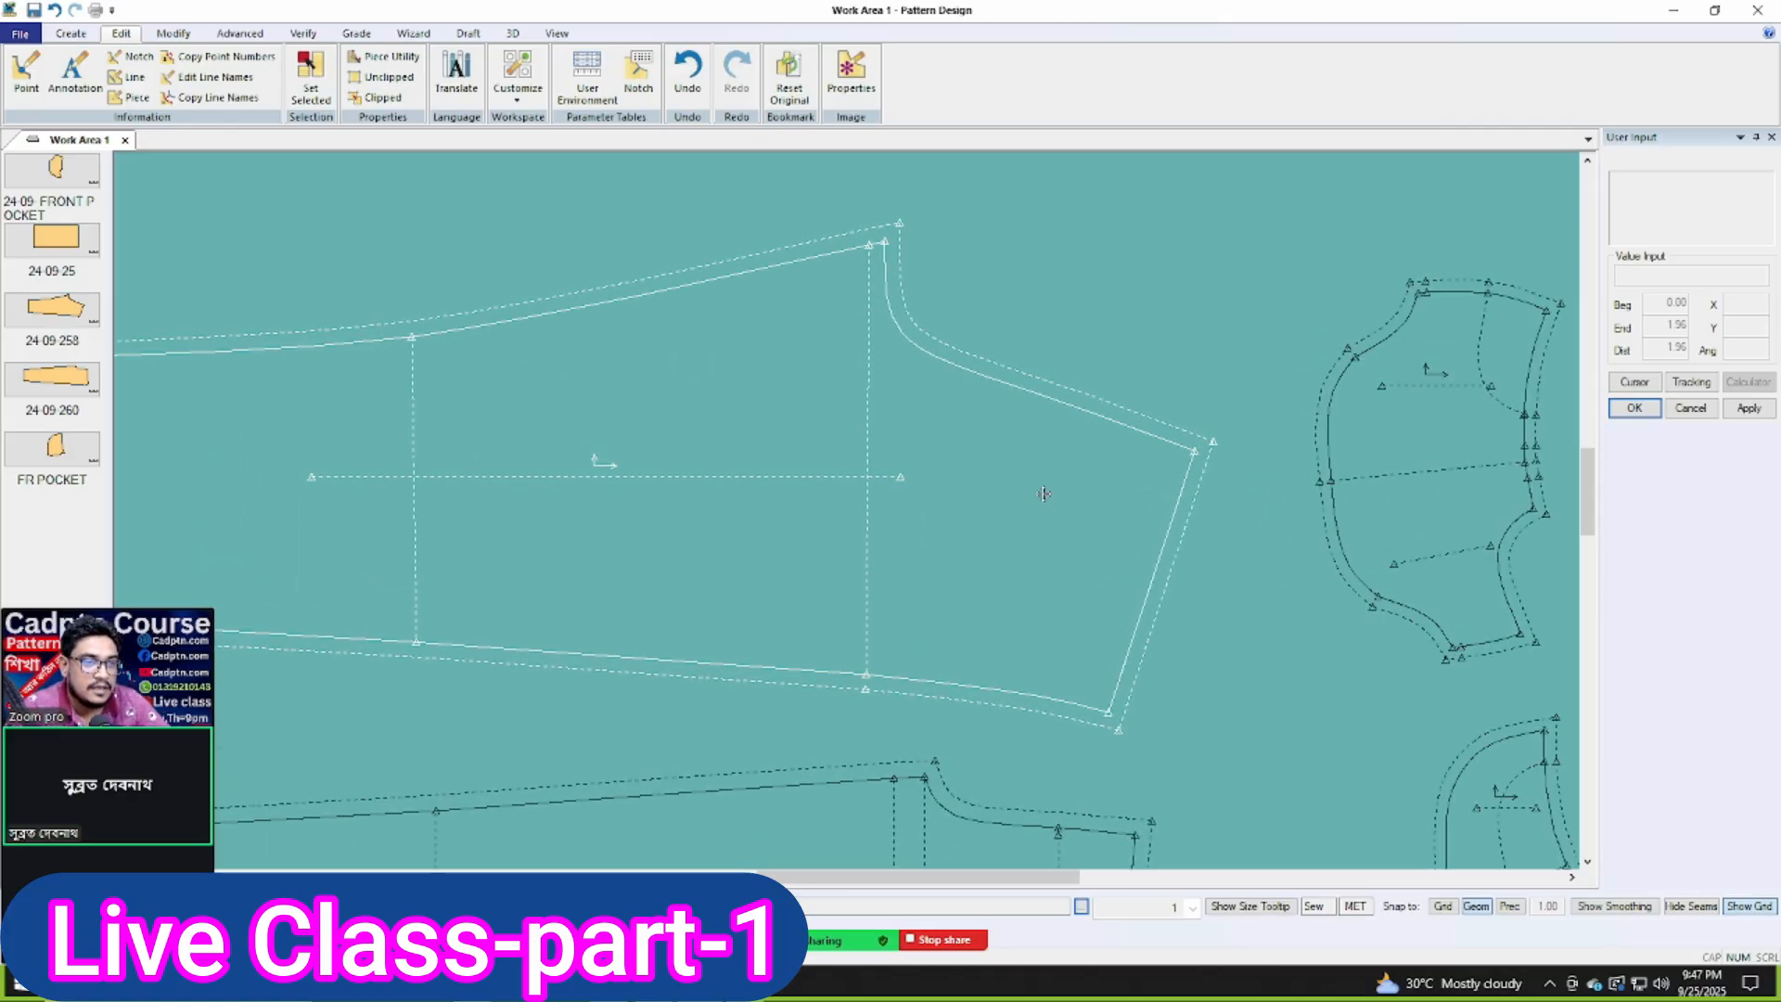
pyautogui.click(1042, 493)
pyautogui.scroll(-7, 1084, 469)
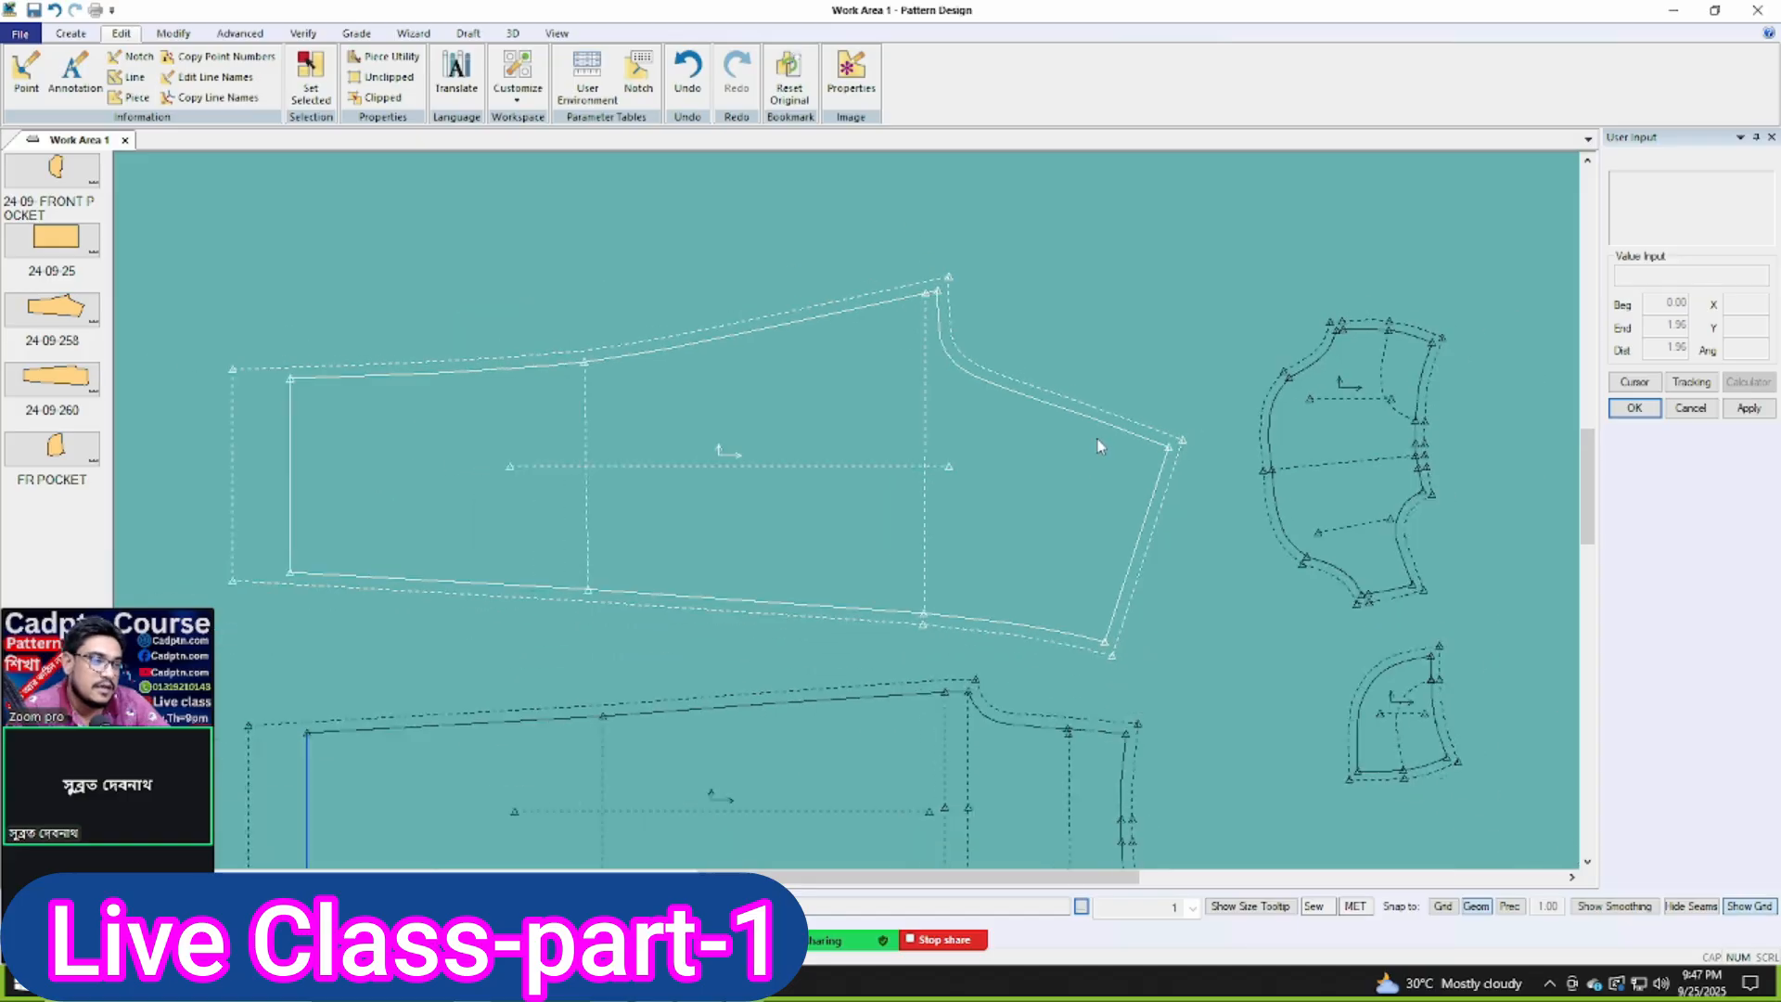
pyautogui.scroll(3, 809, 679)
pyautogui.click(958, 621)
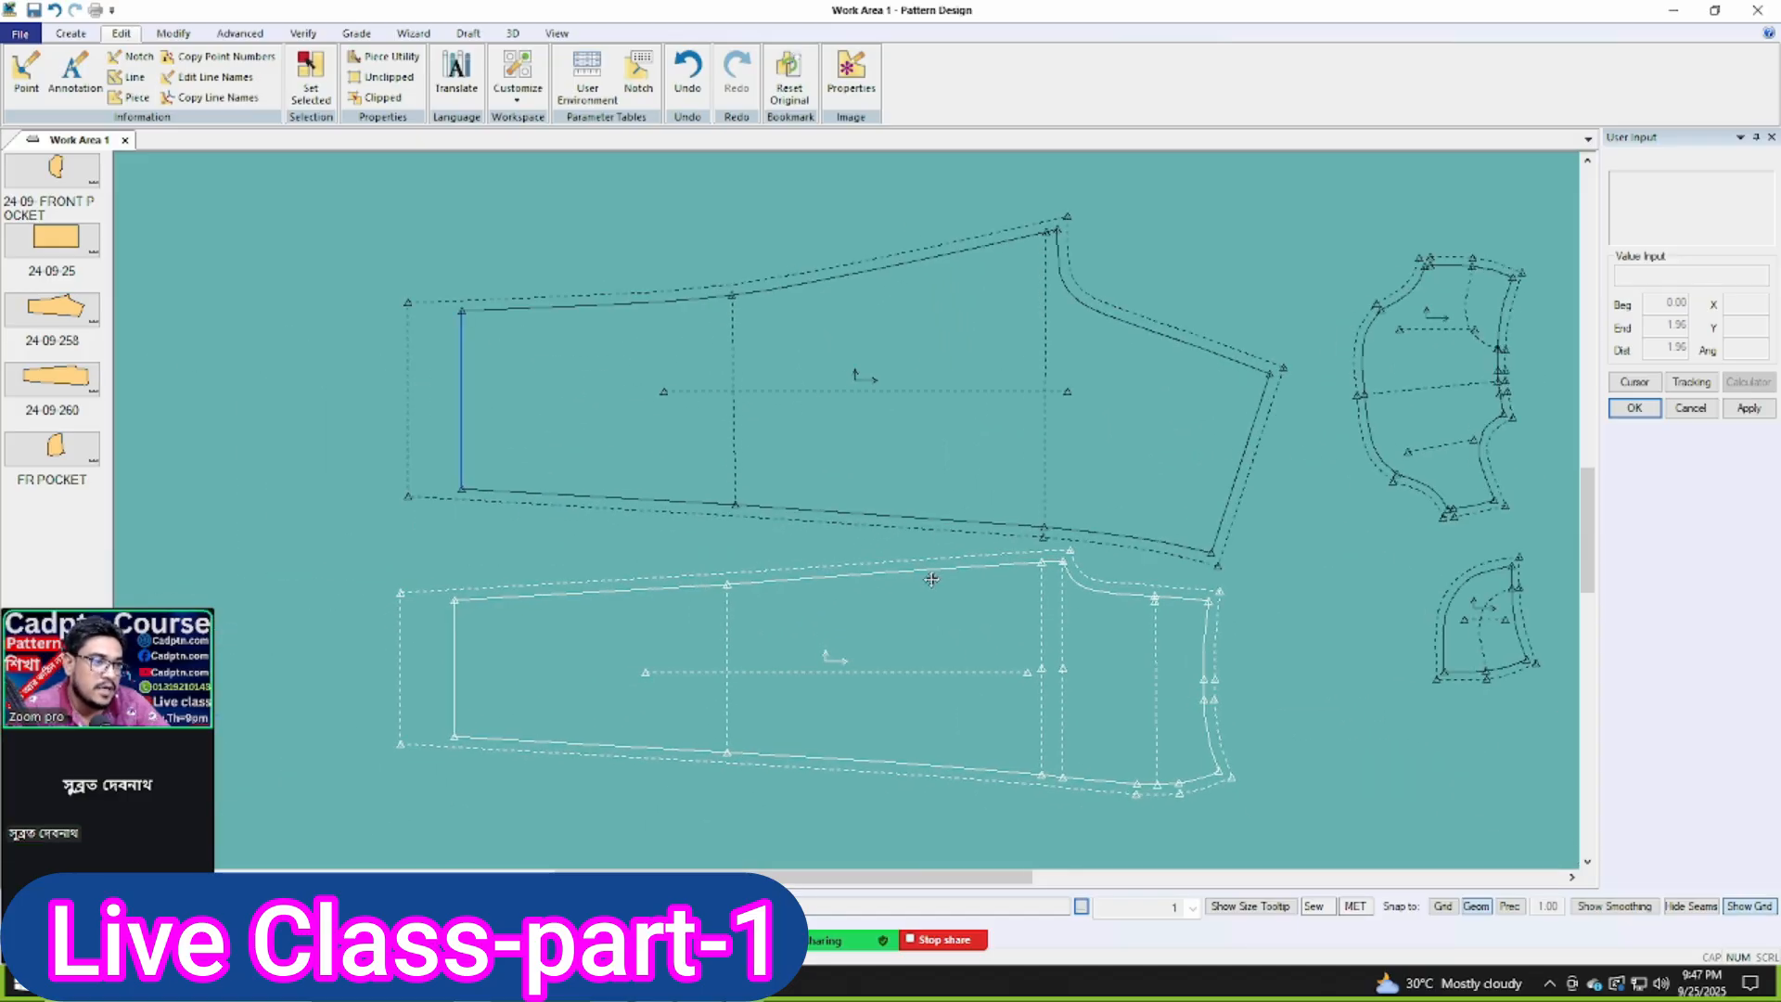
pyautogui.click(930, 580)
pyautogui.click(1001, 416)
pyautogui.click(1002, 395)
# Step: Place the small pocket piece above the larger one beside the leg panels, and shift both leg panels slightly upward
pyautogui.click(1405, 423)
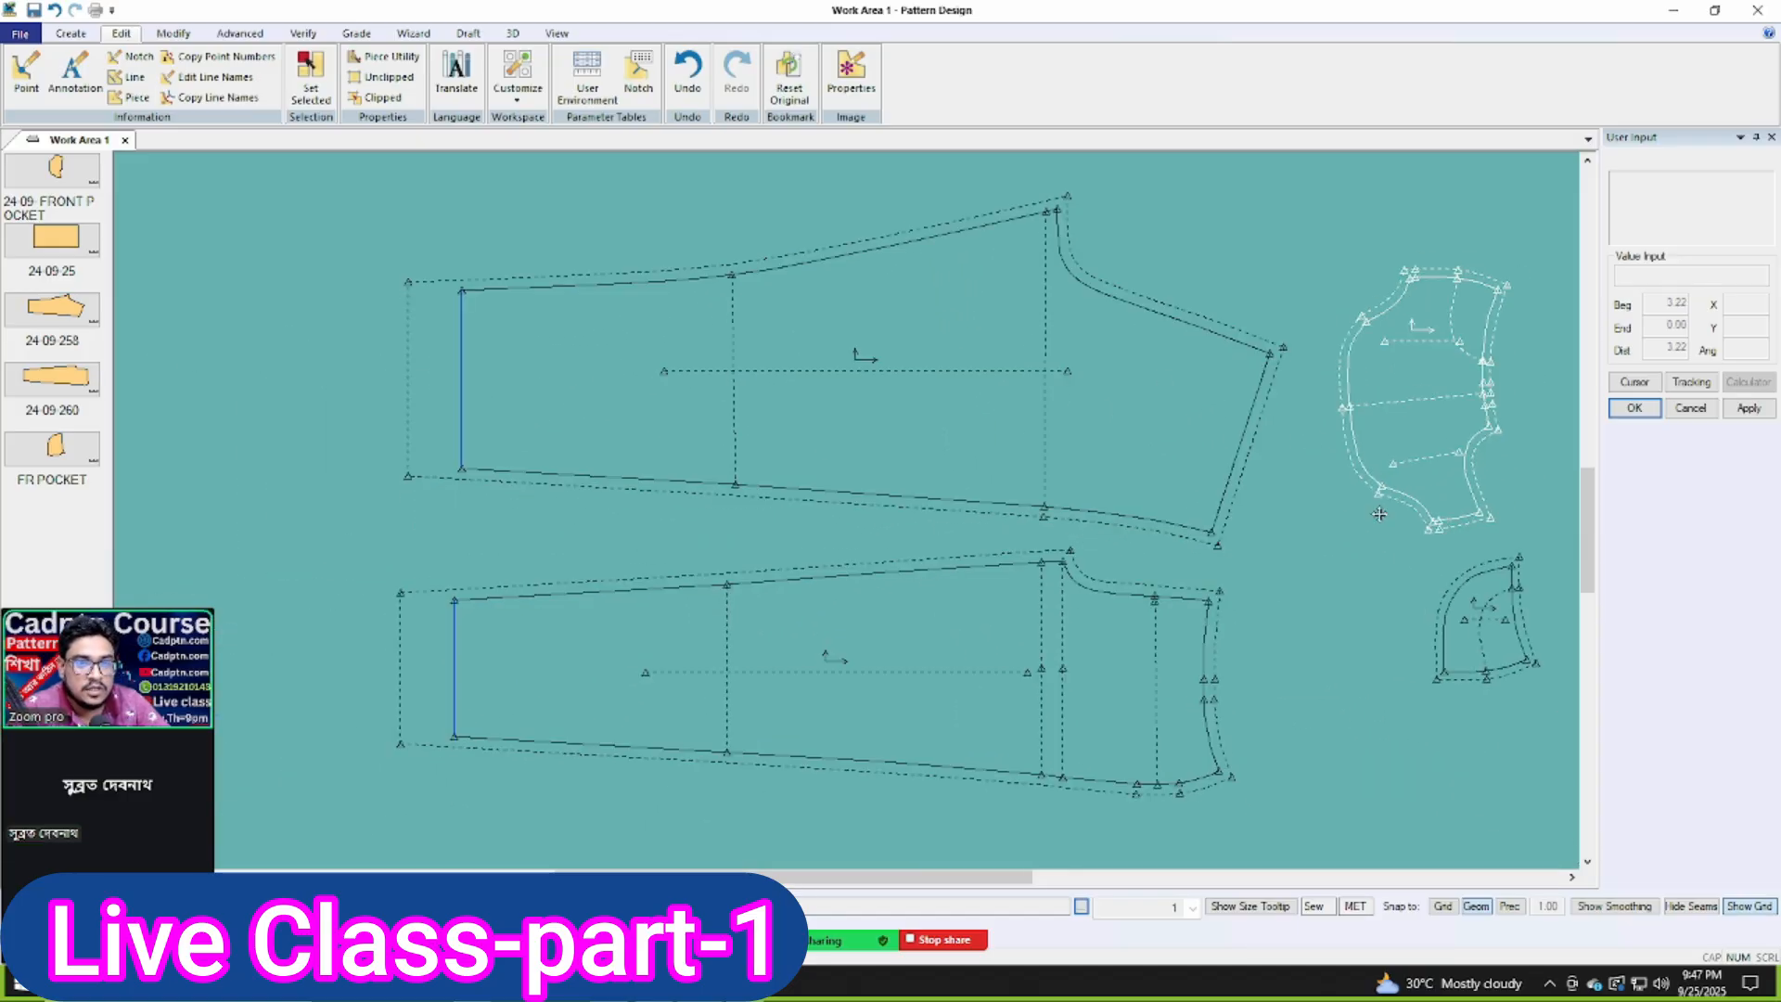
pyautogui.click(1329, 644)
pyautogui.click(1464, 631)
pyautogui.click(1406, 395)
pyautogui.click(1362, 588)
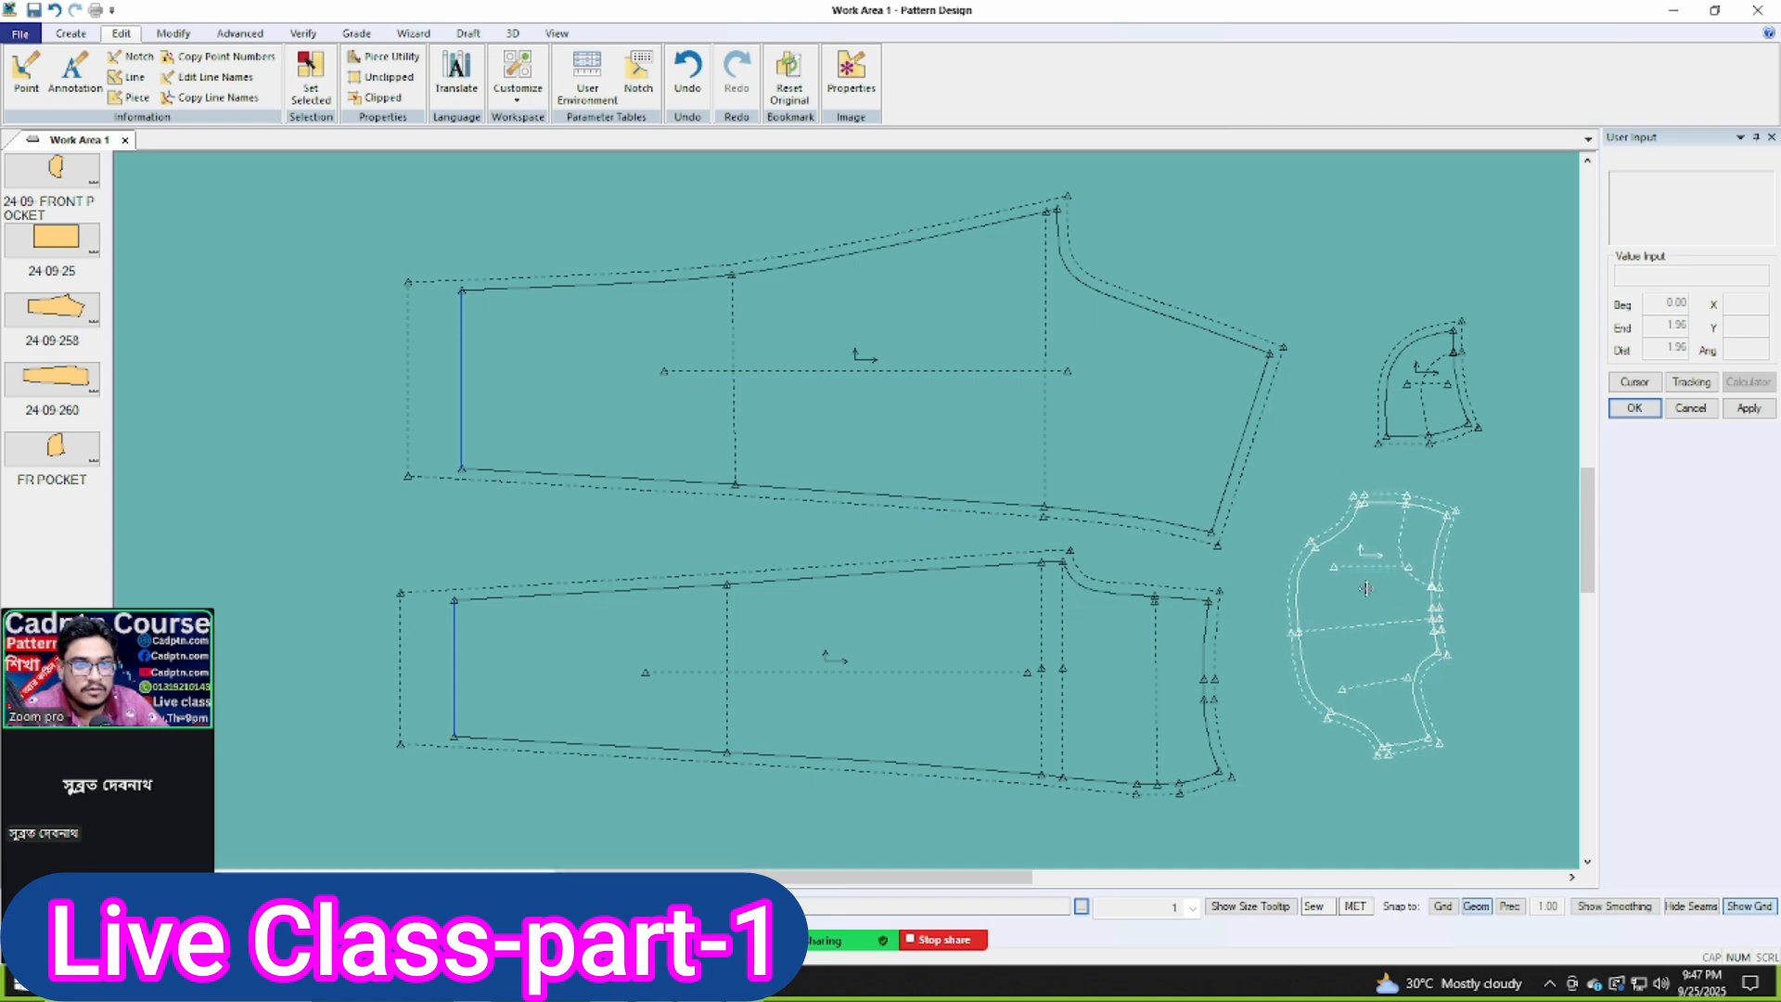
pyautogui.click(886, 464)
pyautogui.click(850, 413)
pyautogui.click(864, 614)
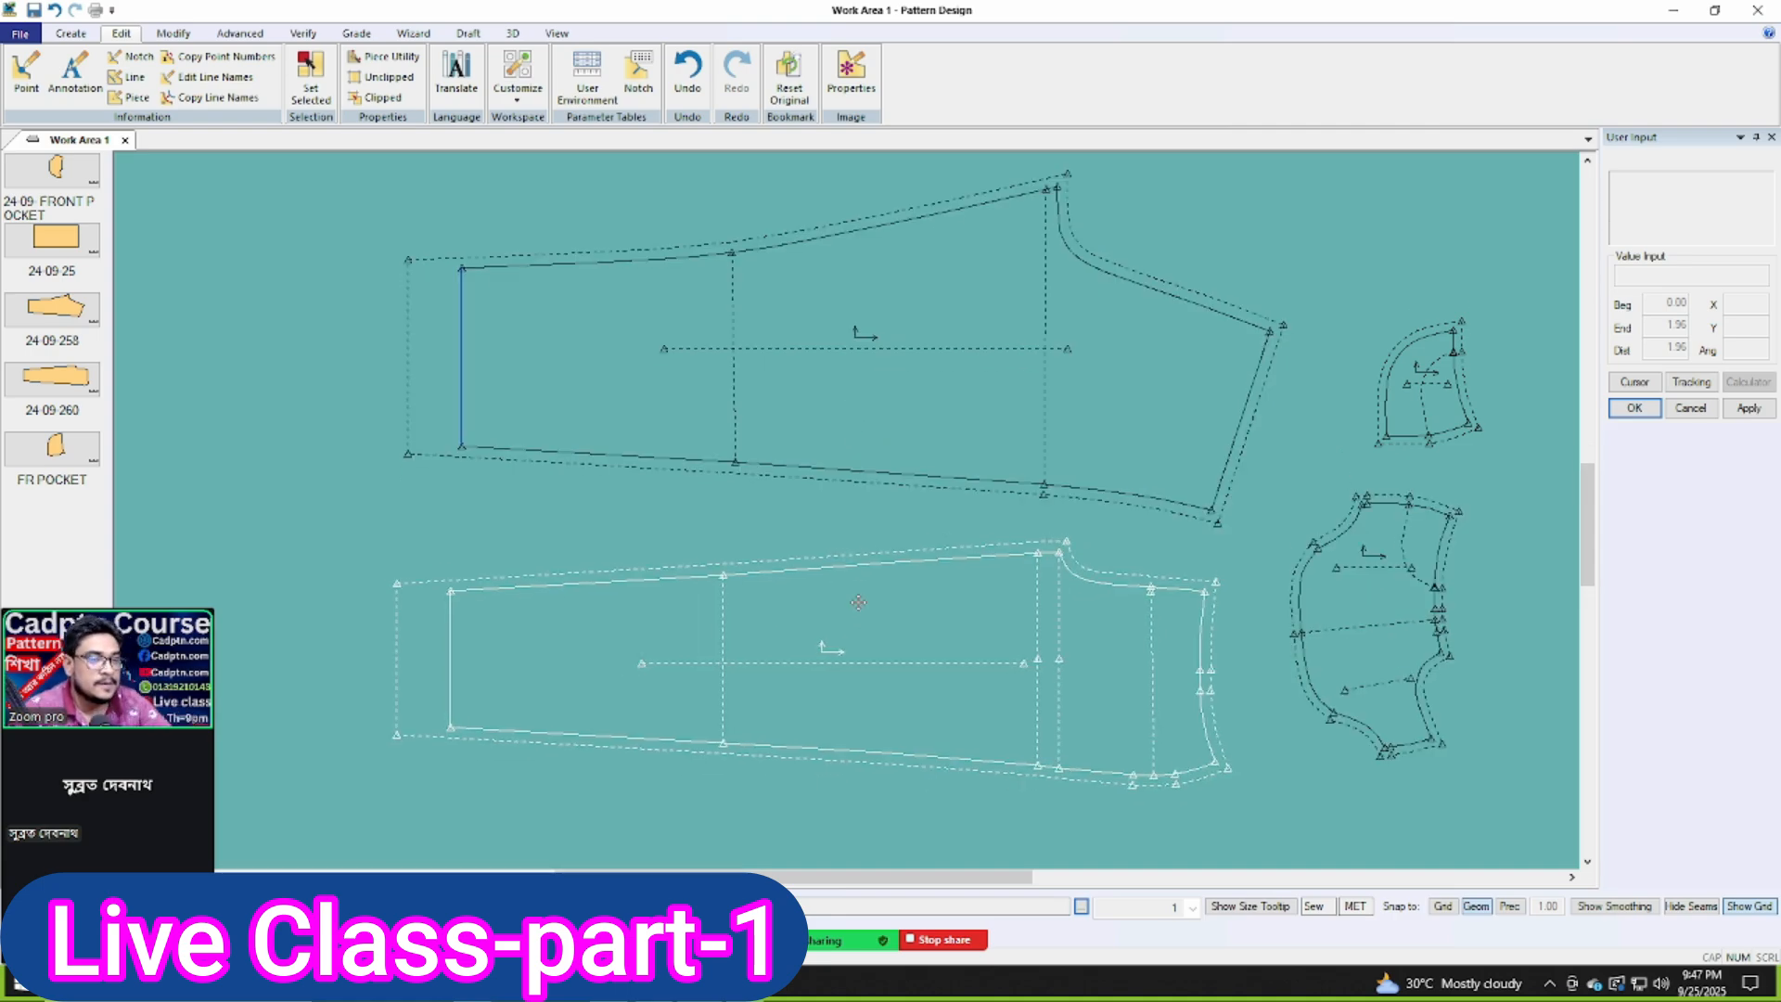
pyautogui.click(857, 599)
pyautogui.scroll(2, 1190, 219)
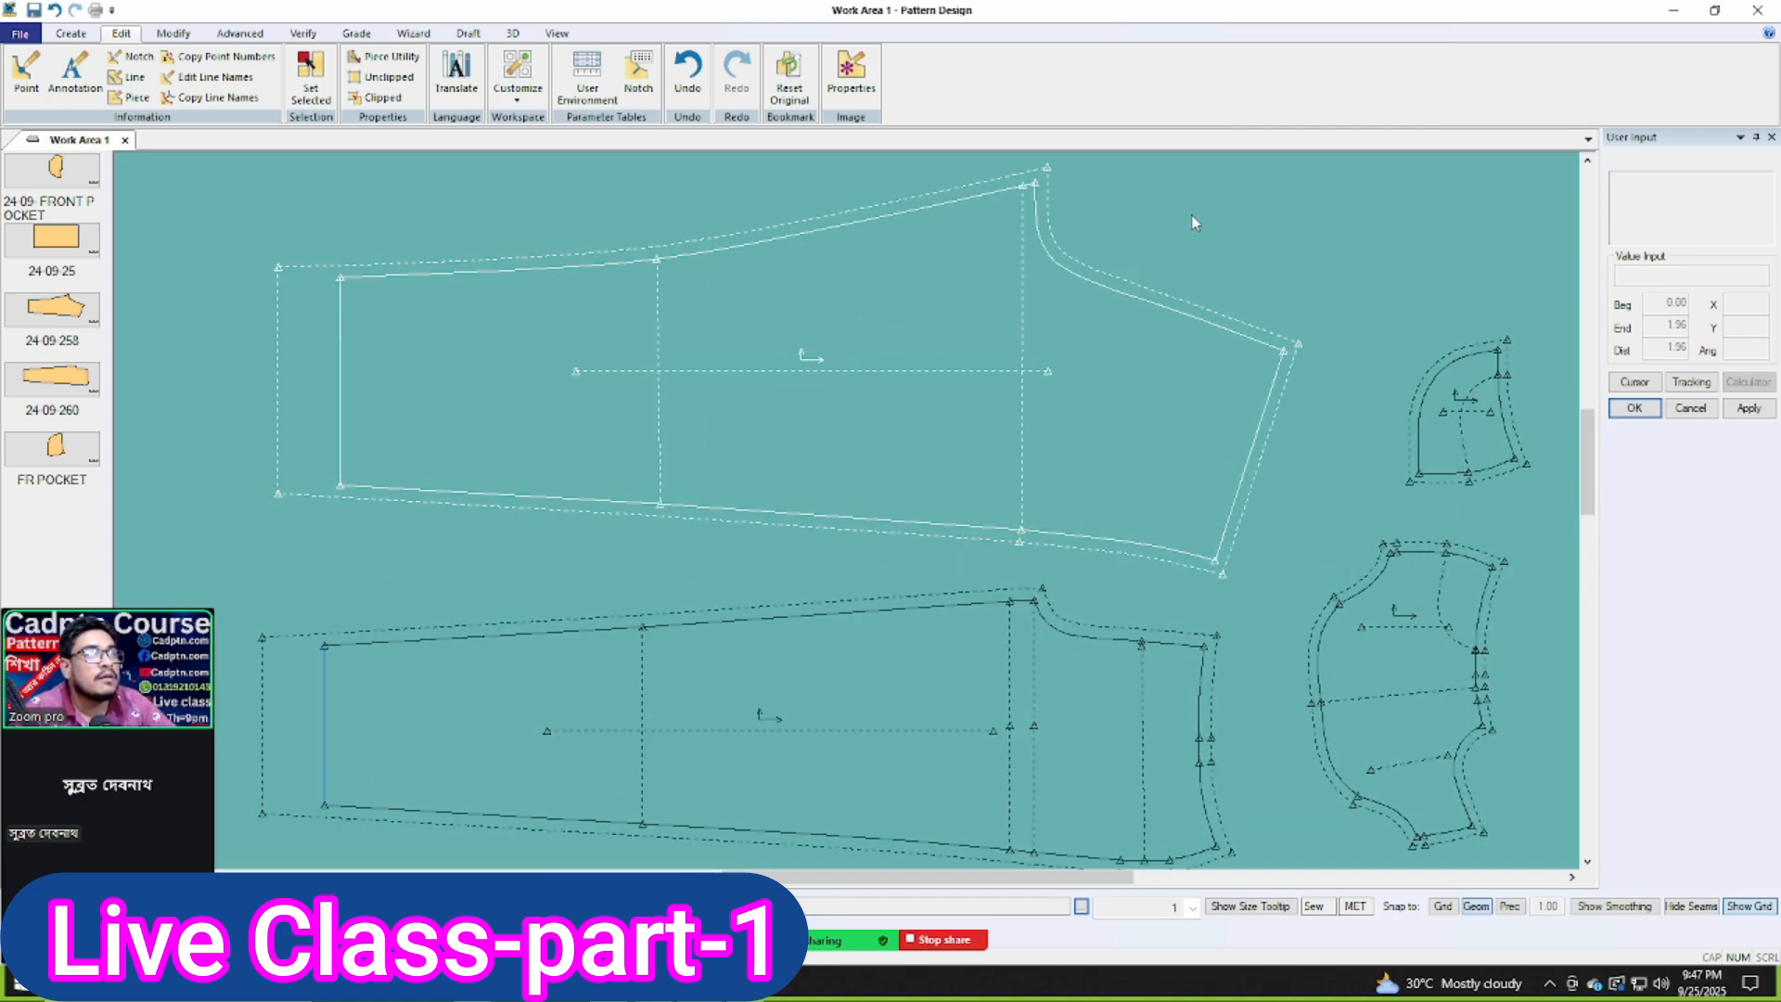
# Step: Split the back panel's rise line at a point near the waist and hide the seam allowances on all pieces
pyautogui.press('s')
pyautogui.click(1215, 330)
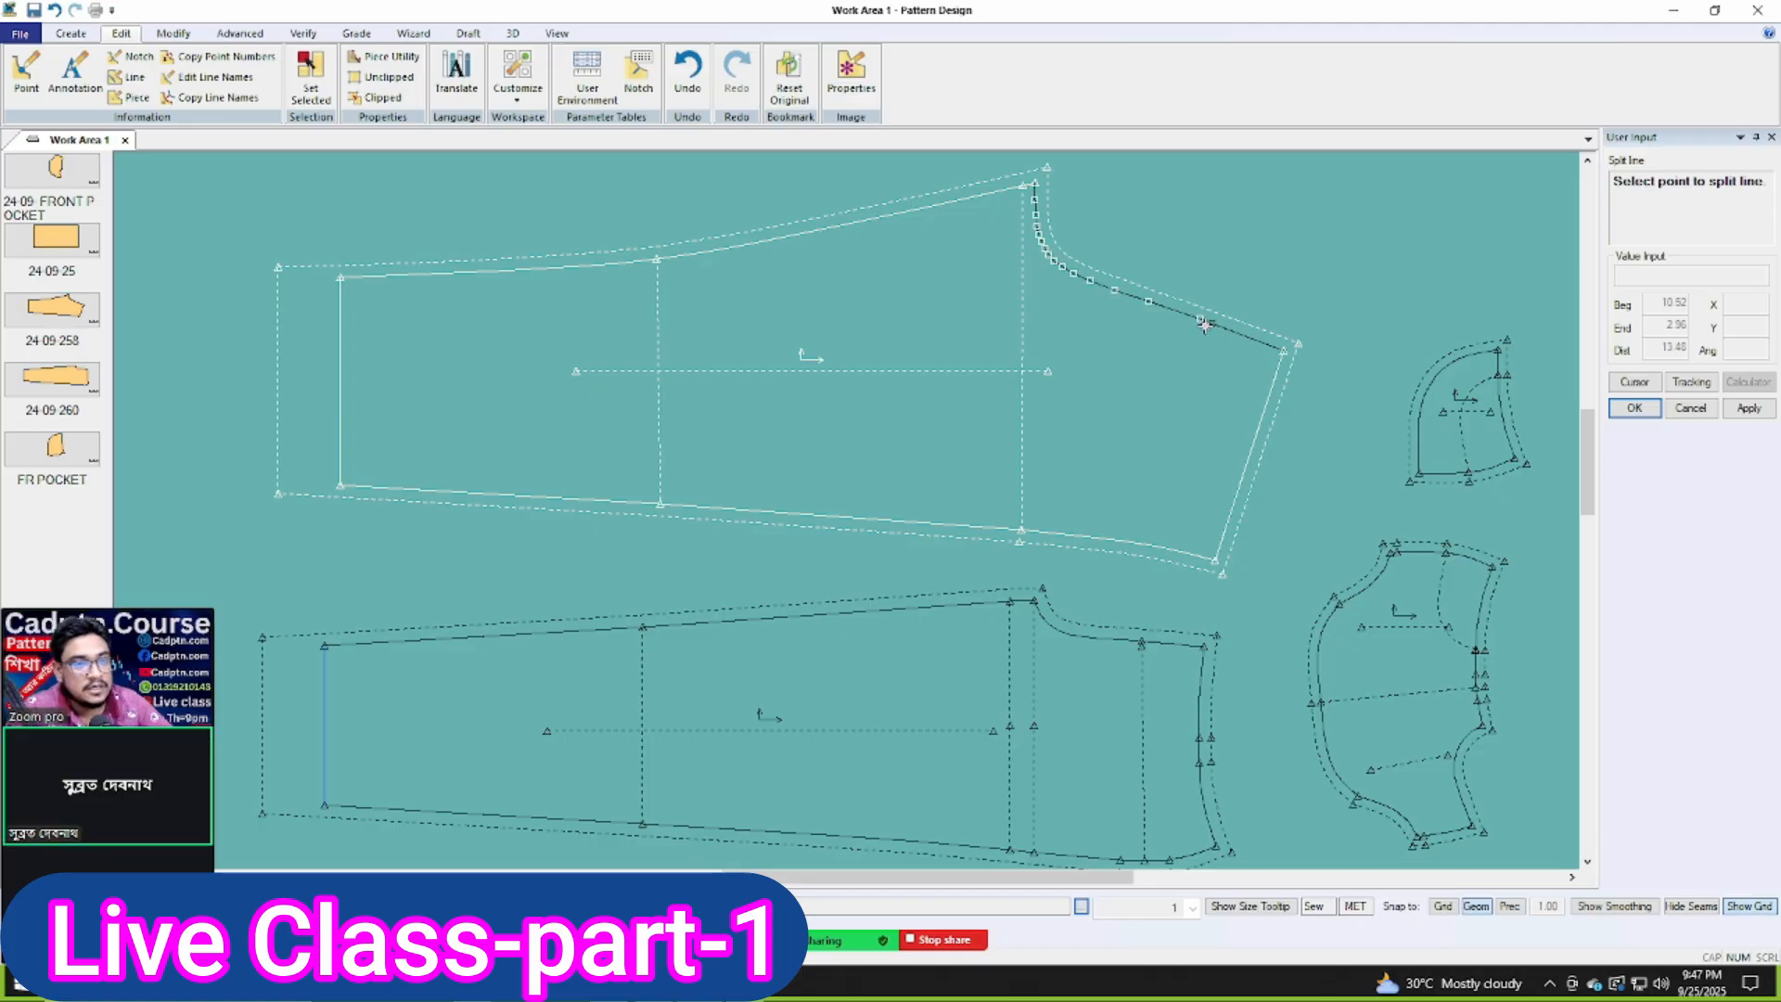
pyautogui.rightClick(1194, 246)
pyautogui.click(1210, 259)
pyautogui.scroll(1, 1259, 293)
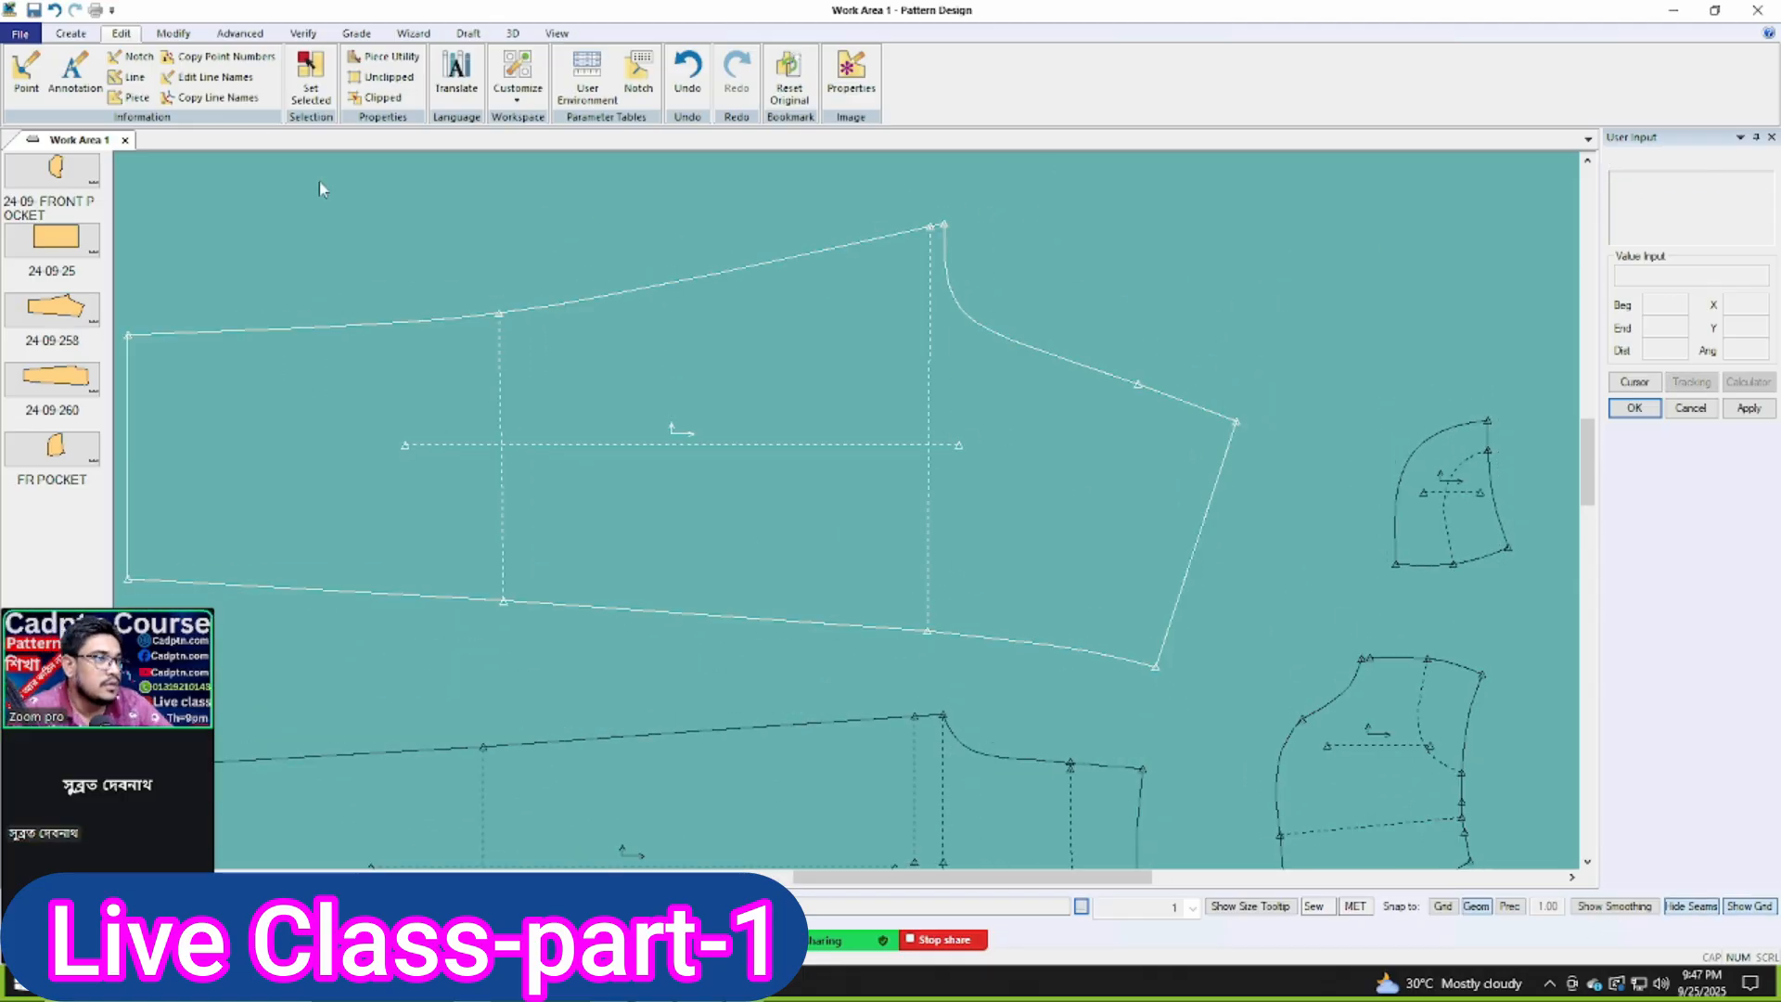
pyautogui.scroll(-2, 1002, 537)
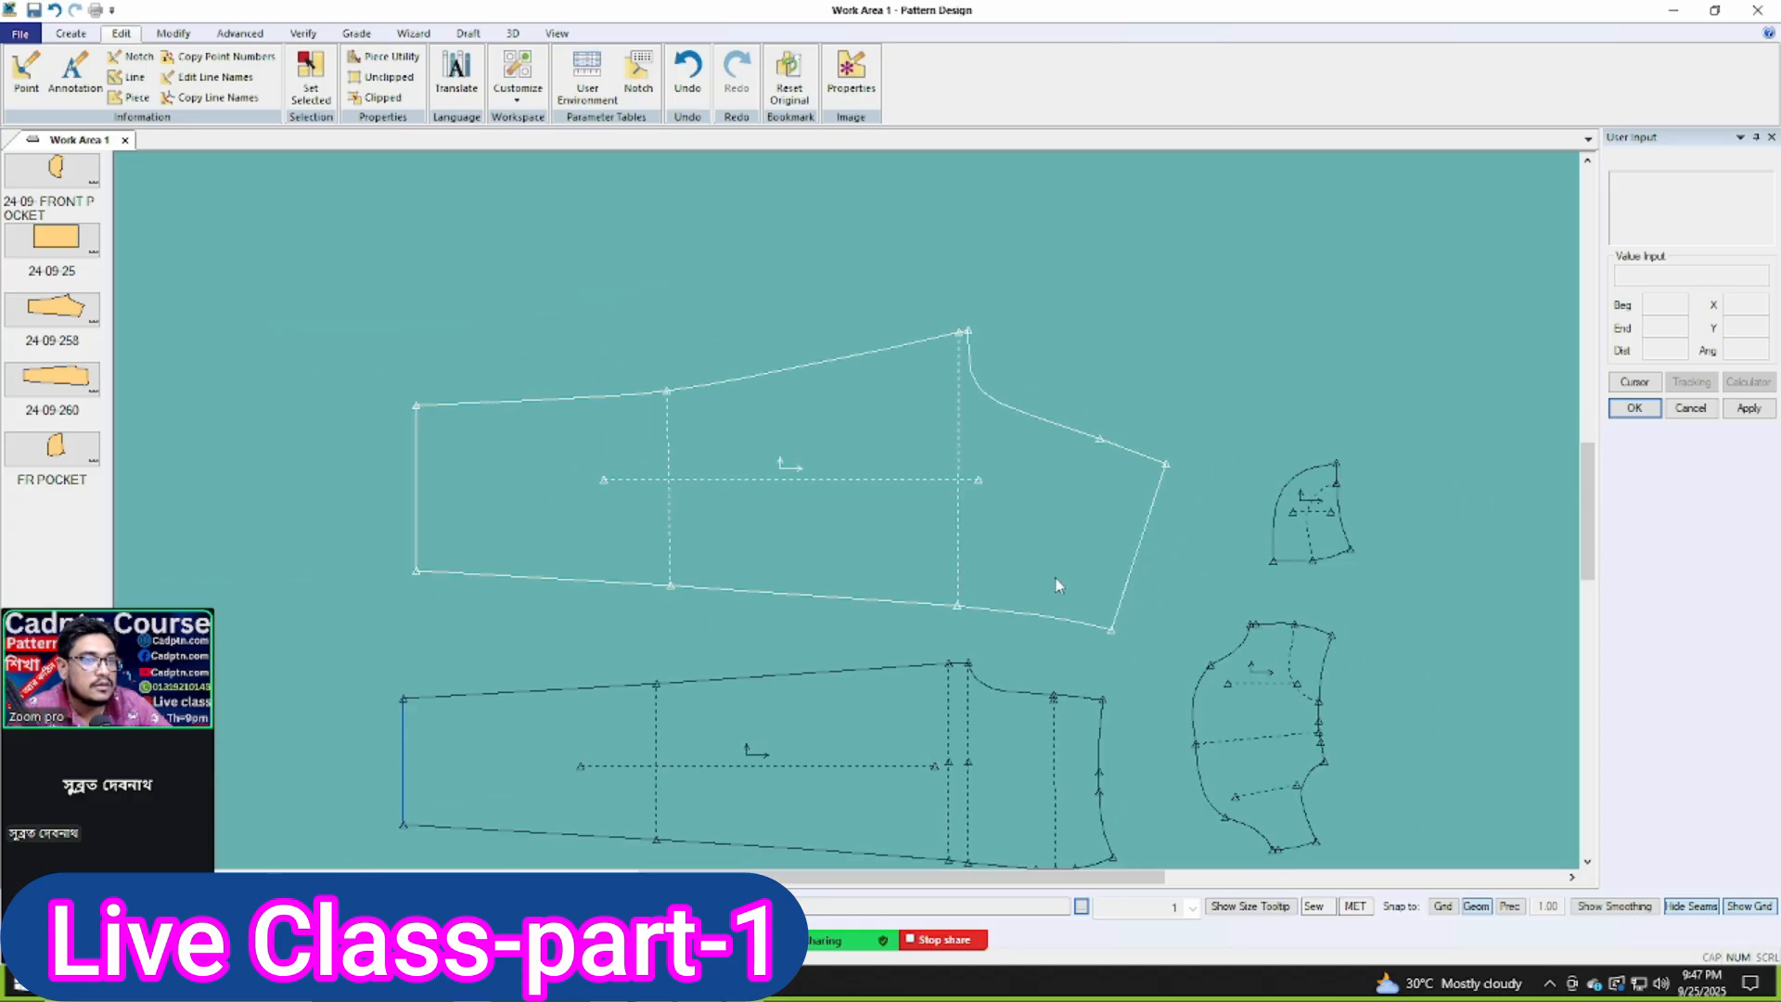
pyautogui.scroll(2, 1026, 389)
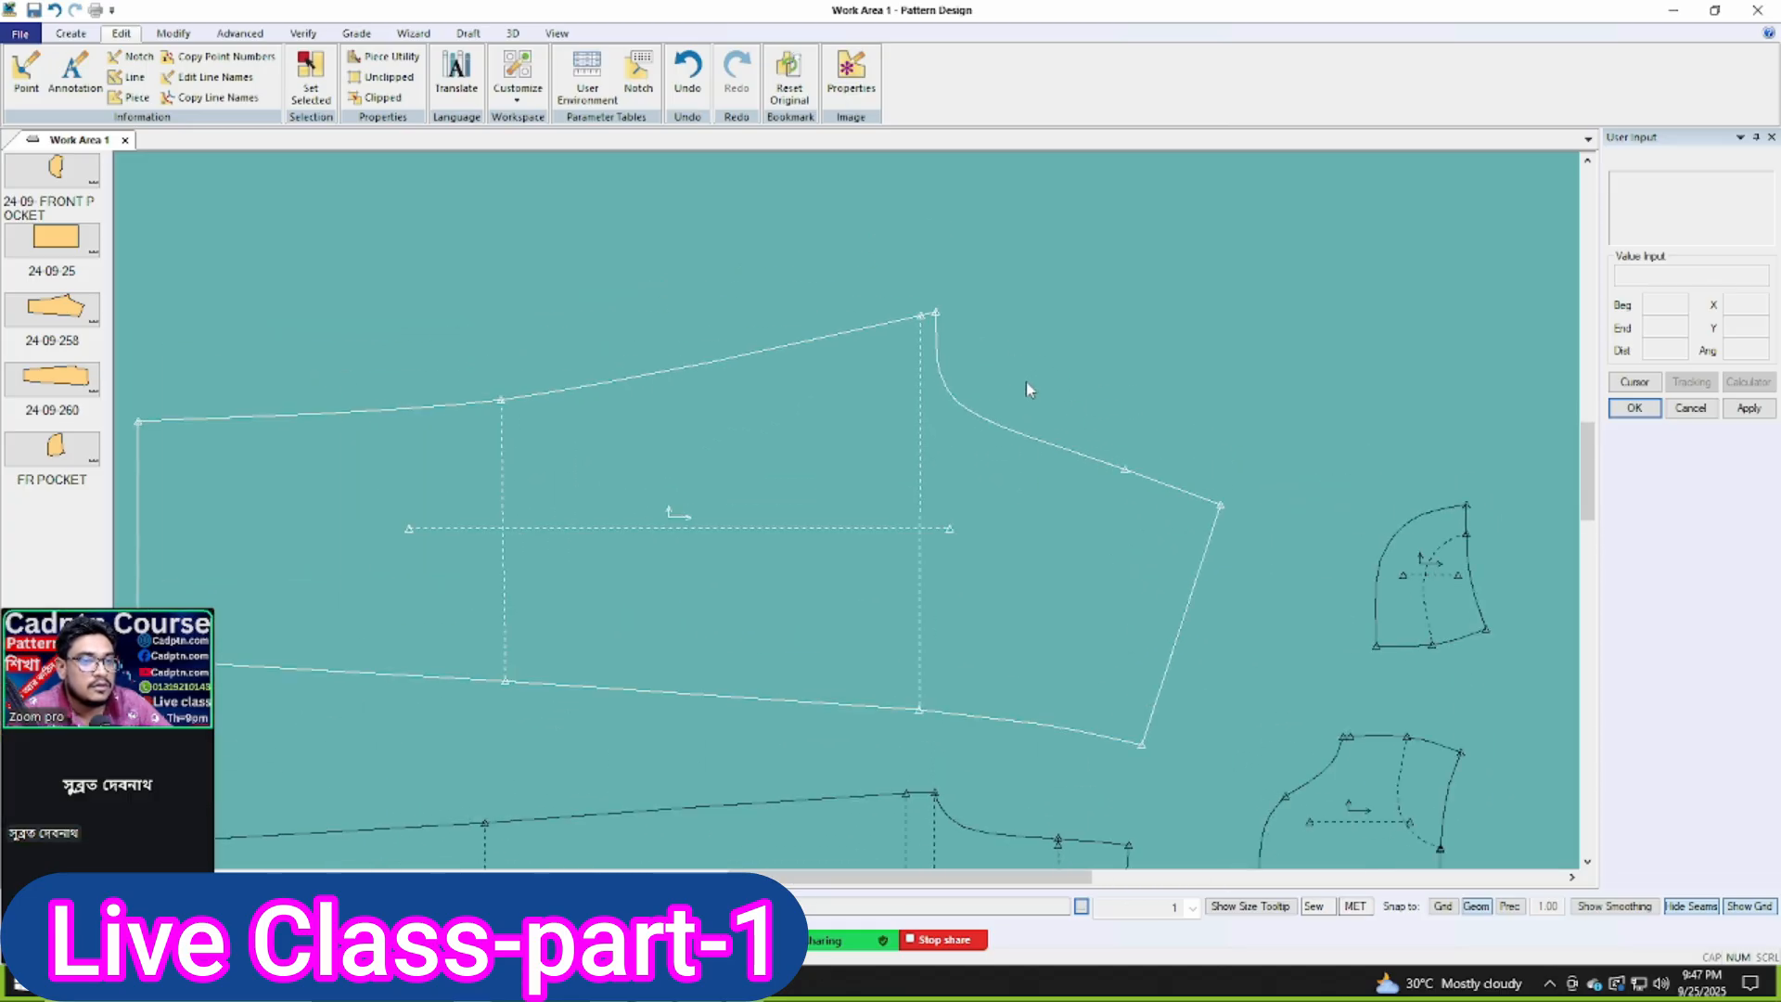
# Step: Copy the split back leg panel, place the duplicate above the original, and adjust the original's position below it
pyautogui.moveTo(838, 538); pyautogui.dragTo(826, 587)
pyautogui.click(71, 34)
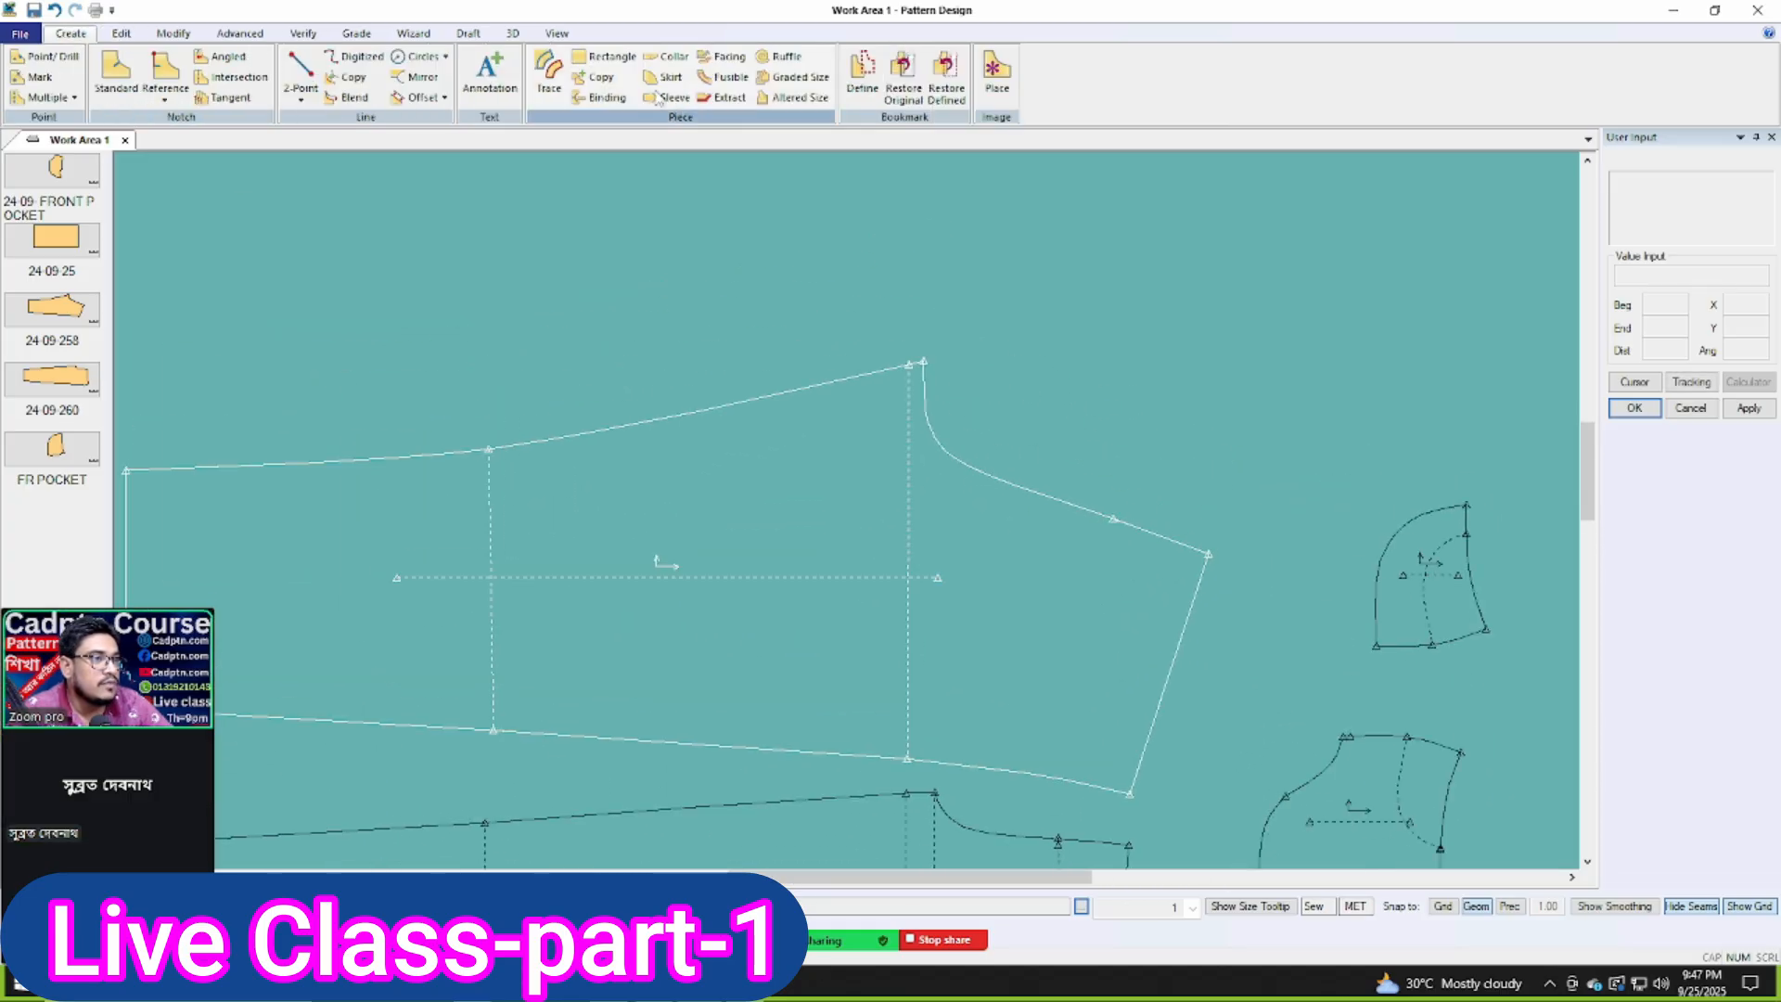
pyautogui.click(599, 80)
pyautogui.click(944, 600)
pyautogui.scroll(-1, 932, 807)
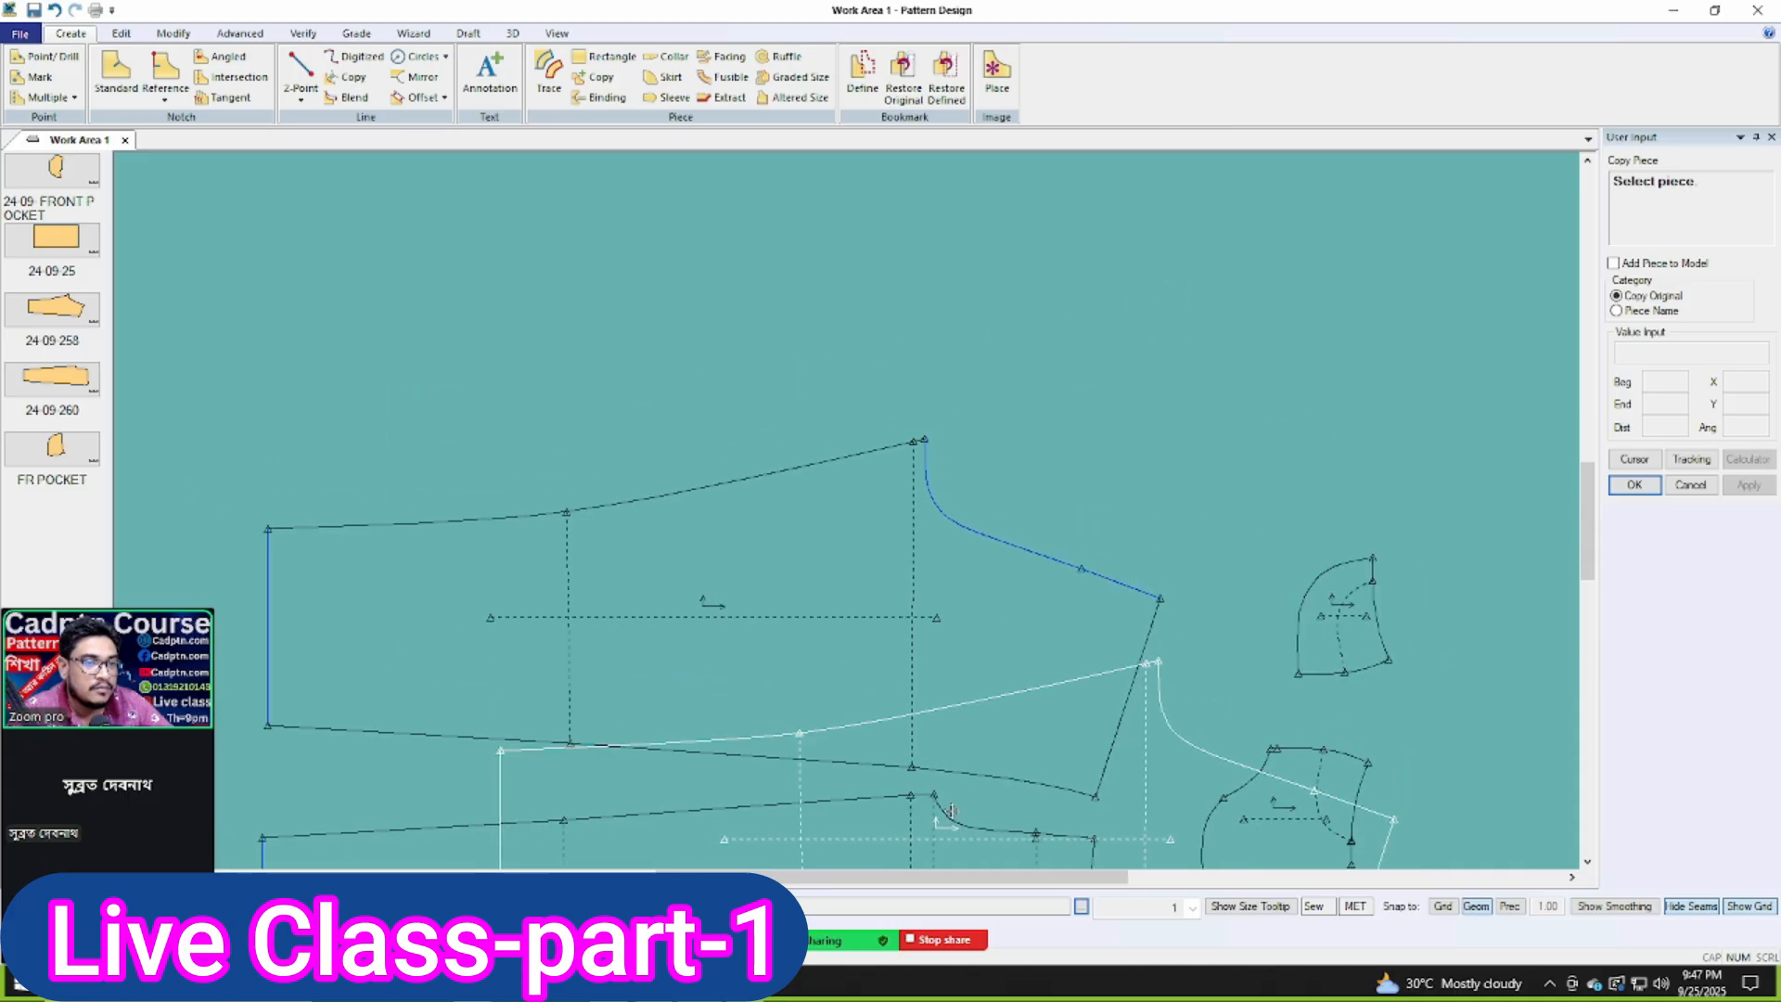
pyautogui.scroll(-1, 952, 811)
pyautogui.click(740, 304)
pyautogui.rightClick(1014, 291)
pyautogui.click(1013, 294)
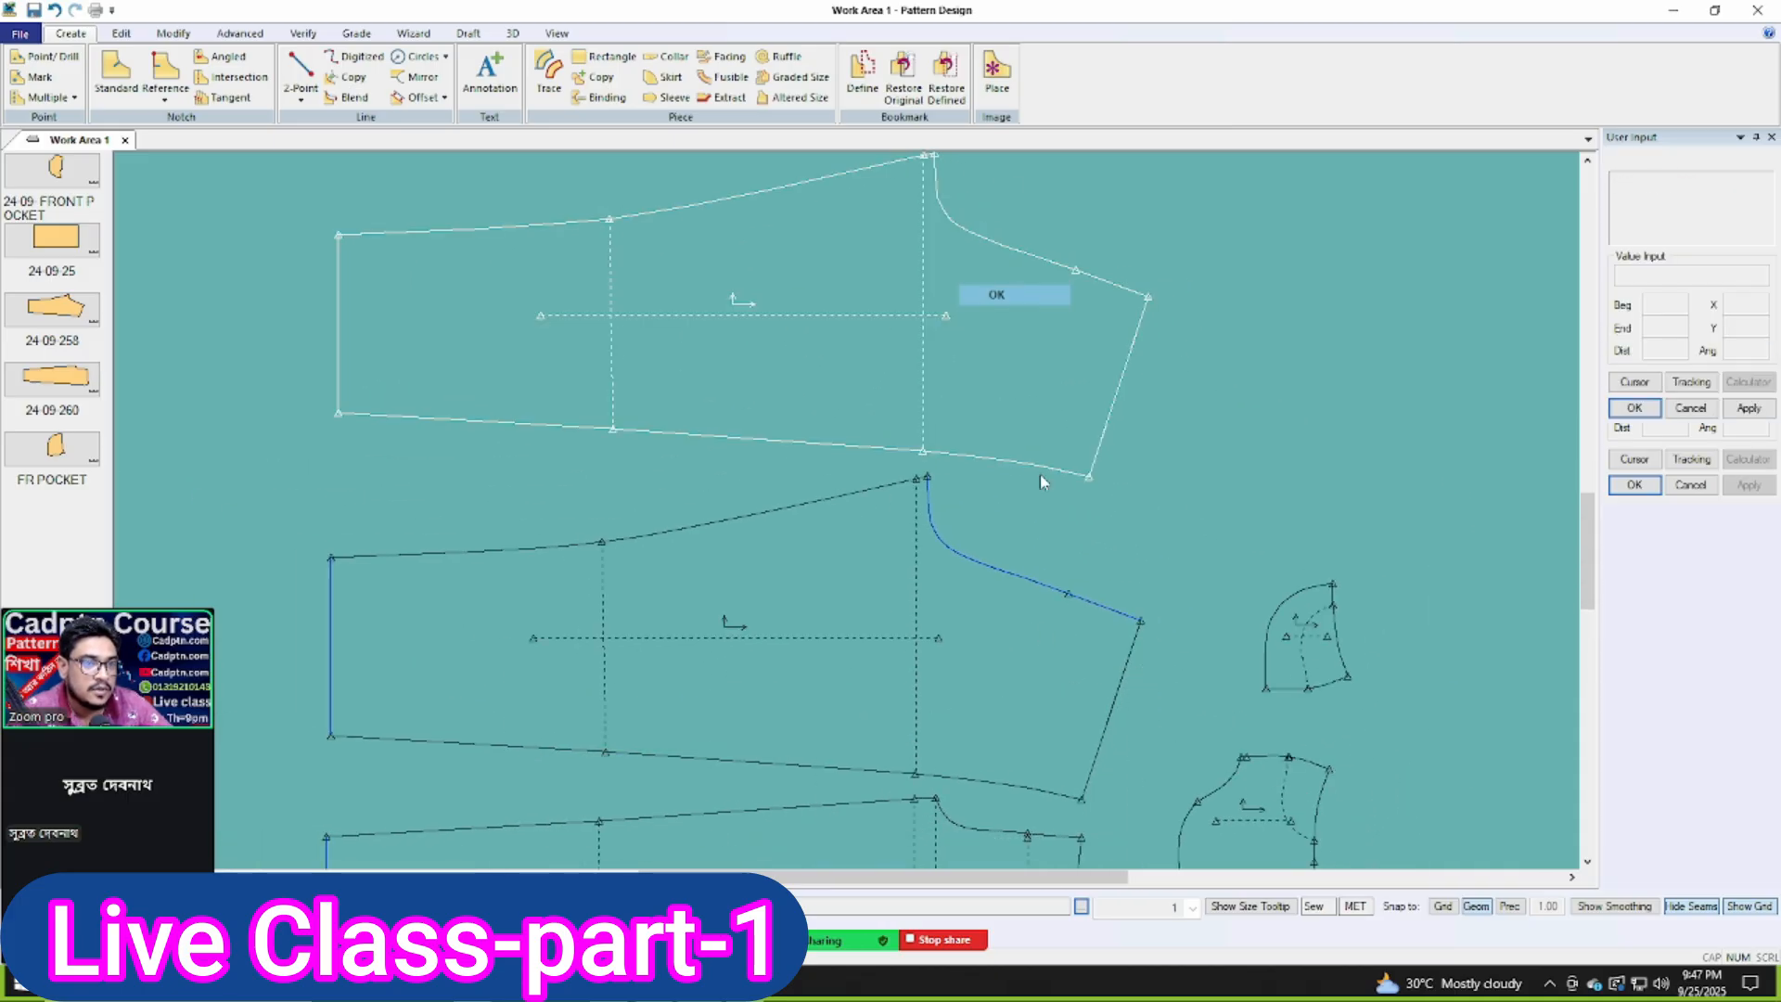
pyautogui.click(1069, 666)
pyautogui.scroll(1, 1067, 665)
pyautogui.click(1051, 640)
pyautogui.hotkey('ctrl', 'r')
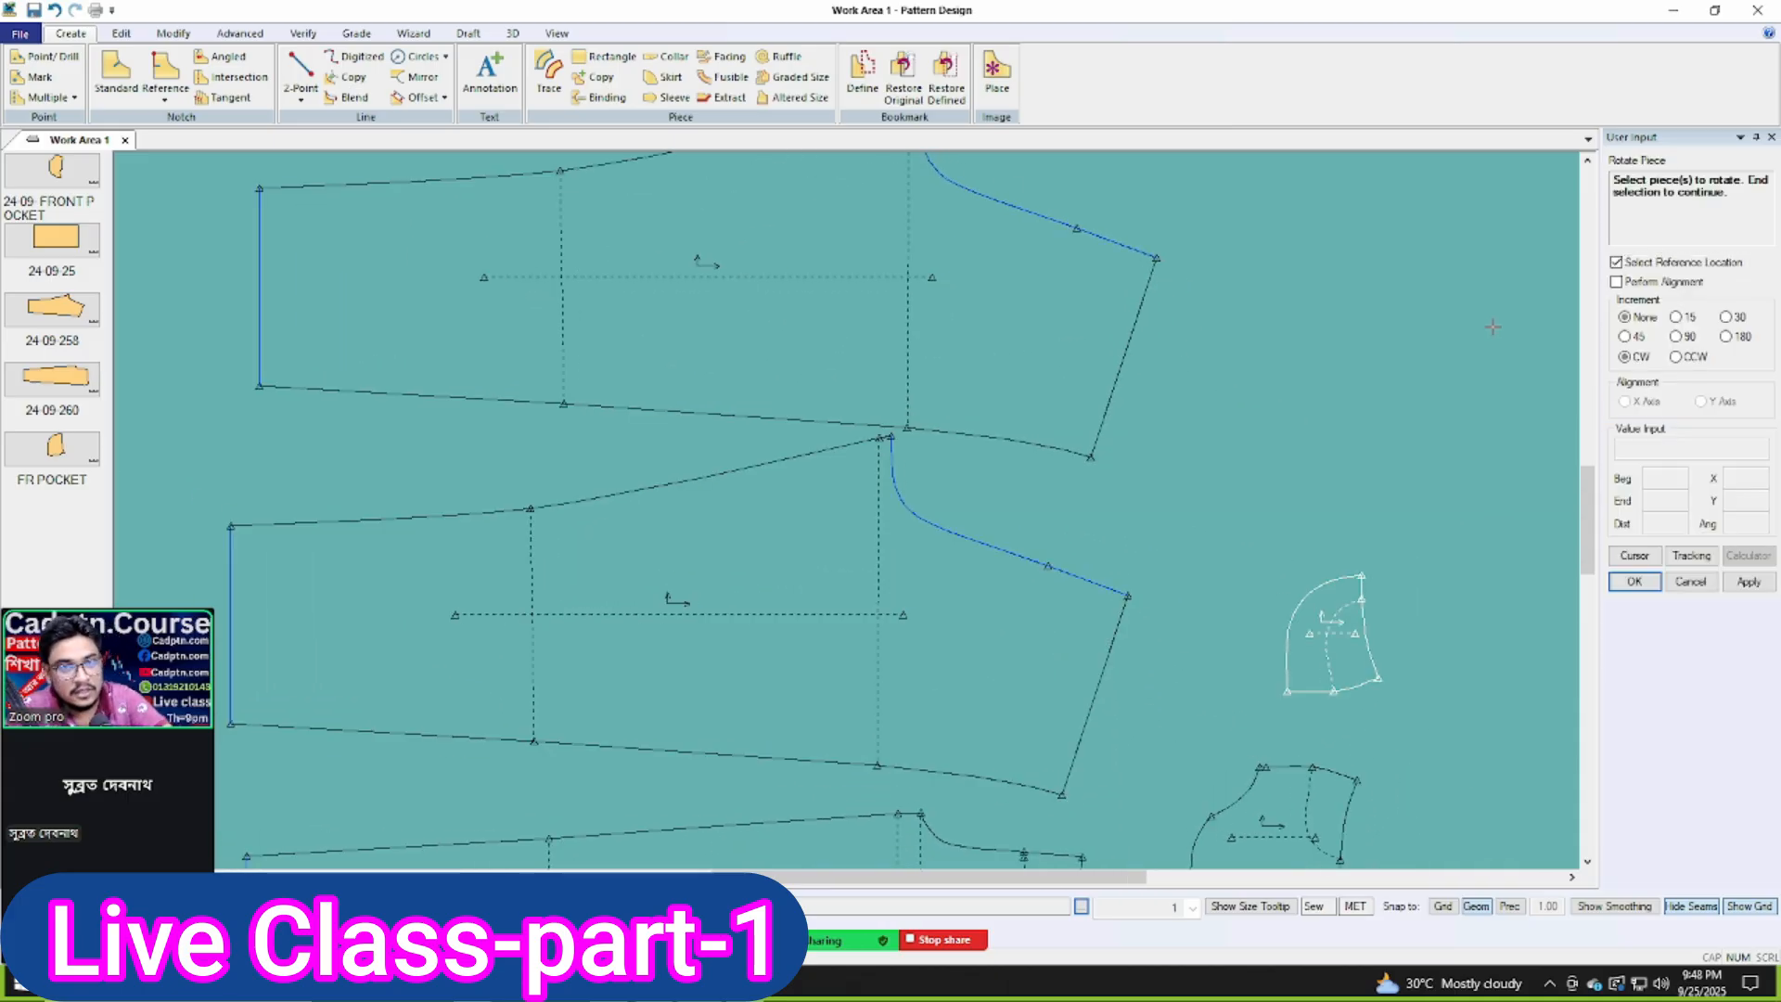
pyautogui.click(1019, 582)
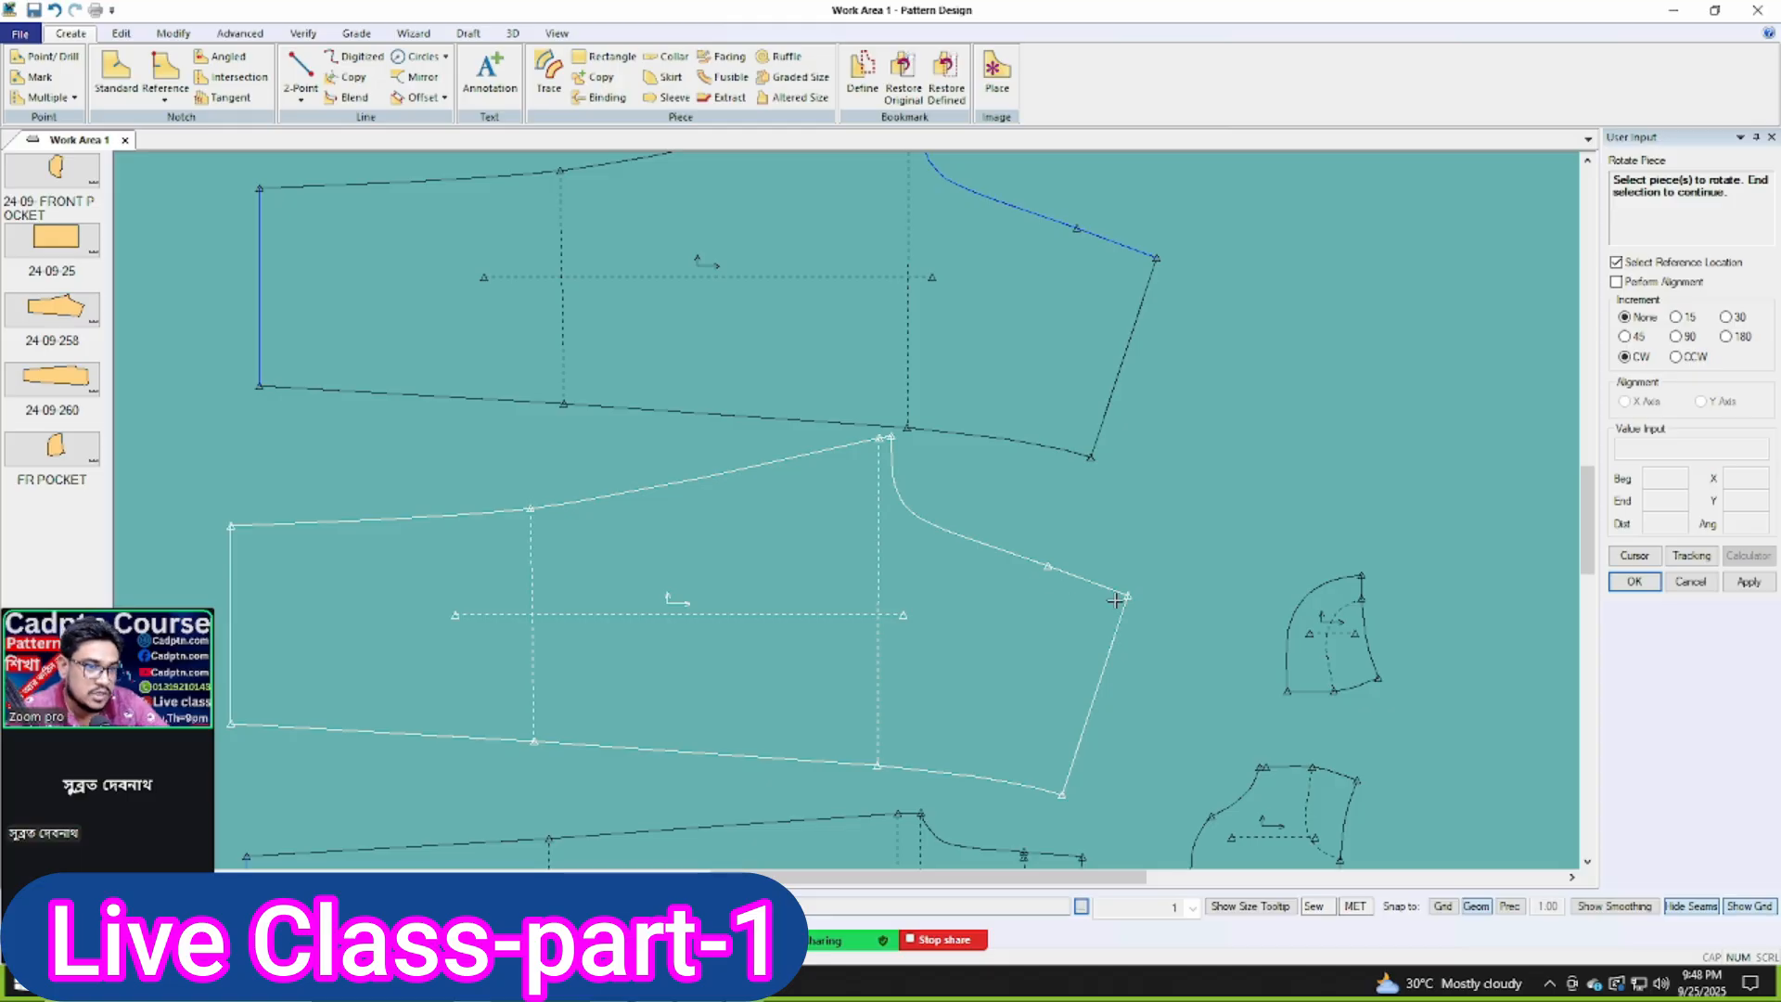
pyautogui.rightClick(1202, 283)
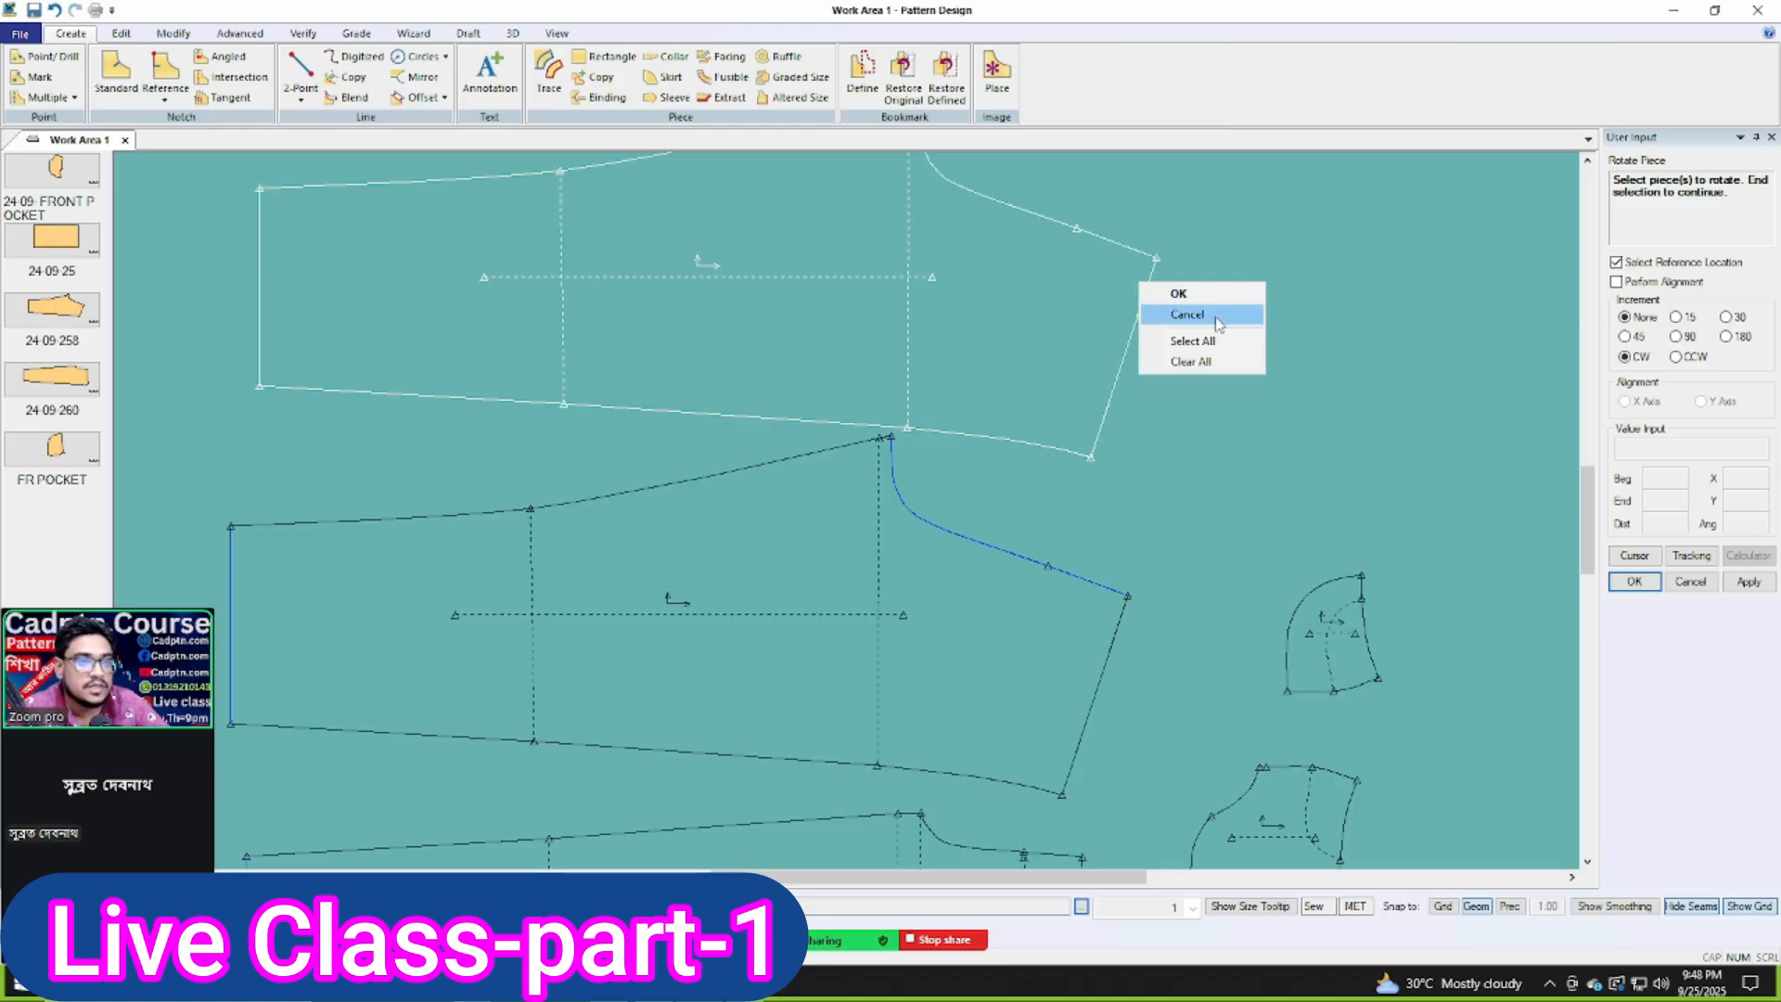
pyautogui.click(1212, 315)
# Step: Rotate the lower back panel with Perform Alignment set to X Axis, so its split upper rise segment lies horizontal
pyautogui.click(176, 34)
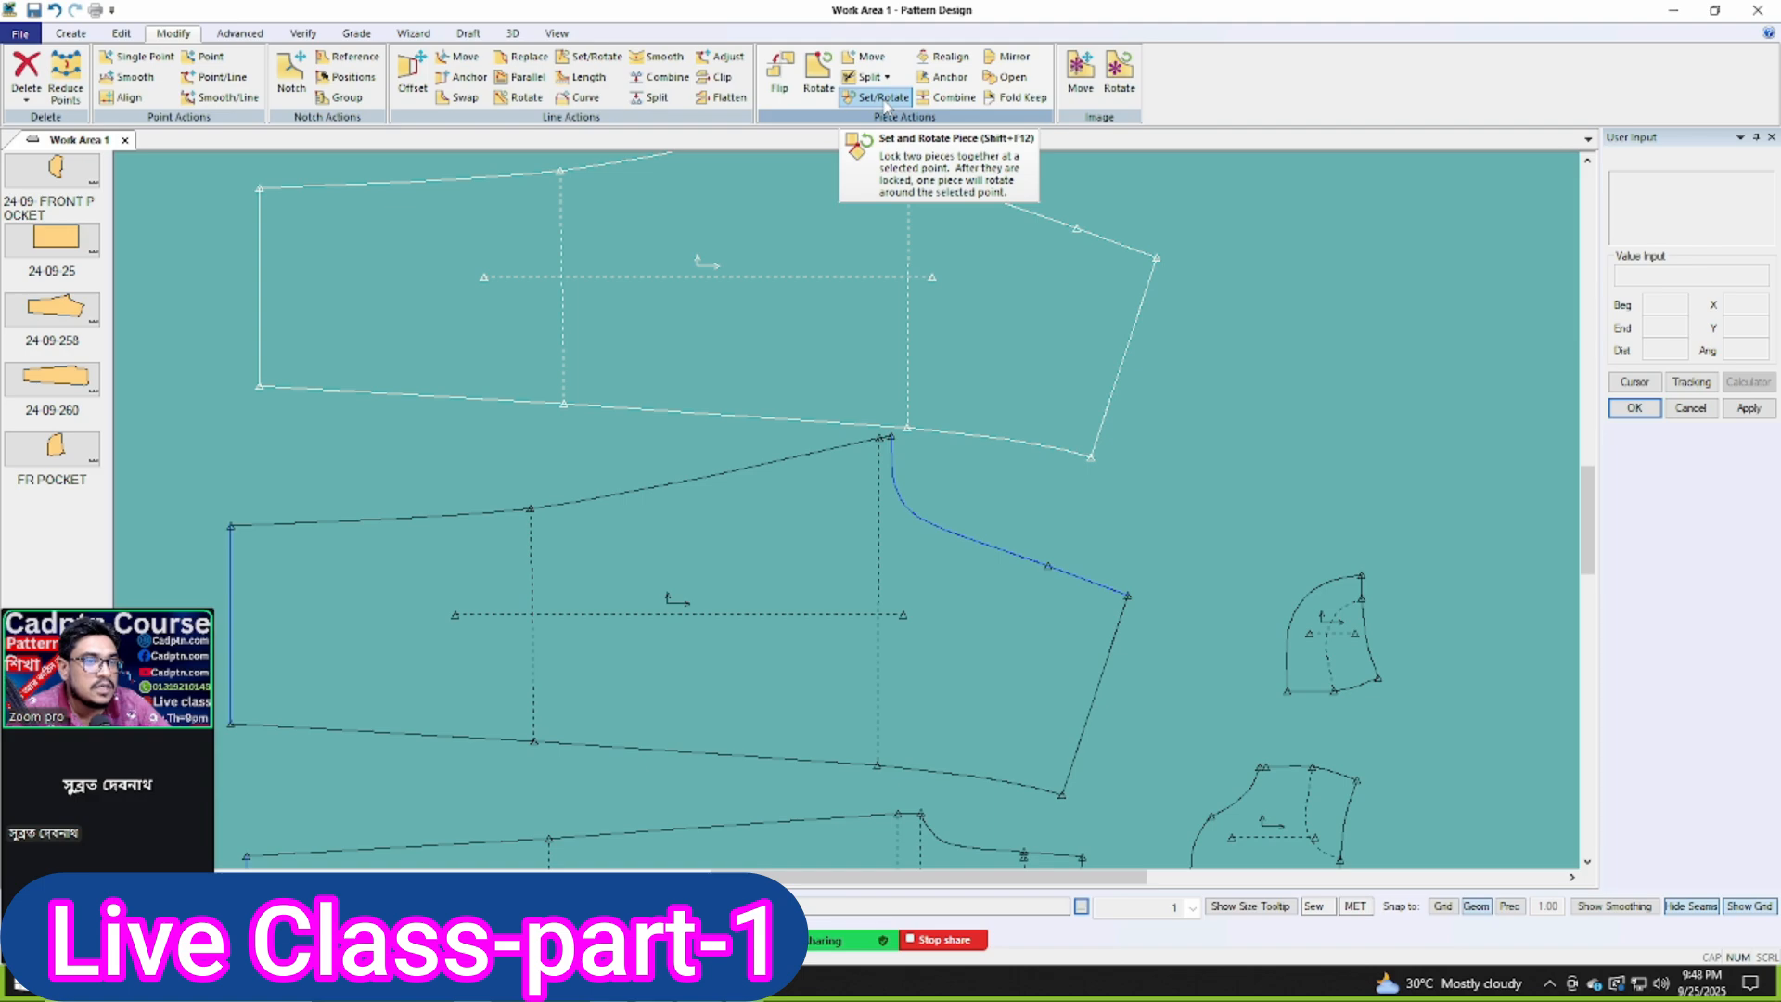
pyautogui.click(814, 78)
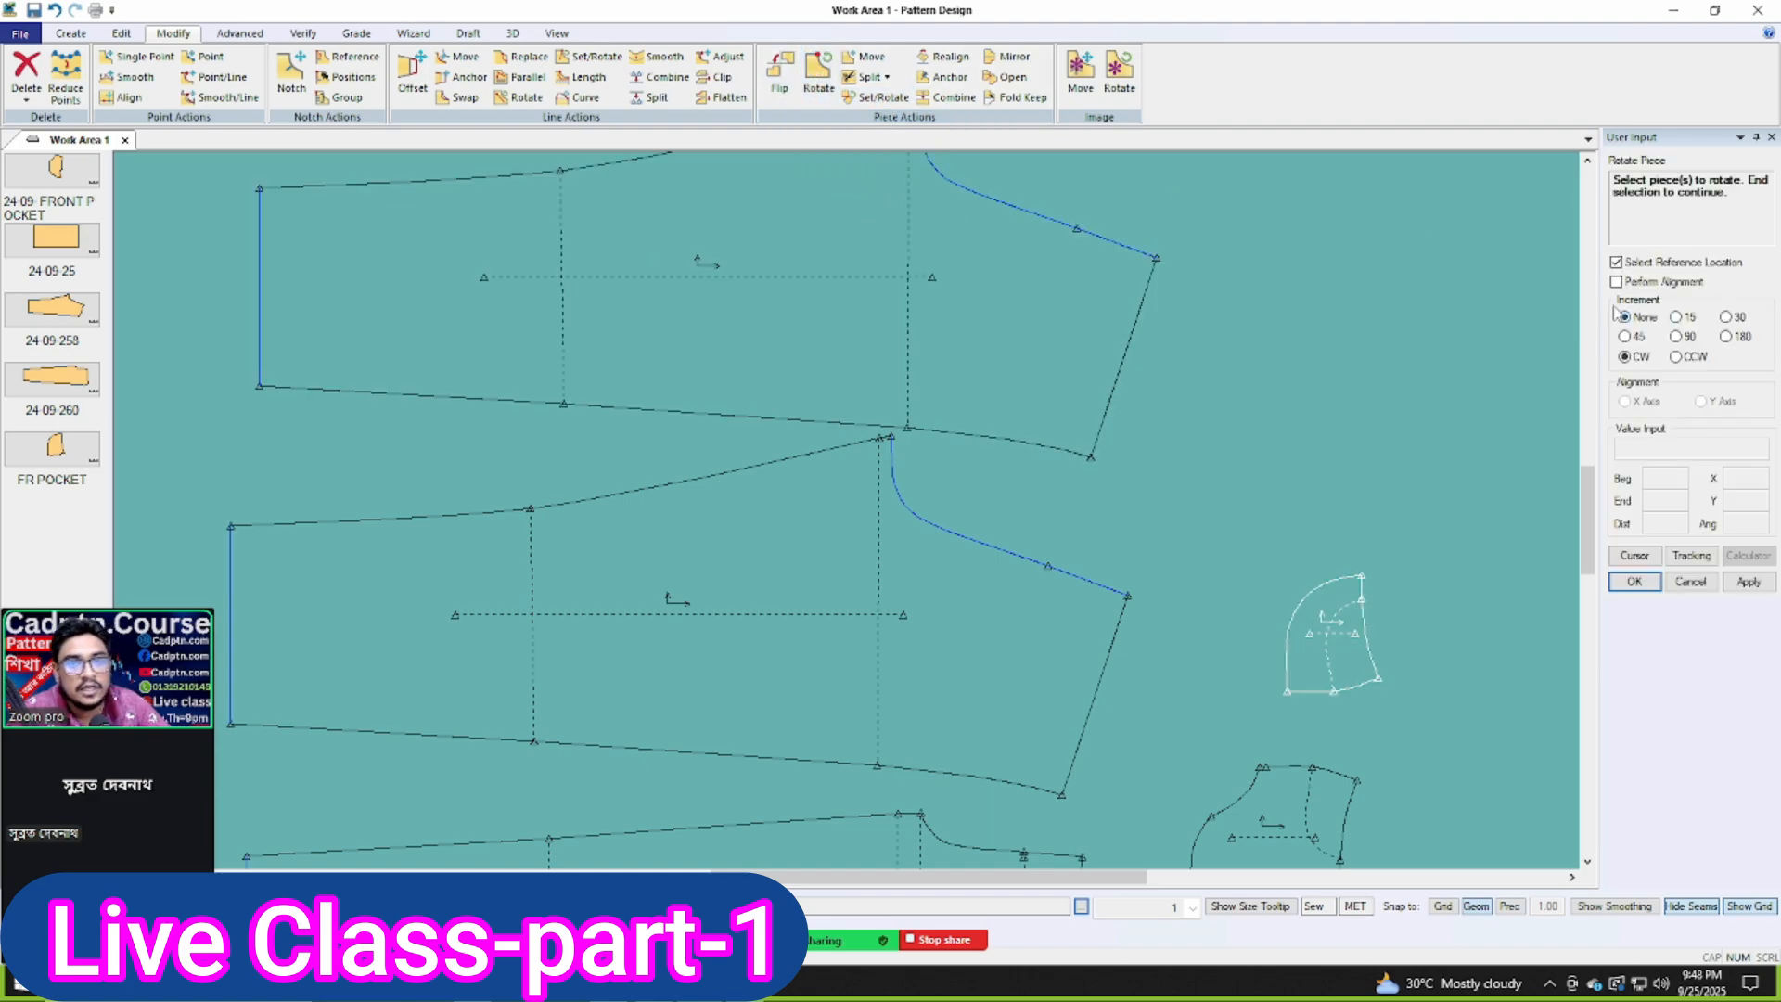
pyautogui.click(1634, 284)
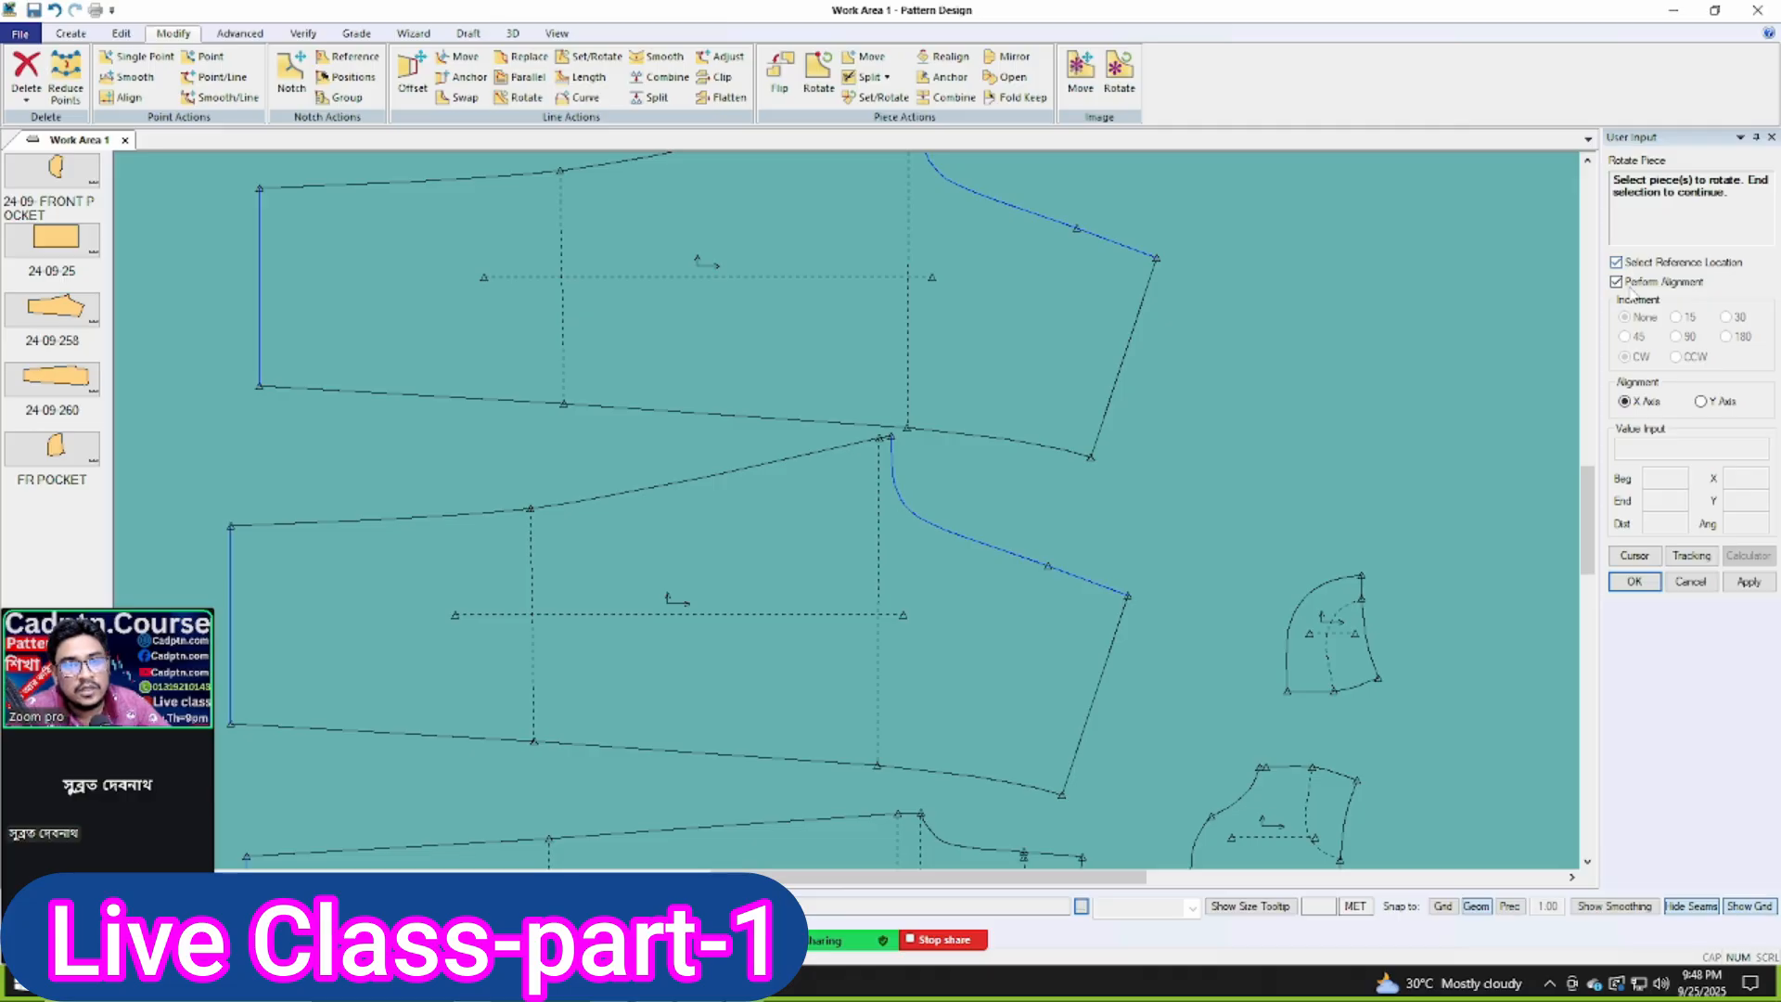
pyautogui.click(1011, 656)
pyautogui.rightClick(955, 603)
pyautogui.click(955, 601)
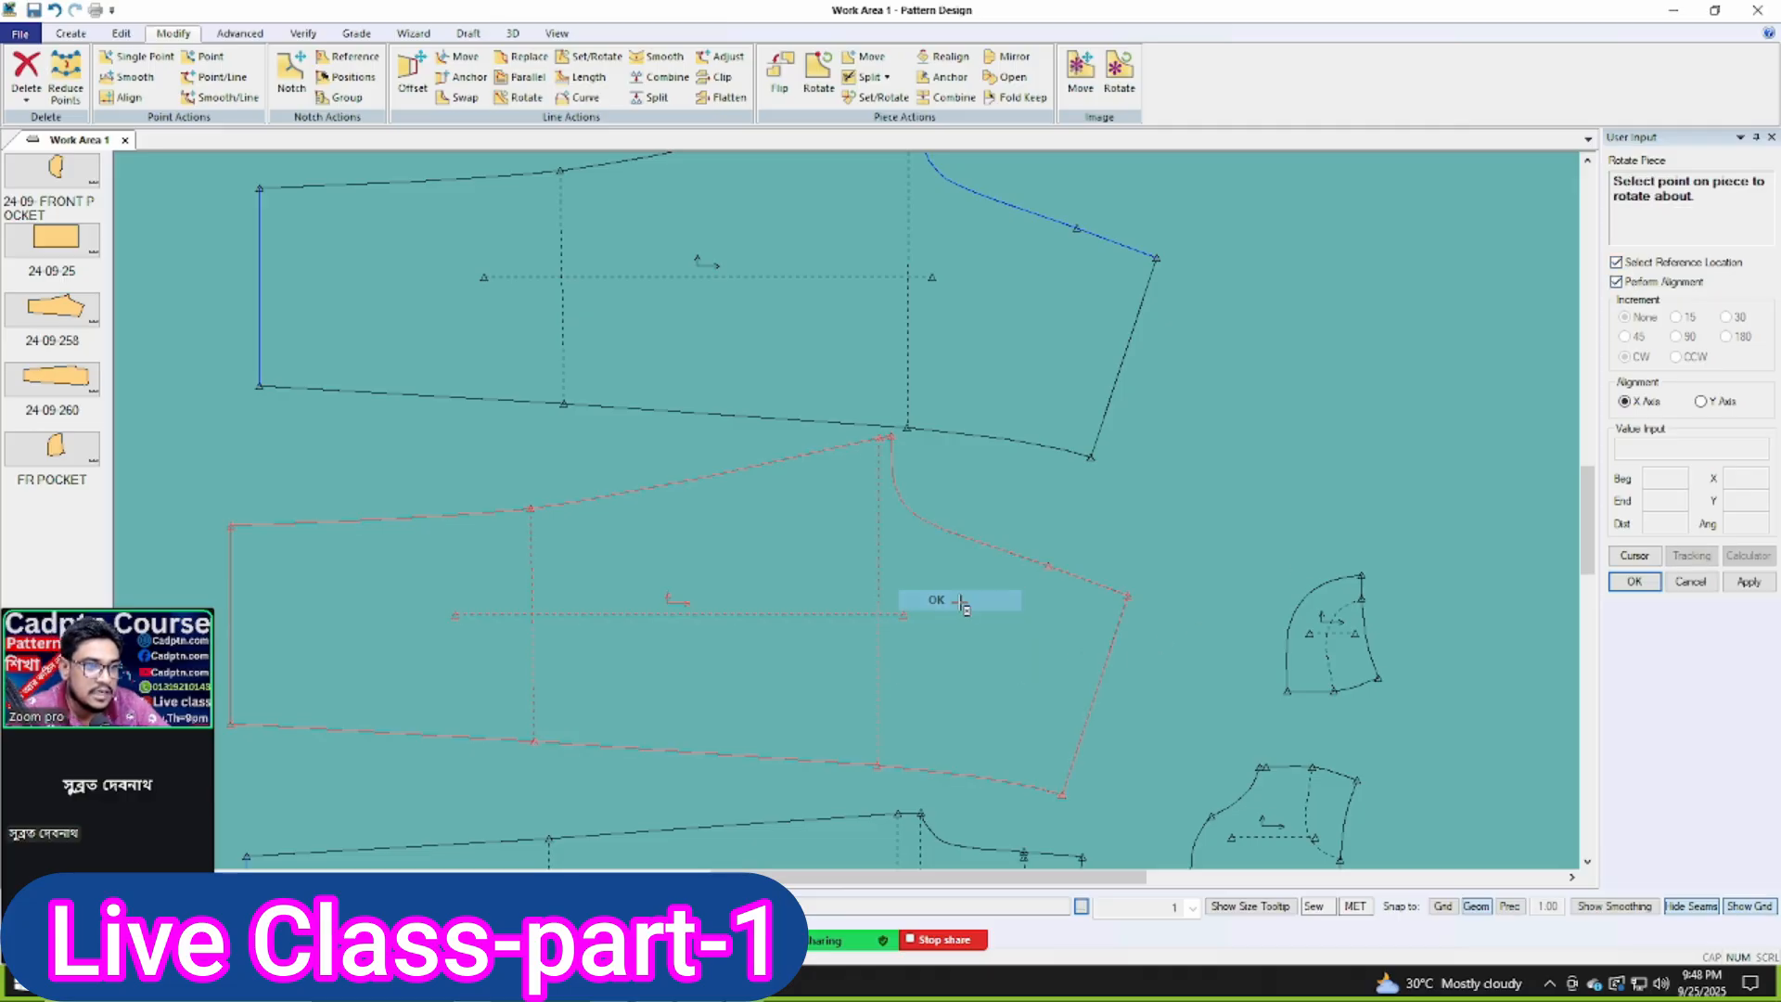
pyautogui.scroll(3, 975, 579)
pyautogui.click(1012, 584)
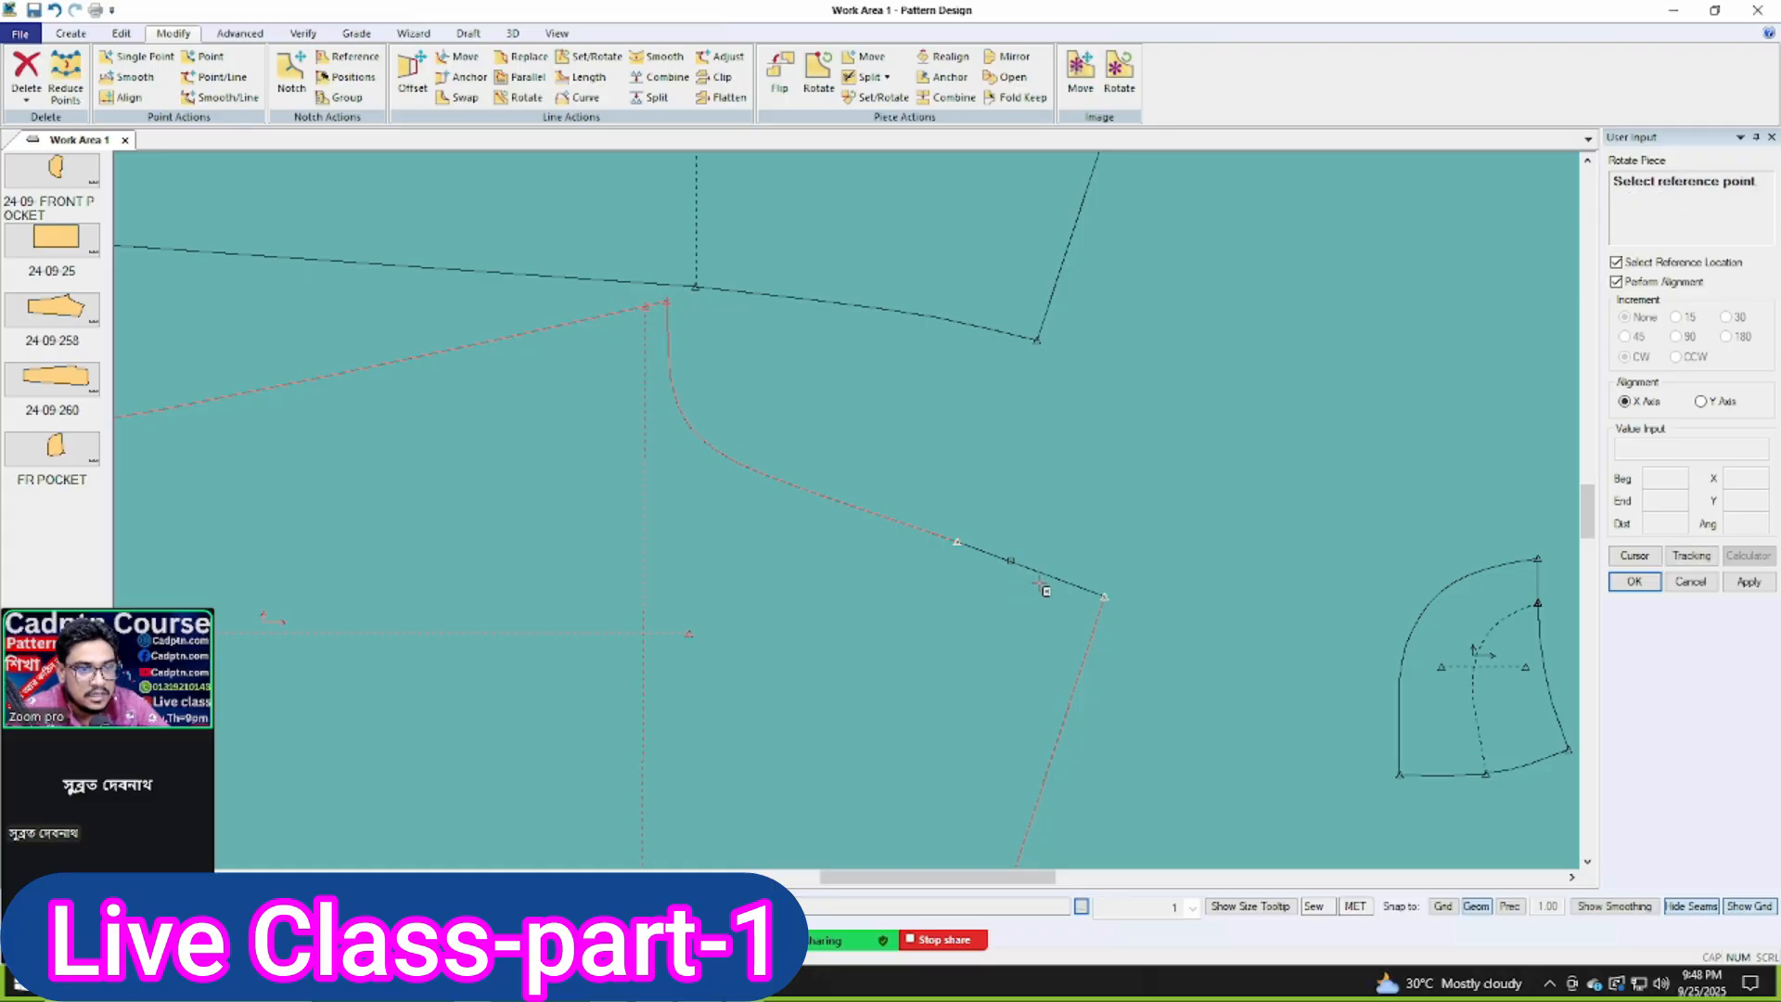
pyautogui.click(1055, 579)
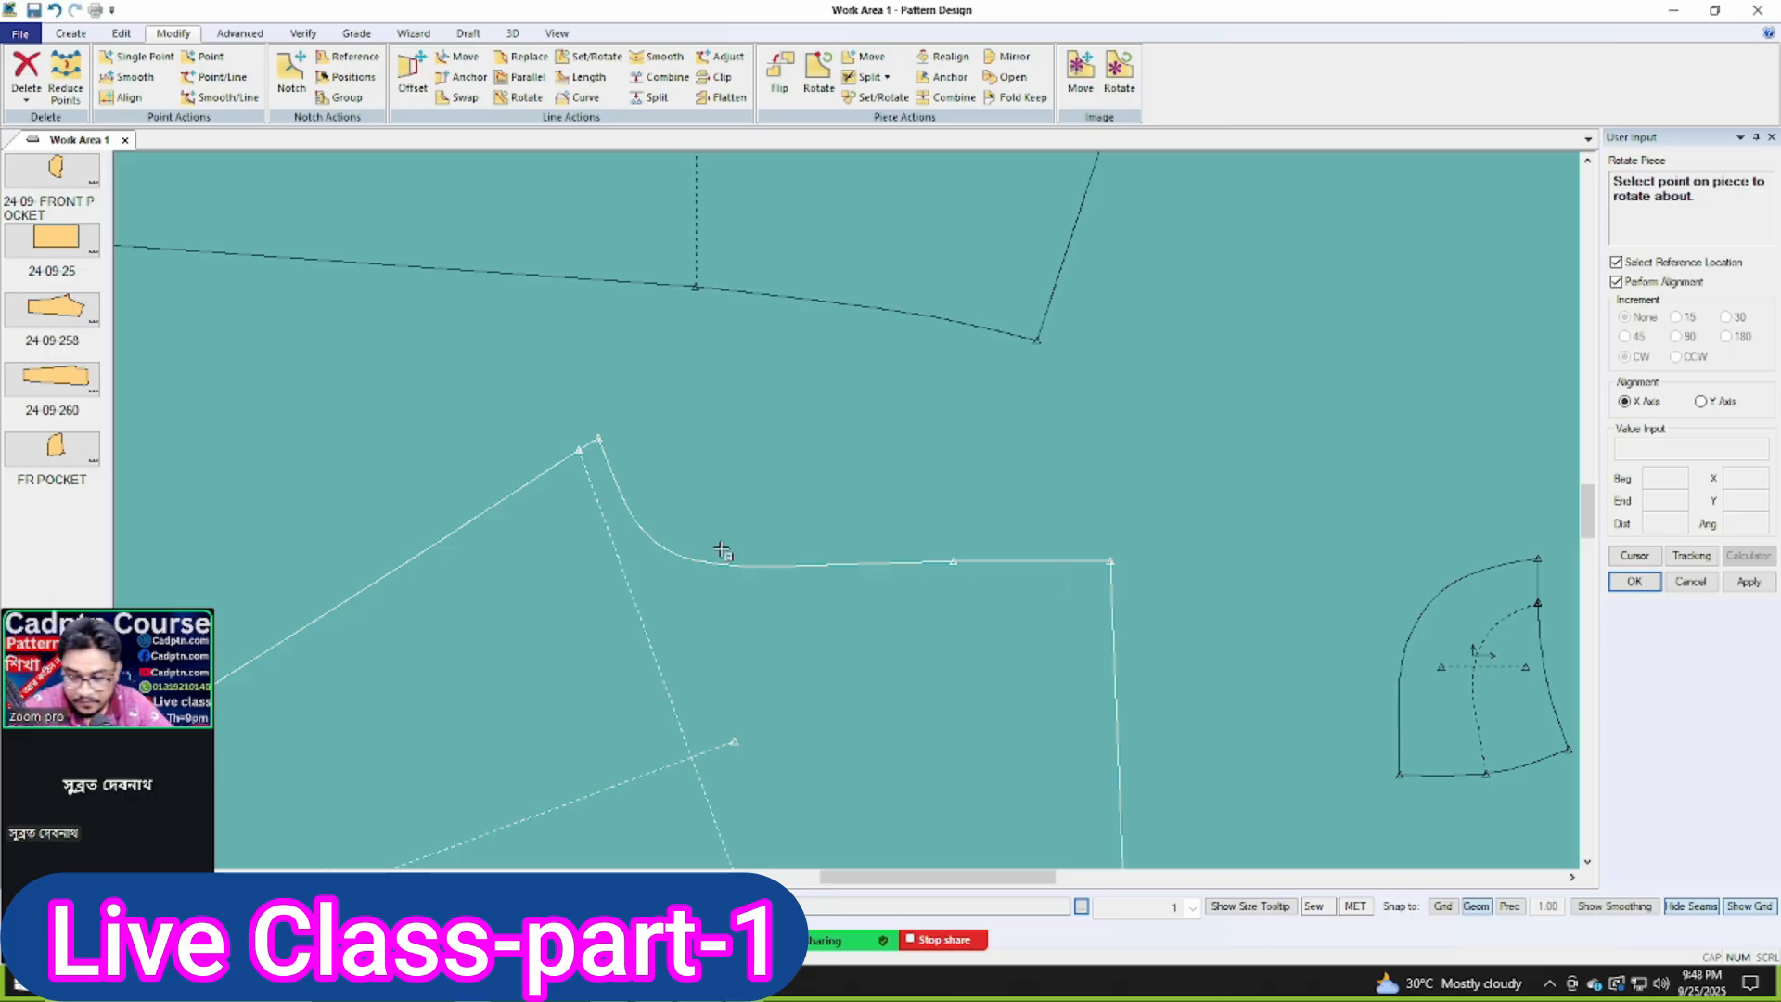
pyautogui.scroll(-4, 898, 584)
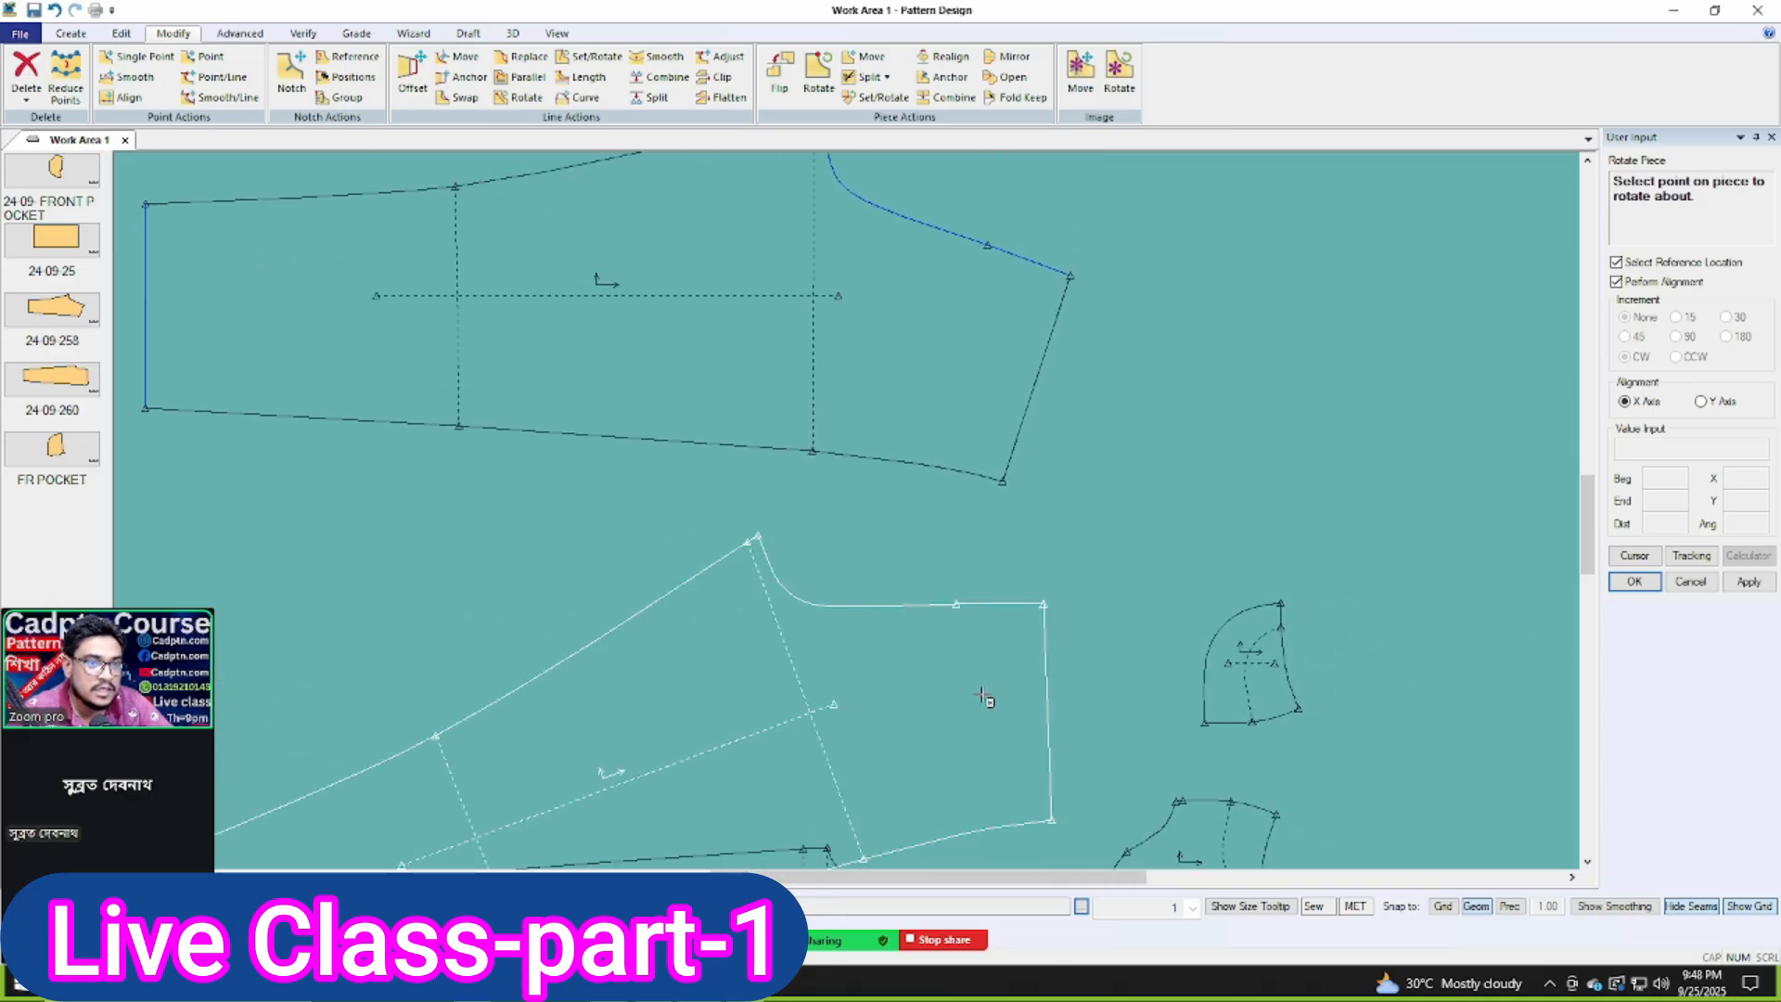
pyautogui.rightClick(939, 288)
pyautogui.click(1015, 301)
# Step: Flip the upper back panel into the lower-right quadrant with the Flip Piece type and shift it clear of the rotated panel
pyautogui.click(934, 401)
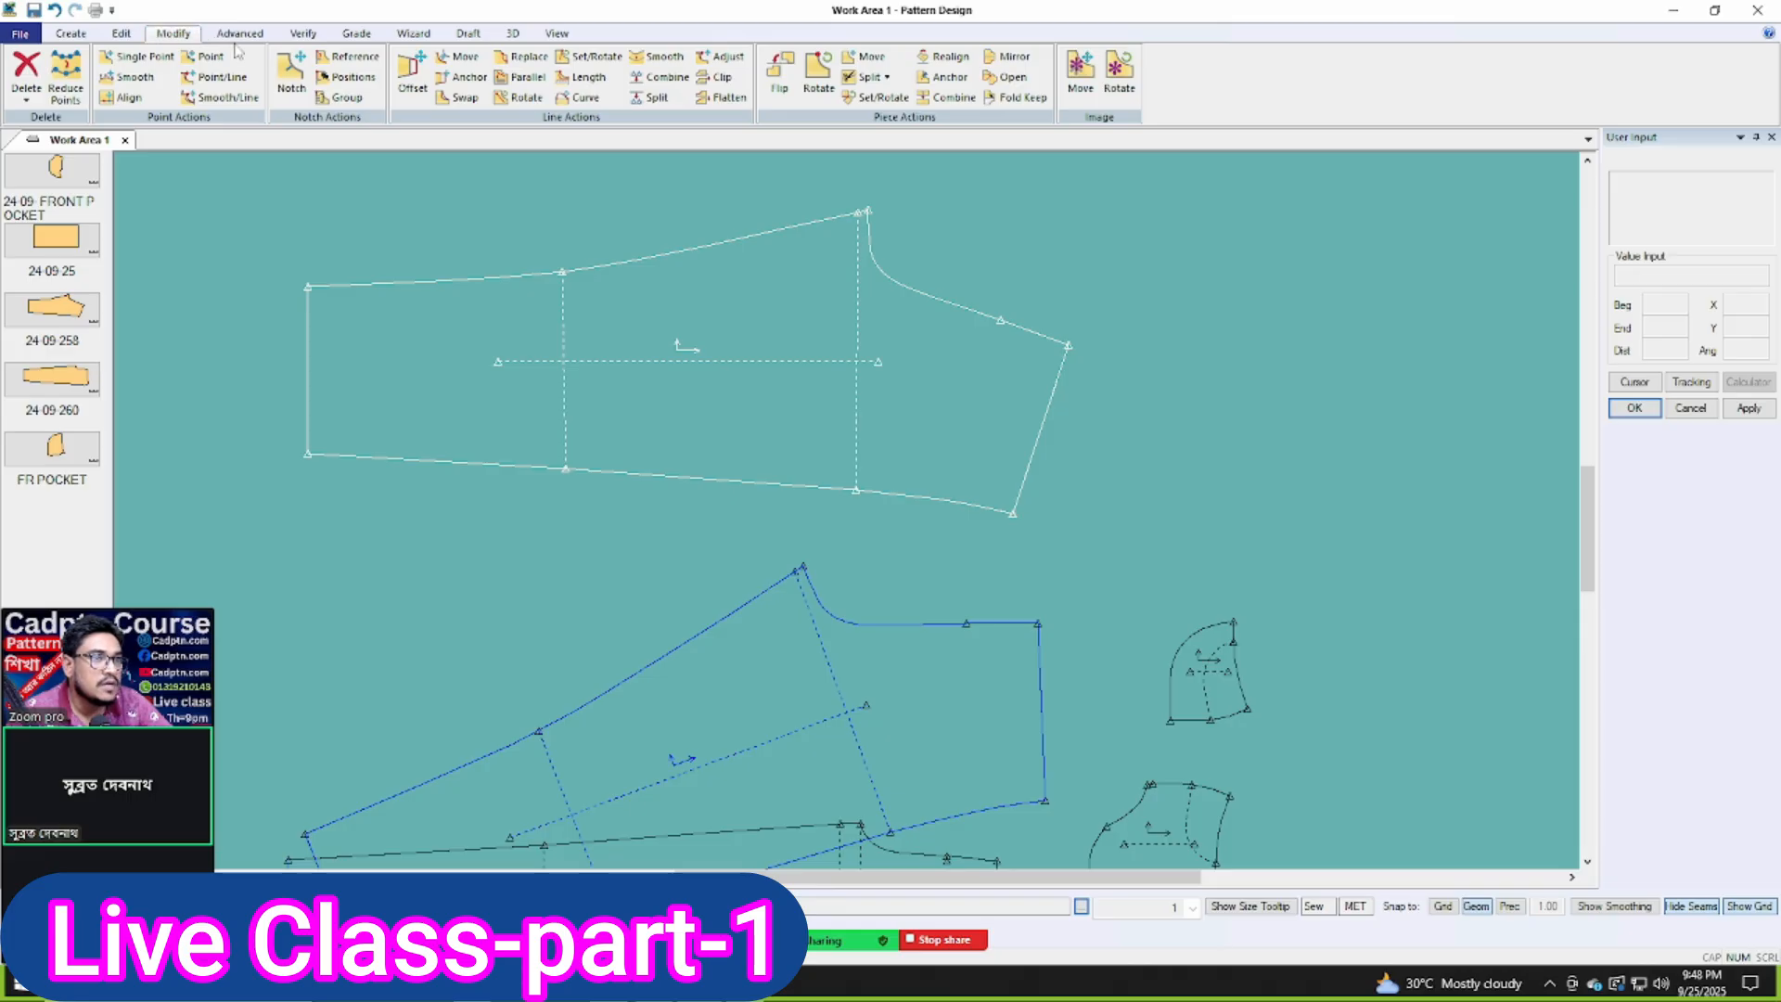
pyautogui.click(779, 84)
pyautogui.click(857, 391)
pyautogui.rightClick(896, 326)
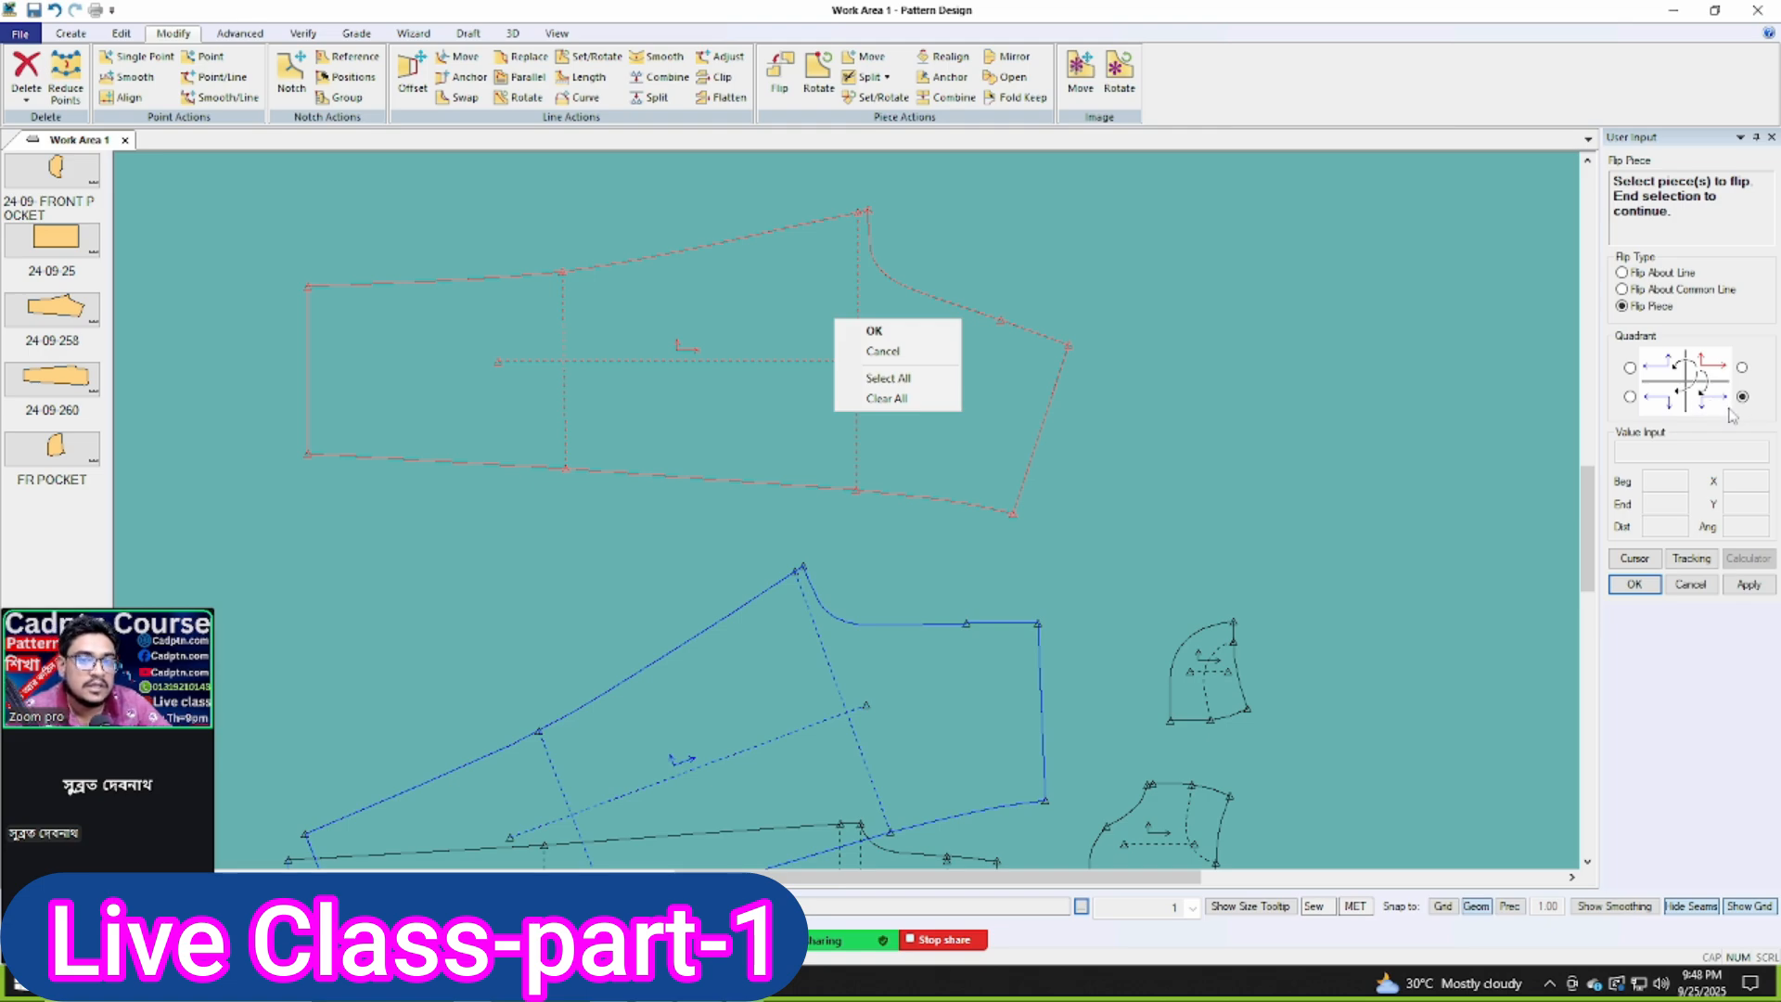
pyautogui.click(877, 331)
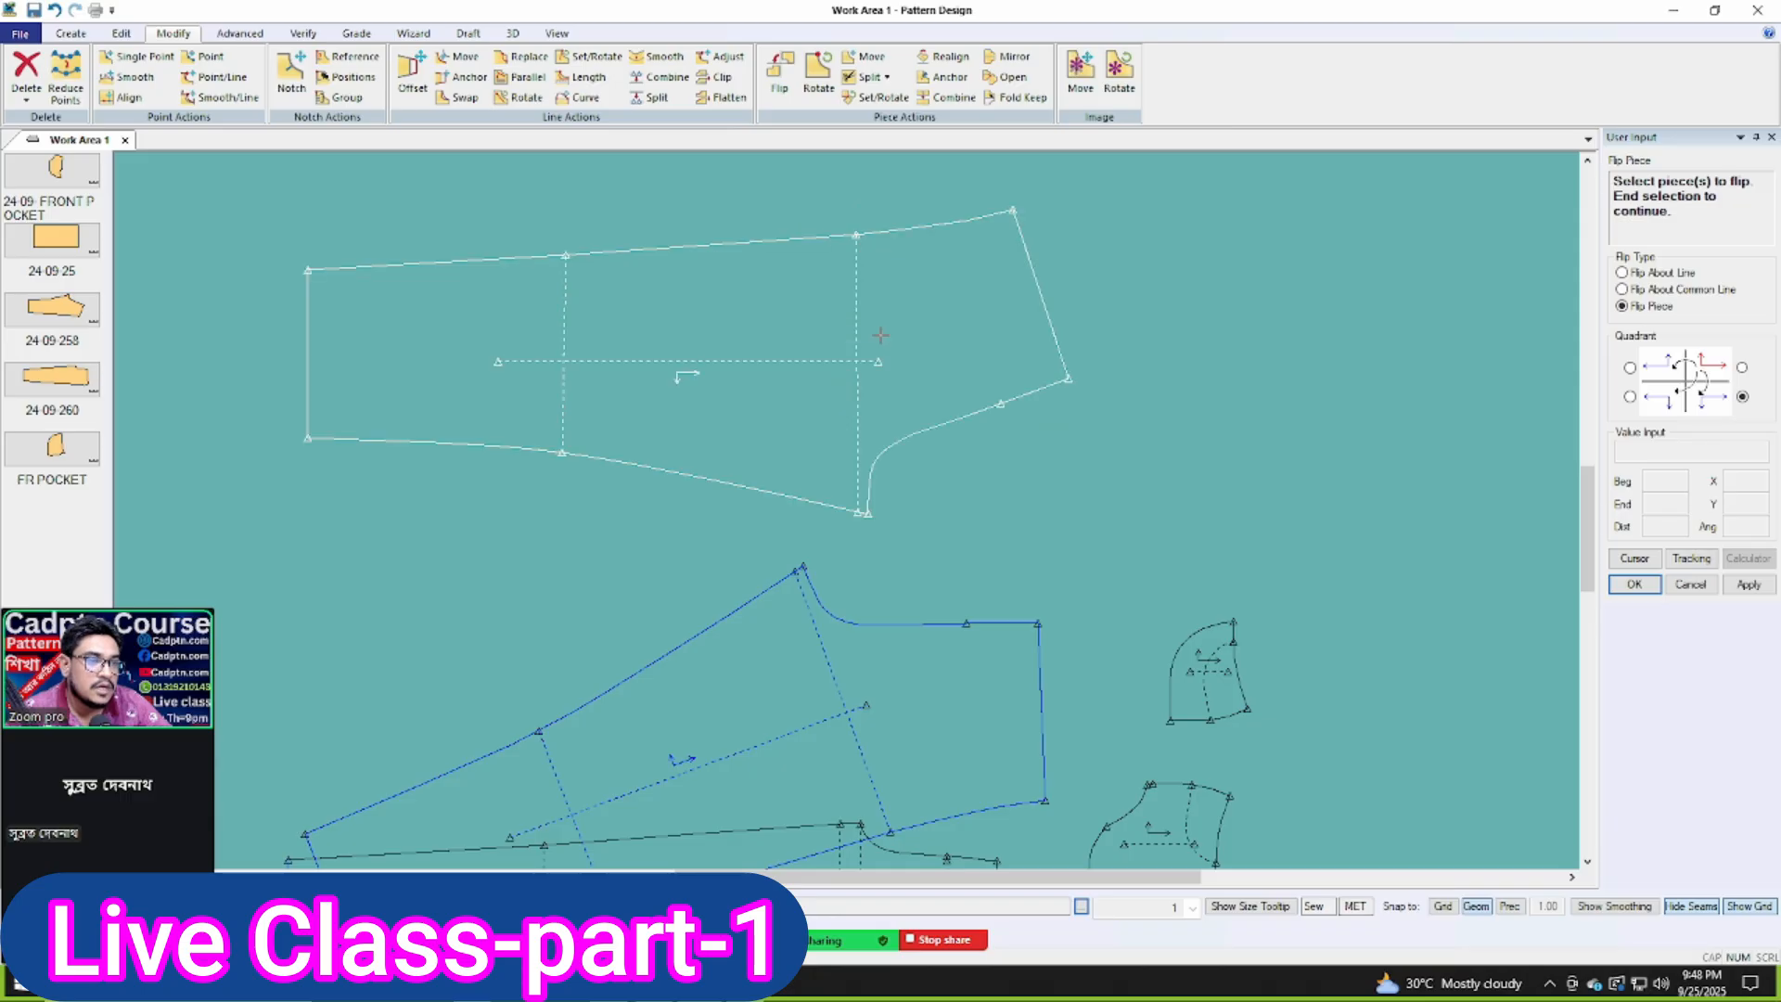
pyautogui.rightClick(881, 341)
pyautogui.click(881, 342)
pyautogui.moveTo(872, 451); pyautogui.dragTo(850, 435)
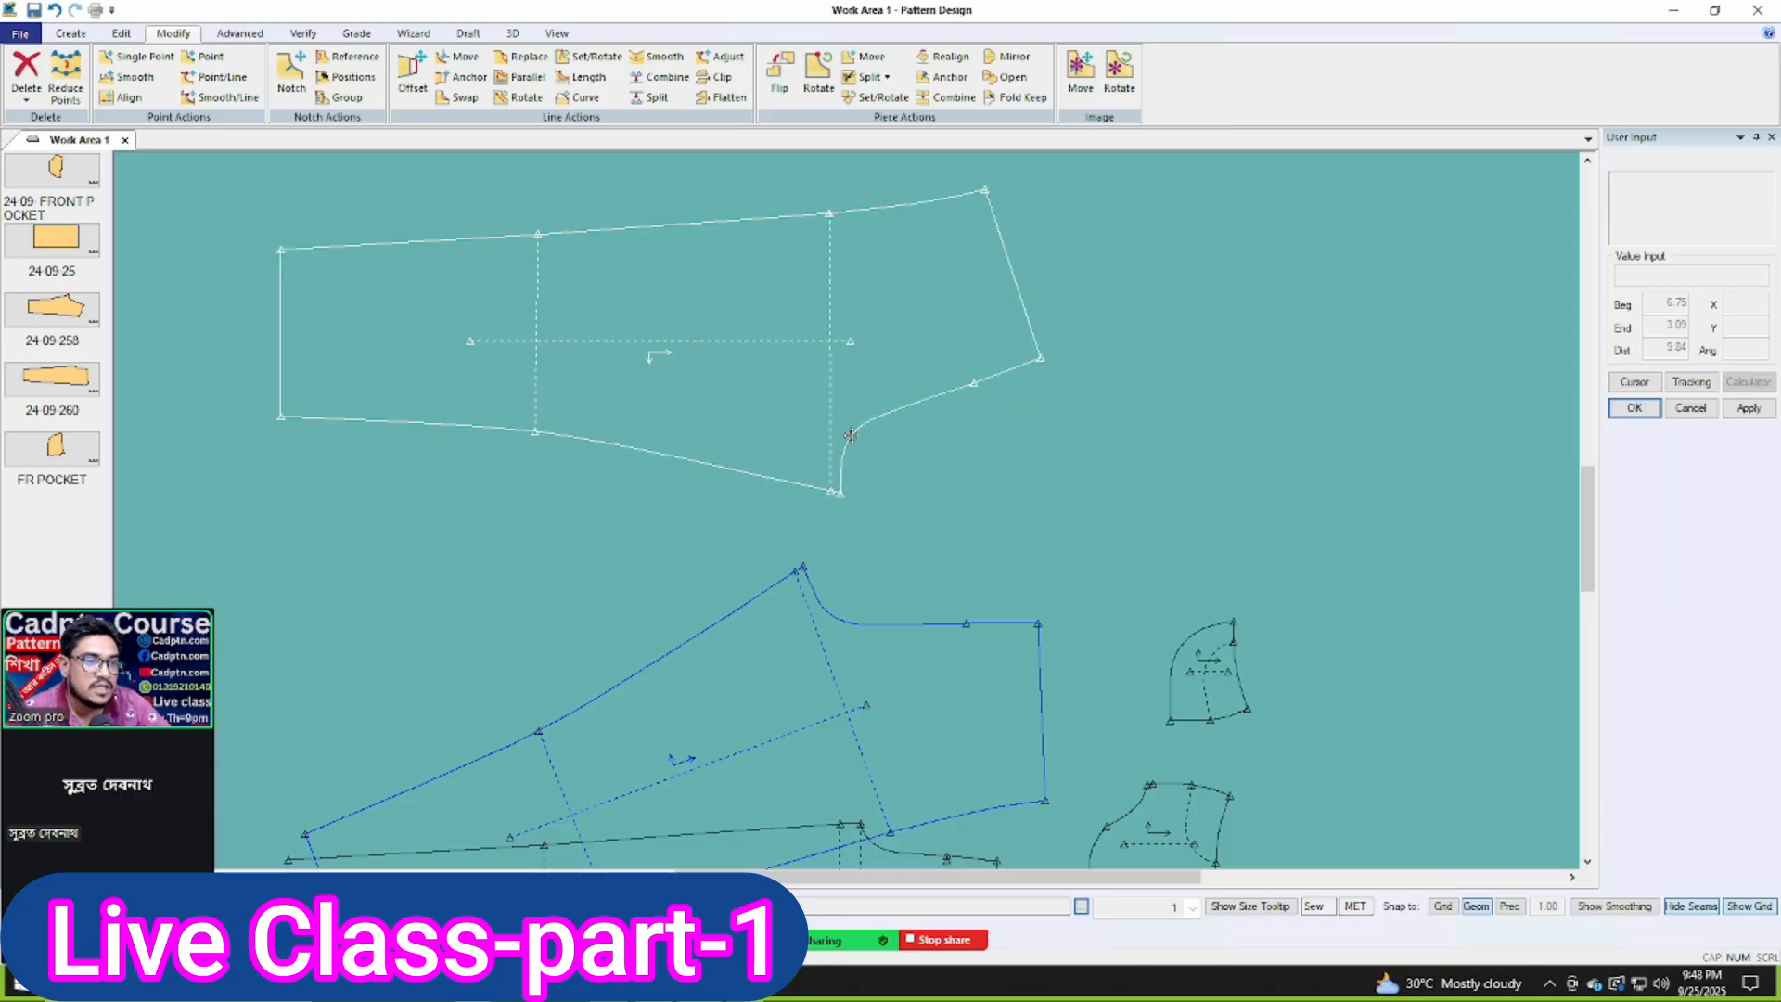
# Step: Rotate the flipped upper back panel with Perform Alignment set to X Axis, so its split upper rise segment lies horizontal
pyautogui.click(819, 72)
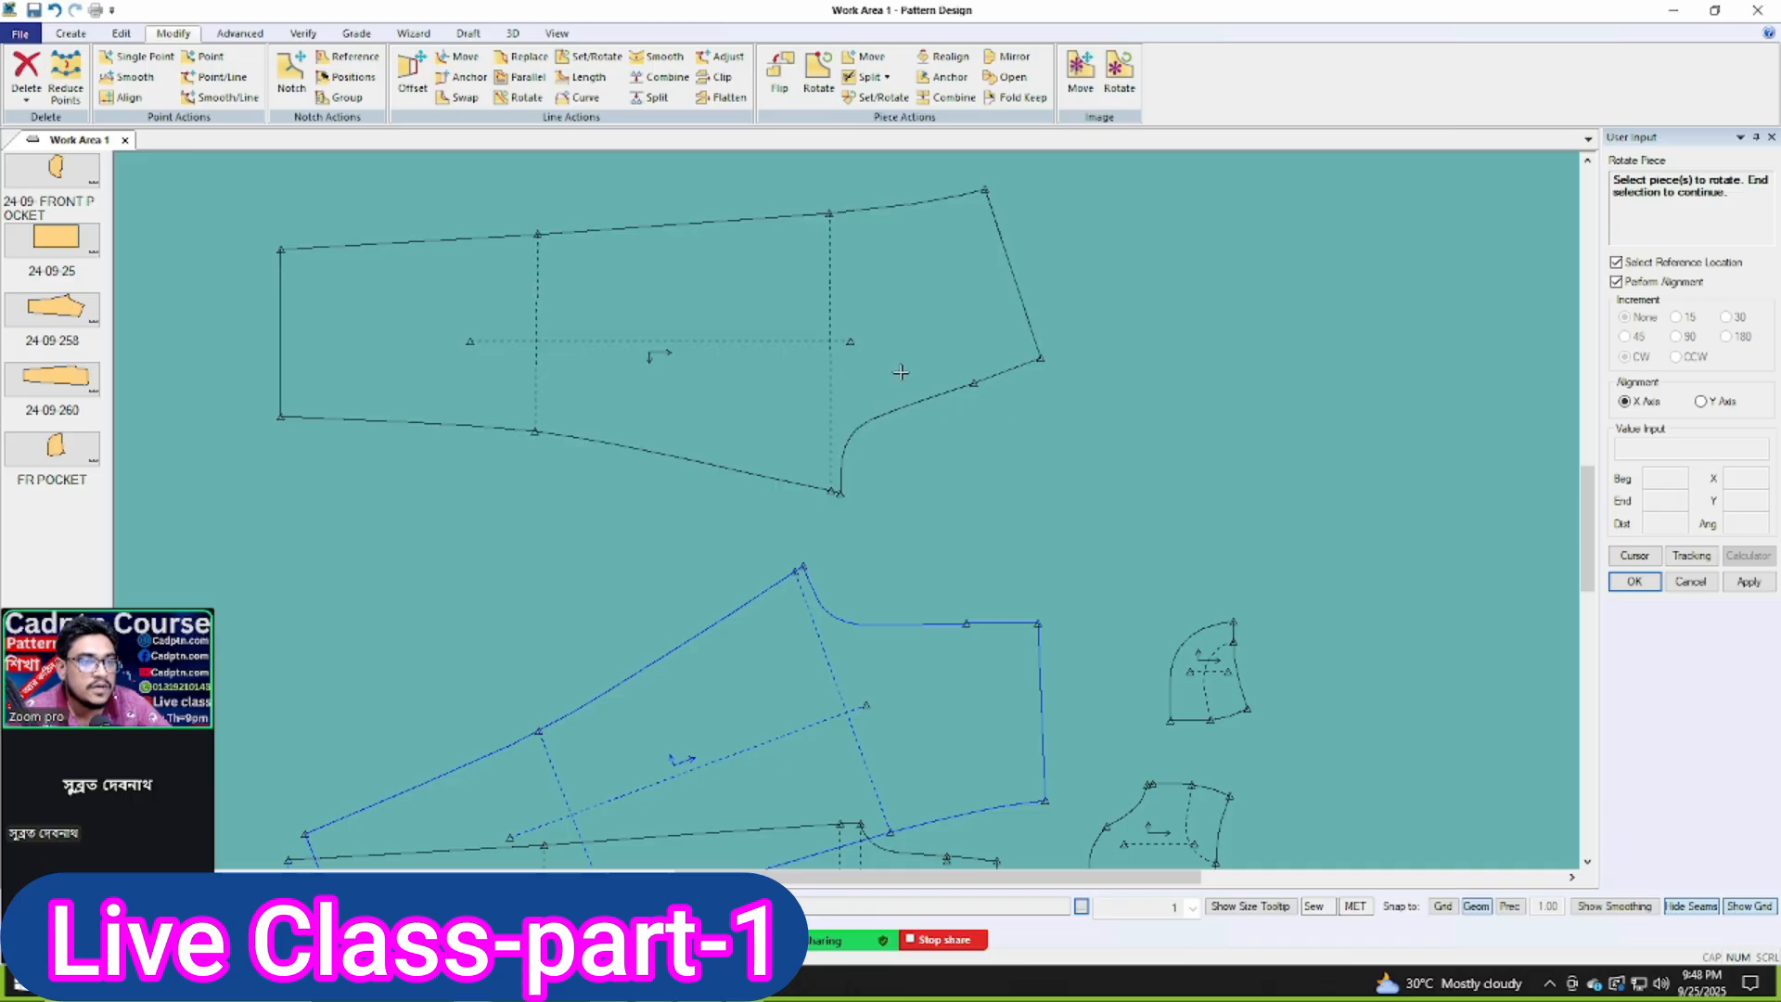
pyautogui.click(895, 422)
pyautogui.rightClick(761, 270)
pyautogui.click(794, 282)
pyautogui.scroll(2, 1023, 371)
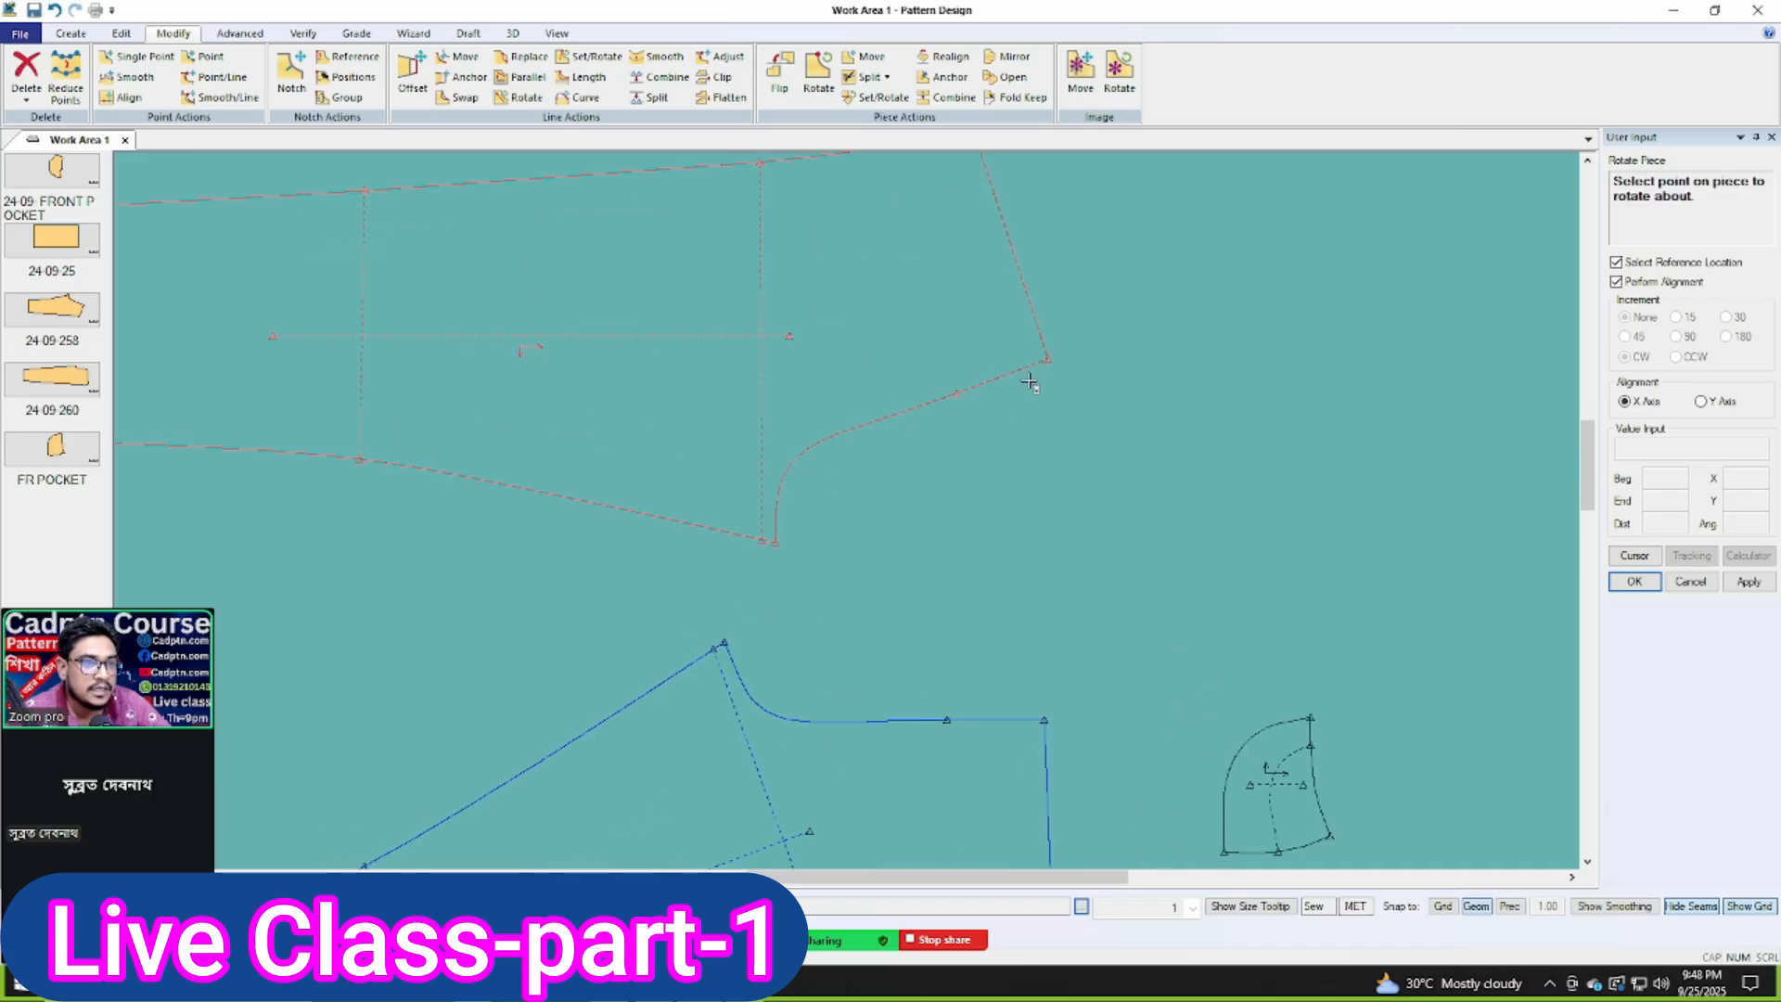
pyautogui.click(1005, 373)
pyautogui.rightClick(974, 339)
pyautogui.click(1008, 350)
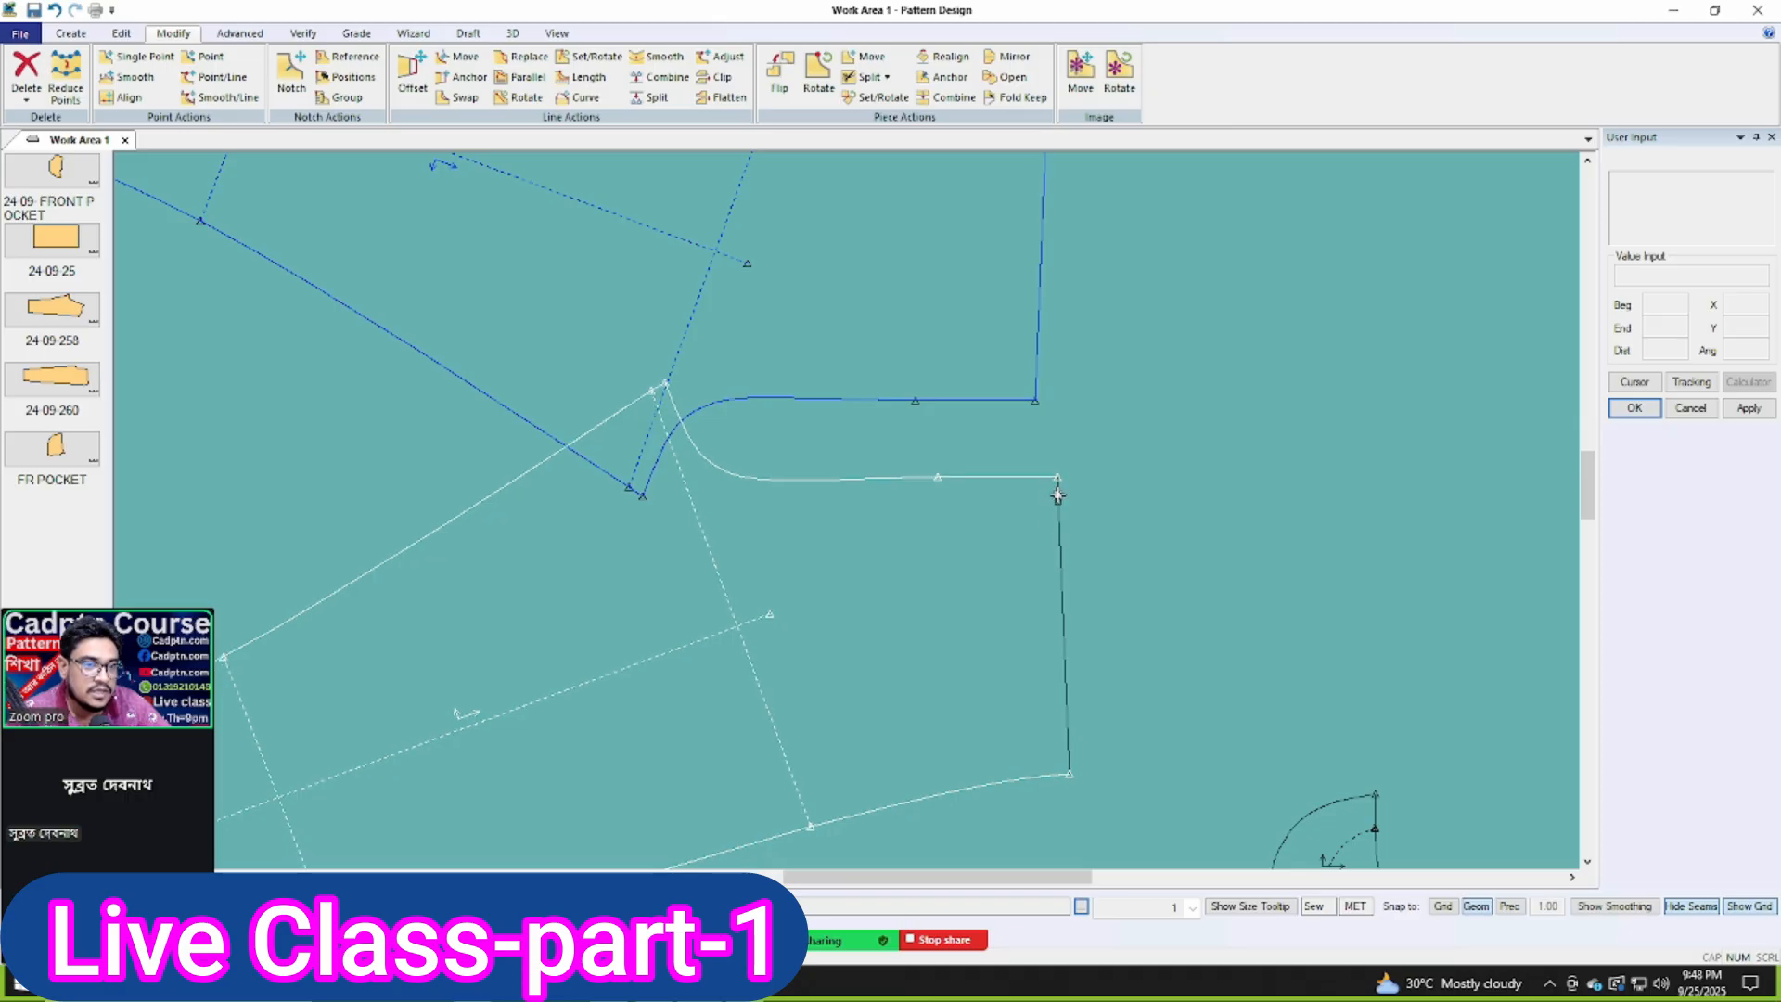
# Step: Bring the two back panels together along their horizontal rise segments and examine how the waist and rise lines meet
pyautogui.scroll(-5, 1137, 584)
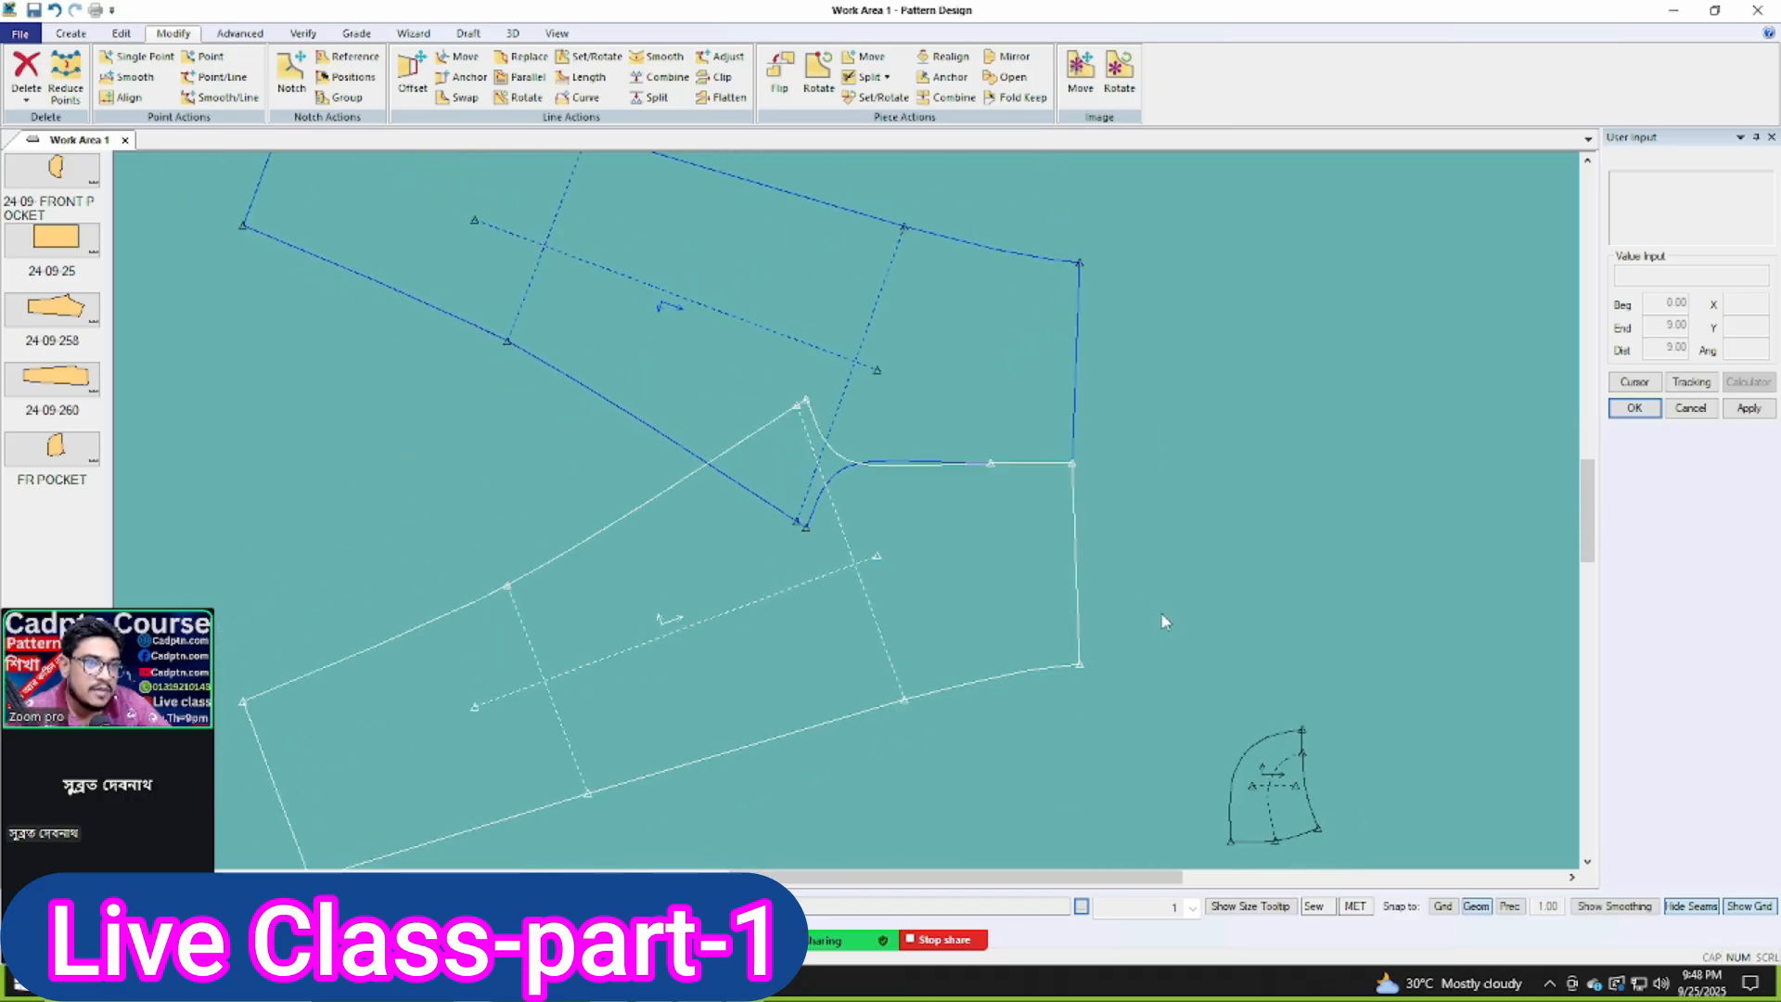
pyautogui.scroll(5, 770, 438)
pyautogui.scroll(-3, 1141, 339)
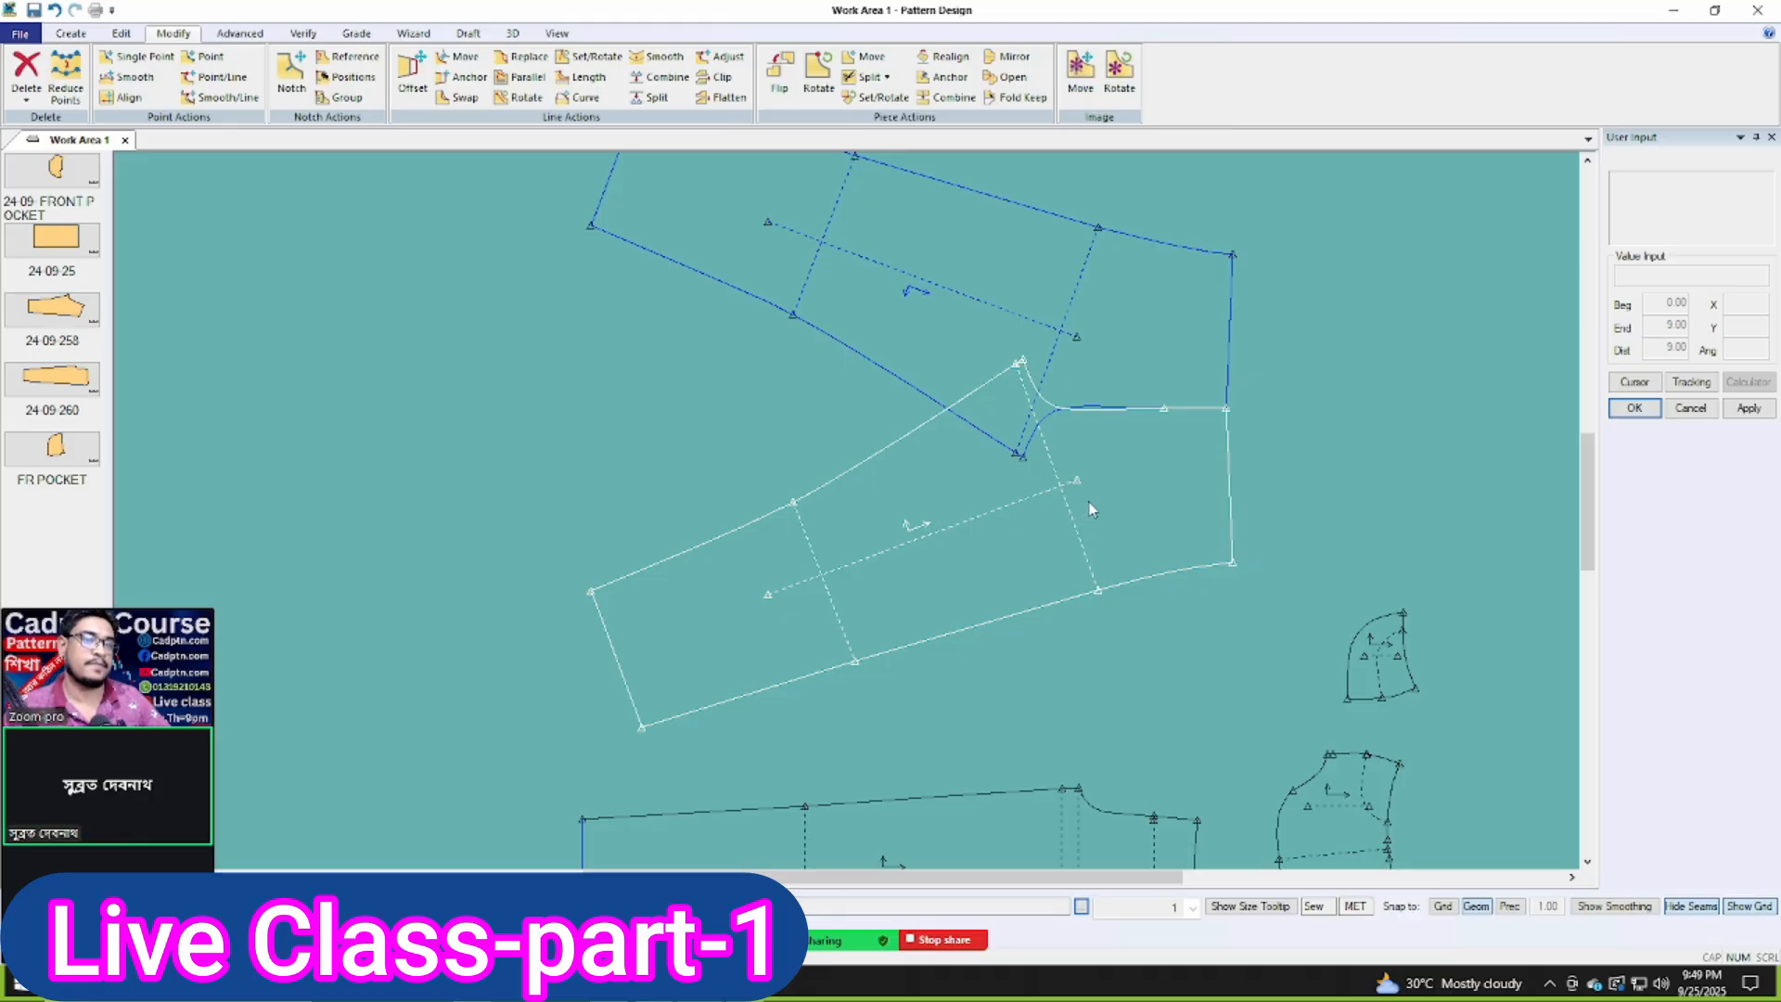
# Step: Separate the two back panels and realign the lower one to its grain line with Realign Piece
pyautogui.click(1062, 577)
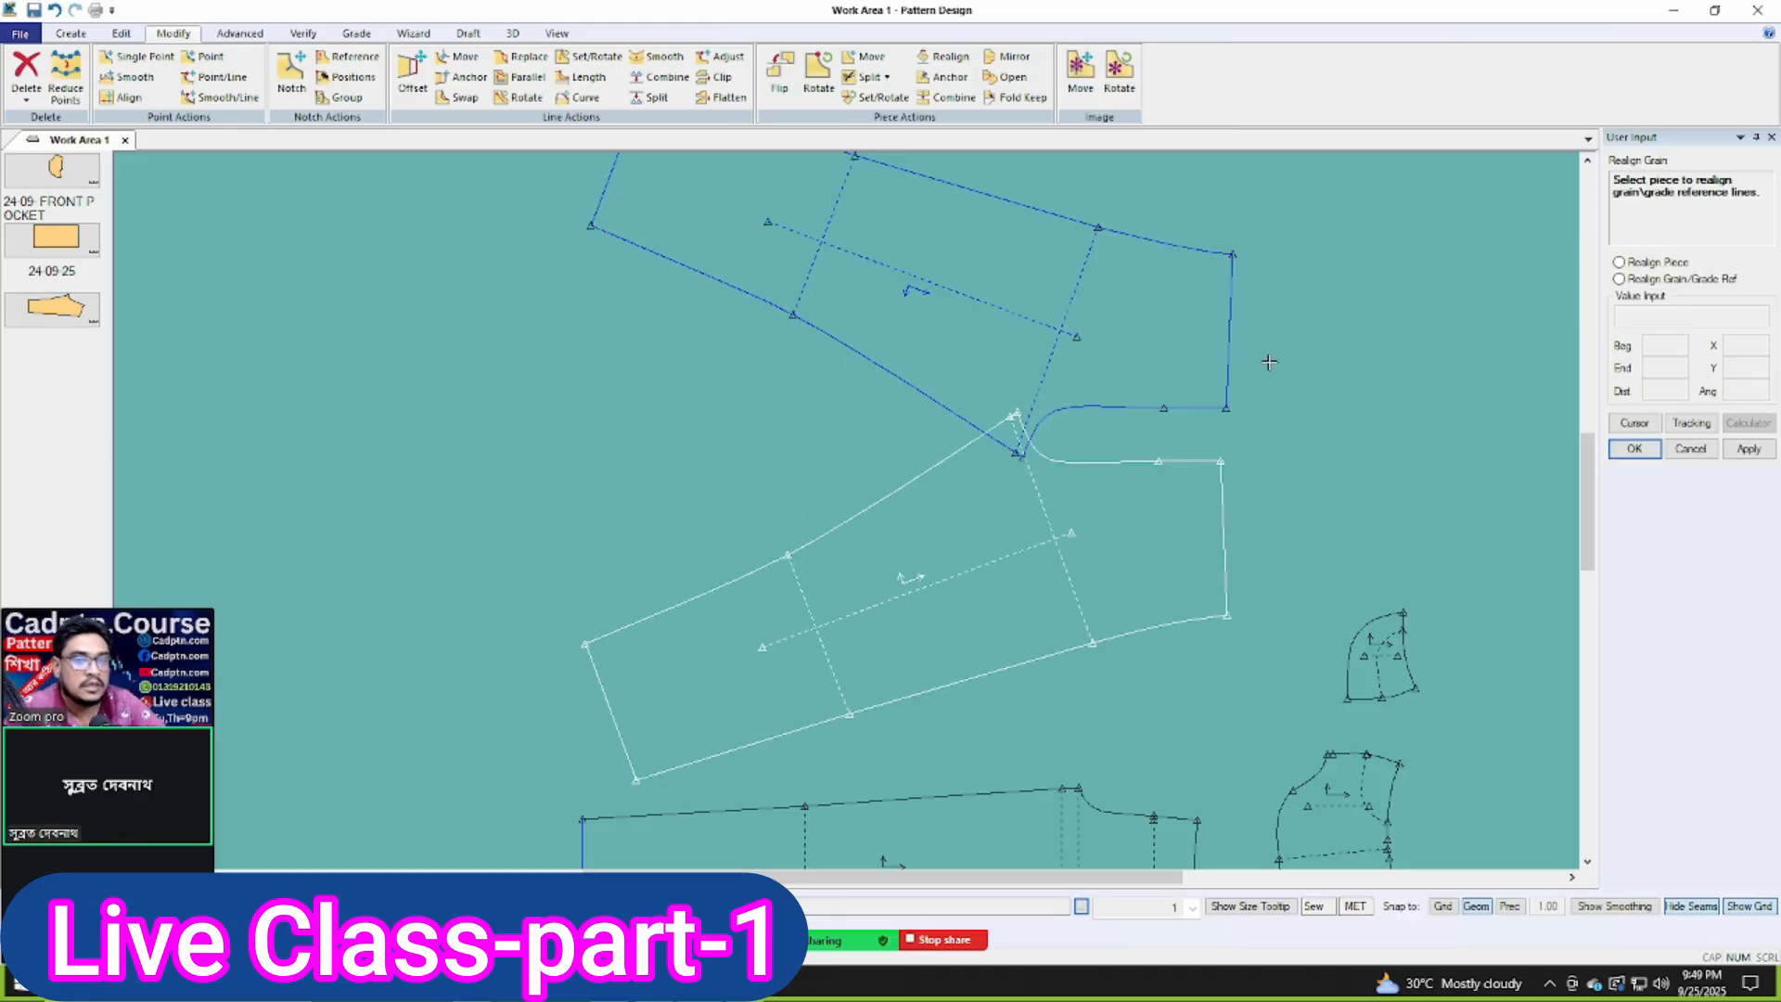
pyautogui.rightClick(1343, 396)
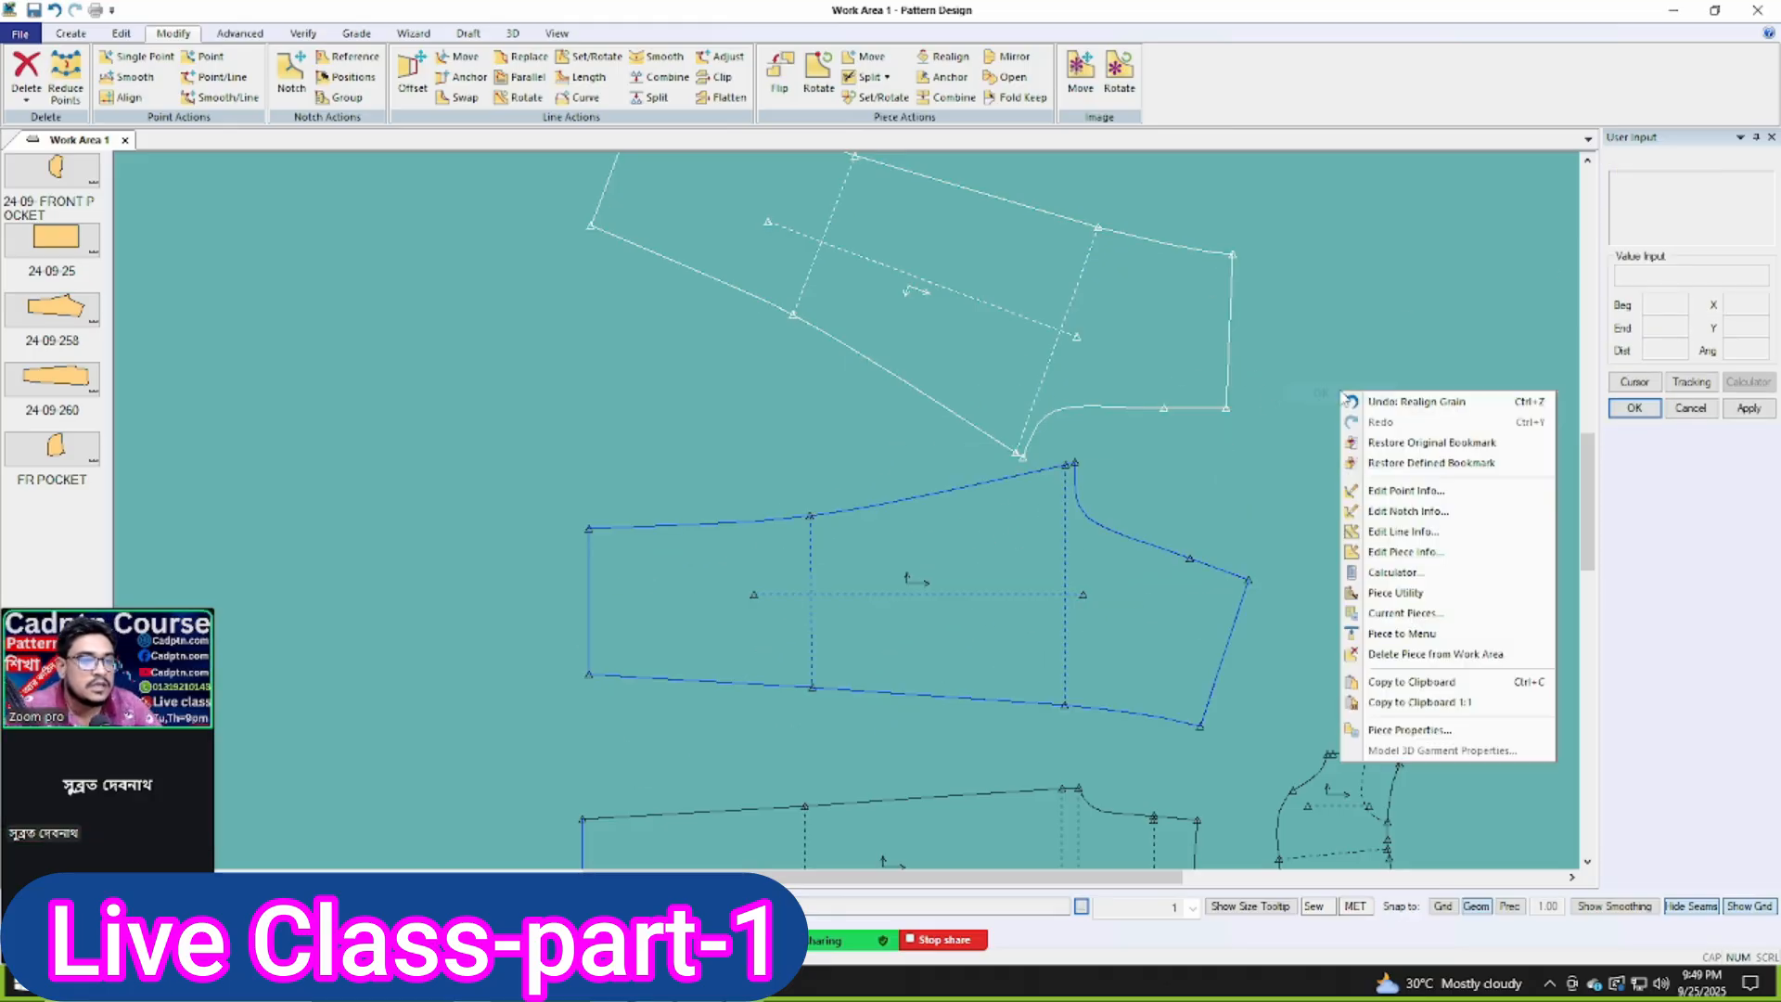
pyautogui.click(960, 348)
pyautogui.scroll(-3, 965, 515)
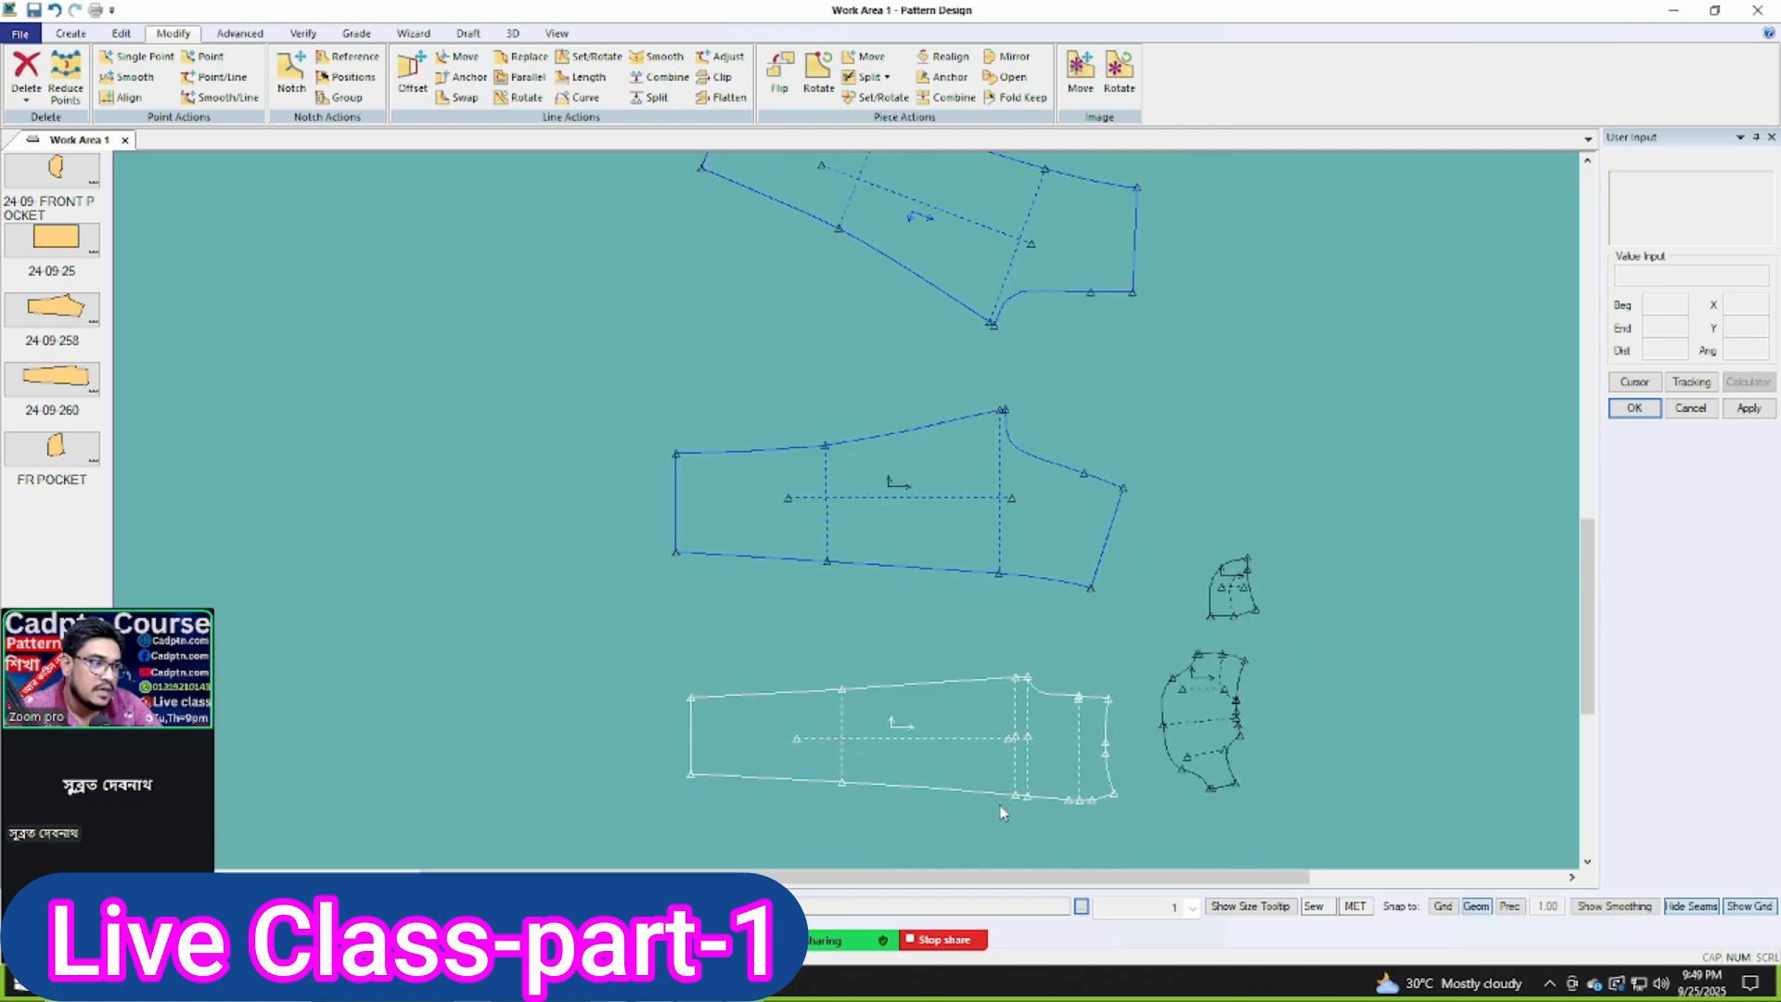
# Step: Move the realigned back panel closer above the front panel and flip it into the lower-right quadrant with the Flip Piece type
pyautogui.scroll(3, 999, 812)
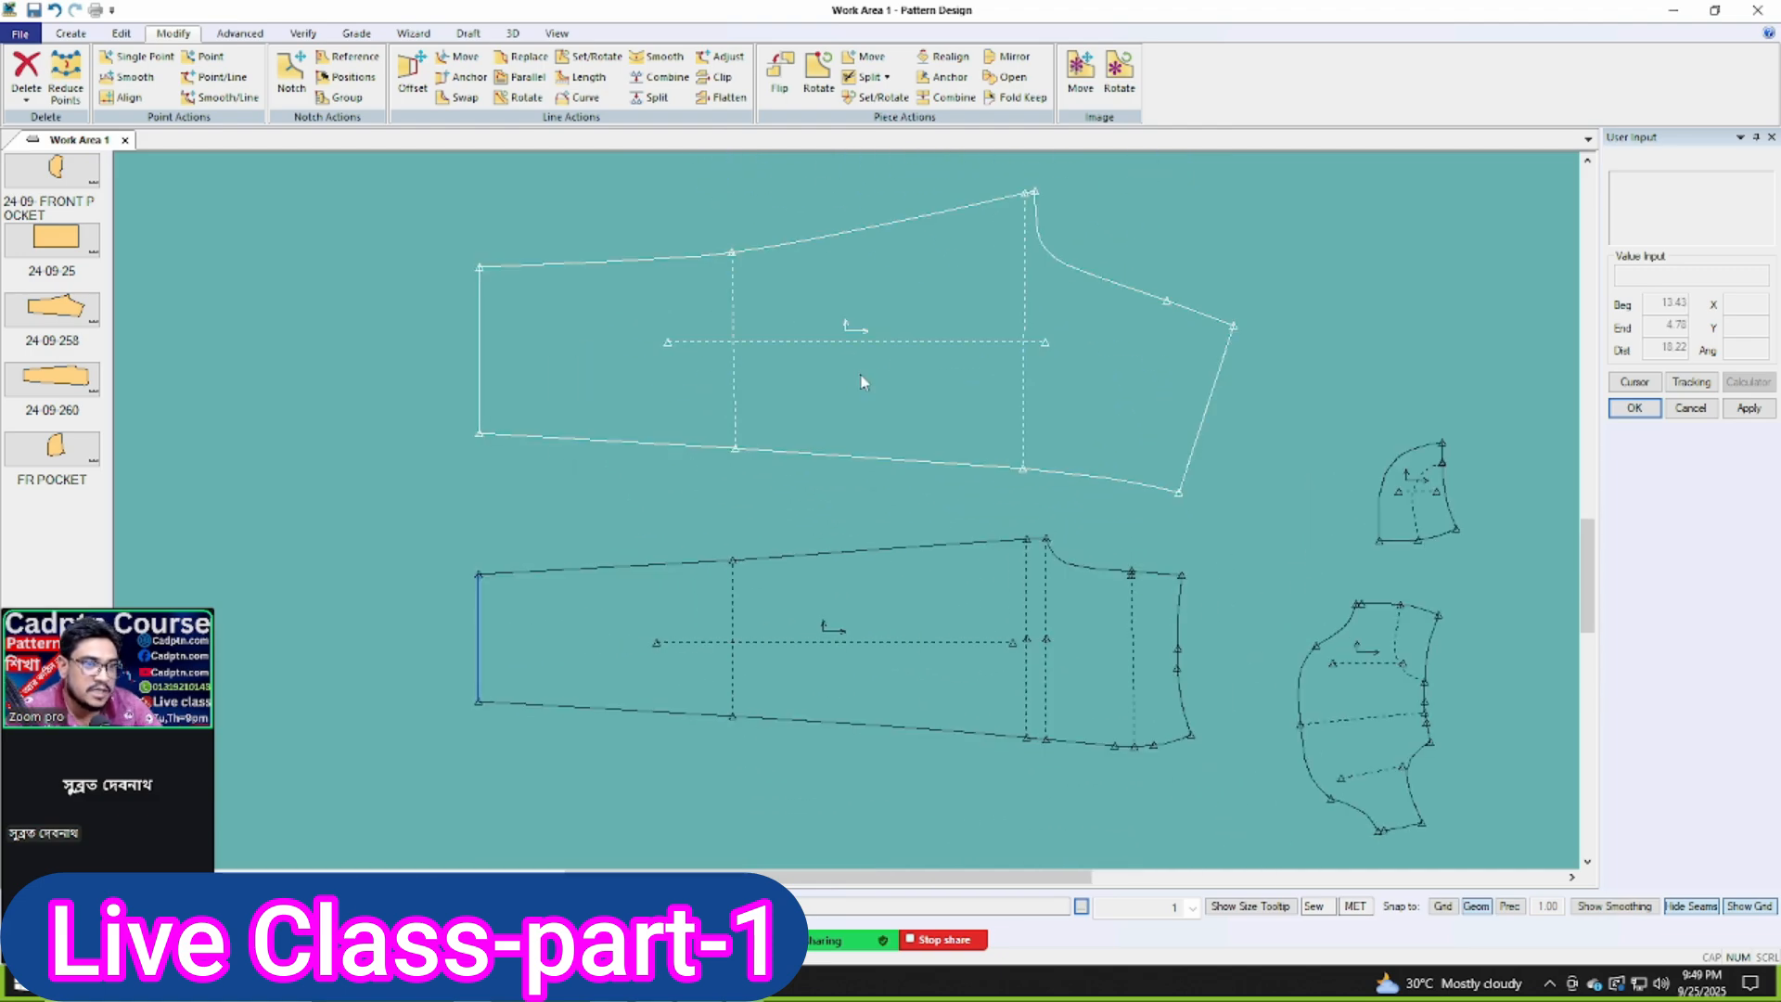
pyautogui.moveTo(863, 382); pyautogui.dragTo(898, 422)
pyautogui.press('f')
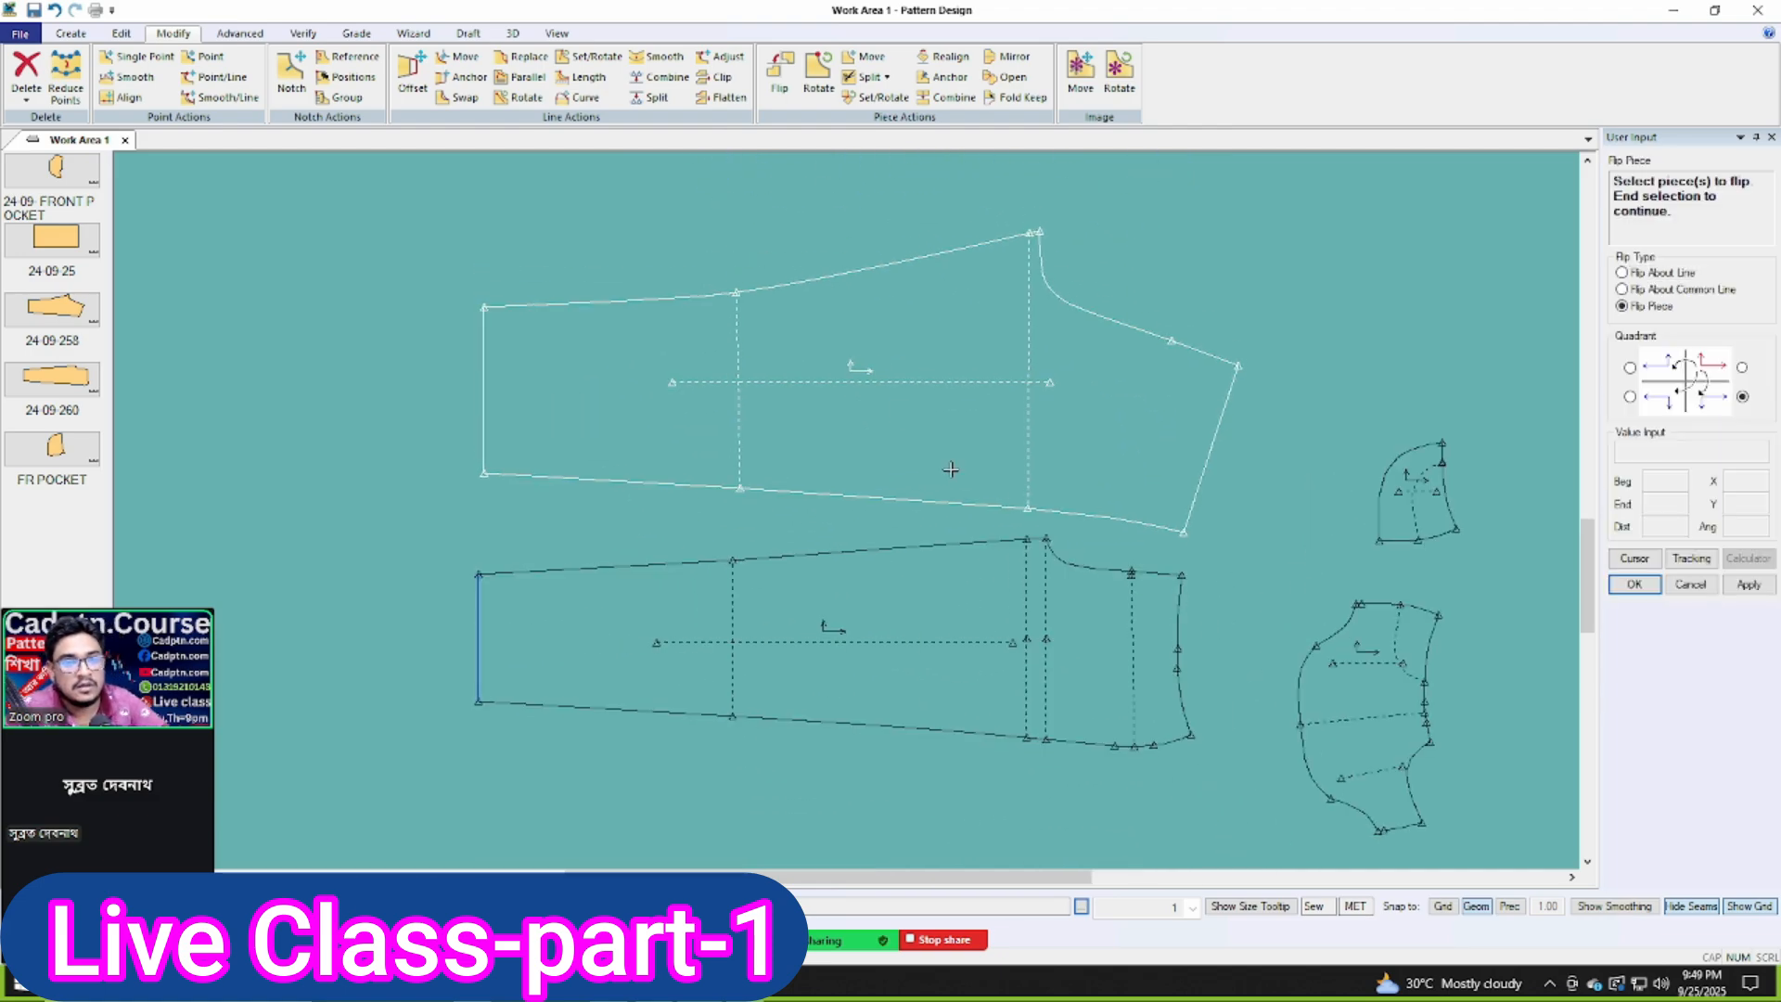
pyautogui.click(919, 405)
pyautogui.rightClick(1008, 322)
pyautogui.click(1008, 323)
pyautogui.rightClick(1008, 322)
pyautogui.click(1008, 323)
pyautogui.scroll(3, 1006, 452)
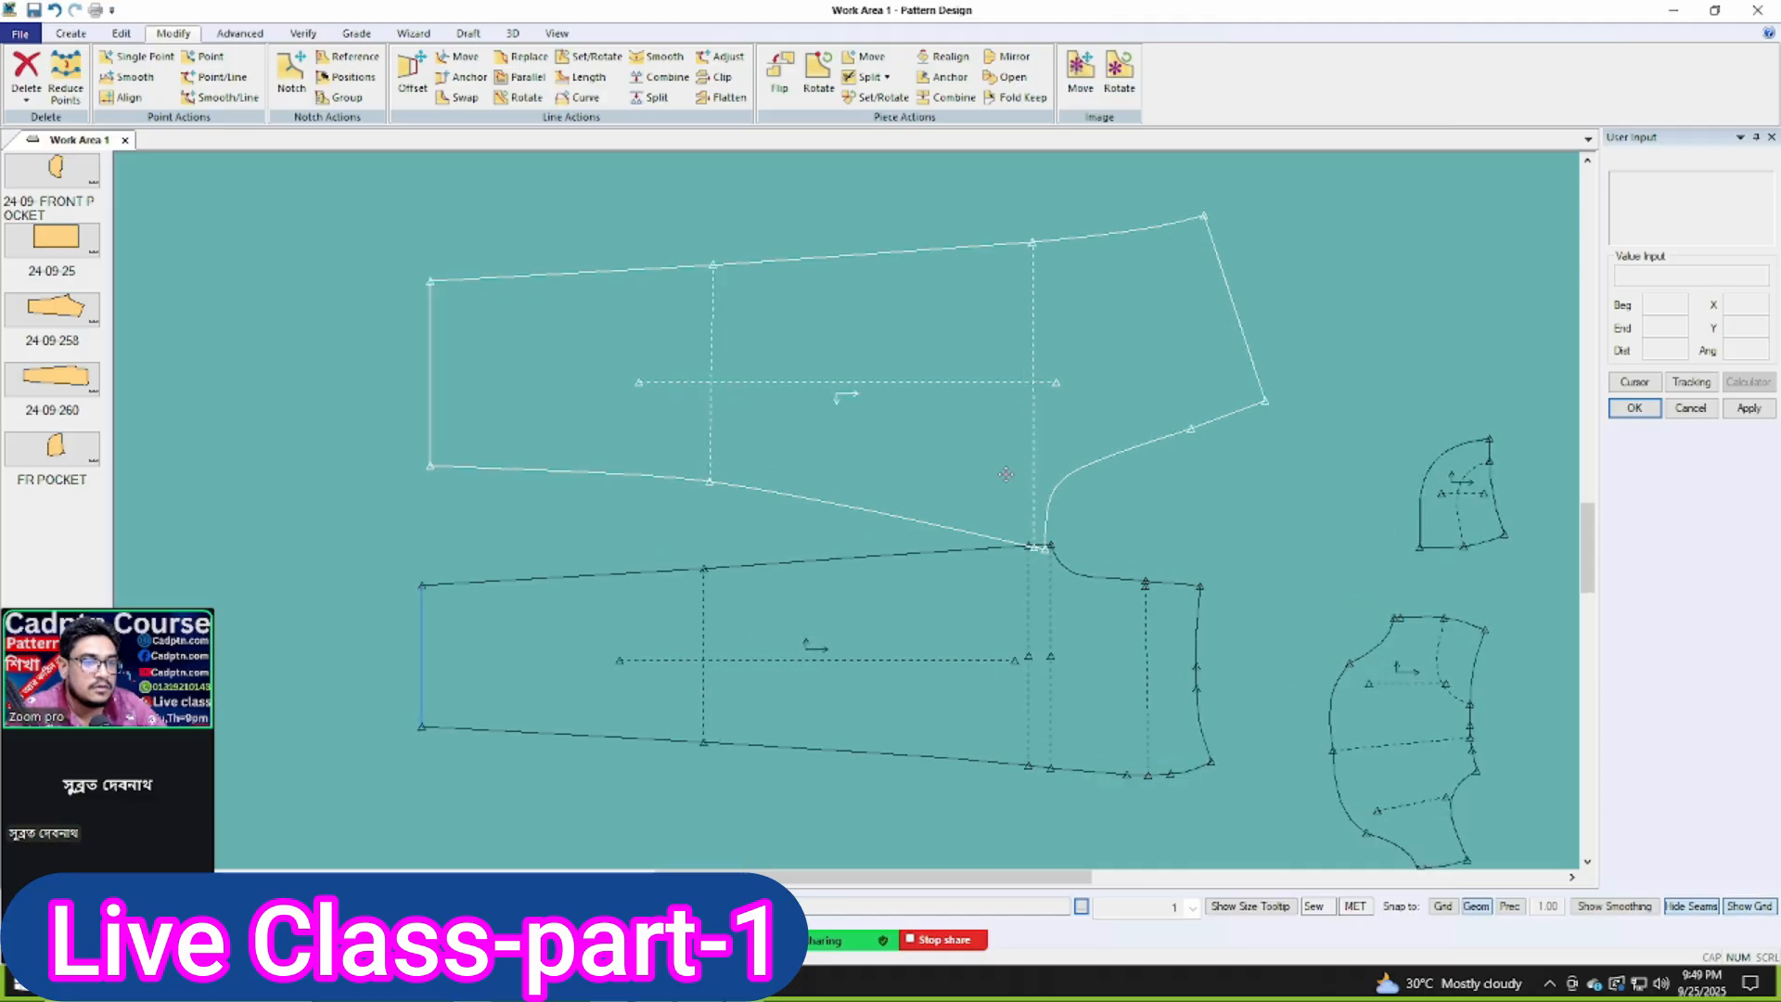
# Step: Set and rotate the back panel onto the front panel at the crotch point, matching their inseams, with Perform Alignment switched off
pyautogui.scroll(1, 1055, 710)
pyautogui.scroll(1, 1058, 709)
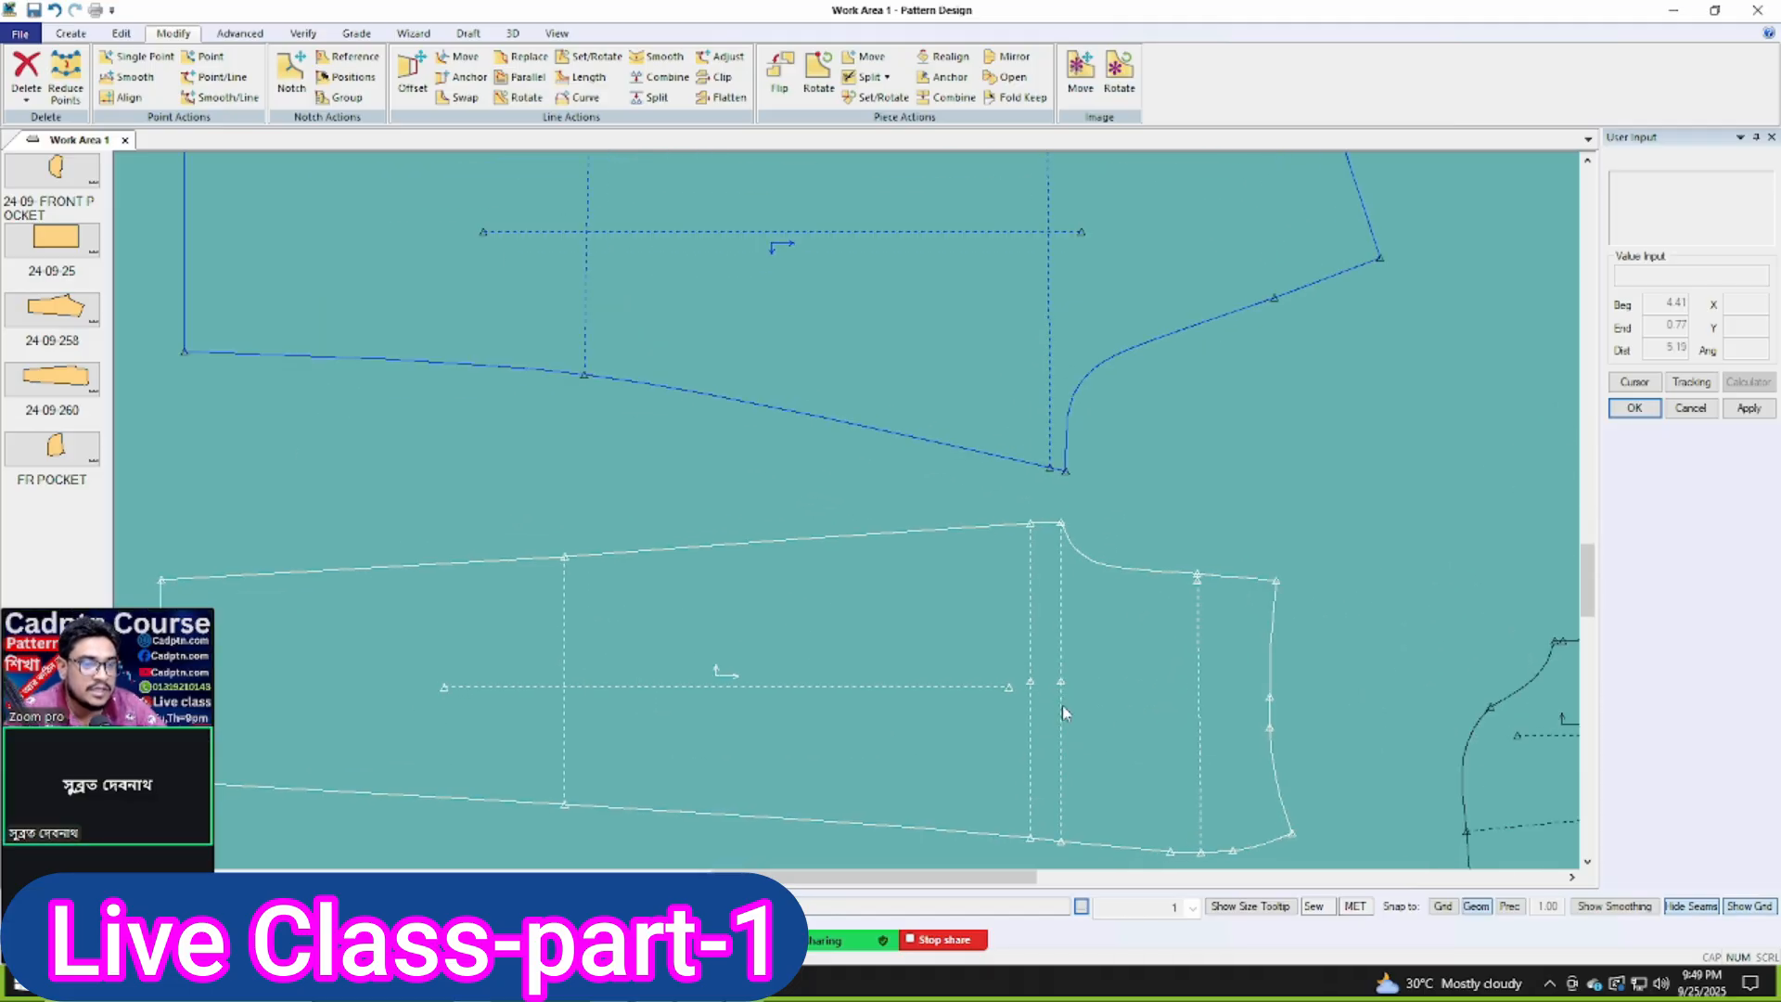
pyautogui.press('s')
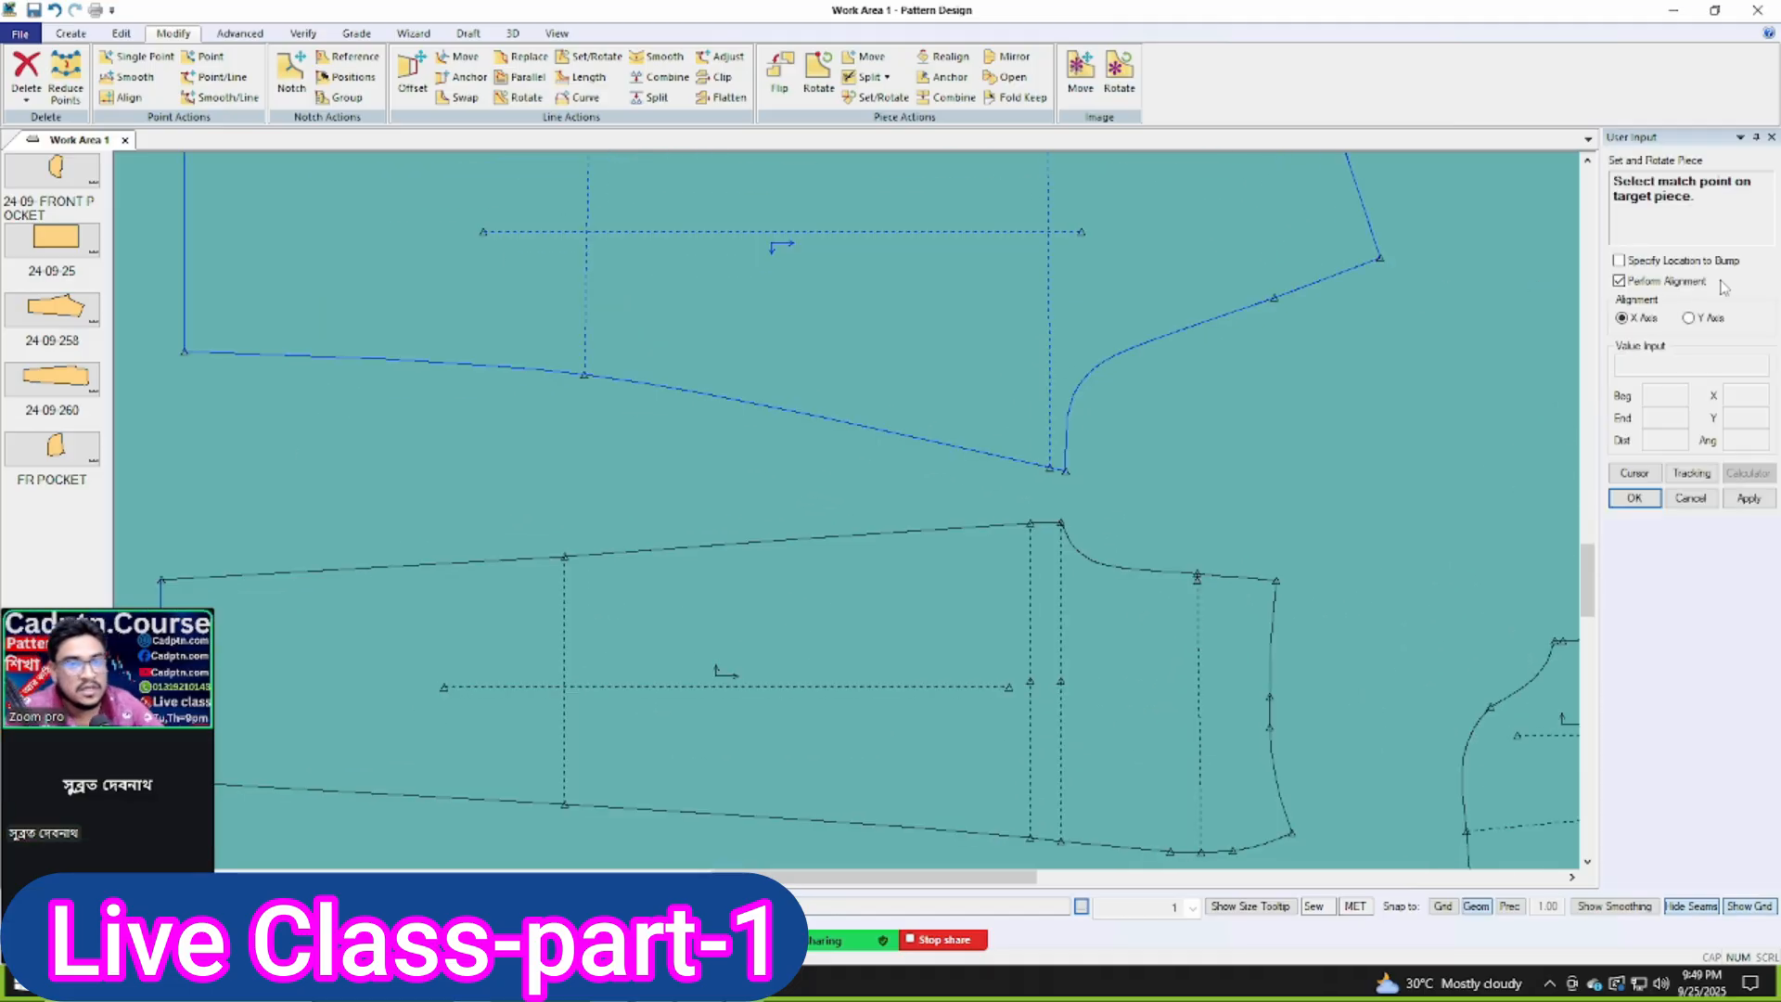
pyautogui.click(1670, 281)
pyautogui.scroll(2, 1048, 508)
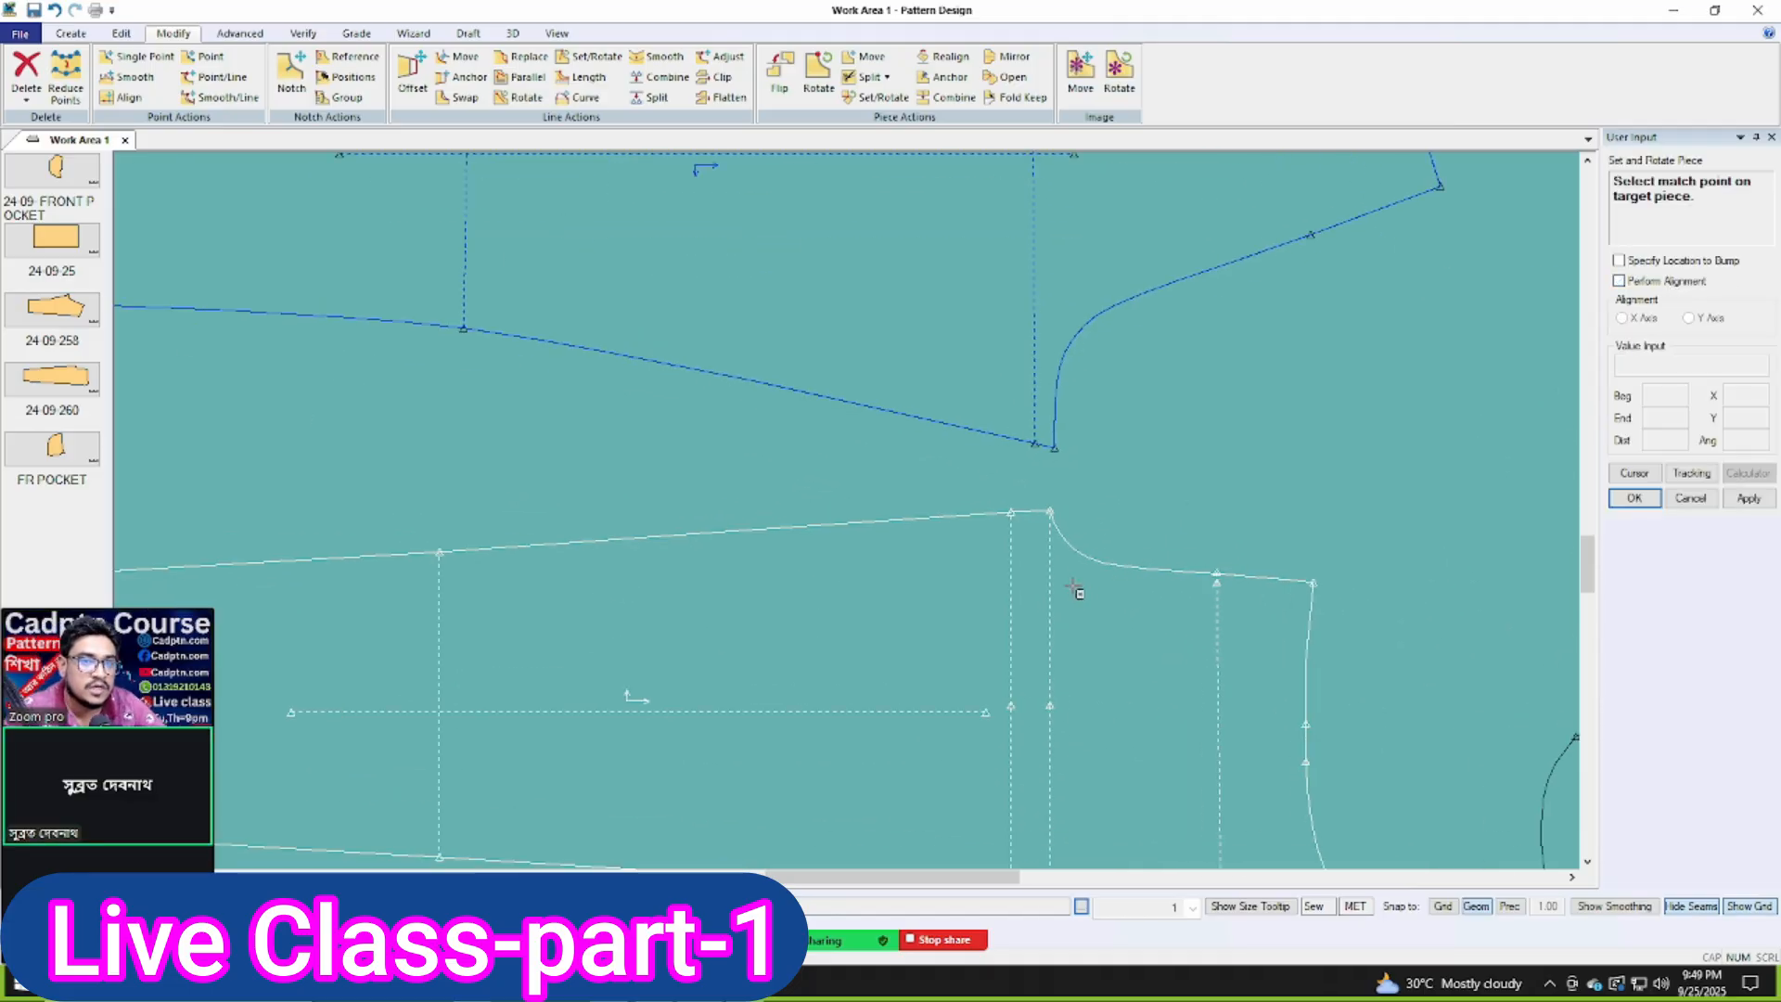
pyautogui.click(1055, 497)
pyautogui.click(983, 505)
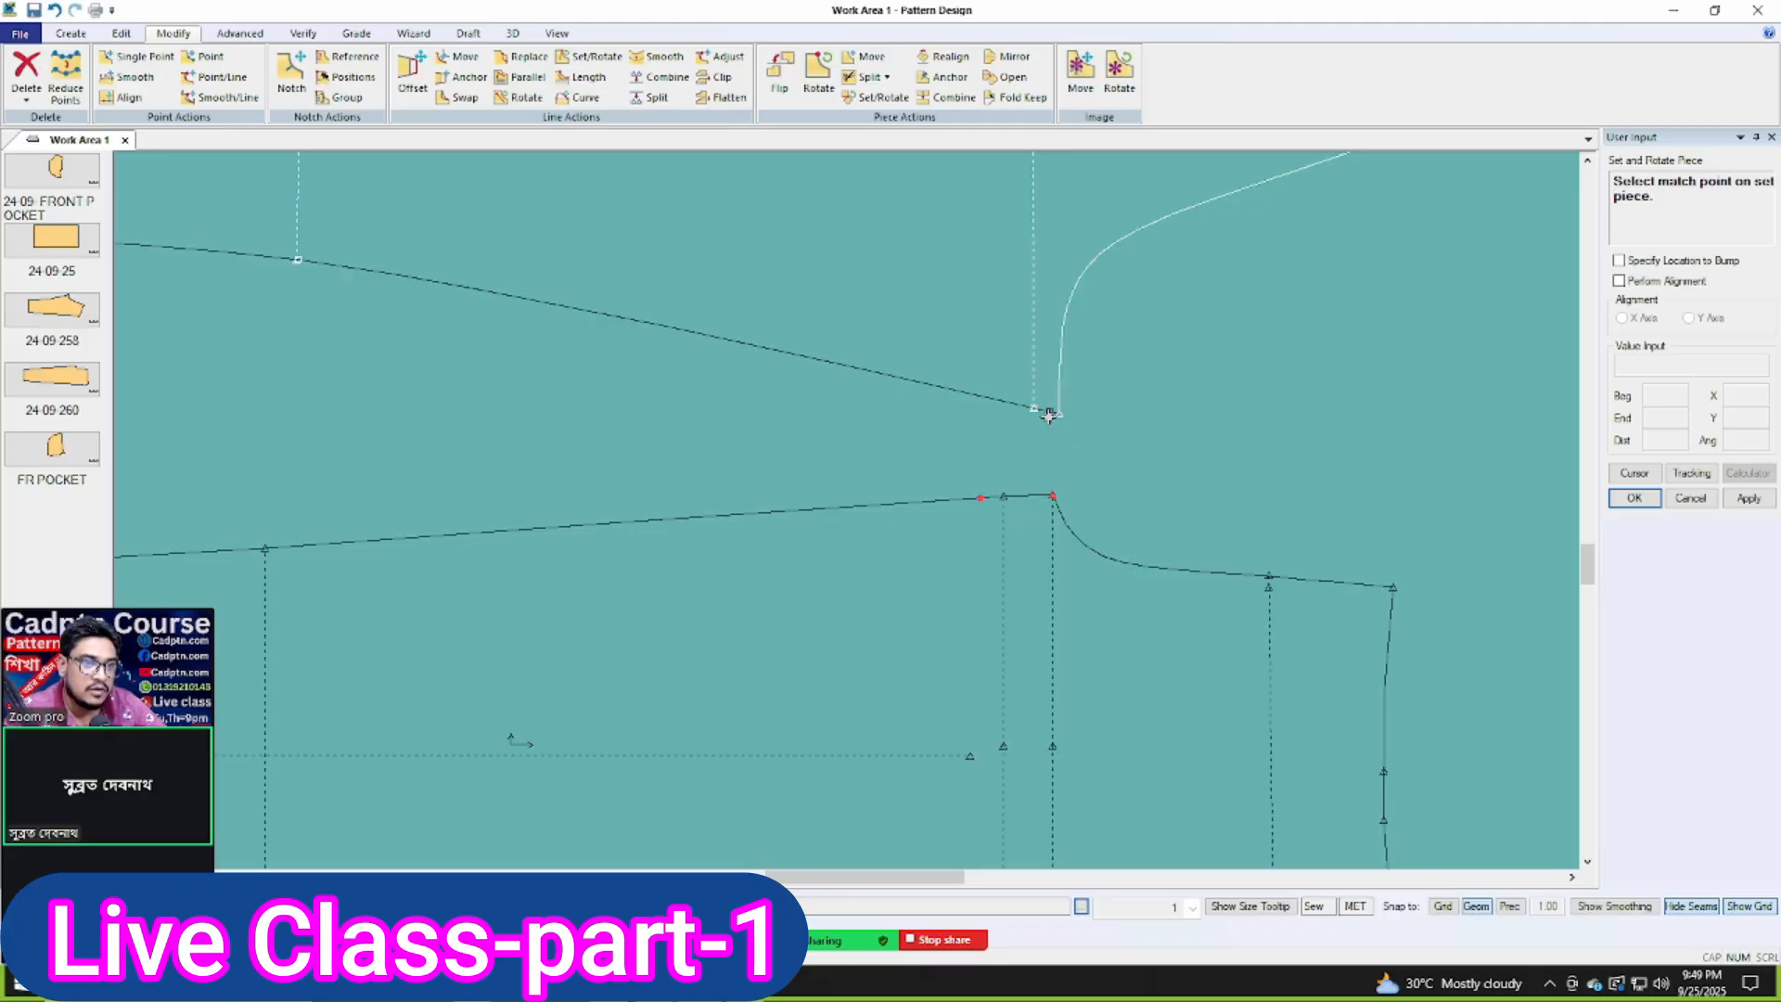
pyautogui.click(1058, 411)
pyautogui.click(1006, 406)
pyautogui.rightClick(866, 389)
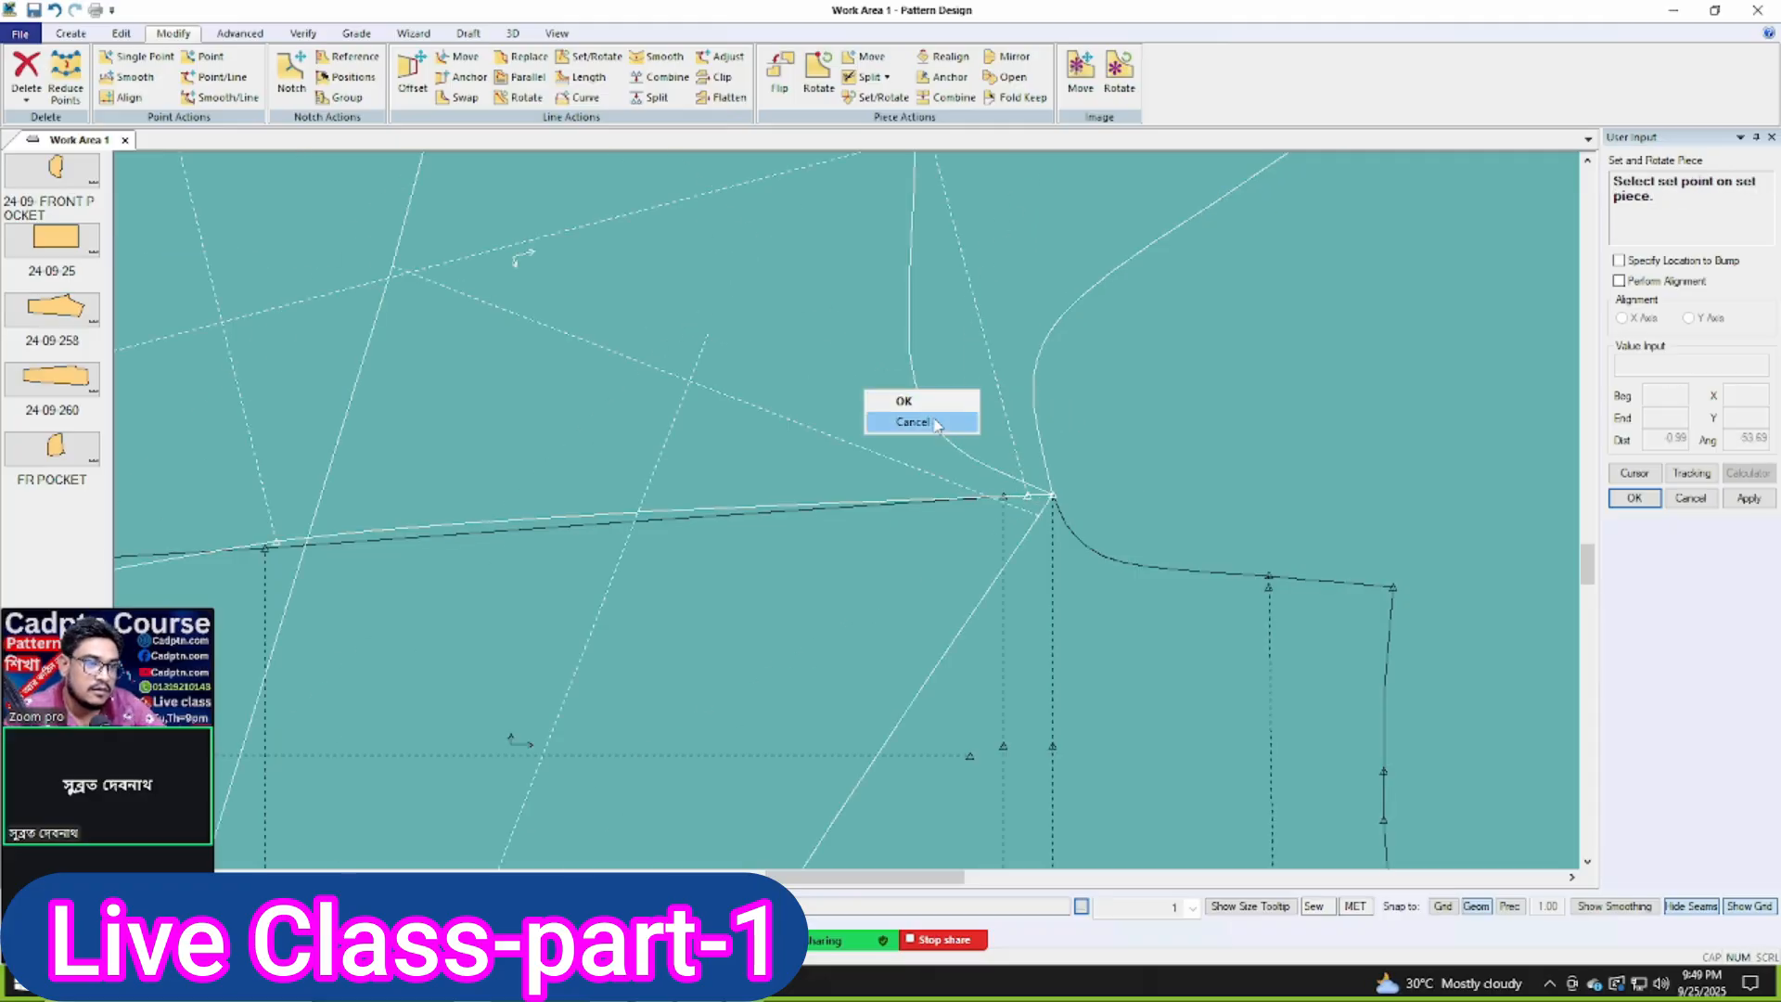
pyautogui.click(904, 420)
# Step: Examine the joined front and back crotch curve for a smooth transition at the inseam
pyautogui.scroll(3, 1295, 481)
pyautogui.scroll(-4, 667, 790)
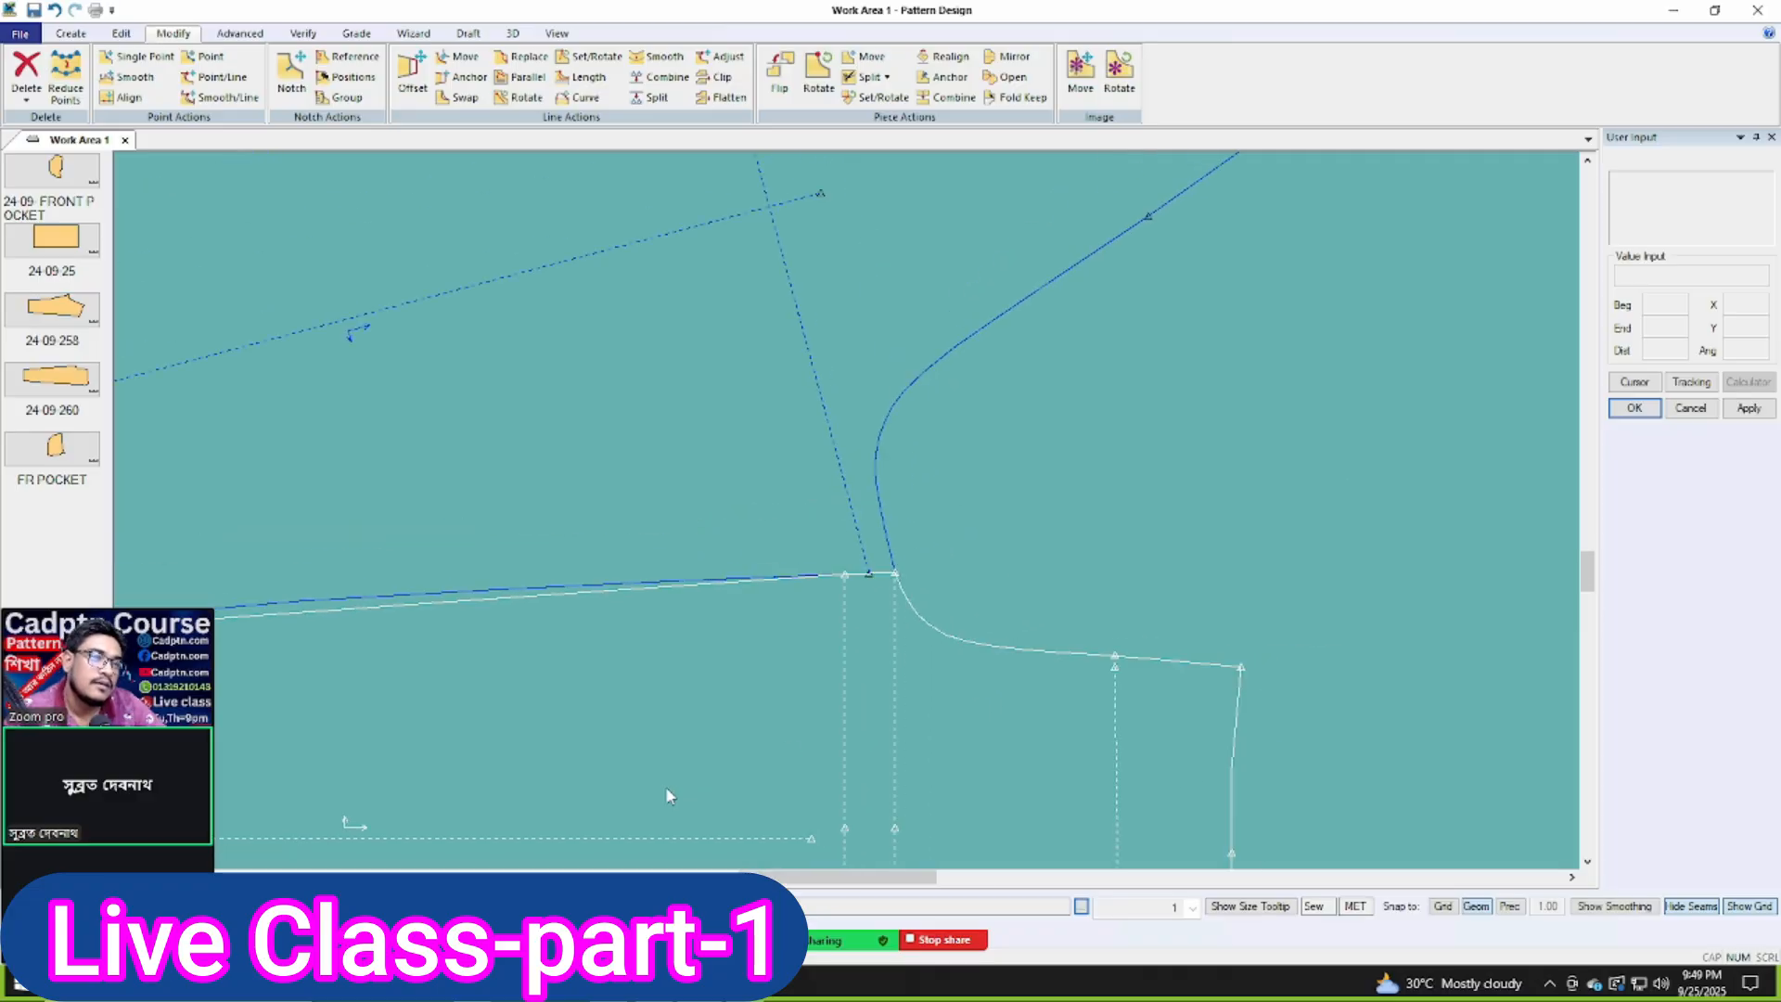
pyautogui.scroll(2, 1209, 449)
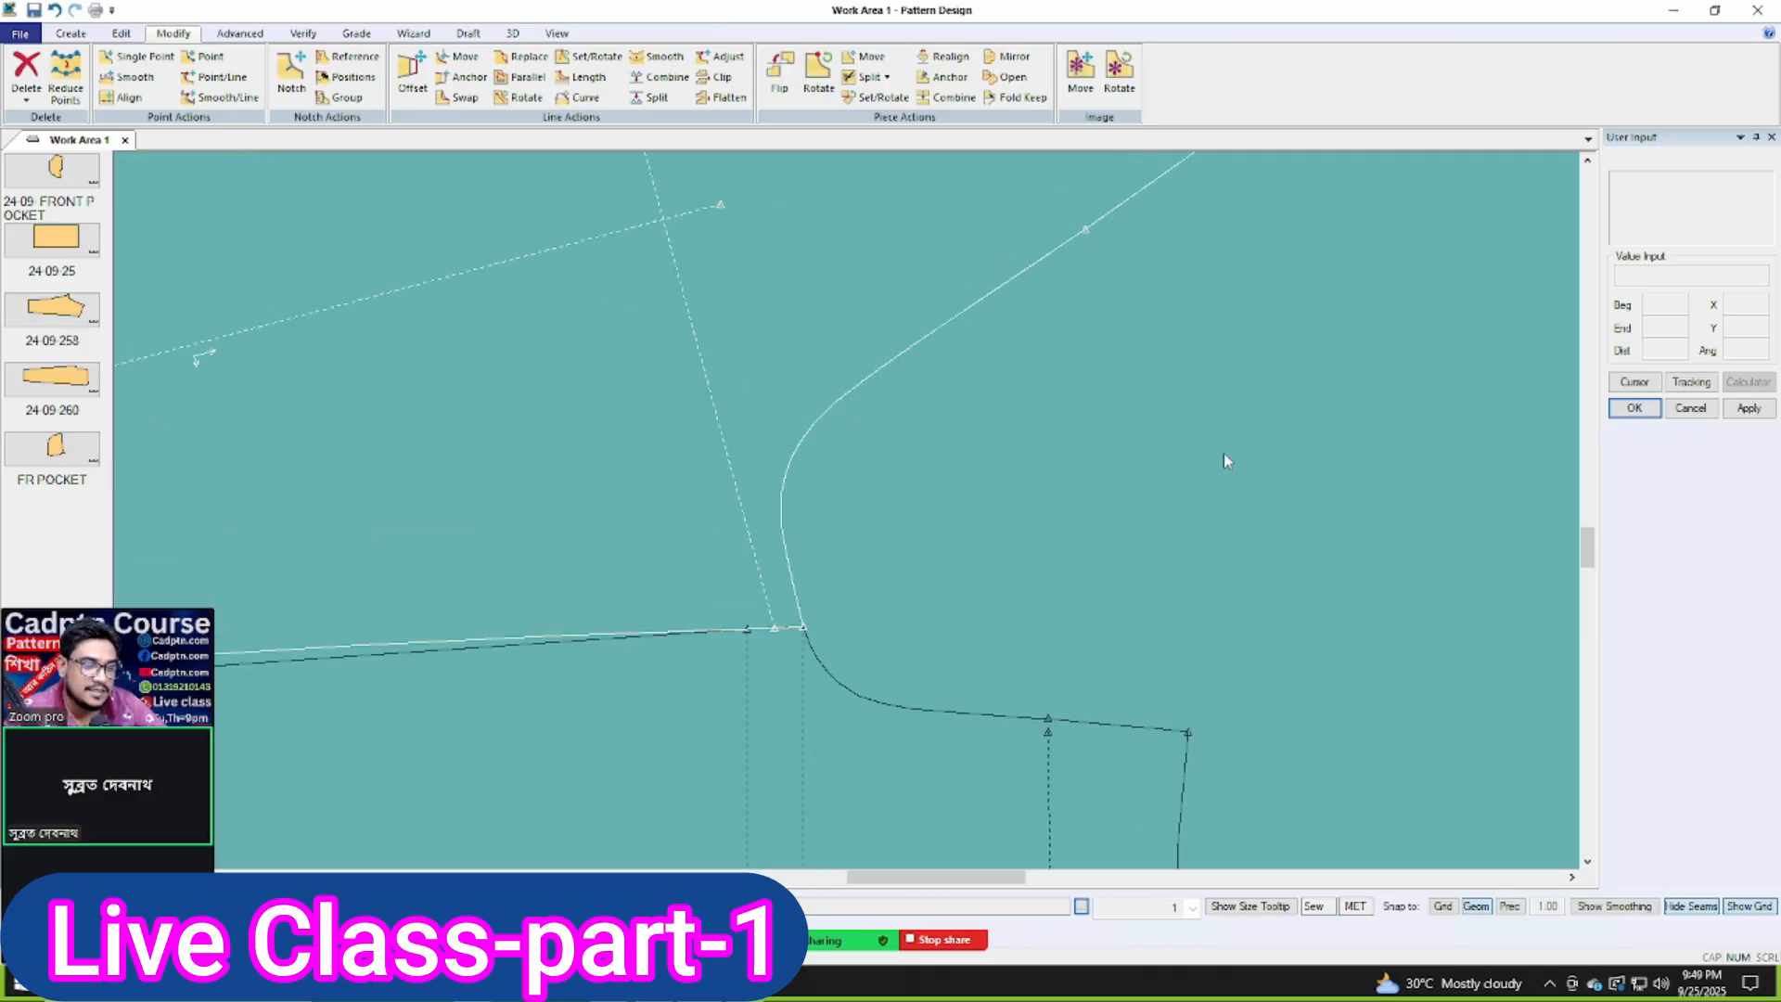
pyautogui.scroll(2, 1067, 531)
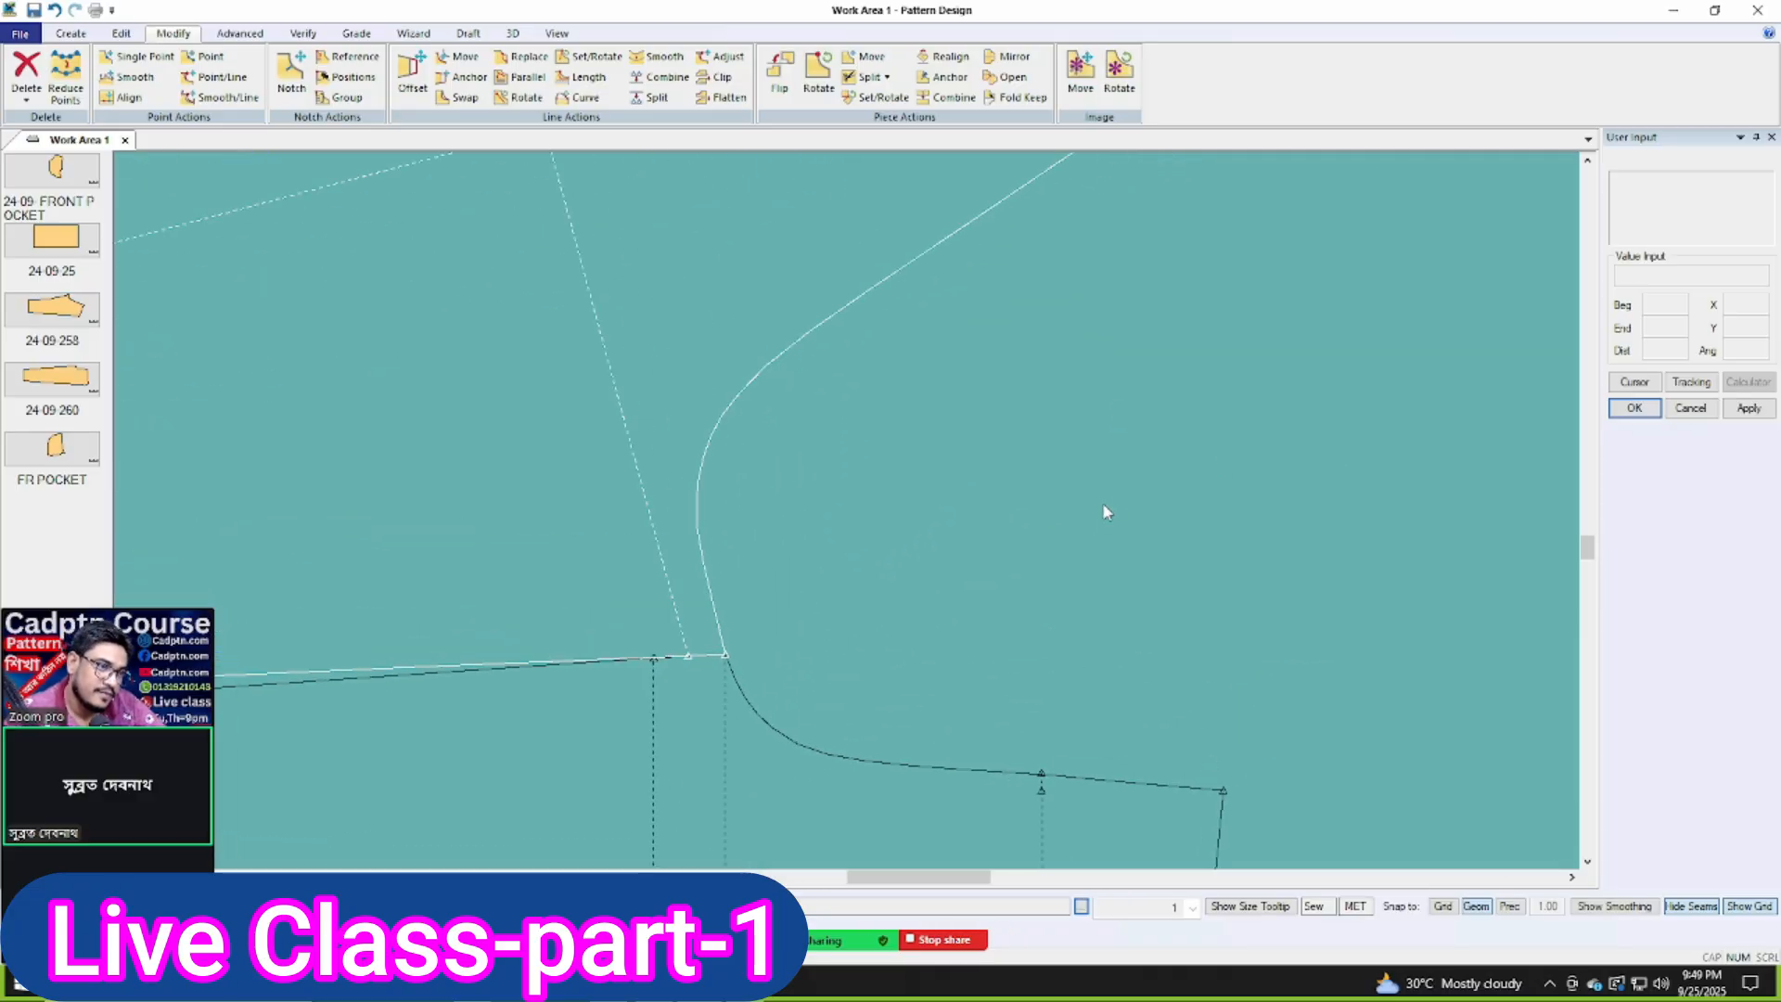
pyautogui.scroll(-3, 1332, 588)
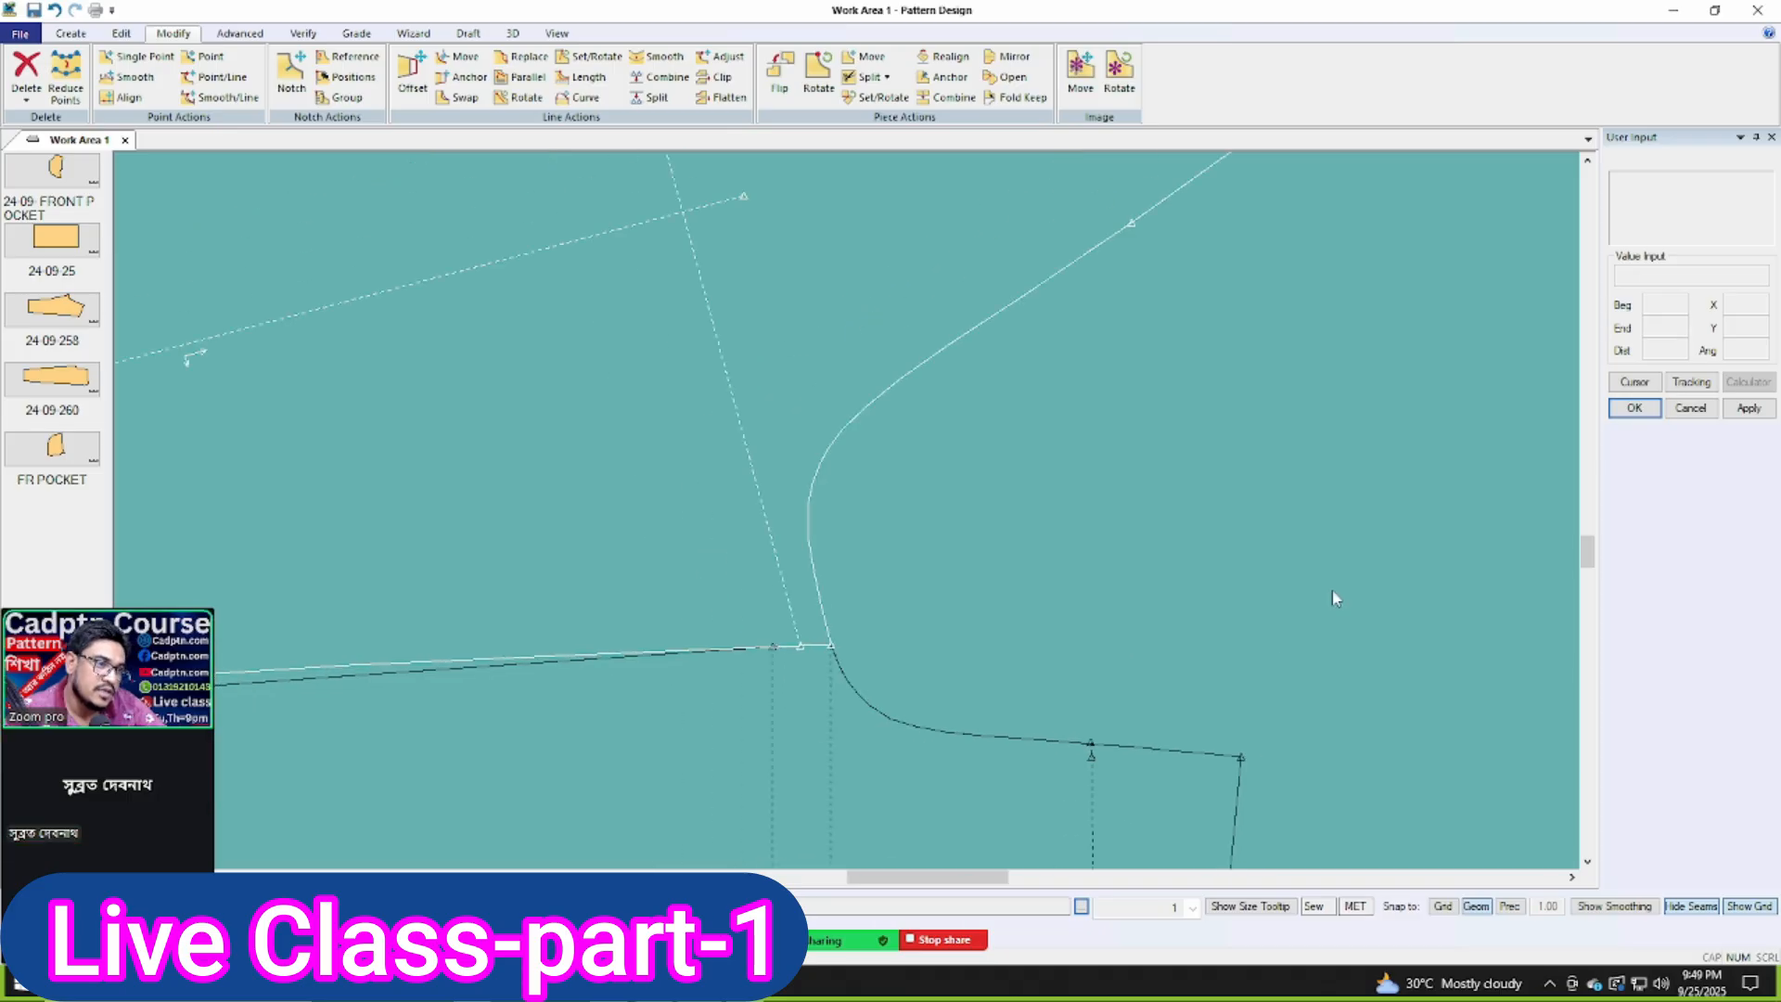
pyautogui.scroll(3, 855, 590)
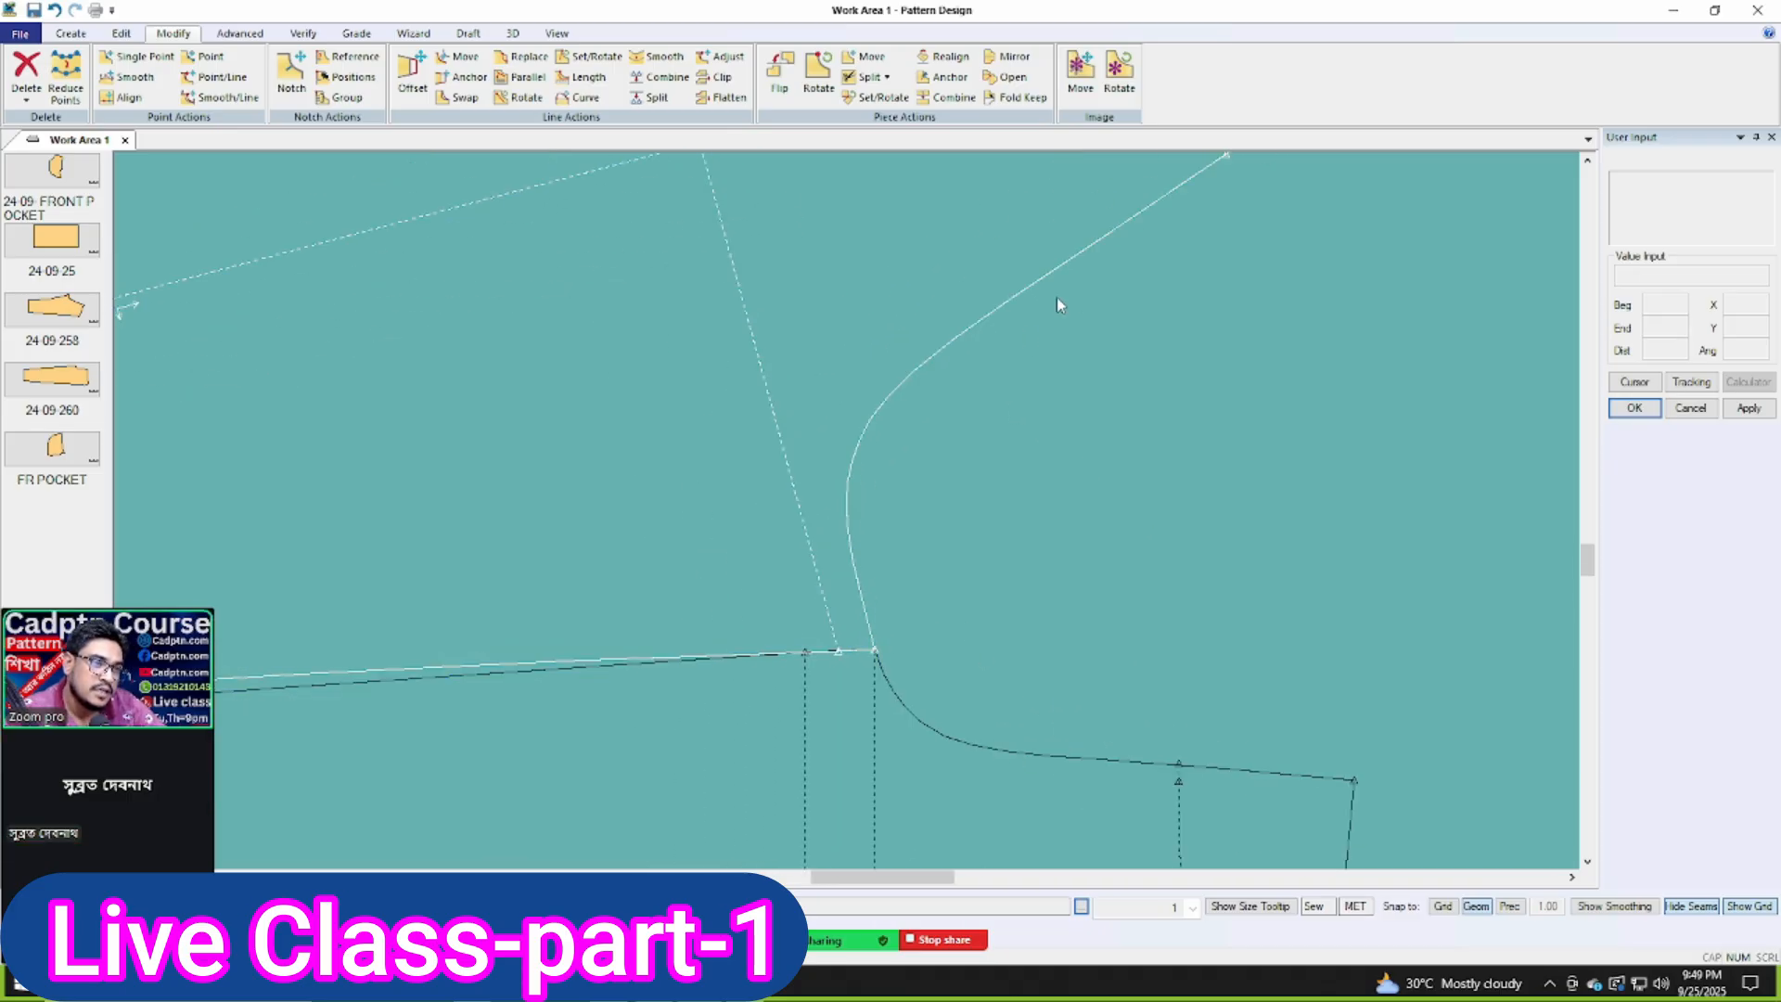
pyautogui.scroll(-6, 1200, 288)
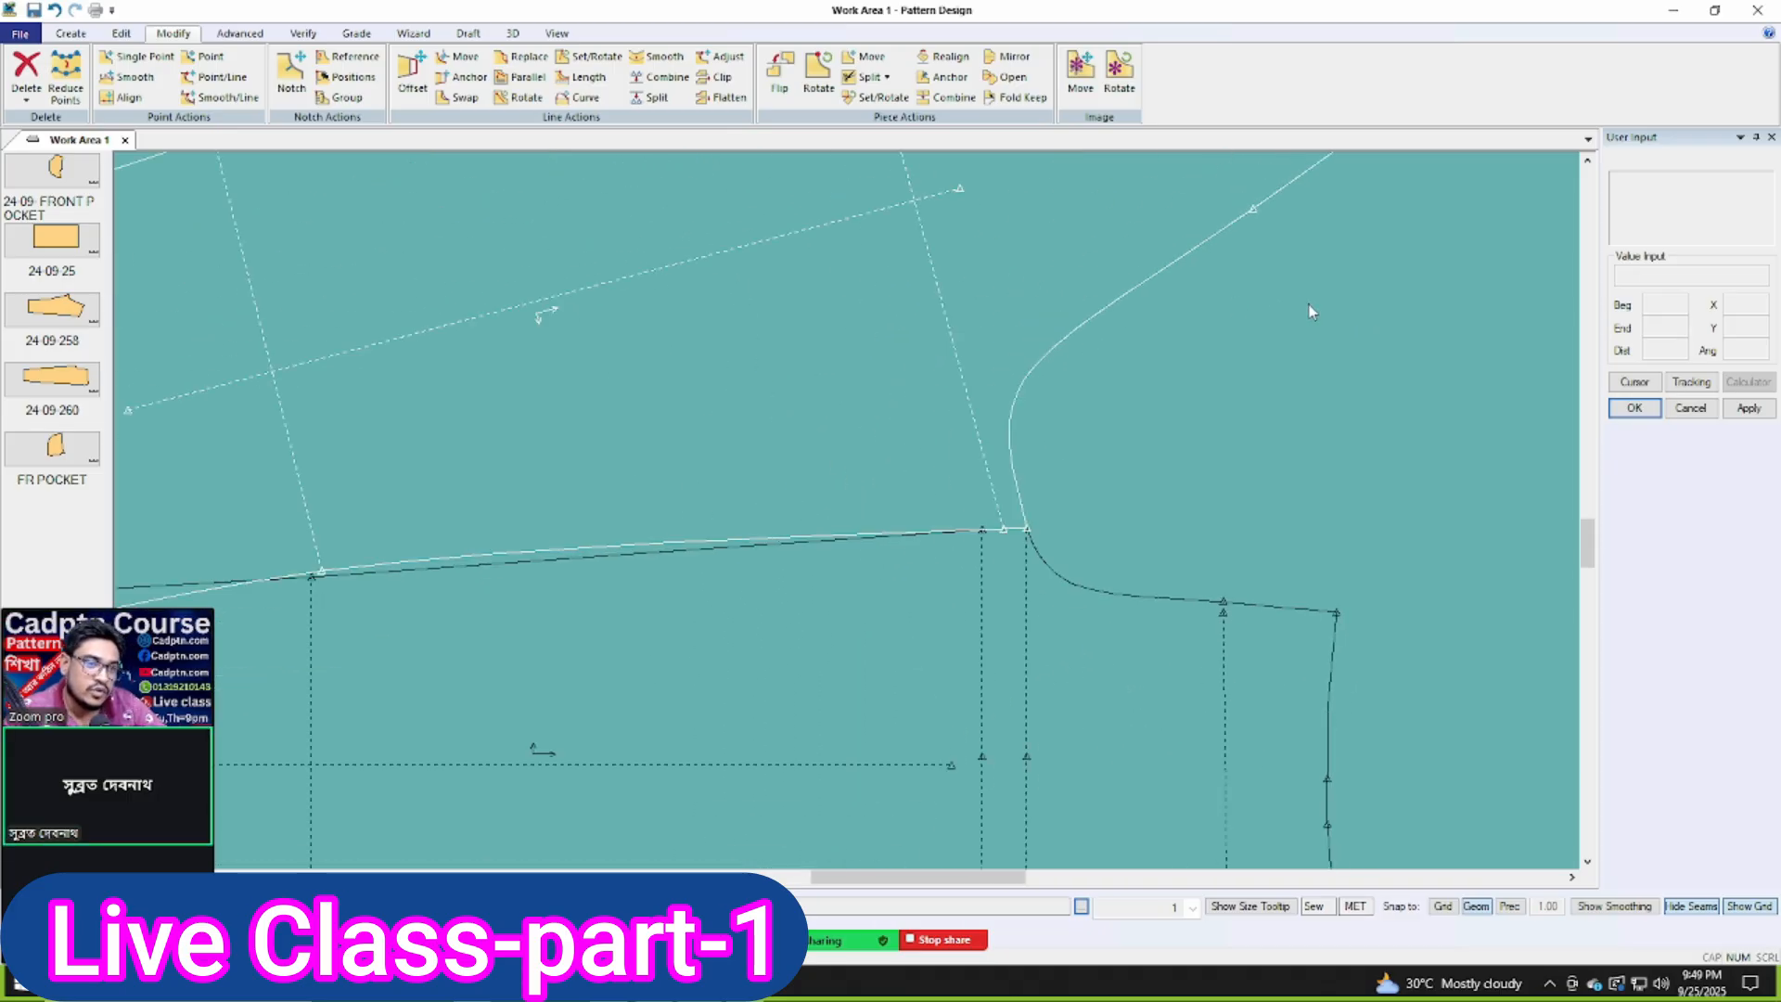
pyautogui.scroll(-1, 1103, 555)
# Step: Move the front panel away from the back panel and realign the back panel to its grain line with Realign Piece
pyautogui.moveTo(1103, 551); pyautogui.dragTo(1093, 637)
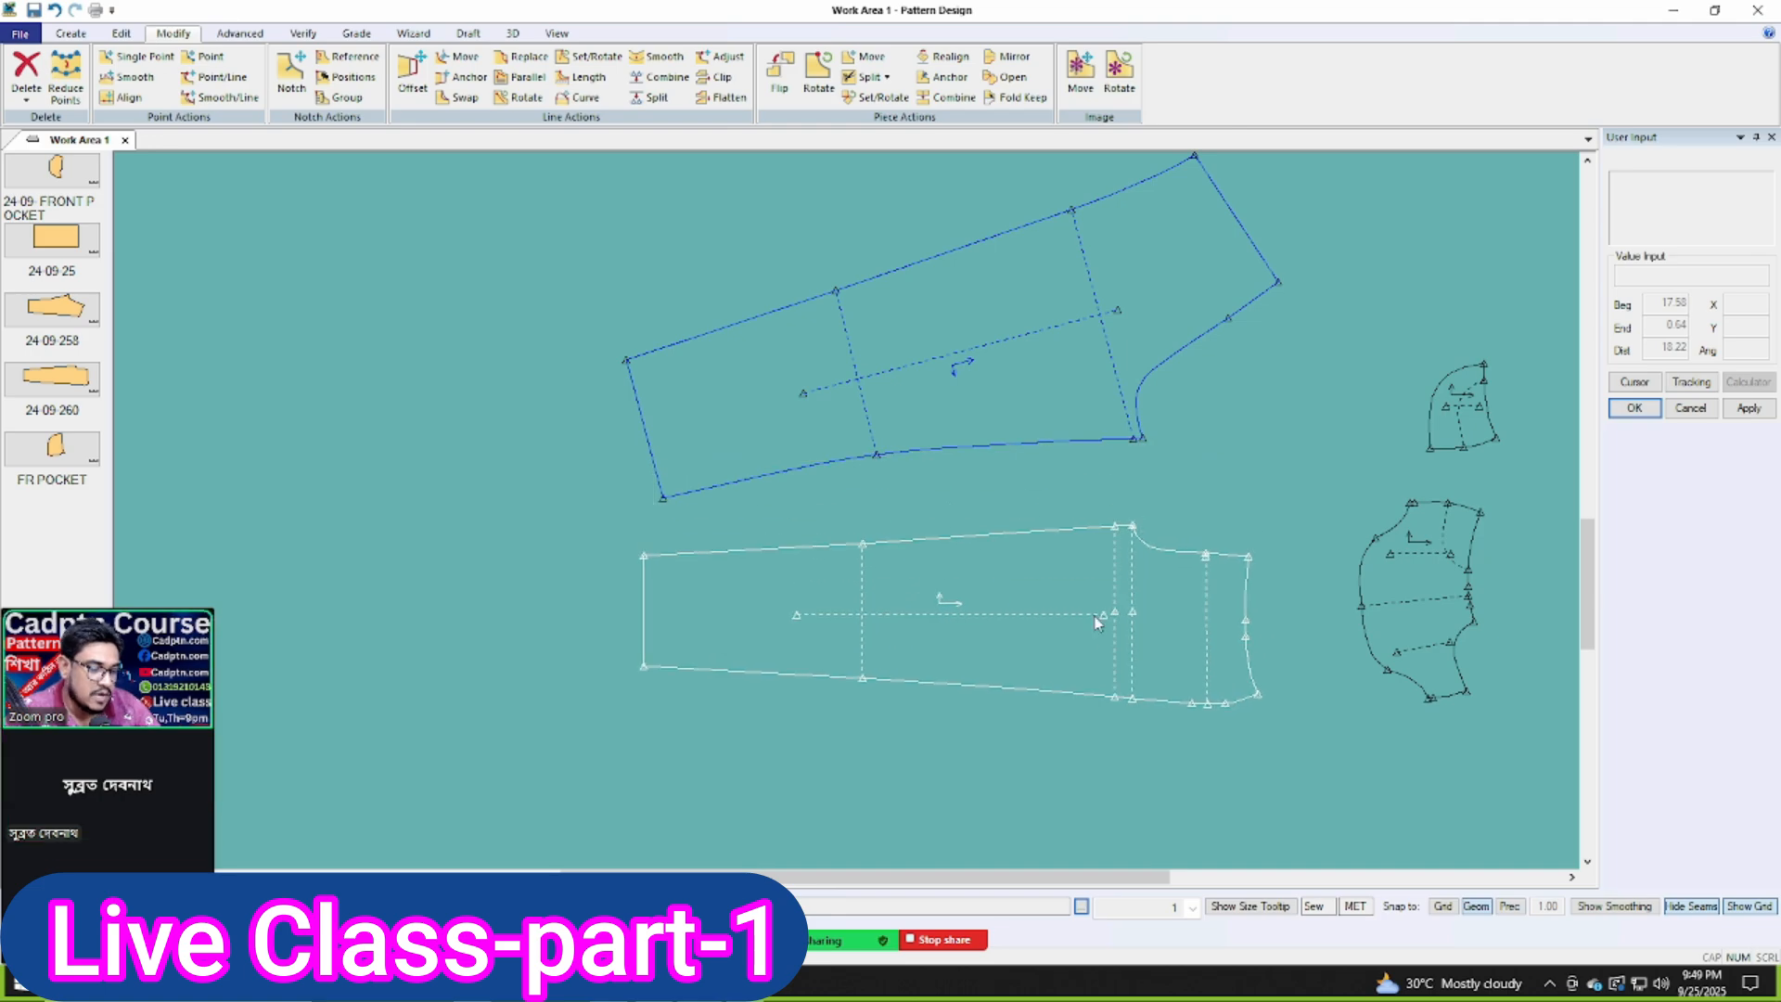
pyautogui.press('r')
pyautogui.click(1005, 365)
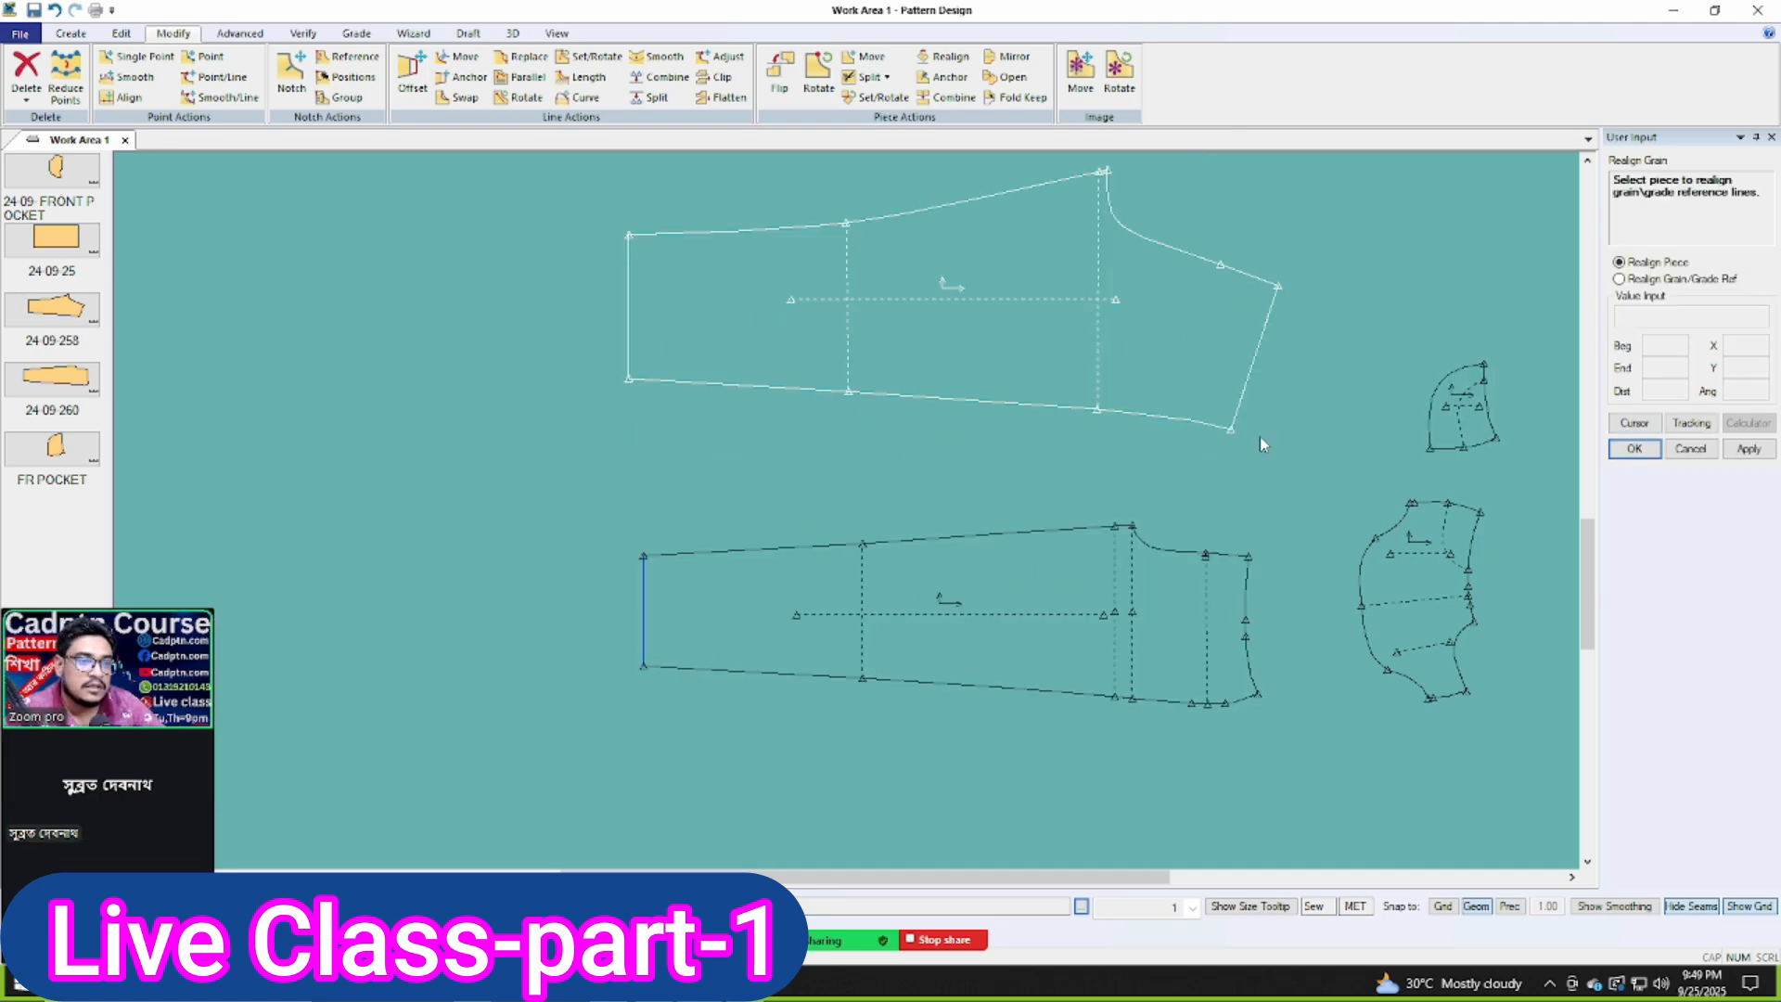
pyautogui.press('Escape')
# Step: Split the front panel's rise line at a point just beside the internal line near the waist
pyautogui.scroll(2, 1273, 631)
pyautogui.scroll(3, 1262, 654)
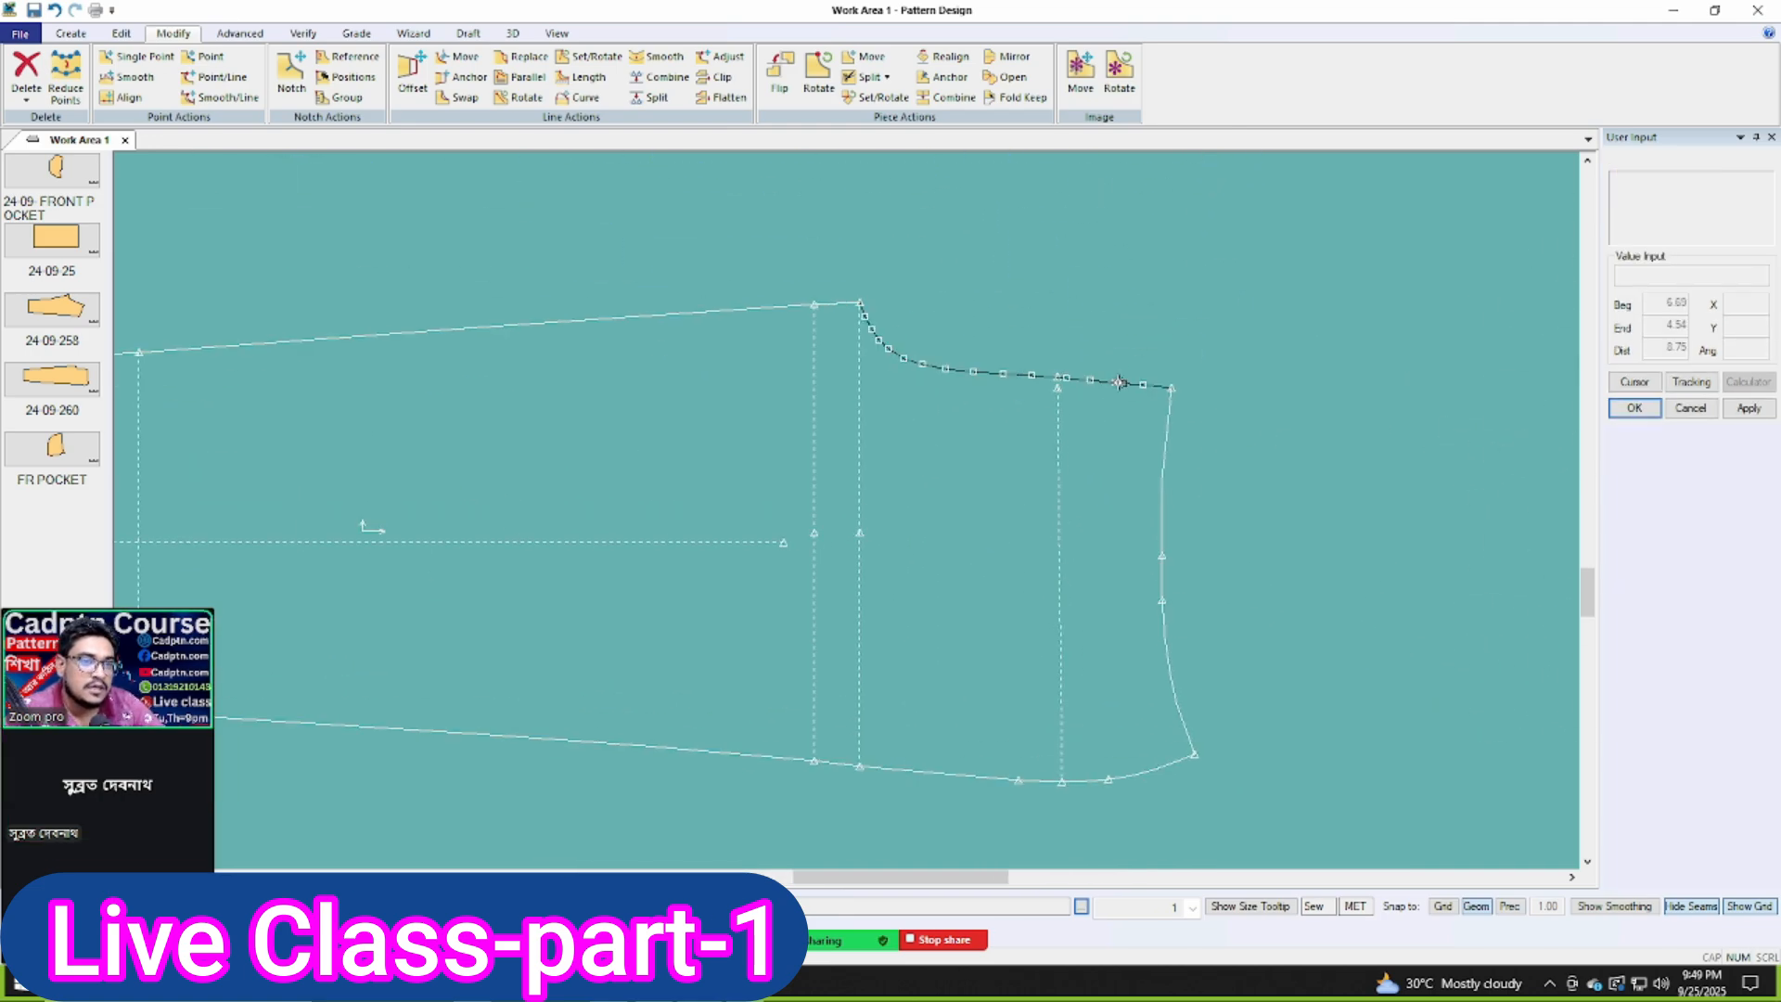
pyautogui.moveTo(1102, 383); pyautogui.dragTo(1064, 360, button='middle')
pyautogui.press('s')
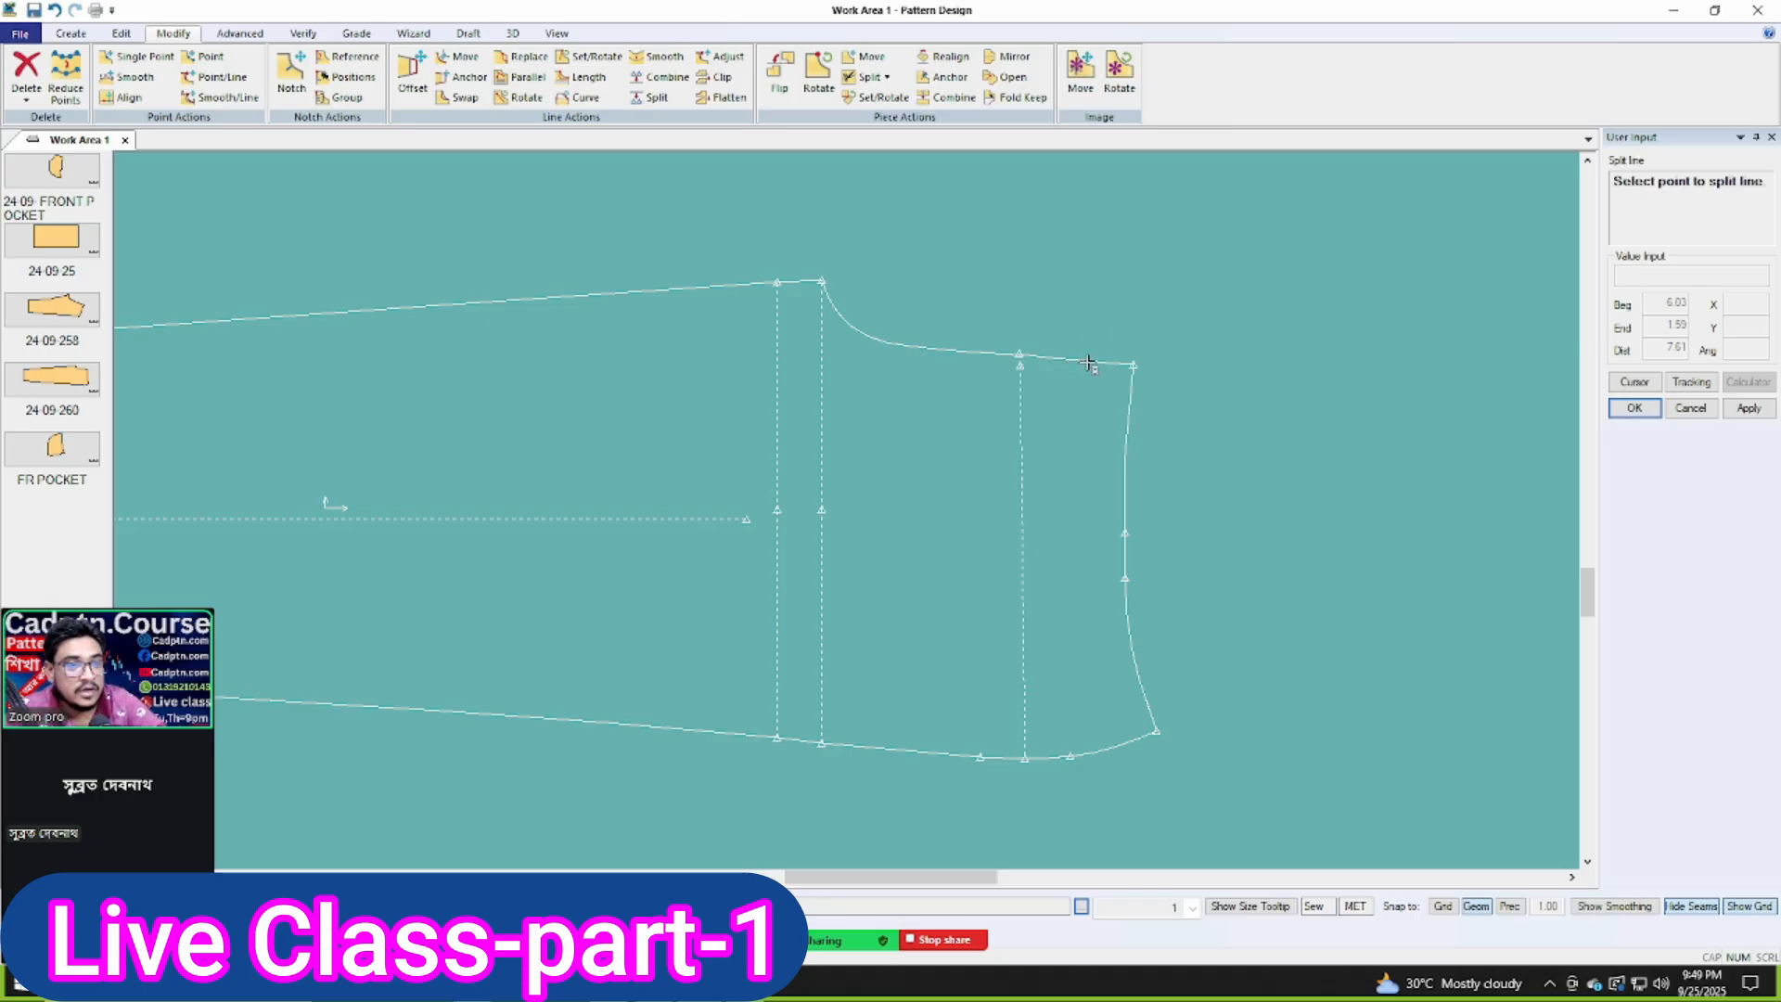
pyautogui.click(1030, 360)
pyautogui.rightClick(1070, 282)
pyautogui.click(1160, 295)
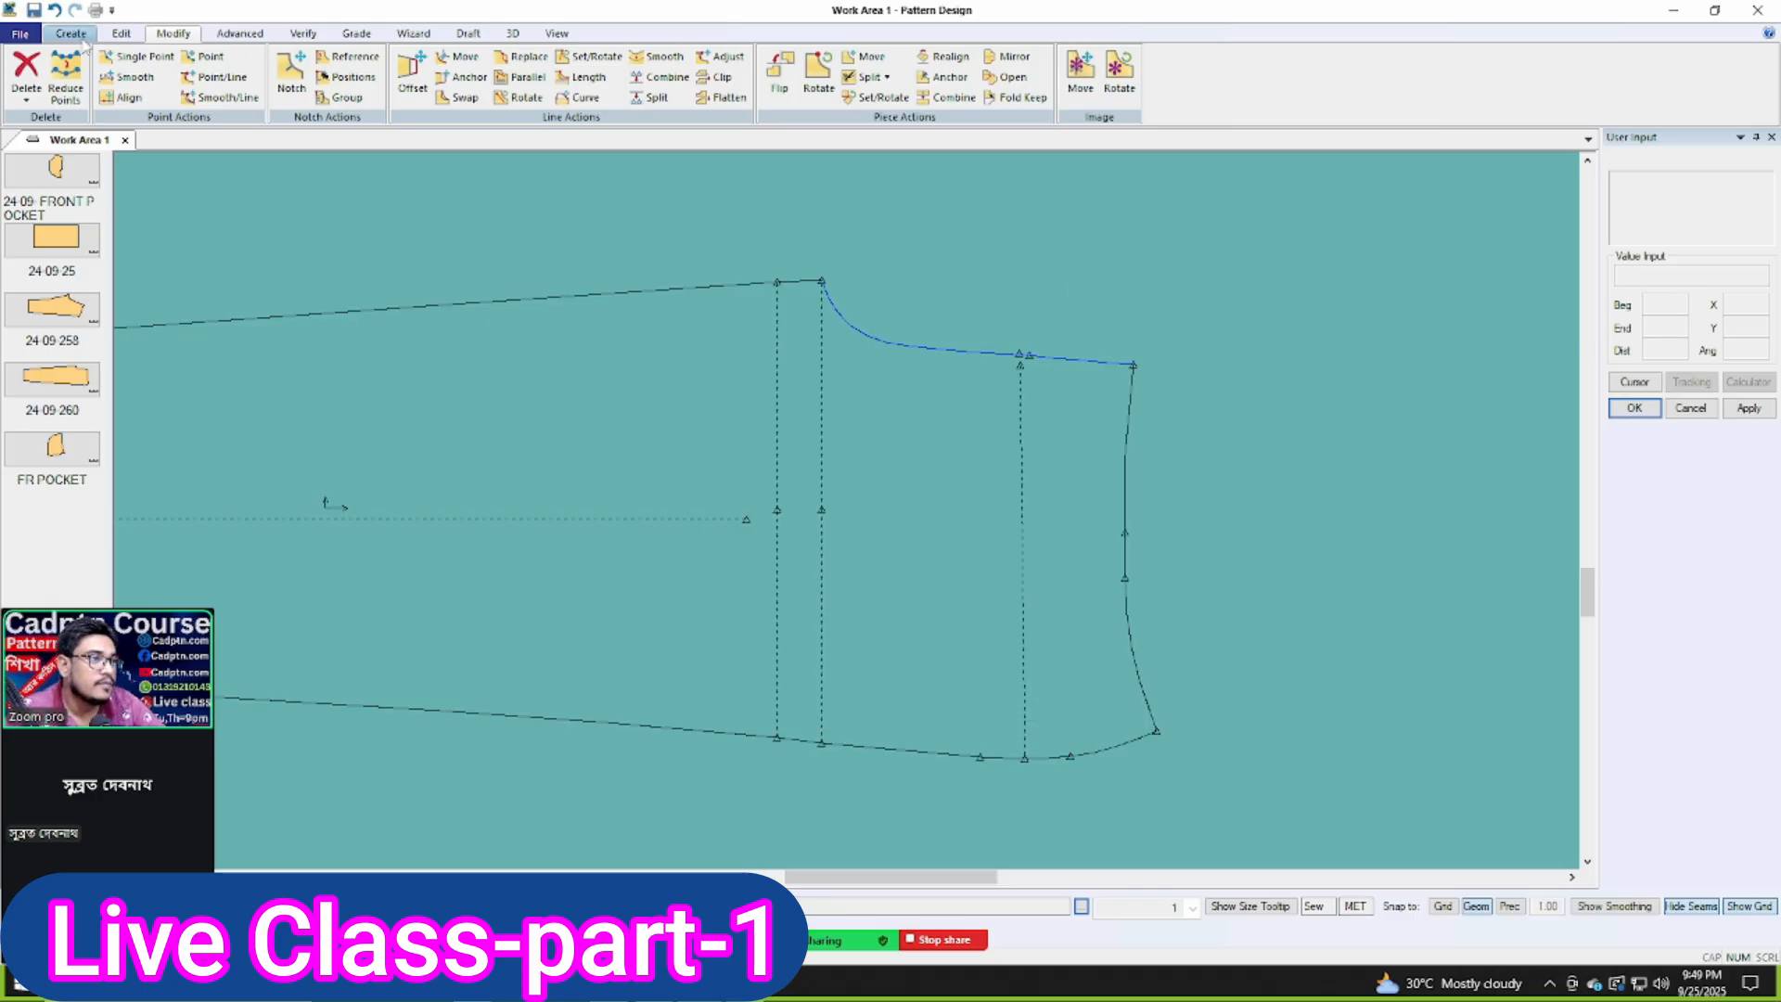
# Step: Mirror the front panel's waist line segments about the split upper rise segment
pyautogui.click(74, 35)
pyautogui.click(416, 77)
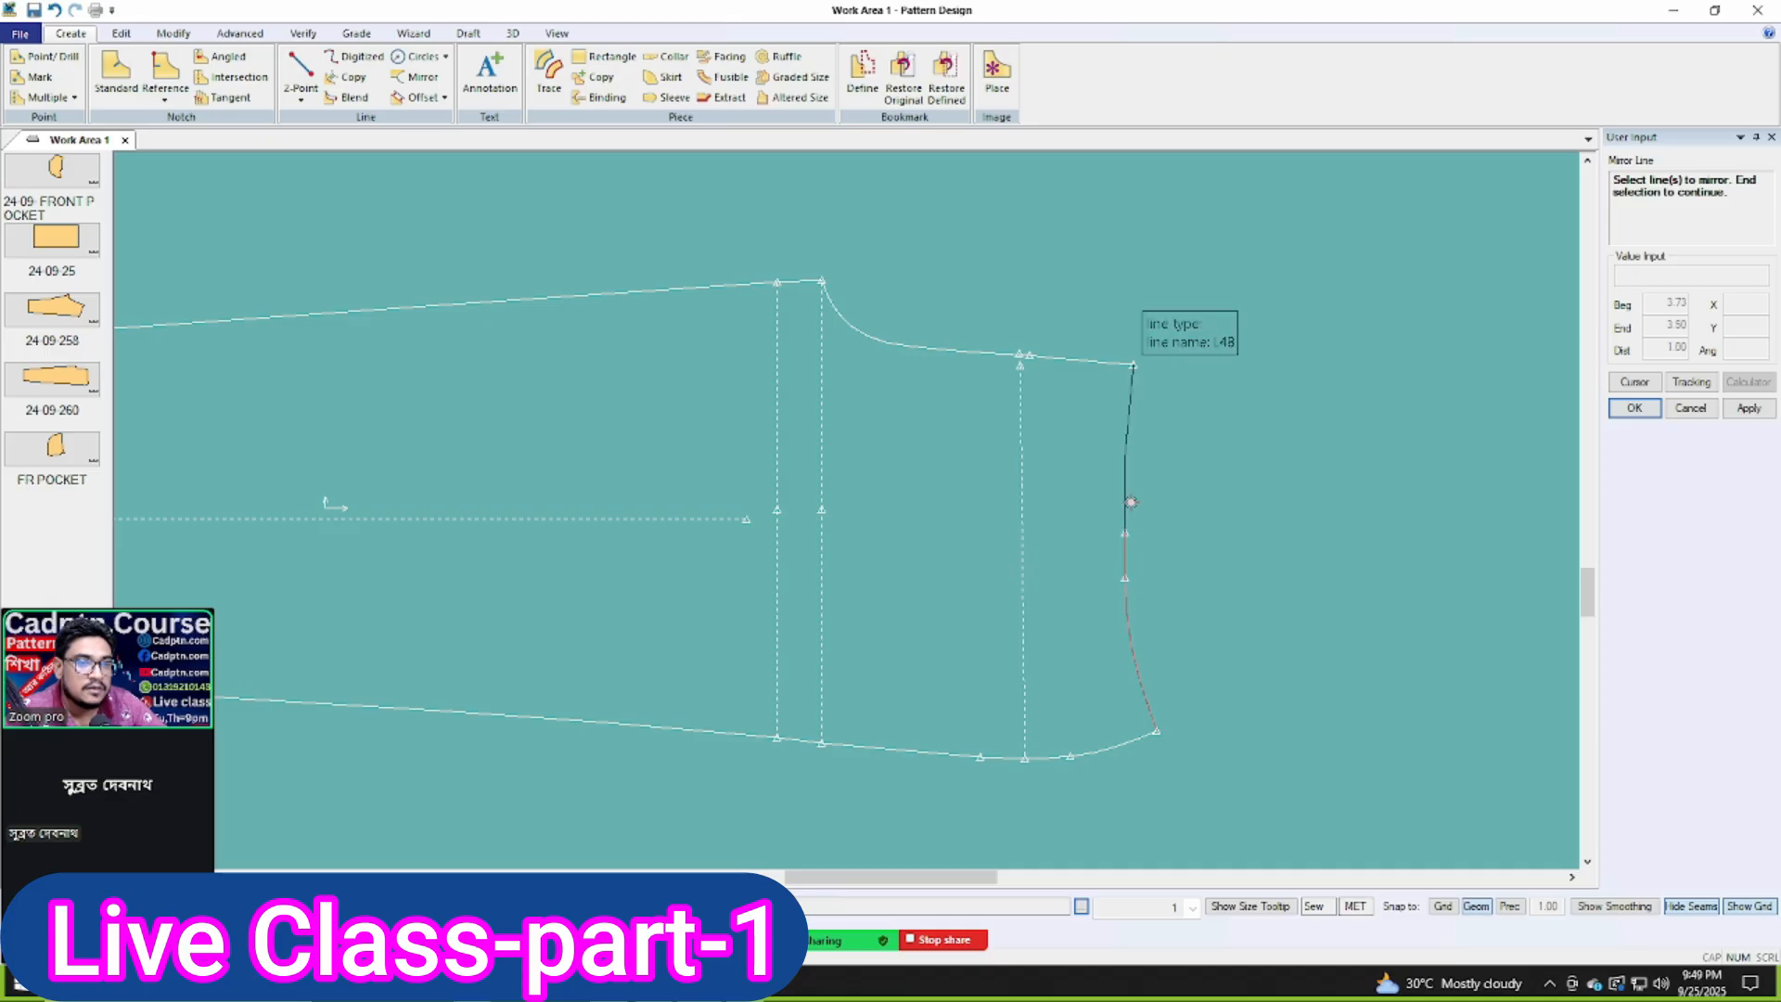
pyautogui.click(1130, 502)
pyautogui.rightClick(1129, 330)
pyautogui.click(1193, 344)
pyautogui.click(1074, 361)
pyautogui.rightClick(1181, 268)
pyautogui.click(1240, 281)
# Step: Draw a 2-Point Curve from the mirrored waist line's outer end to the front panel's side waist corner, passing through the centre-front waist corner
pyautogui.scroll(-1, 1035, 525)
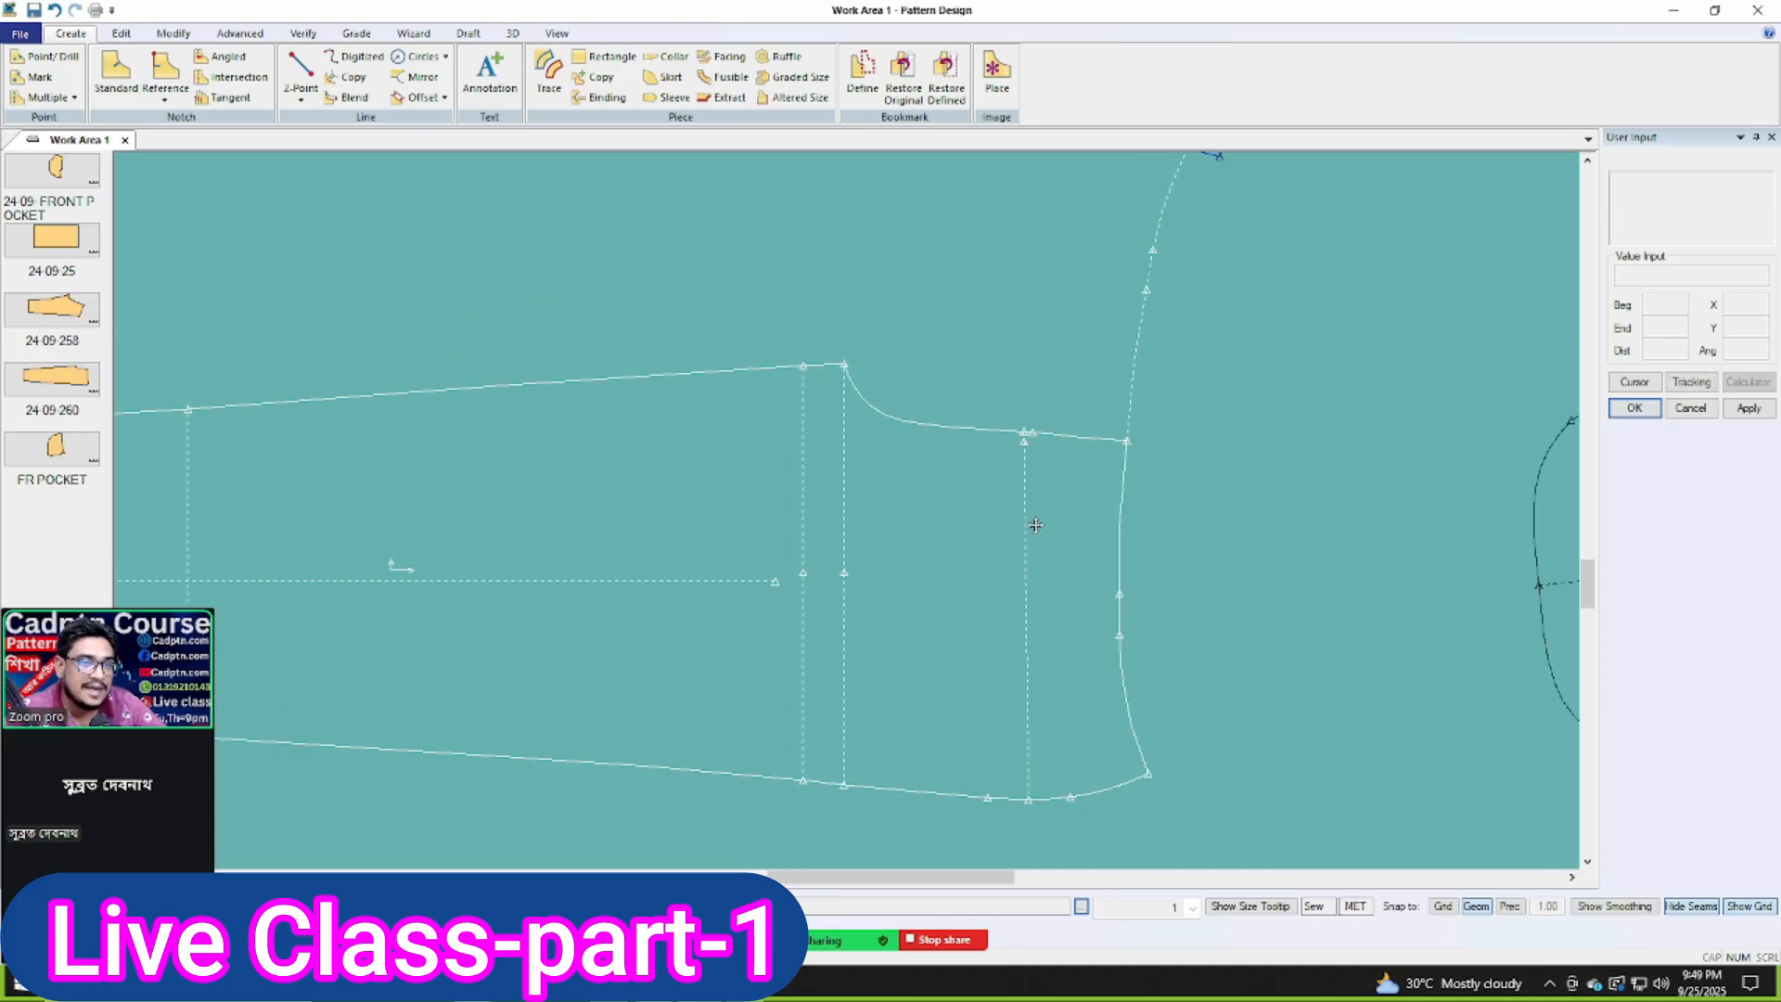
pyautogui.scroll(-3, 1030, 593)
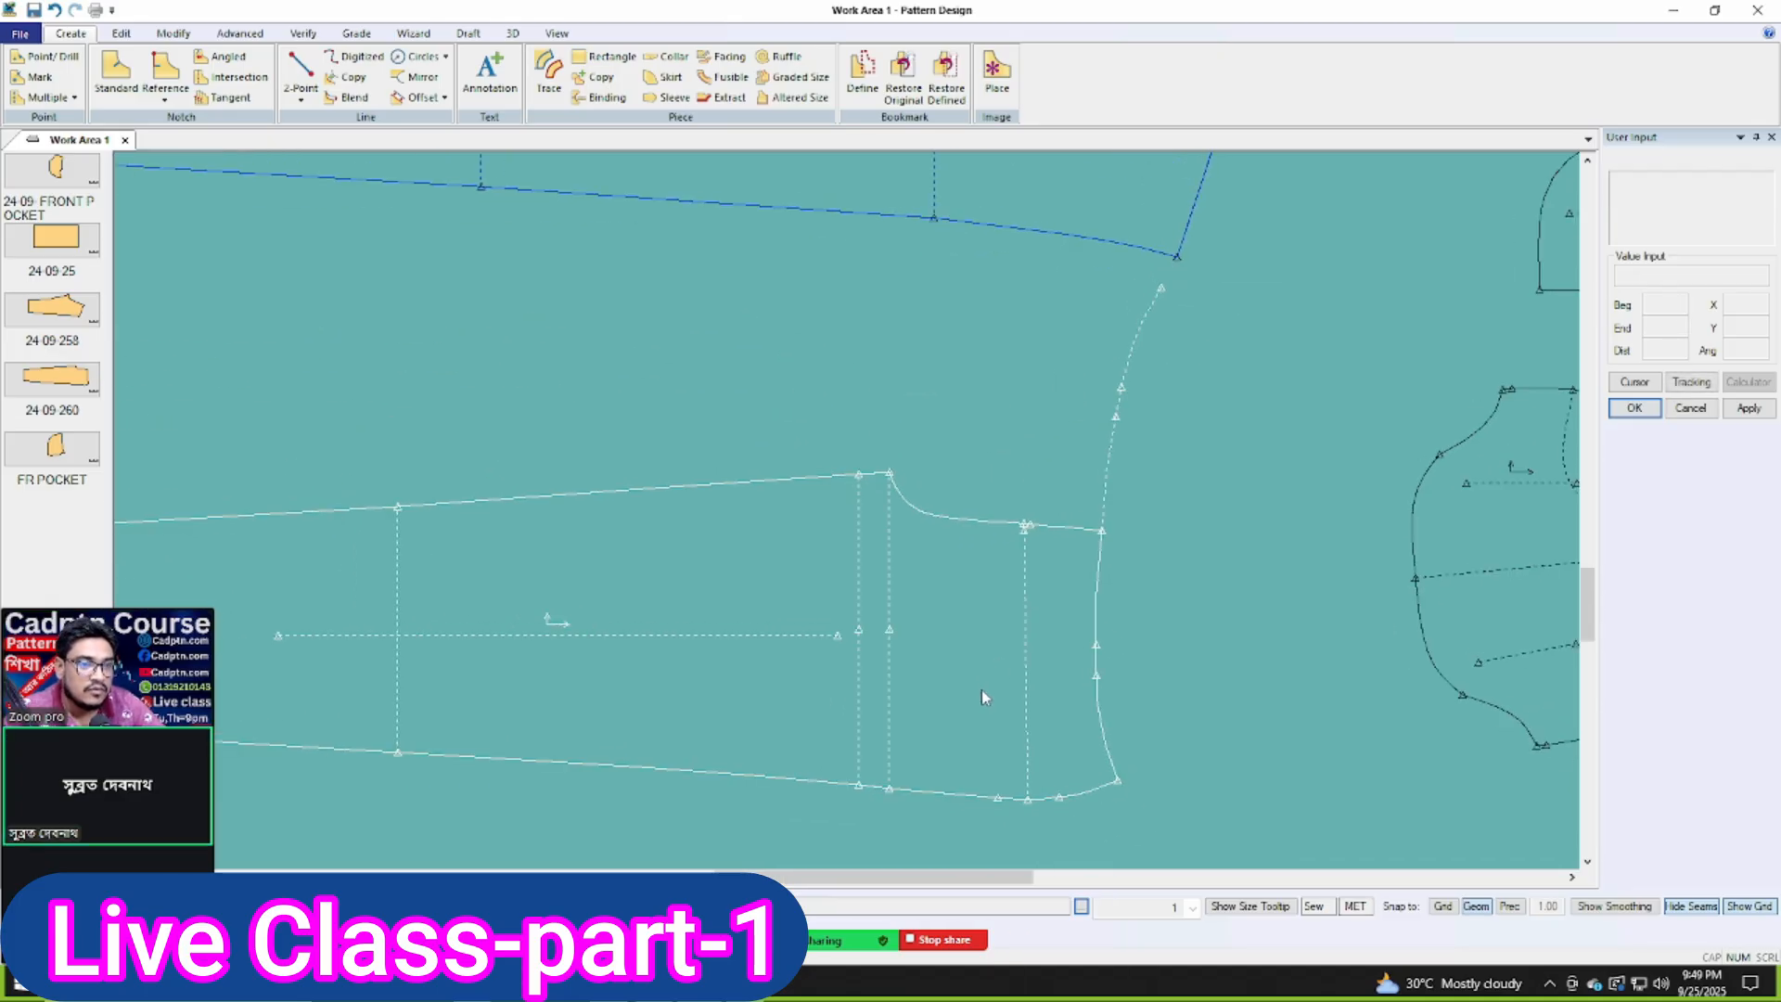
pyautogui.click(301, 95)
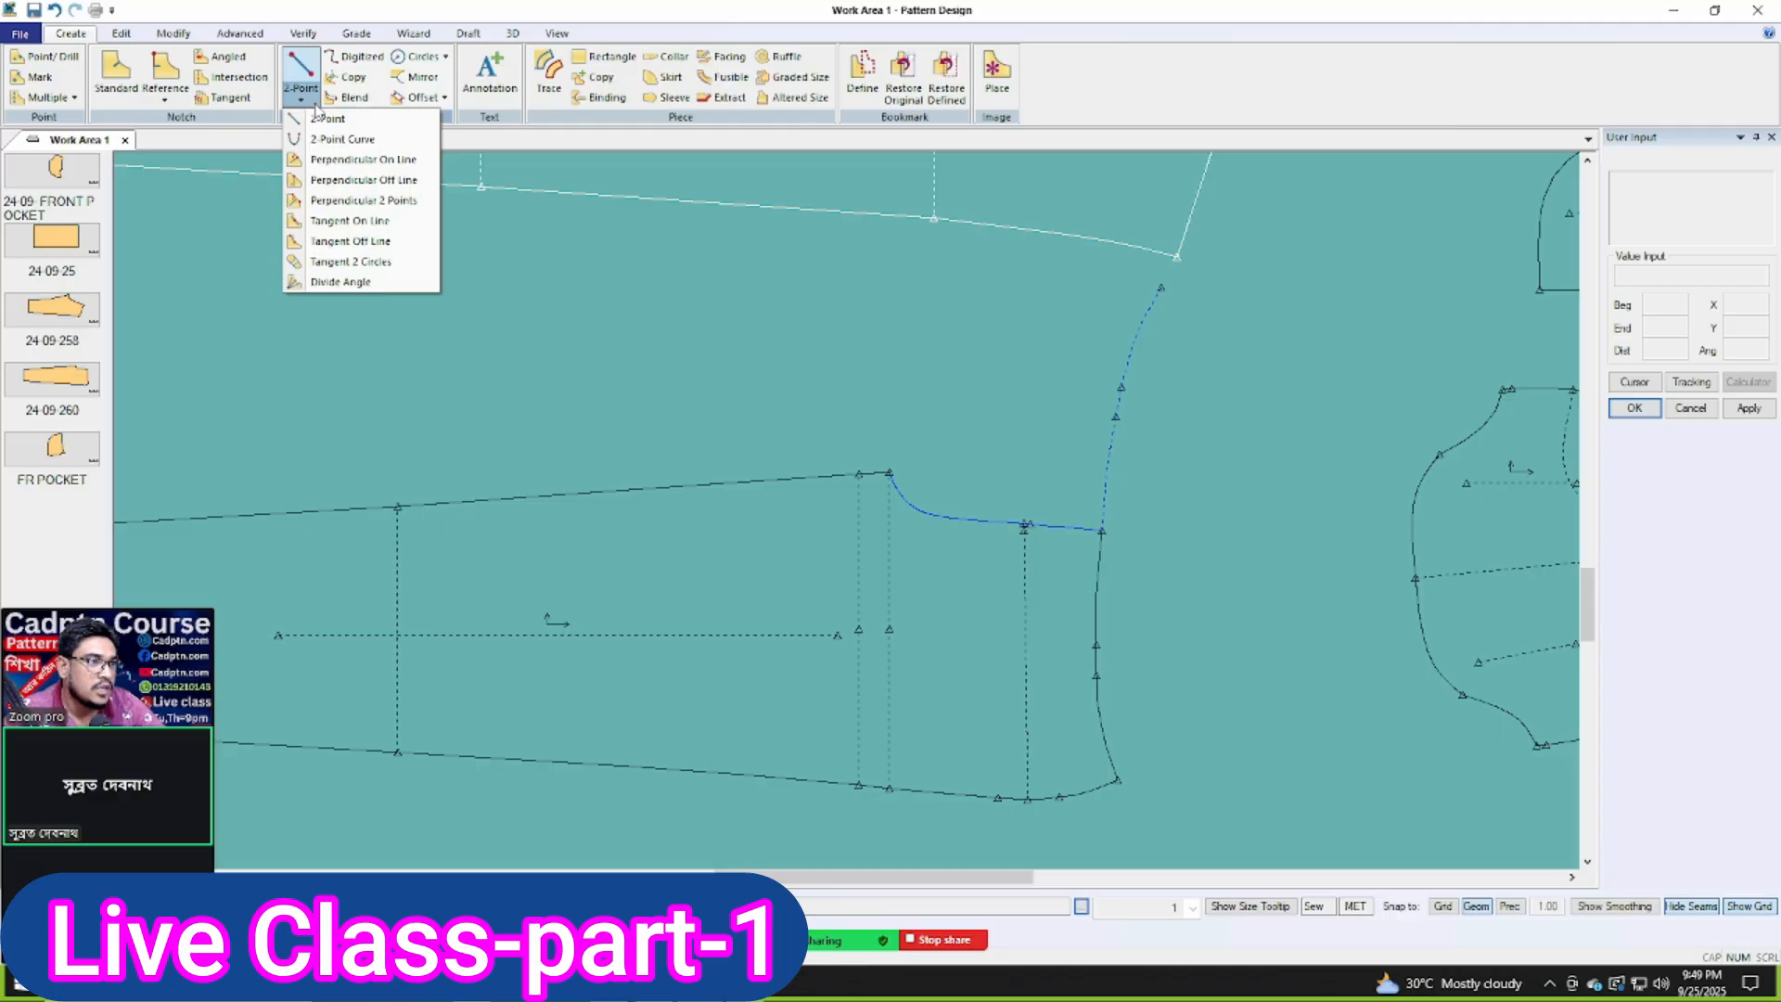
pyautogui.click(355, 140)
pyautogui.scroll(3, 1165, 783)
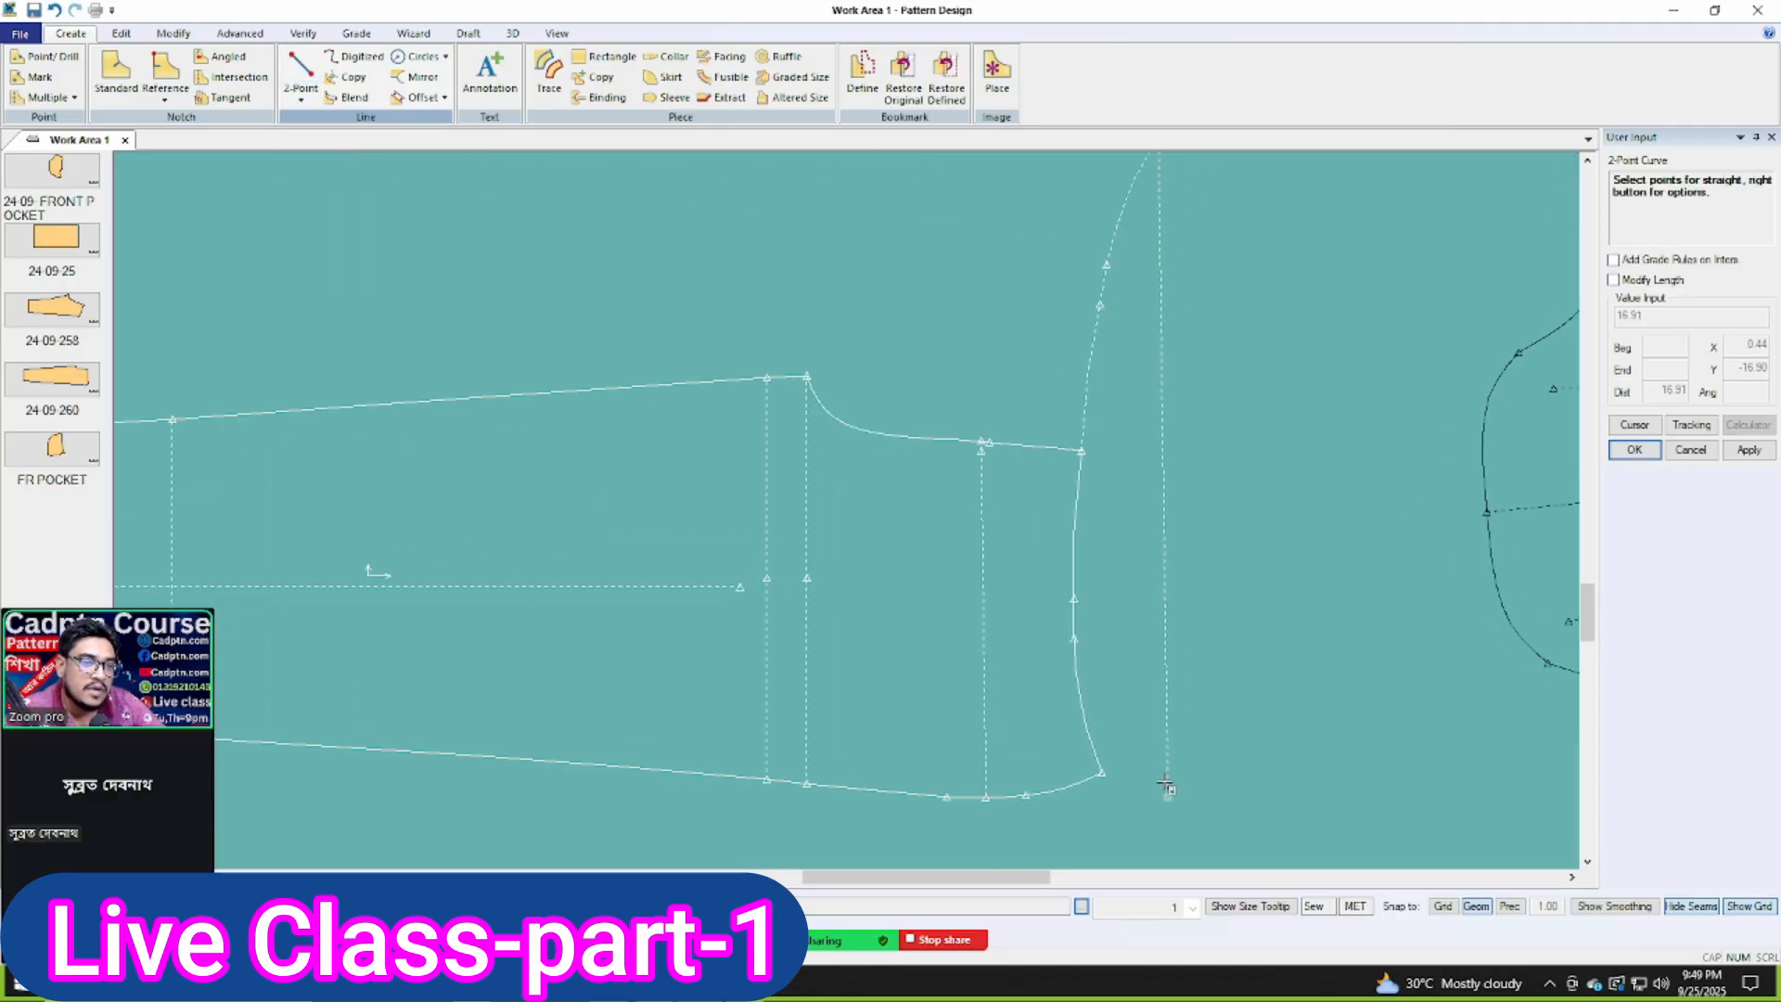
pyautogui.click(1094, 785)
pyautogui.scroll(1, 1155, 498)
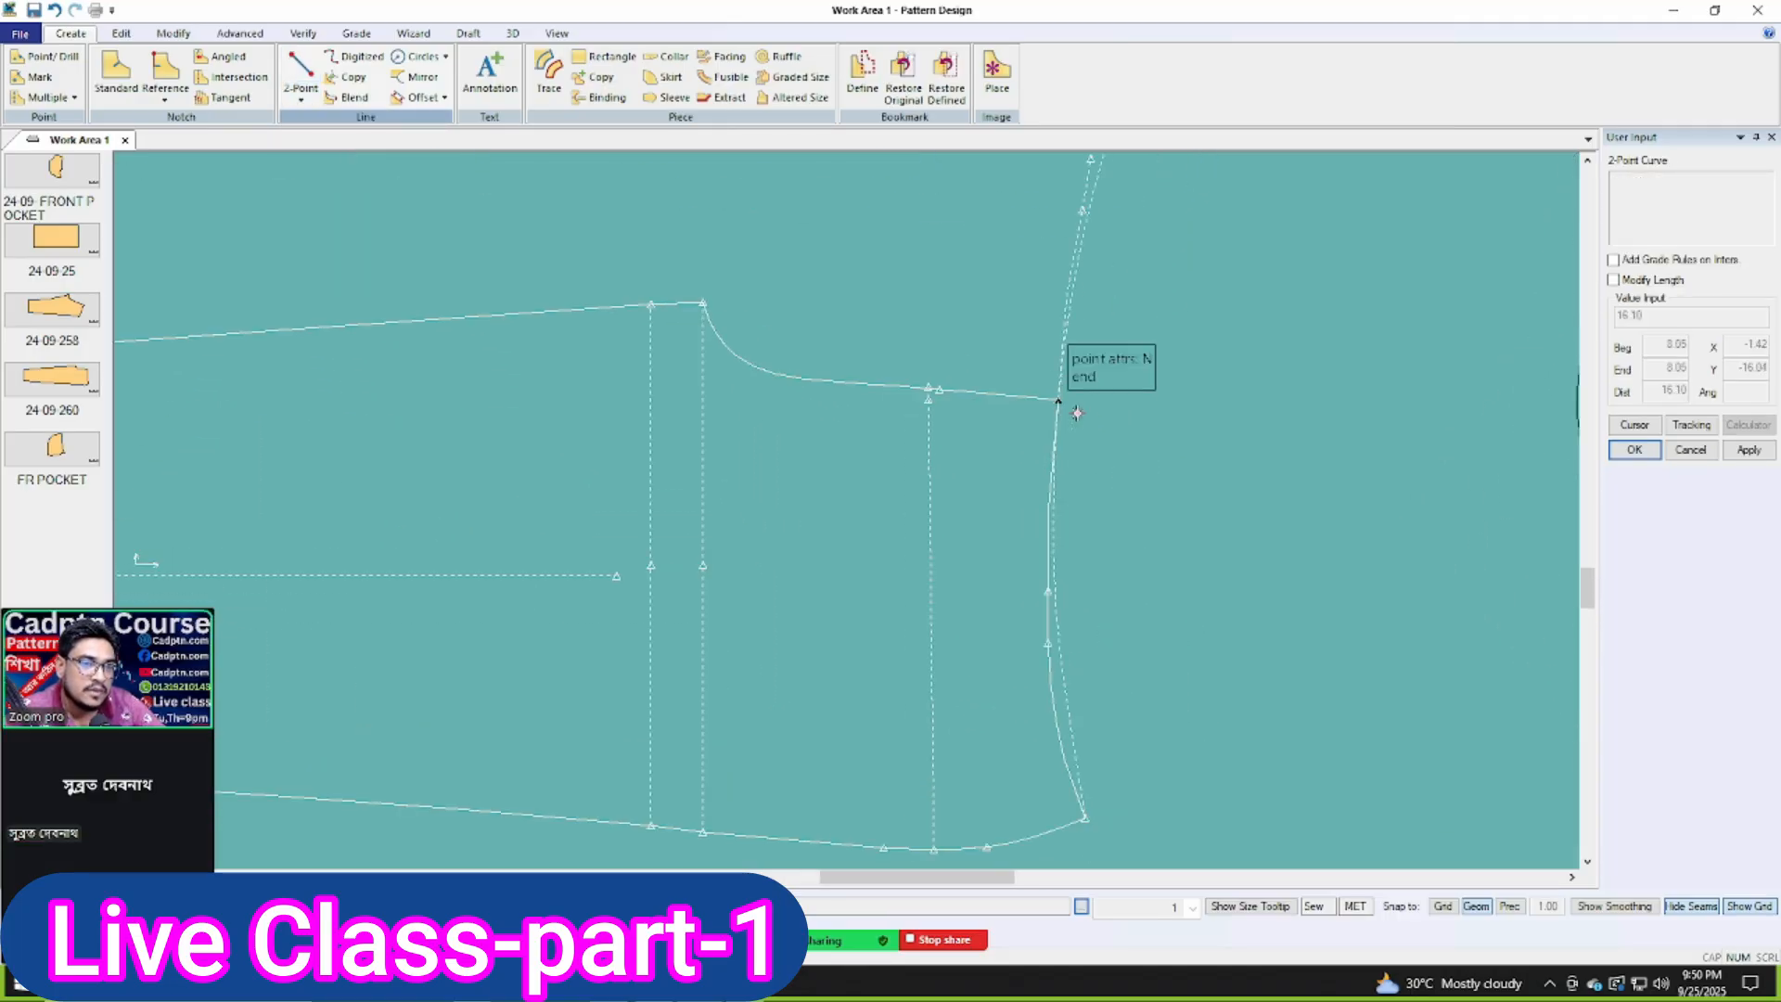
pyautogui.click(1061, 403)
pyautogui.rightClick(1057, 405)
pyautogui.click(1076, 406)
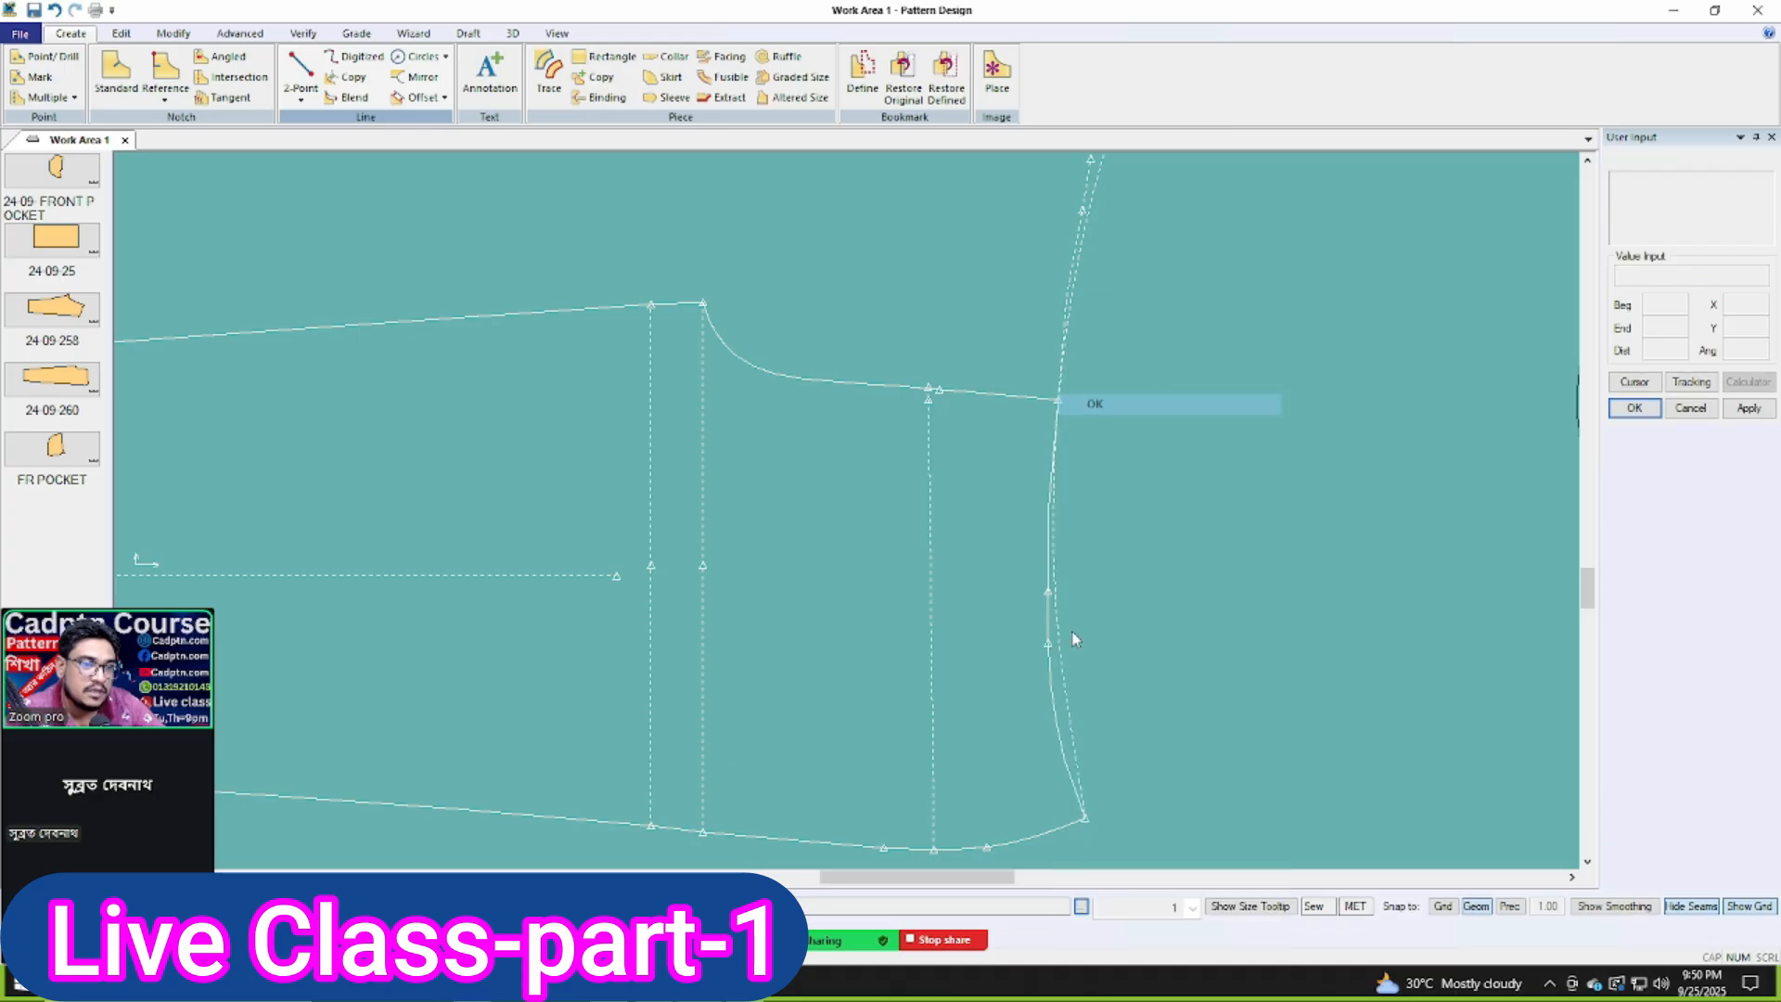
pyautogui.scroll(1, 978, 647)
pyautogui.moveTo(978, 645); pyautogui.dragTo(1067, 547, button='middle')
pyautogui.scroll(2, 1067, 547)
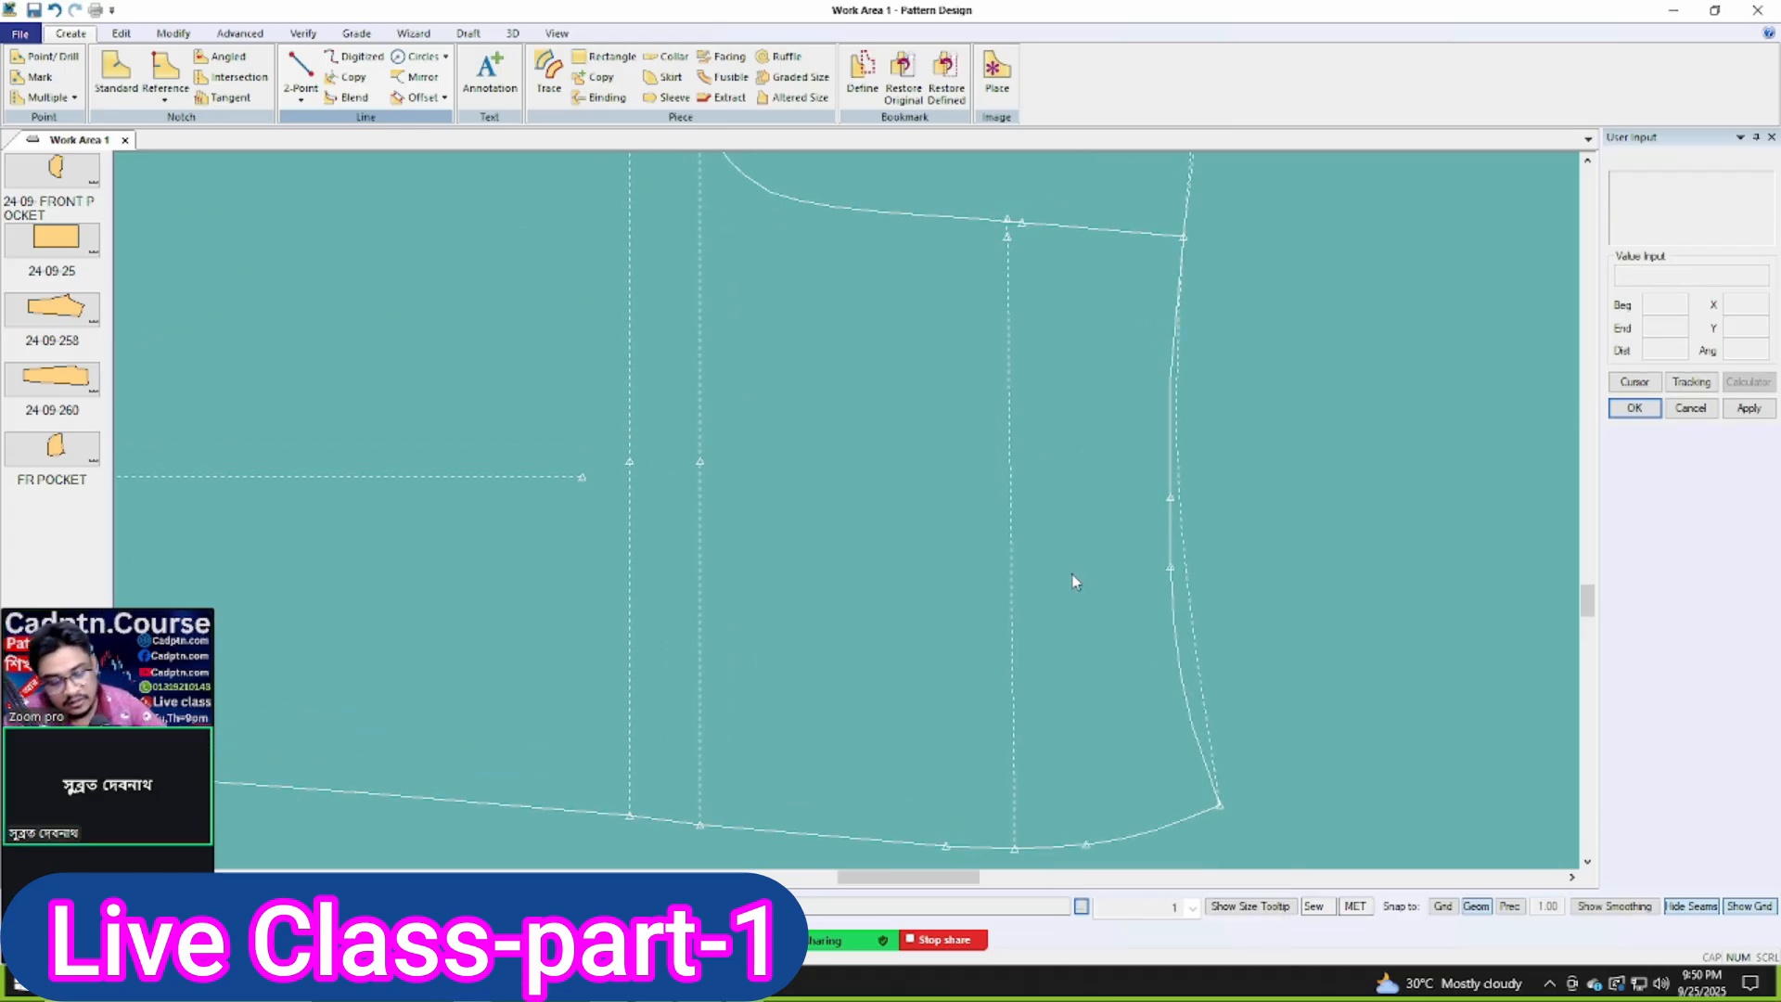
pyautogui.press('m')
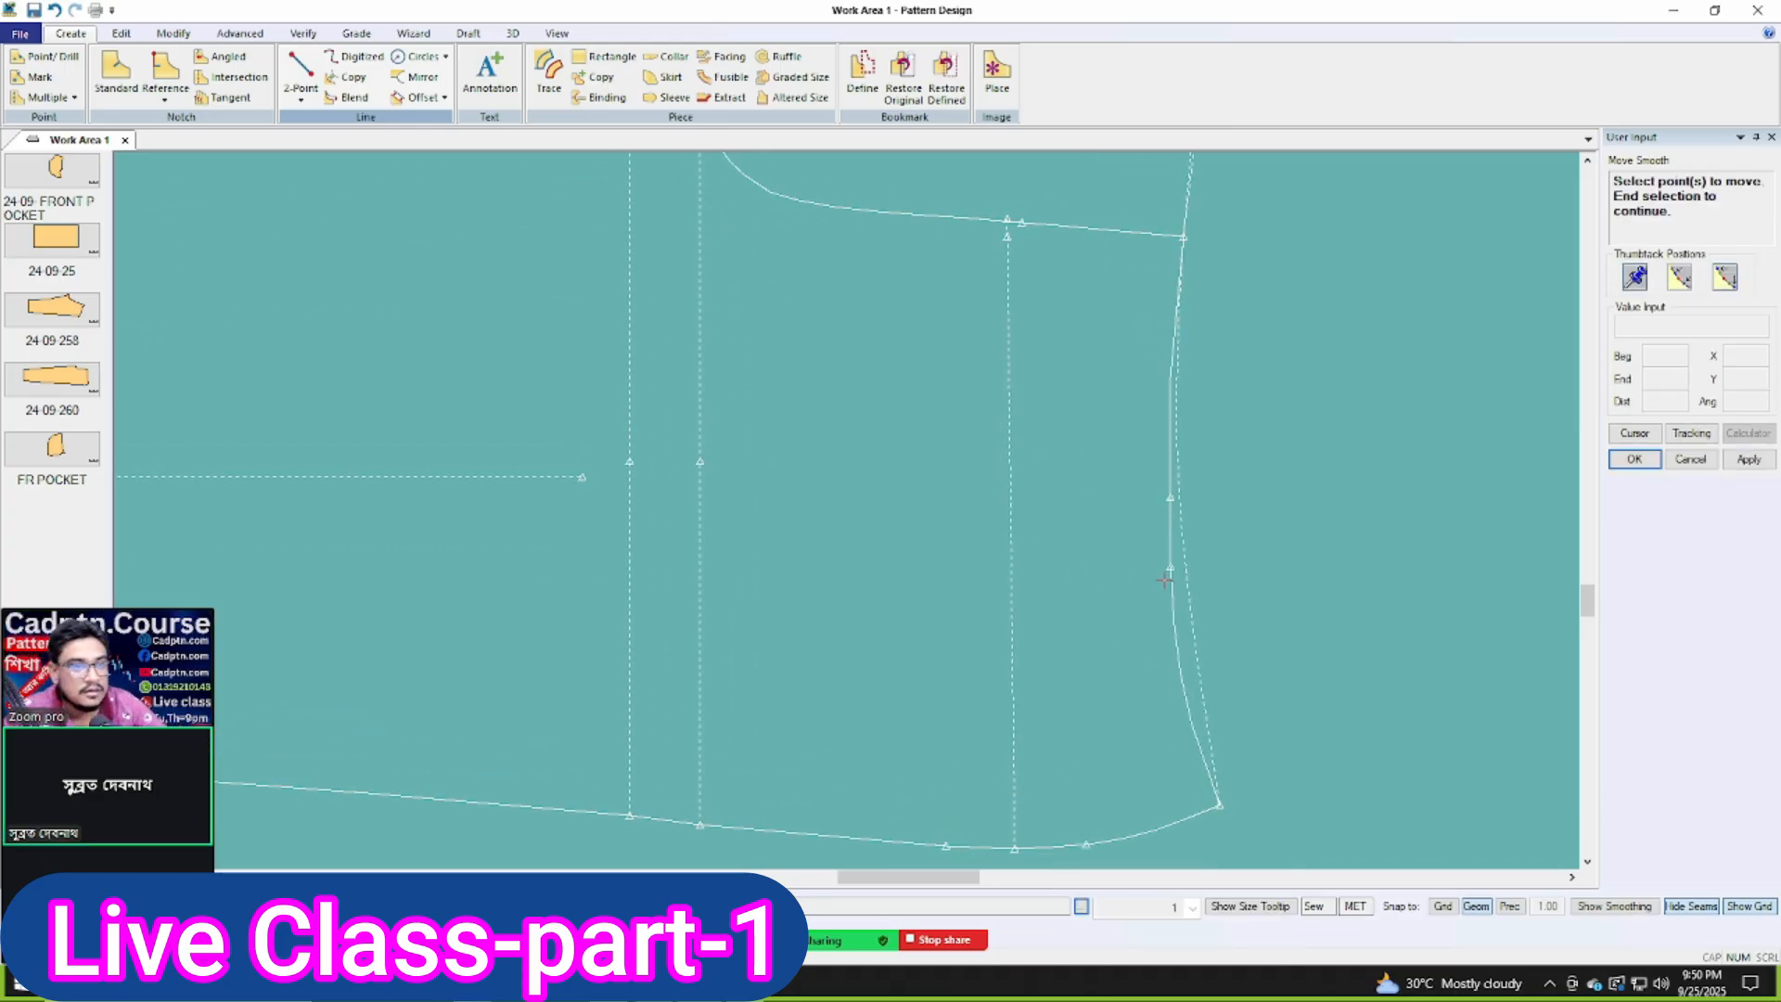
pyautogui.click(1179, 684)
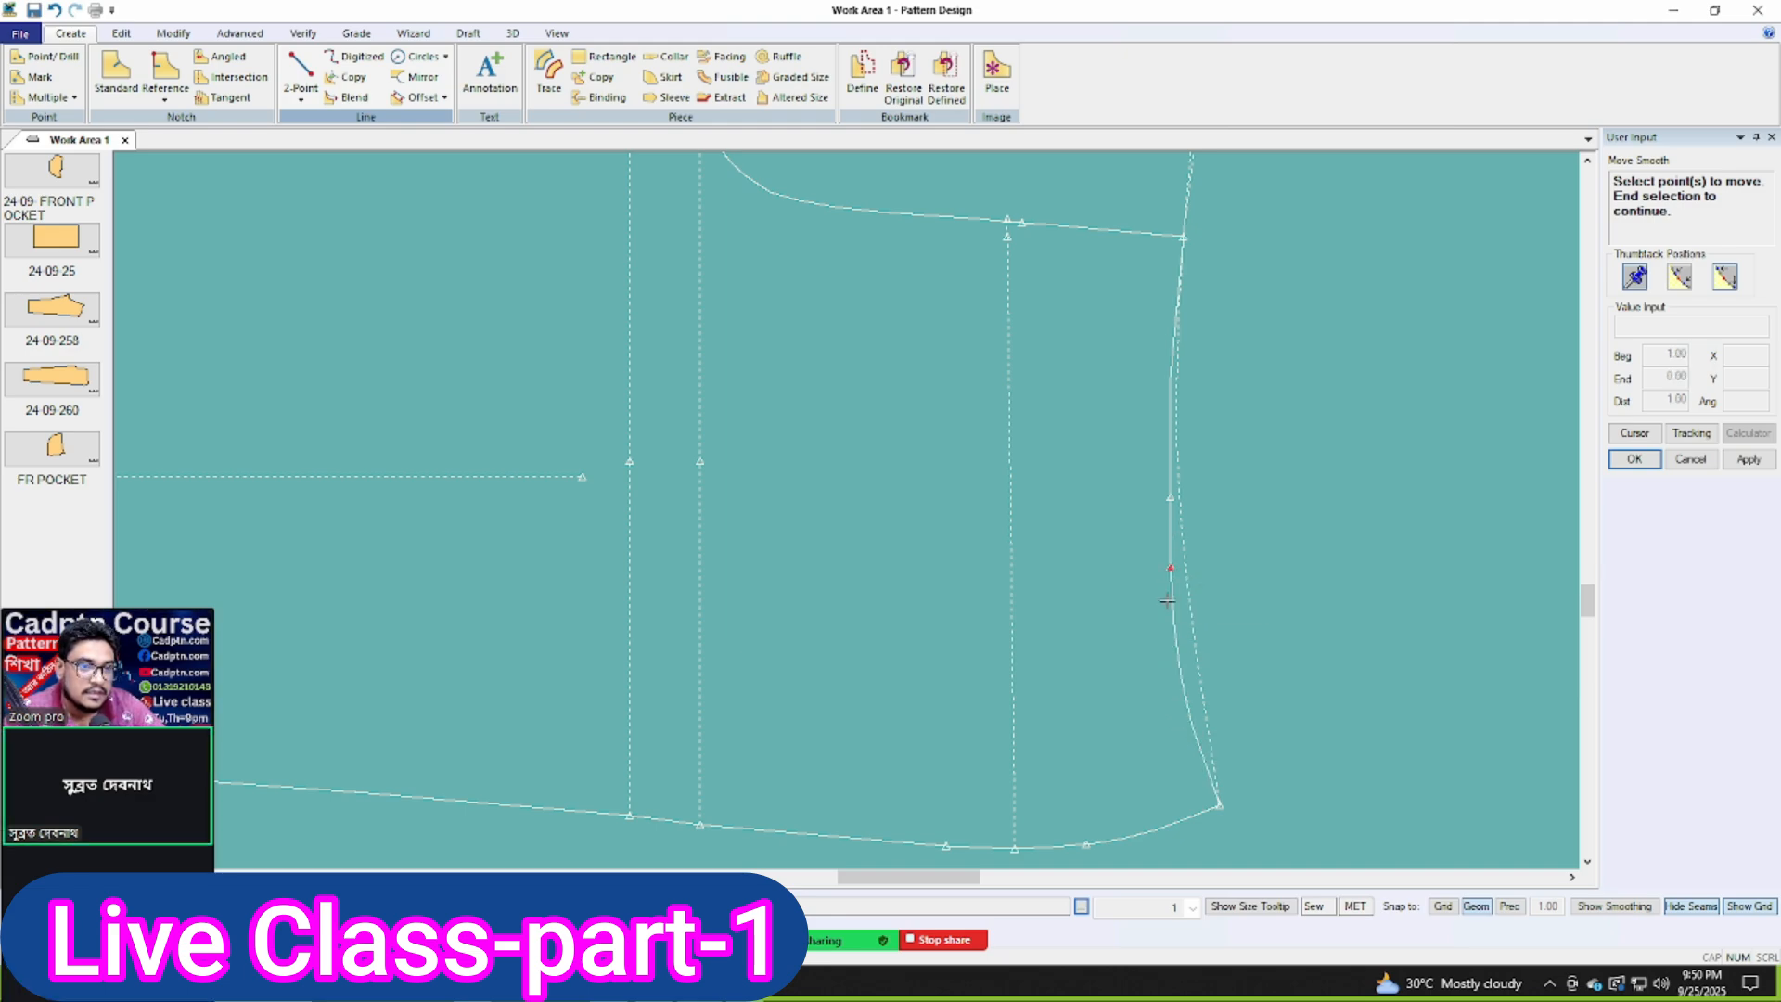
pyautogui.rightClick(1234, 494)
pyautogui.click(1252, 502)
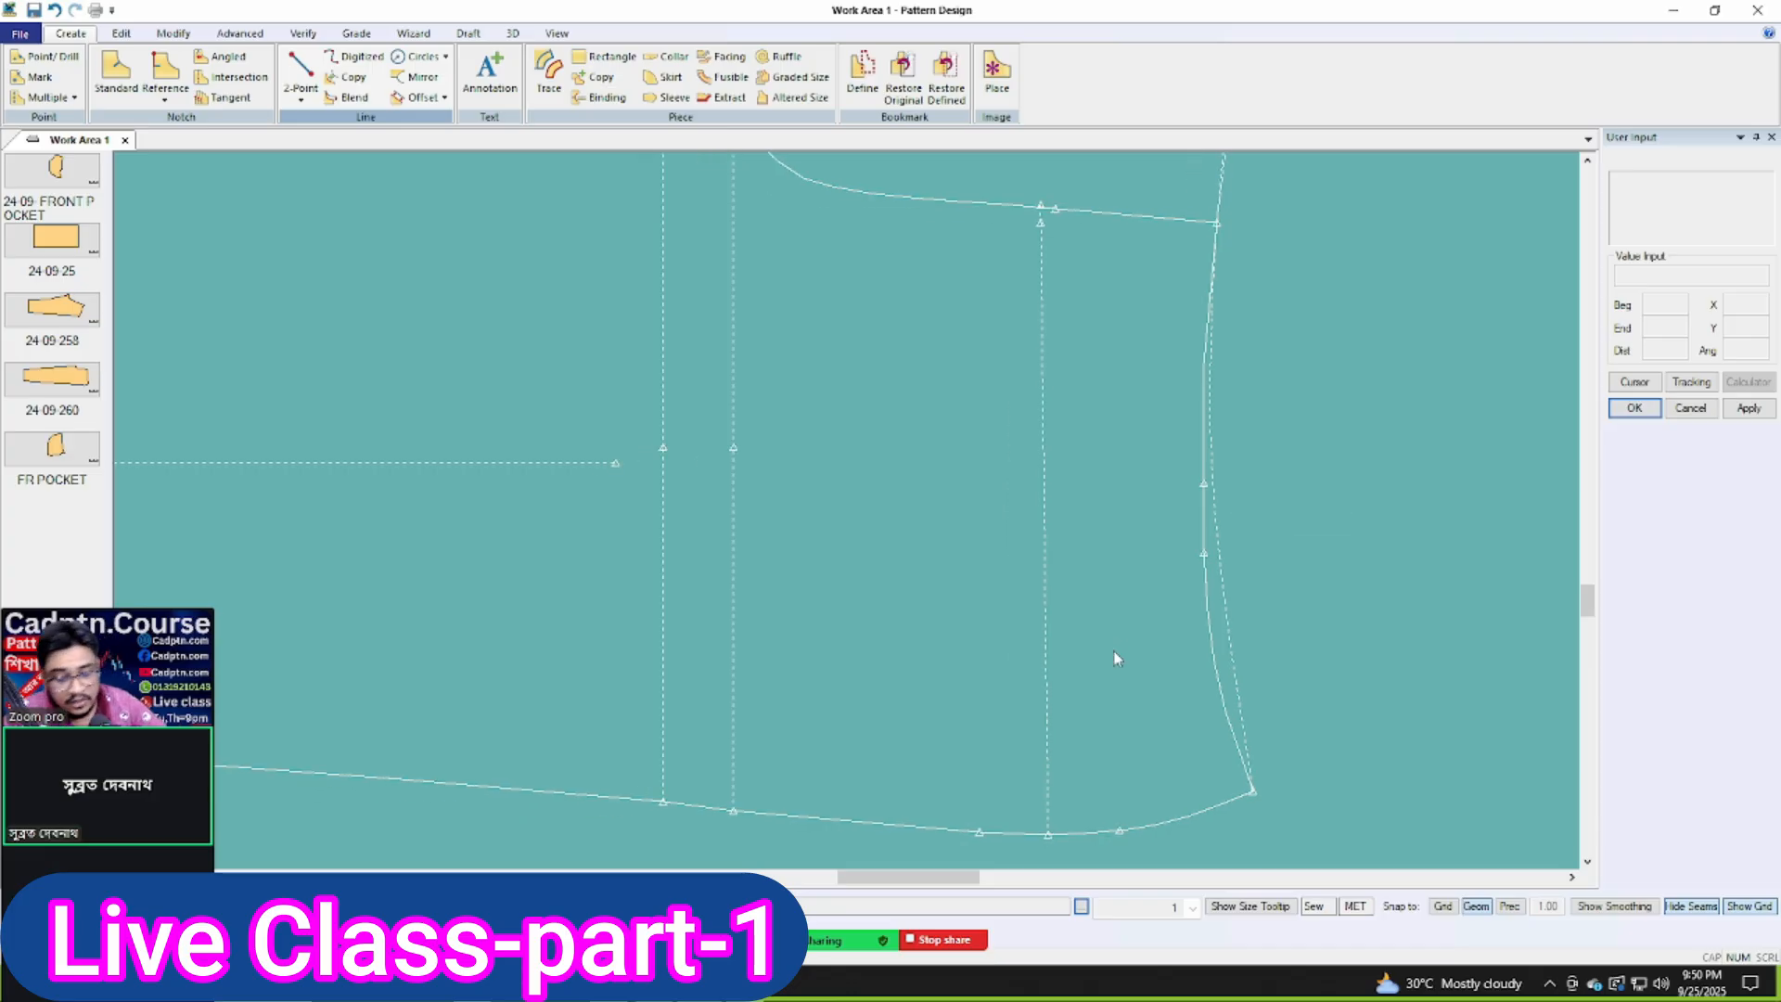
pyautogui.scroll(-2, 1224, 733)
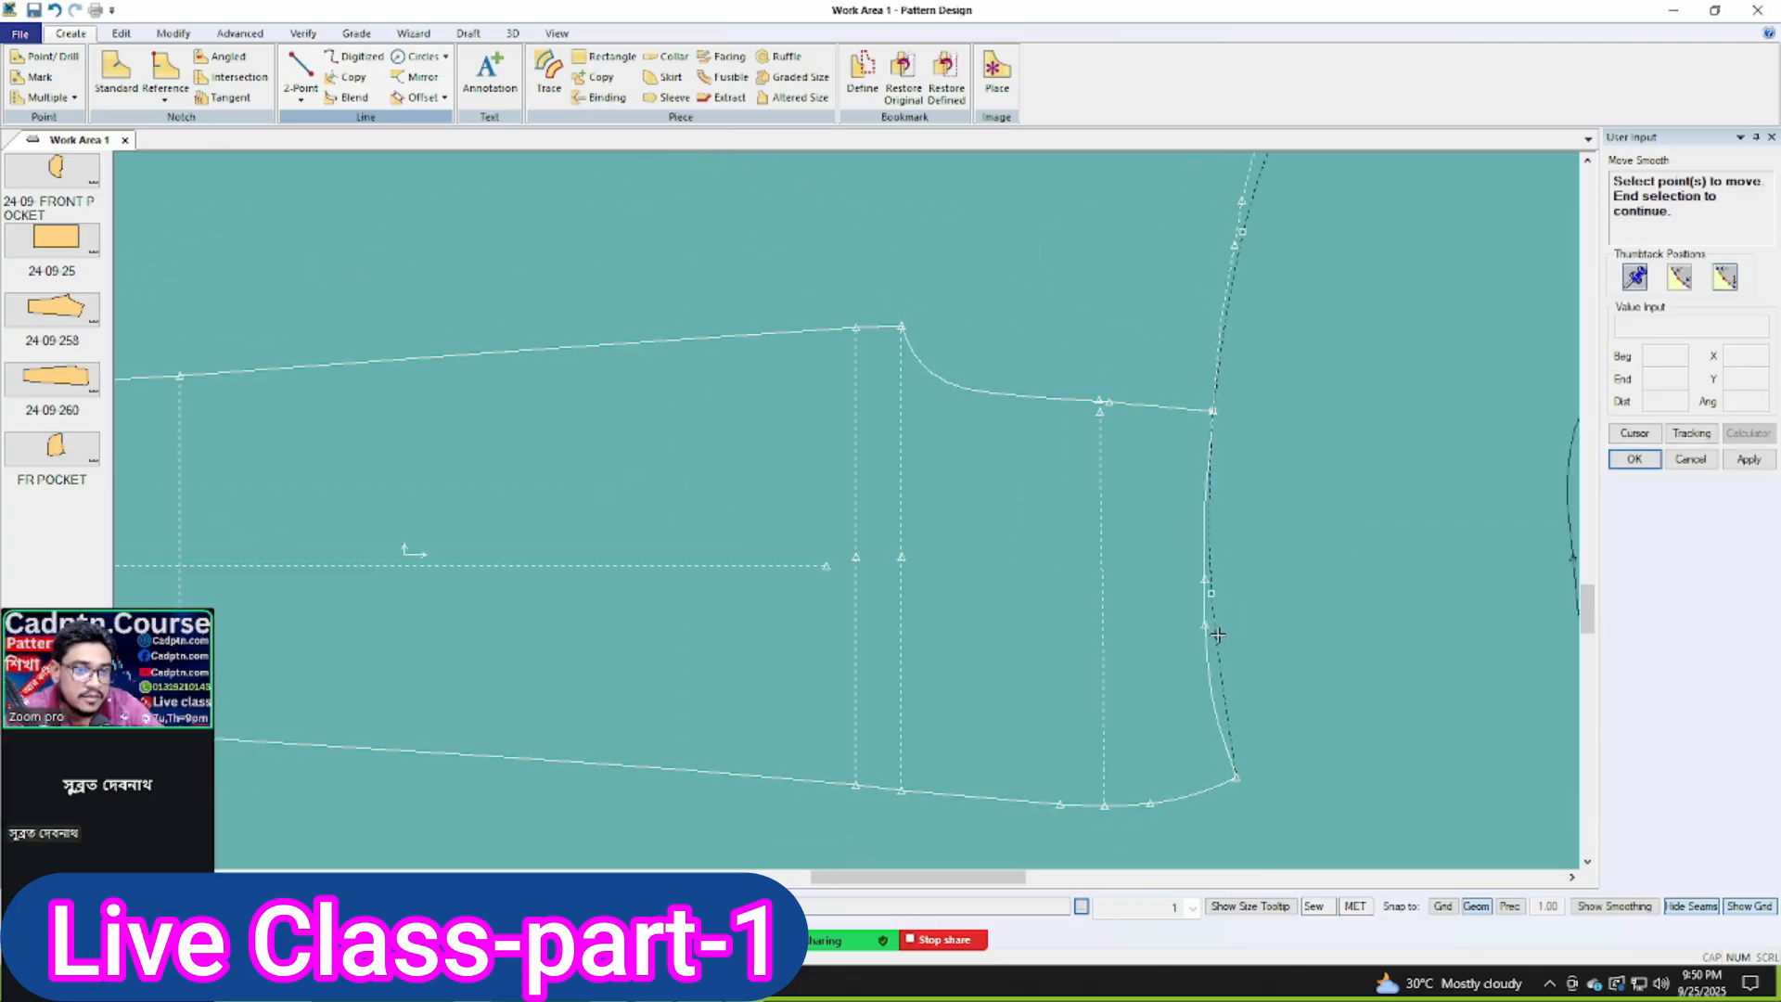
pyautogui.scroll(-2, 1005, 705)
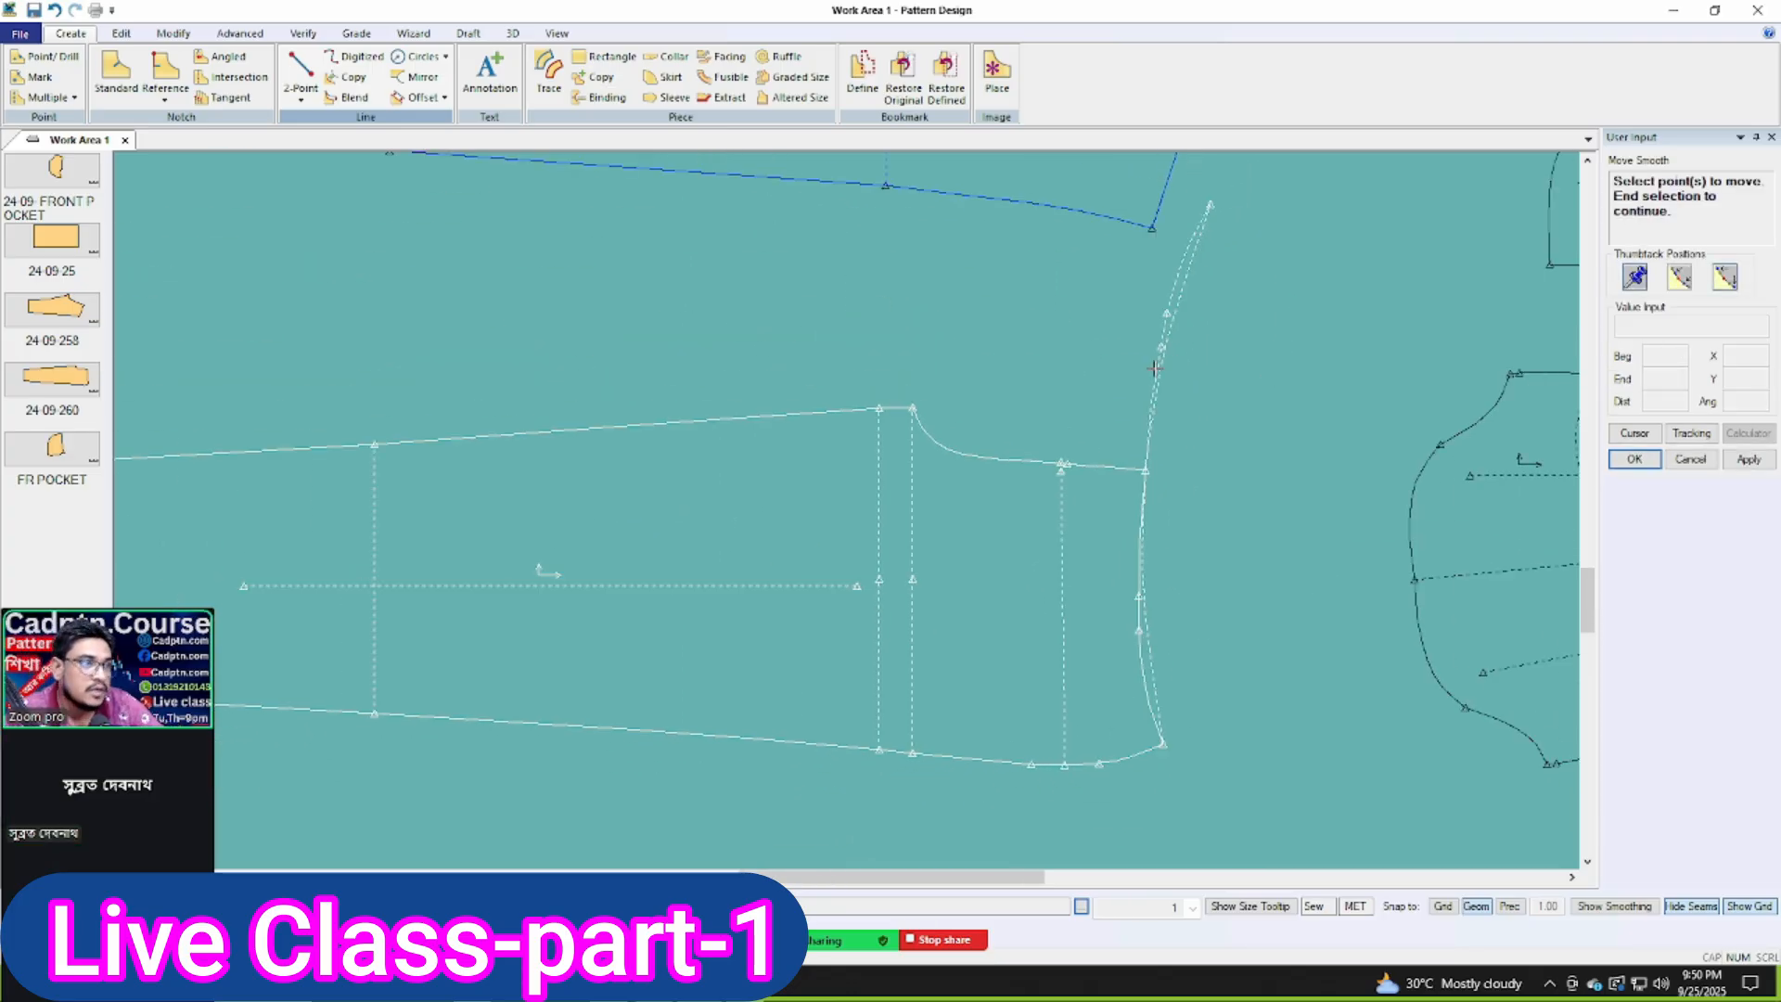
pyautogui.click(1154, 368)
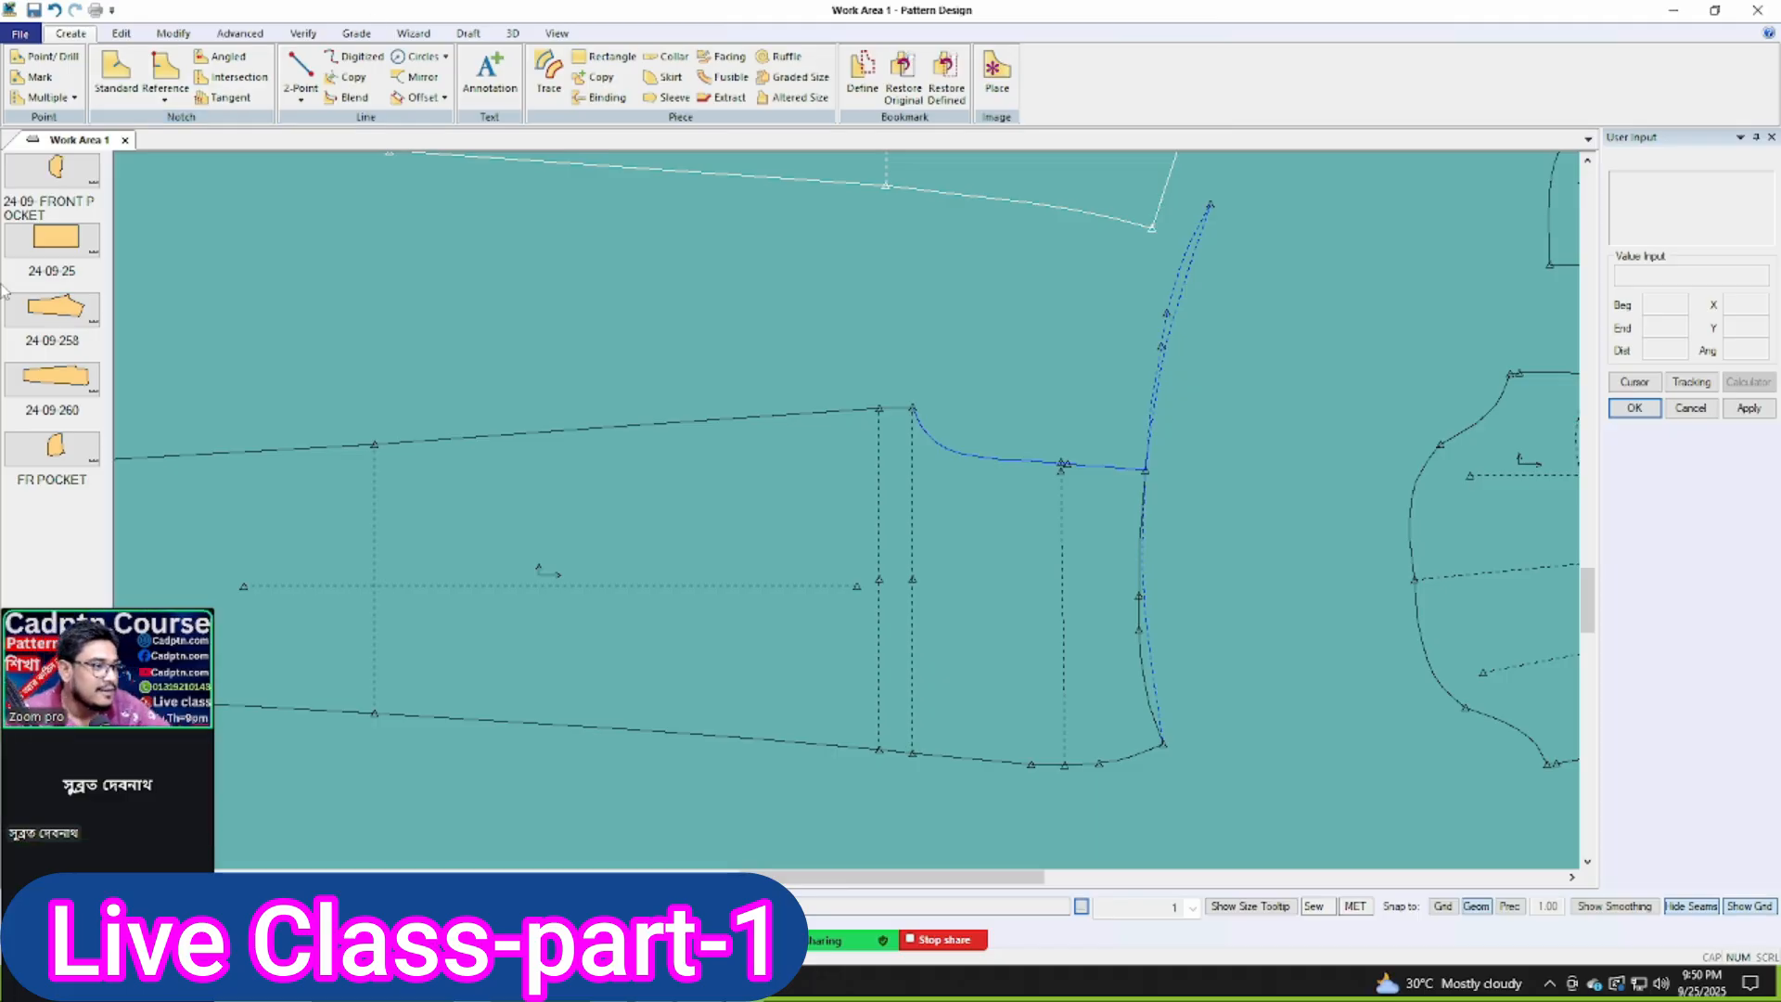
pyautogui.moveTo(118, 654)
pyautogui.moveTo(139, 606); pyautogui.dragTo(145, 475)
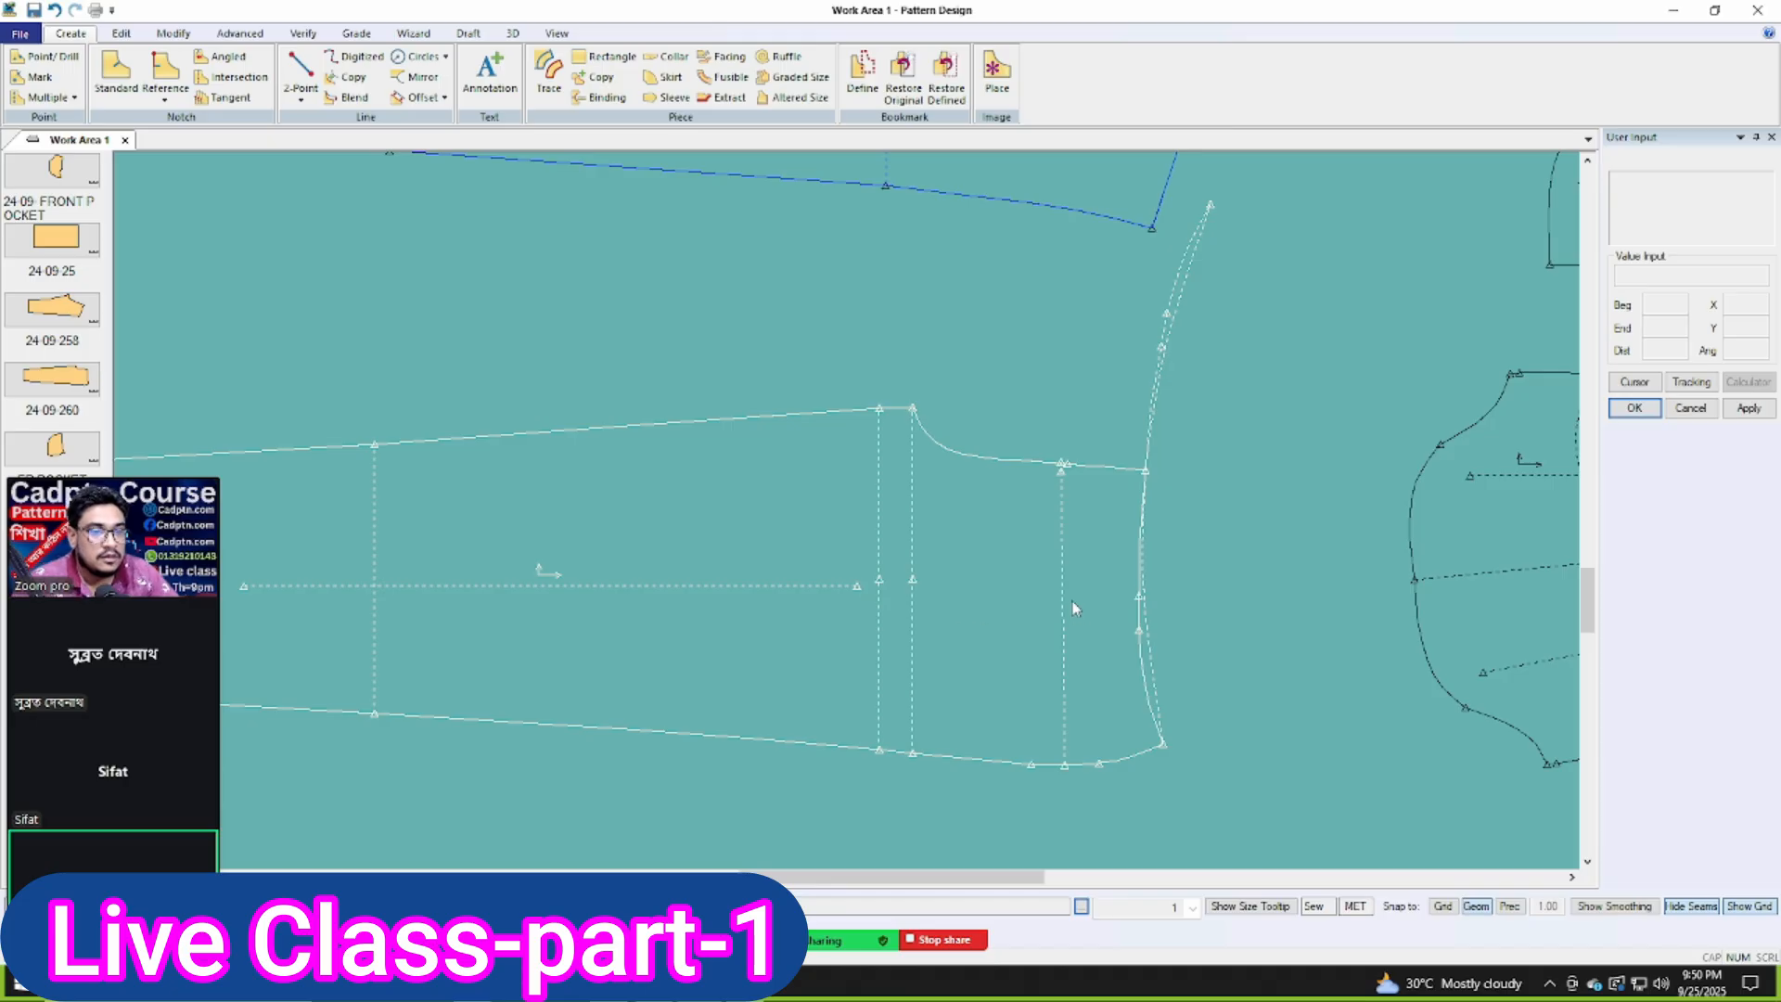
# Step: Delete the drafted 2-Point Curve and the mirrored waist lines beside the front panel
pyautogui.moveTo(1072, 601); pyautogui.dragTo(1064, 609)
pyautogui.press('Delete')
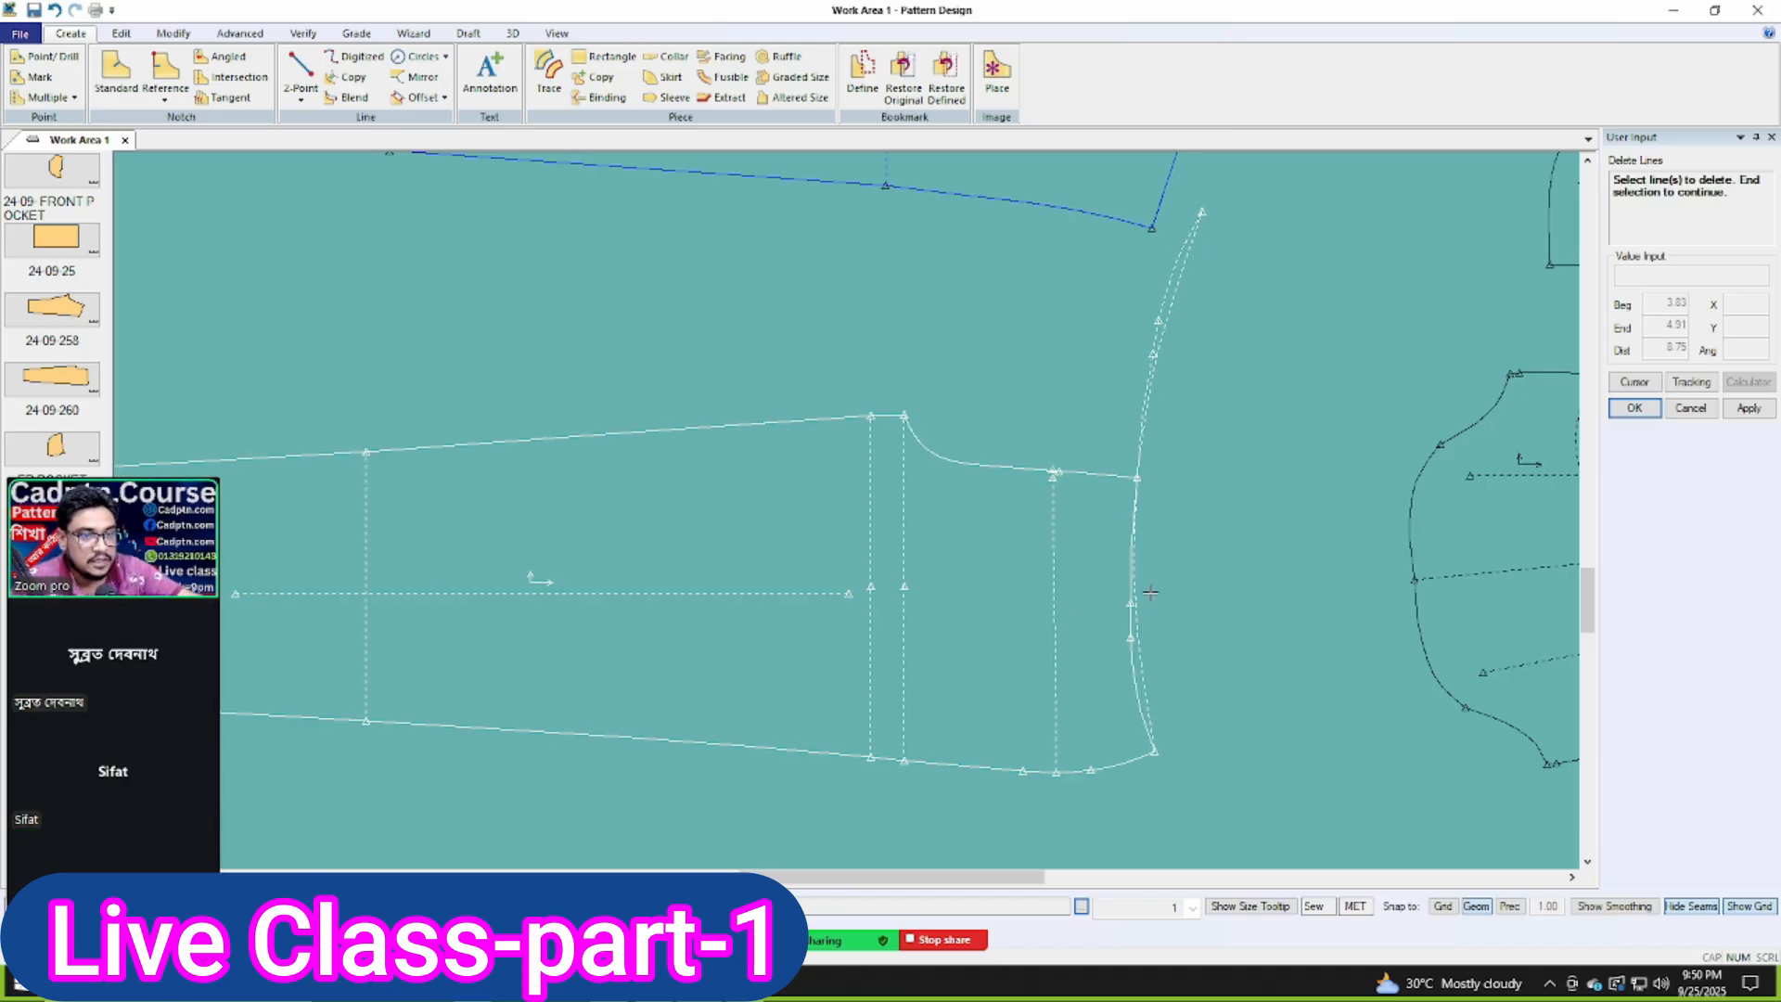
pyautogui.click(1157, 339)
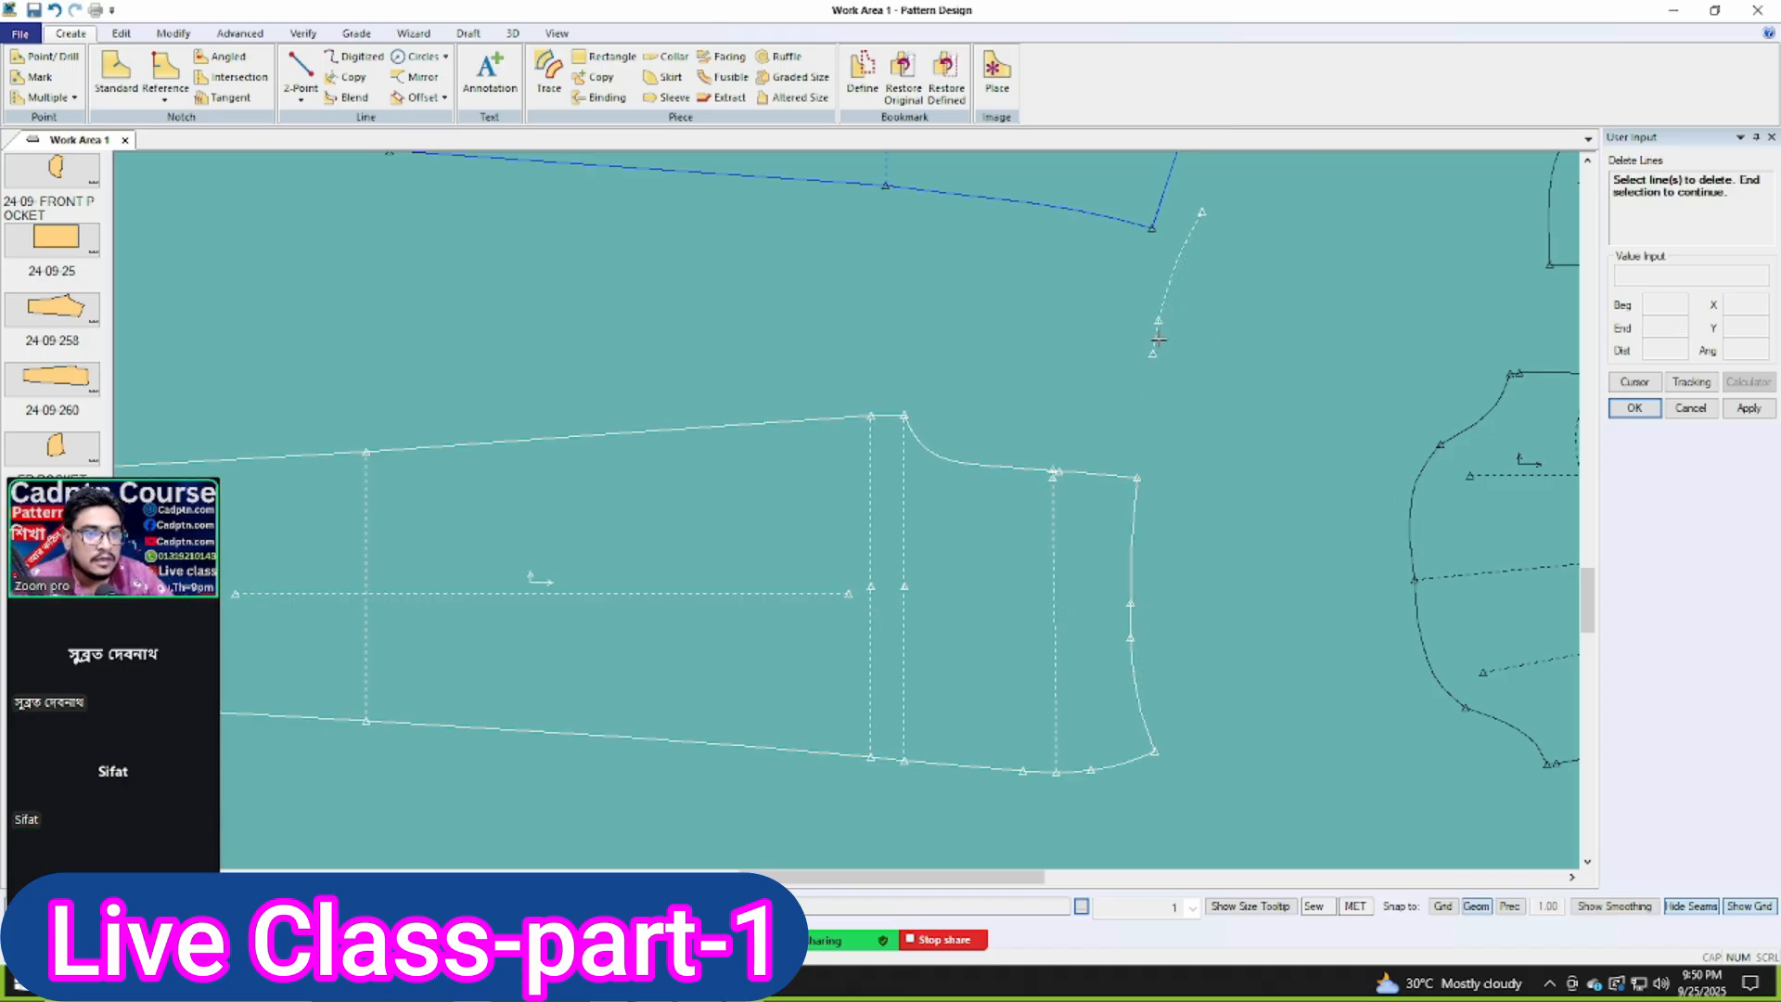
pyautogui.click(1168, 303)
pyautogui.rightClick(1150, 310)
pyautogui.click(1191, 322)
pyautogui.rightClick(1135, 565)
pyautogui.click(1146, 577)
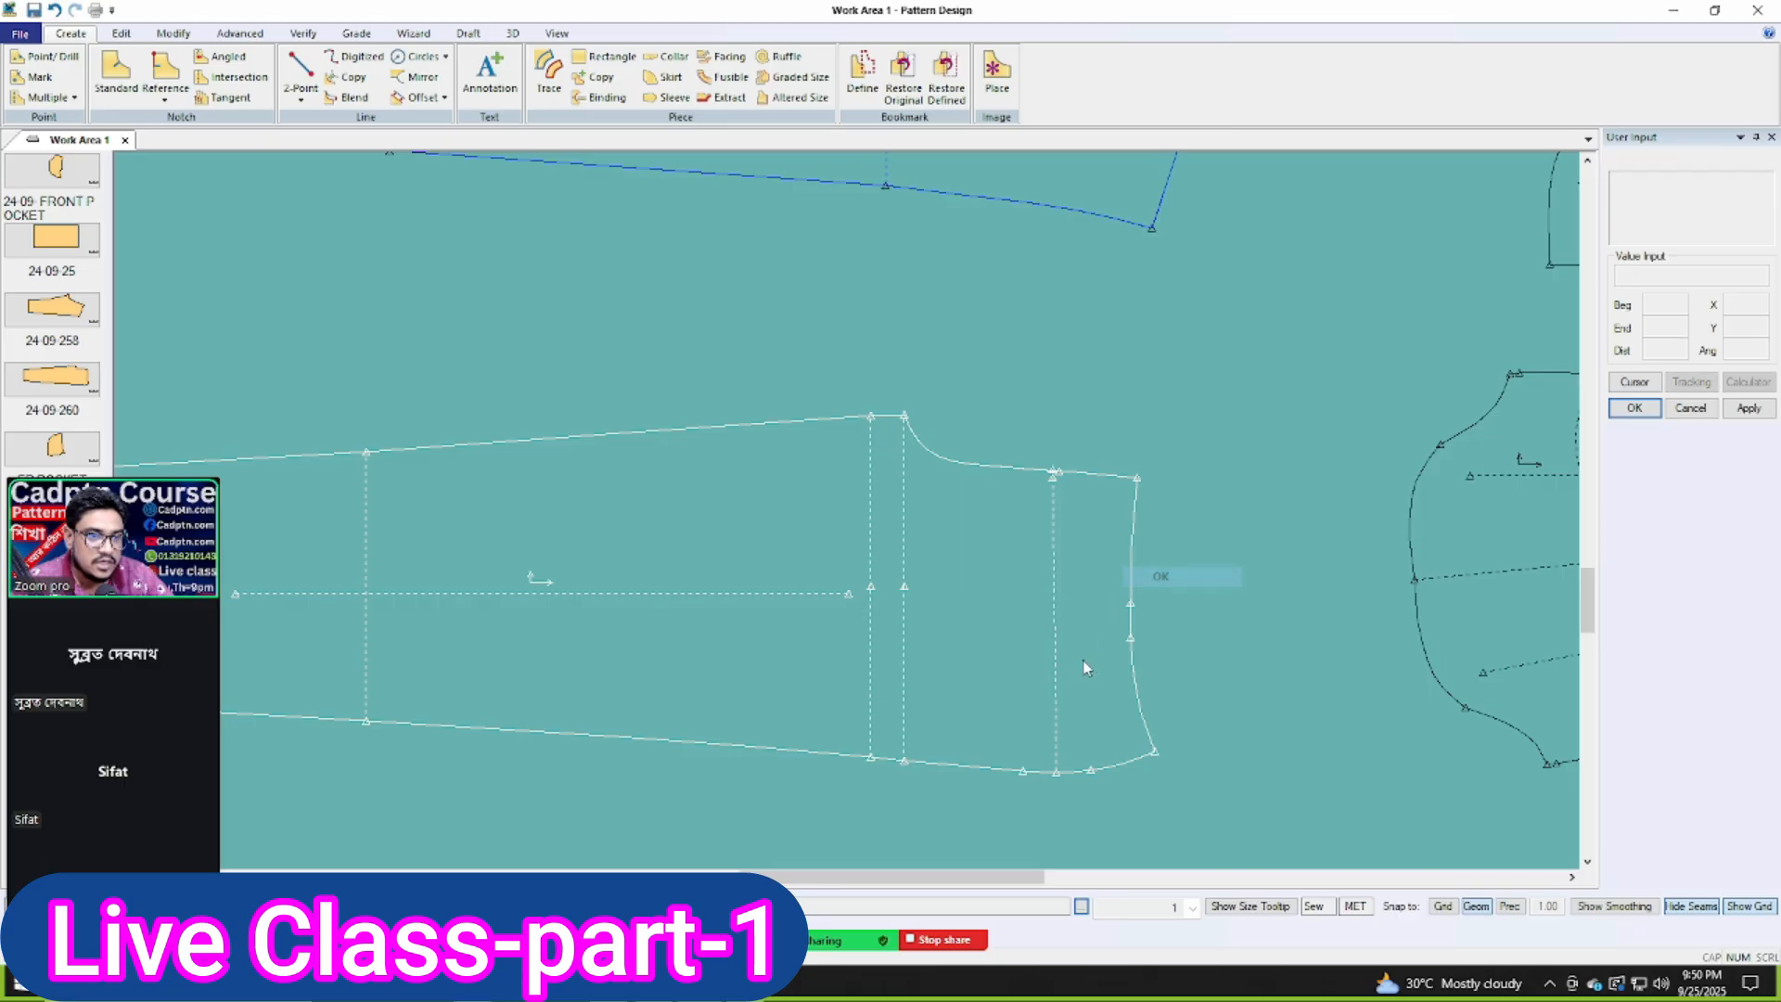
# Step: Mirror the front panel's waist segment nearest the side corner about the upper rise segment
pyautogui.scroll(1, 1074, 659)
pyautogui.scroll(-1, 1061, 720)
pyautogui.scroll(1, 1062, 720)
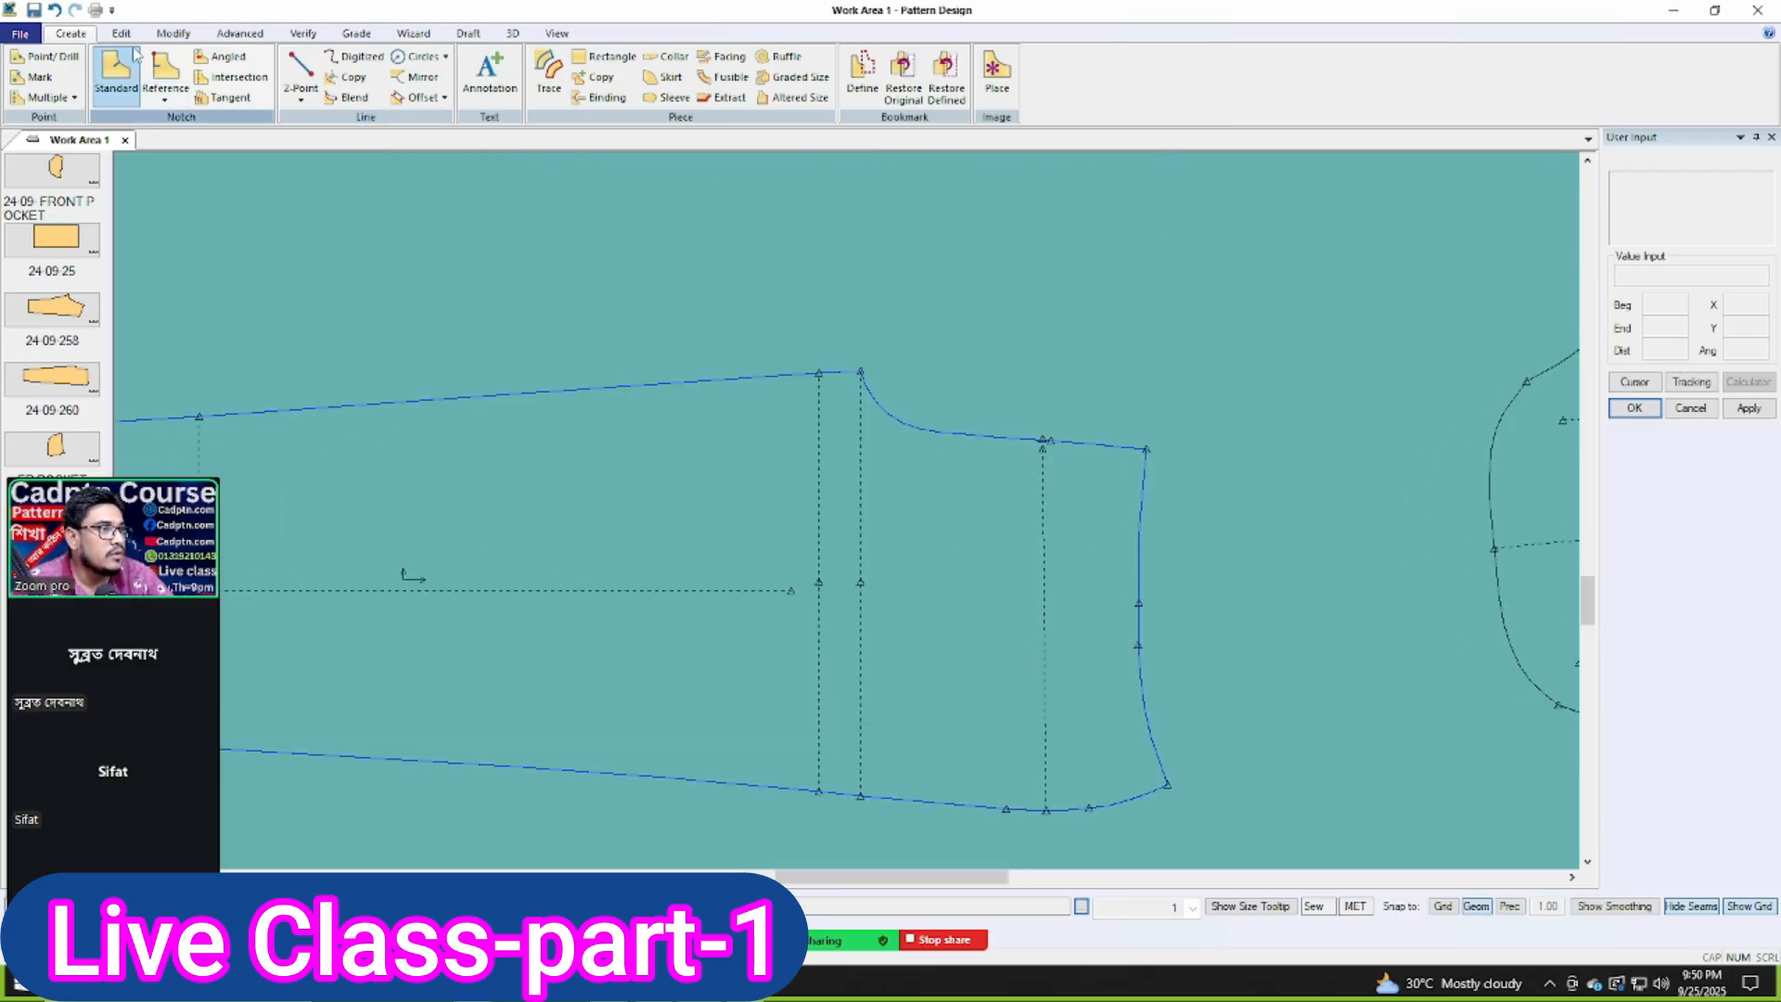
pyautogui.click(420, 77)
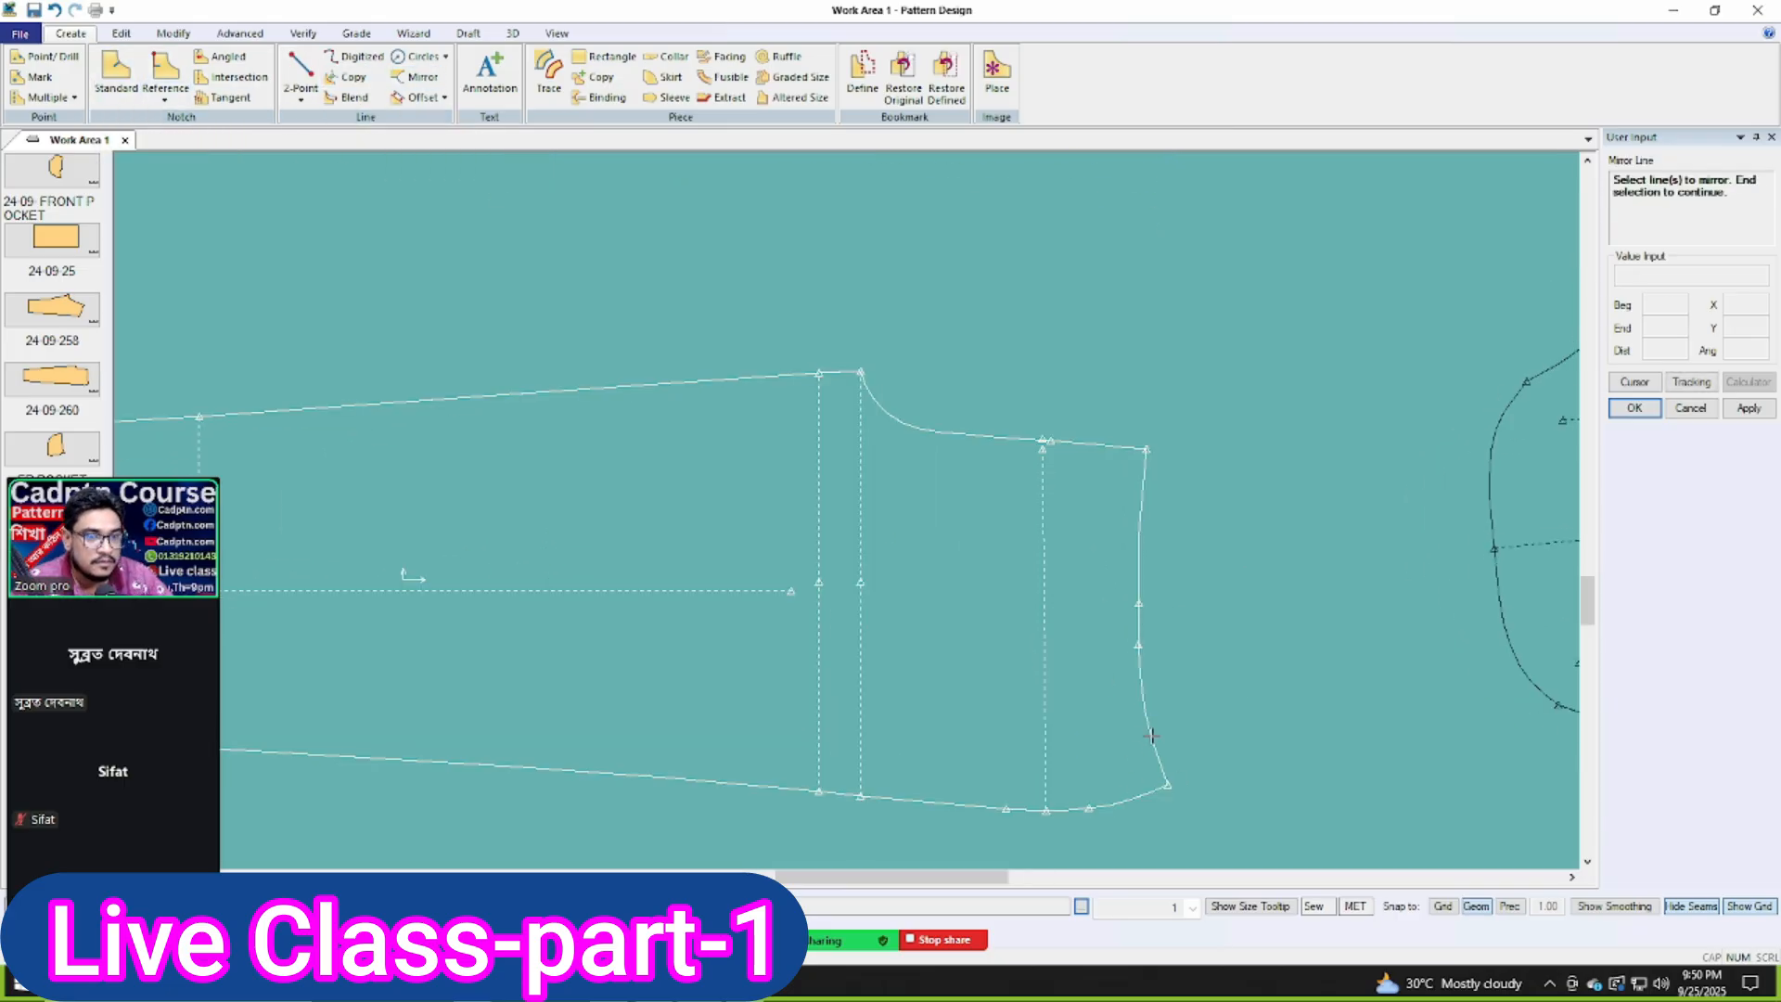
pyautogui.rightClick(1308, 414)
pyautogui.click(1321, 426)
pyautogui.click(1109, 442)
pyautogui.scroll(-1, 1124, 525)
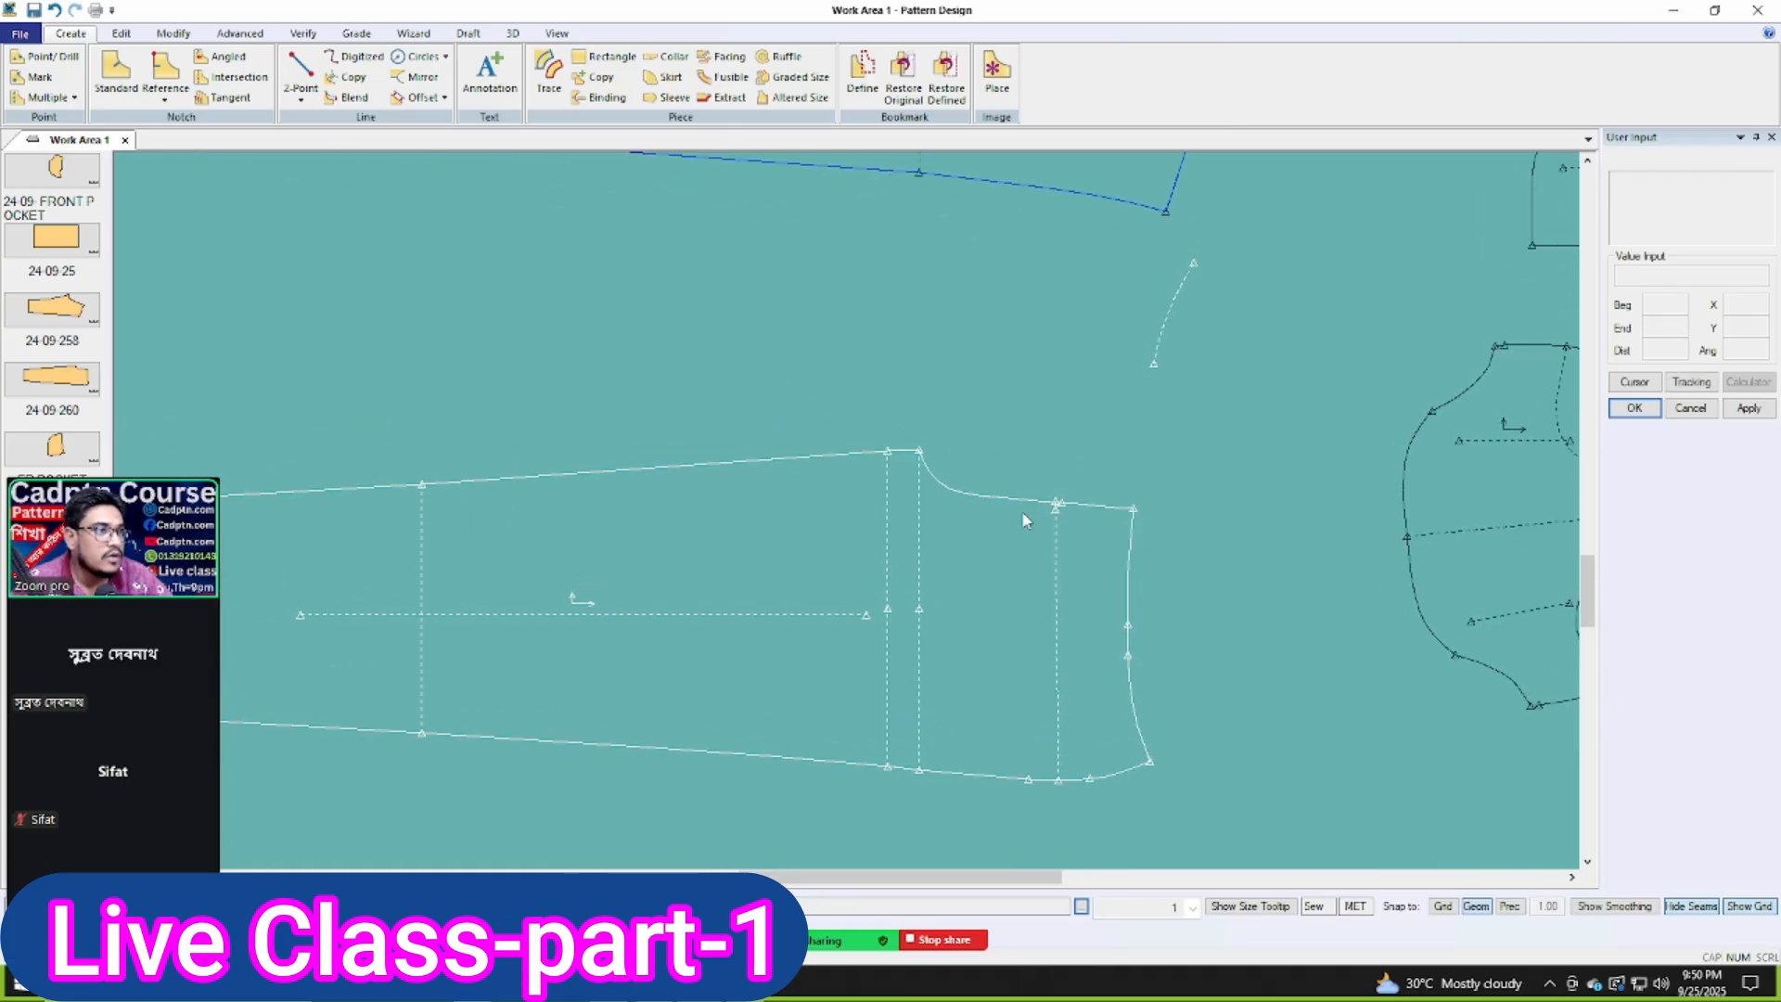
# Step: Draw a 2-Point Curve from the mirrored segment's outer end to the side waist corner, bending it through the centre-front waist corner
pyautogui.click(301, 98)
pyautogui.click(351, 140)
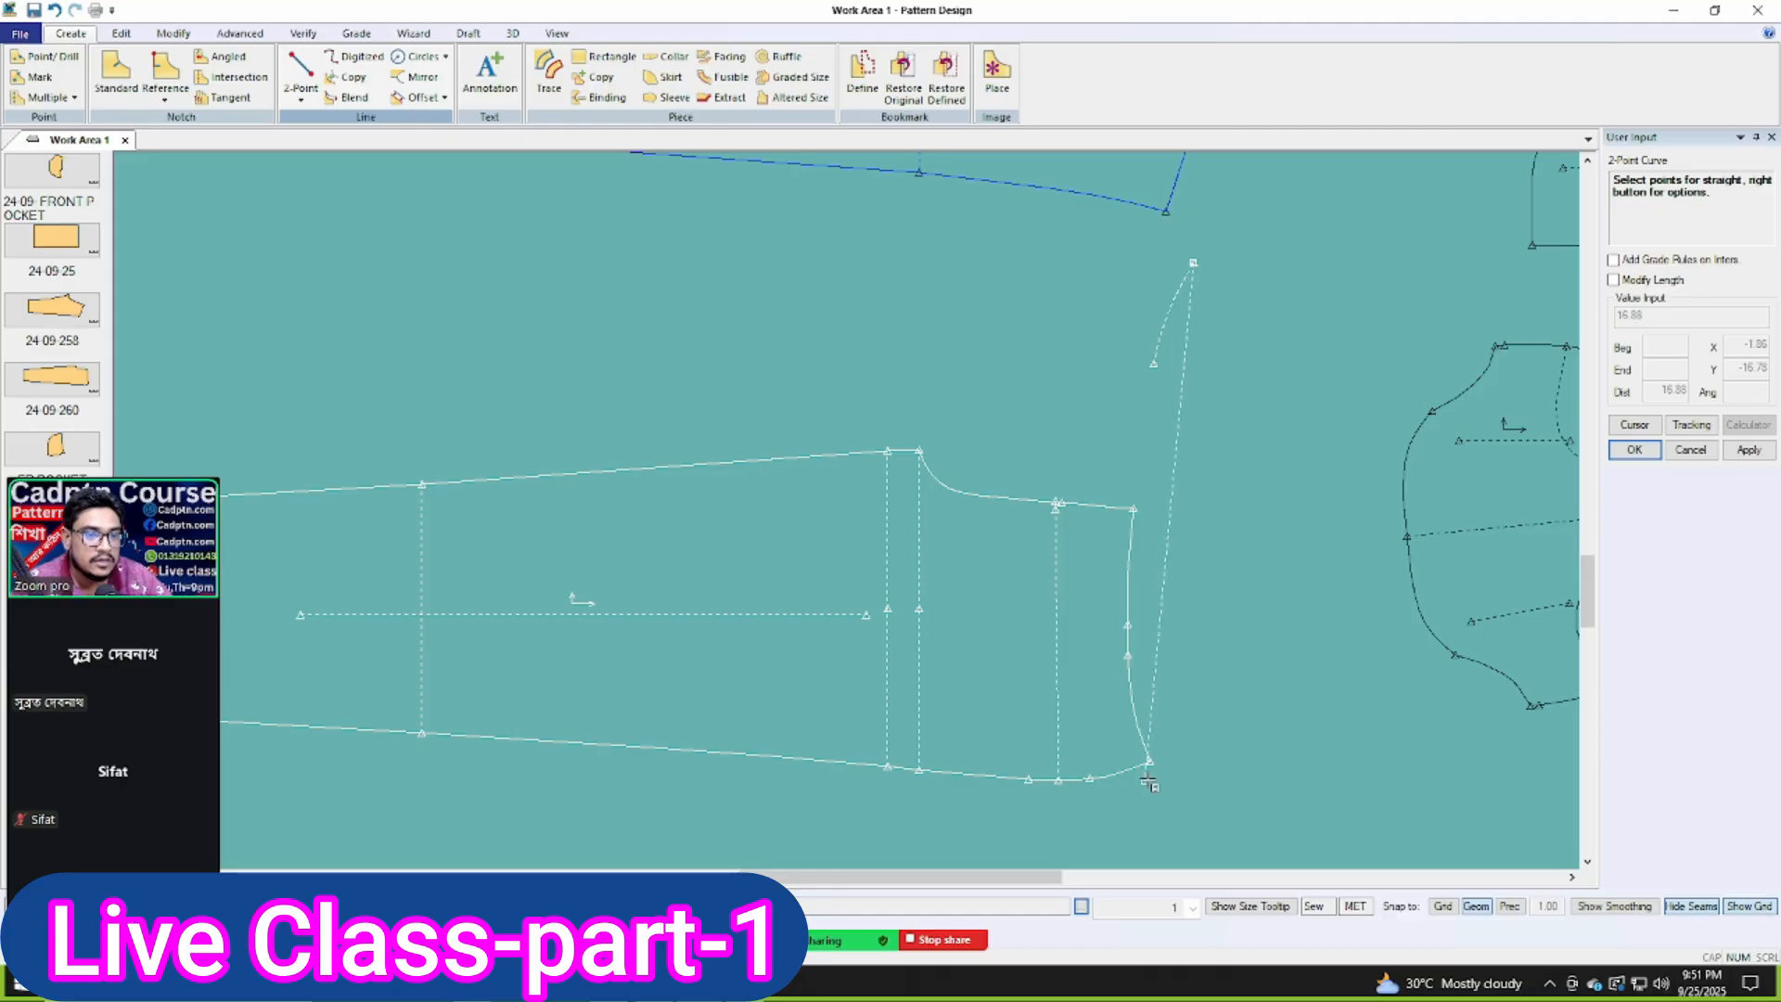
pyautogui.click(1206, 535)
pyautogui.scroll(1, 1206, 535)
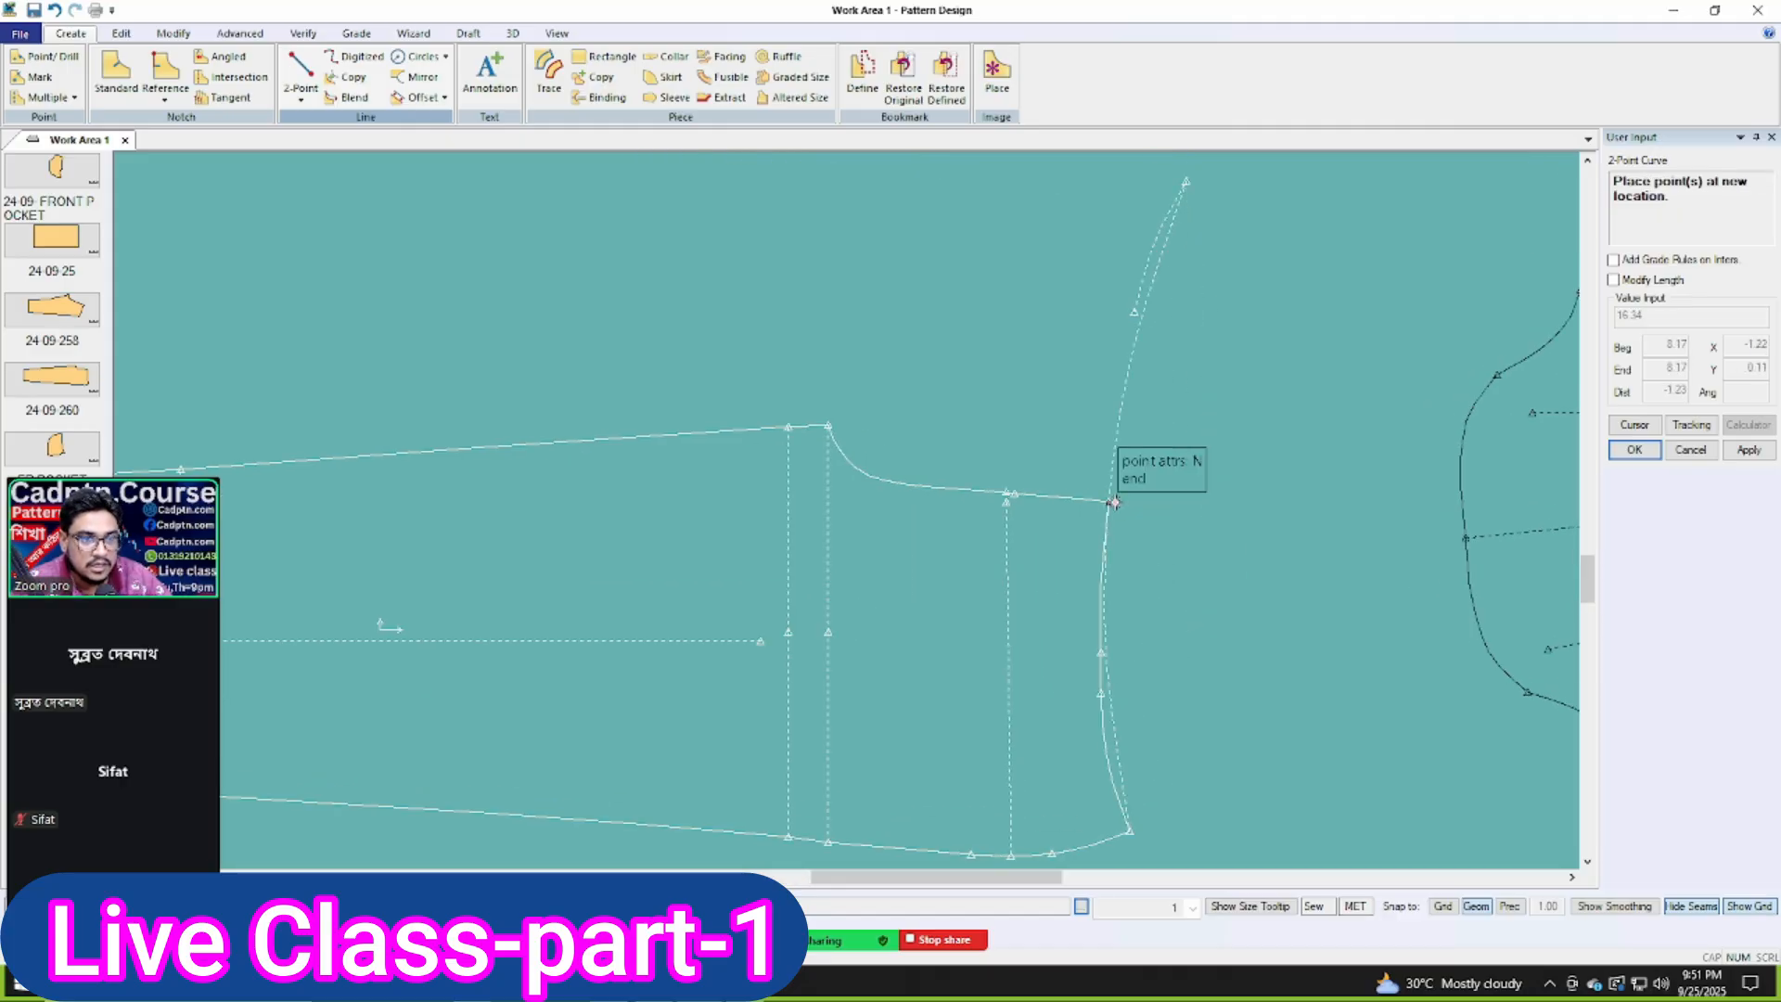
pyautogui.click(1107, 504)
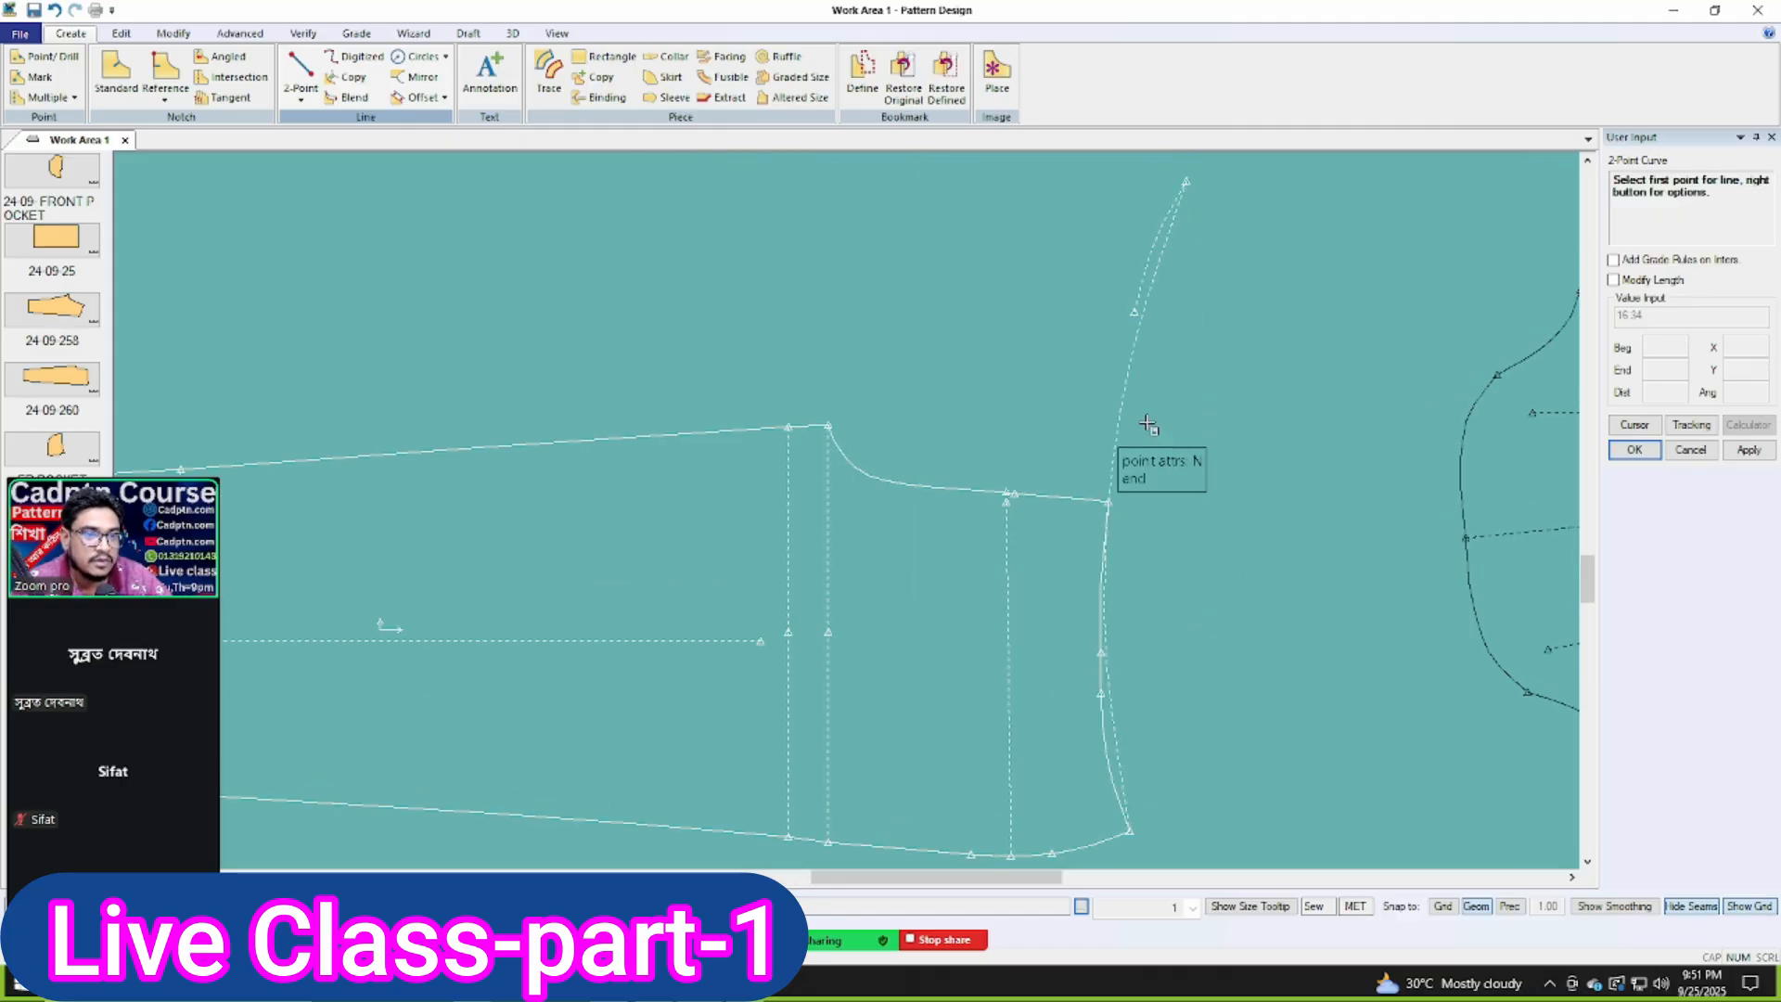
pyautogui.rightClick(1082, 373)
pyautogui.click(1117, 385)
# Step: Move the intermediate point on the side portion of the front waist line horizontally onto the drafted curve with Move Smooth
pyautogui.scroll(3, 1014, 599)
pyautogui.moveTo(1038, 708); pyautogui.dragTo(1034, 642, button='middle')
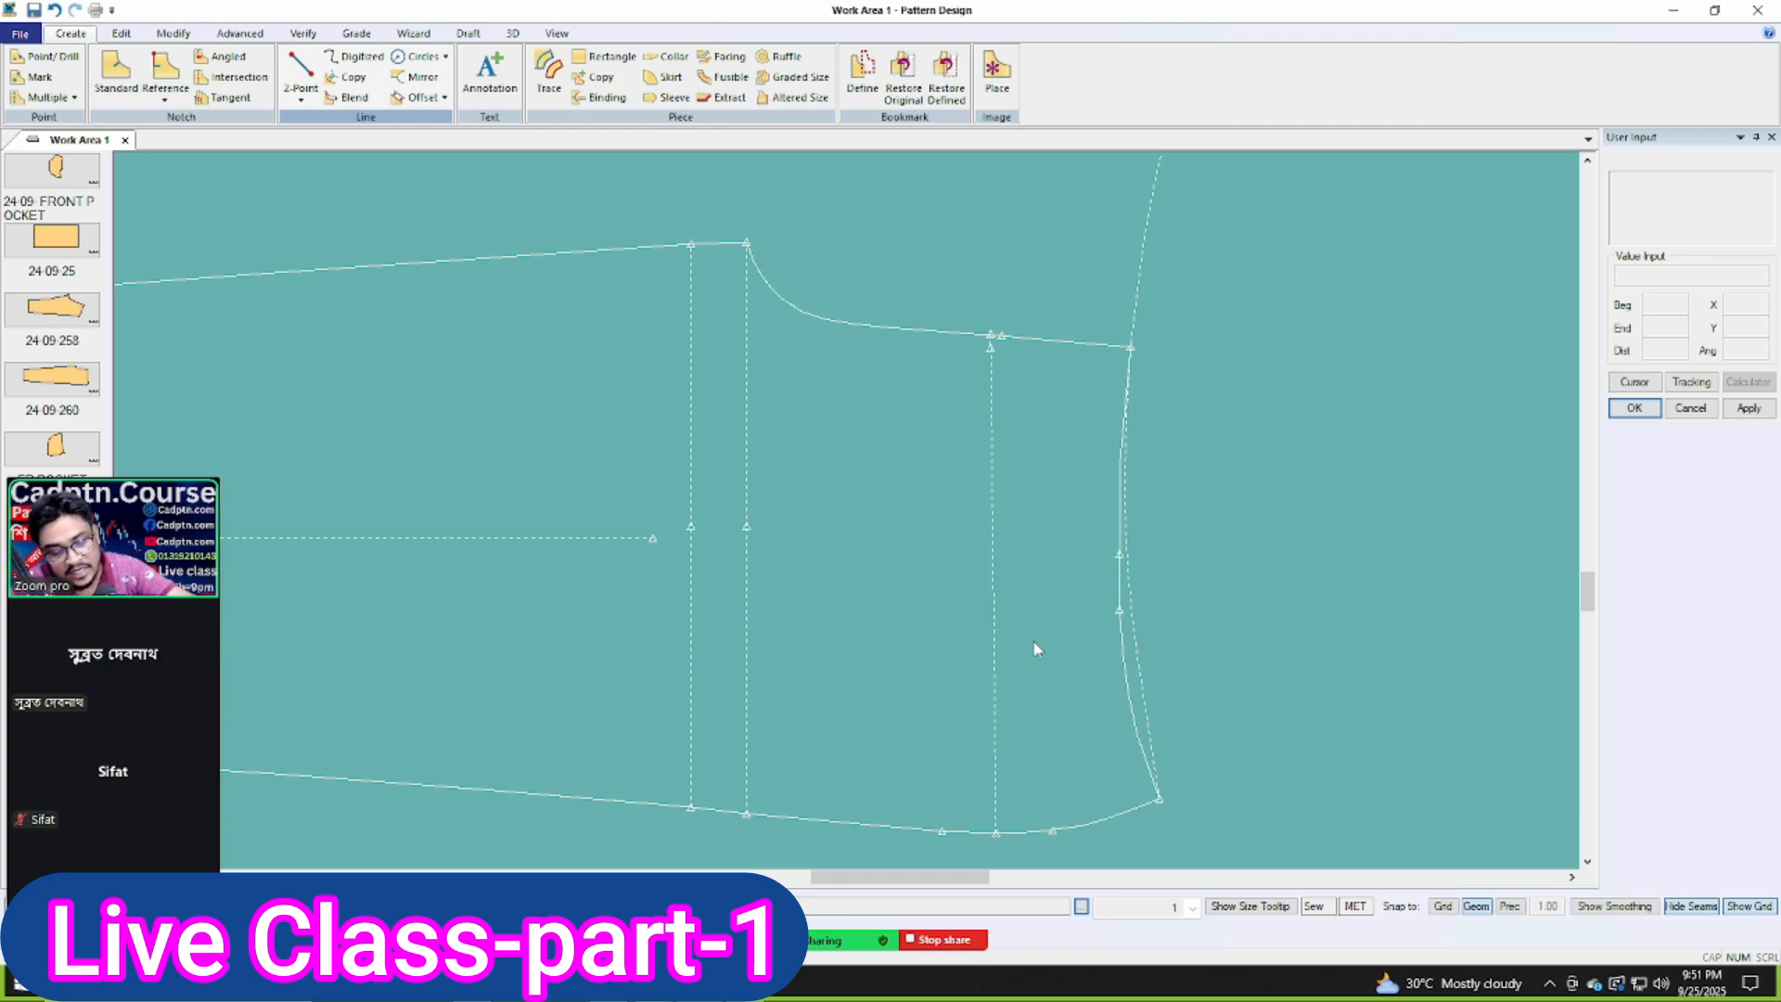
pyautogui.click(173, 34)
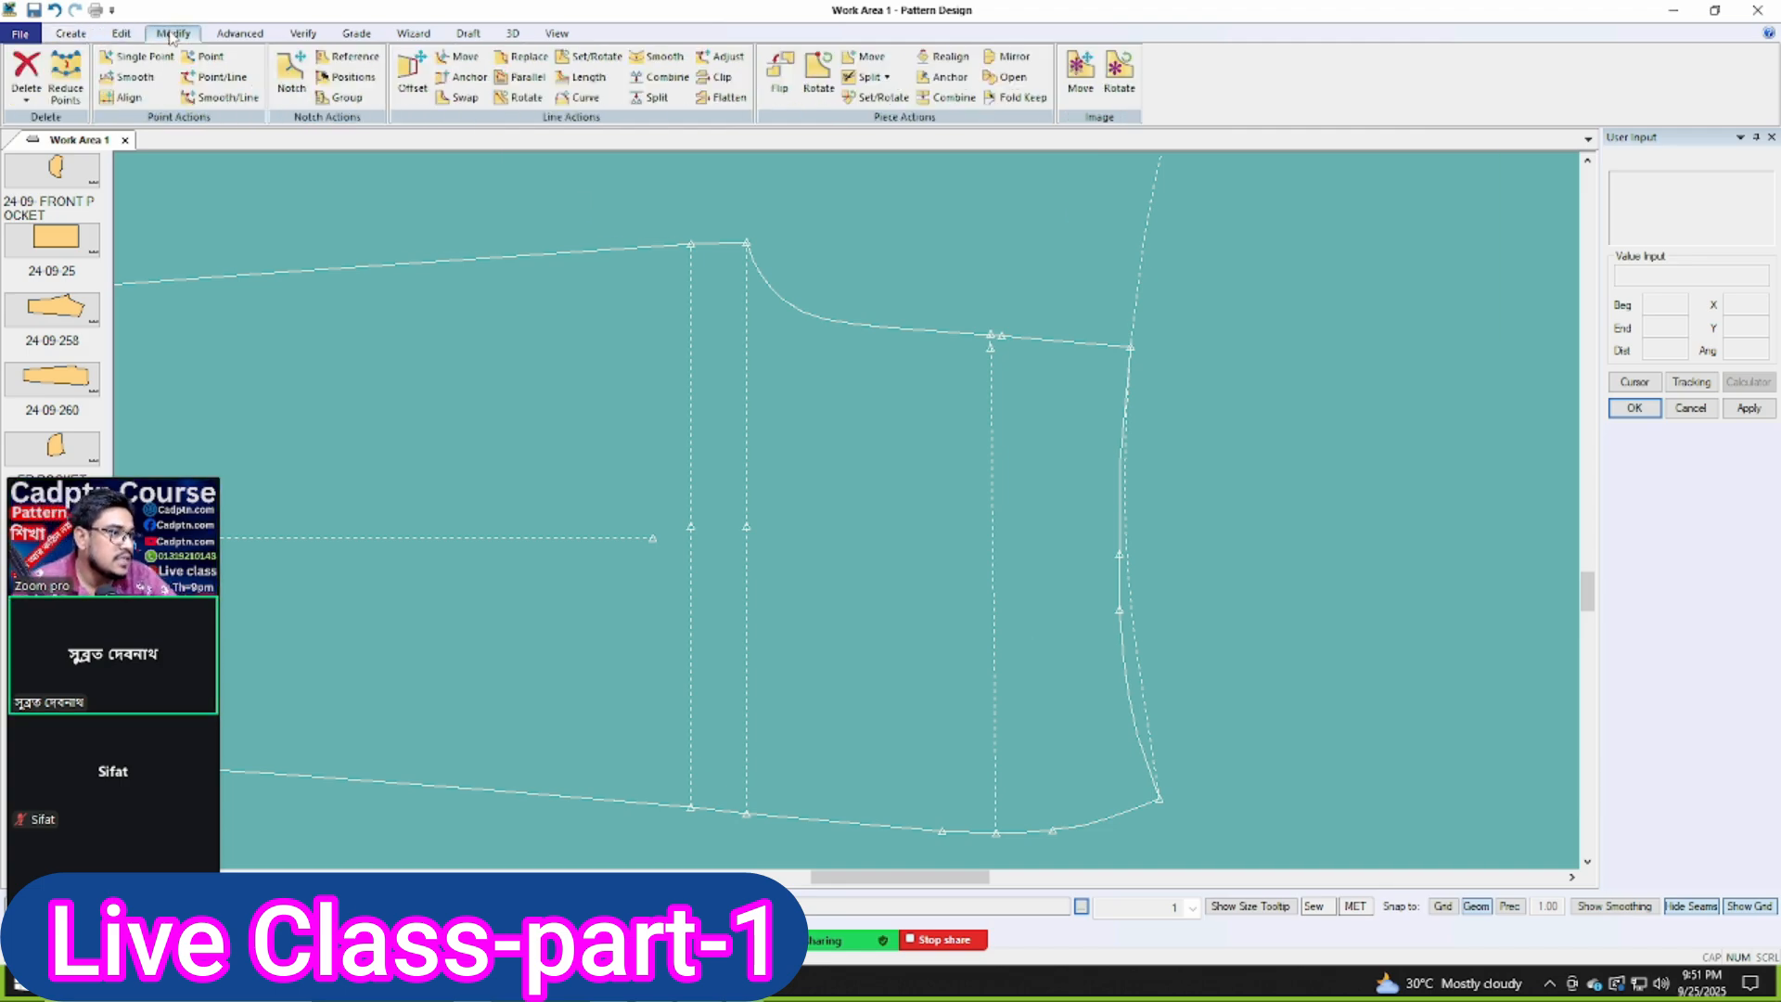
pyautogui.click(136, 78)
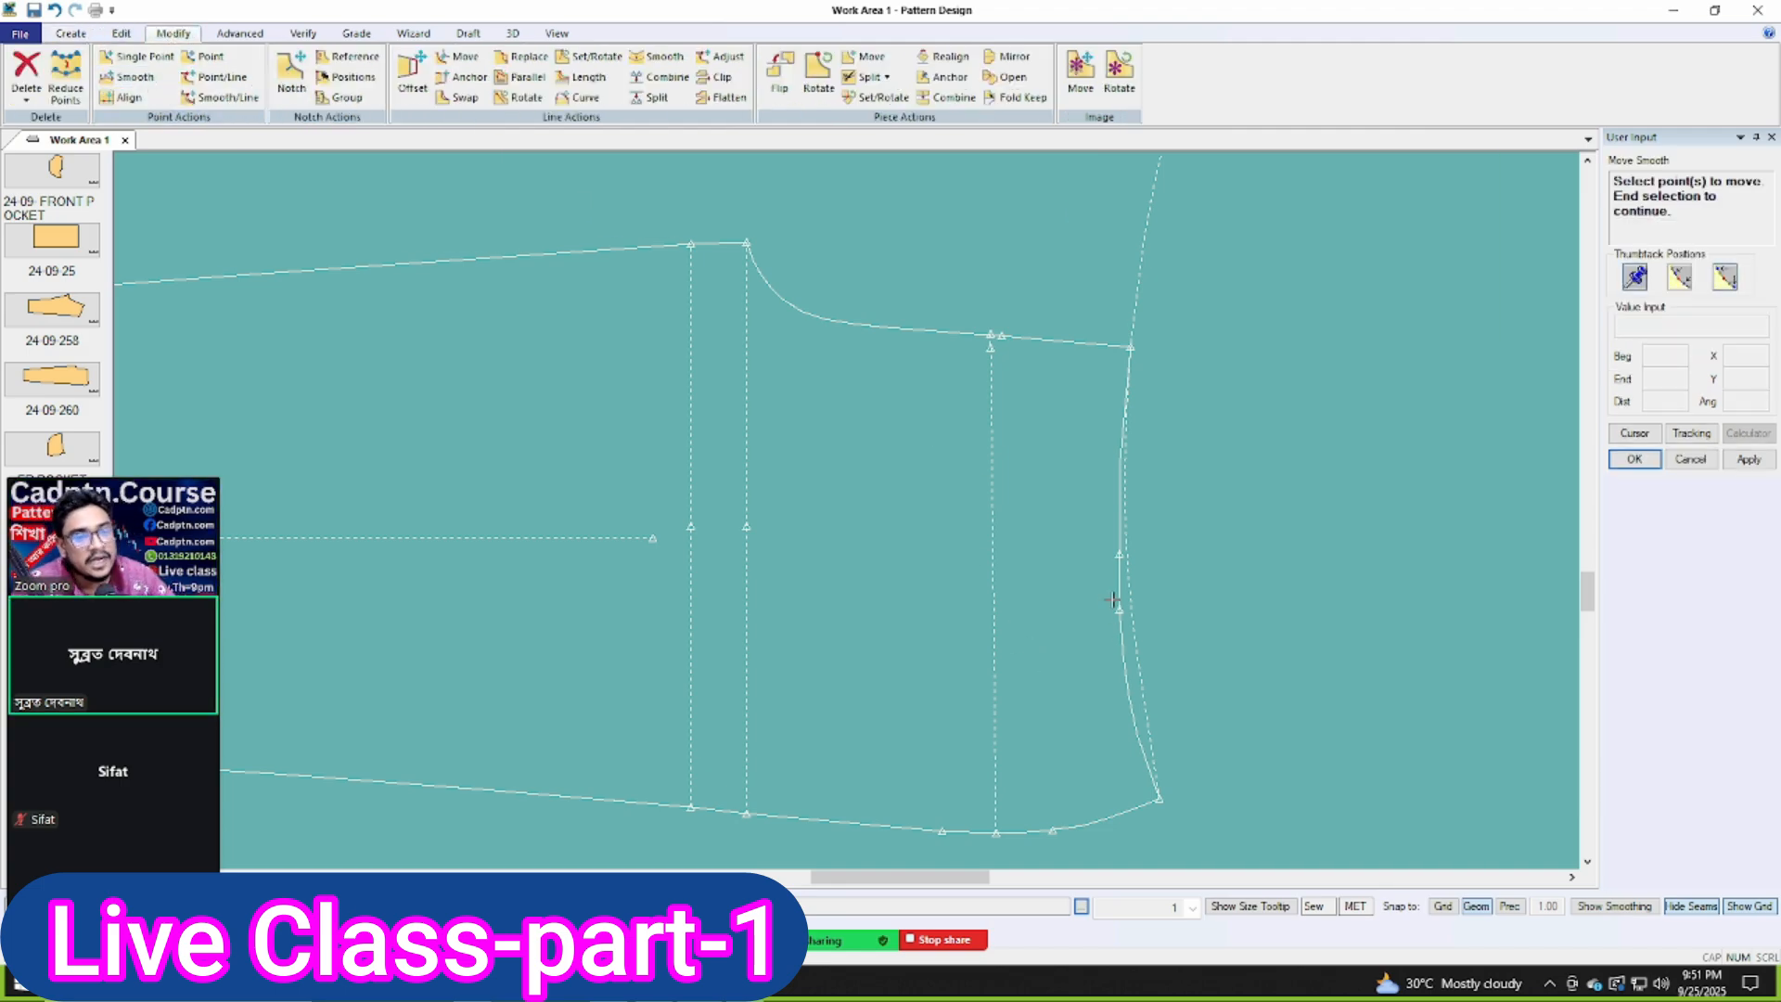
pyautogui.click(1123, 660)
pyautogui.scroll(2, 1139, 766)
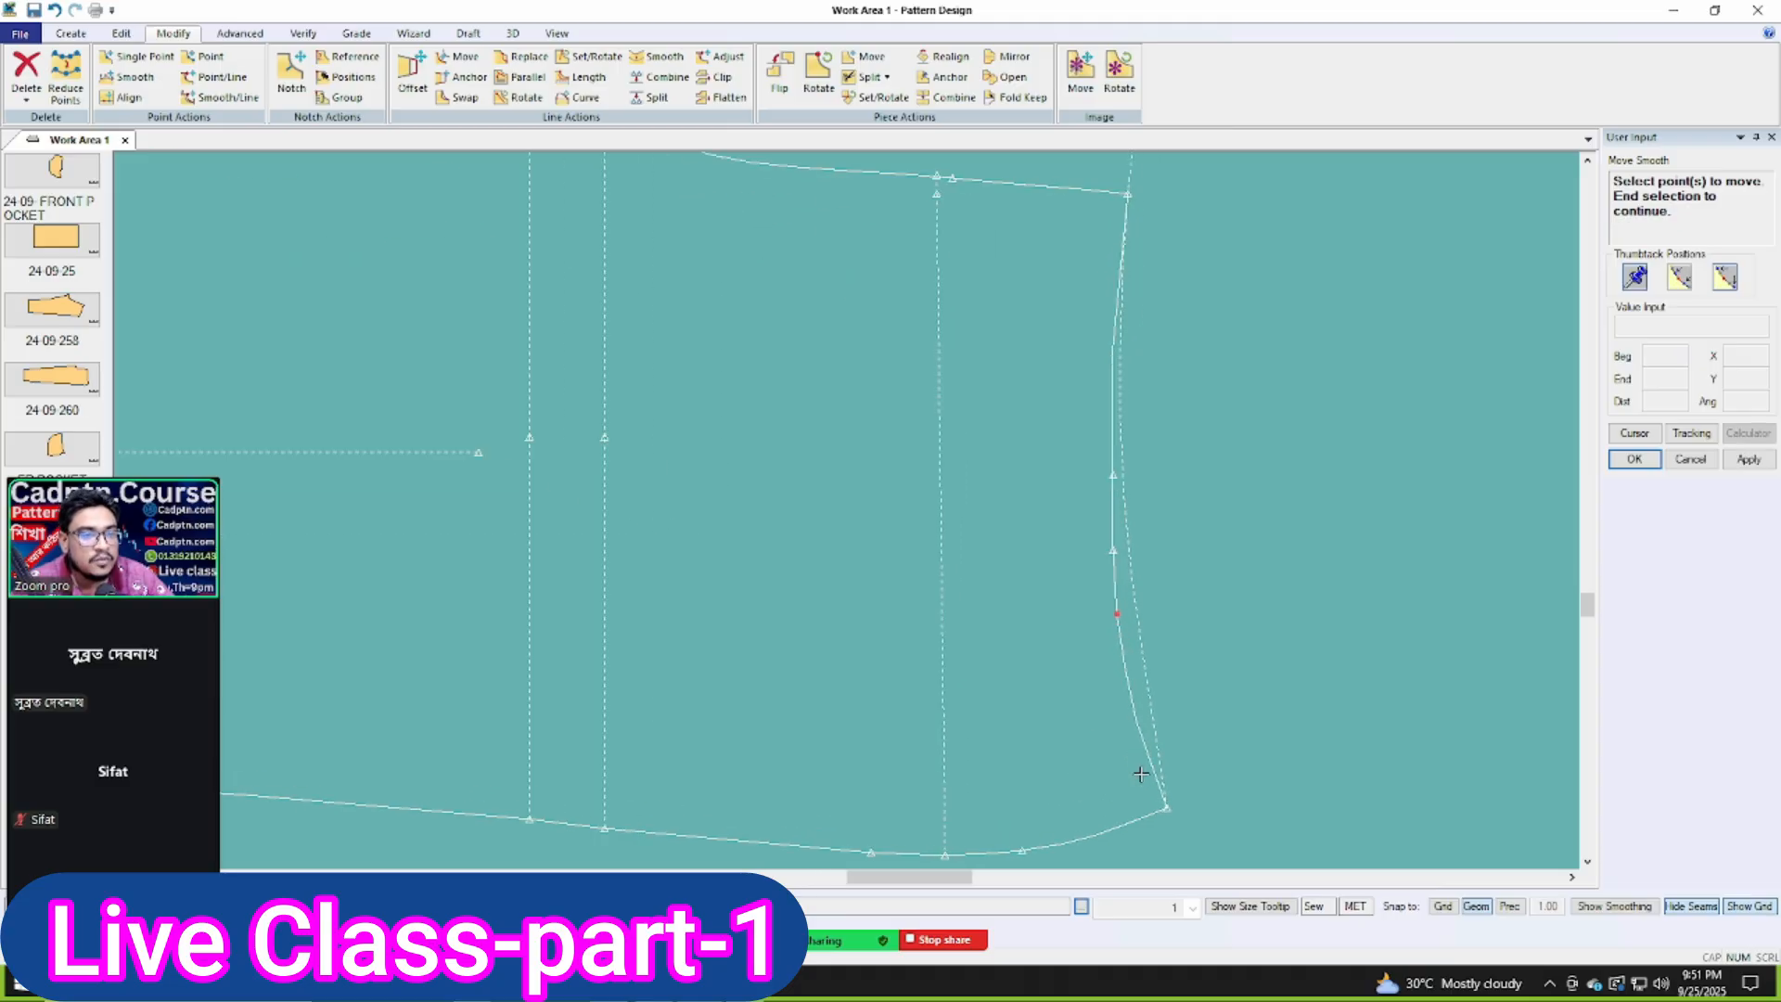
pyautogui.rightClick(1332, 560)
pyautogui.click(1331, 561)
pyautogui.rightClick(1256, 542)
pyautogui.click(1256, 542)
pyautogui.rightClick(1243, 566)
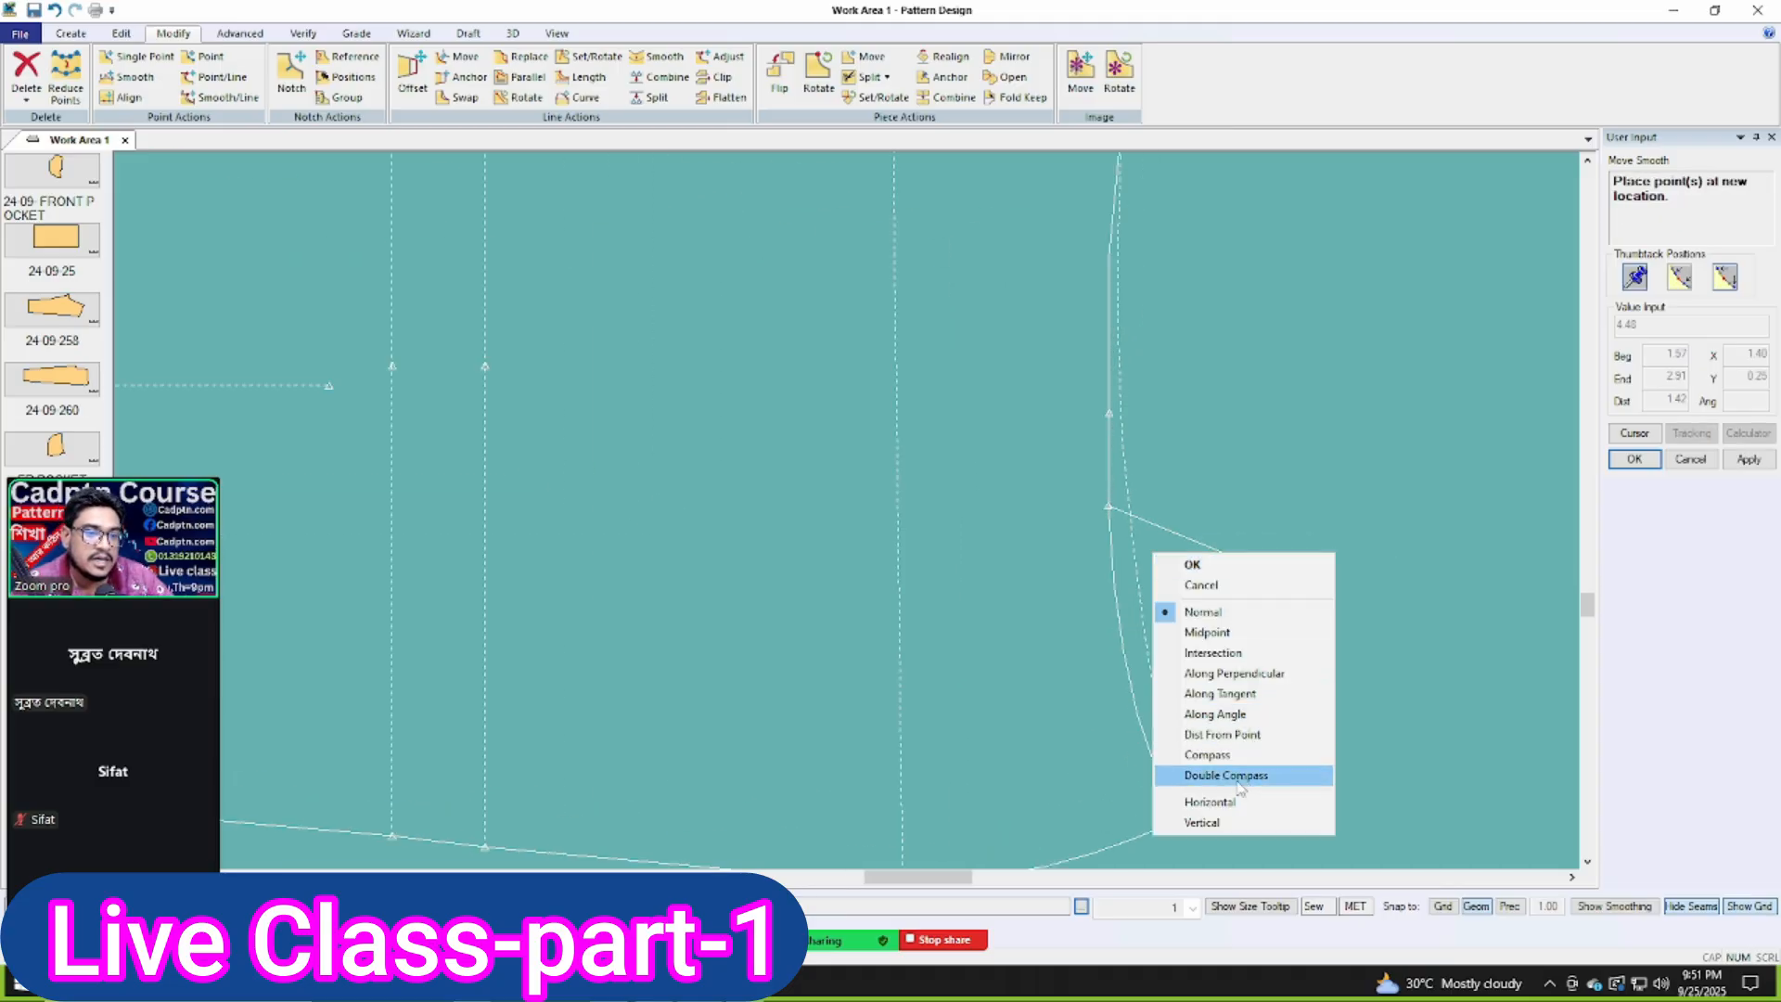
pyautogui.click(1210, 801)
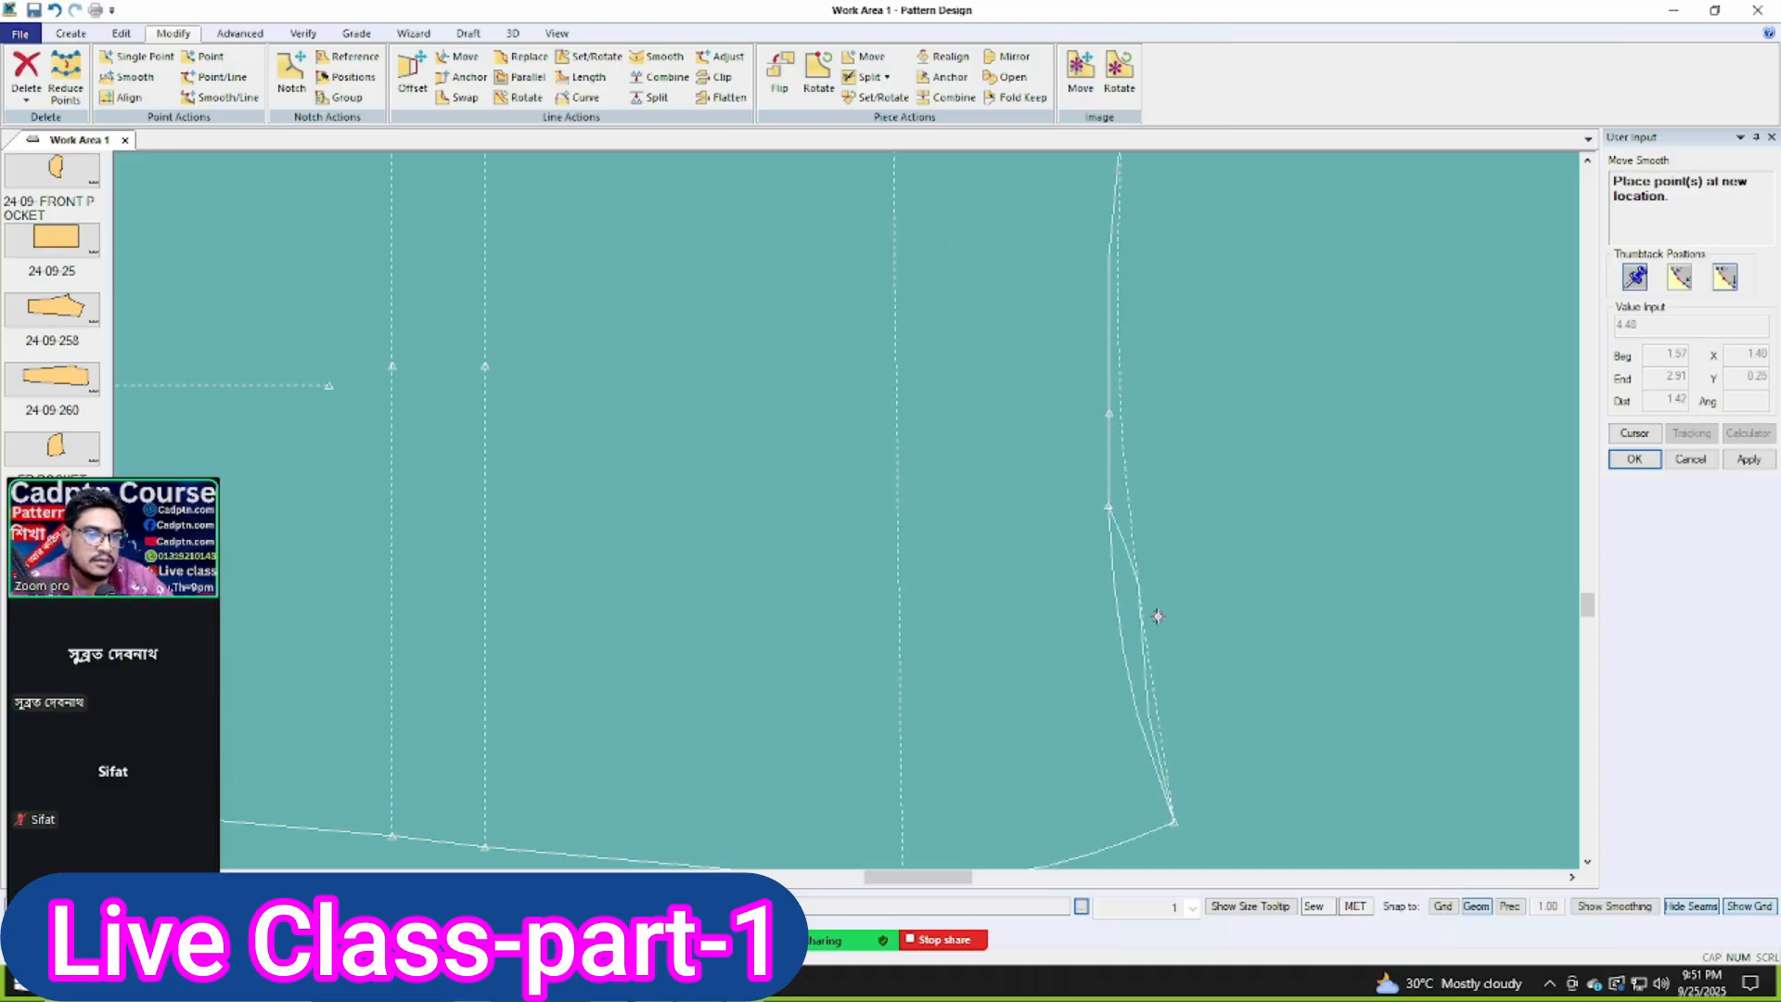
pyautogui.click(1111, 510)
pyautogui.rightClick(1284, 439)
pyautogui.click(1284, 440)
pyautogui.rightClick(1282, 439)
pyautogui.click(1282, 441)
pyautogui.rightClick(1261, 444)
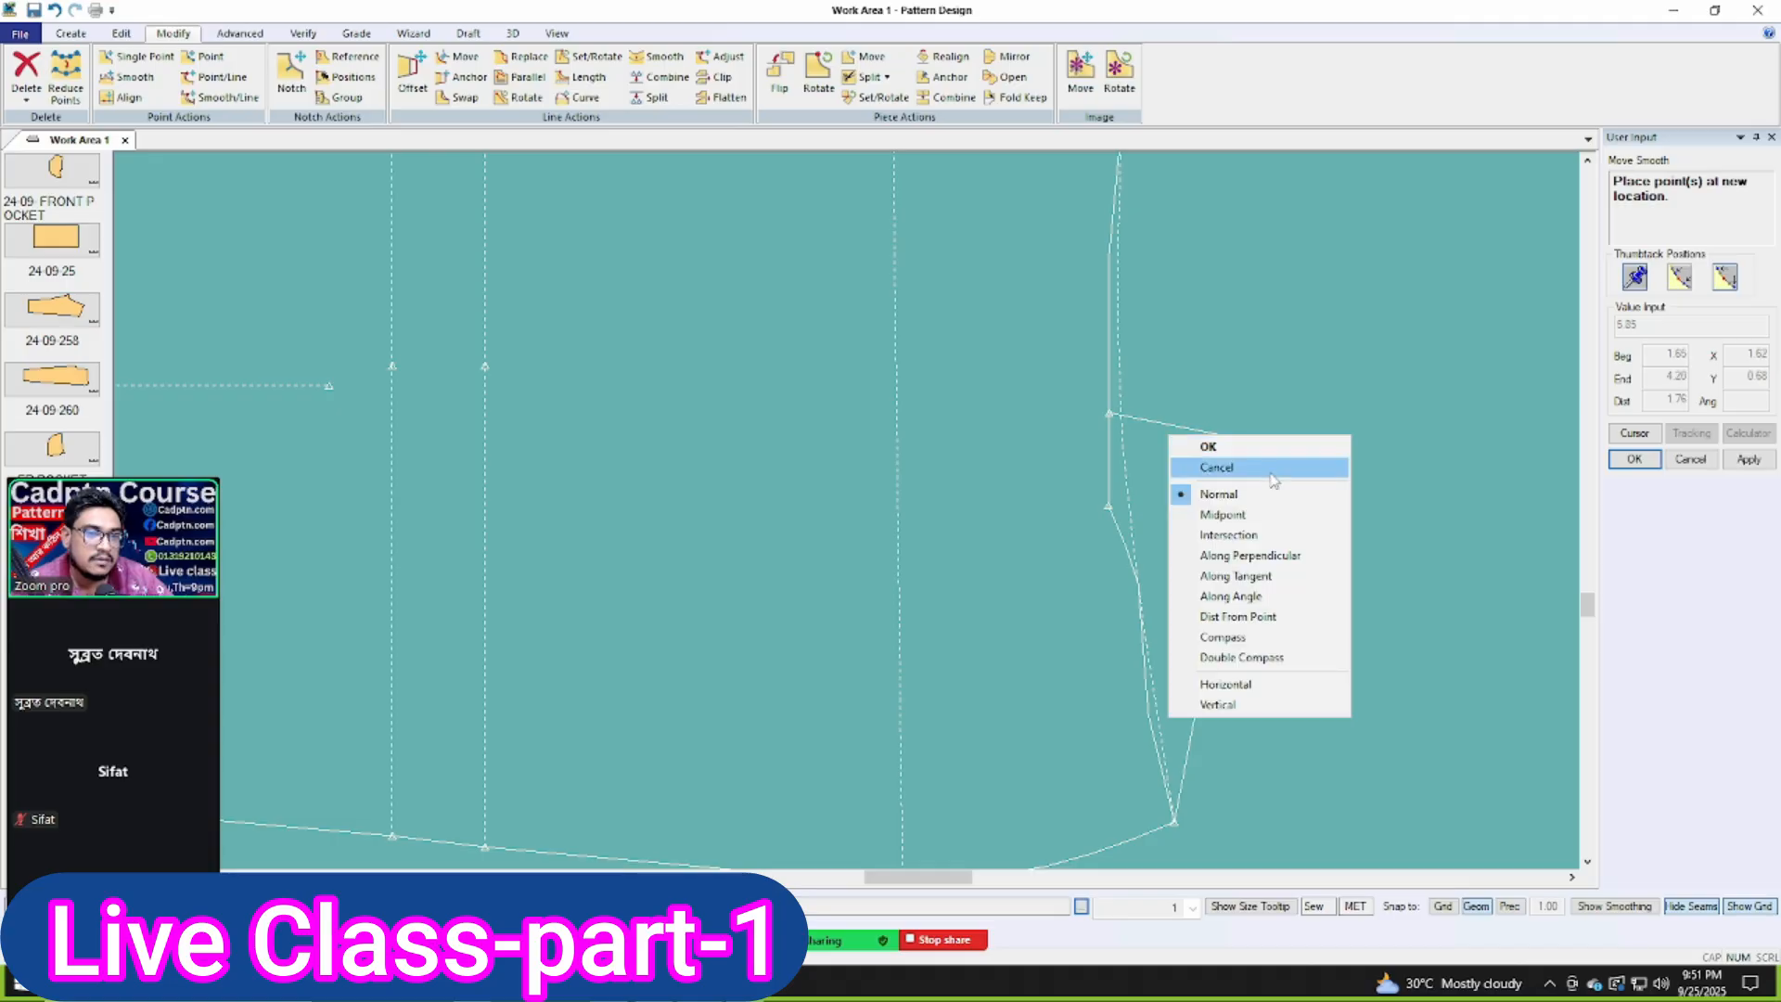
pyautogui.click(1266, 464)
# Step: Smooth-move the mid-waist point nearer the side seam horizontally onto the drafted curve, limiting the affected range to its neighbouring points
pyautogui.rightClick(1237, 586)
pyautogui.click(1240, 562)
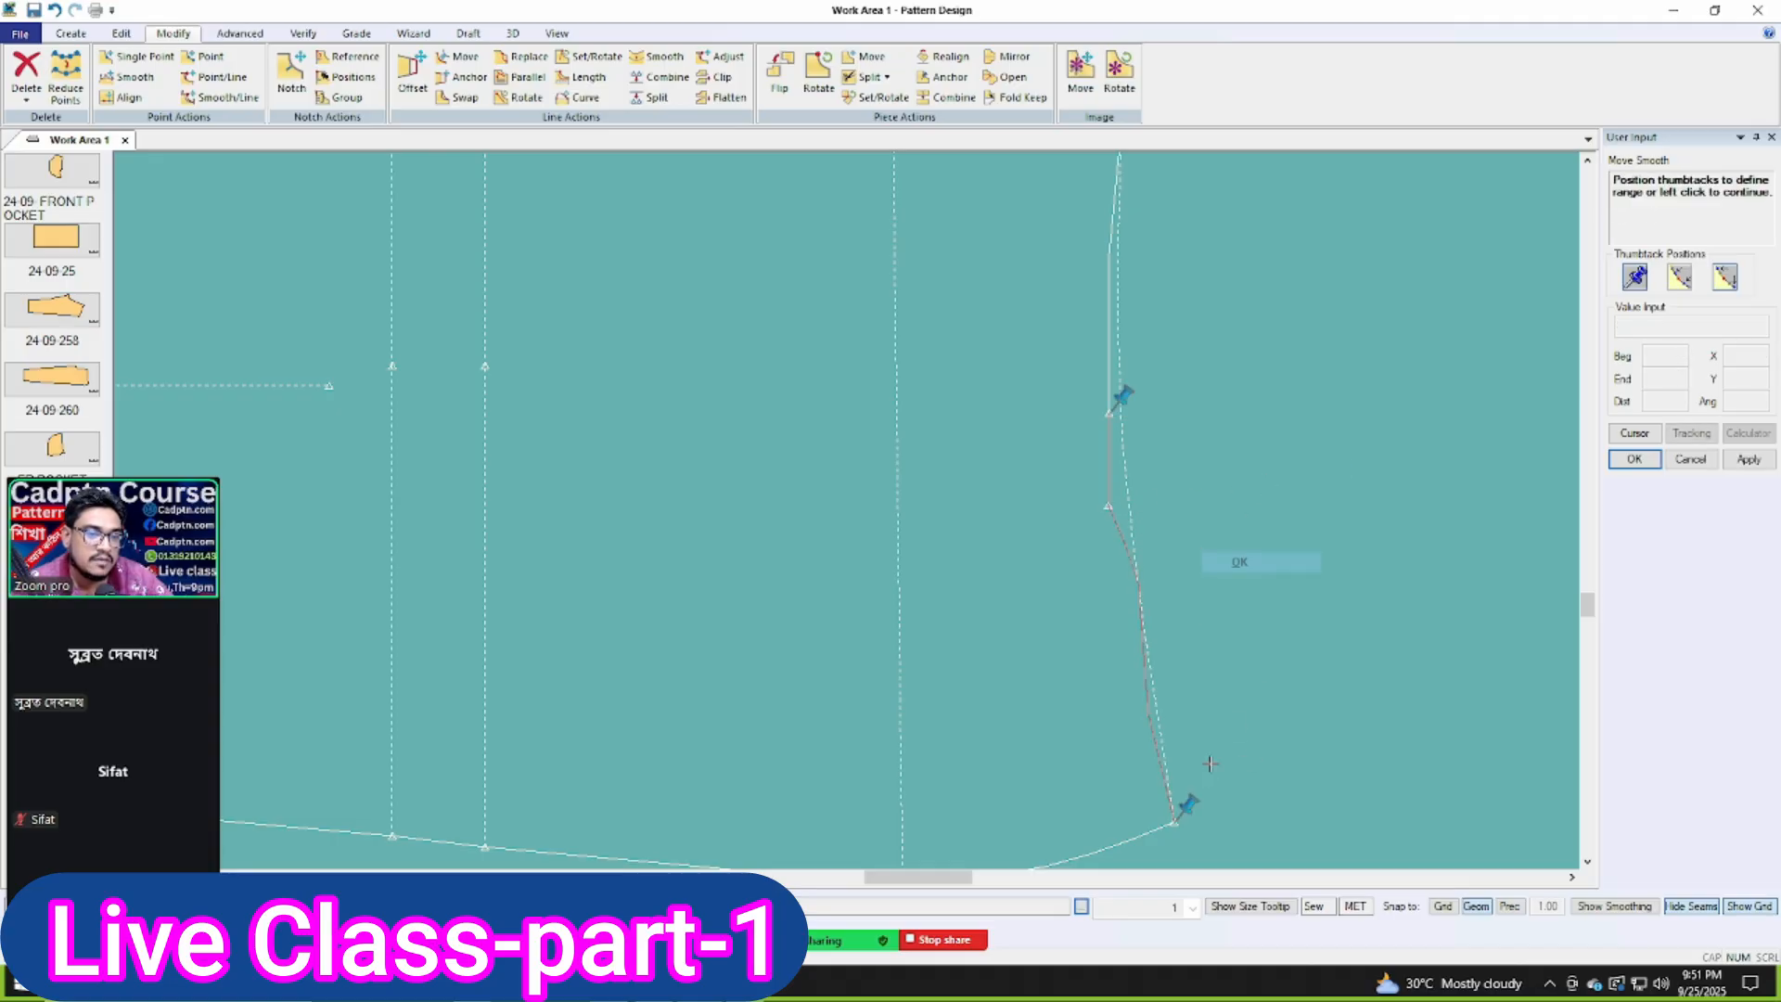
pyautogui.scroll(2, 1186, 518)
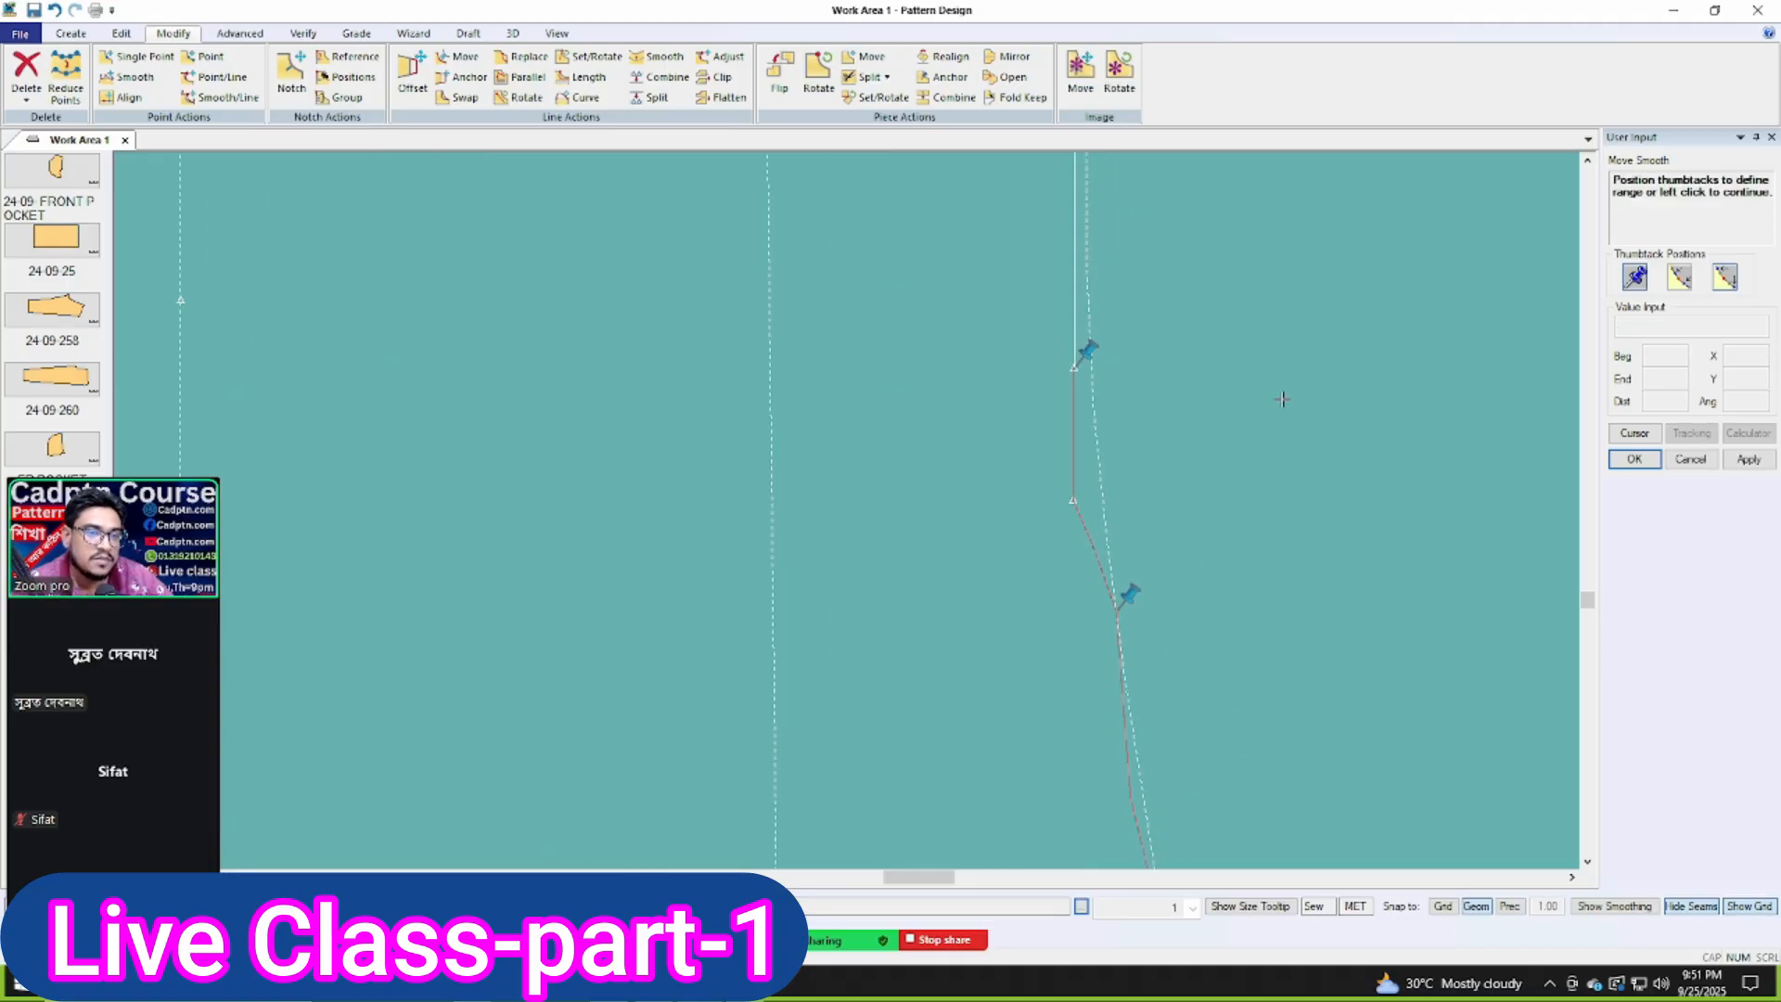
pyautogui.rightClick(1280, 399)
pyautogui.click(1280, 403)
pyautogui.rightClick(1240, 421)
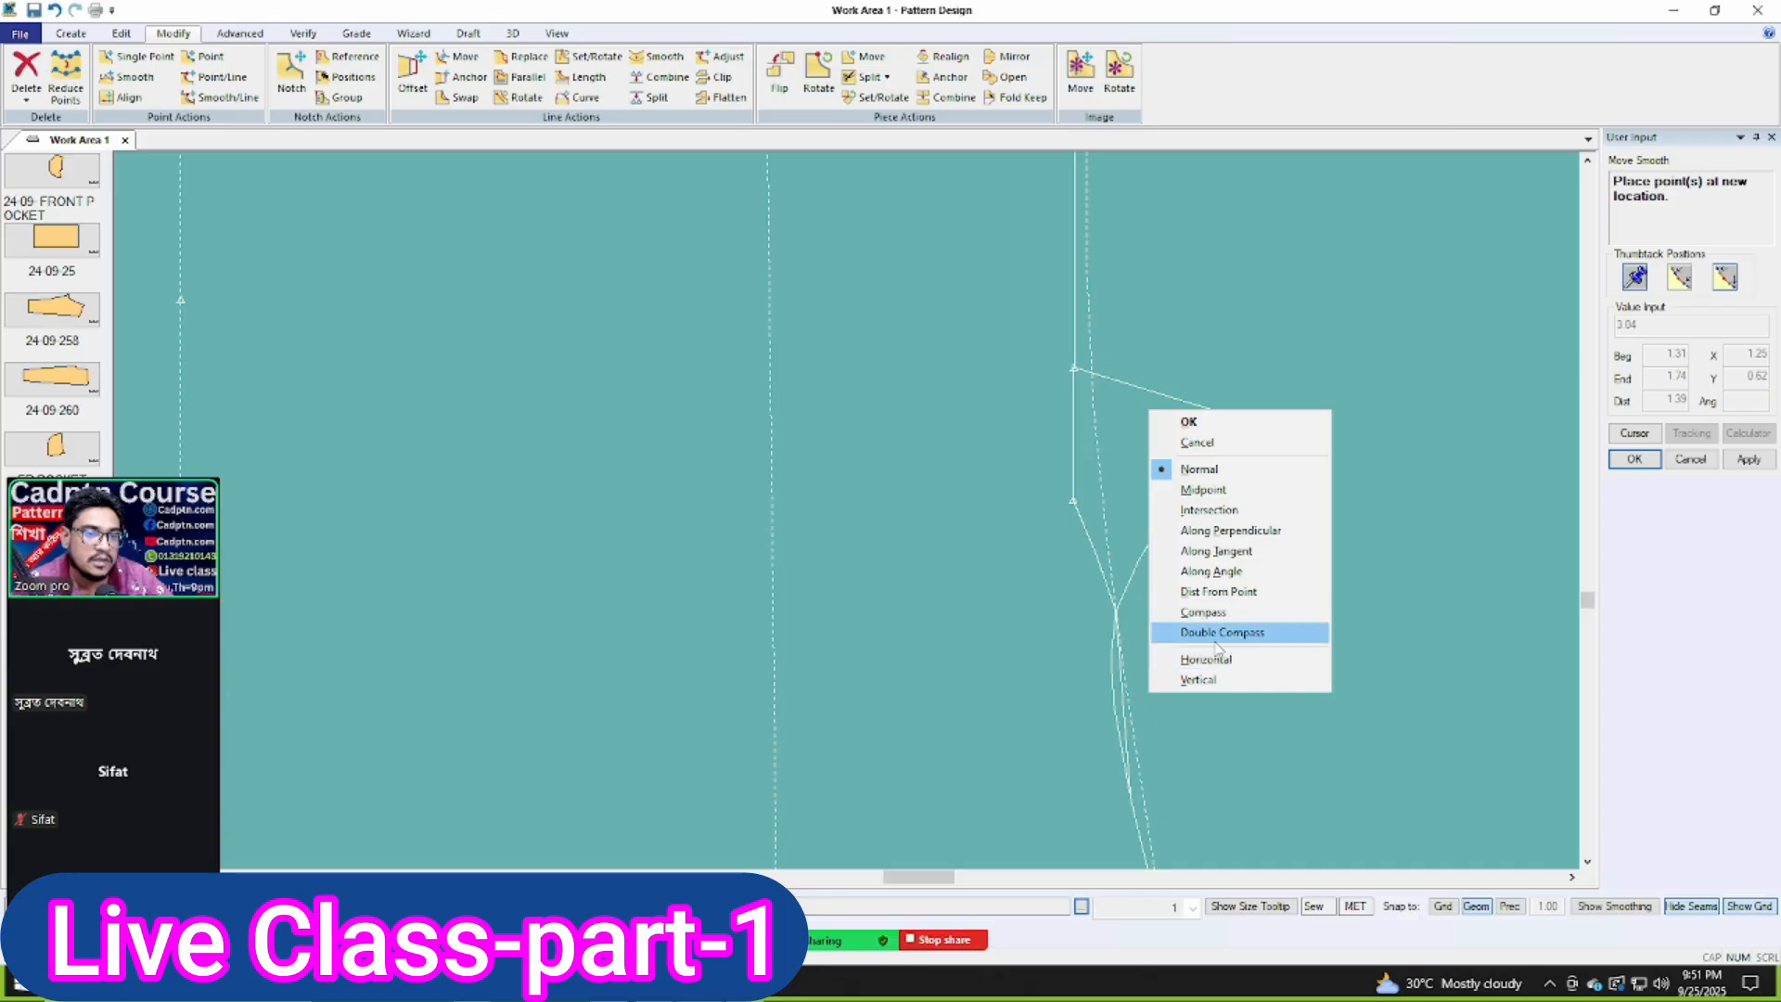
pyautogui.click(1224, 659)
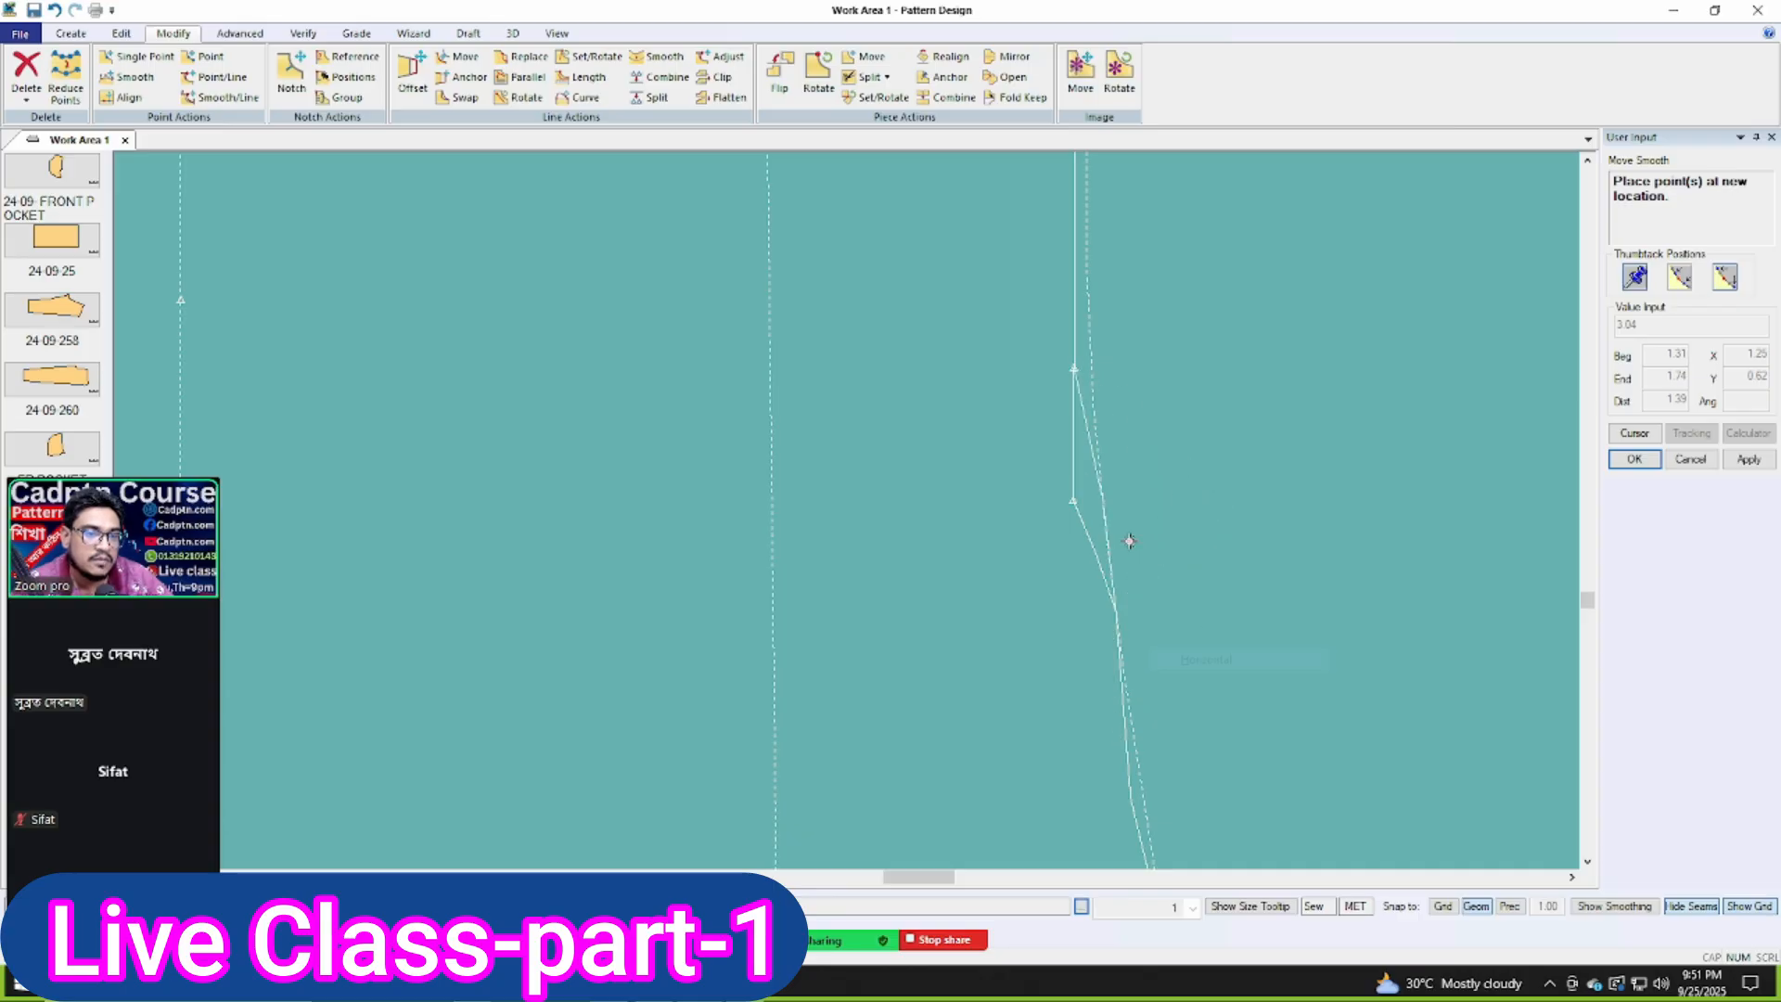
pyautogui.click(1104, 596)
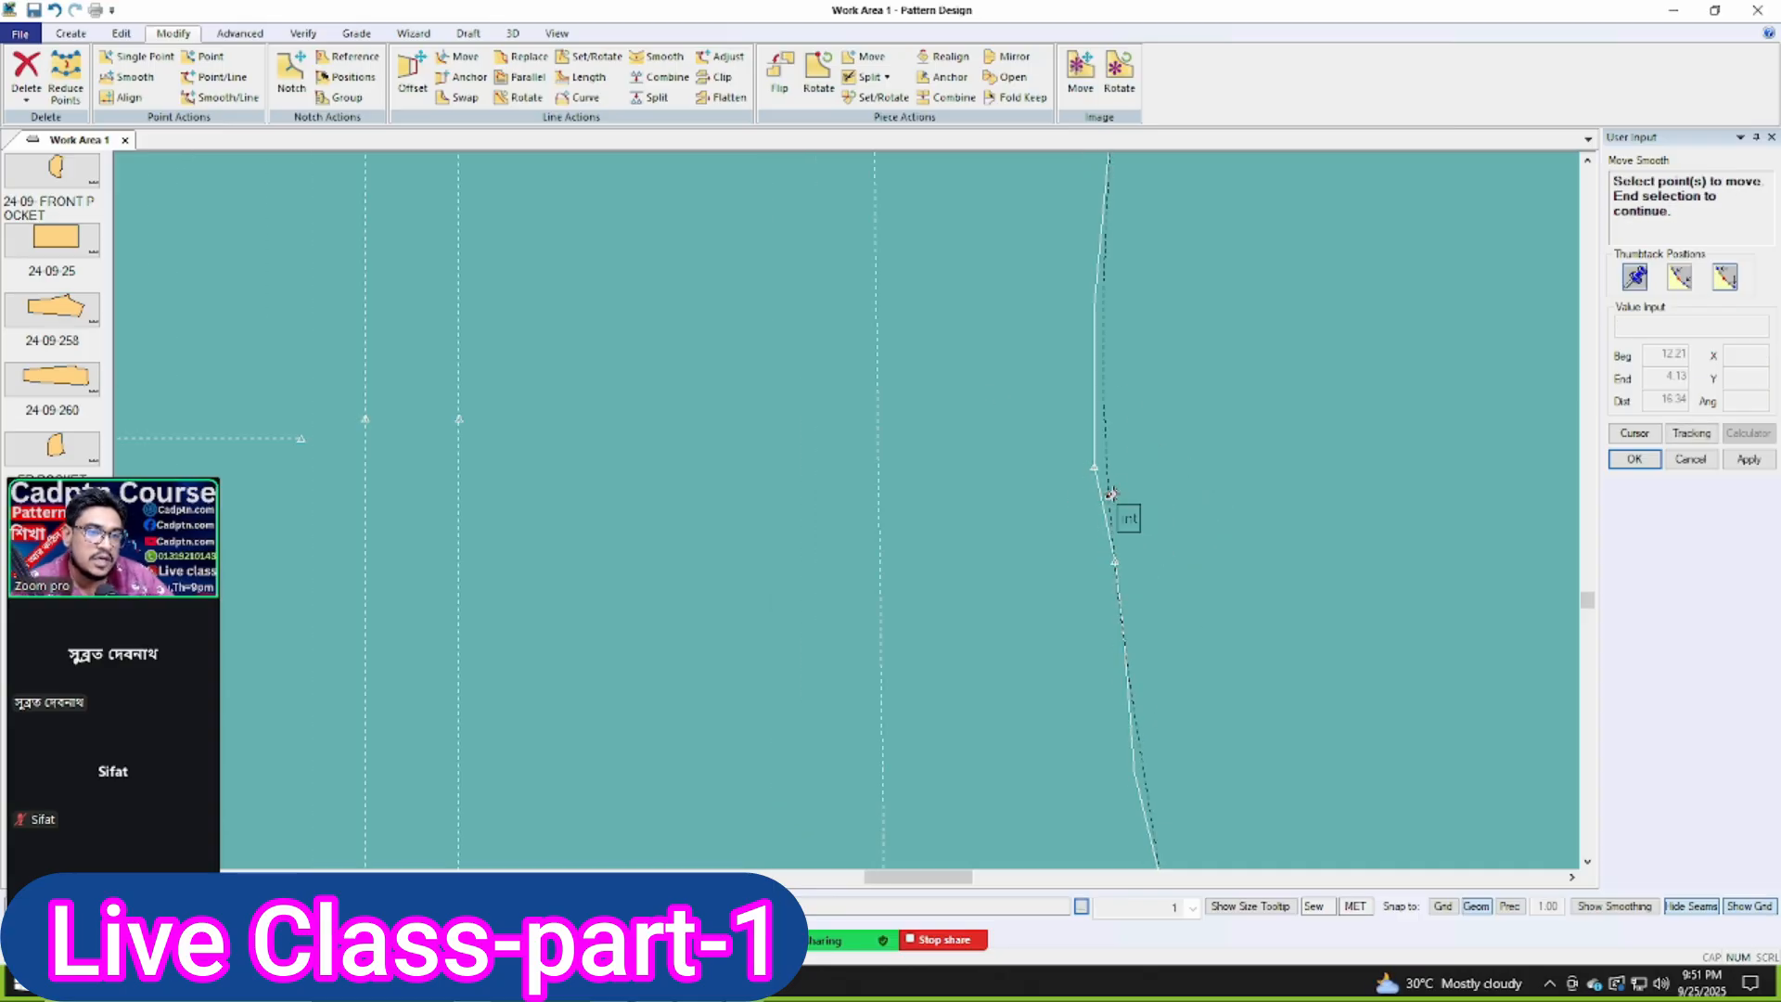
# Step: Smooth-move the mid-waist point nearer the centre front horizontally onto the drafted curve
pyautogui.rightClick(1320, 372)
pyautogui.click(1320, 373)
pyautogui.rightClick(1255, 379)
pyautogui.click(1254, 381)
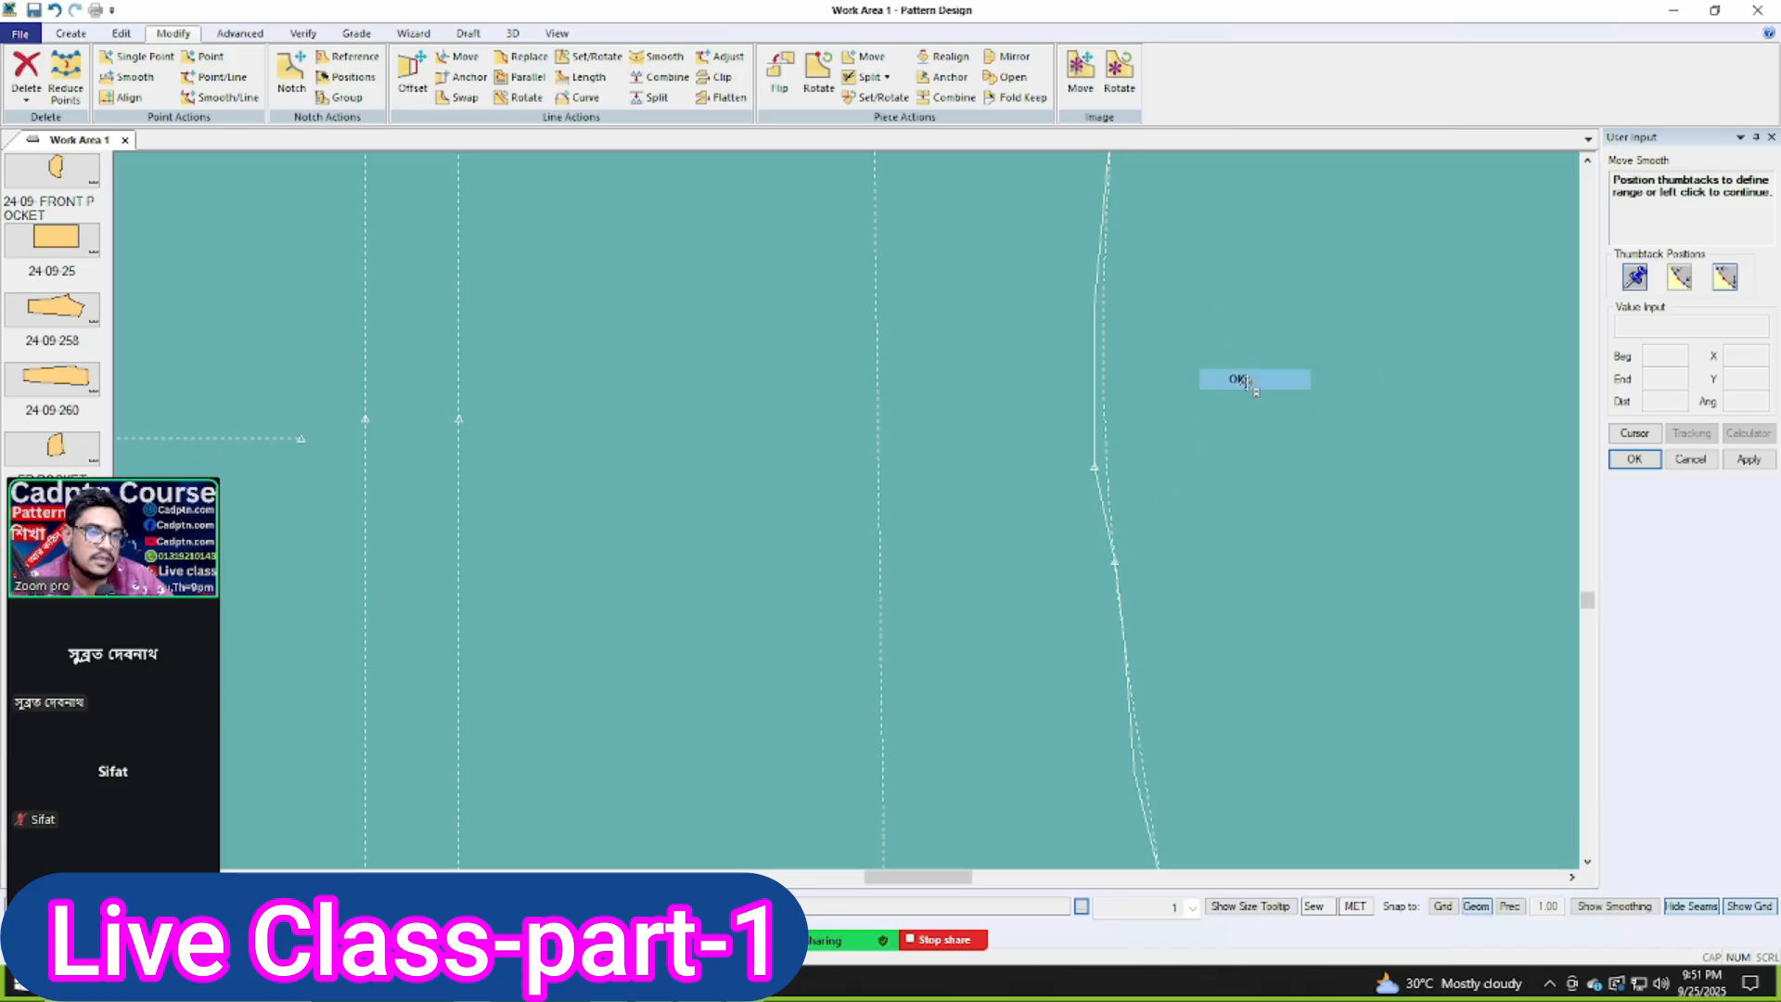
pyautogui.rightClick(1230, 394)
pyautogui.click(1223, 634)
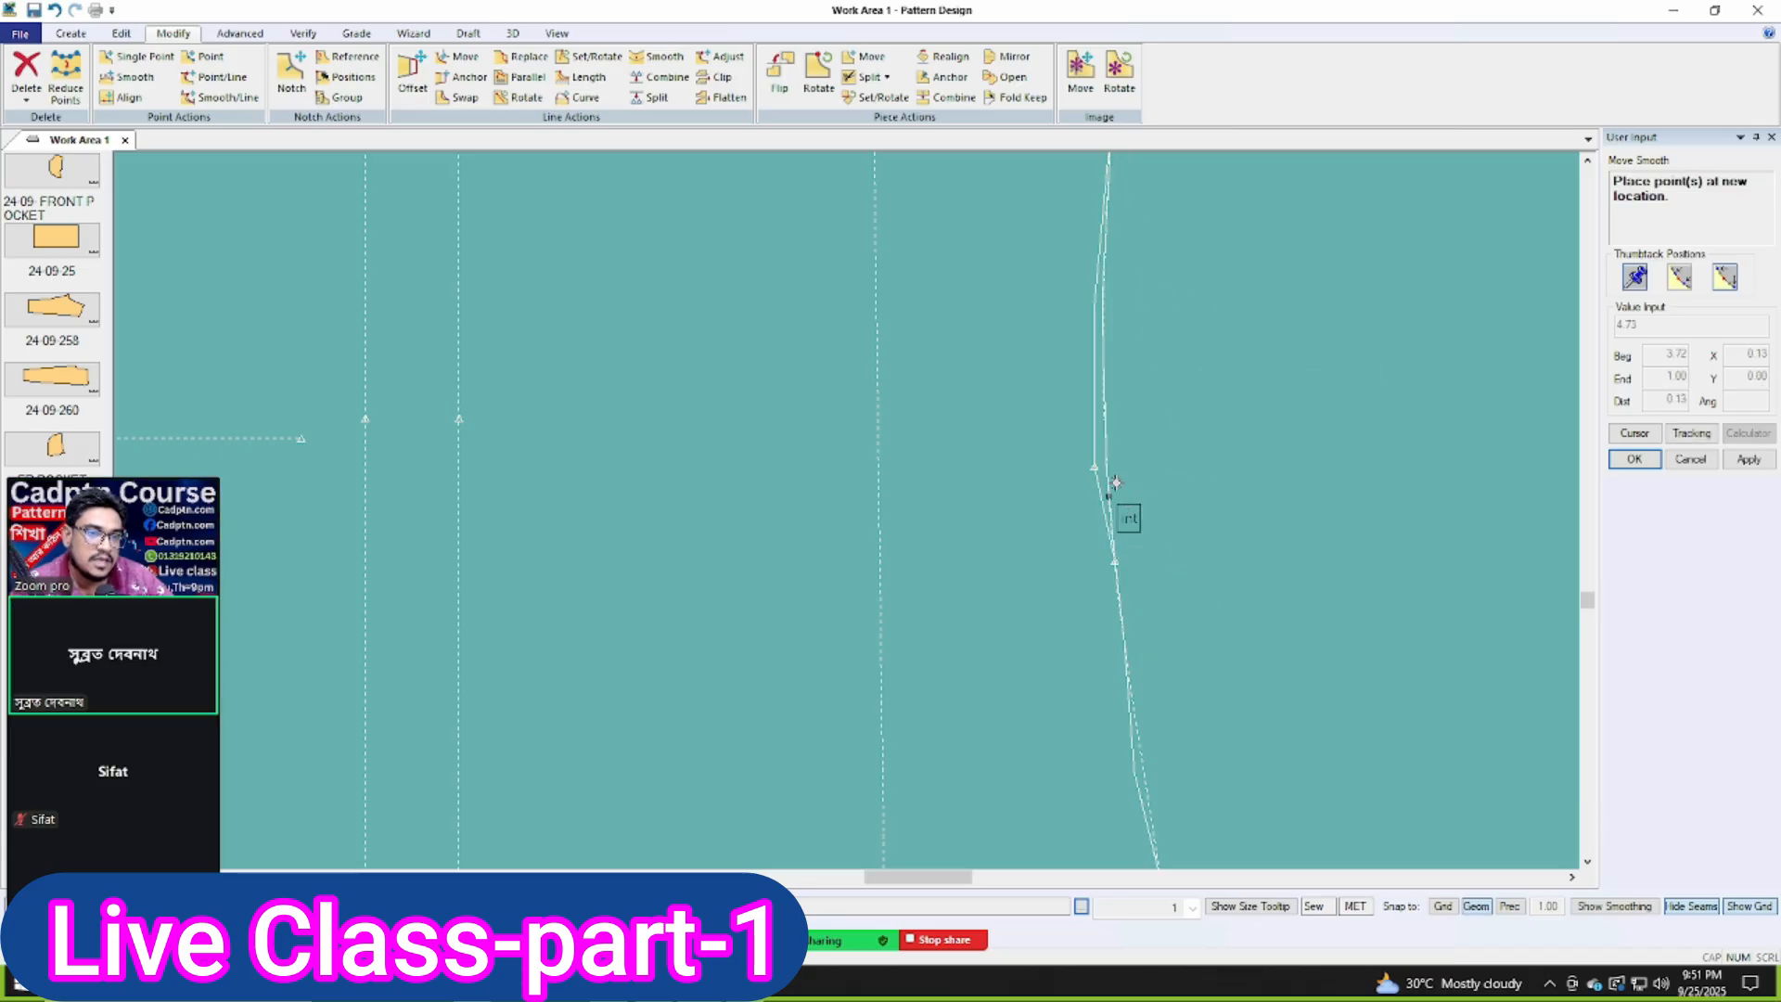
pyautogui.click(1122, 512)
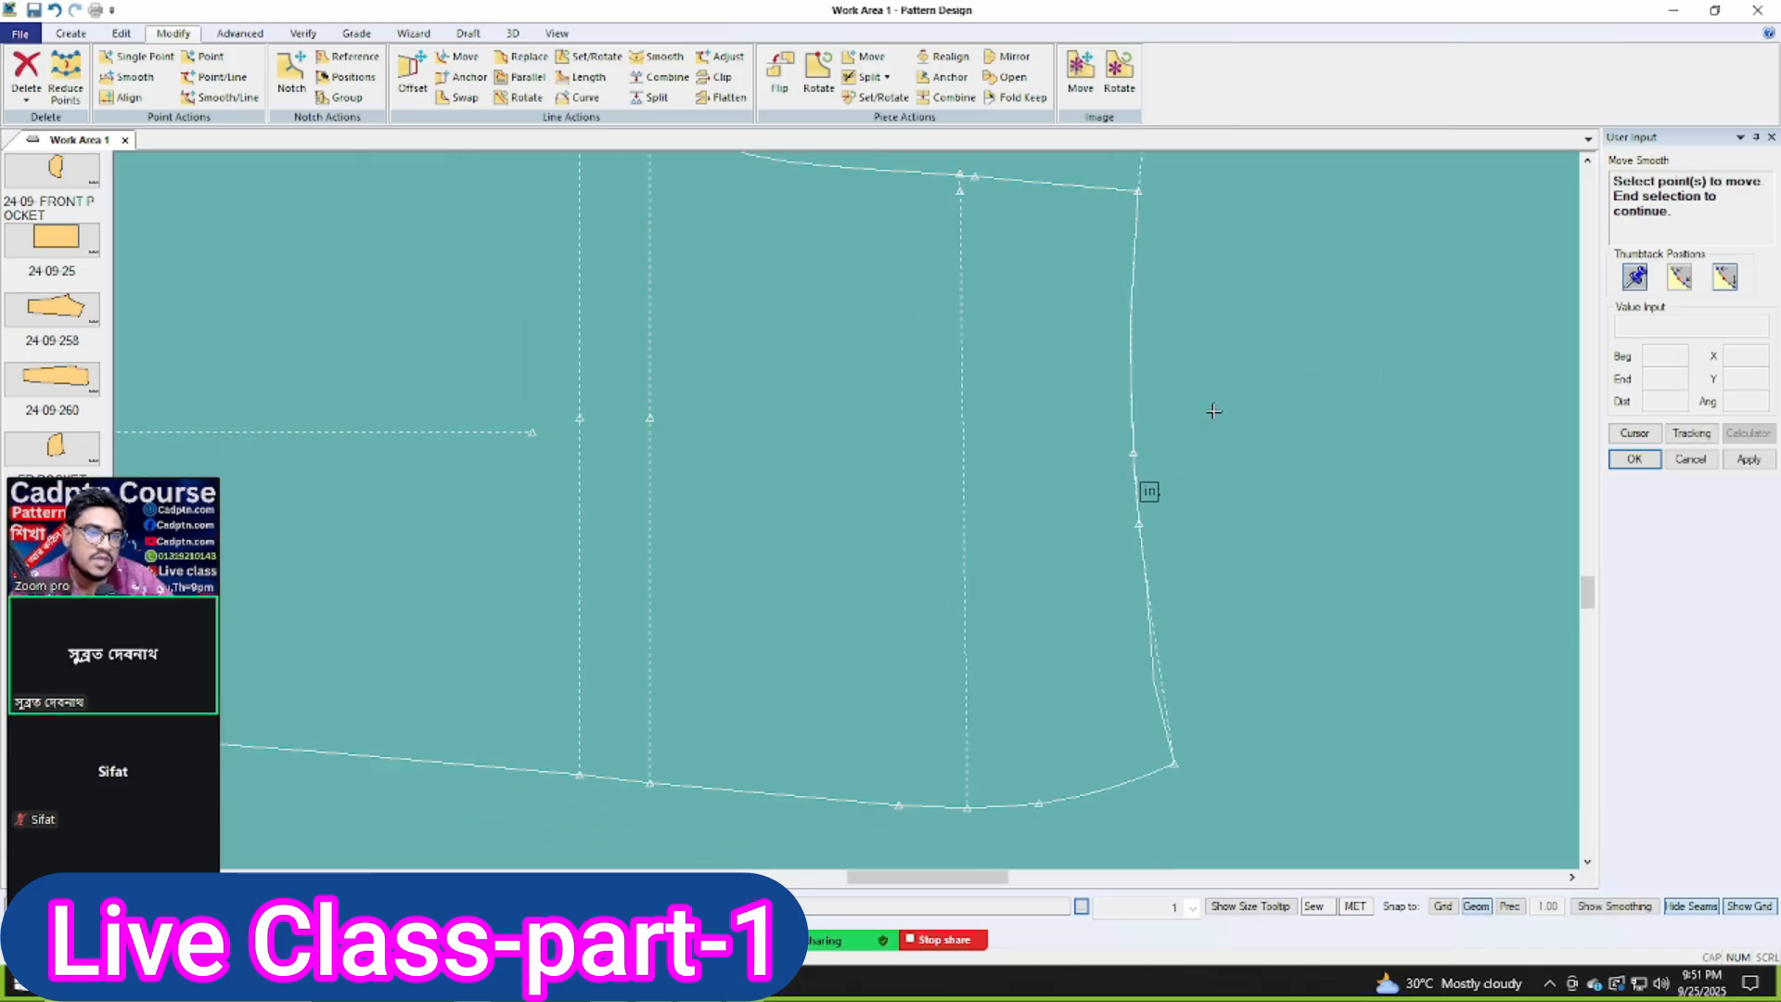
# Step: Smooth-move the intermediate waist point closest to the side corner horizontally onto the drafted curve and finish the point moves
pyautogui.rightClick(1320, 449)
pyautogui.click(1319, 450)
pyautogui.rightClick(1372, 495)
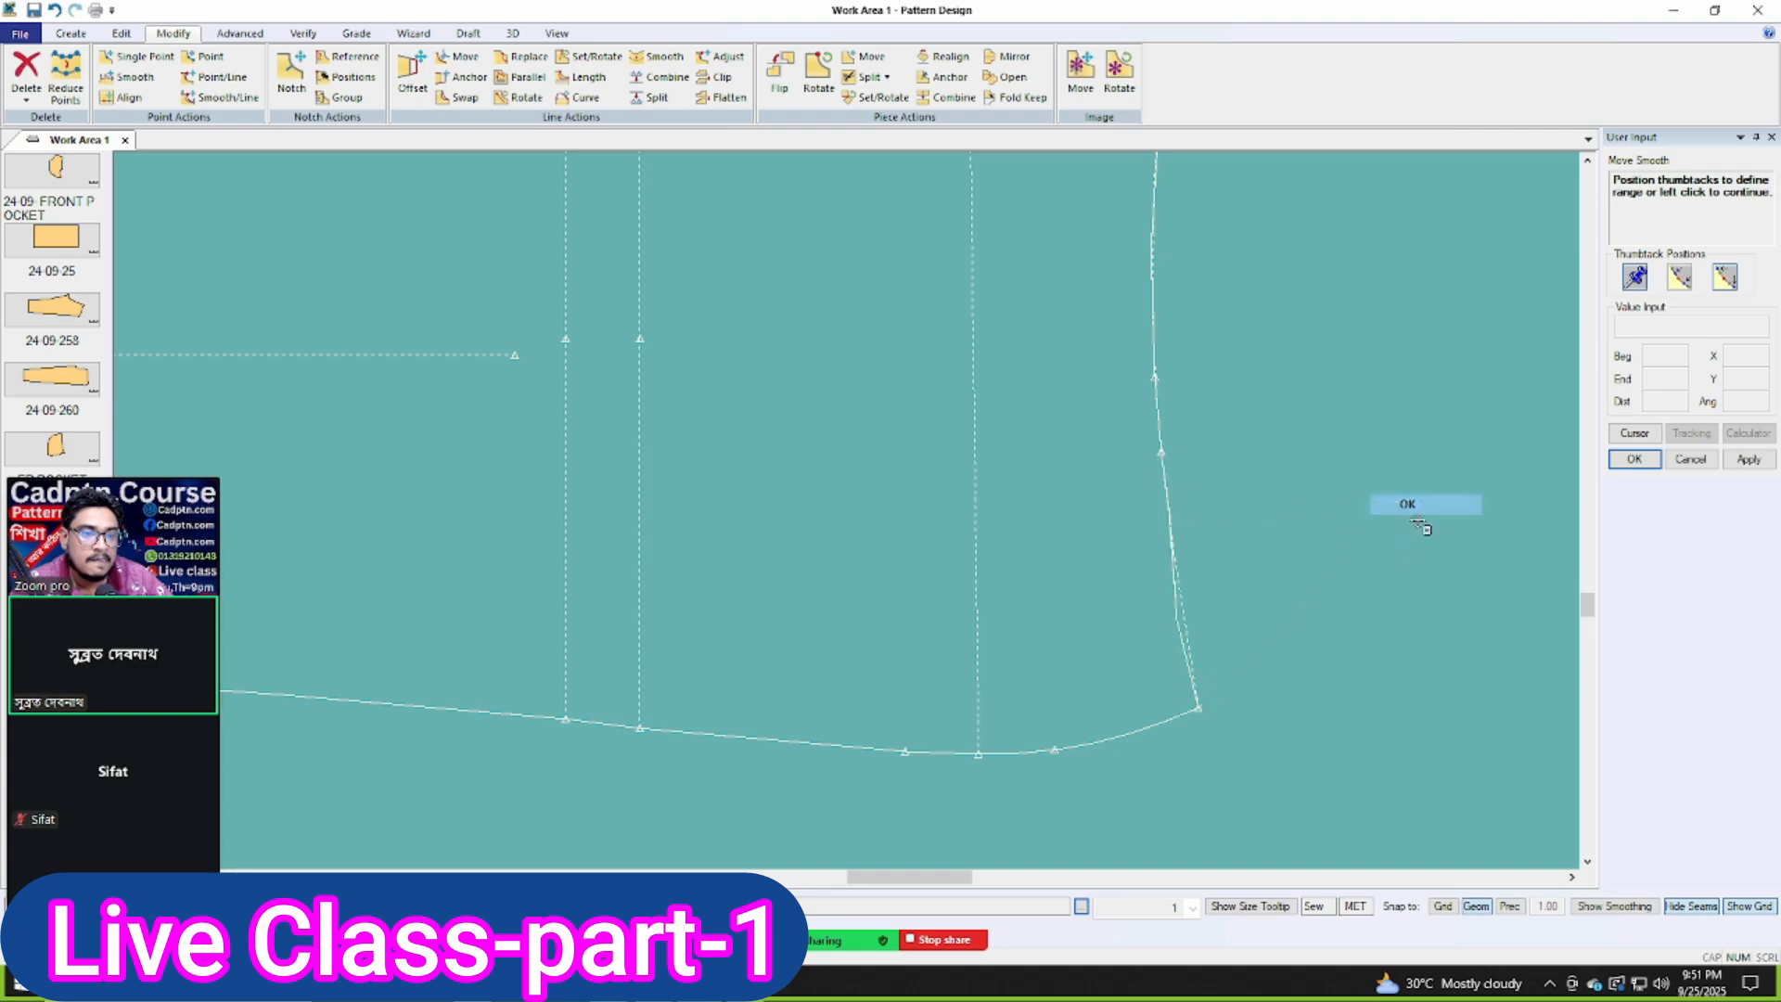
pyautogui.click(1374, 498)
pyautogui.rightClick(1226, 555)
pyautogui.click(1270, 801)
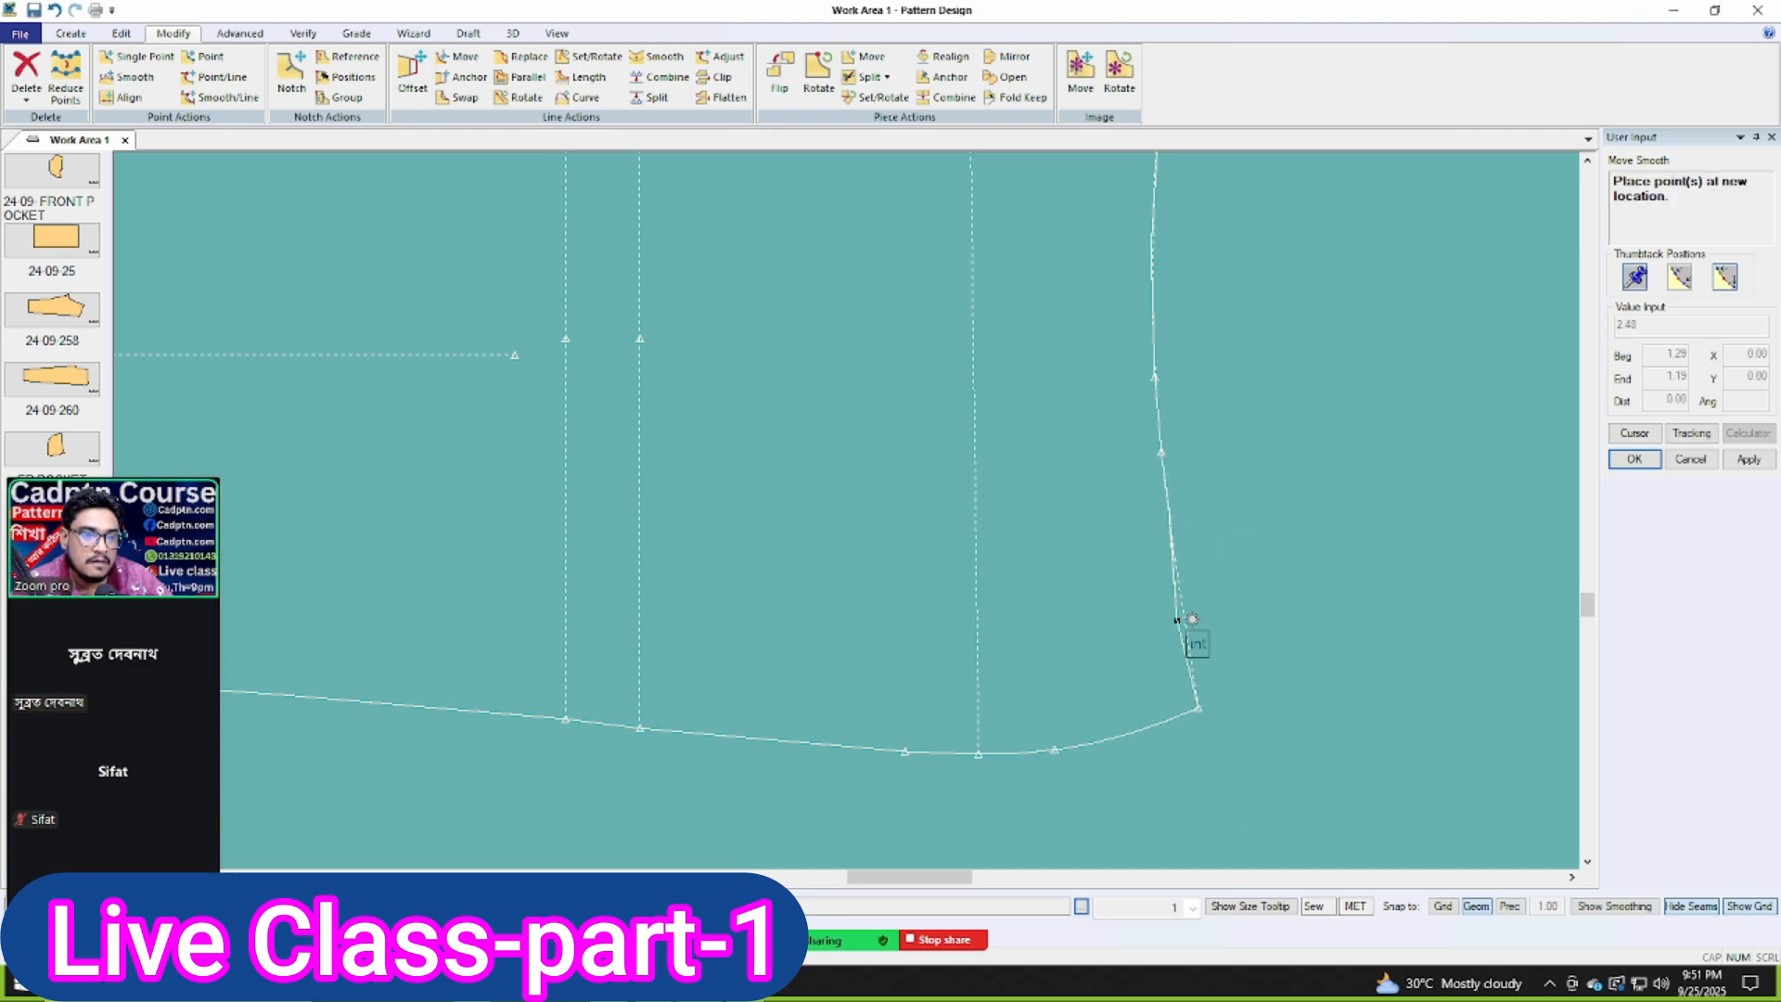
pyautogui.rightClick(1241, 392)
pyautogui.click(1266, 400)
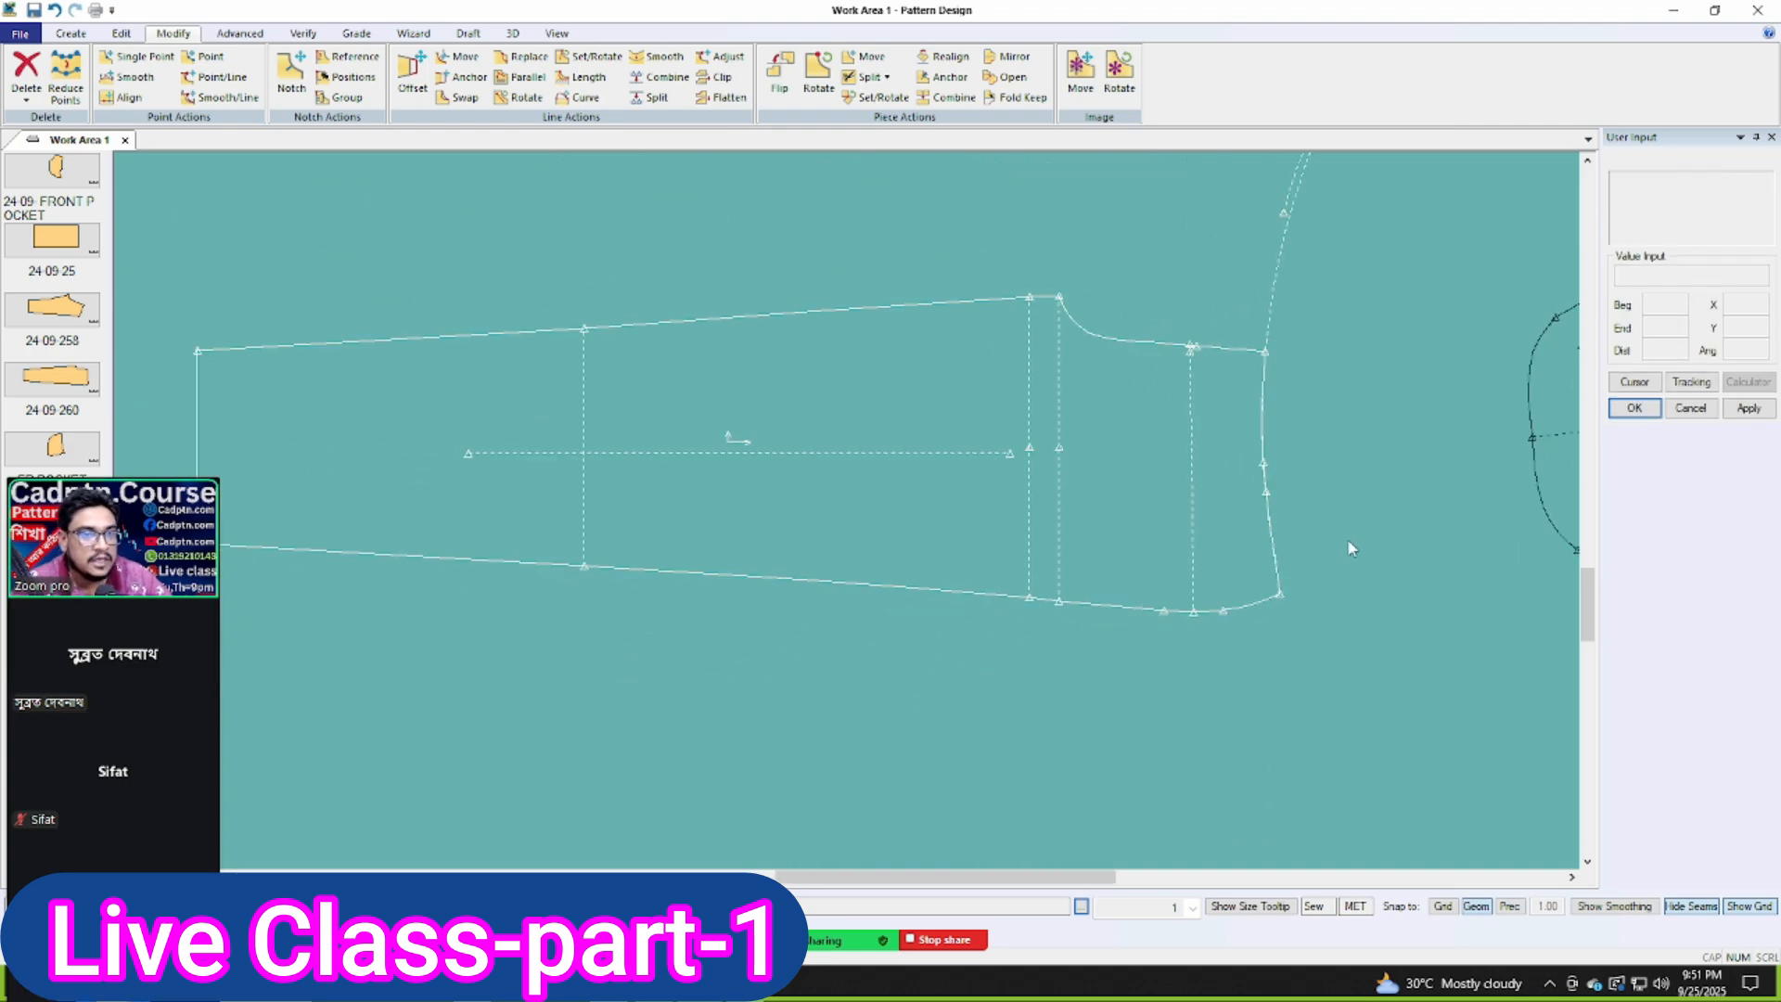
# Step: Delete the drafted helper curve and the mirrored waist line extending beyond the front trouser panel
pyautogui.moveTo(998, 475); pyautogui.dragTo(980, 634)
pyautogui.press('Delete')
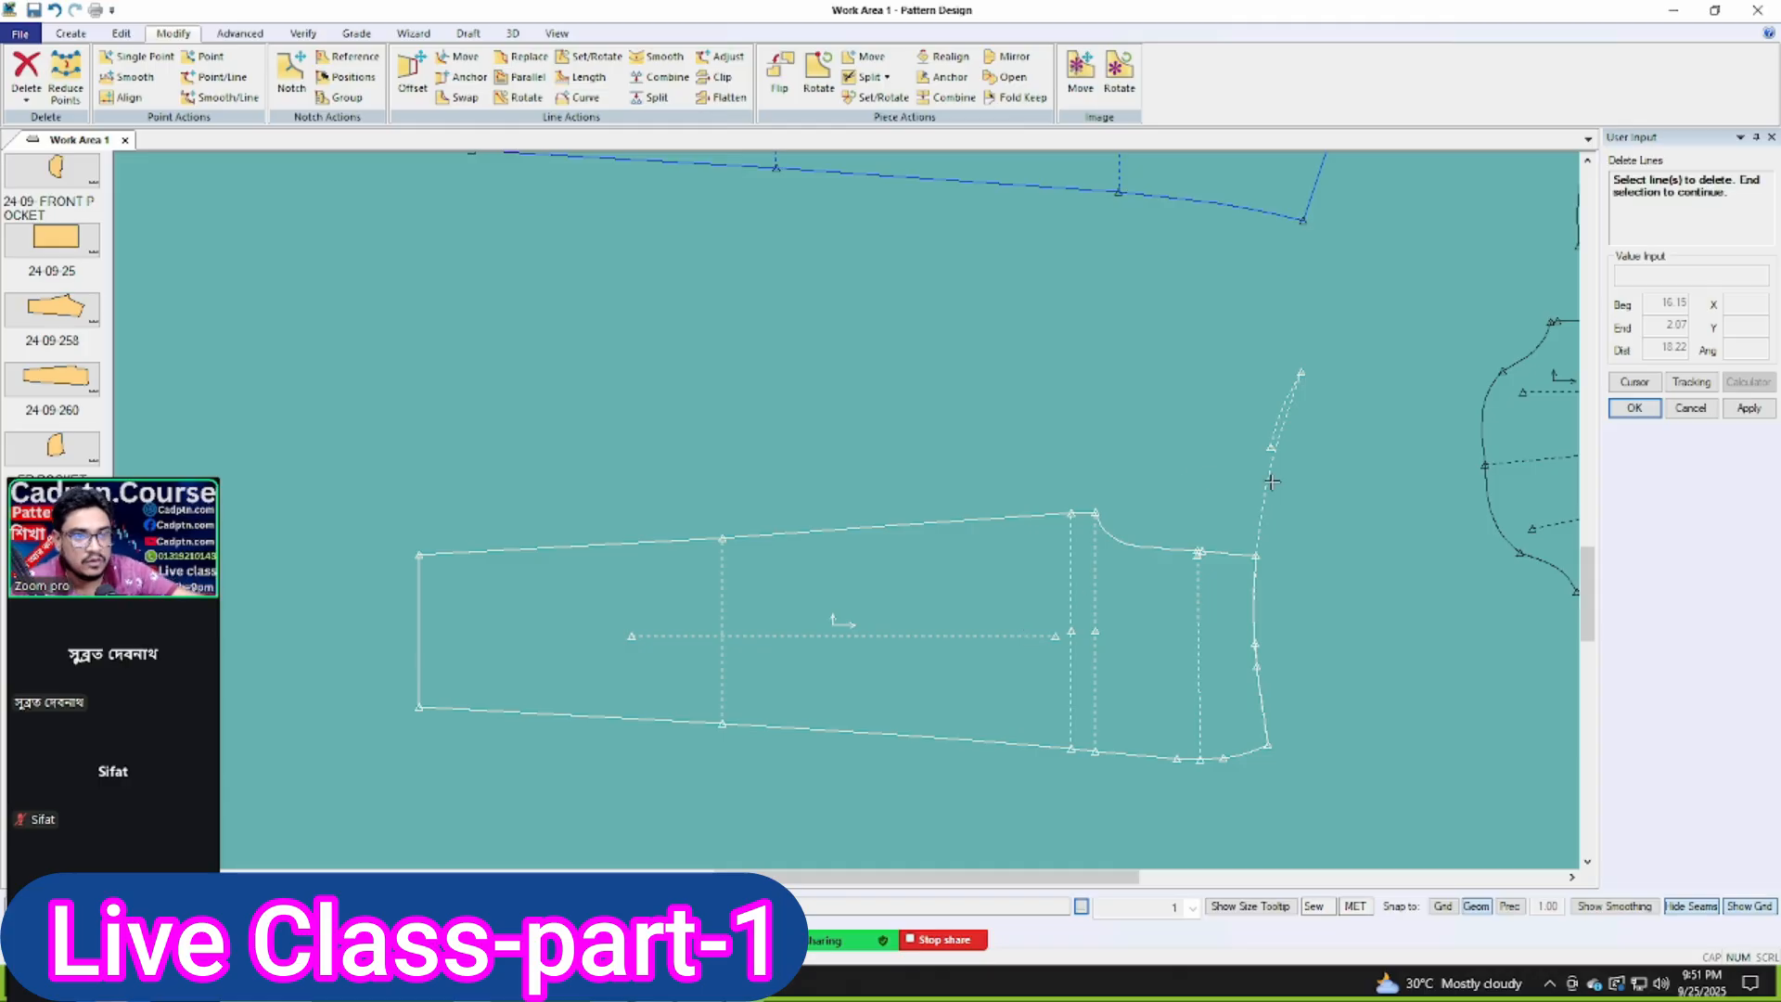
pyautogui.click(1263, 426)
pyautogui.rightClick(1321, 349)
pyautogui.click(1322, 349)
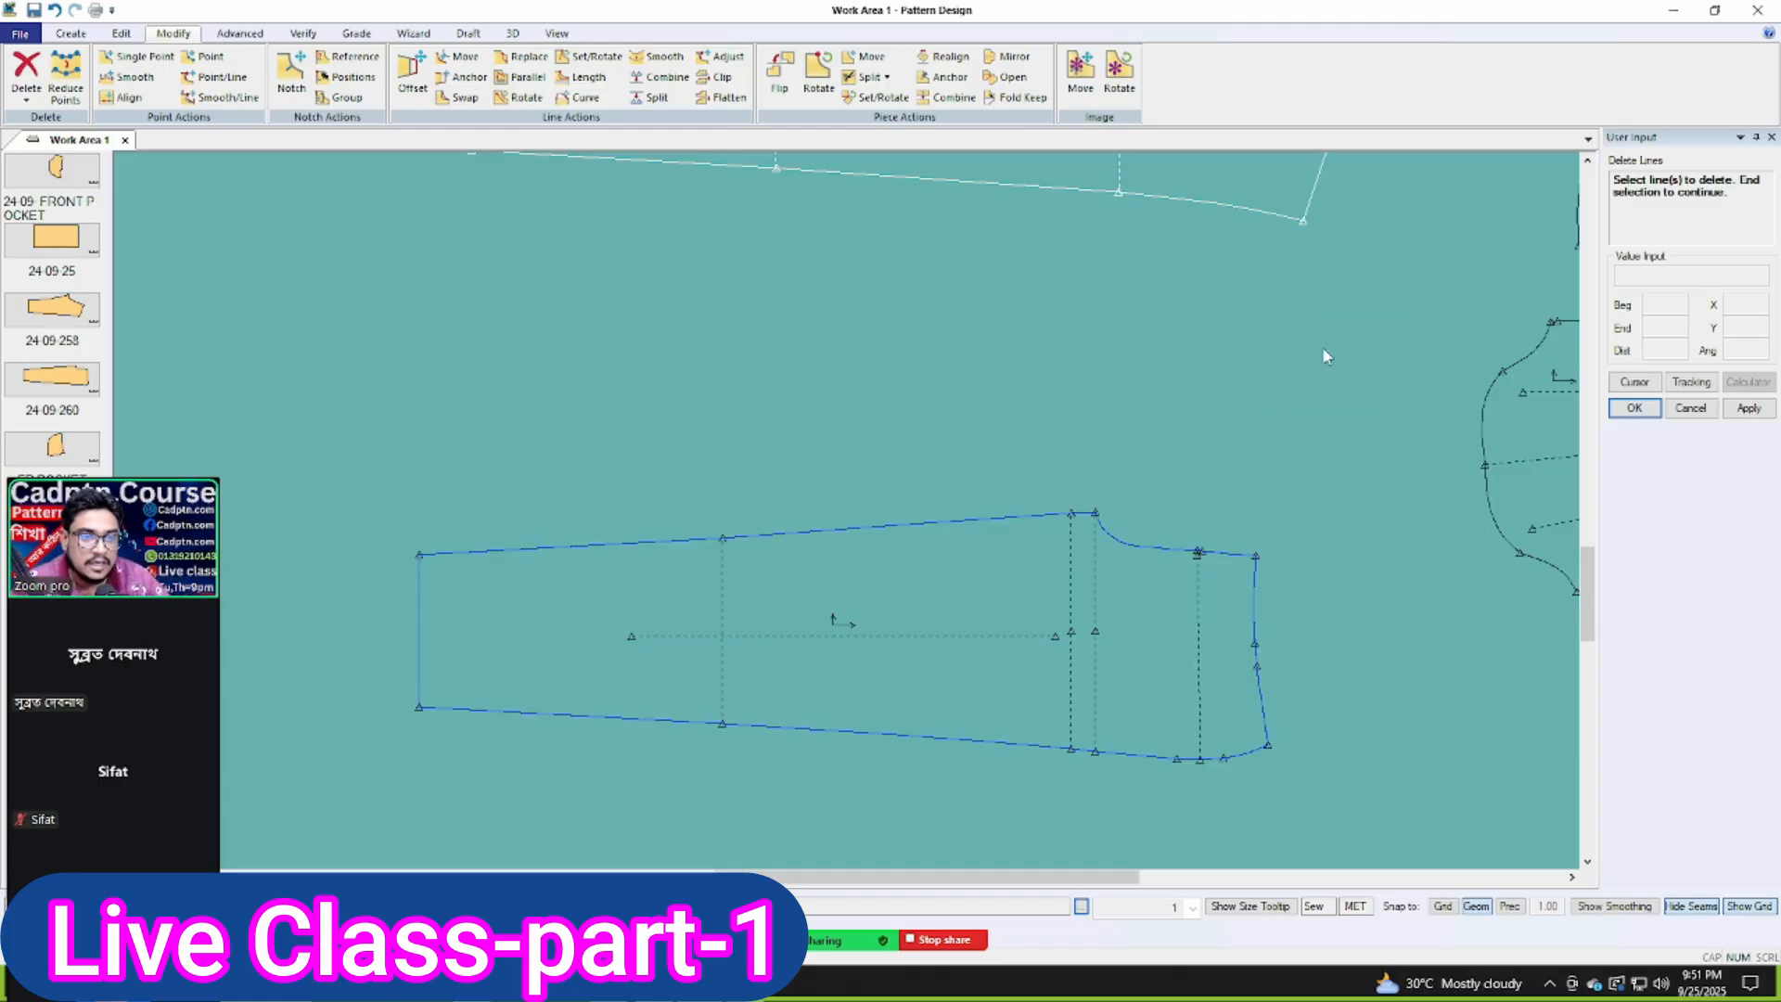
# Step: Combine the segments of the front trouser panel's waist line into one continuous line
pyautogui.scroll(2, 1104, 631)
pyautogui.moveTo(1104, 631); pyautogui.dragTo(1101, 633, button='middle')
pyautogui.press('c')
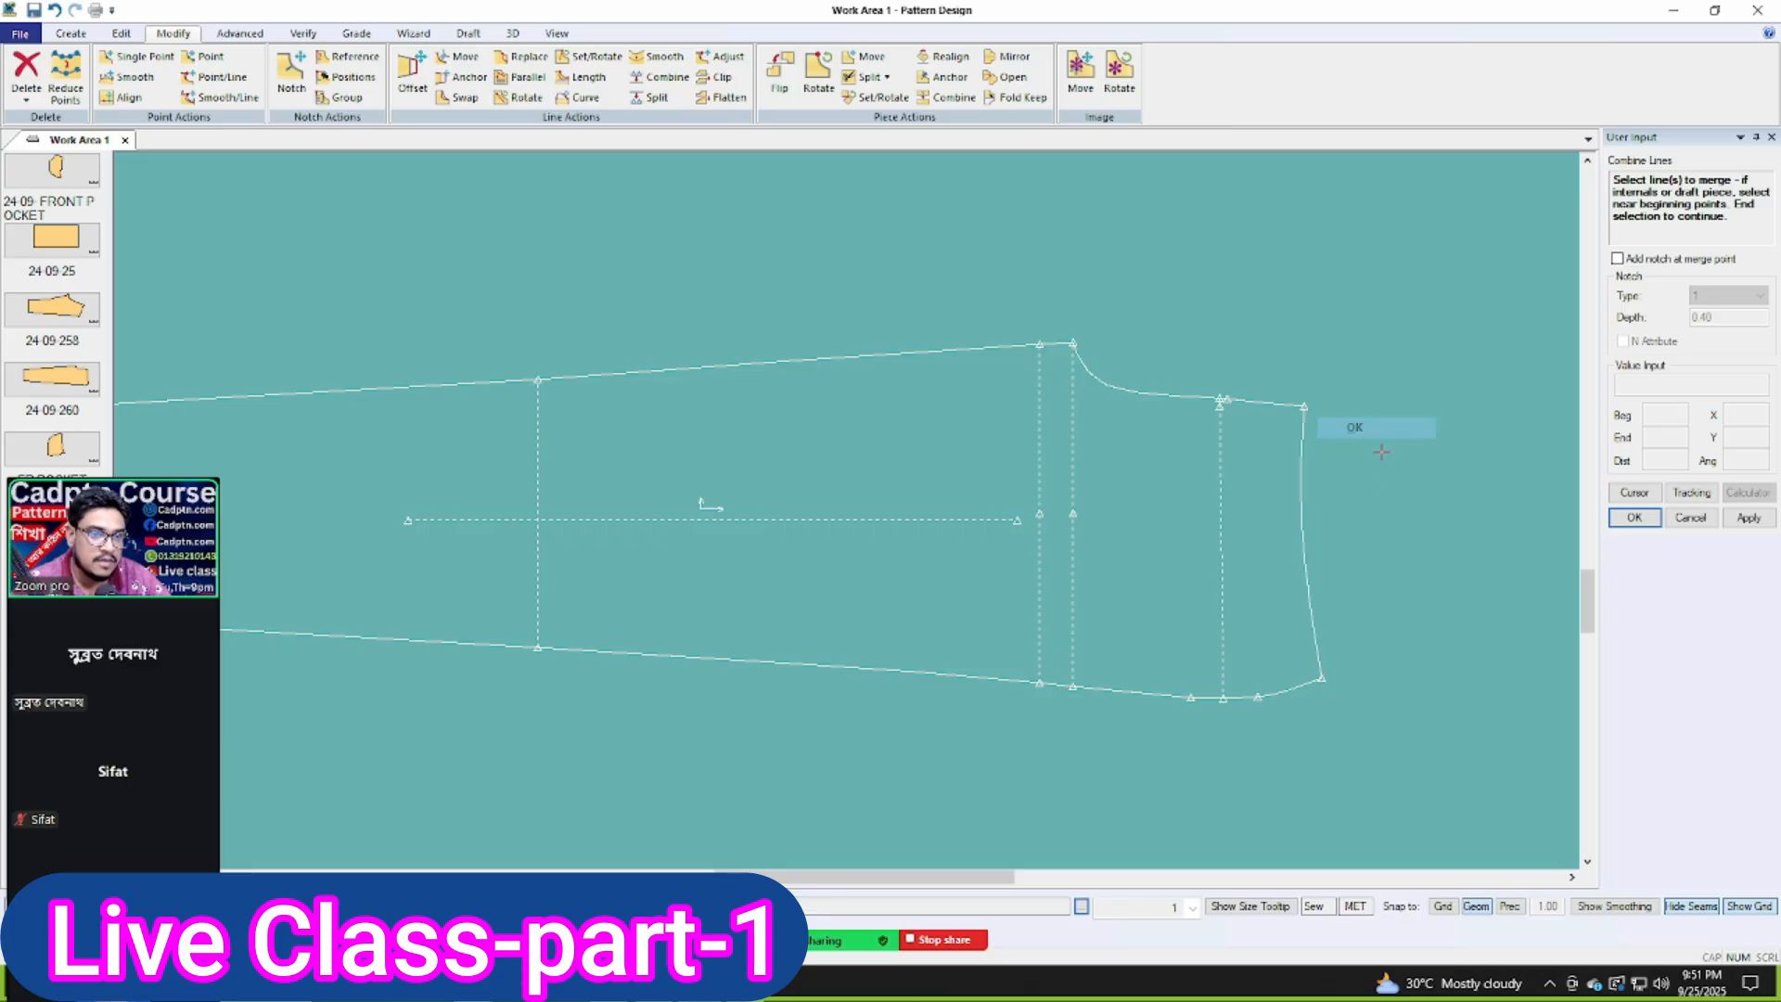
pyautogui.scroll(-3, 1325, 494)
pyautogui.rightClick(1121, 459)
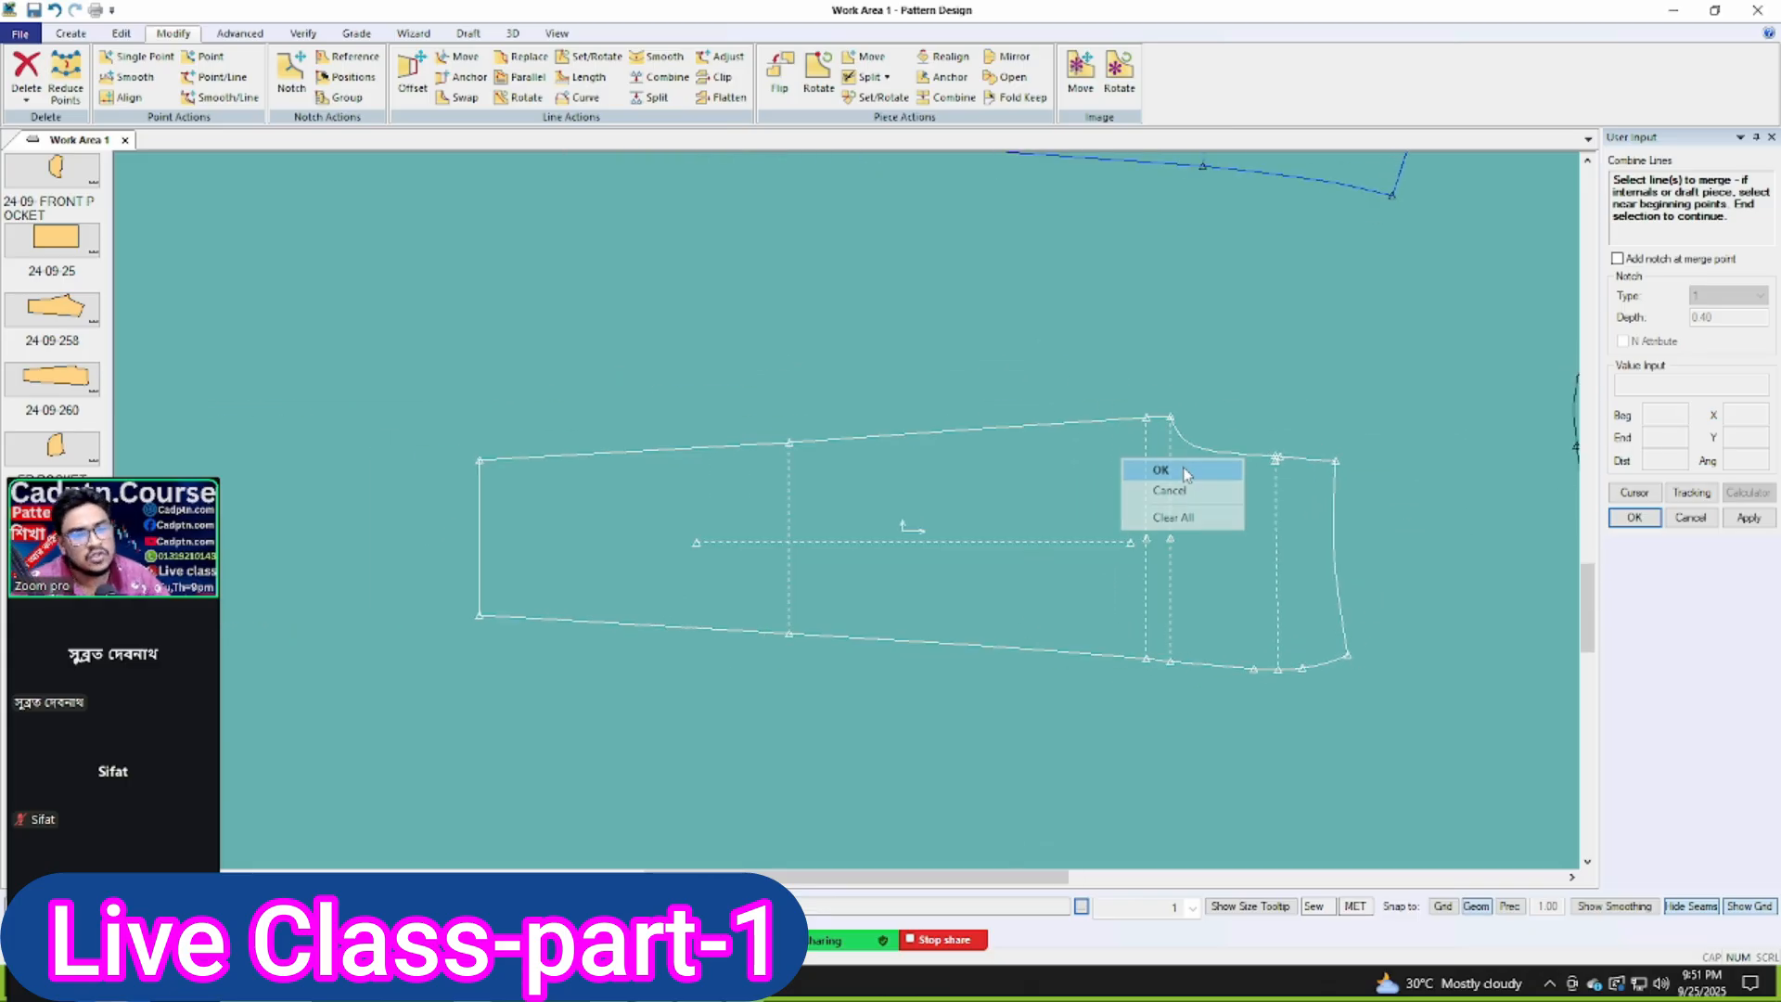
pyautogui.click(1155, 465)
pyautogui.scroll(2, 1188, 612)
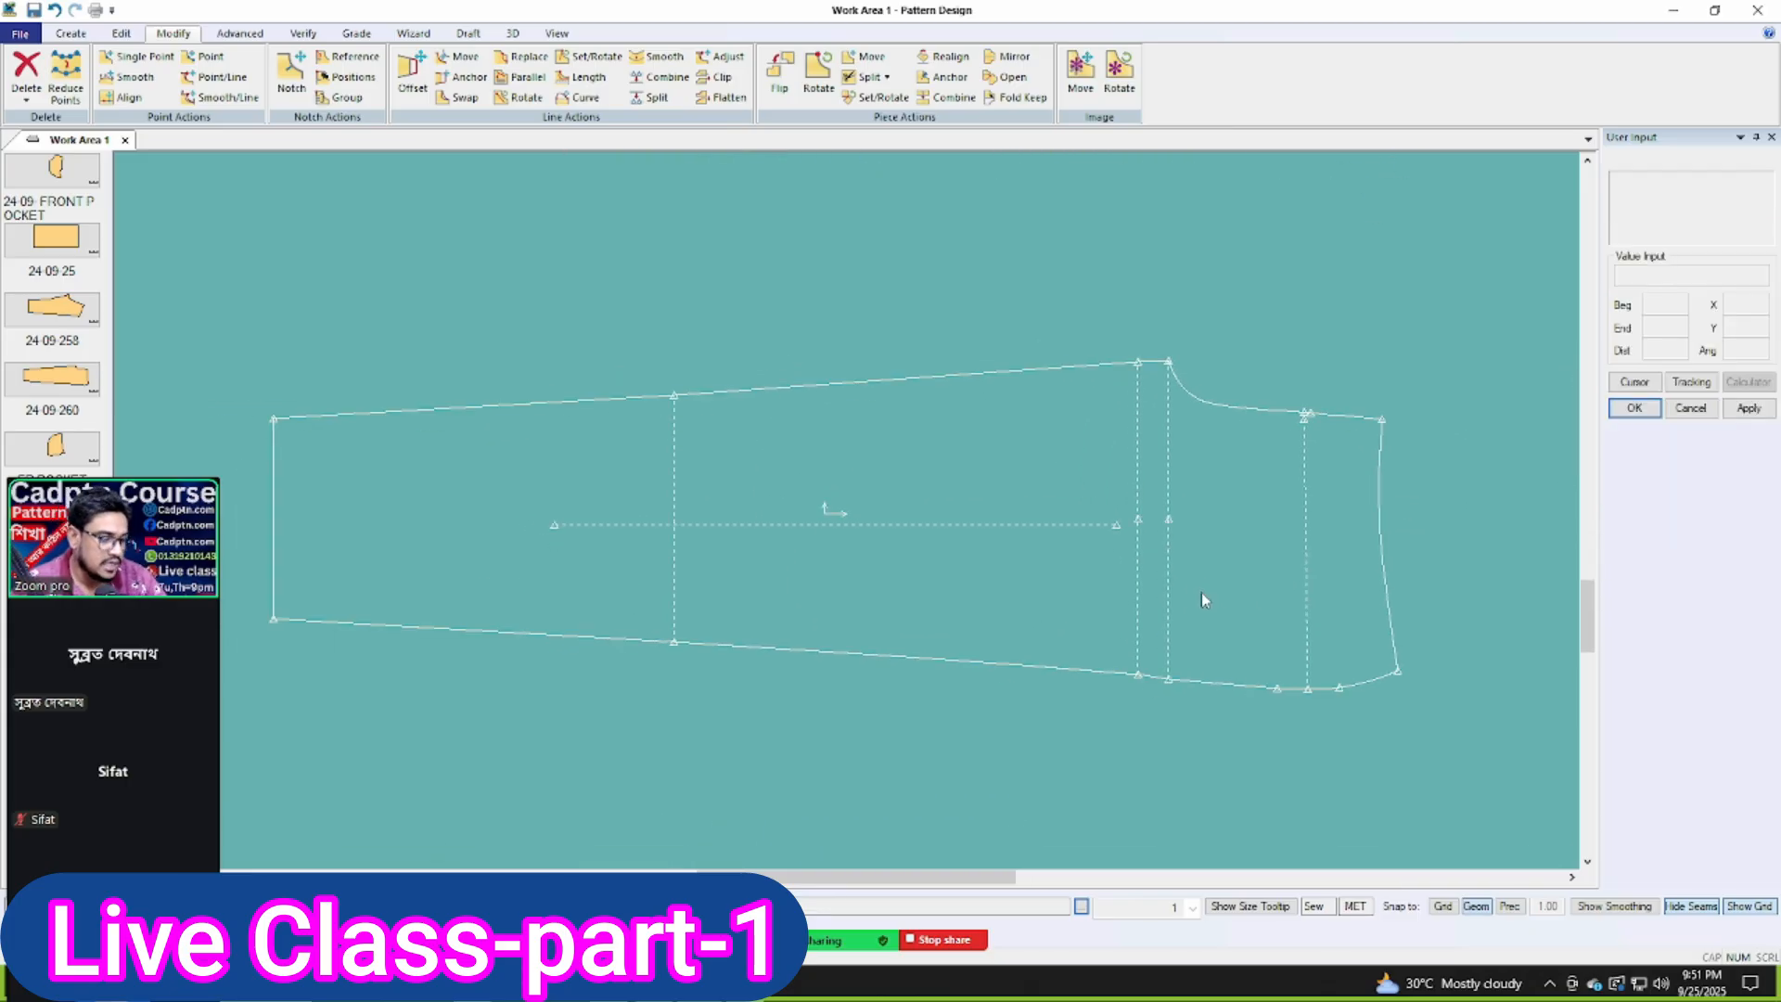
pyautogui.press('Delete')
pyautogui.rightClick(1151, 368)
pyautogui.click(1150, 371)
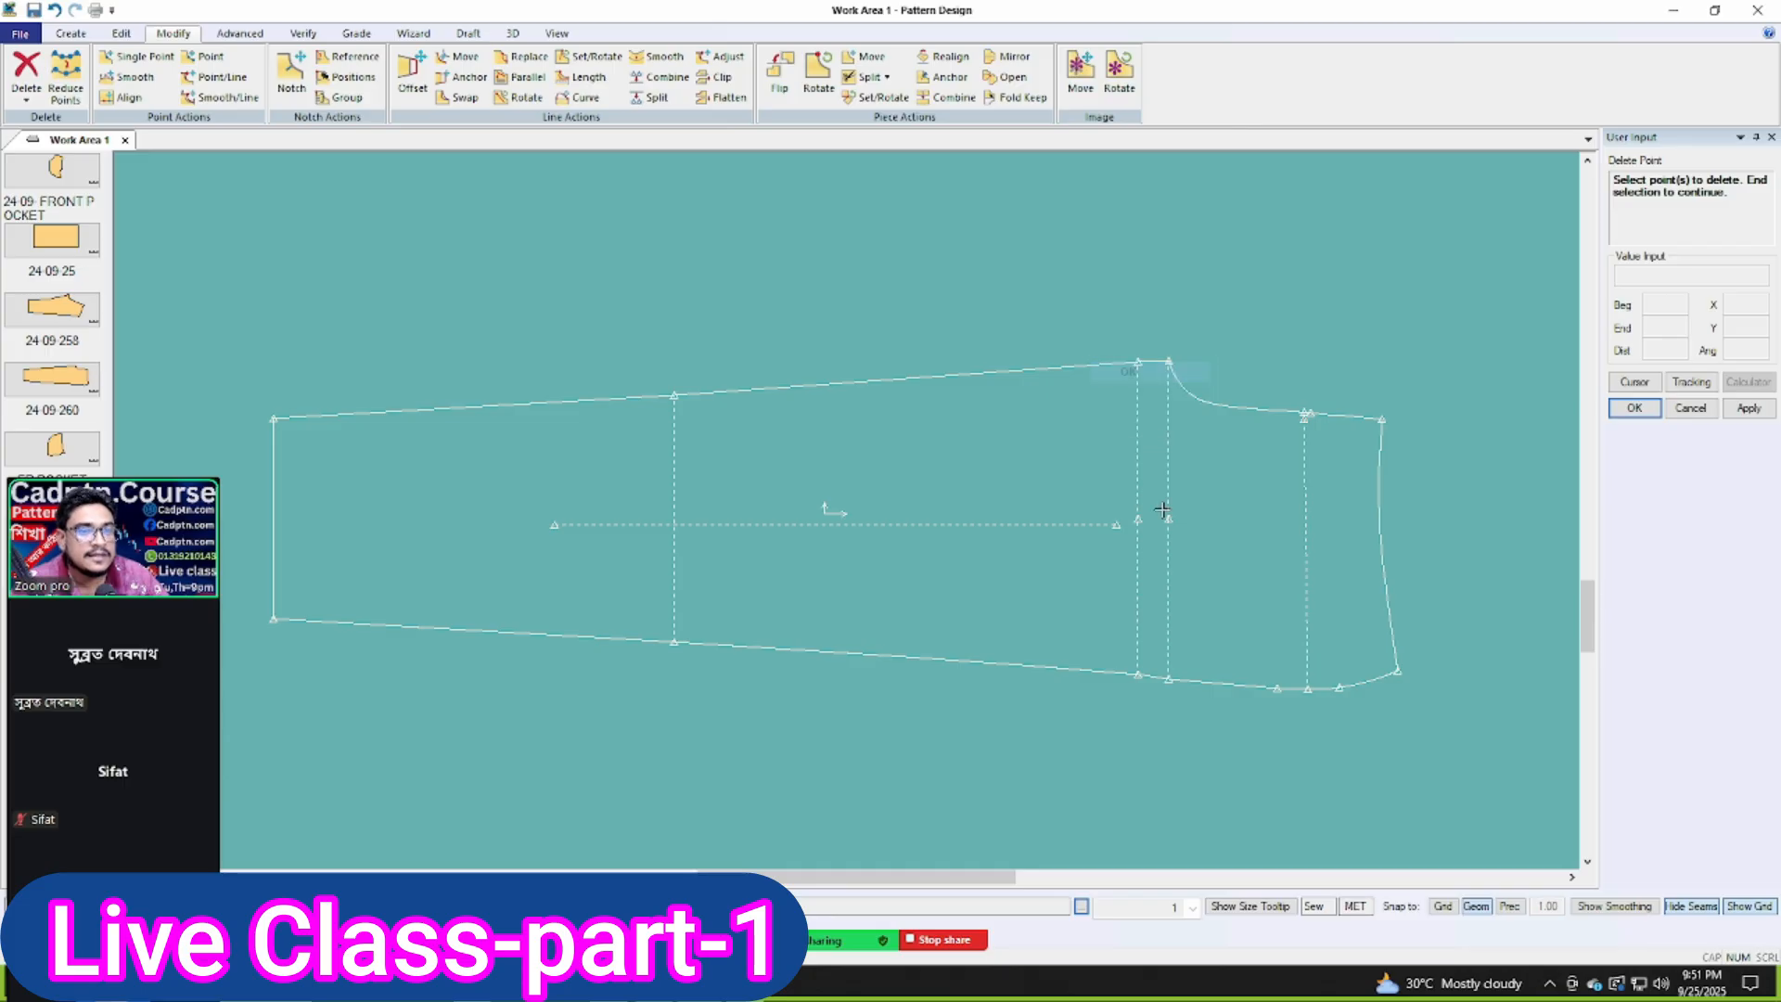
pyautogui.rightClick(1260, 418)
pyautogui.click(1280, 427)
pyautogui.moveTo(1274, 547); pyautogui.dragTo(1267, 510, button='middle')
# Step: Start combining lines on the front trouser panel
pyautogui.press('c')
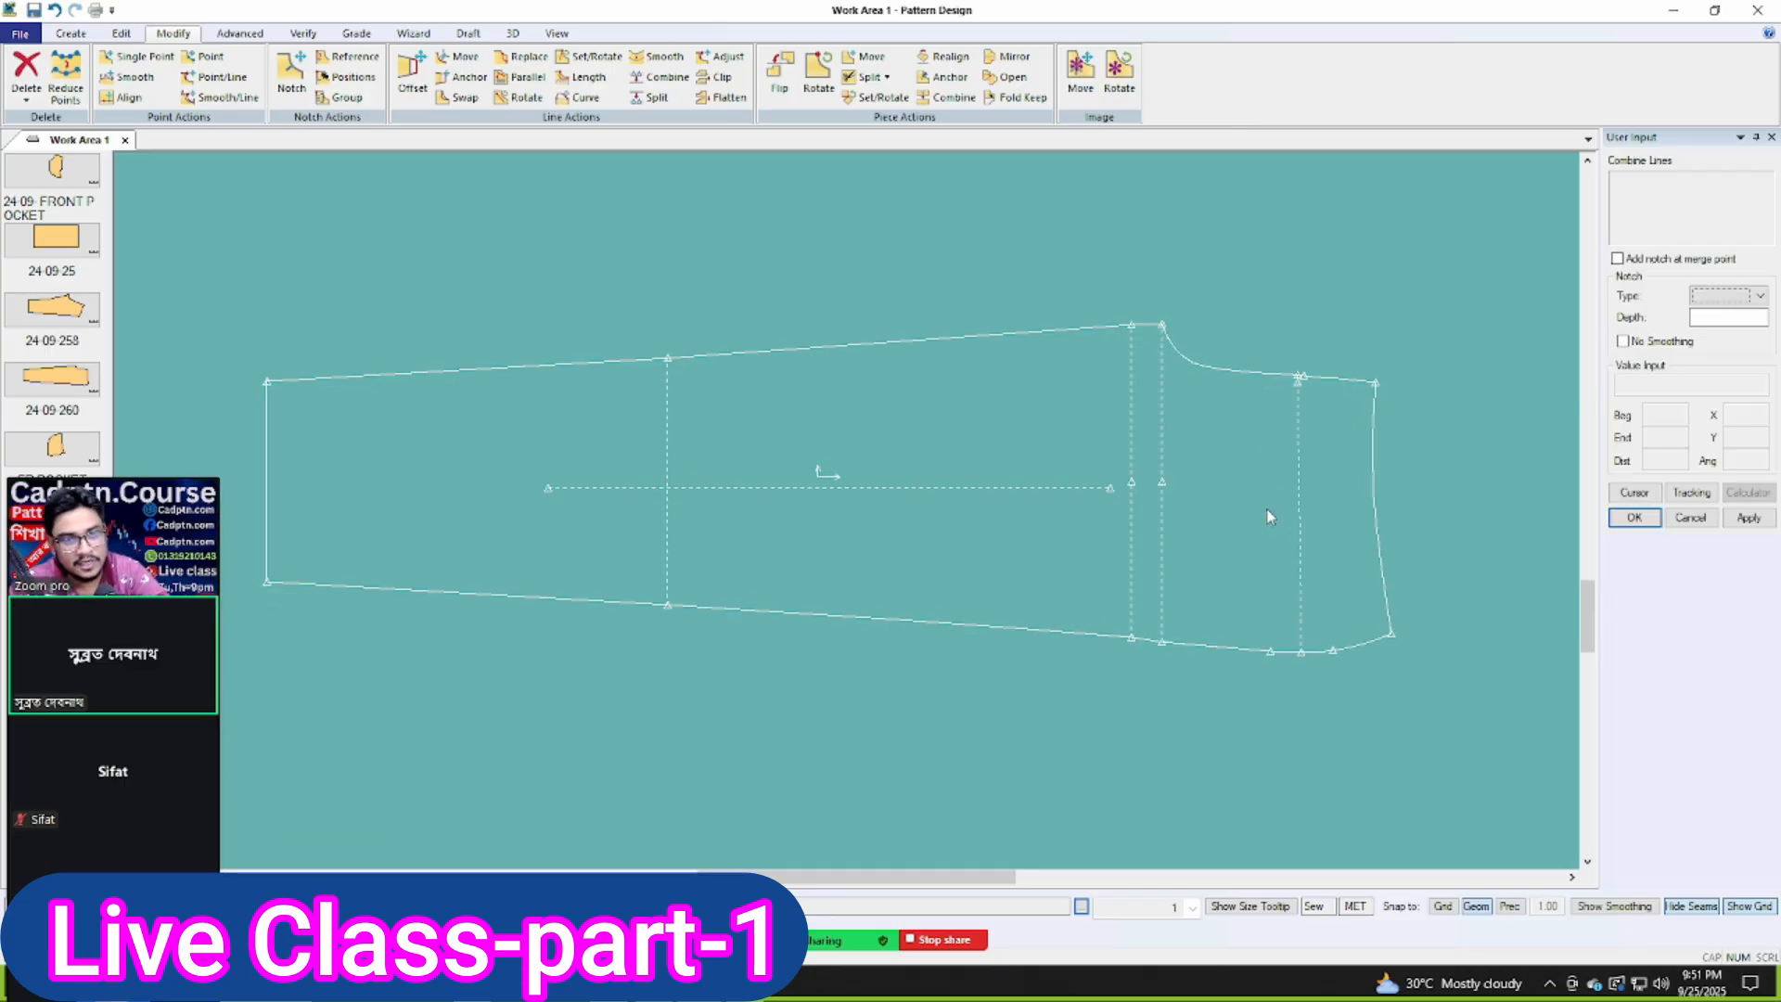
# Step: Merge the front panel's outseam segments at the lower end of the vertical hip line with Combine Lines
pyautogui.rightClick(1304, 341)
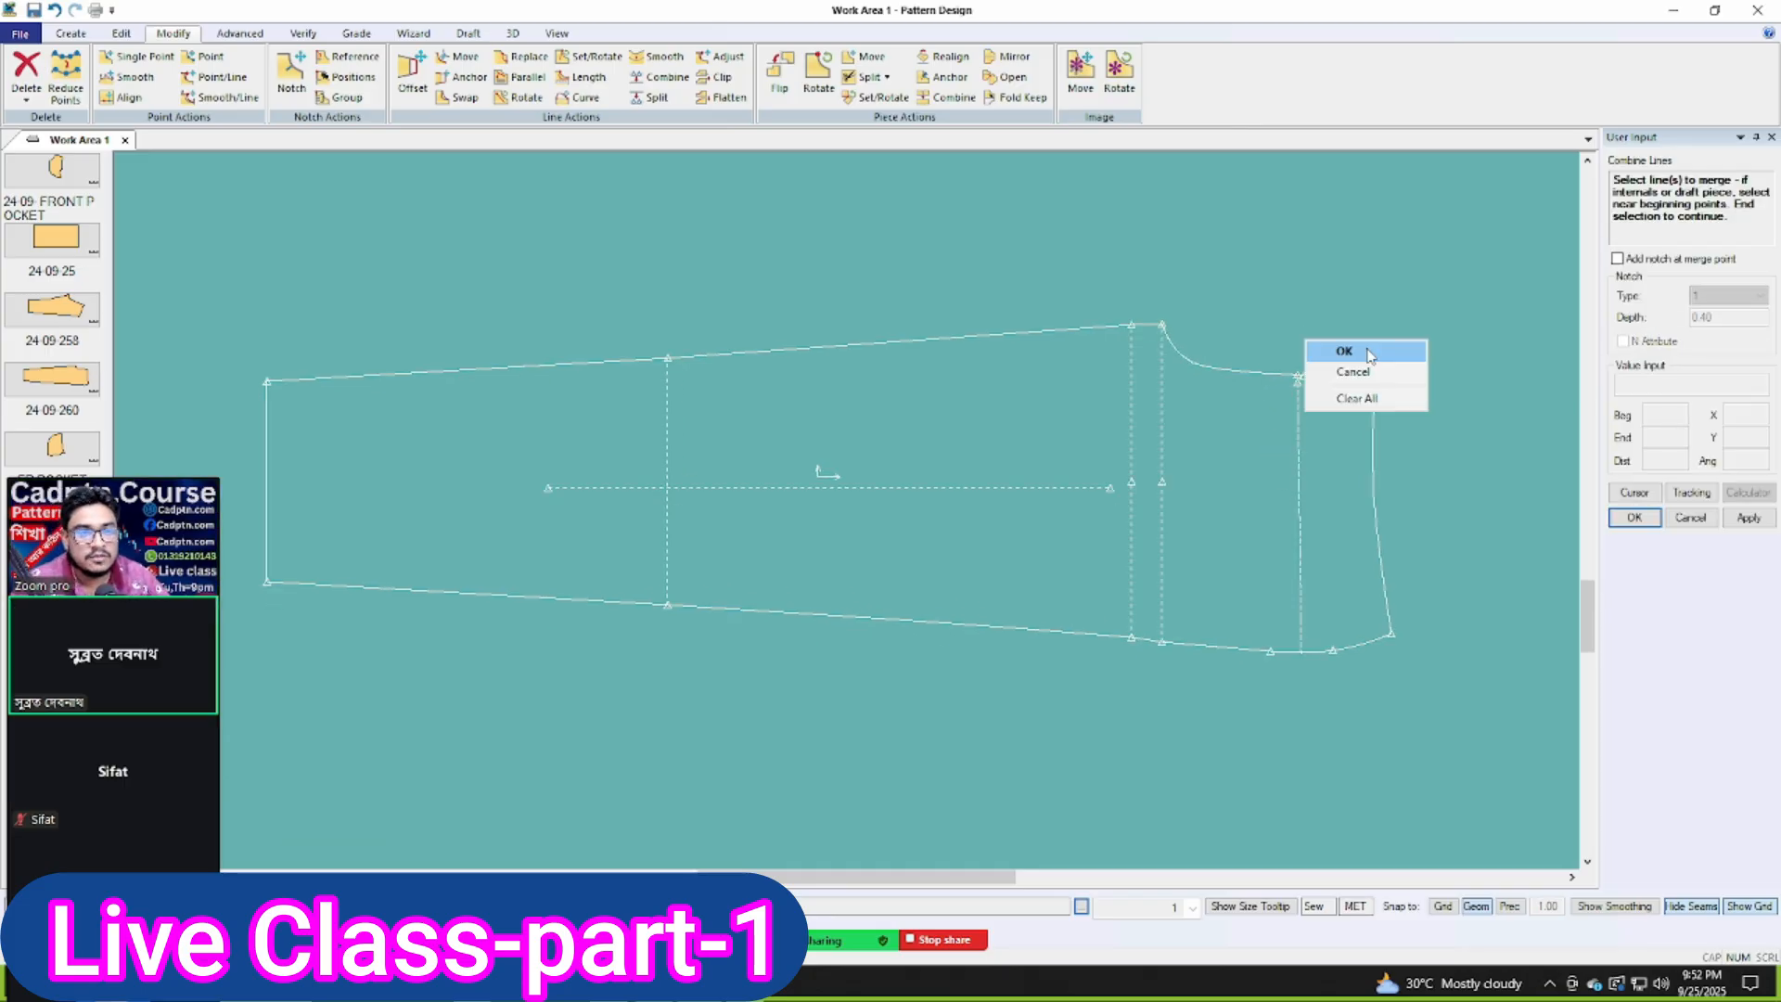
pyautogui.click(1322, 353)
# Step: Try to delete the front panel's vertical hip line and the point at its upper end
pyautogui.scroll(3, 1328, 409)
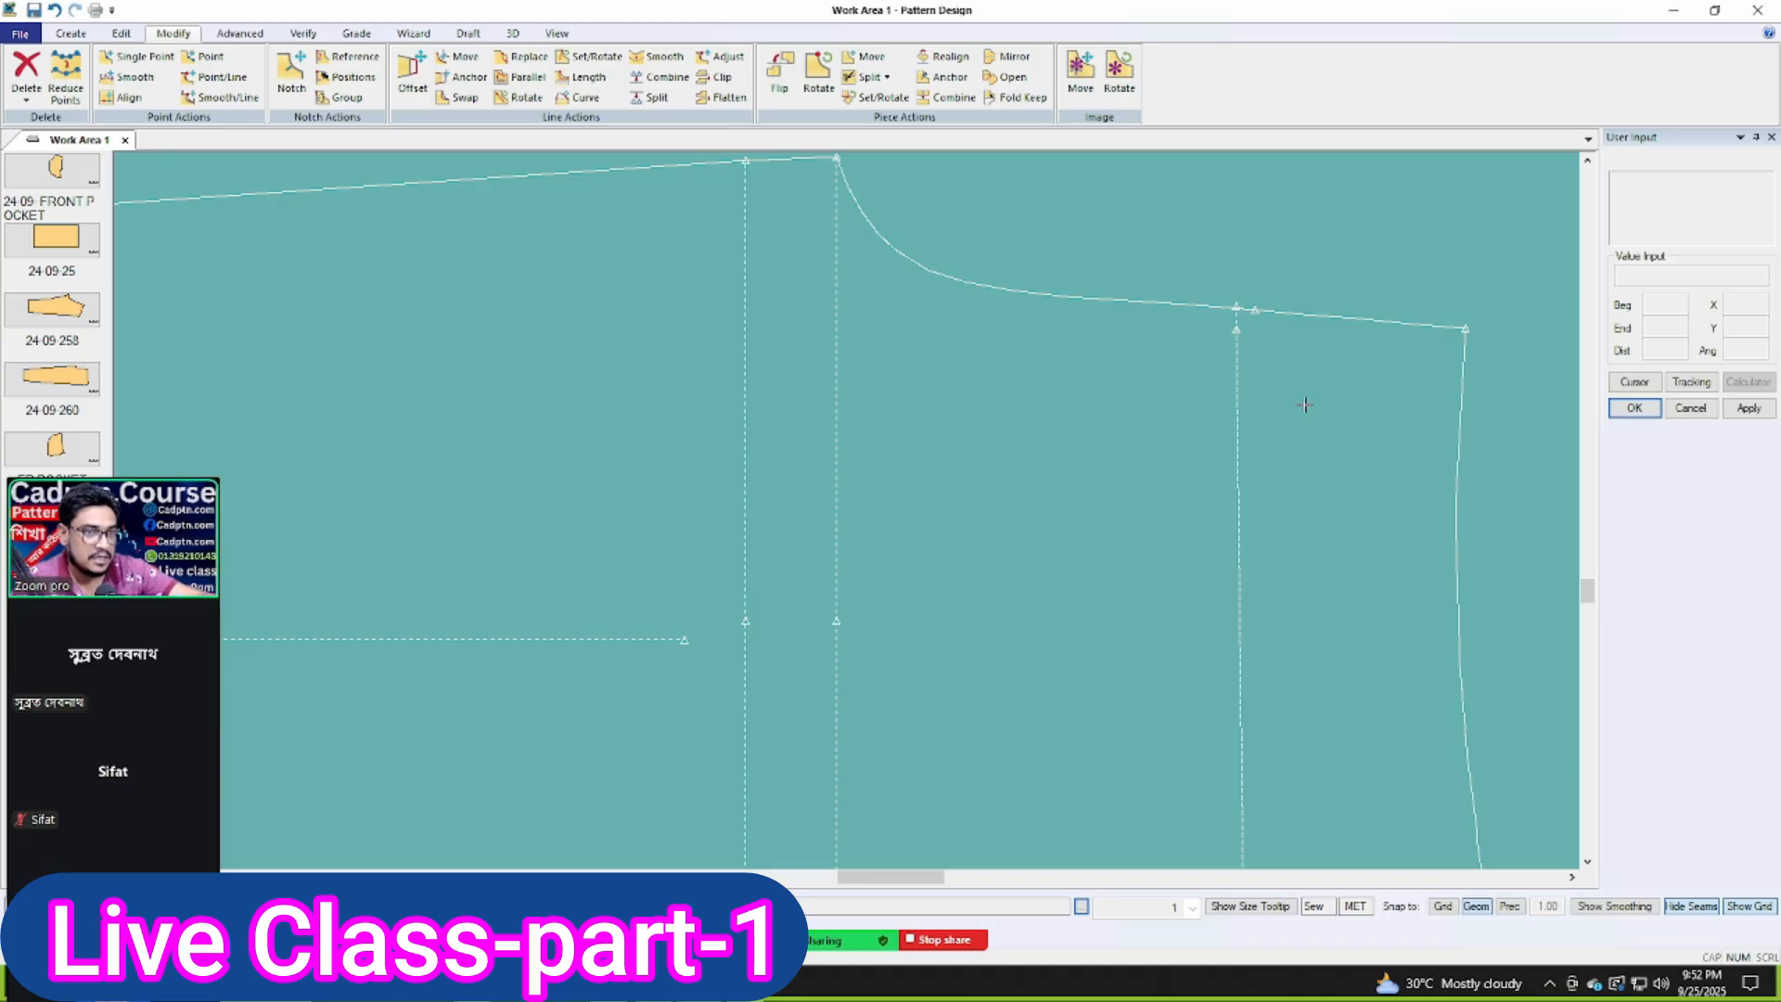
pyautogui.press('Delete')
pyautogui.rightClick(1291, 248)
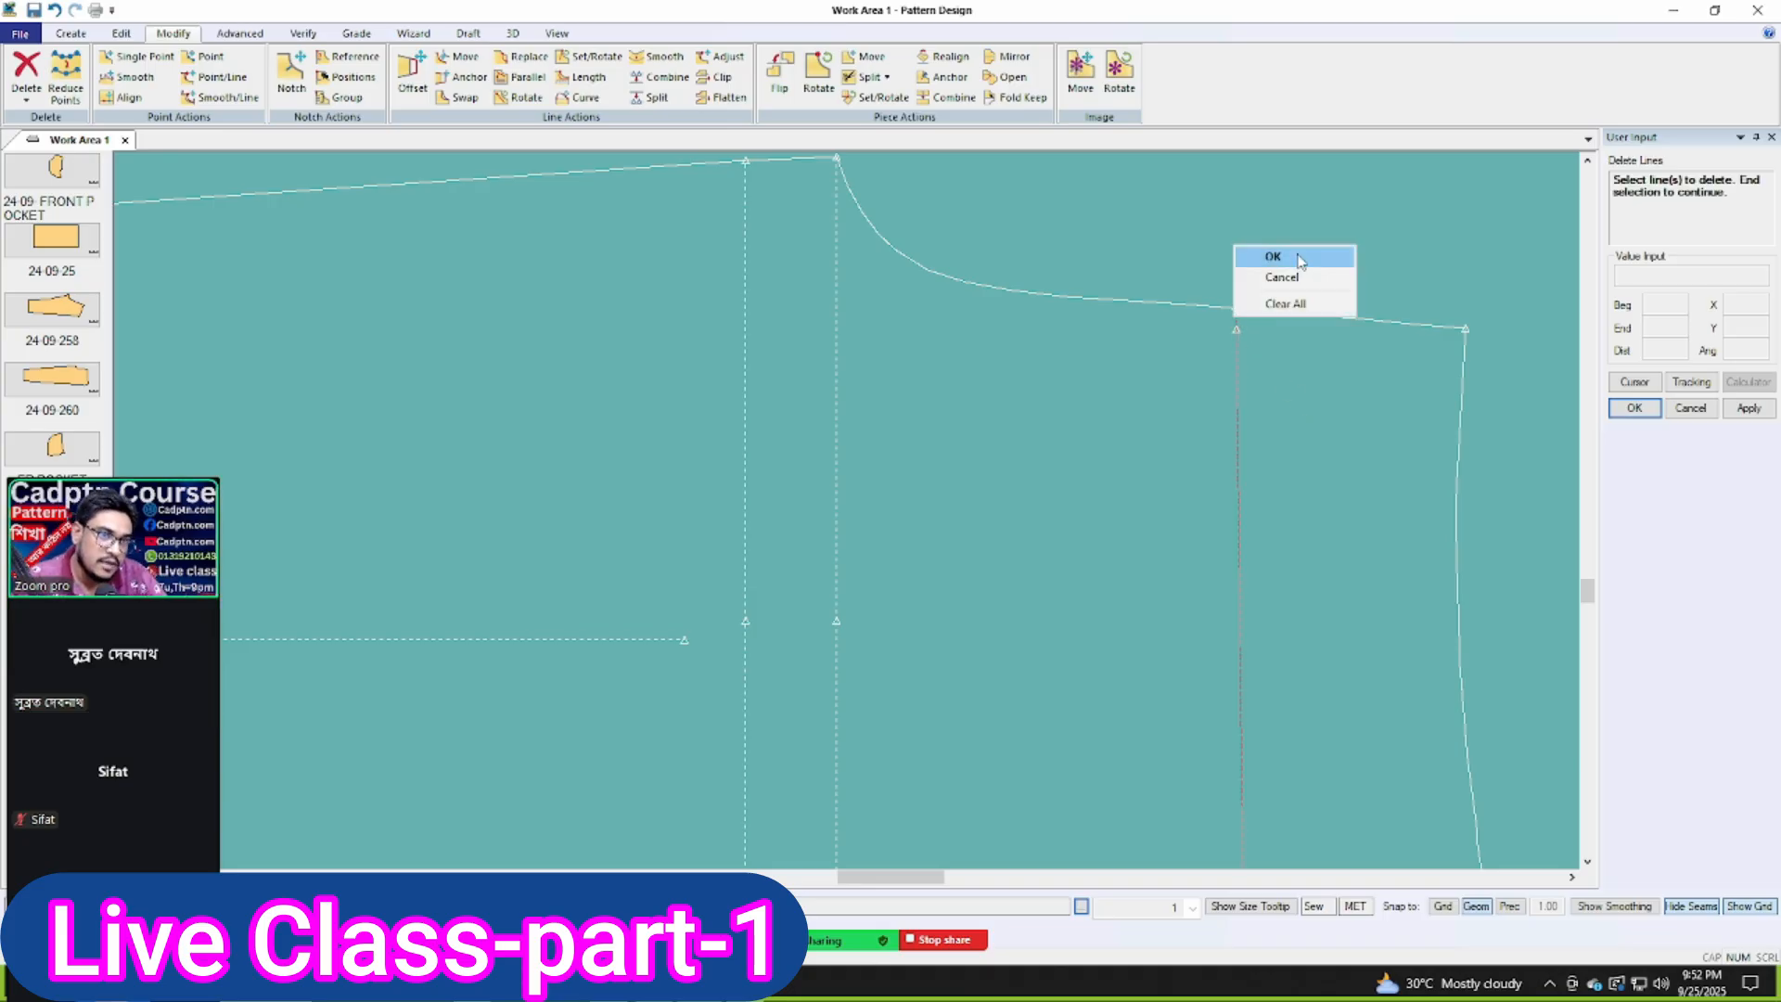
pyautogui.click(1303, 257)
pyautogui.scroll(-1, 1296, 307)
pyautogui.press('Delete')
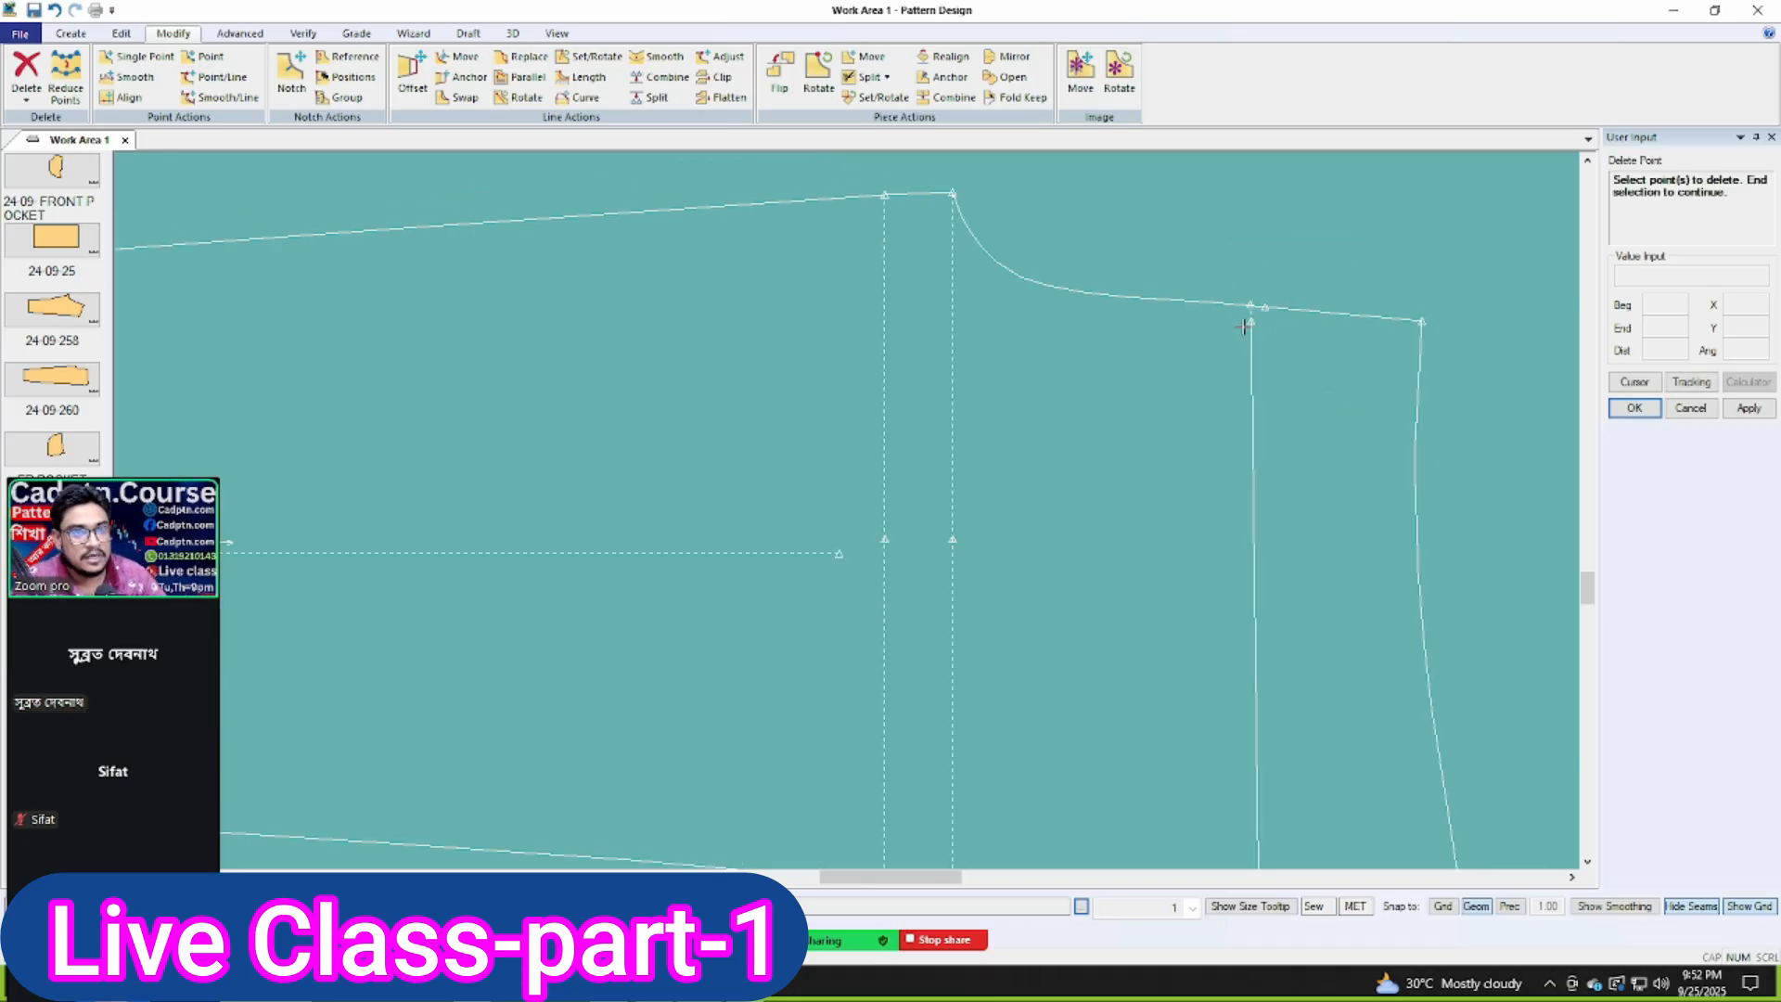
pyautogui.click(1246, 321)
pyautogui.rightClick(1301, 276)
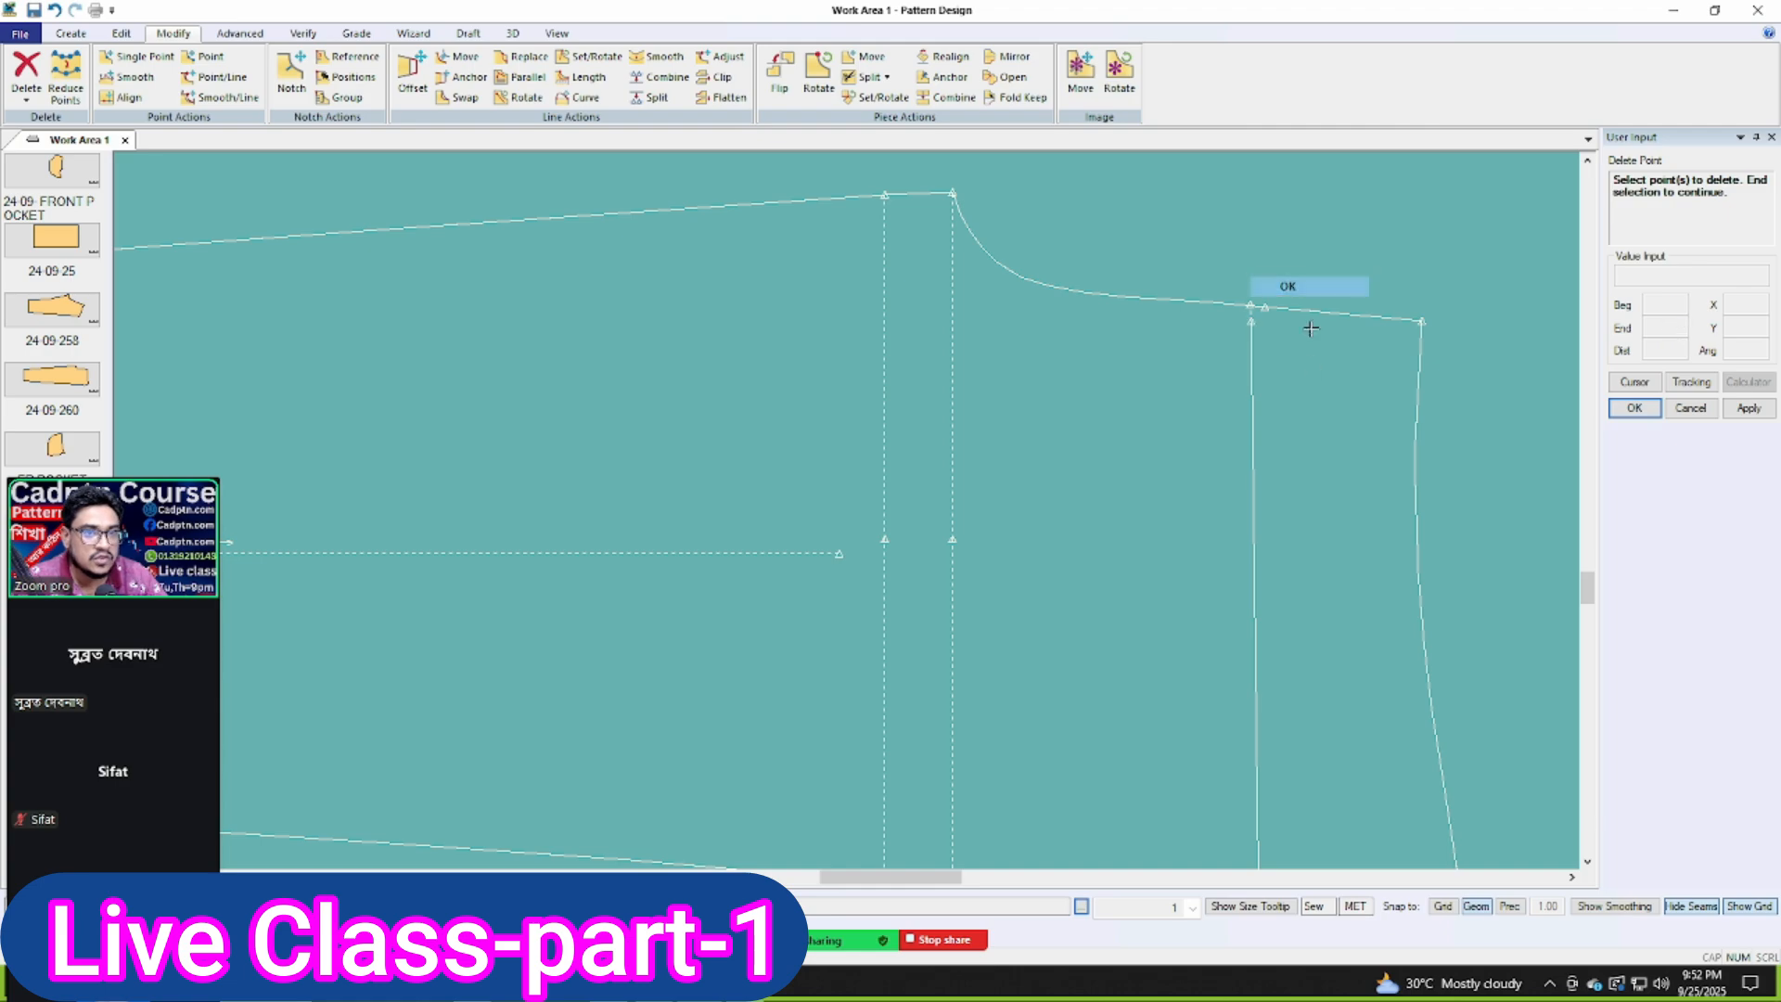
pyautogui.click(1306, 286)
# Step: Inspect the front panel's full outline, especially the outseam and the hip line area near the waist
pyautogui.scroll(-1, 1307, 358)
pyautogui.scroll(-2, 1326, 398)
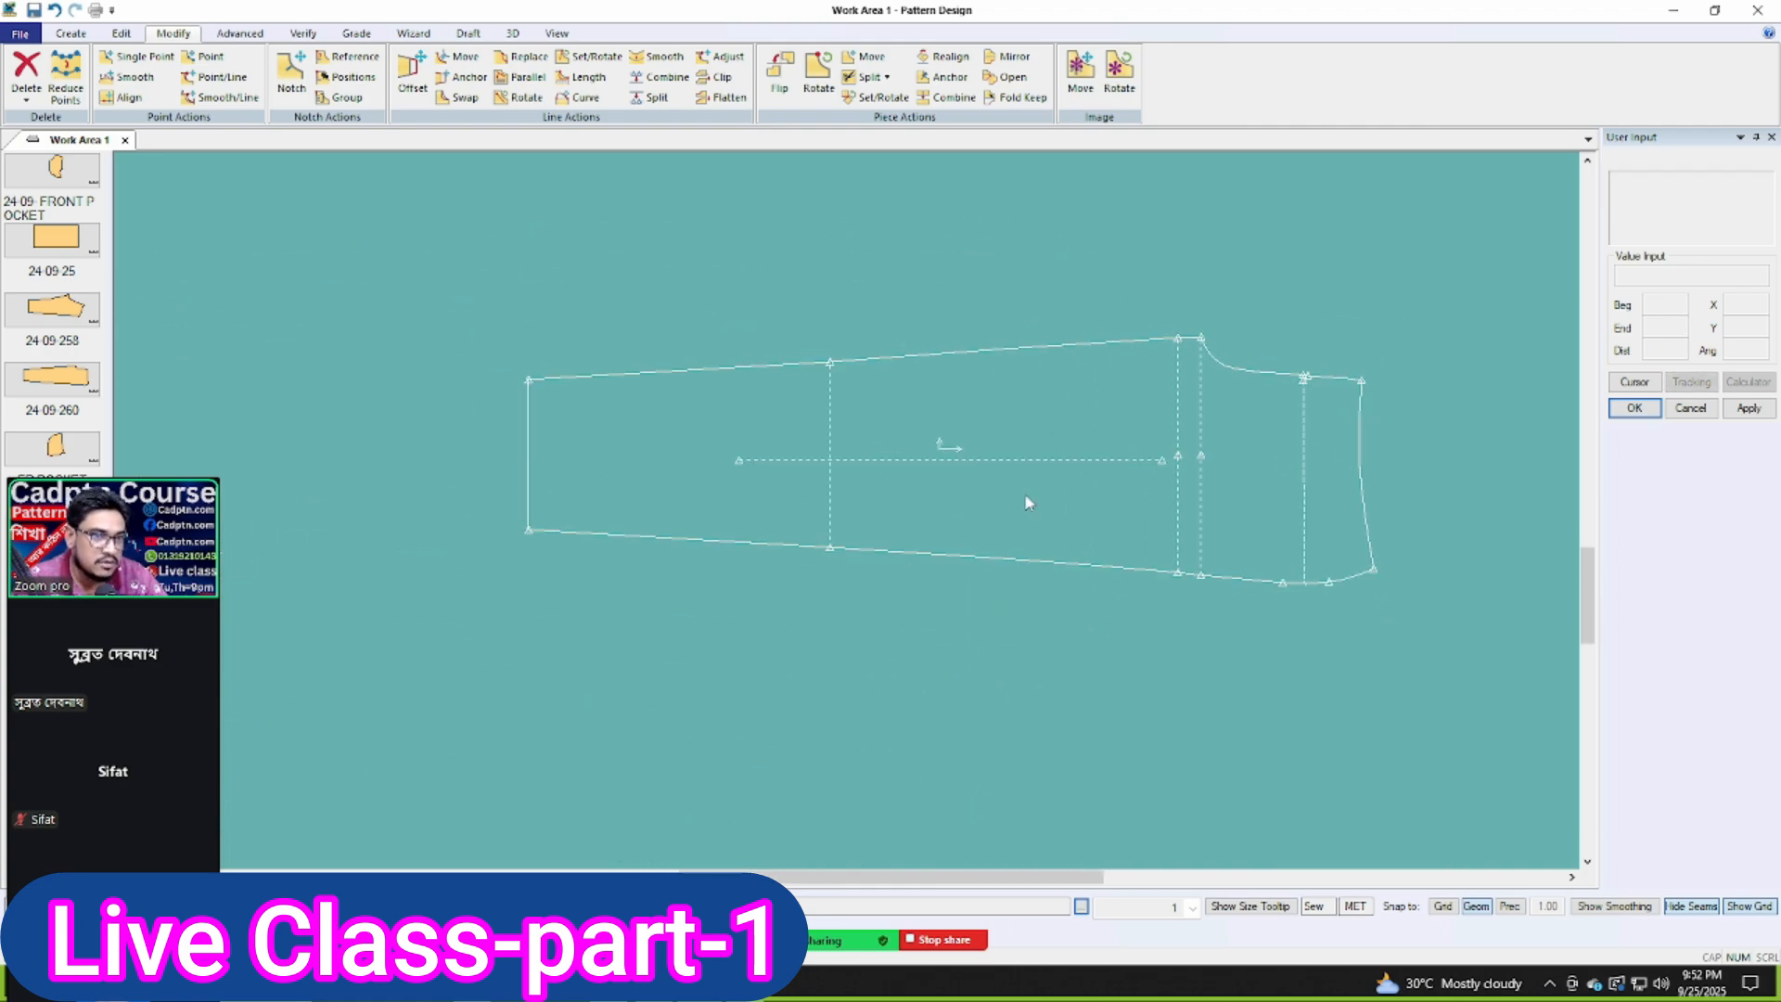
pyautogui.scroll(1, 1113, 458)
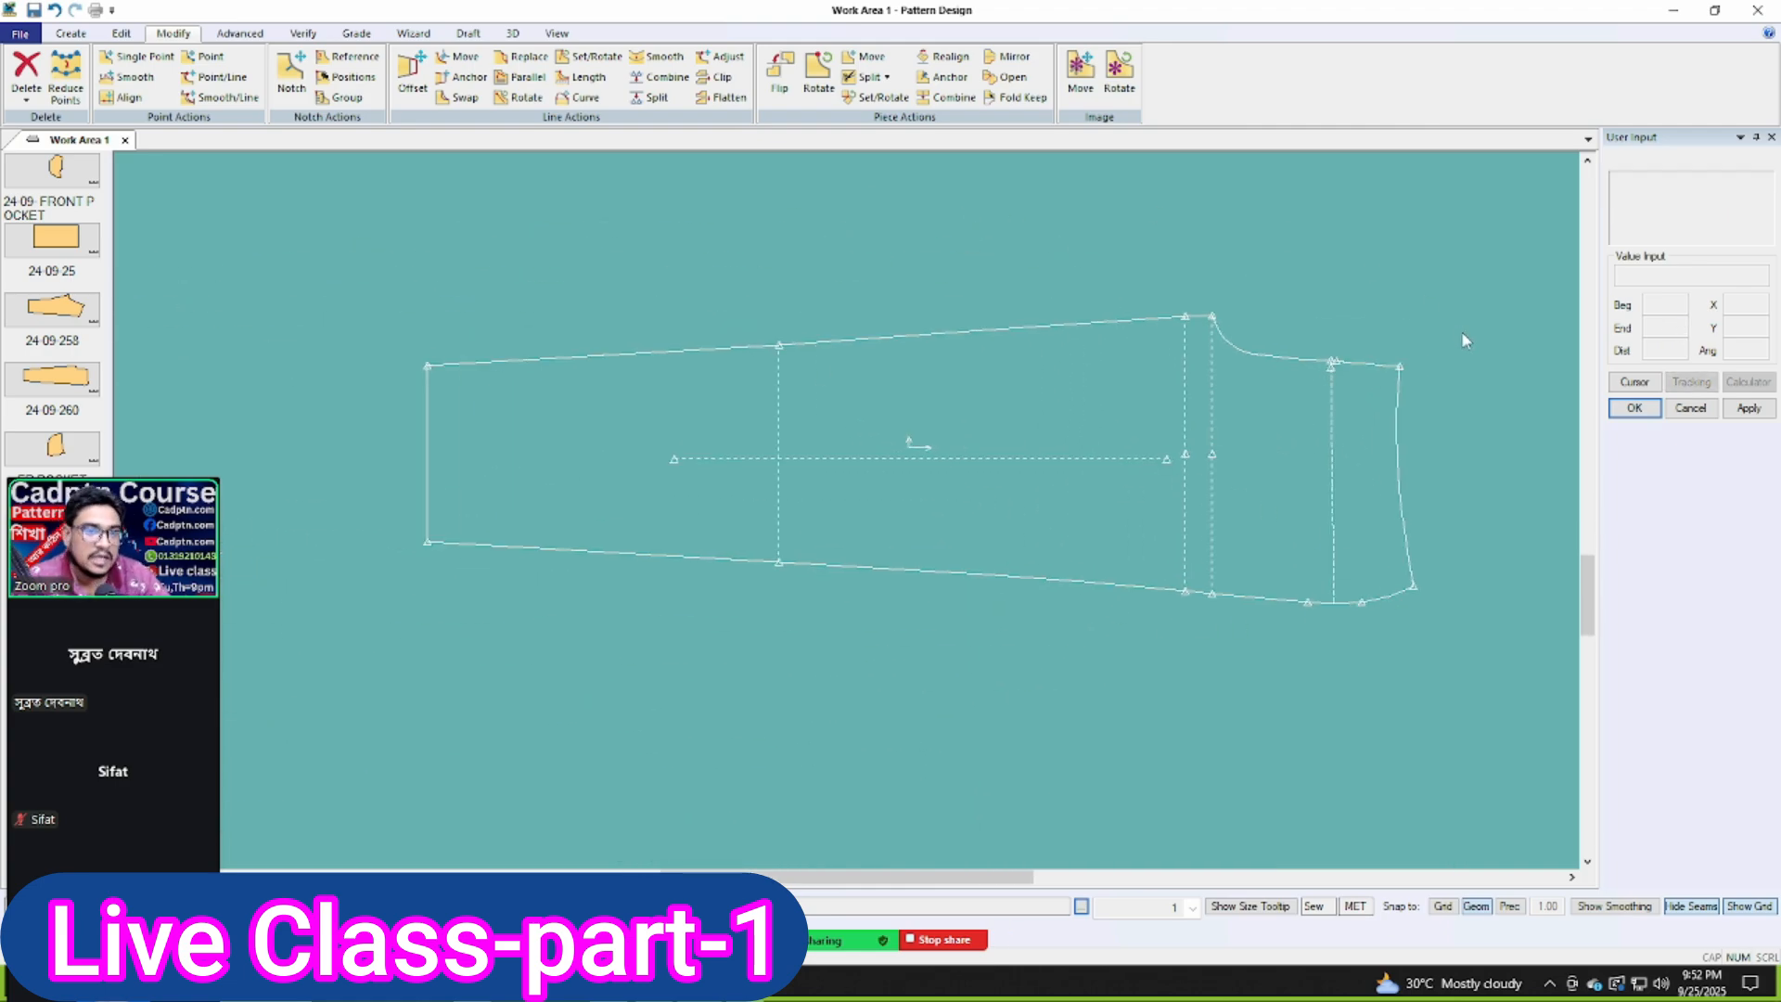
pyautogui.scroll(-2, 1155, 688)
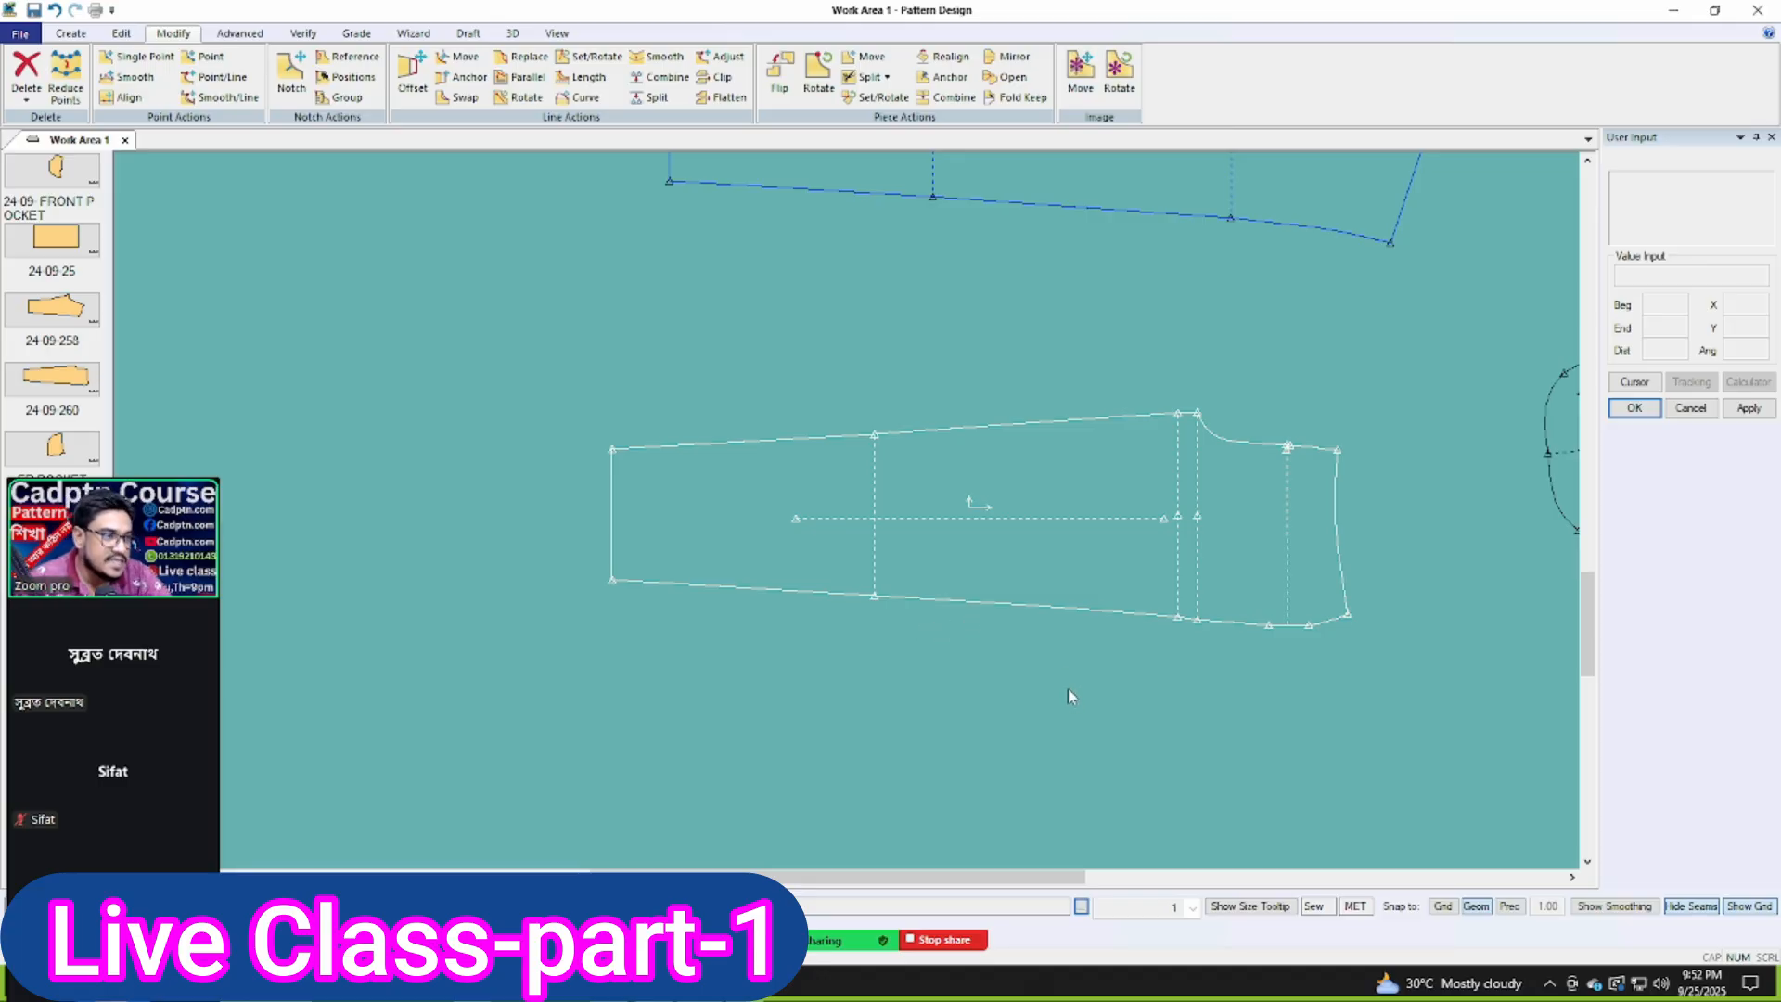
pyautogui.scroll(2, 1339, 521)
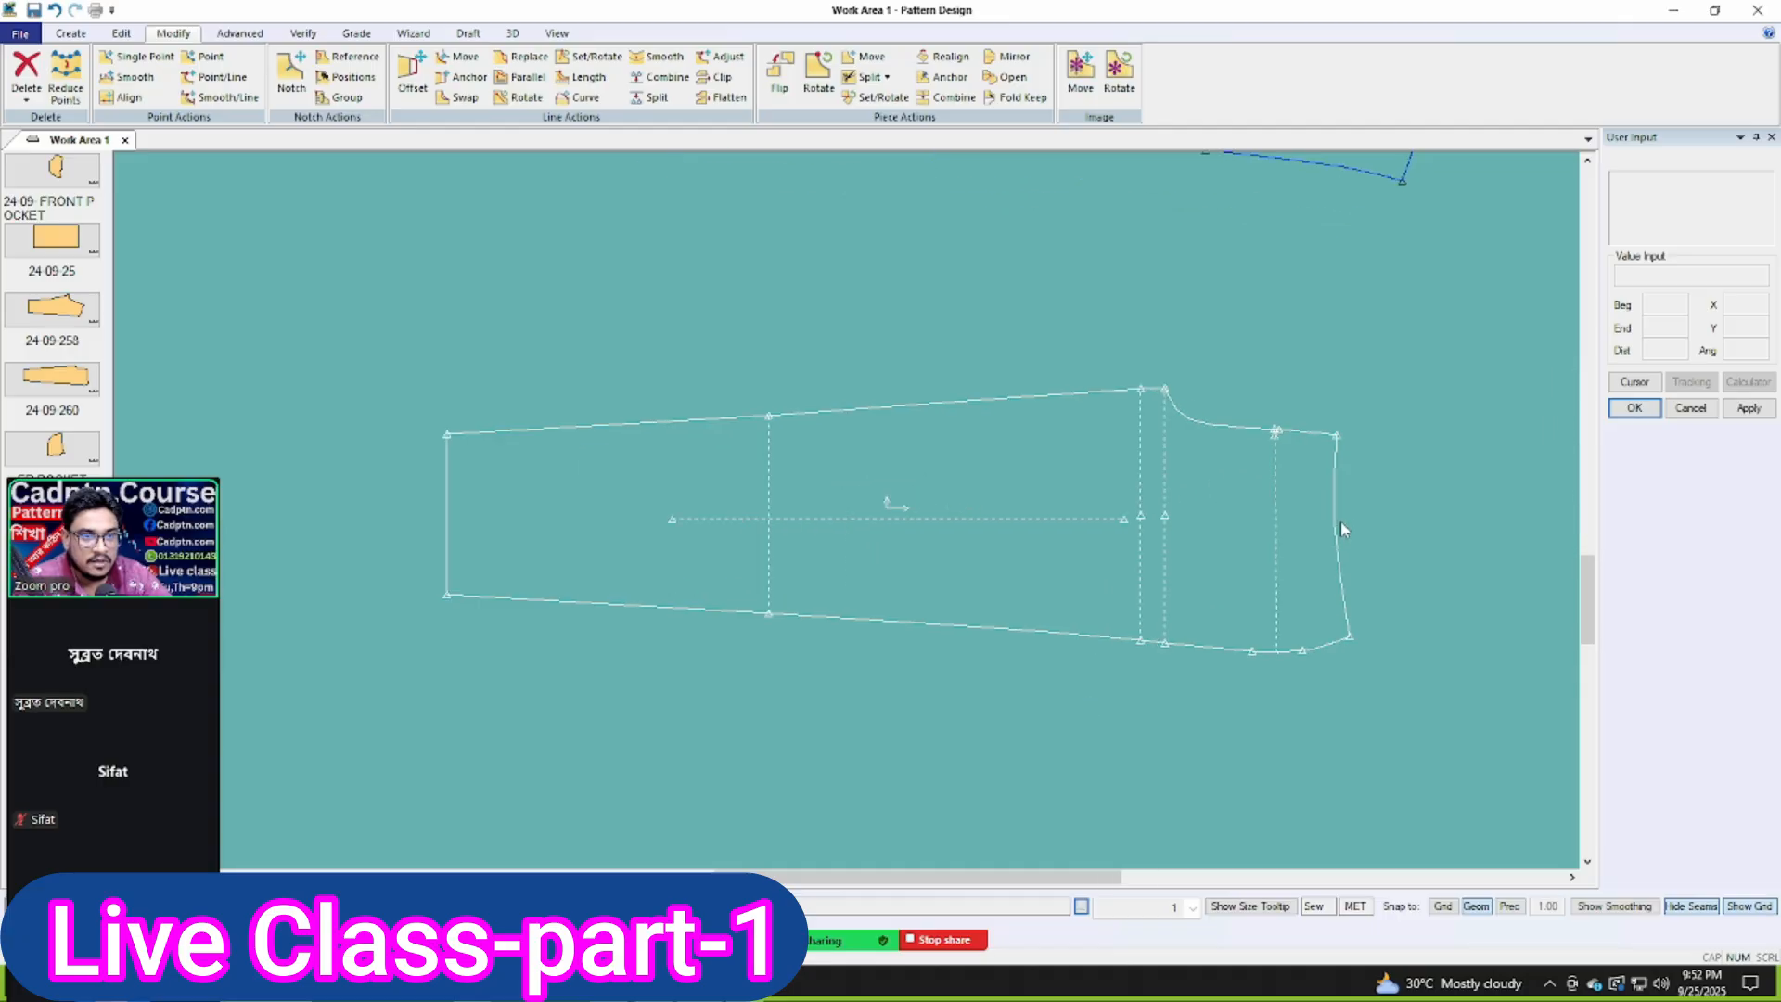
pyautogui.moveTo(997, 499); pyautogui.dragTo(1055, 542, button='middle')
pyautogui.scroll(2, 1072, 575)
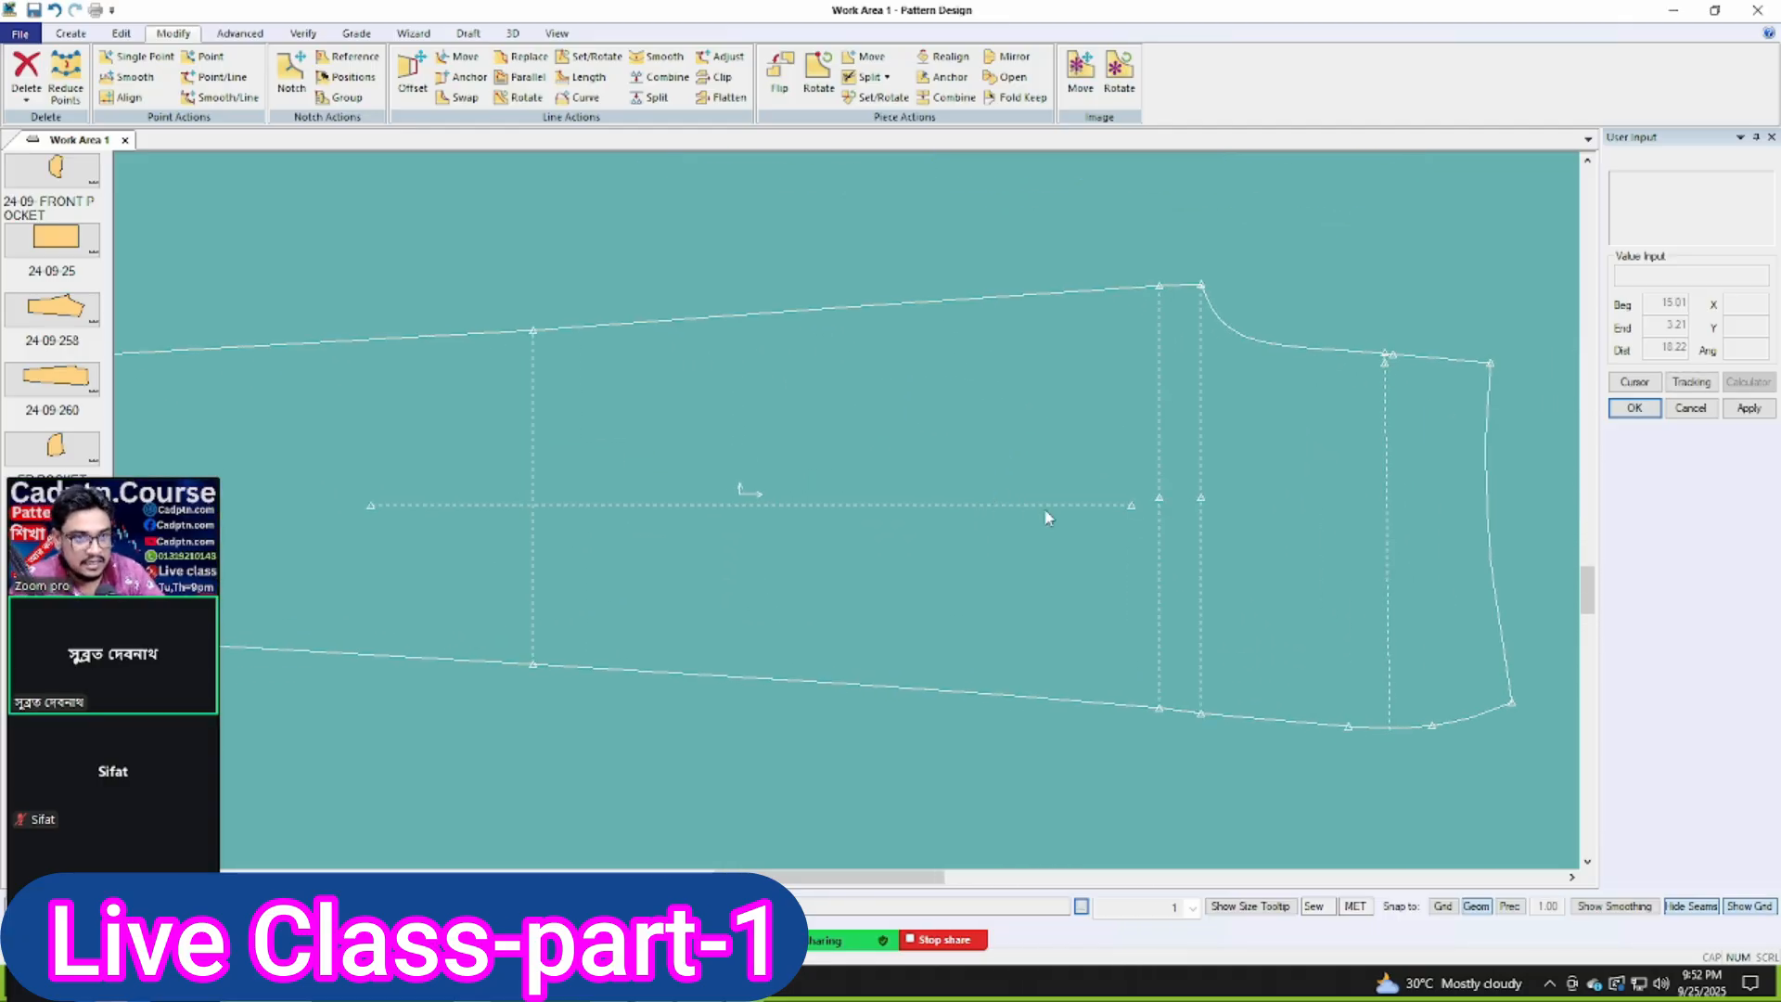
pyautogui.scroll(2, 1408, 488)
pyautogui.moveTo(1224, 453); pyautogui.dragTo(1204, 453, button='middle')
pyautogui.press('Delete')
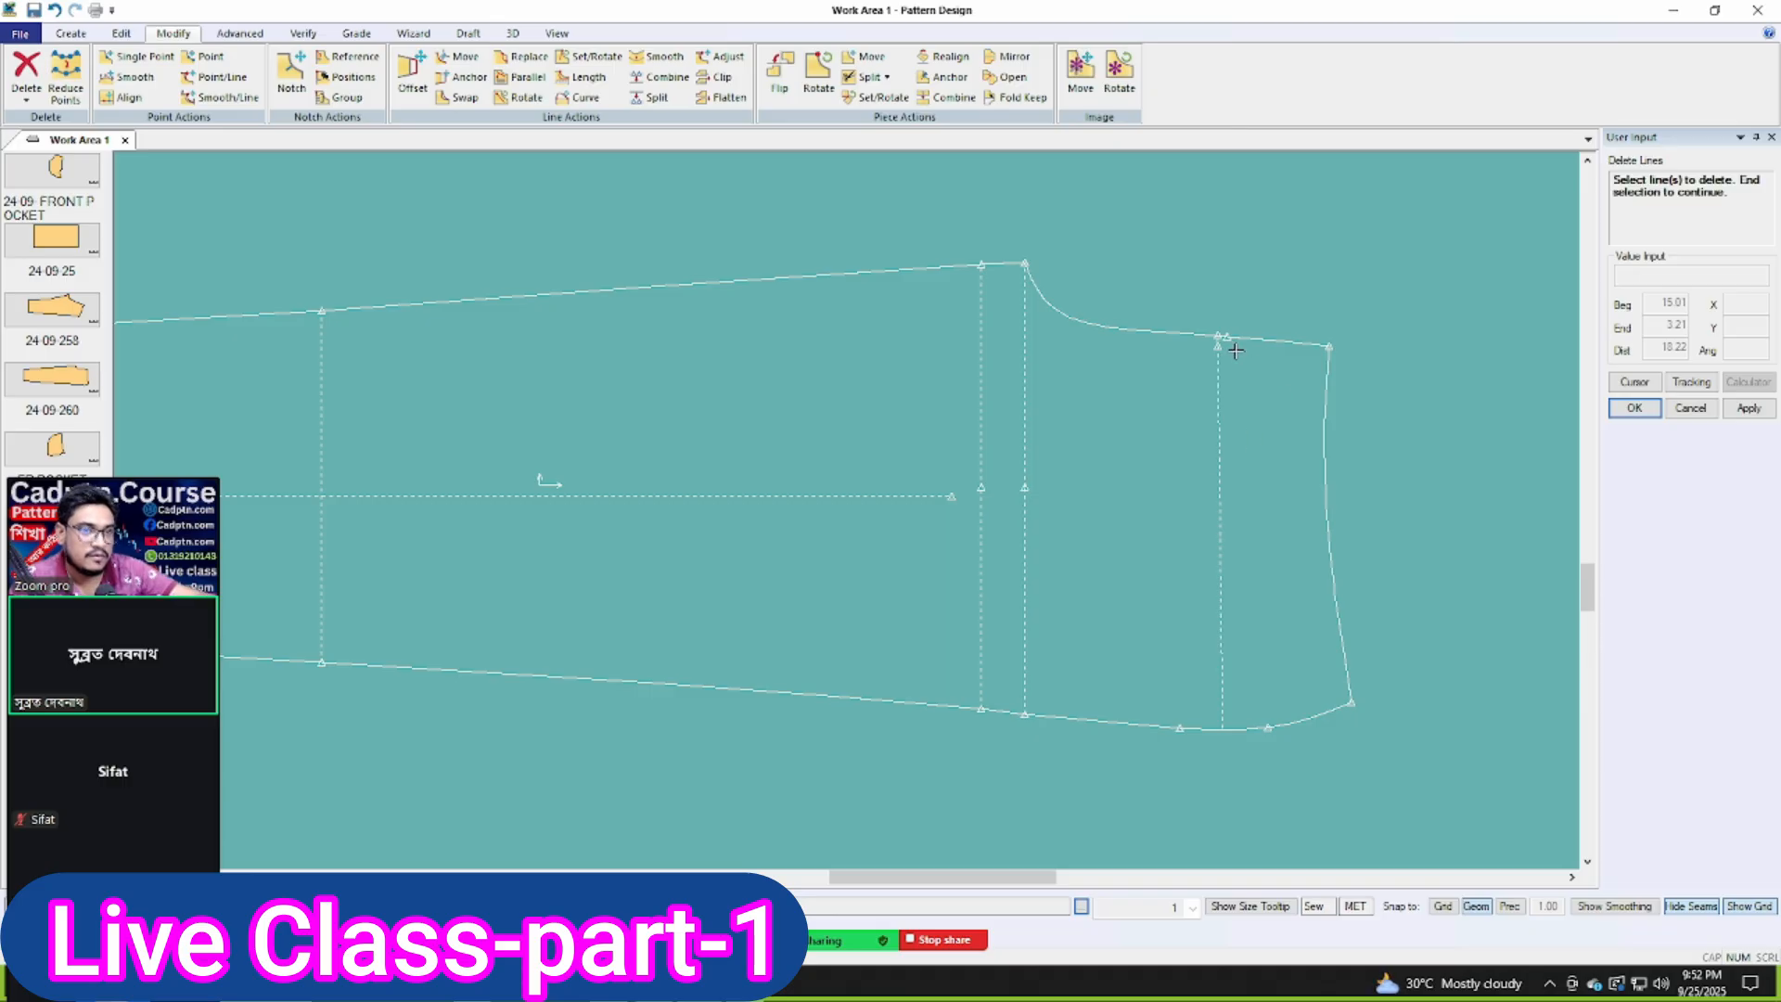
pyautogui.rightClick(1074, 385)
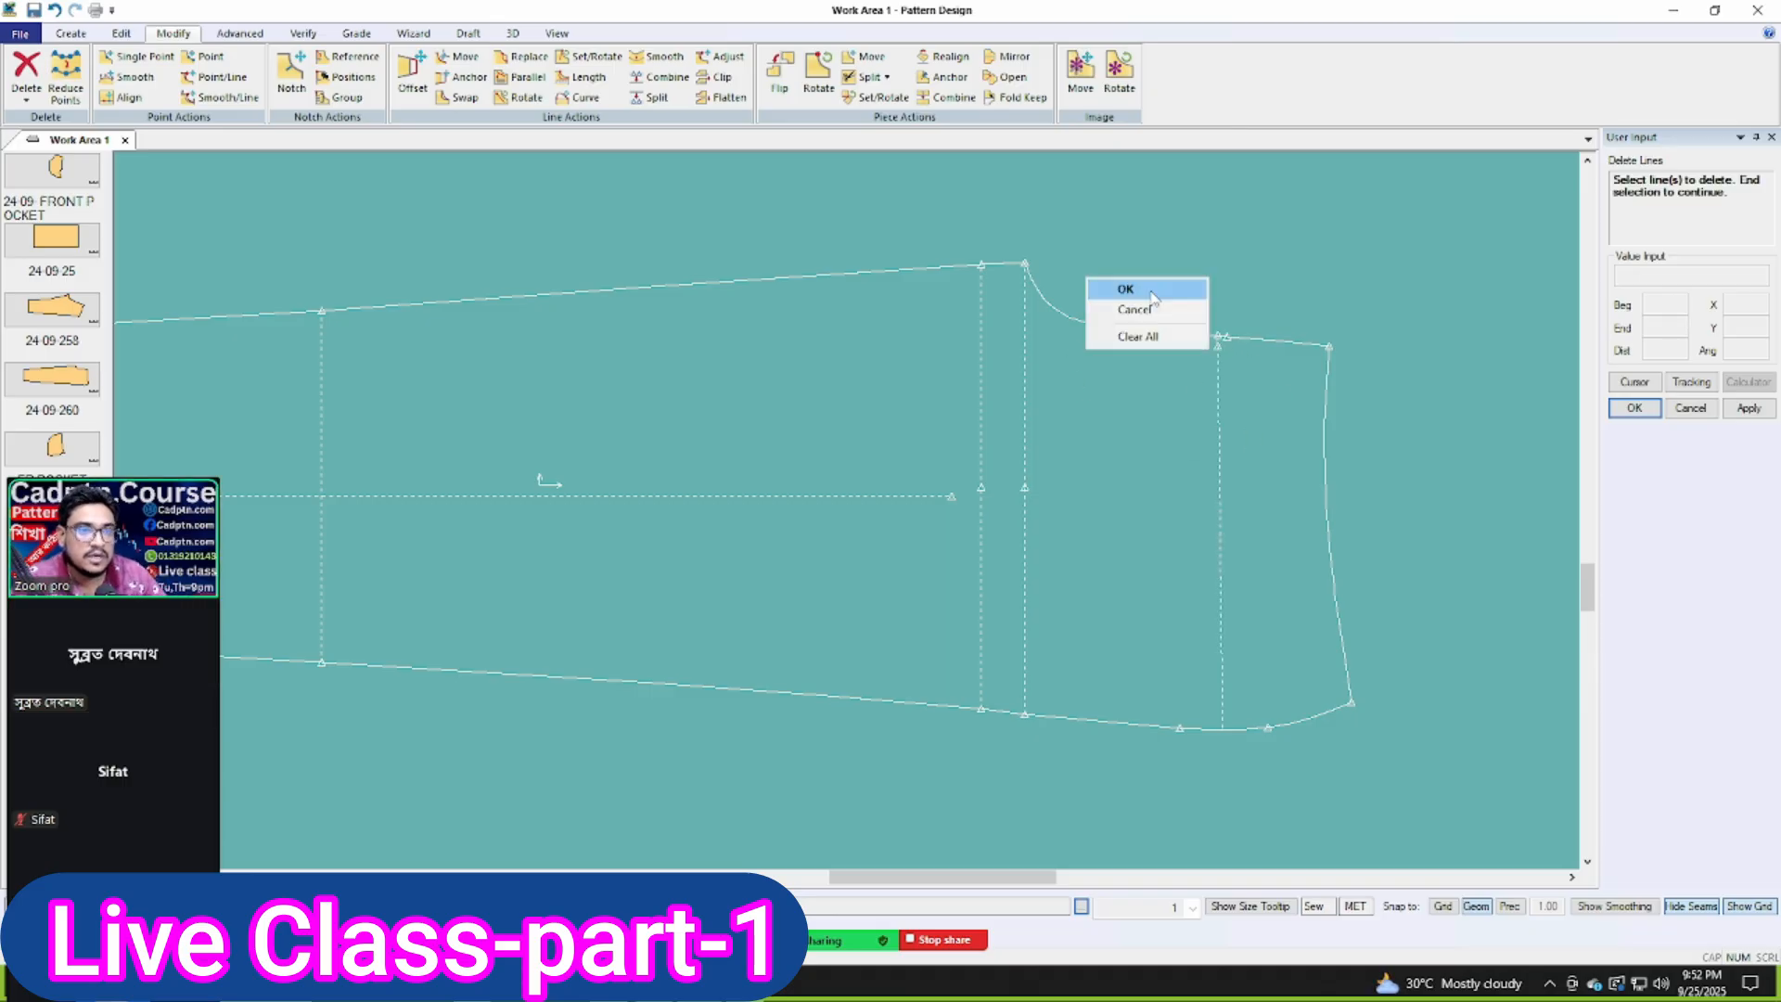
pyautogui.click(1148, 309)
# Step: Overlay the back panel on the front panel with their outseam hem corners matched to compare the side seams
pyautogui.scroll(-3, 1265, 752)
pyautogui.click(1239, 337)
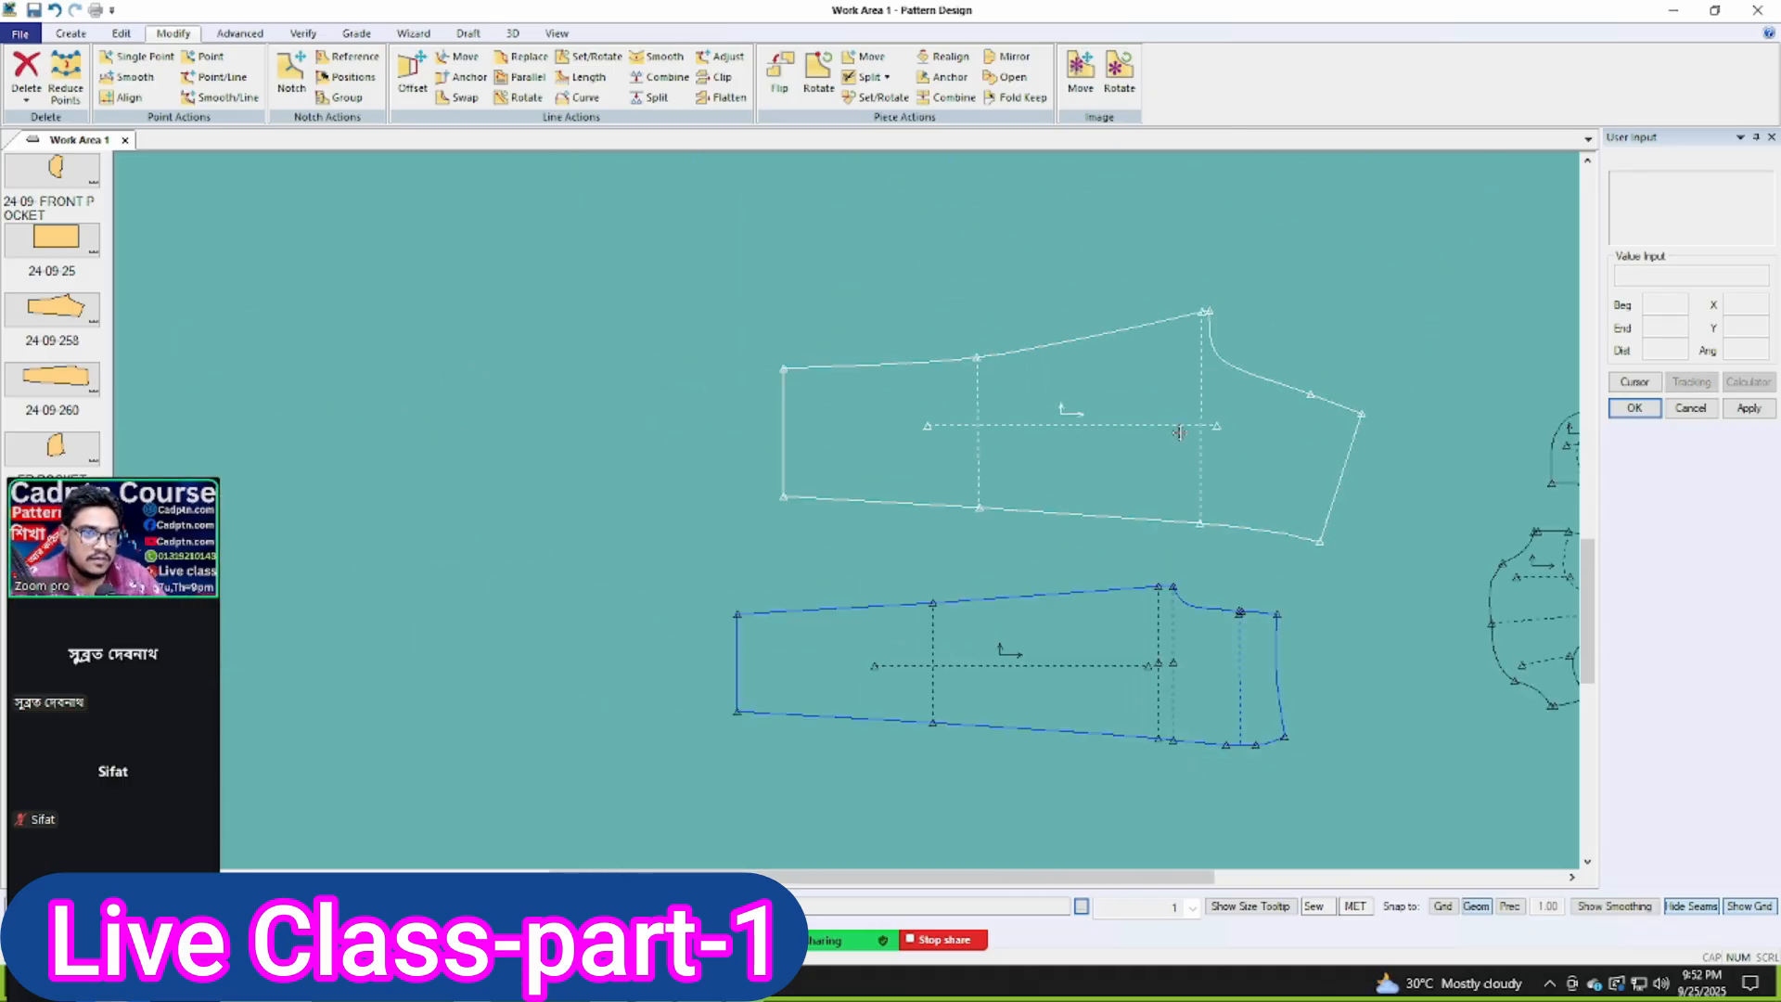
pyautogui.click(1161, 408)
pyautogui.click(1298, 529)
pyautogui.scroll(2, 1252, 797)
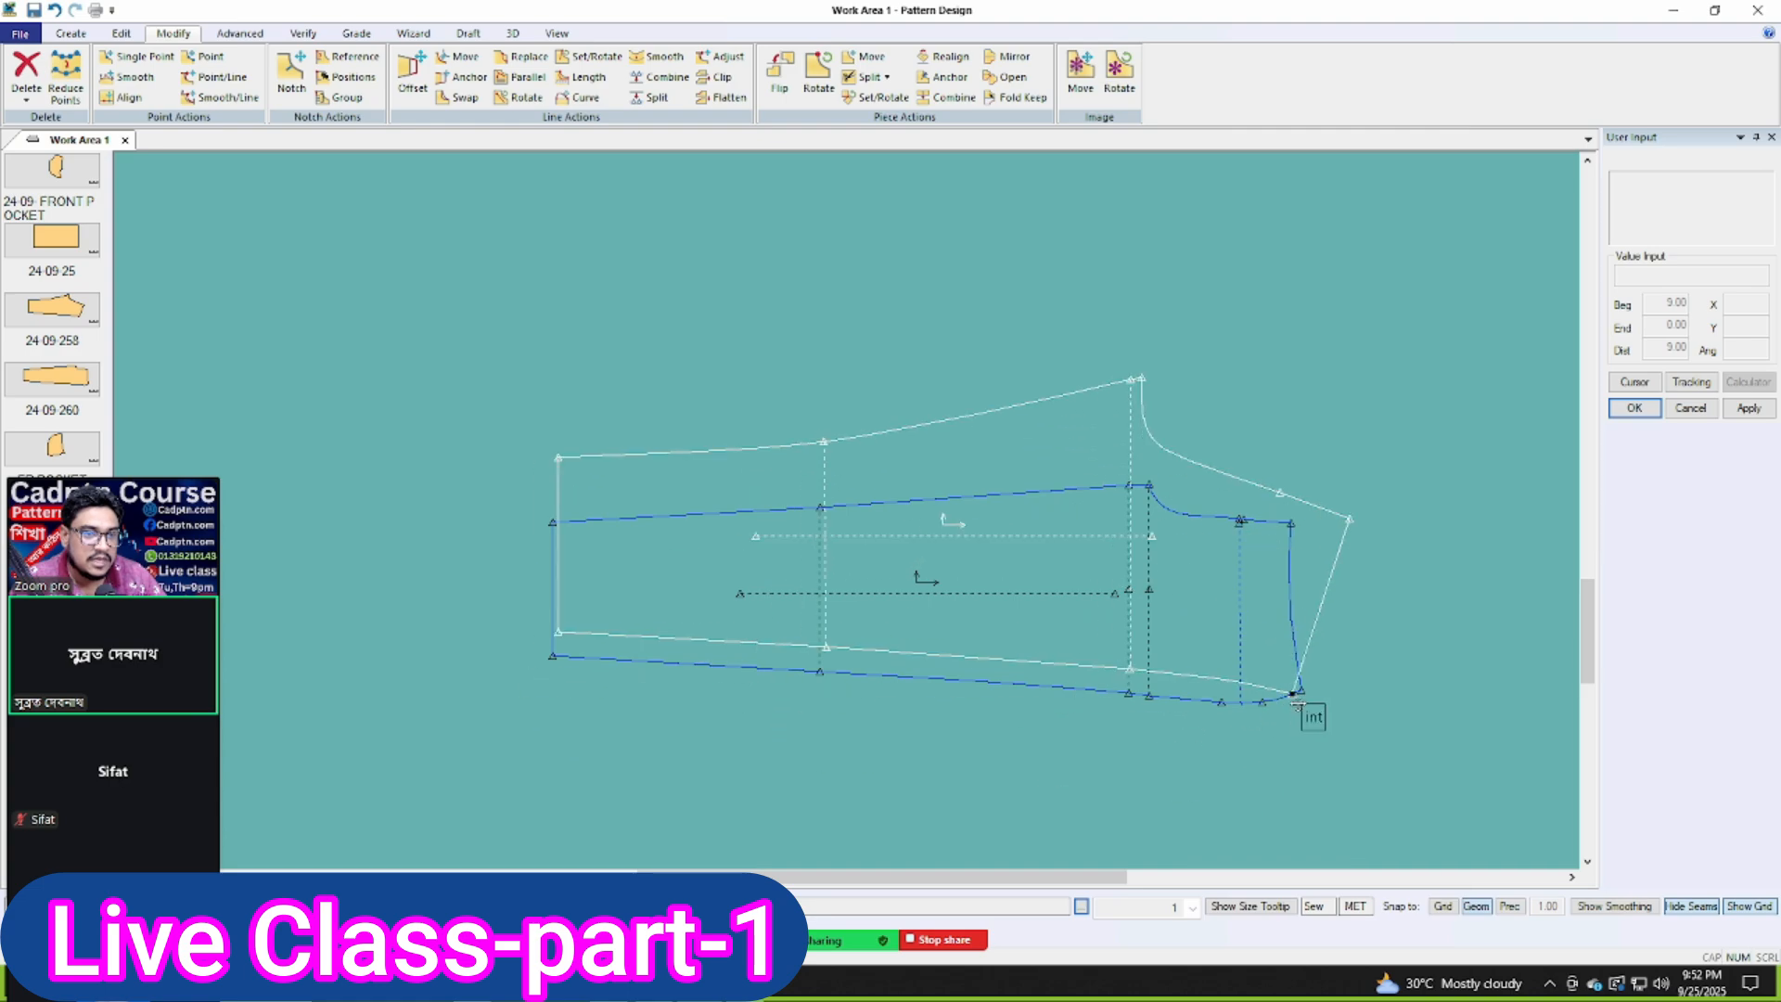
pyautogui.click(1227, 756)
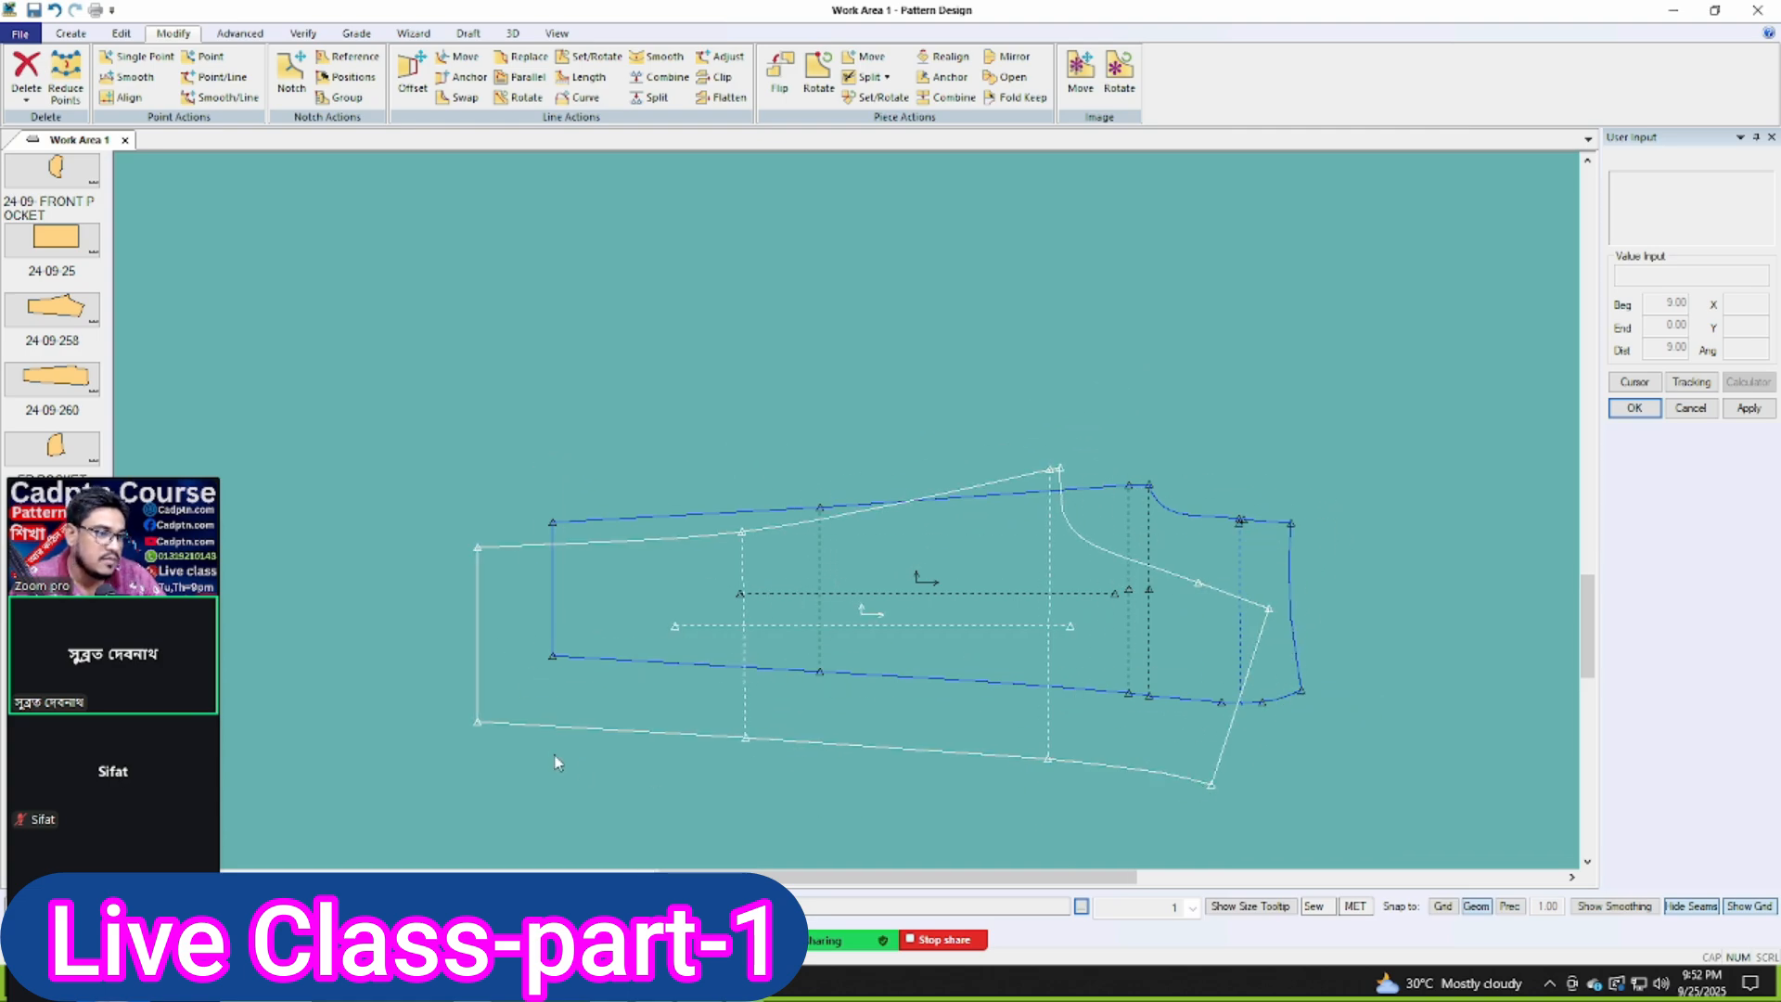
pyautogui.click(482, 724)
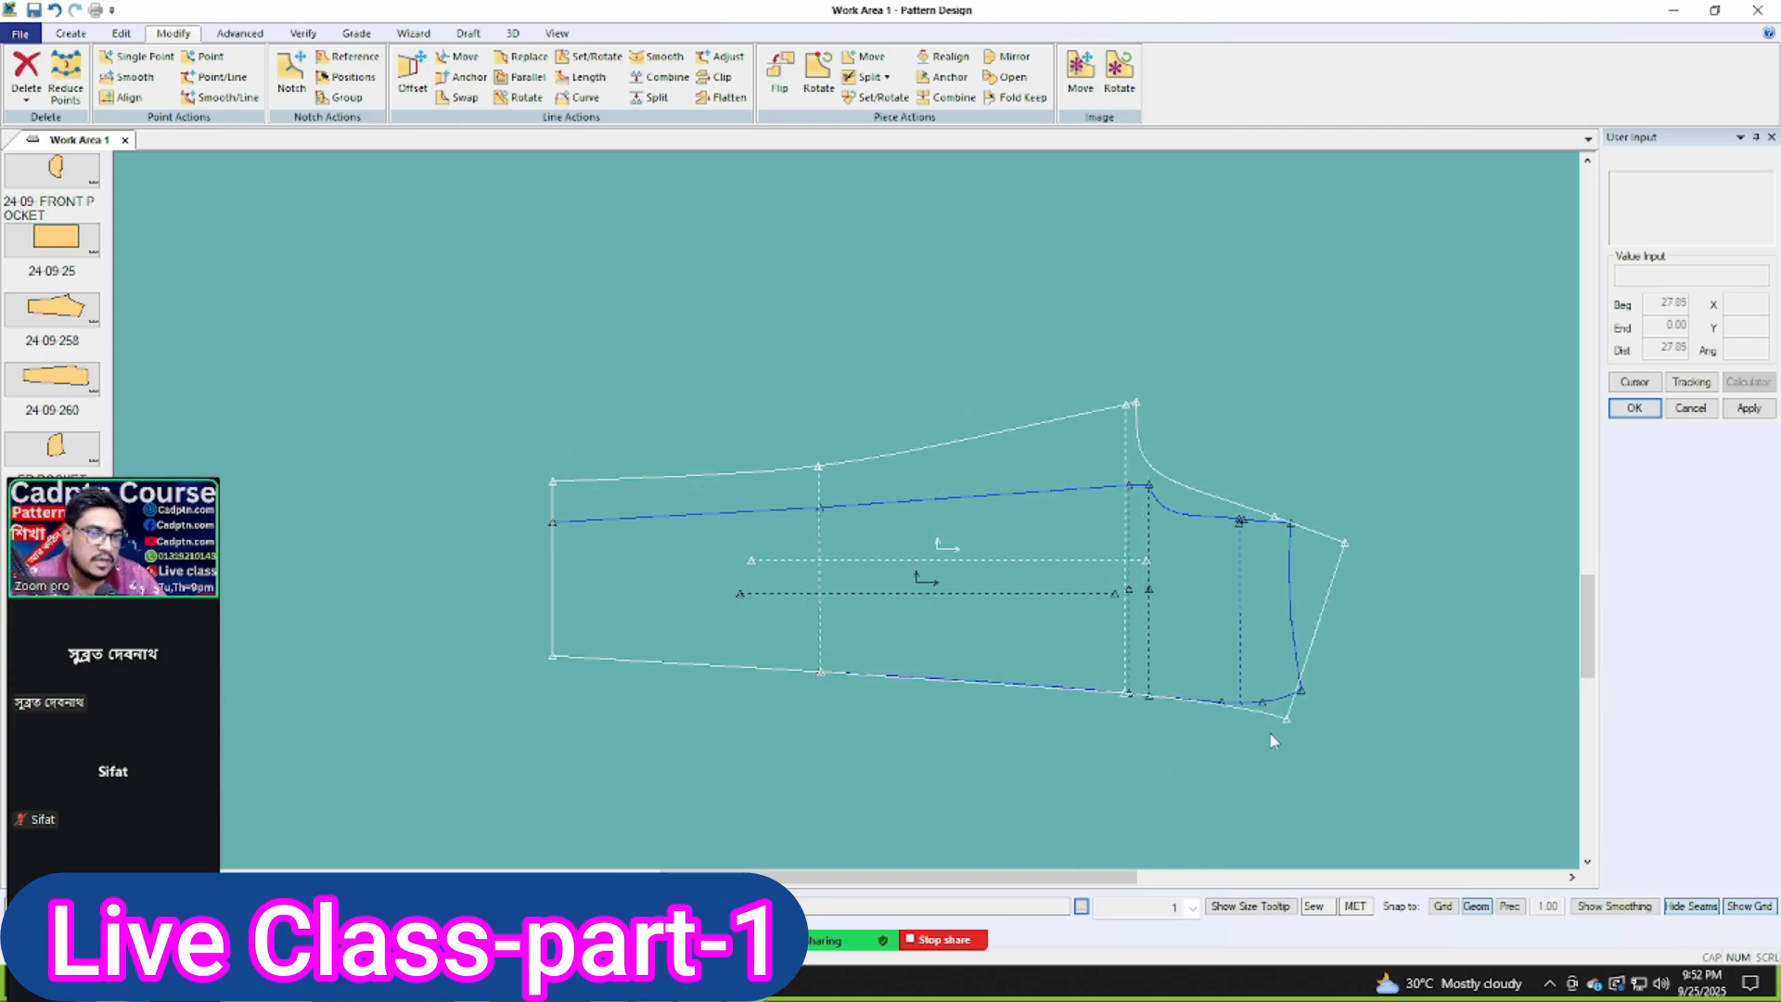
# Step: Separate the two trouser panels, placing the back panel just above the front panel
pyautogui.click(1087, 647)
pyautogui.click(1059, 781)
pyautogui.click(1118, 545)
pyautogui.click(1110, 421)
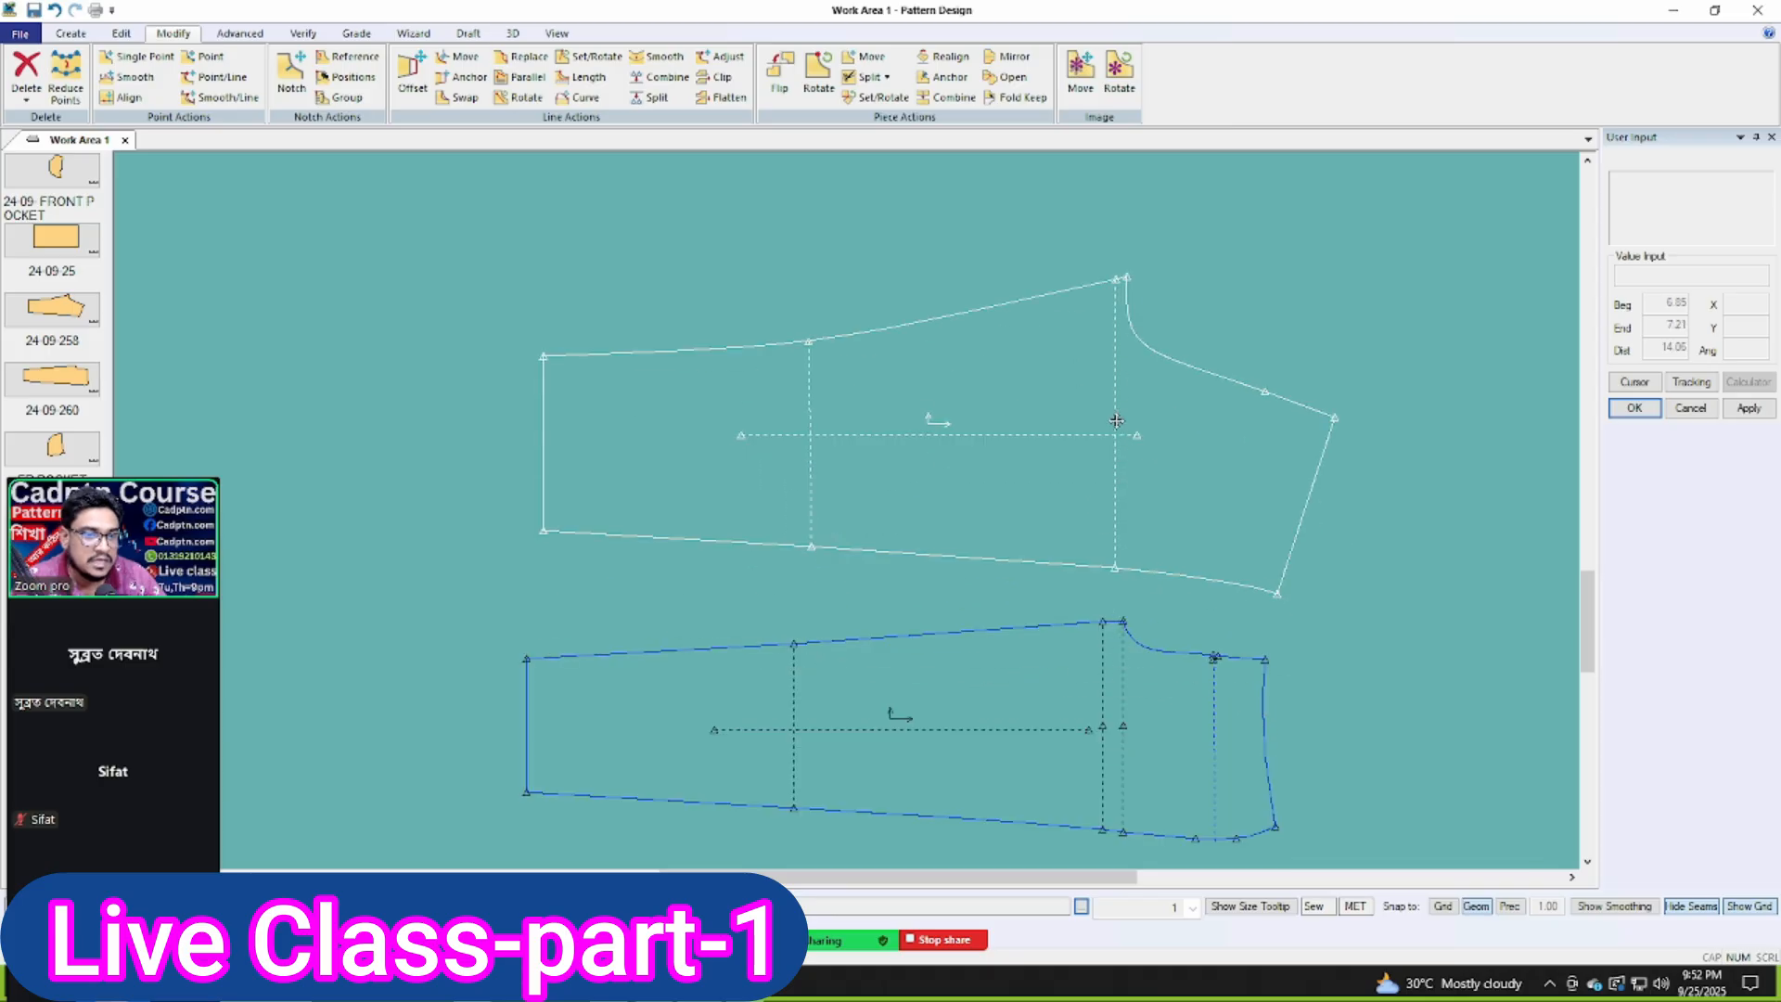
pyautogui.click(948, 747)
pyautogui.click(954, 721)
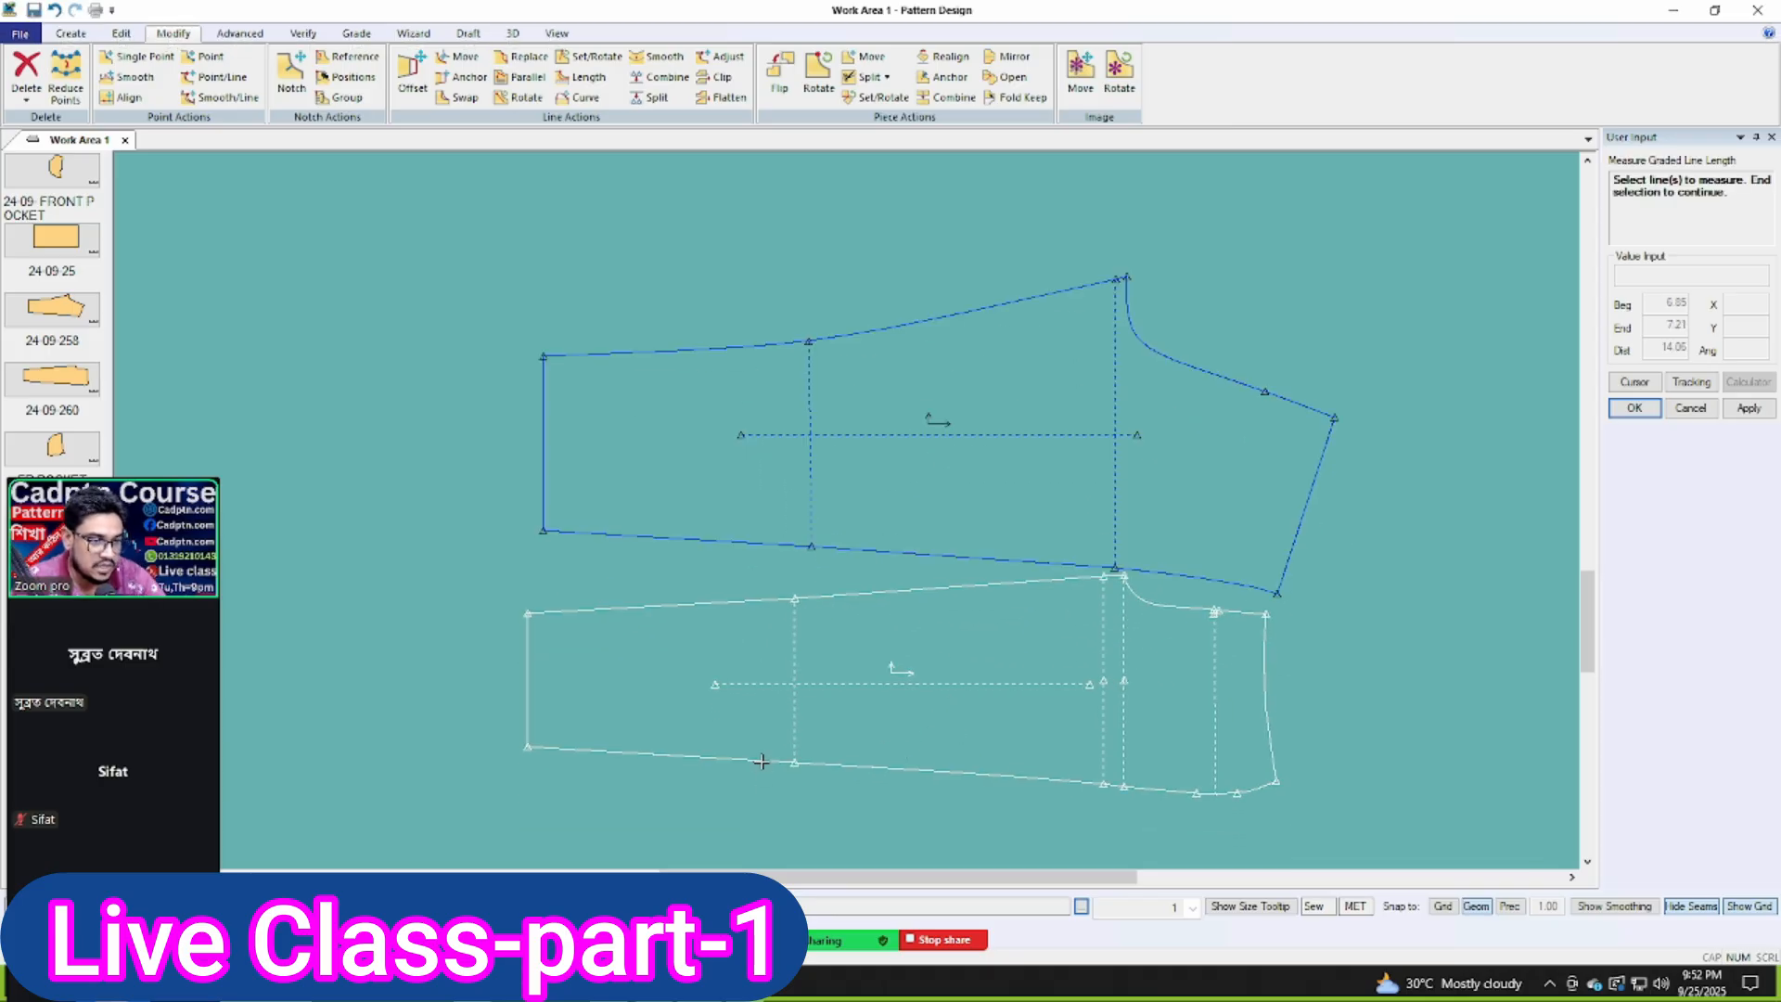
# Step: Measure the graded line length of the three segments along the front panel's outseam
pyautogui.click(1260, 790)
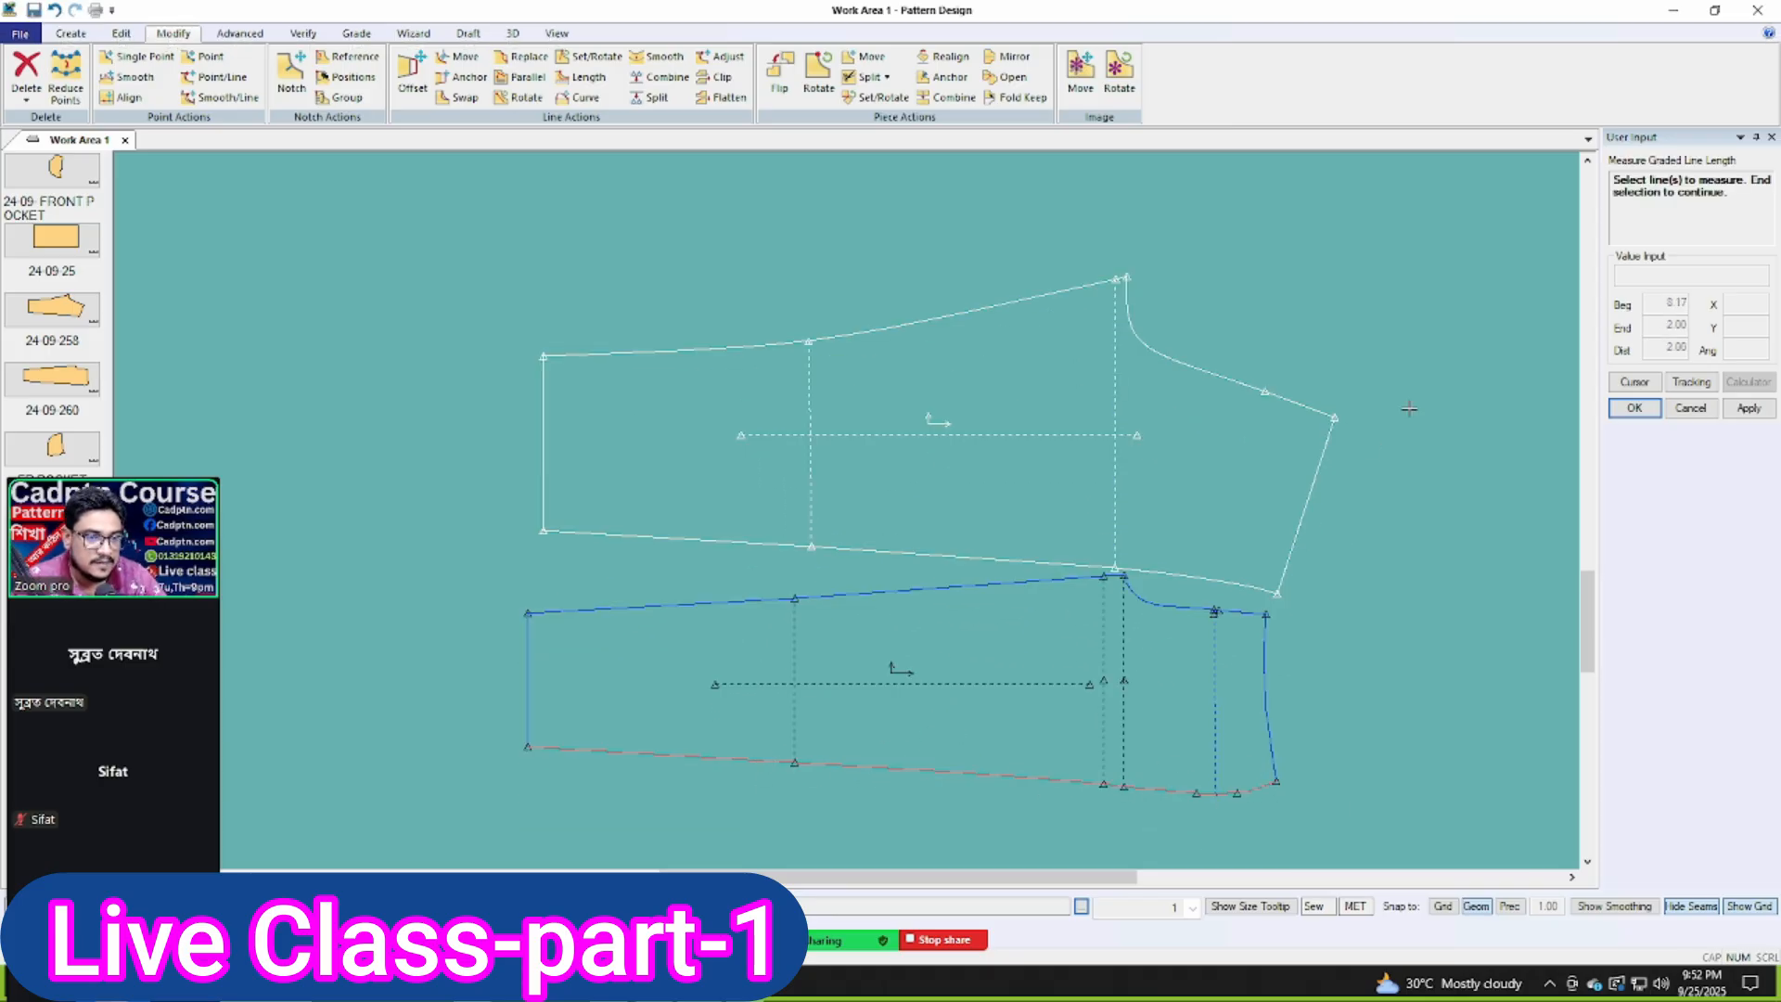
pyautogui.rightClick(1357, 394)
pyautogui.click(1376, 406)
pyautogui.moveTo(836, 337); pyautogui.dragTo(802, 242)
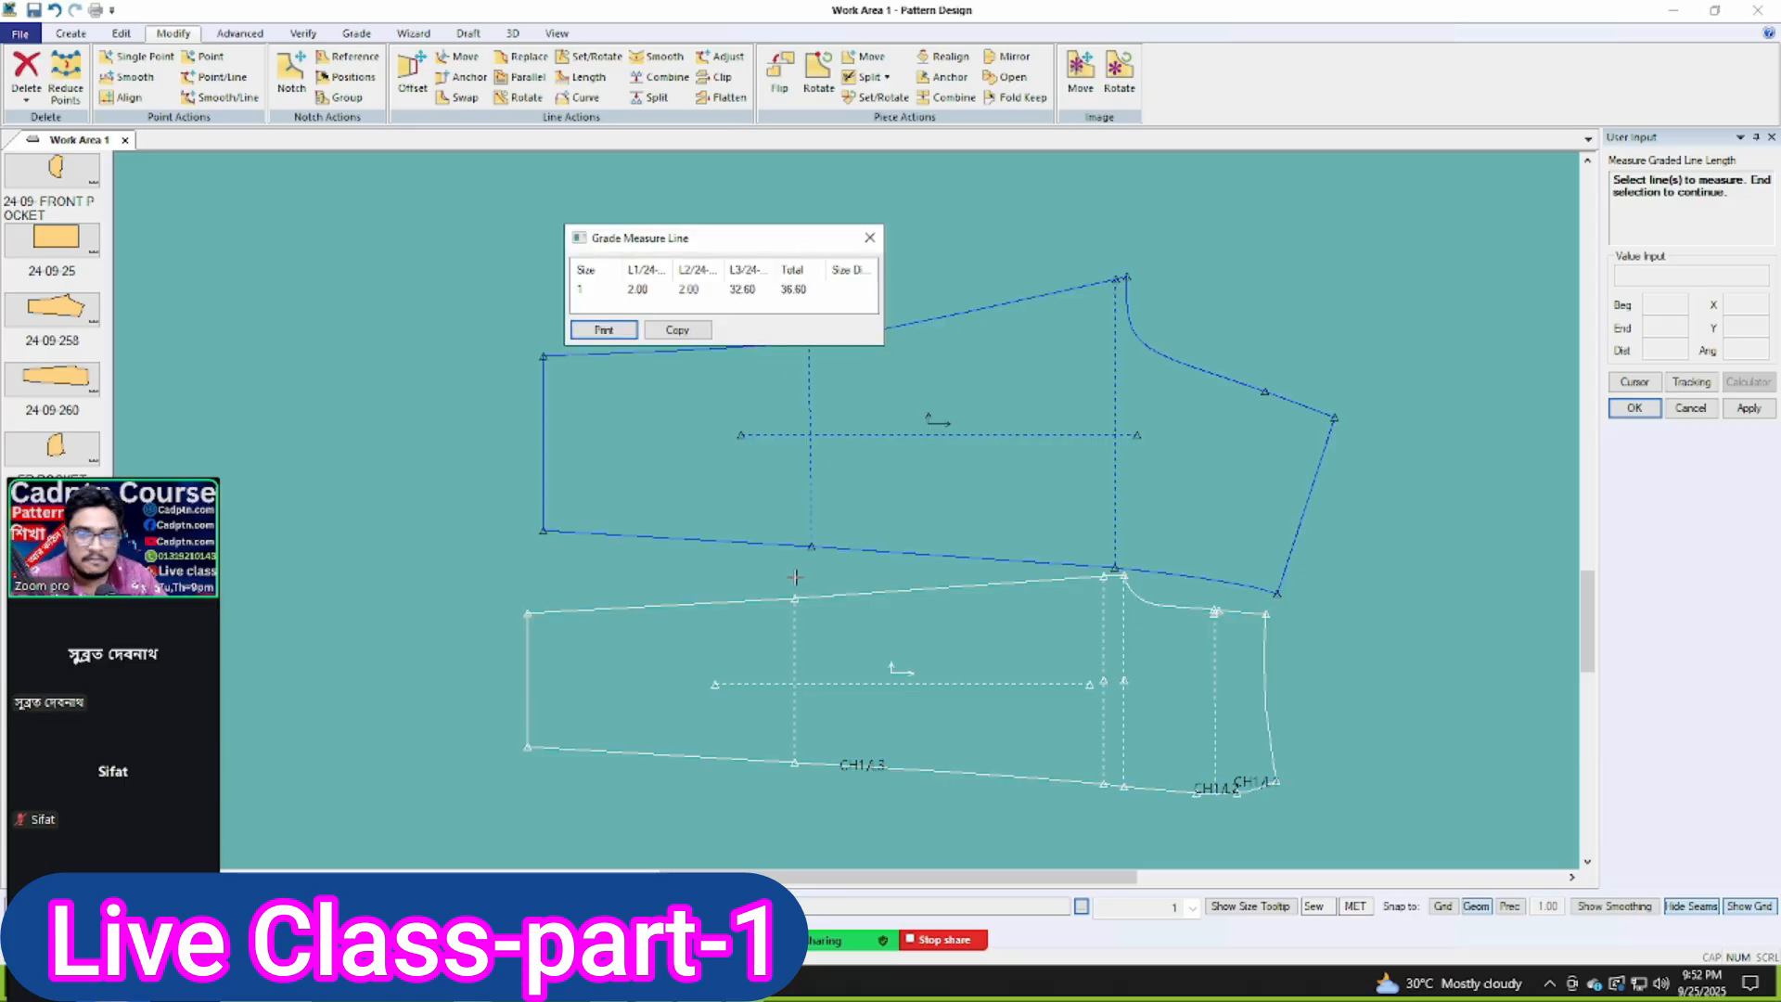
# Step: Measure the graded length of the back panel's two outseam segments for comparison and end the measurement
pyautogui.click(739, 545)
pyautogui.click(1155, 567)
pyautogui.rightClick(1336, 445)
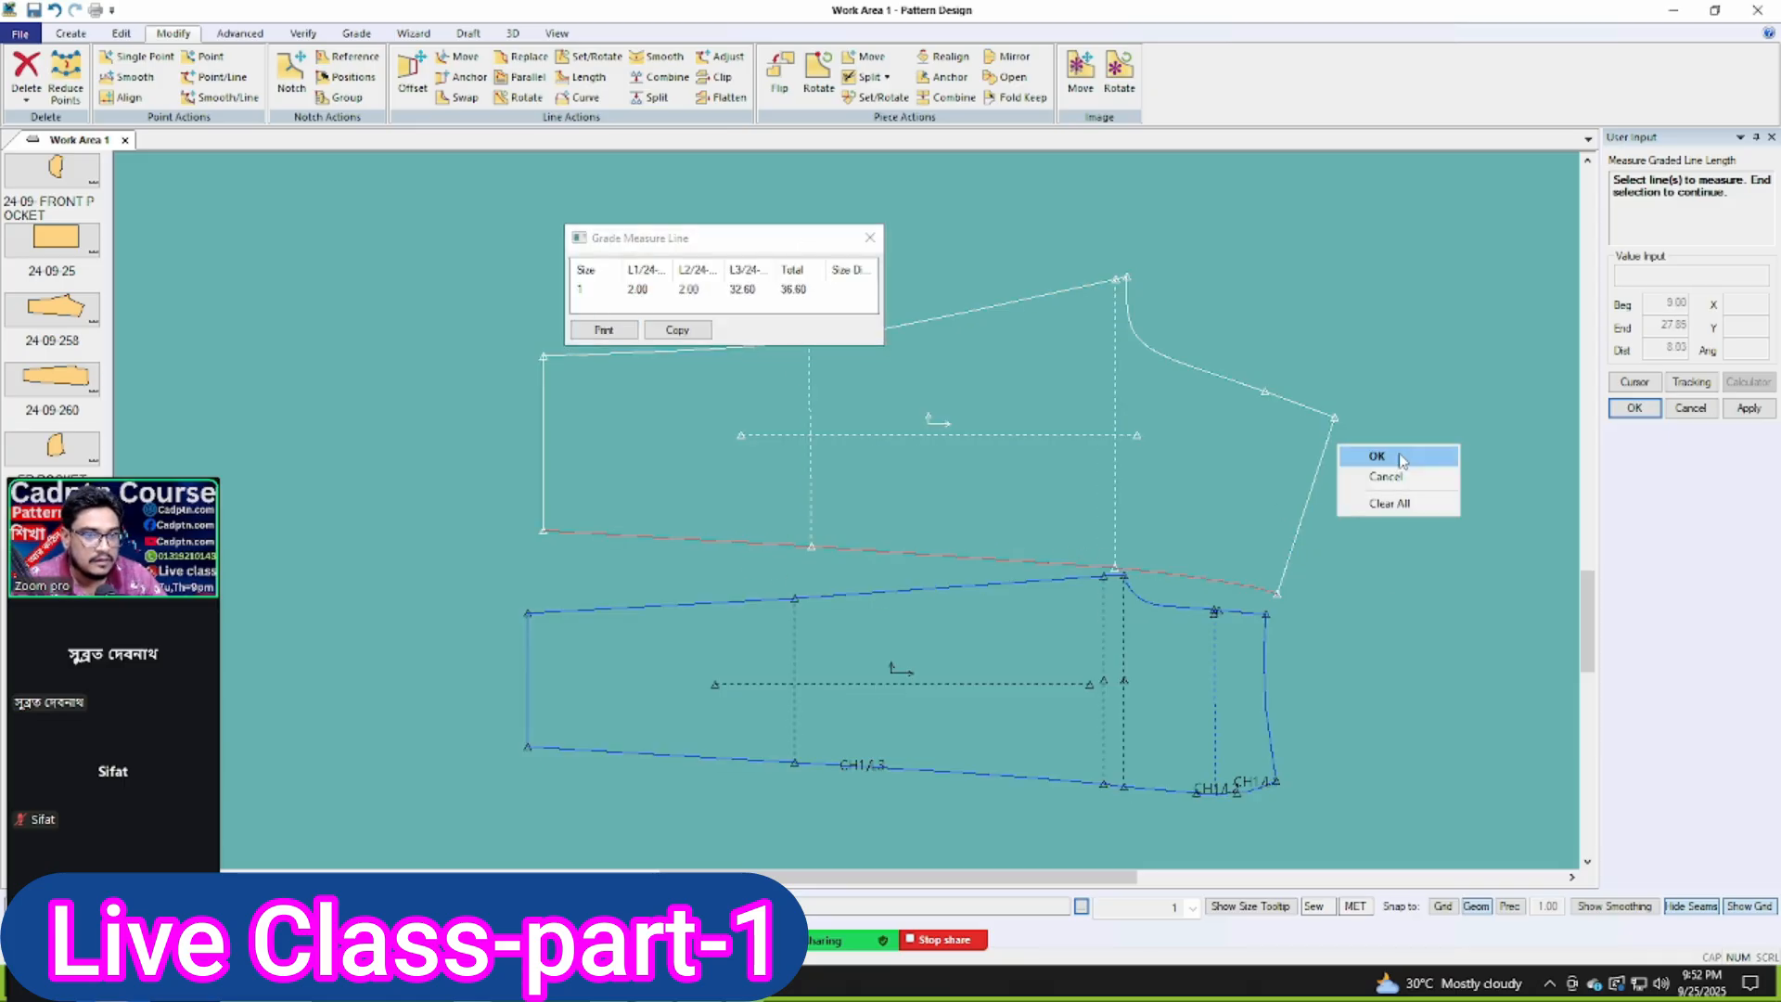
pyautogui.click(1368, 455)
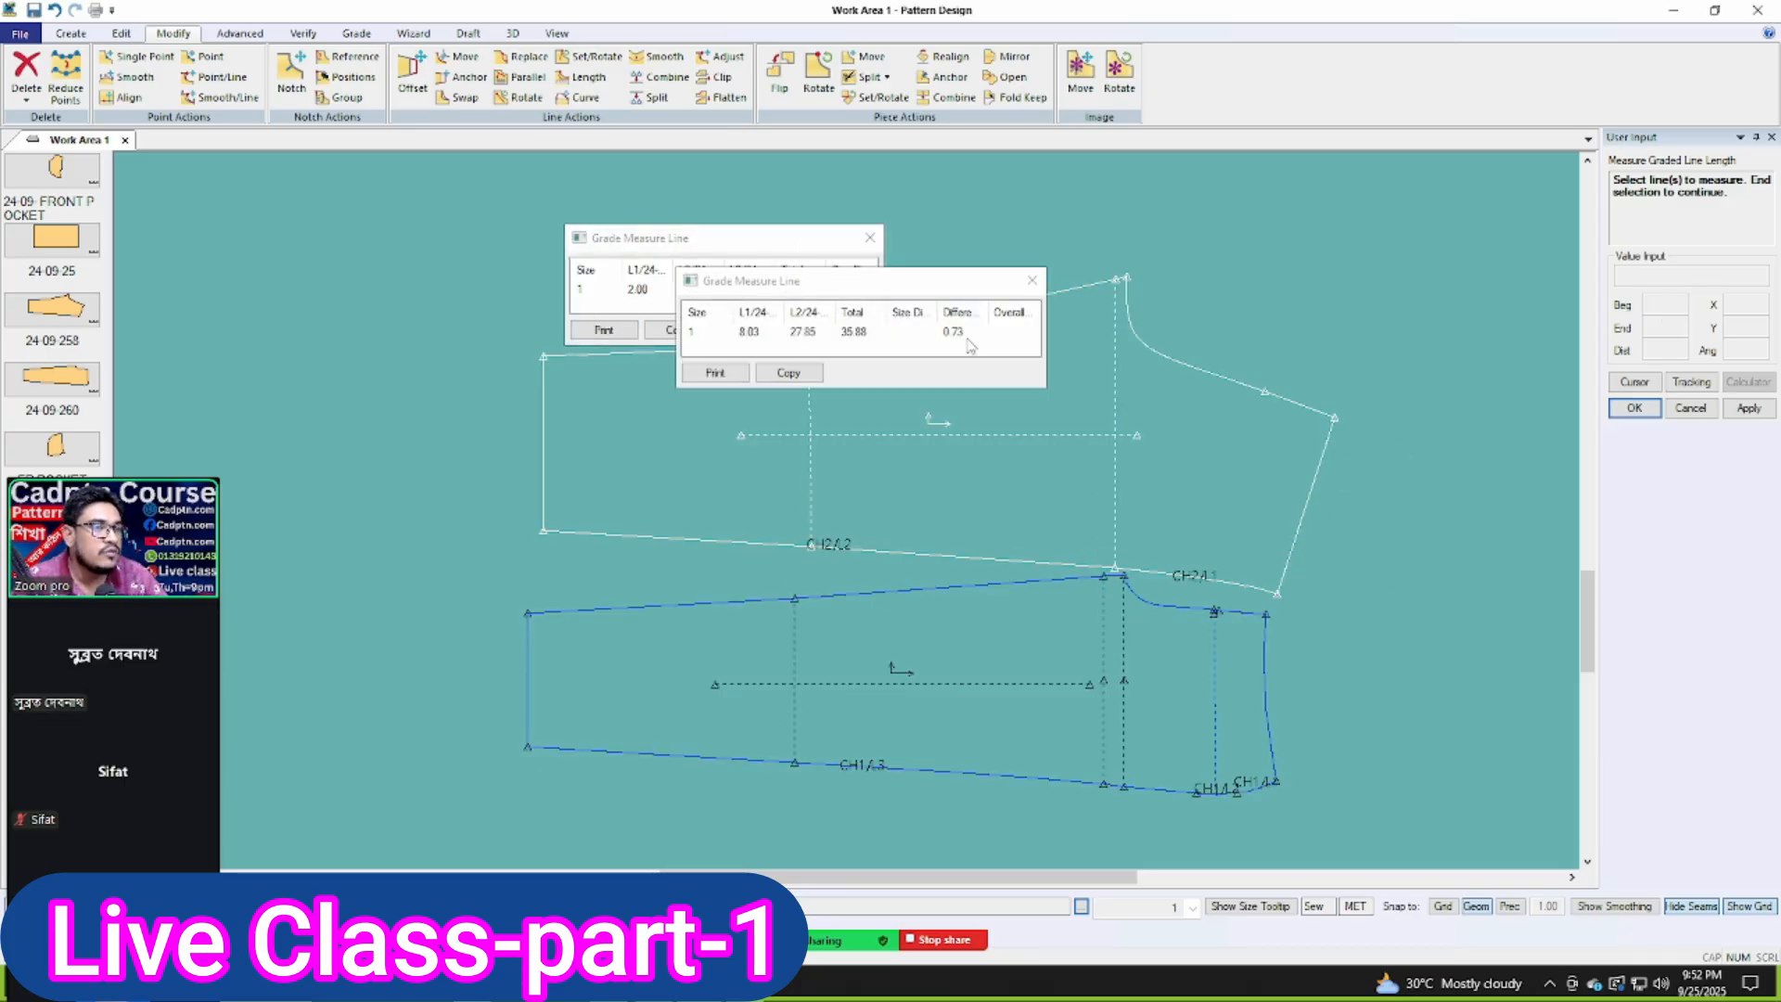
pyautogui.rightClick(1248, 296)
pyautogui.click(1286, 311)
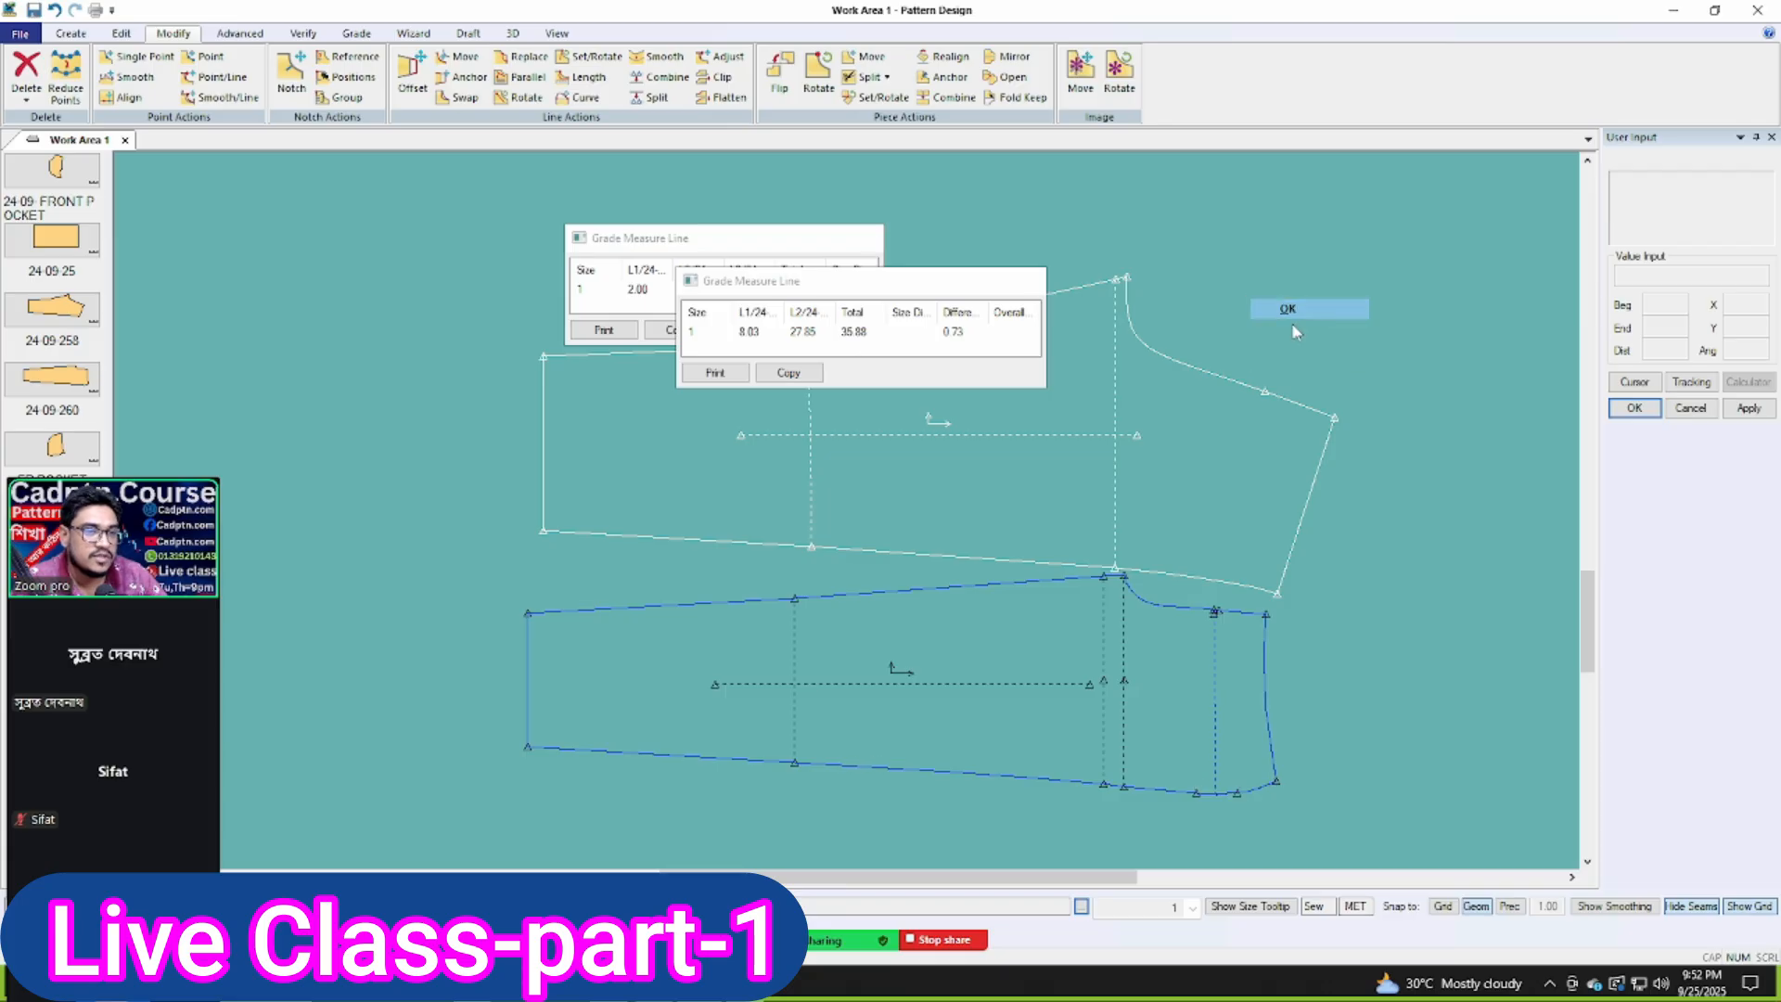
# Step: Delete the vertical hip line from the front panel and undo the deletion
pyautogui.moveTo(1097, 655); pyautogui.dragTo(1080, 640)
pyautogui.moveTo(1163, 535); pyautogui.dragTo(1159, 470)
pyautogui.moveTo(1099, 669); pyautogui.dragTo(1071, 609)
pyautogui.scroll(3, 1073, 626)
pyautogui.scroll(3, 1108, 654)
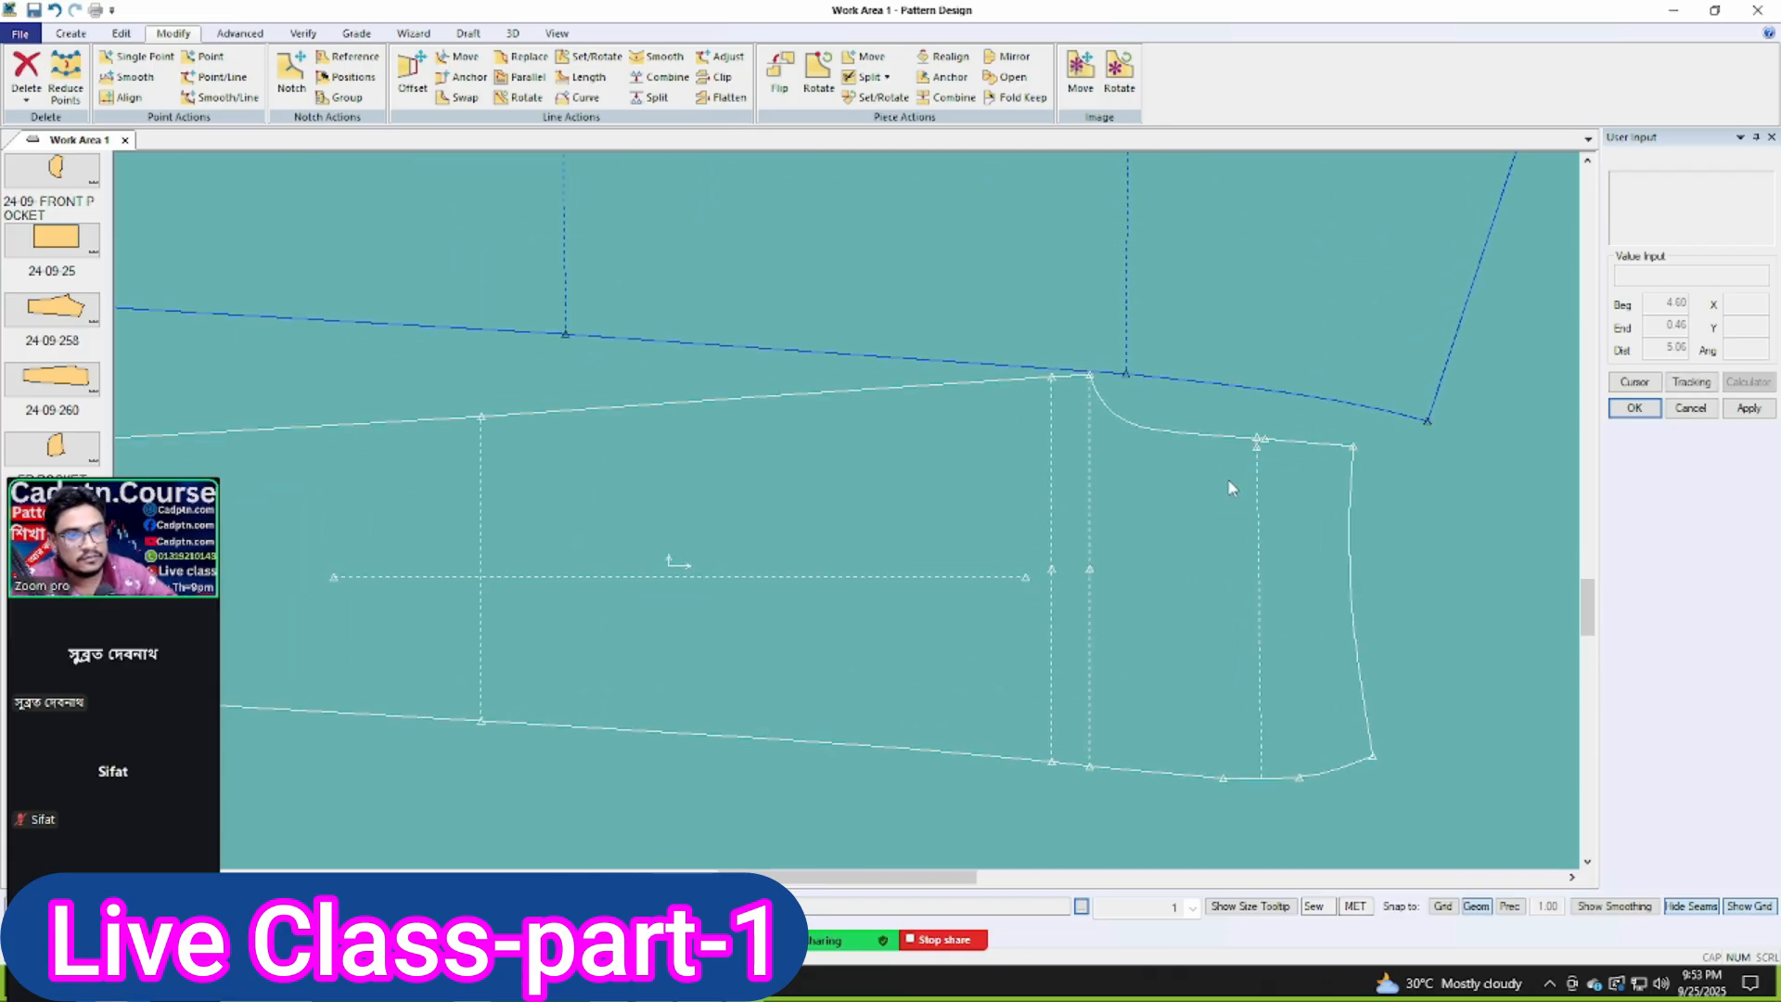
pyautogui.press('Delete')
pyautogui.rightClick(1133, 532)
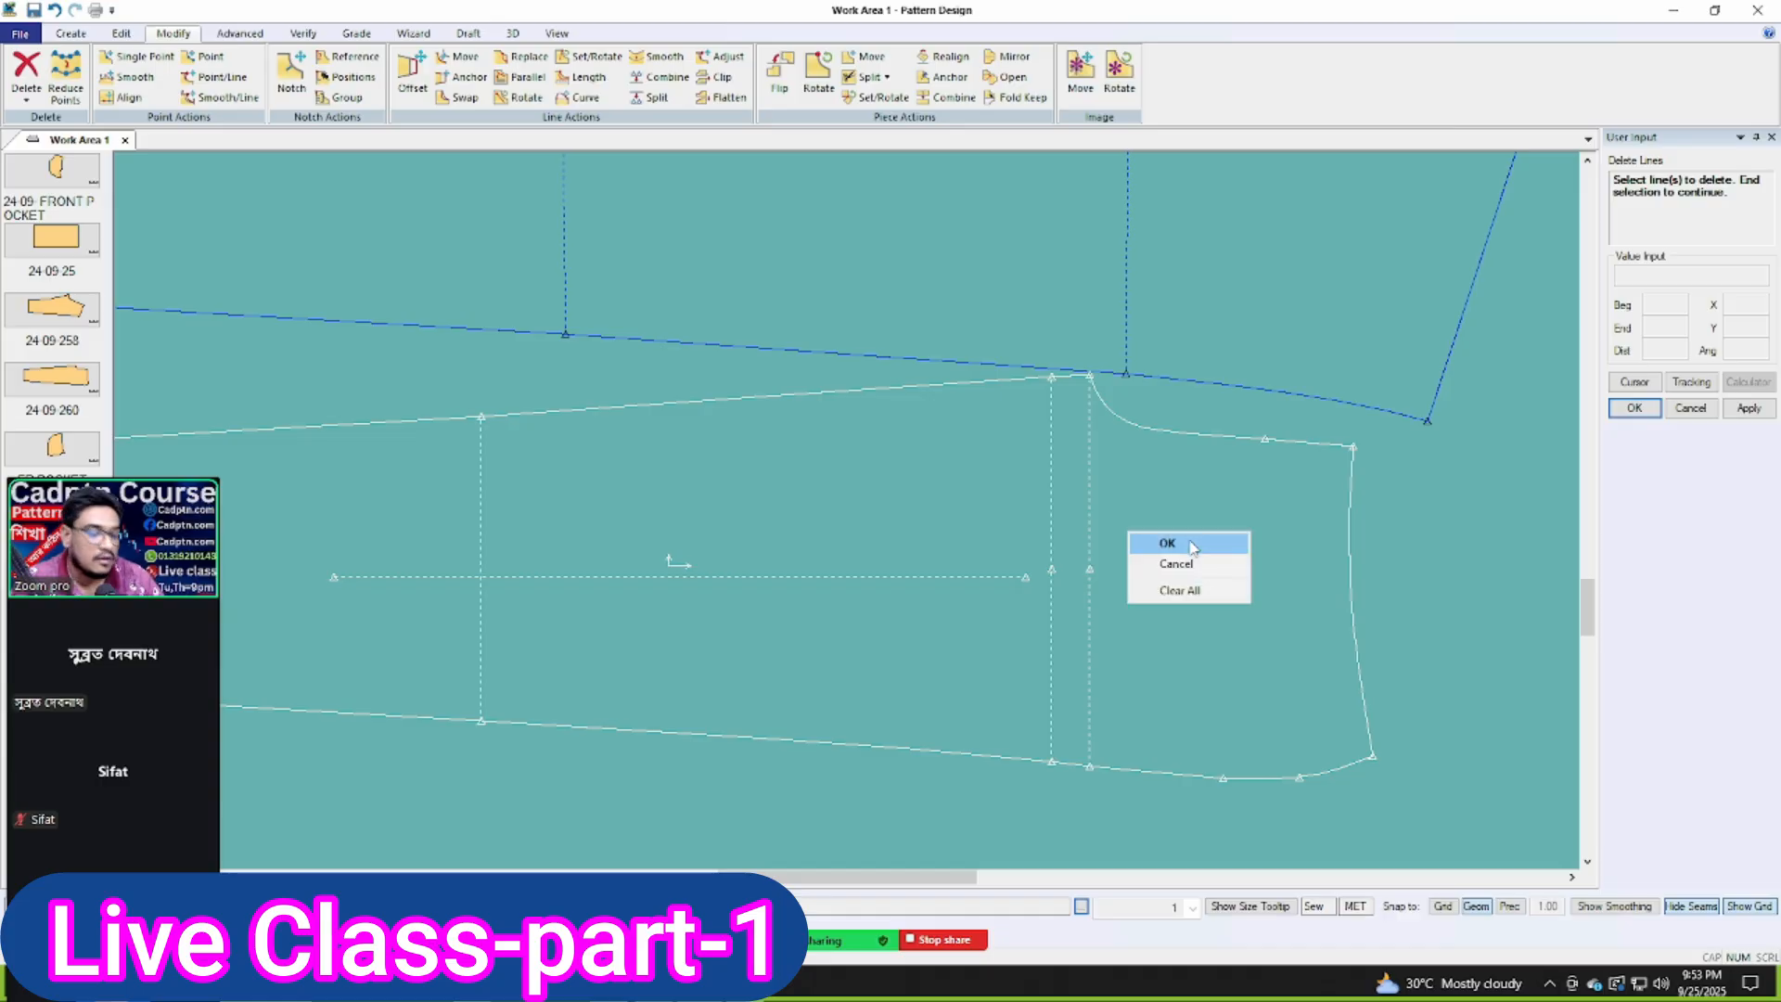
pyautogui.click(1191, 545)
pyautogui.hotkey('ctrl', 'z')
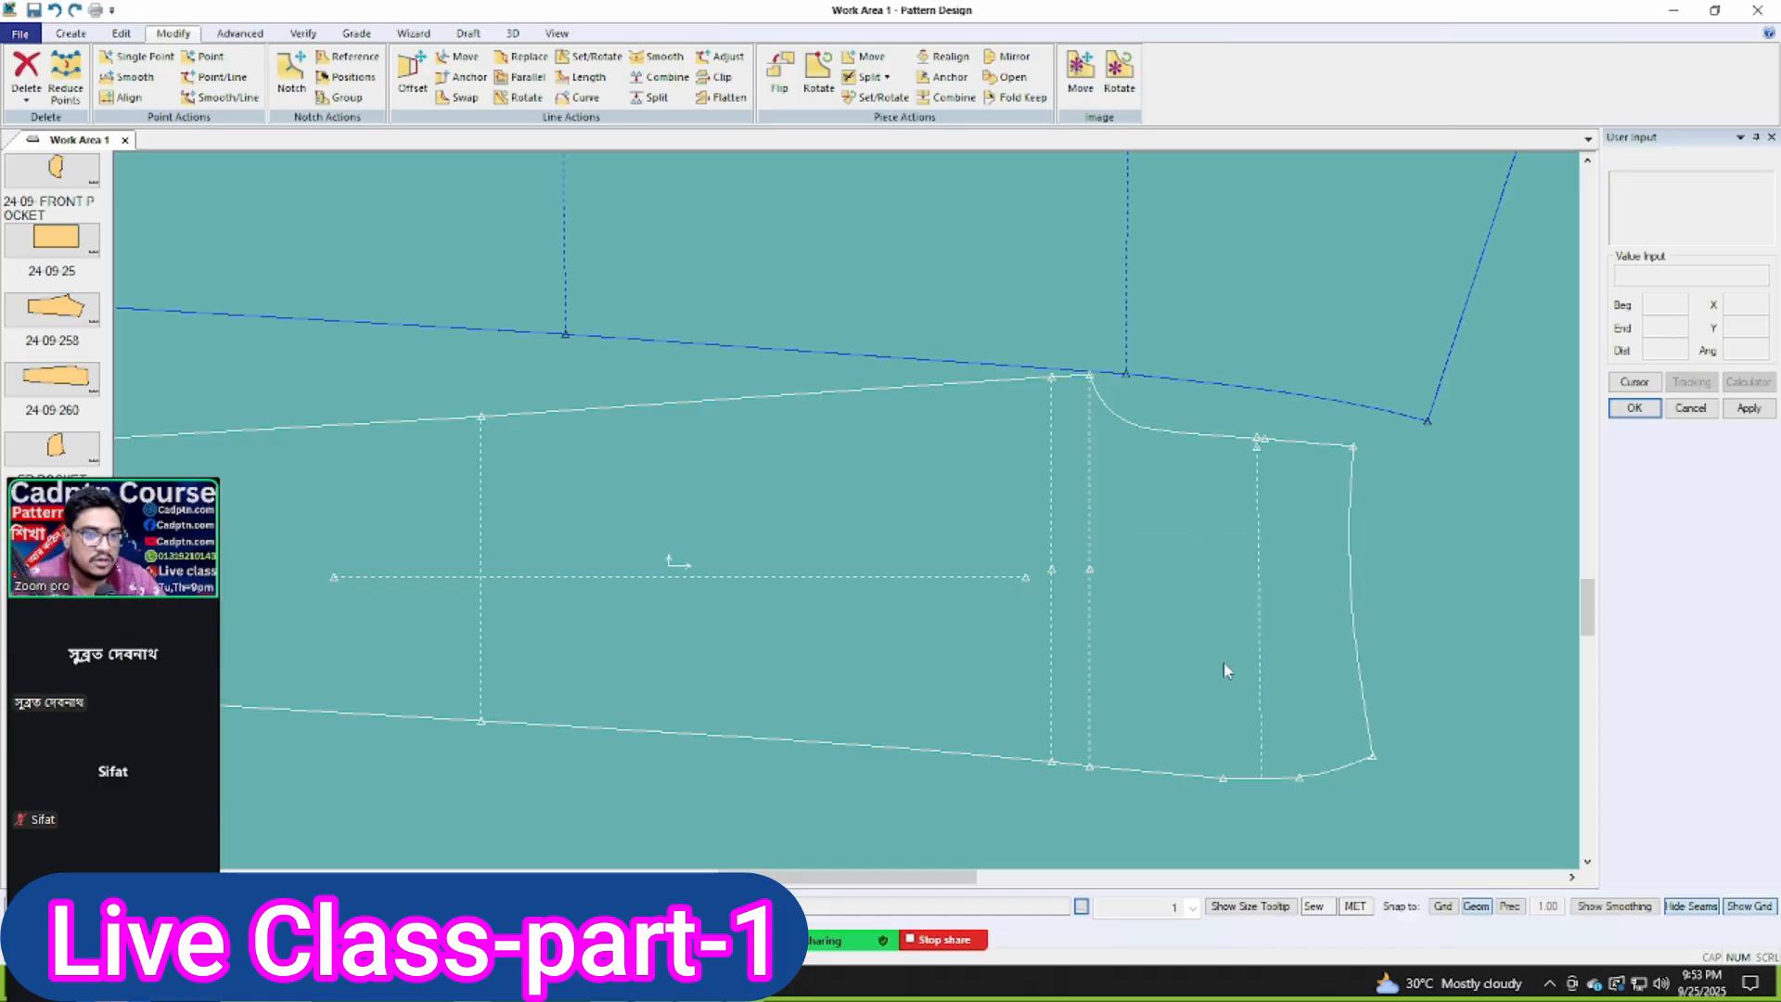
# Step: Repeat the deletion of the front panel's vertical hip line and revert it
pyautogui.scroll(-4, 1264, 702)
pyautogui.moveTo(1111, 442); pyautogui.dragTo(1073, 419)
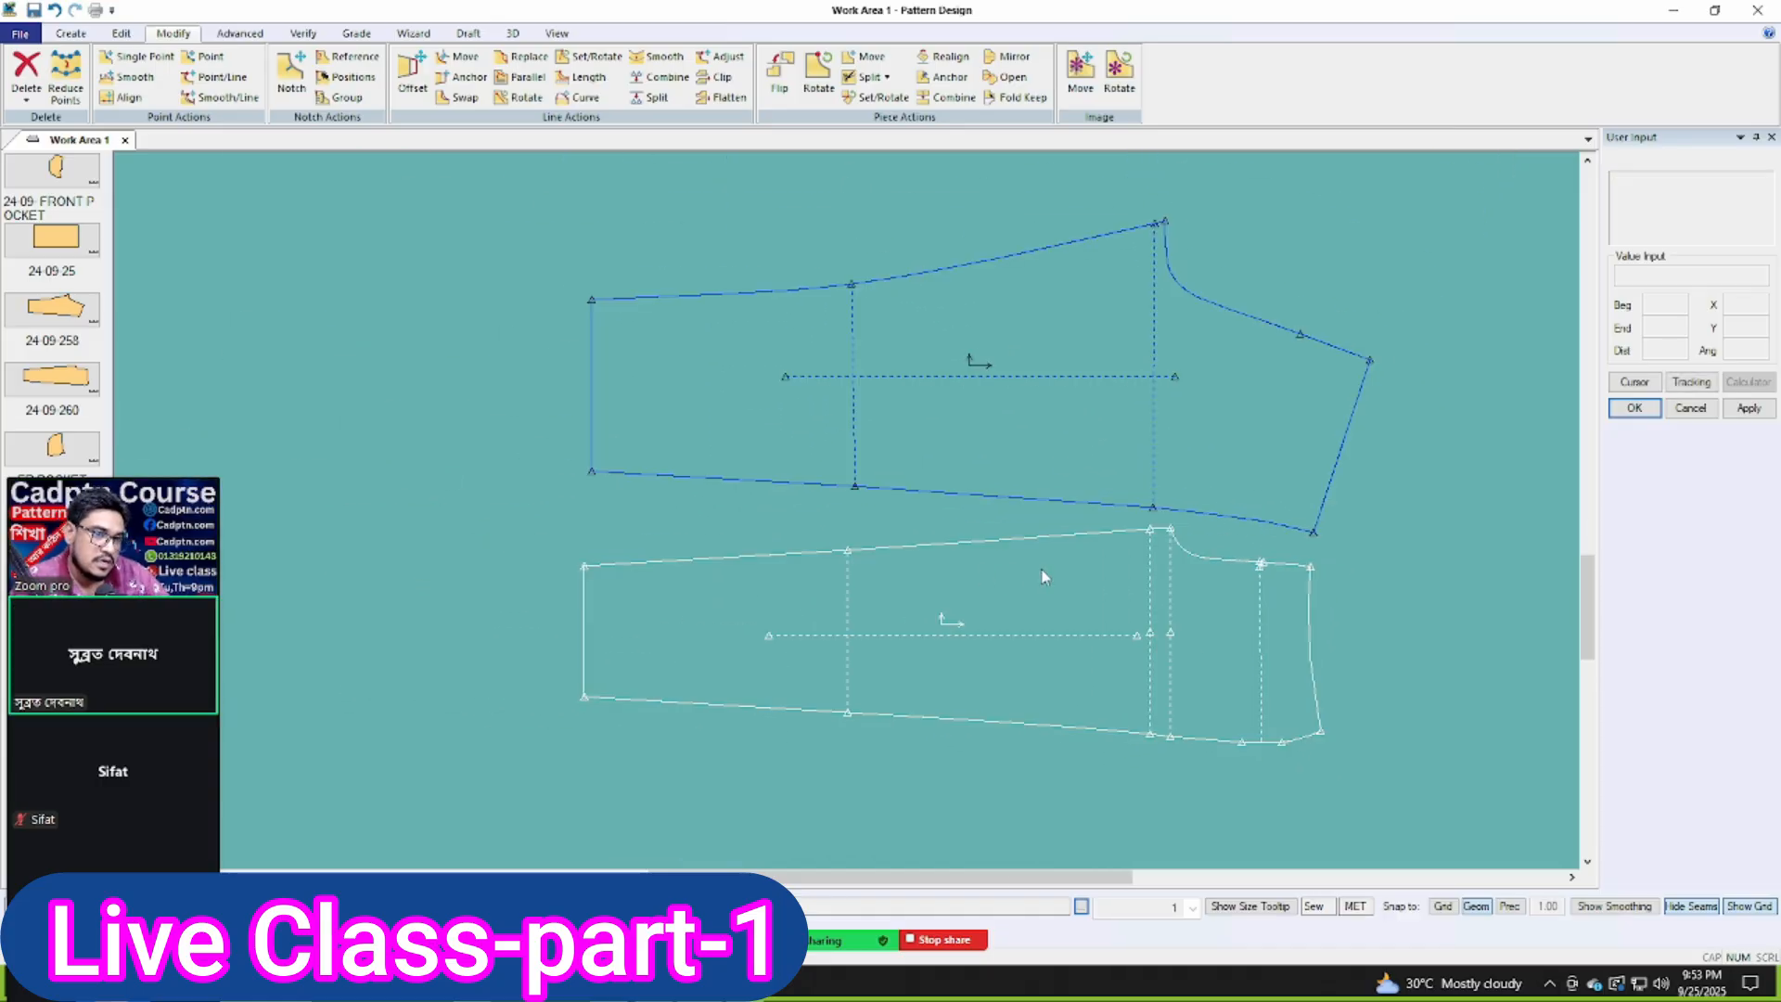
pyautogui.scroll(1, 1261, 474)
pyautogui.scroll(1, 1254, 479)
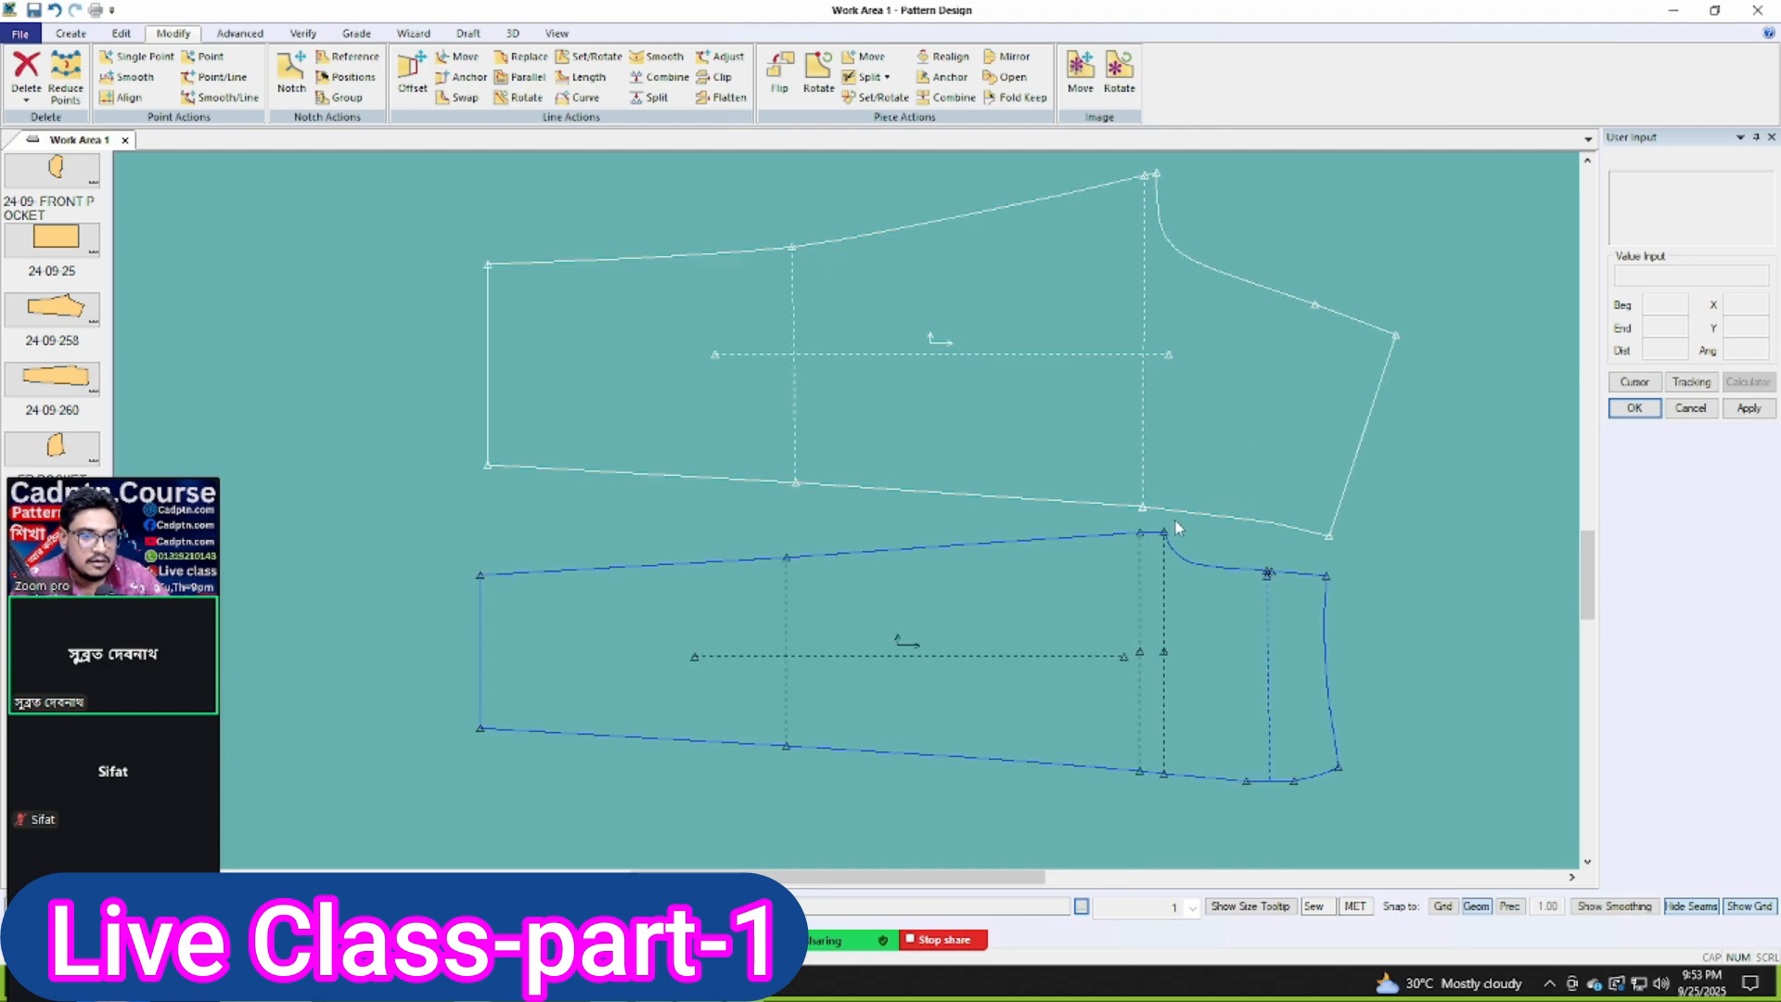
pyautogui.click(1232, 679)
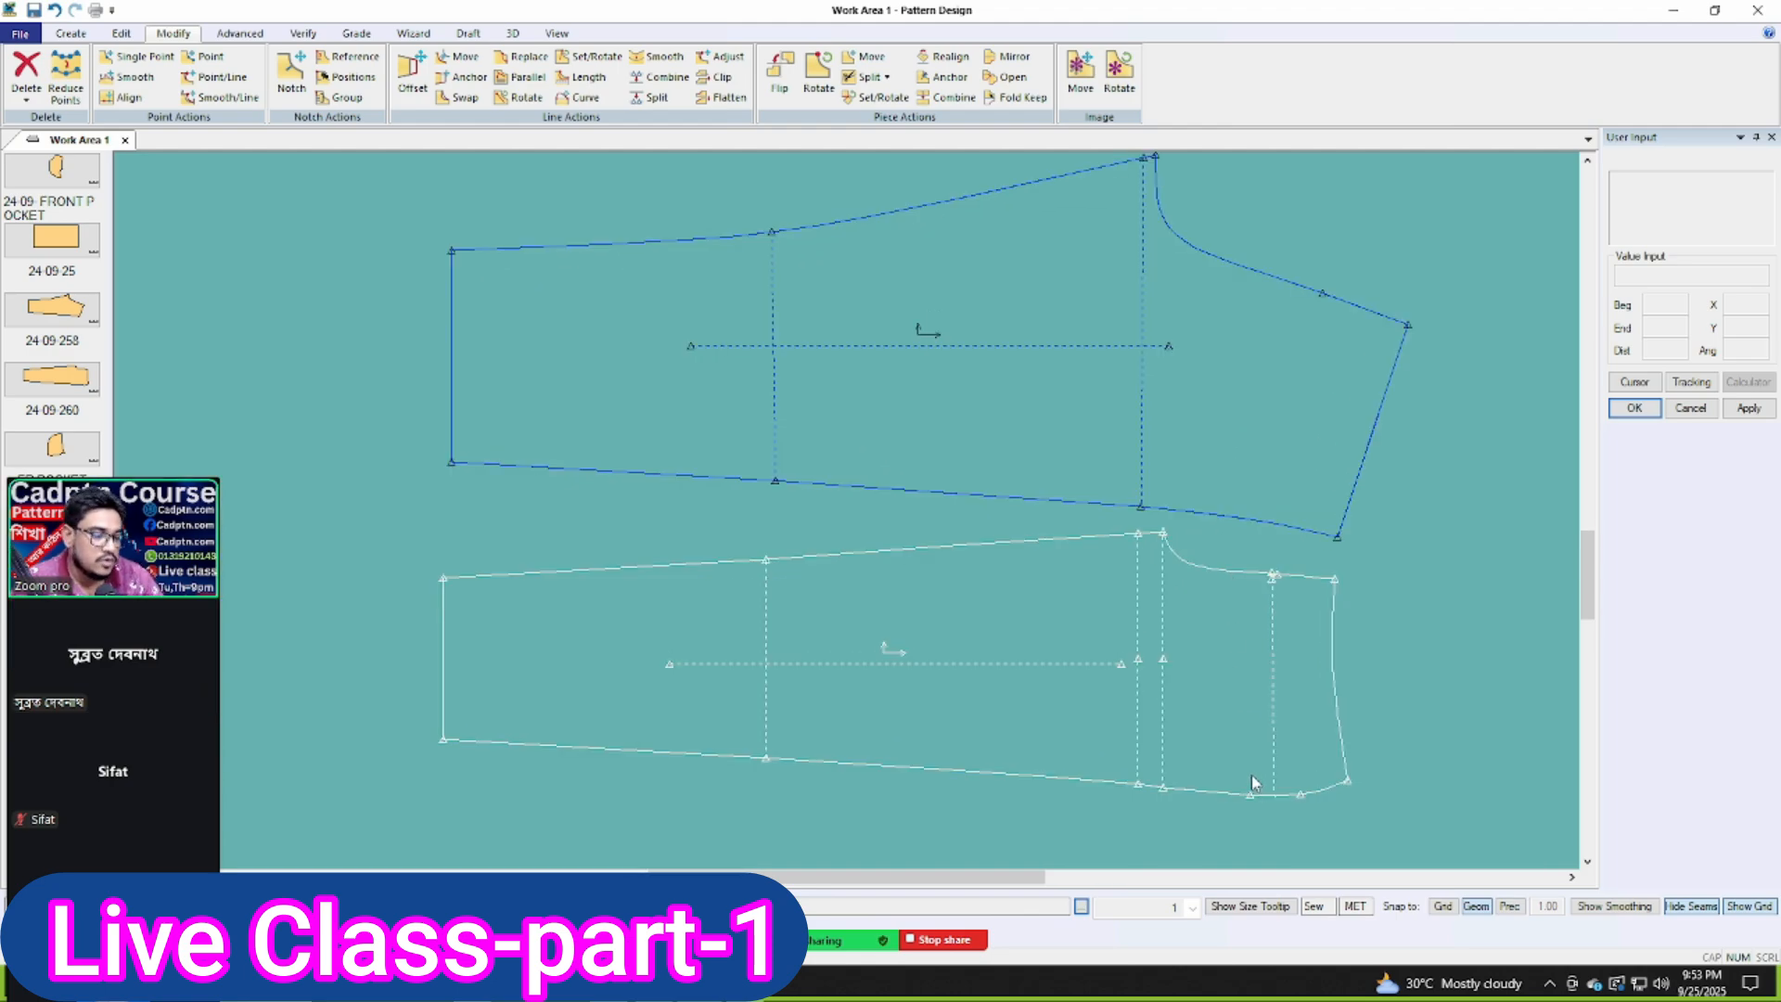
pyautogui.press('Delete')
pyautogui.click(1274, 633)
pyautogui.rightClick(1434, 529)
pyautogui.click(1434, 530)
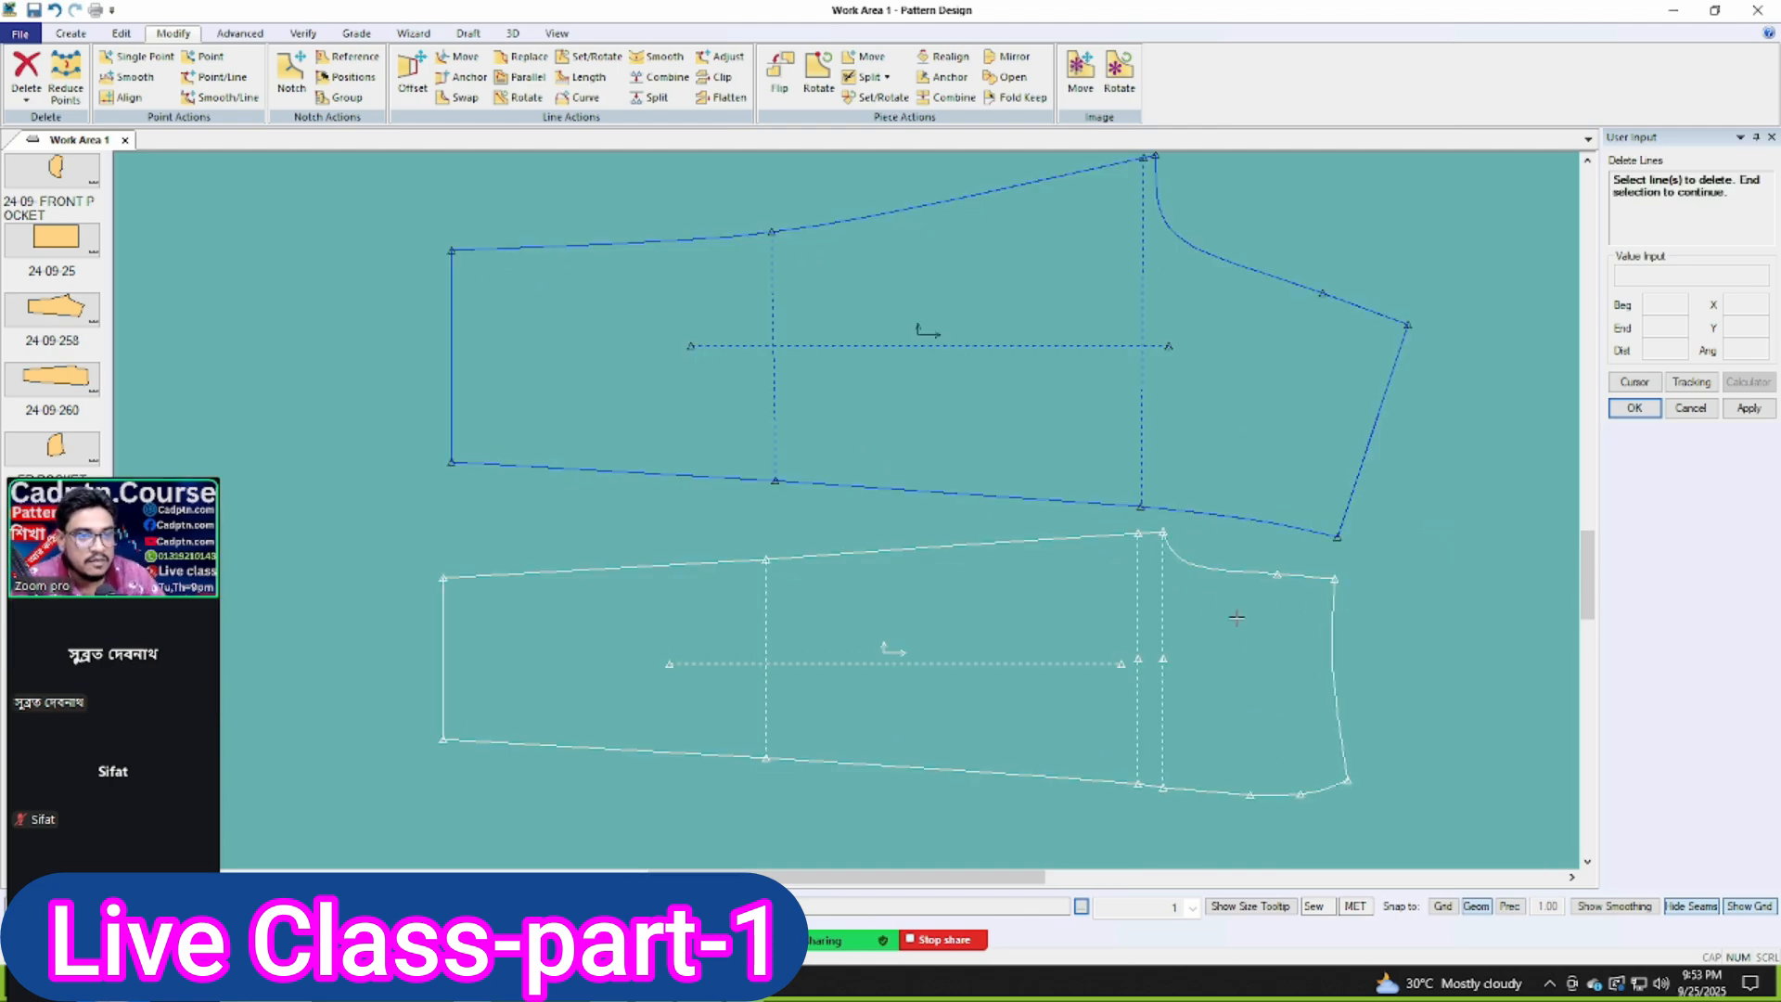
pyautogui.rightClick(1160, 569)
pyautogui.click(1159, 569)
pyautogui.click(1160, 569)
# Step: Overlay the back panel on the front panel at their outseam hem corners, and move it back above the front
pyautogui.scroll(-2, 1044, 676)
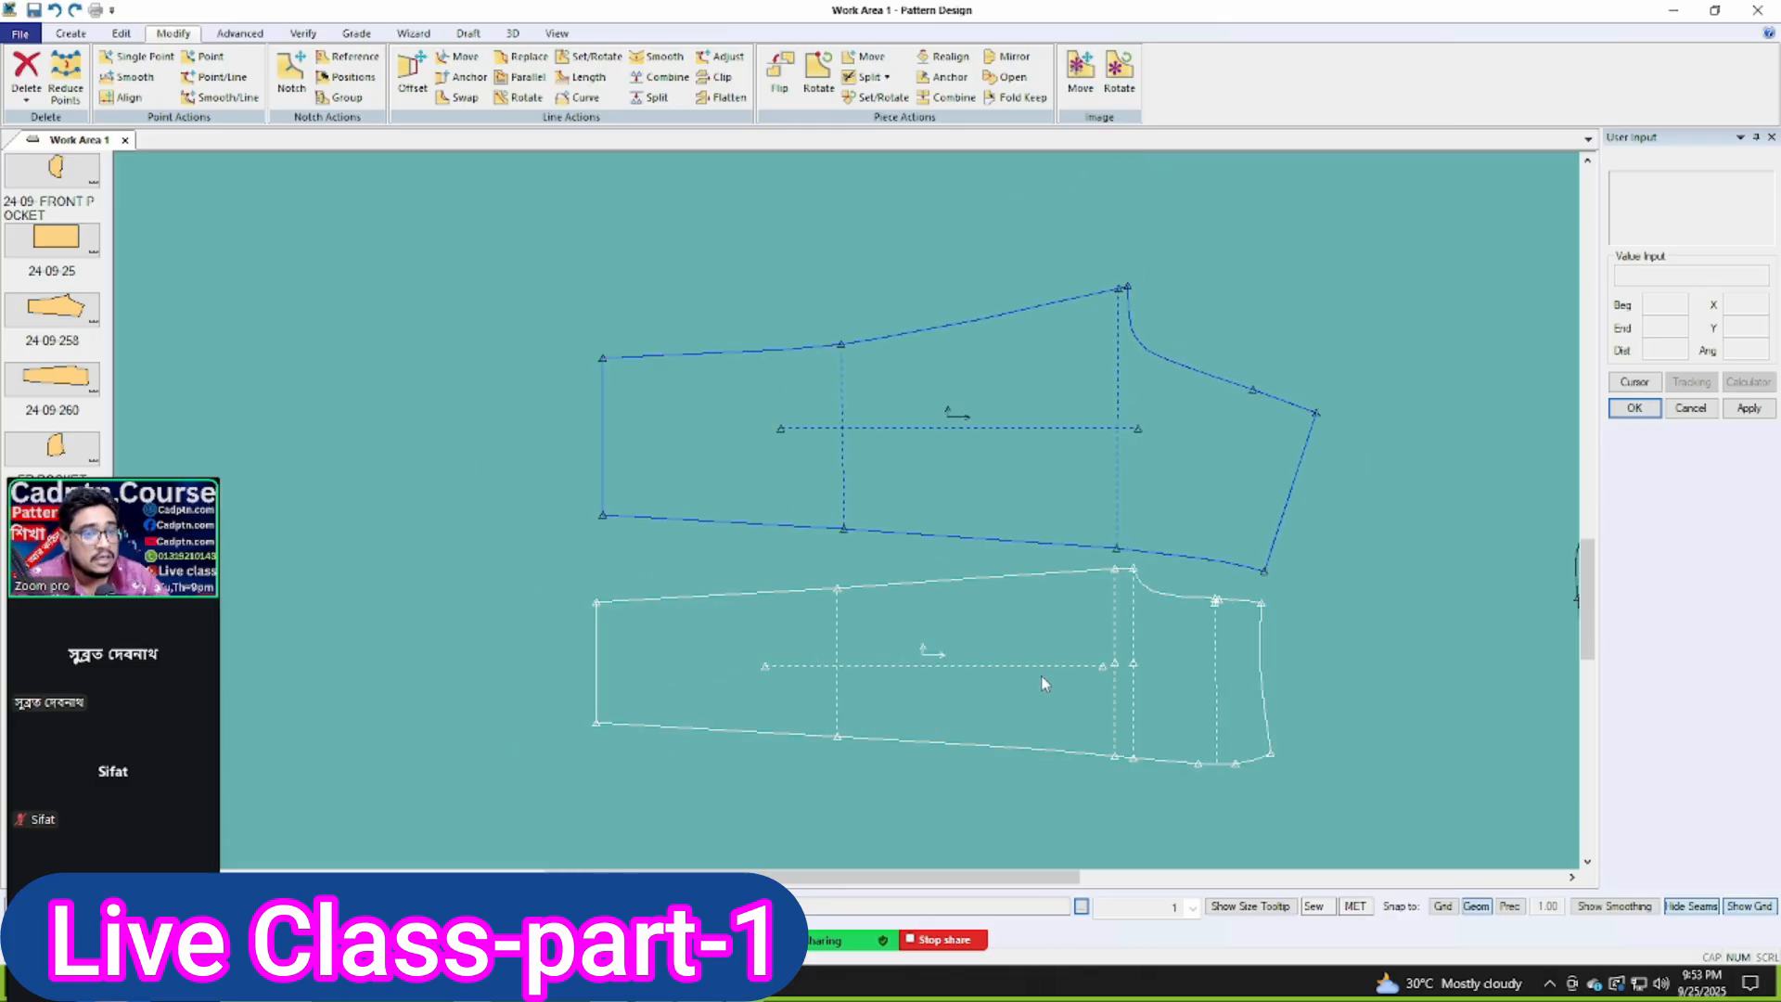
pyautogui.click(884, 536)
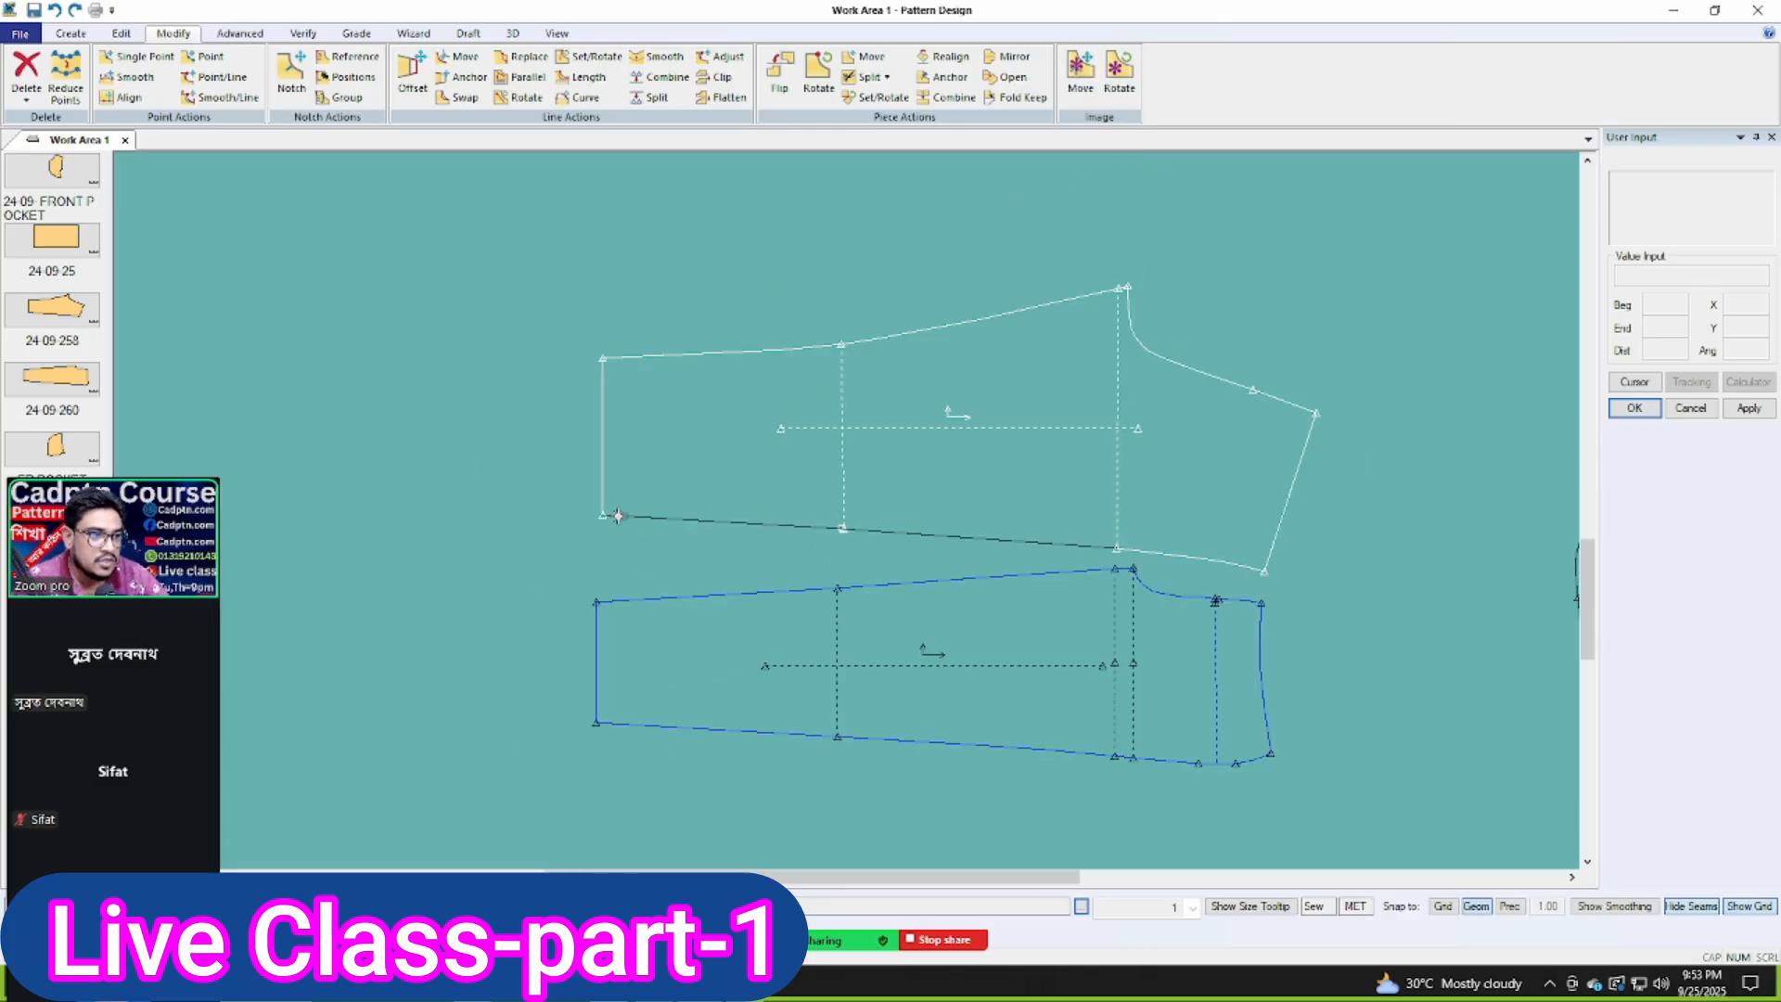
pyautogui.moveTo(618, 516); pyautogui.dragTo(593, 728)
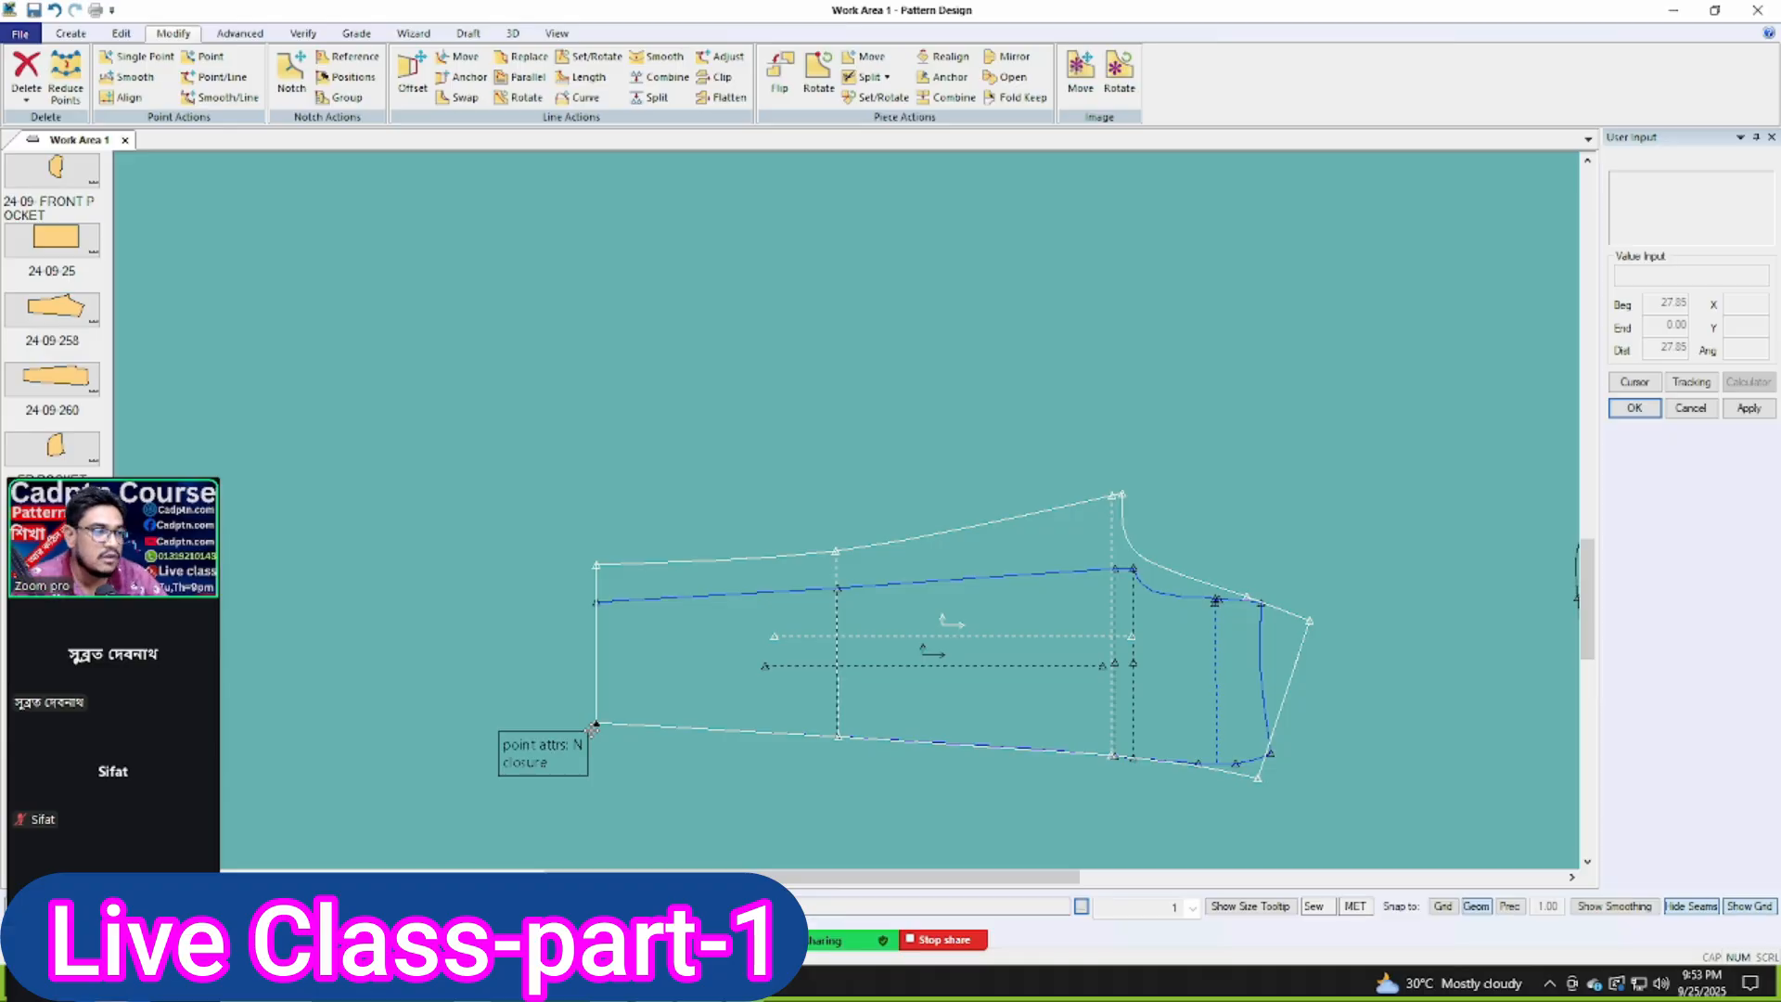
pyautogui.moveTo(594, 728); pyautogui.dragTo(618, 483)
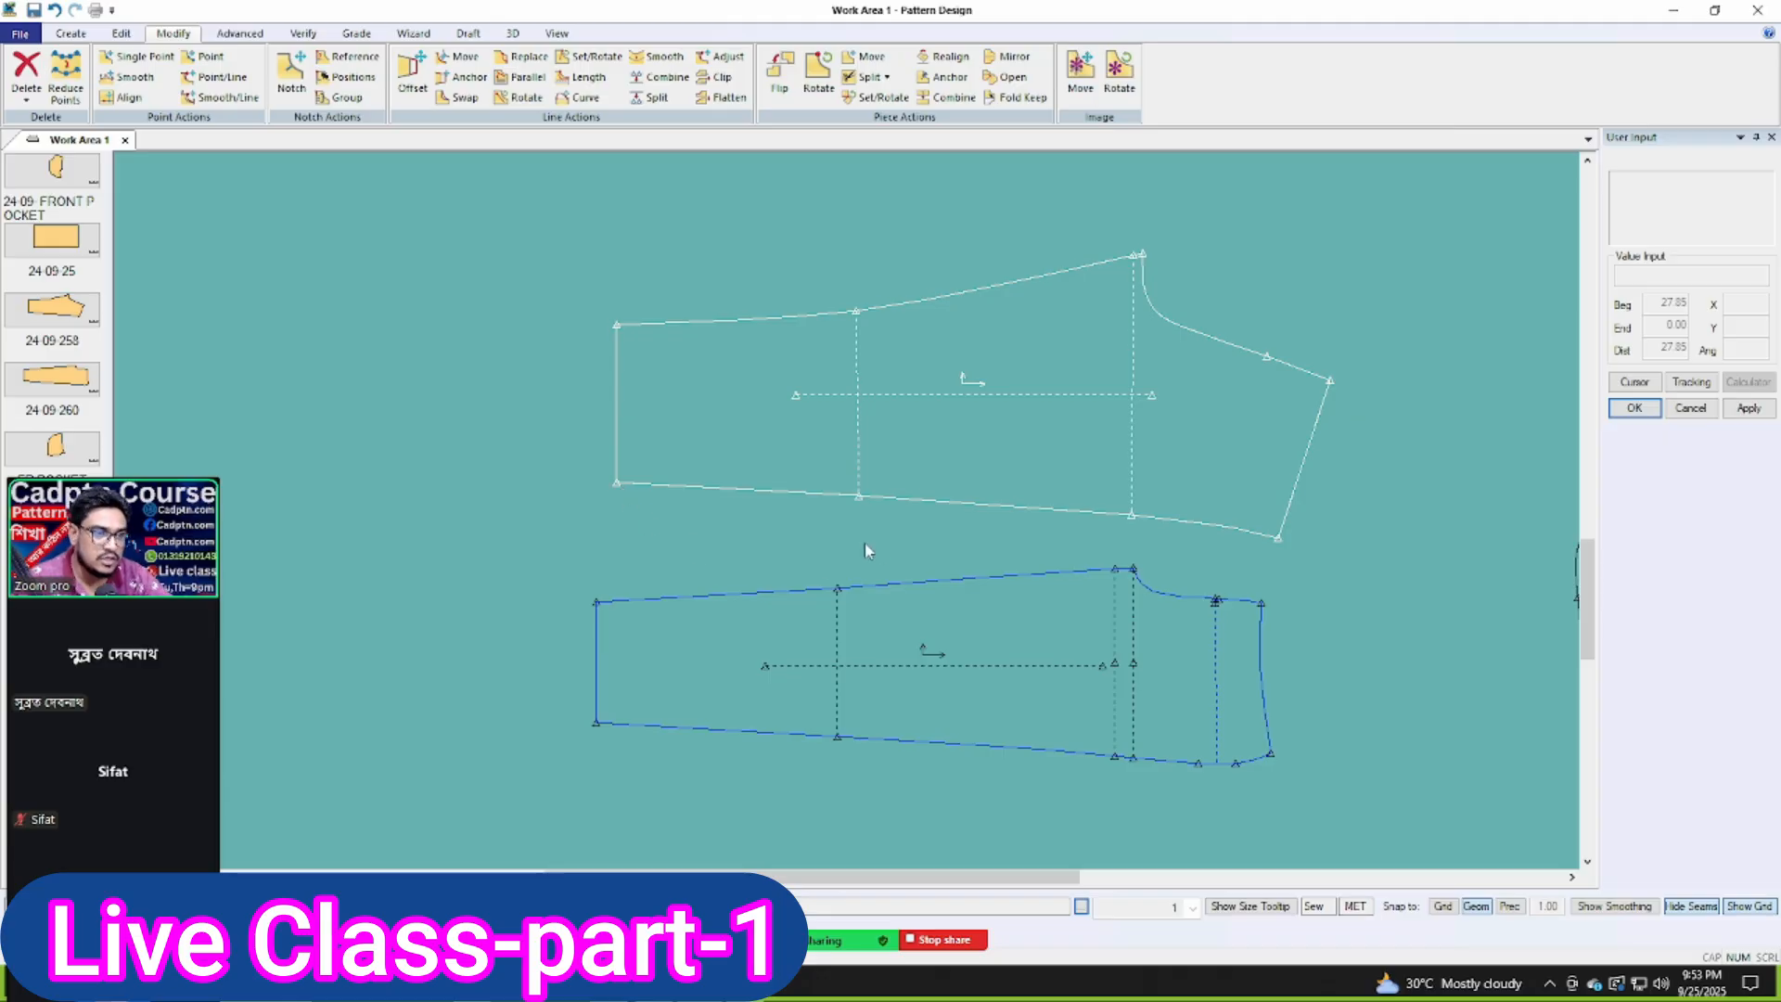
pyautogui.moveTo(736, 449); pyautogui.dragTo(723, 458)
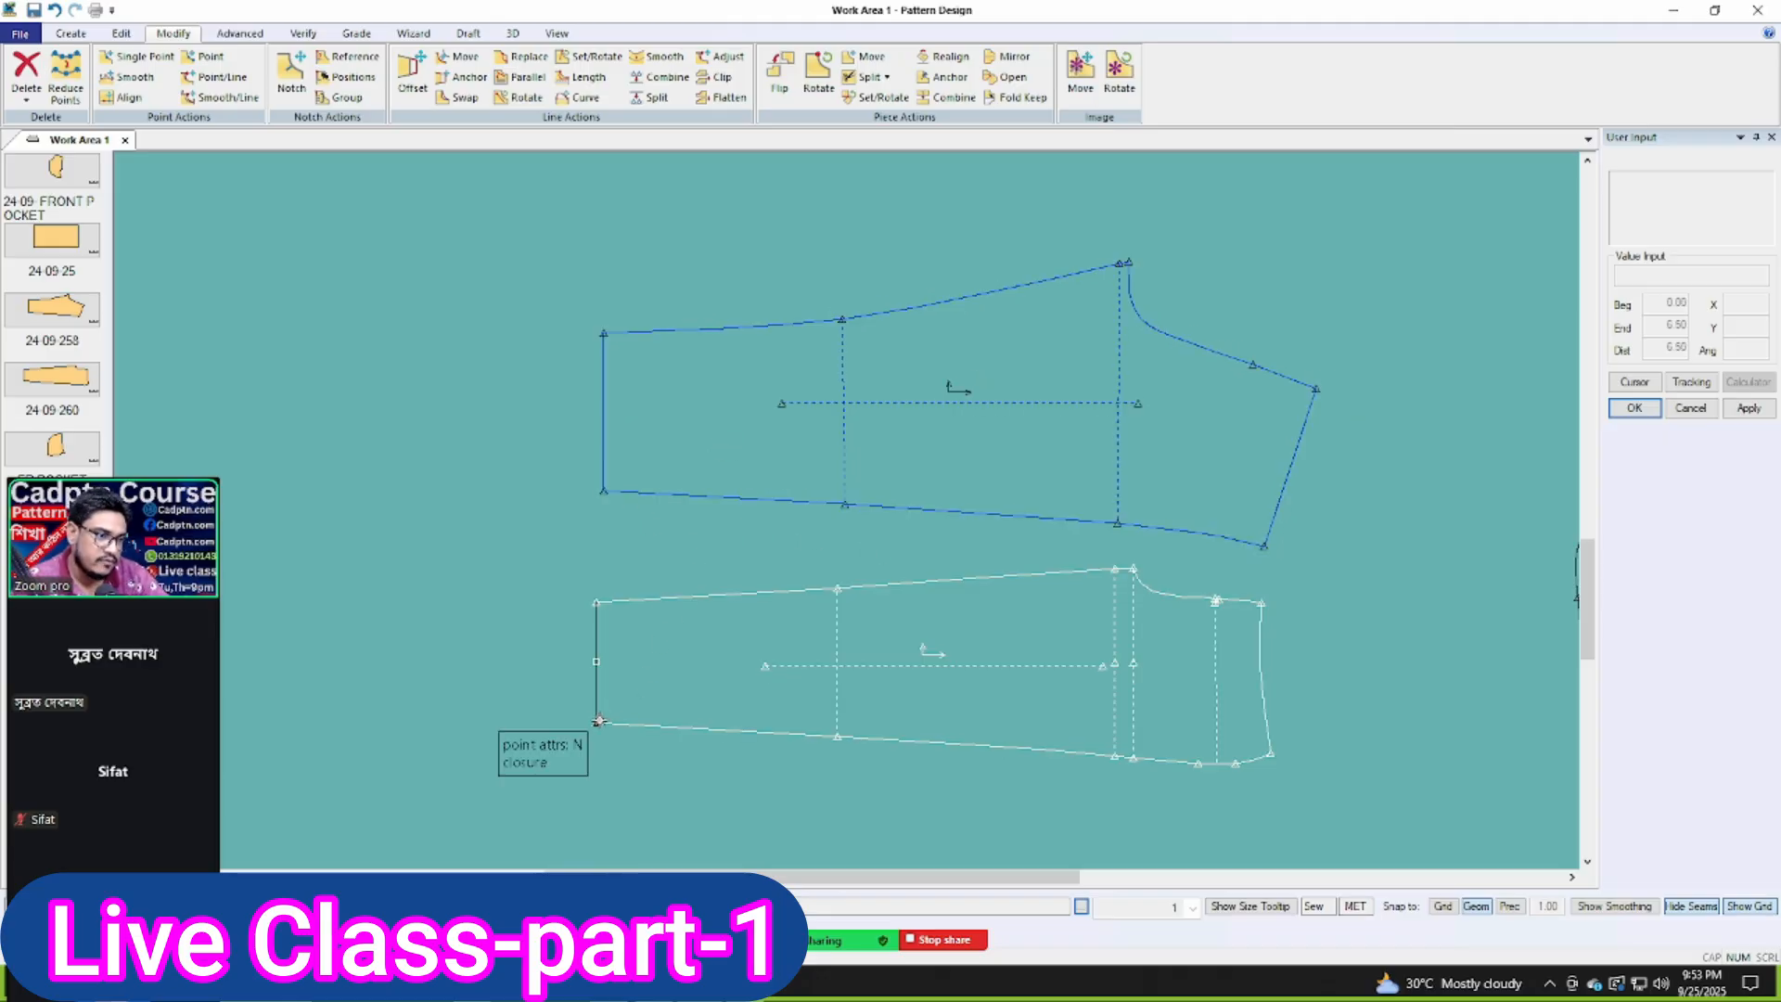
# Step: Overlay the front panel on the back panel at their outseam hem corners, and move it back below the back panel
pyautogui.moveTo(598, 720); pyautogui.dragTo(594, 496)
pyautogui.scroll(2, 1054, 419)
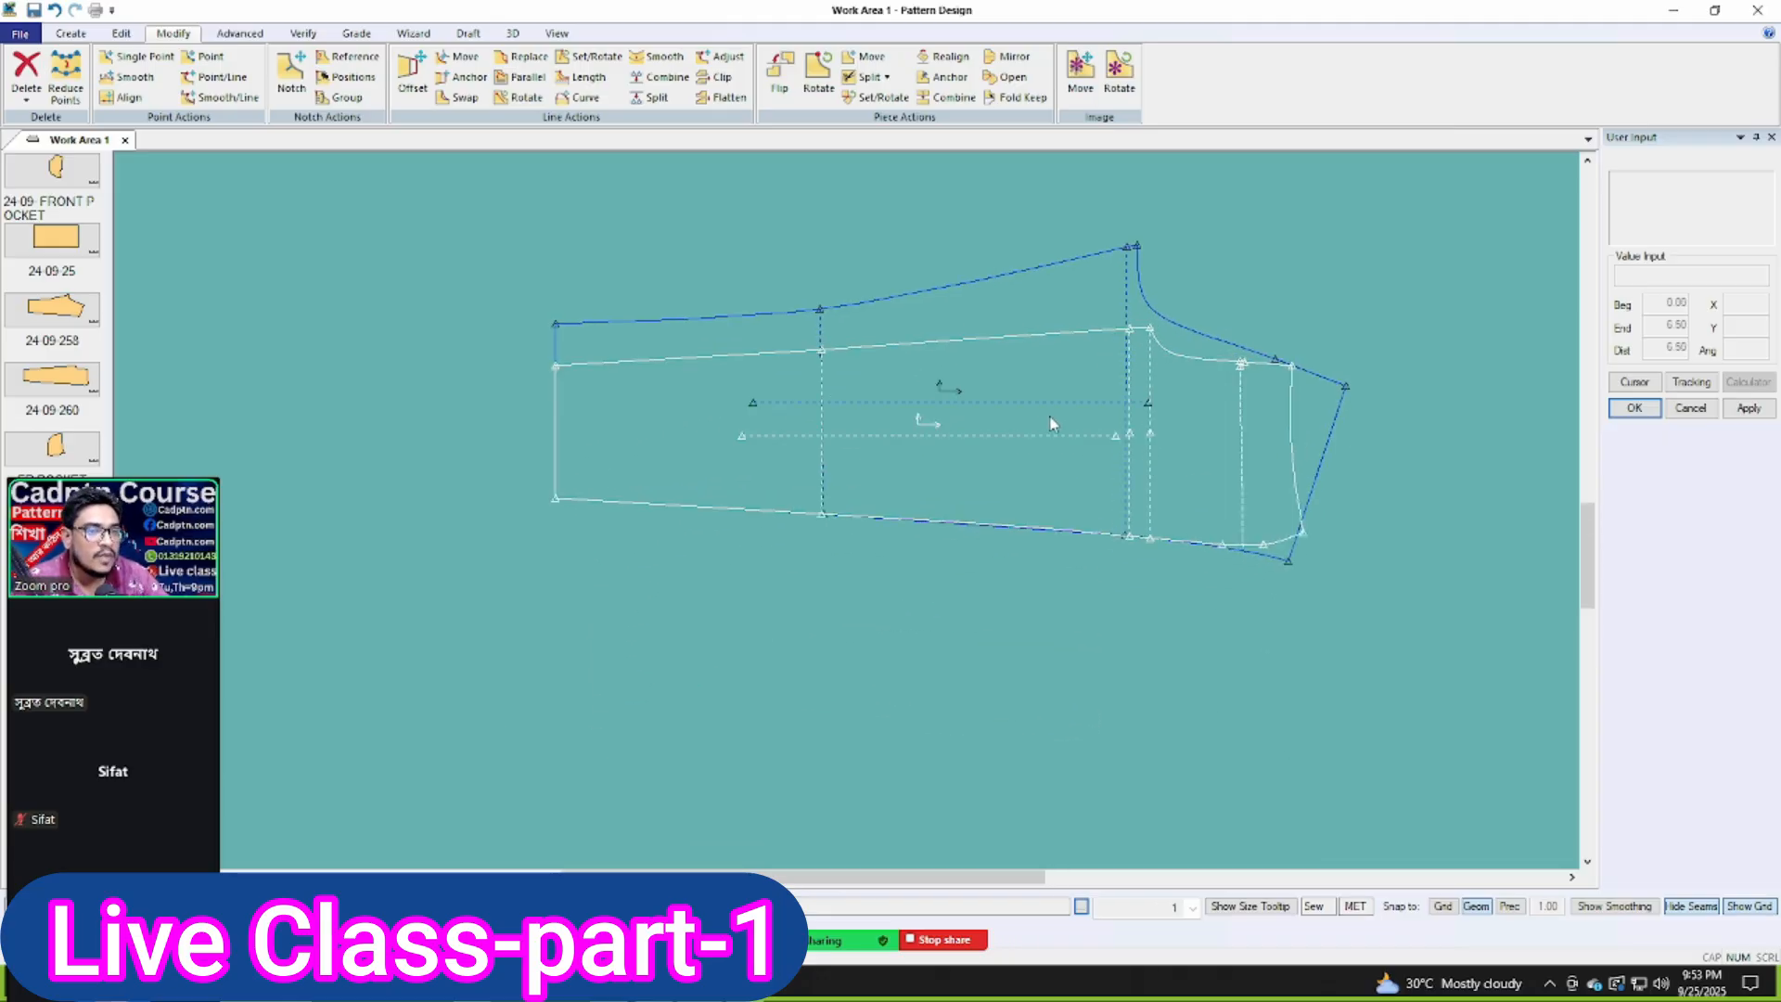
pyautogui.moveTo(1078, 433); pyautogui.dragTo(1048, 681)
pyautogui.moveTo(1106, 464); pyautogui.dragTo(1098, 449)
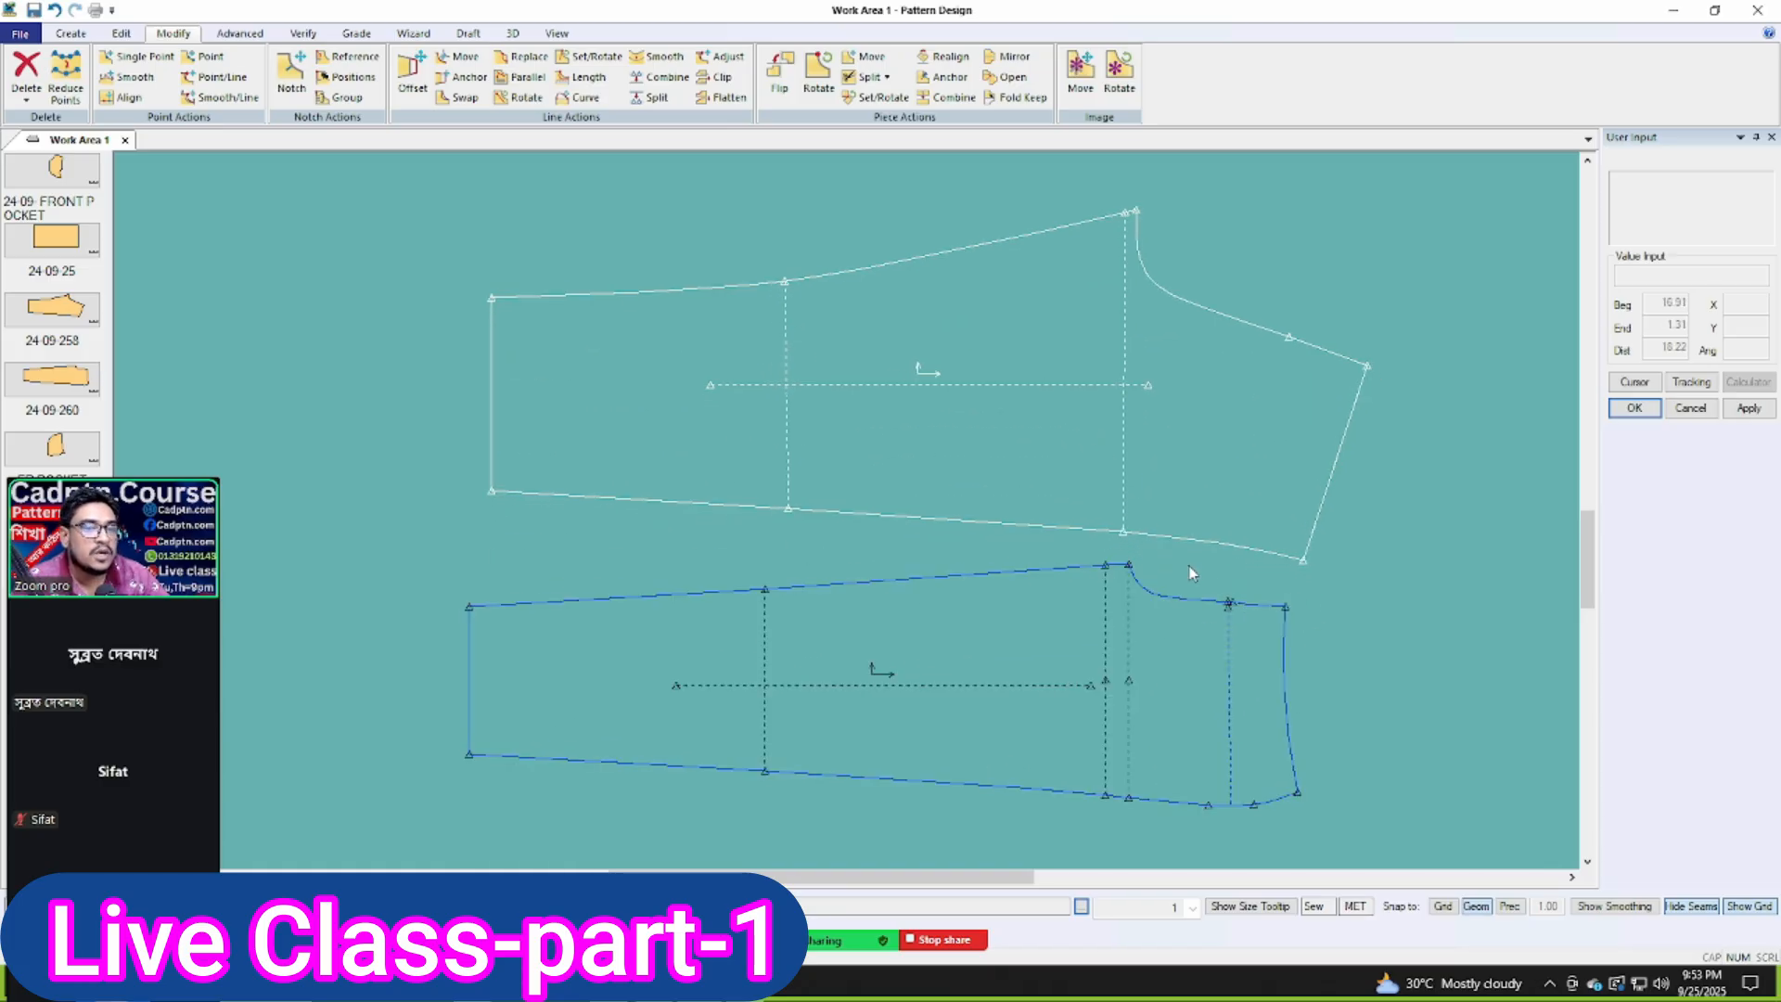
# Step: Measure the angle between the front panel's centre-front line and waistline, and end the measurement
pyautogui.scroll(3, 1330, 816)
pyautogui.scroll(5, 1286, 529)
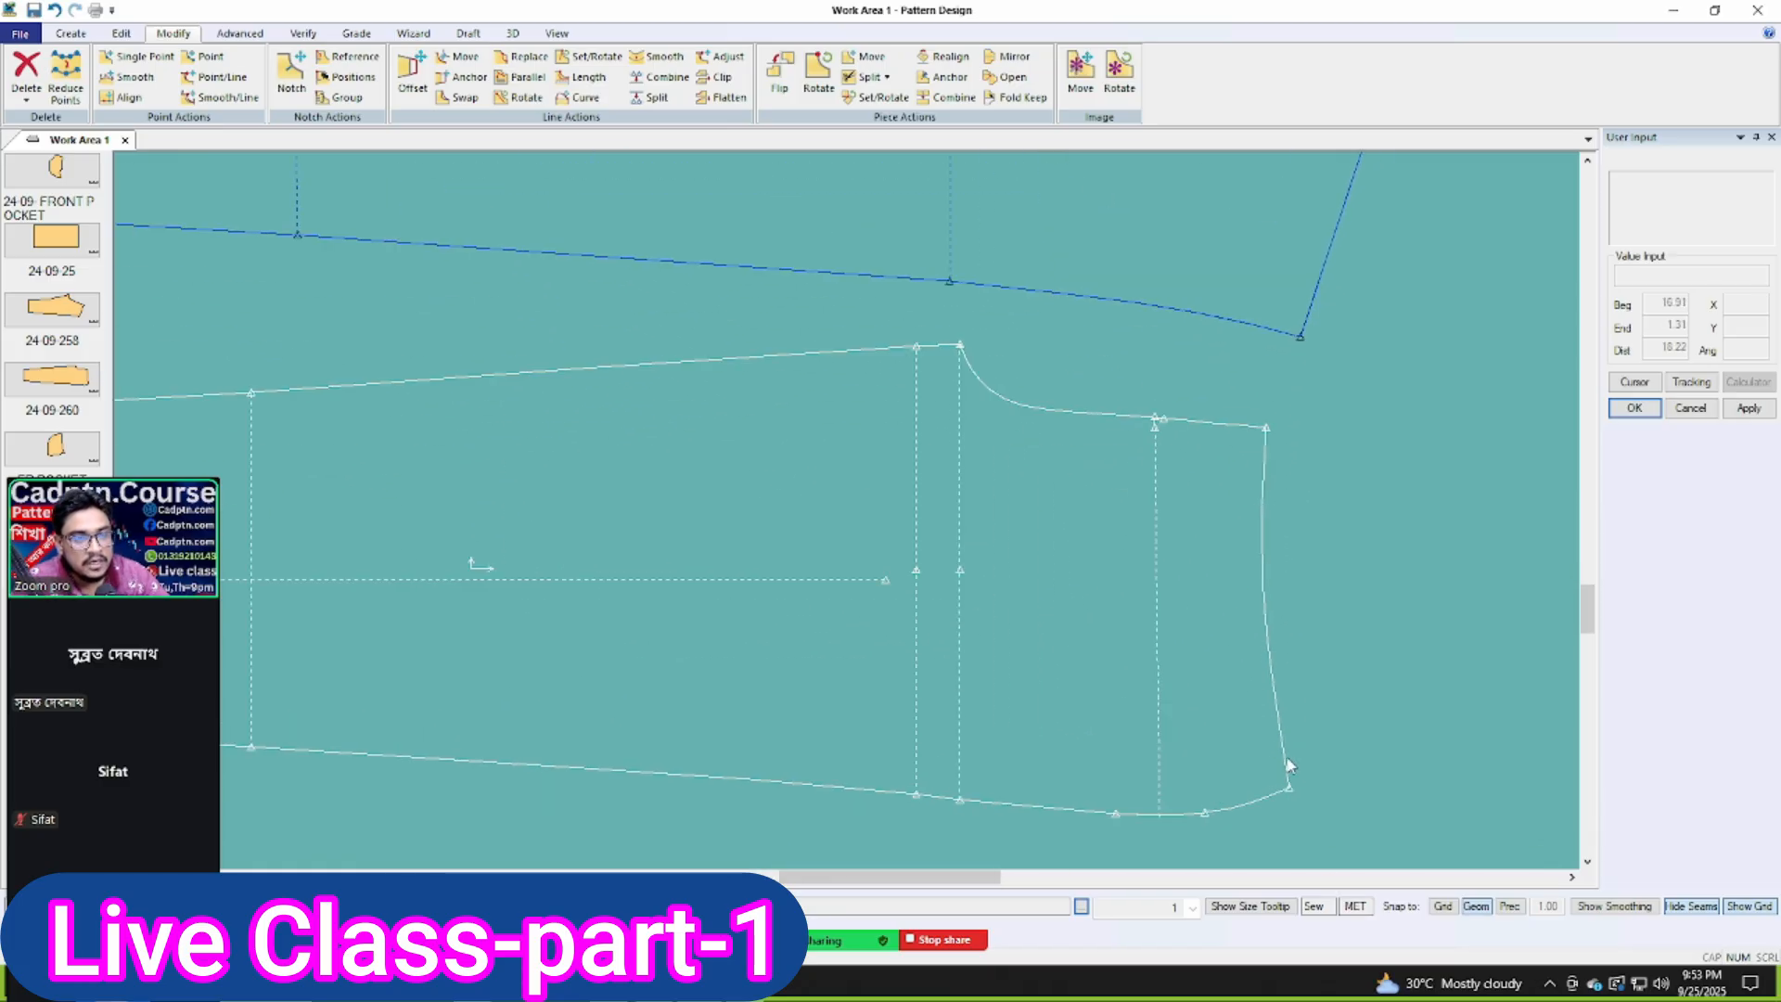
pyautogui.click(302, 33)
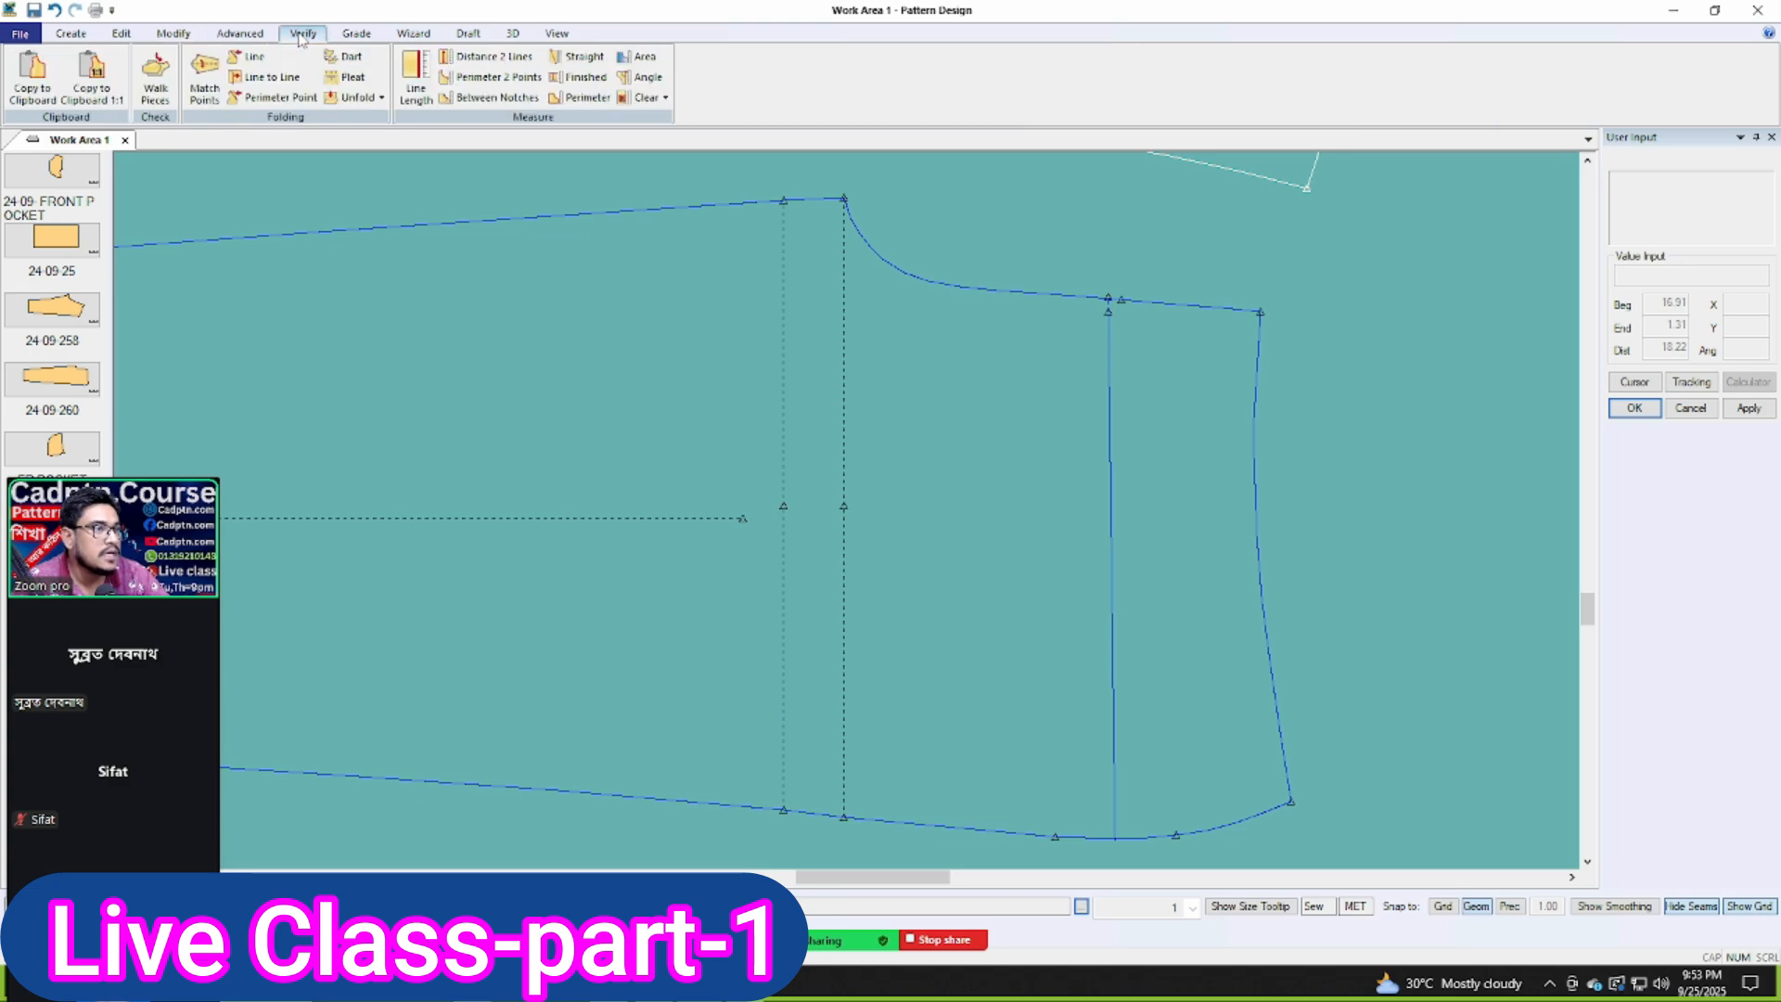
pyautogui.click(640, 77)
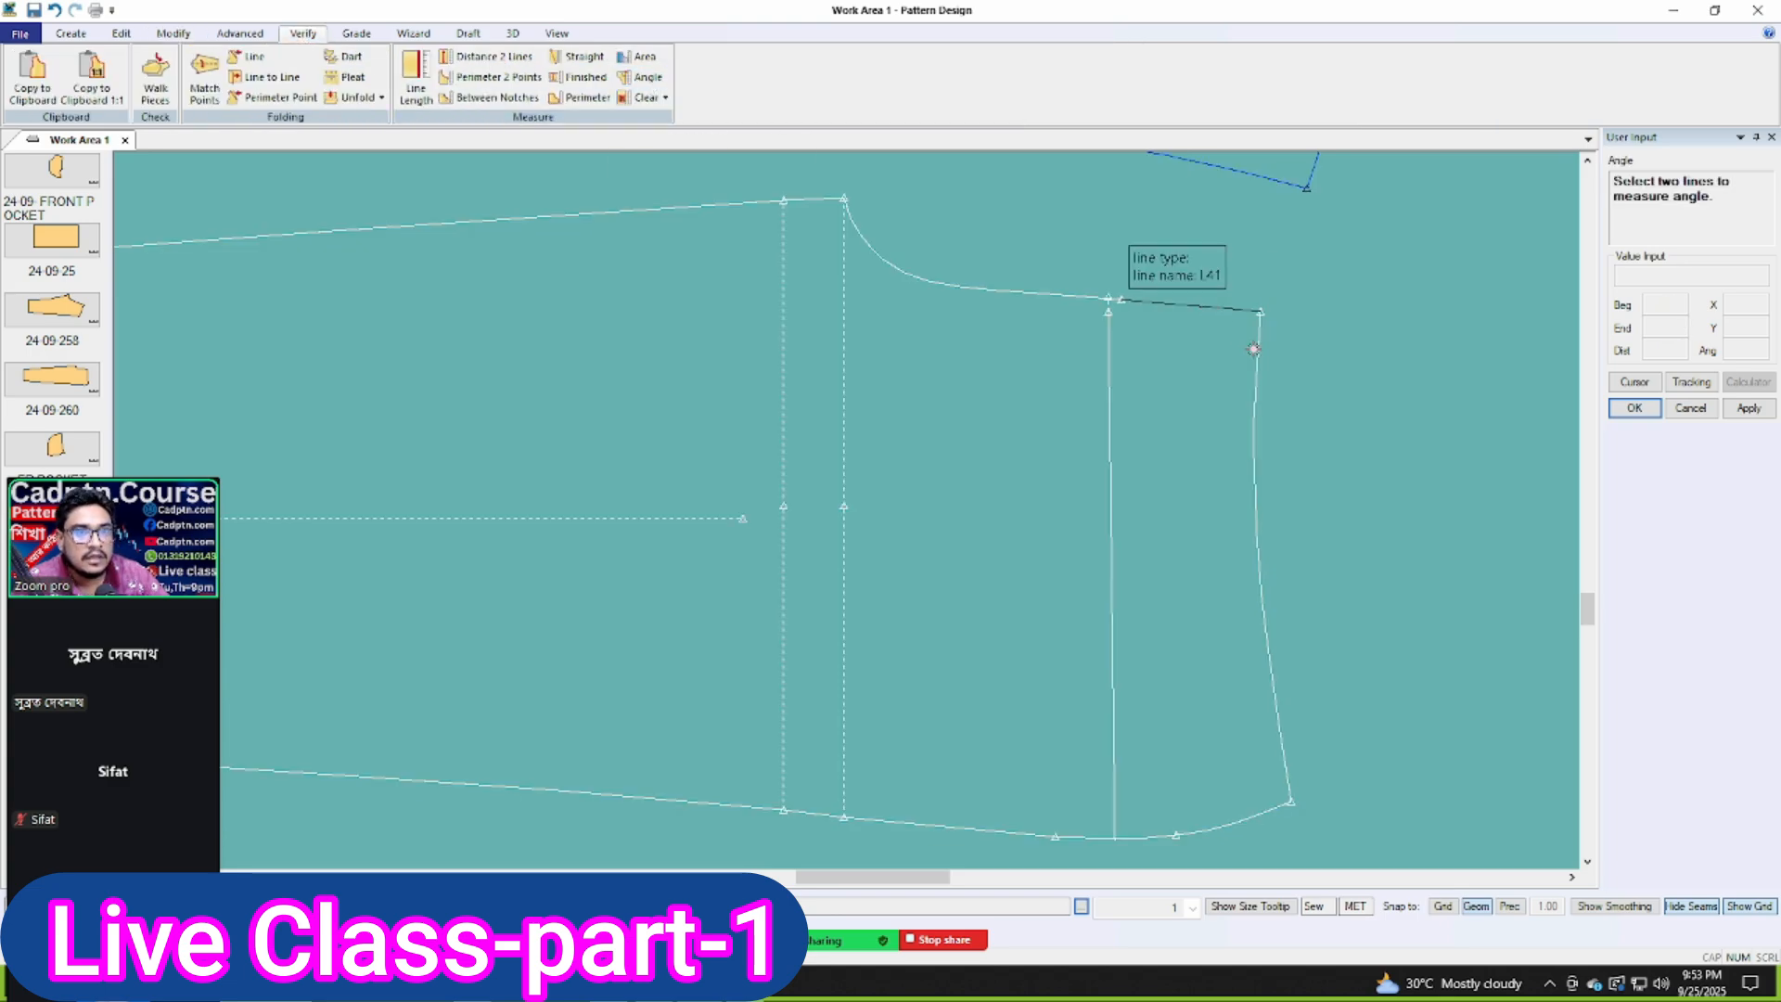
pyautogui.click(1253, 349)
pyautogui.scroll(2, 1243, 320)
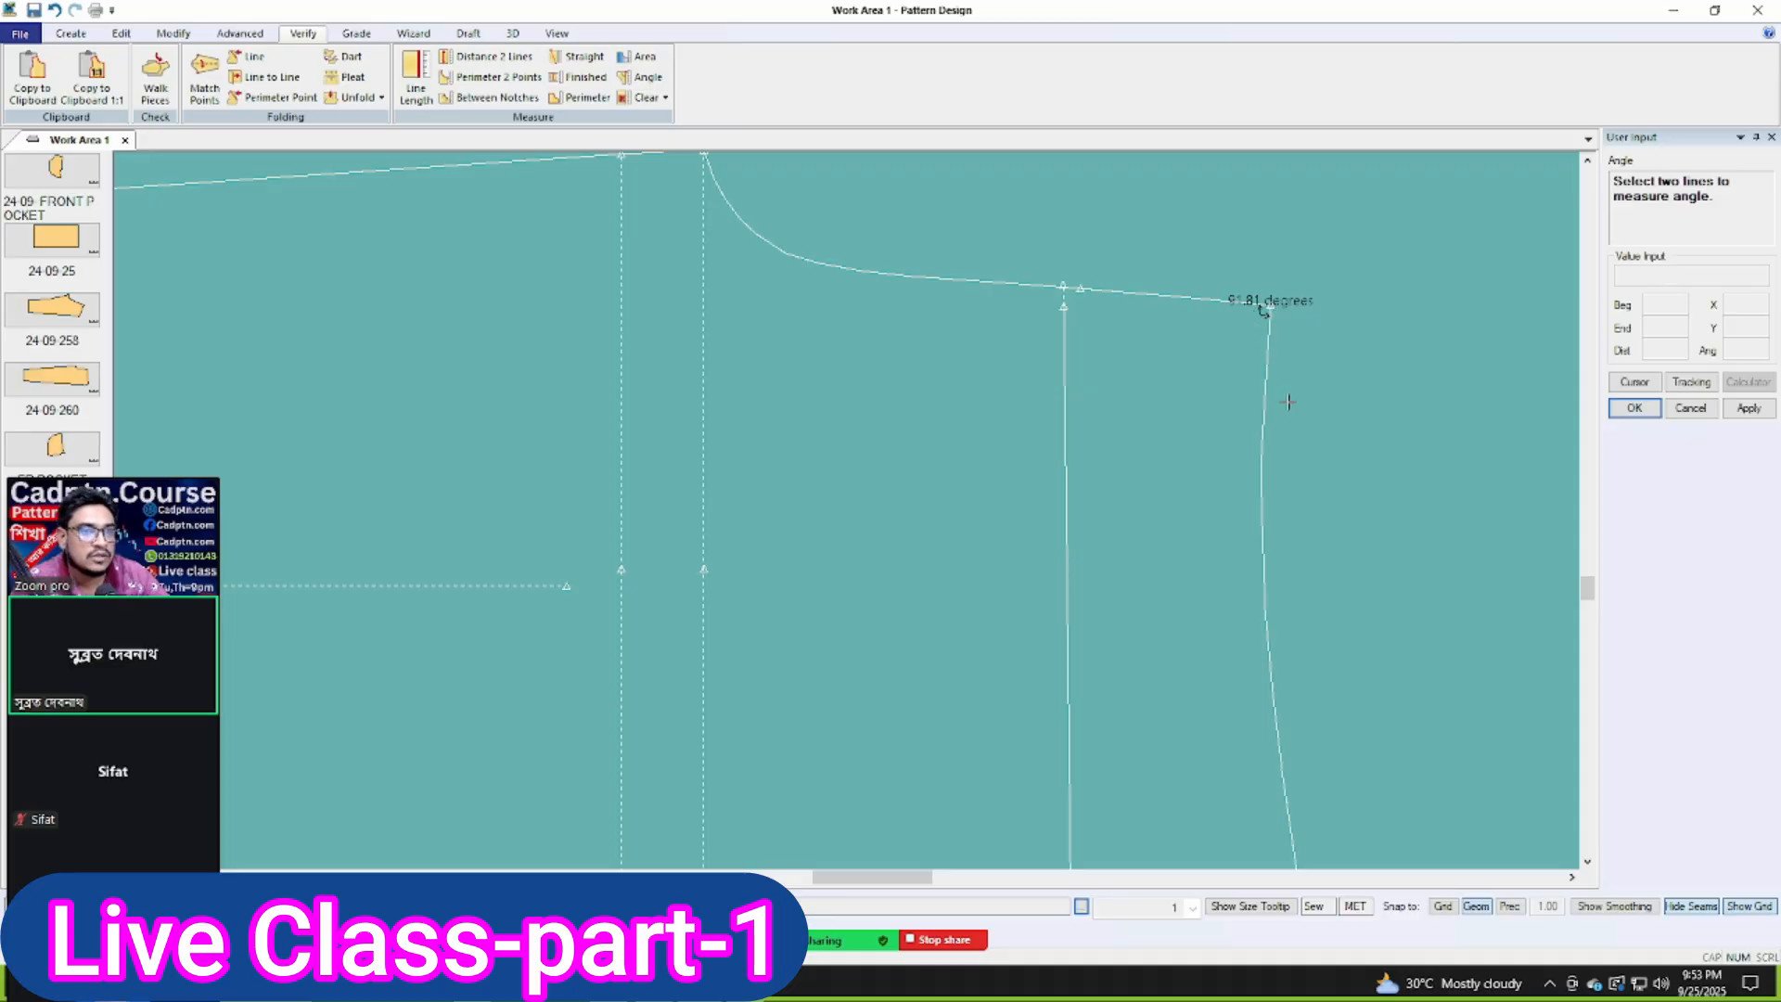
pyautogui.scroll(-9, 1288, 404)
pyautogui.rightClick(1265, 455)
pyautogui.click(1265, 455)
pyautogui.scroll(-4, 1217, 806)
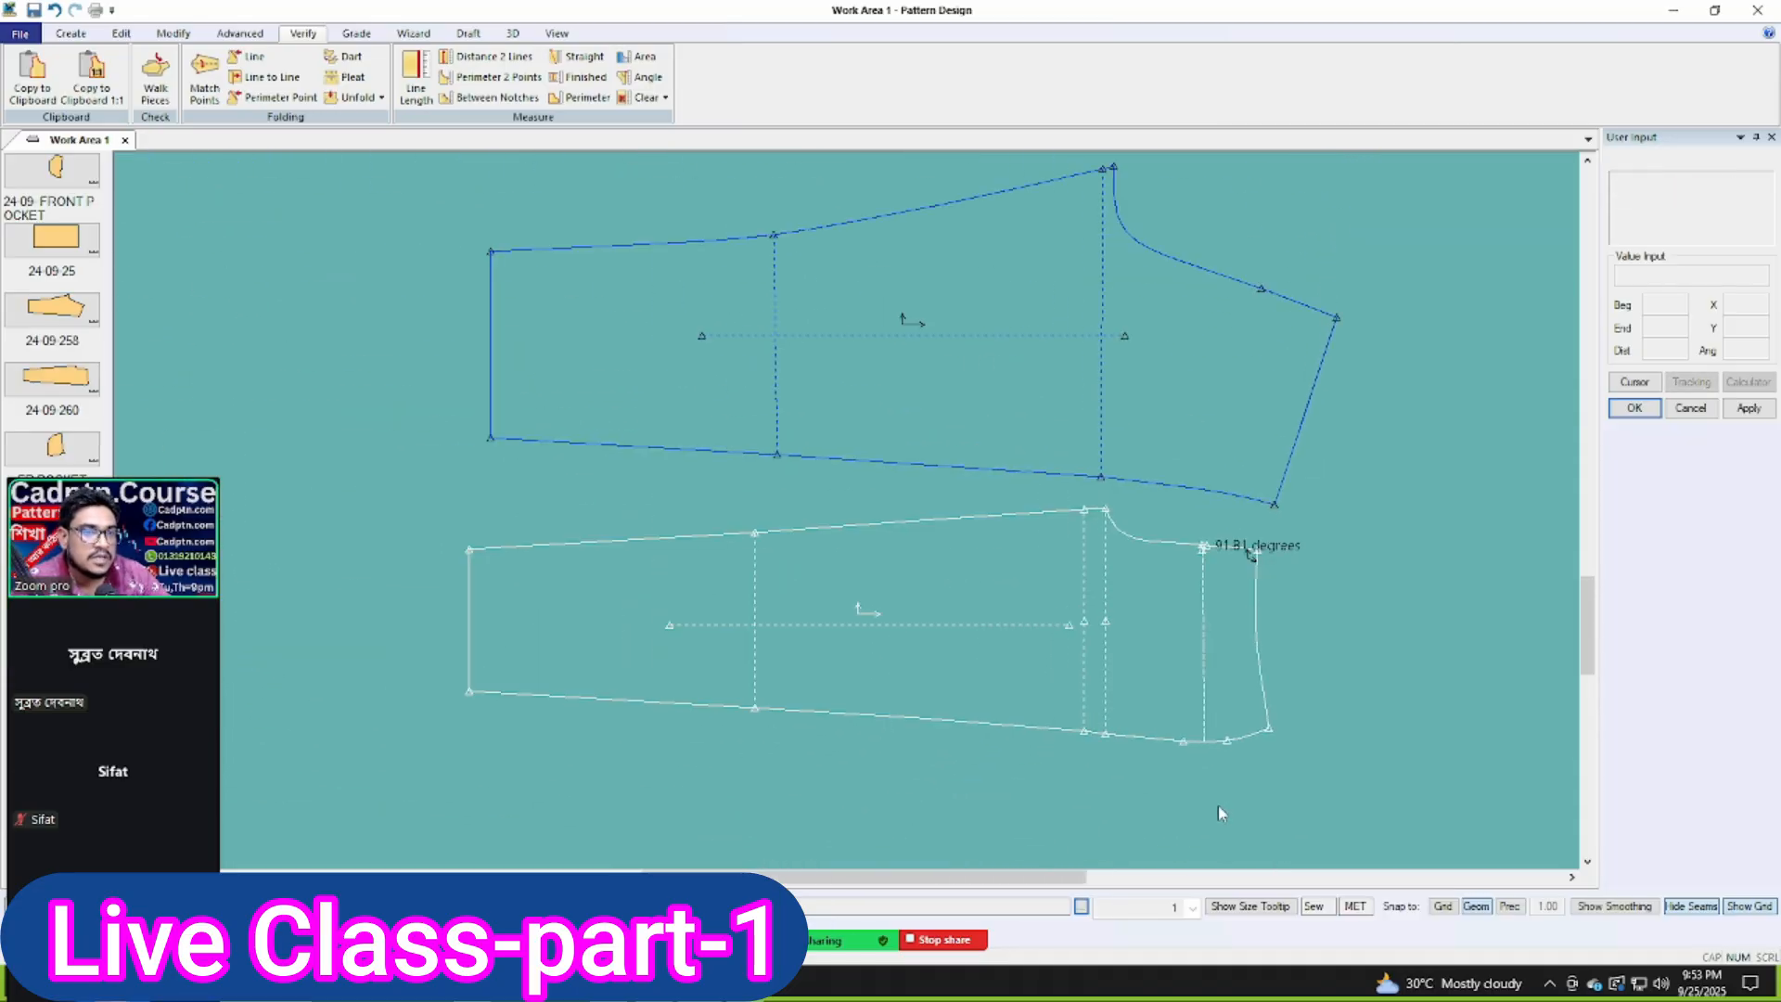
# Step: Measure the angle between the back panel's centre-back line and waistline, and end the measurement
pyautogui.scroll(-1, 1217, 805)
pyautogui.scroll(2, 1262, 357)
pyautogui.moveTo(1315, 396); pyautogui.dragTo(1301, 393)
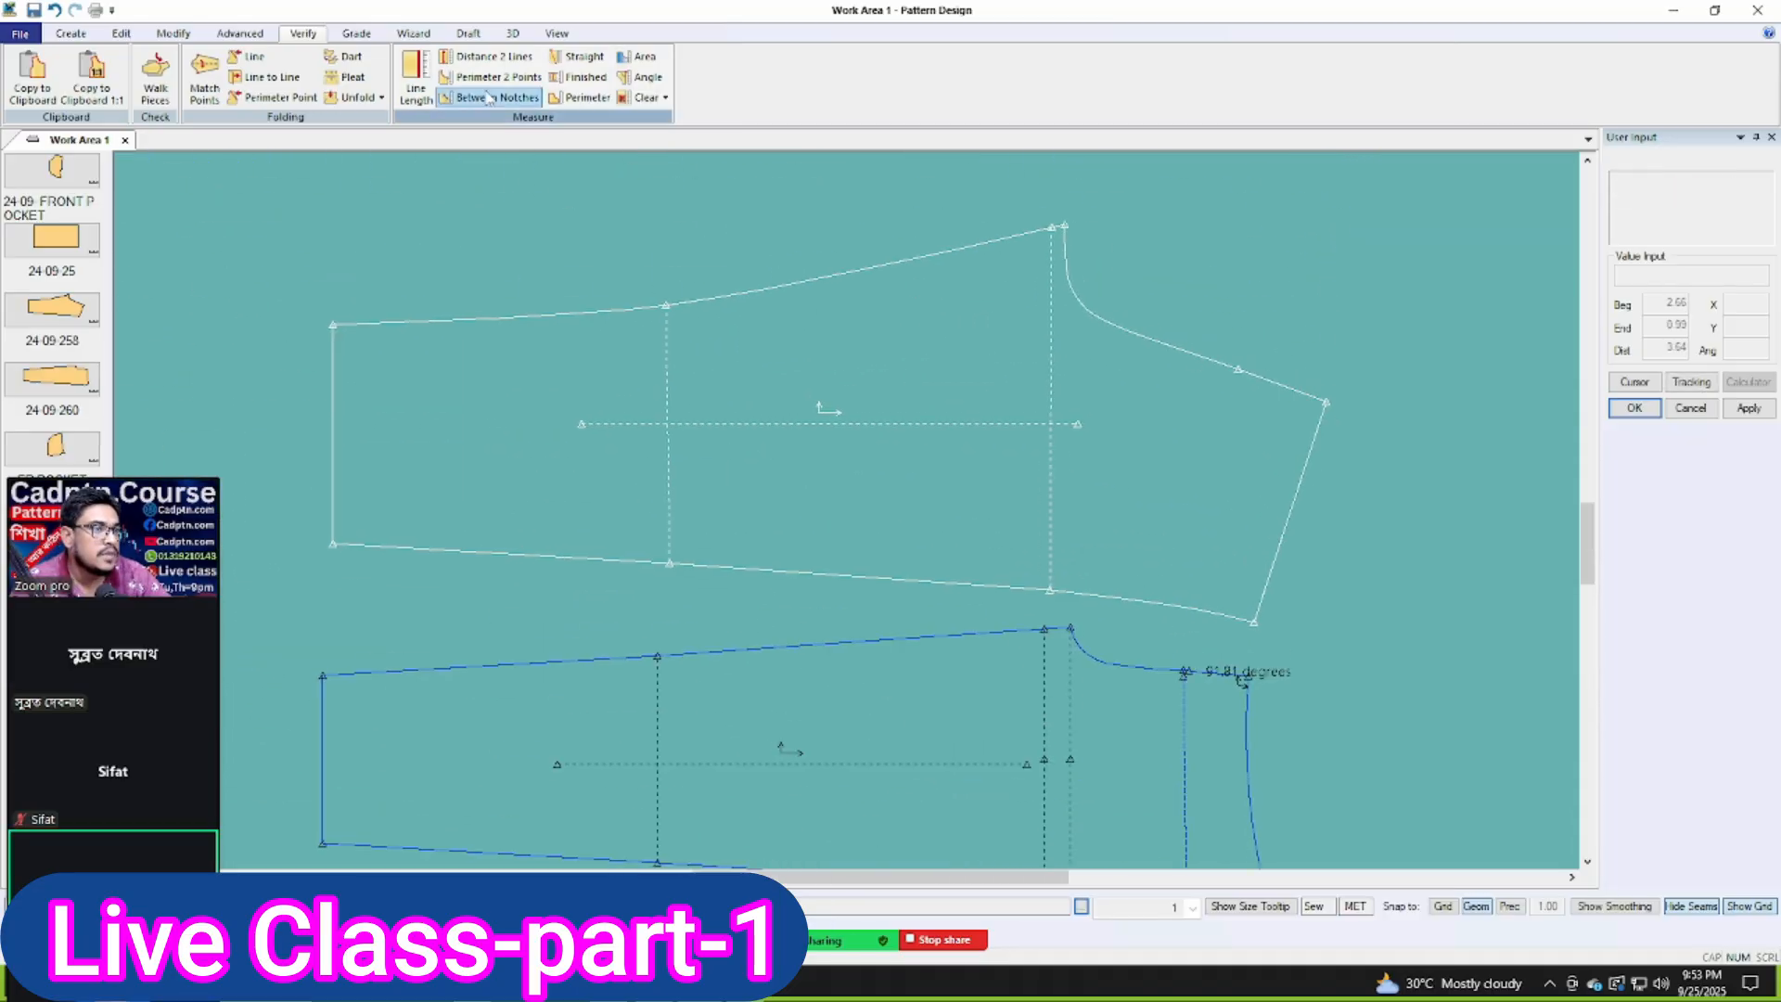
pyautogui.click(641, 77)
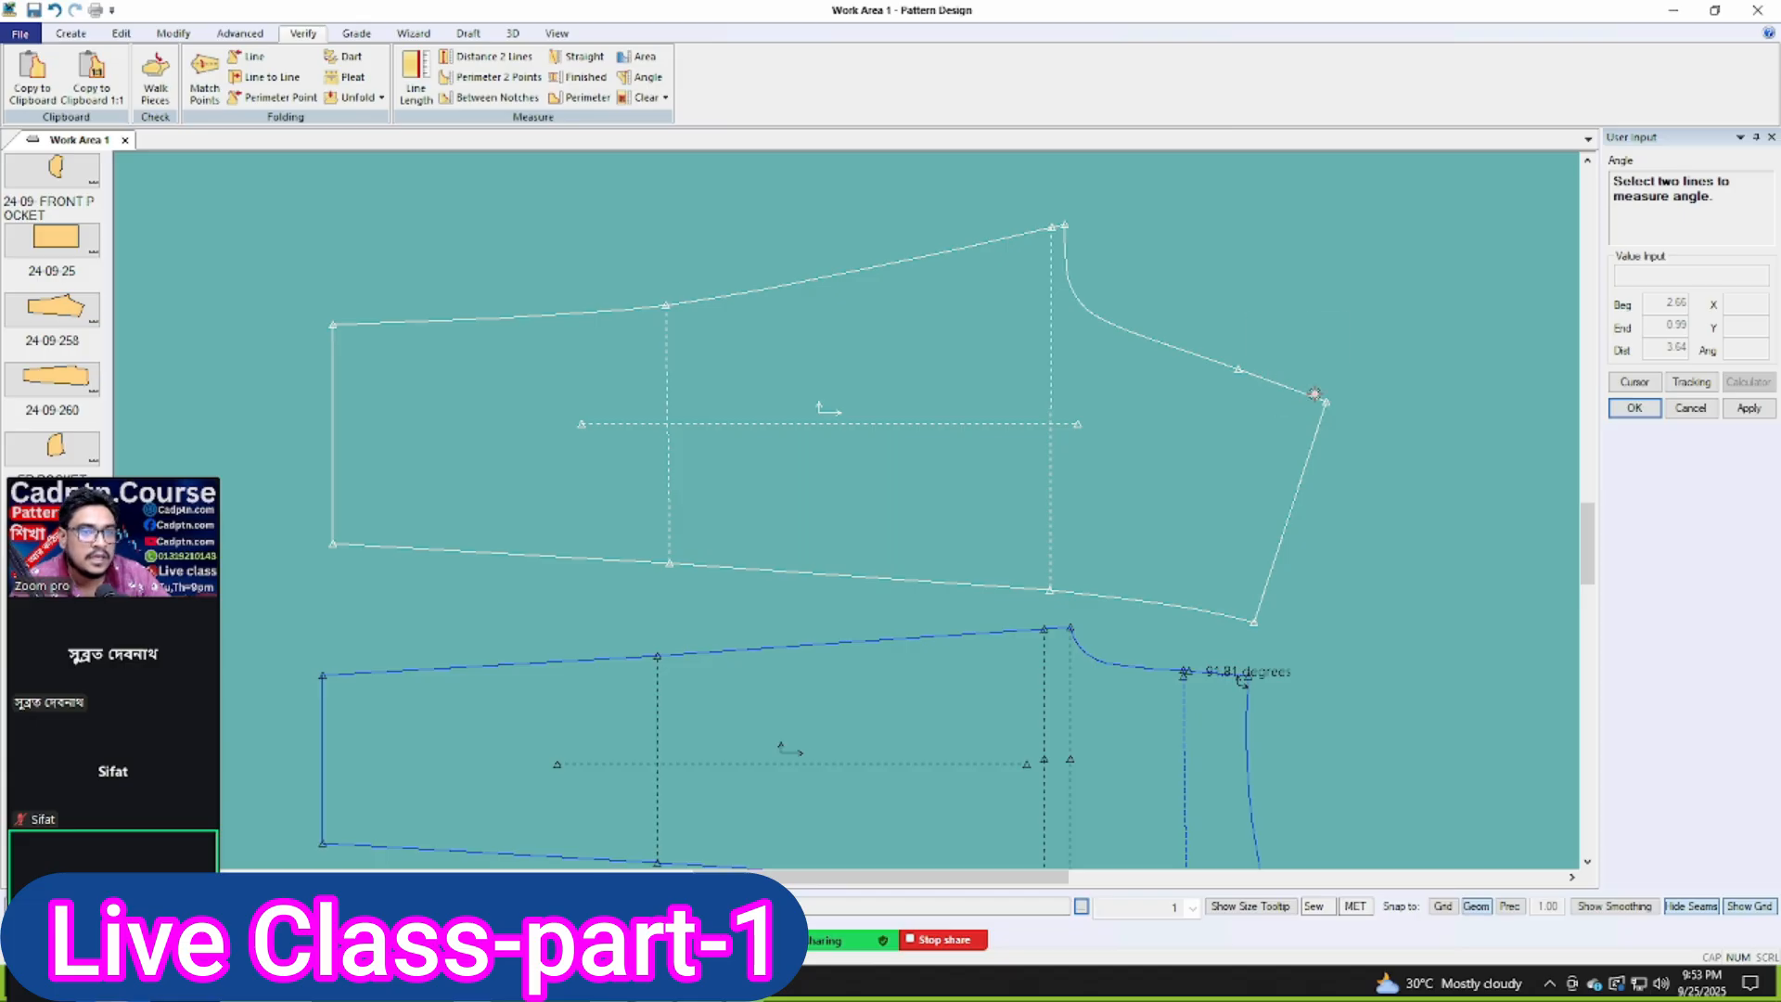
pyautogui.click(1315, 393)
pyautogui.rightClick(1314, 393)
pyautogui.click(1322, 399)
pyautogui.scroll(2, 1298, 422)
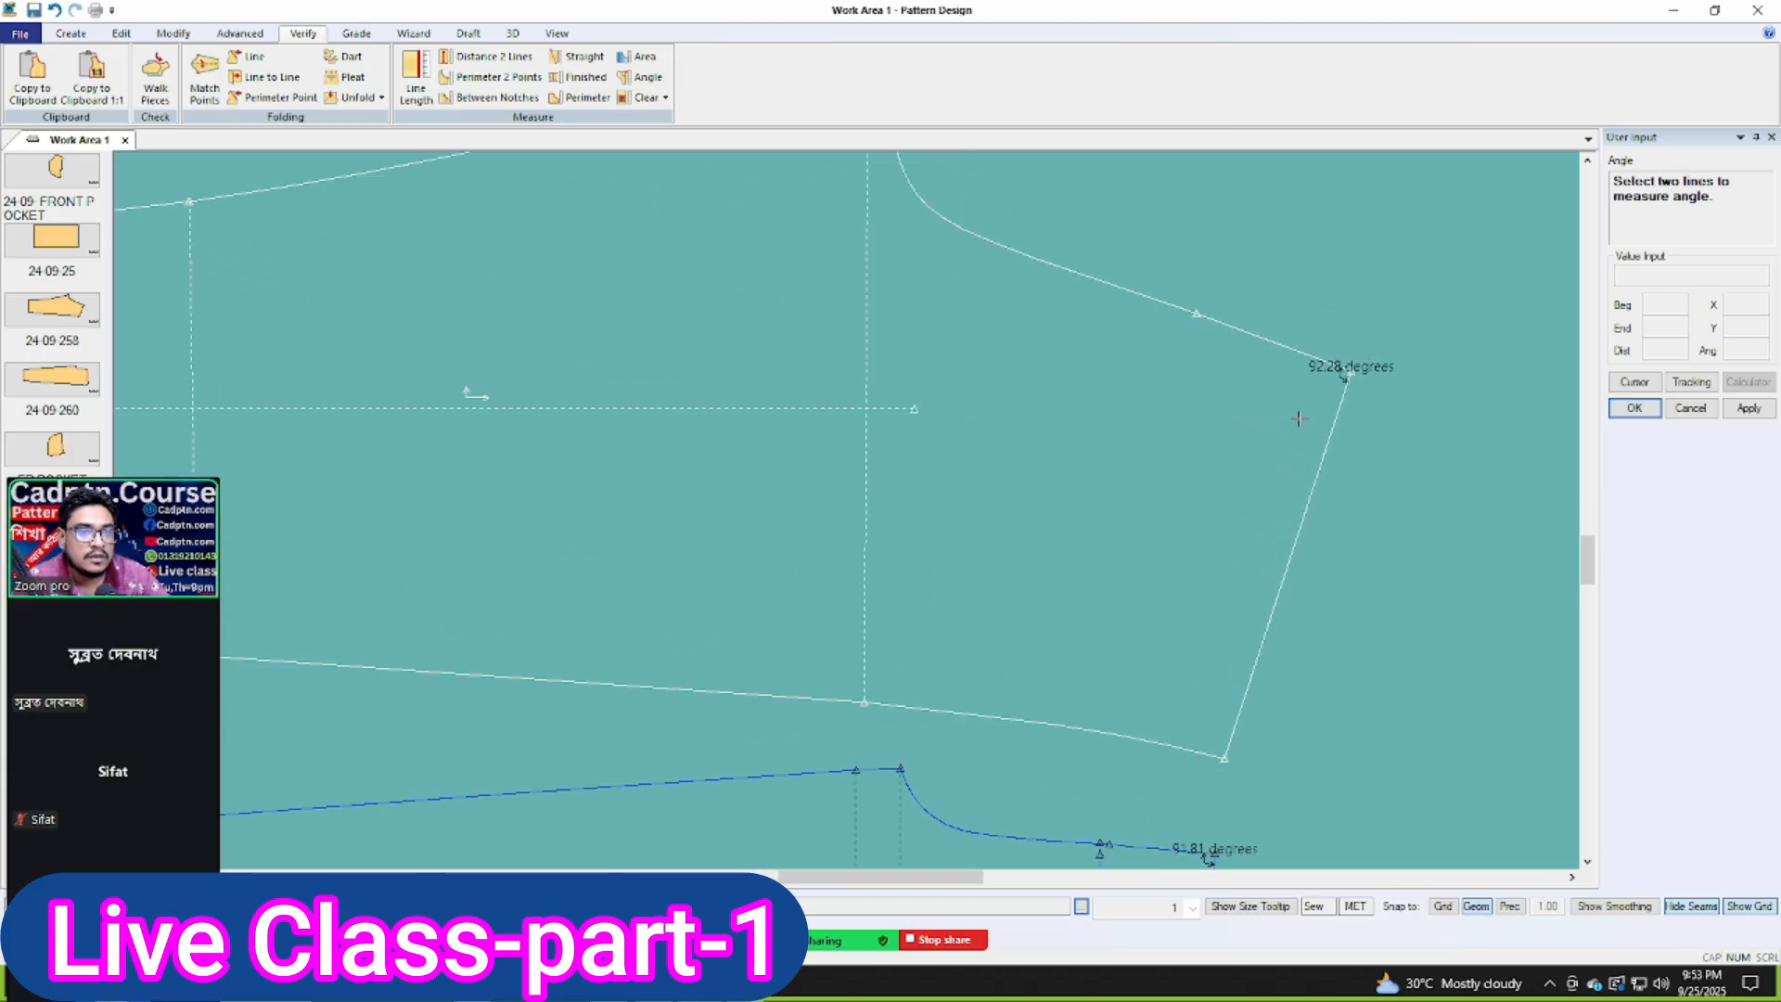
pyautogui.scroll(-4, 1252, 472)
pyautogui.rightClick(1133, 334)
pyautogui.click(1137, 333)
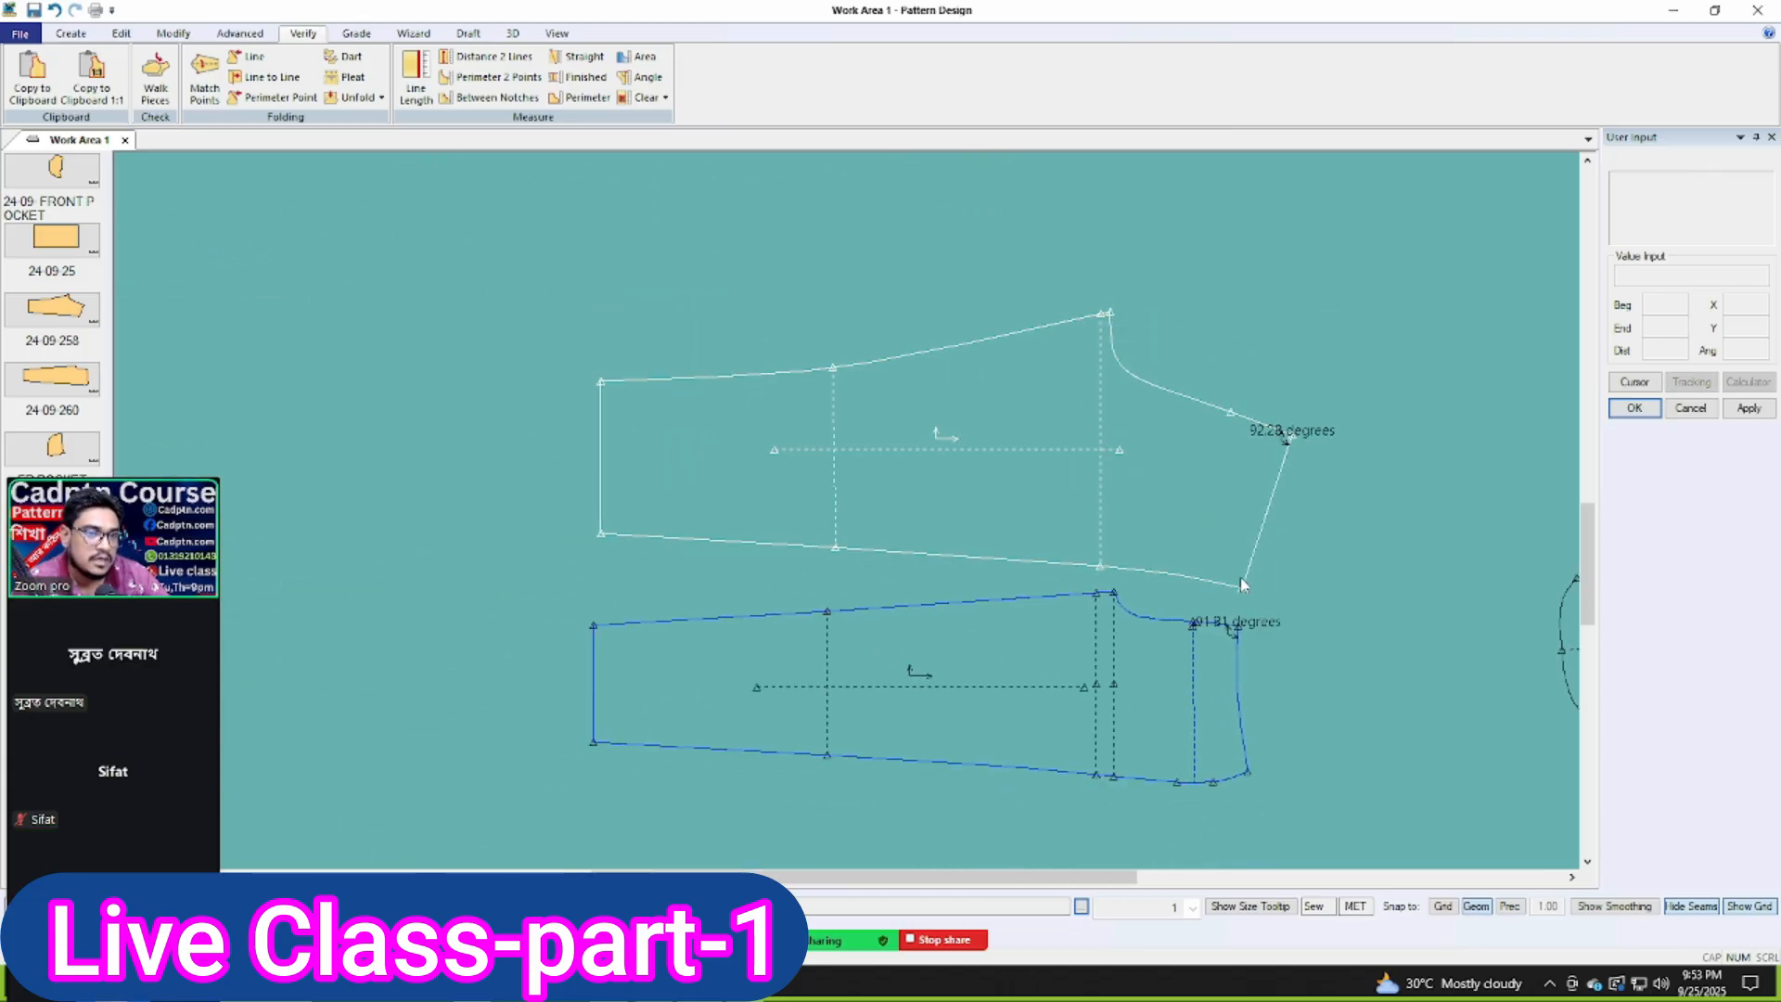
# Step: Examine the waist corners and crotch curves of the front and back panels against each other
pyautogui.scroll(1, 1160, 480)
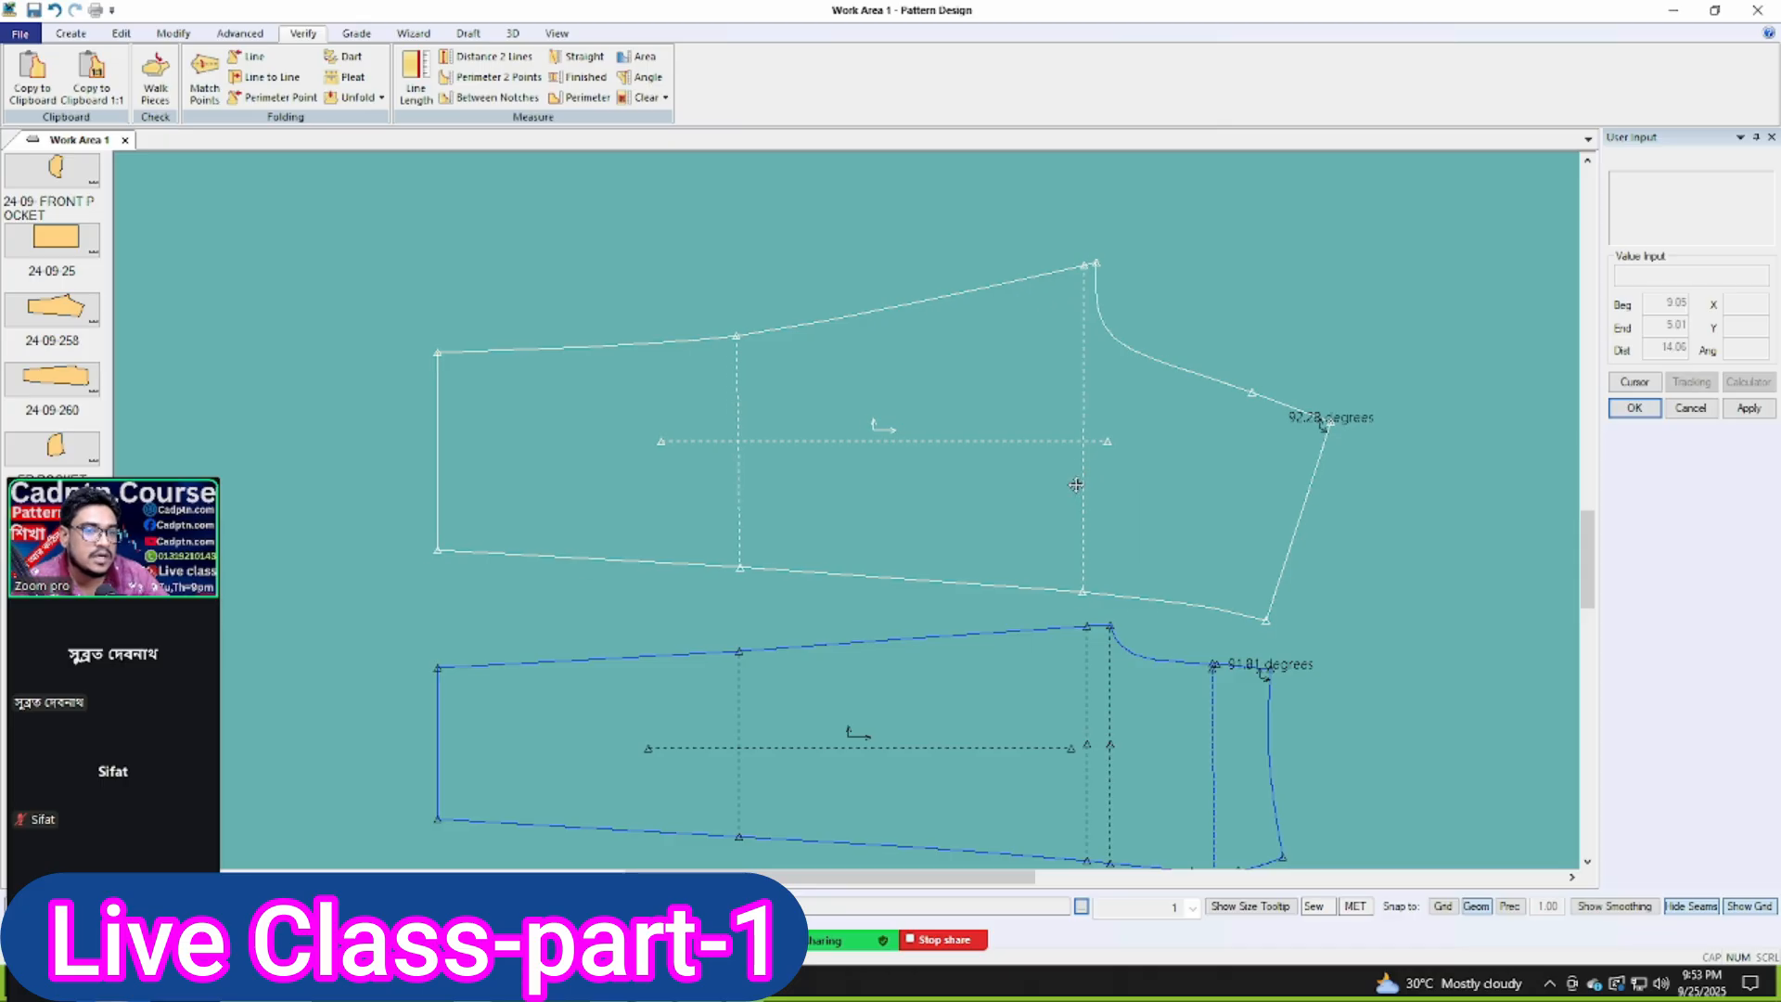
pyautogui.scroll(-1, 1145, 302)
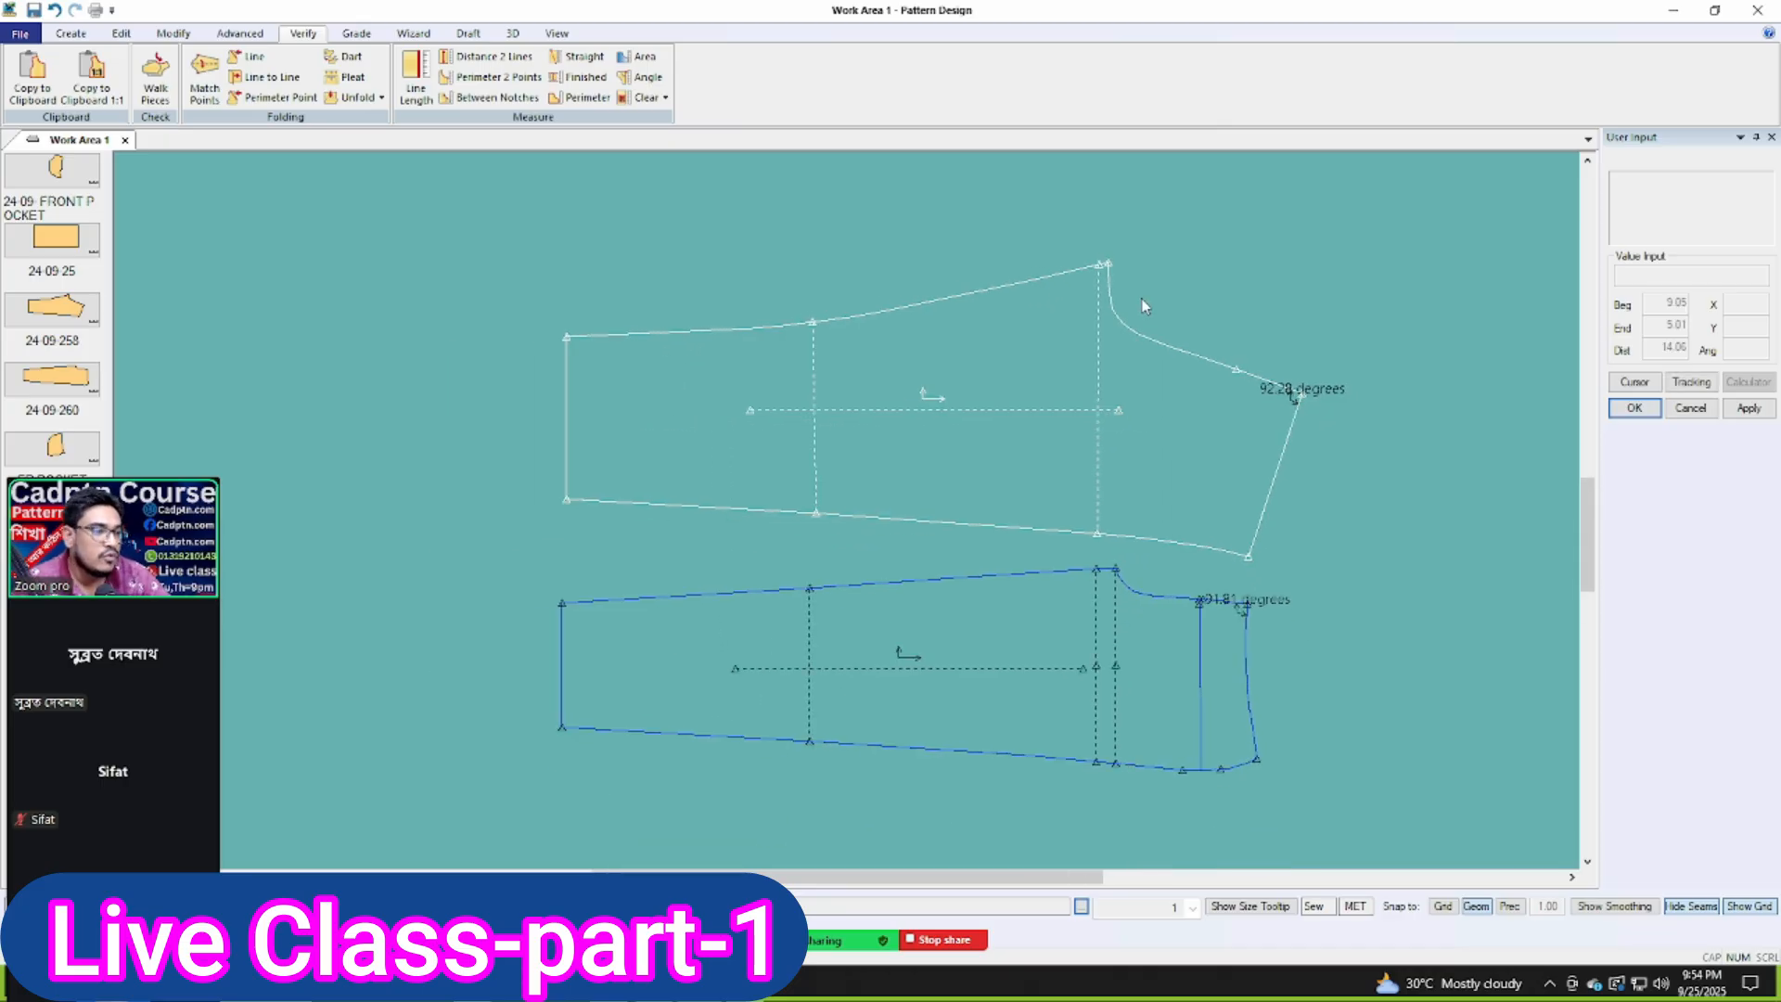
pyautogui.click(1122, 643)
pyautogui.scroll(1, 1124, 646)
pyautogui.scroll(-1, 1072, 651)
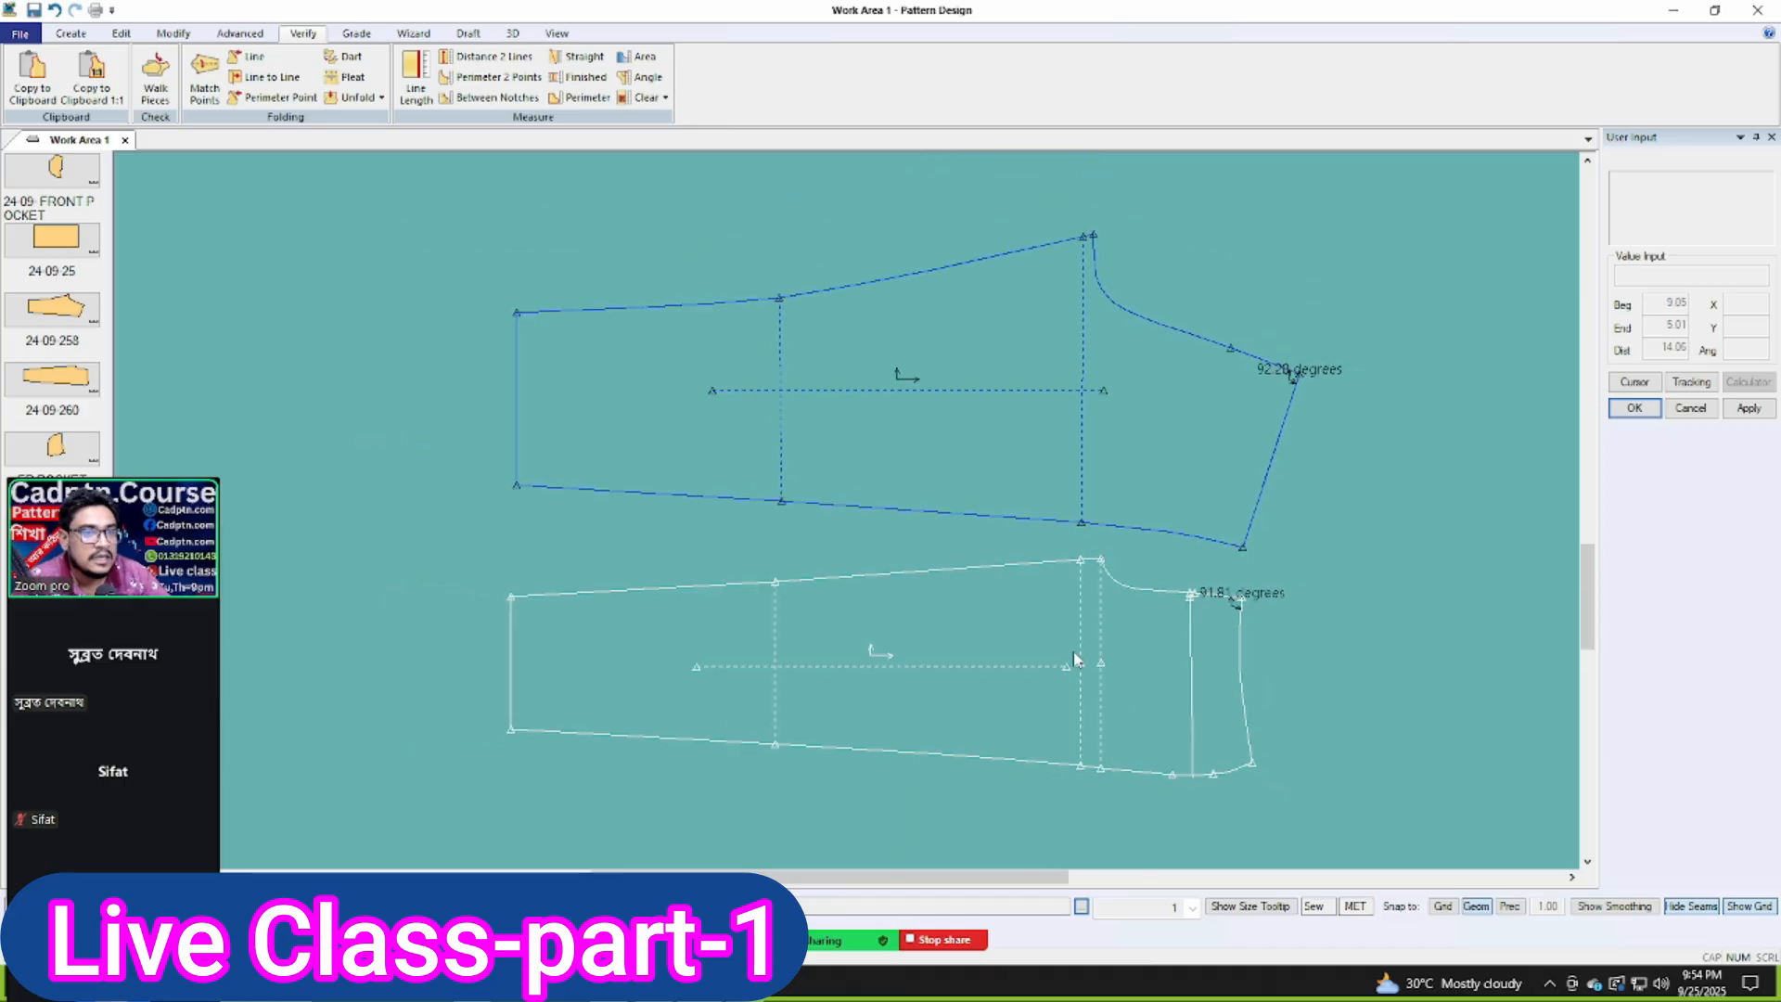
pyautogui.scroll(1, 1159, 603)
pyautogui.click(1141, 490)
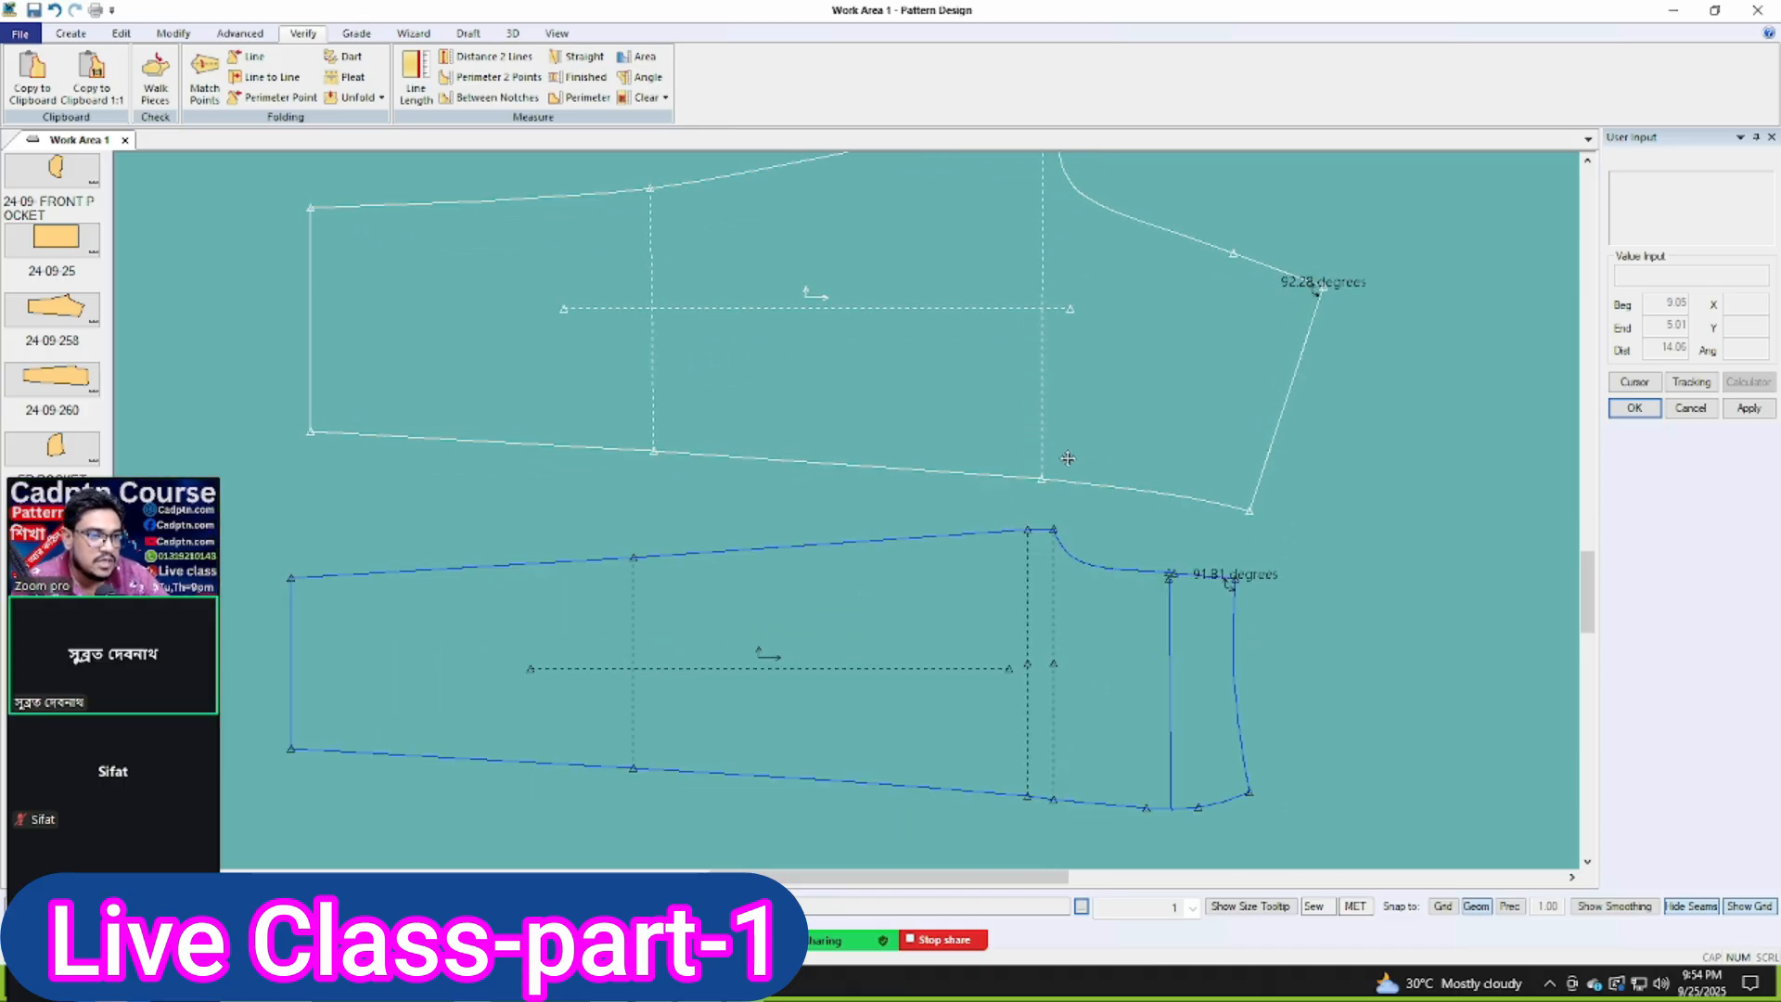
pyautogui.click(1104, 596)
pyautogui.scroll(-1, 1124, 612)
pyautogui.click(1104, 343)
pyautogui.scroll(1, 1104, 339)
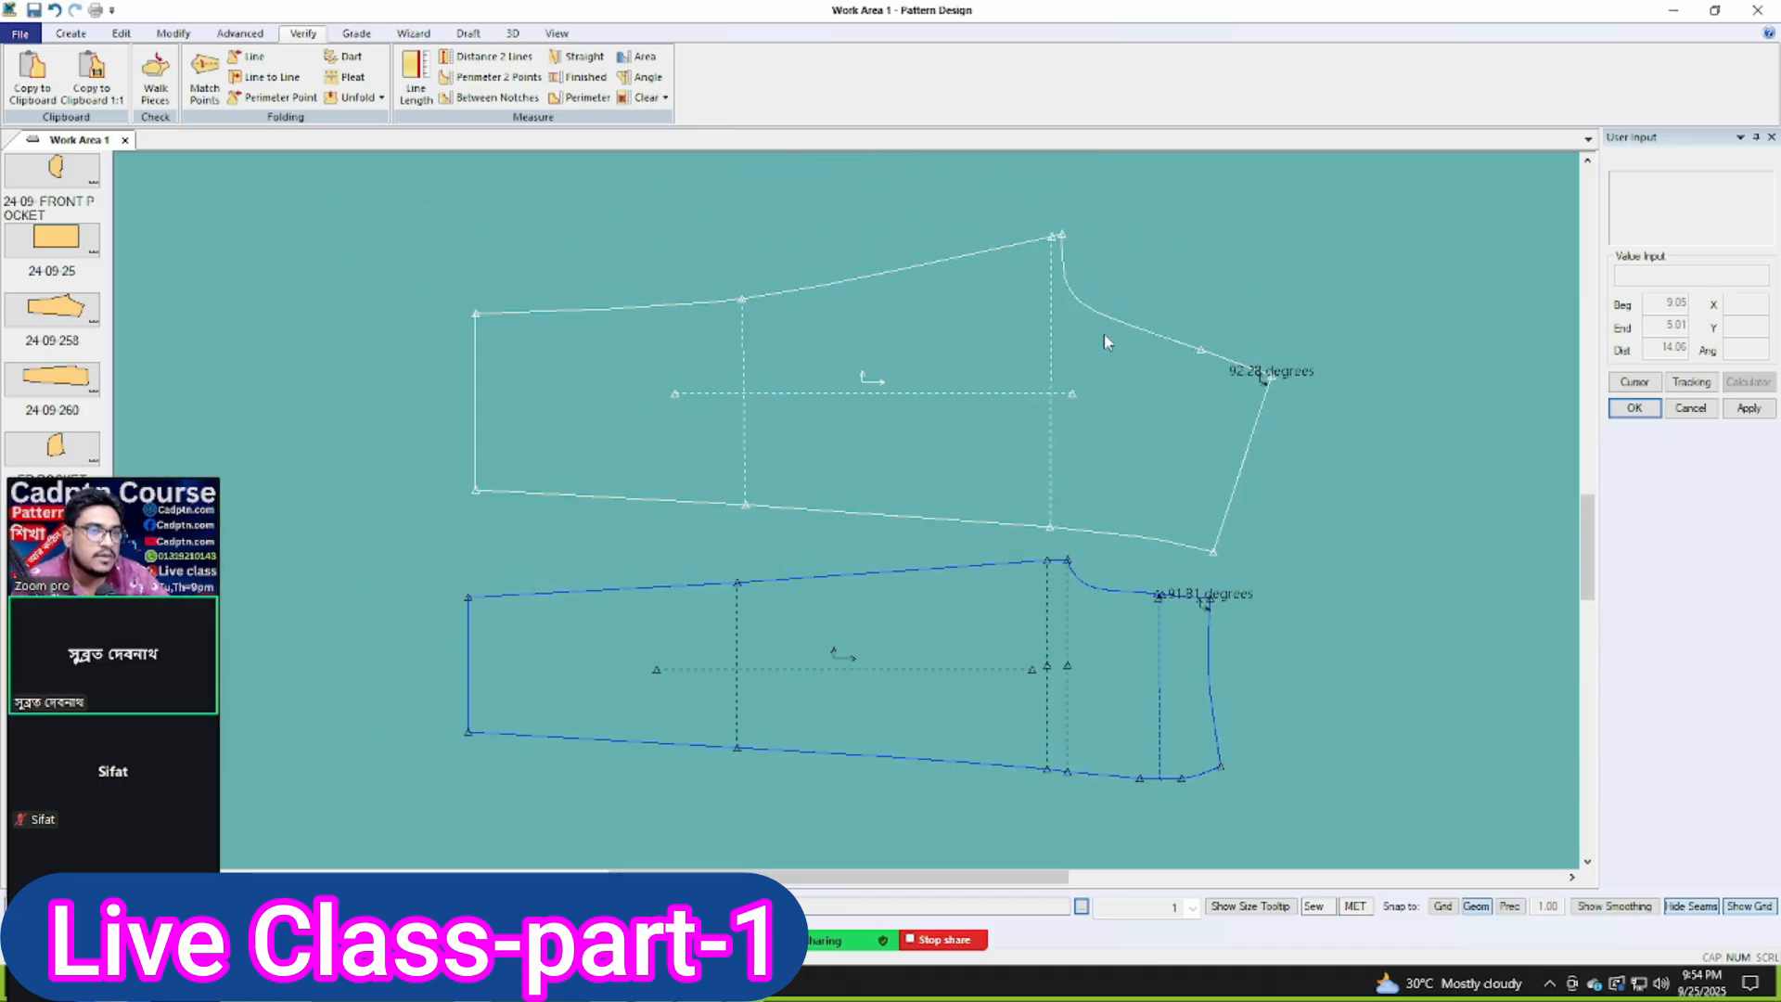
# Step: Measure the graded inseam lengths of the front and back panels for comparison and close the results
pyautogui.click(416, 78)
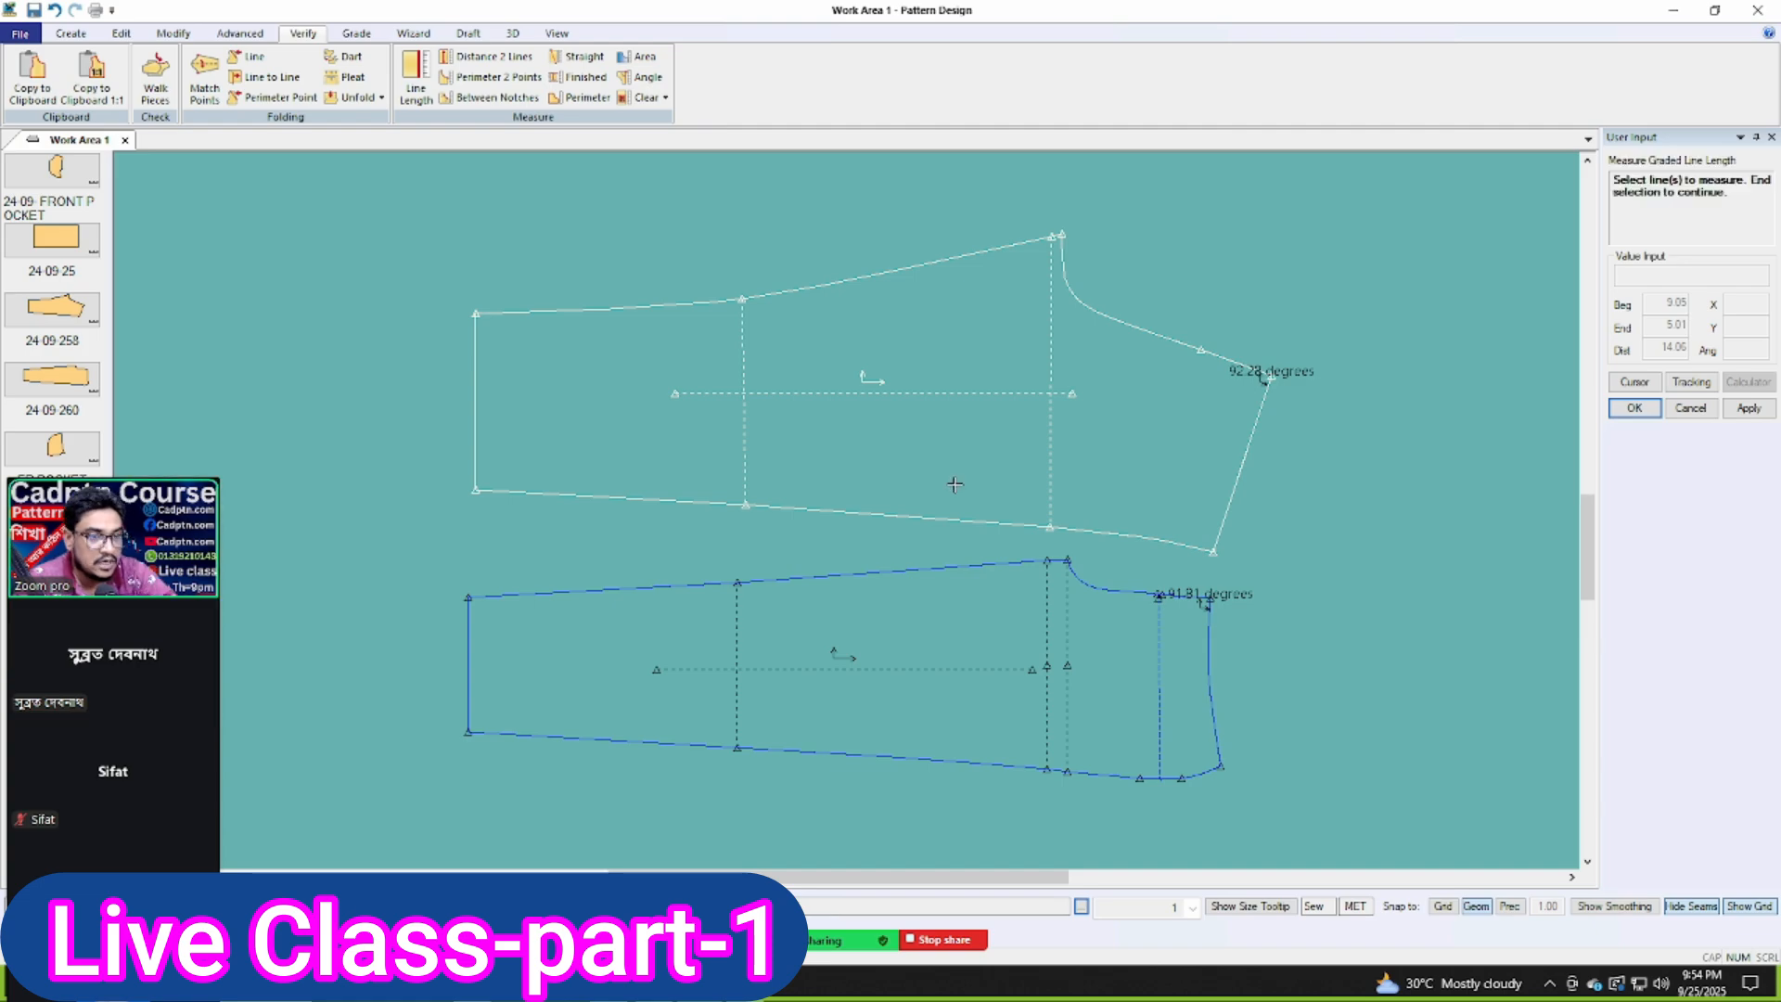
pyautogui.click(520, 594)
pyautogui.rightClick(1215, 373)
pyautogui.click(1277, 386)
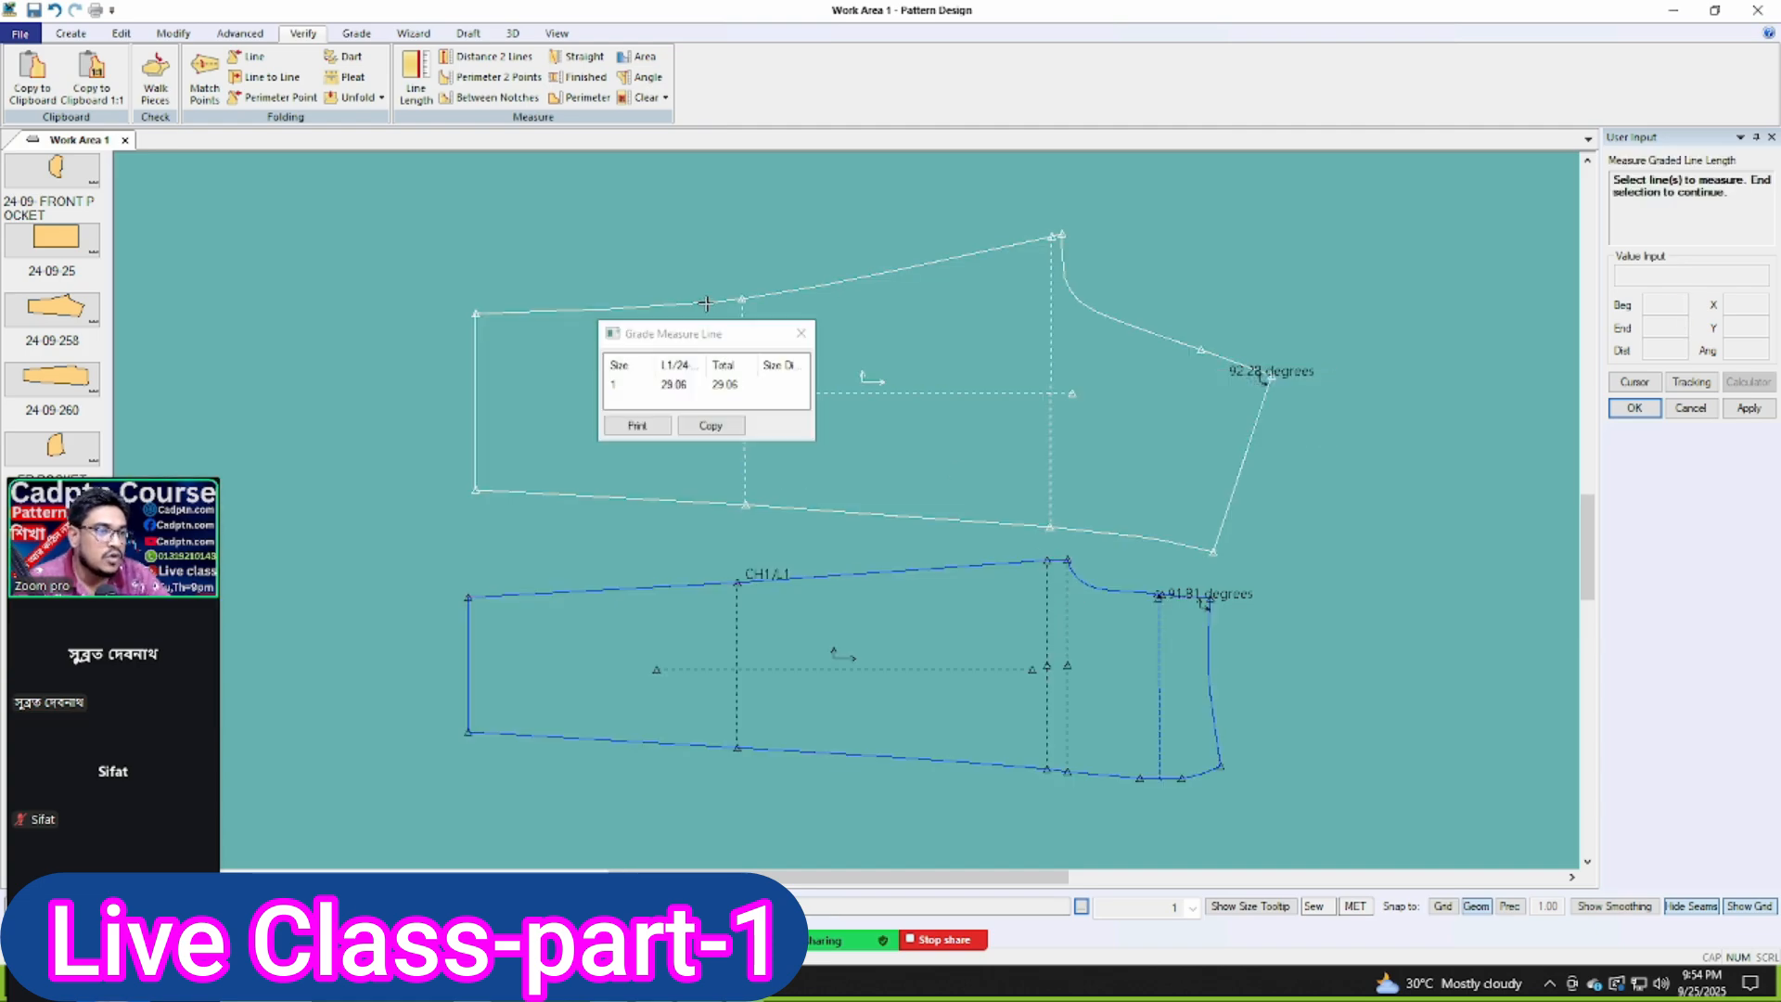
pyautogui.press('Return')
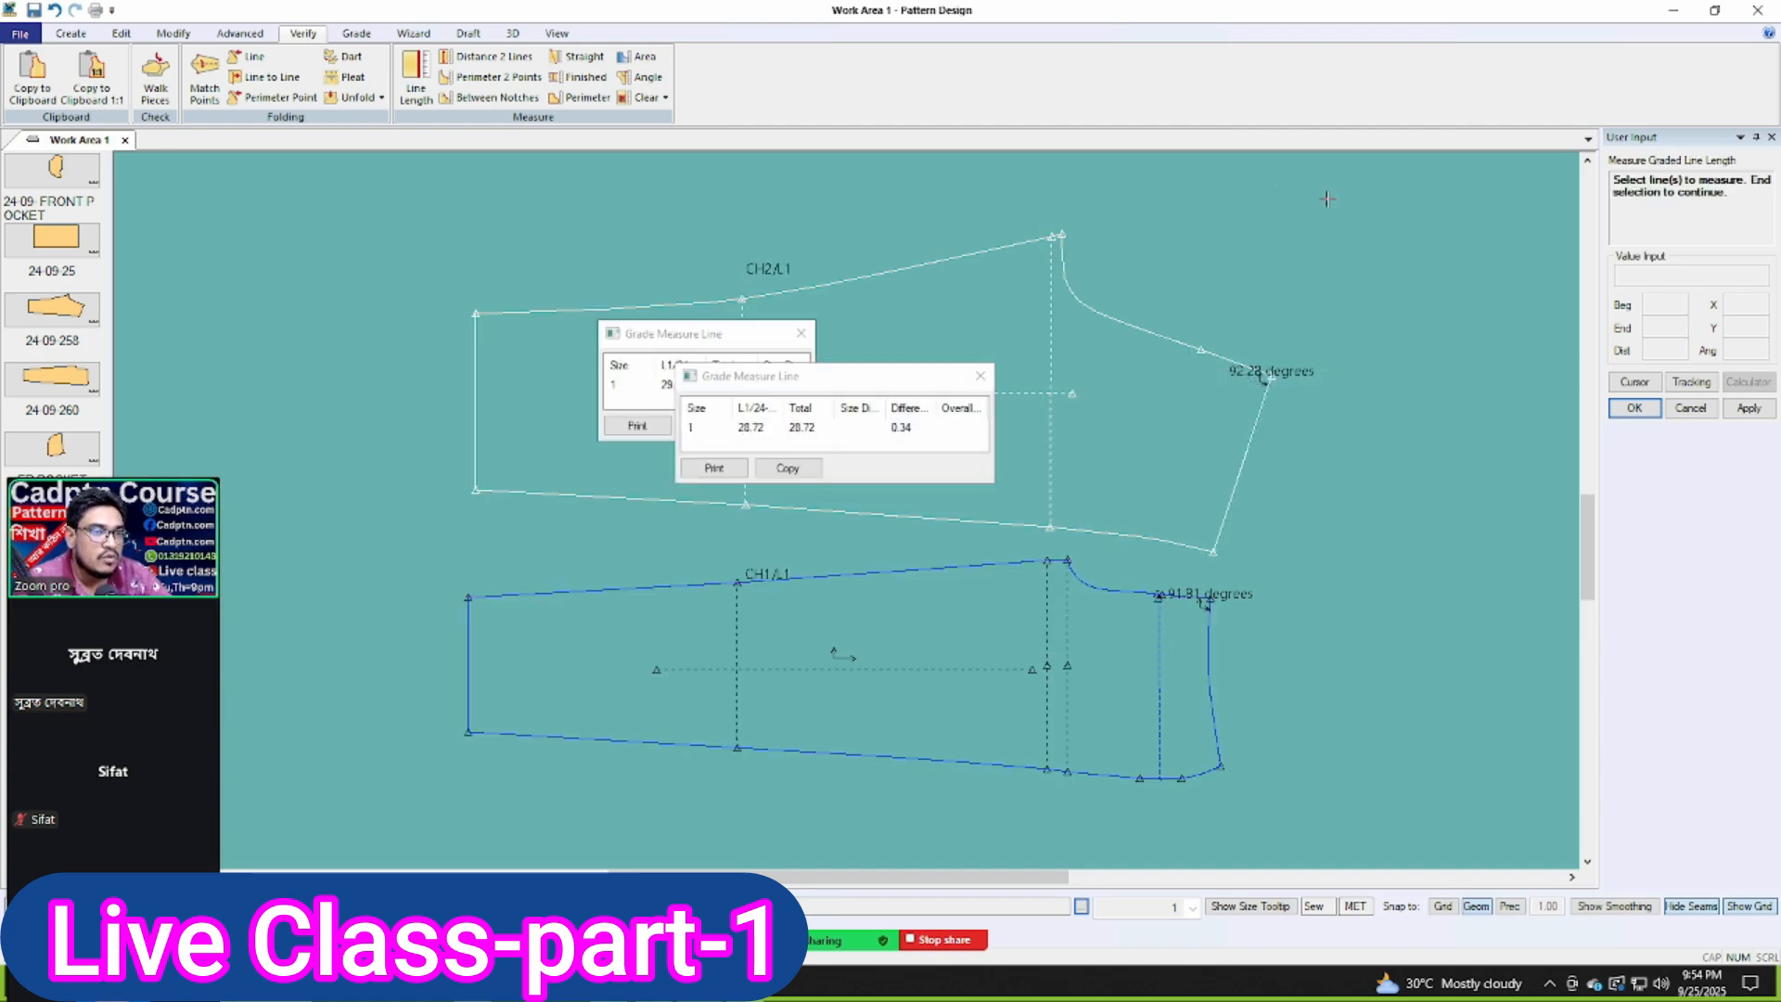
pyautogui.click(980, 376)
pyautogui.click(801, 333)
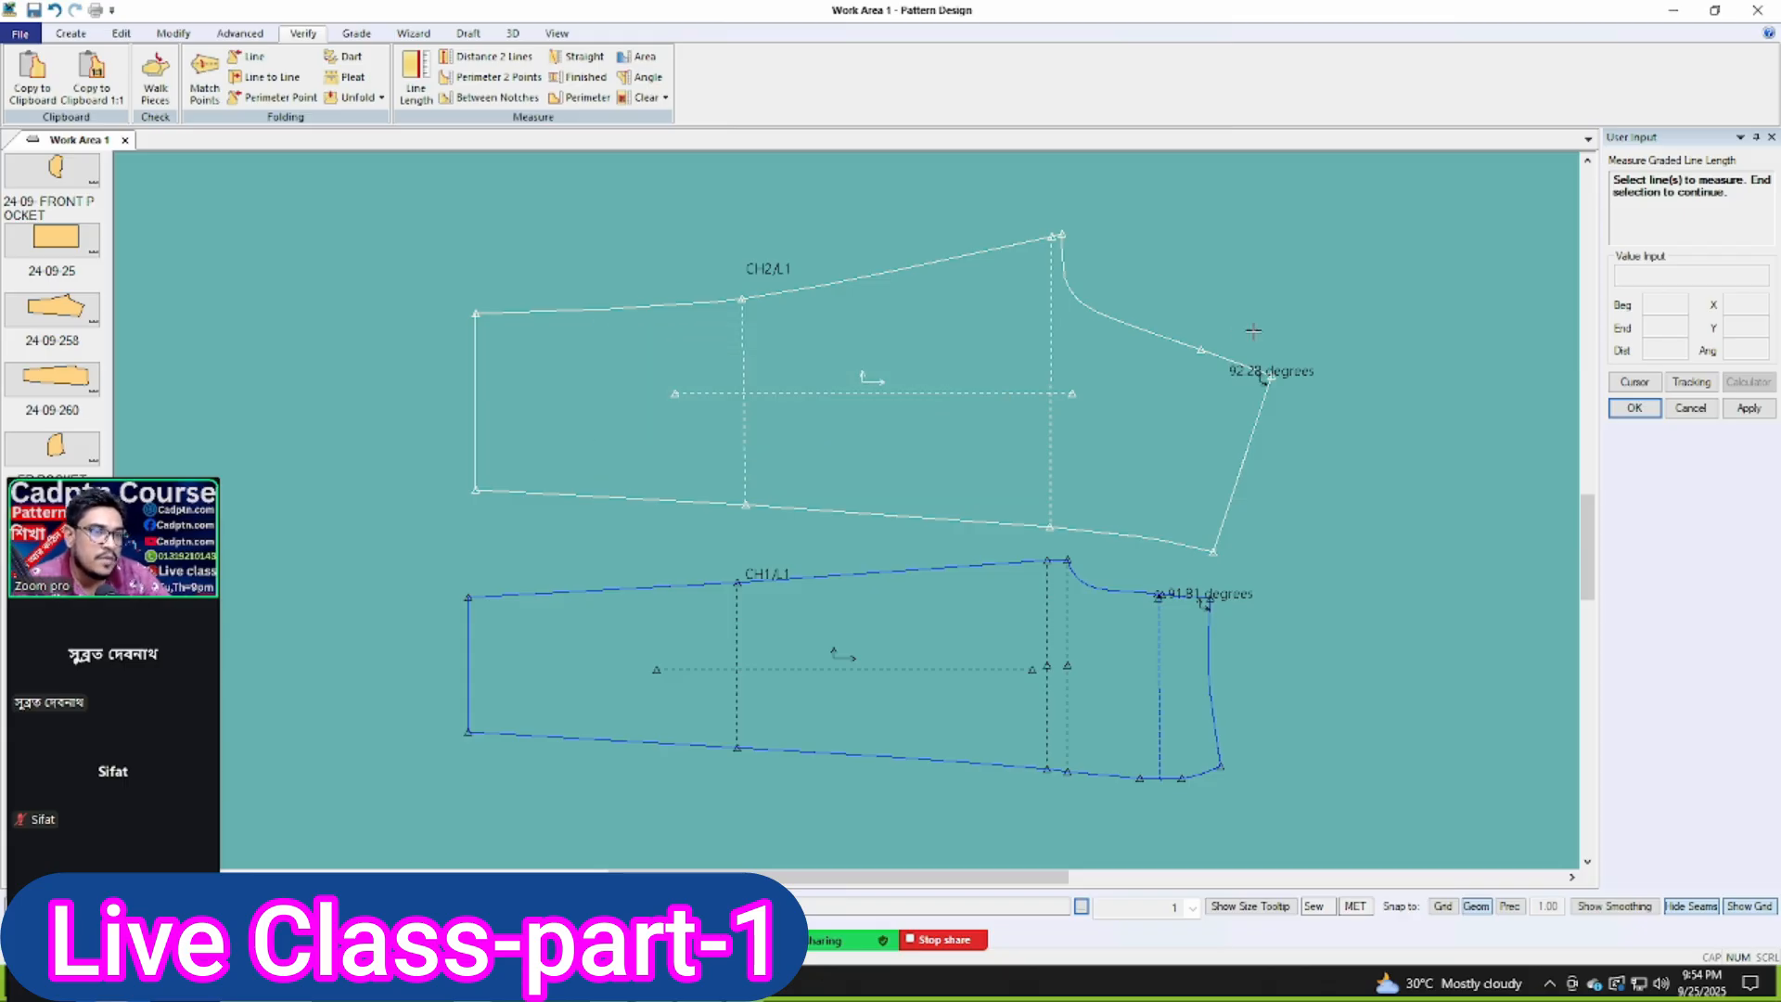
# Step: Overlay the front panel on the back panel with their hems aligned, and compare the inseam shapes from hem to crotch
pyautogui.scroll(1, 931, 636)
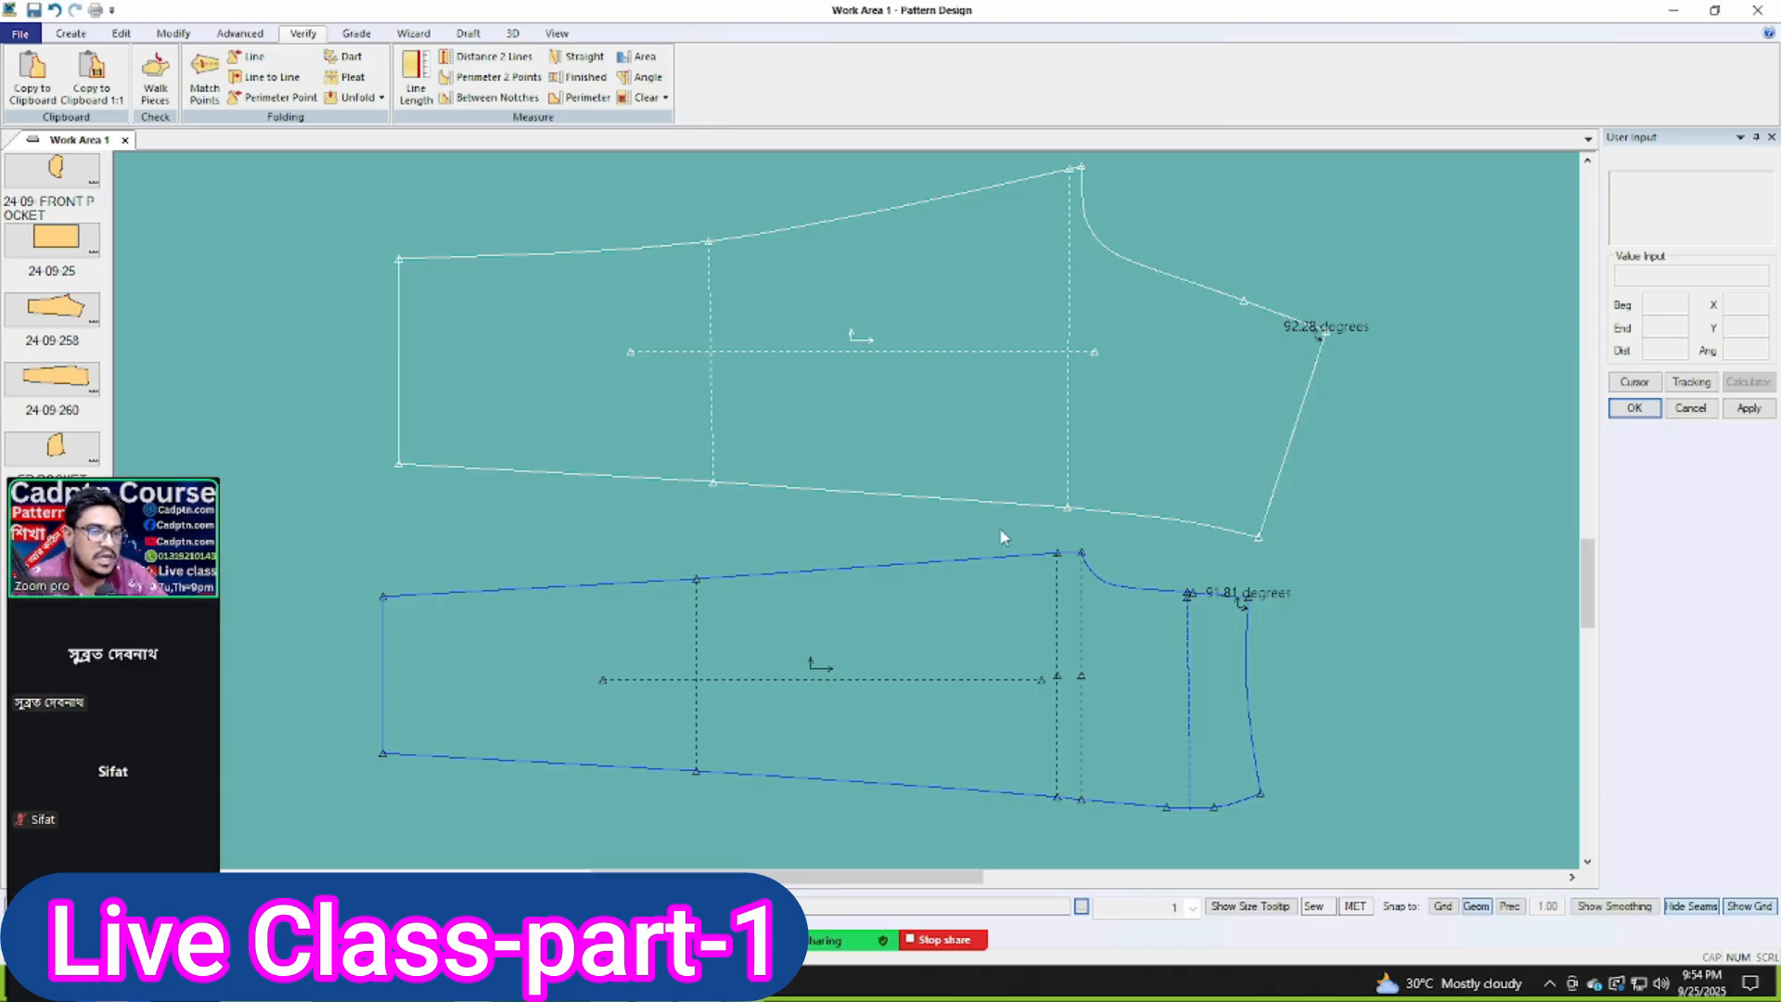
pyautogui.scroll(-1, 843, 555)
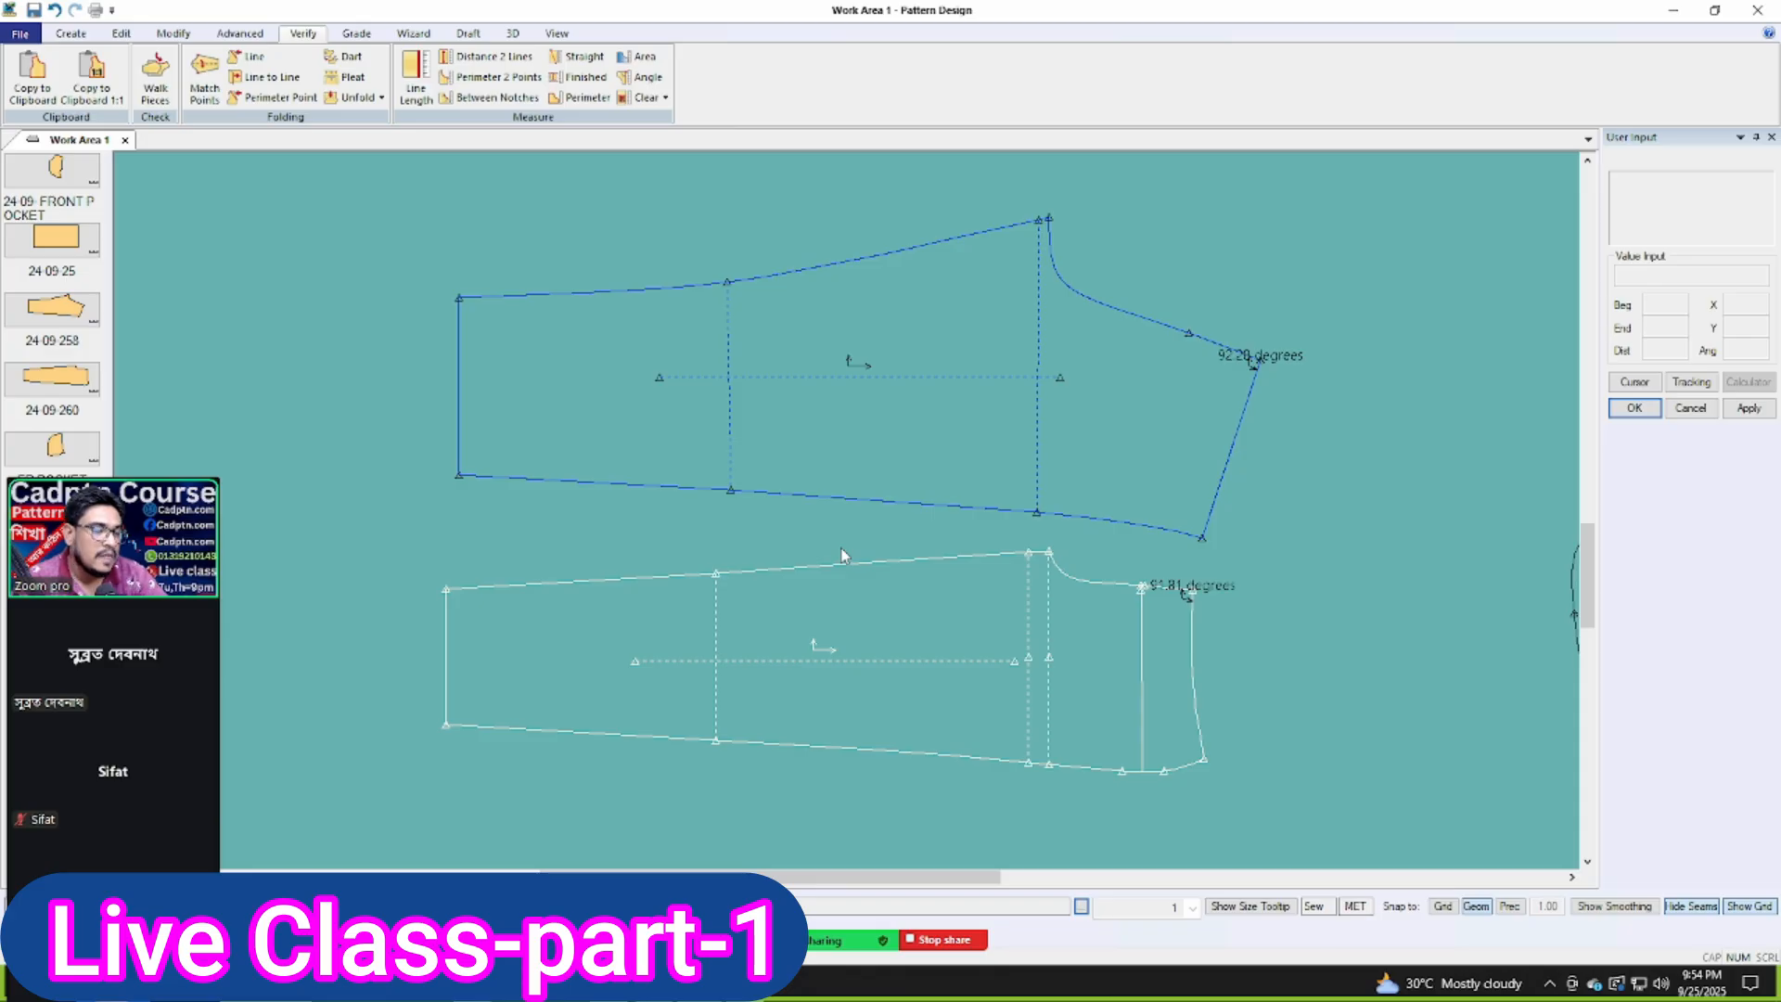
pyautogui.scroll(1, 835, 315)
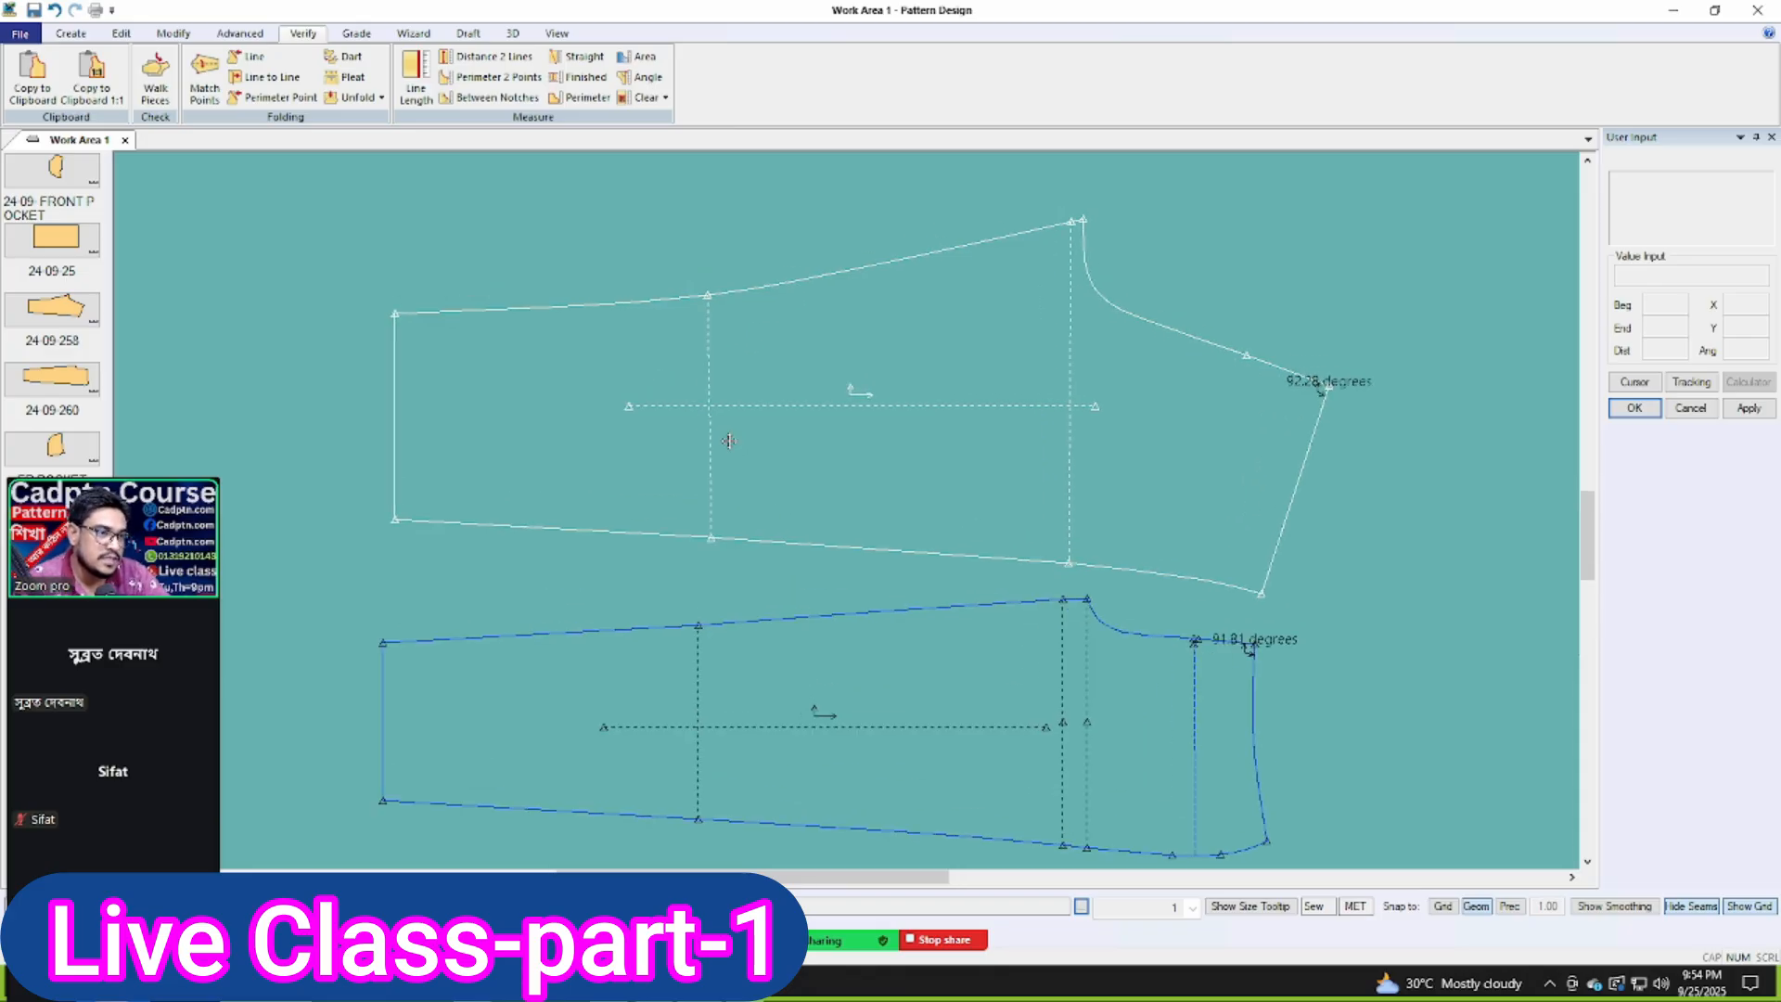
pyautogui.moveTo(371, 763); pyautogui.dragTo(362, 439)
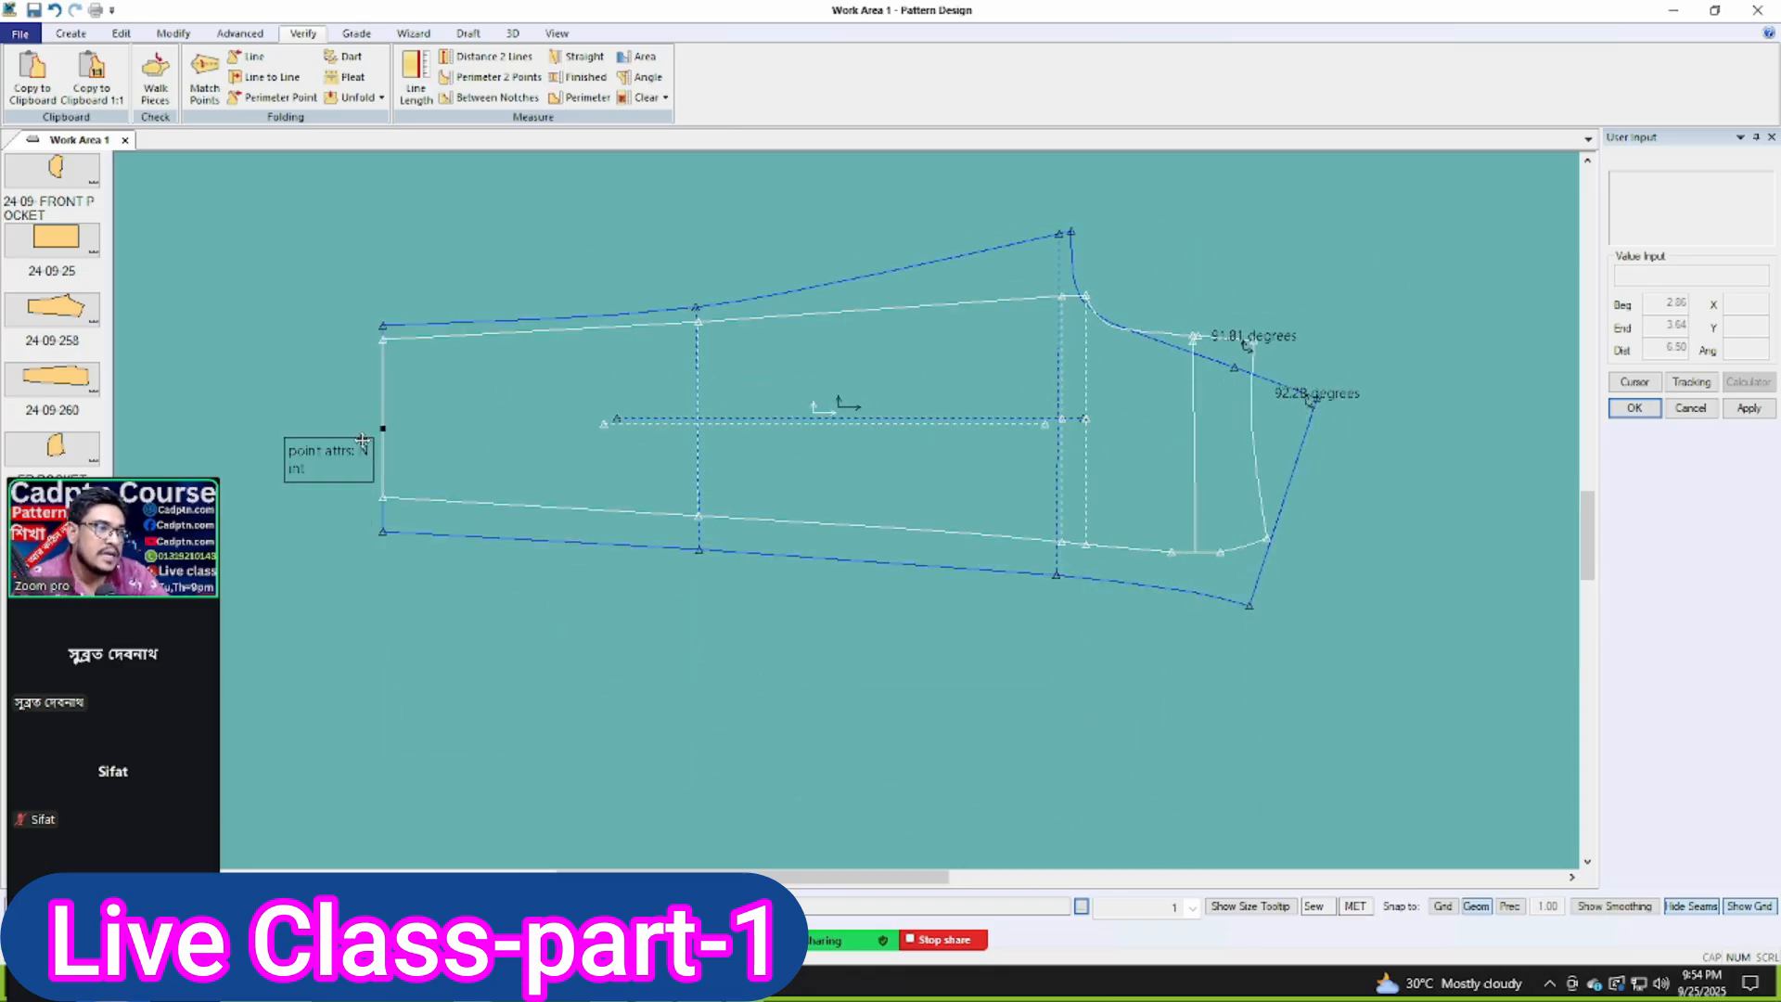
pyautogui.click(846, 308)
pyautogui.scroll(2, 918, 237)
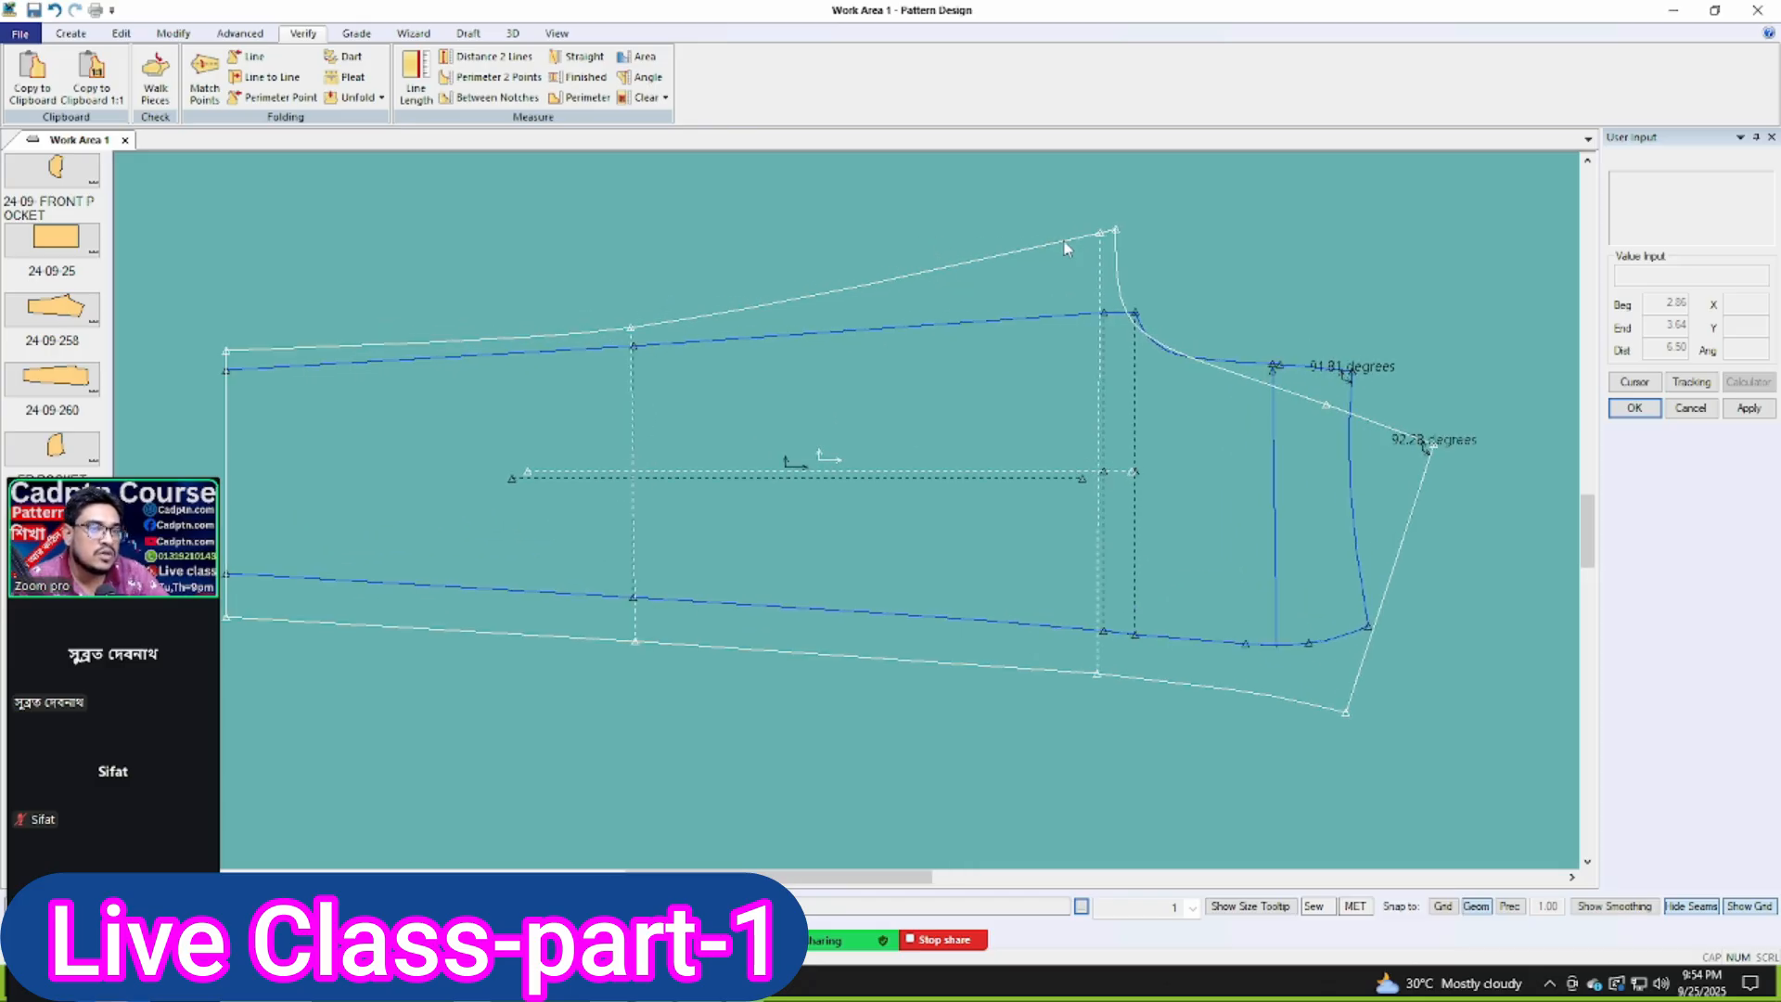
pyautogui.click(659, 351)
pyautogui.scroll(-1, 971, 342)
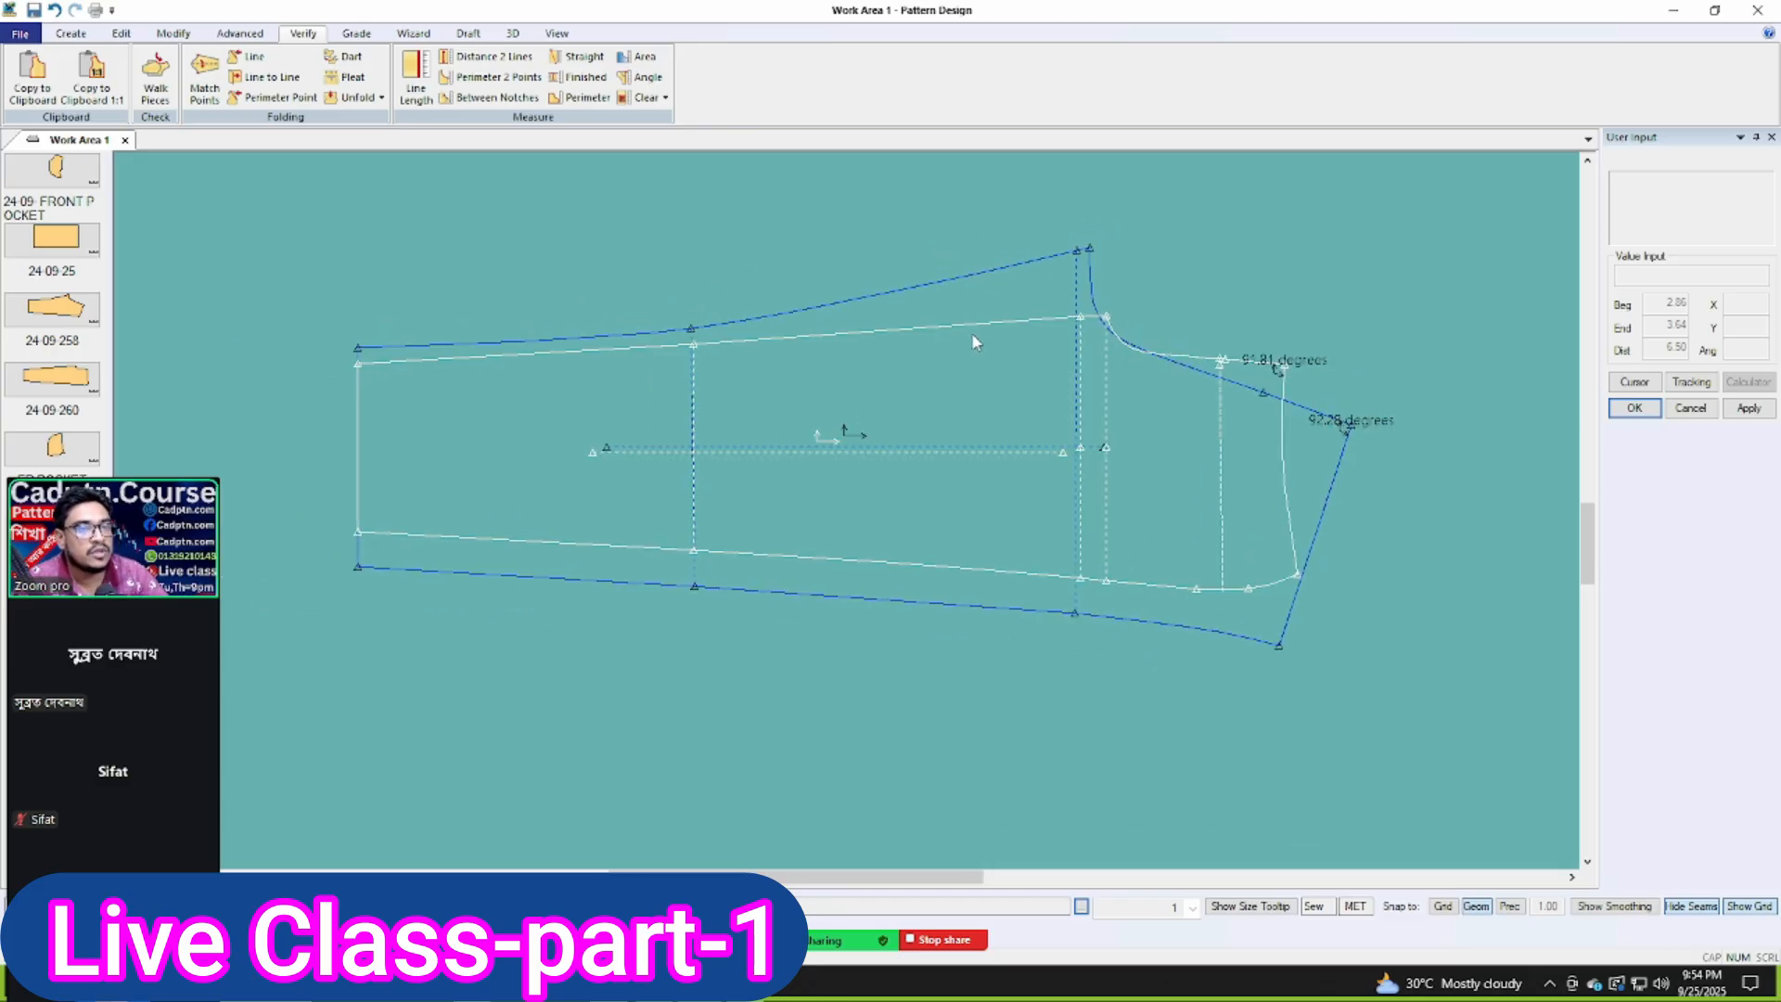
pyautogui.scroll(-1, 971, 332)
pyautogui.click(972, 331)
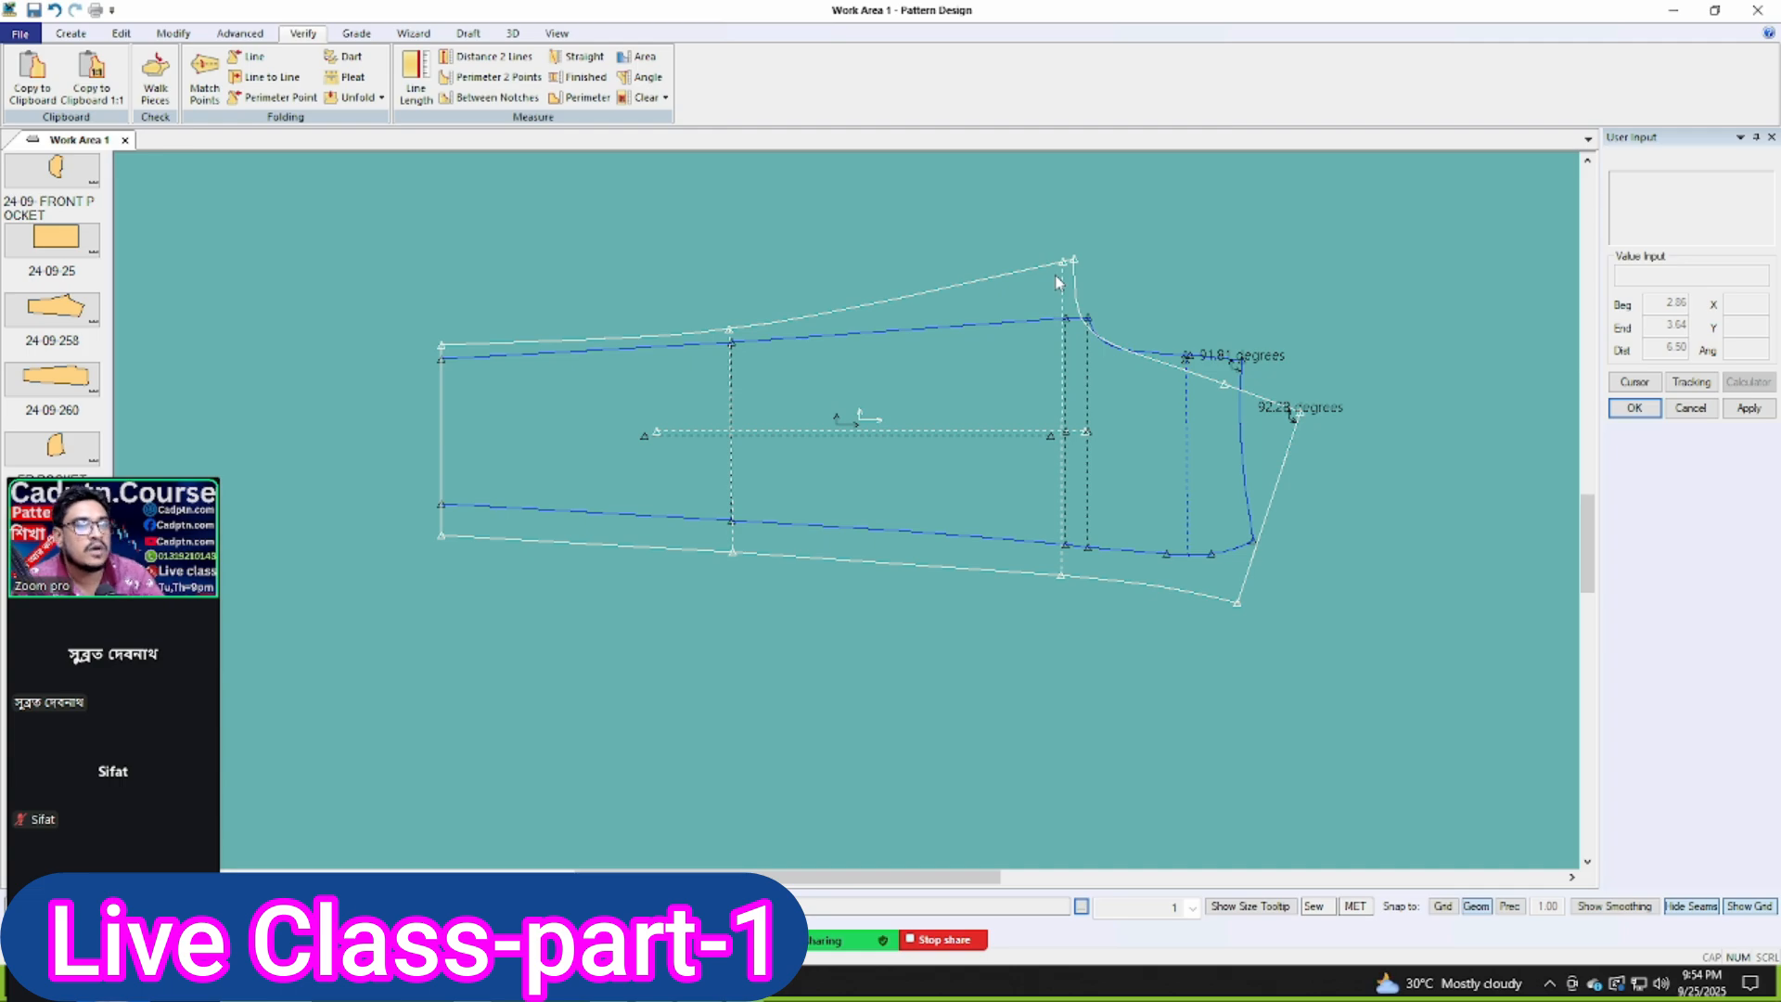
# Step: Move the front panel back below the back panel and shift the back panel slightly upward
pyautogui.moveTo(944, 393); pyautogui.dragTo(928, 683)
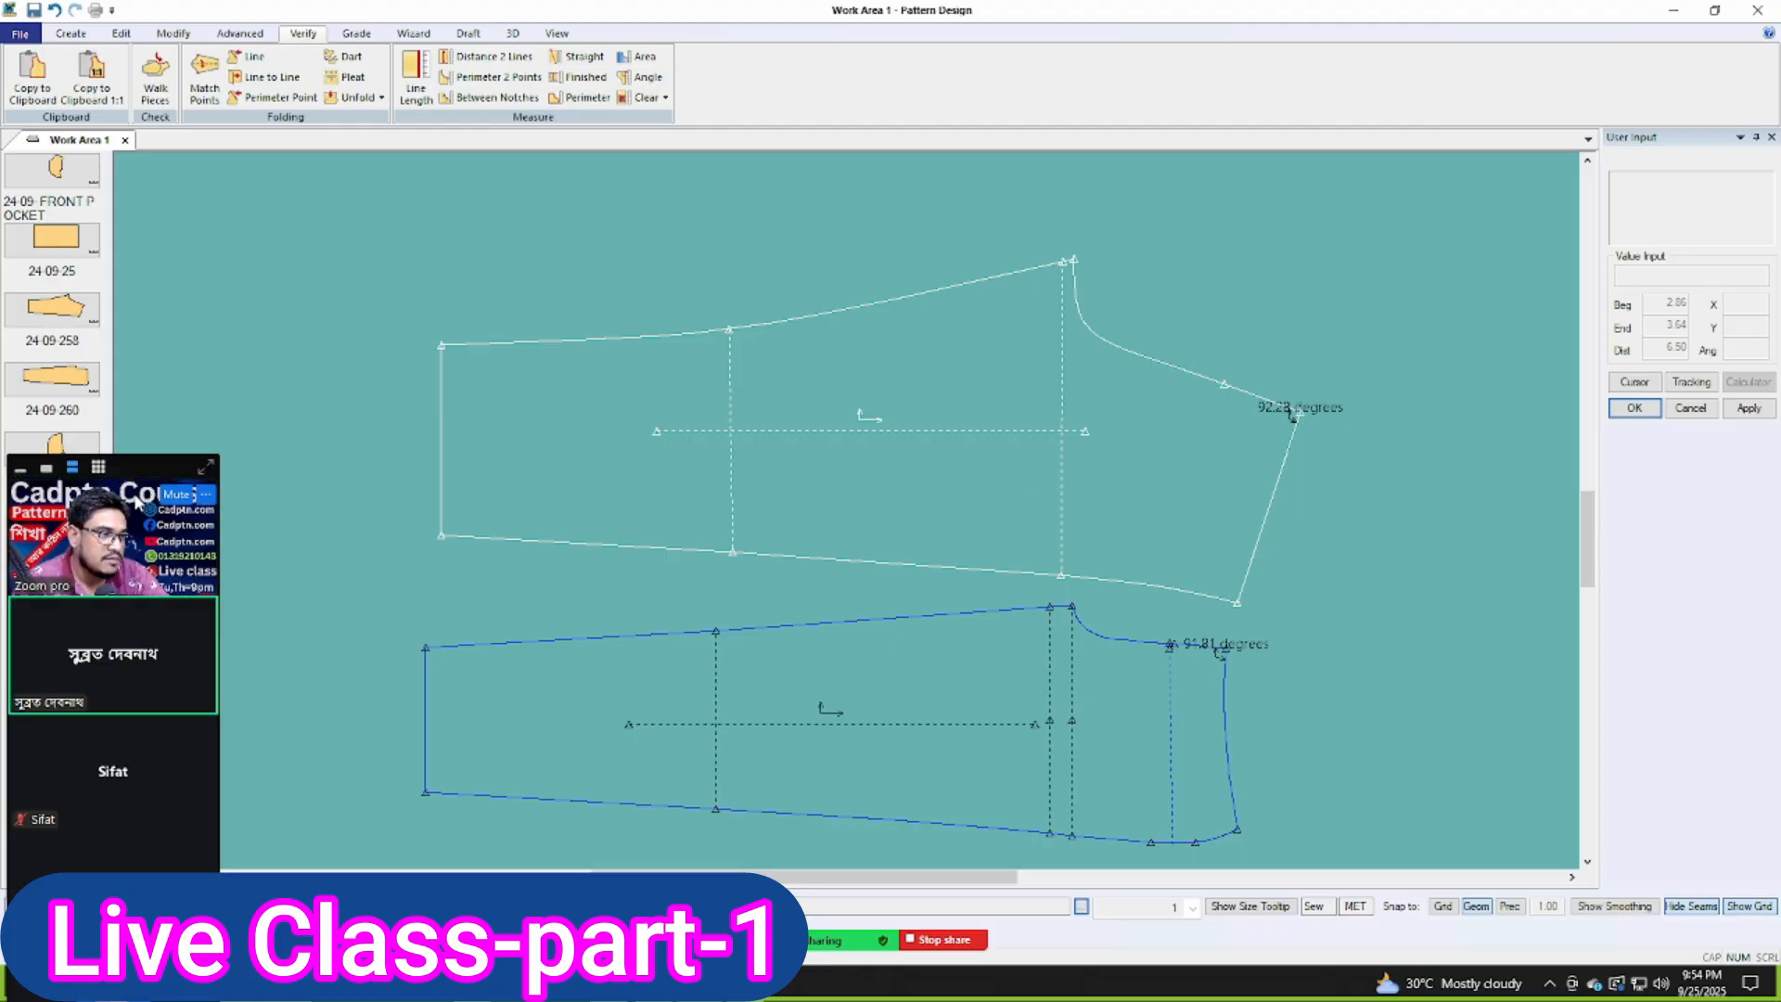
pyautogui.moveTo(143, 466); pyautogui.dragTo(138, 369)
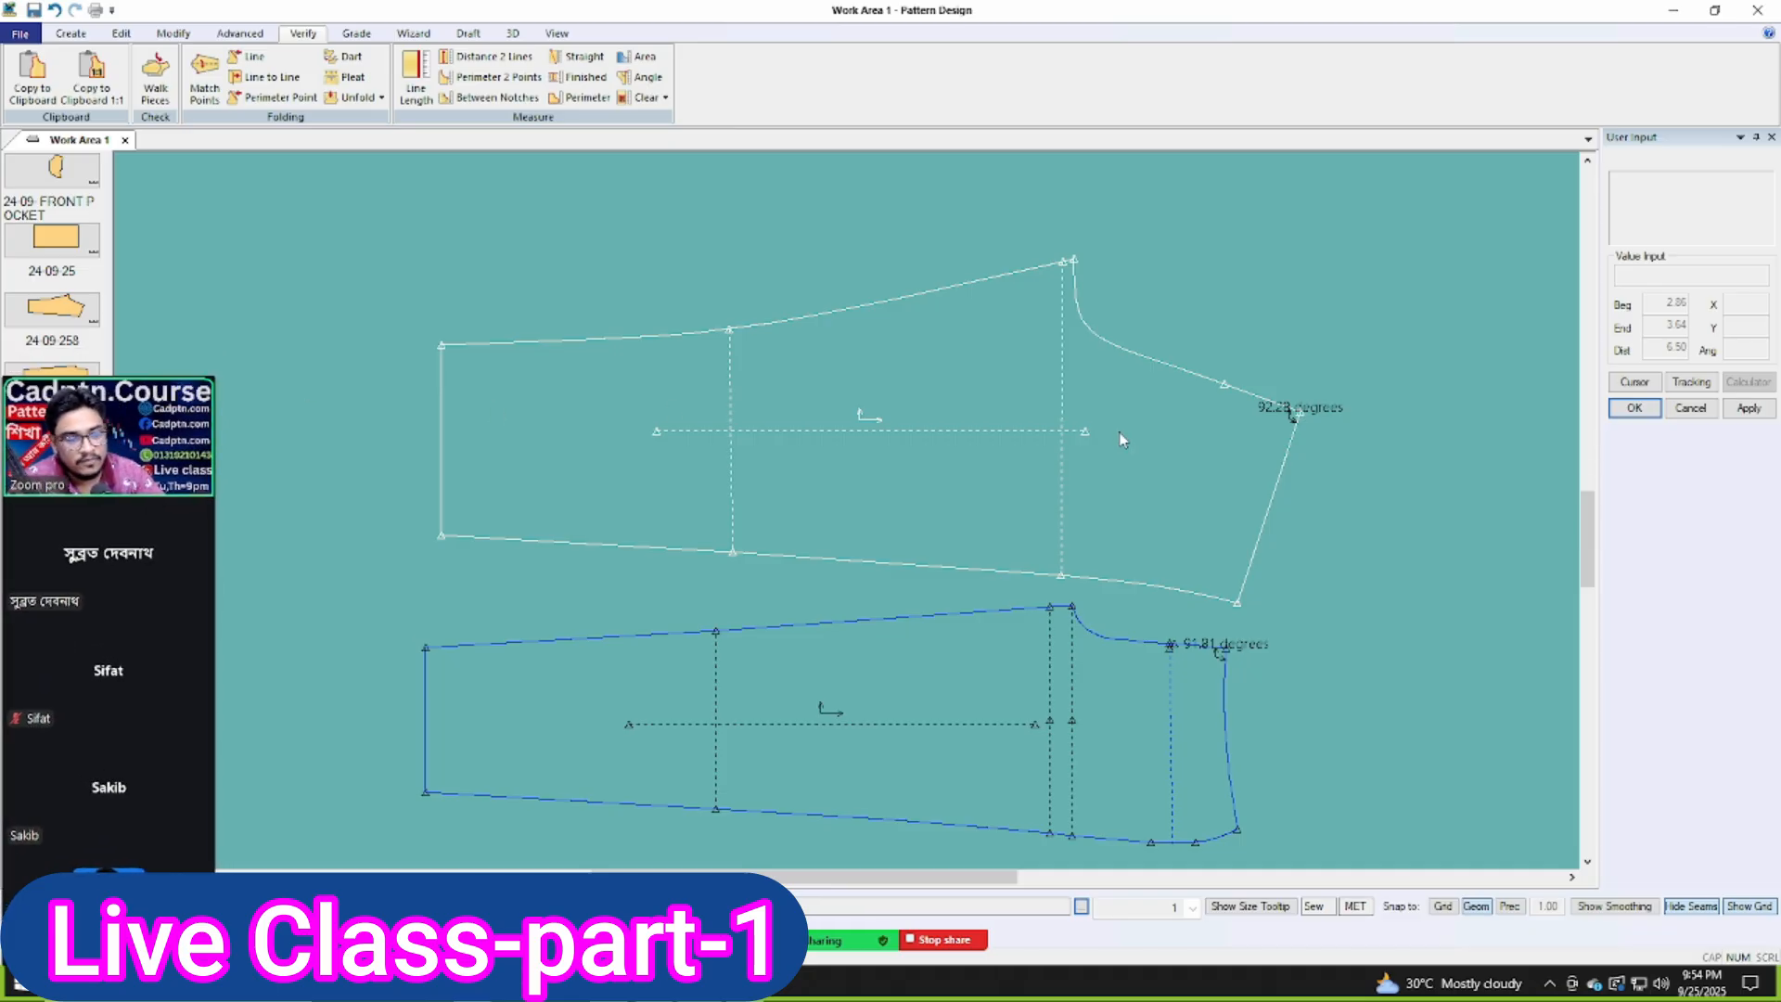
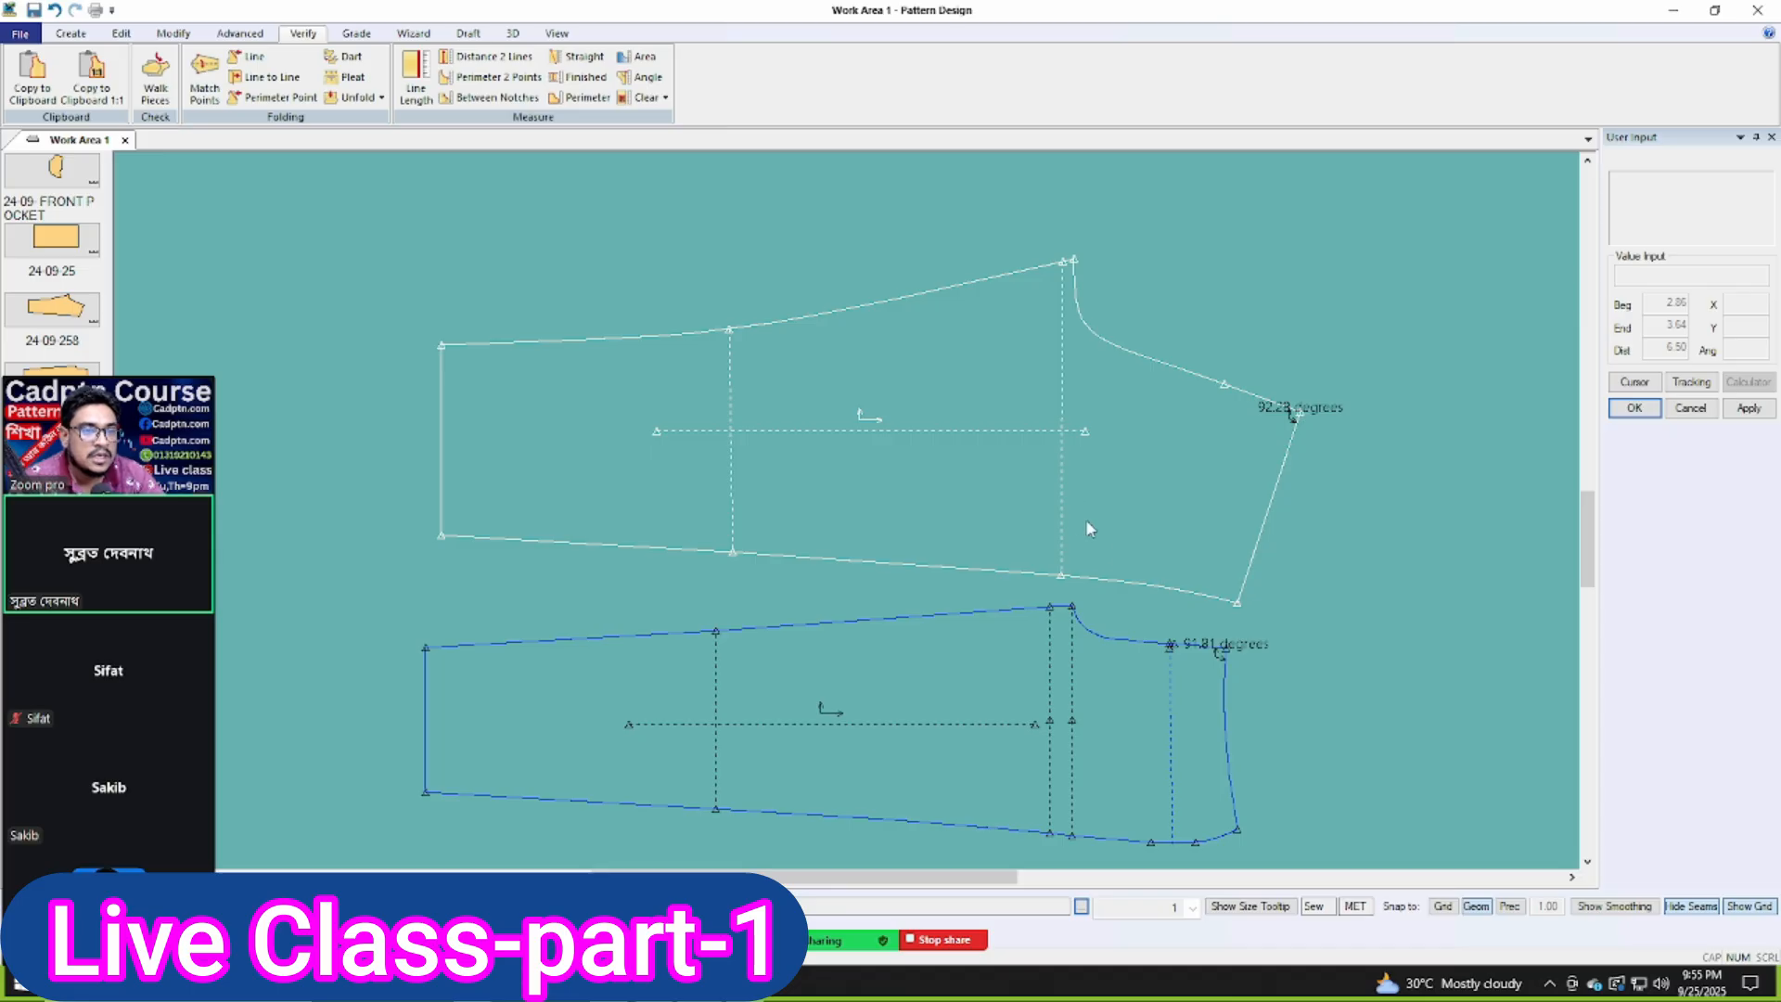
pyautogui.moveTo(1086, 519); pyautogui.dragTo(1089, 496)
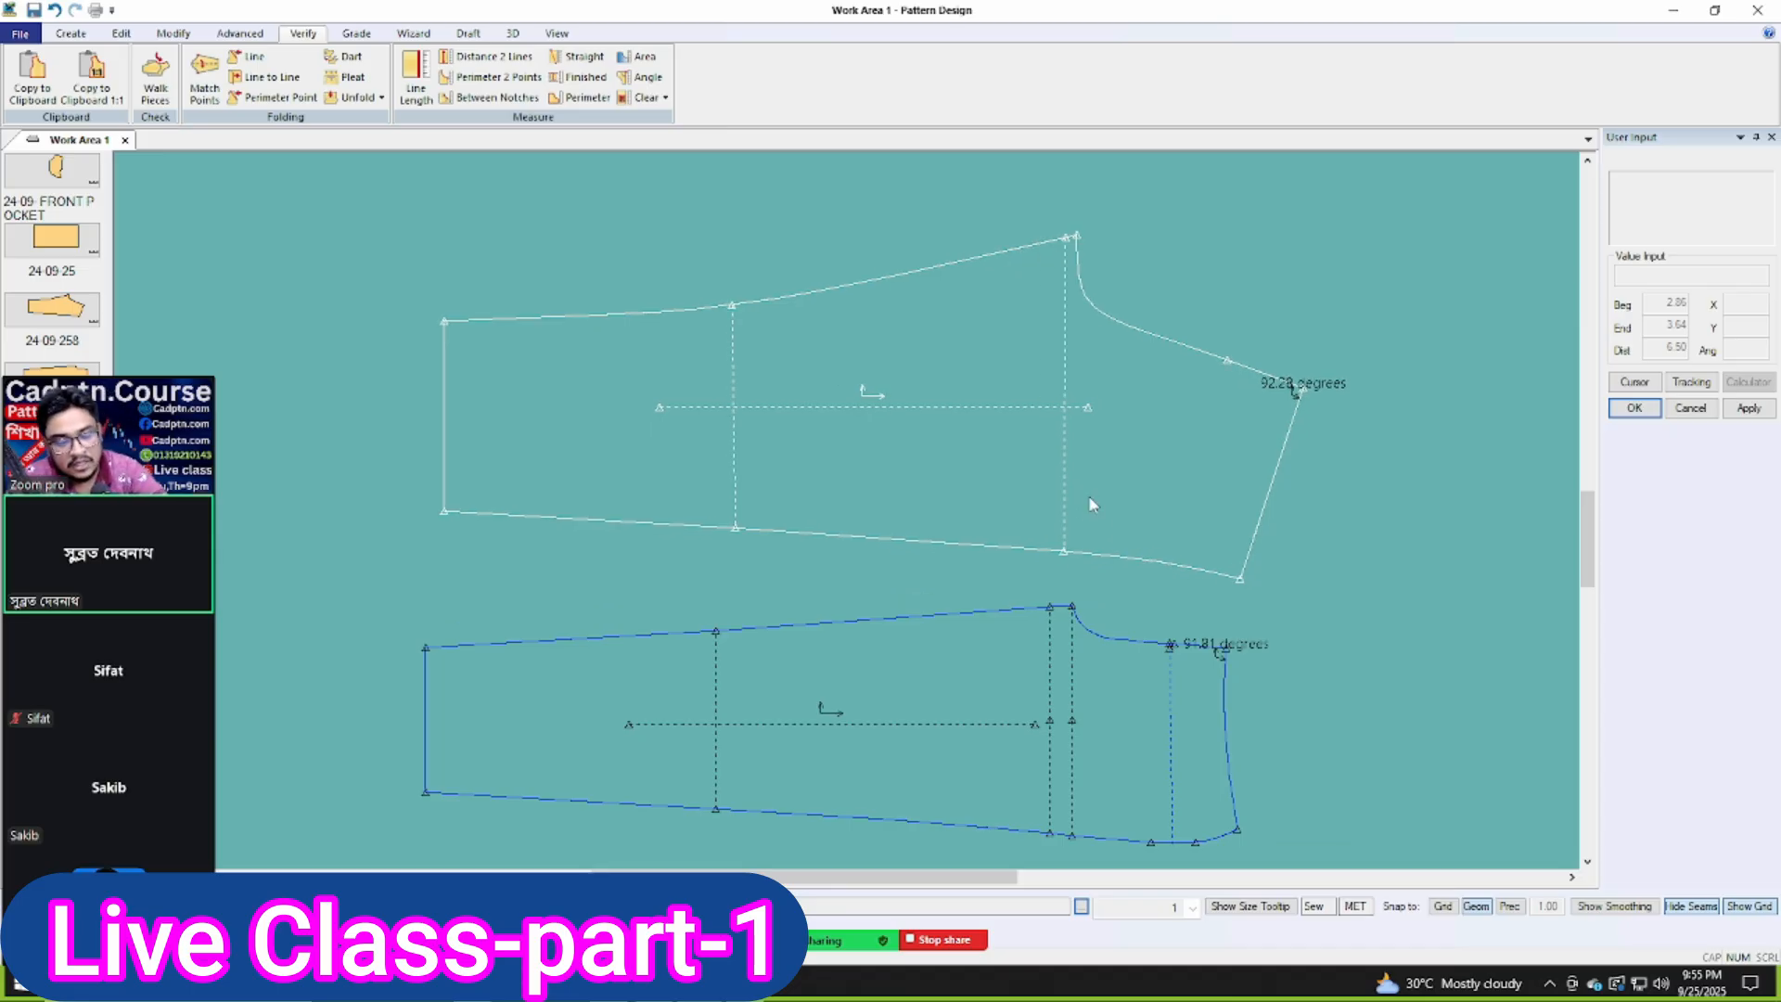
pyautogui.press('f')
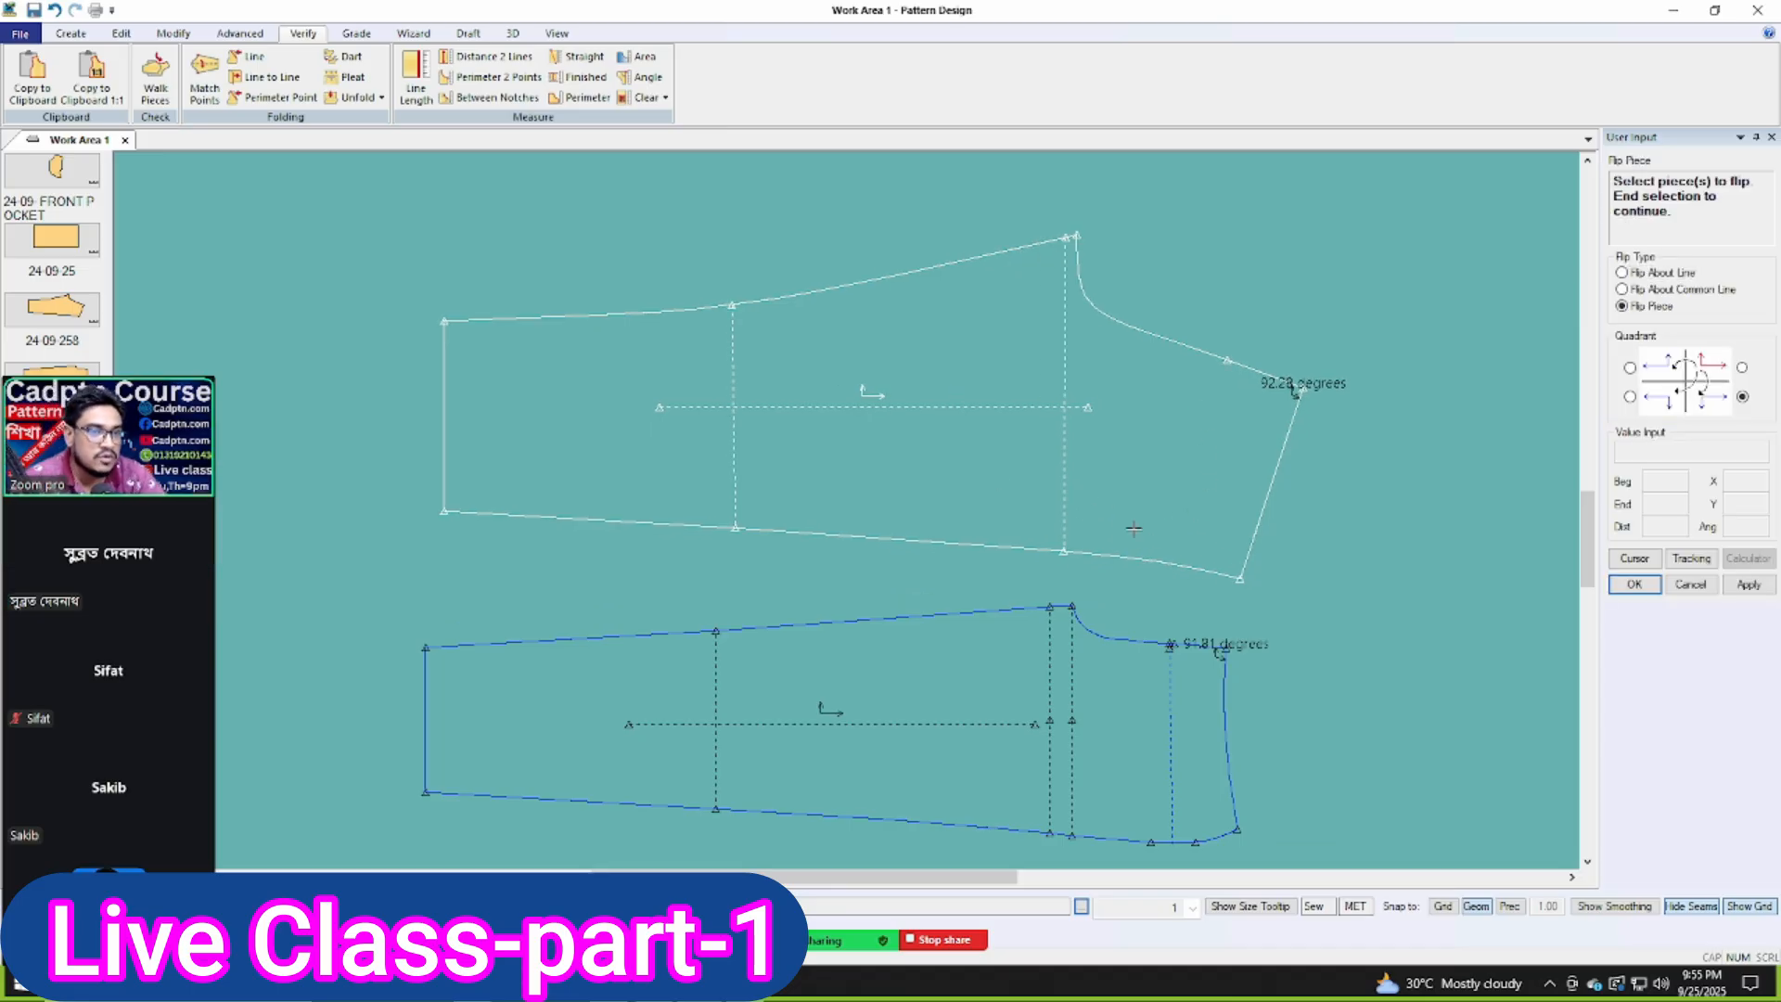
pyautogui.rightClick(1169, 336)
pyautogui.click(1150, 344)
pyautogui.scroll(-7, 1148, 352)
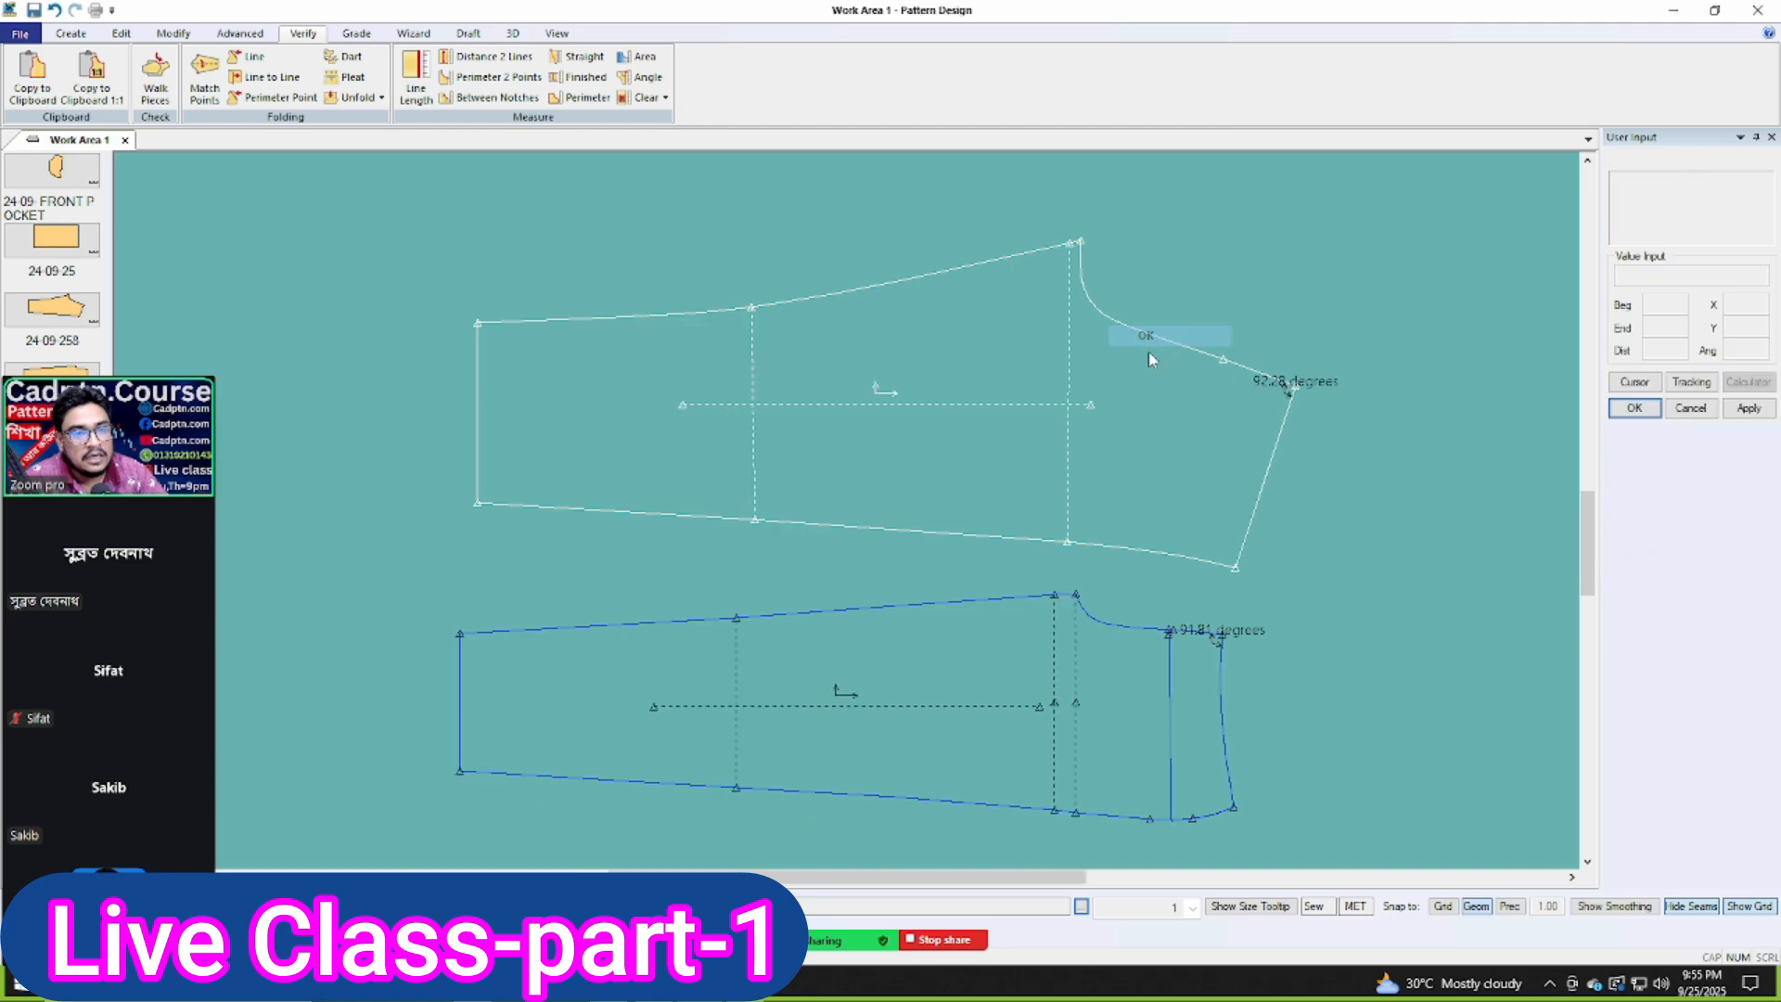
pyautogui.scroll(2, 1078, 543)
pyautogui.click(1243, 482)
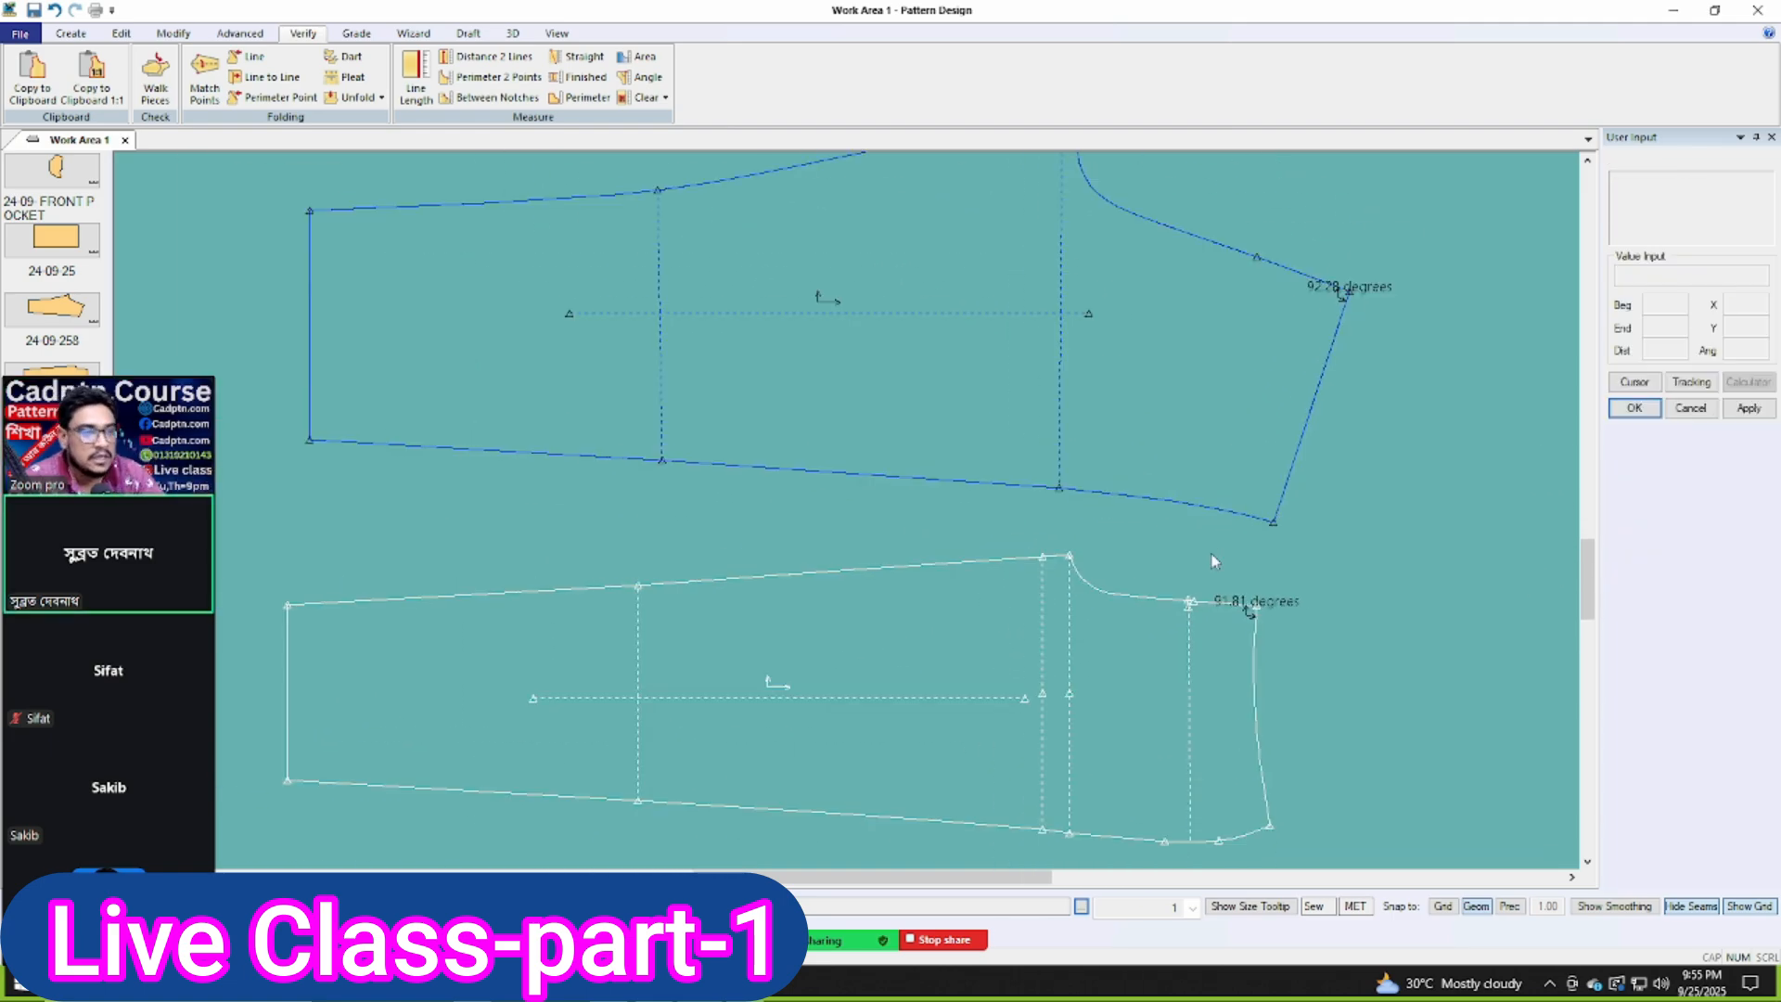
pyautogui.scroll(-1, 1211, 554)
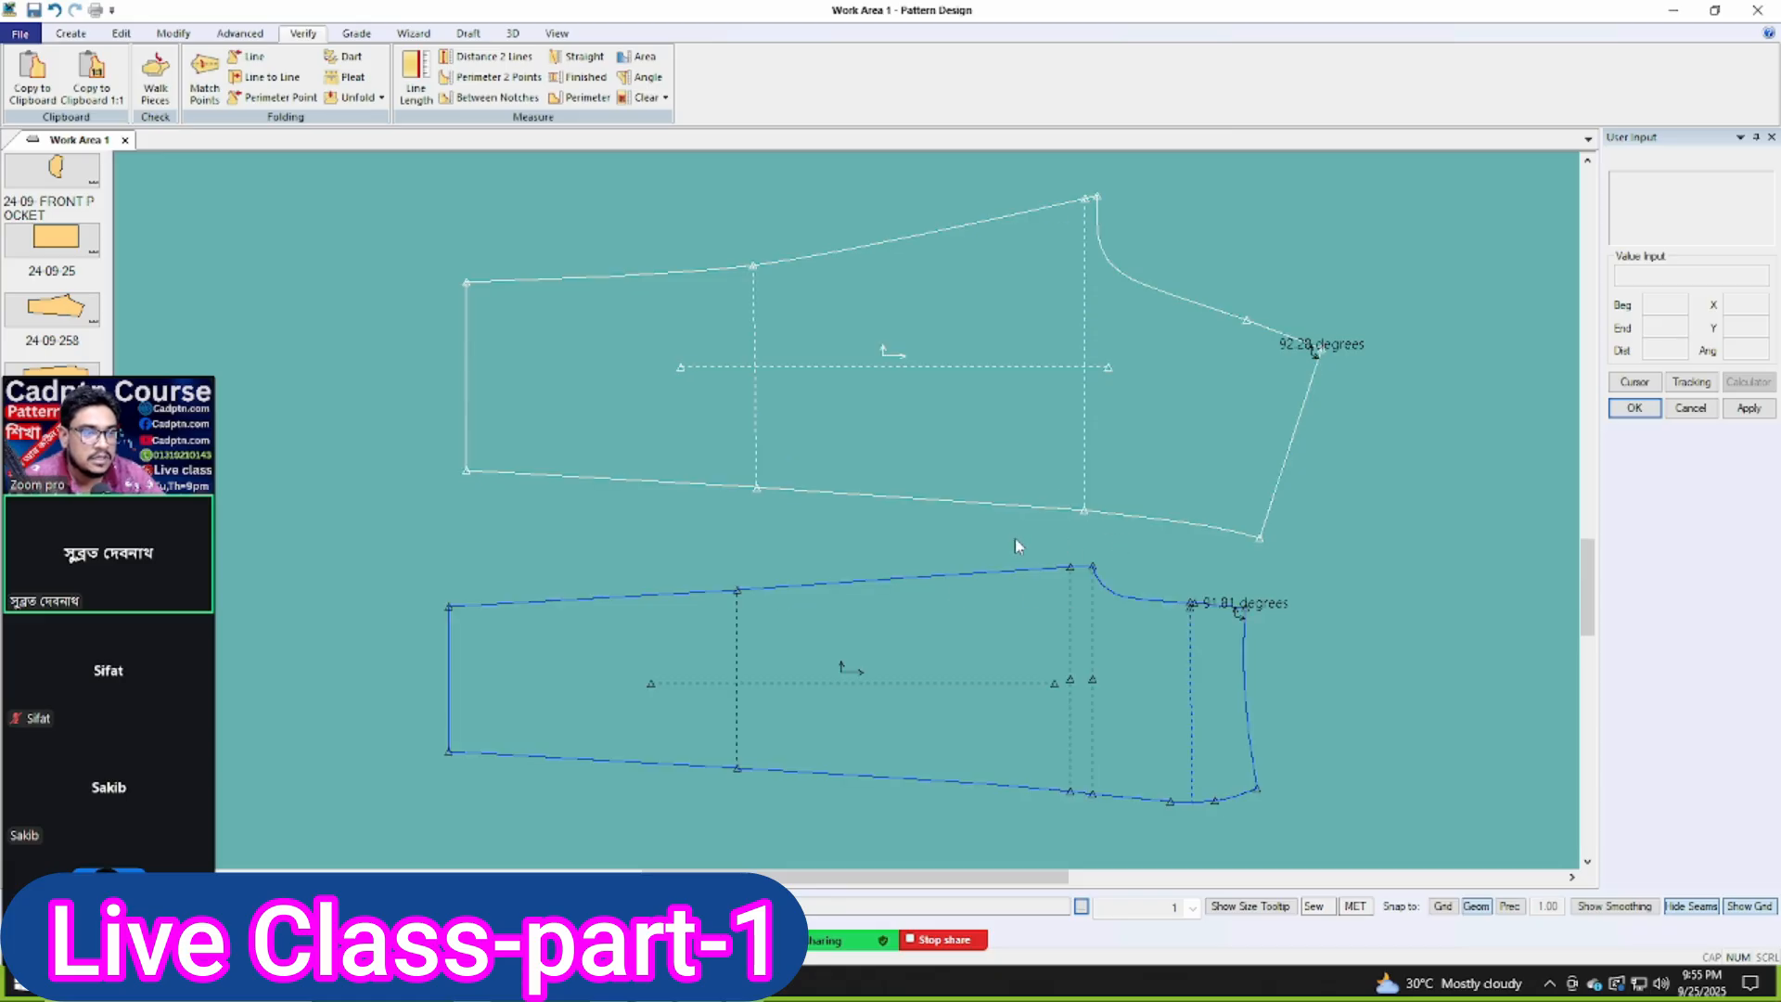
# Step: Delete the intermediate curve points on the back panel's outseam between the crotch line and the waist corner
pyautogui.scroll(3, 1191, 503)
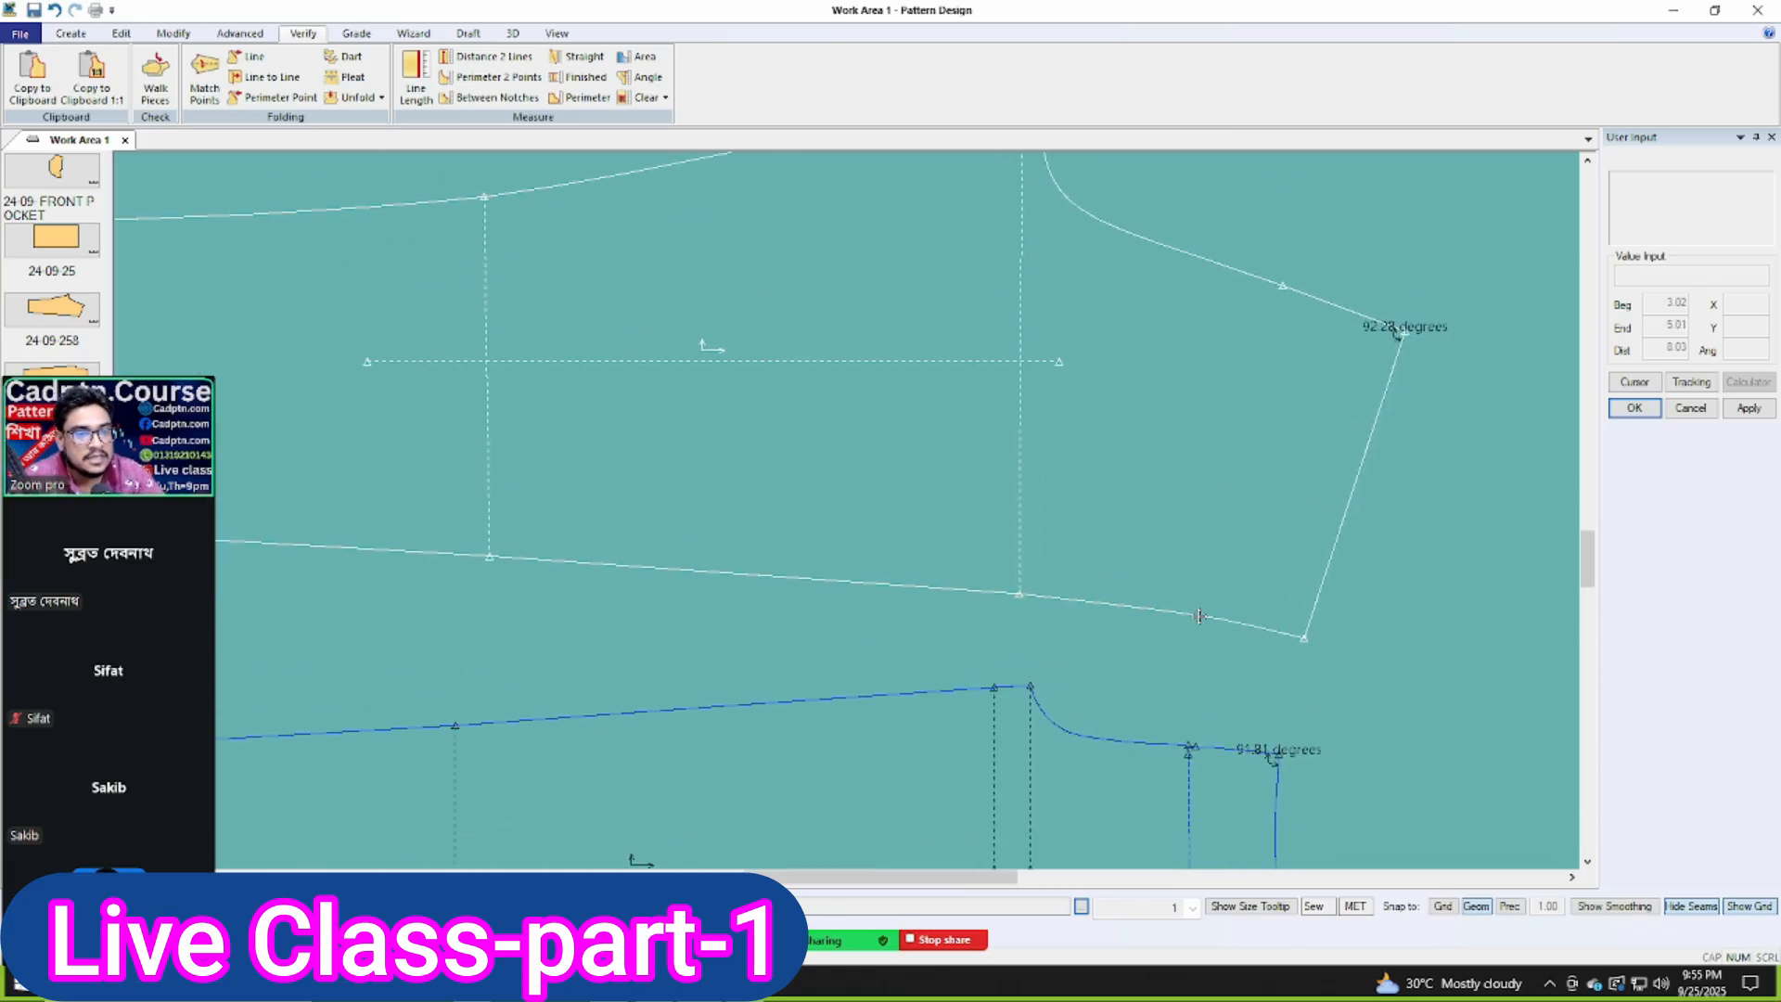
pyautogui.scroll(3, 1239, 638)
pyautogui.scroll(-3, 1243, 640)
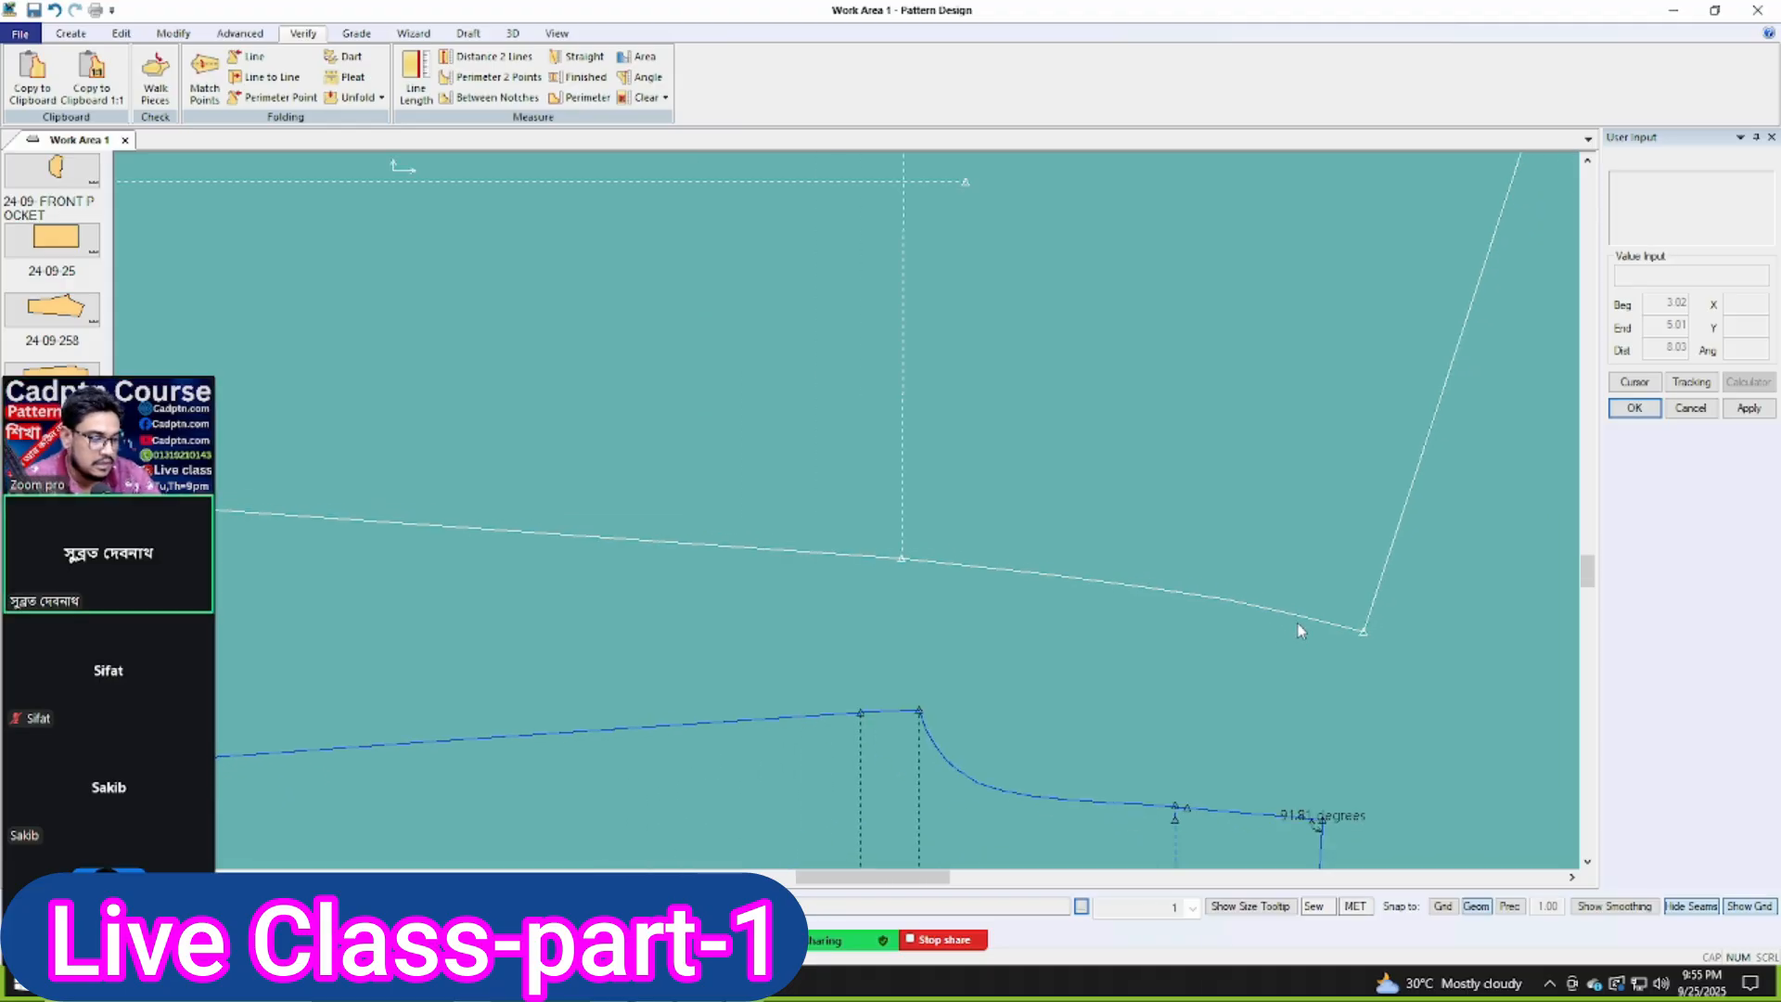
pyautogui.press('Delete')
pyautogui.moveTo(1329, 549); pyautogui.dragTo(1013, 644)
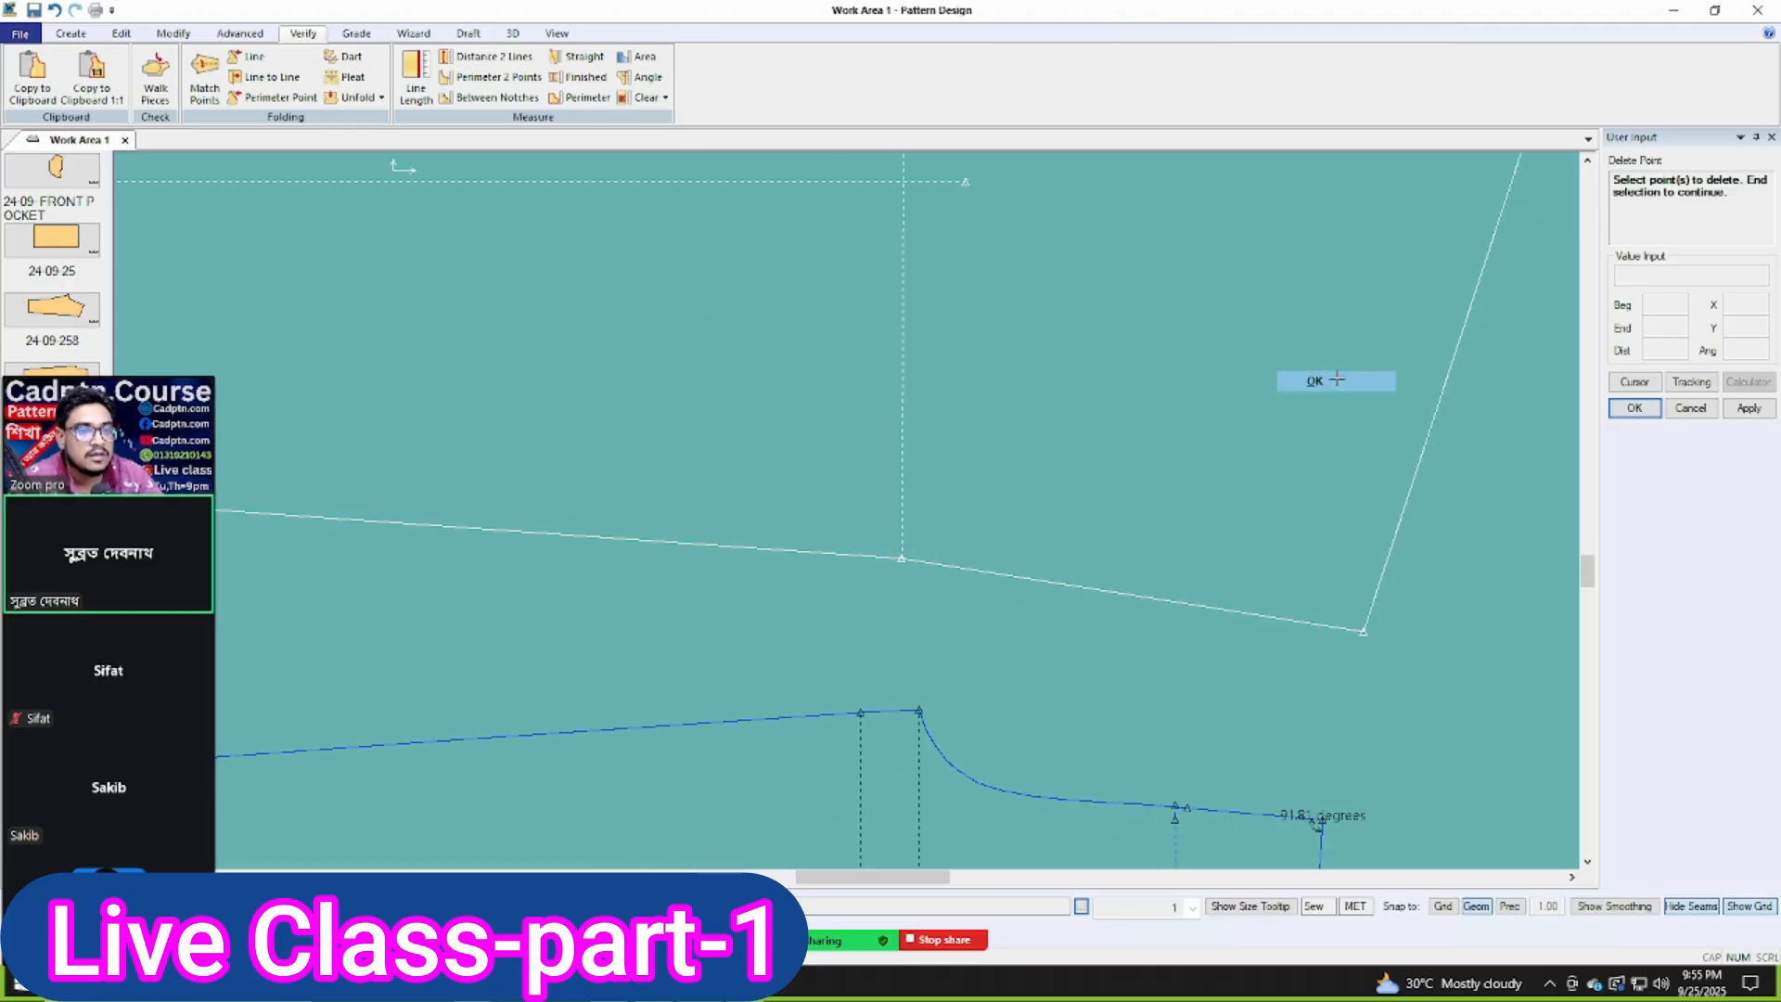
pyautogui.press('Return')
pyautogui.press('Escape')
pyautogui.scroll(-4, 1228, 586)
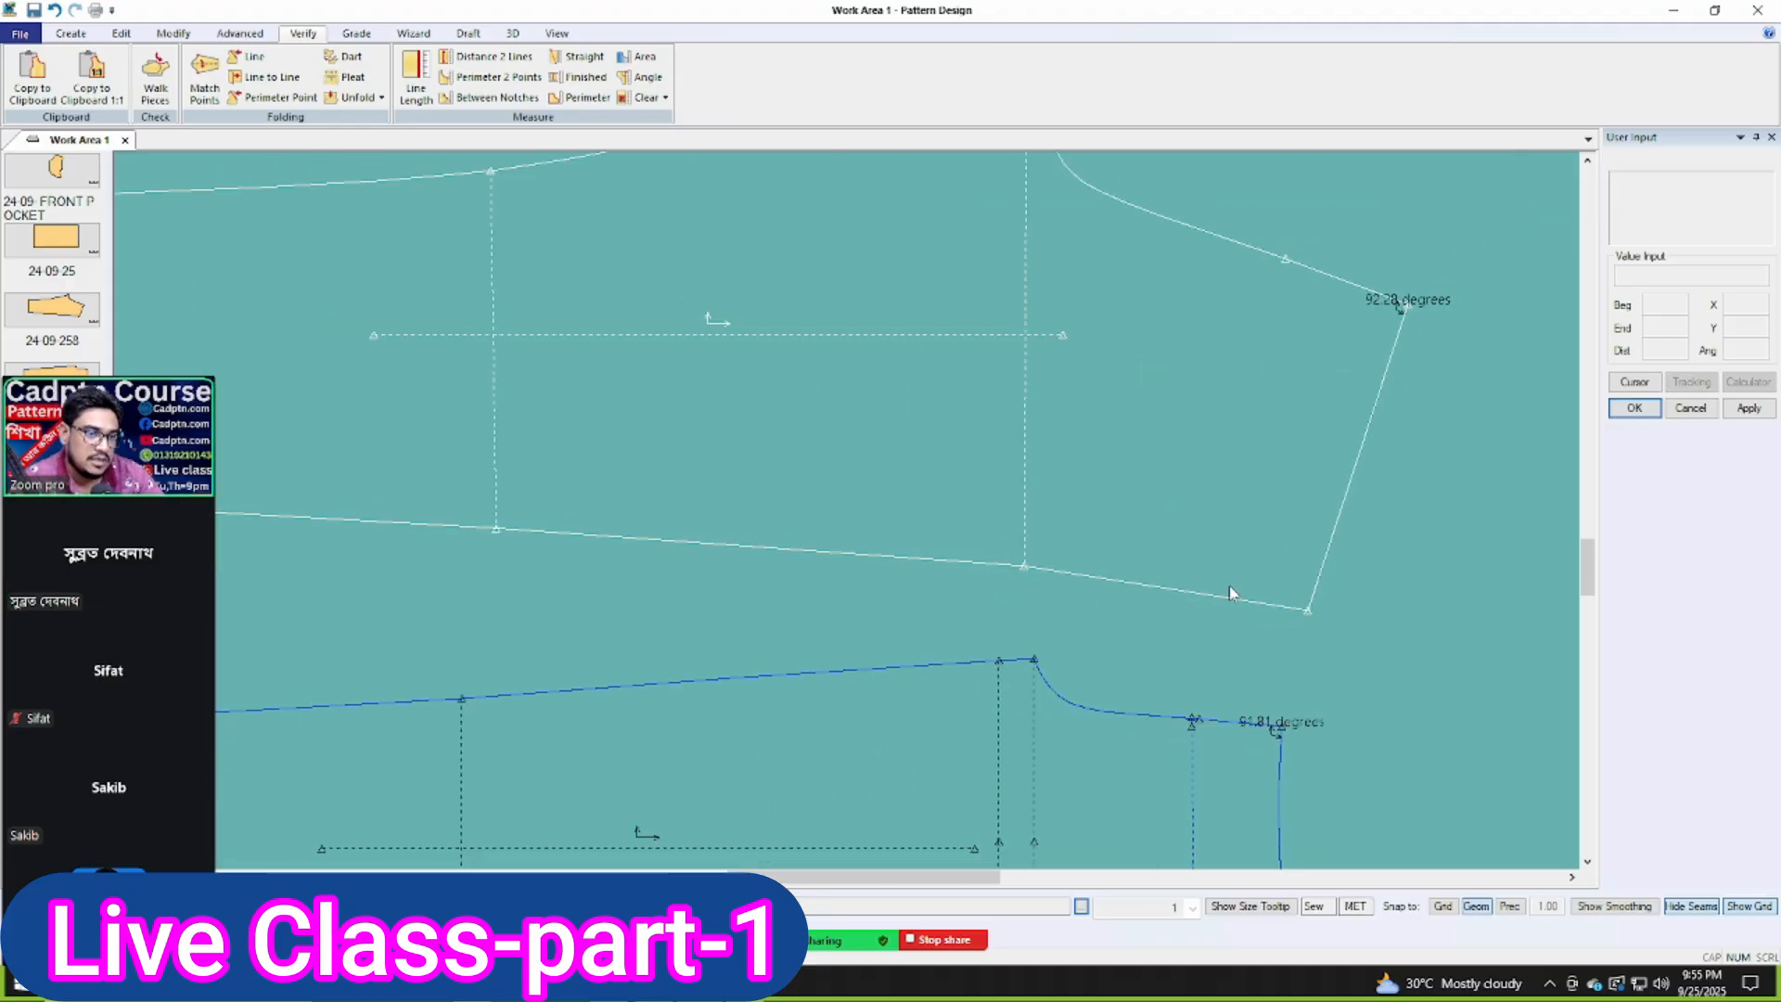
# Step: Try to delete the front panel's internal line that runs across the piece near the waist
pyautogui.scroll(3, 1252, 556)
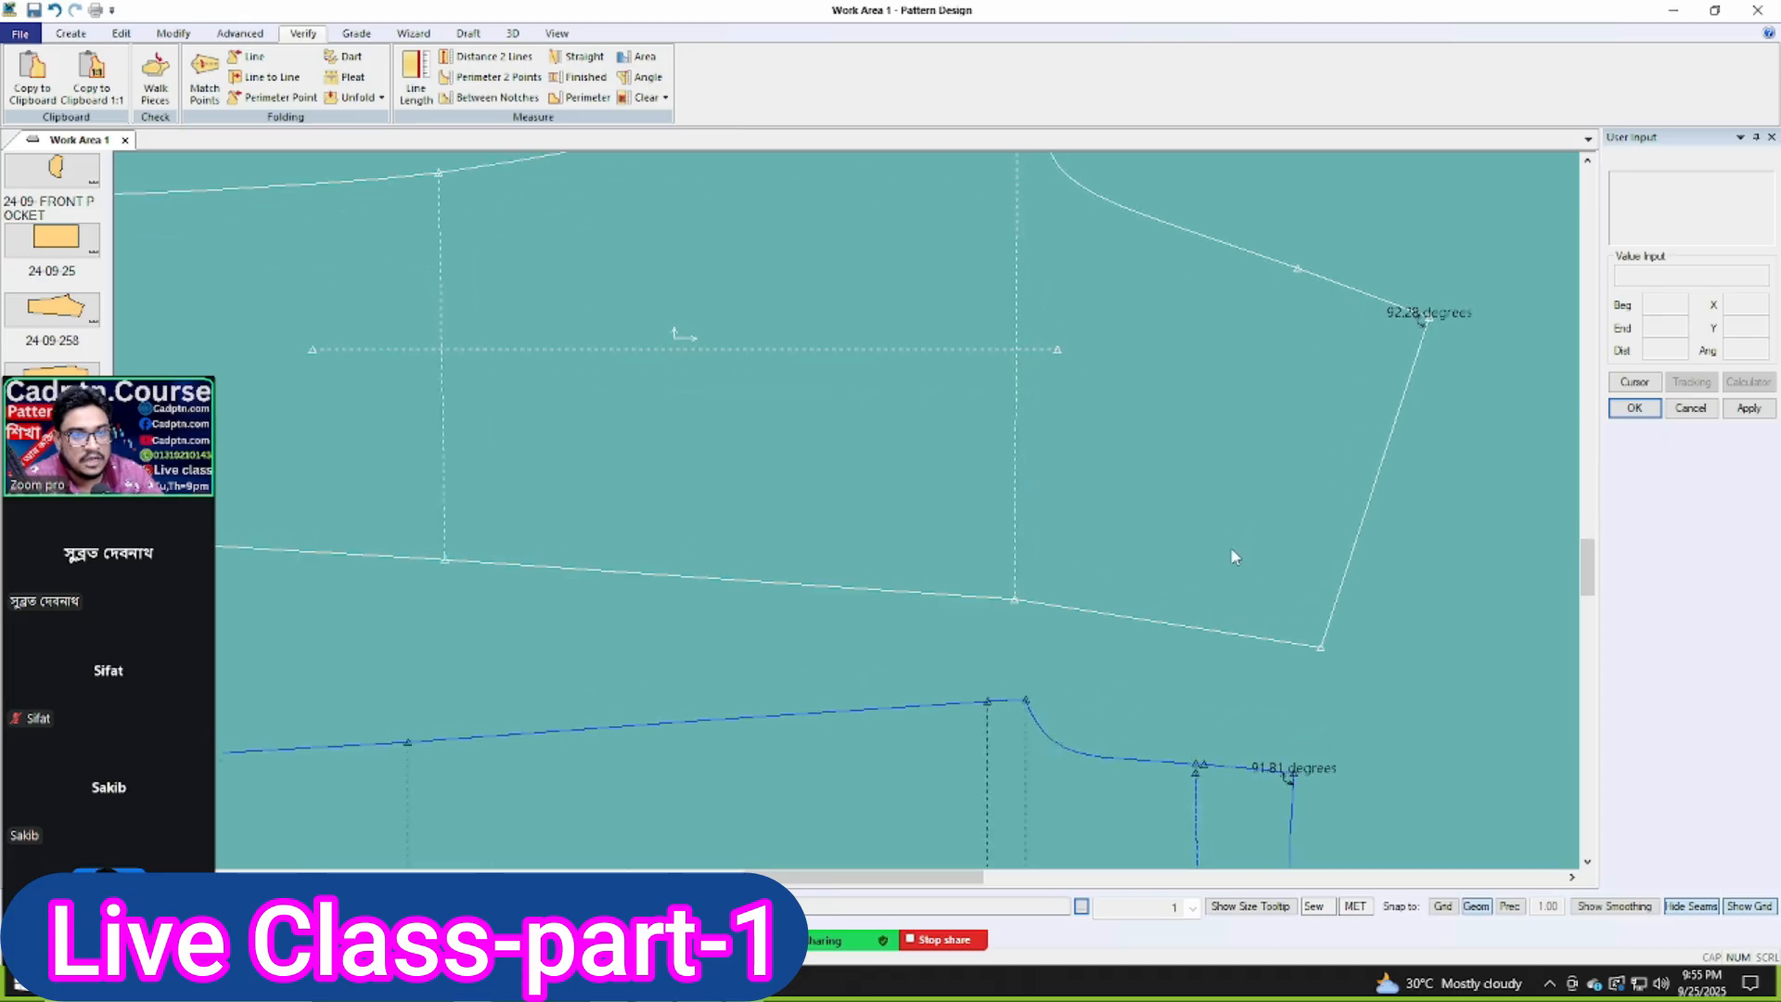
pyautogui.scroll(-4, 1239, 381)
pyautogui.scroll(5, 1176, 619)
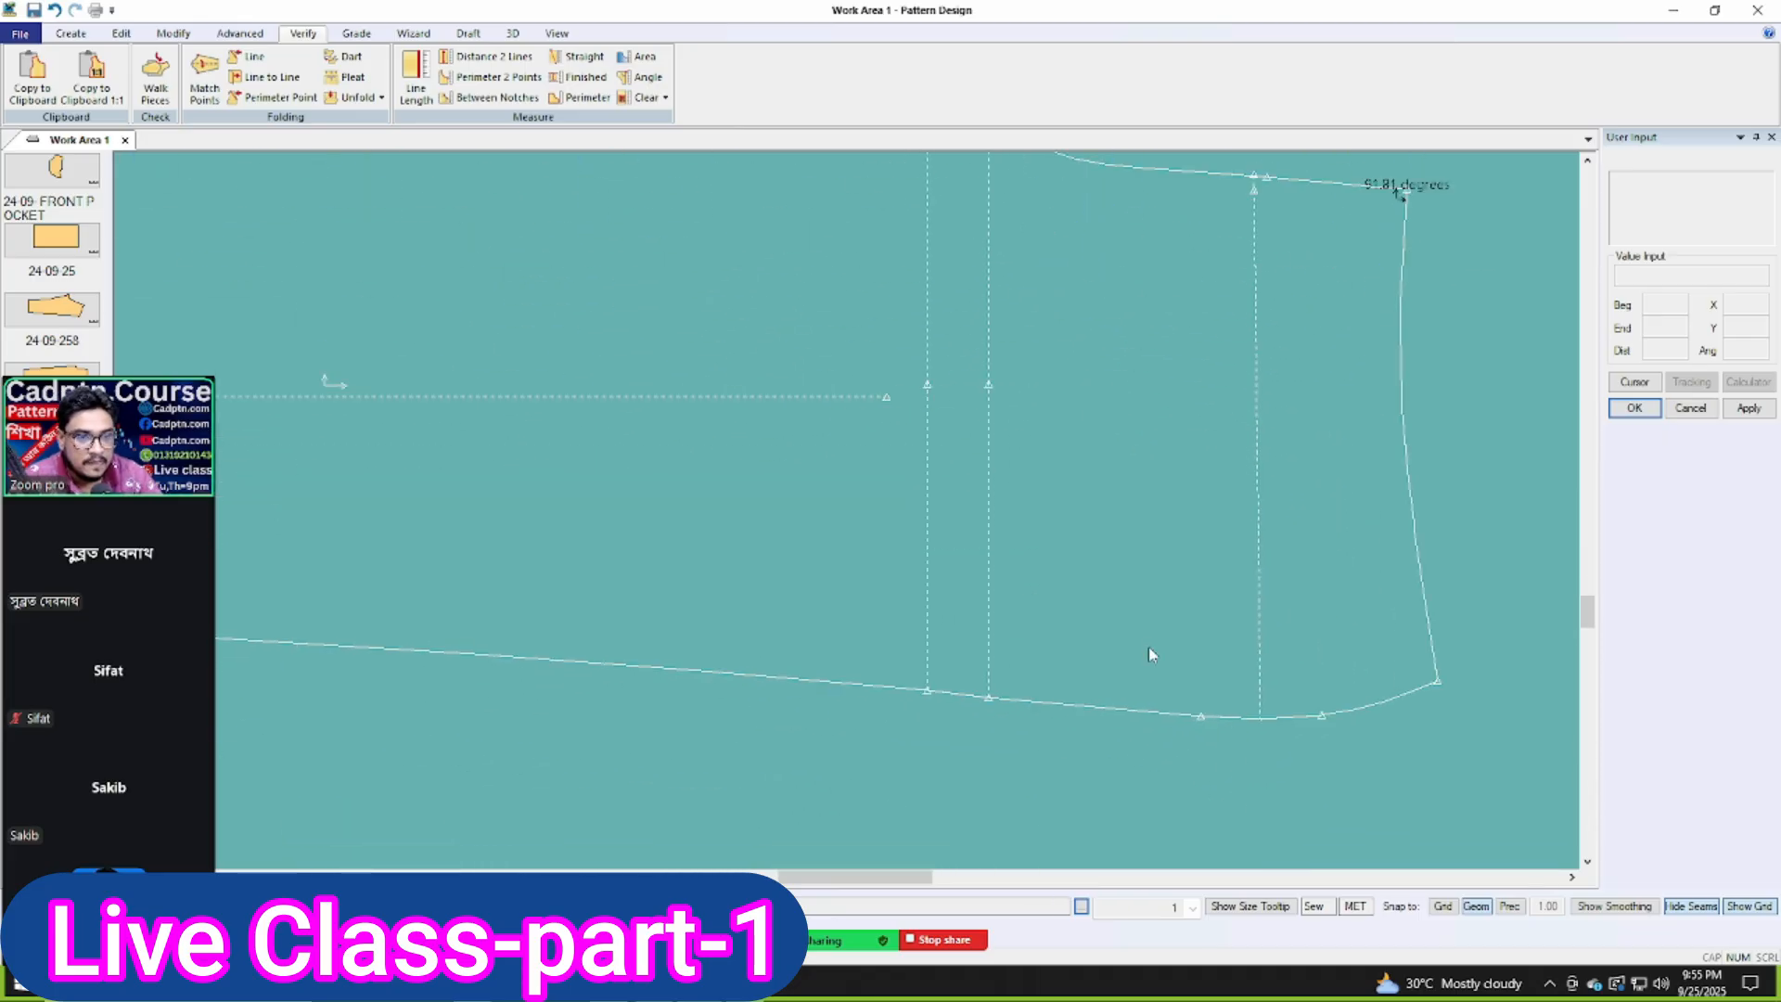
pyautogui.press('Delete')
pyautogui.click(1183, 267)
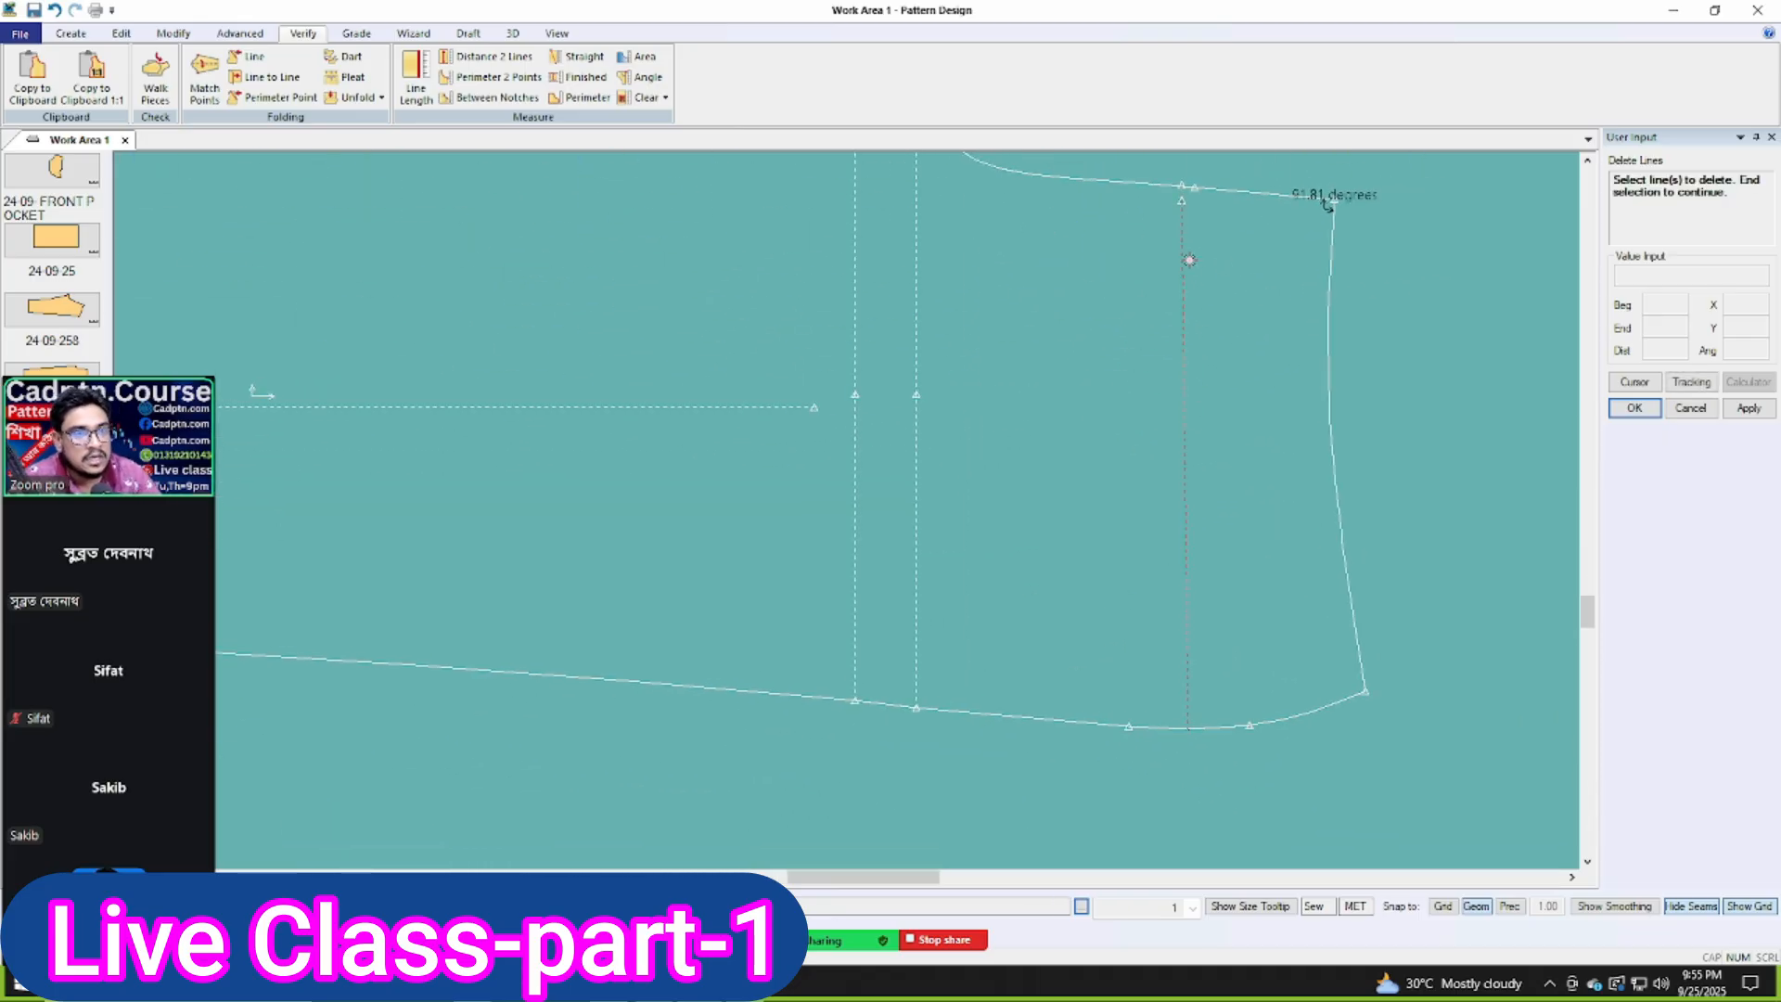
pyautogui.rightClick(1185, 259)
pyautogui.click(1196, 262)
pyautogui.rightClick(1218, 477)
pyautogui.click(1206, 496)
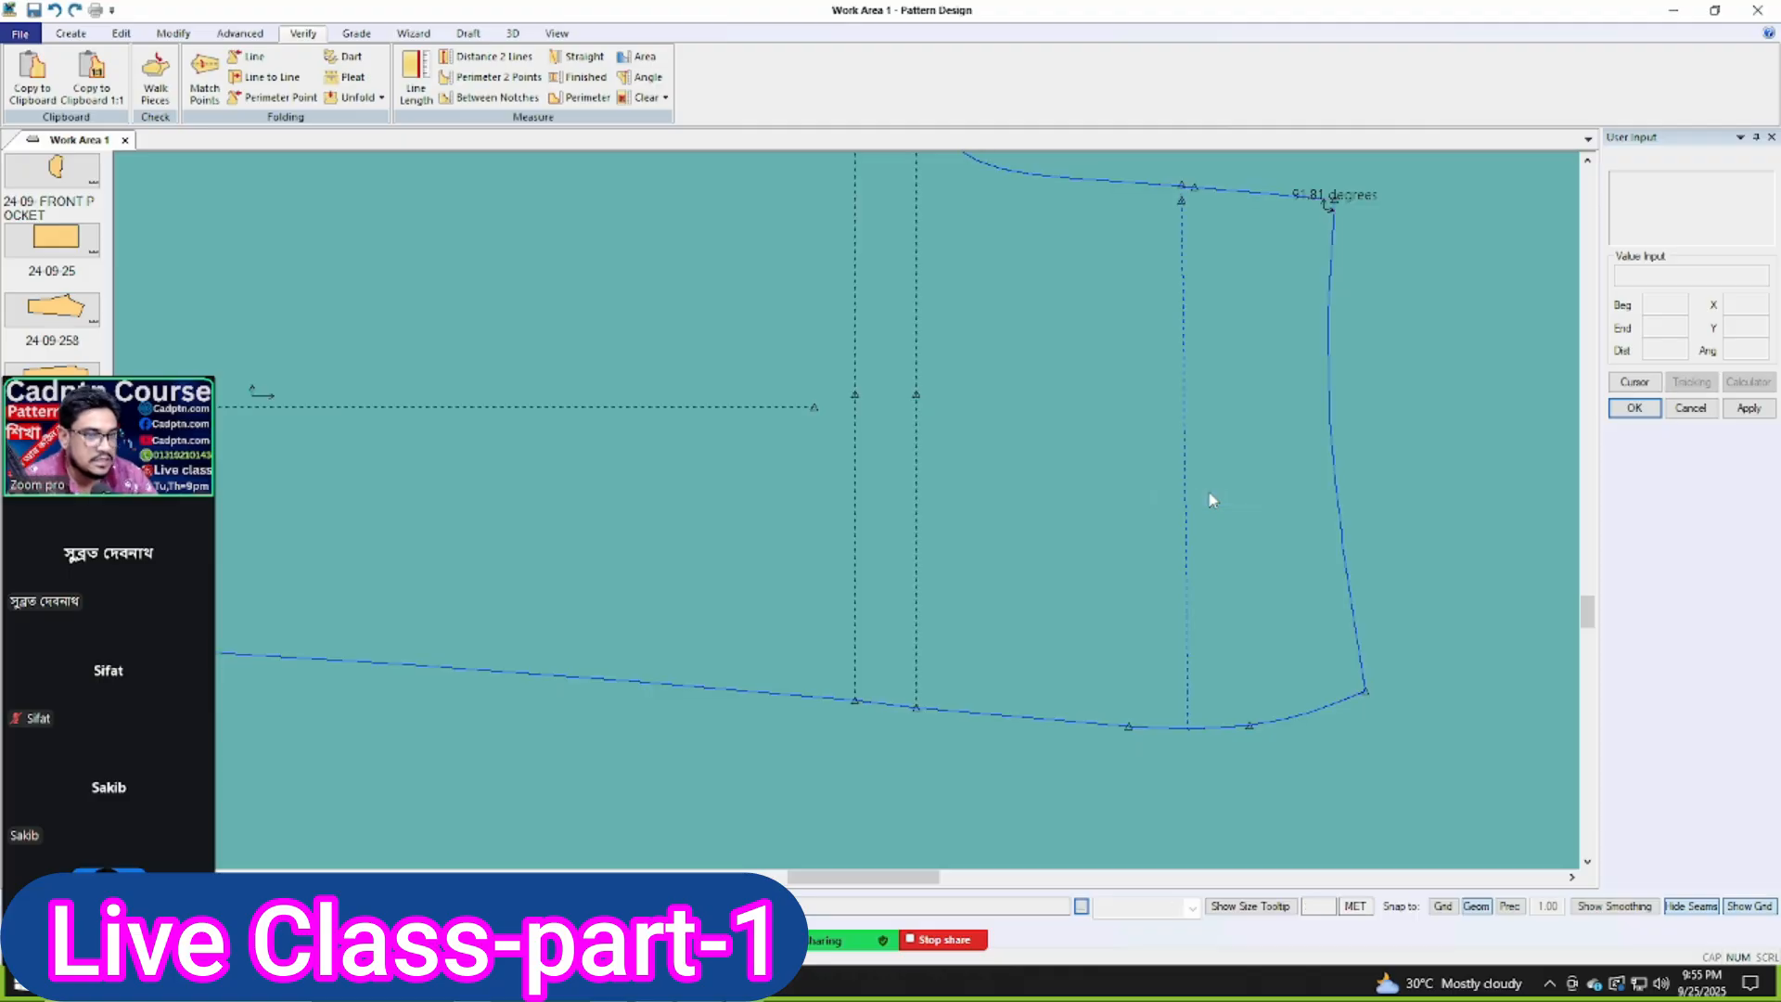
pyautogui.scroll(-3, 1207, 490)
pyautogui.scroll(4, 1132, 538)
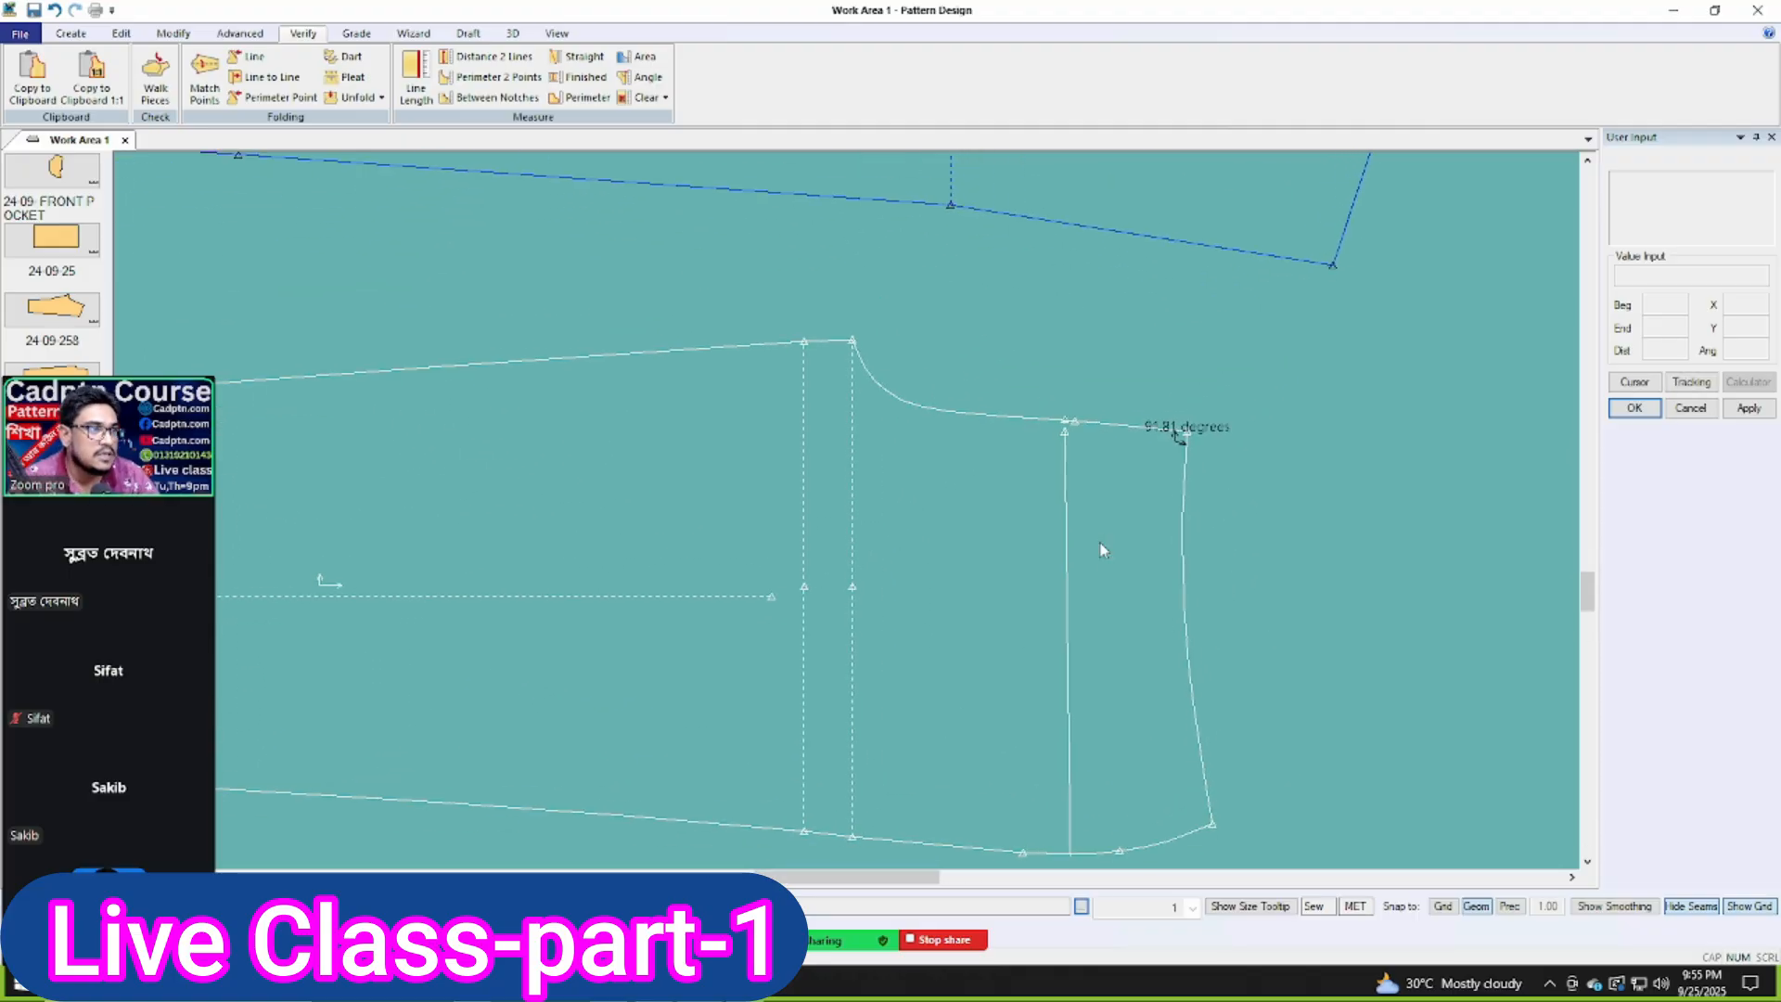
pyautogui.click(423, 79)
pyautogui.scroll(2, 1131, 417)
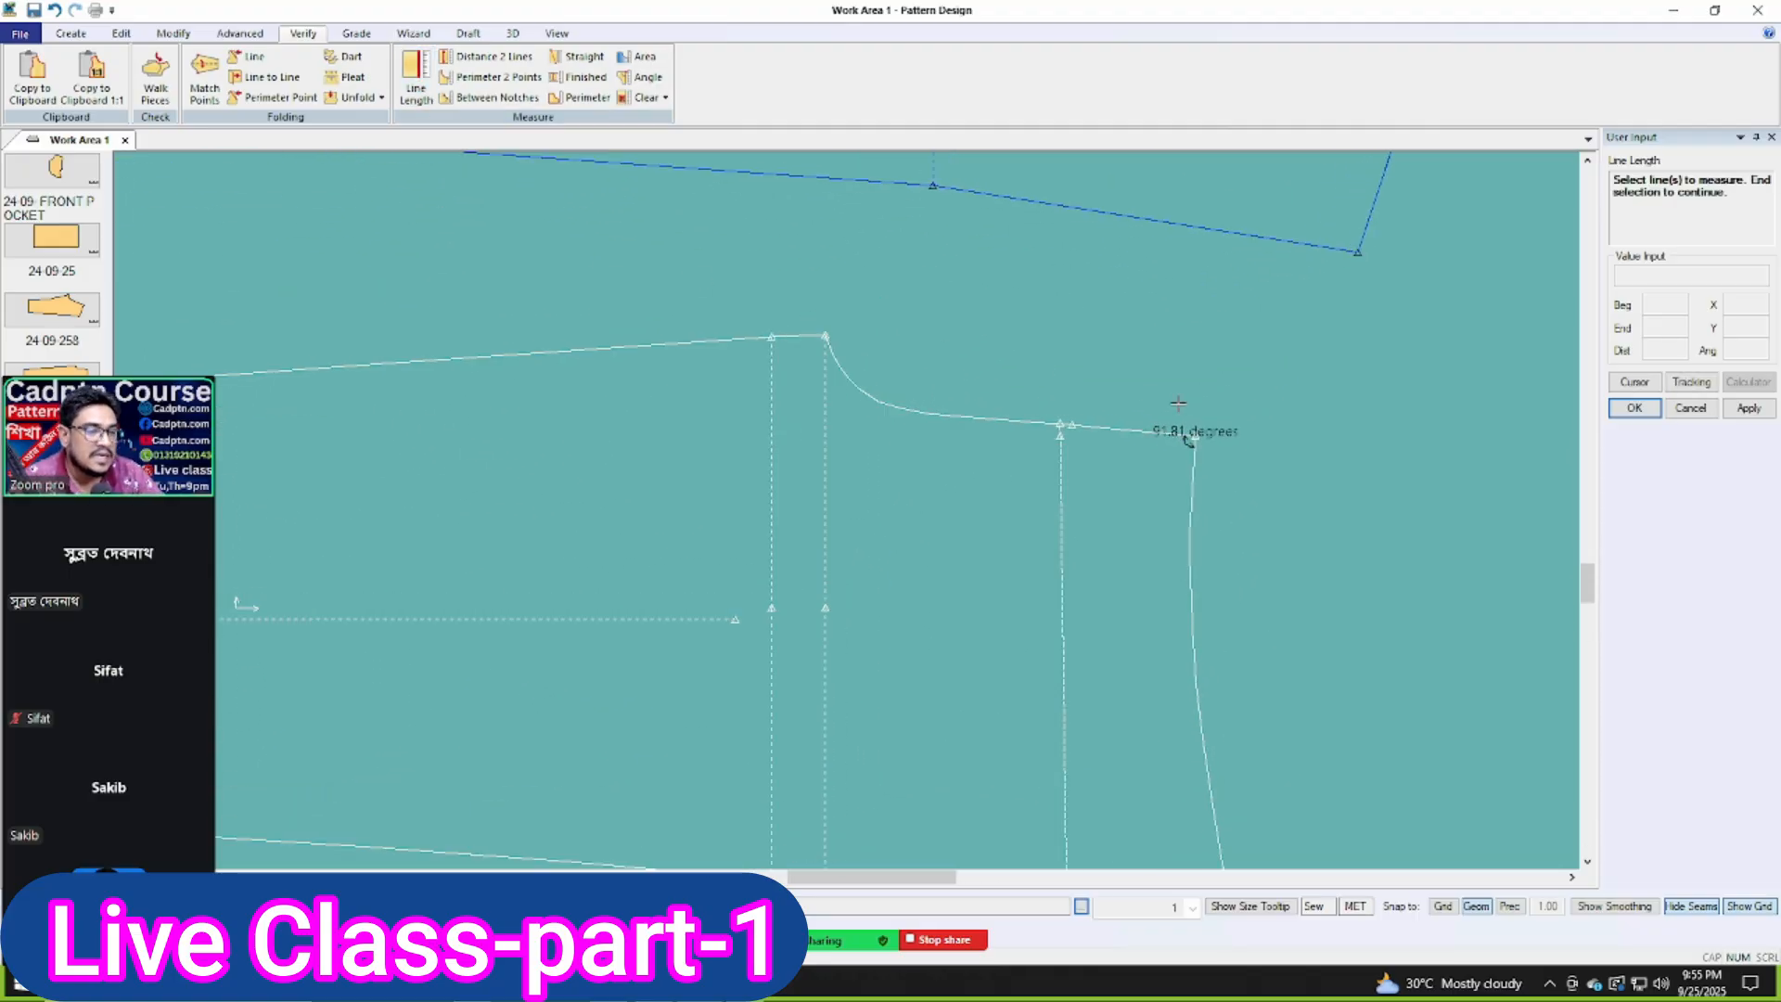
pyautogui.click(1046, 478)
pyautogui.rightClick(1050, 331)
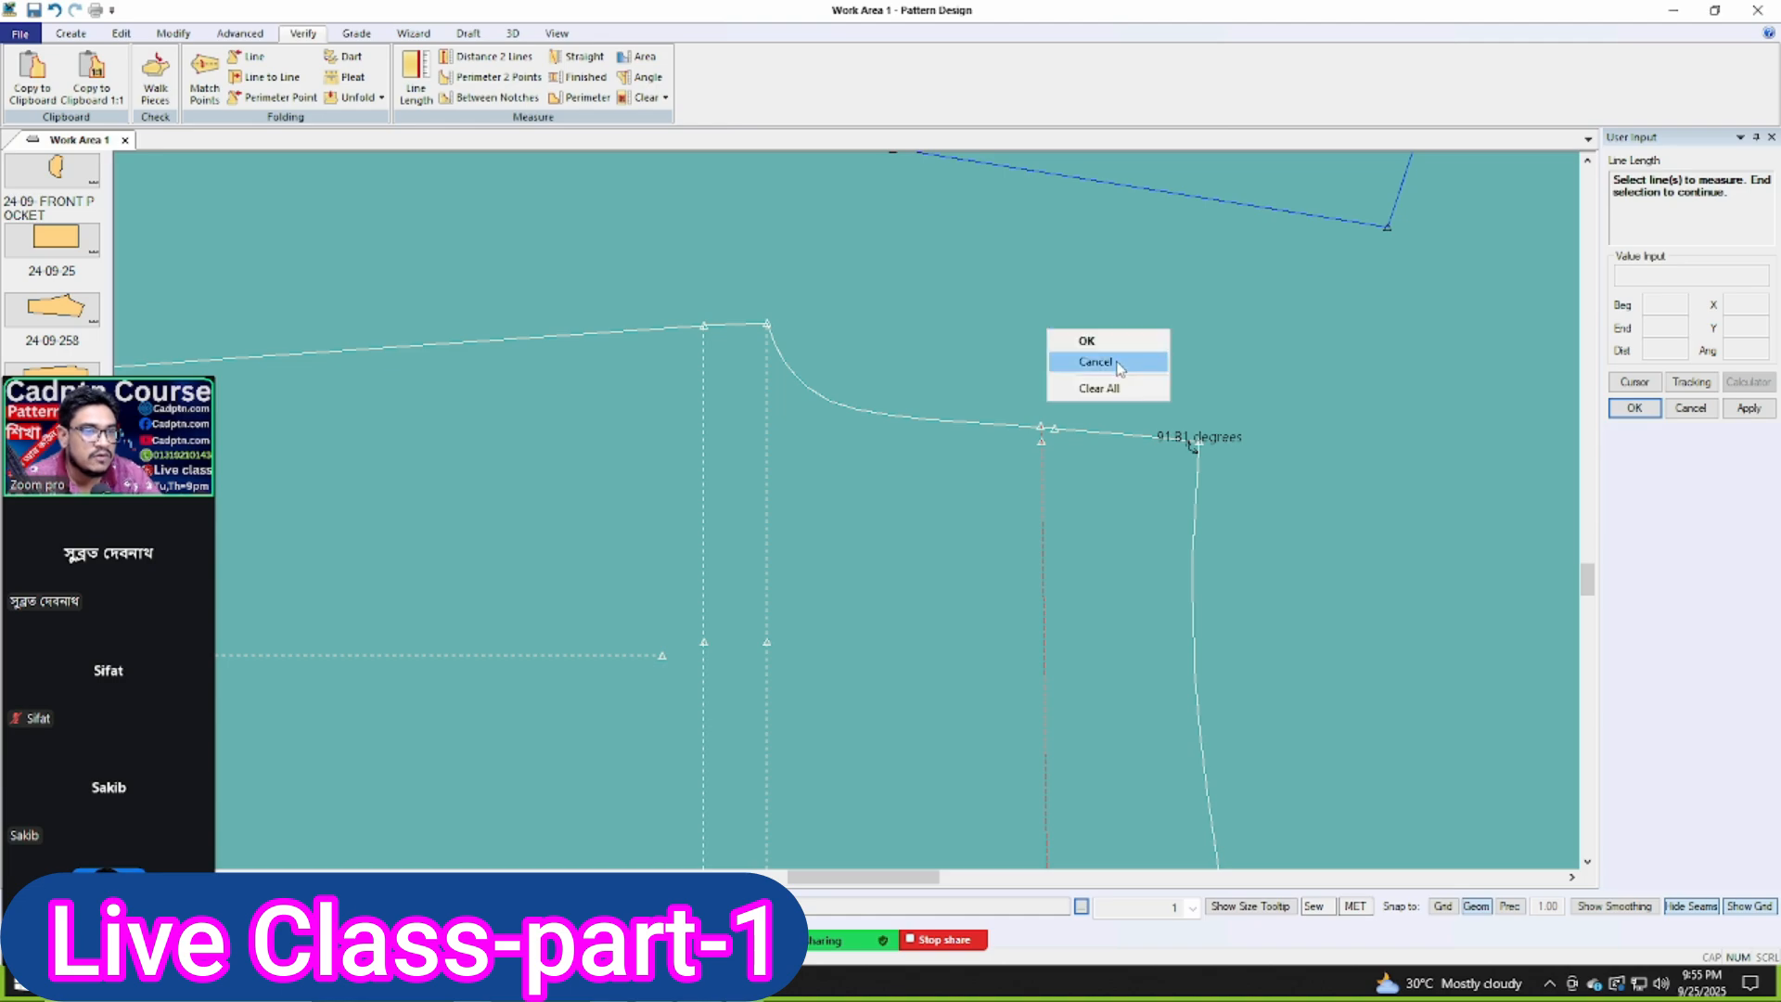
pyautogui.click(1120, 362)
pyautogui.scroll(-4, 1194, 421)
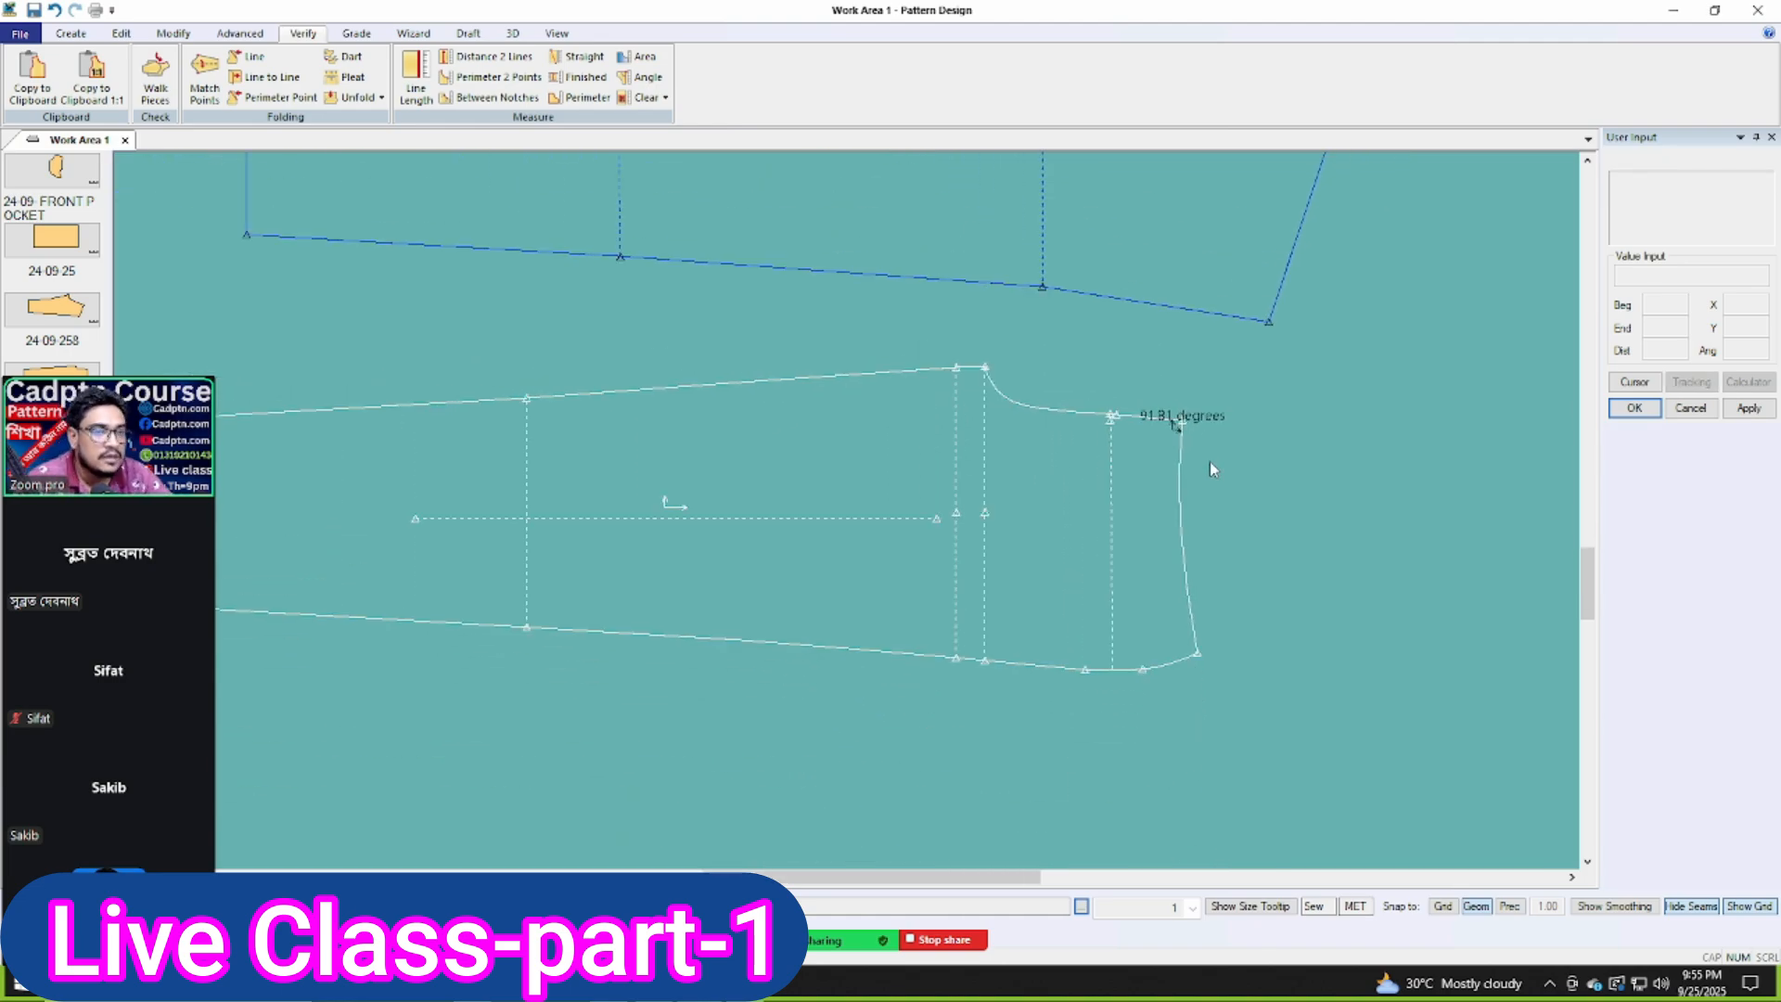
# Step: Try to delete the end point of the front panel's internal line beside the crotch curve
pyautogui.moveTo(979, 503); pyautogui.dragTo(1016, 535)
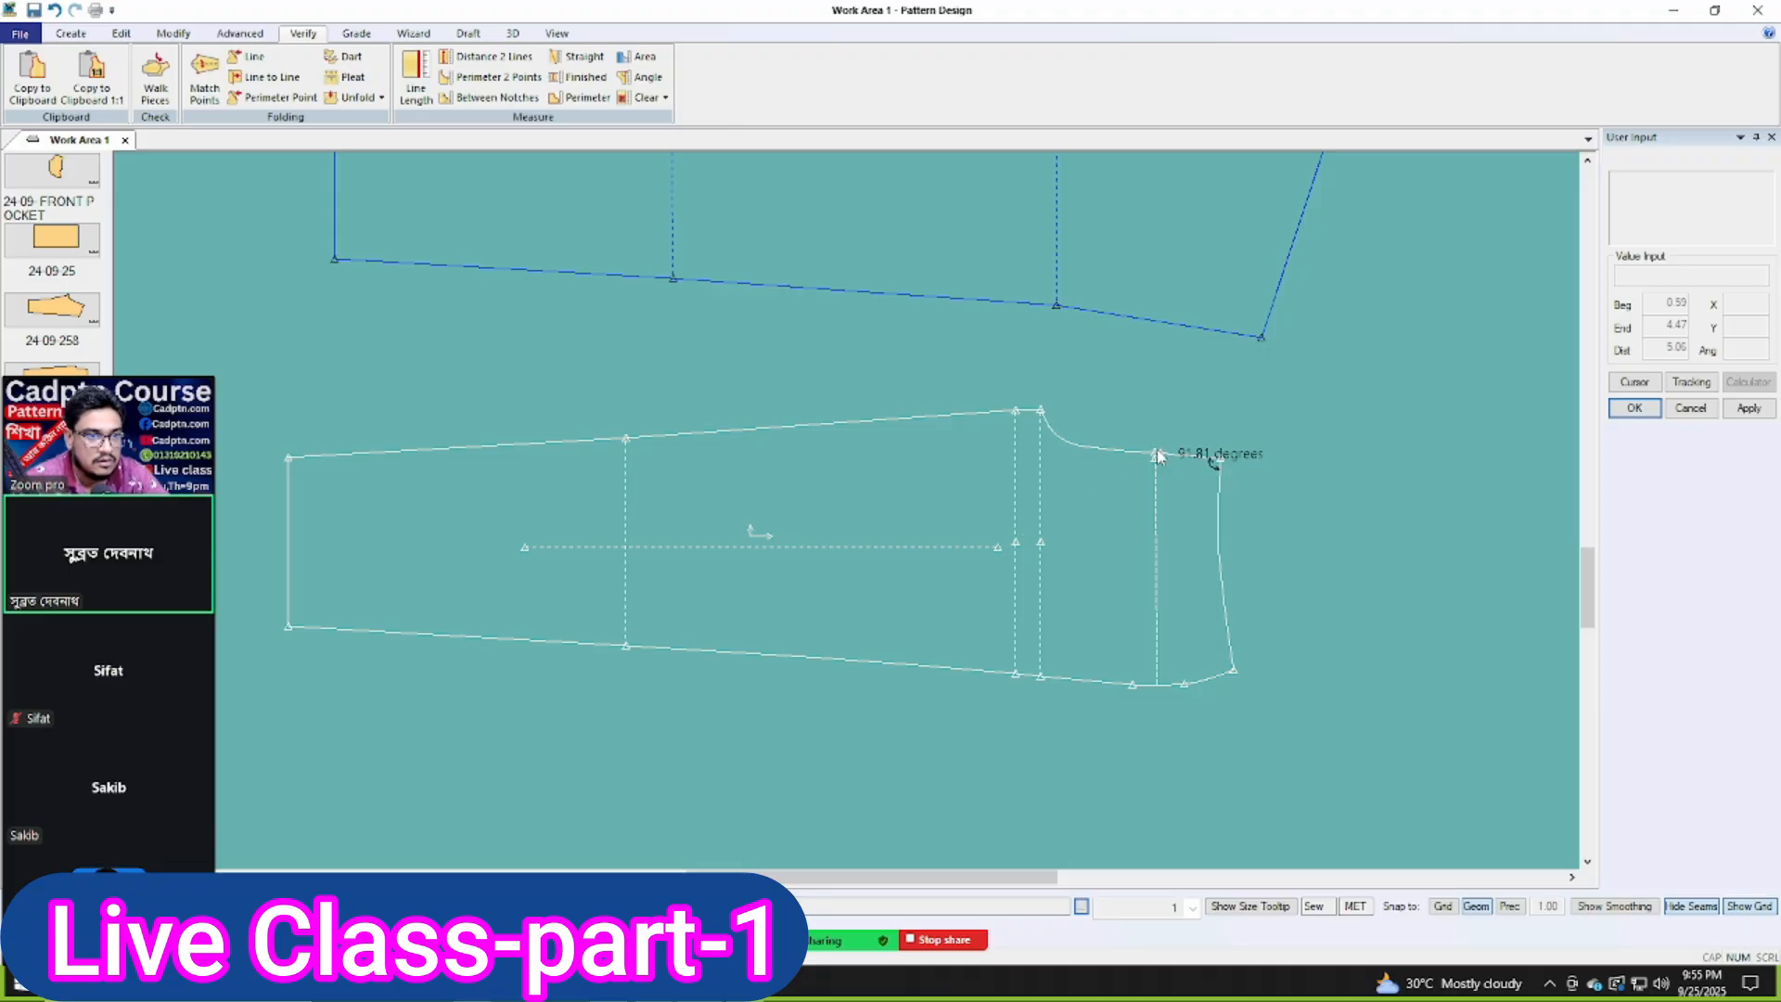
pyautogui.scroll(2, 1156, 455)
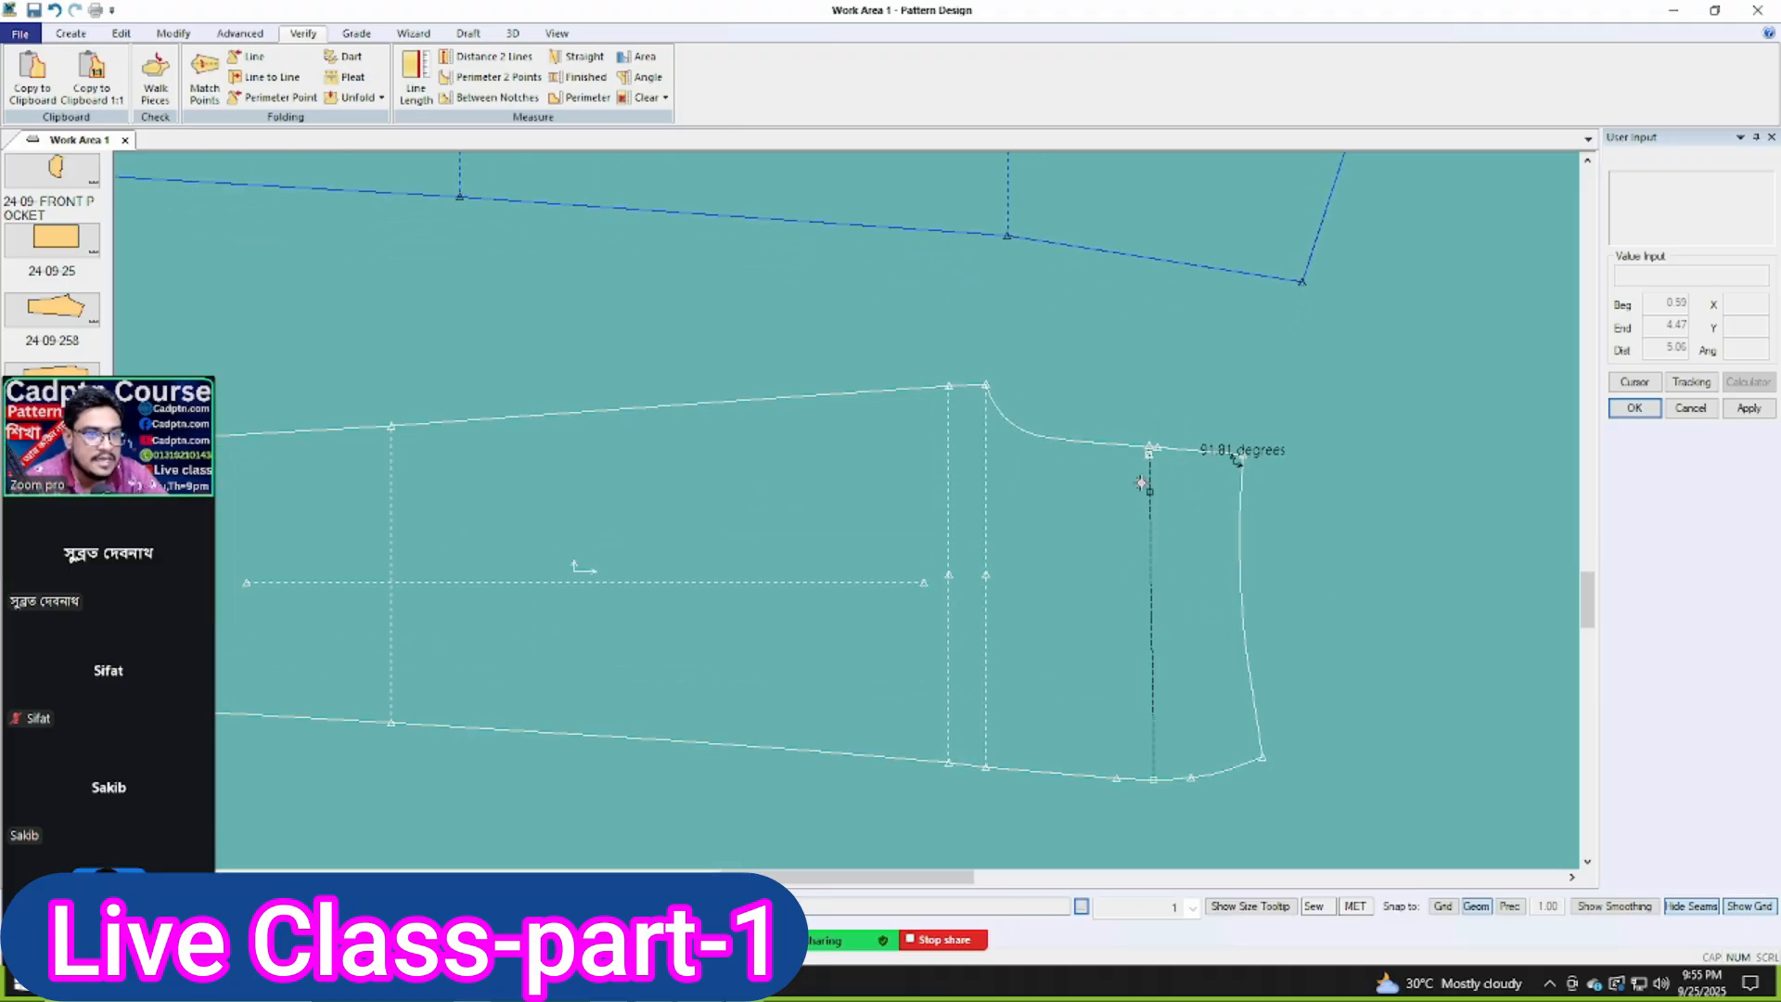
pyautogui.moveTo(1148, 467); pyautogui.dragTo(1175, 457)
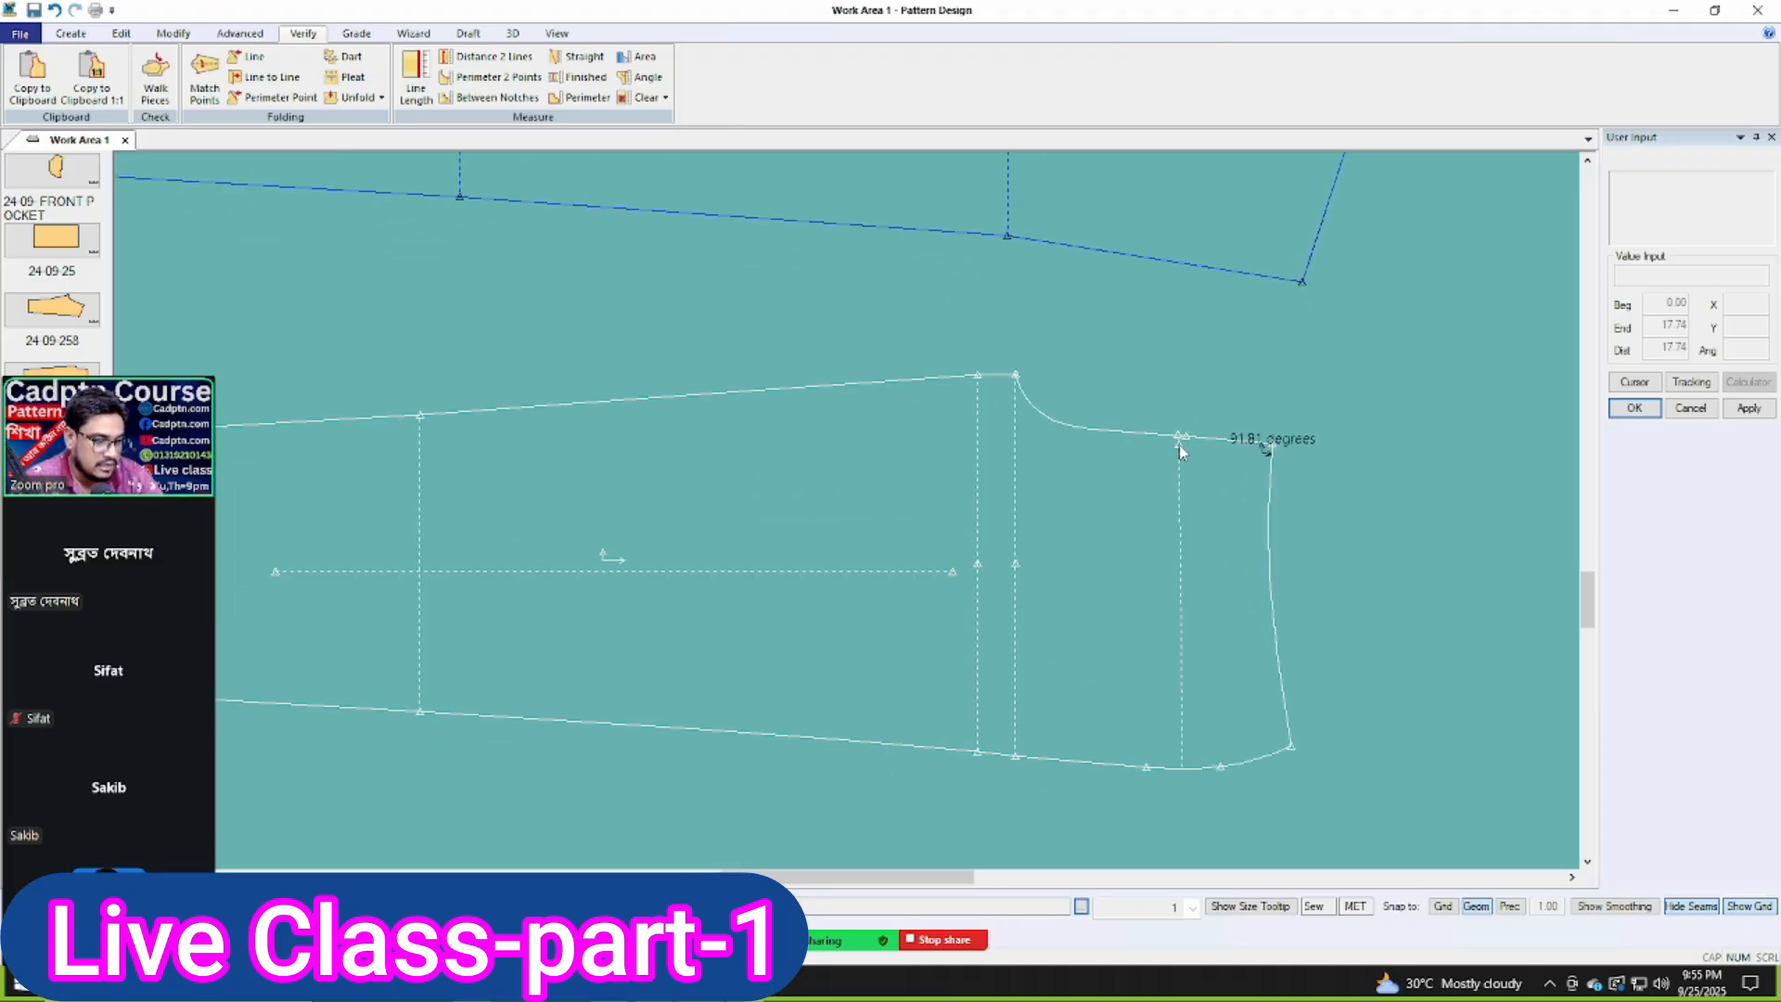
pyautogui.press('Delete')
pyautogui.scroll(4, 1194, 458)
pyautogui.moveTo(1198, 516); pyautogui.dragTo(1129, 430)
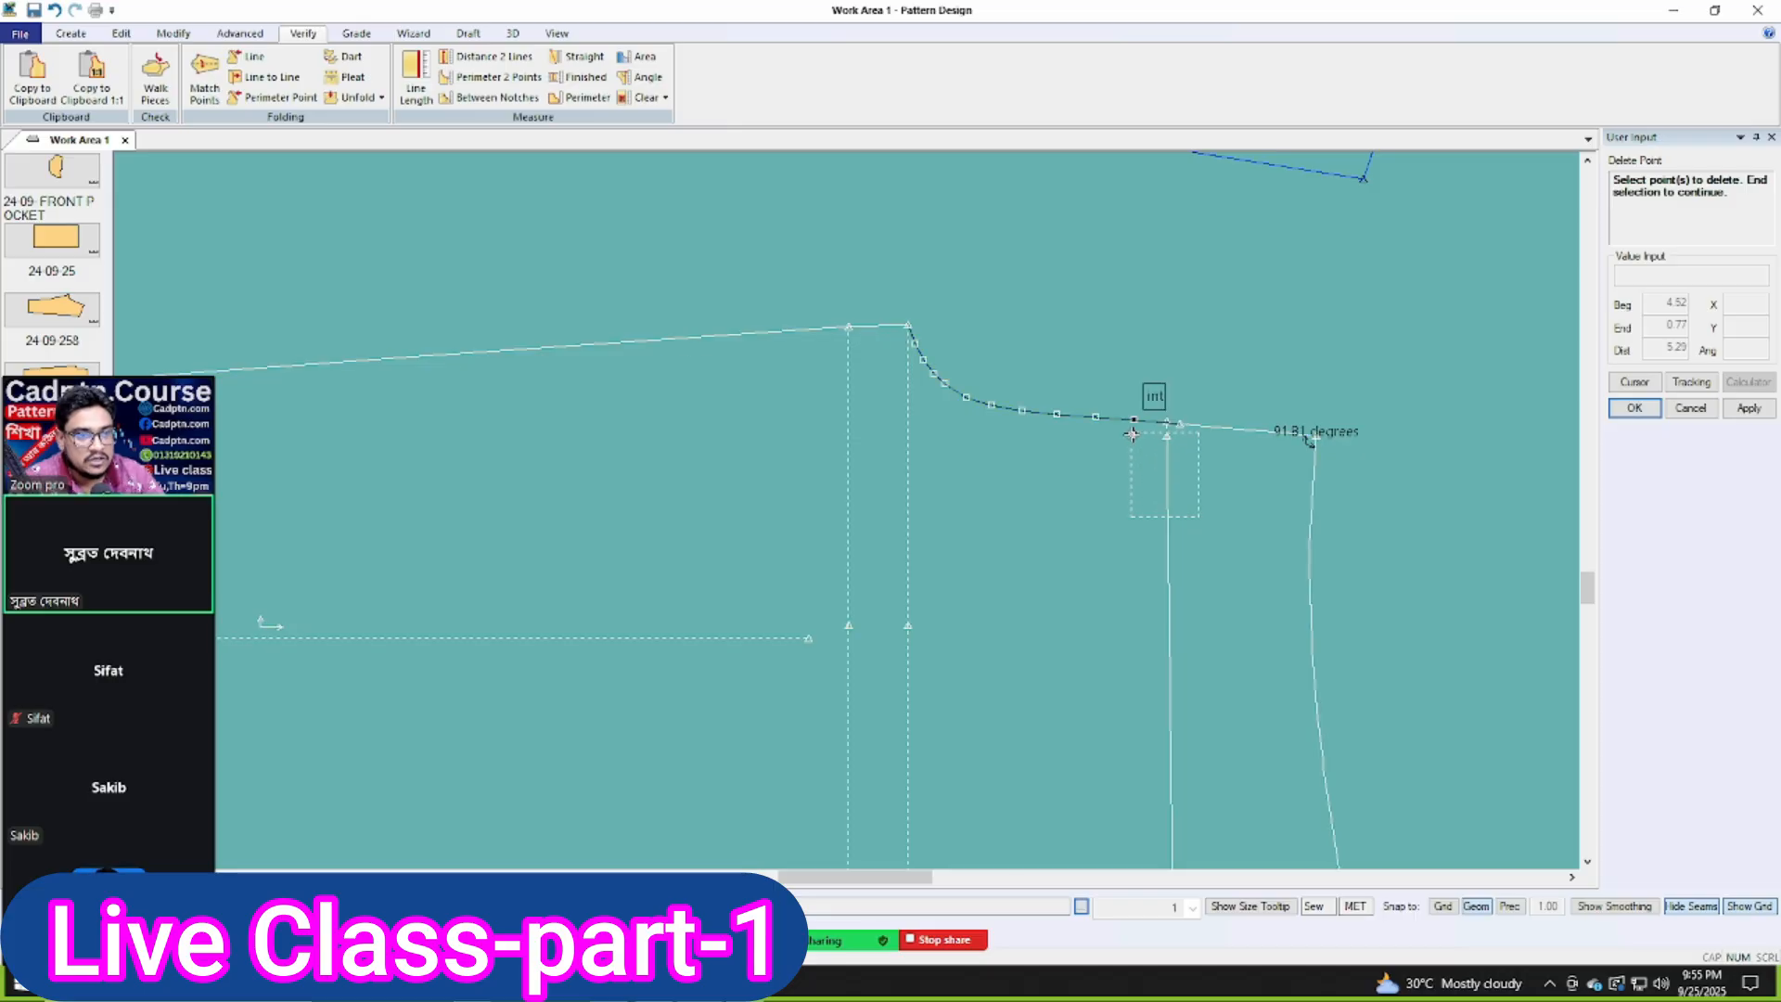
pyautogui.rightClick(1243, 333)
pyautogui.click(1282, 345)
pyautogui.scroll(-2, 1220, 357)
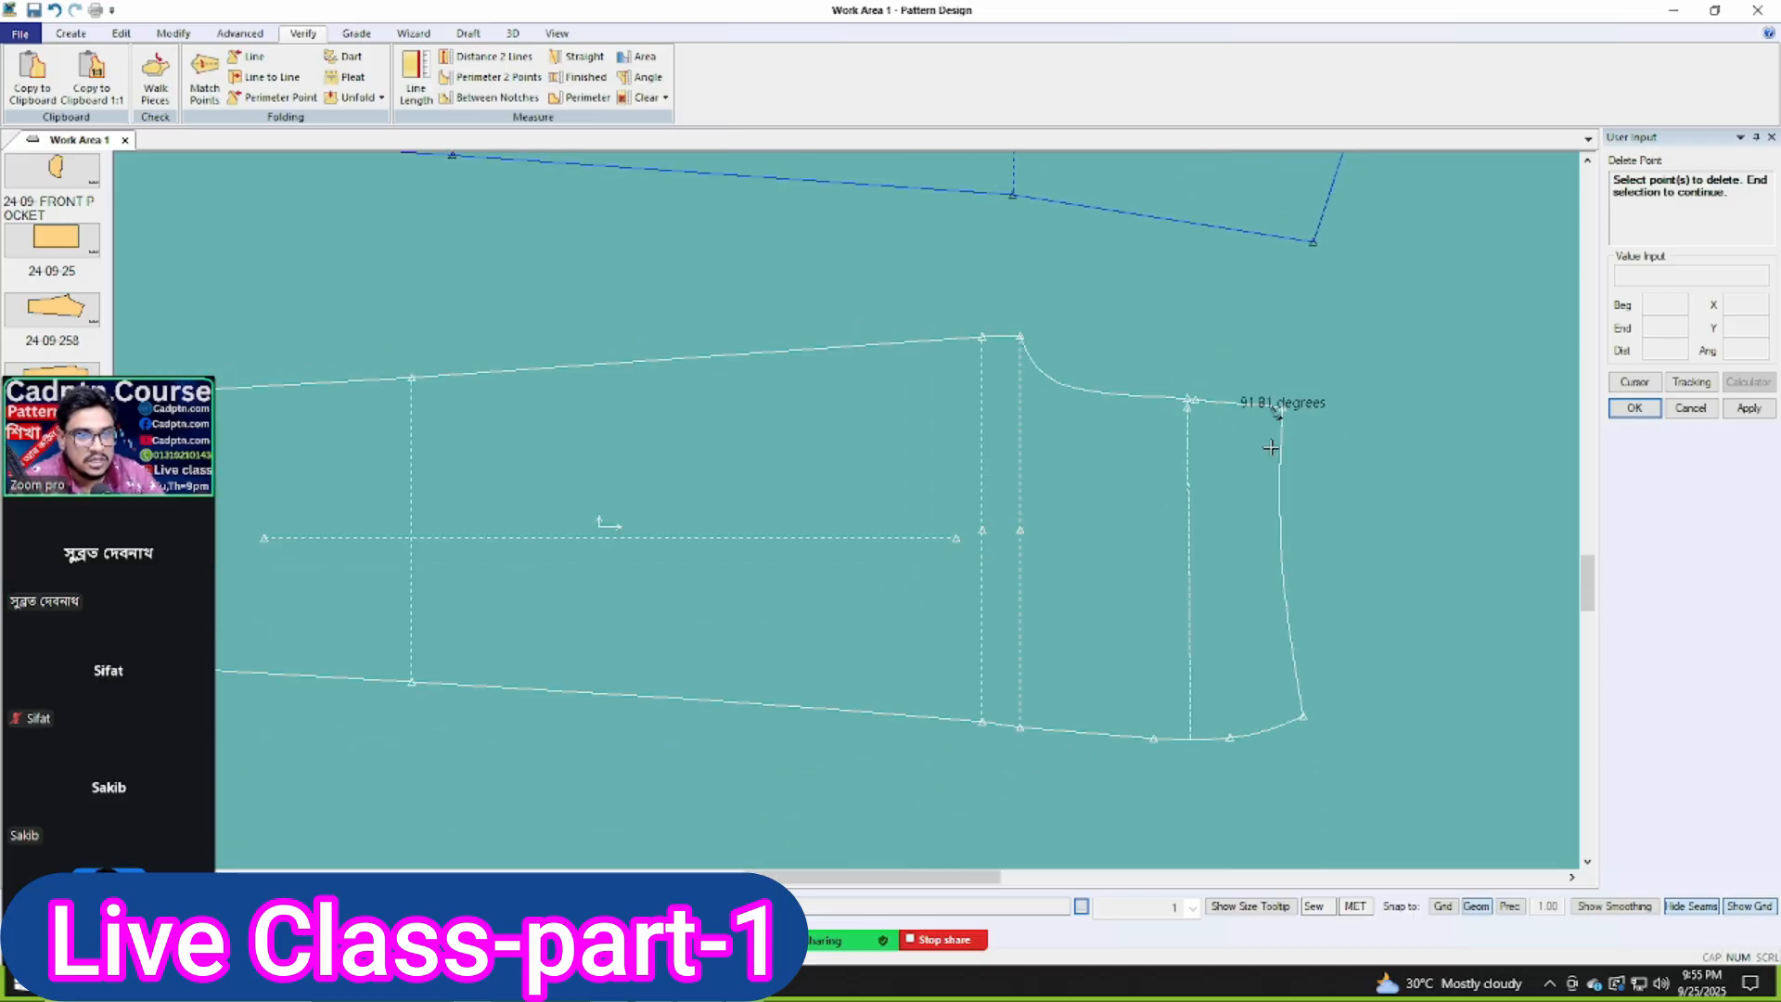
pyautogui.rightClick(972, 418)
pyautogui.click(976, 441)
# Step: Move the front panel lower beneath the back panel, and bring the back panel down toward it
pyautogui.moveTo(981, 529); pyautogui.dragTo(1089, 551, button='middle')
pyautogui.scroll(-3, 1089, 551)
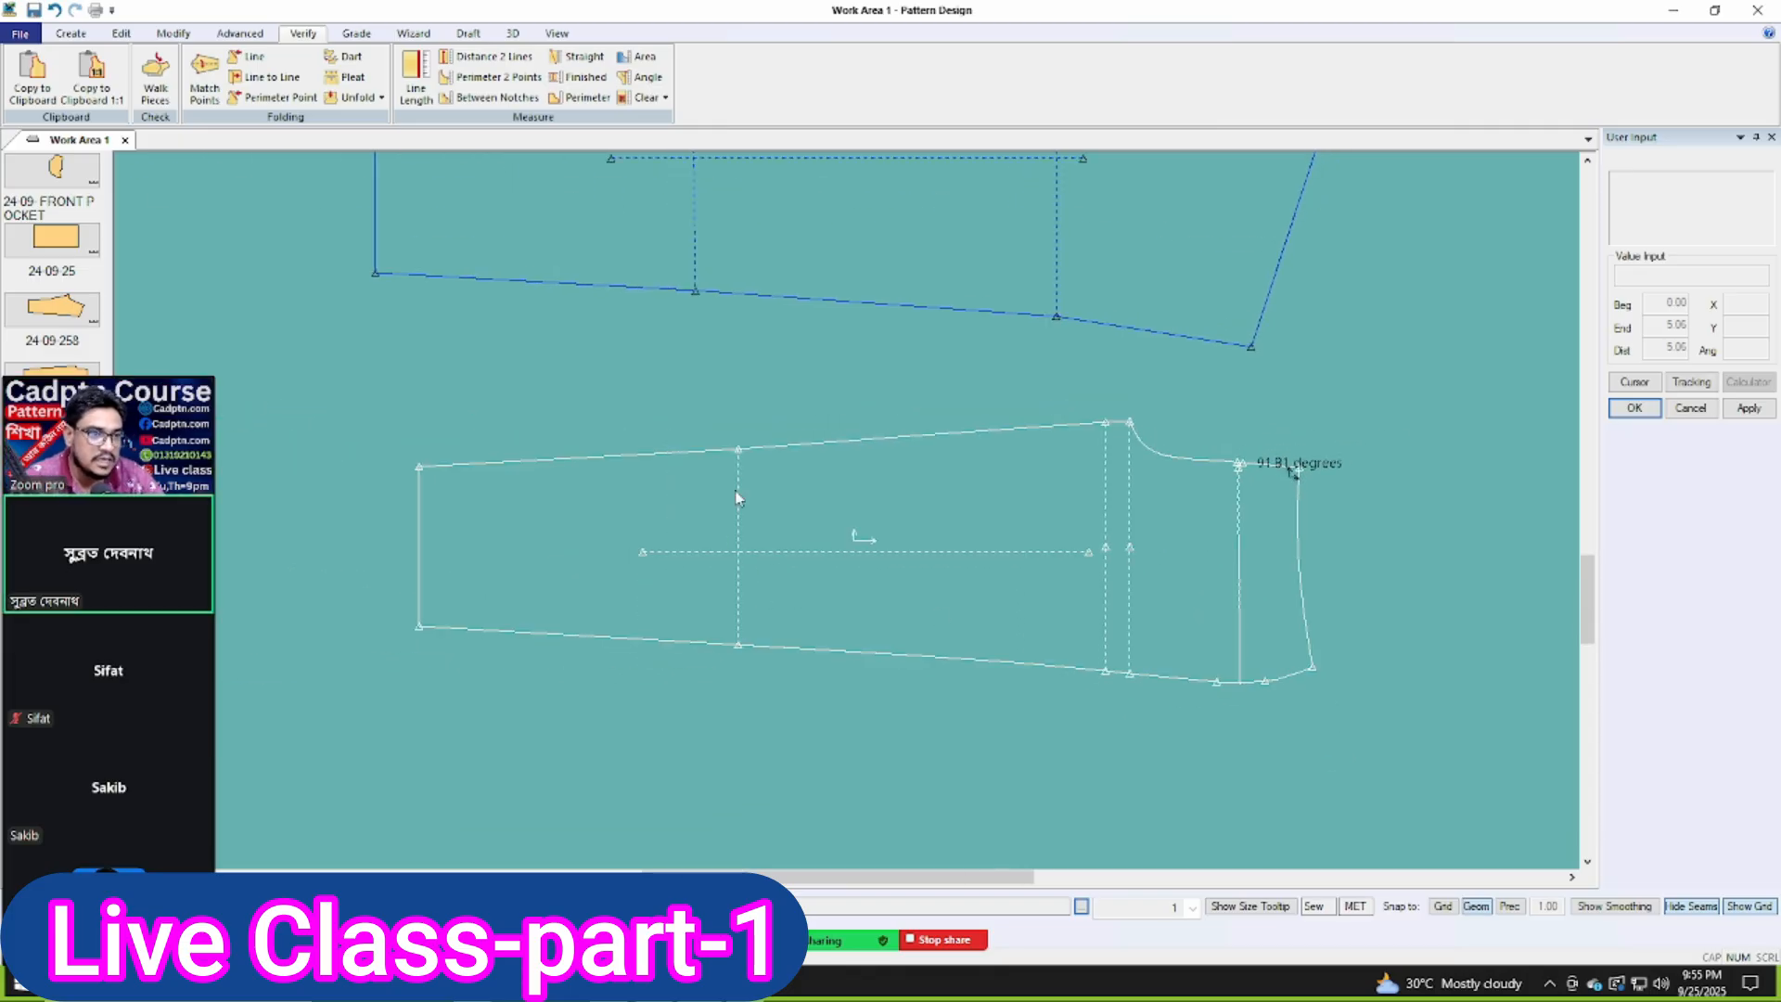
pyautogui.moveTo(741, 509); pyautogui.dragTo(718, 534, button='middle')
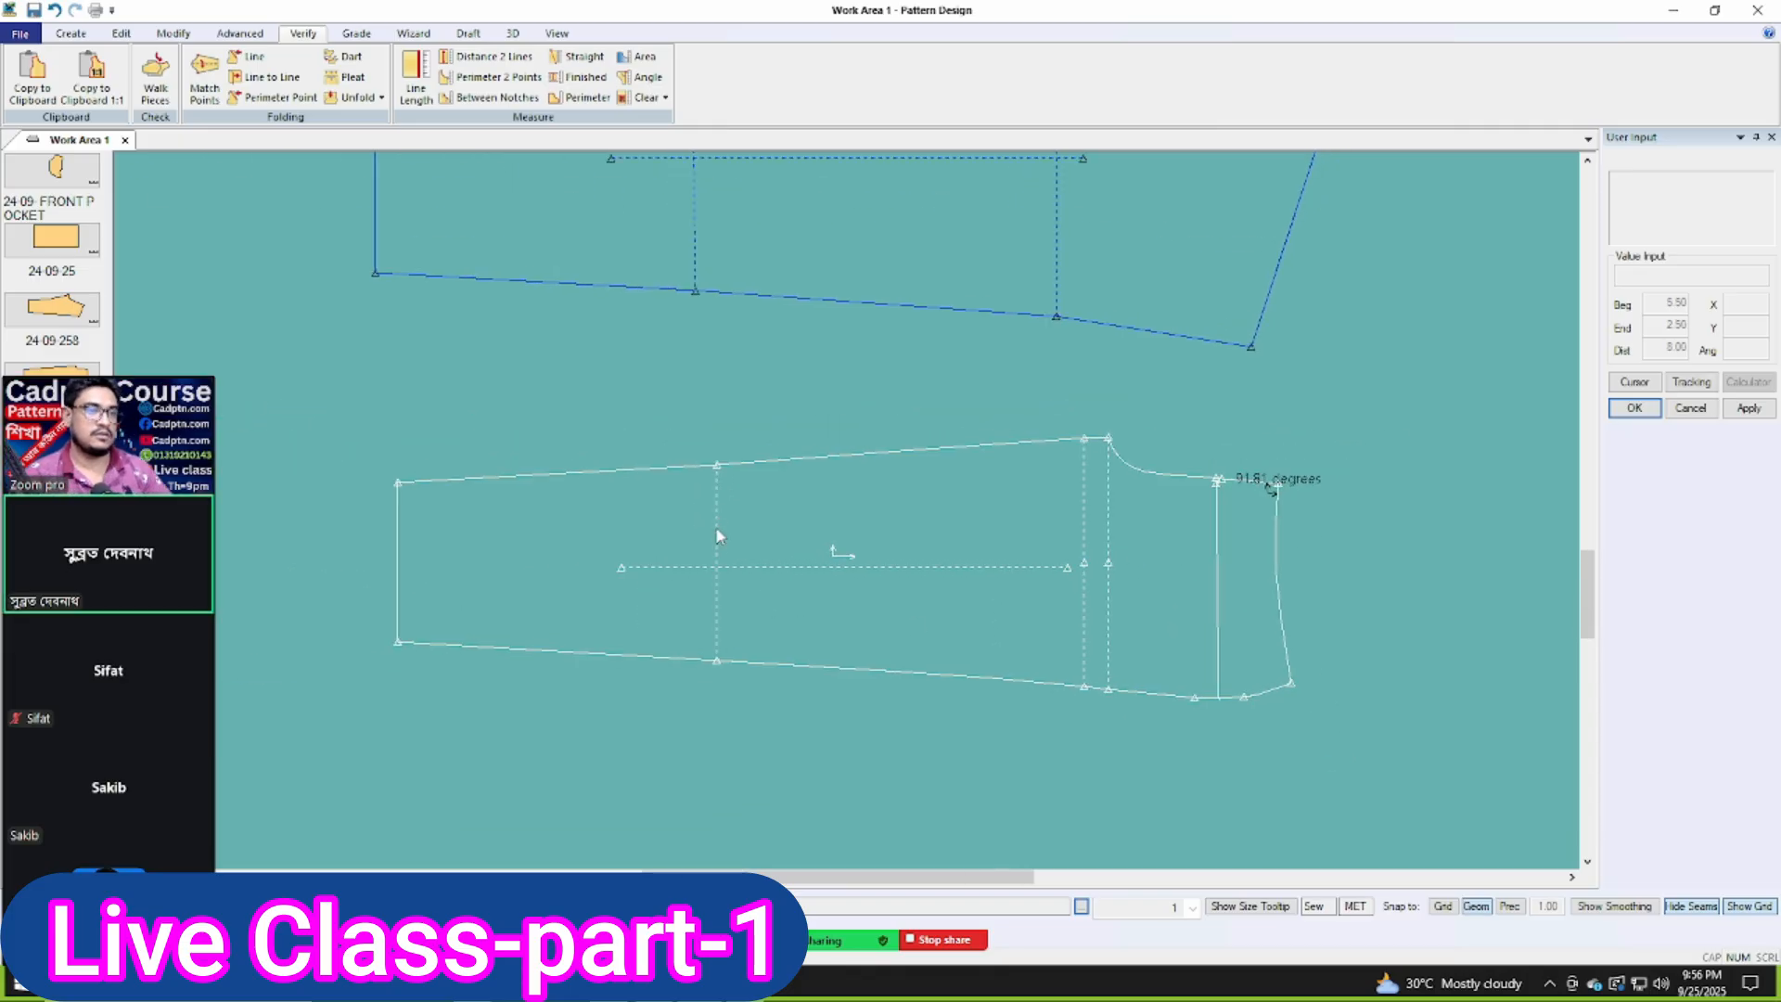
pyautogui.moveTo(720, 531); pyautogui.dragTo(714, 532)
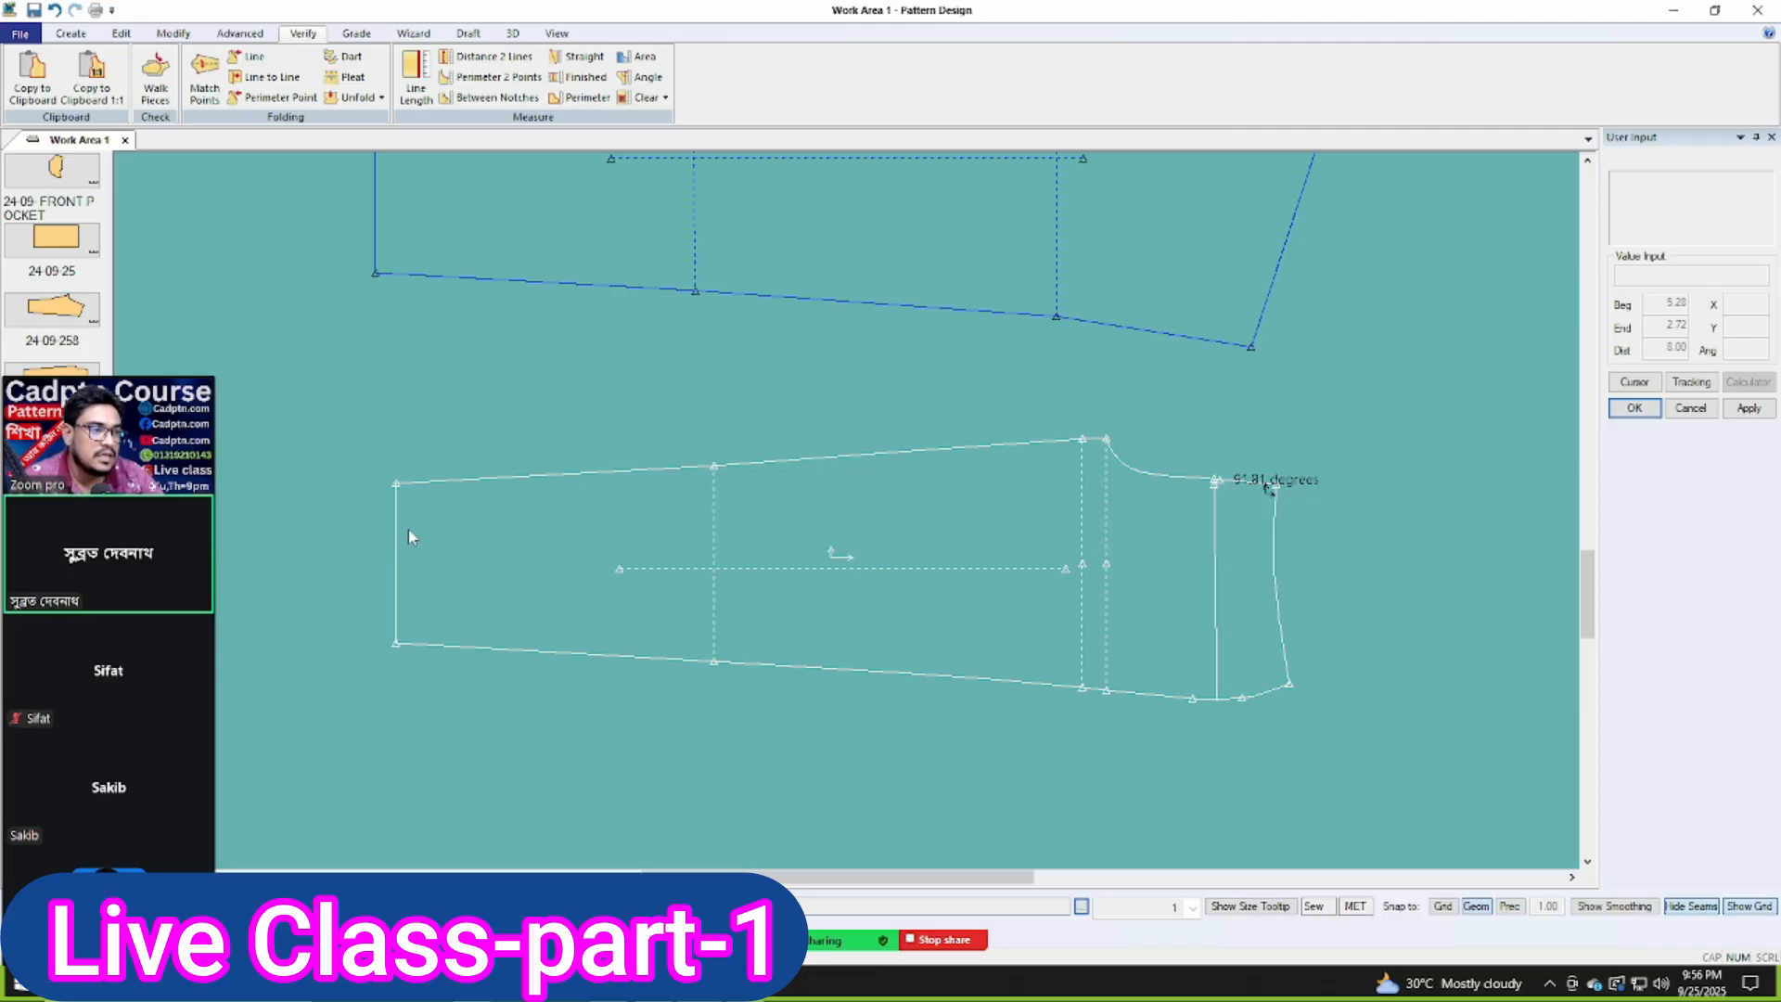
pyautogui.moveTo(408, 536); pyautogui.dragTo(405, 570)
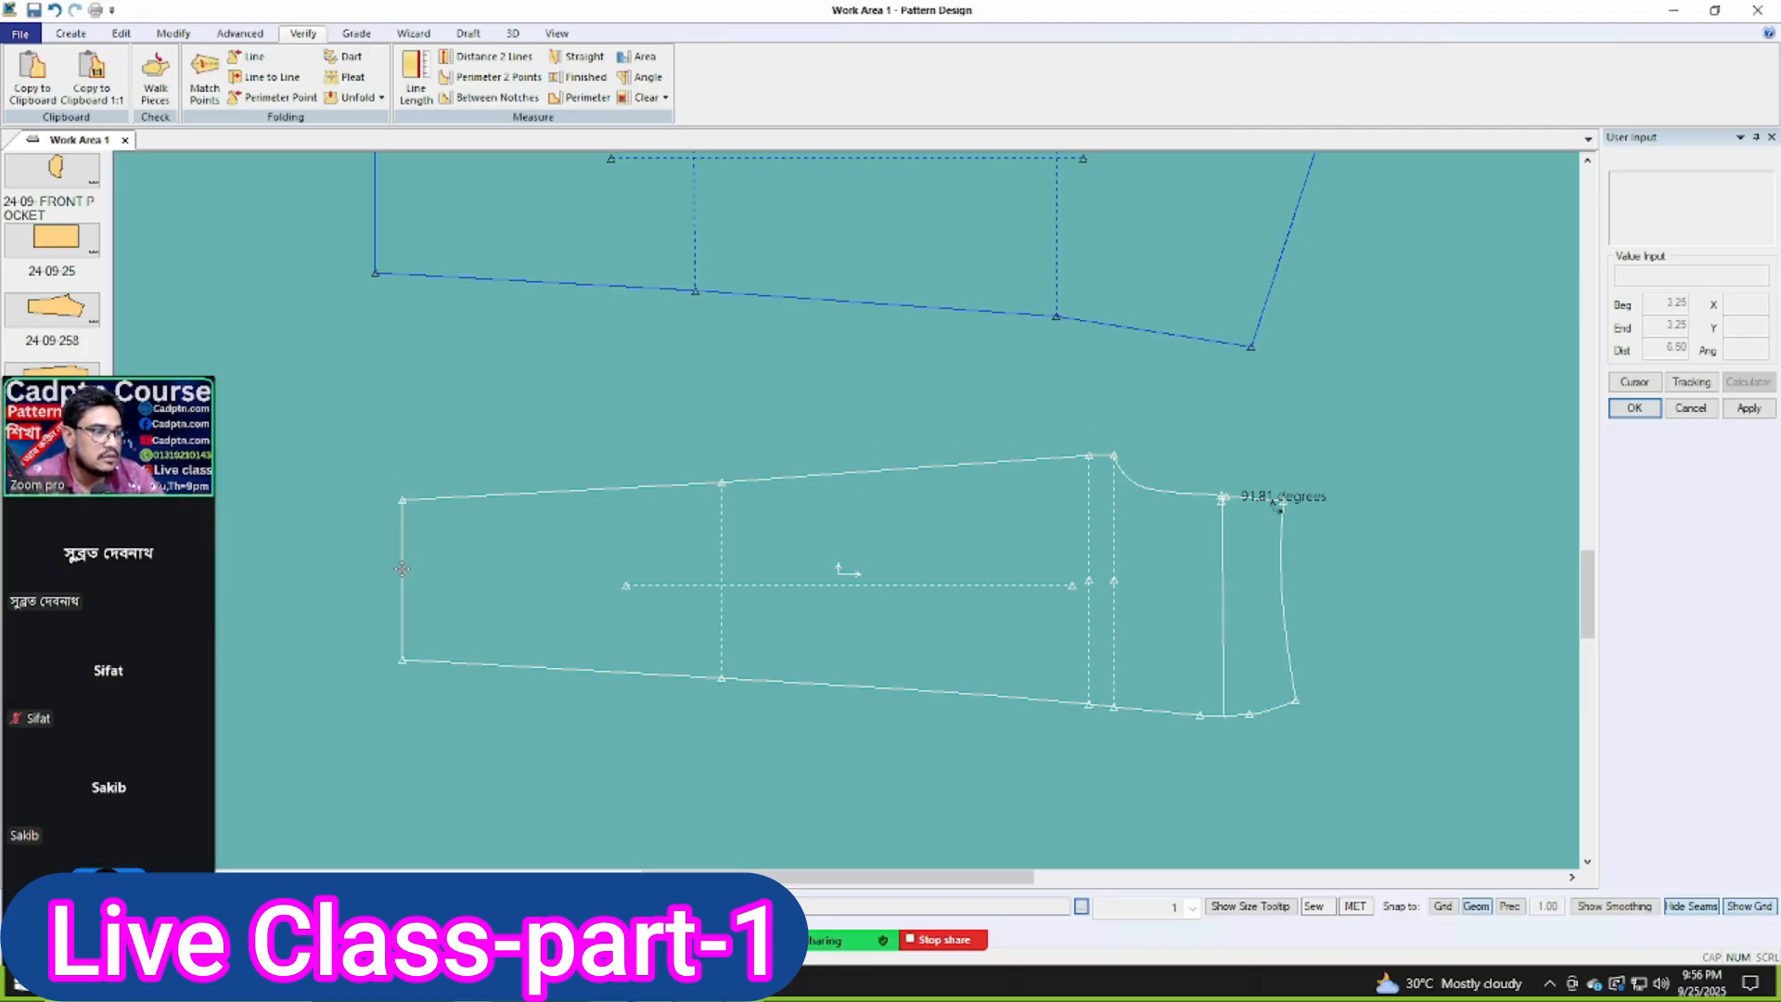
pyautogui.moveTo(406, 579); pyautogui.dragTo(402, 569)
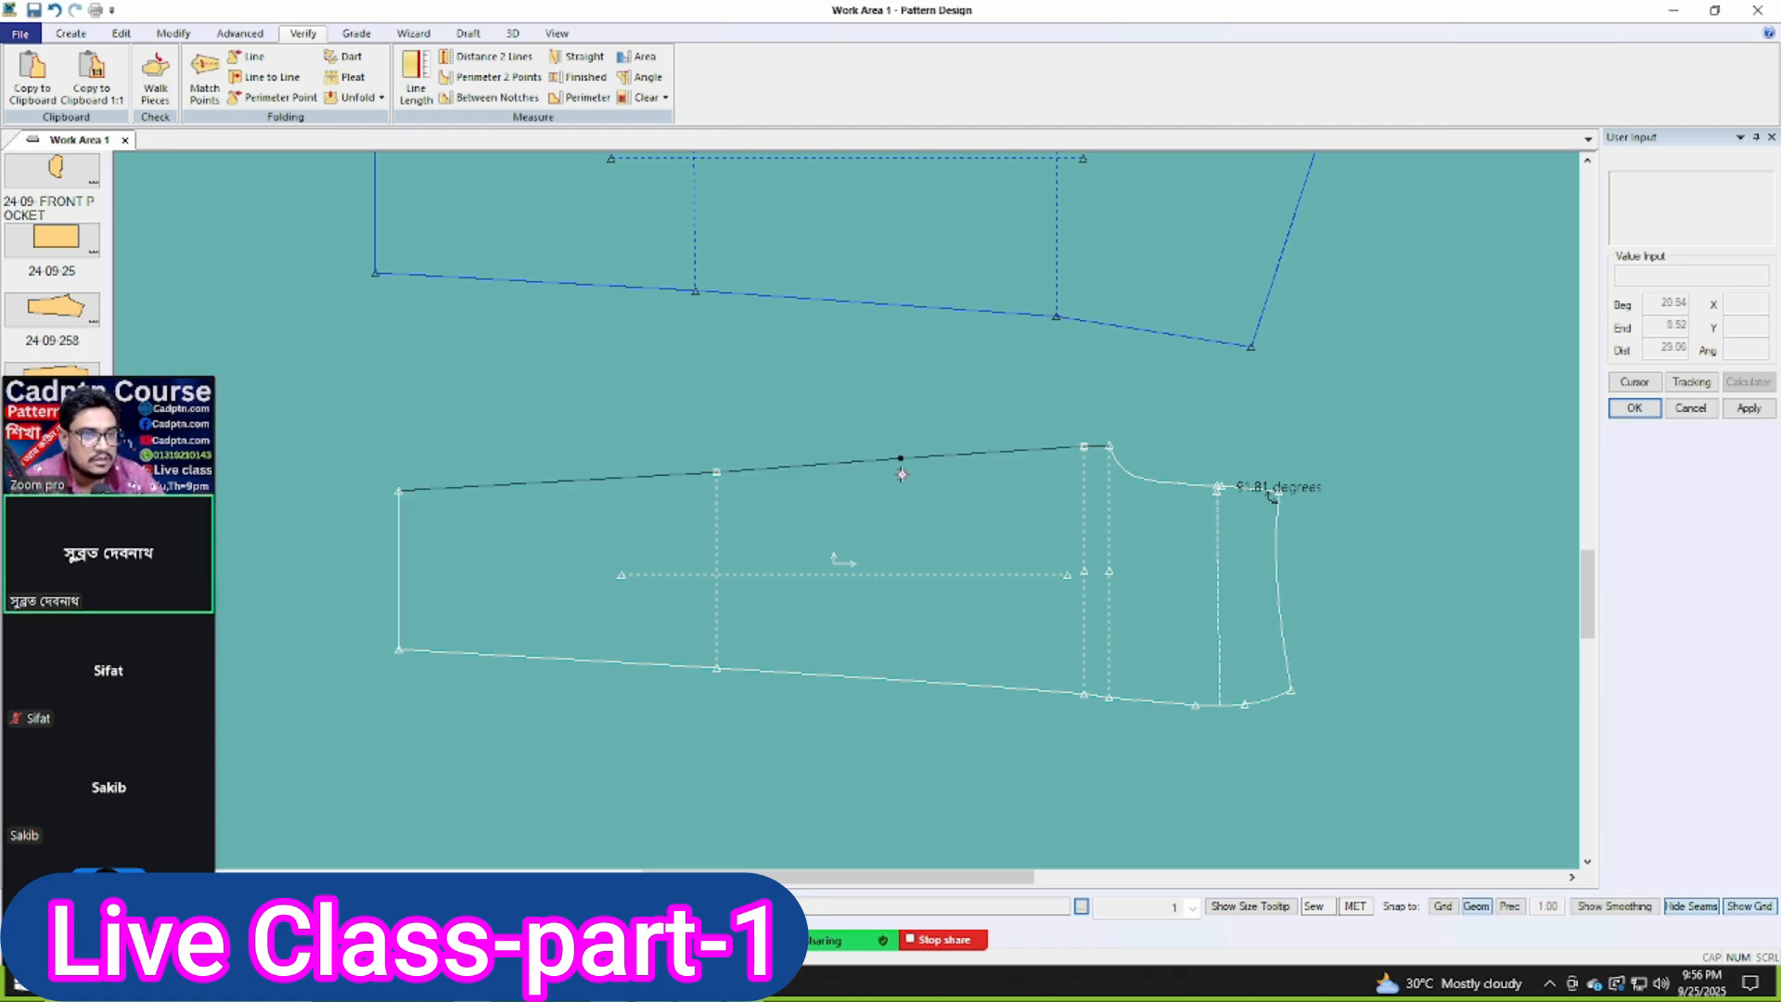
pyautogui.moveTo(901, 474); pyautogui.dragTo(882, 496)
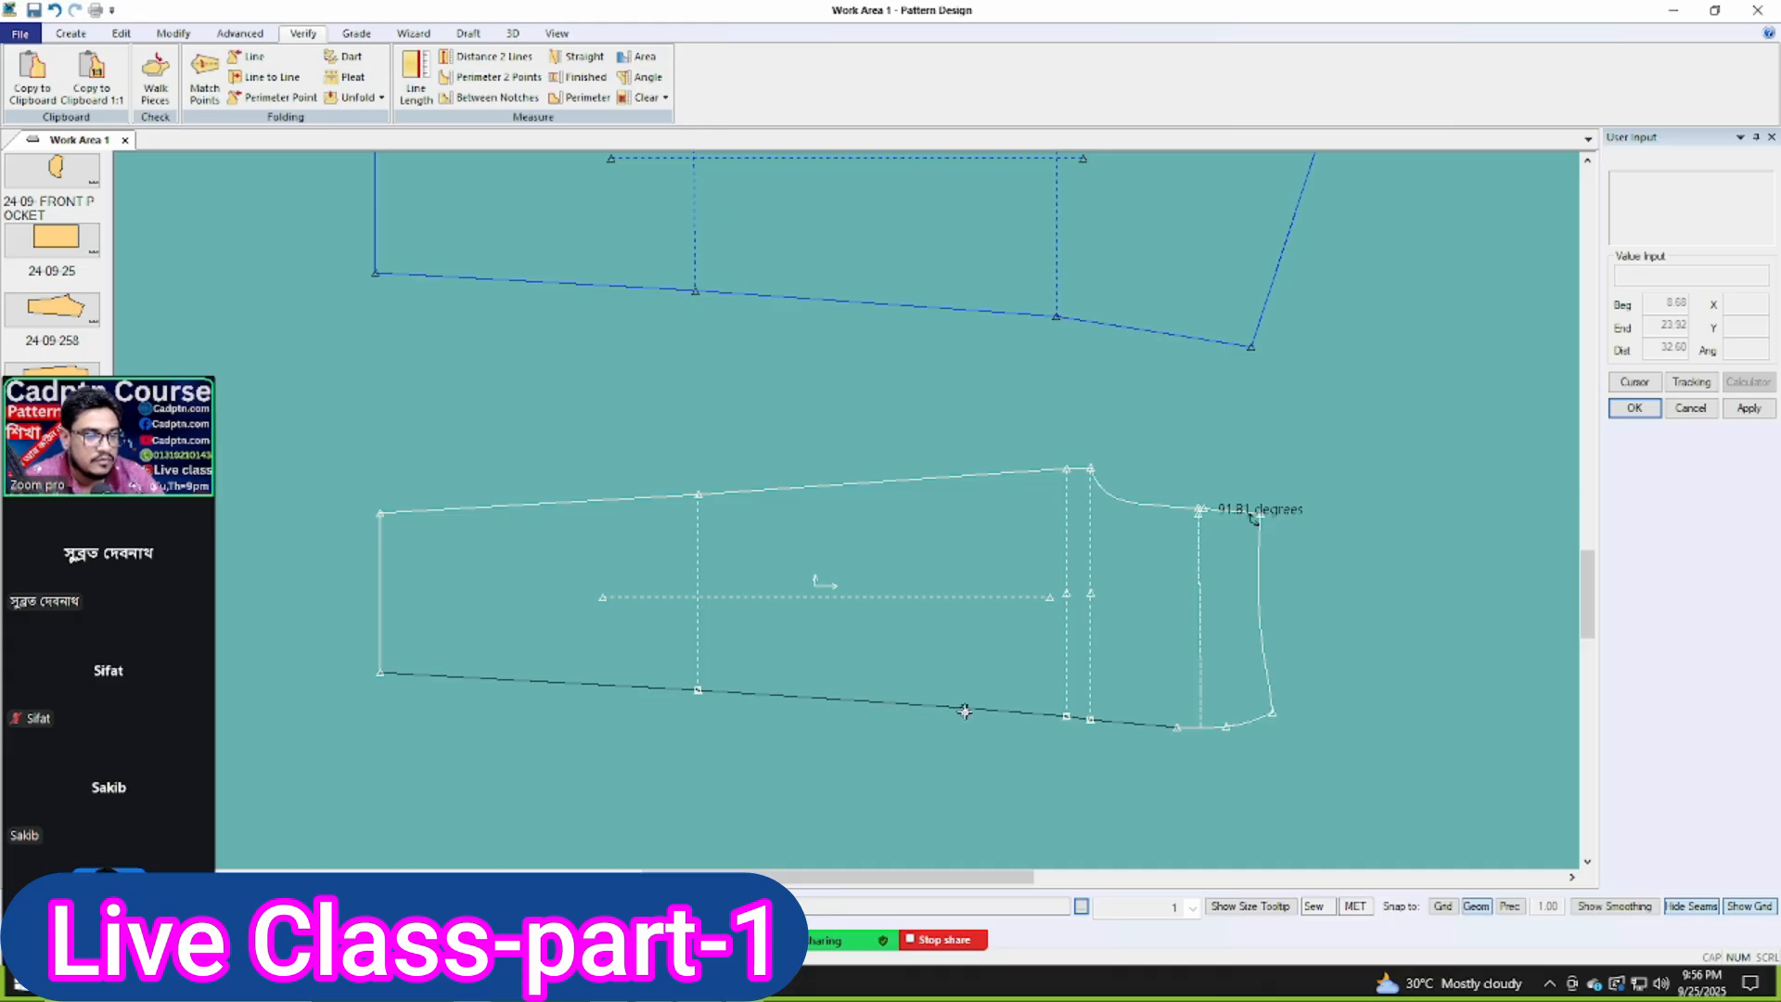
pyautogui.moveTo(965, 712); pyautogui.dragTo(960, 716)
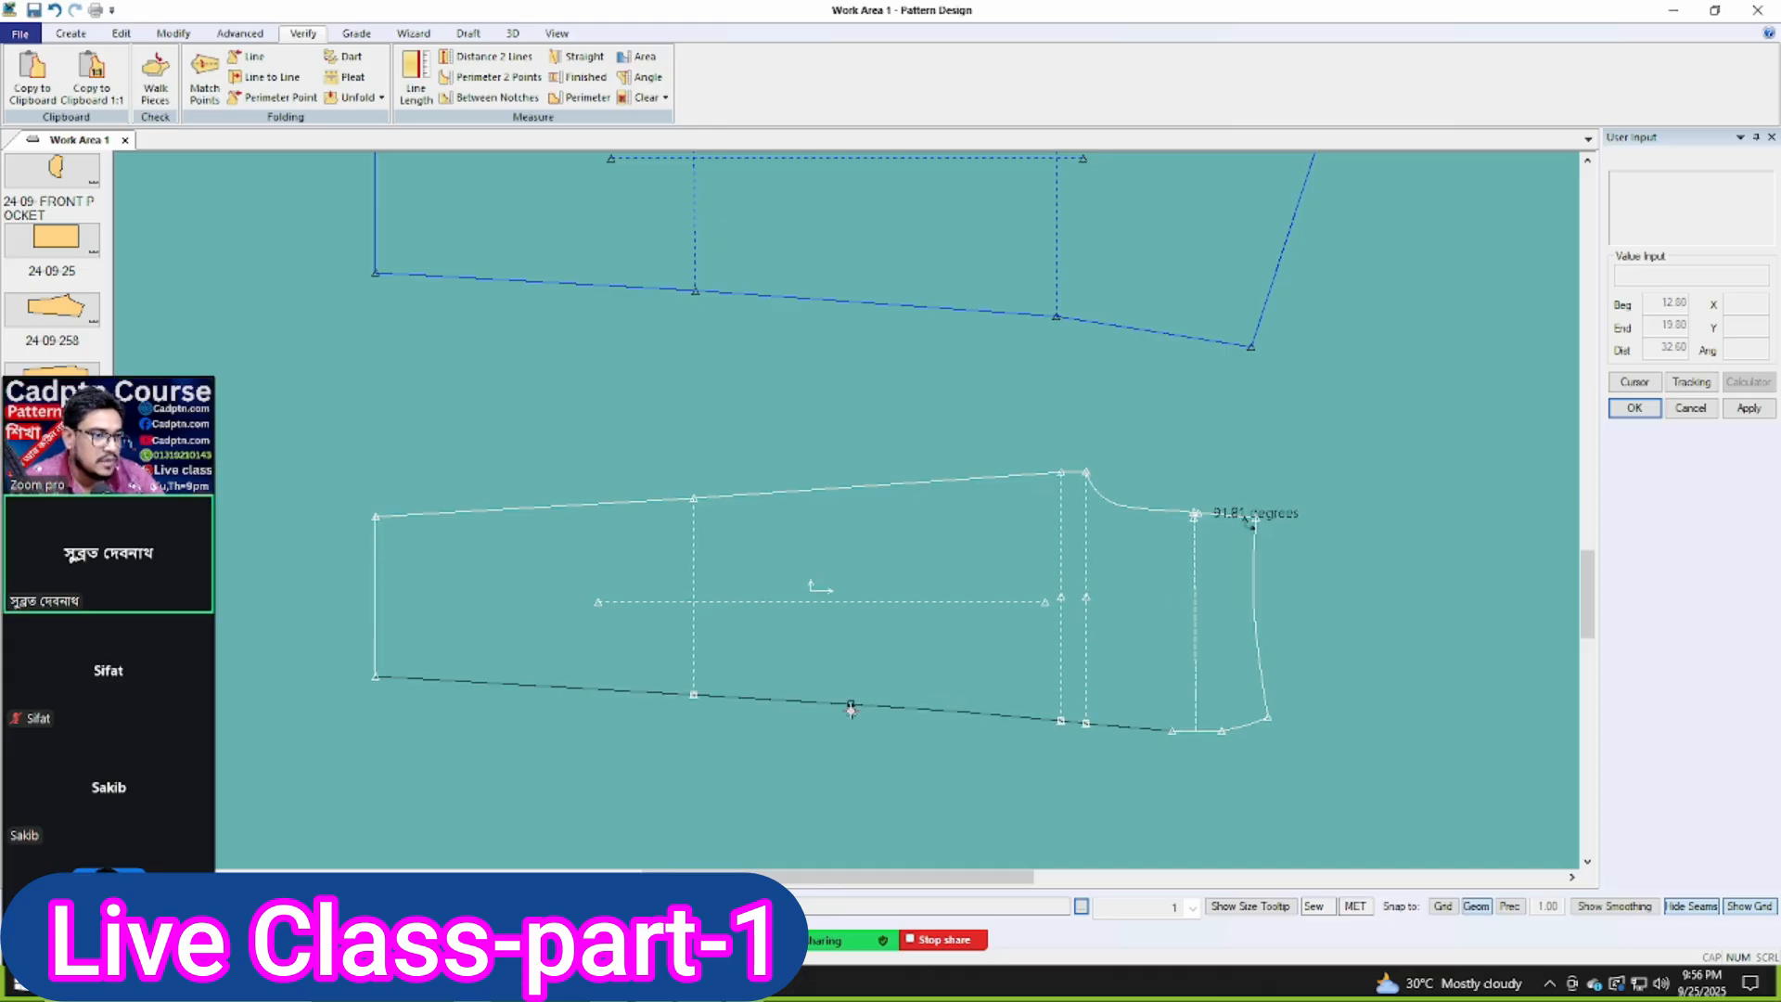
pyautogui.moveTo(851, 710); pyautogui.dragTo(849, 745)
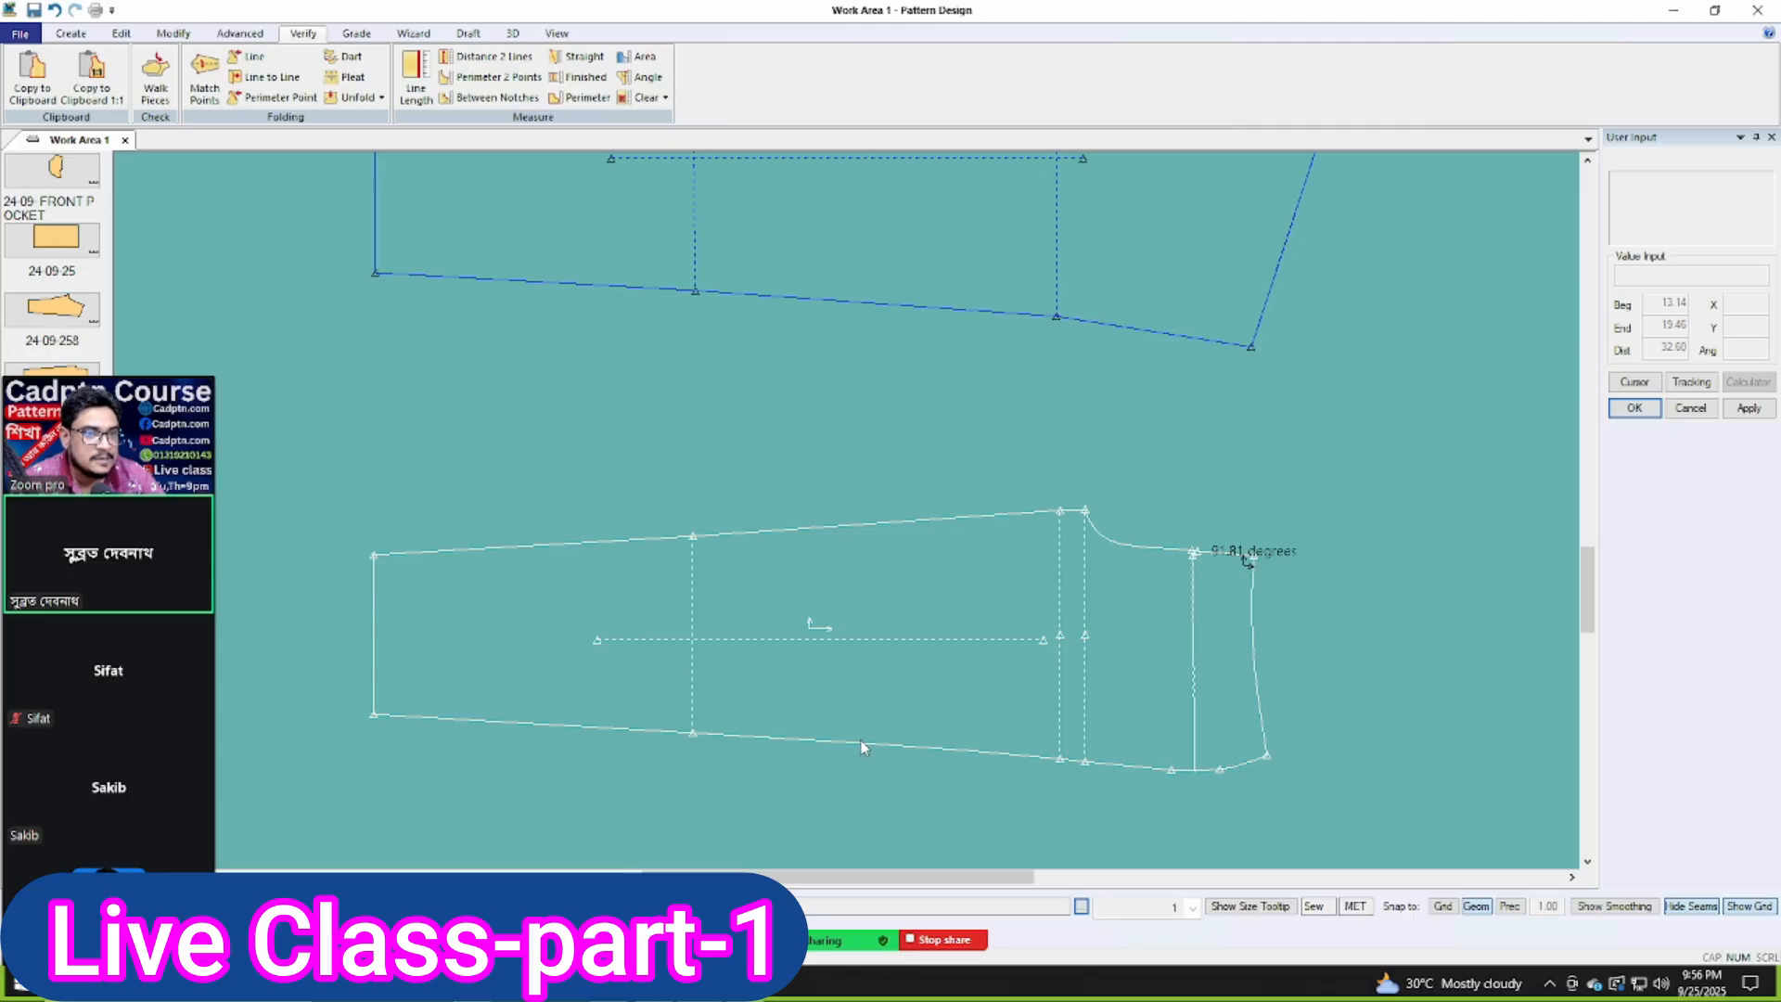
pyautogui.moveTo(927, 170); pyautogui.dragTo(936, 316)
# Step: Examine the crotch curves and overall outlines of the back and front panels against each other
pyautogui.scroll(1, 1160, 525)
pyautogui.scroll(1, 1159, 525)
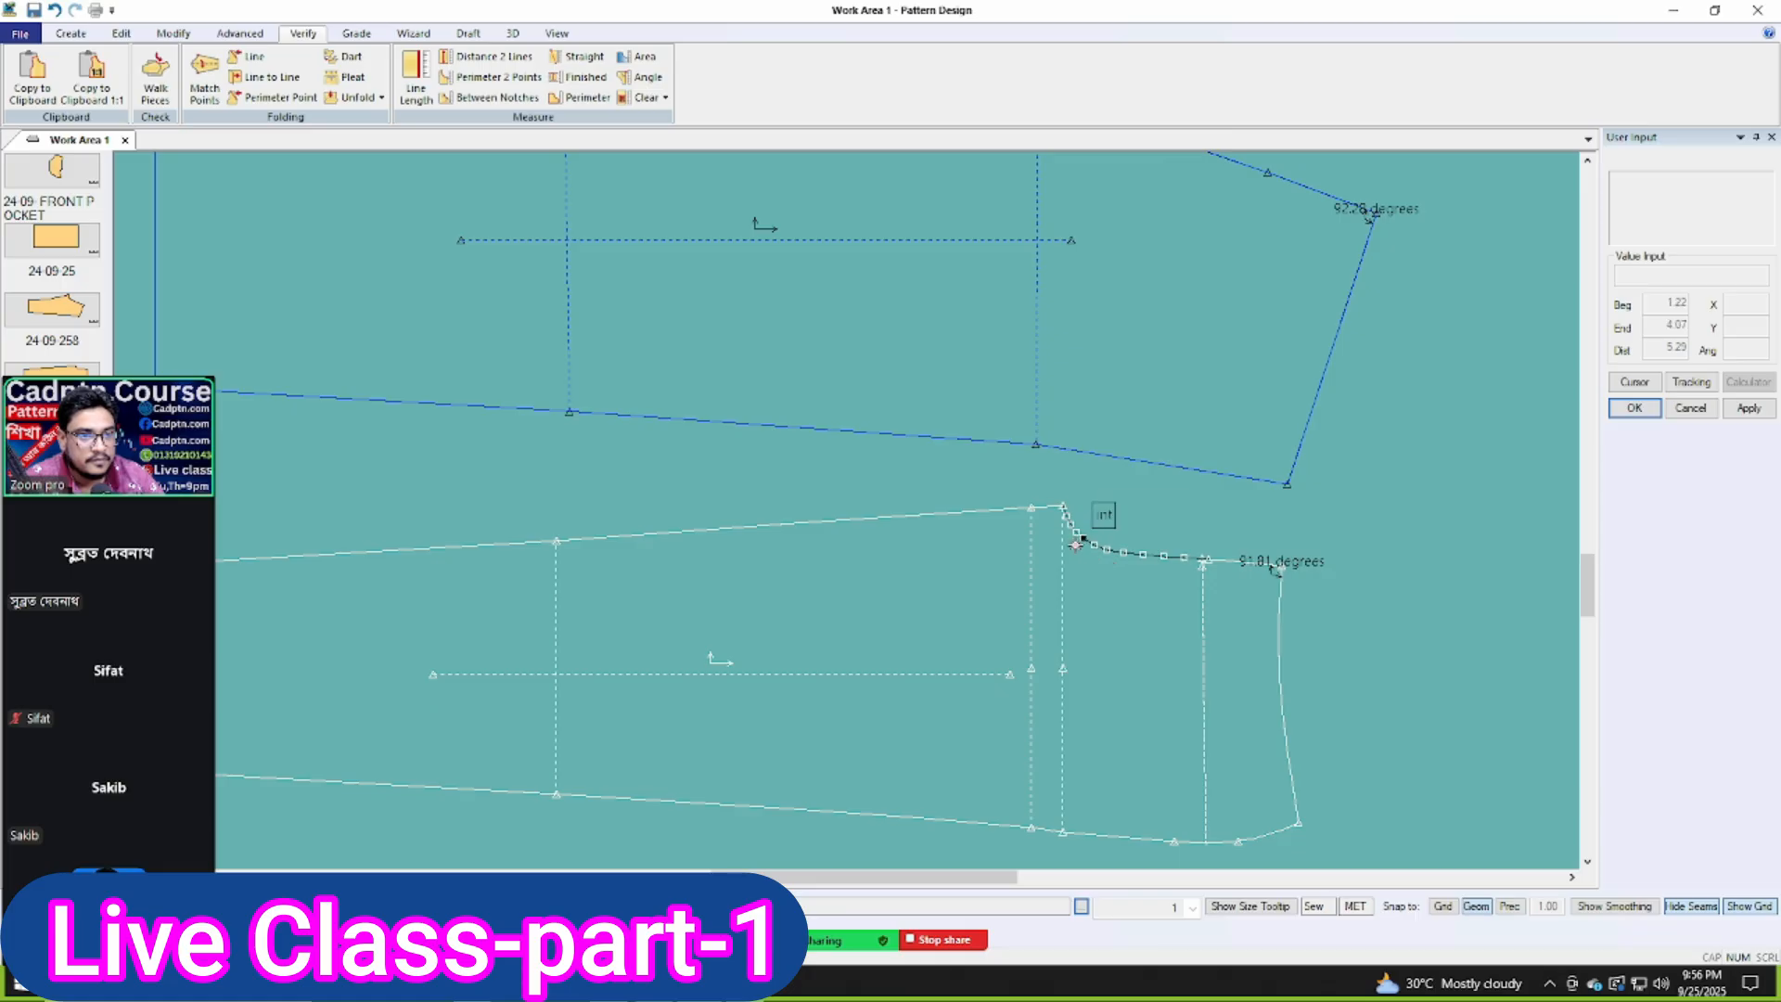
pyautogui.scroll(-3, 1168, 661)
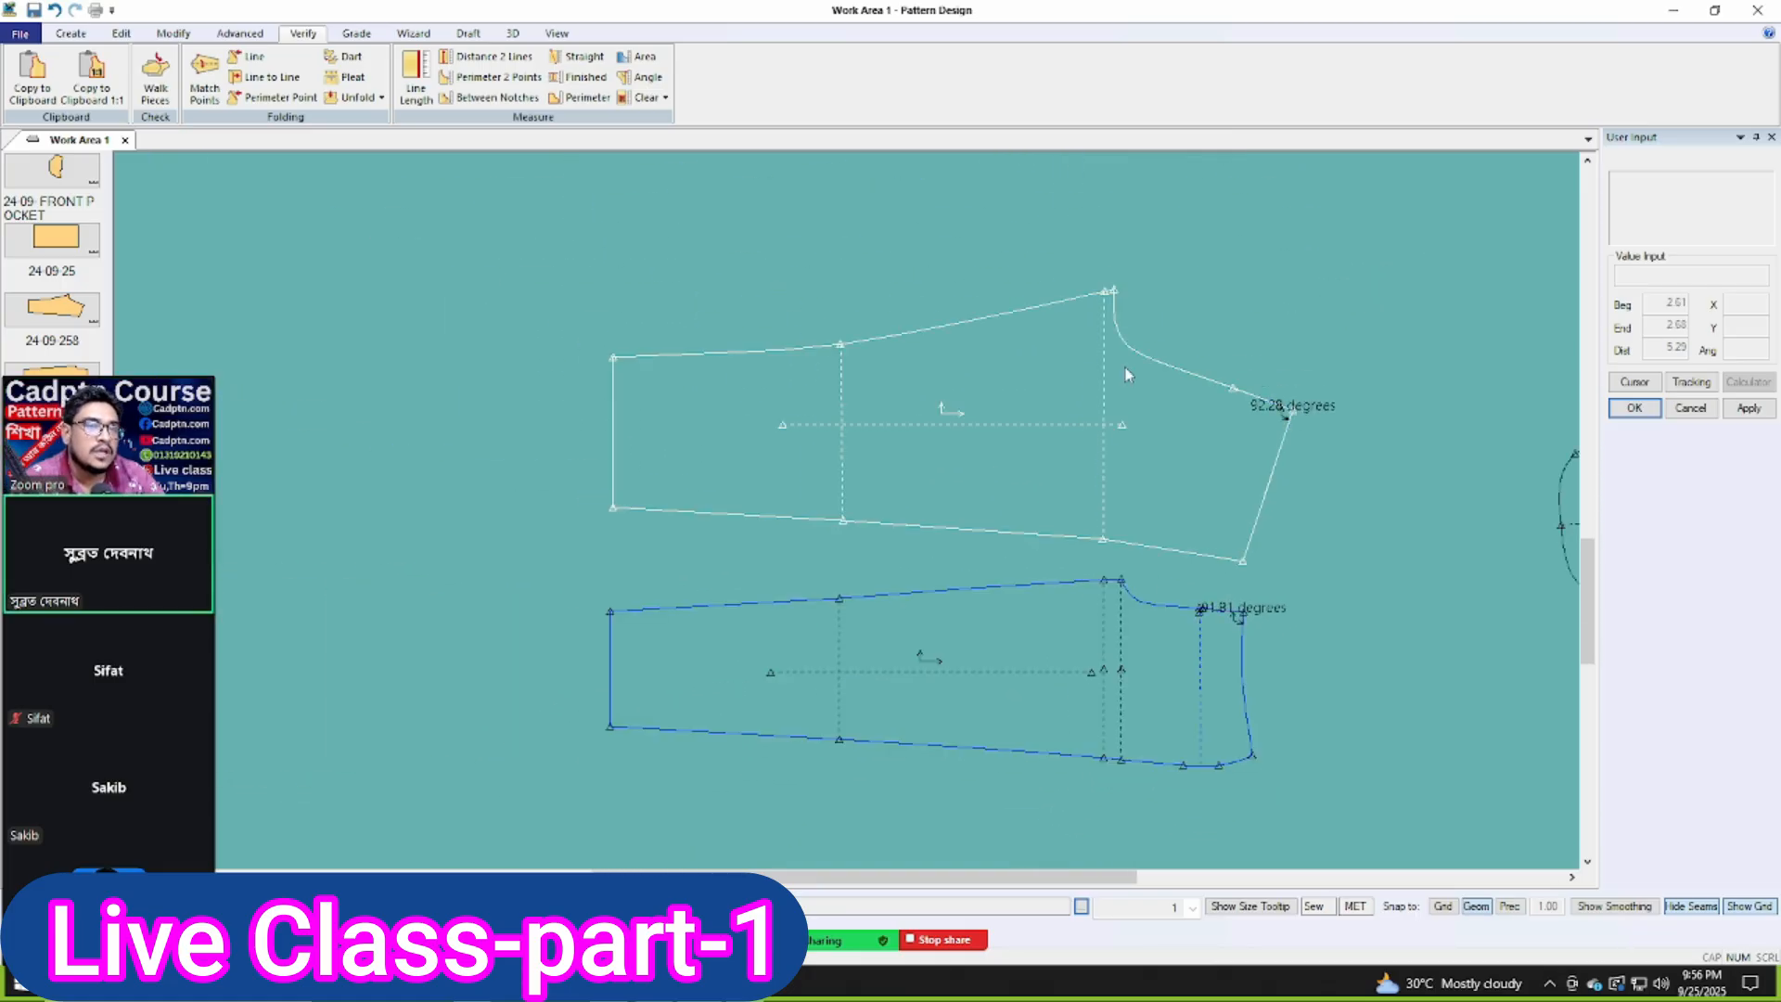
pyautogui.scroll(1, 1127, 373)
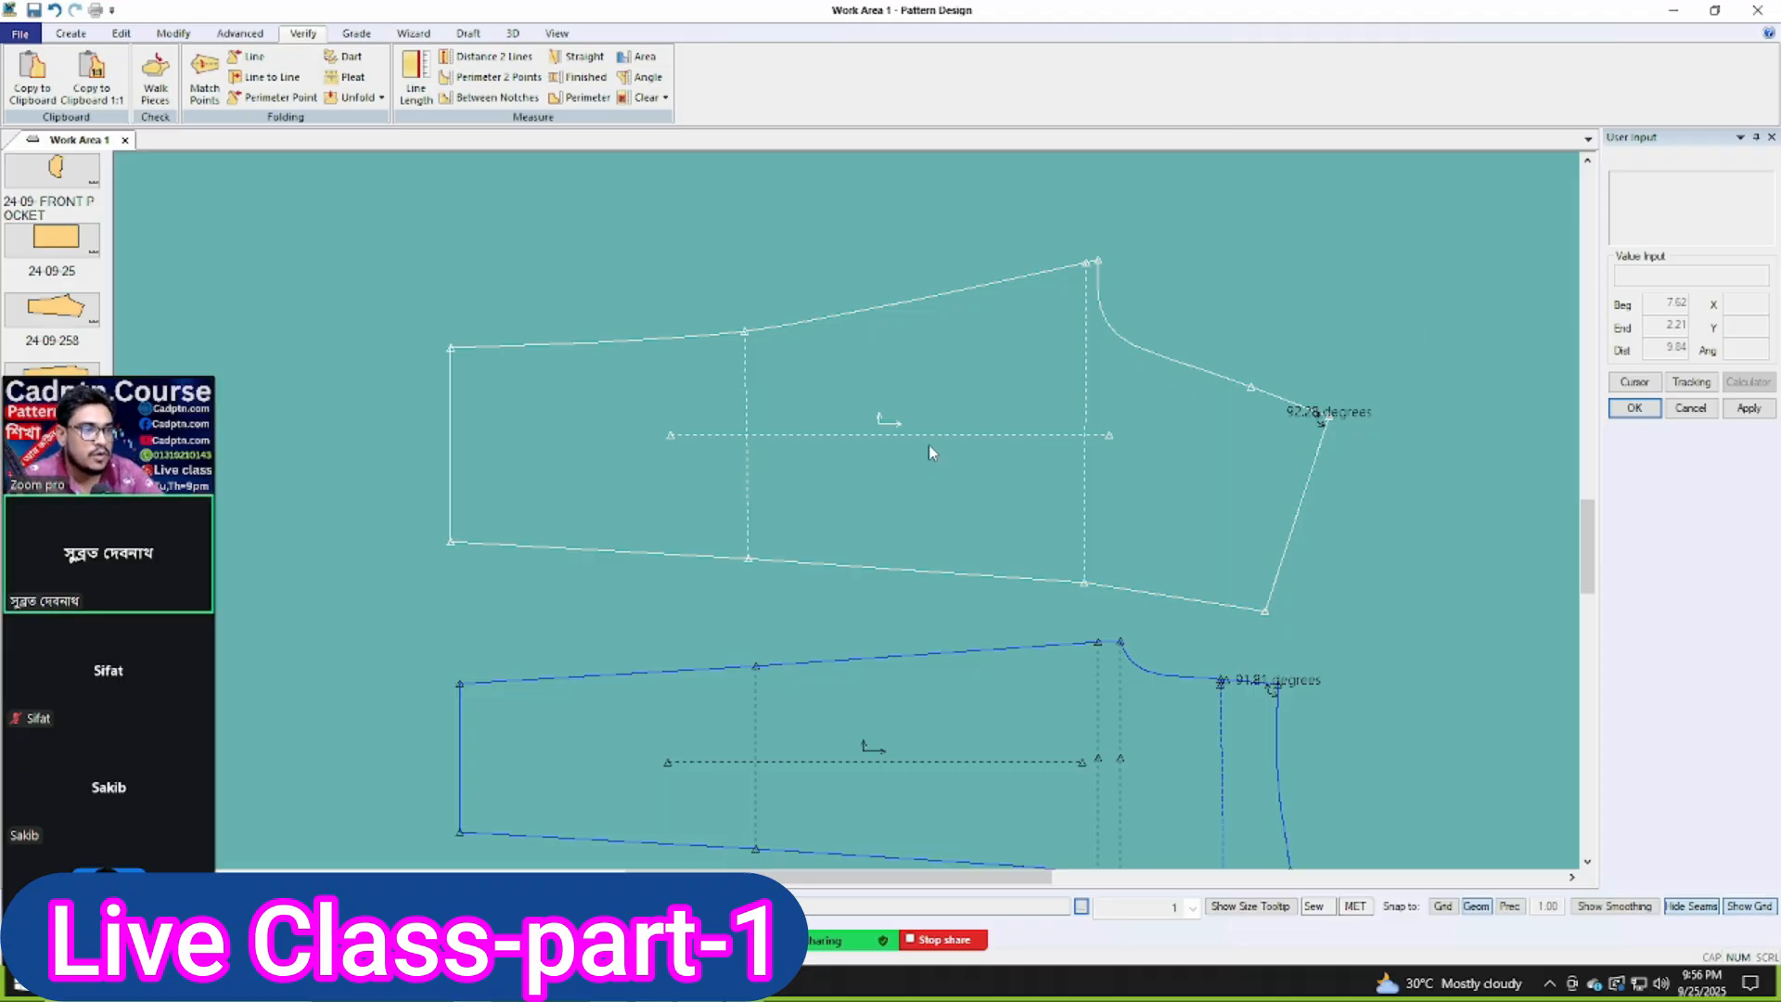
pyautogui.scroll(-1, 834, 375)
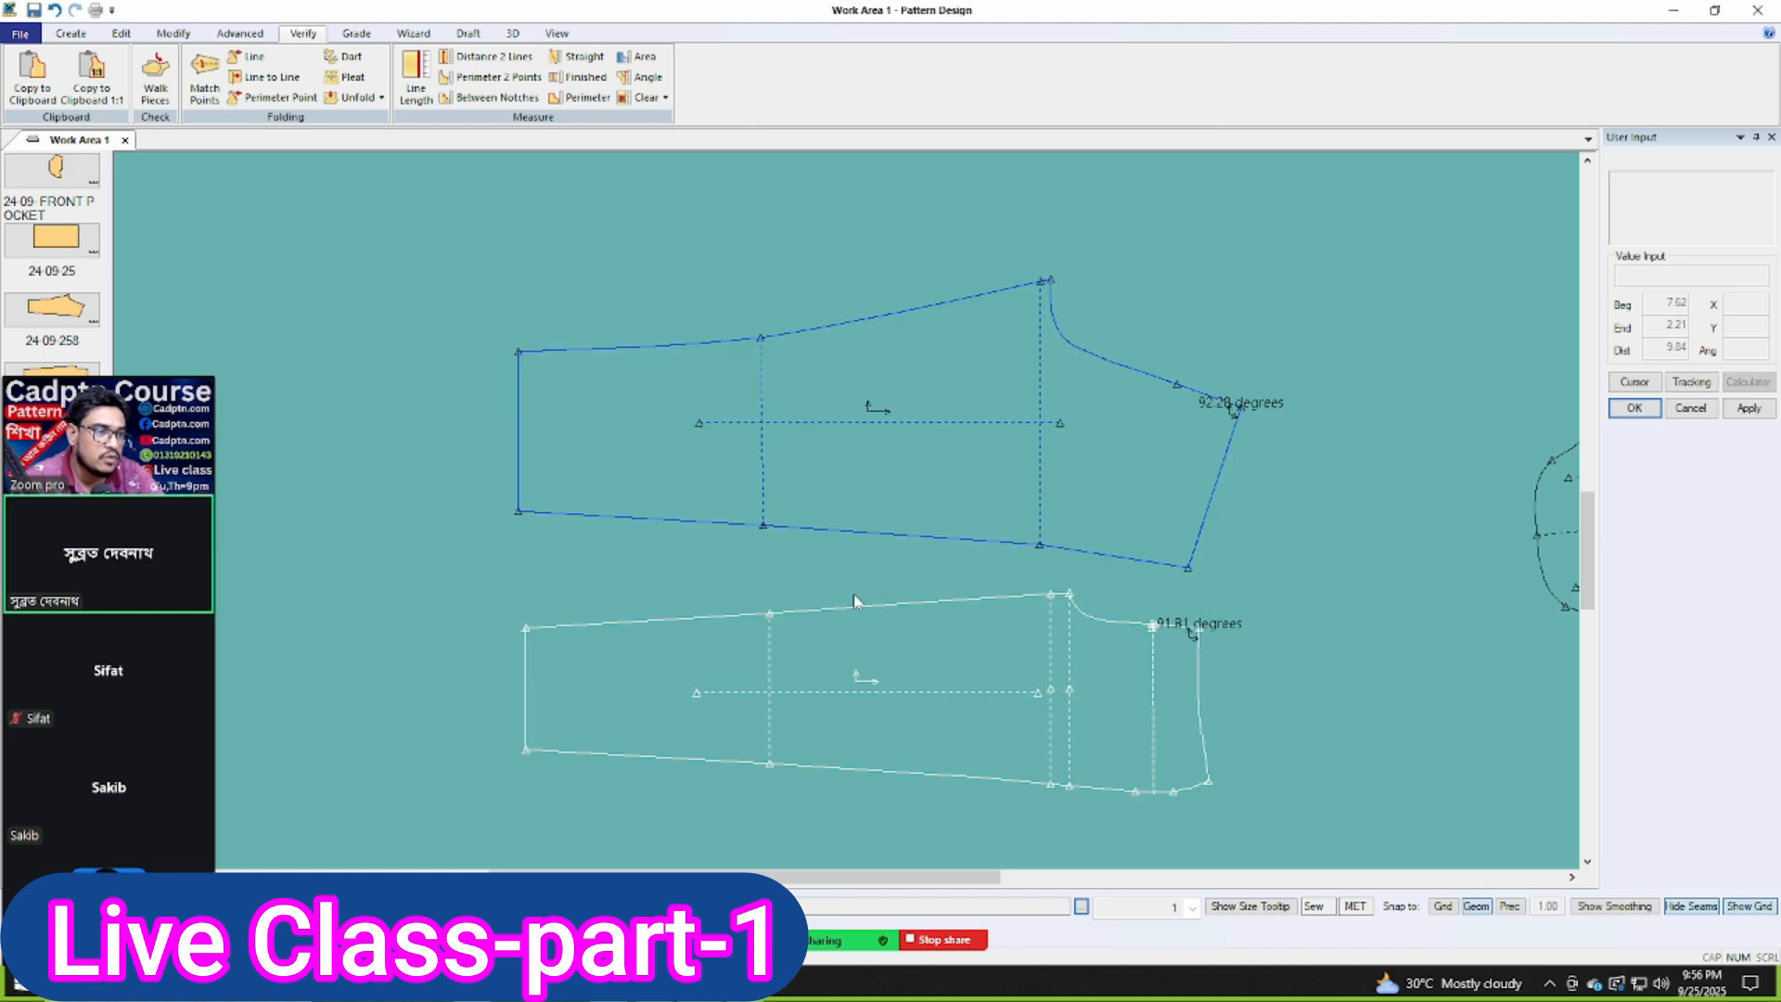
pyautogui.scroll(2, 1057, 763)
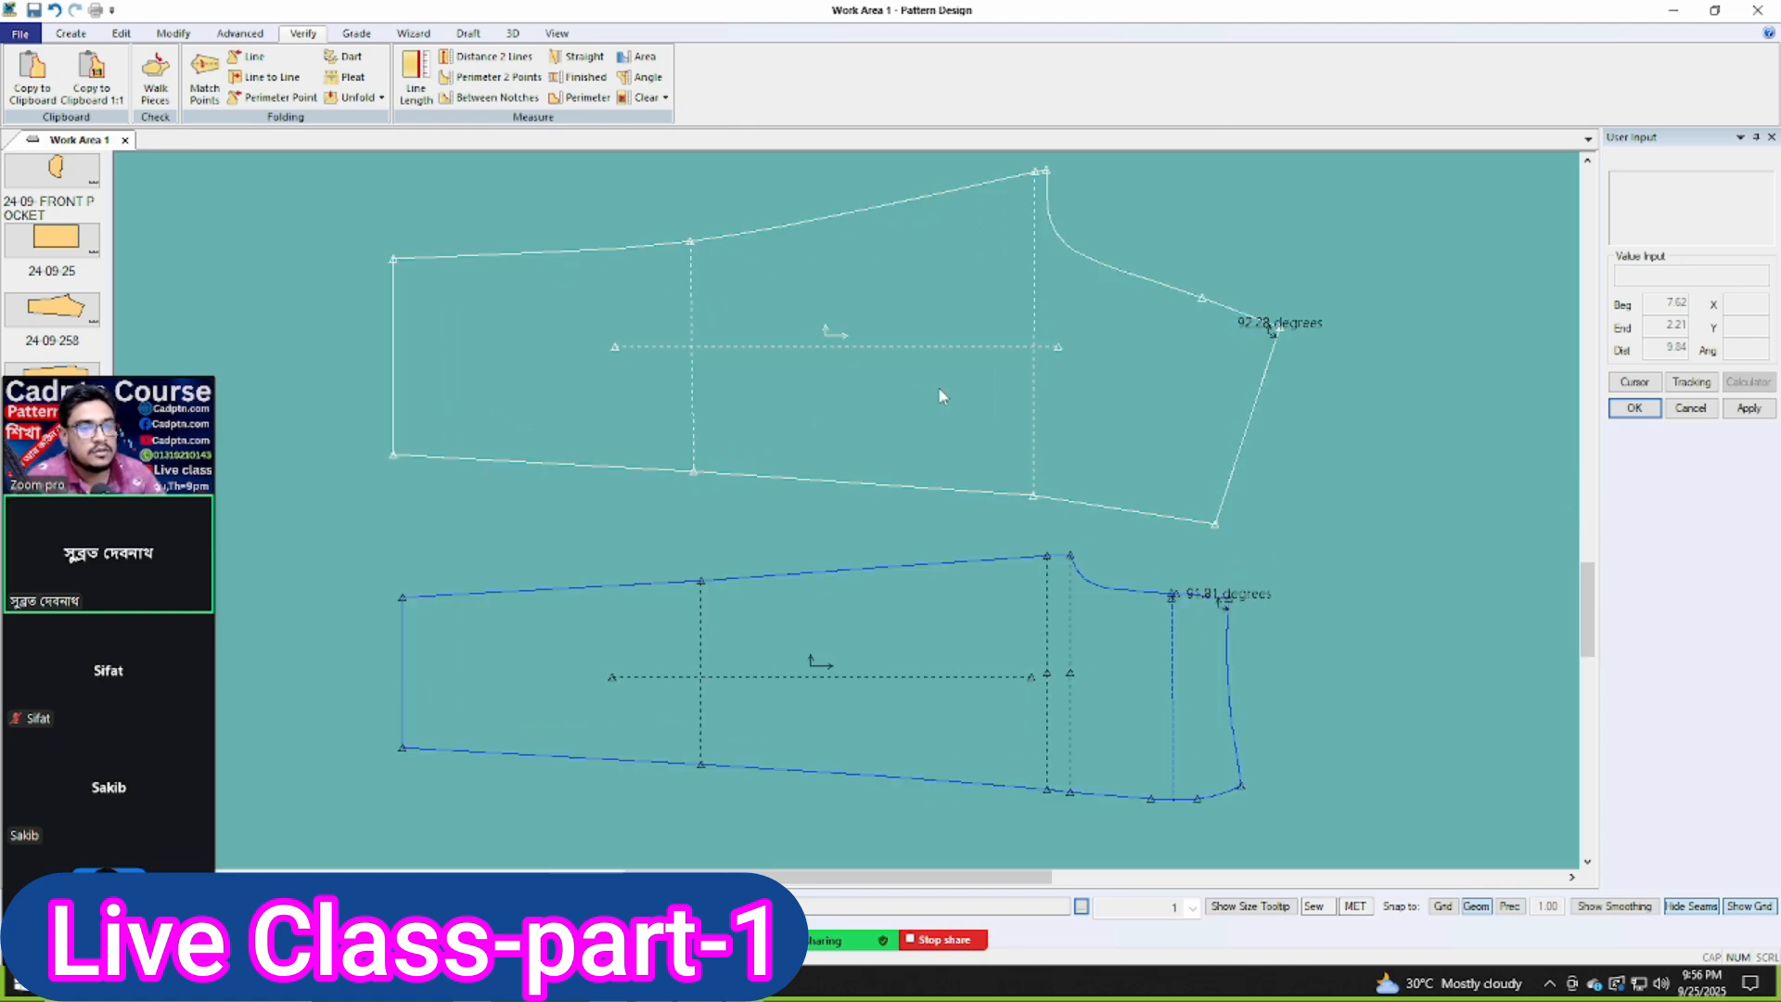
pyautogui.moveTo(916, 385)
pyautogui.mouseDown()
pyautogui.moveTo(943, 423)
pyautogui.moveTo(926, 398)
pyautogui.mouseUp()
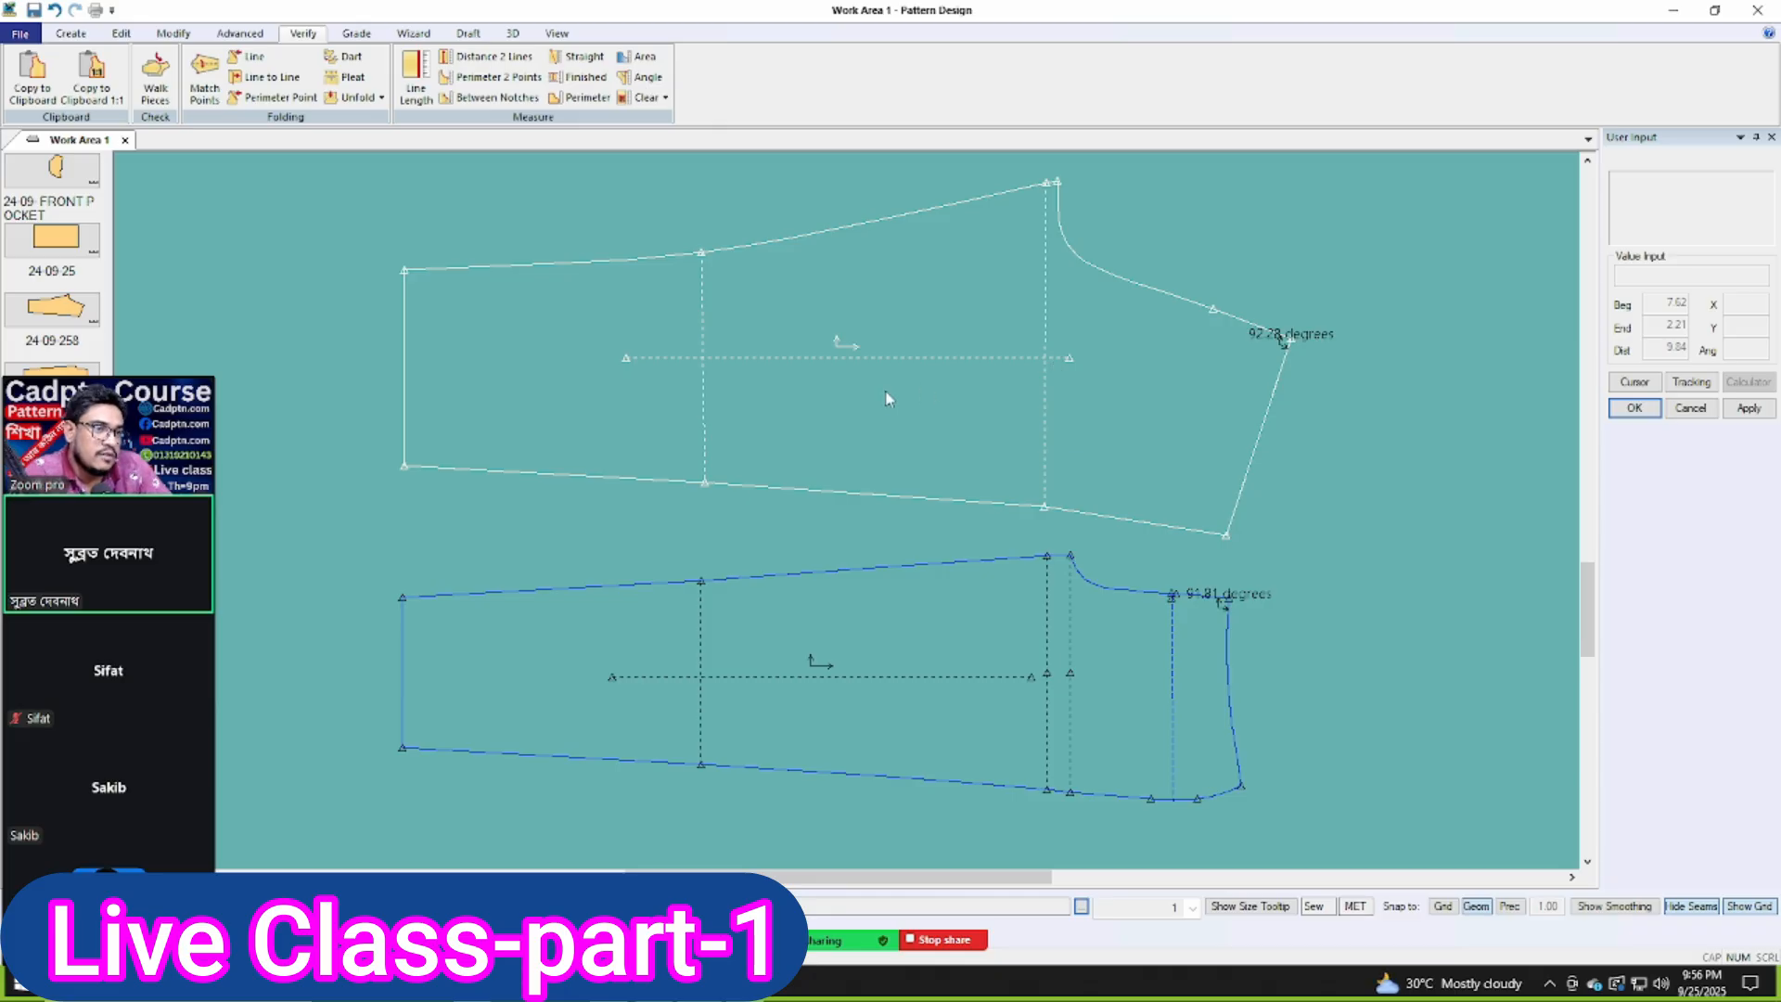
pyautogui.scroll(-2, 855, 383)
pyautogui.scroll(-3, 705, 515)
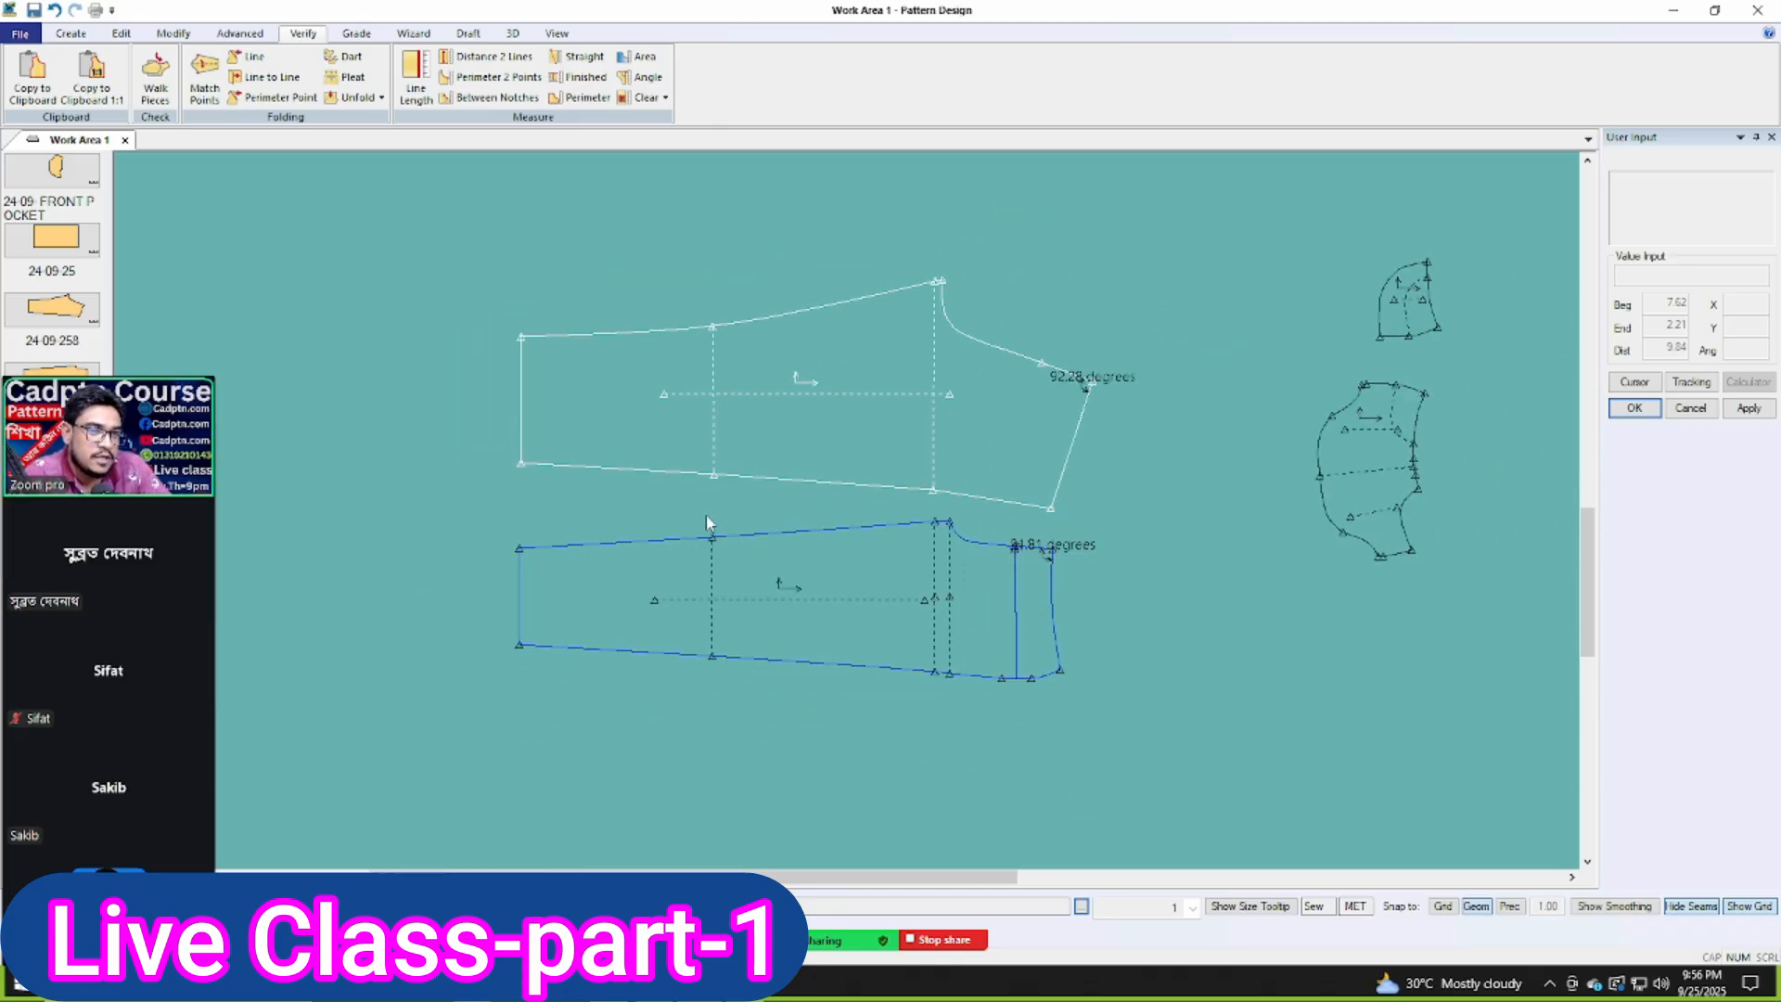
# Step: Move the pocket bag piece closer to the front panel and show the seam lines on all pieces
pyautogui.scroll(1, 928, 480)
pyautogui.moveTo(1371, 465); pyautogui.dragTo(1196, 652)
pyautogui.click(1678, 907)
# Step: Place the small pocket facing piece on the front panel, matching its corner to the panel's outseam and waist corner
pyautogui.scroll(3, 1192, 436)
pyautogui.moveTo(1419, 323); pyautogui.dragTo(943, 772)
pyautogui.scroll(3, 1025, 686)
pyautogui.scroll(3, 999, 744)
pyautogui.click(1150, 651)
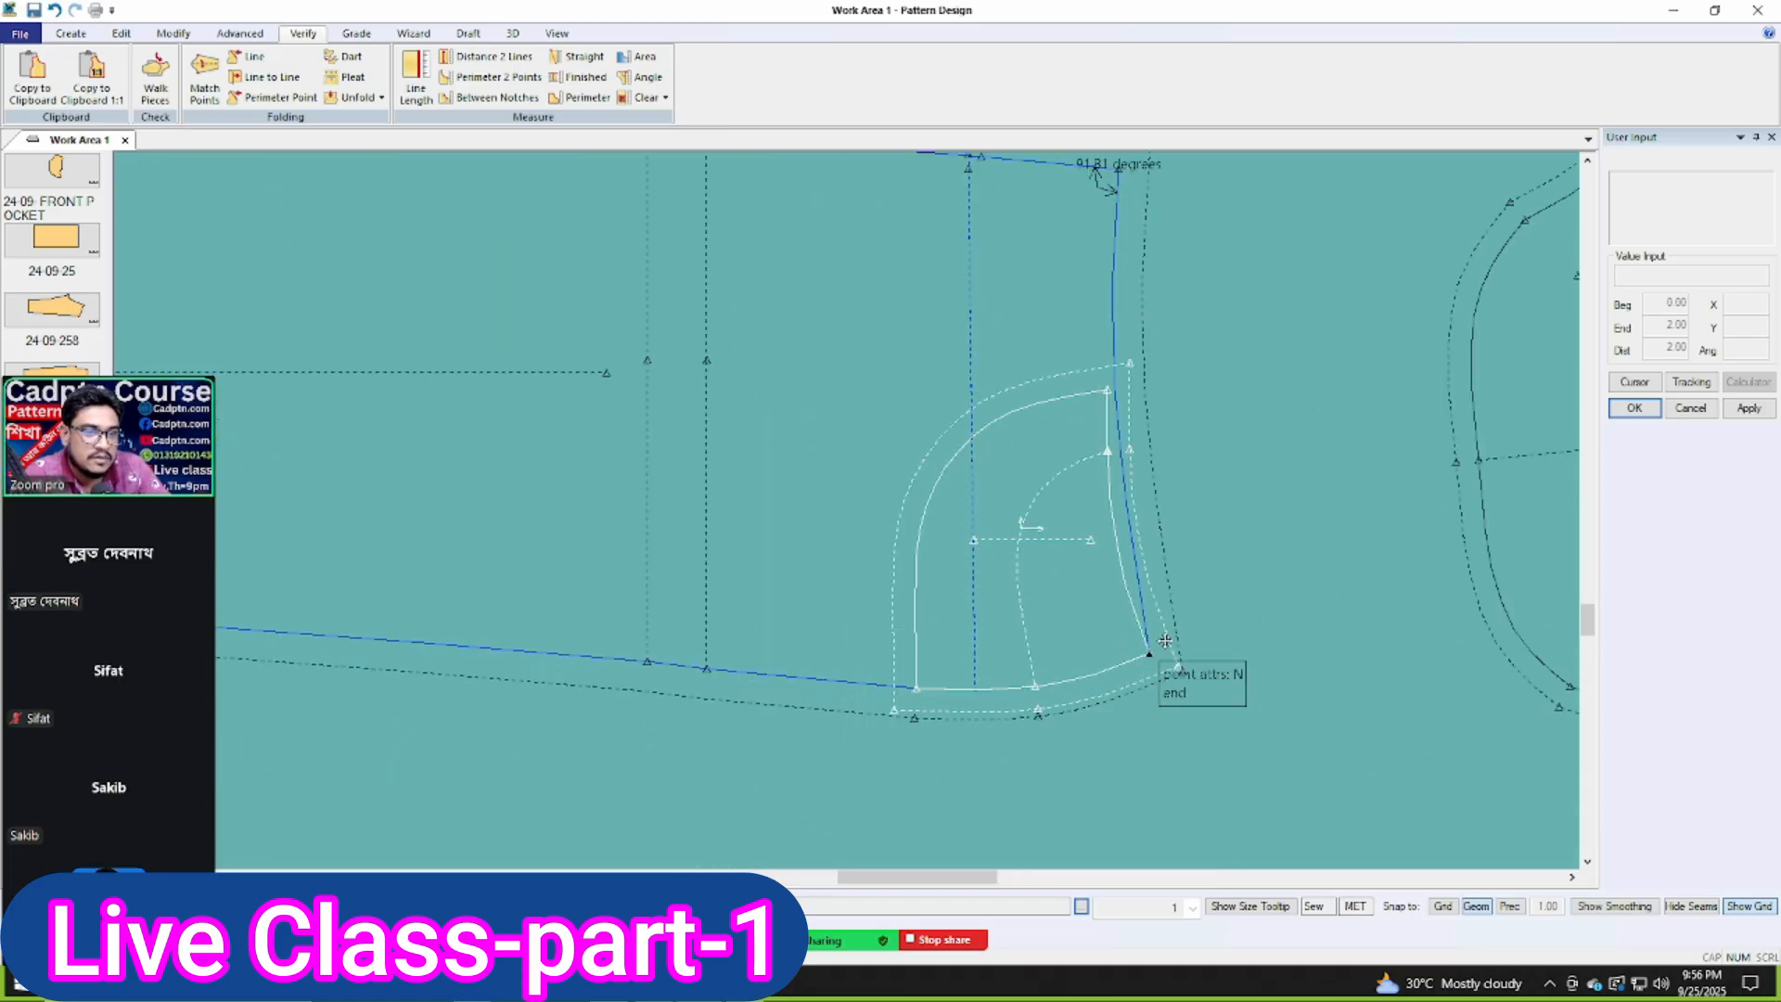
pyautogui.scroll(-3, 1205, 640)
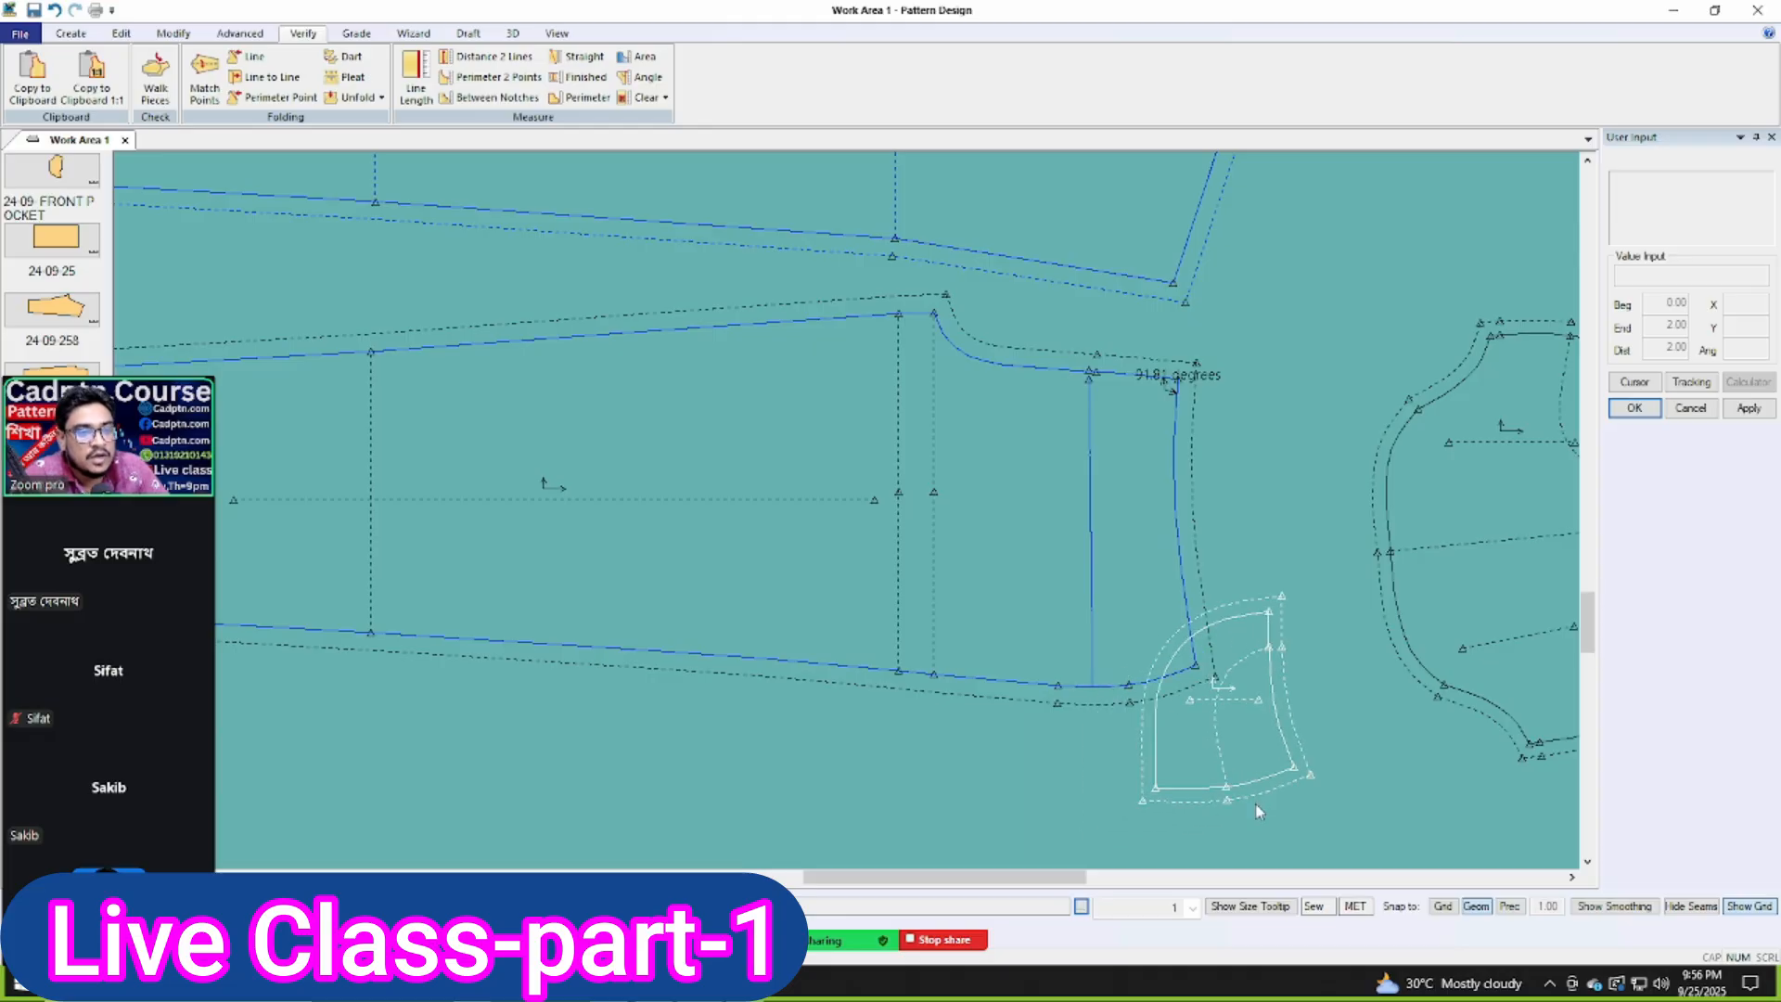
pyautogui.scroll(3, 1220, 688)
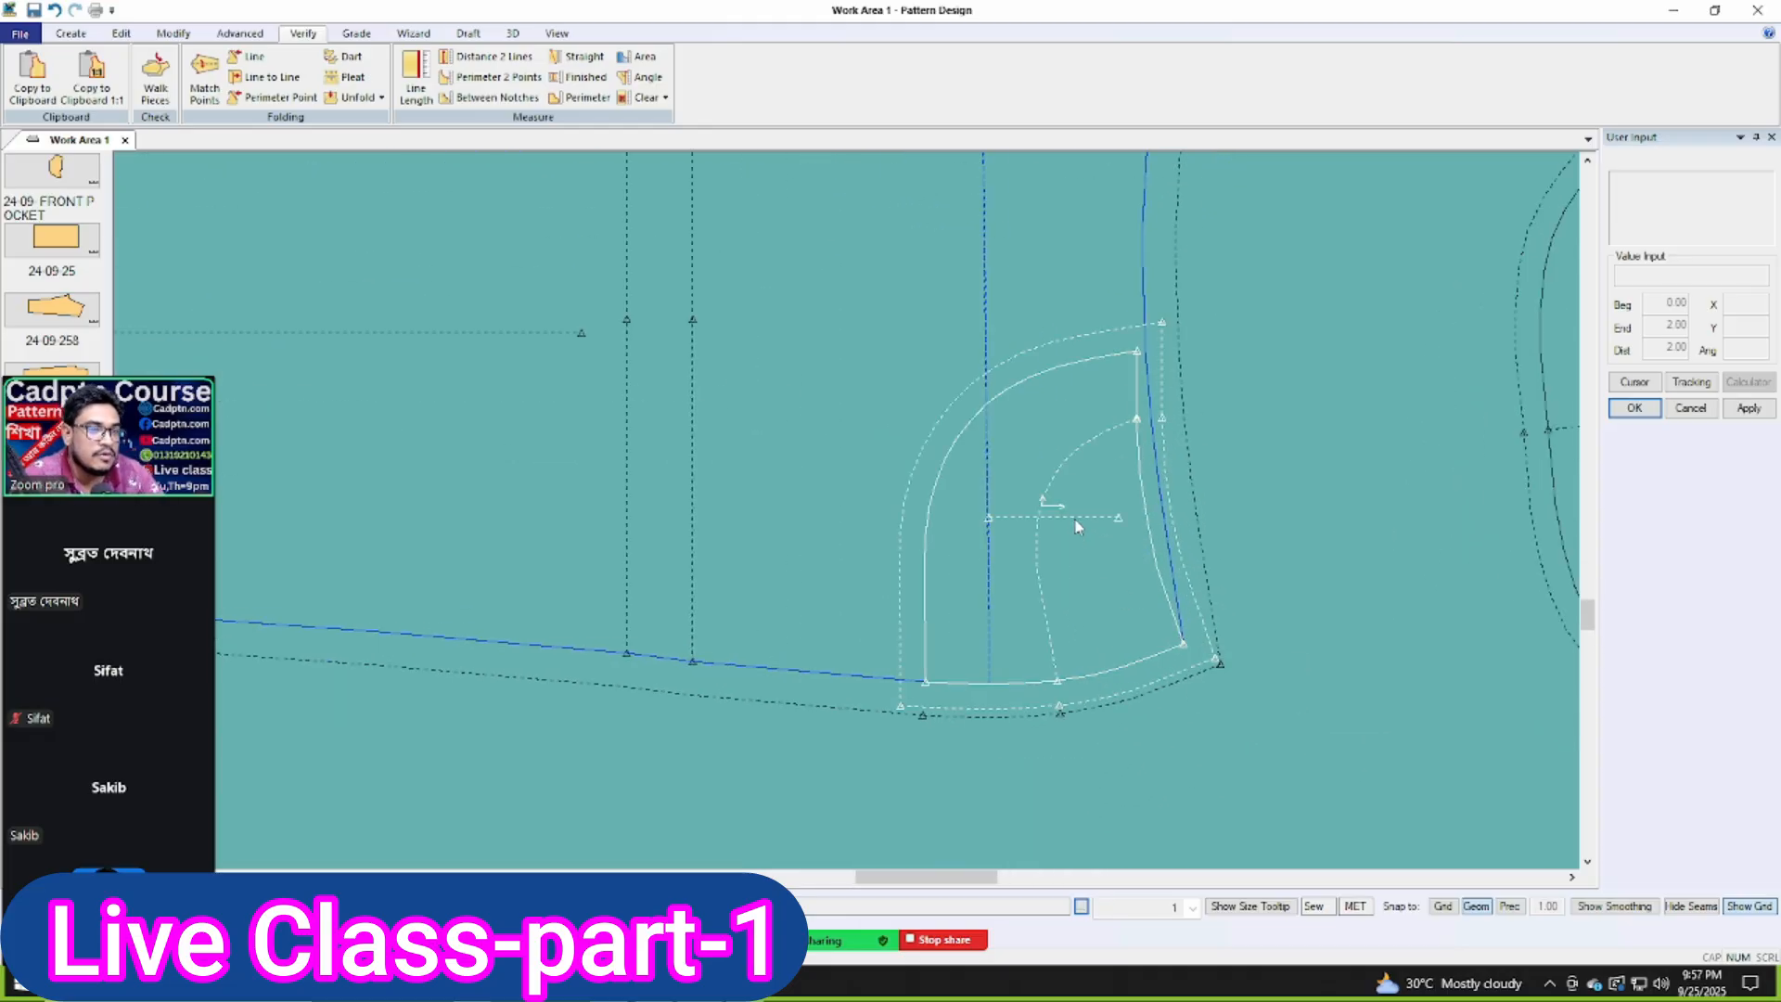
# Step: Move the pocket facing piece off the front panel and re-place it with its corner on the panel's waist and outseam corner
pyautogui.scroll(-1, 1072, 538)
pyautogui.click(1042, 525)
pyautogui.click(1150, 593)
pyautogui.click(810, 489)
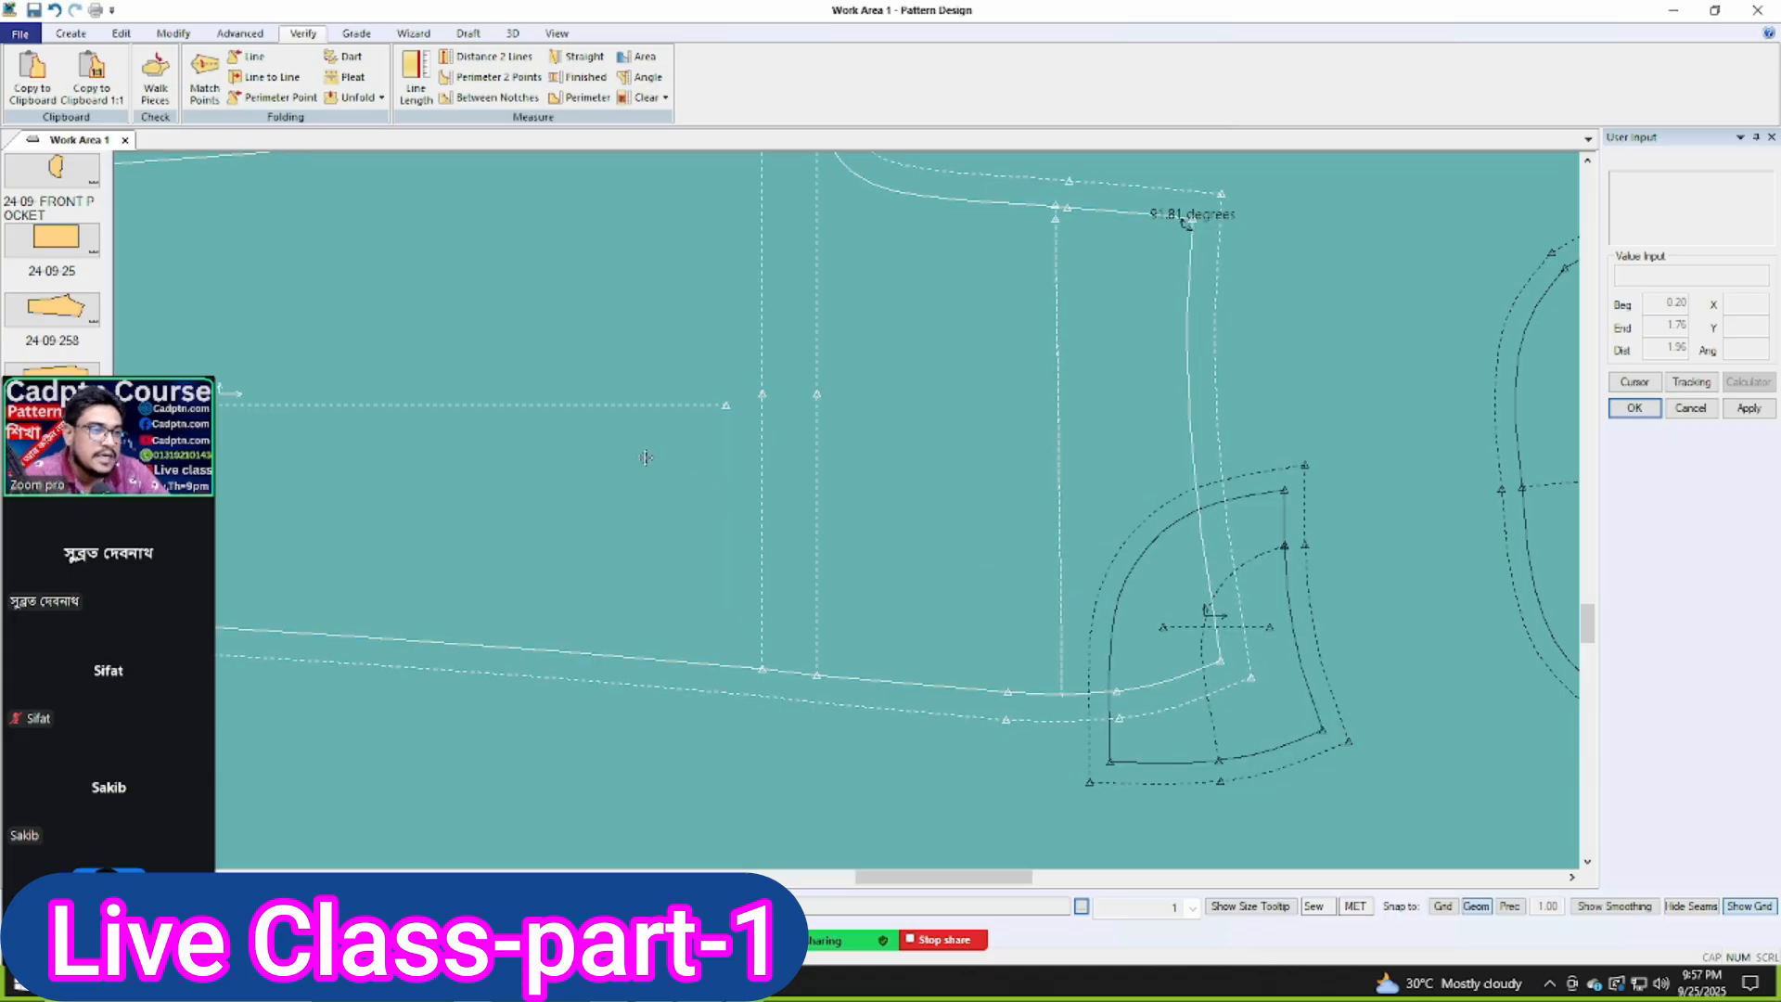
pyautogui.click(1227, 682)
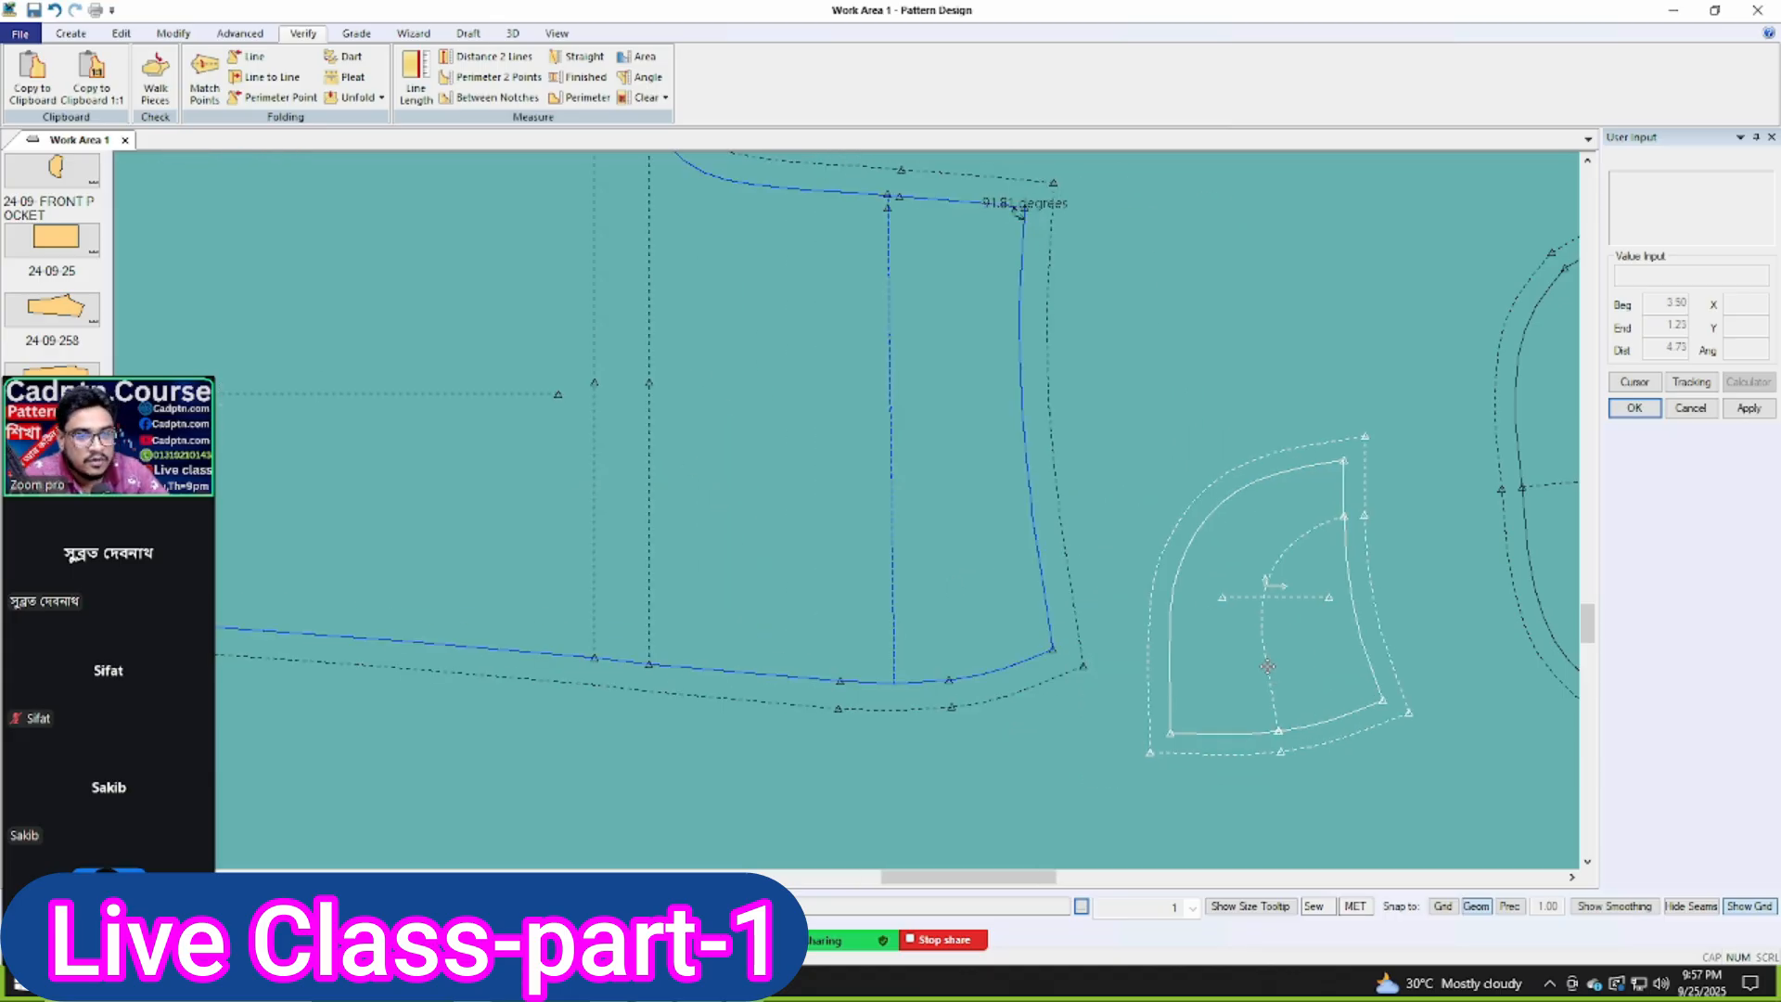
pyautogui.click(1381, 702)
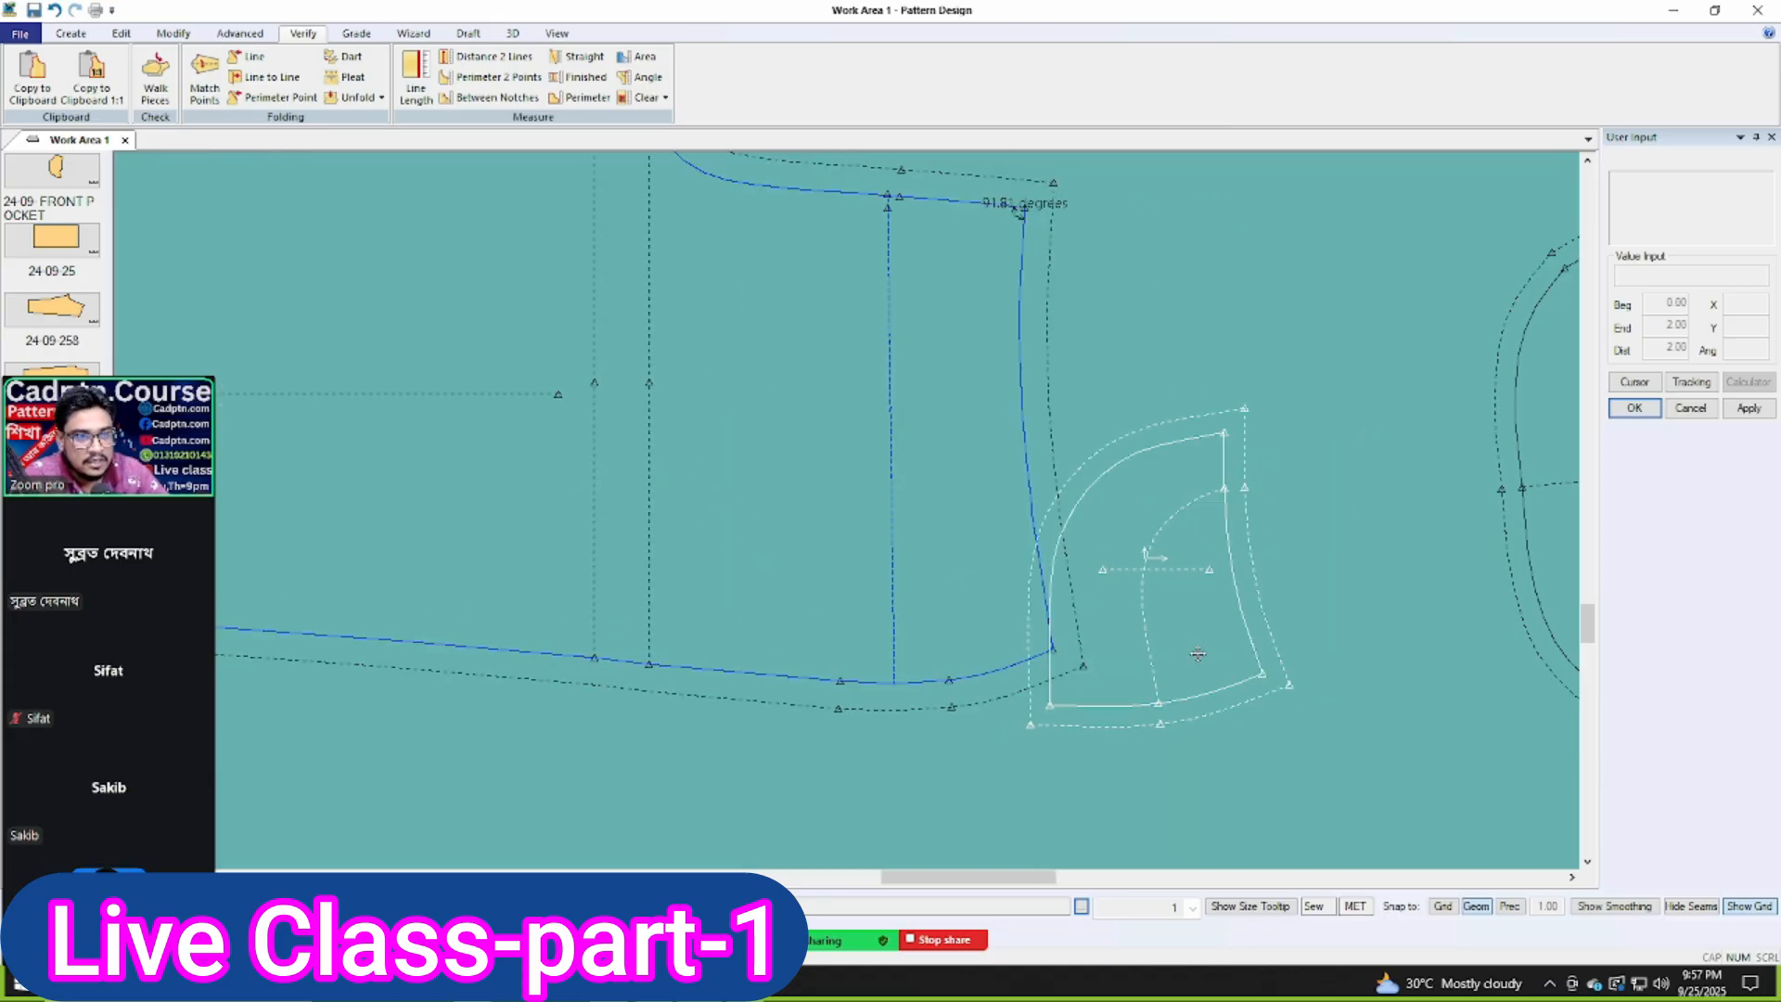
pyautogui.scroll(1, 1092, 642)
pyautogui.click(1044, 651)
pyautogui.scroll(-1, 1374, 673)
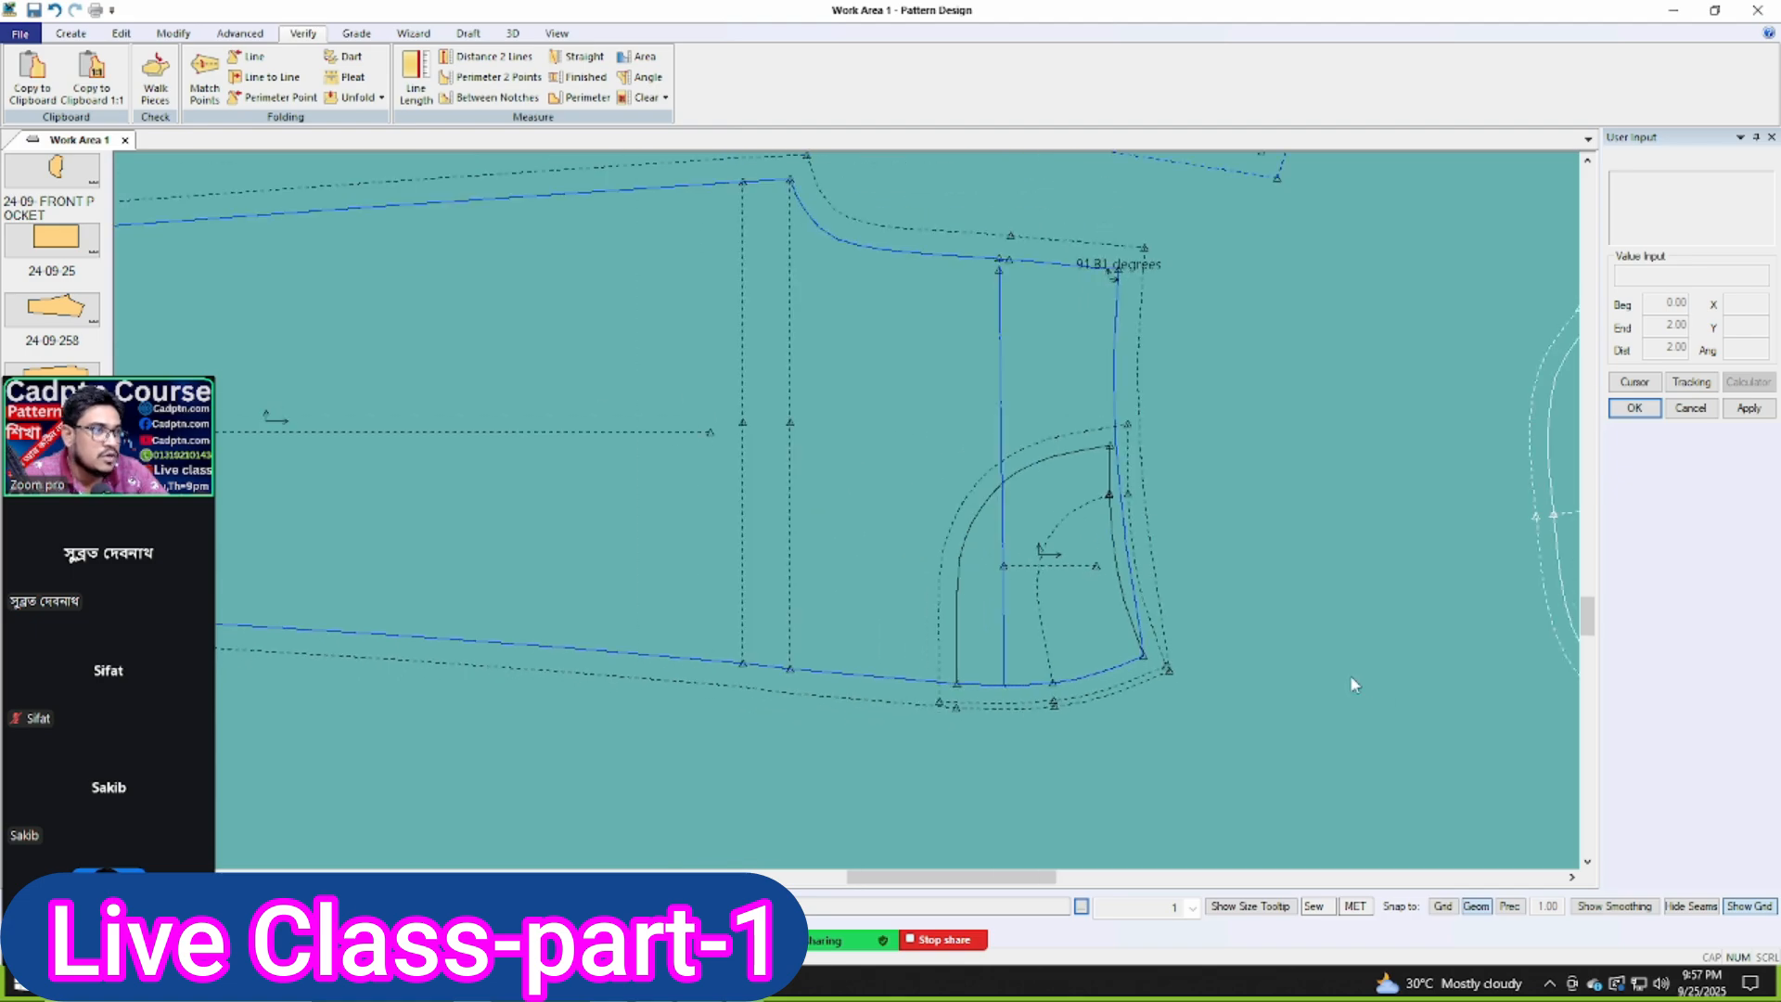
pyautogui.click(72, 34)
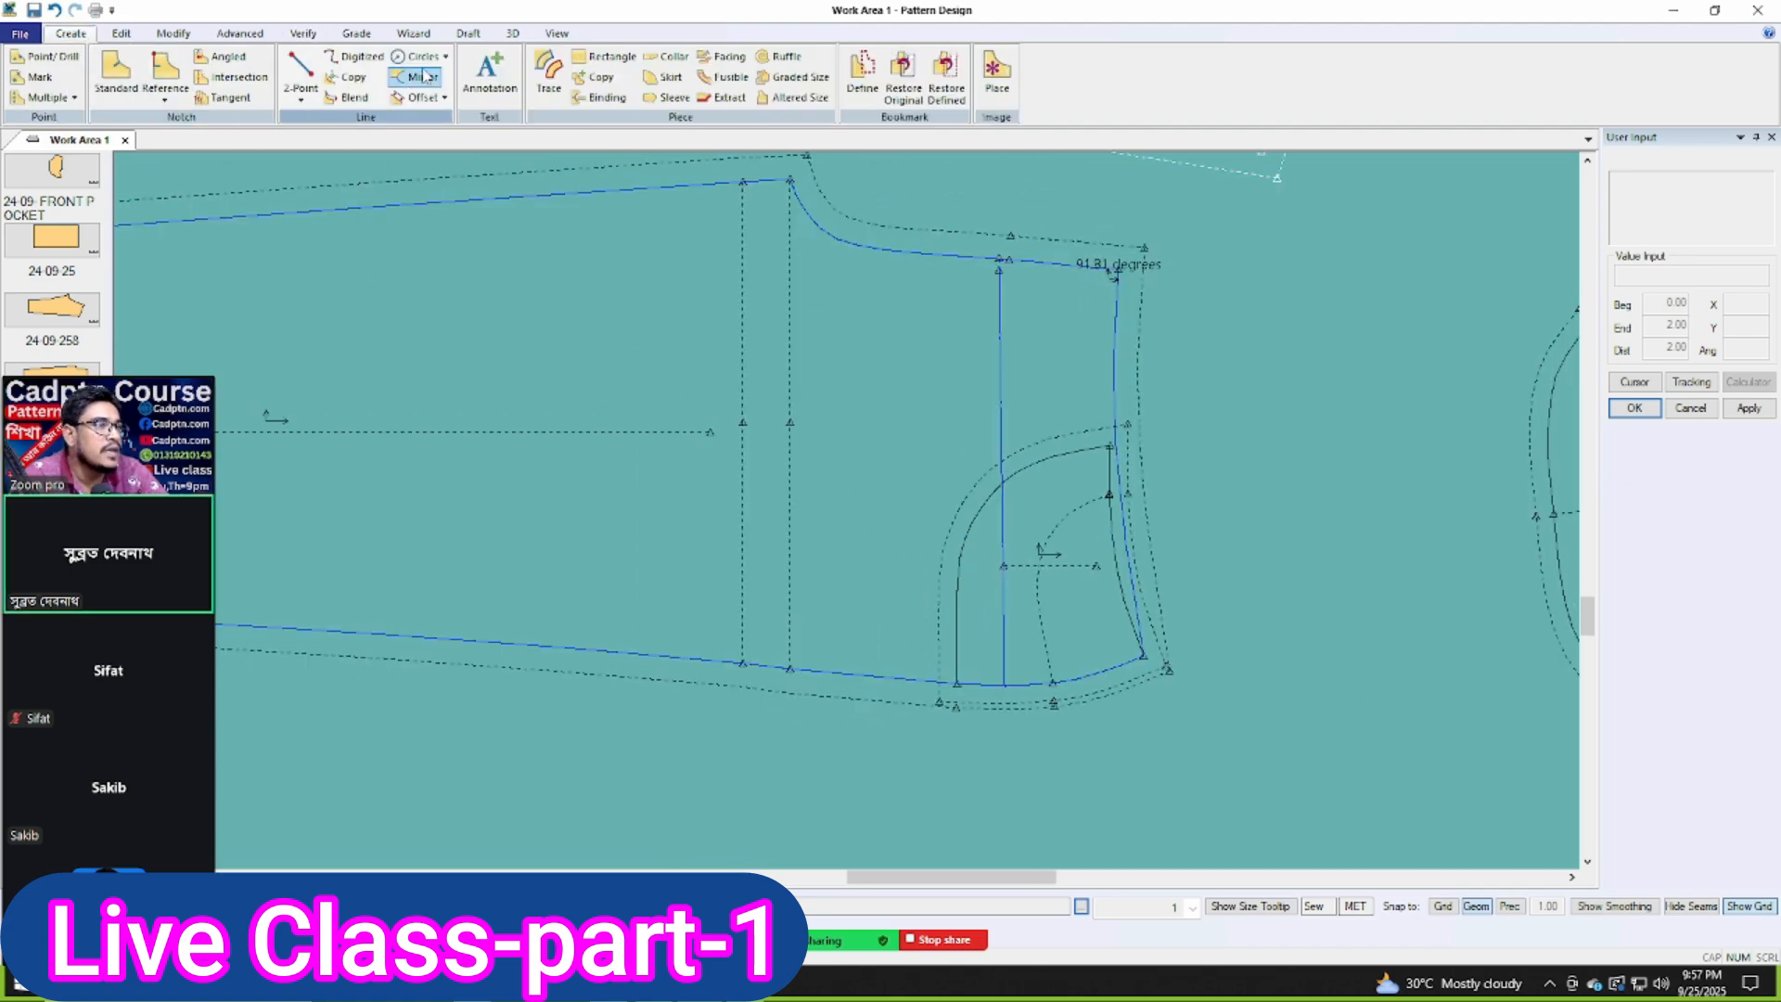
pyautogui.click(173, 33)
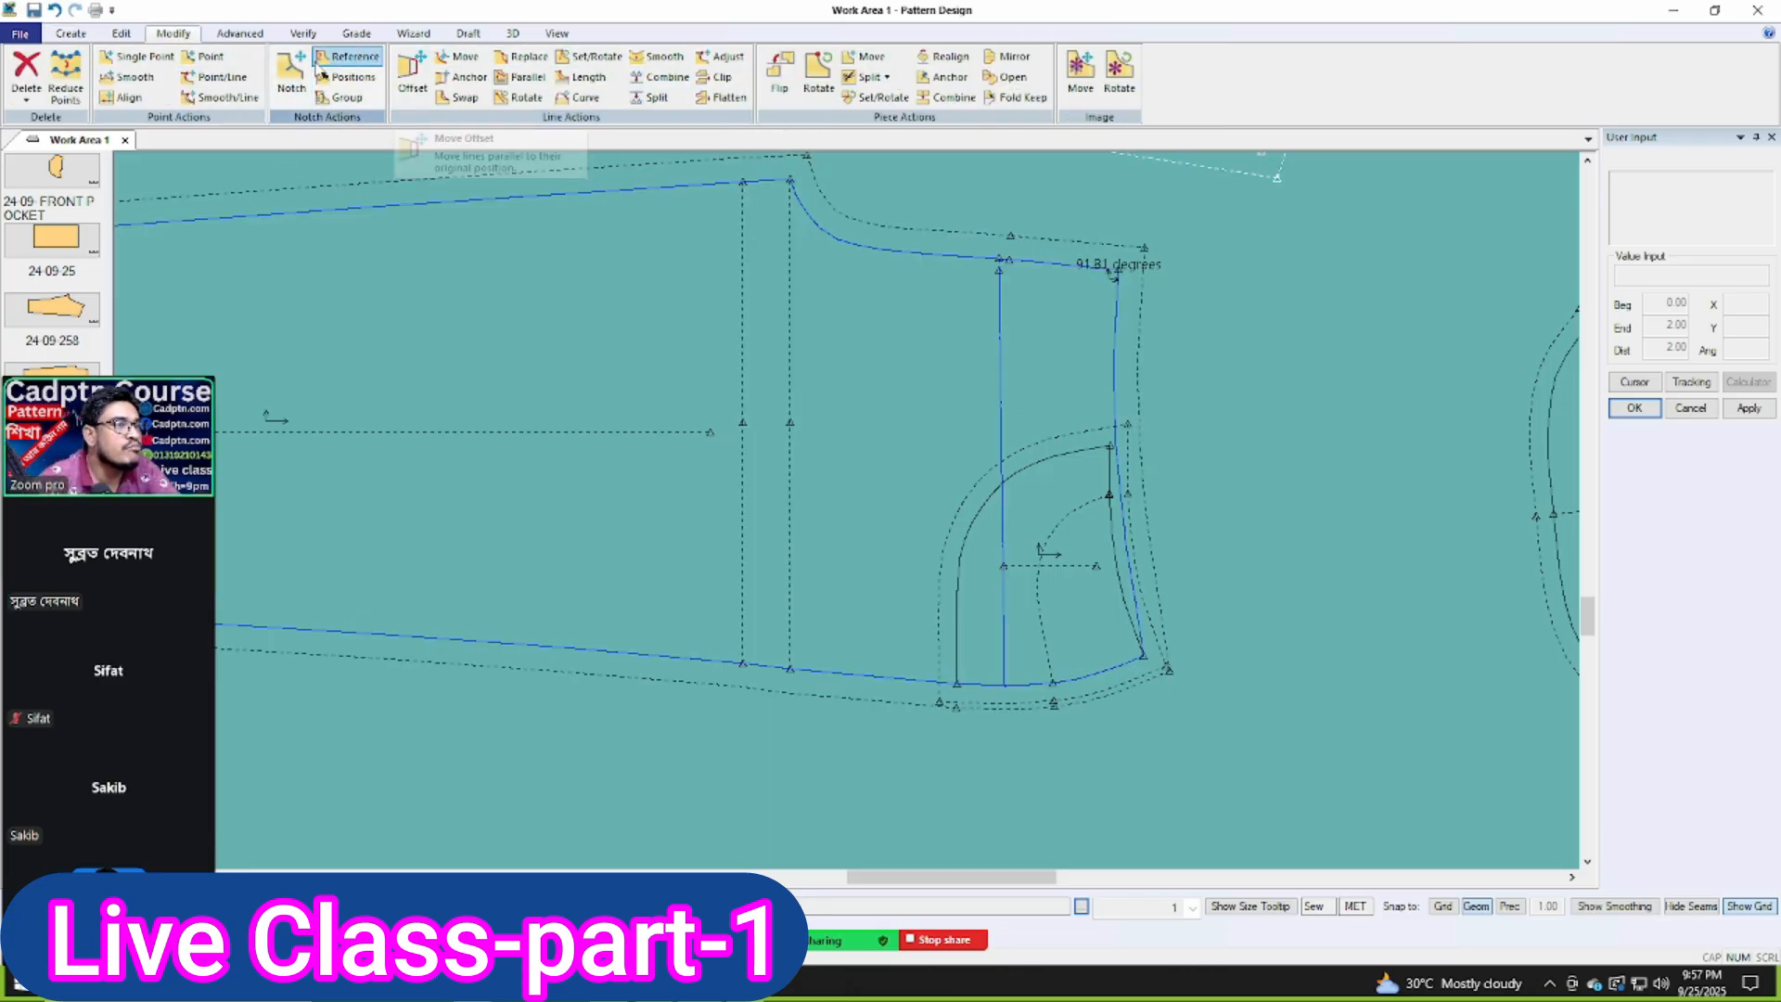
pyautogui.click(120, 34)
pyautogui.click(268, 37)
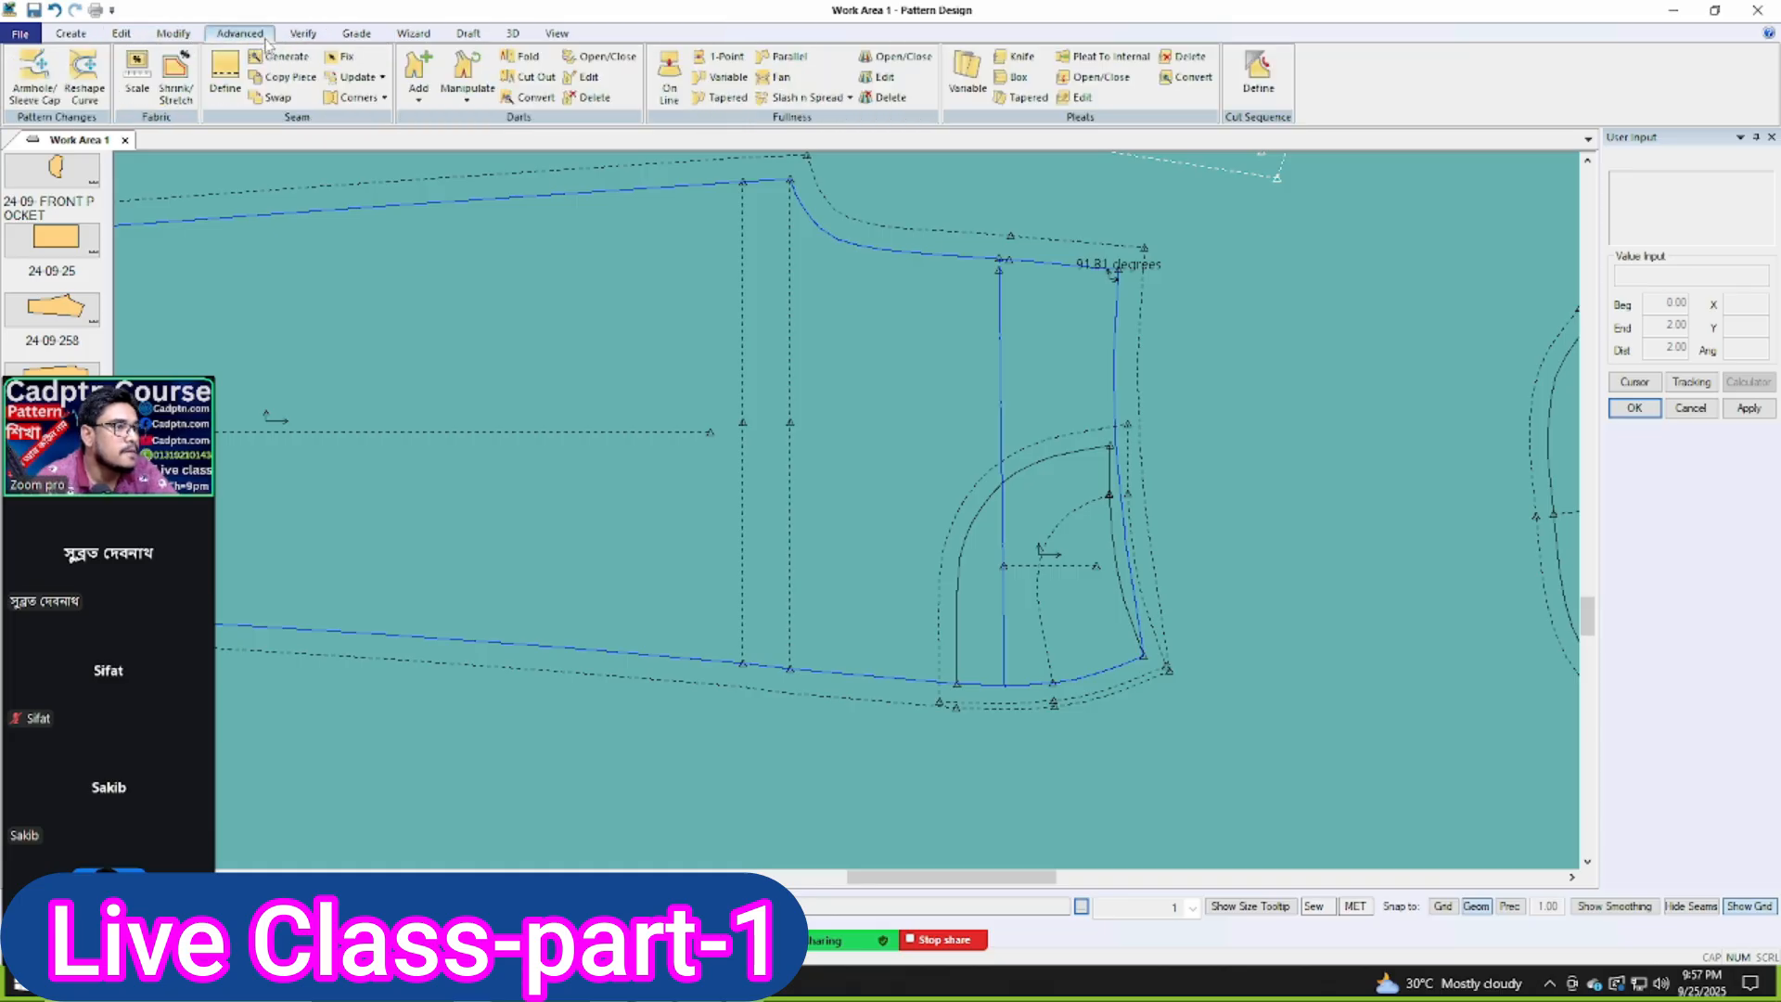
# Step: Copy the facing's inner pocket-opening curve and outer curved edge onto the front panel with Copy Line, keeping their original positions
pyautogui.click(70, 33)
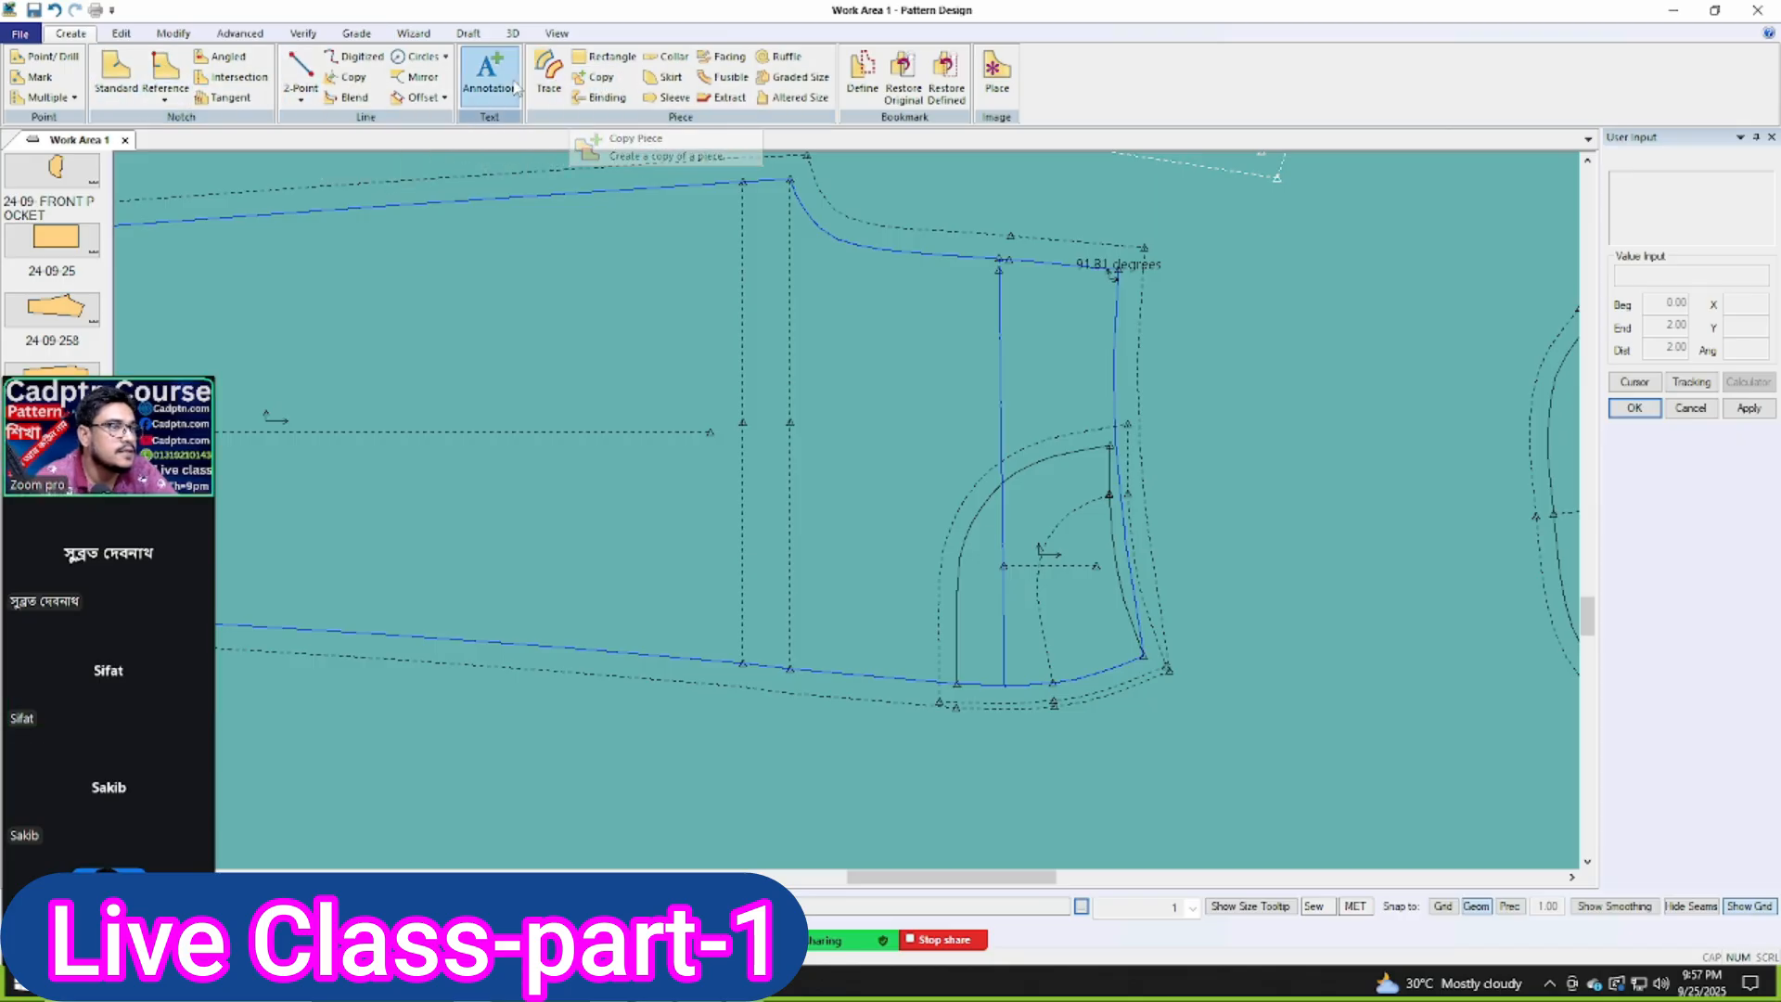
pyautogui.click(354, 79)
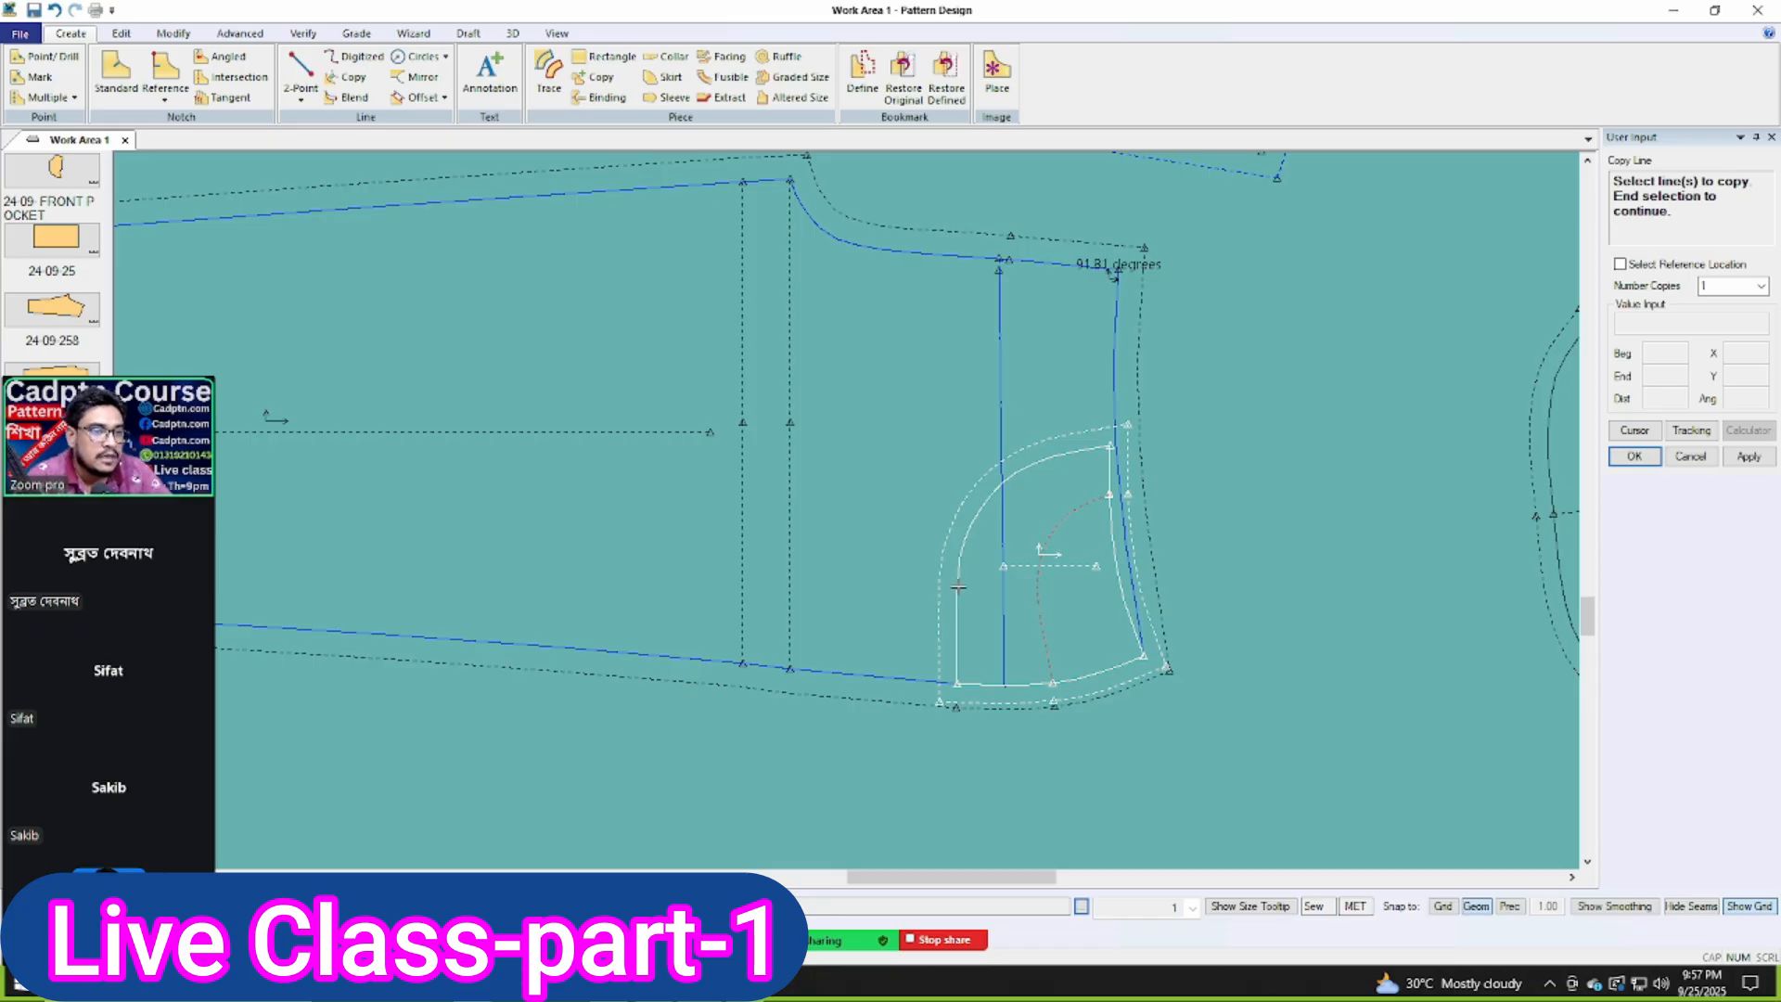
pyautogui.click(1045, 459)
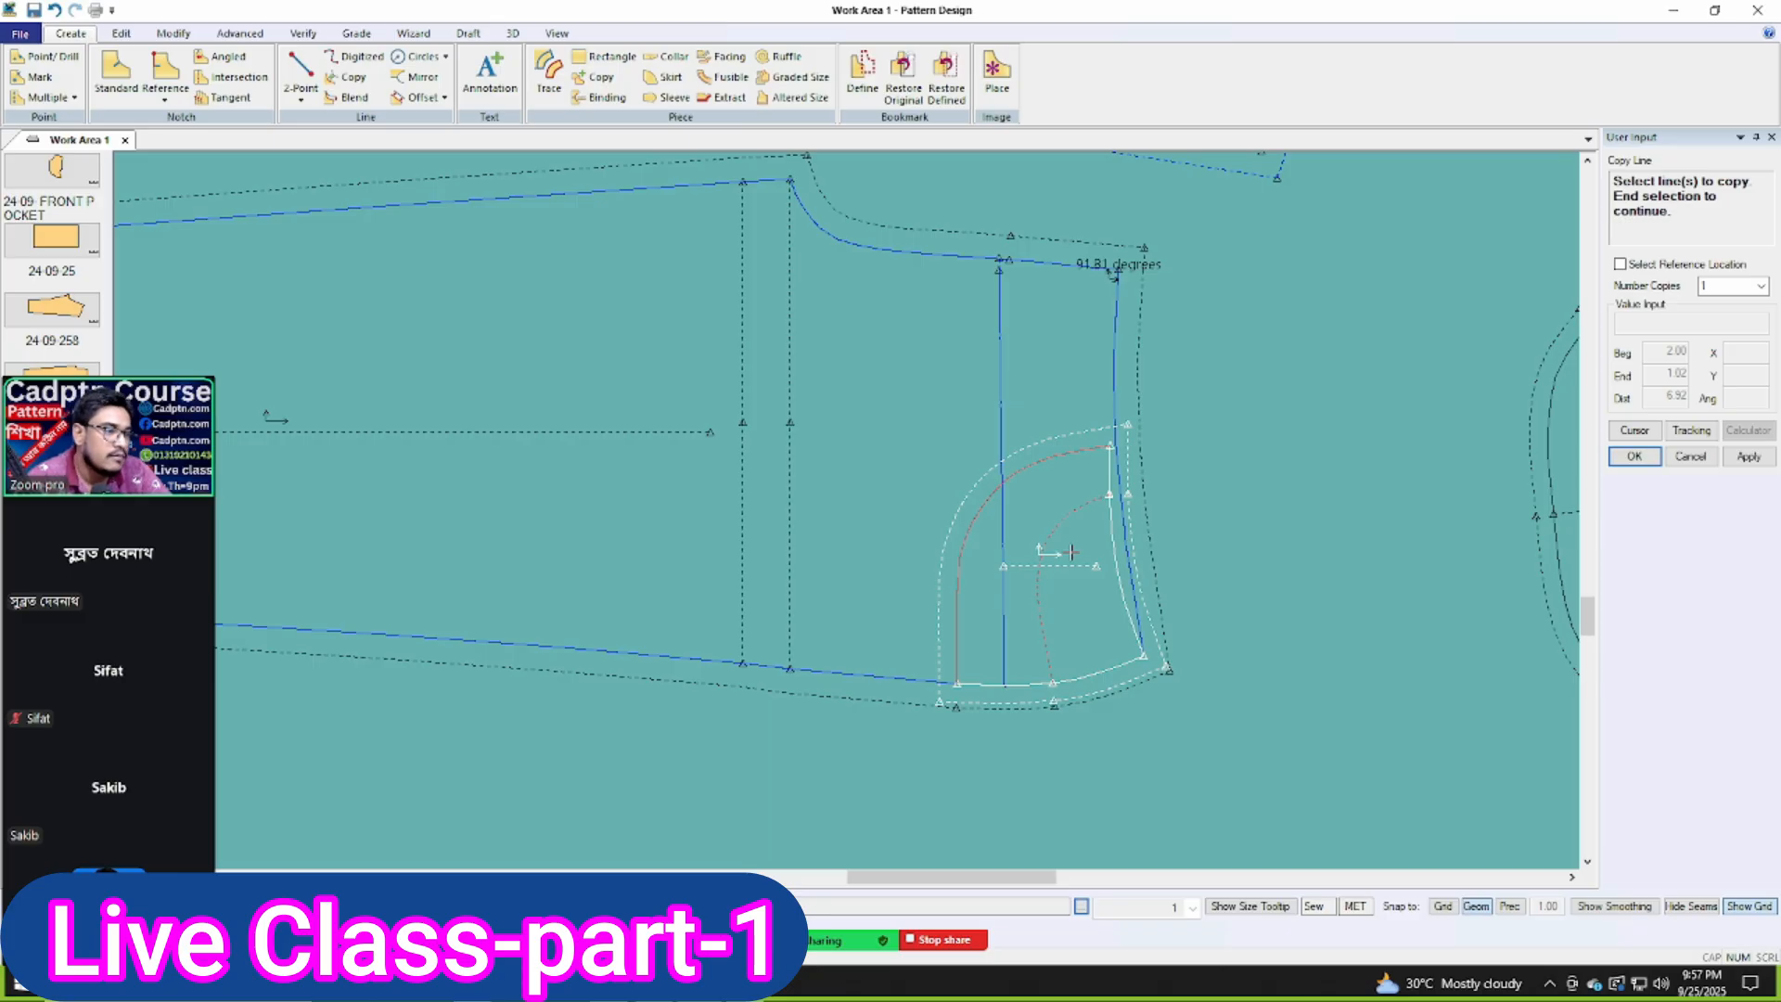
pyautogui.rightClick(1076, 390)
pyautogui.click(1069, 392)
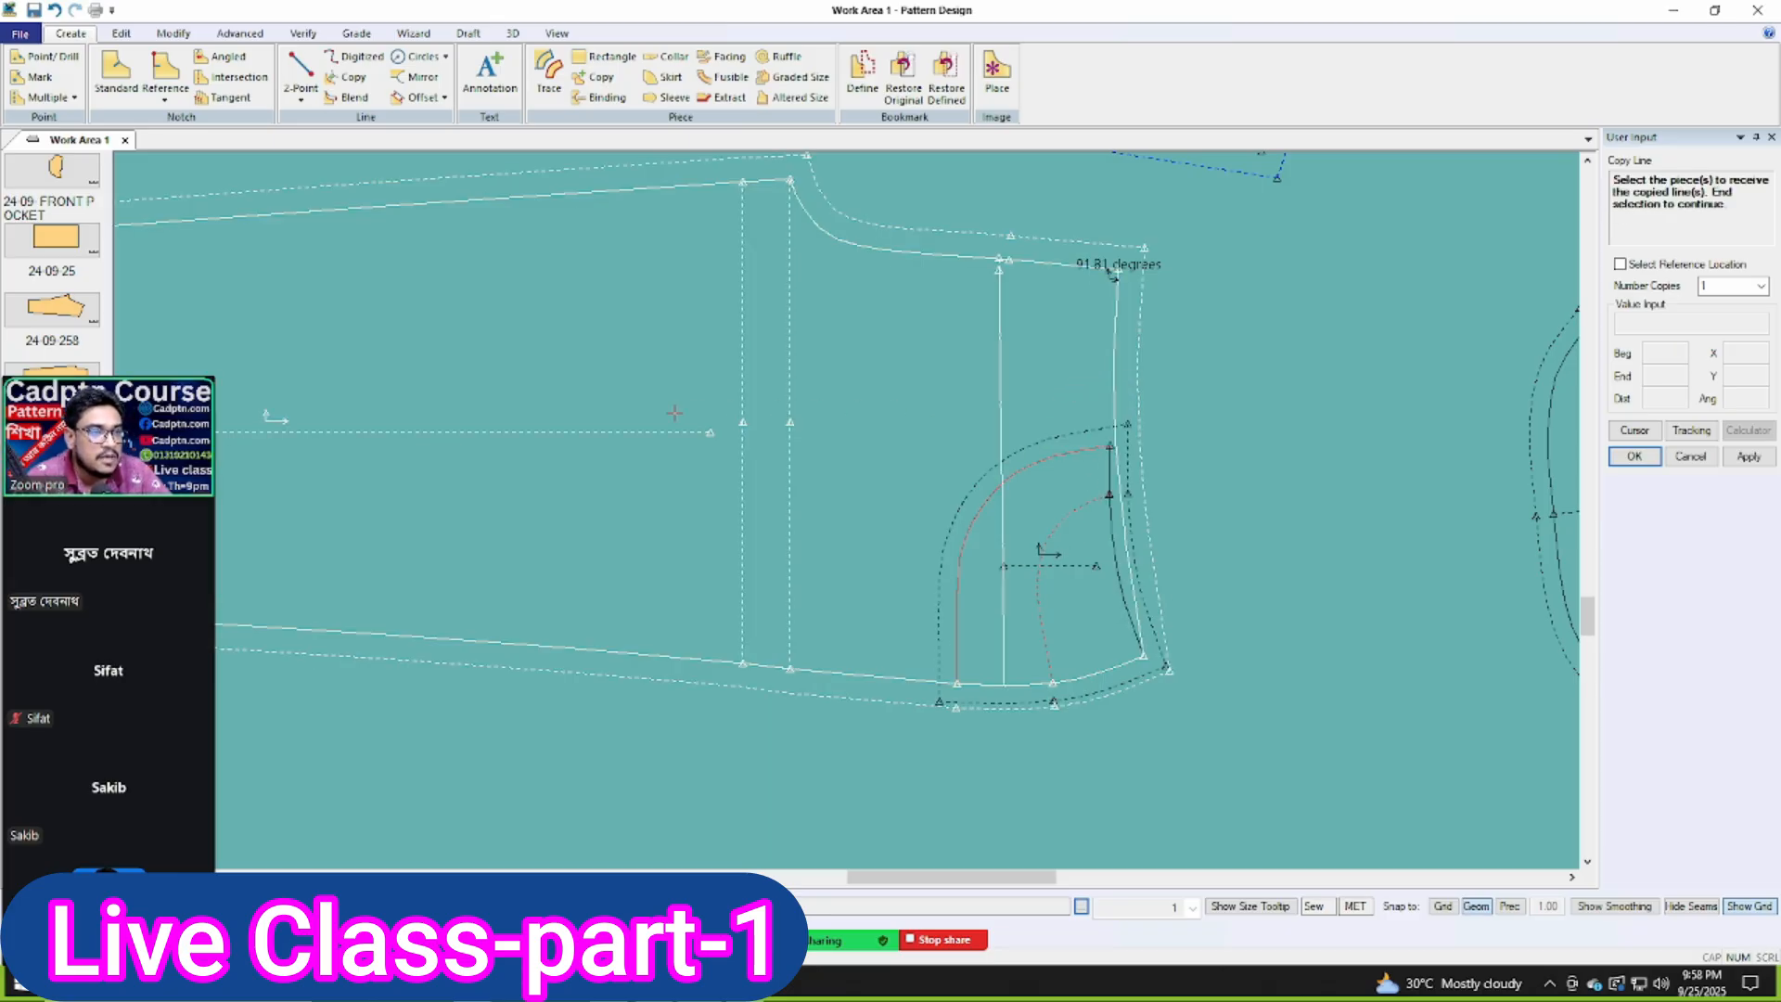
pyautogui.click(475, 465)
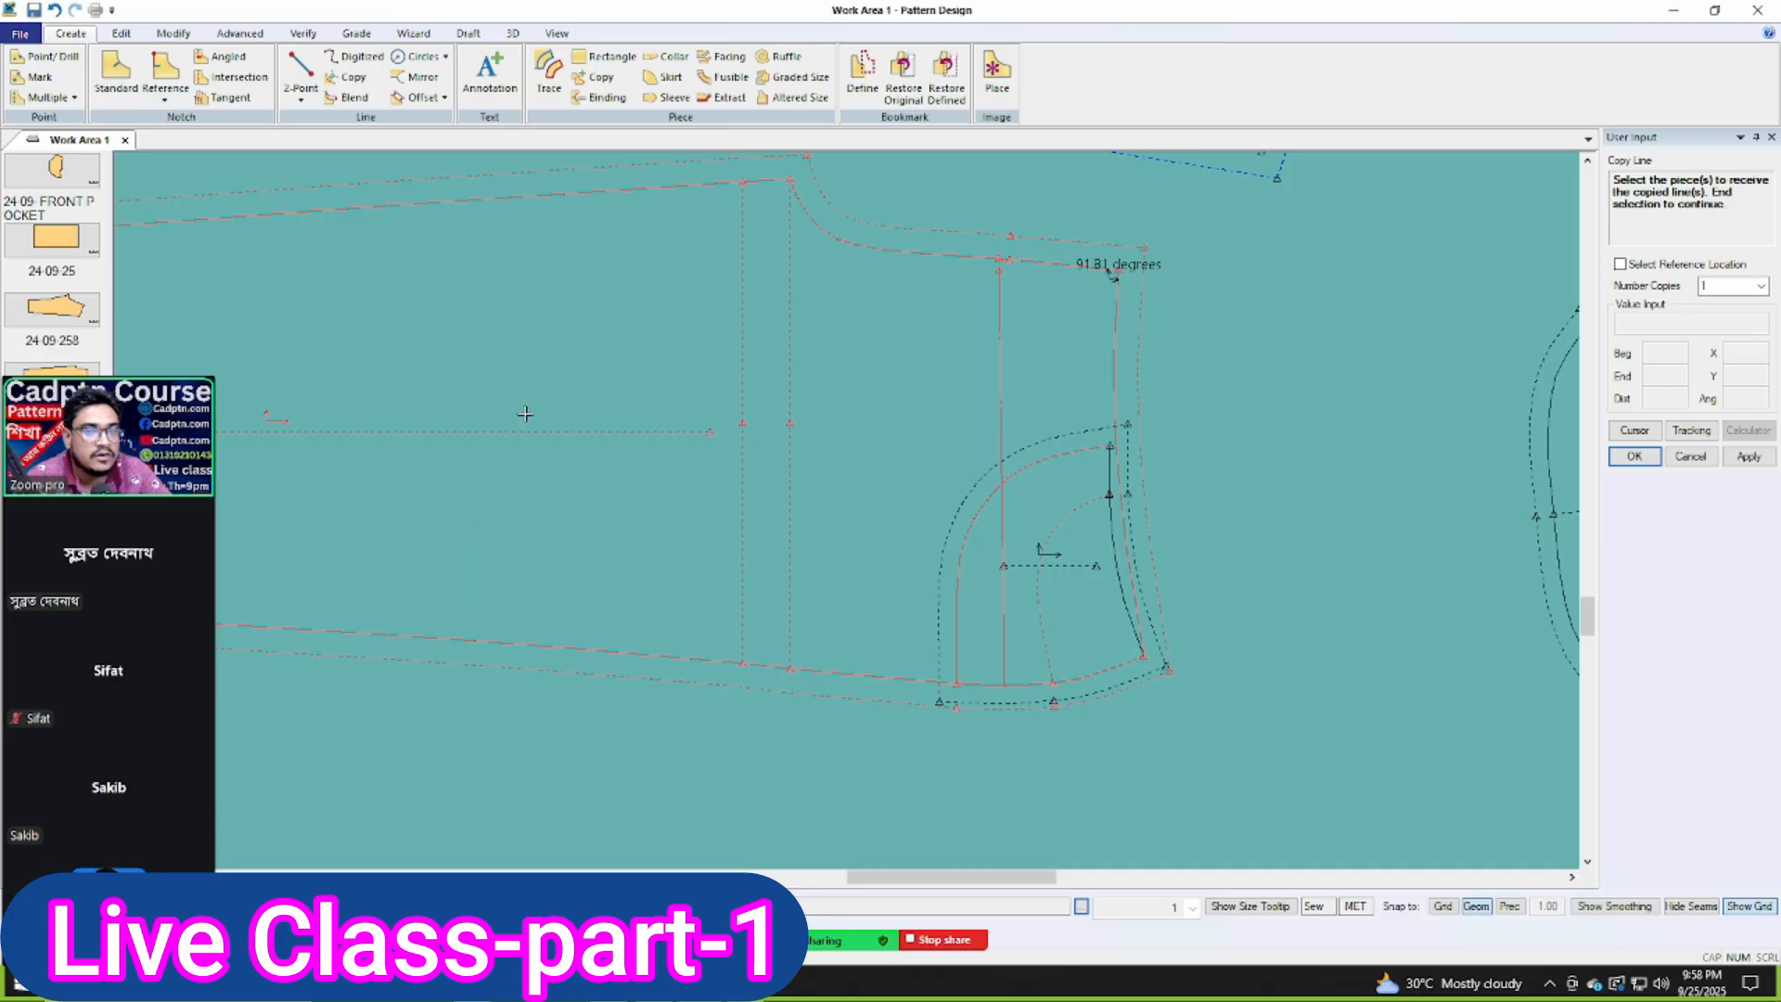
pyautogui.rightClick(616, 325)
pyautogui.click(616, 325)
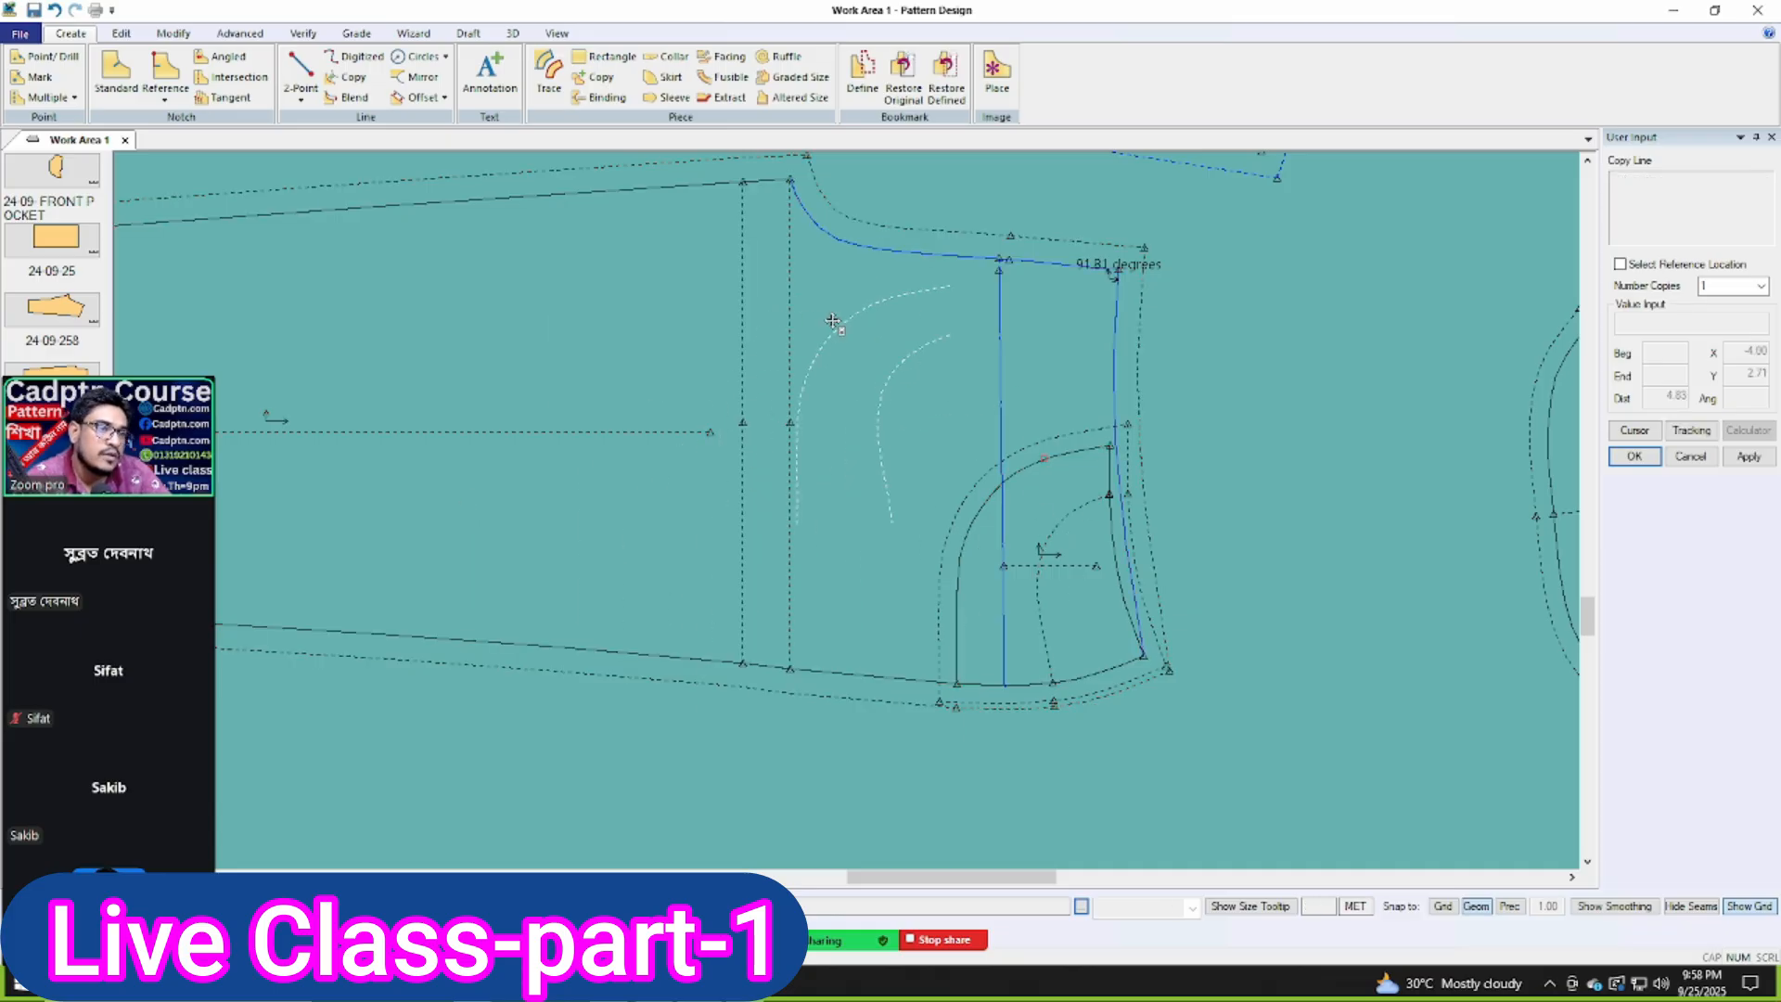
pyautogui.rightClick(620, 289)
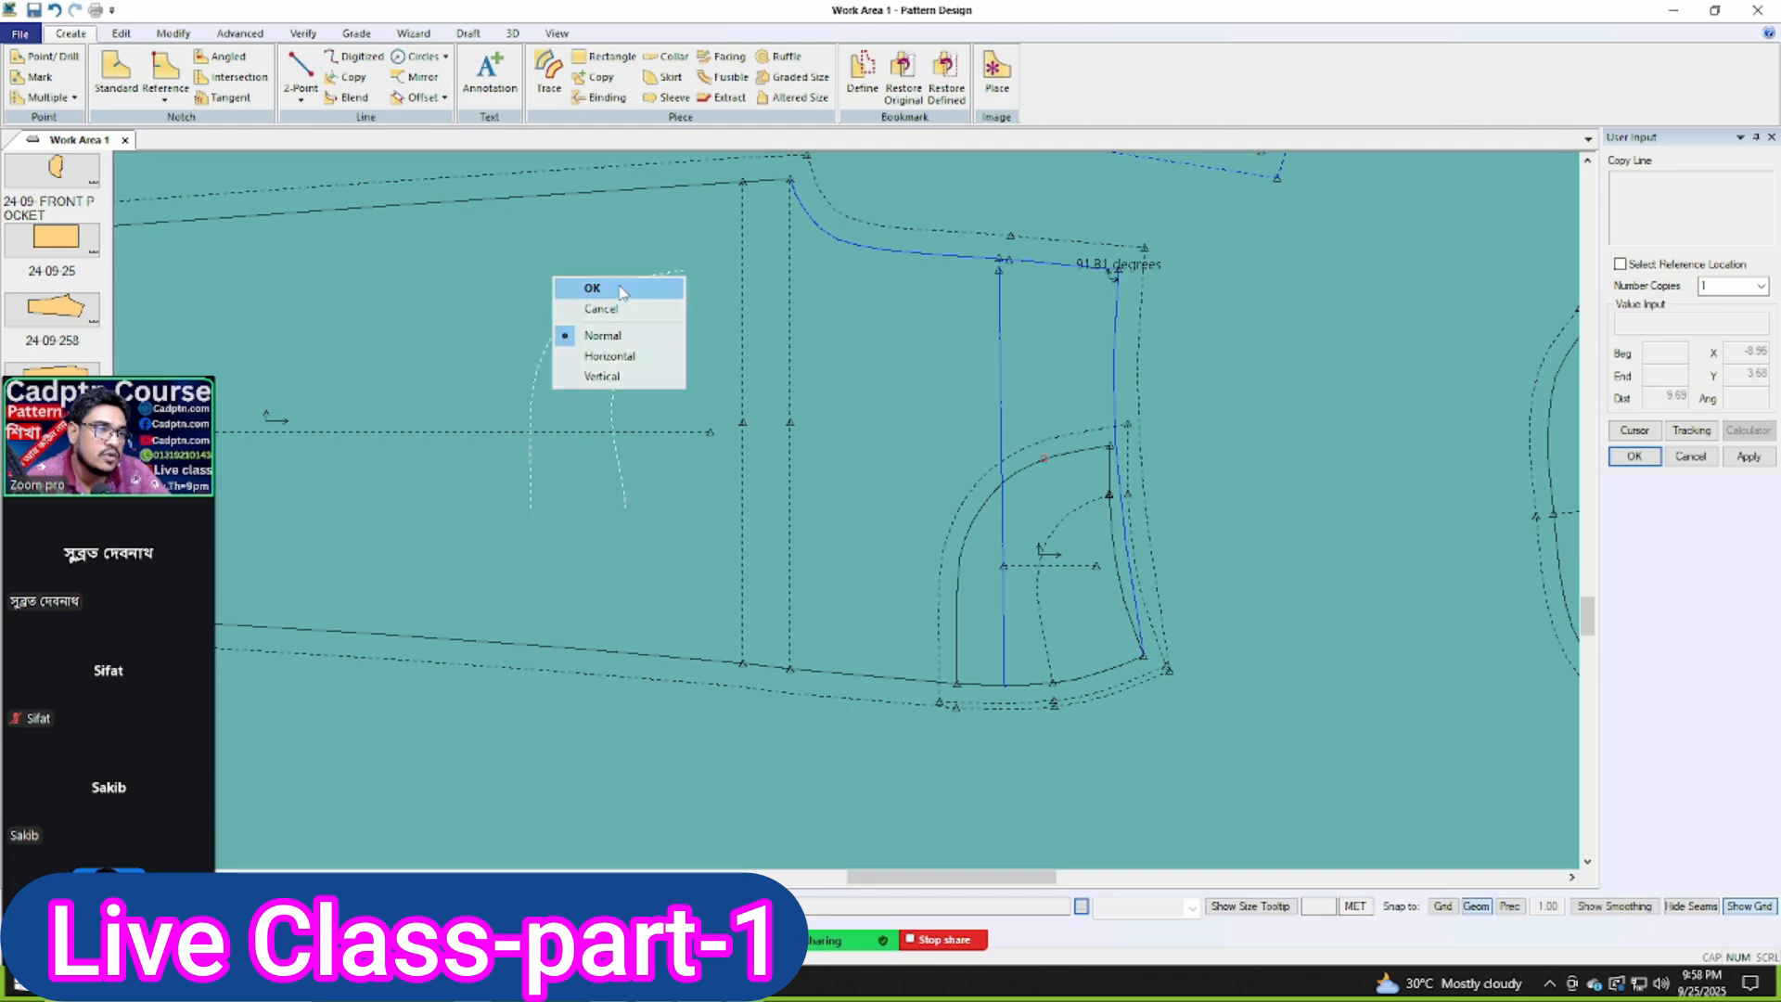
pyautogui.click(616, 310)
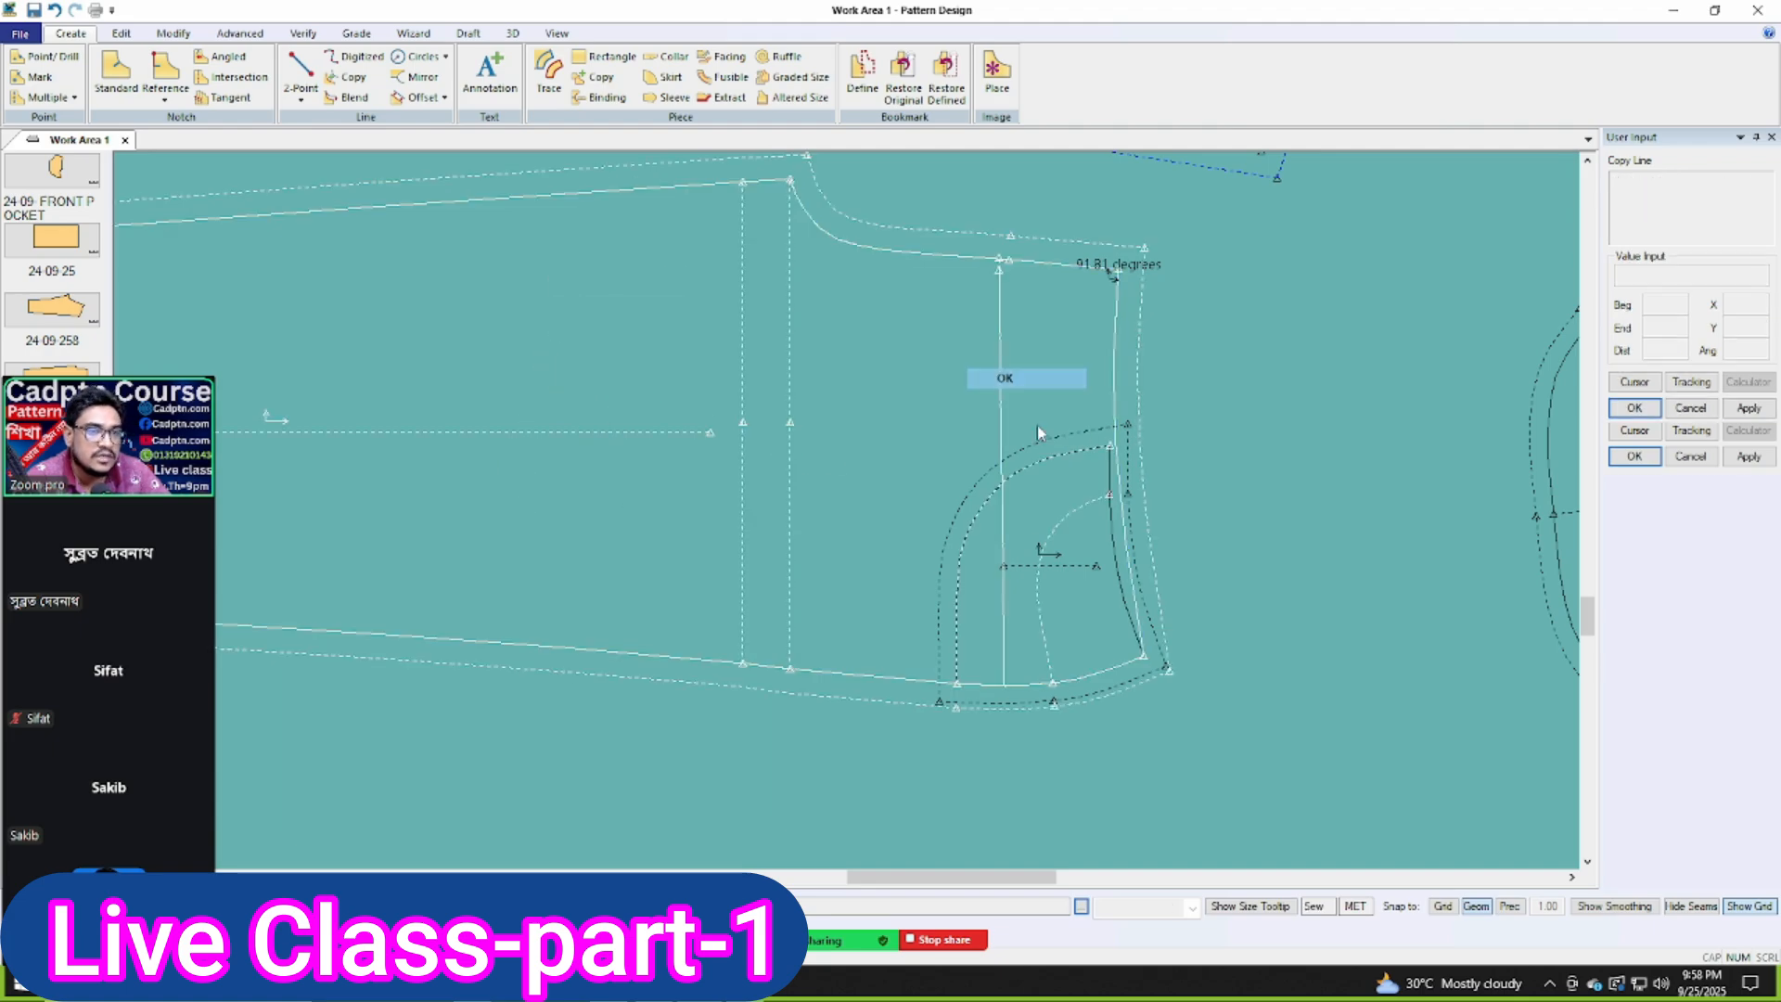
# Step: Move the pocket facing piece off the front panel into the empty area beyond its waist and outseam corner
pyautogui.click(1058, 567)
pyautogui.moveTo(1056, 575); pyautogui.dragTo(1578, 651)
pyautogui.moveTo(1482, 714); pyautogui.dragTo(1259, 762)
pyautogui.scroll(3, 1405, 795)
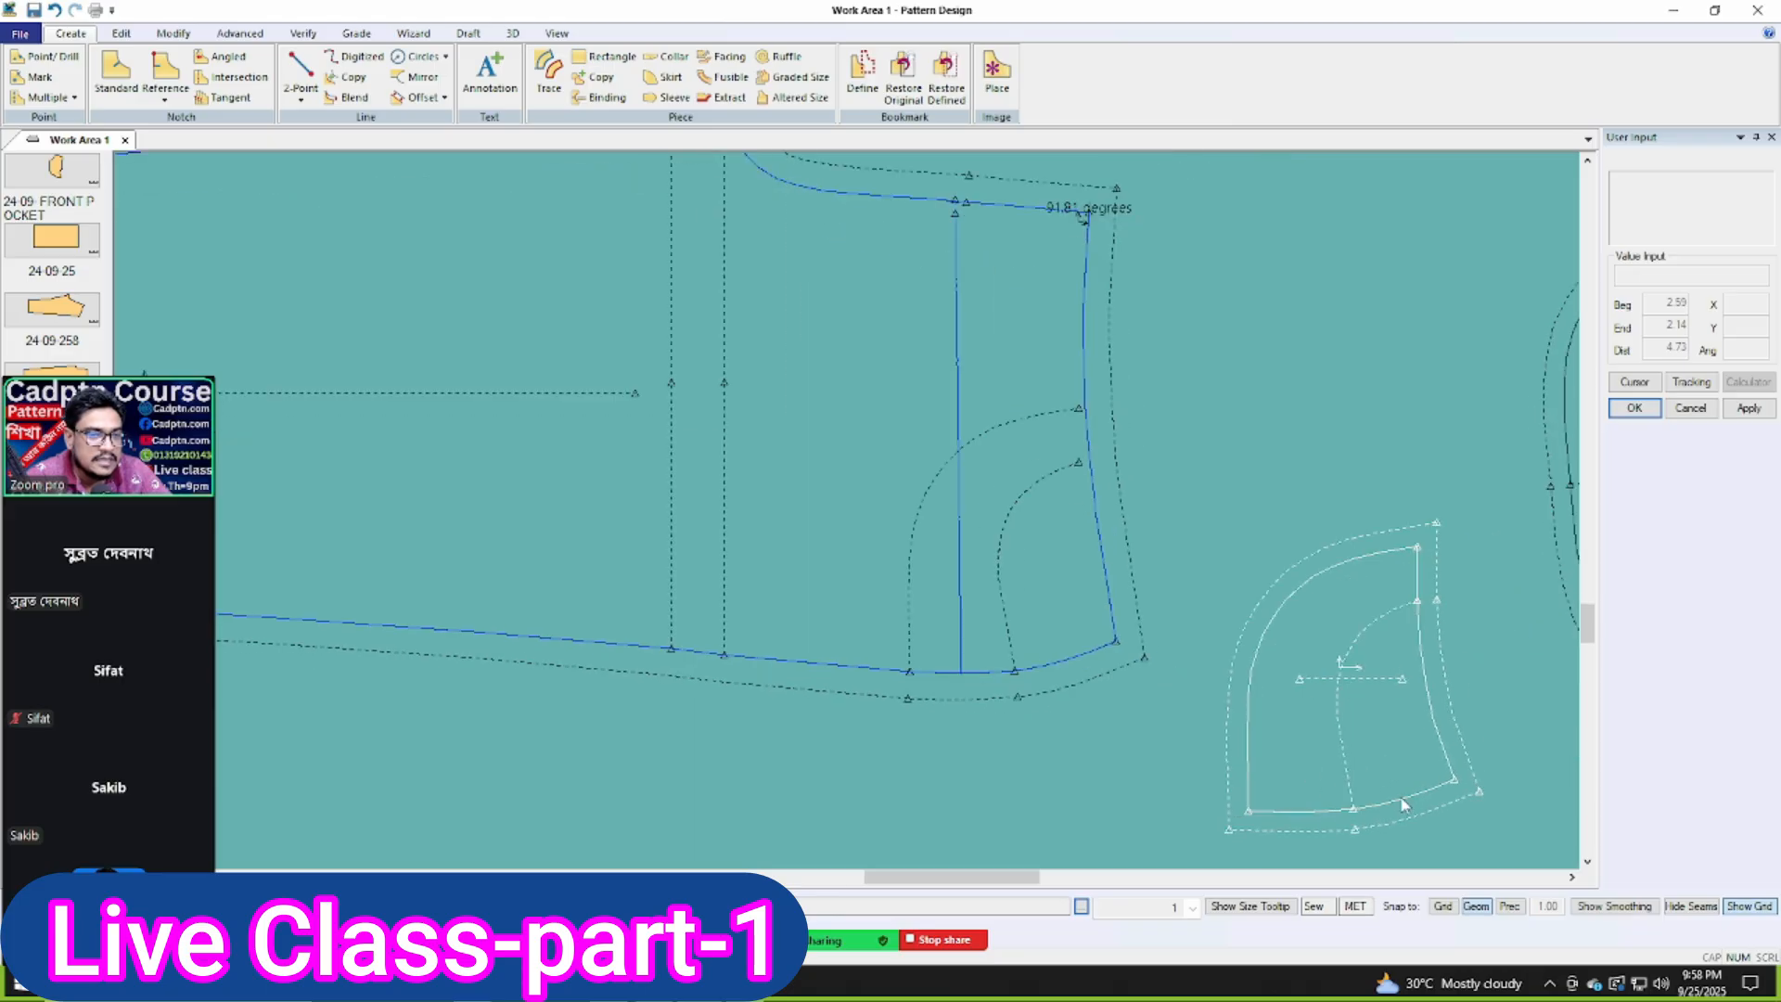
# Step: Use Intersection X to bring the waist ends of both copied curves onto the front panel's waist line
pyautogui.press('x')
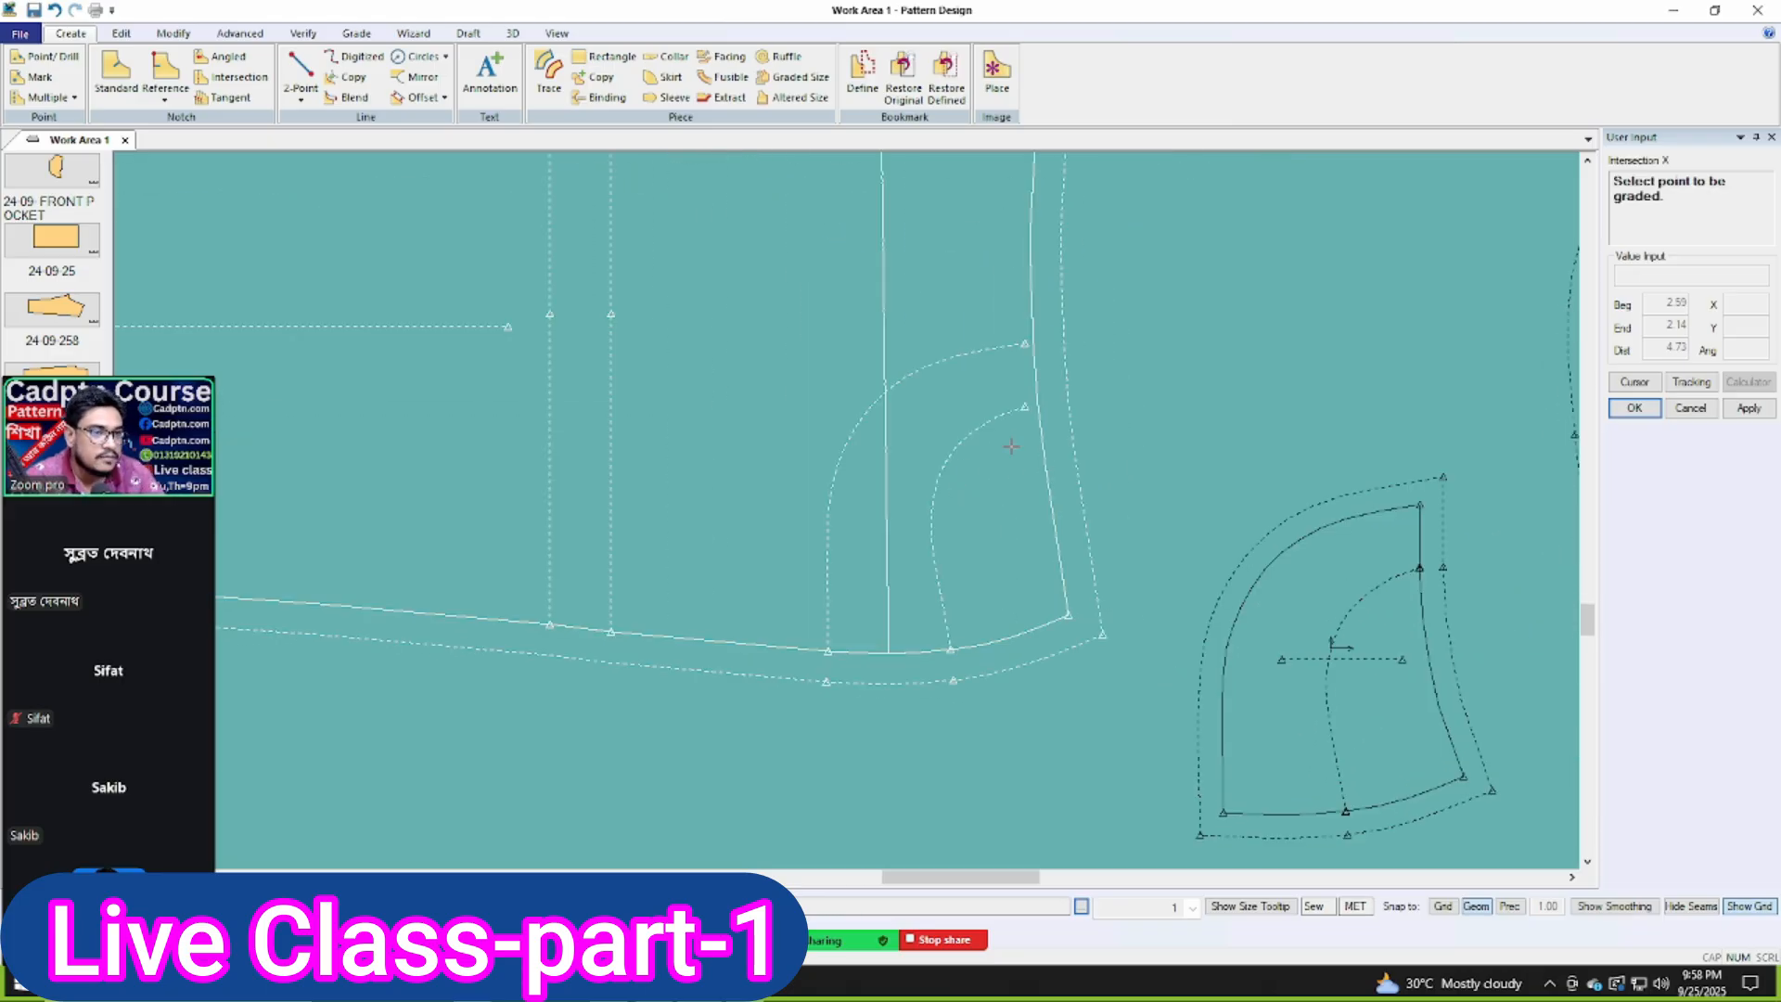
pyautogui.click(1025, 408)
pyautogui.rightClick(1173, 379)
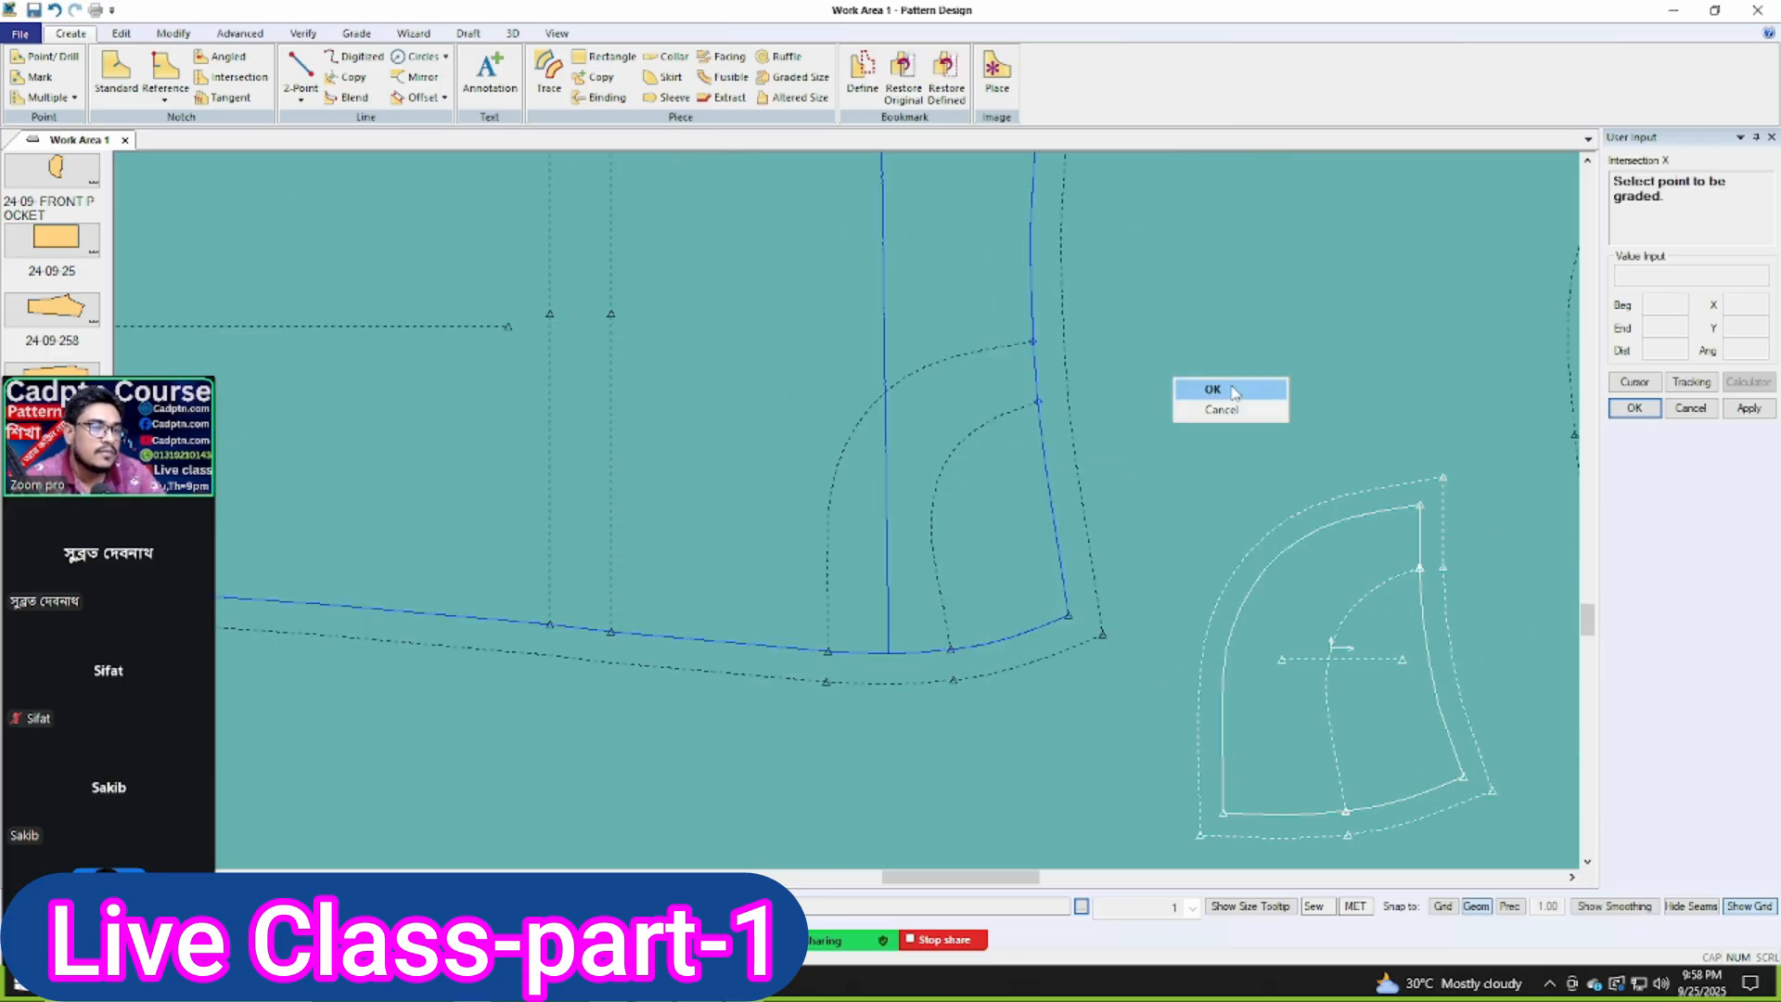
pyautogui.click(1226, 390)
# Step: Move the pocket facing piece farther away from the front panel's waist edge
pyautogui.scroll(-2, 1358, 487)
pyautogui.moveTo(1389, 607); pyautogui.dragTo(1475, 581)
pyautogui.scroll(1, 944, 486)
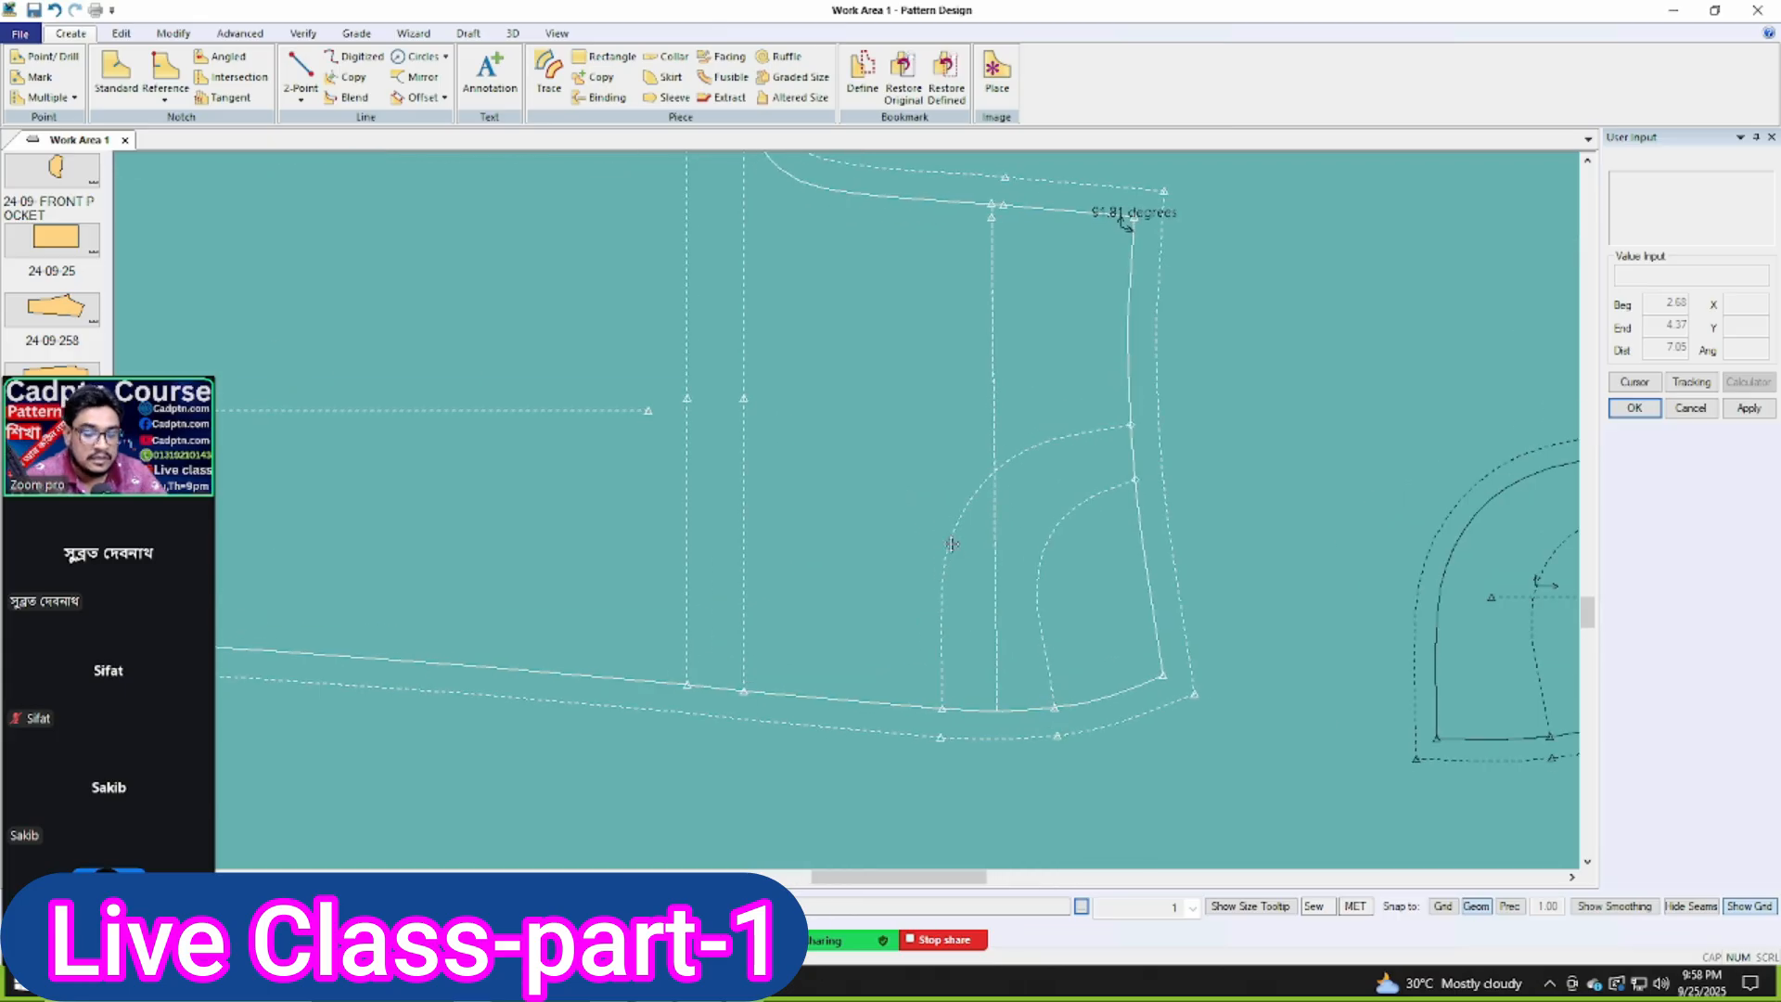
pyautogui.press('s')
pyautogui.rightClick(918, 399)
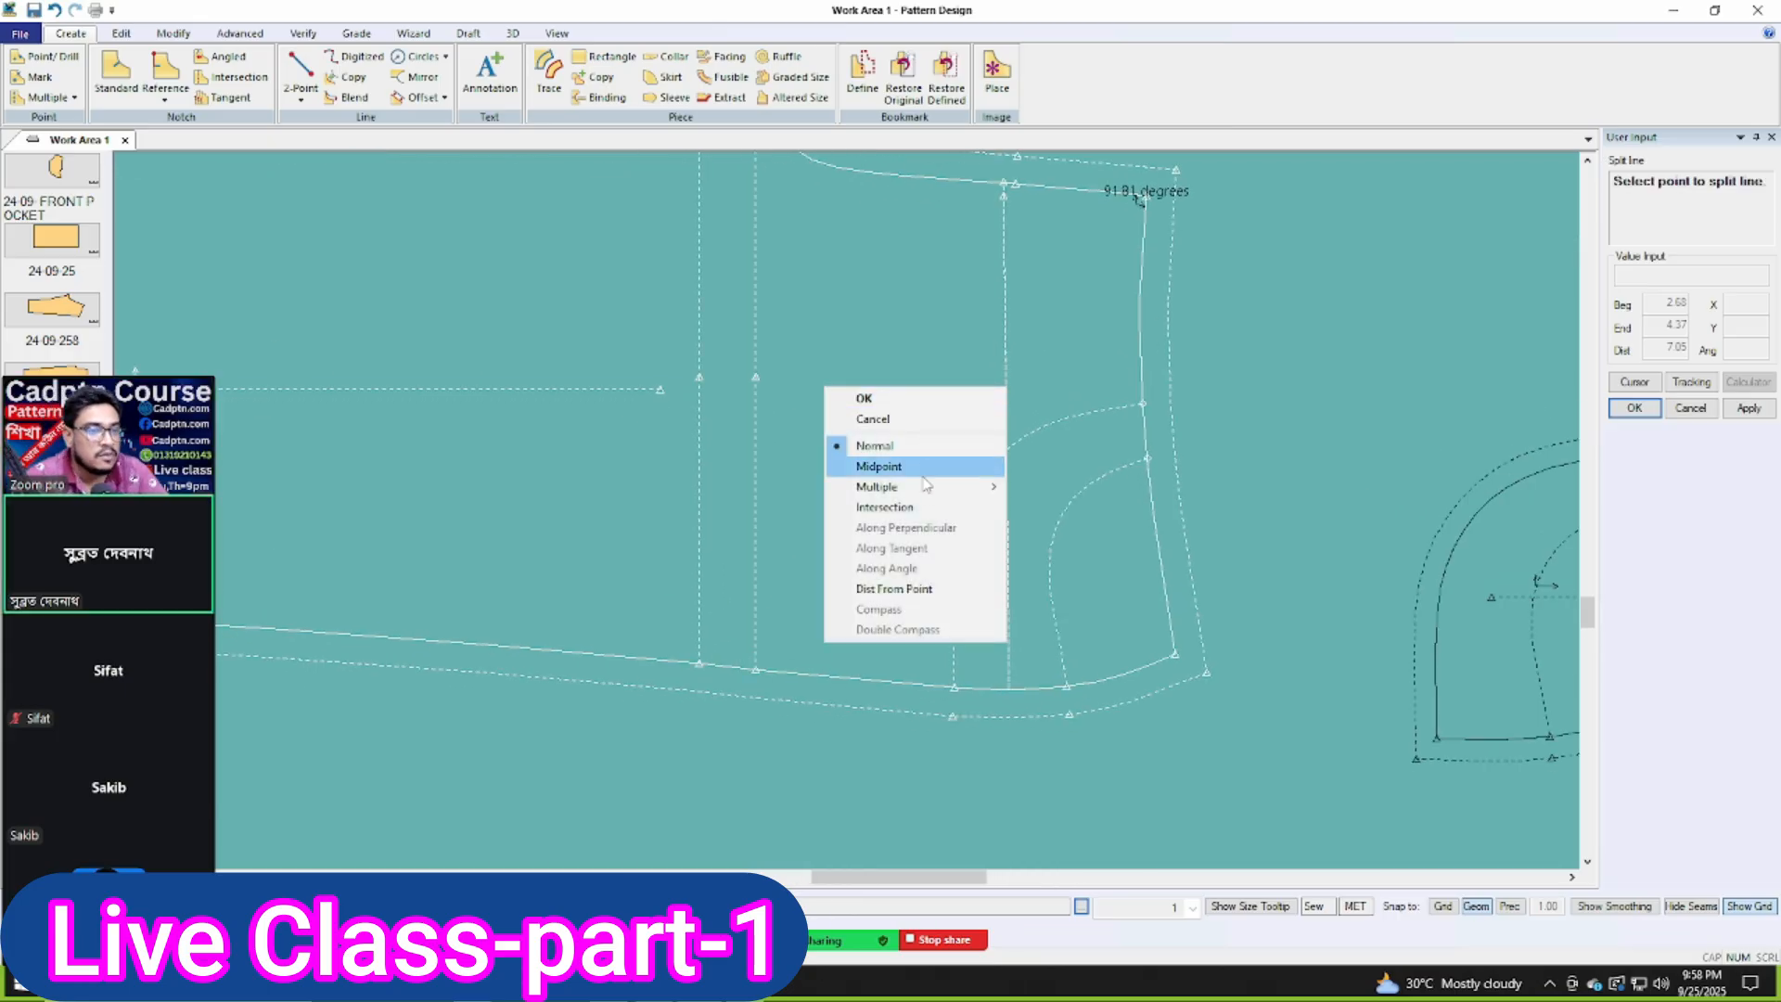
pyautogui.click(956, 505)
pyautogui.click(1125, 481)
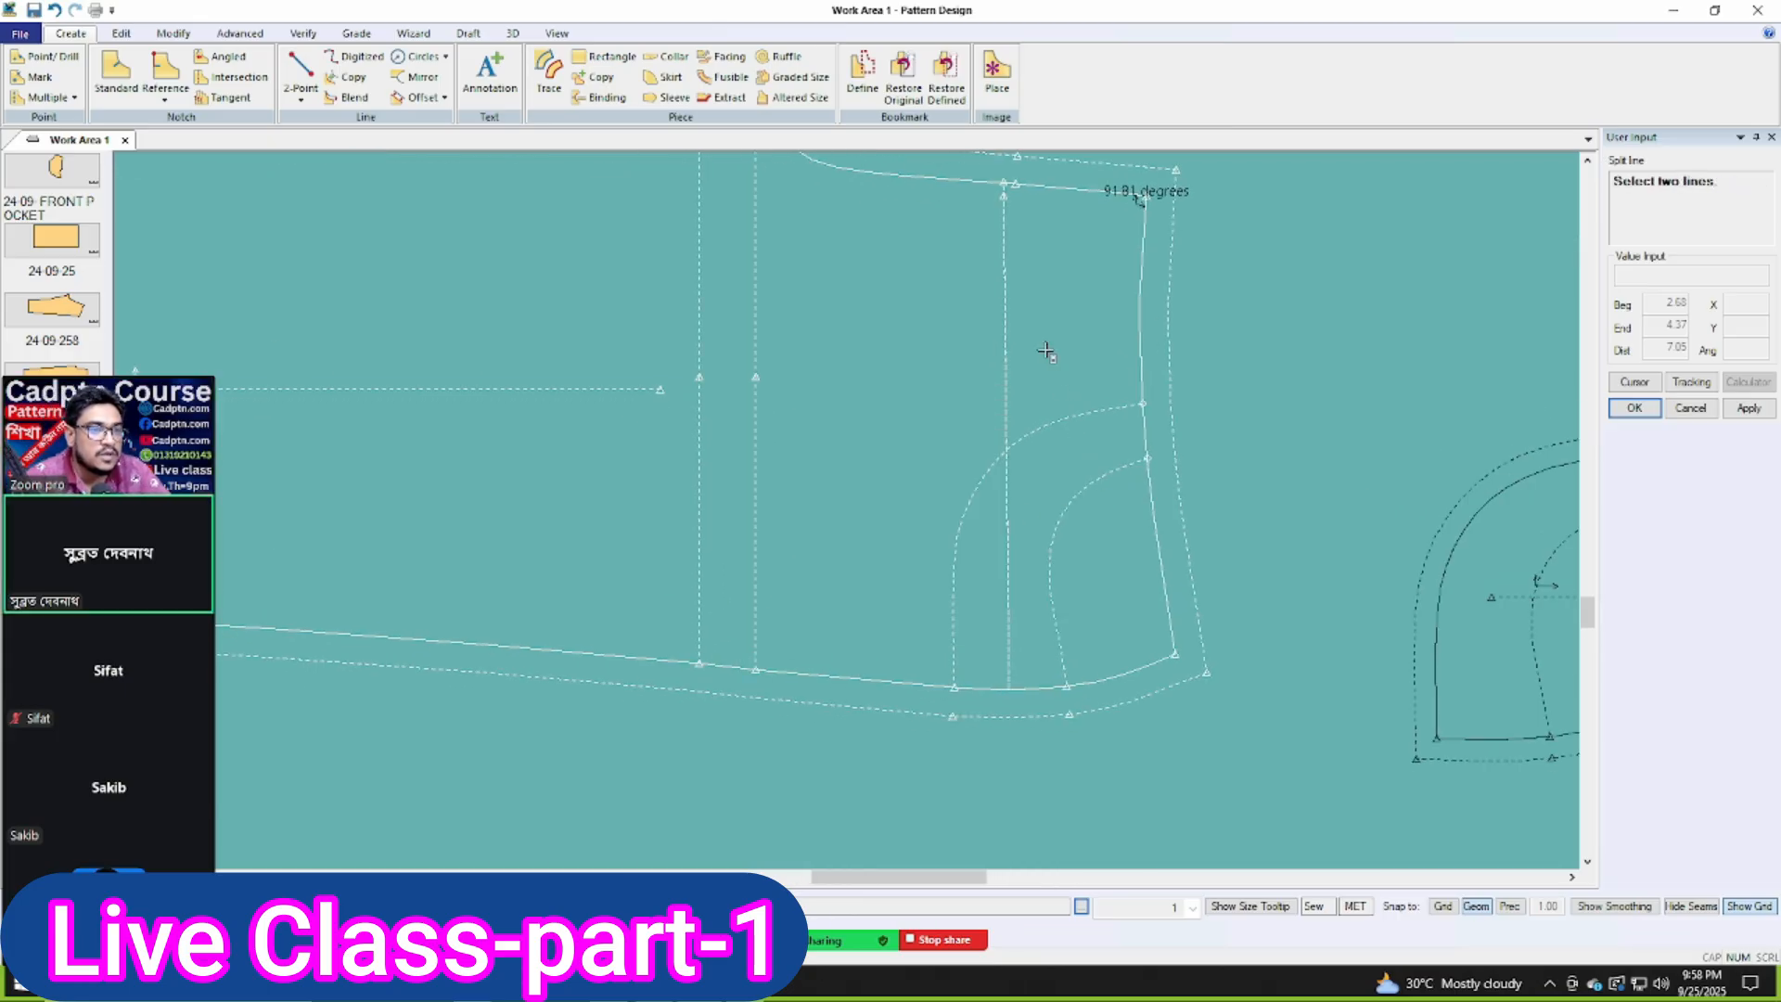
pyautogui.rightClick(1045, 351)
pyautogui.click(1055, 374)
pyautogui.moveTo(1149, 463); pyautogui.dragTo(1146, 466)
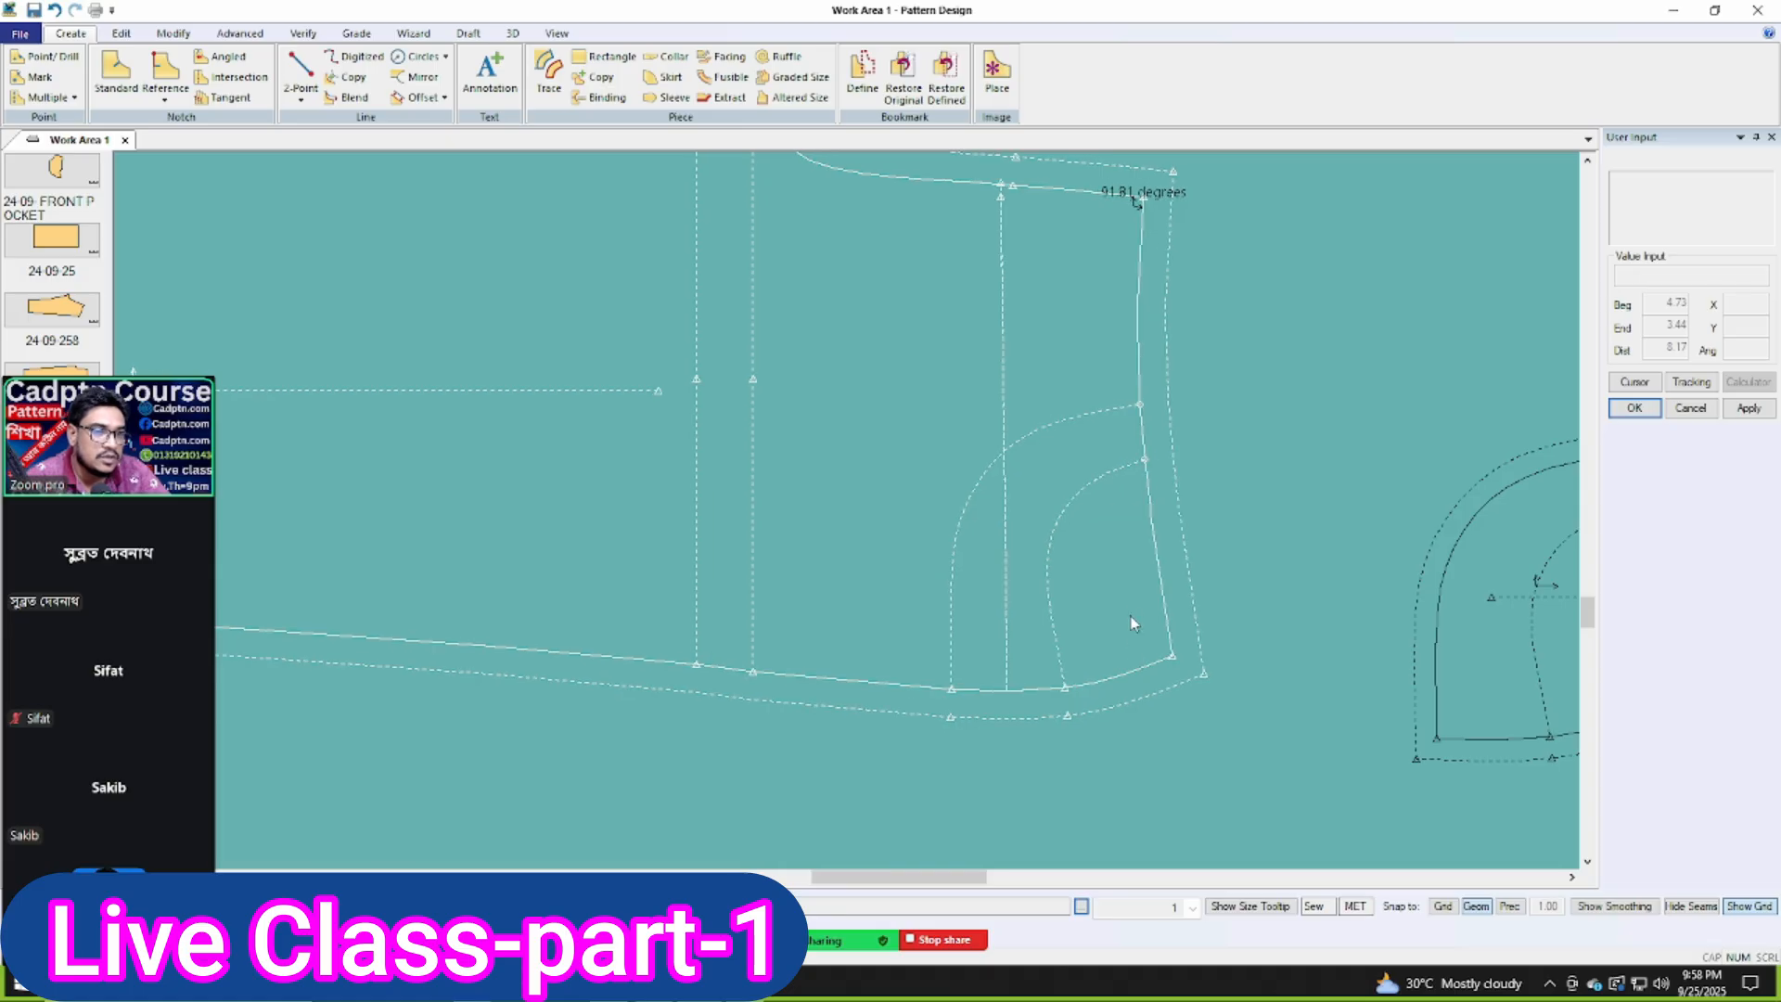
# Step: Split the front panel's waist line at its intersection with the inner pocket-opening curve
pyautogui.scroll(1, 1043, 698)
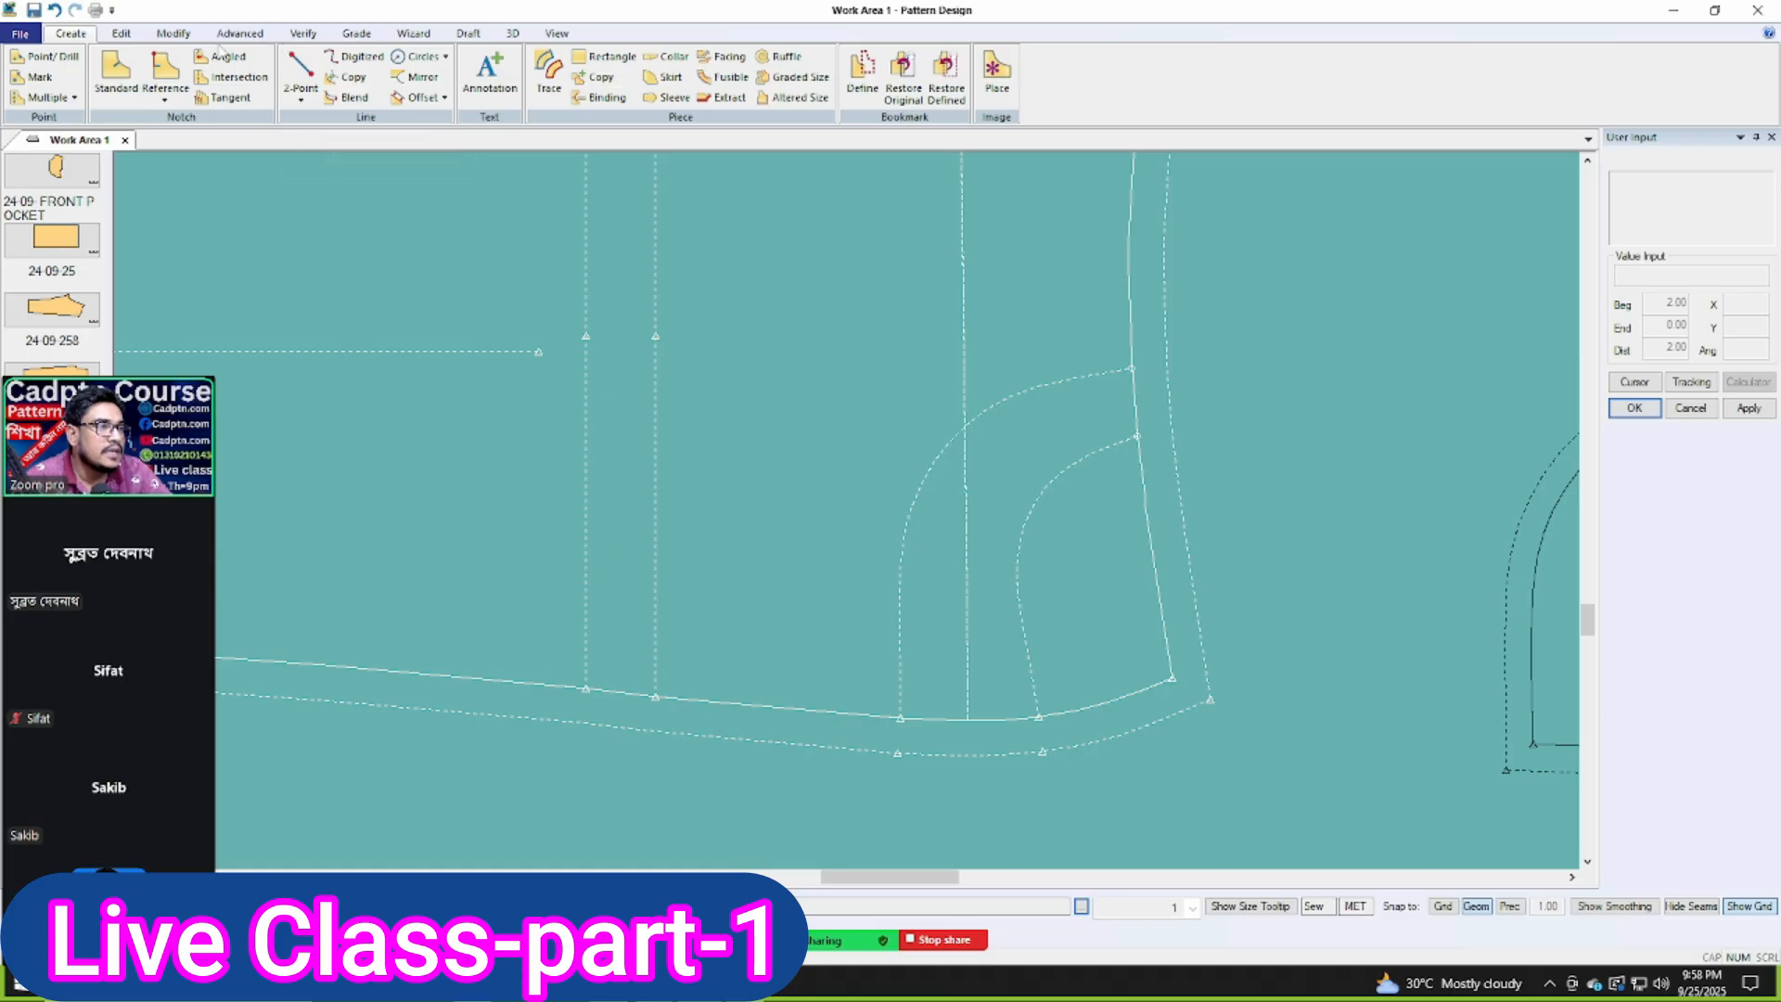
pyautogui.click(174, 33)
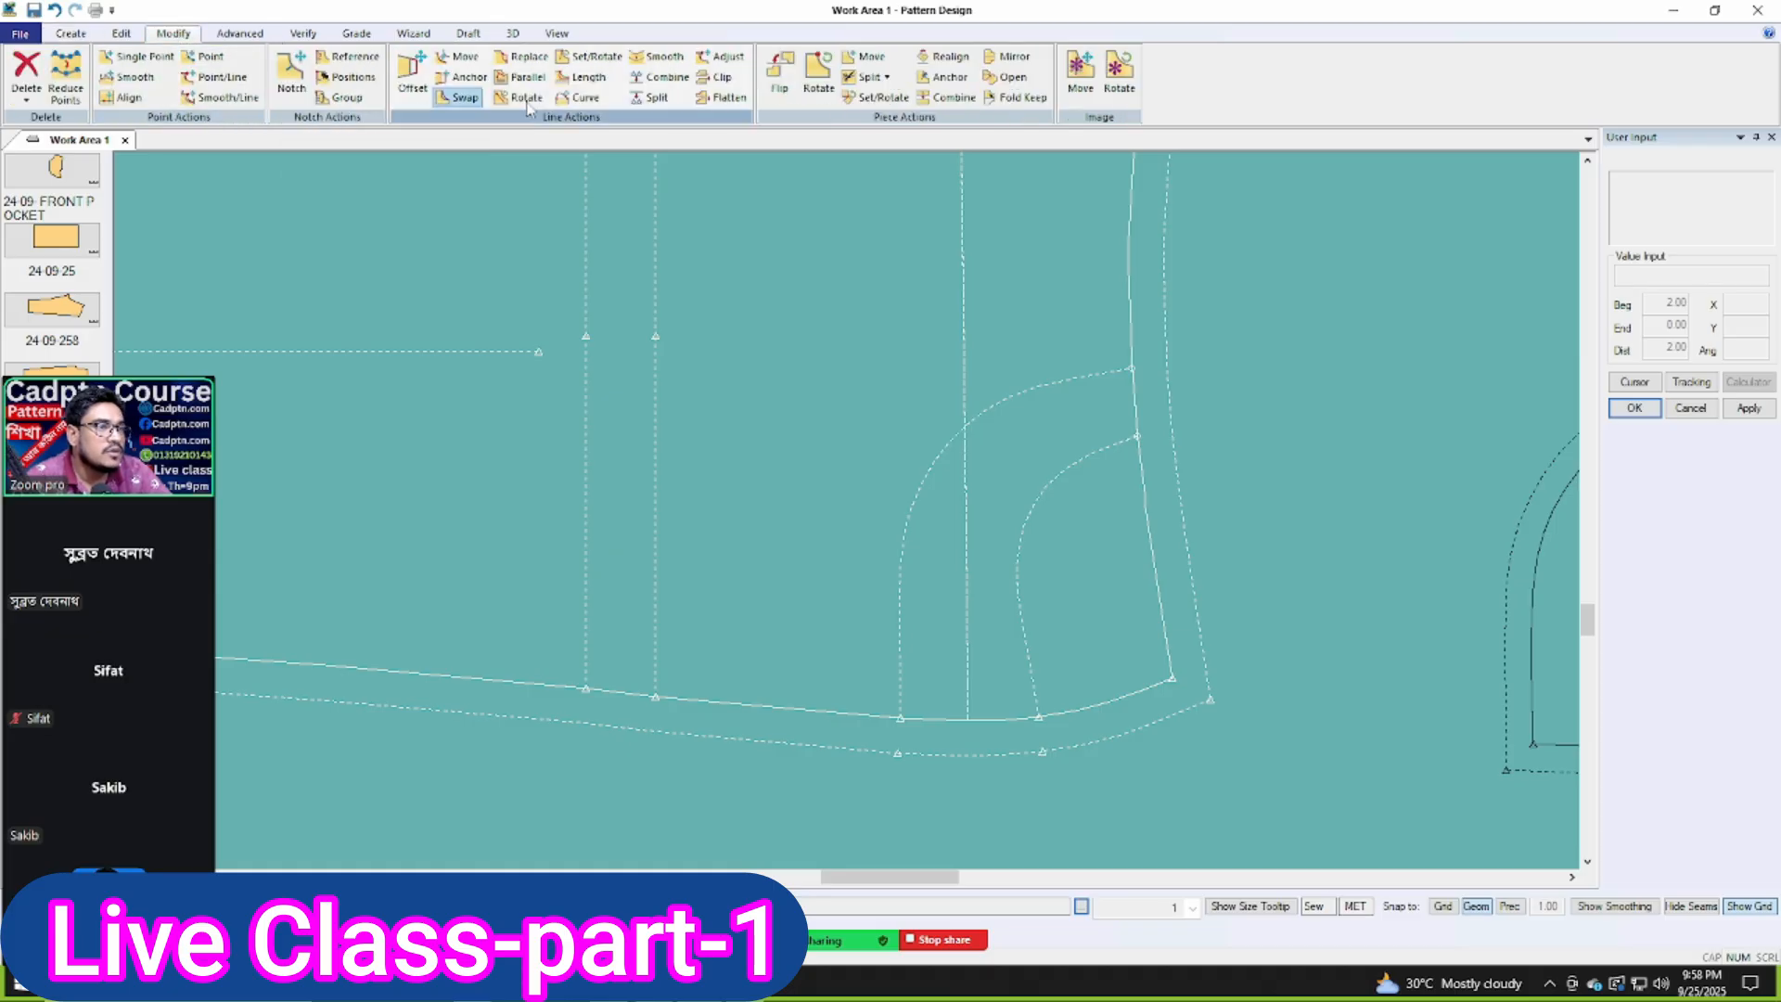
pyautogui.click(655, 98)
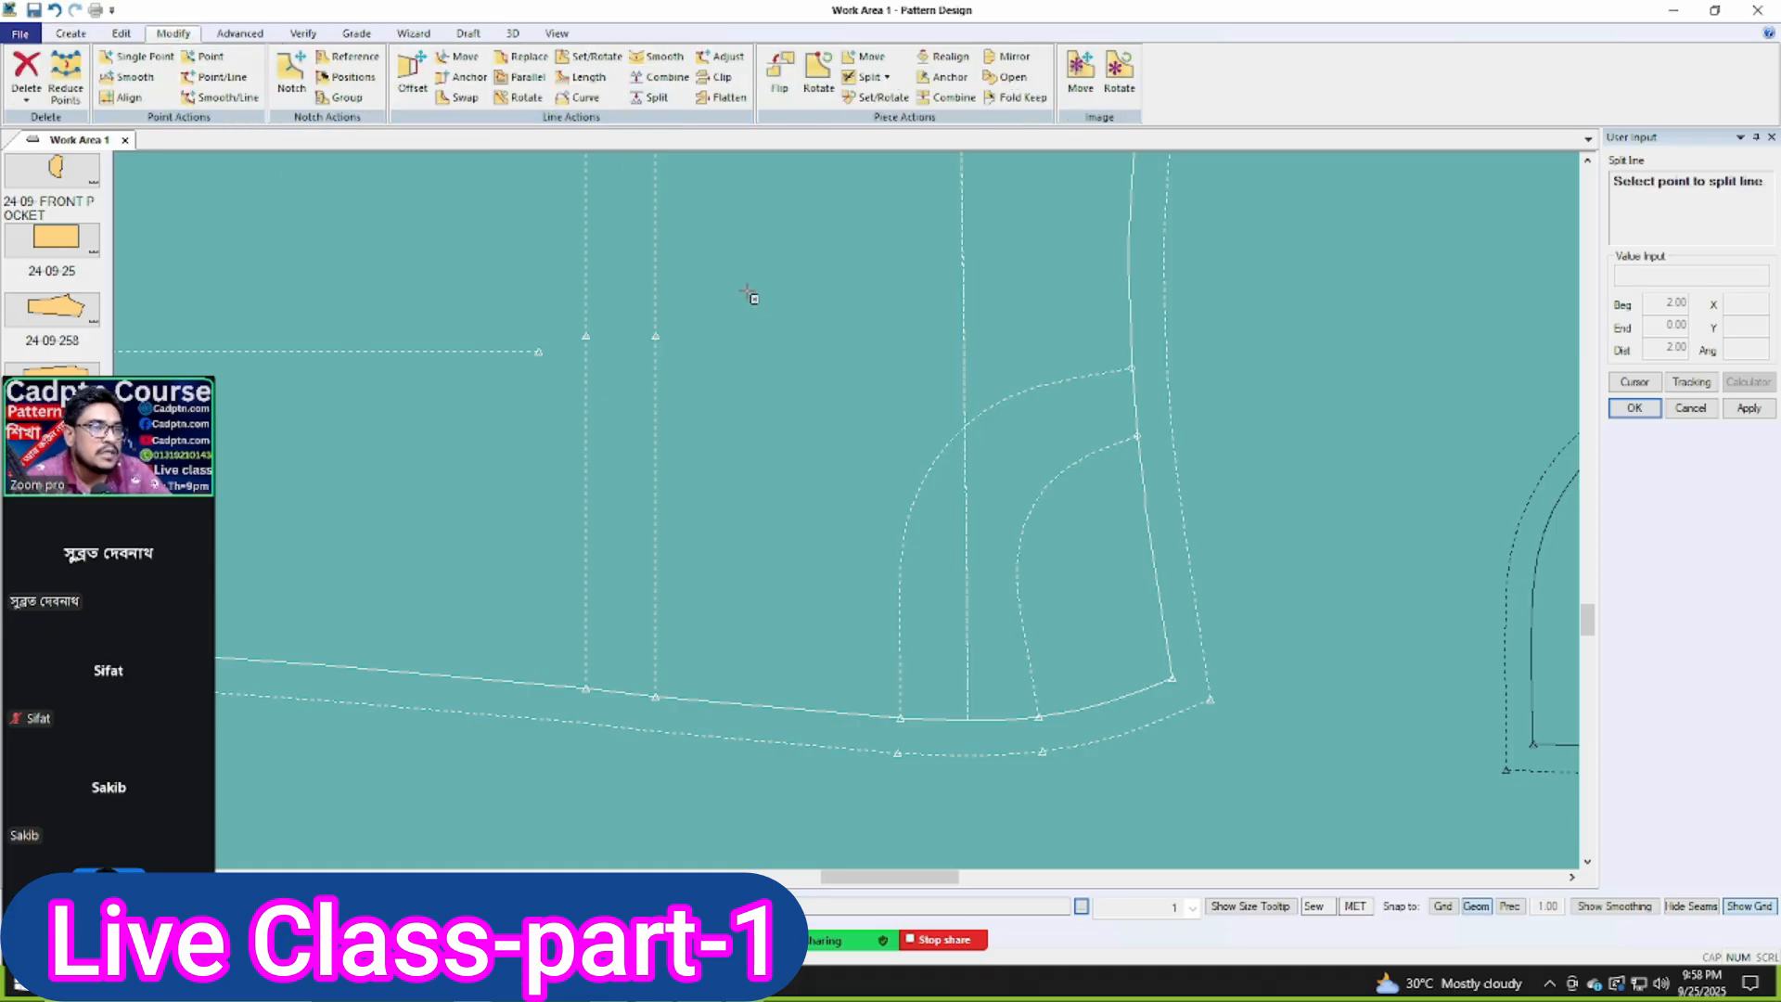
pyautogui.rightClick(701, 206)
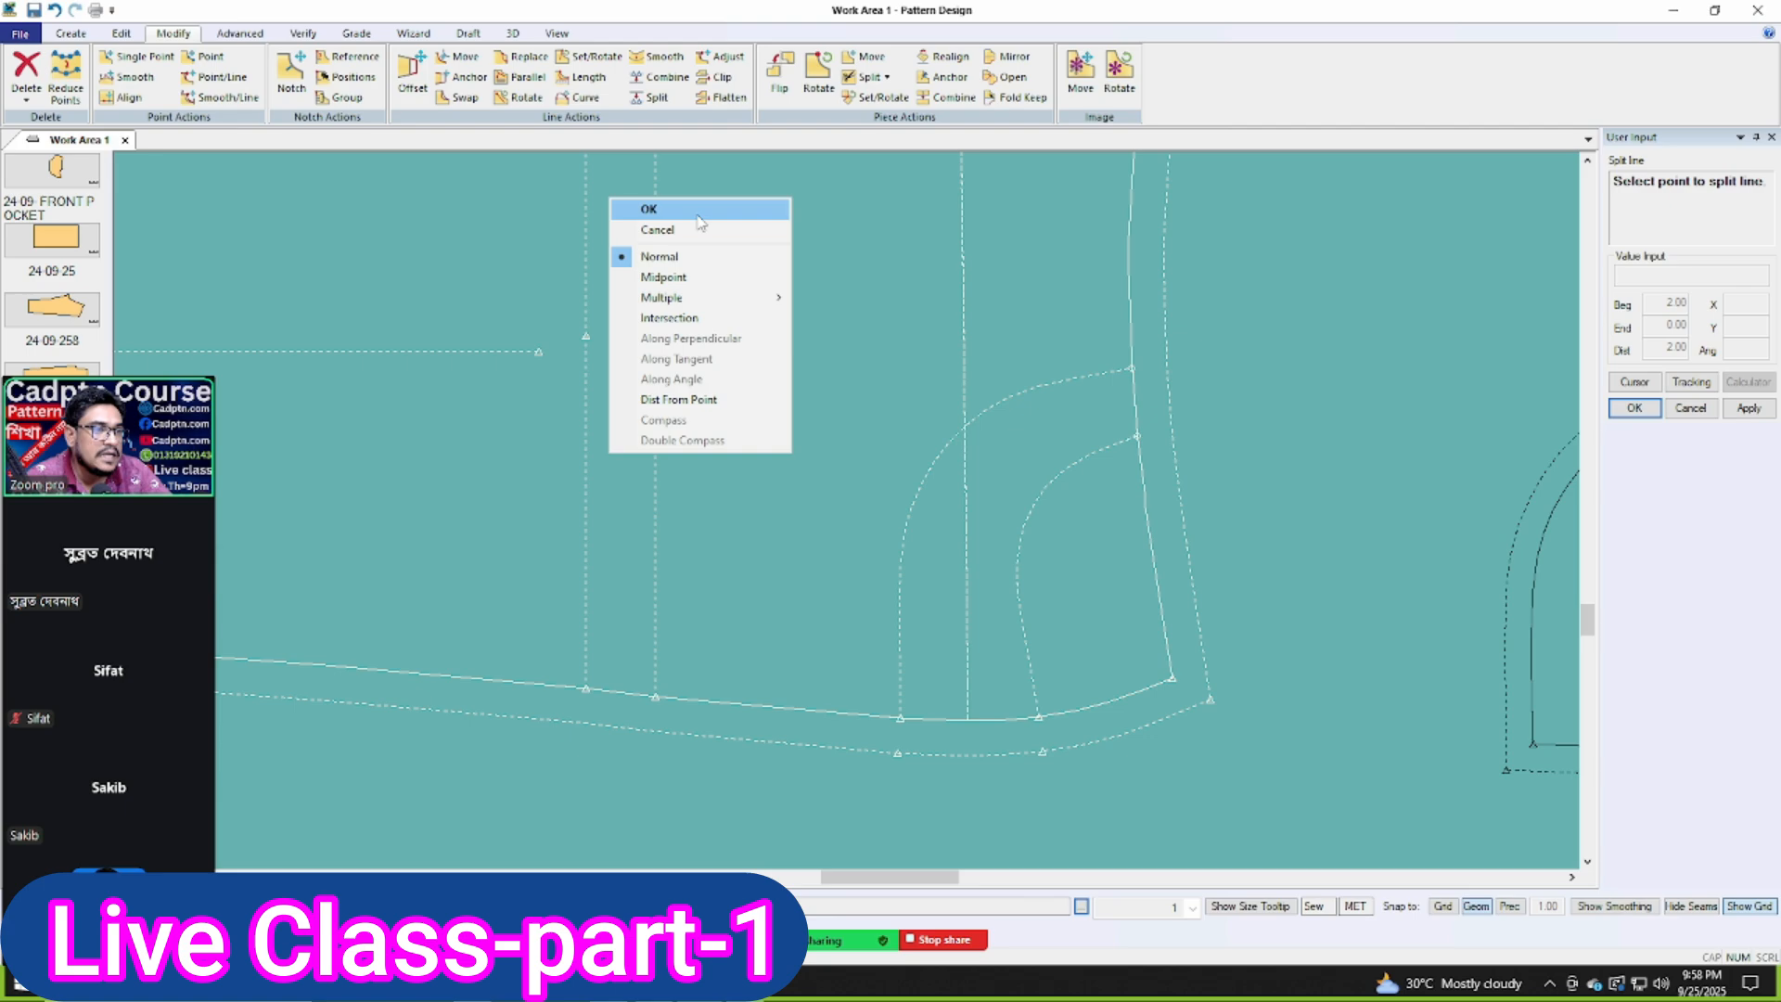
pyautogui.click(691, 320)
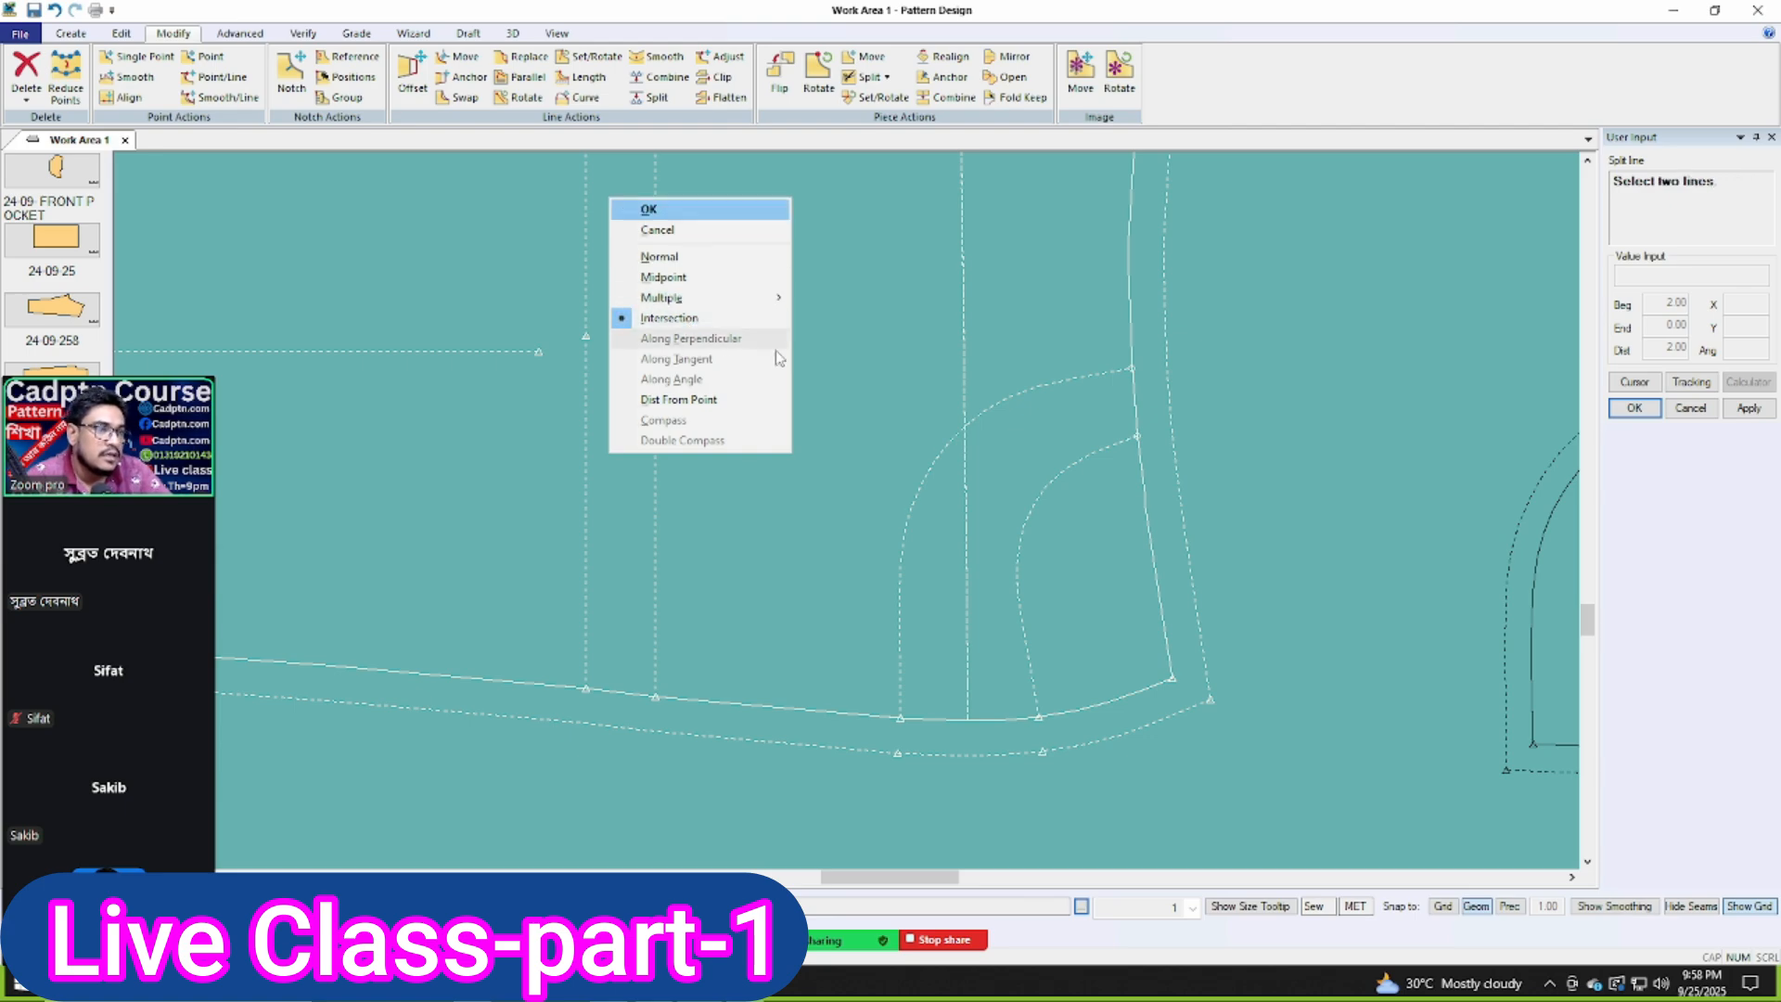
pyautogui.click(1113, 446)
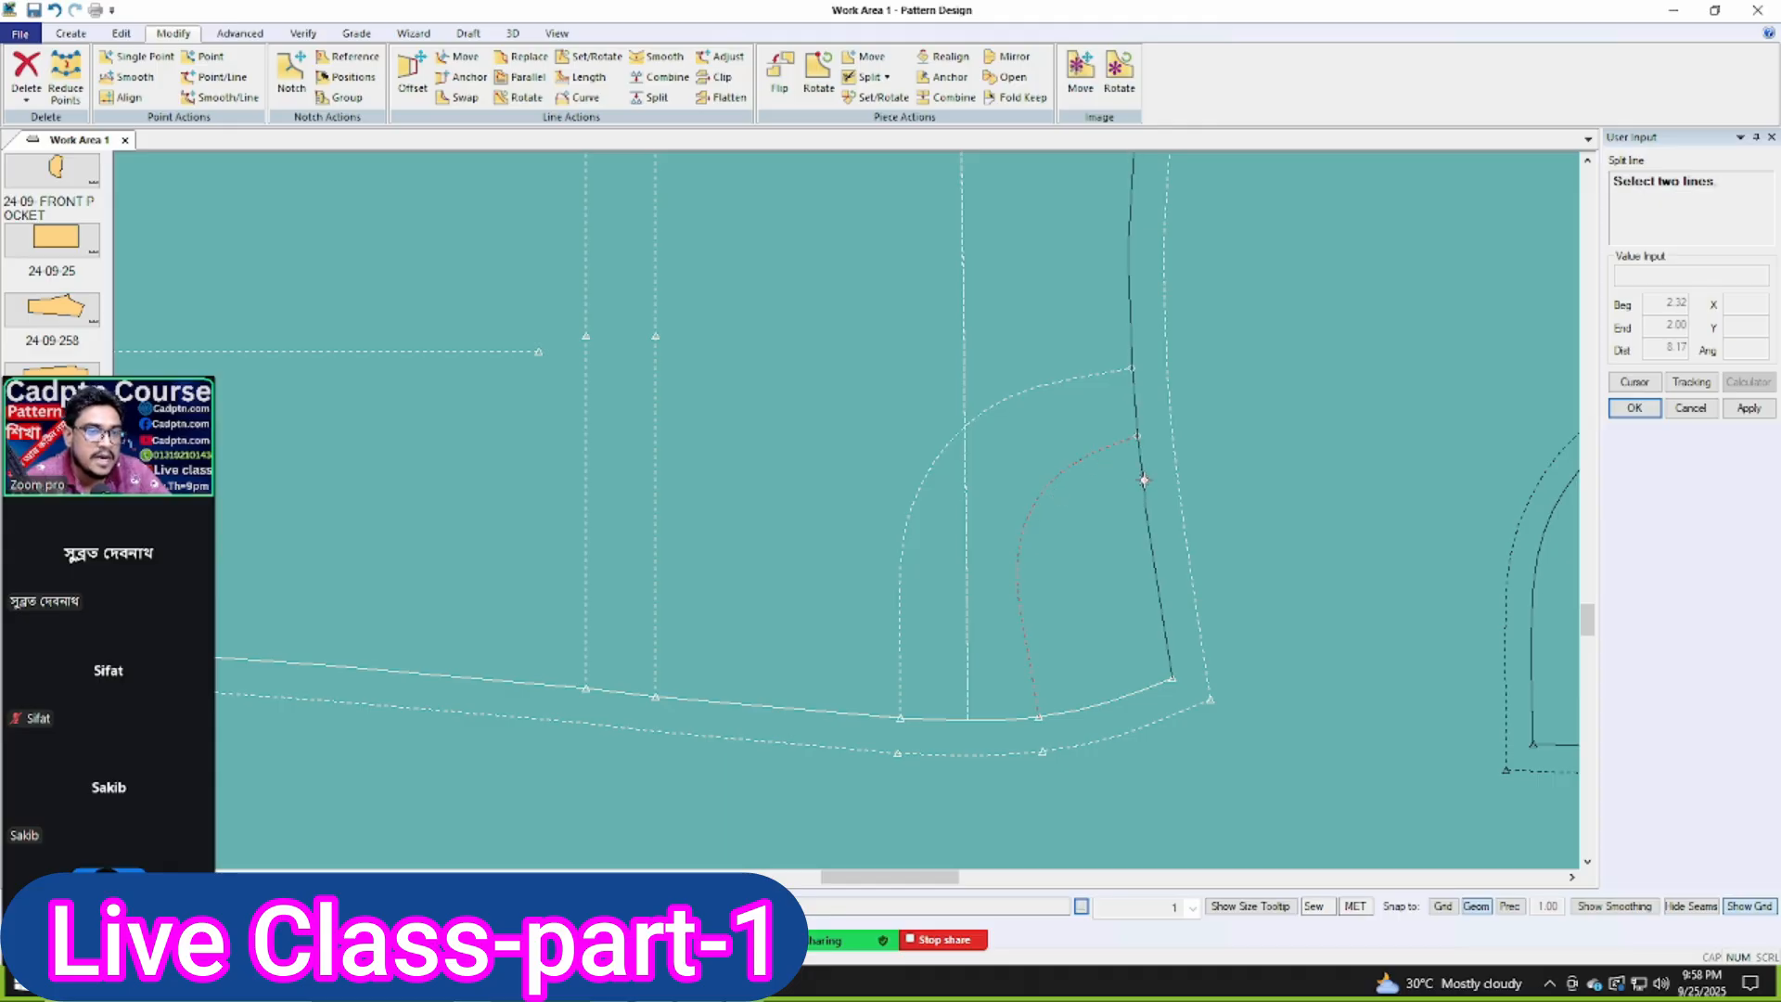
pyautogui.rightClick(1141, 495)
pyautogui.click(1083, 497)
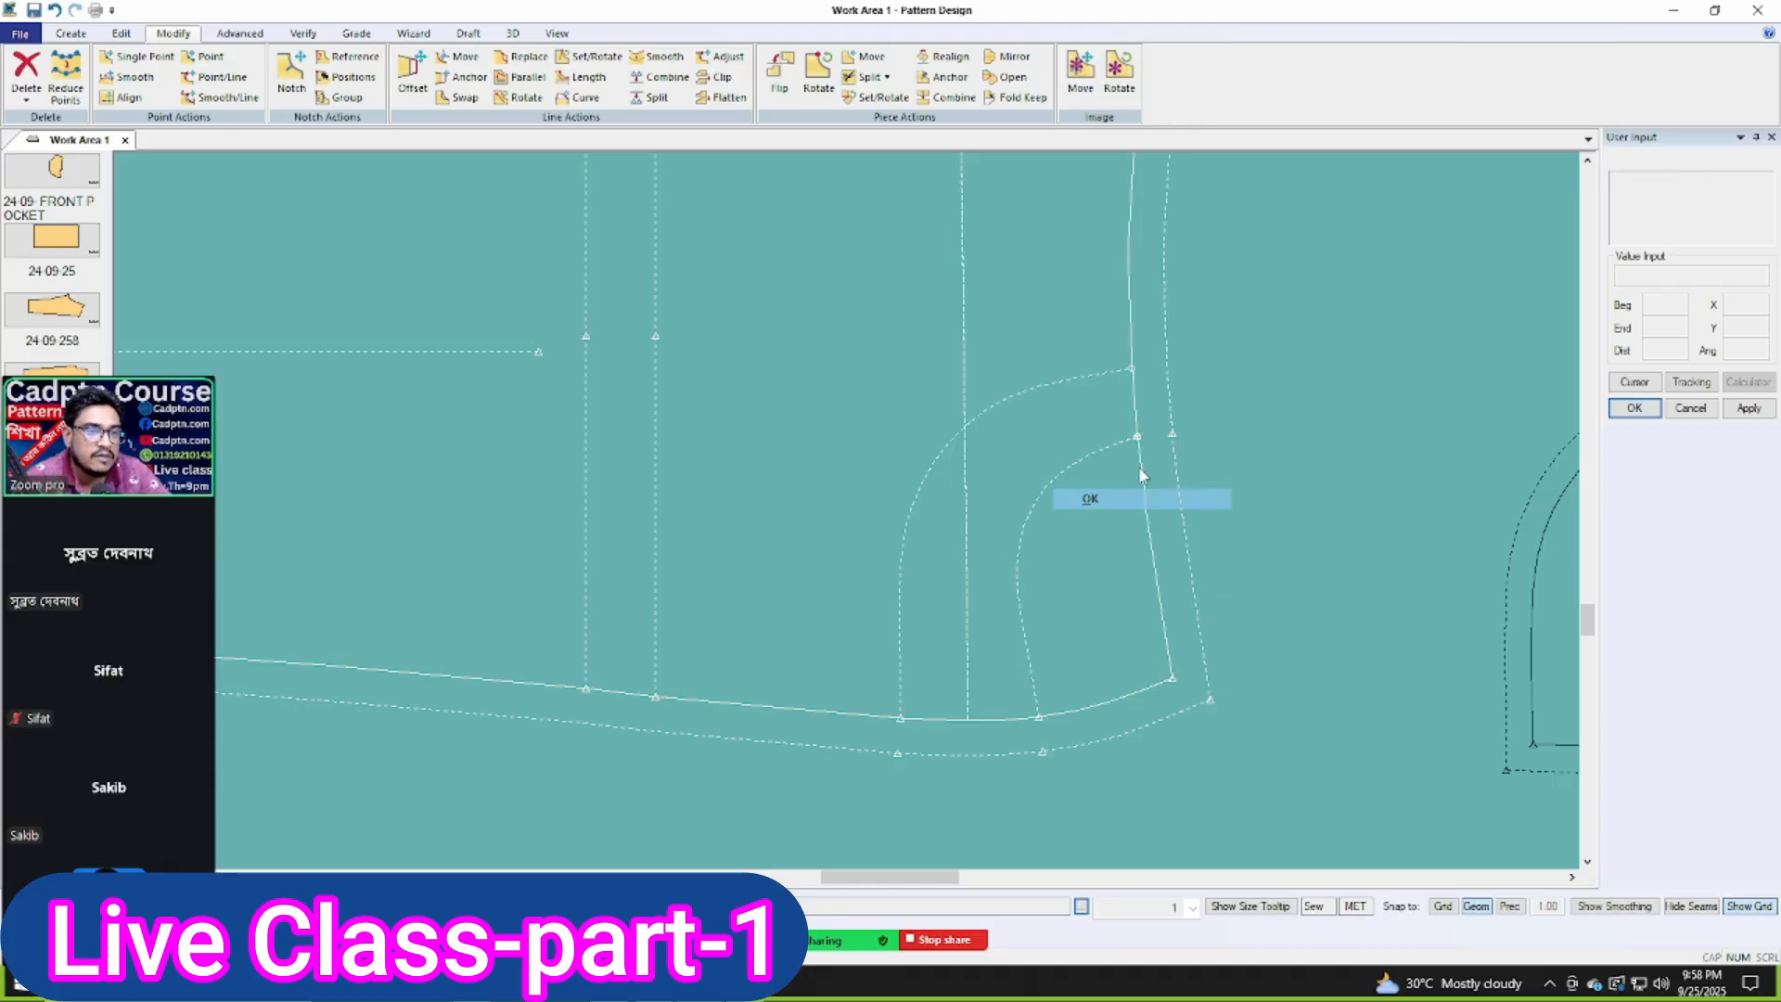
pyautogui.click(1138, 436)
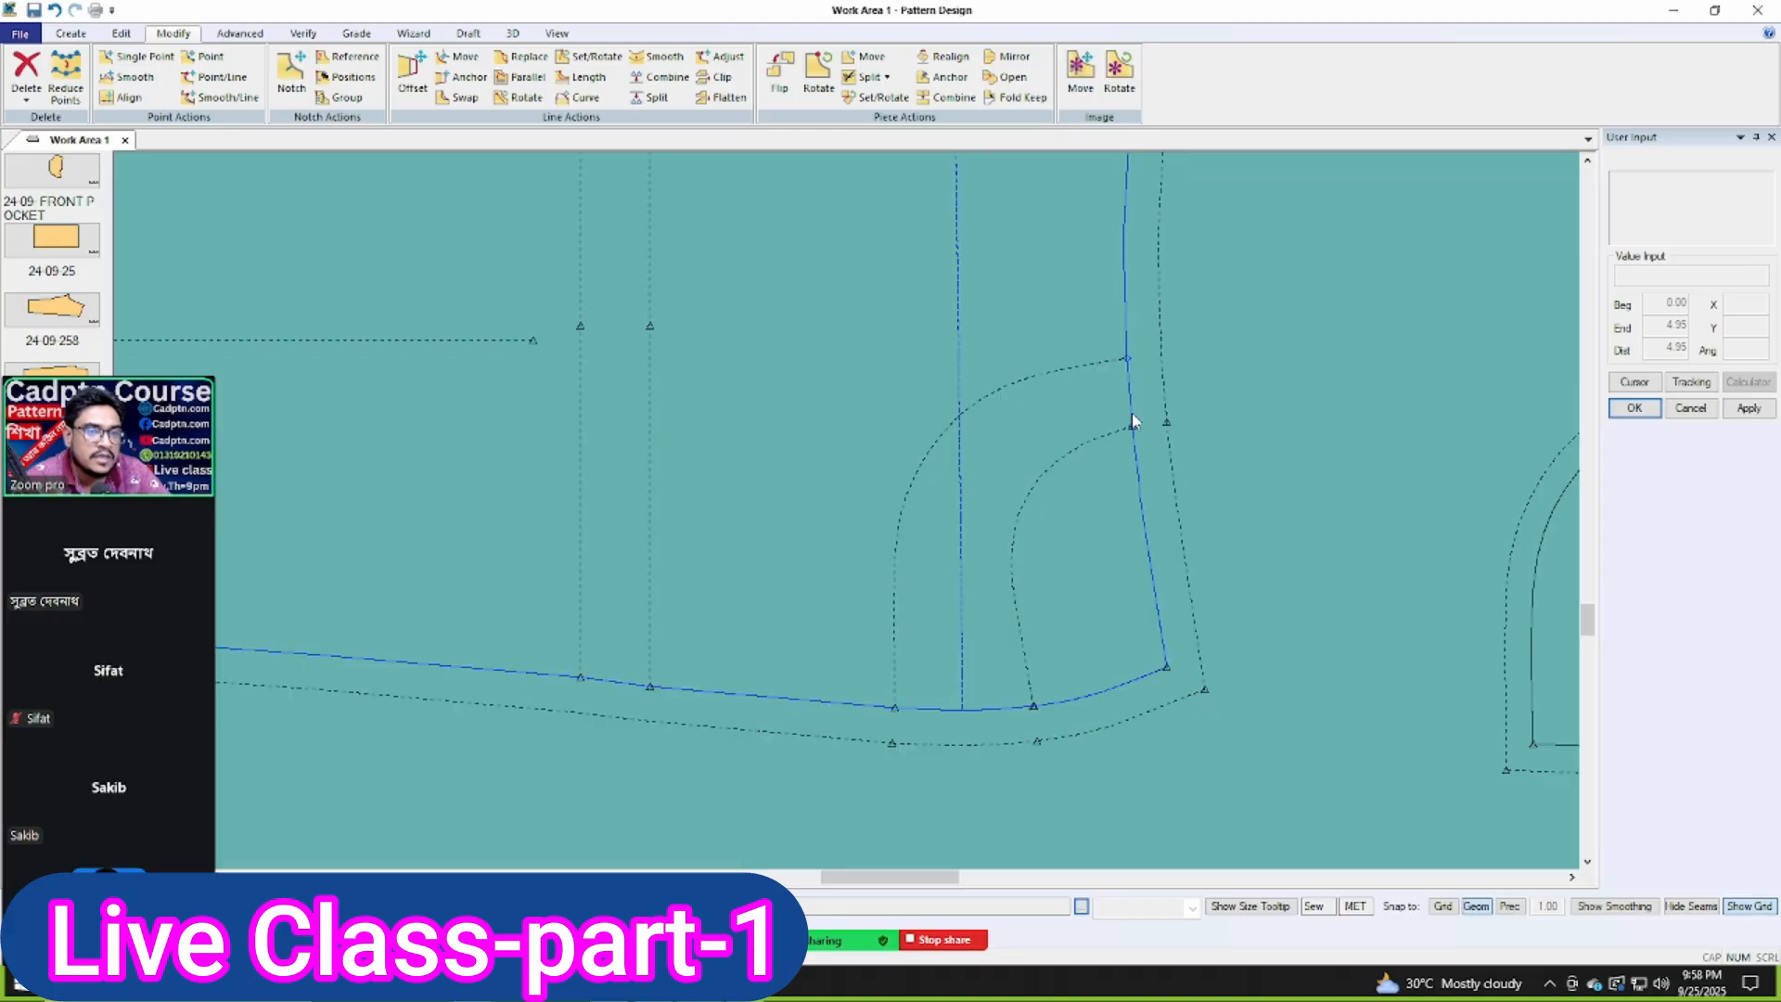
pyautogui.click(1132, 424)
# Step: Split the front panel's waist line at the point where the outer pocket curve meets it
pyautogui.scroll(5, 1137, 447)
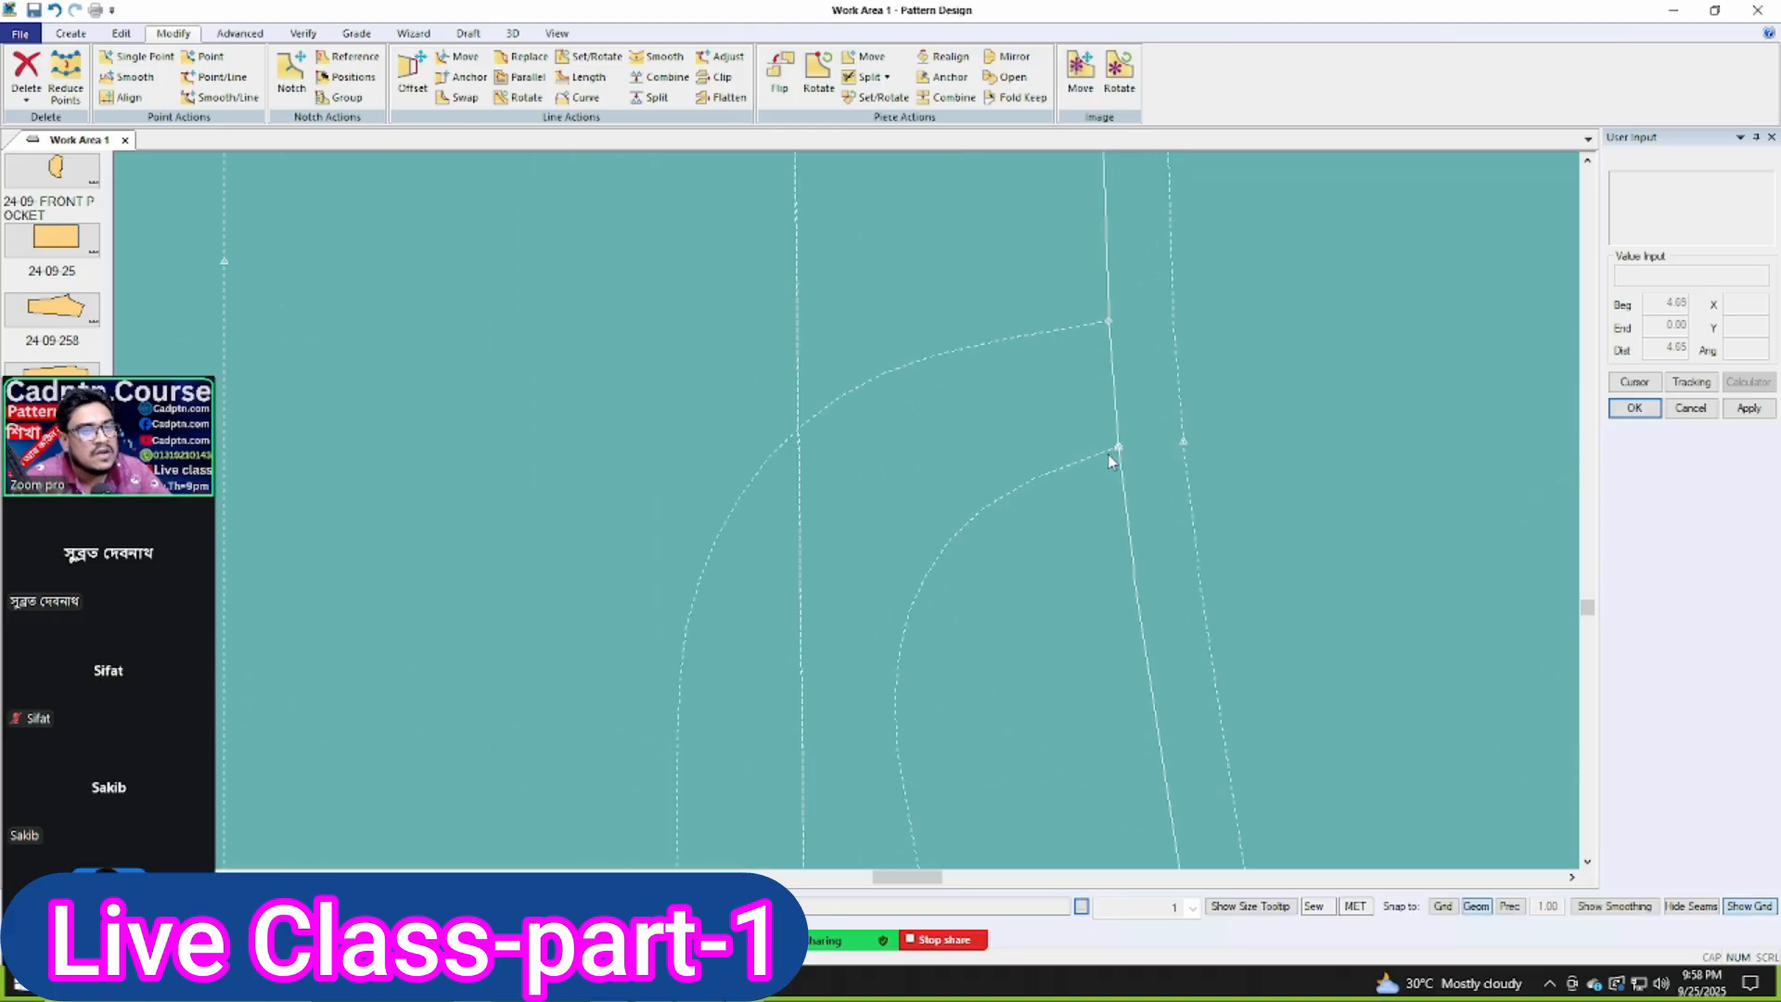
pyautogui.scroll(-5, 1196, 380)
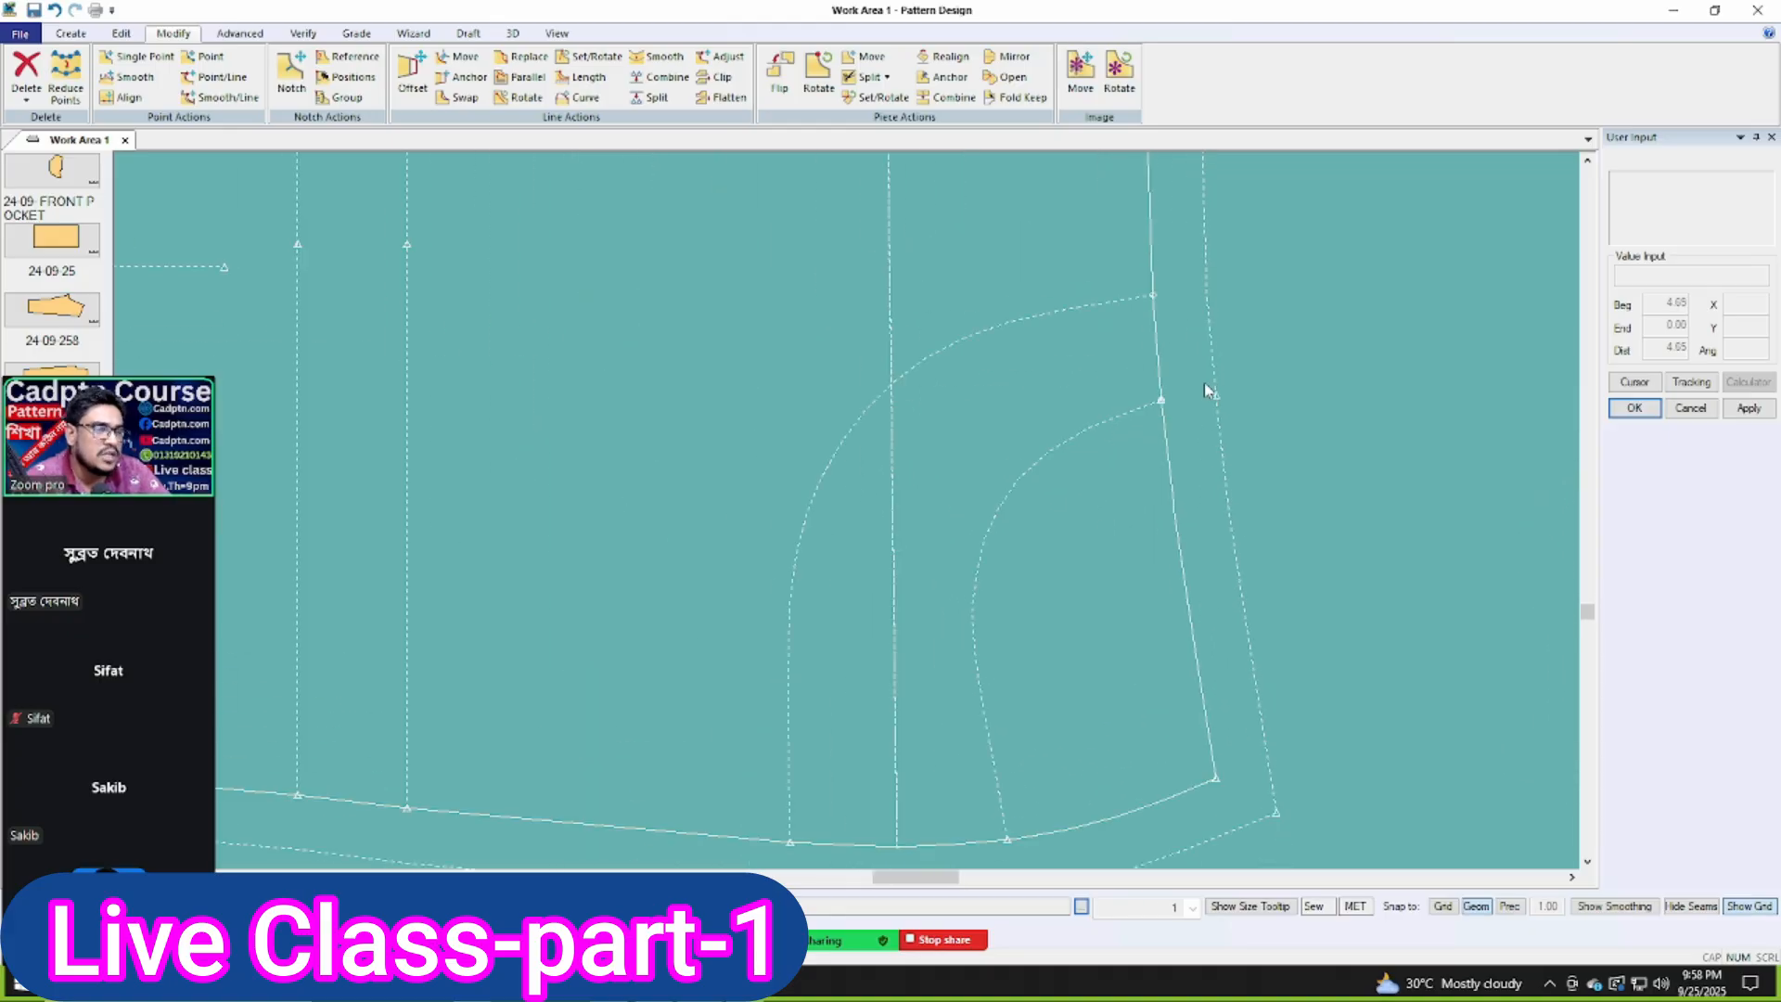
pyautogui.scroll(3, 1111, 305)
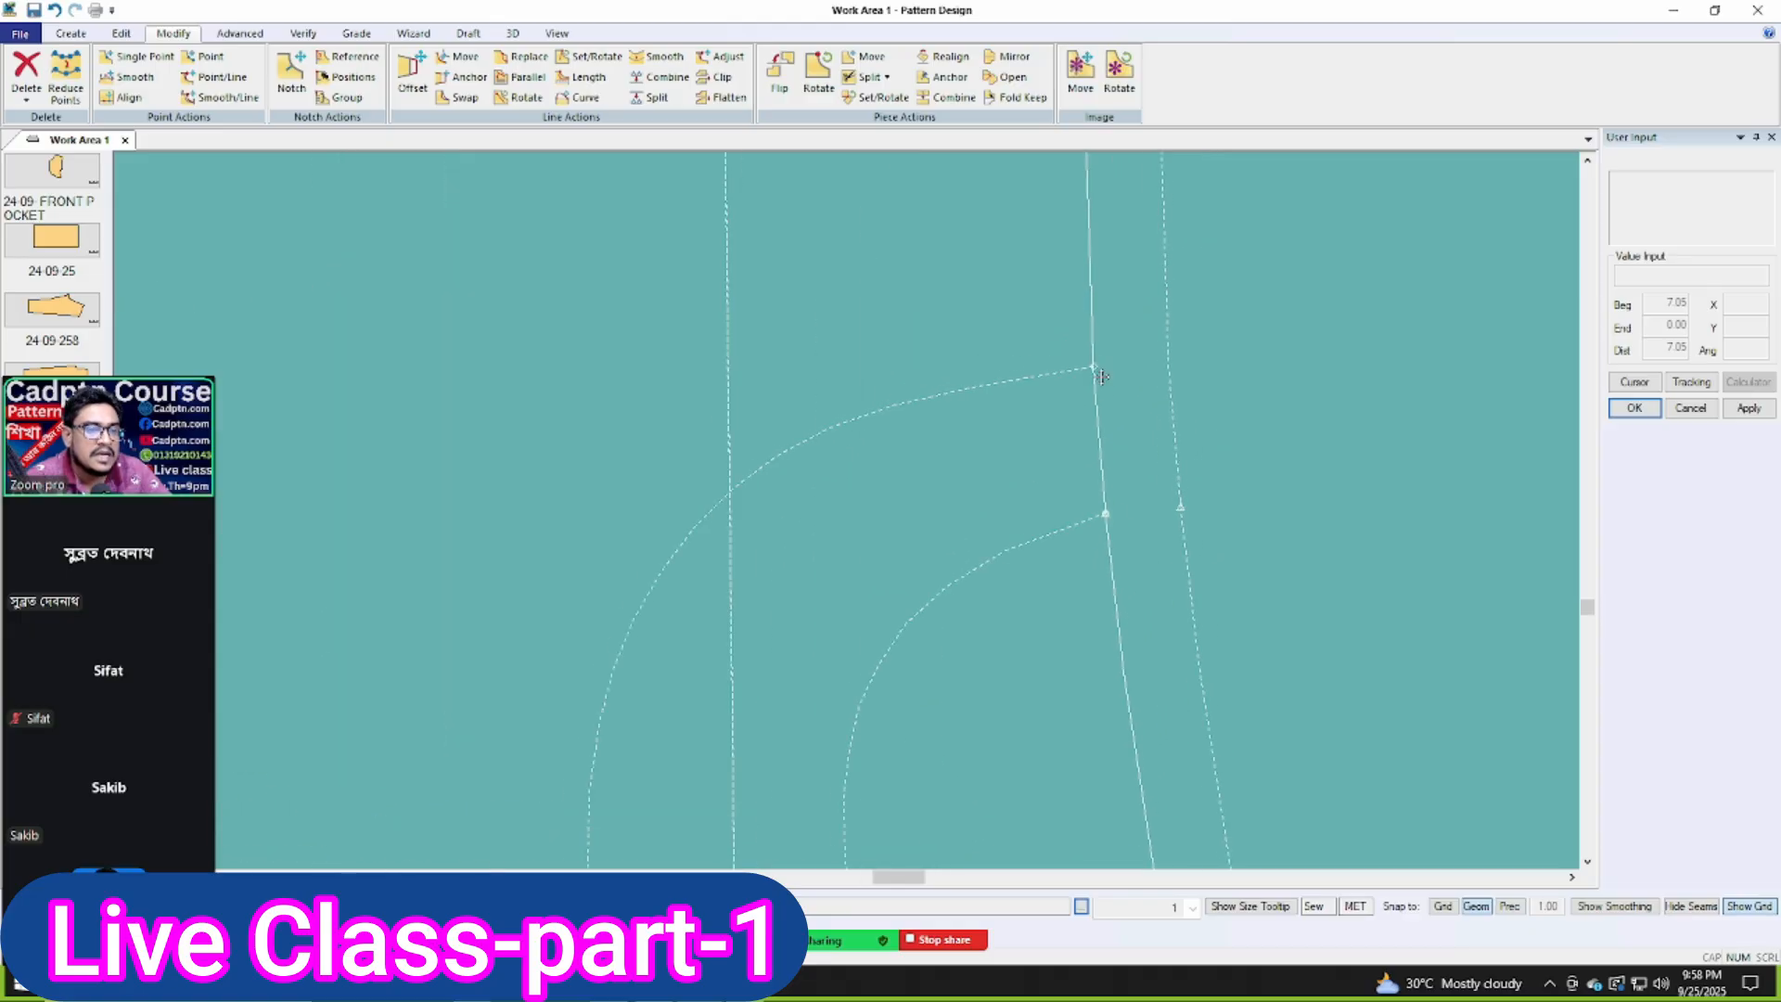
pyautogui.scroll(2, 1111, 371)
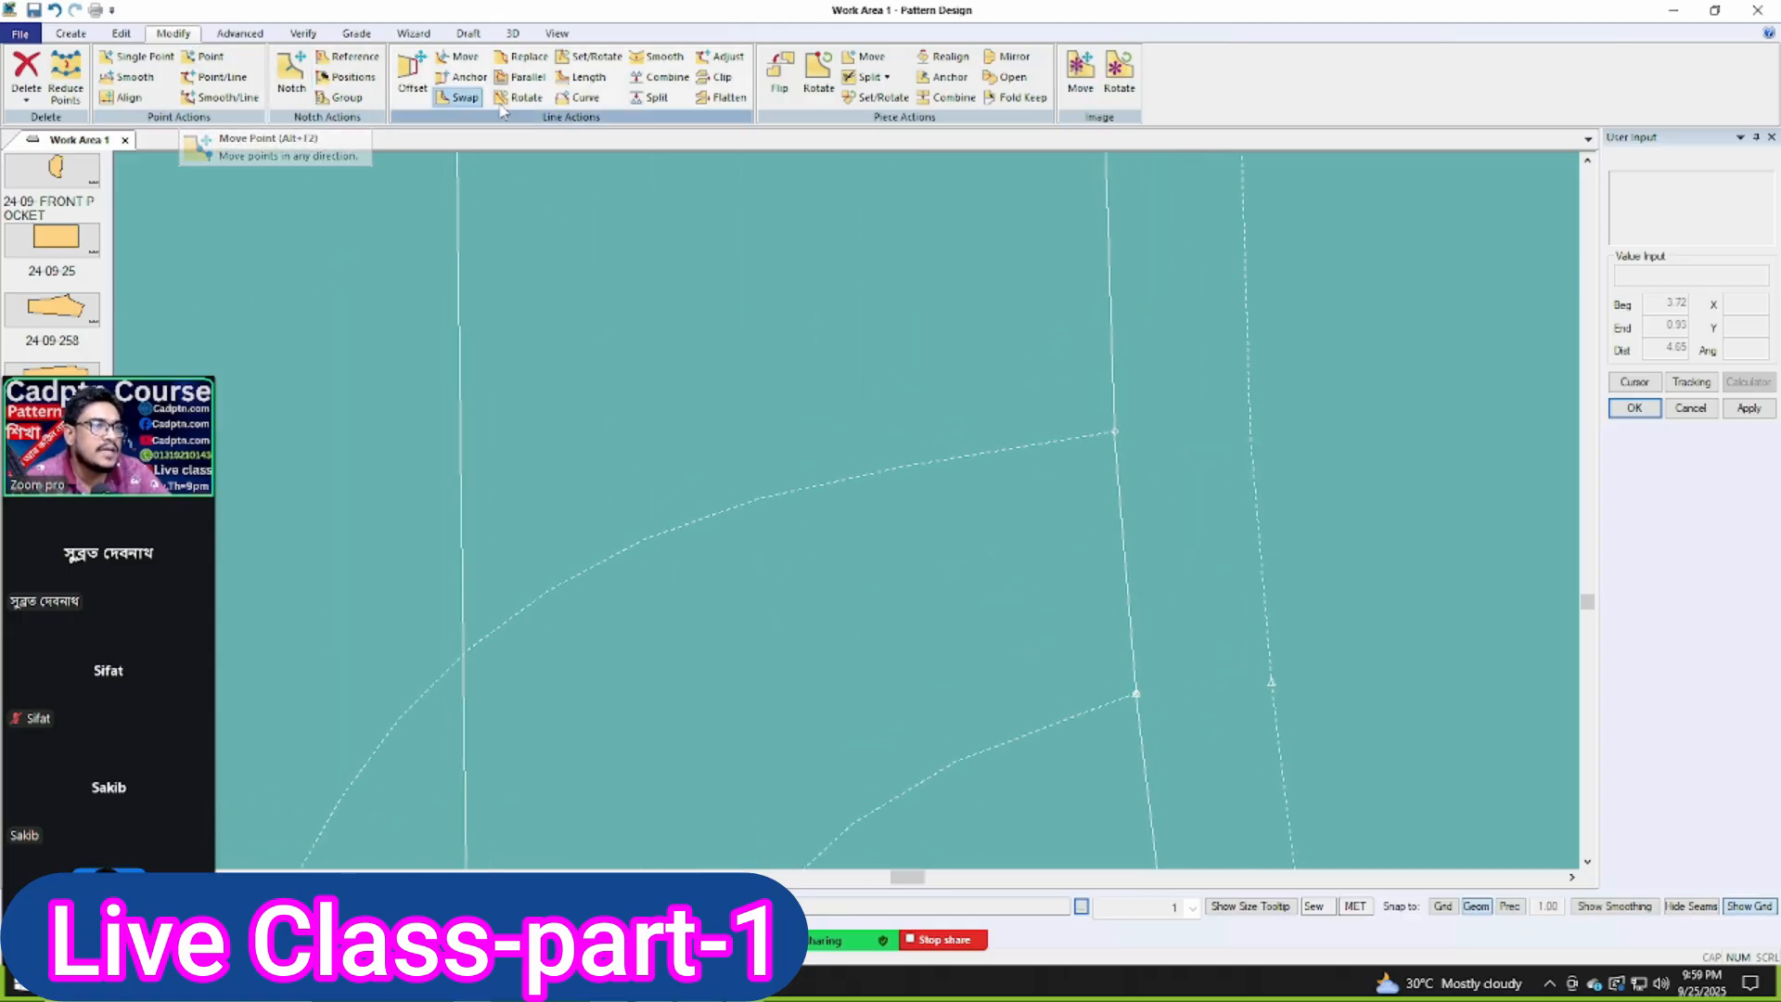
pyautogui.click(657, 99)
pyautogui.scroll(5, 1106, 385)
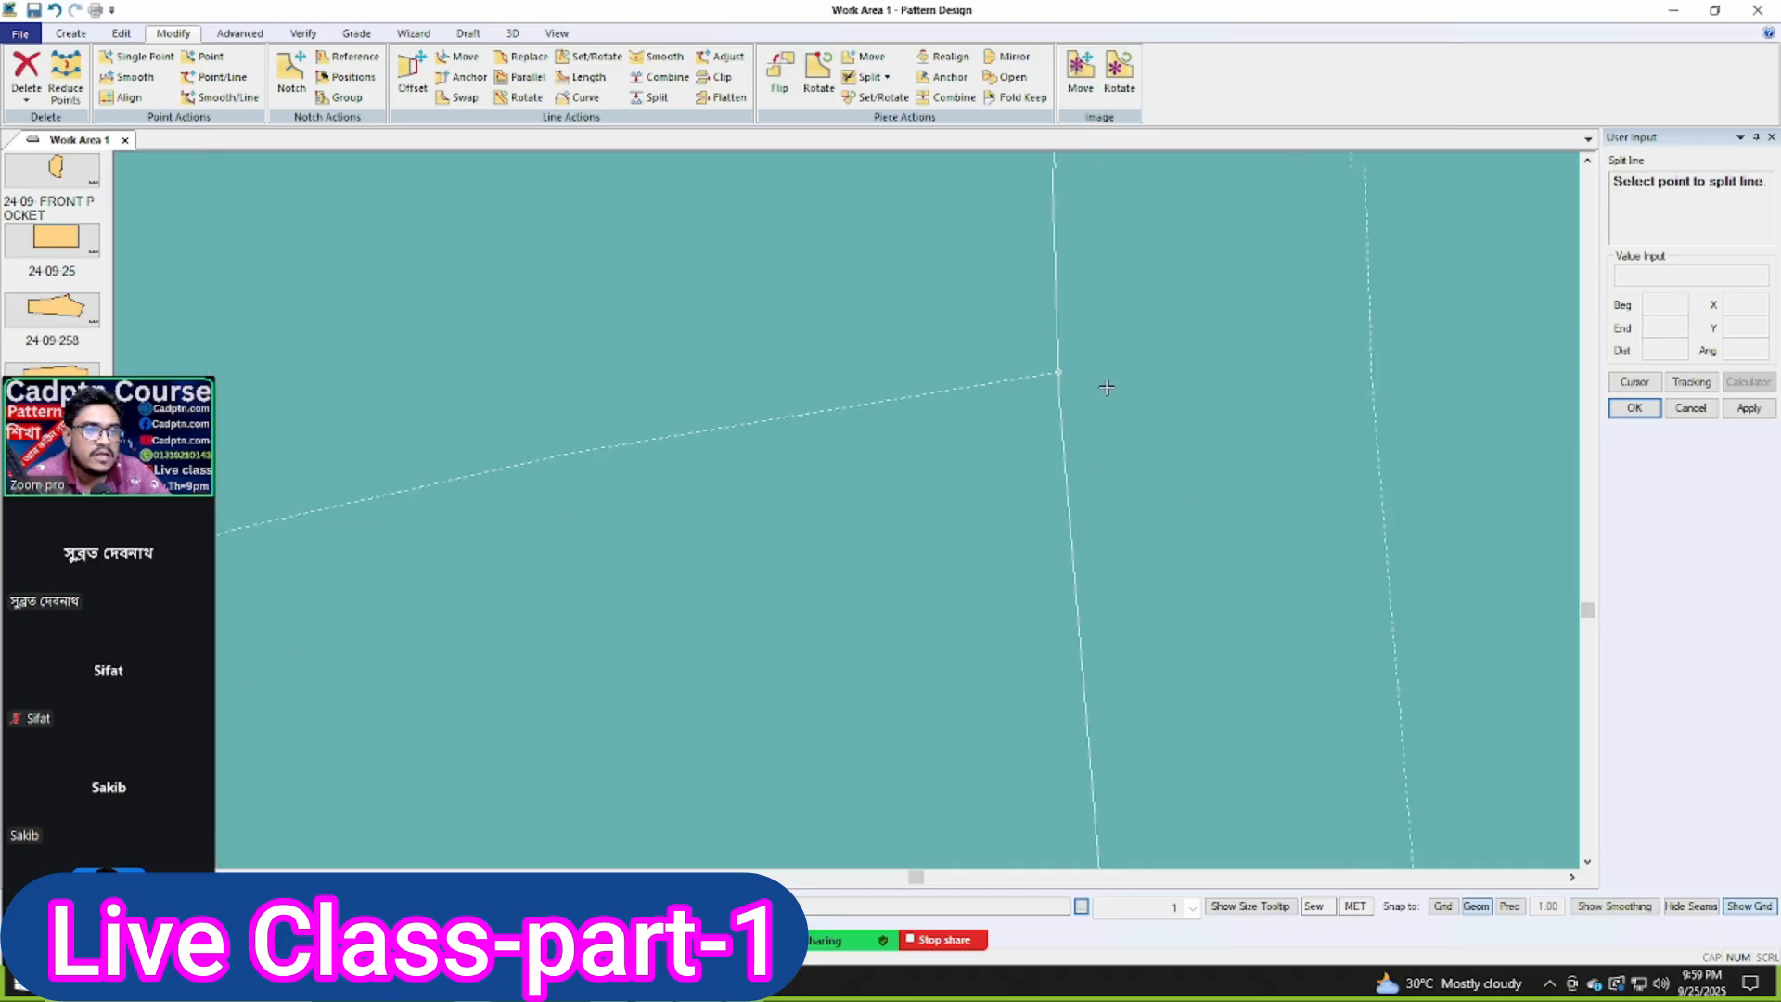
pyautogui.click(1027, 297)
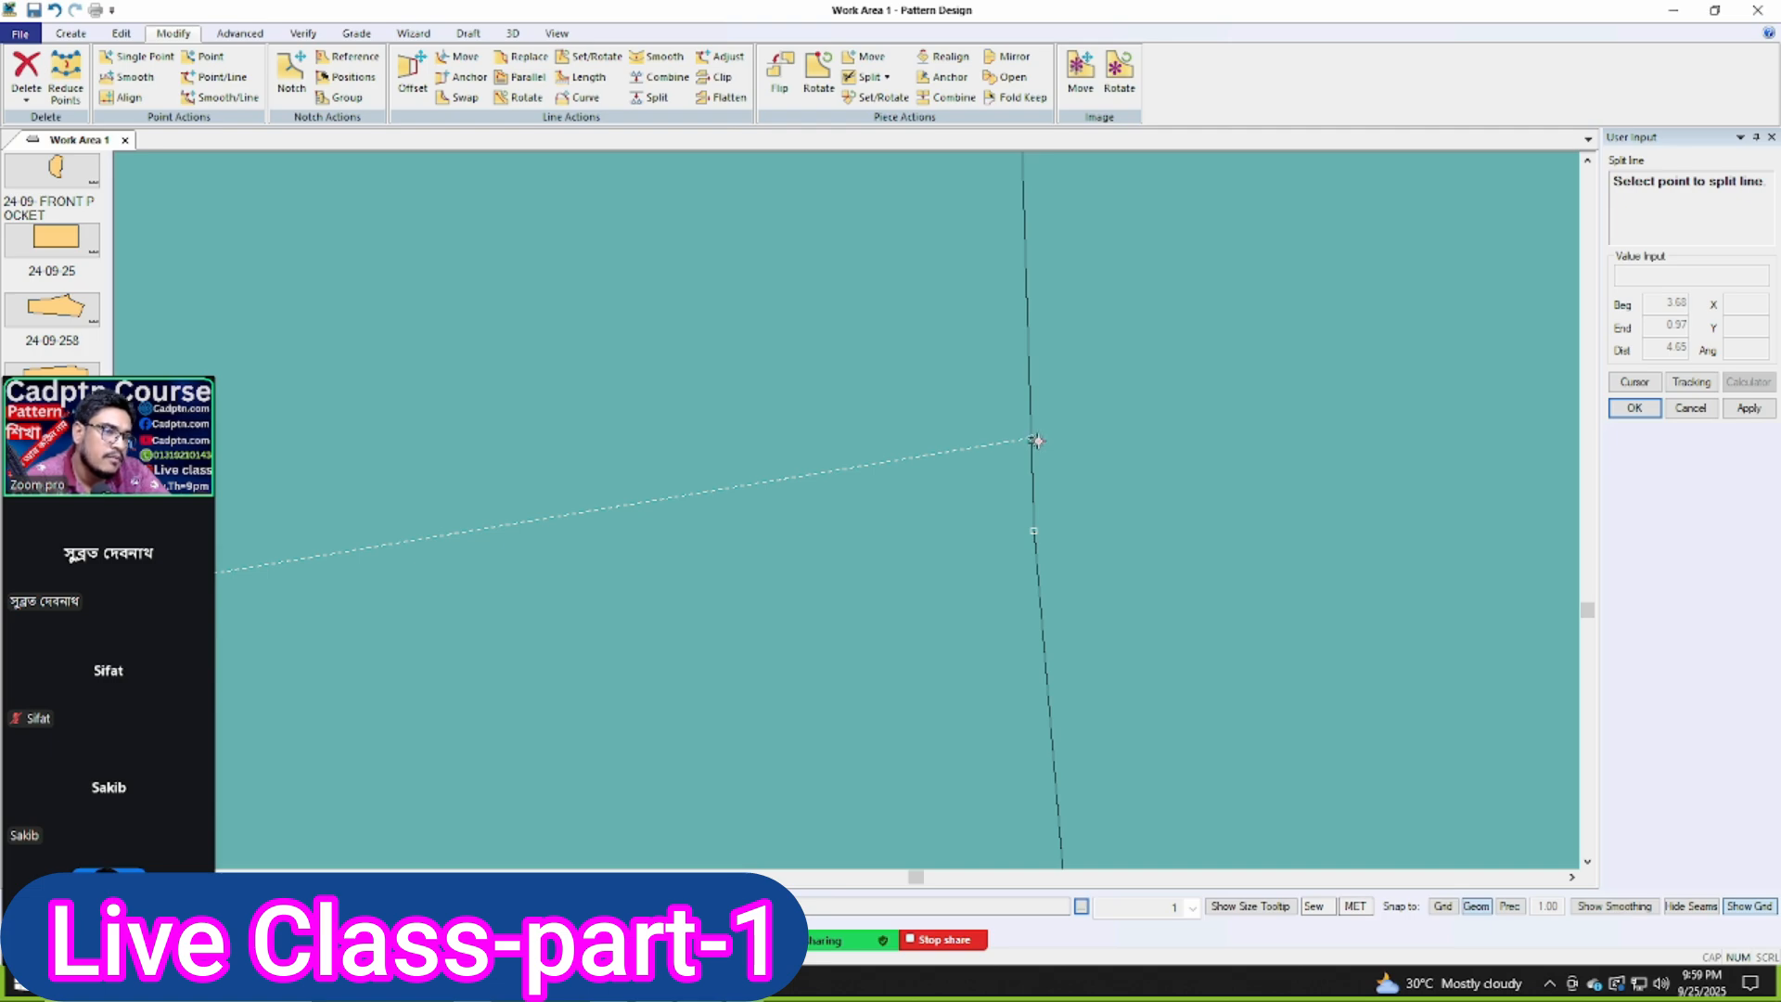
pyautogui.click(1038, 438)
pyautogui.rightClick(899, 345)
pyautogui.click(899, 349)
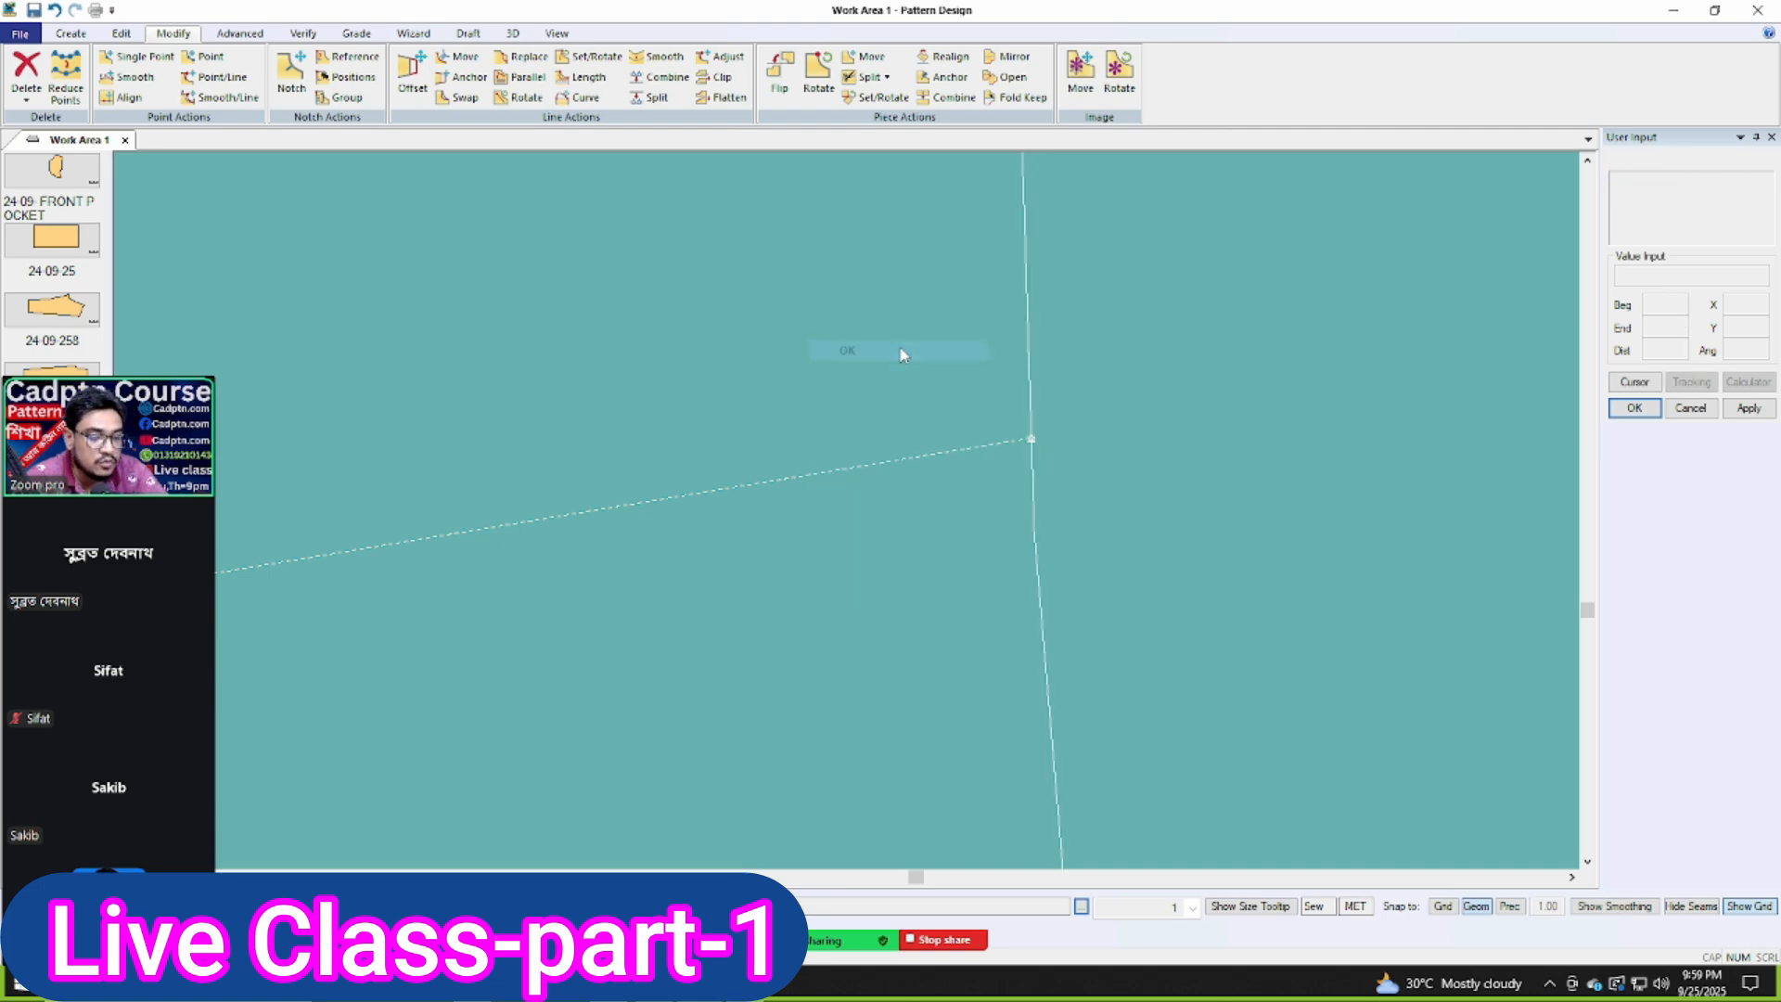
# Step: Examine the split point and neighbouring waist-line points at the end of the outer pocket curve
pyautogui.click(930, 424)
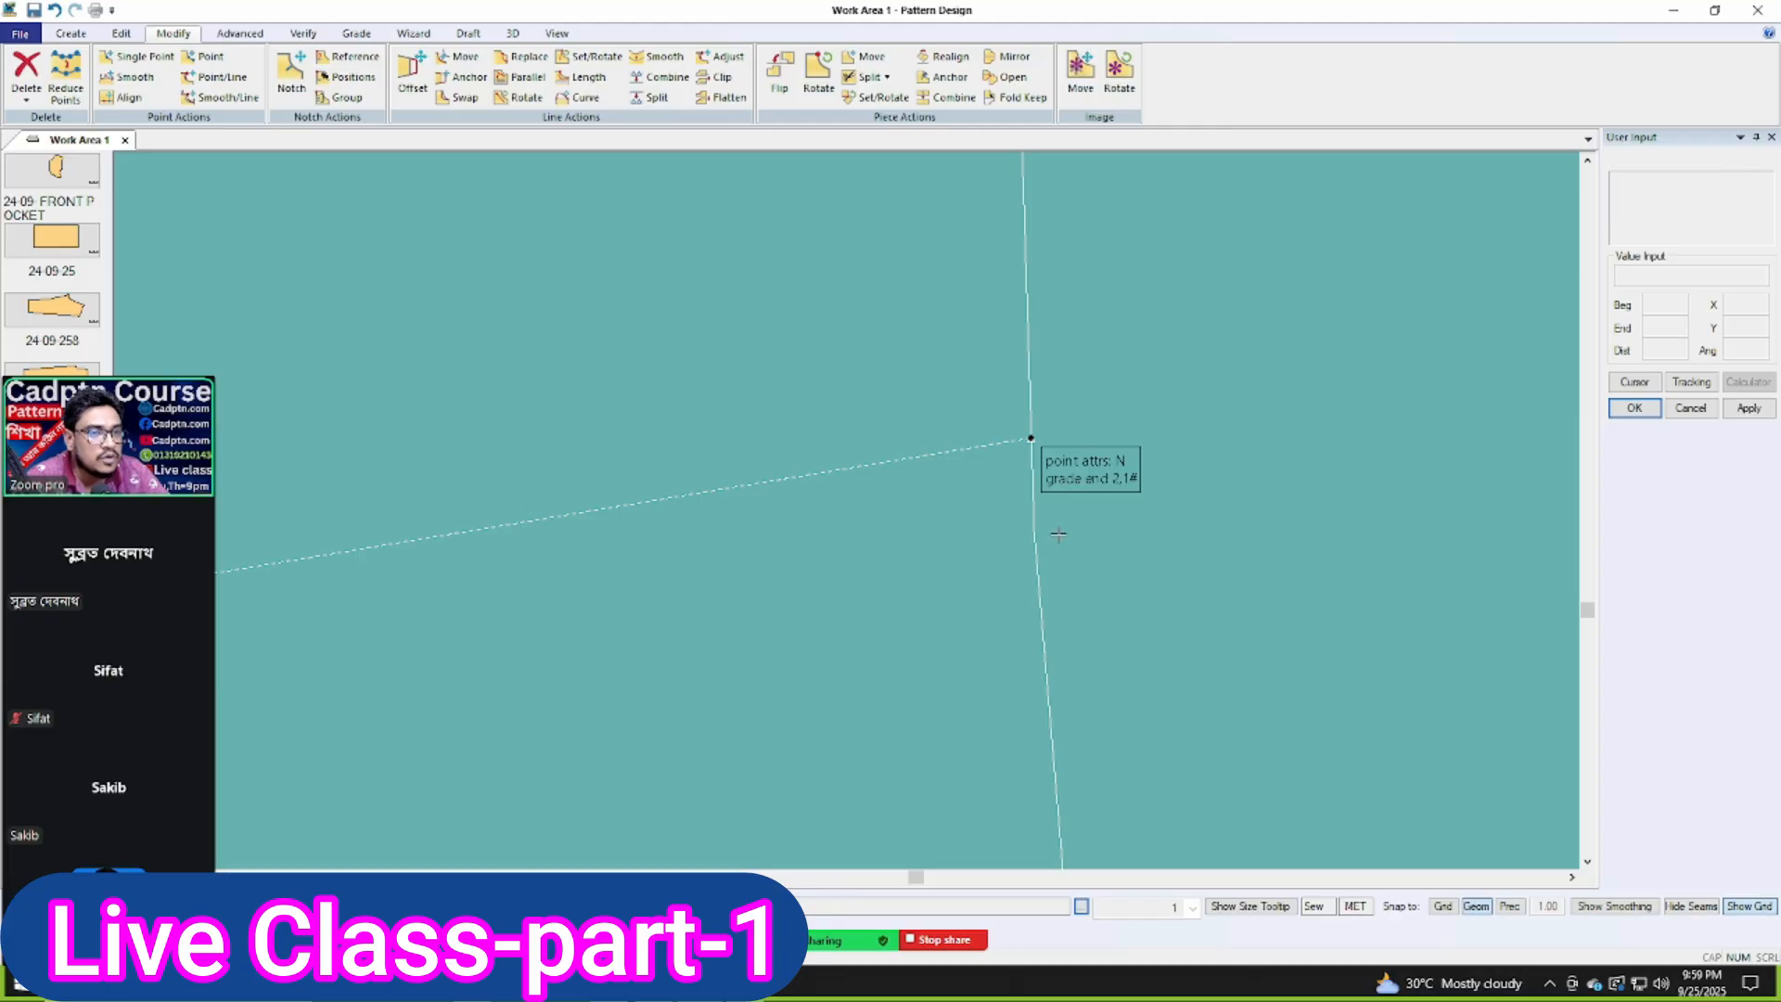
pyautogui.click(1032, 530)
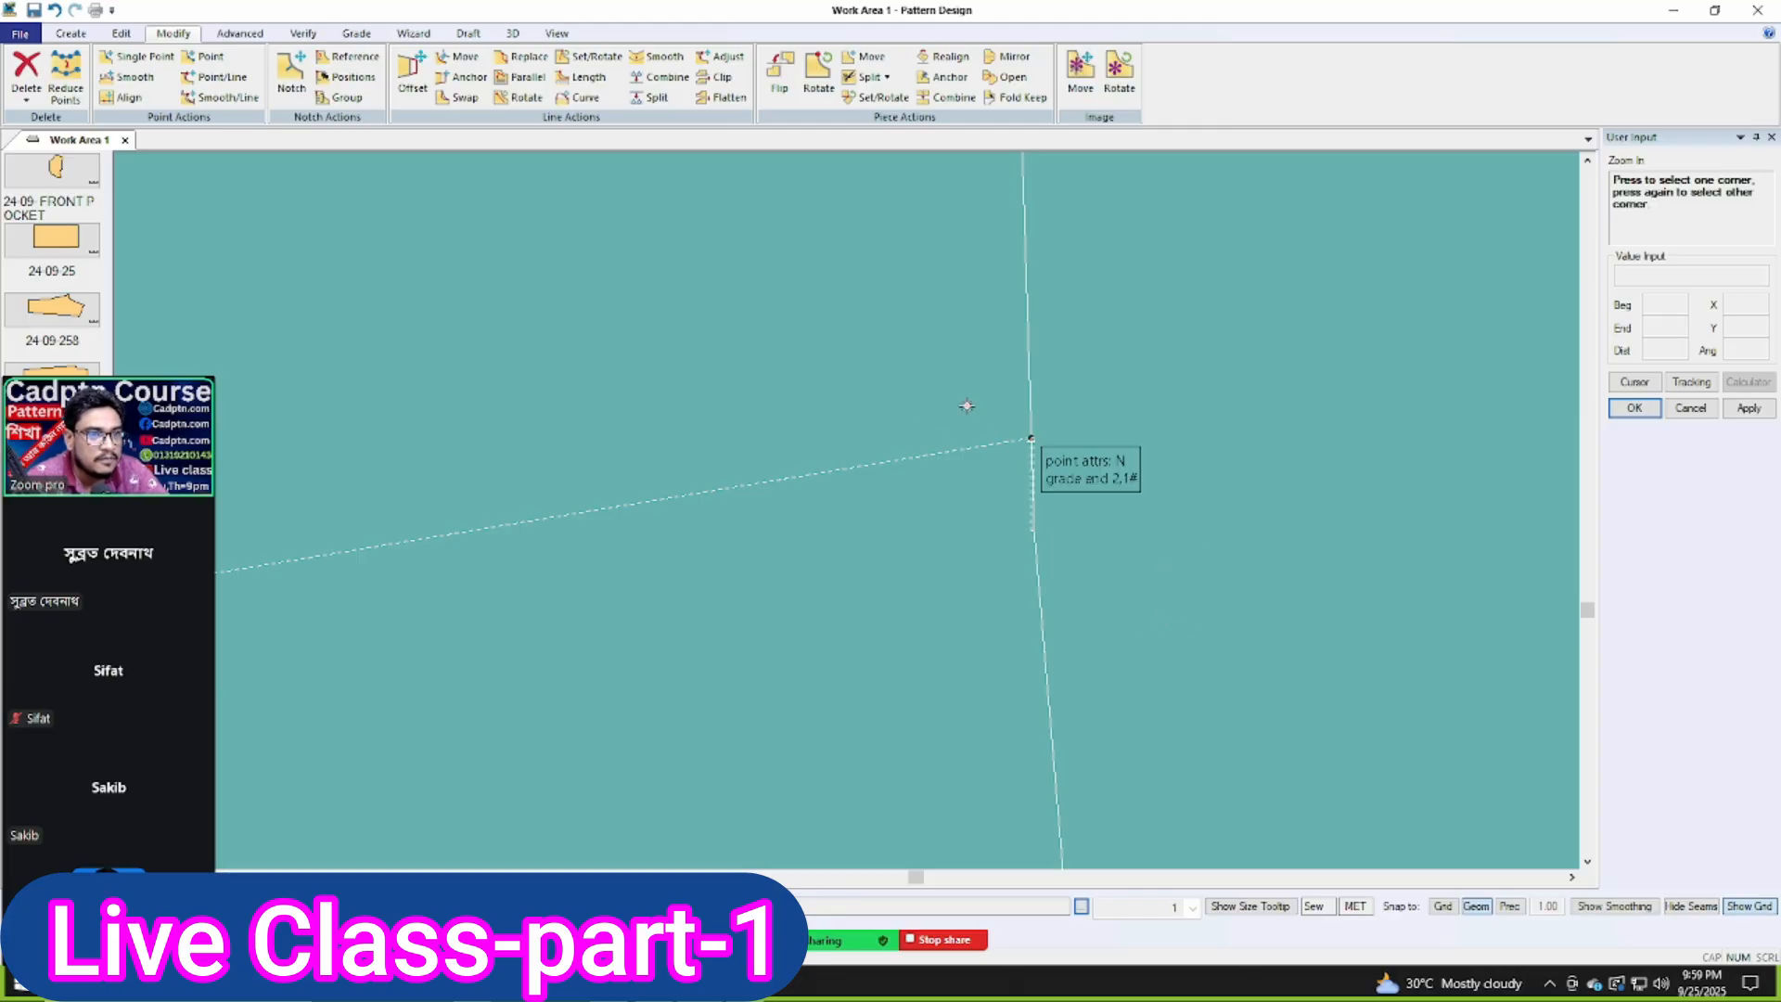
pyautogui.click(787, 367)
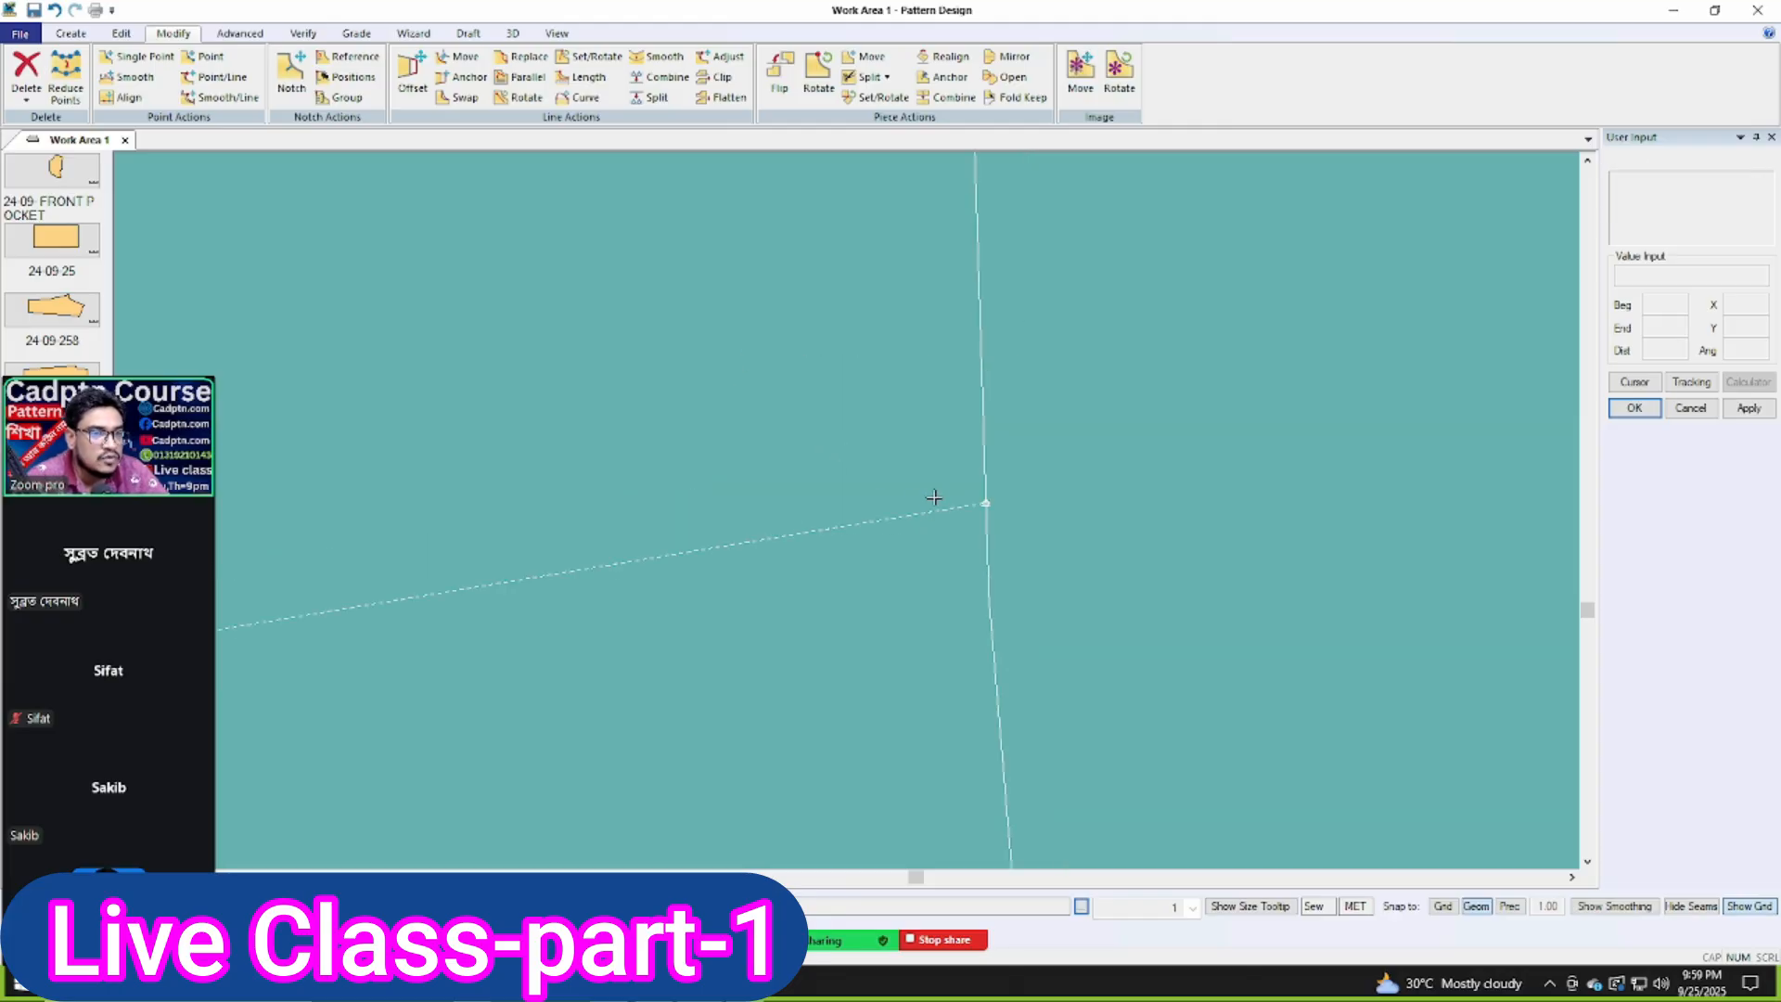
pyautogui.moveTo(995, 499); pyautogui.dragTo(1044, 469, button='middle')
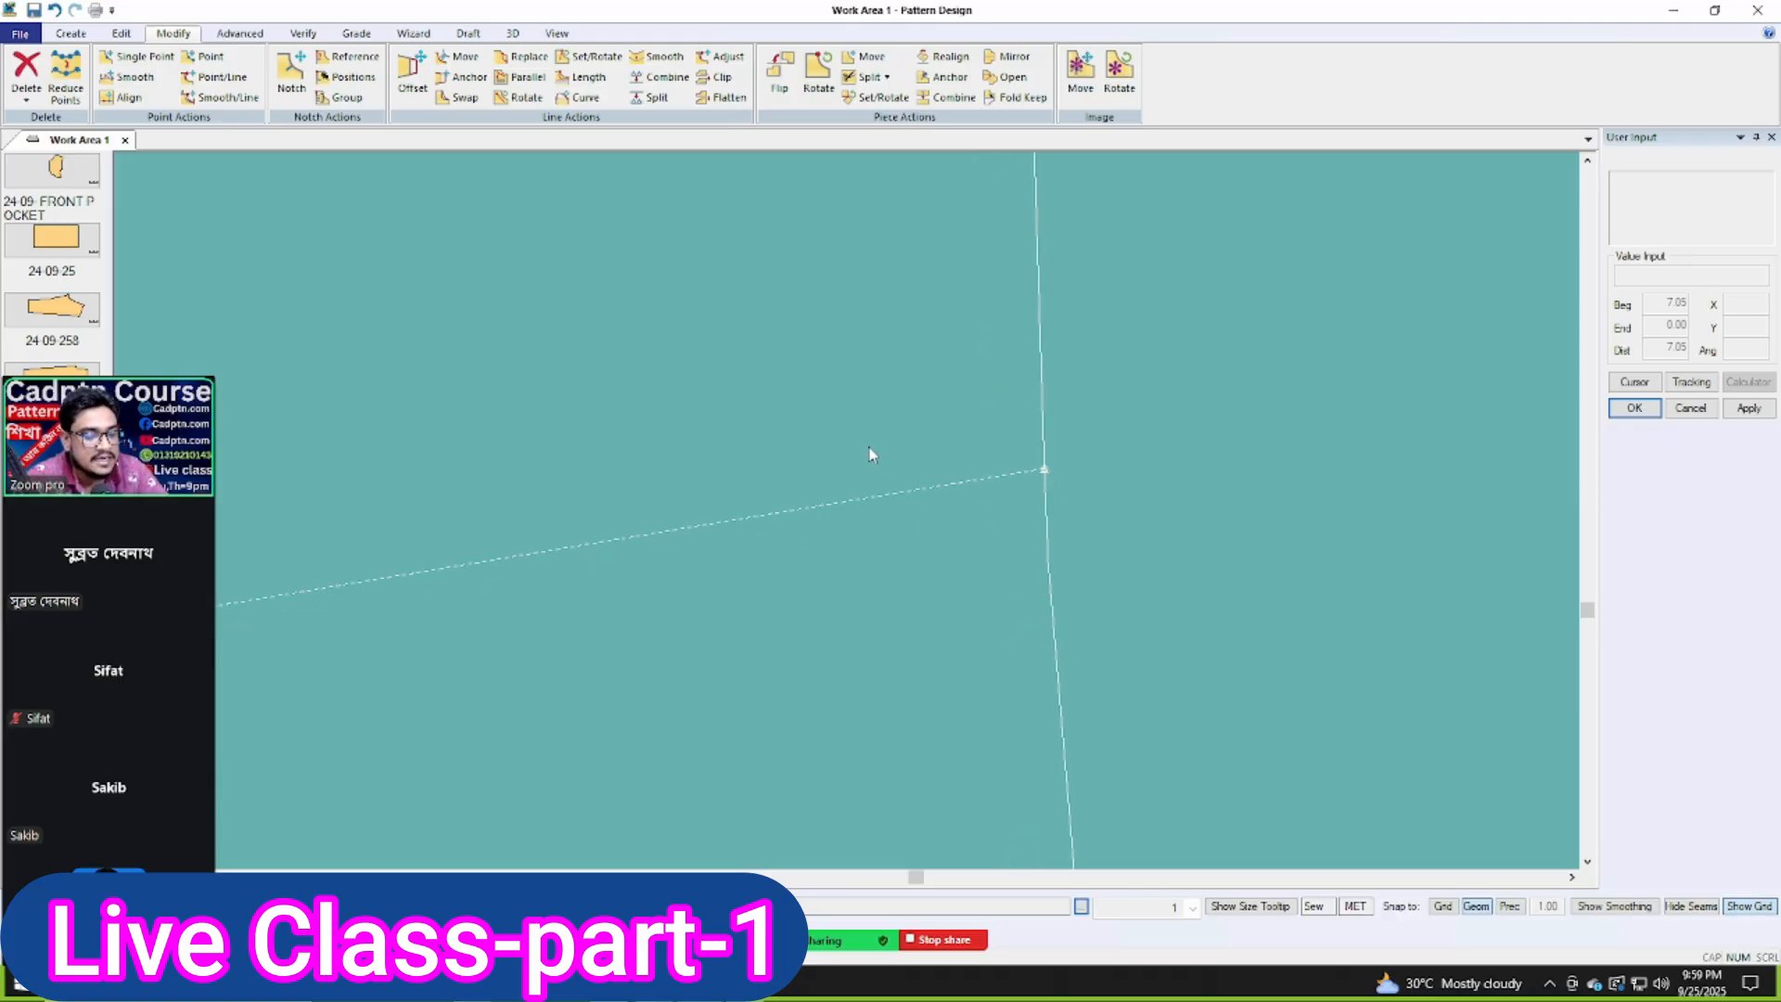
pyautogui.press('F7')
pyautogui.click(1337, 403)
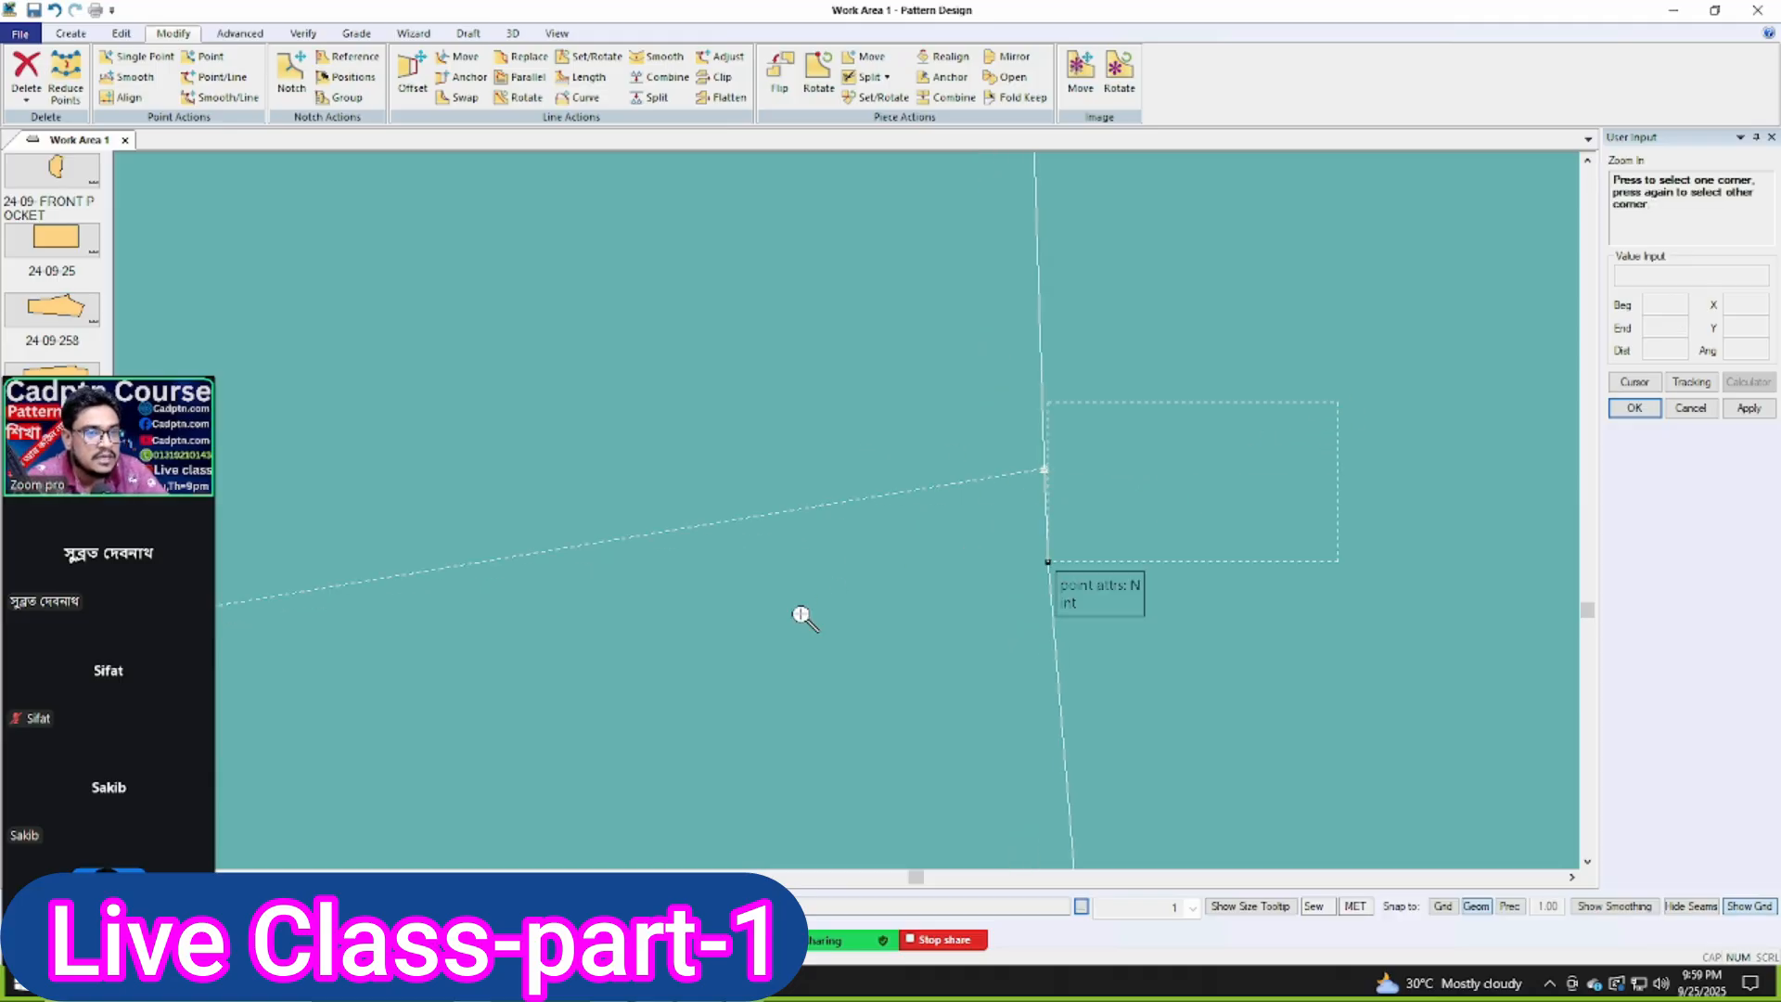
pyautogui.click(721, 623)
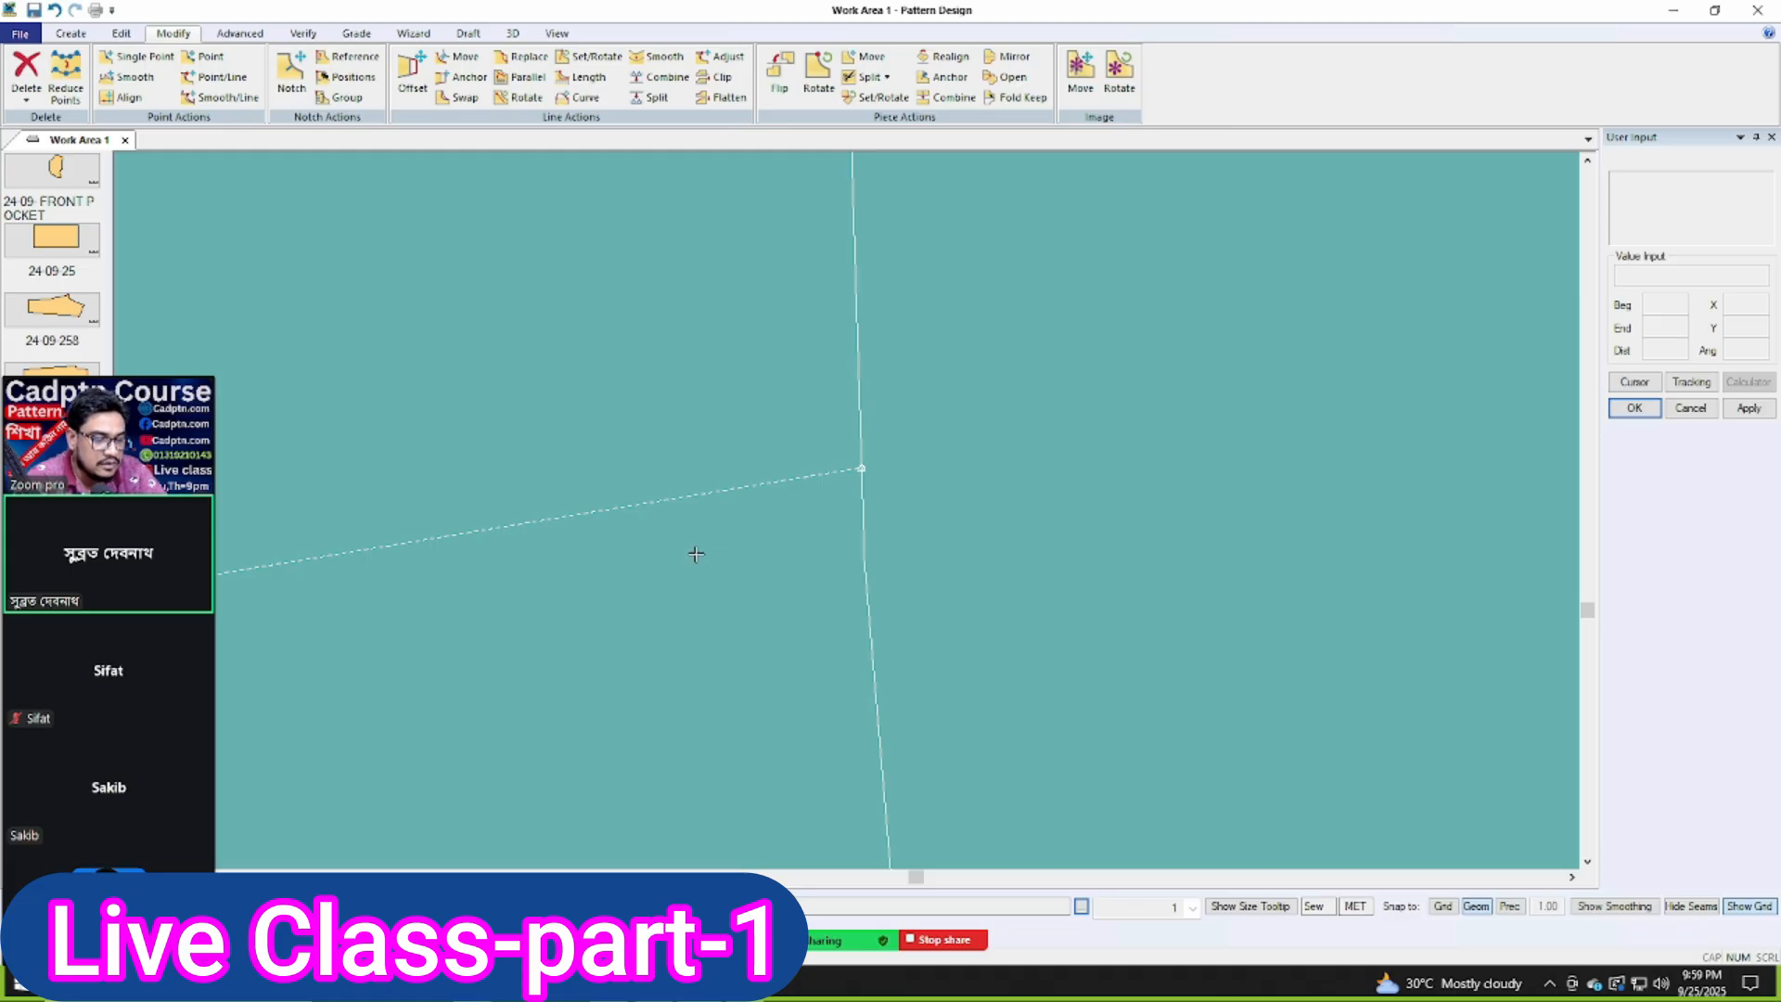
pyautogui.press('F8')
pyautogui.scroll(-2, 675, 509)
pyautogui.scroll(1, 1190, 562)
pyautogui.moveTo(1190, 562); pyautogui.dragTo(1055, 575, button='middle')
pyautogui.scroll(3, 1055, 575)
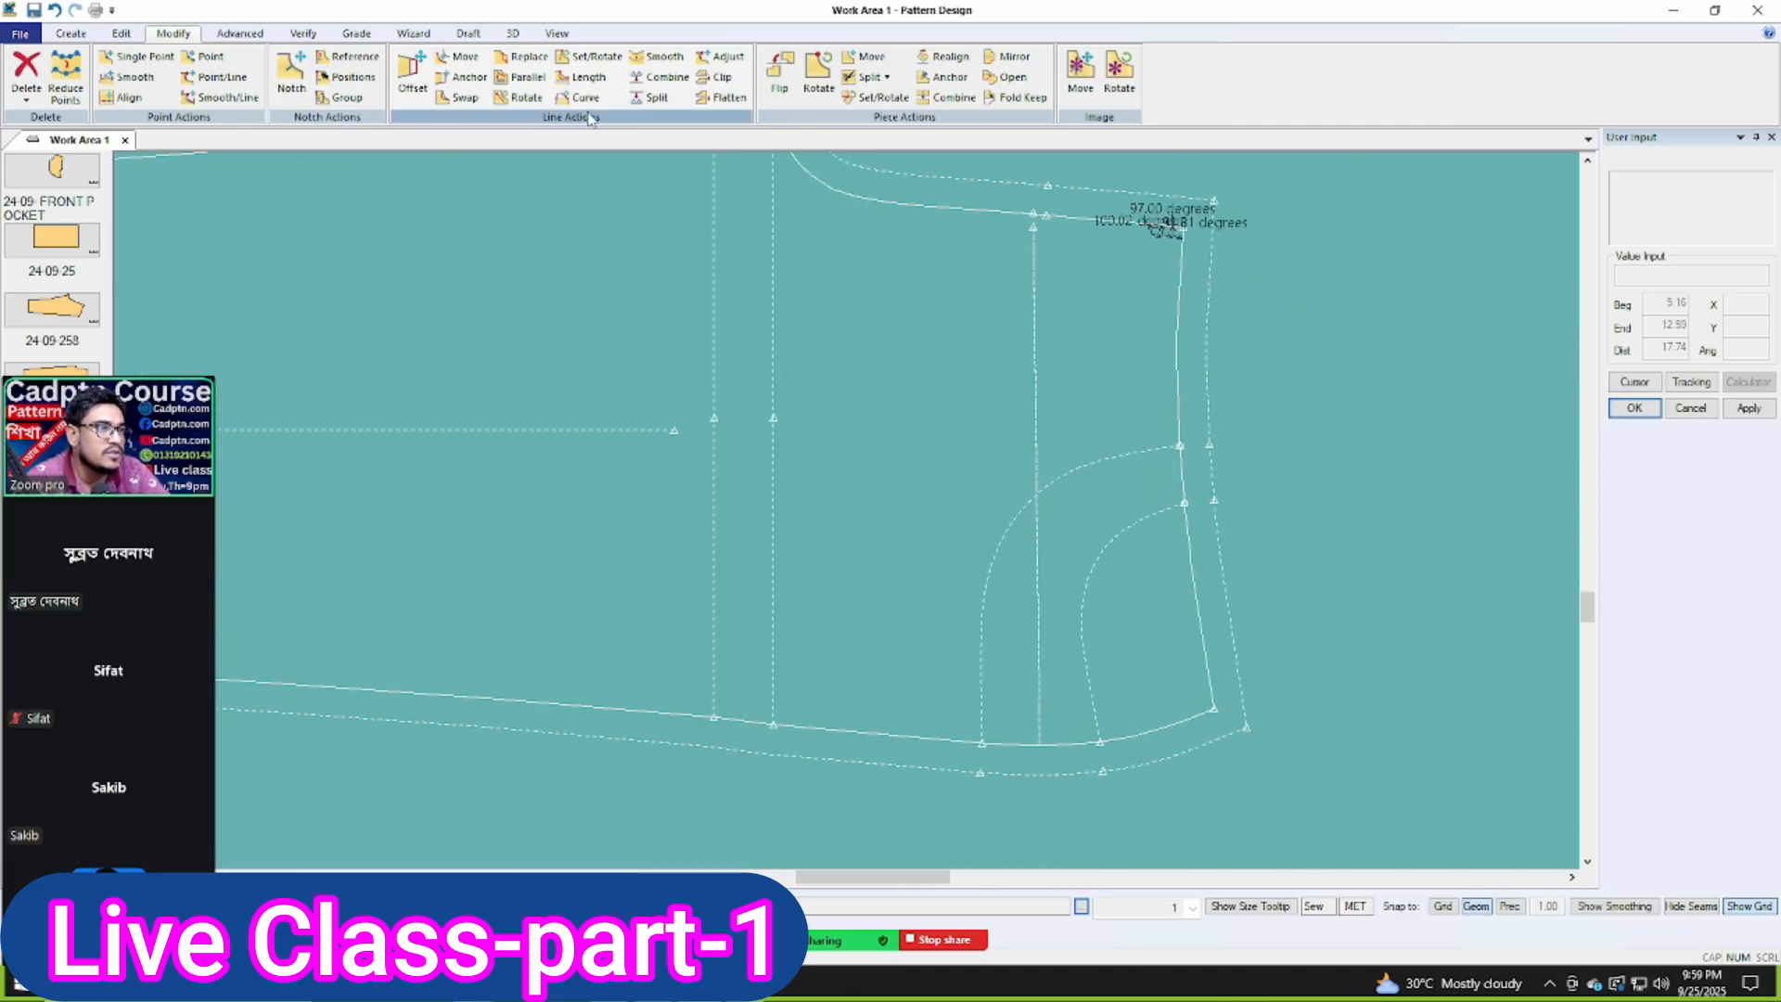
pyautogui.click(655, 99)
pyautogui.rightClick(471, 230)
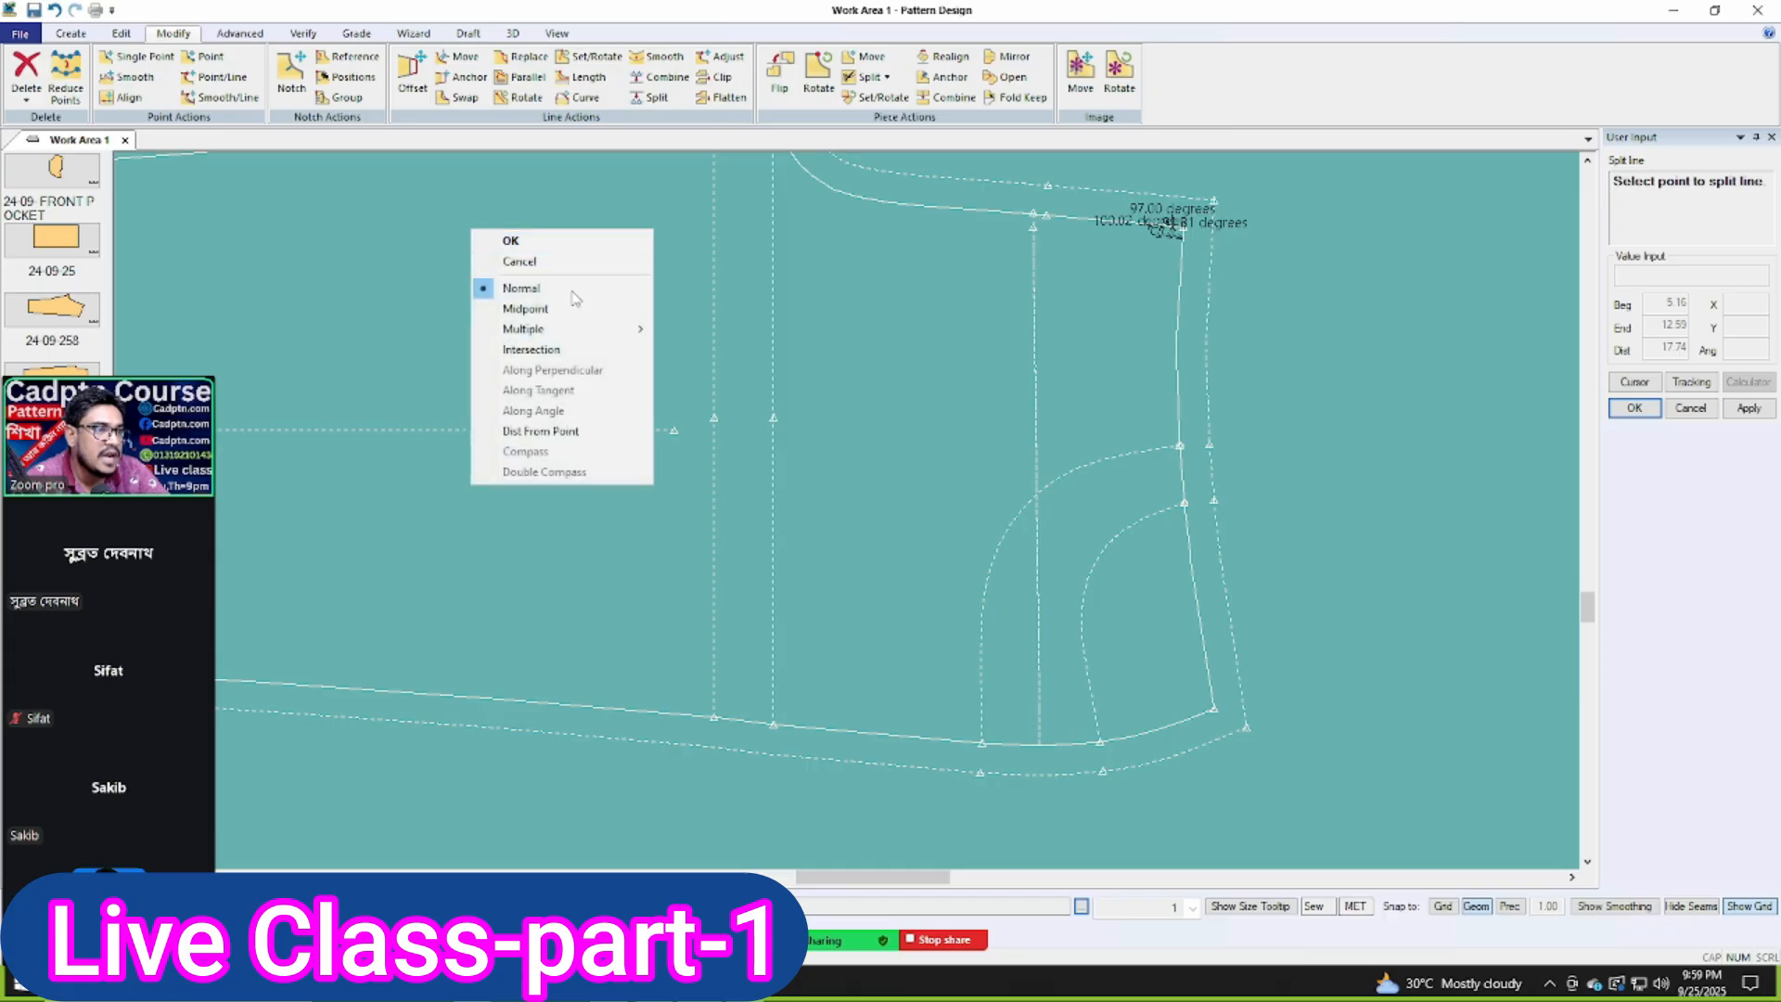
pyautogui.click(532, 350)
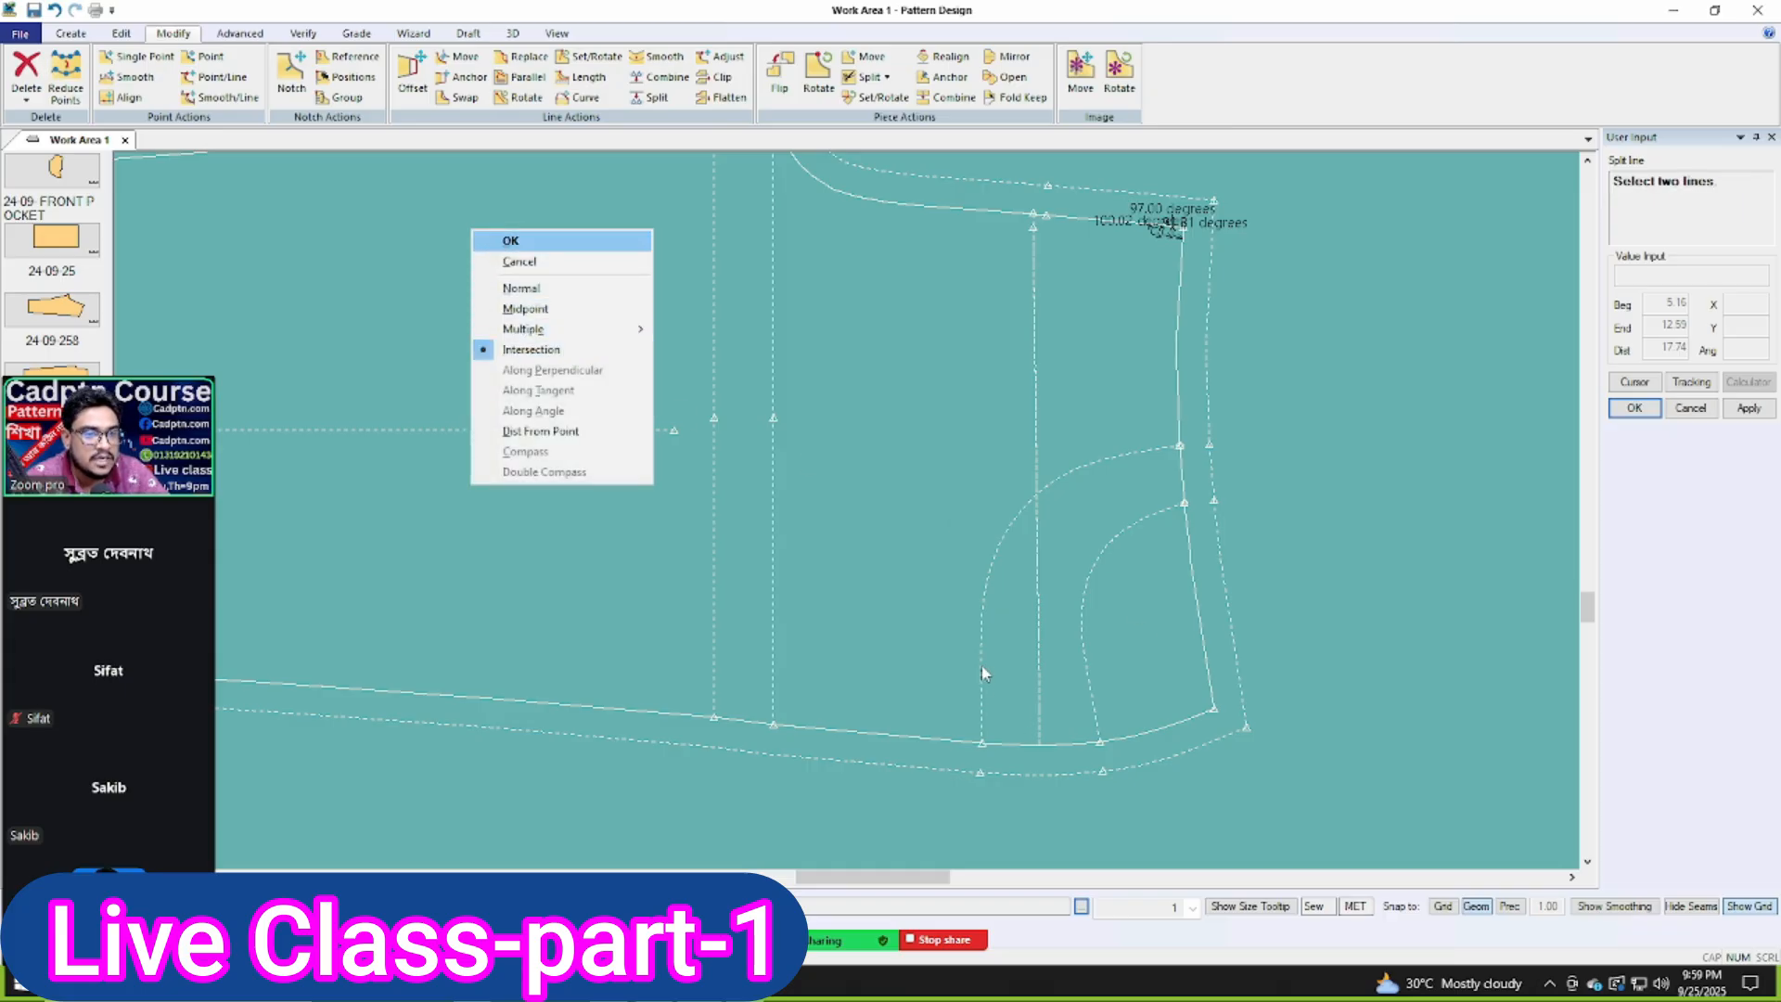
pyautogui.click(1172, 471)
pyautogui.rightClick(1178, 406)
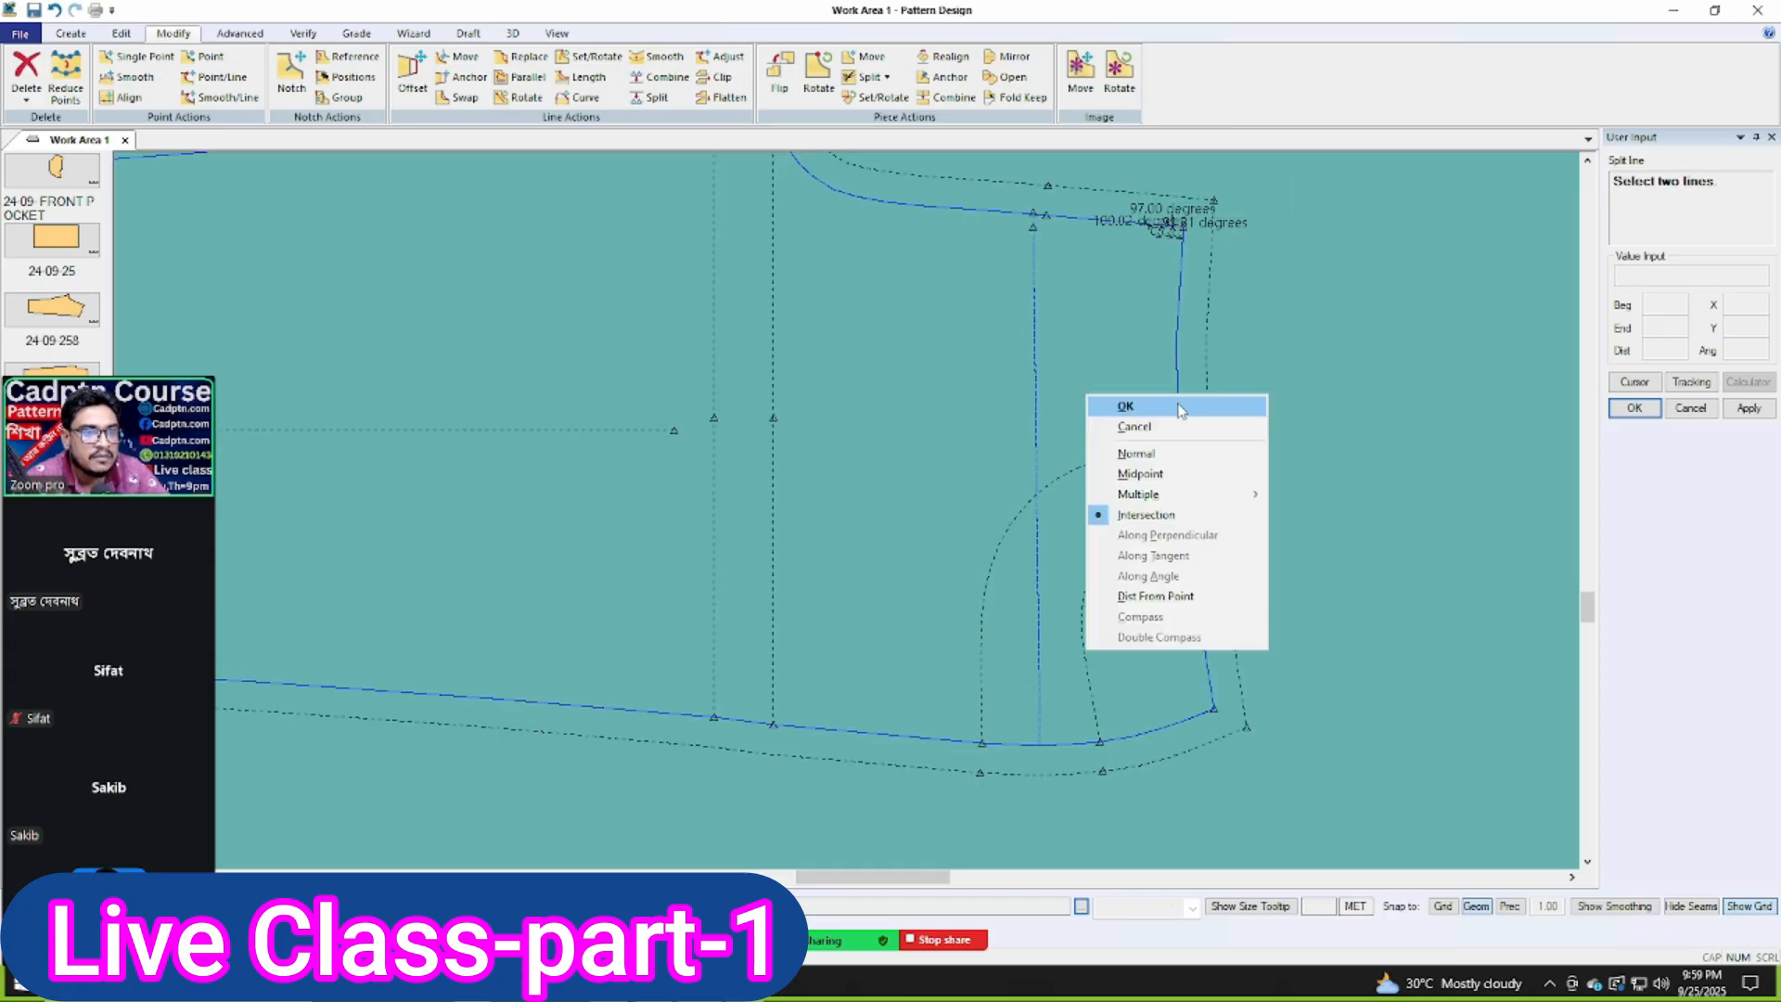
pyautogui.click(1174, 412)
pyautogui.scroll(2, 1144, 467)
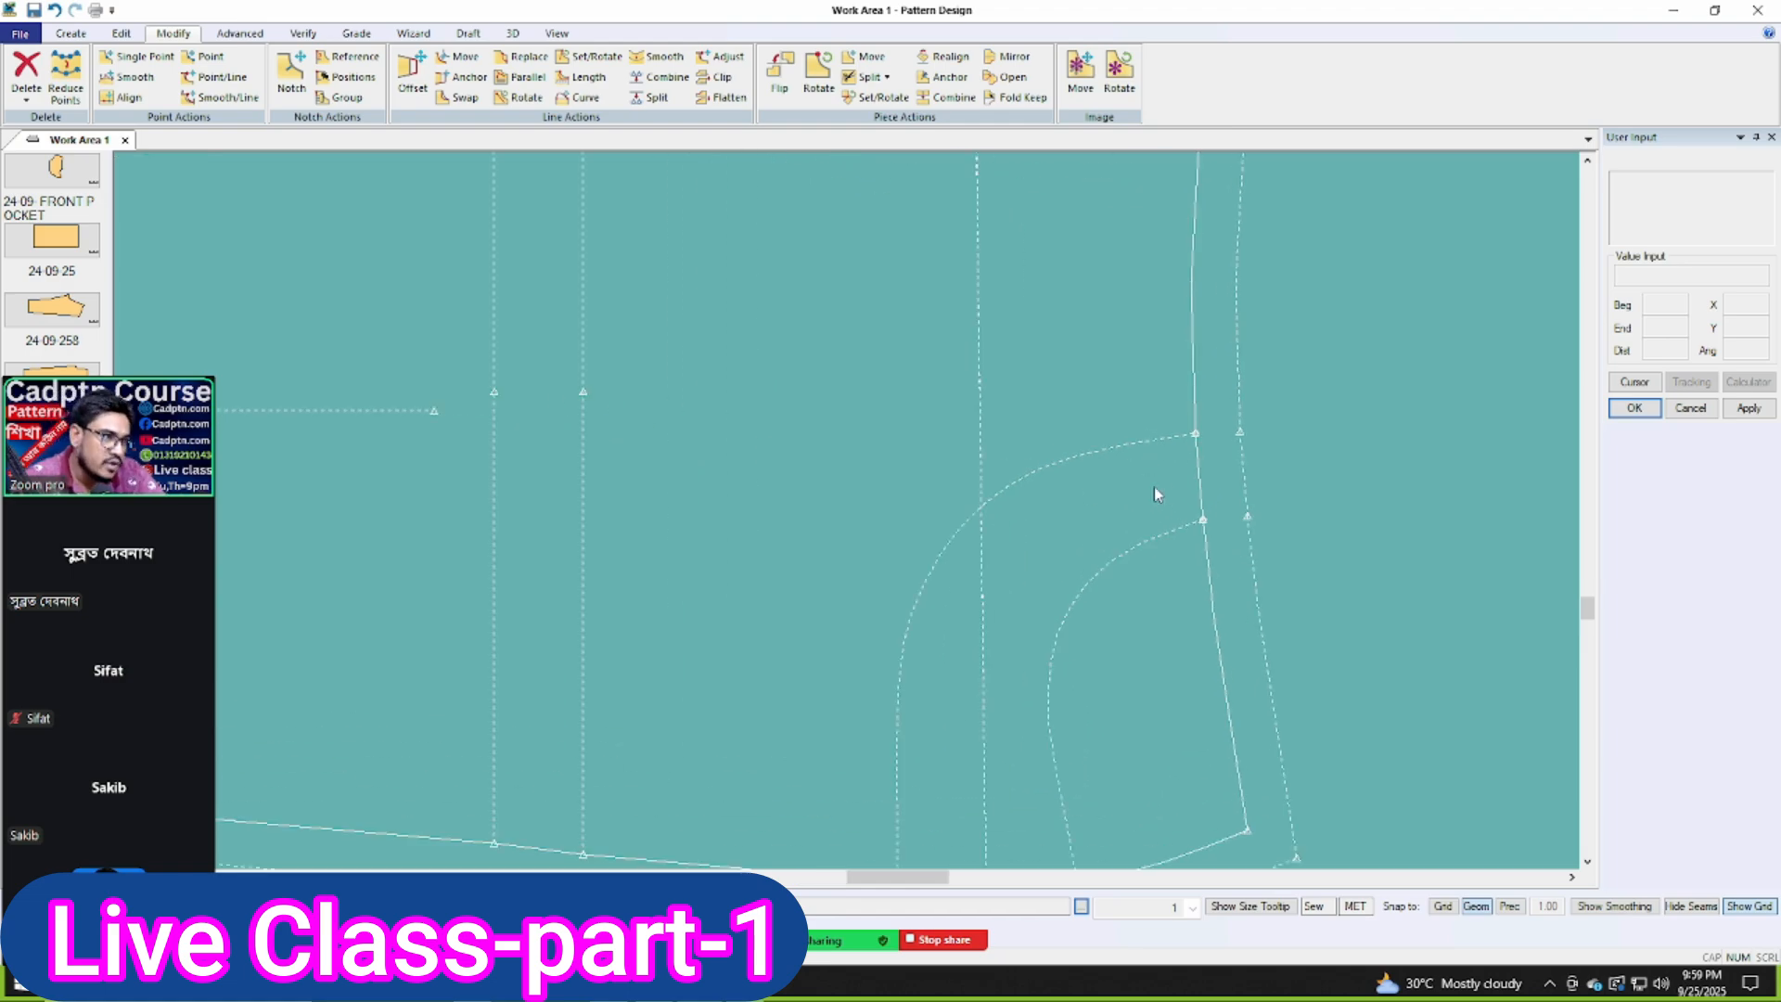
pyautogui.moveTo(1107, 563); pyautogui.dragTo(1157, 483, button='middle')
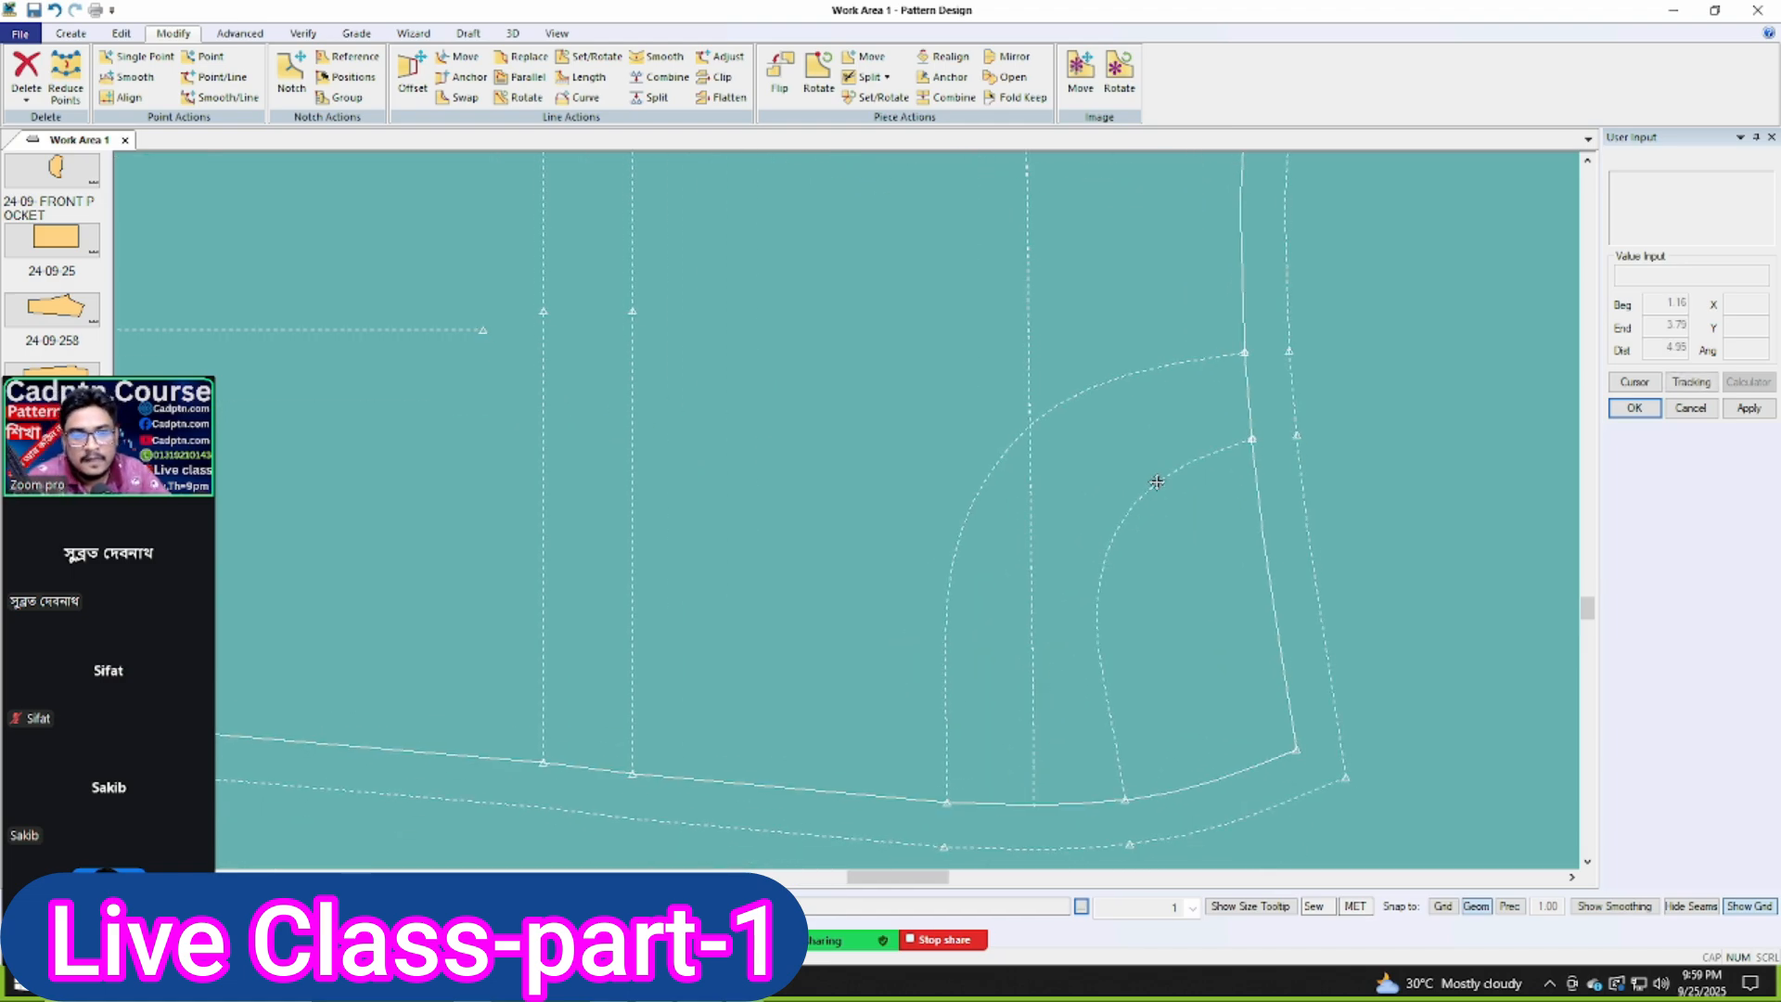
pyautogui.scroll(-2, 1159, 482)
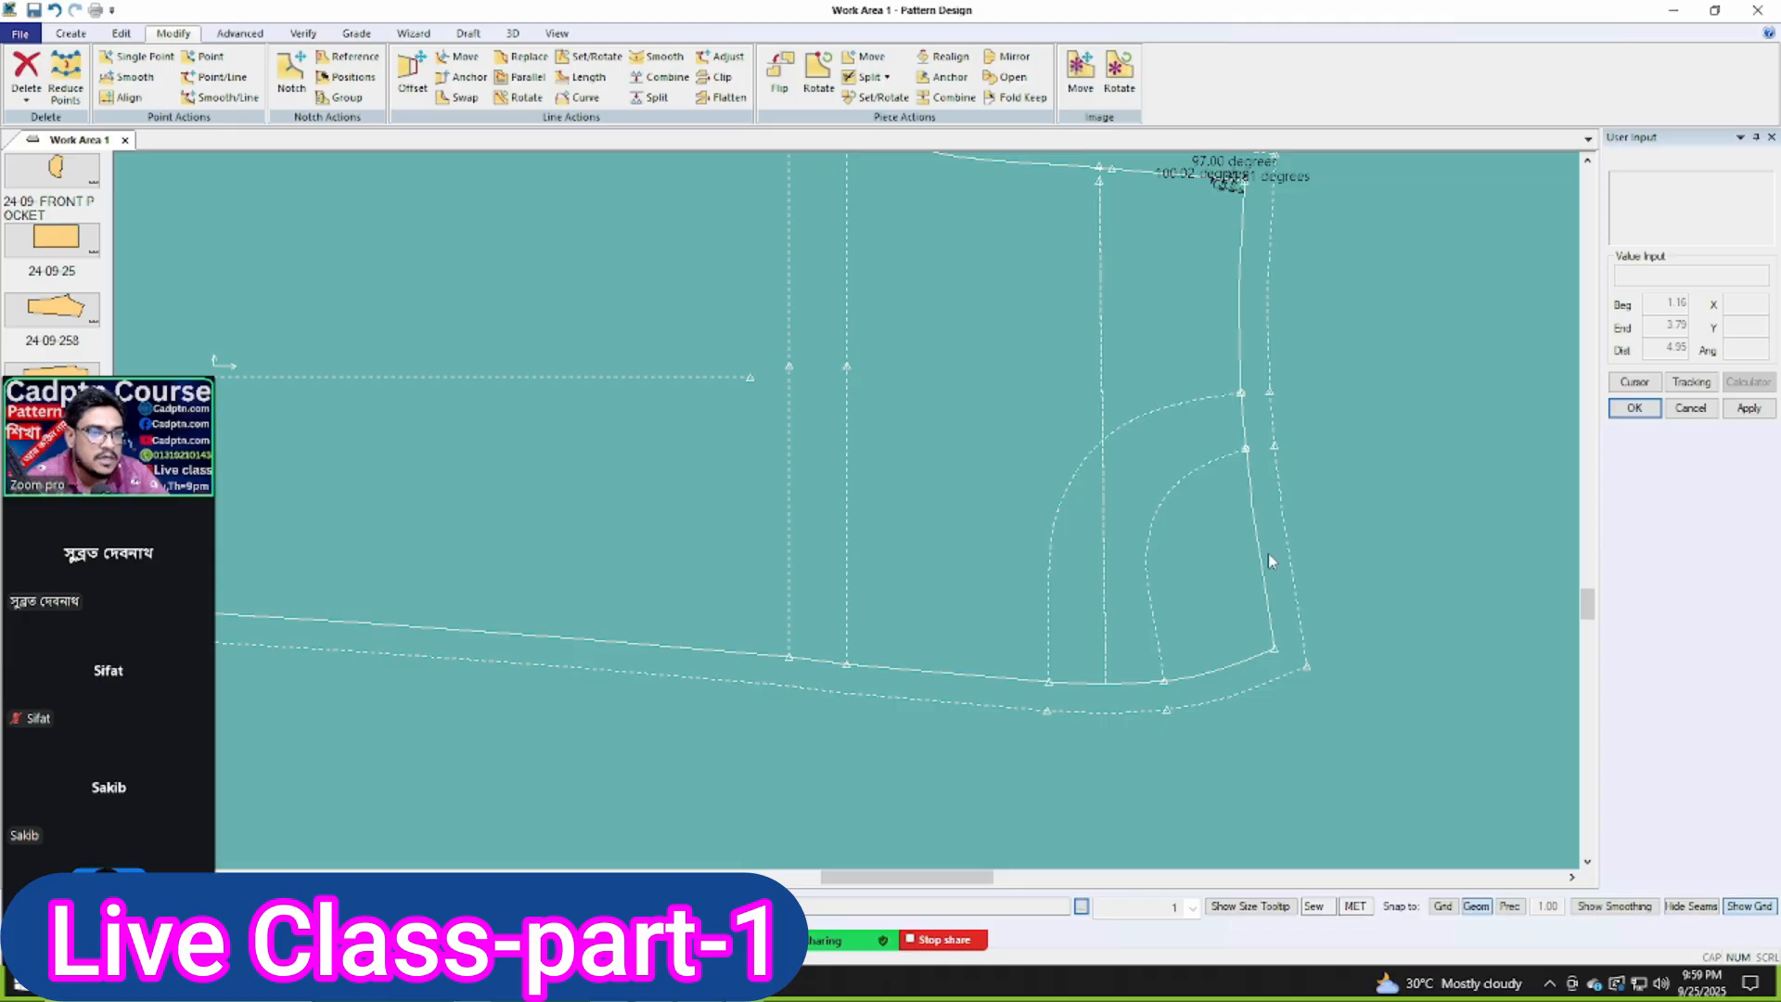
pyautogui.scroll(-1, 1269, 560)
pyautogui.scroll(1, 1243, 631)
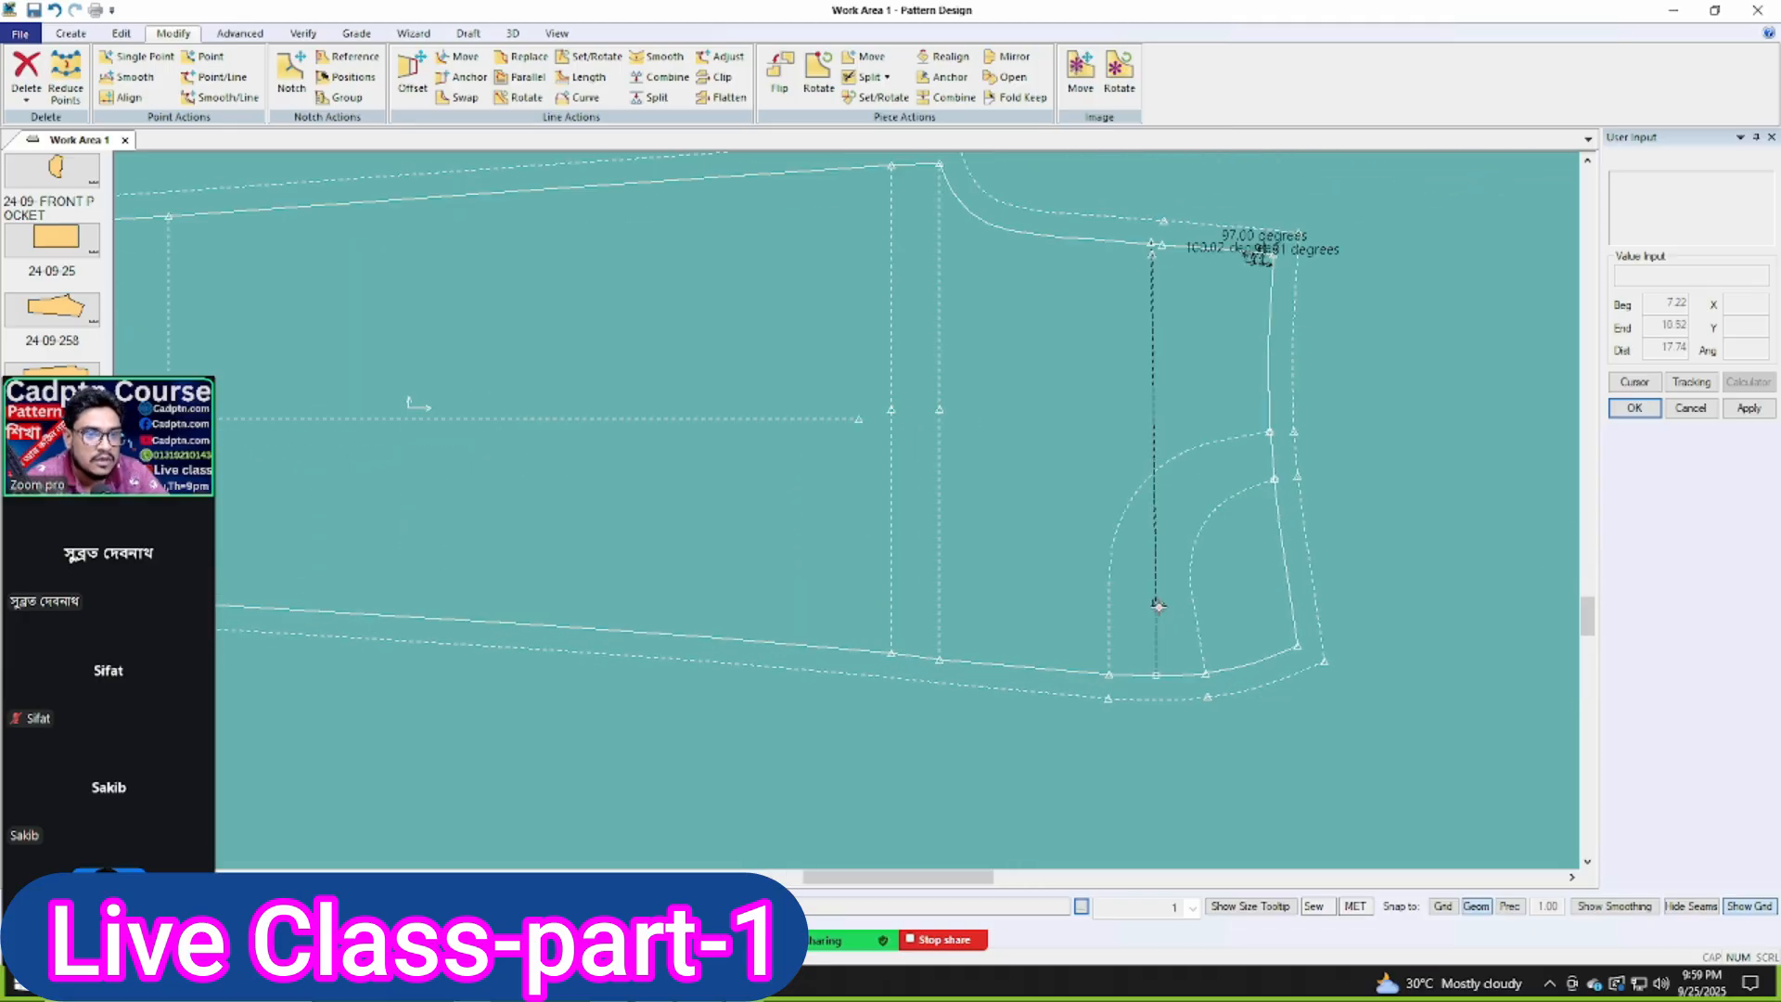
pyautogui.moveTo(1153, 710); pyautogui.dragTo(1145, 746, button='middle')
pyautogui.moveTo(1176, 401); pyautogui.dragTo(1160, 413, button='middle')
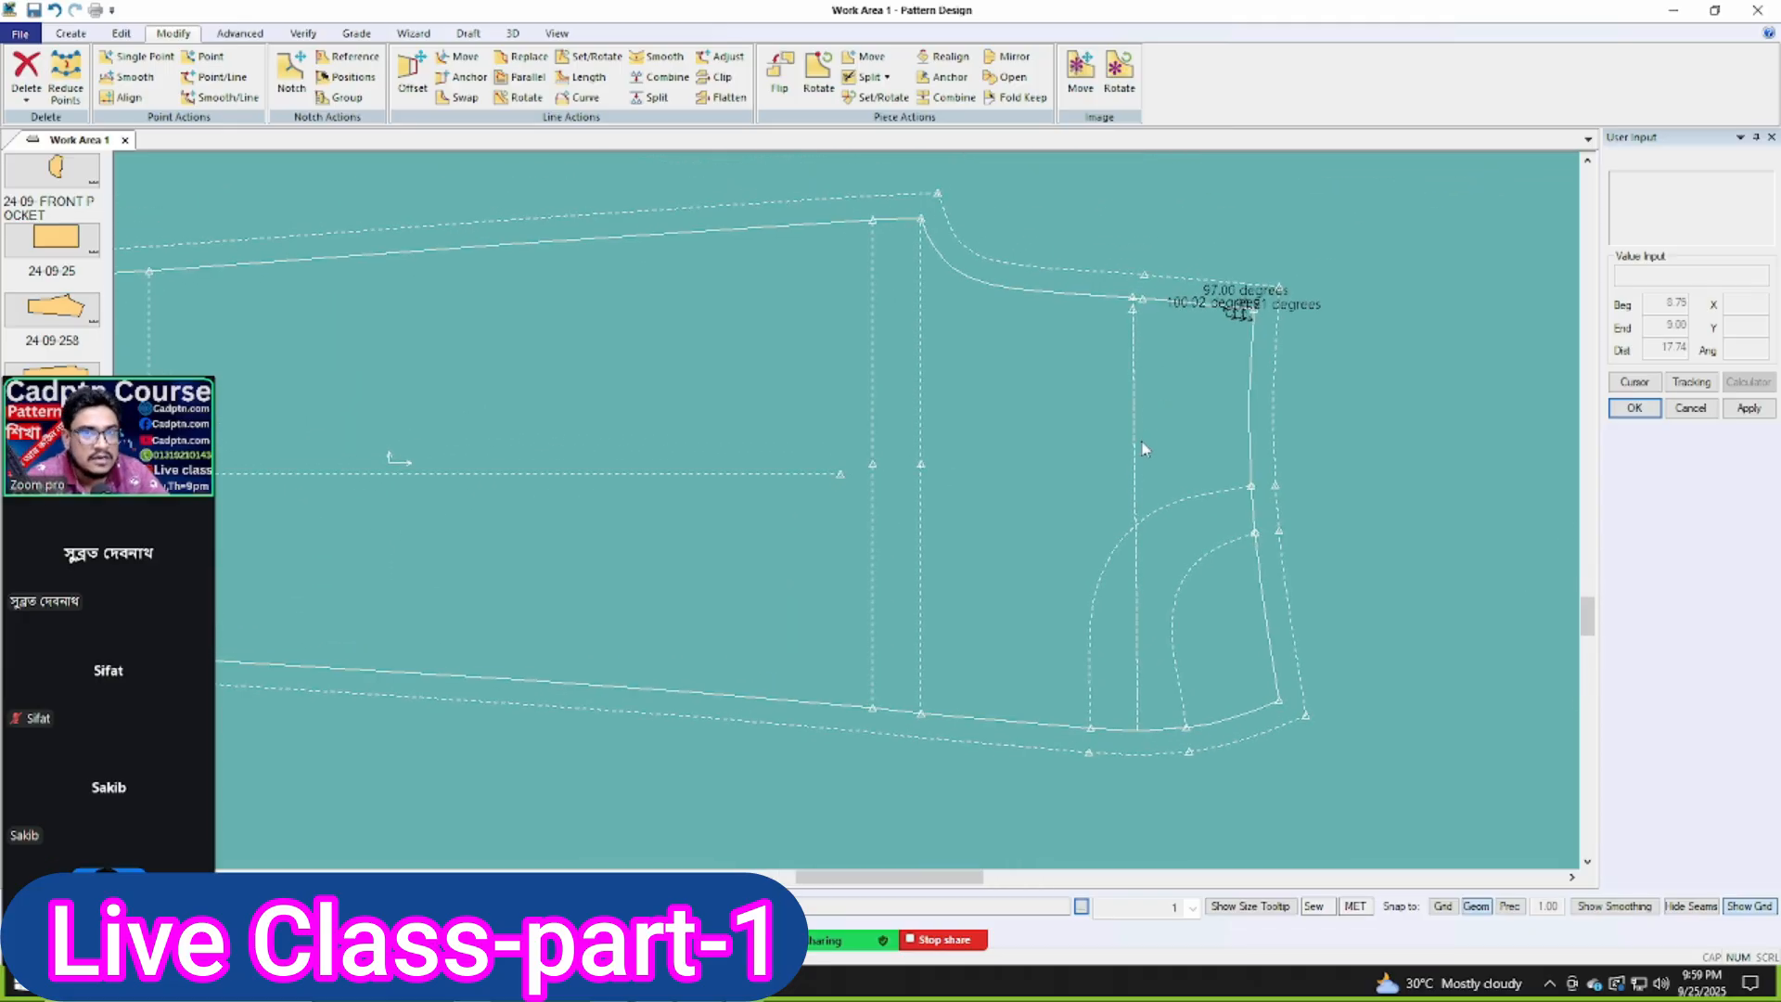
# Step: Open long-Pants-spec.png from the desktop in Photos and check the size S low hip placement and waistband height
pyautogui.click(1673, 10)
pyautogui.doubleClick(175, 223)
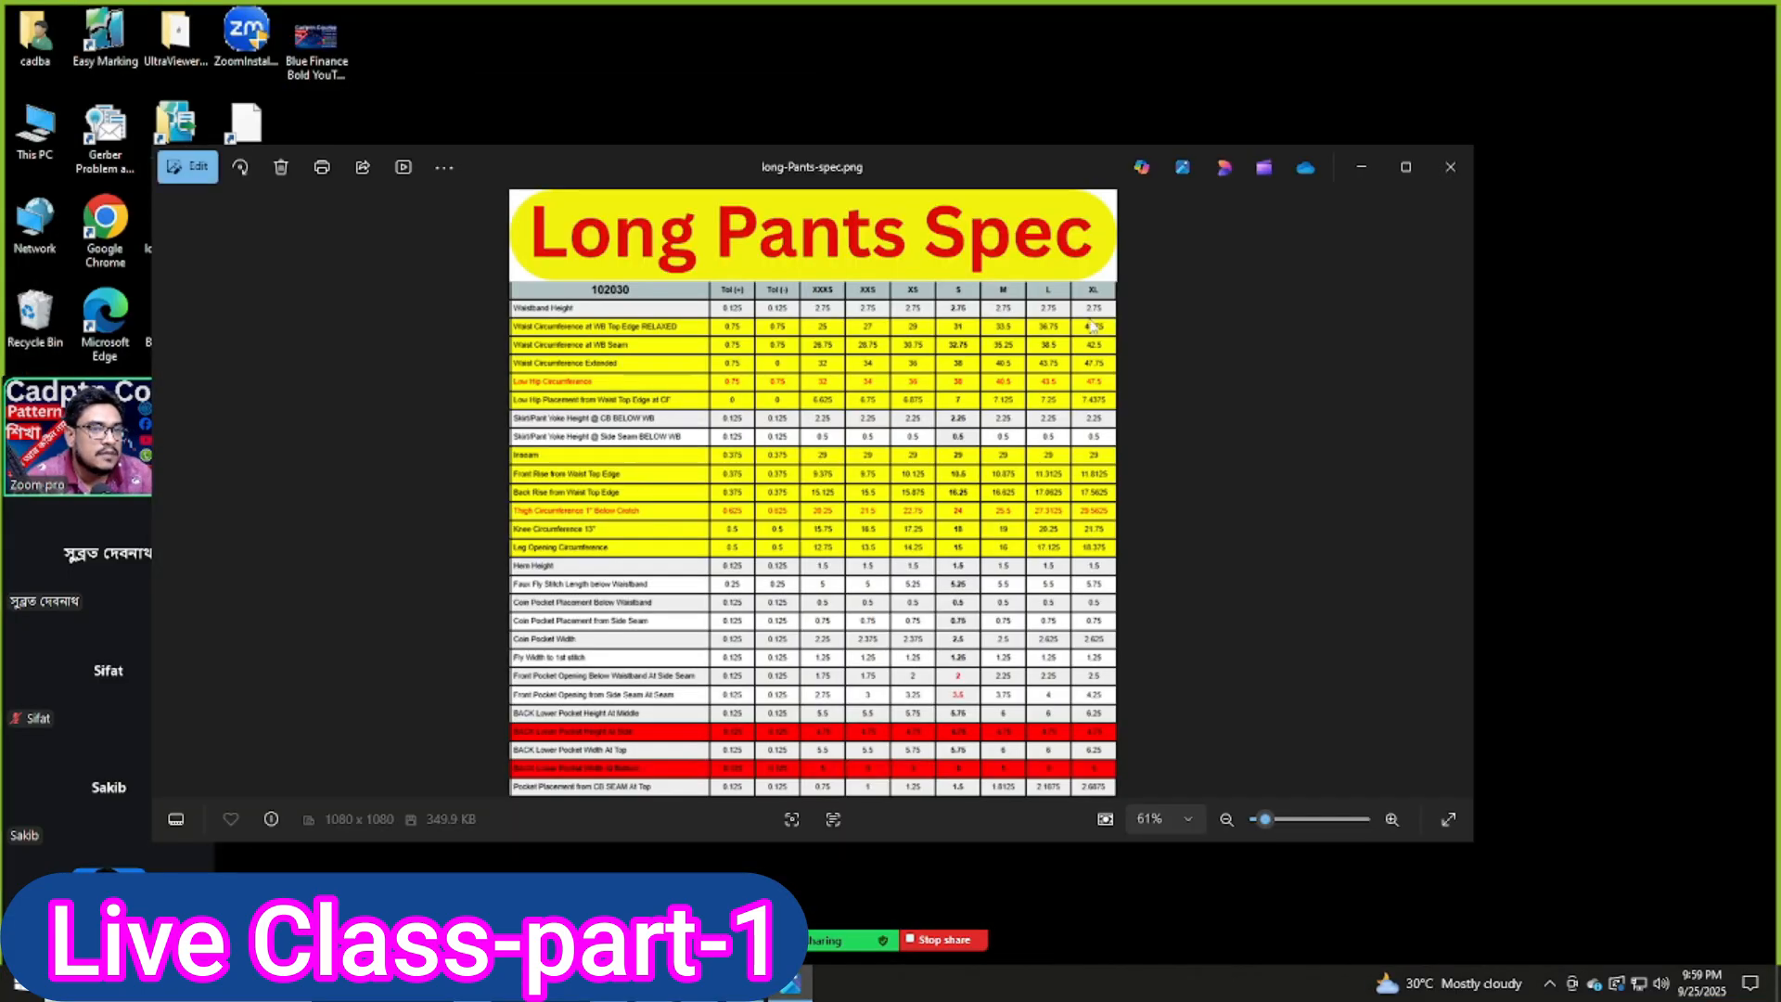
pyautogui.click(1405, 167)
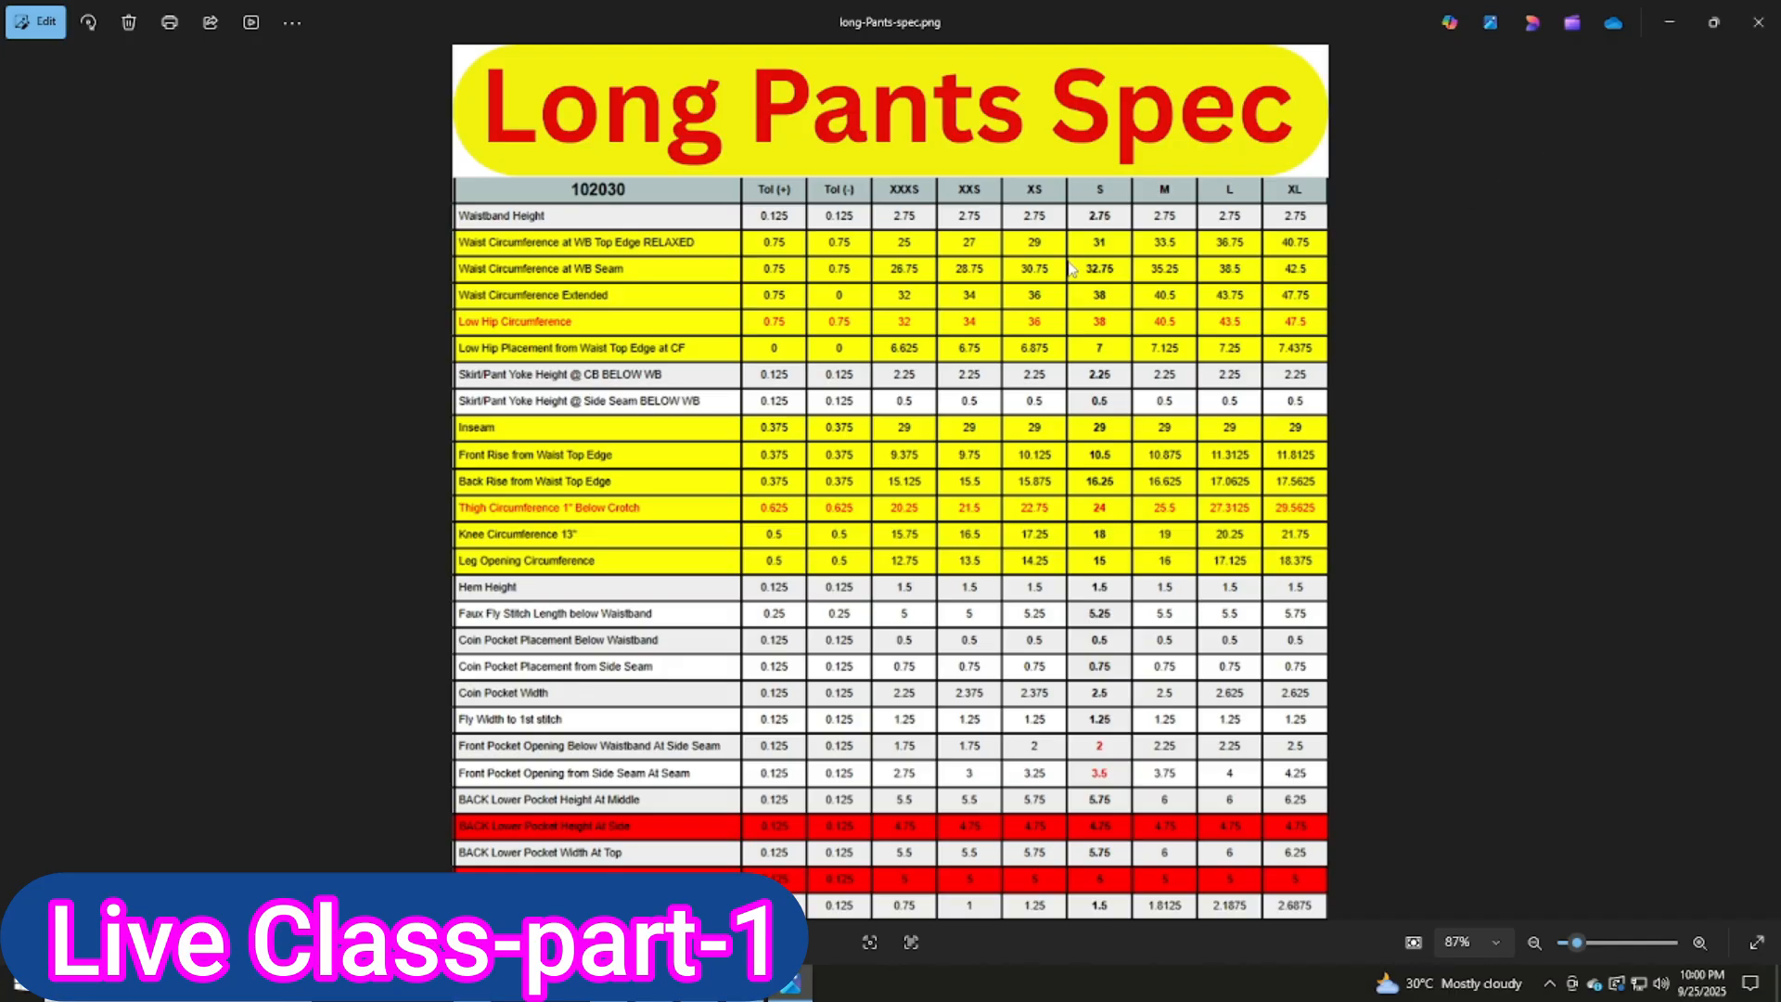
pyautogui.click(1669, 22)
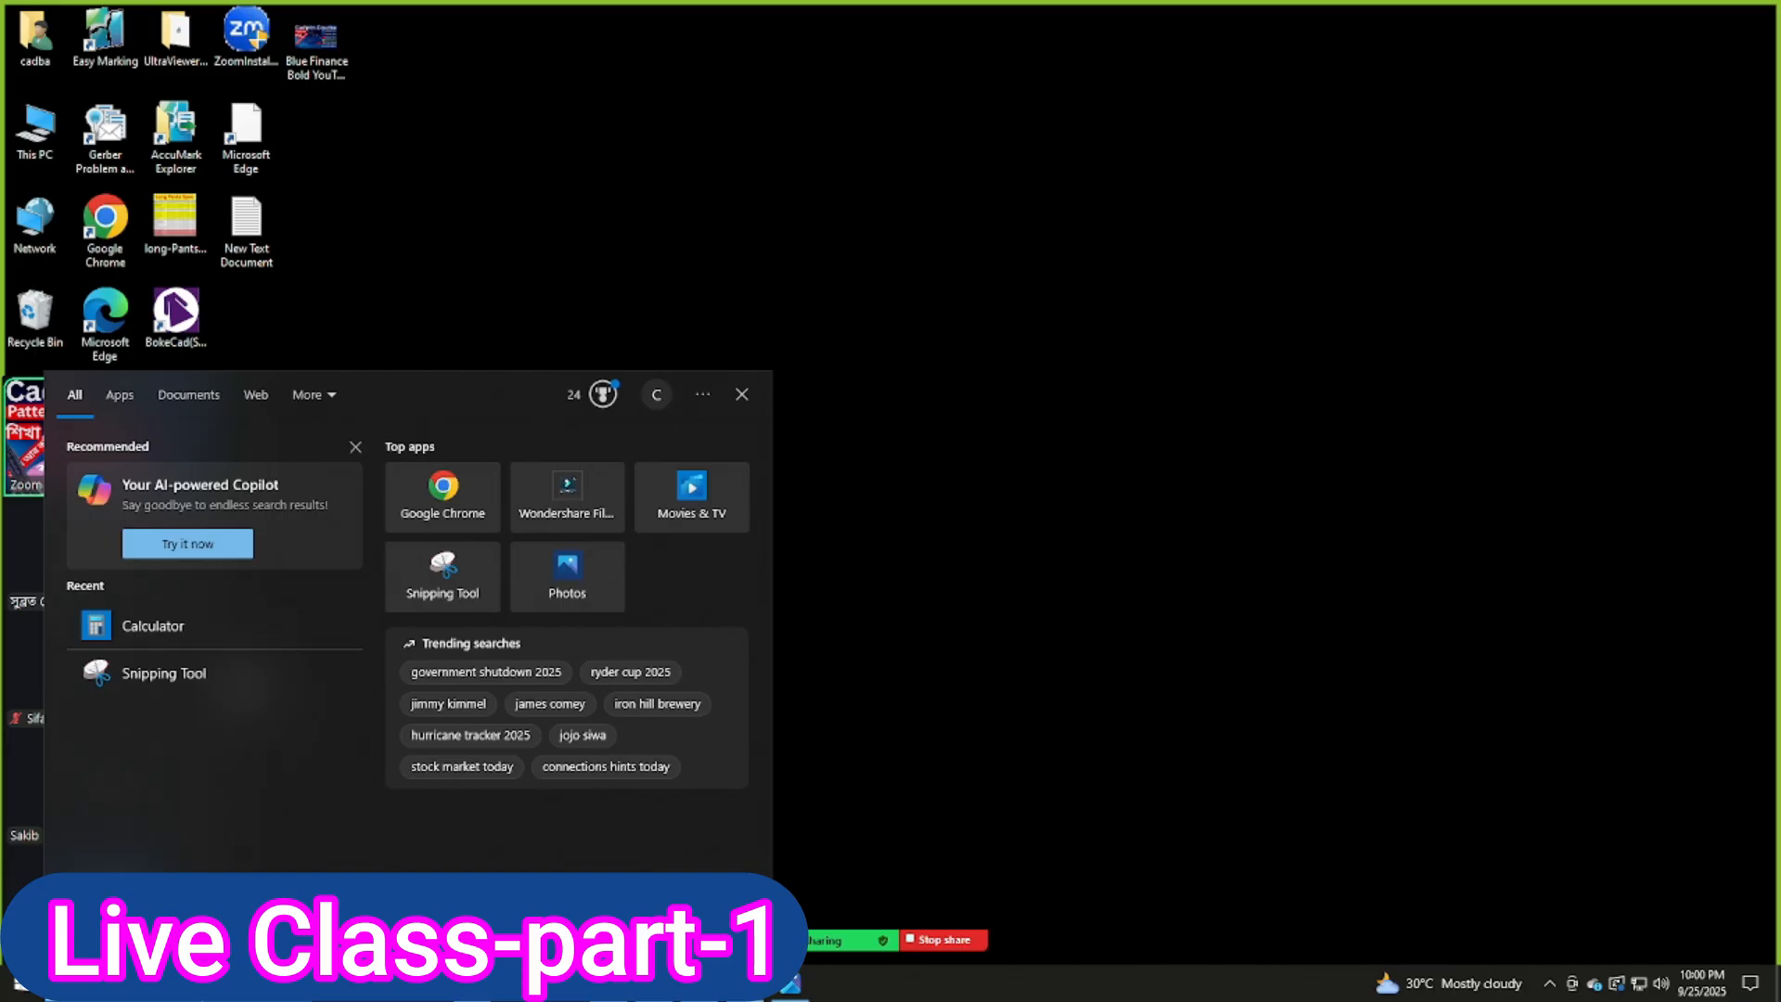
# Step: Open Calculator and subtract the 2.75 waistband height from the low hip placement of 7
pyautogui.write('cal')
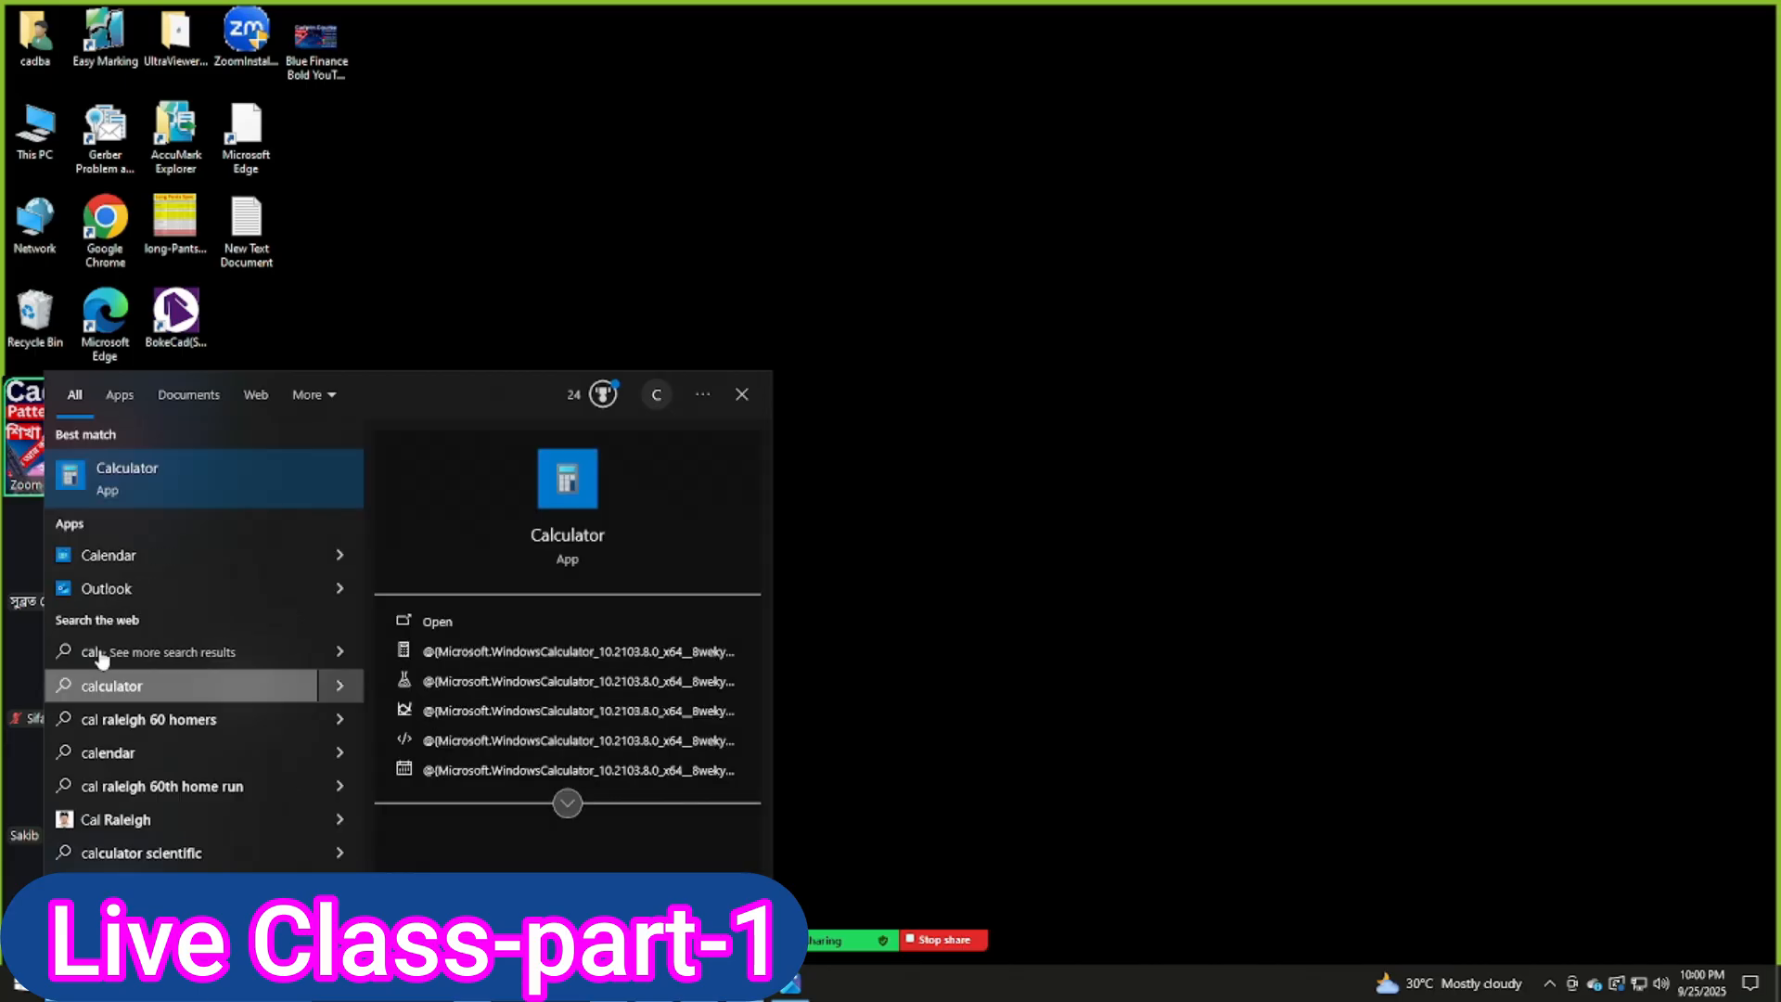
pyautogui.click(172, 493)
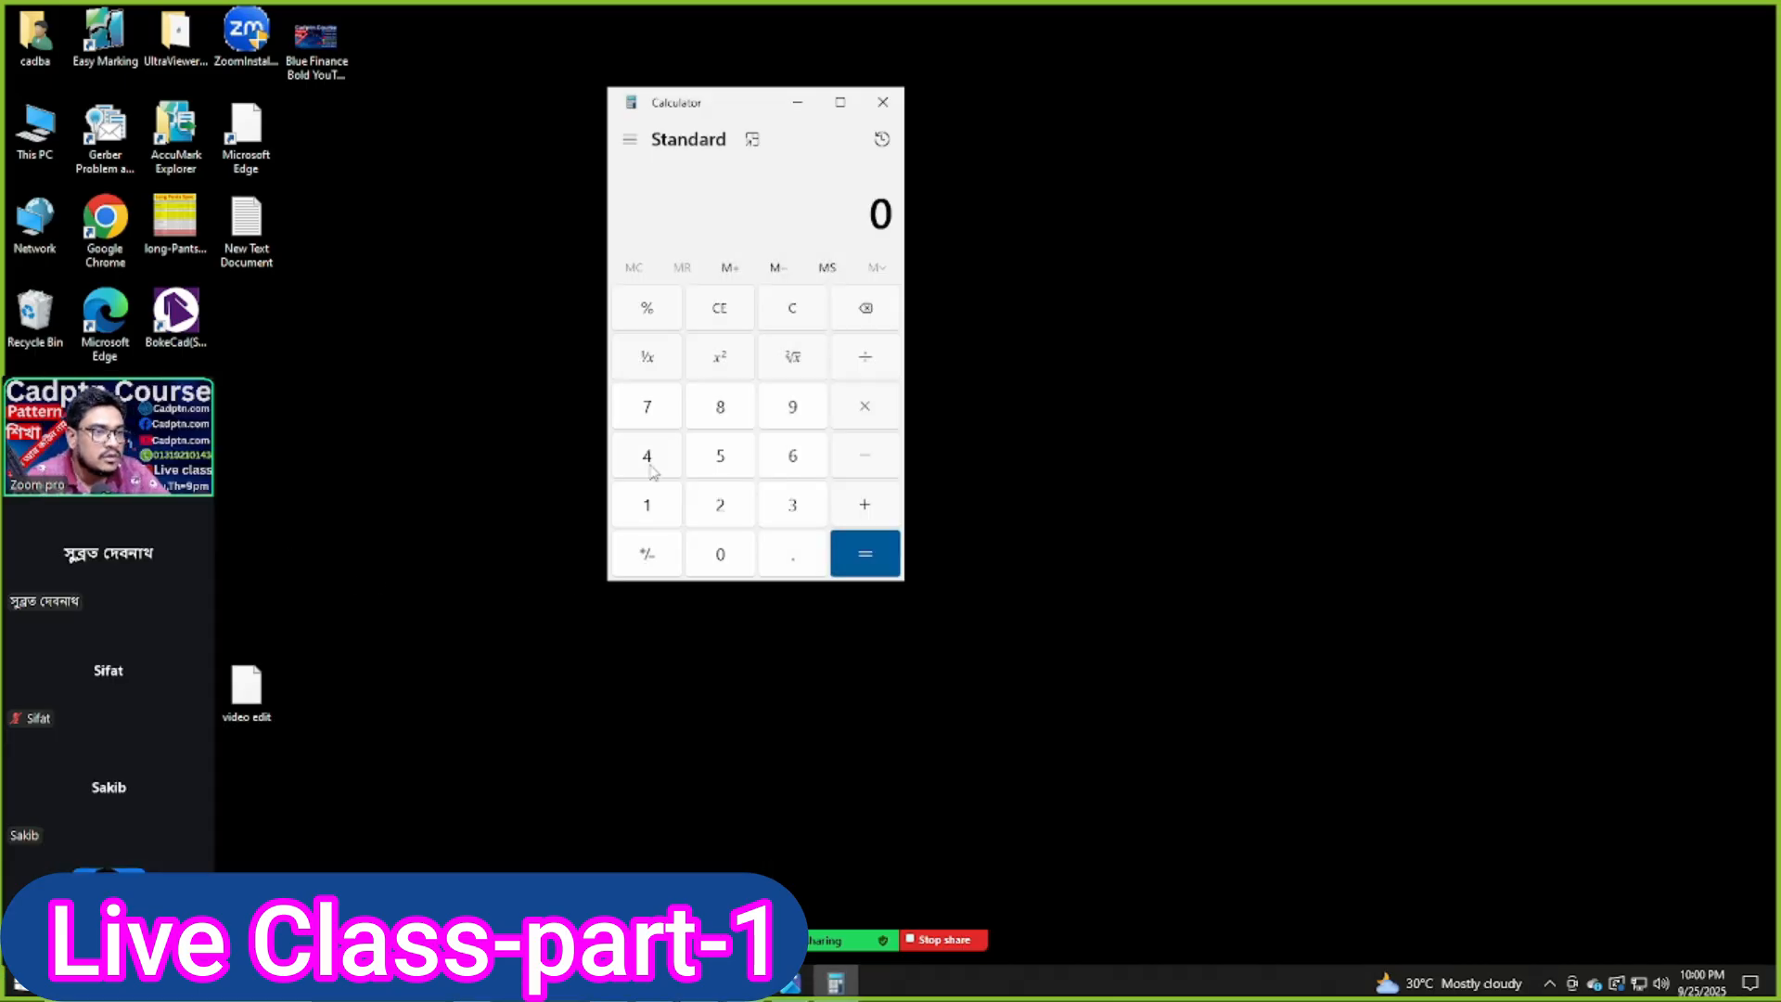
pyautogui.click(649, 406)
pyautogui.click(865, 456)
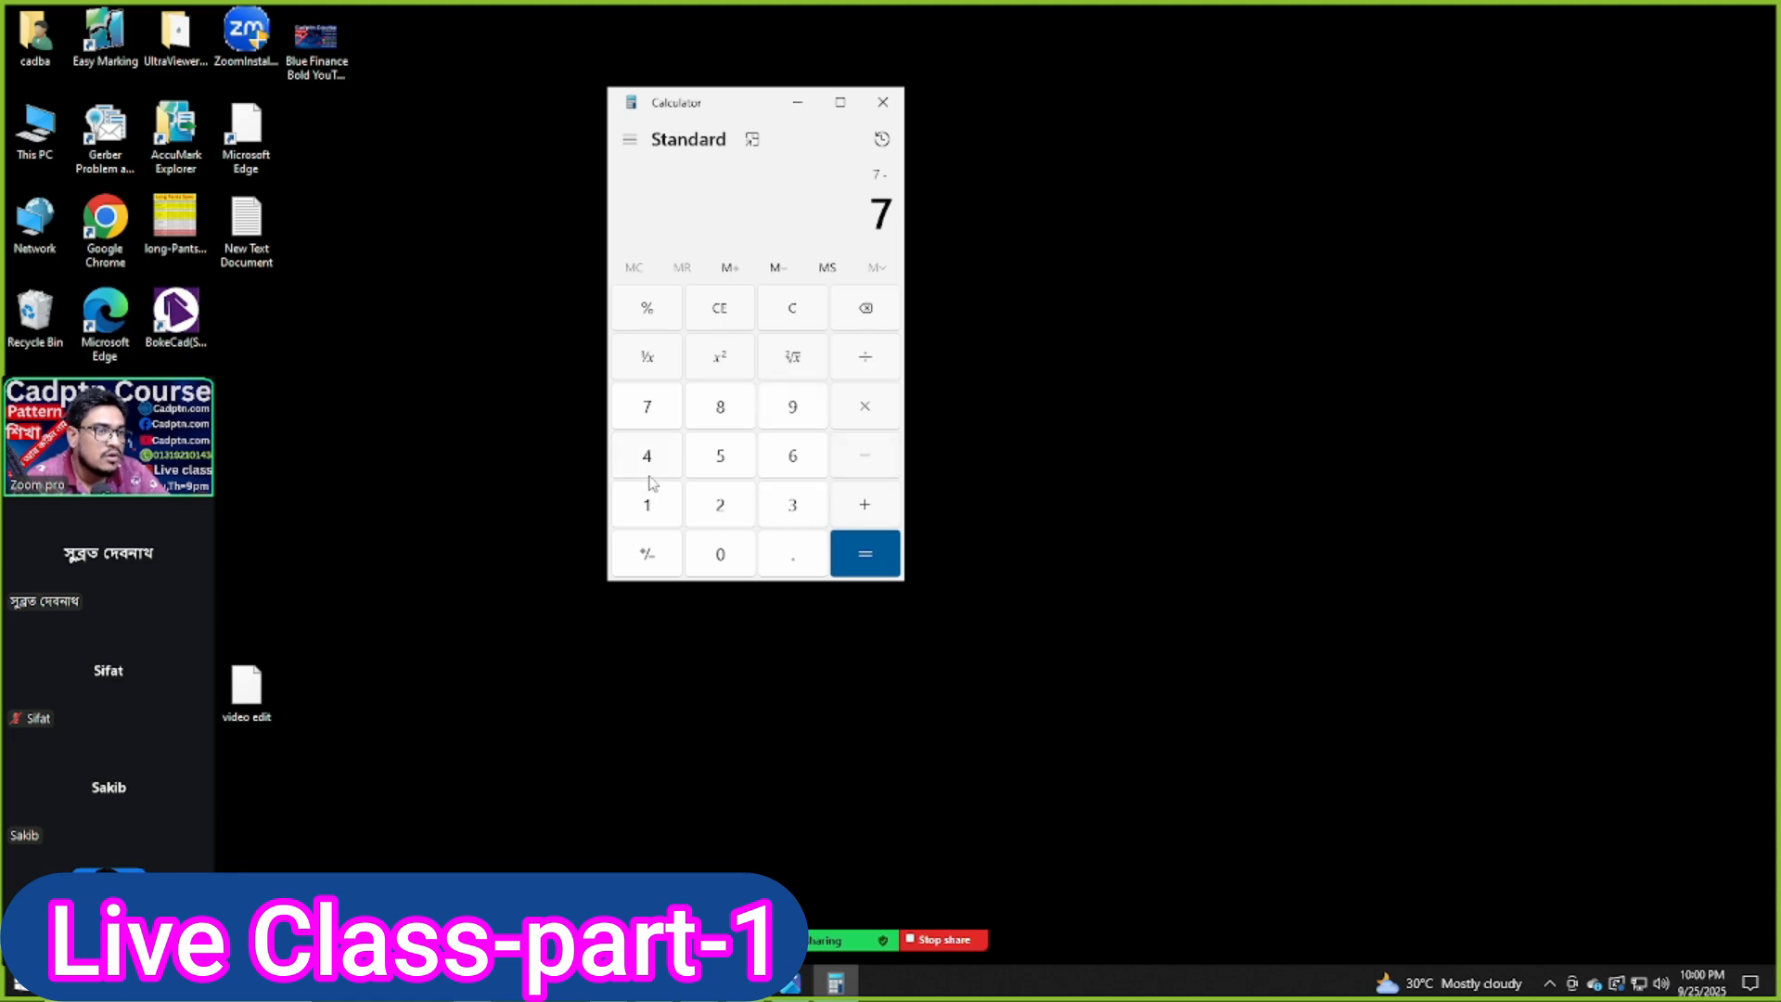
pyautogui.click(717, 504)
pyautogui.click(792, 554)
pyautogui.click(648, 406)
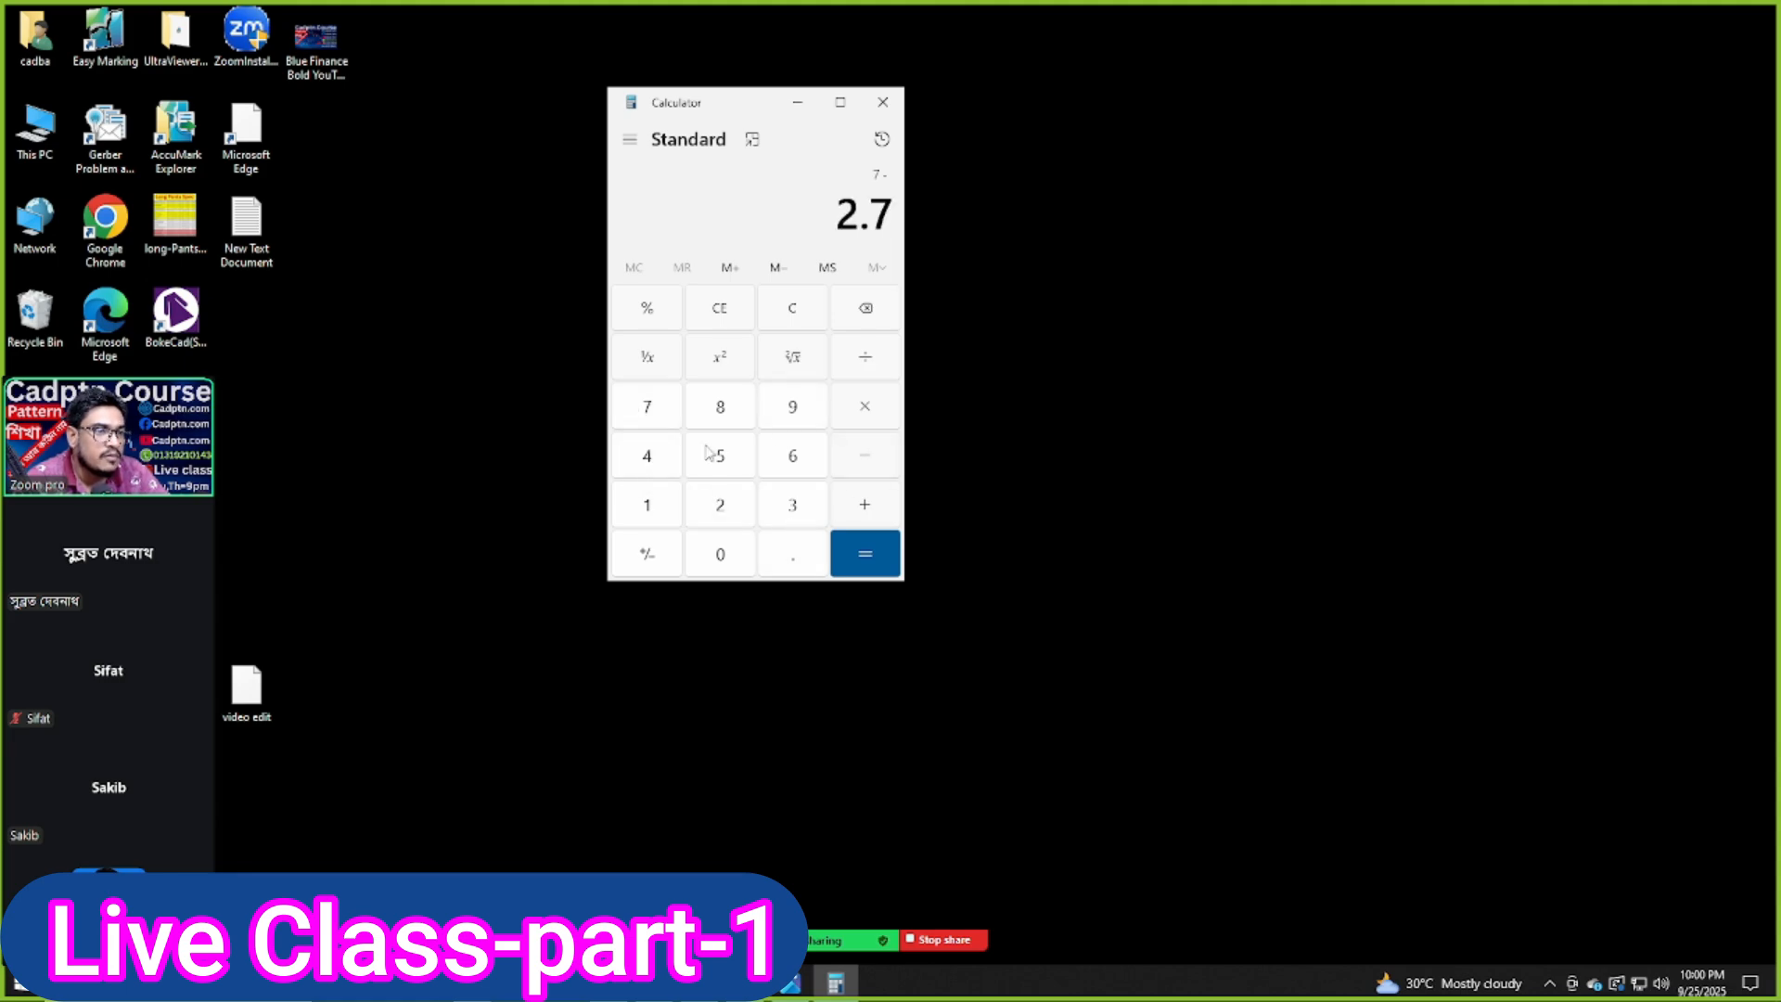
pyautogui.click(721, 455)
pyautogui.click(865, 554)
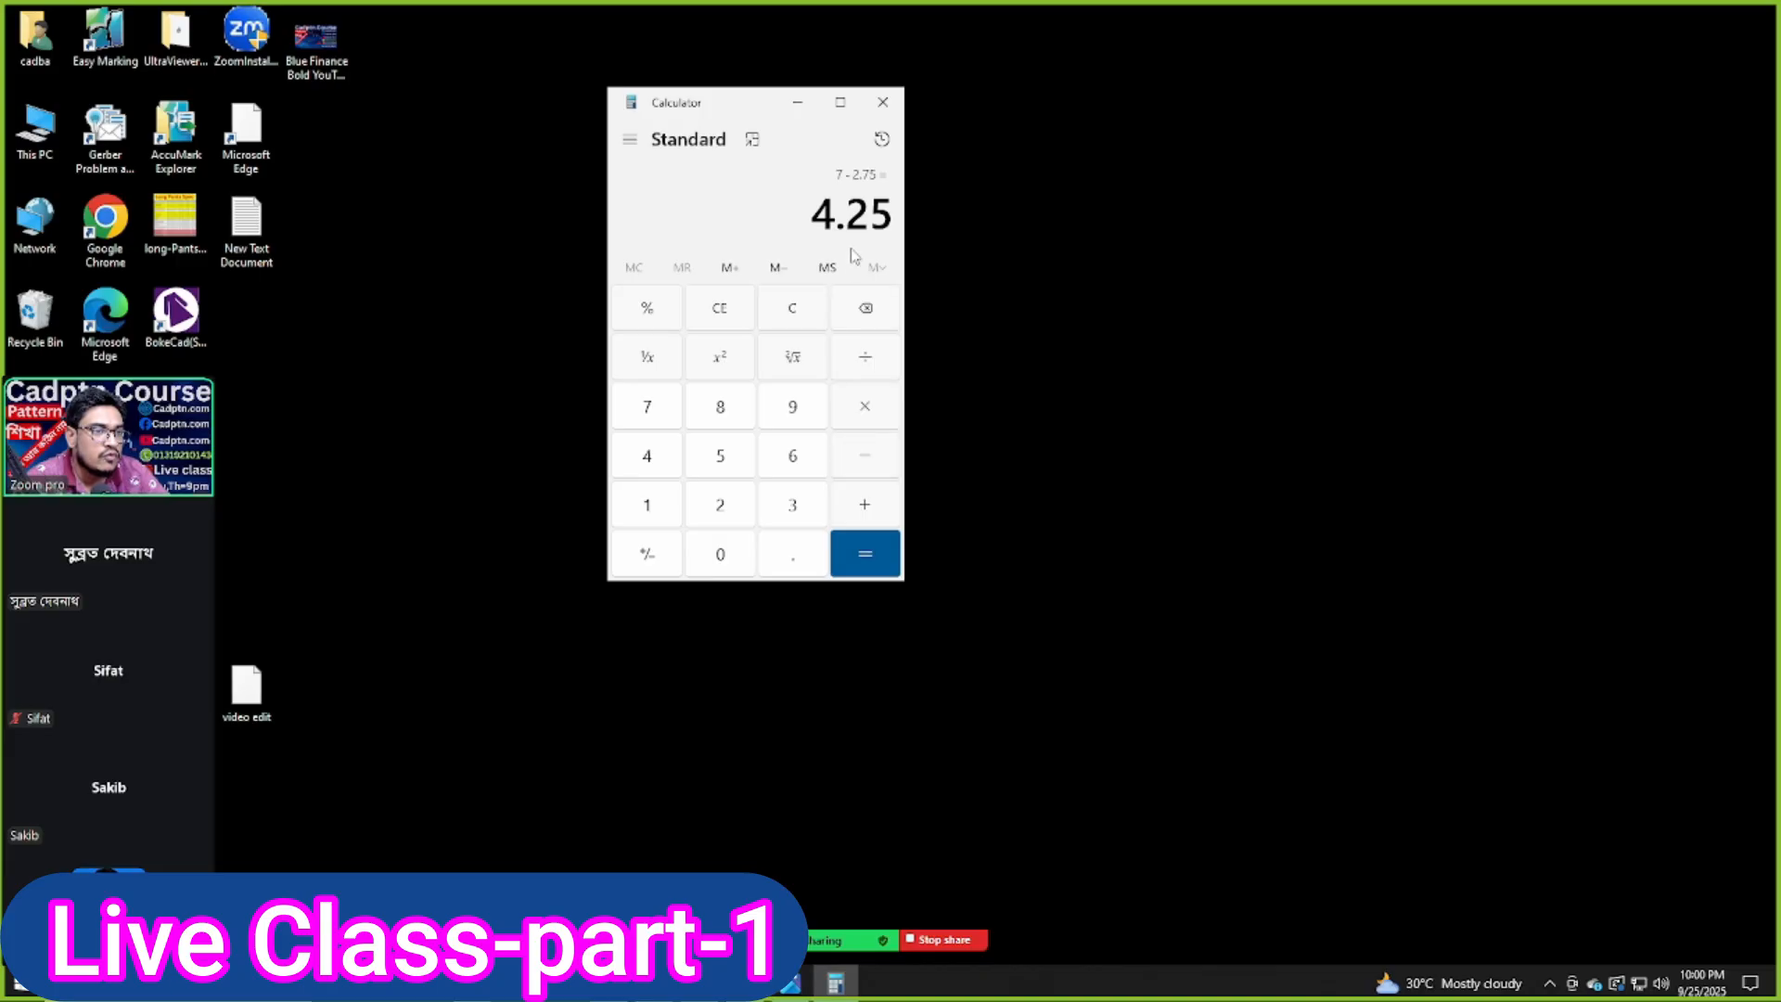
# Step: Return to Pattern Design and measure the straight distance from the low hip line's center-front end to the front panel's waist corner
pyautogui.click(747, 982)
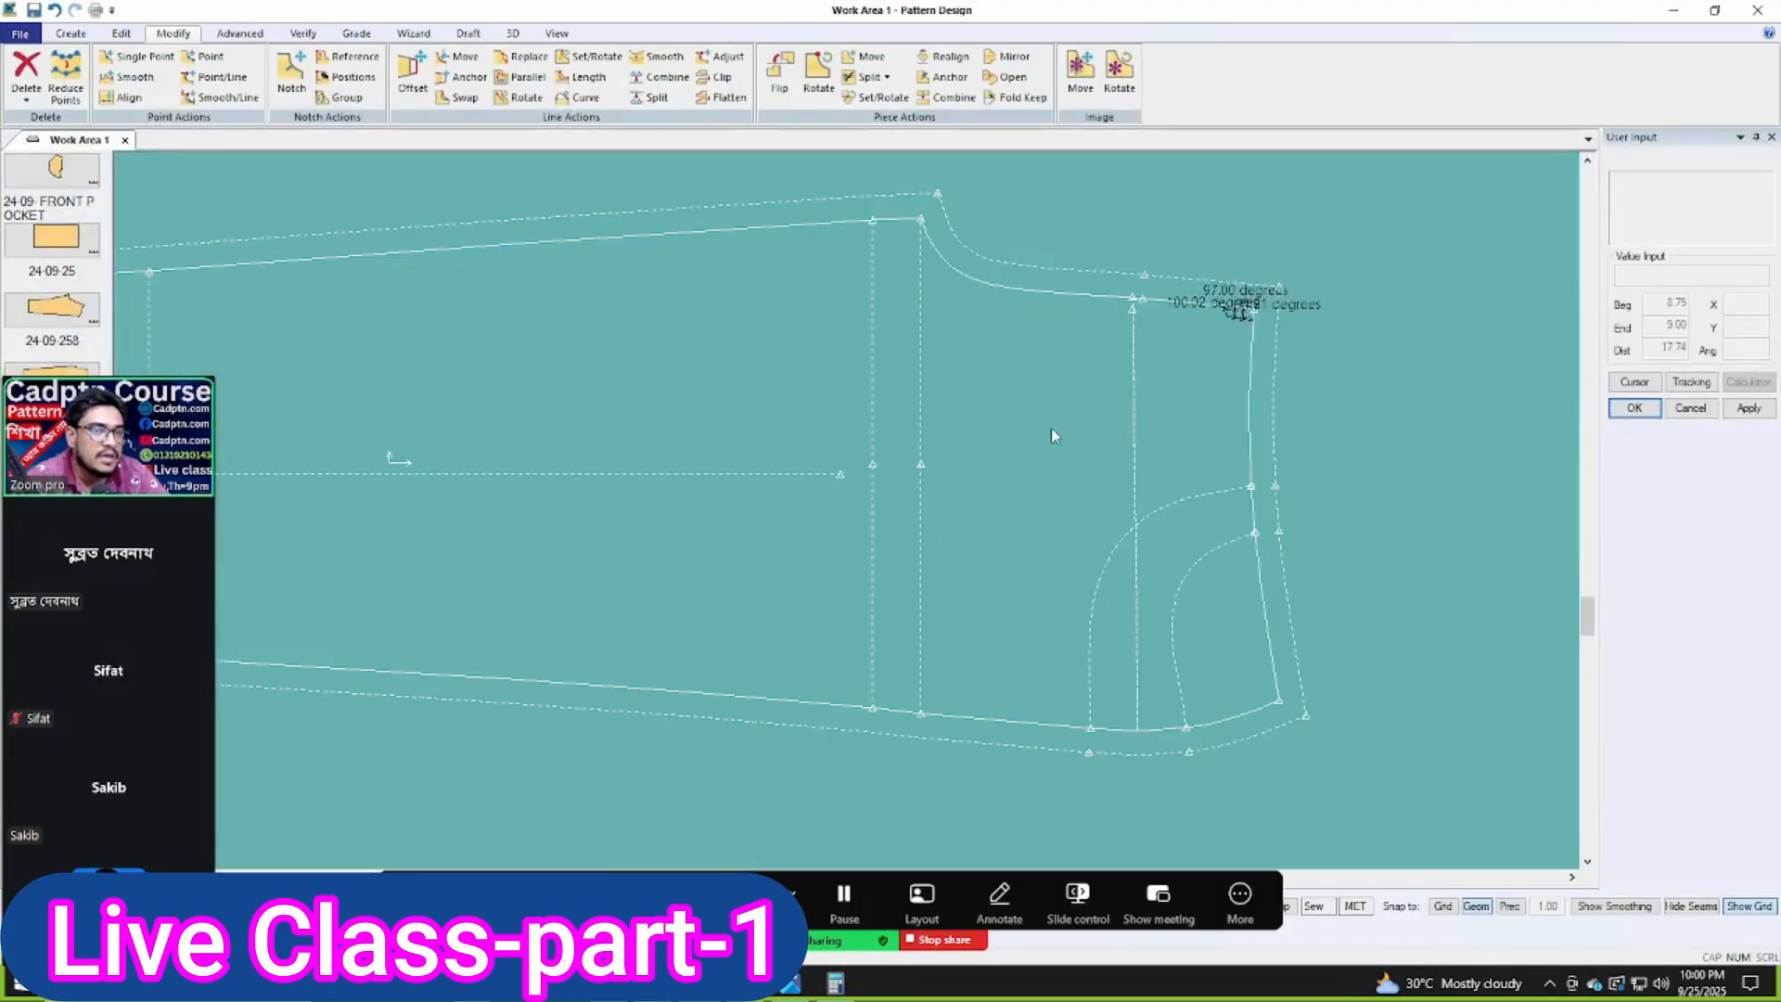
pyautogui.scroll(5, 1133, 395)
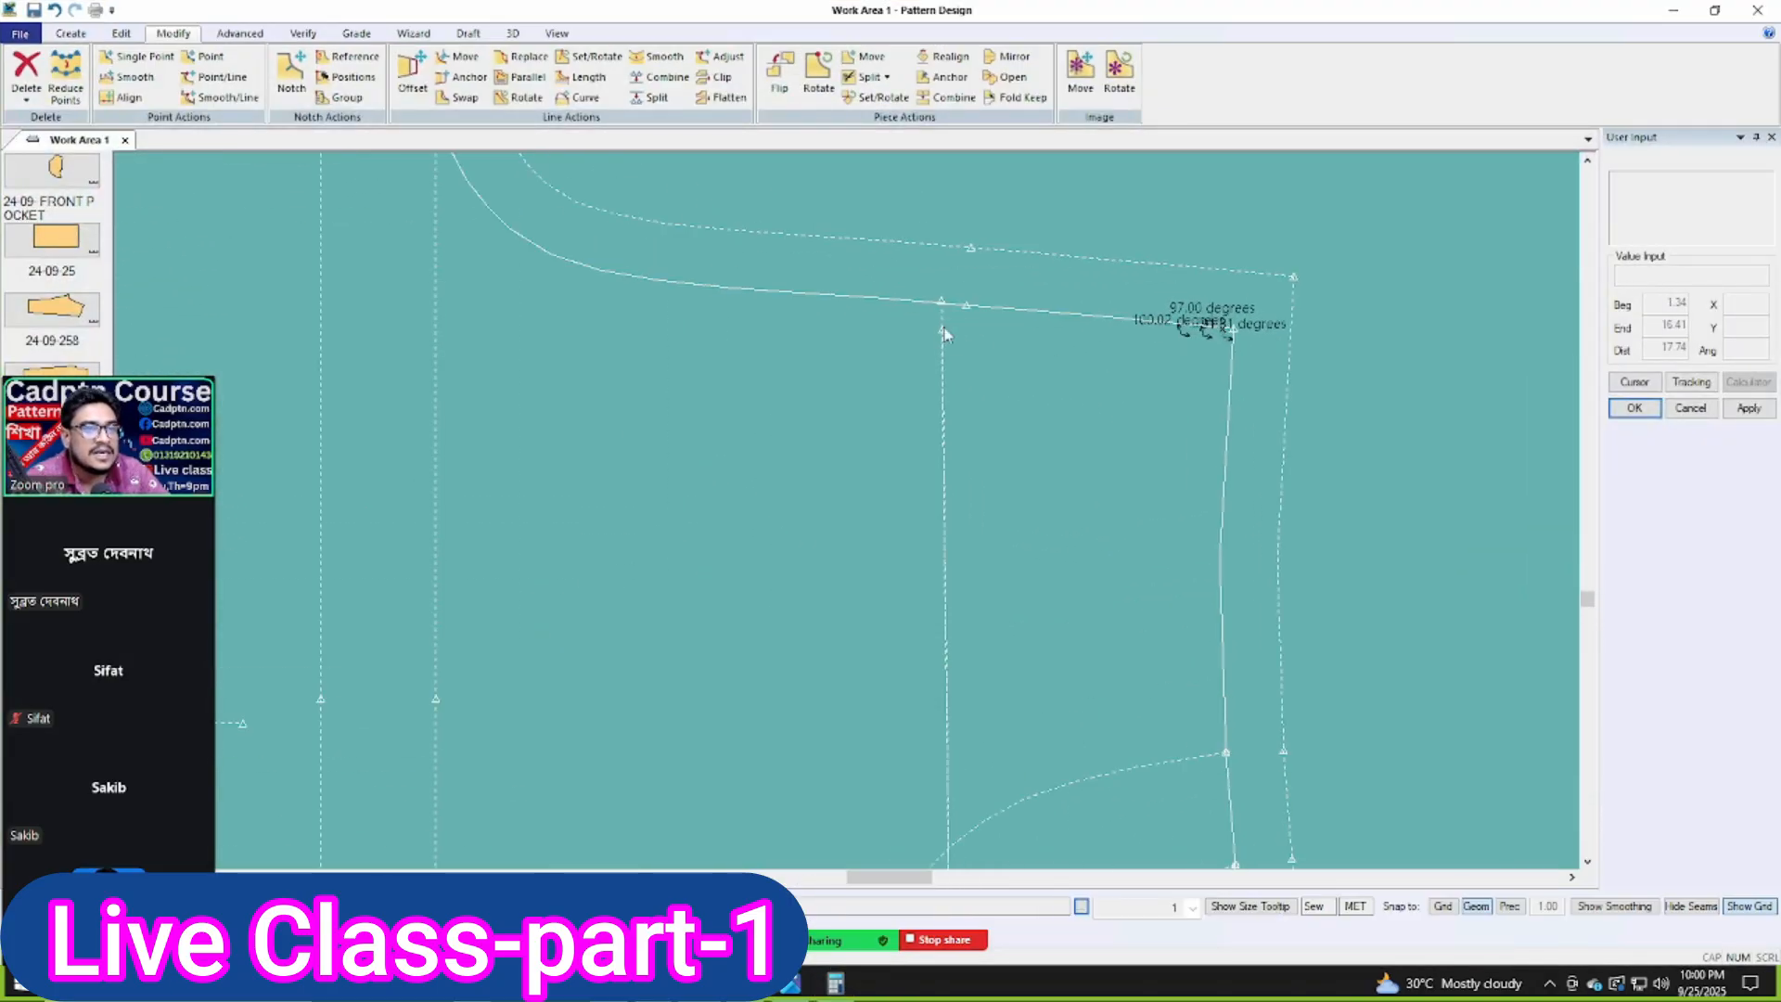
pyautogui.moveTo(1226, 328); pyautogui.dragTo(1073, 417, button='middle')
pyautogui.click(303, 34)
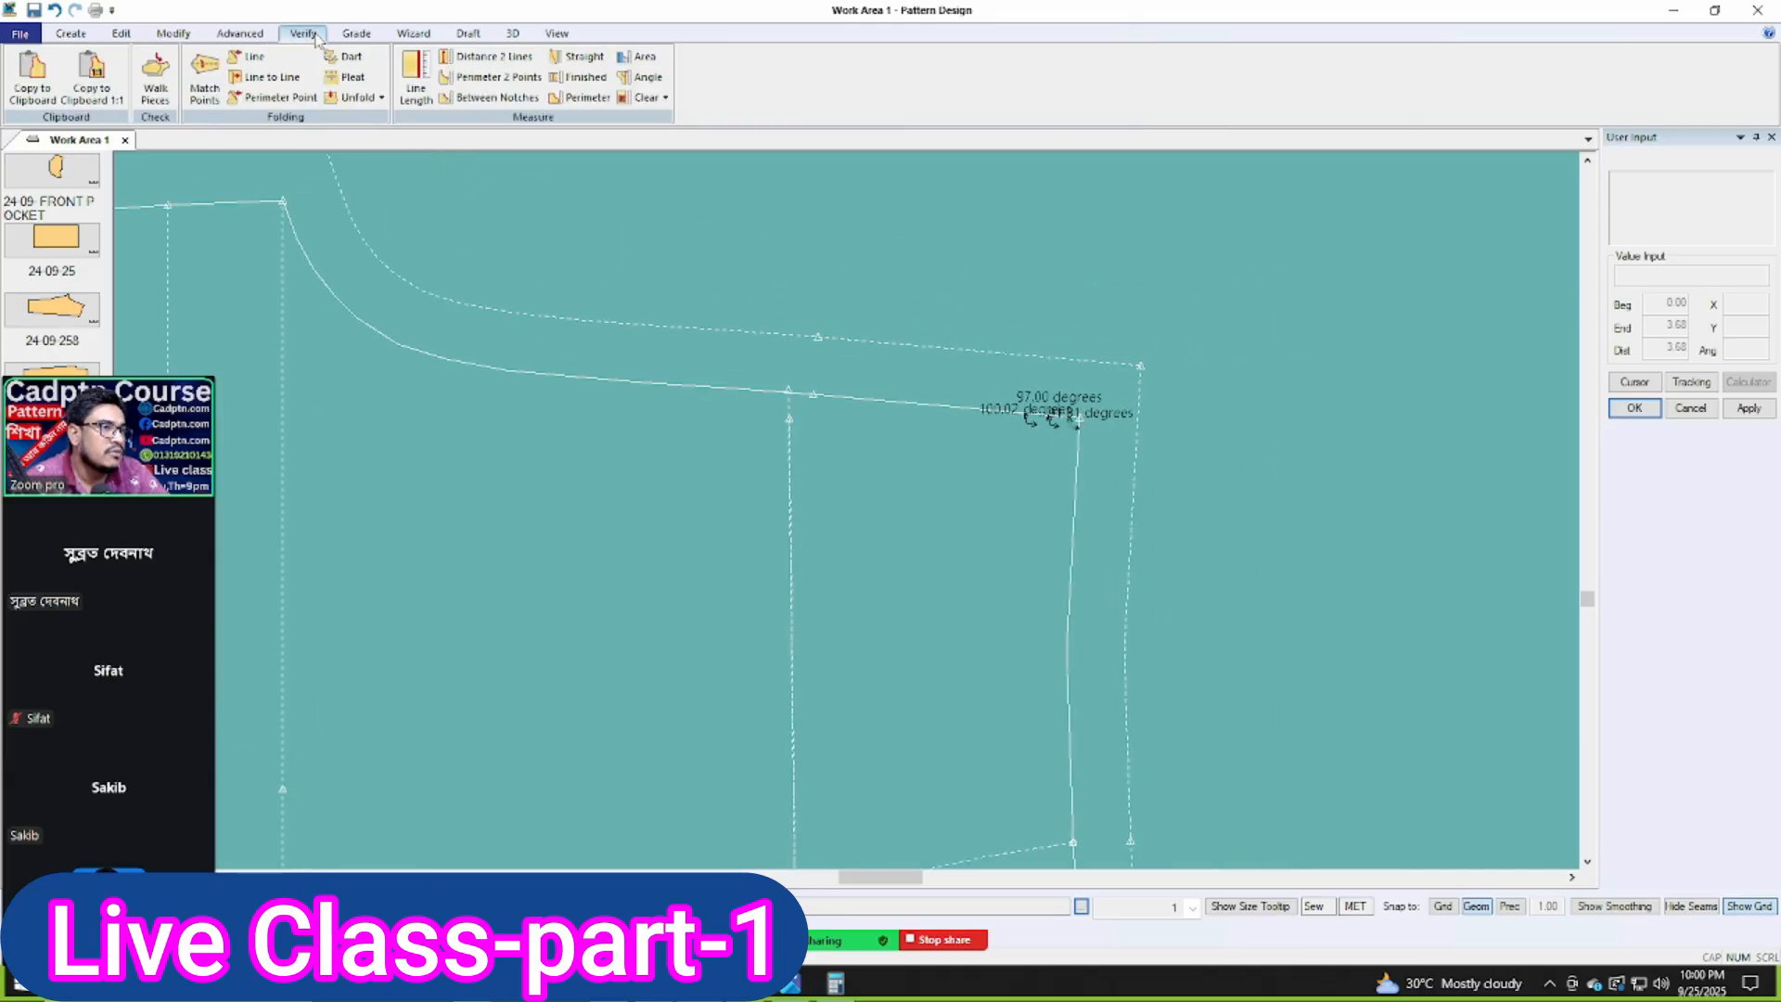
pyautogui.click(576, 57)
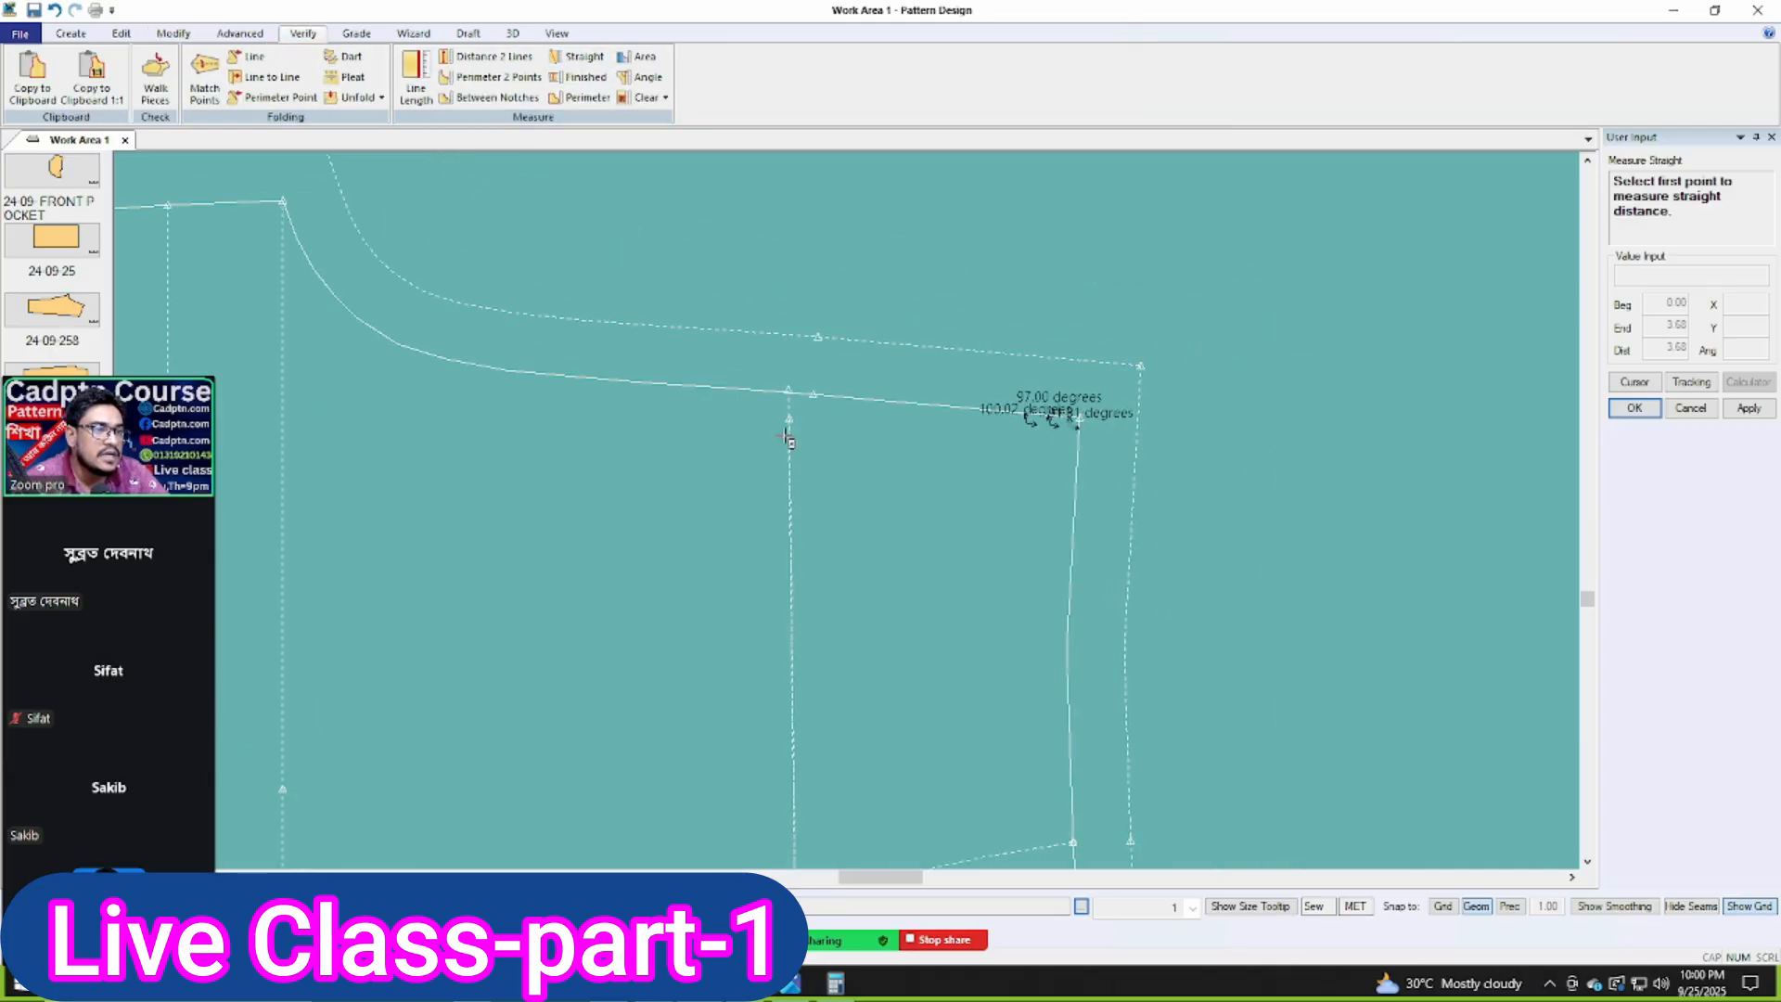
pyautogui.click(788, 391)
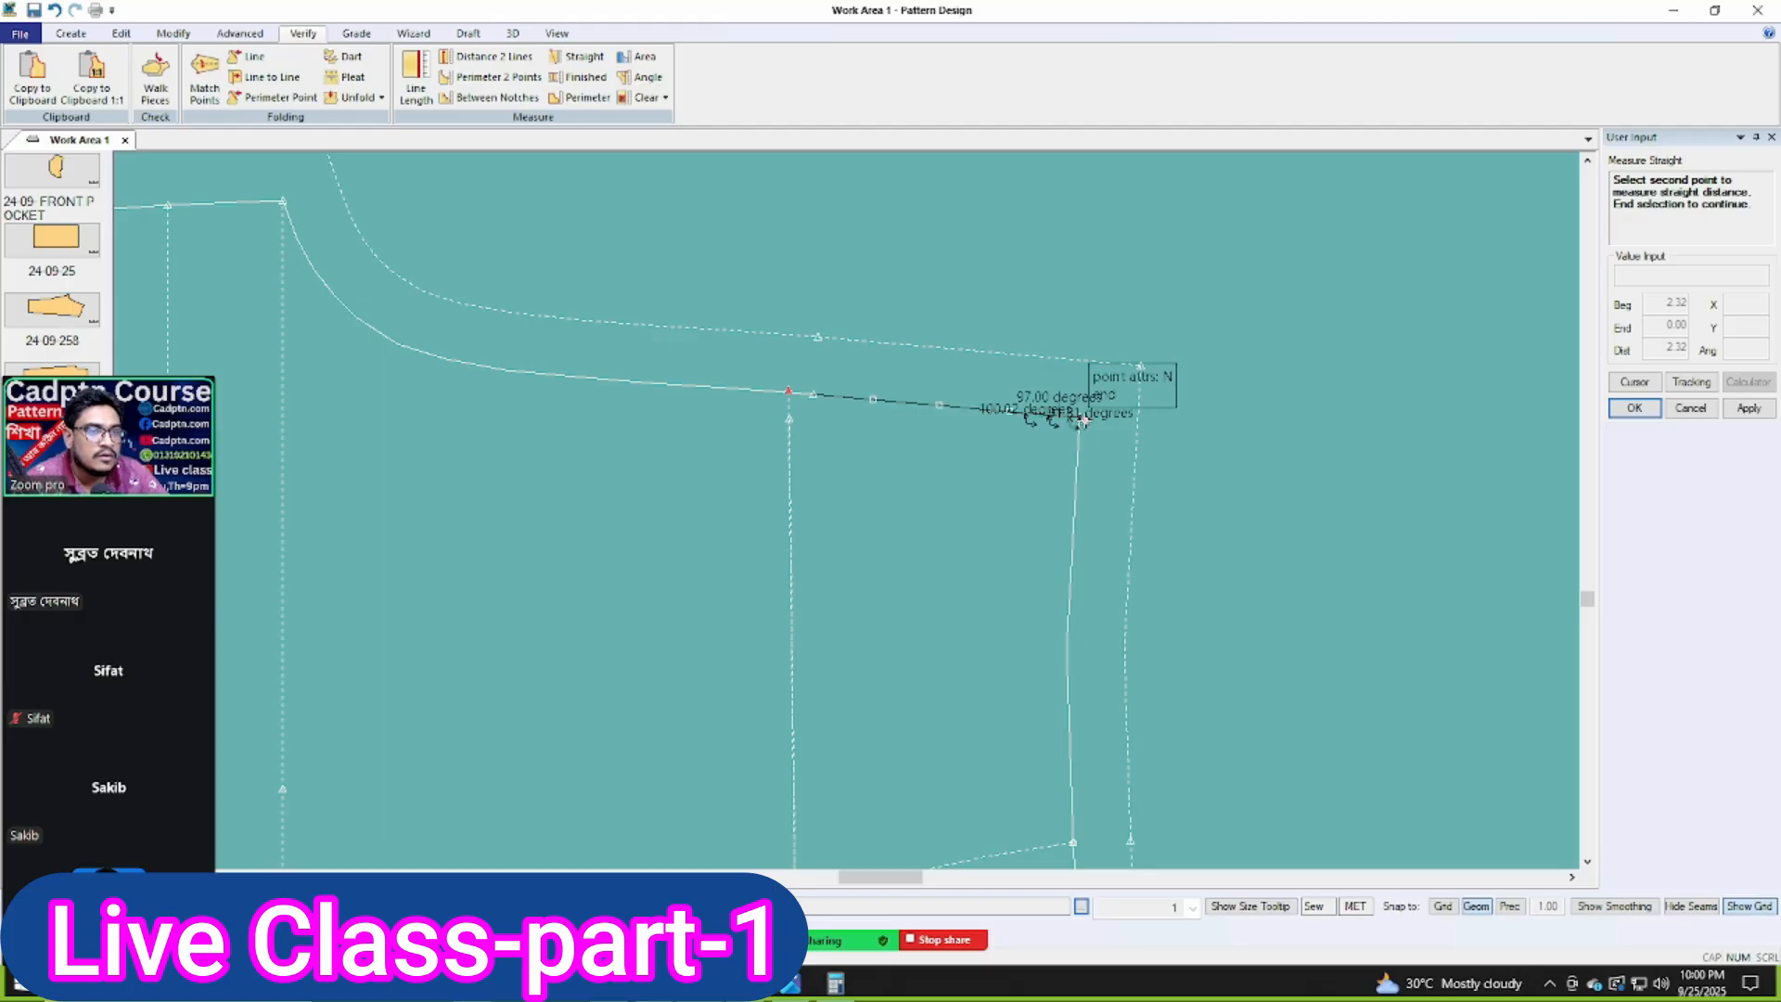
pyautogui.scroll(5, 1021, 429)
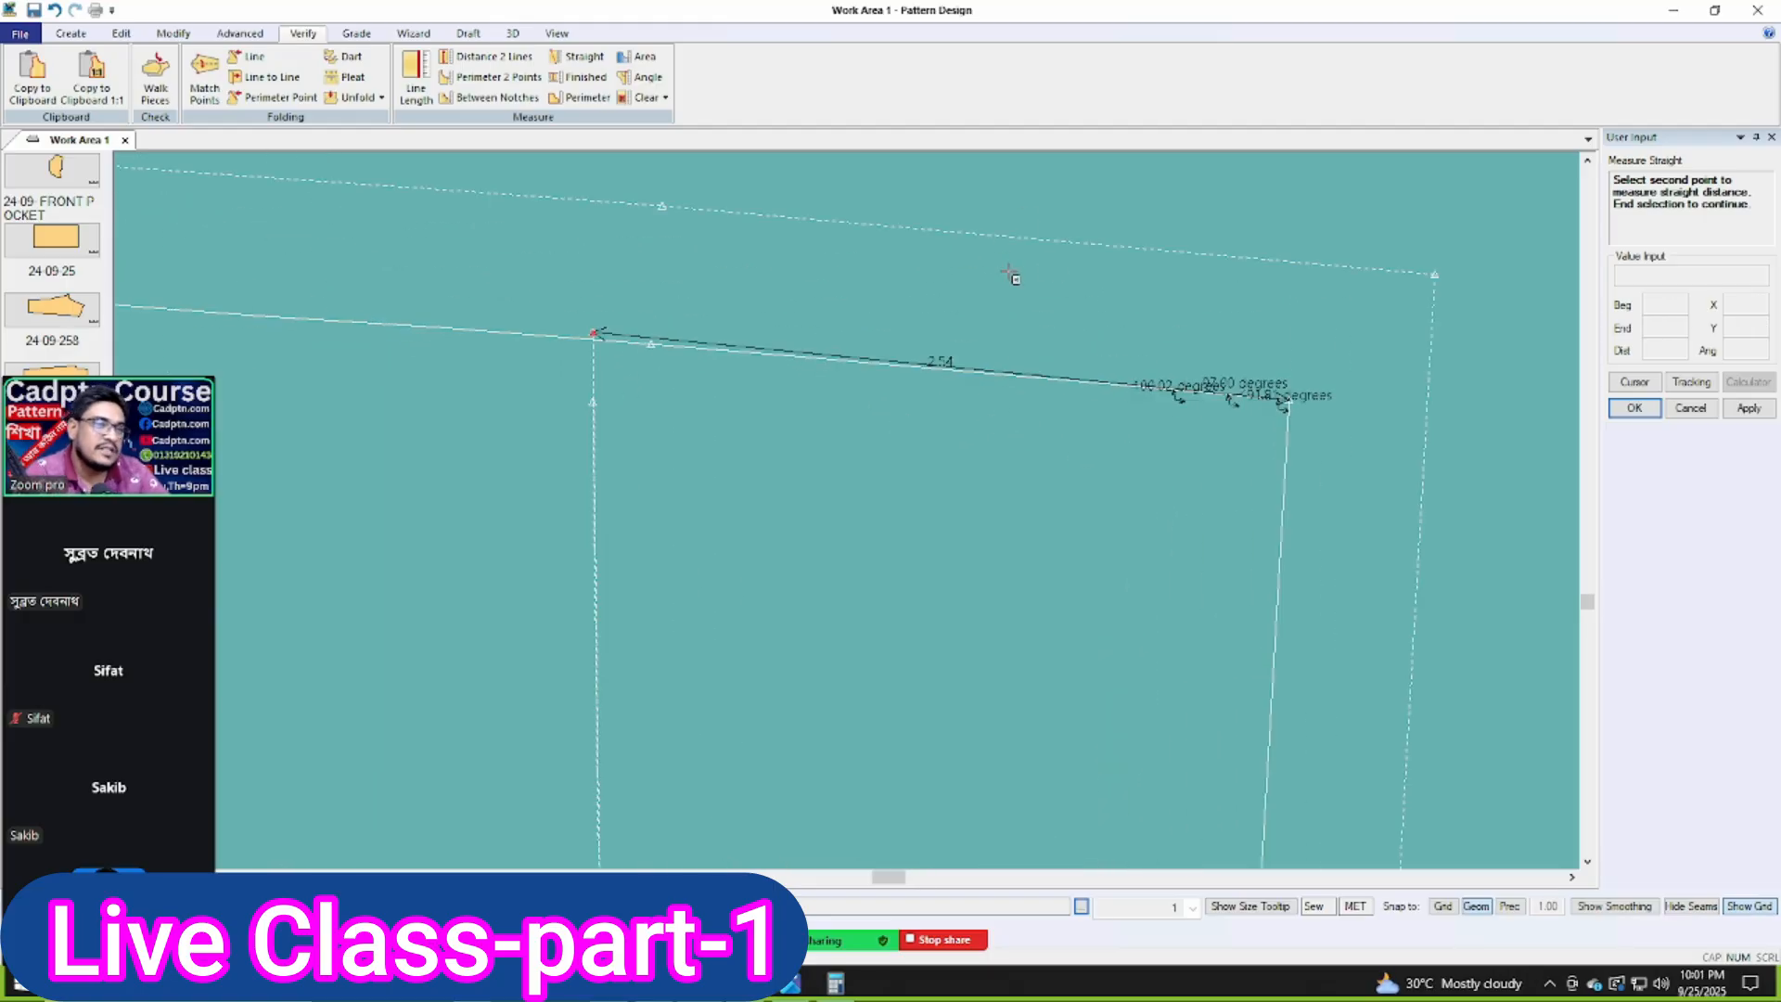
pyautogui.rightClick(1124, 247)
pyautogui.click(1126, 243)
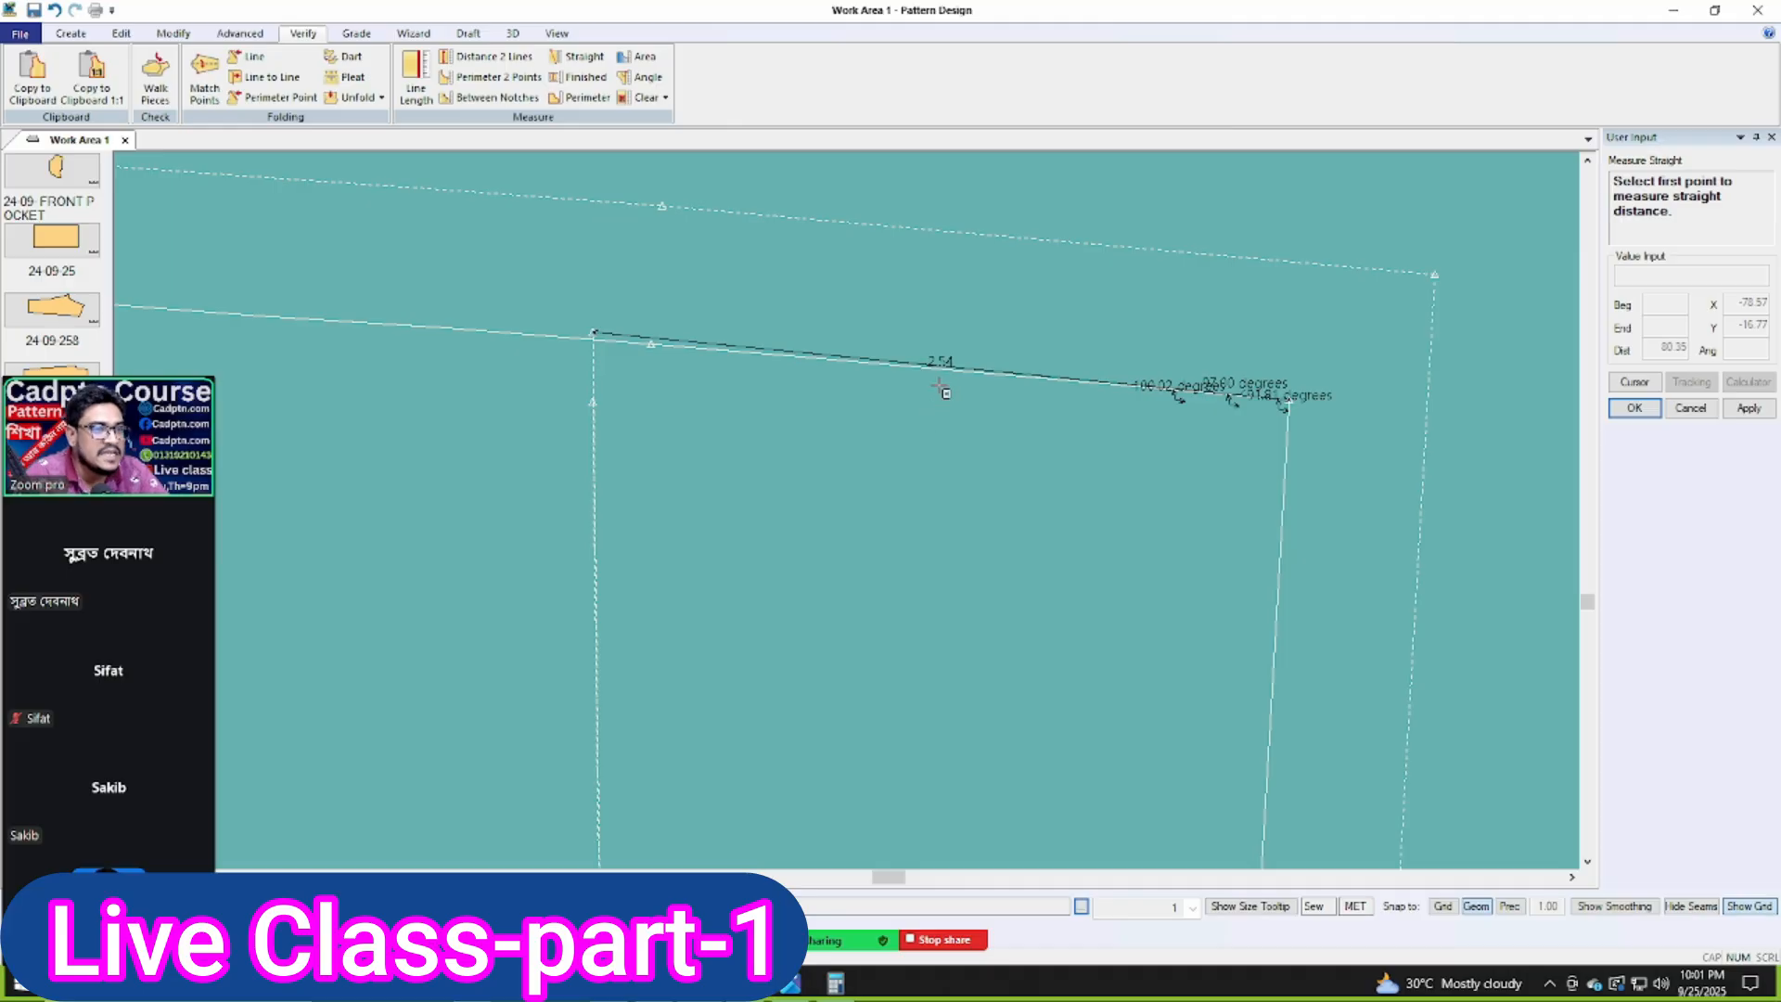
pyautogui.scroll(-3, 1215, 399)
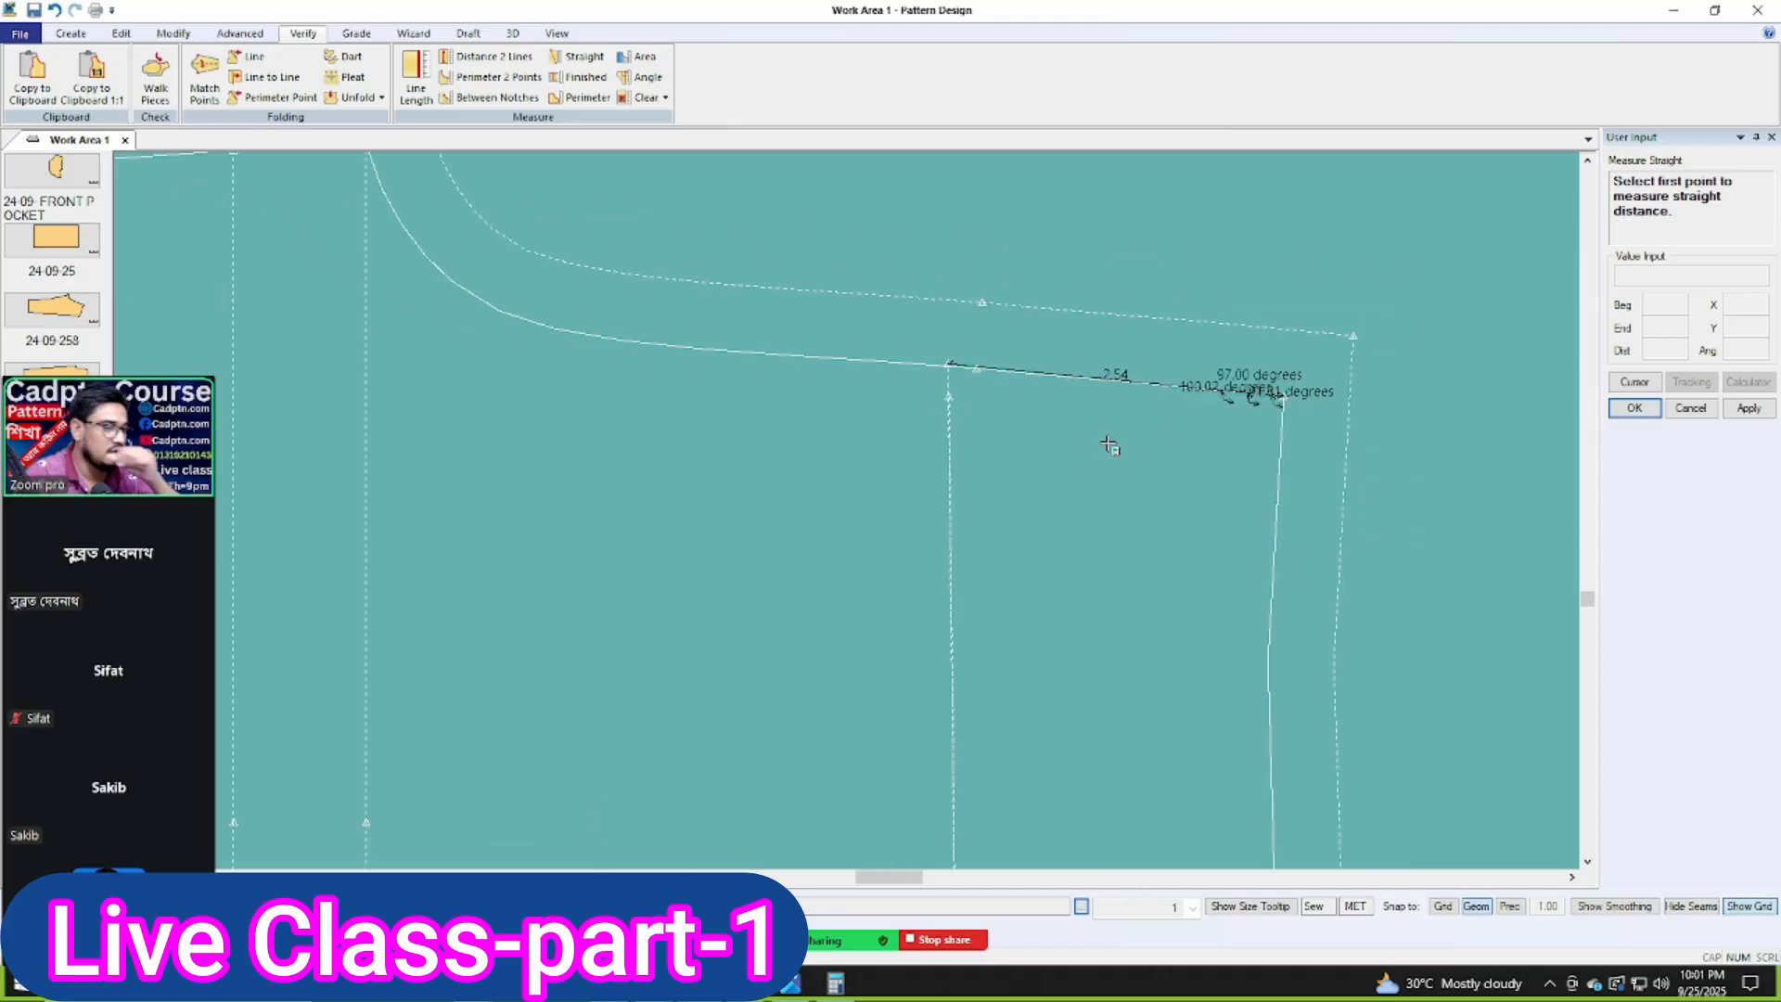
# Step: Check the Calculator result against the measured hip distance and end the straight measurement
pyautogui.click(836, 987)
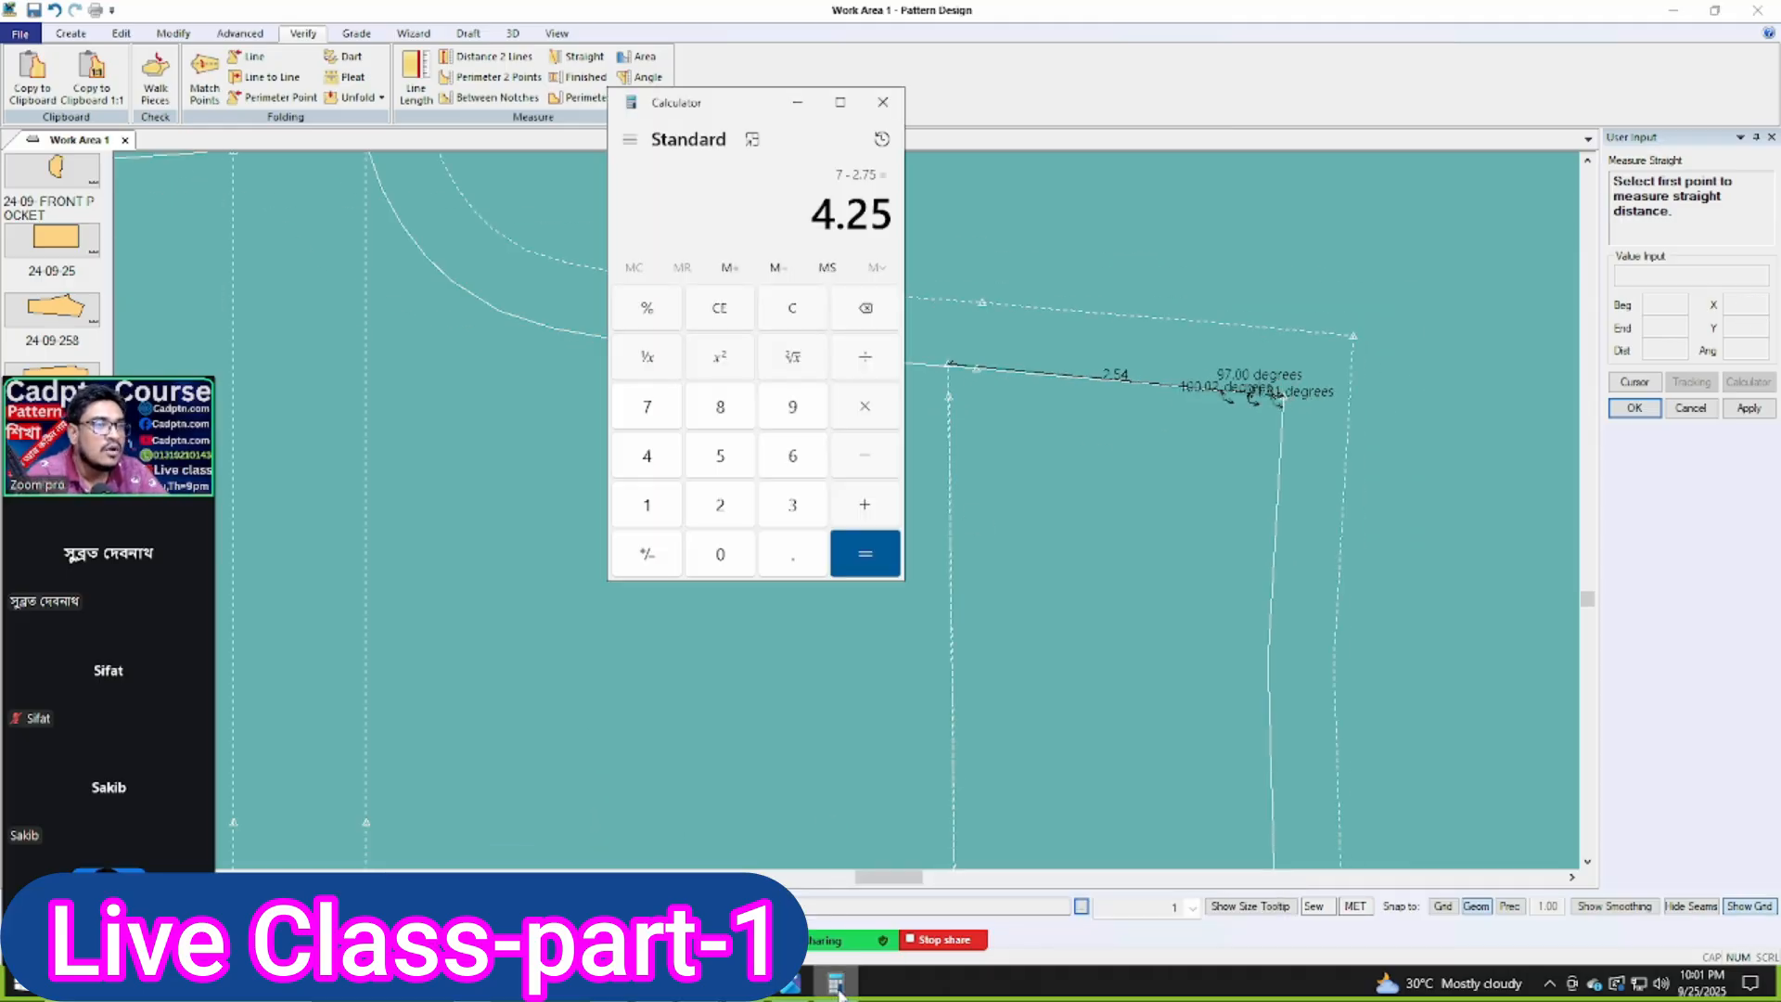
pyautogui.click(837, 986)
pyautogui.rightClick(1027, 336)
pyautogui.click(1027, 335)
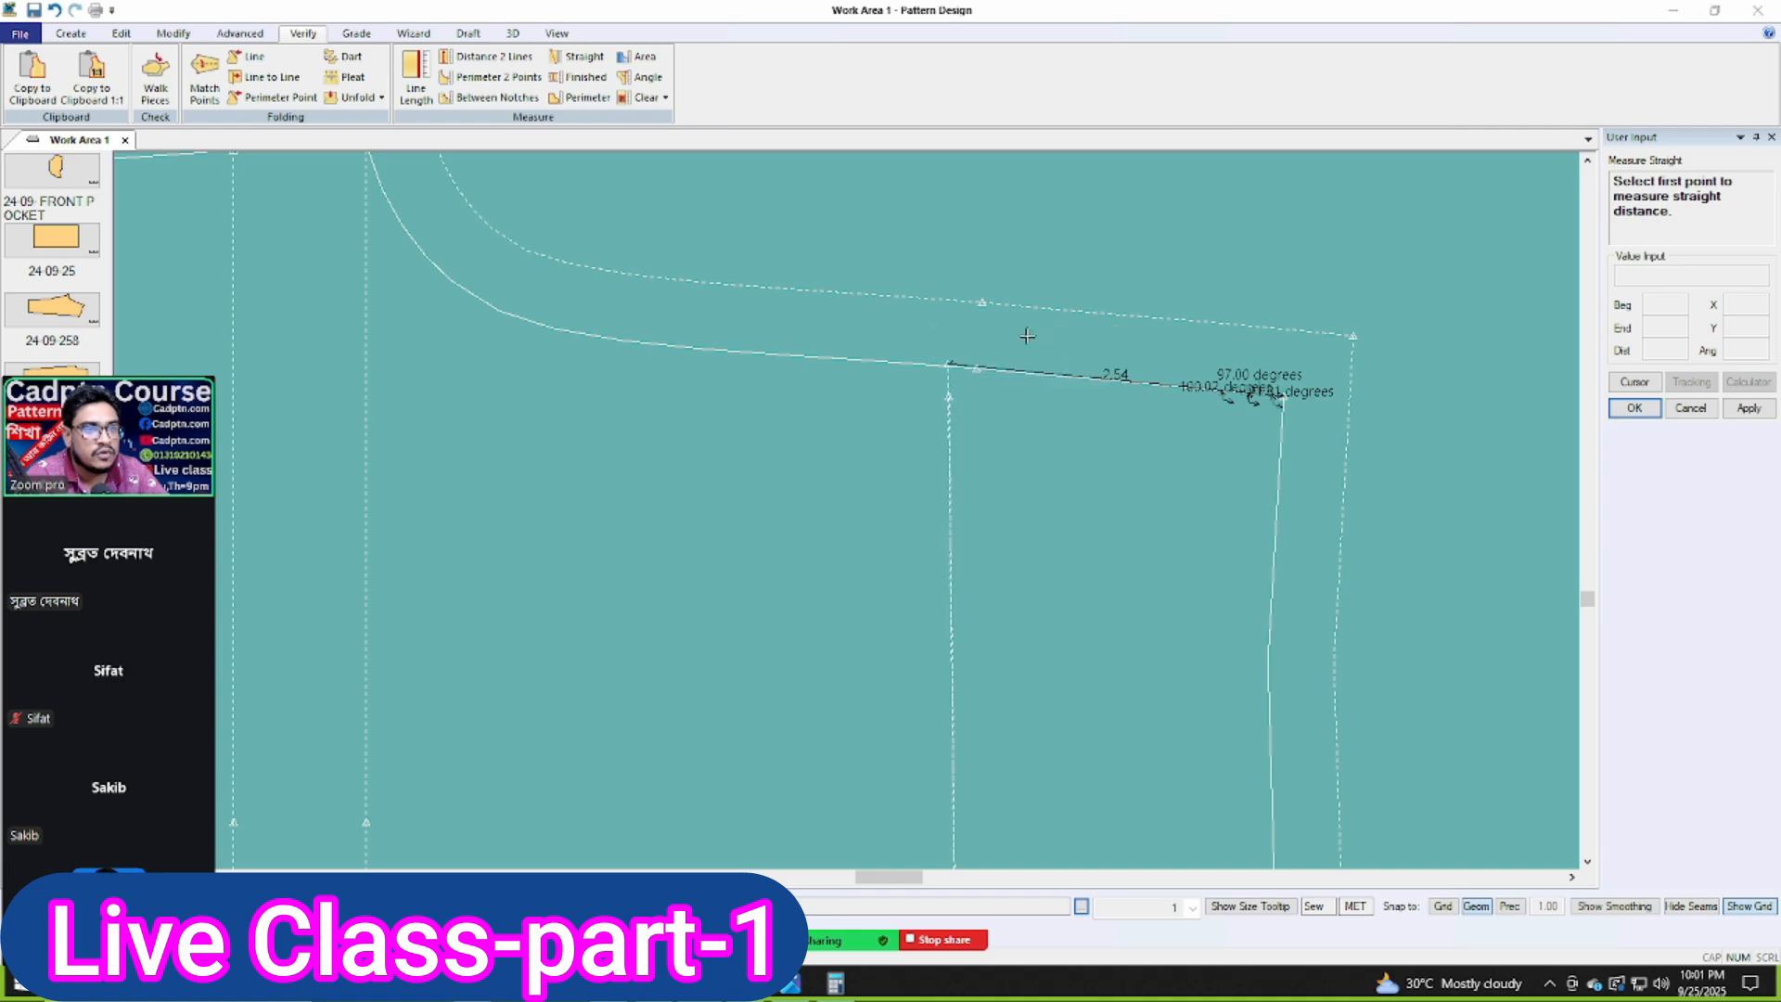
pyautogui.scroll(-3, 1098, 336)
pyautogui.rightClick(1067, 265)
pyautogui.click(1161, 279)
# Step: Move both end points of the front panel's low hip line by X -1.75 and Y 0, away from the waist
pyautogui.moveTo(1102, 448); pyautogui.dragTo(1144, 319, button='middle')
pyautogui.press('m')
pyautogui.click(1067, 237)
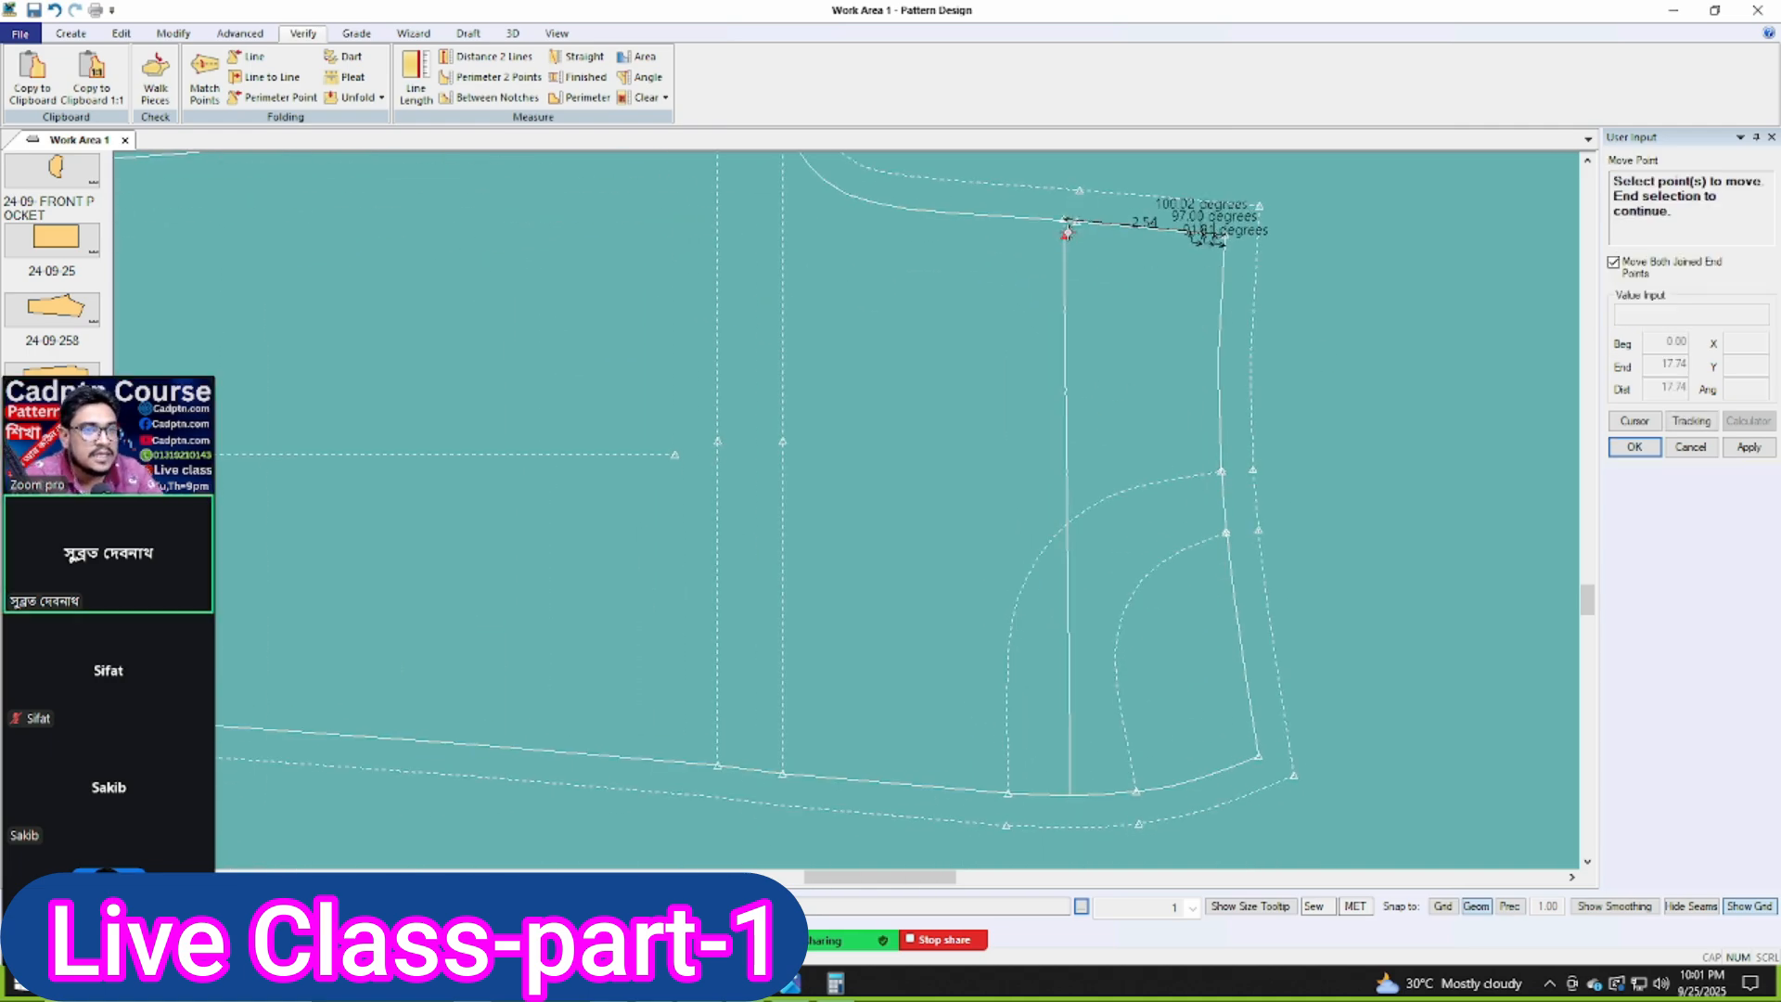
pyautogui.click(1065, 221)
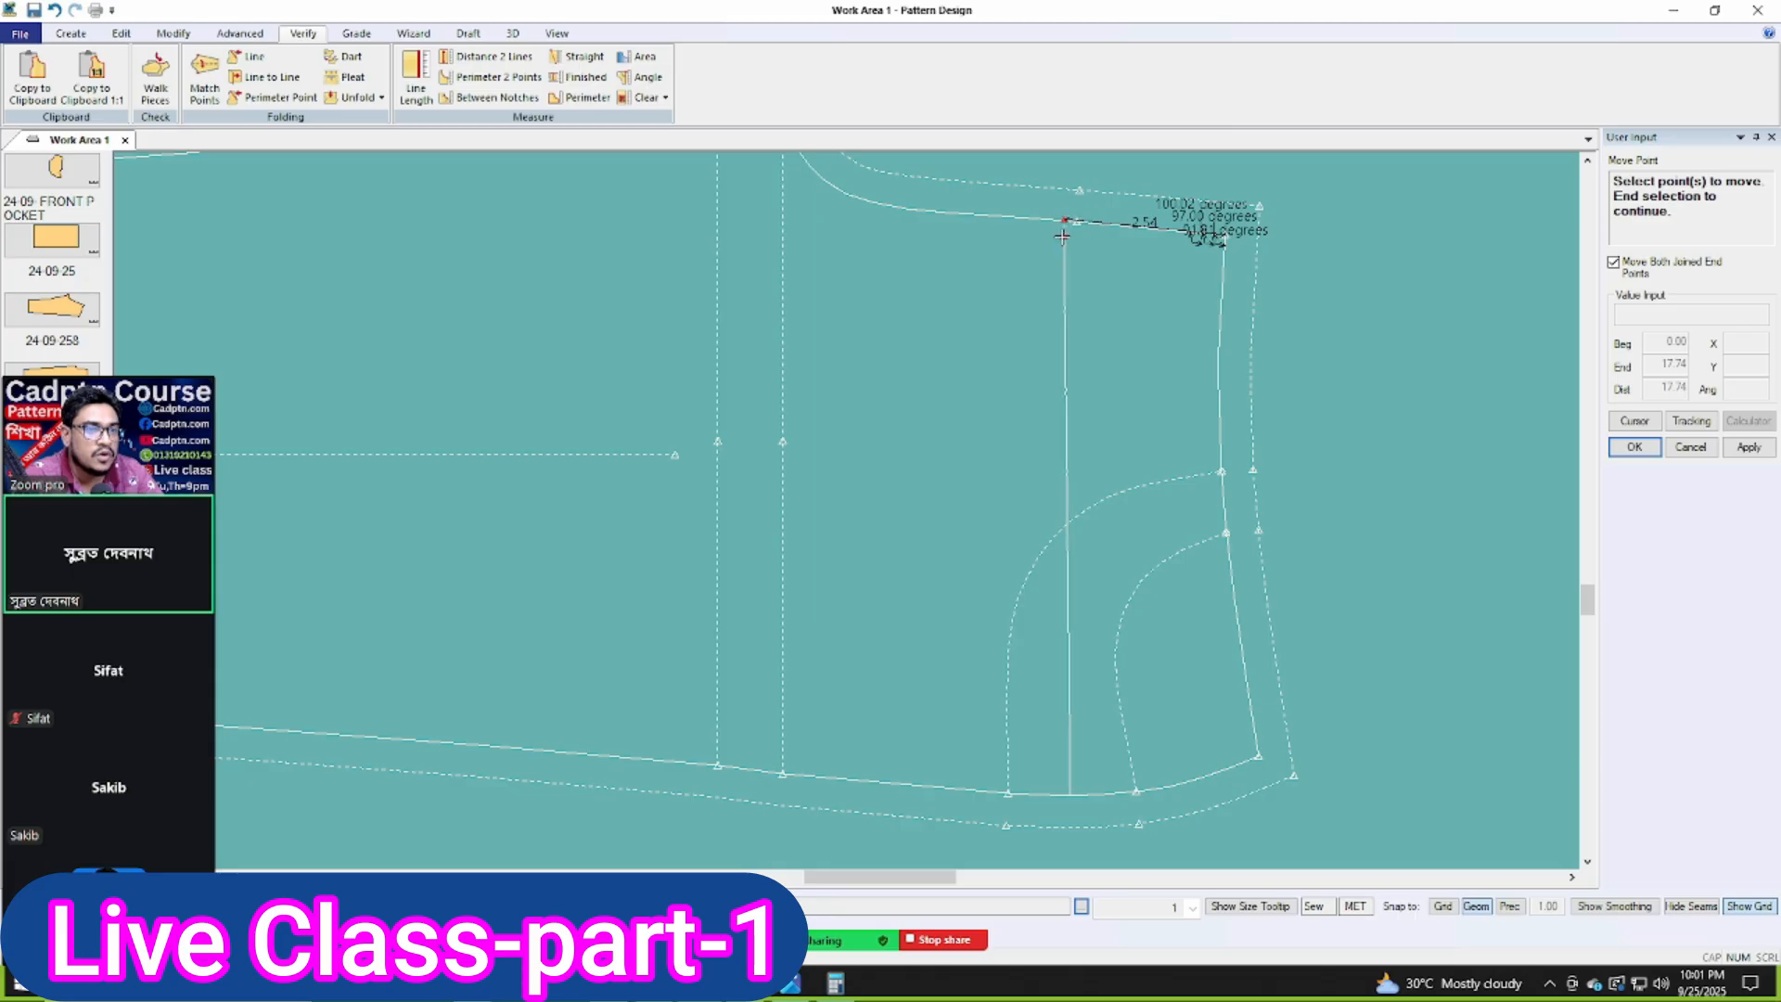
pyautogui.rightClick(1185, 394)
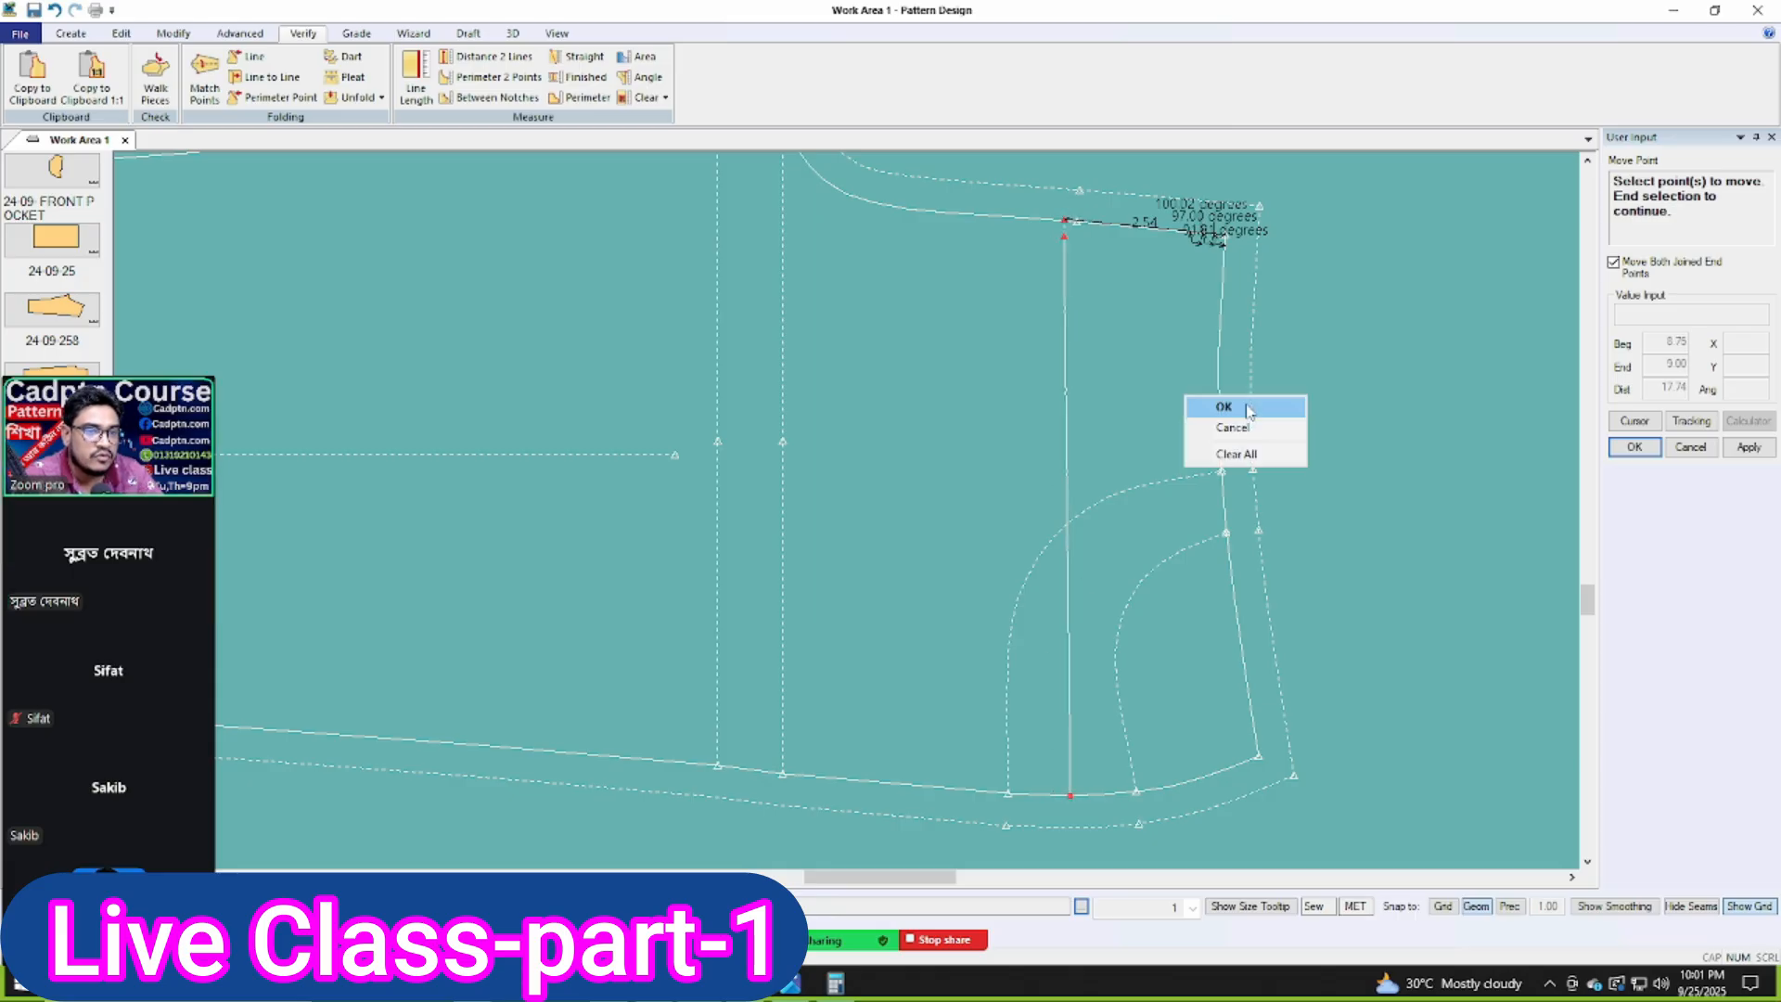
pyautogui.click(1206, 399)
pyautogui.click(1133, 465)
pyautogui.rightClick(1133, 464)
pyautogui.write('-')
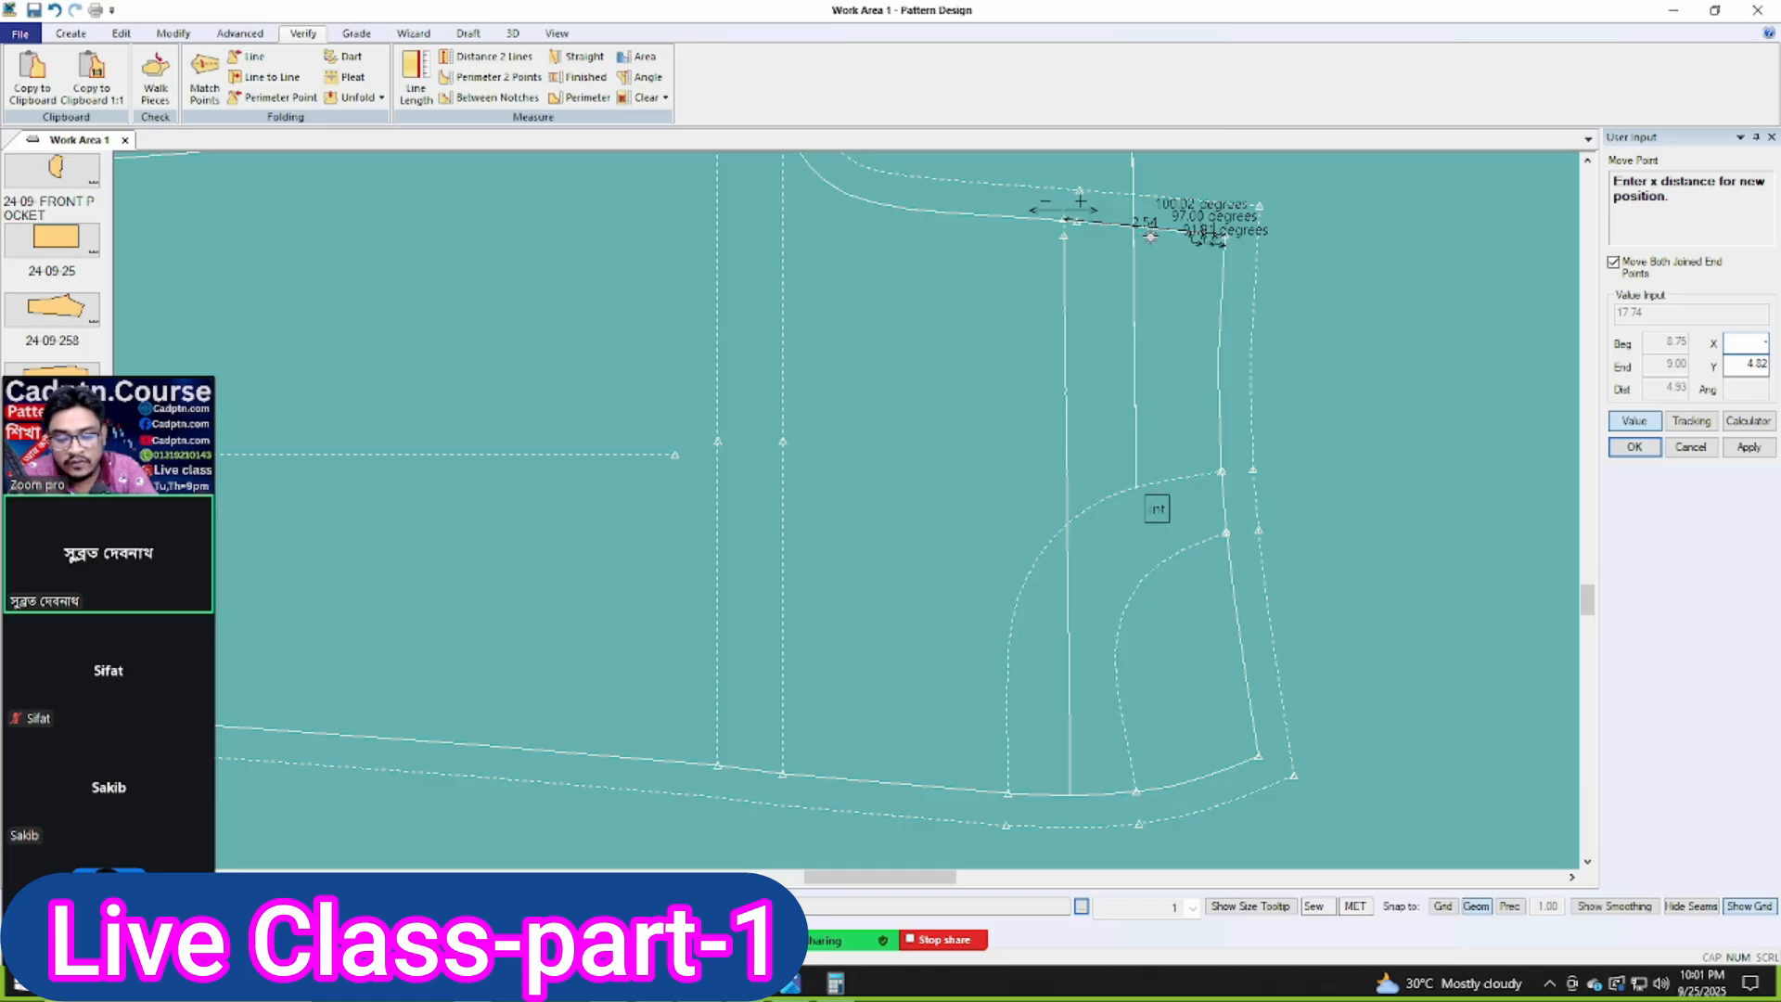
pyautogui.write('1.75')
pyautogui.press('Tab')
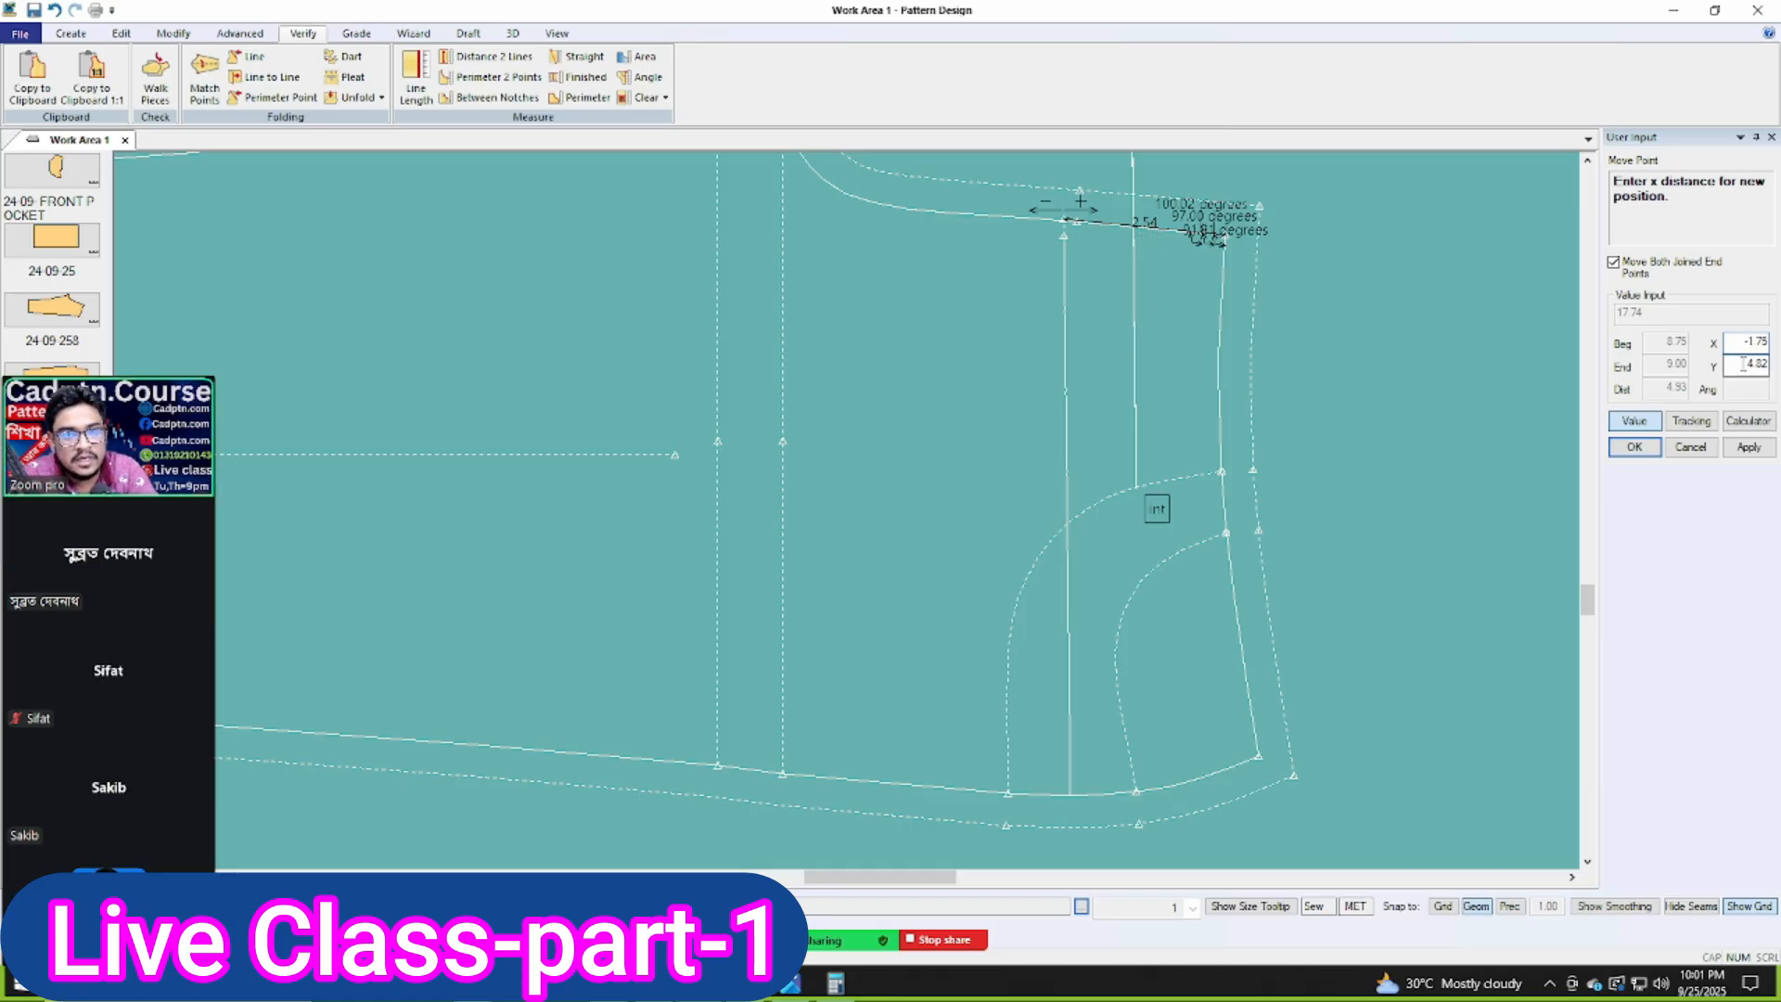
pyautogui.write('0')
pyautogui.click(1746, 450)
pyautogui.click(1647, 451)
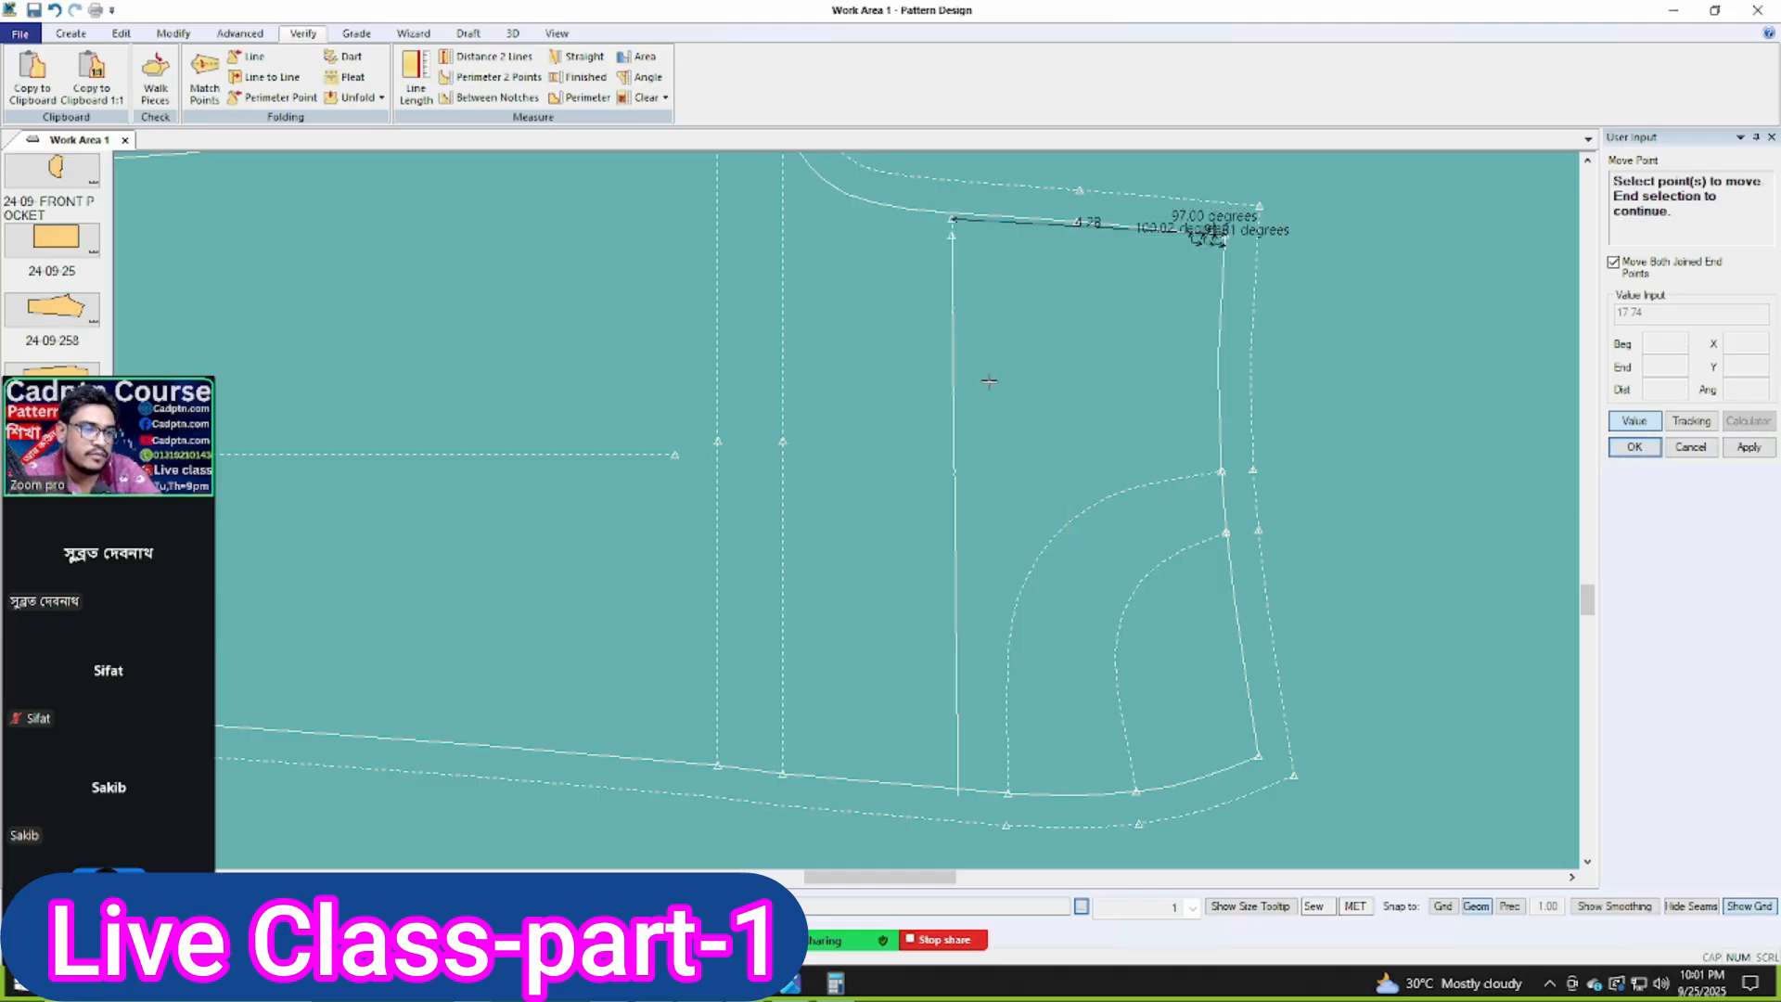
pyautogui.rightClick(1053, 293)
pyautogui.click(1052, 295)
# Step: Examine the repositioned low hip line across the whole front panel and the pocket curves beside it
pyautogui.moveTo(1020, 414); pyautogui.dragTo(1150, 505, button='middle')
pyautogui.scroll(-3, 1156, 506)
pyautogui.scroll(1, 1150, 506)
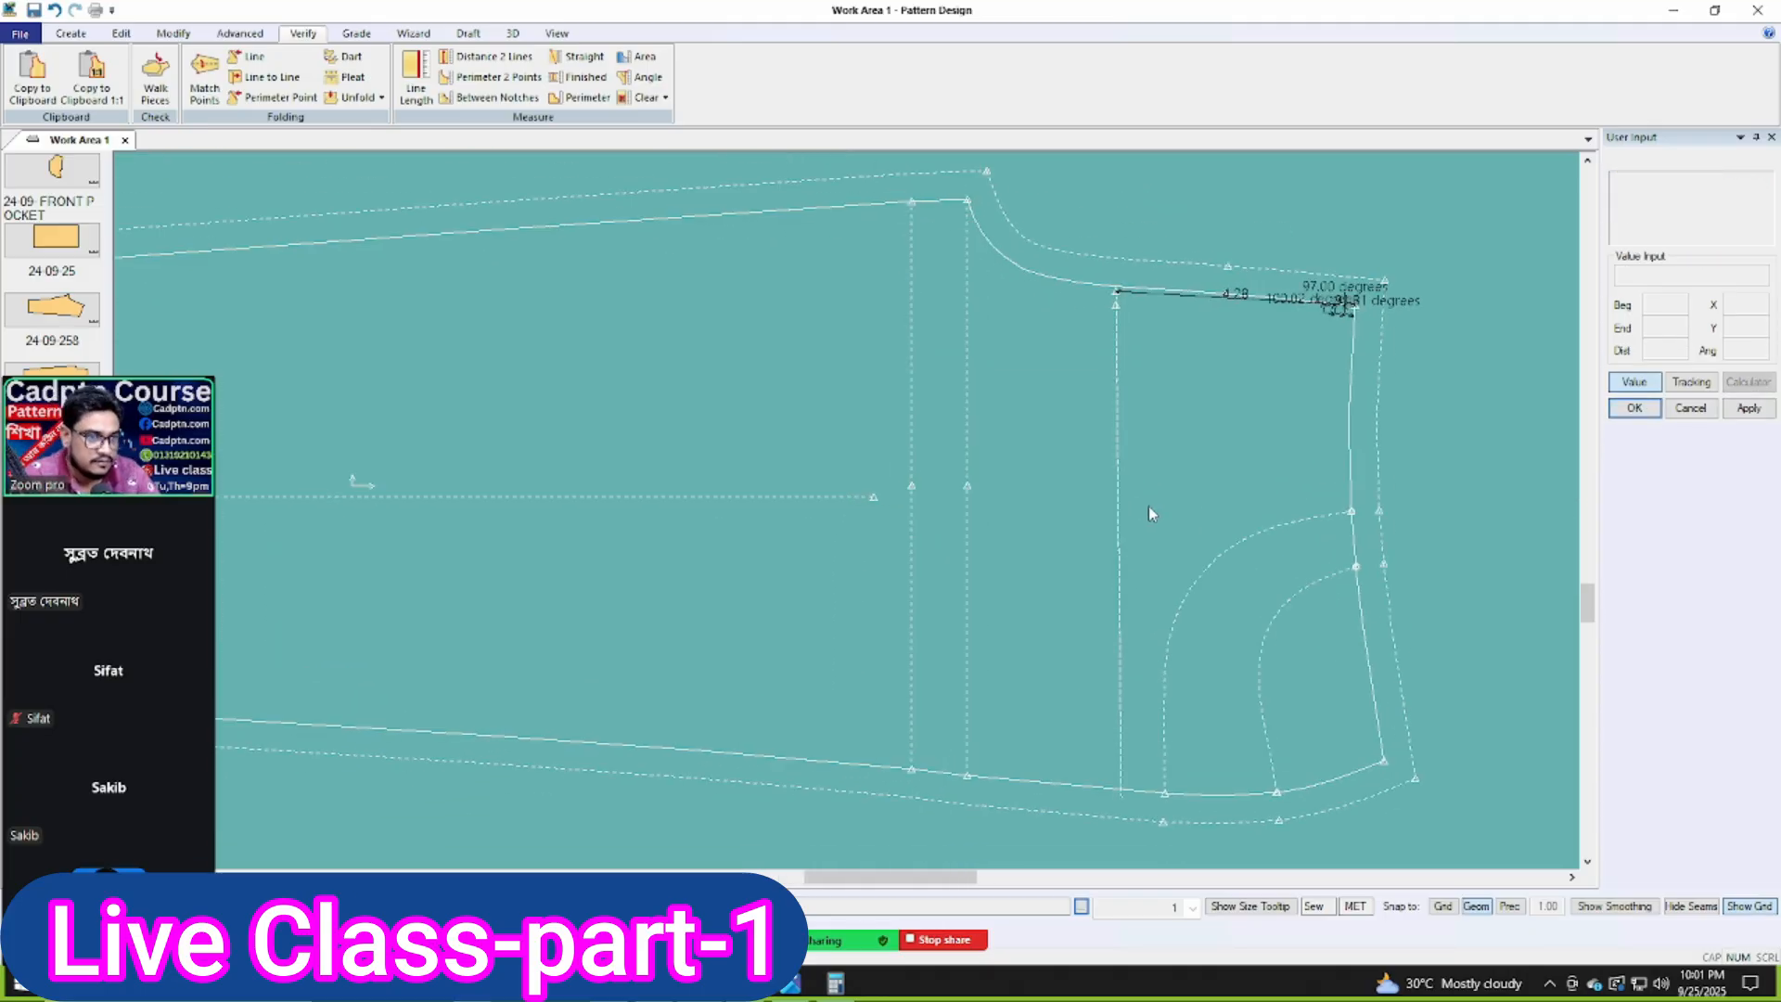
pyautogui.scroll(-12, 1252, 470)
pyautogui.scroll(1, 837, 565)
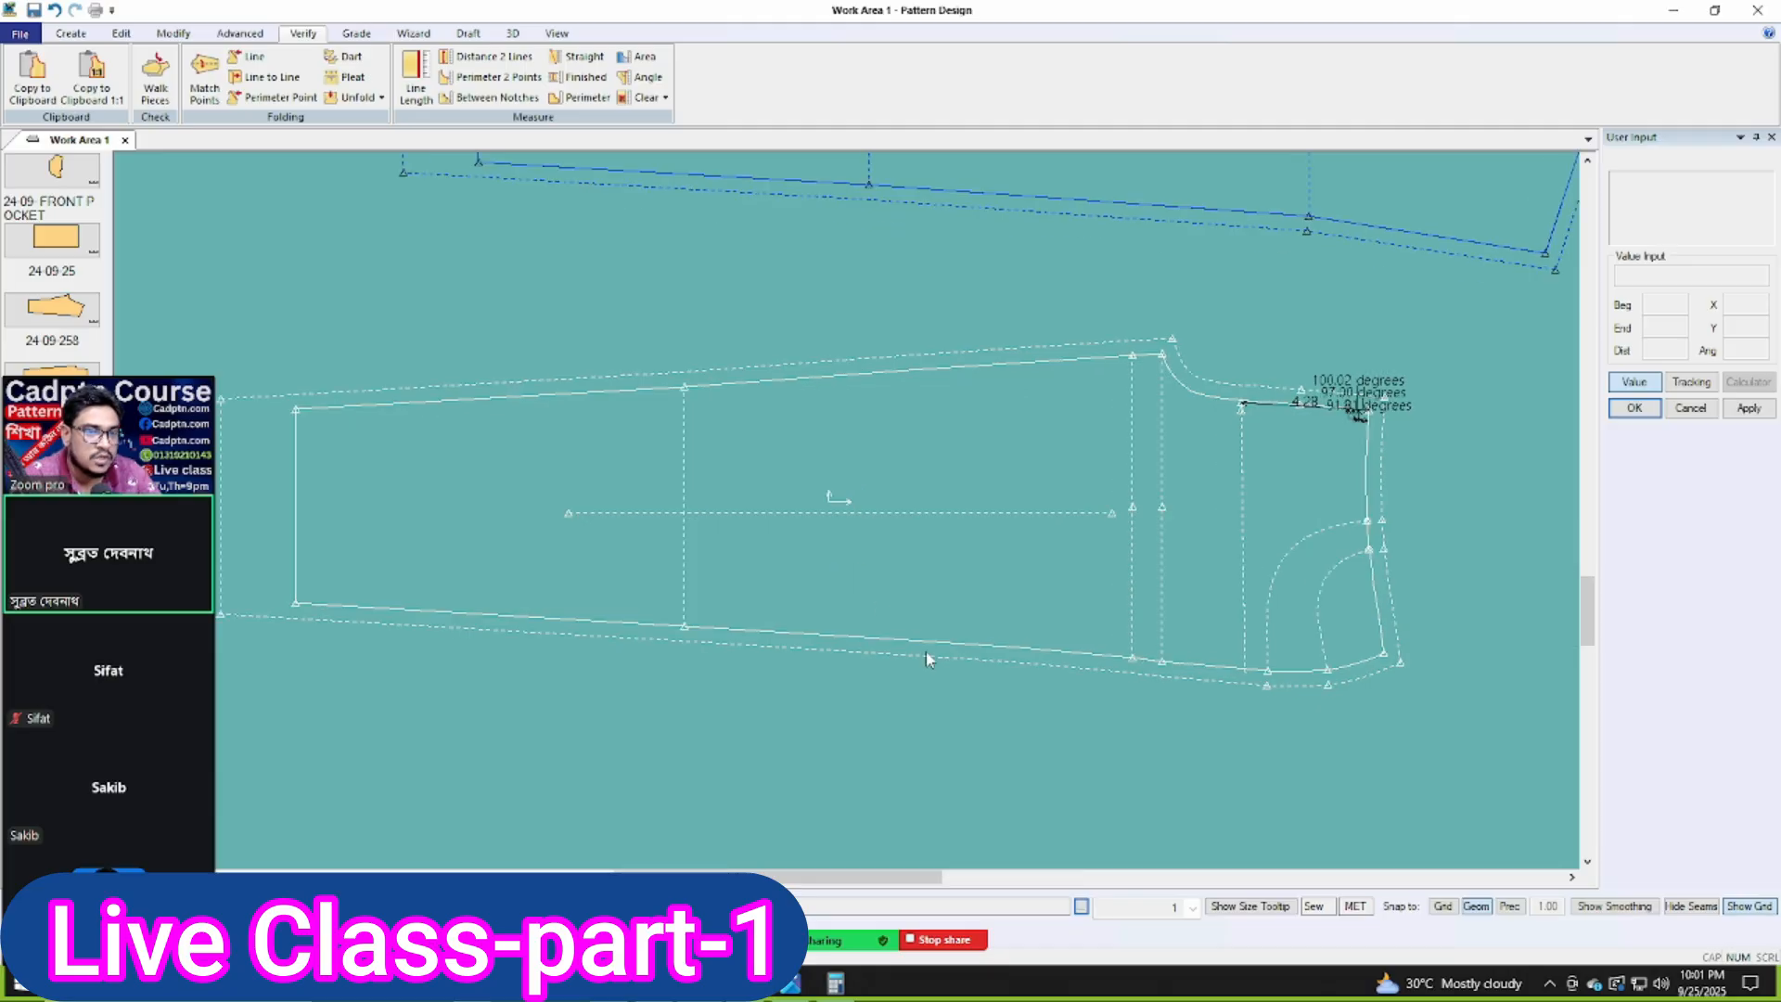
pyautogui.scroll(3, 1407, 693)
pyautogui.moveTo(1306, 555); pyautogui.dragTo(1267, 682)
pyautogui.moveTo(1292, 697); pyautogui.dragTo(1407, 700, button='middle')
pyautogui.scroll(5, 1435, 671)
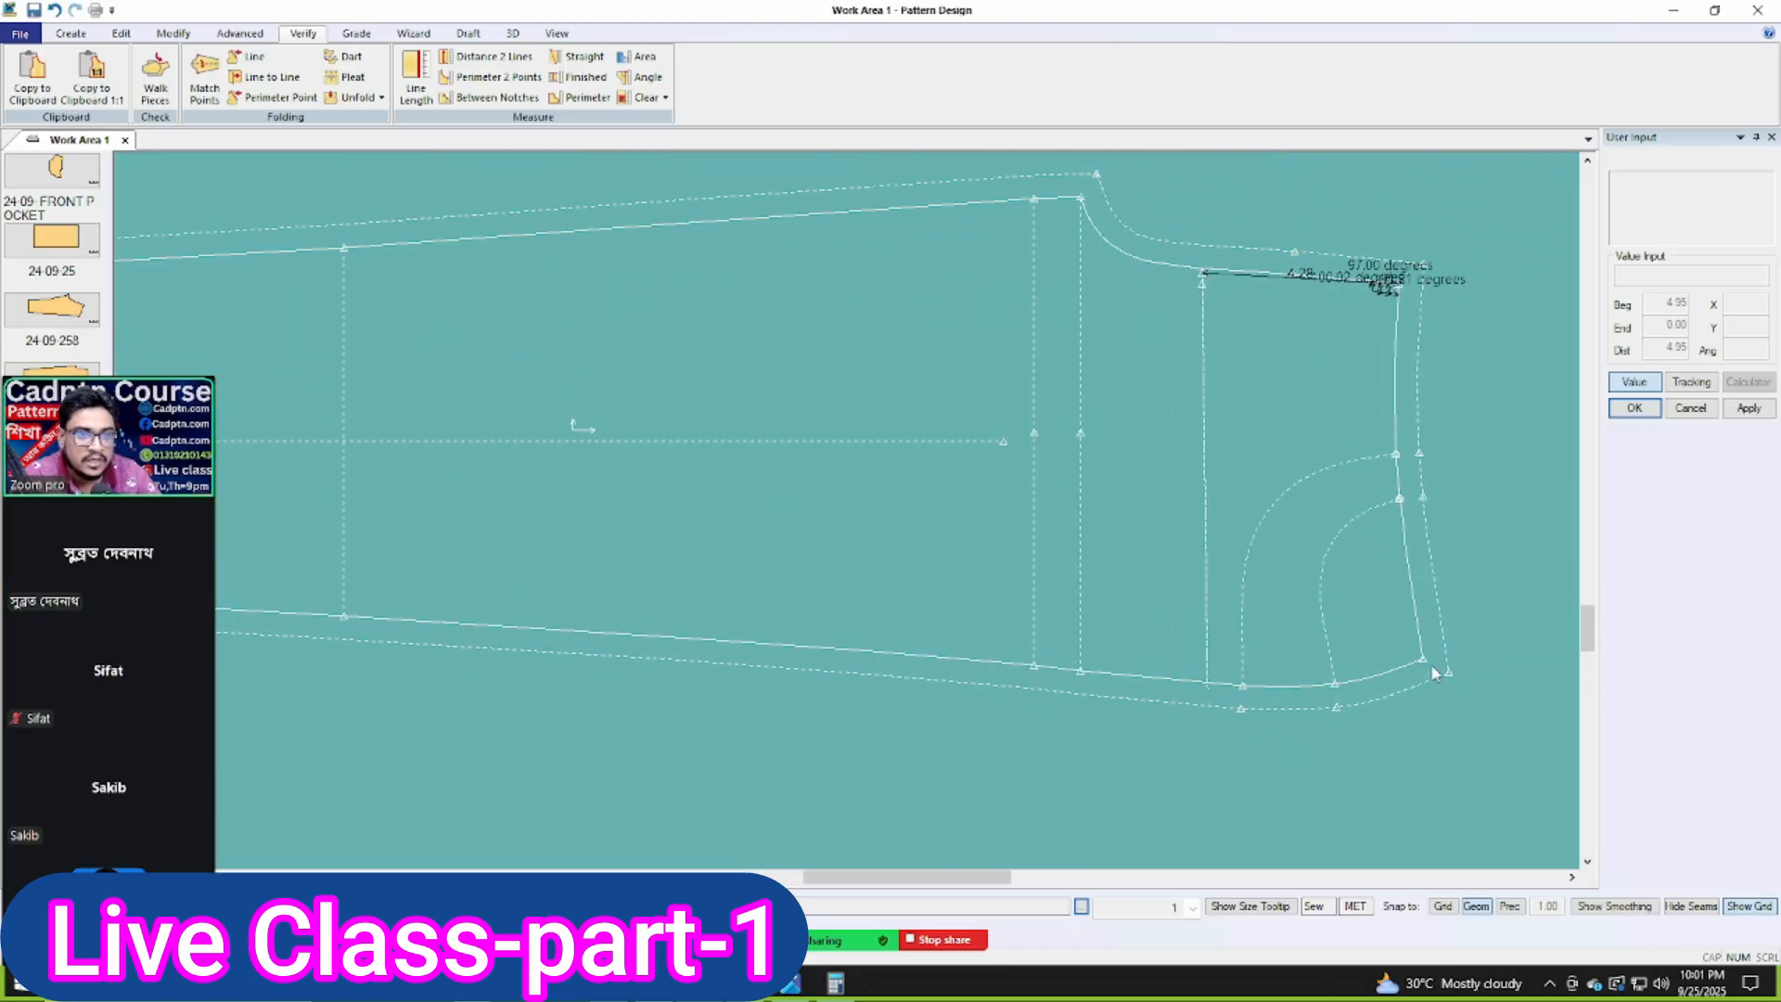
pyautogui.scroll(2, 1362, 586)
# Step: Use Move Smooth to shift the inner pocket curve's middle point horizontally about 0.16 toward the waist with geometry snapping off, then re-enable snapping
pyautogui.press('m')
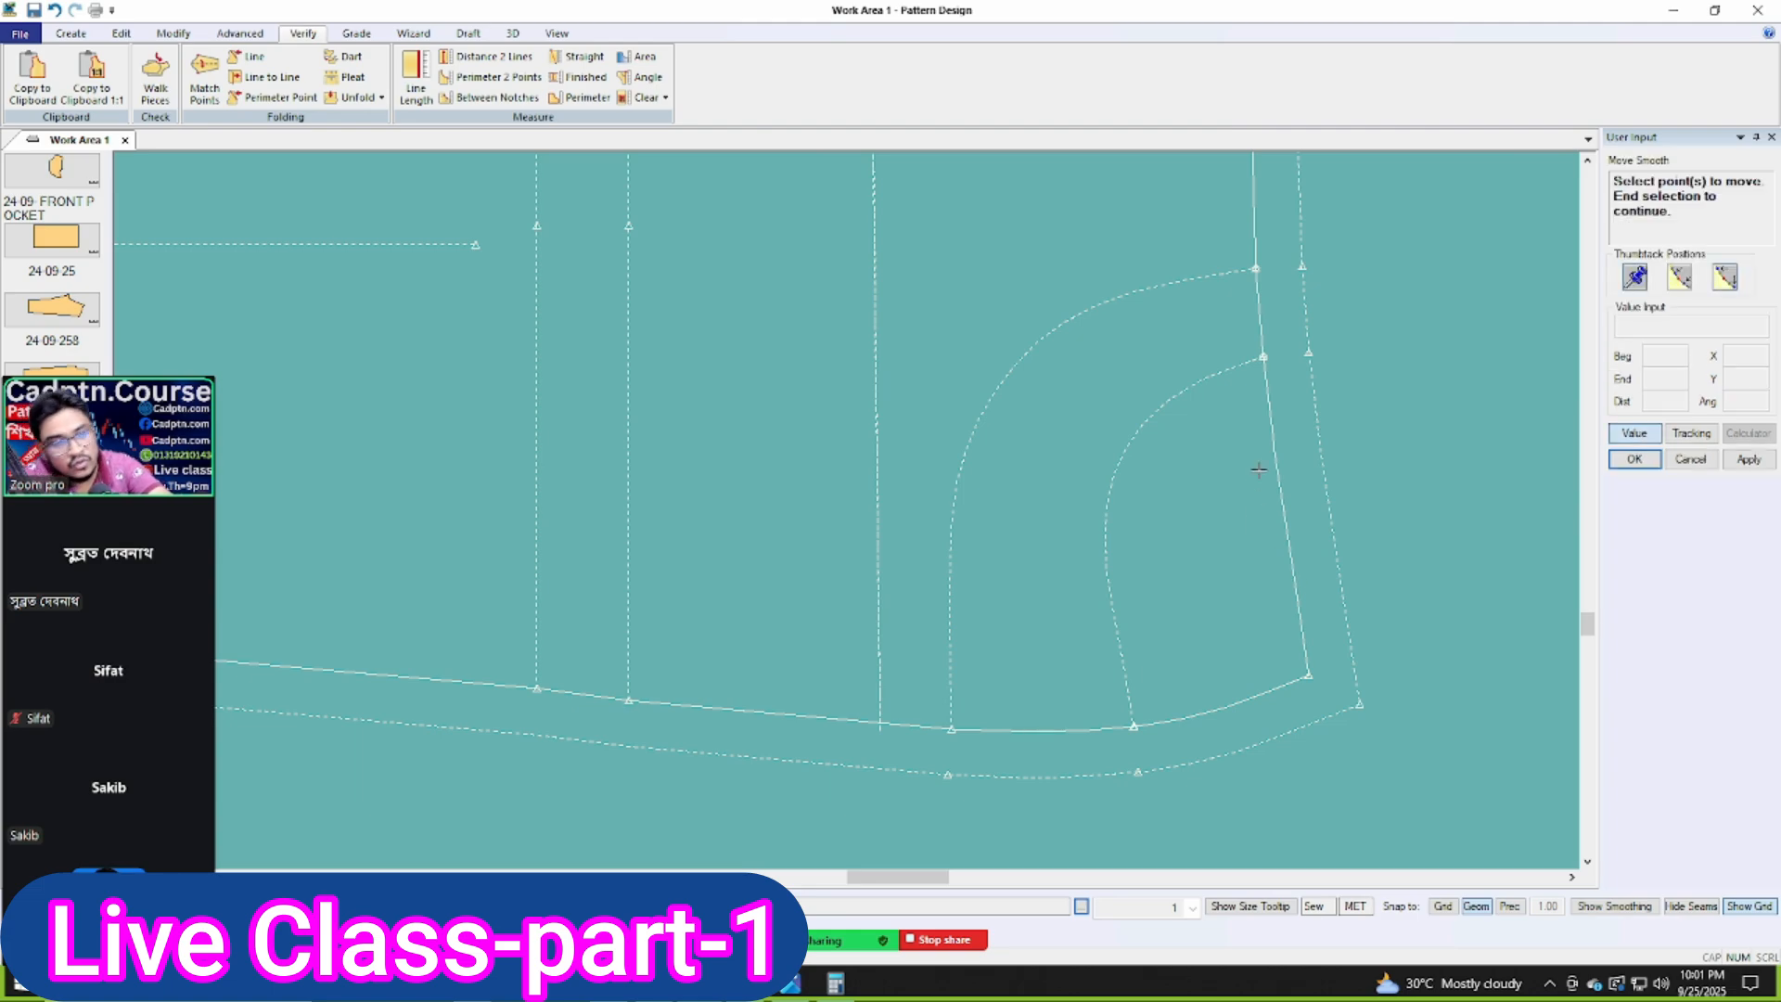
pyautogui.scroll(1, 1217, 454)
pyautogui.click(1096, 537)
pyautogui.scroll(-3, 1031, 512)
pyautogui.scroll(3, 1116, 747)
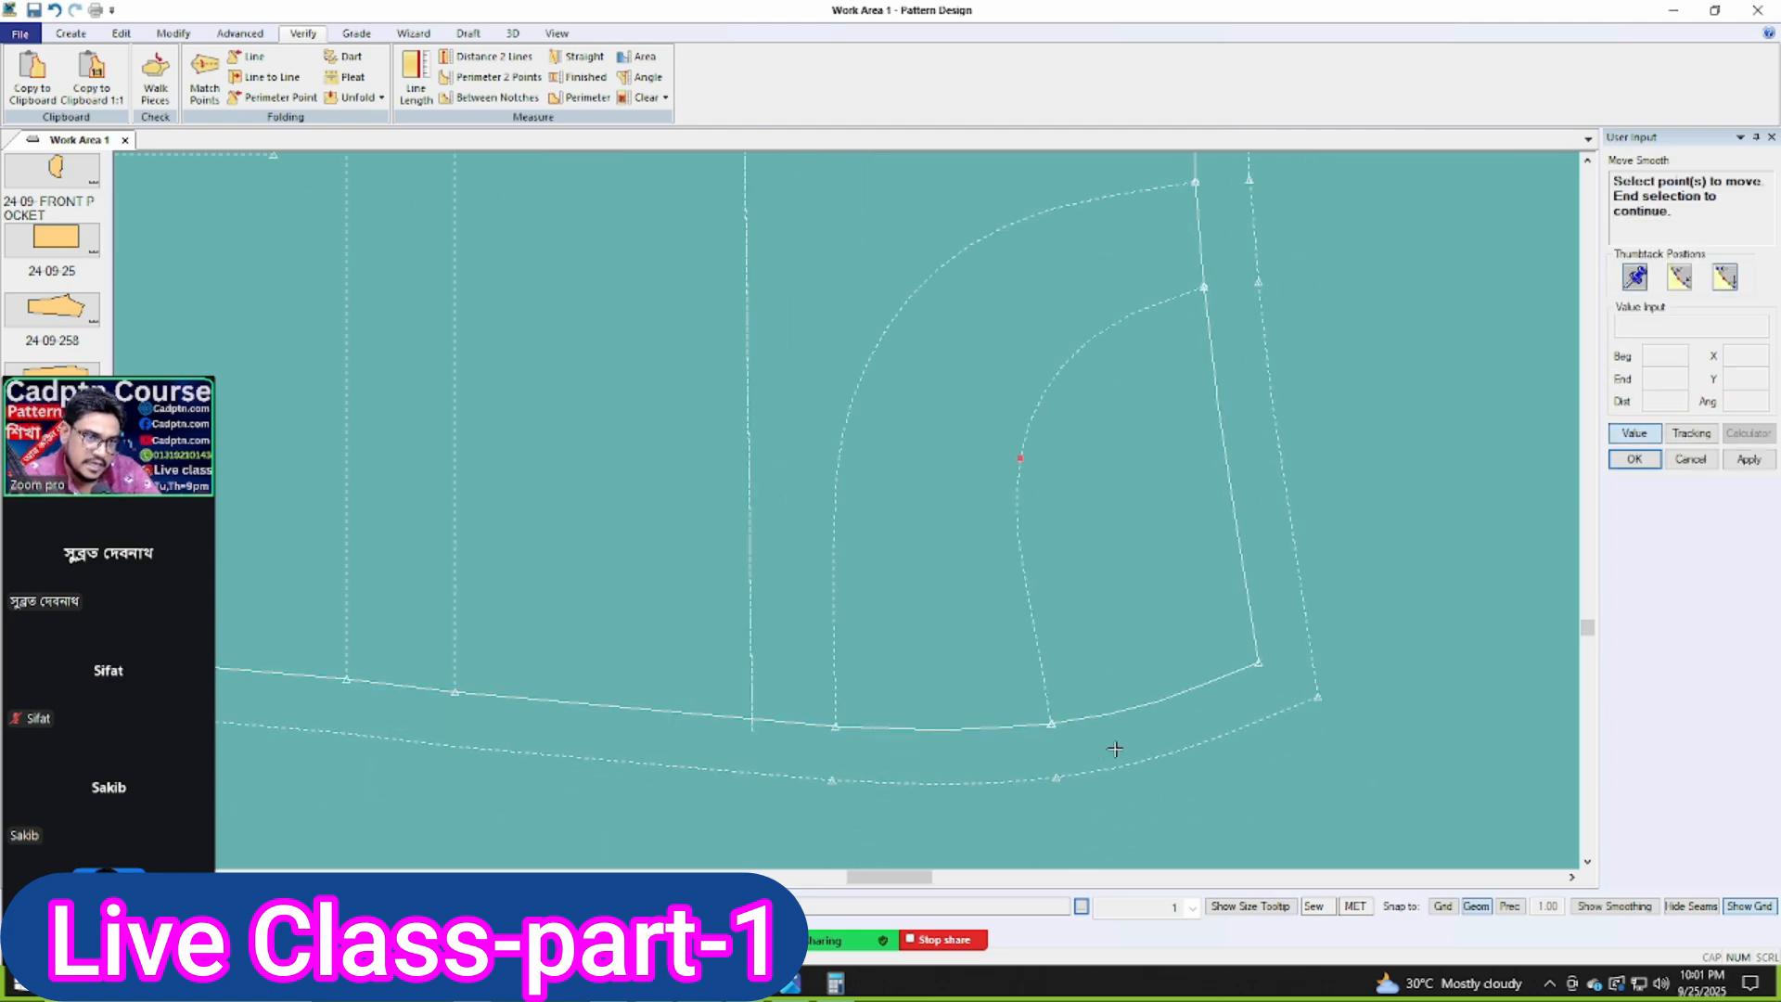
pyautogui.rightClick(1231, 486)
pyautogui.click(1230, 489)
pyautogui.rightClick(1183, 420)
pyautogui.click(1180, 421)
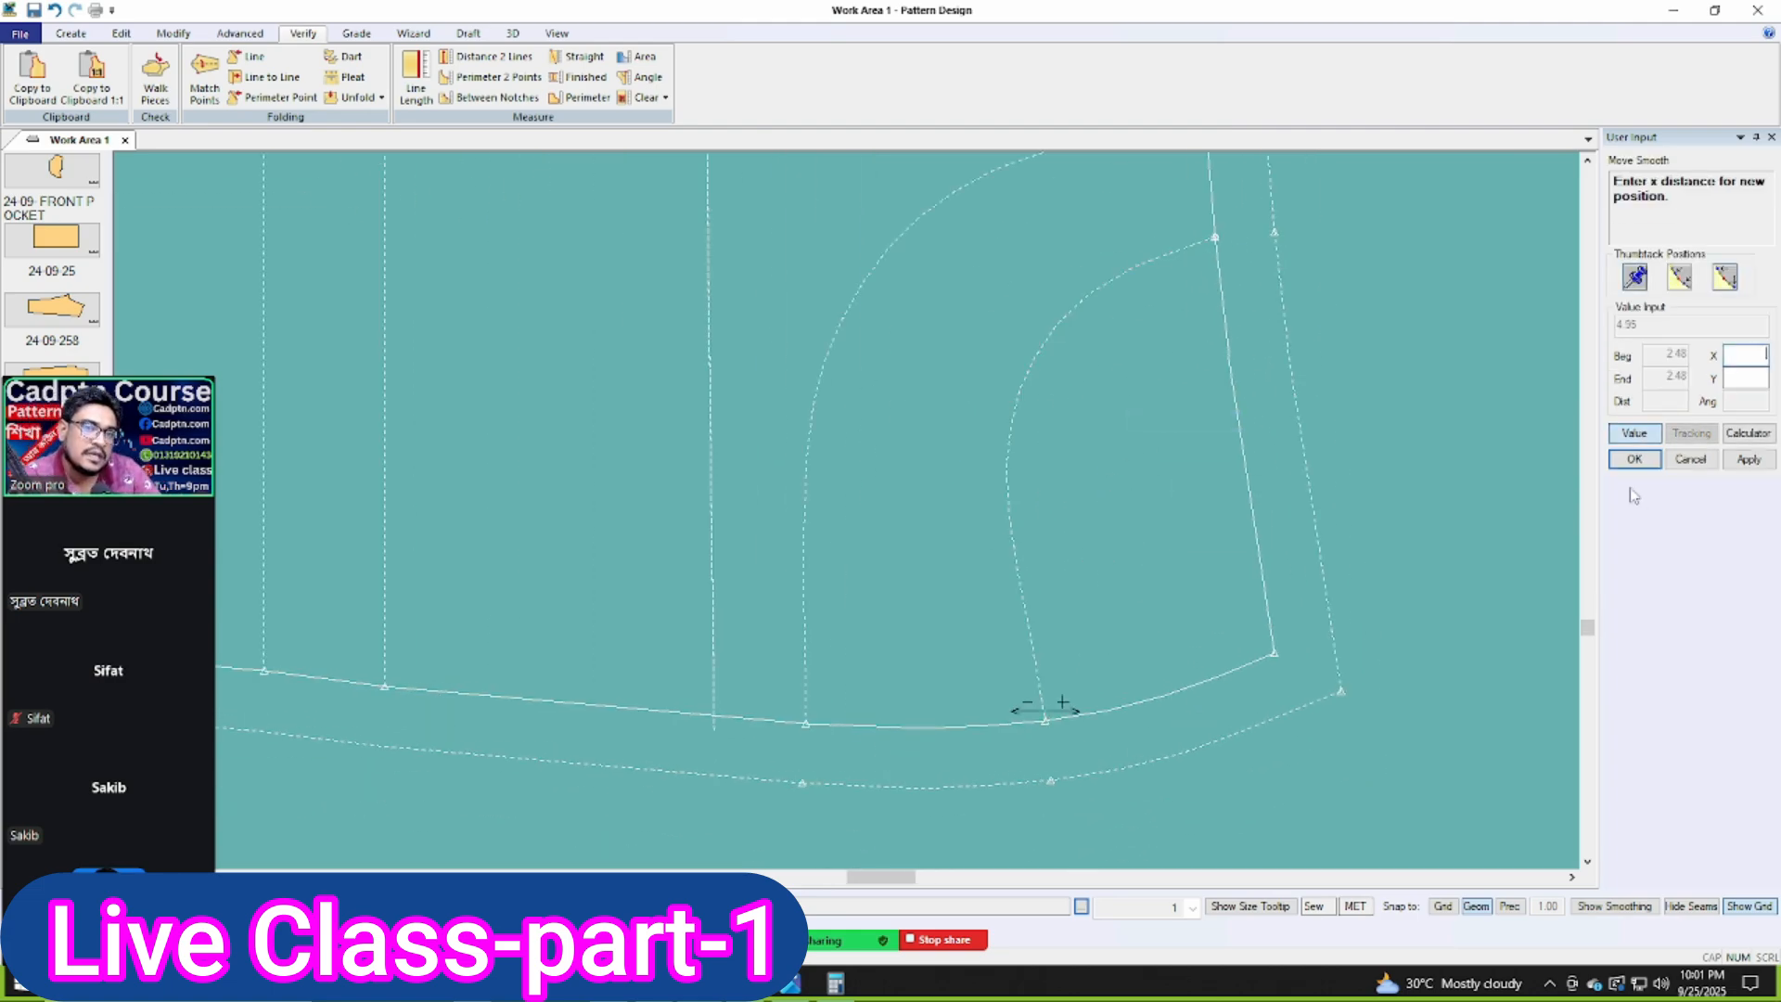
pyautogui.click(1646, 441)
pyautogui.rightClick(1186, 361)
pyautogui.click(1180, 609)
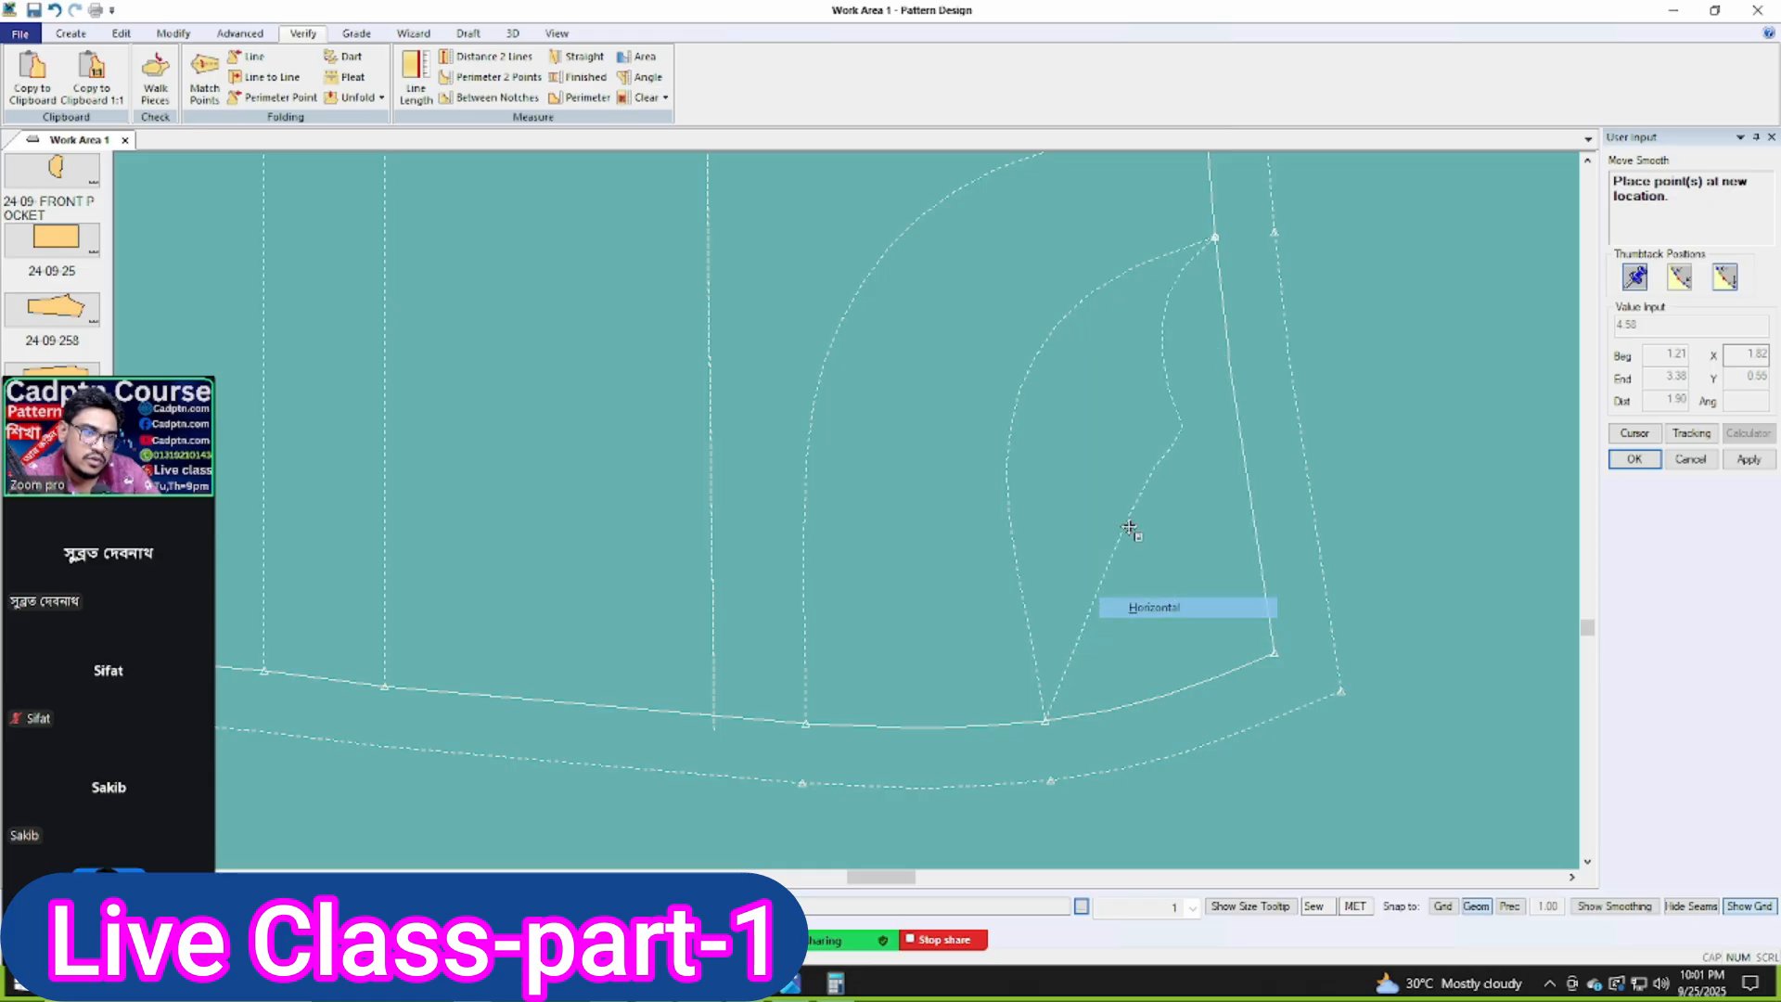
pyautogui.scroll(1, 1020, 428)
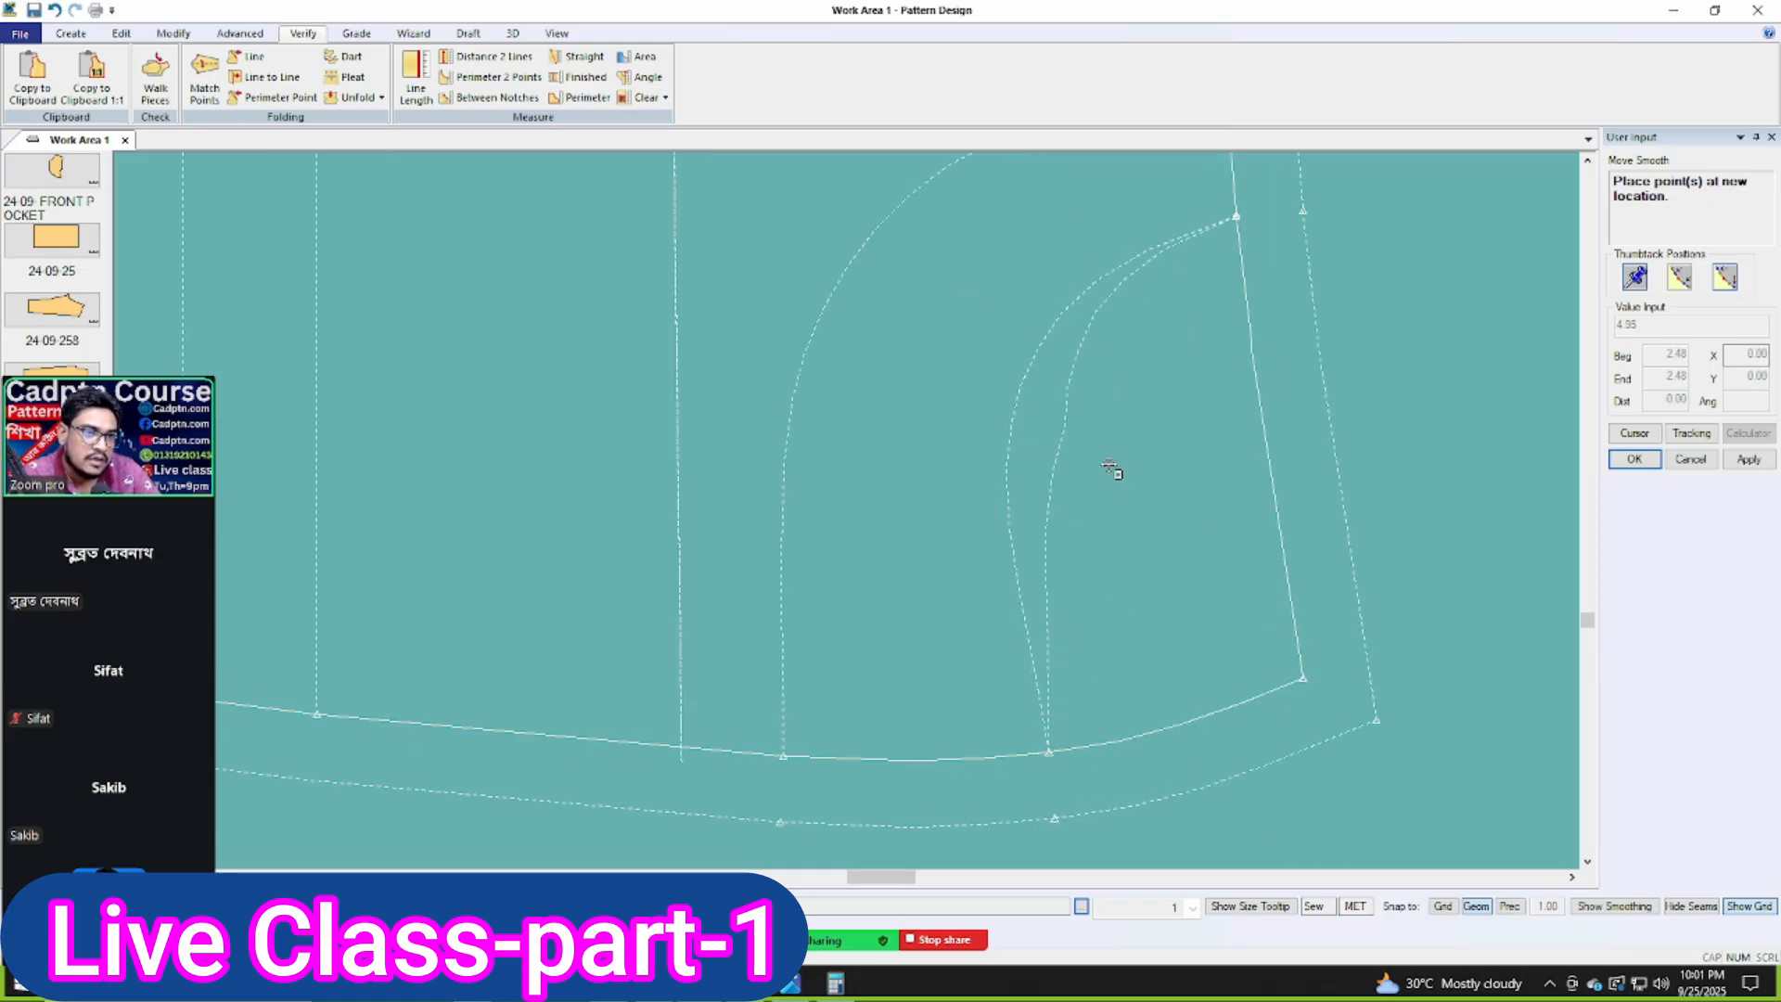
pyautogui.click(1050, 473)
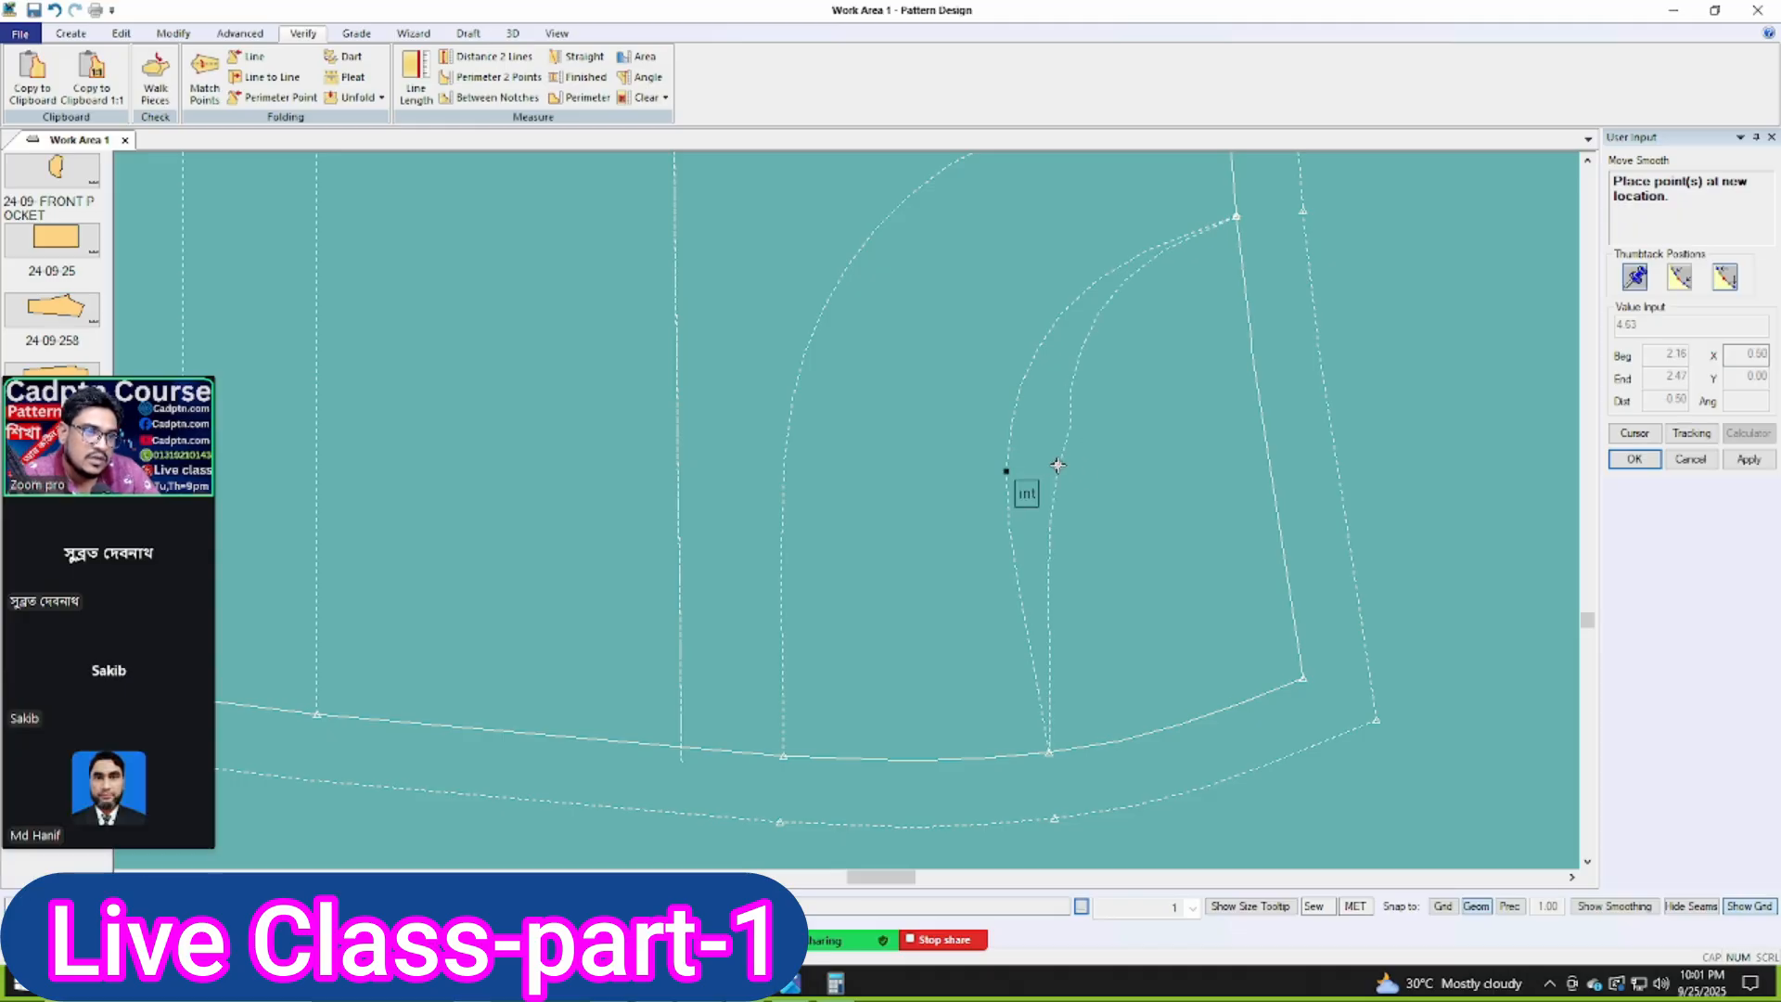
pyautogui.scroll(2, 1054, 470)
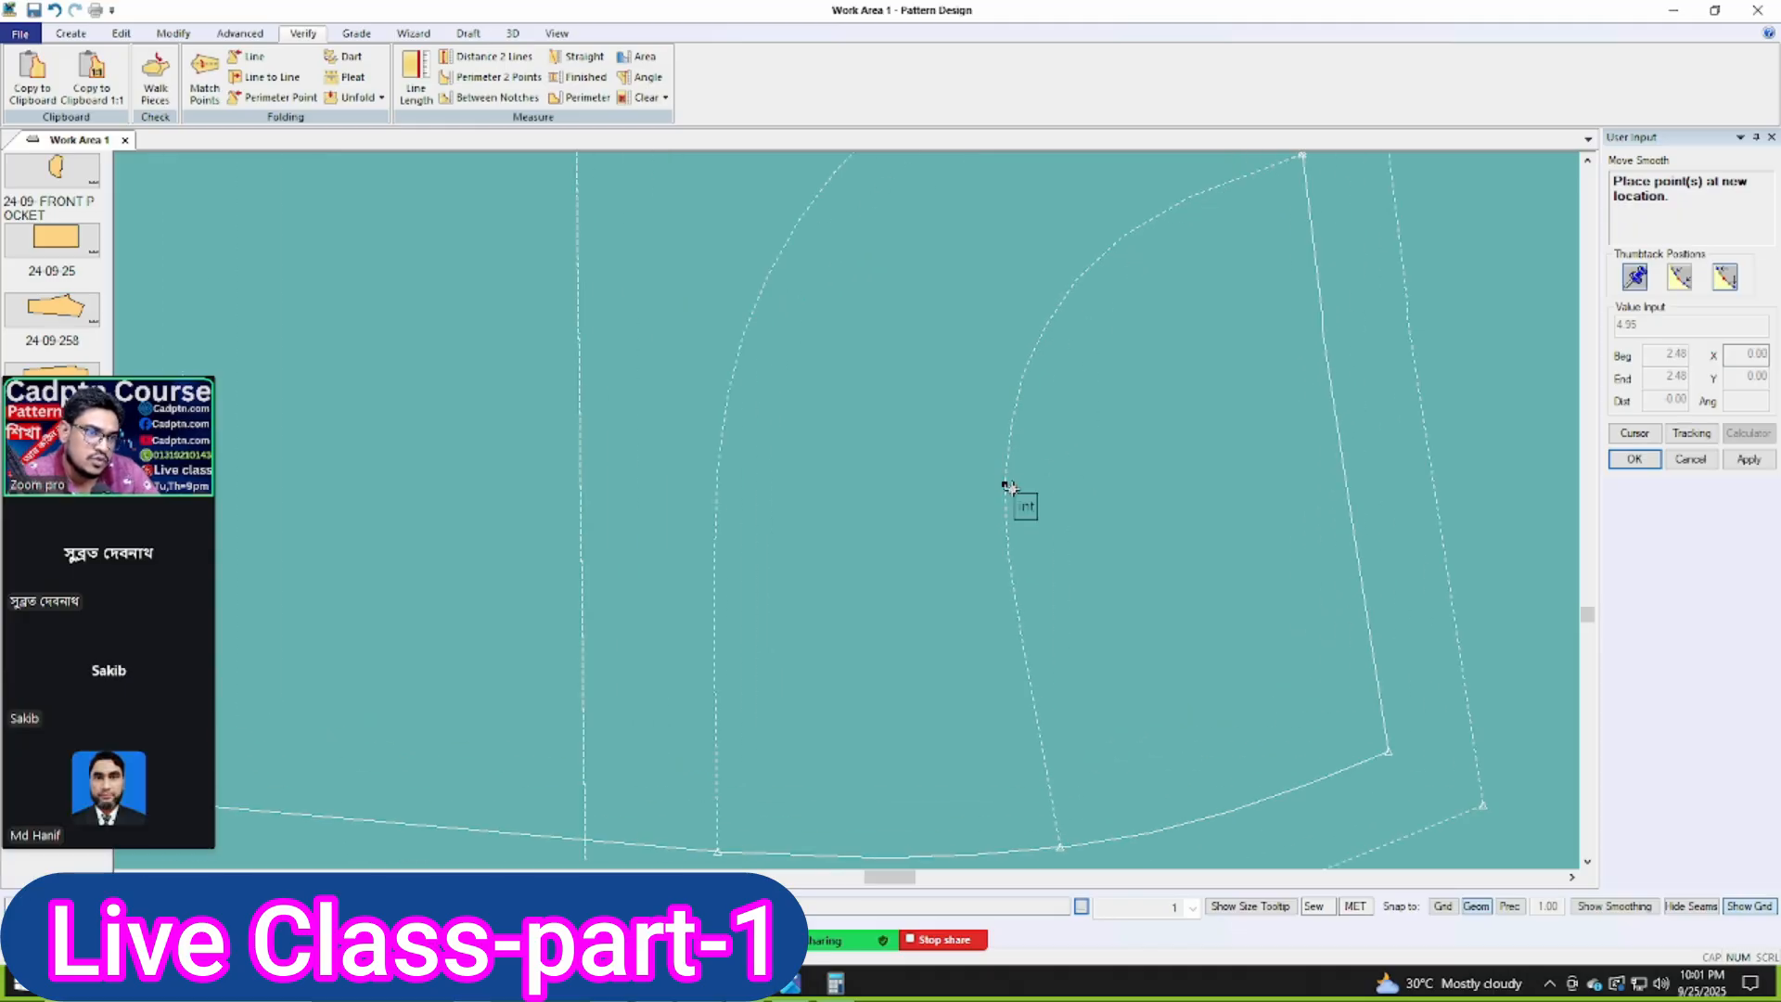
pyautogui.scroll(-1, 999, 481)
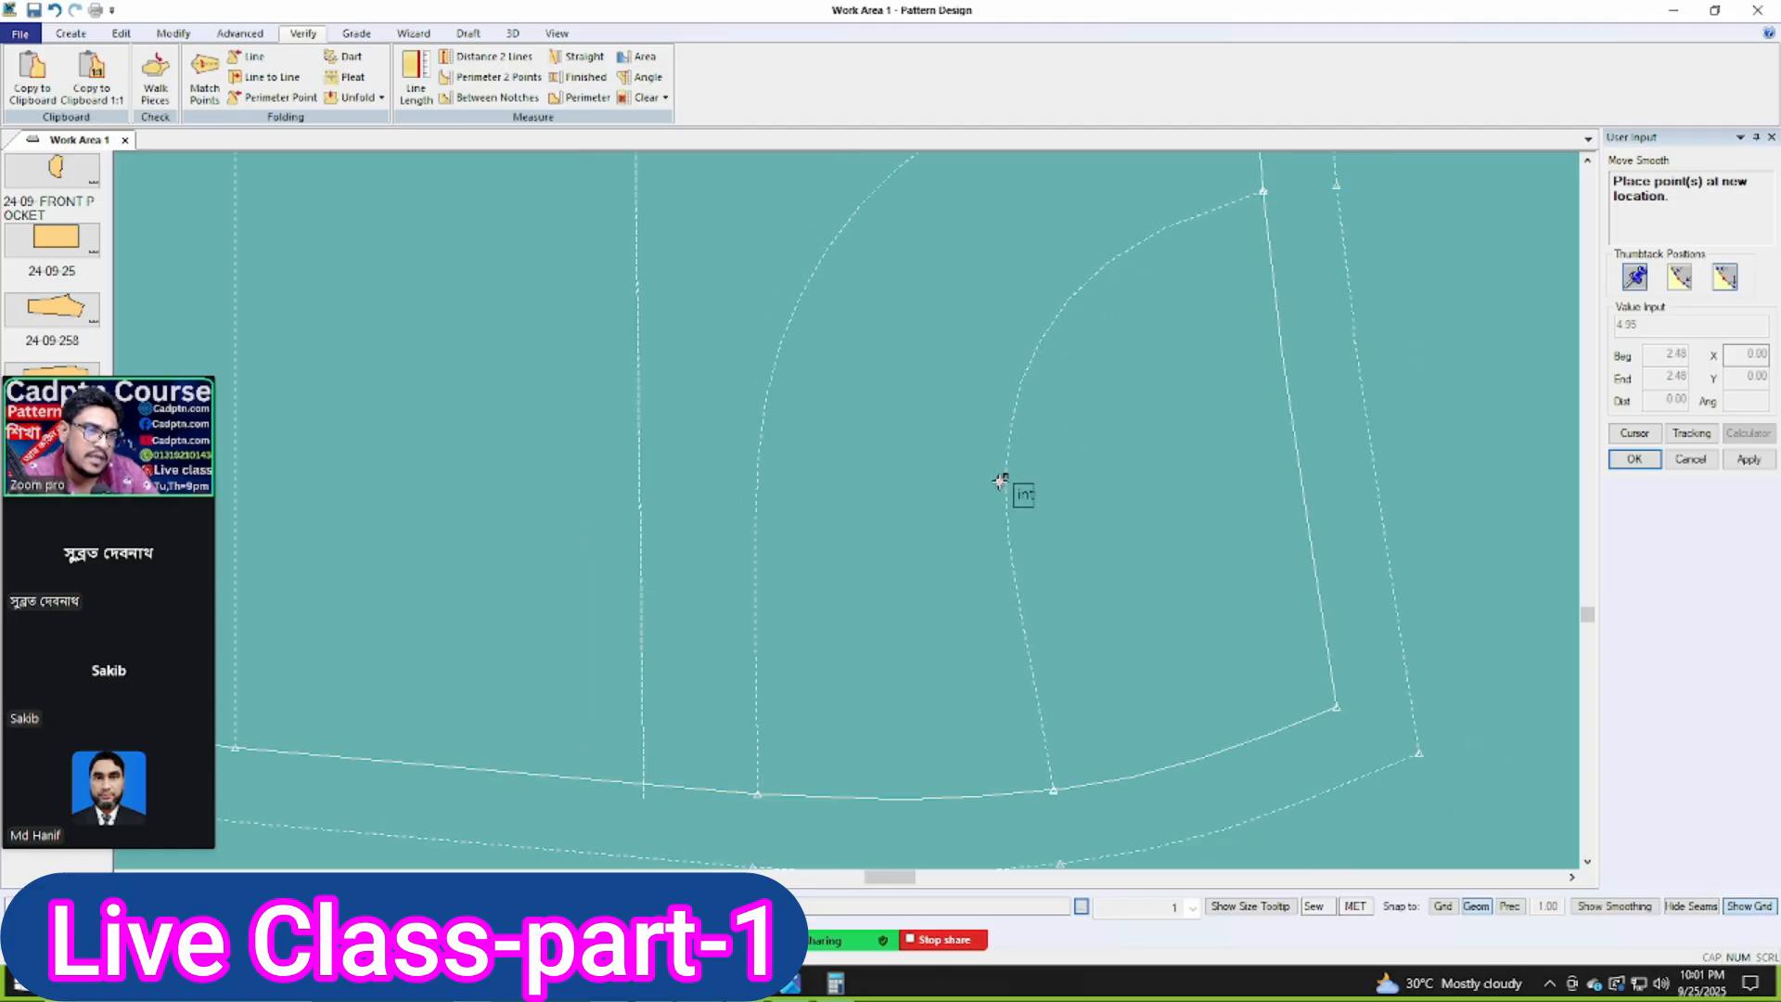
pyautogui.scroll(2, 1030, 490)
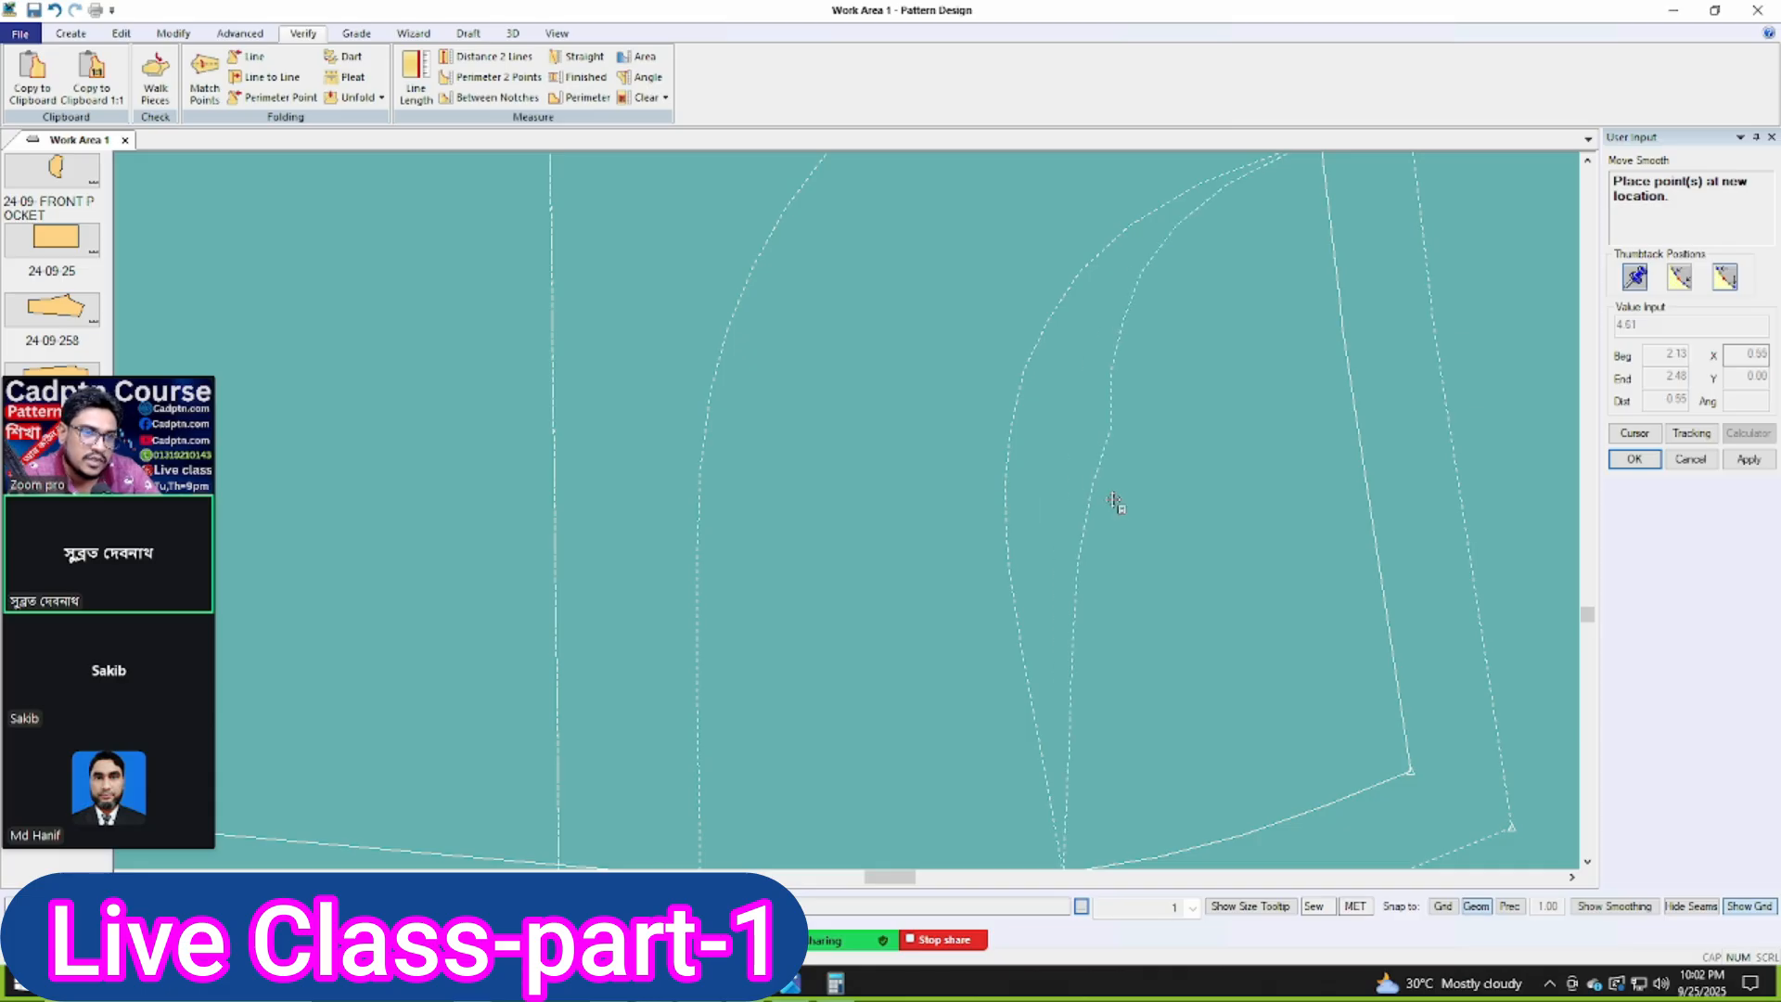
pyautogui.scroll(-1, 1087, 500)
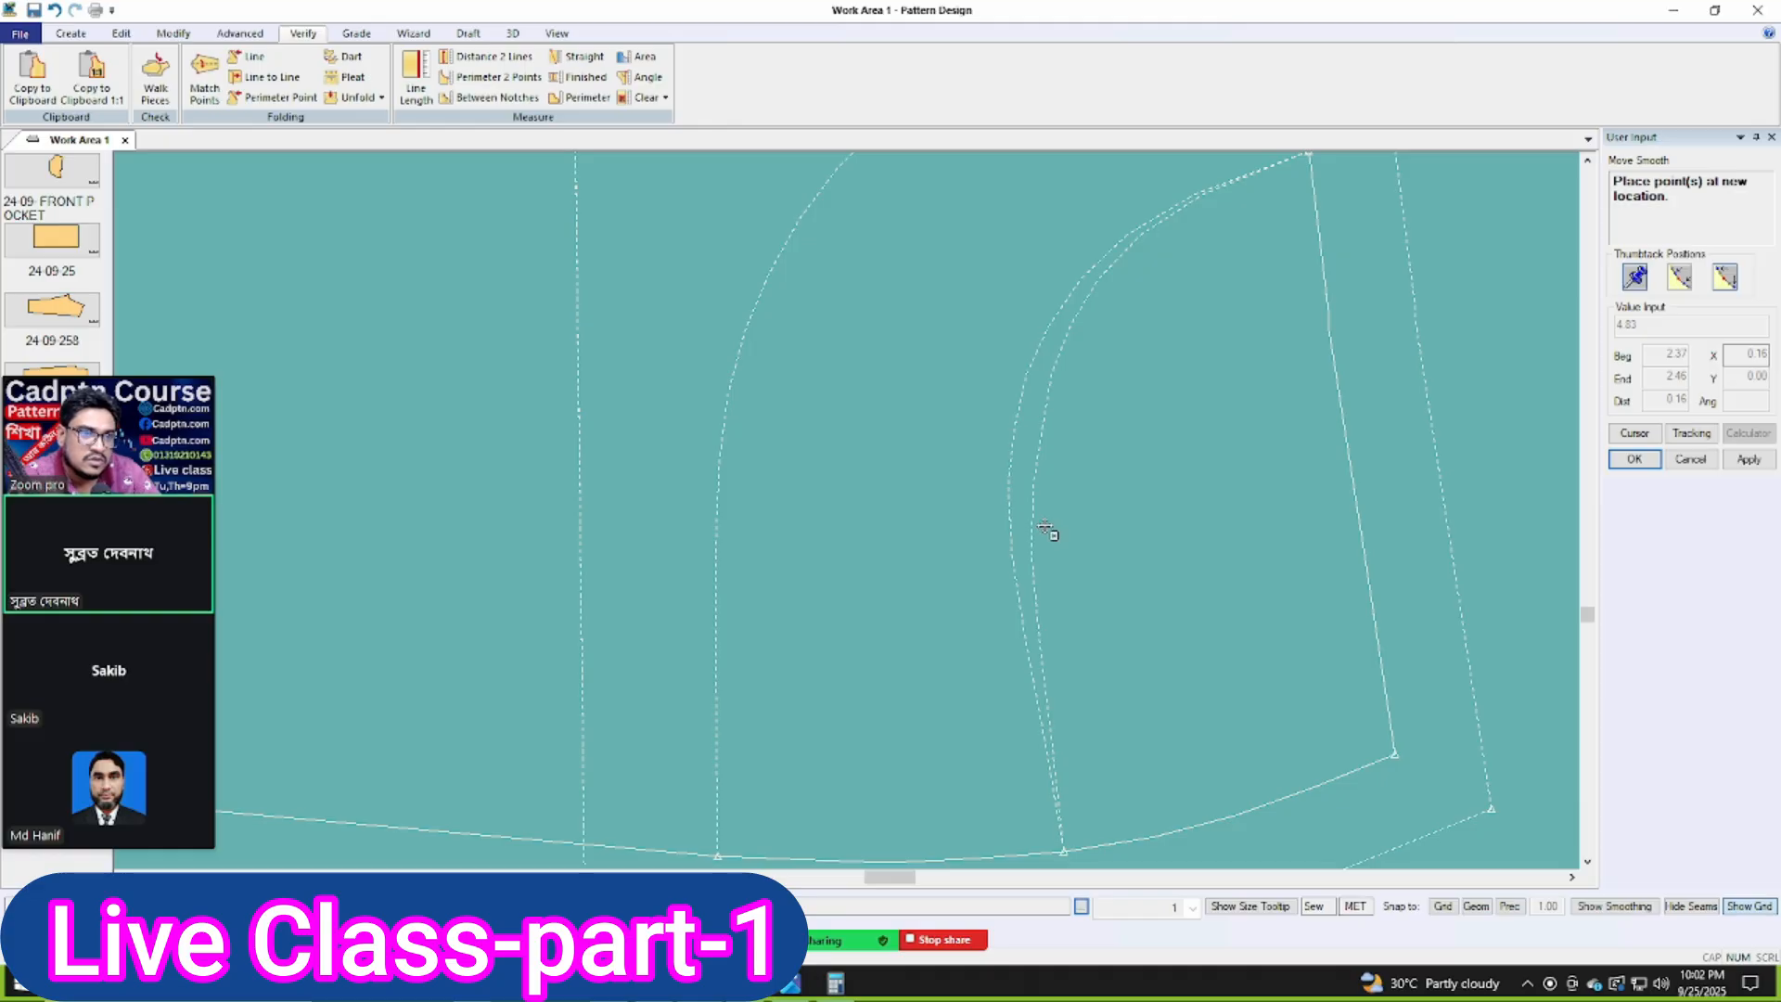
pyautogui.click(1046, 530)
pyautogui.click(1476, 911)
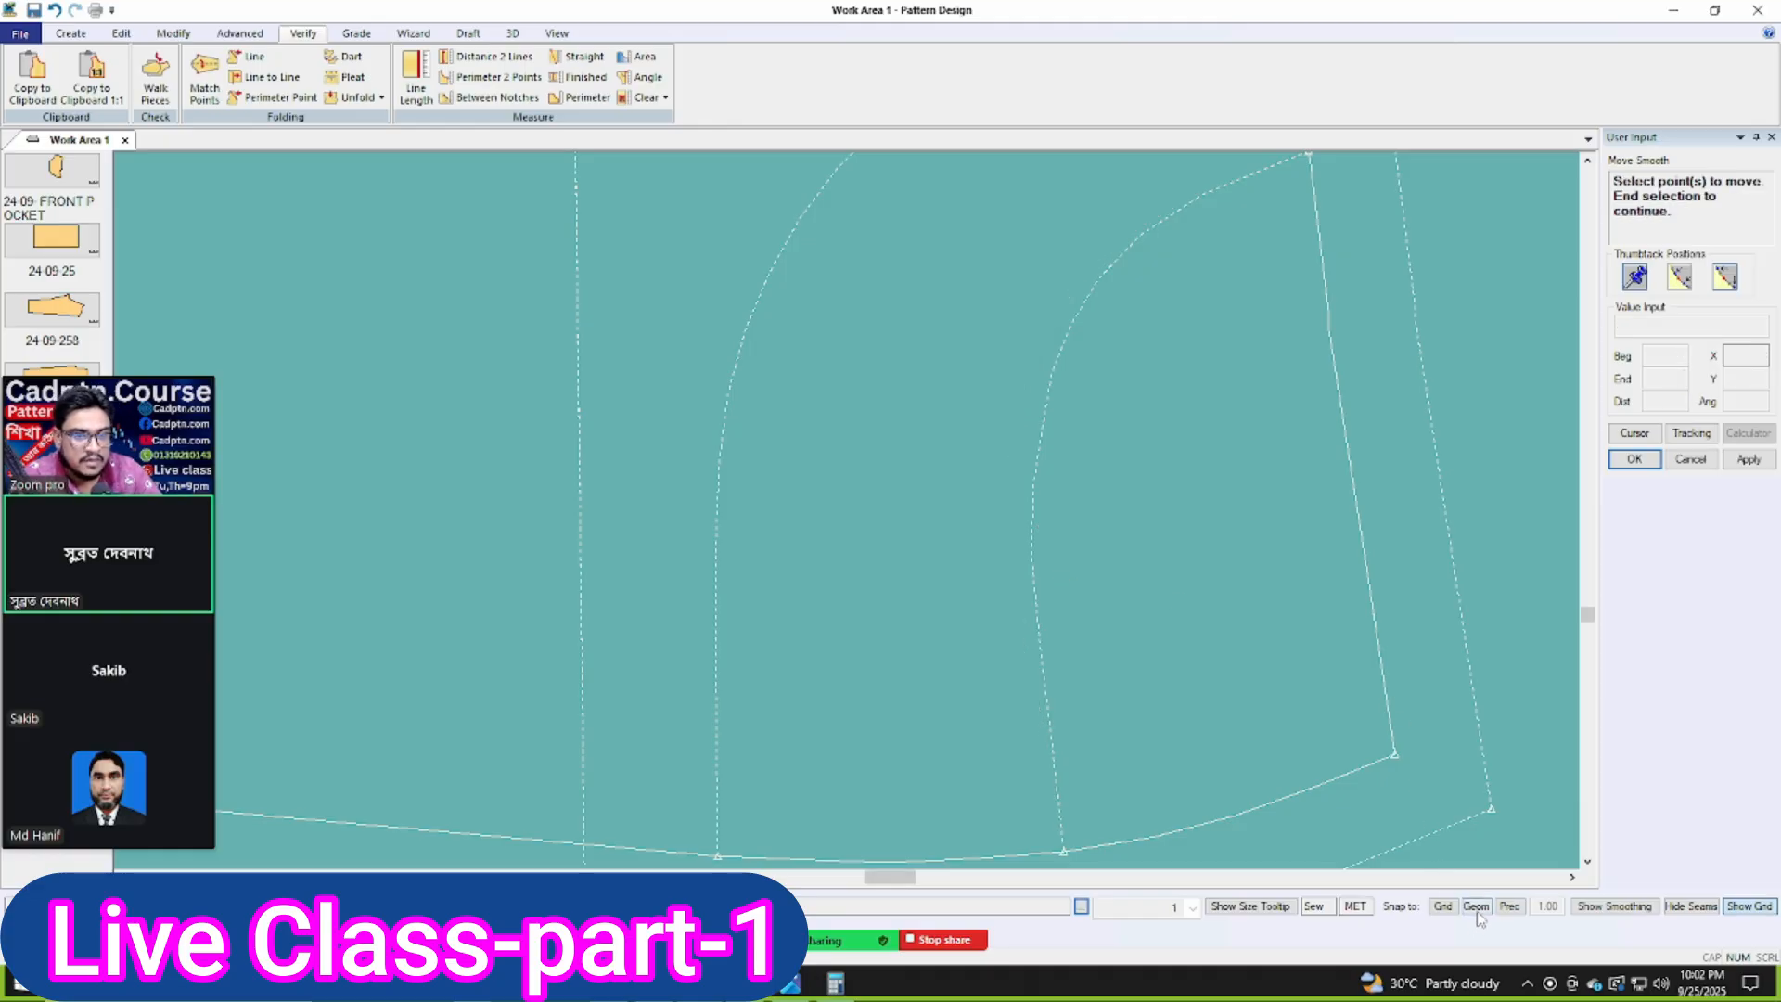
pyautogui.rightClick(1117, 369)
pyautogui.click(1159, 405)
pyautogui.scroll(-2, 1225, 471)
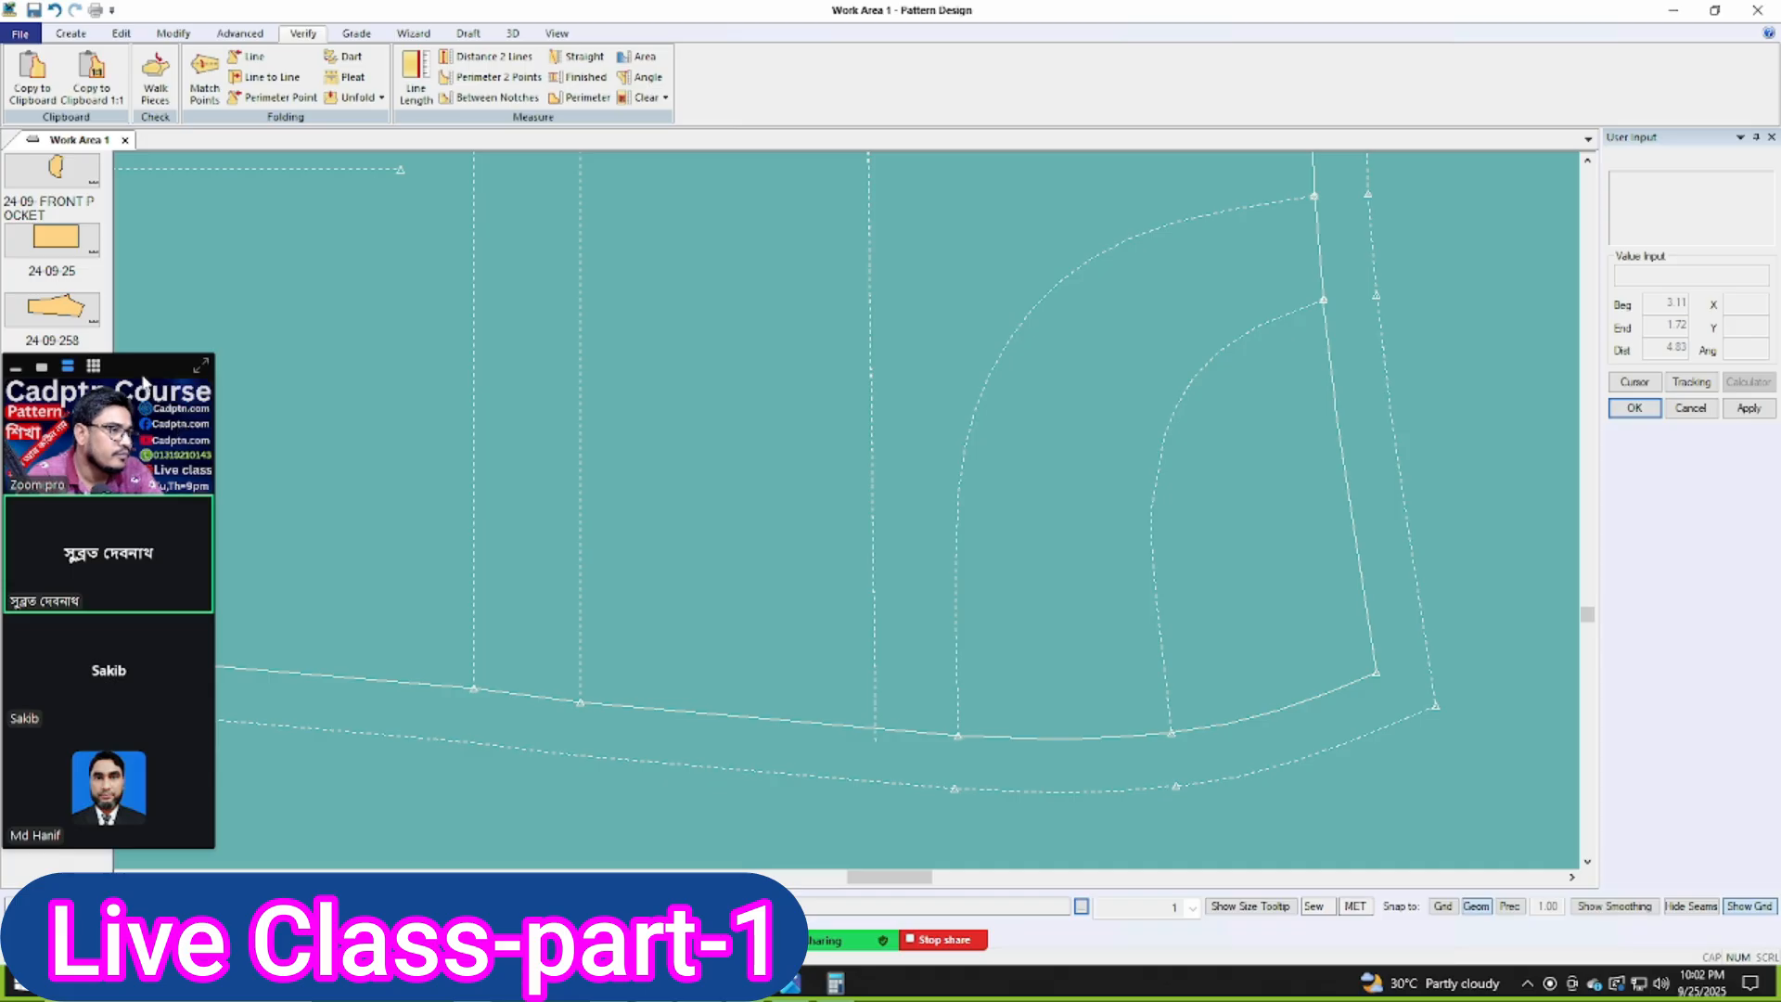
pyautogui.moveTo(142, 376); pyautogui.dragTo(148, 411)
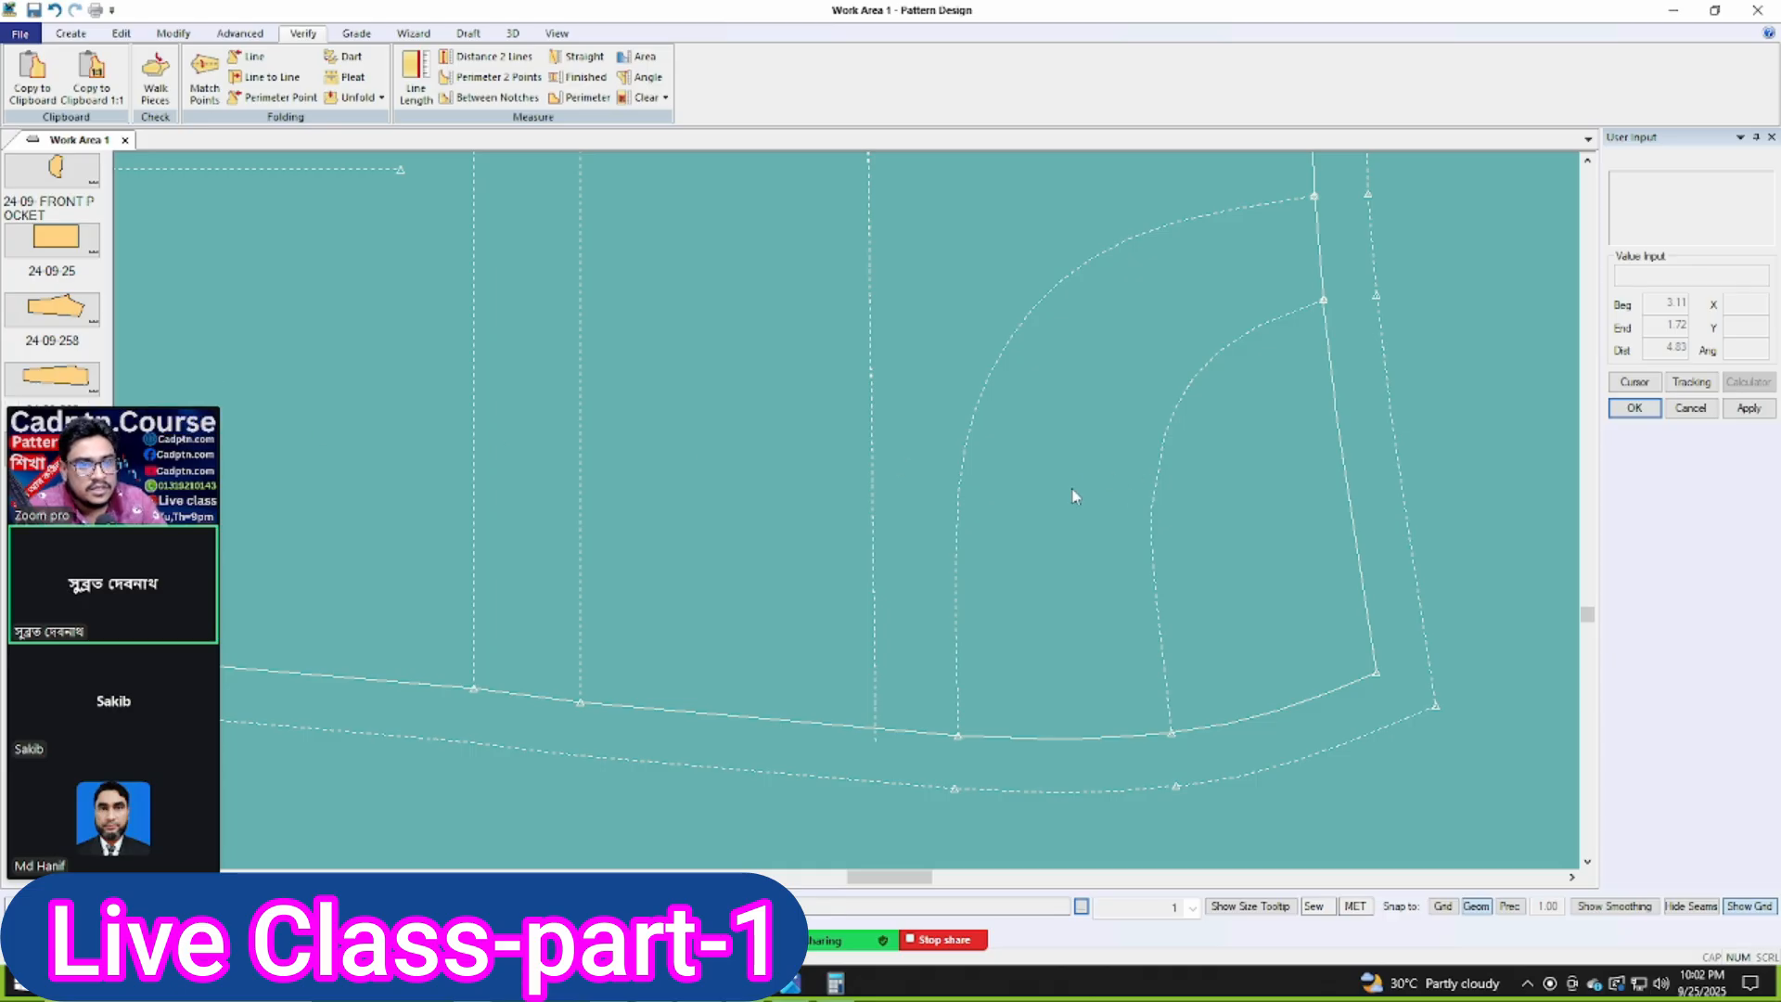
pyautogui.click(1082, 520)
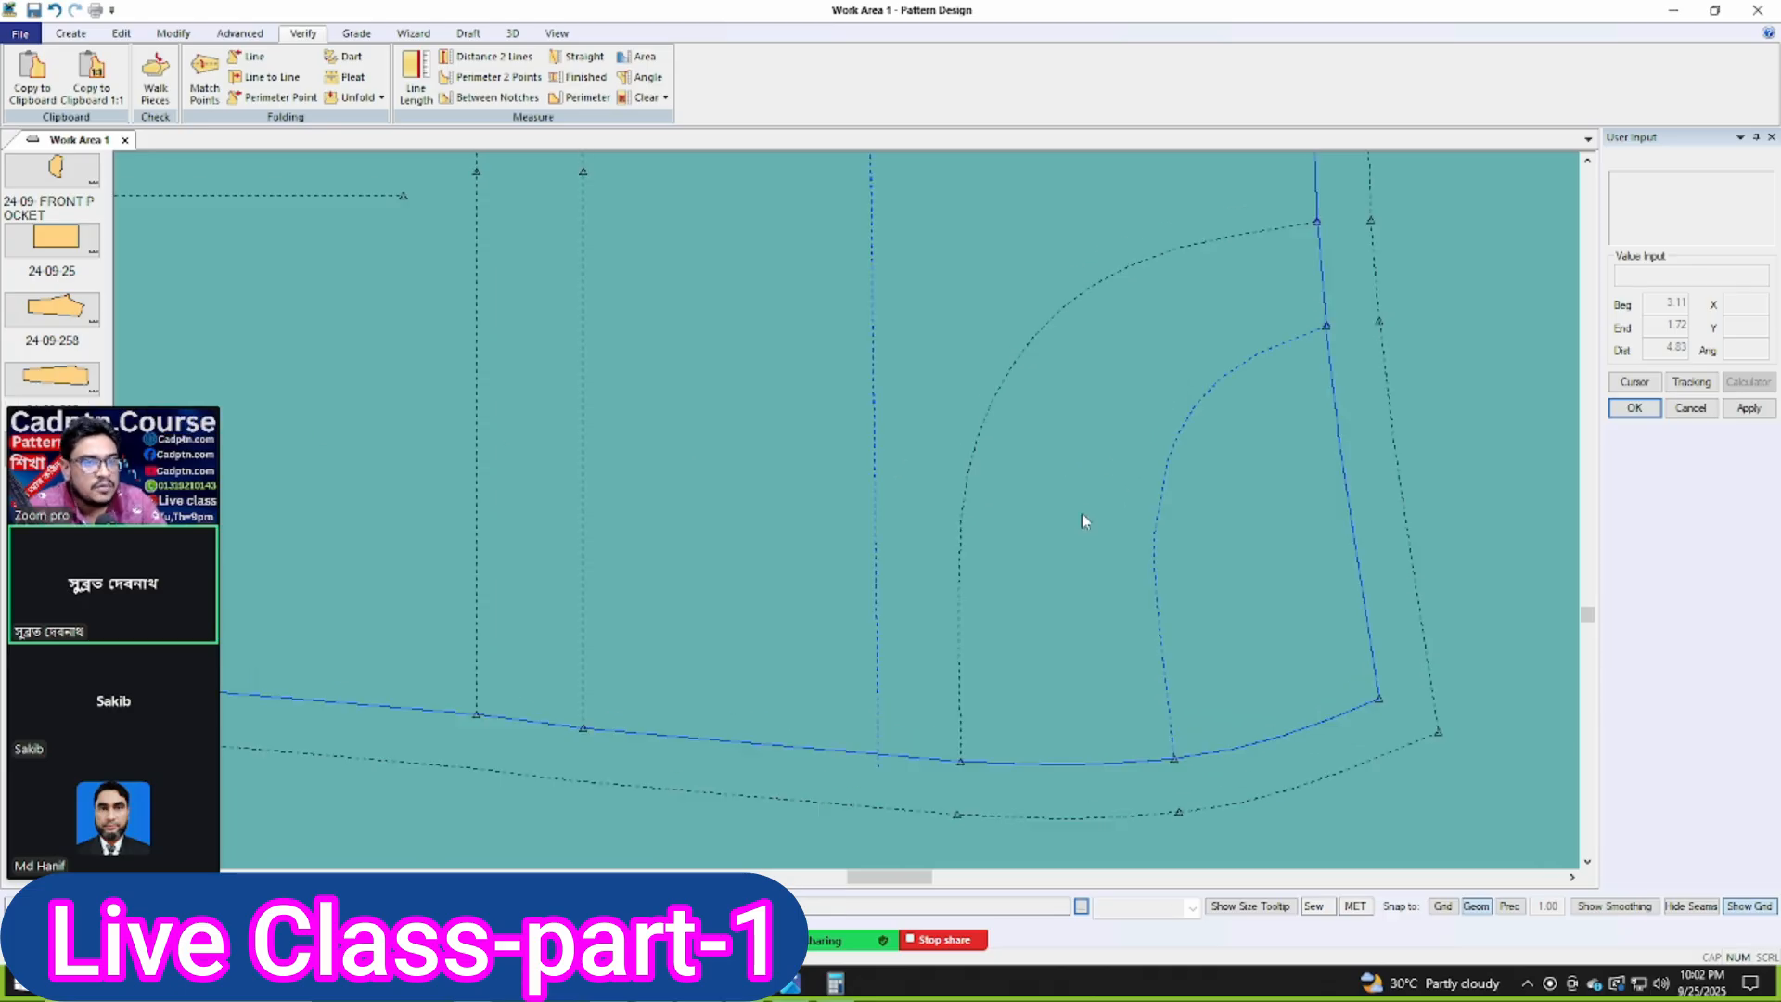
pyautogui.click(1150, 577)
pyautogui.click(1140, 575)
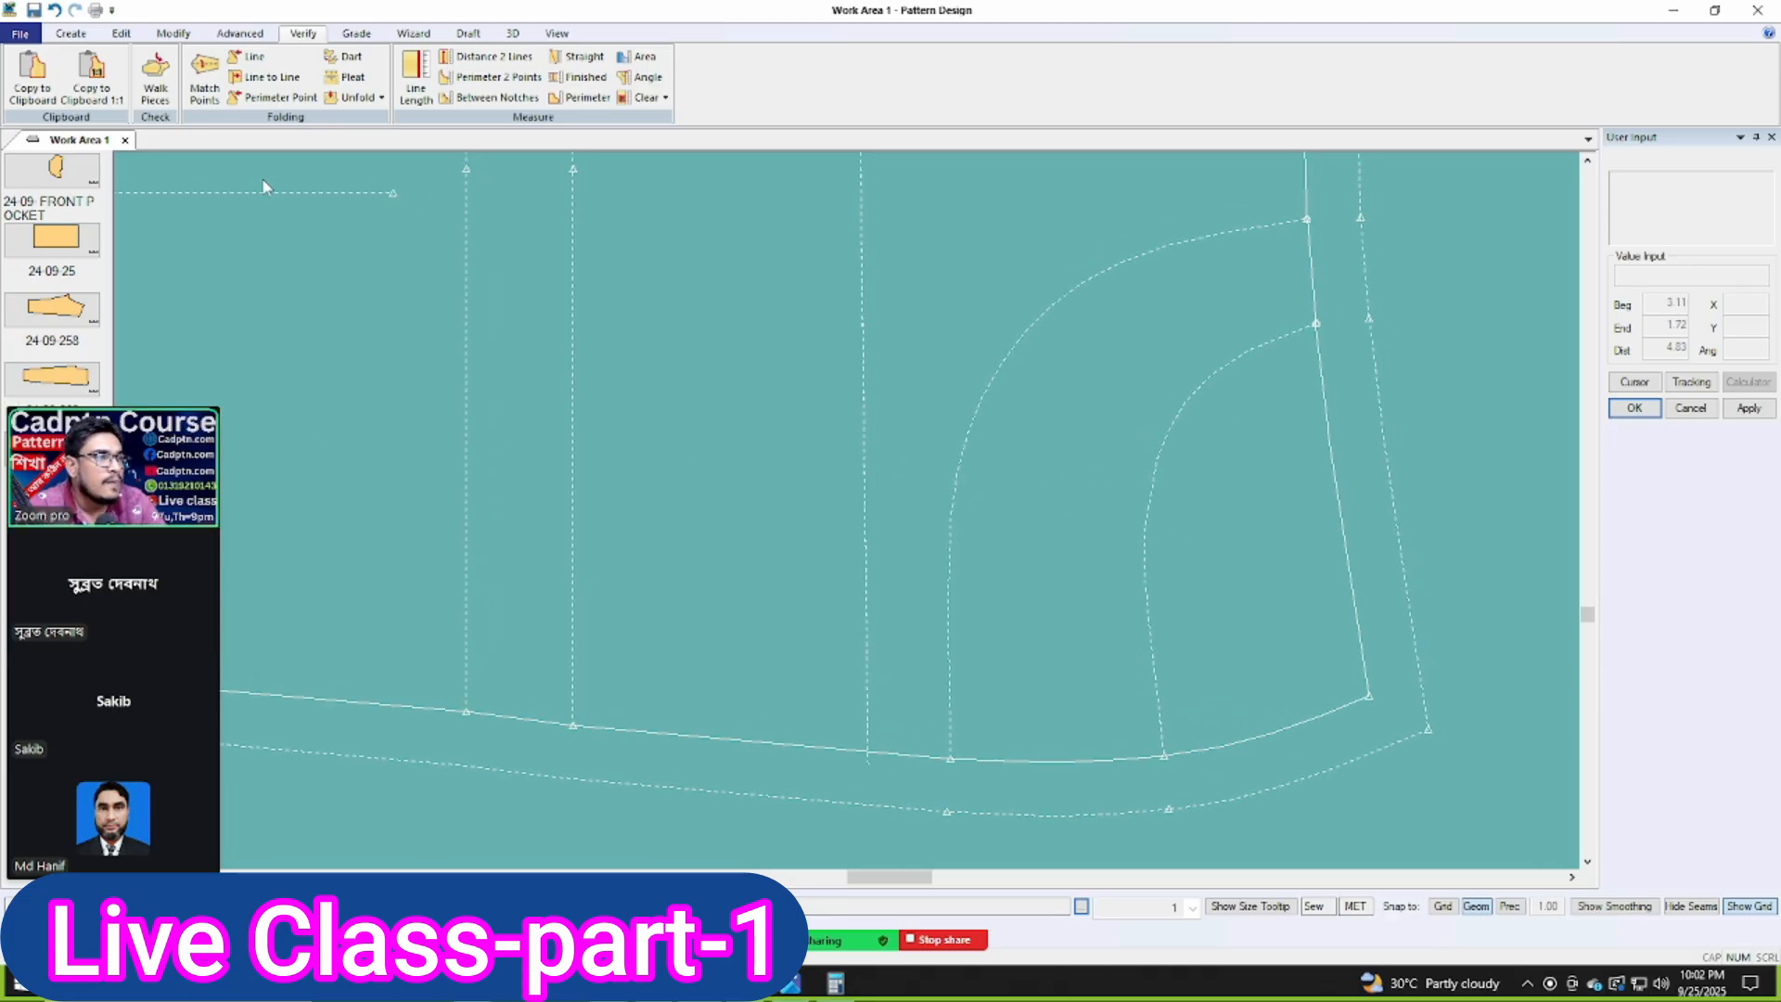
pyautogui.click(173, 34)
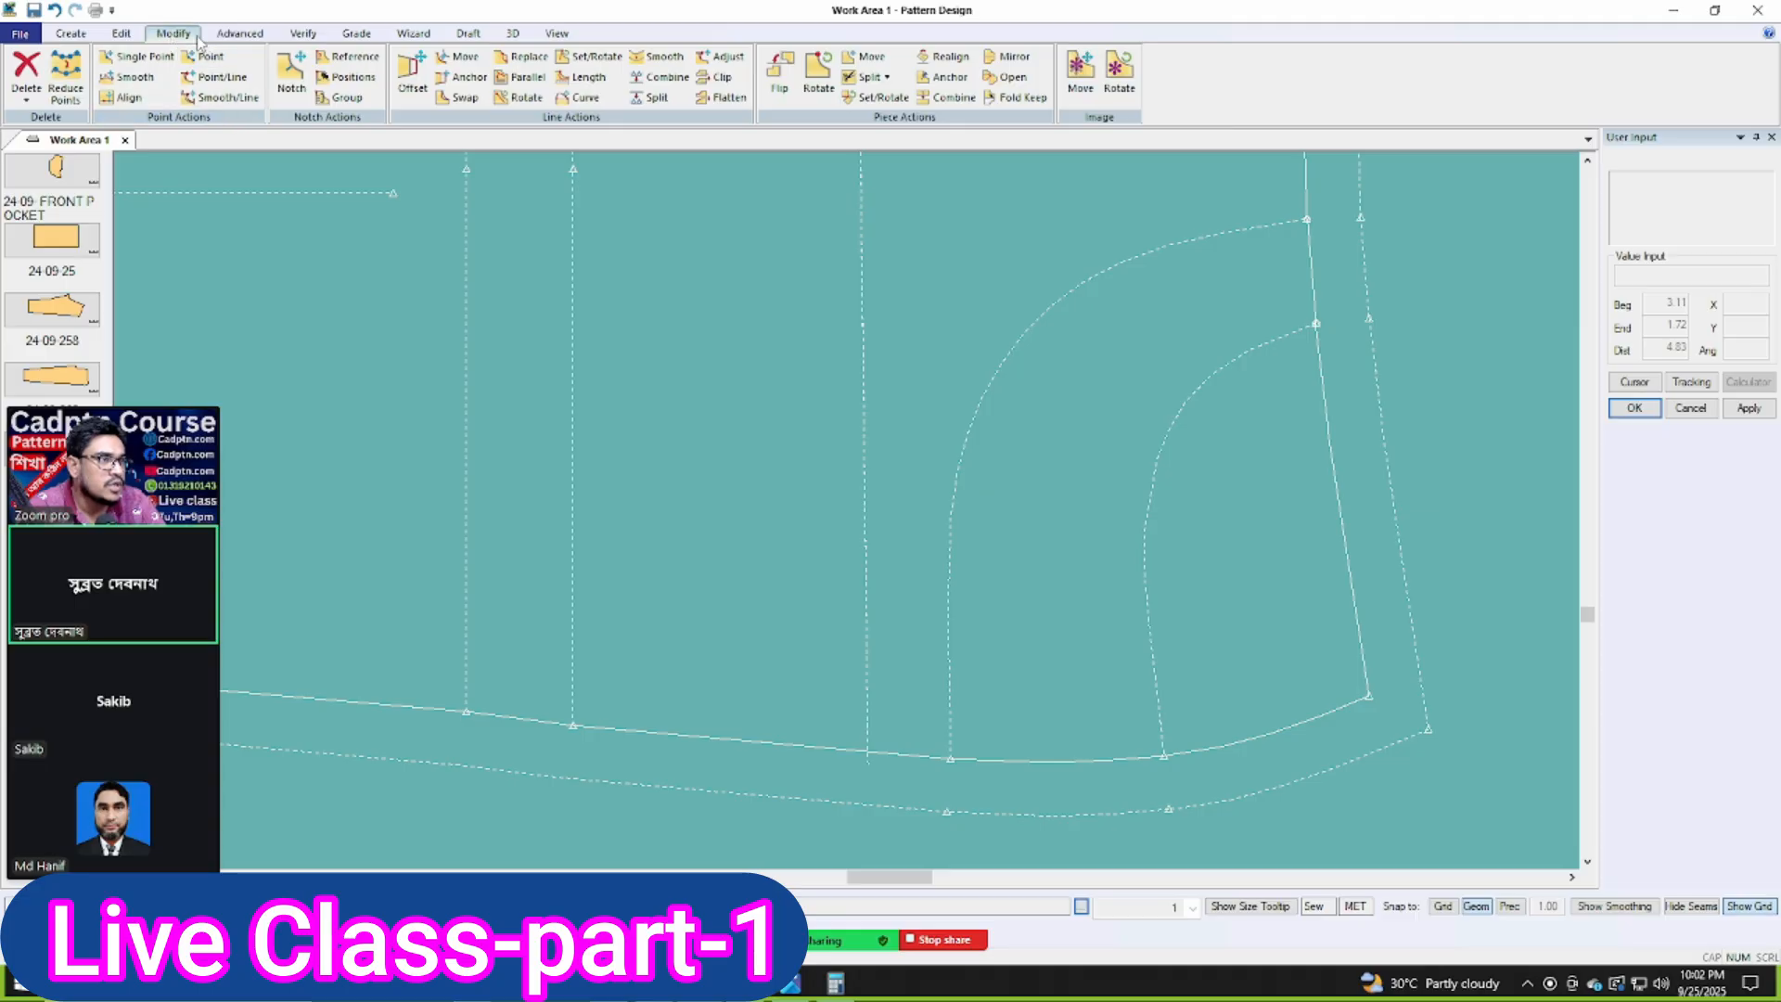
# Step: Smooth the front panel's inner pocket curve over its full length with a smooth factor of 0.005
pyautogui.click(656, 56)
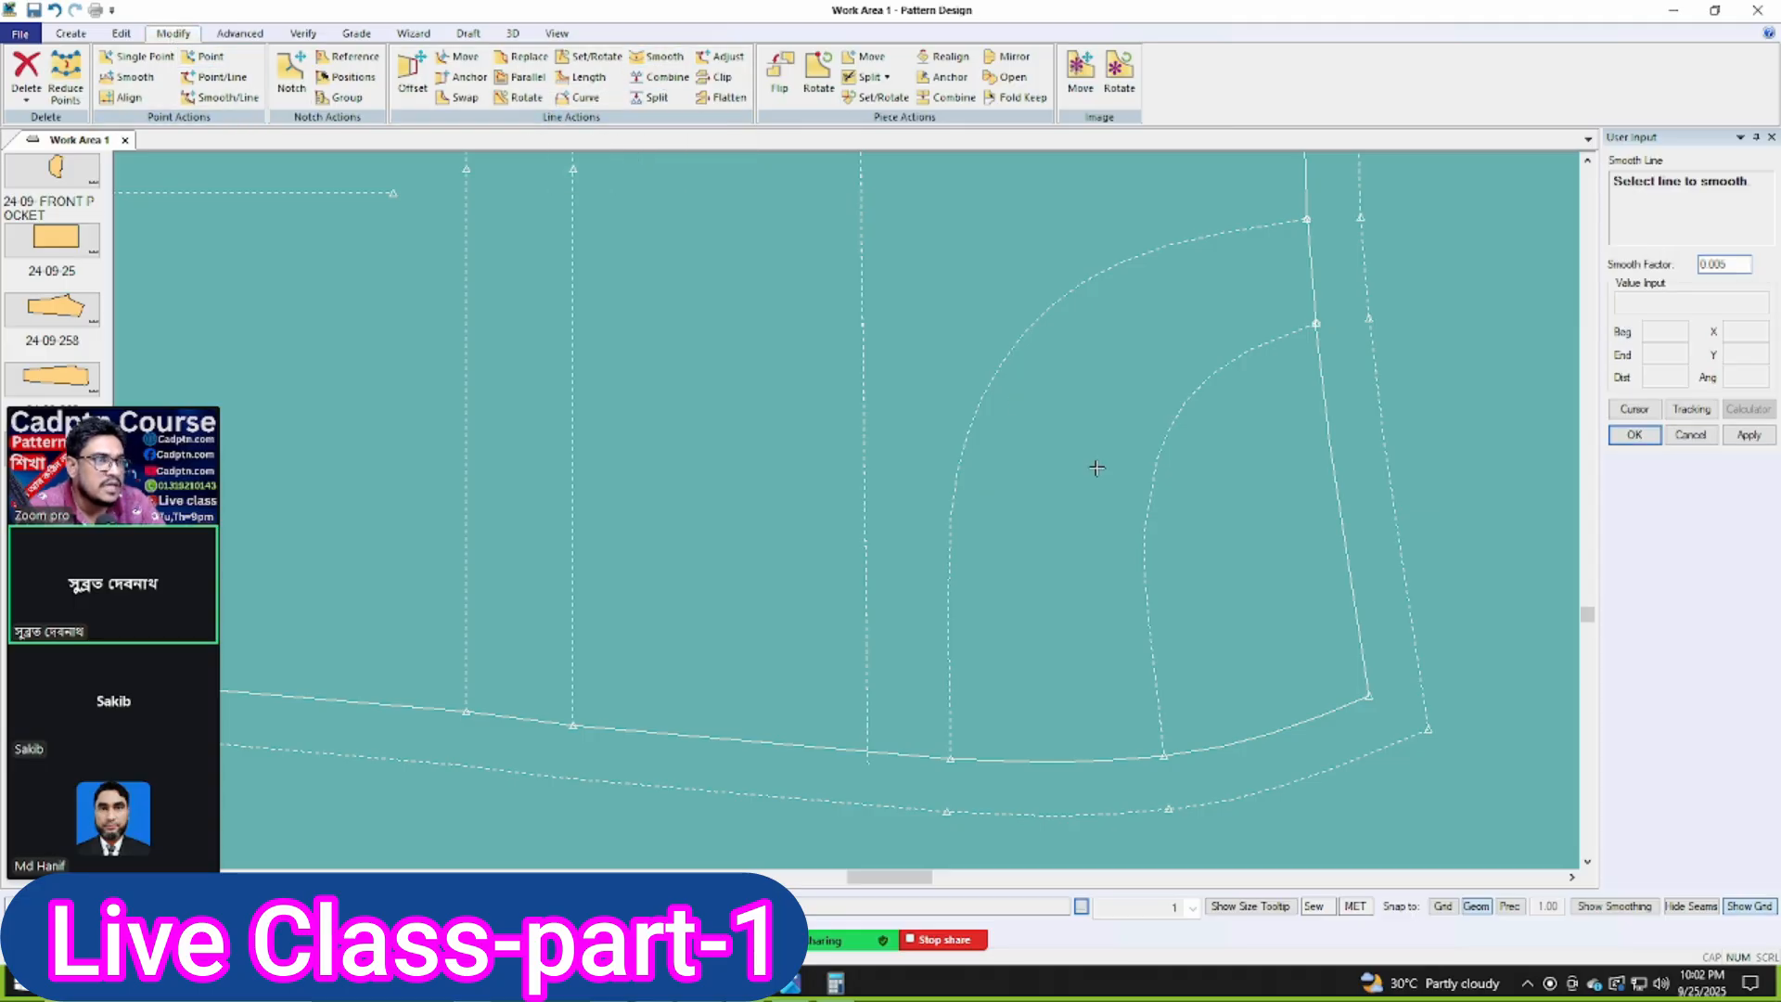
pyautogui.click(1150, 517)
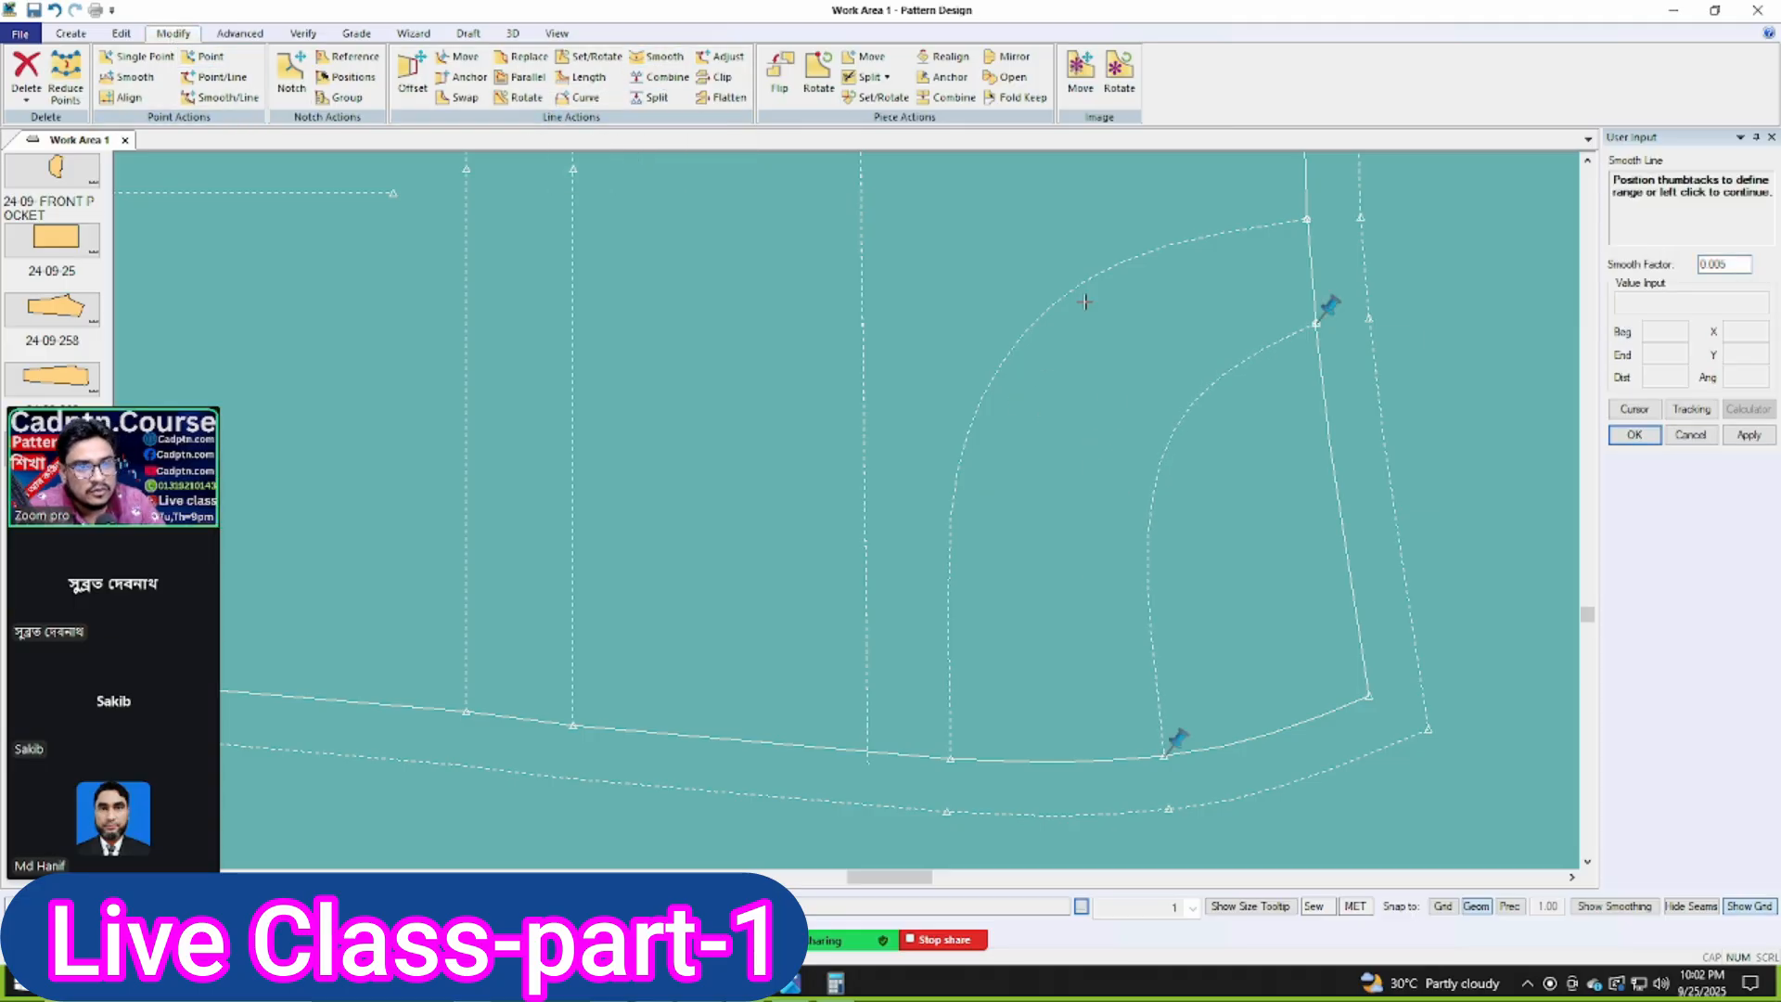
pyautogui.rightClick(1184, 283)
pyautogui.click(1194, 306)
pyautogui.rightClick(1249, 299)
pyautogui.click(1248, 299)
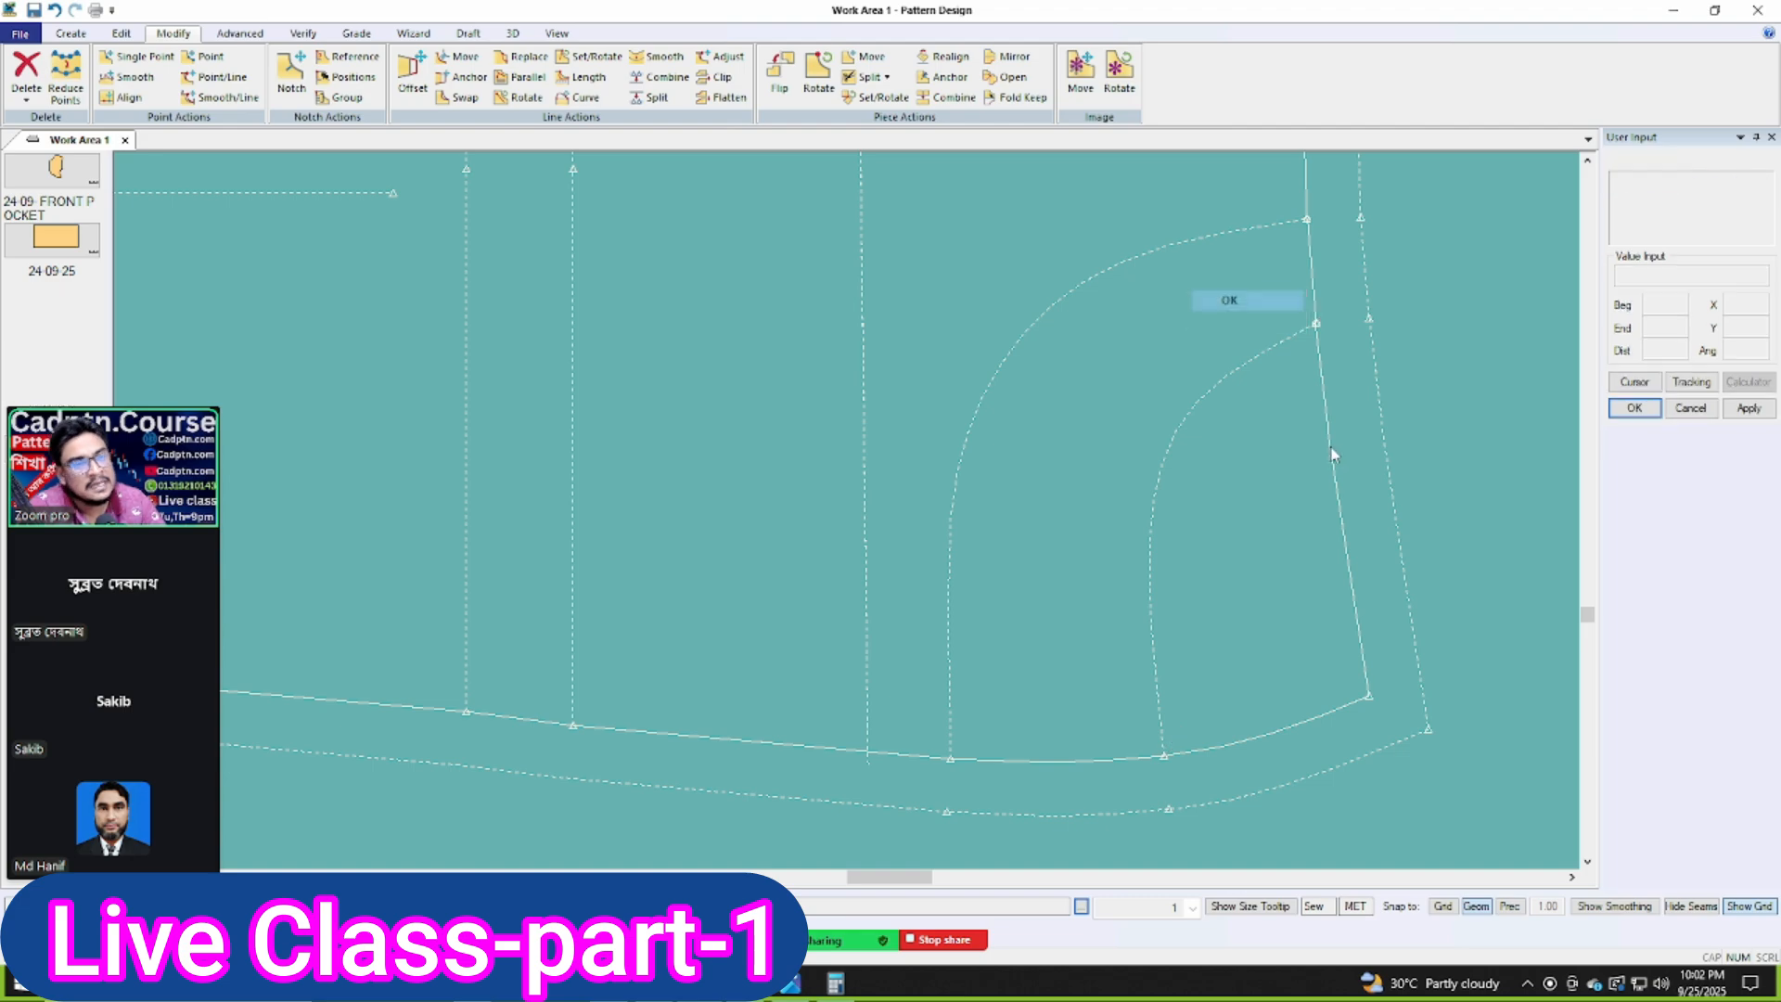
# Step: Move the edited front panel up and place the stored front panel piece in the free space below it
pyautogui.scroll(-5, 1386, 510)
pyautogui.scroll(-3, 1150, 566)
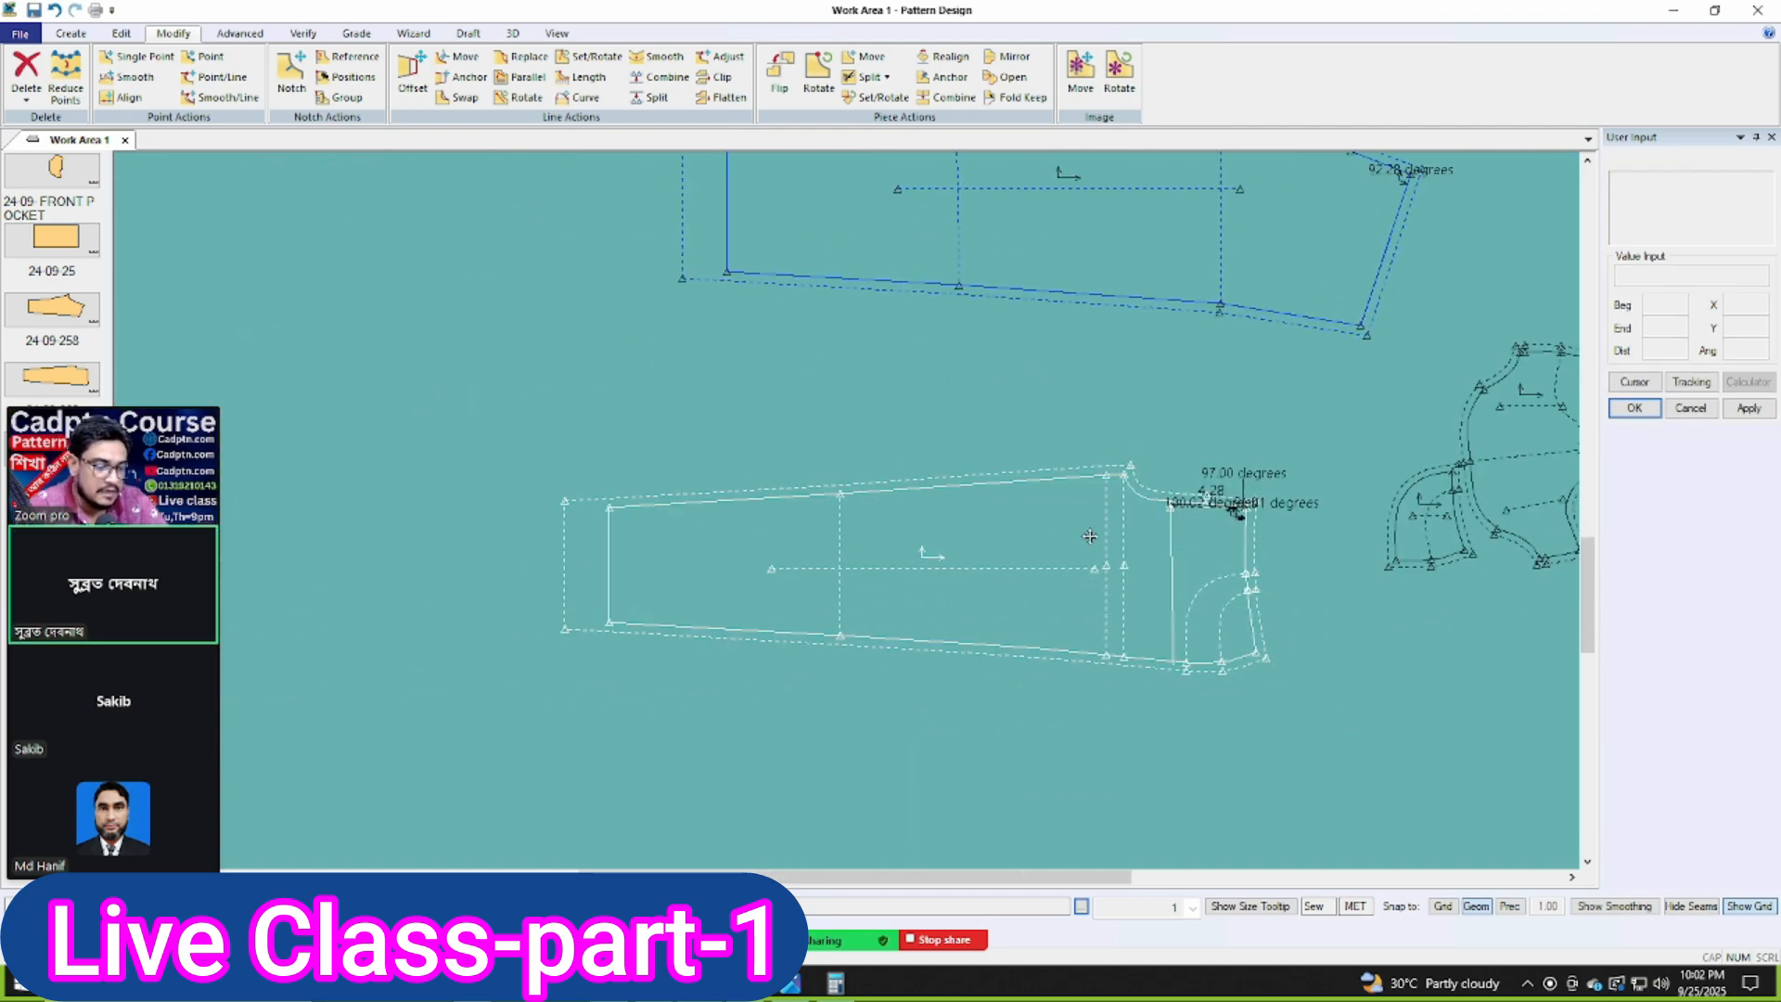
pyautogui.moveTo(923, 560); pyautogui.dragTo(940, 545)
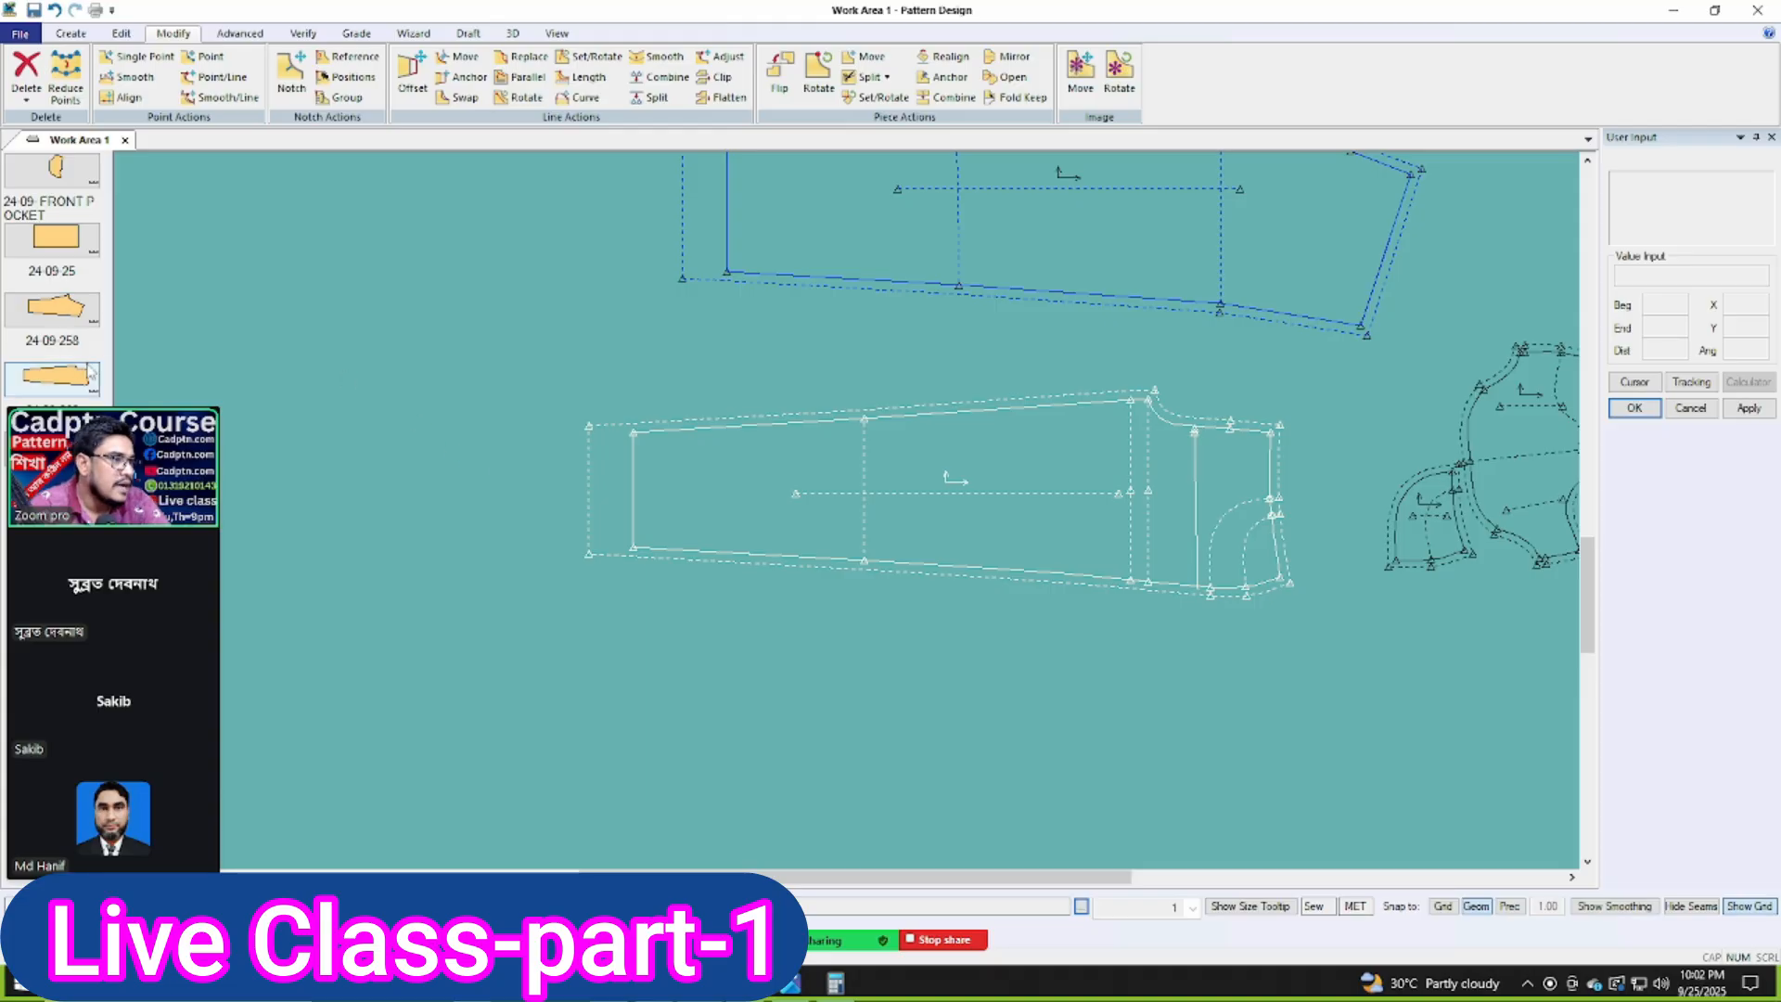
pyautogui.moveTo(81, 379); pyautogui.dragTo(970, 751)
pyautogui.click(970, 751)
pyautogui.scroll(-4, 981, 486)
pyautogui.scroll(5, 946, 732)
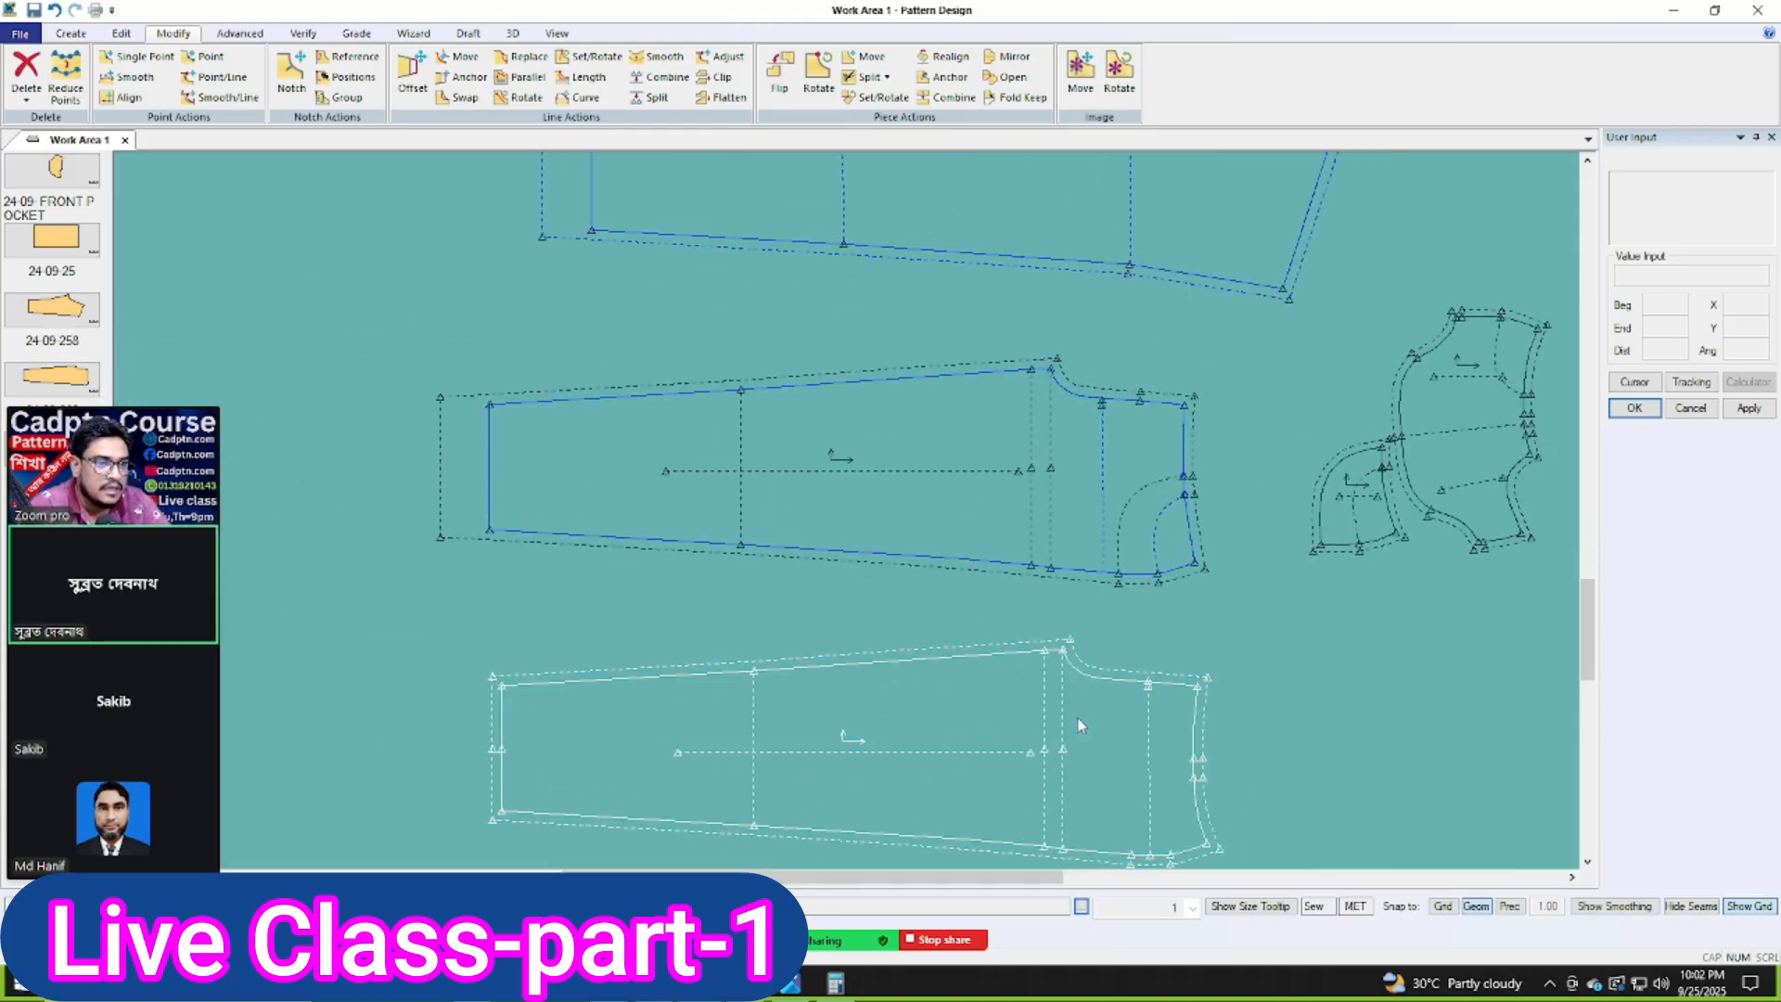
# Step: Overlay the stored front panel on the edited one at the crotch point to compare shapes, and set it back below
pyautogui.click(1059, 633)
pyautogui.scroll(2, 1040, 270)
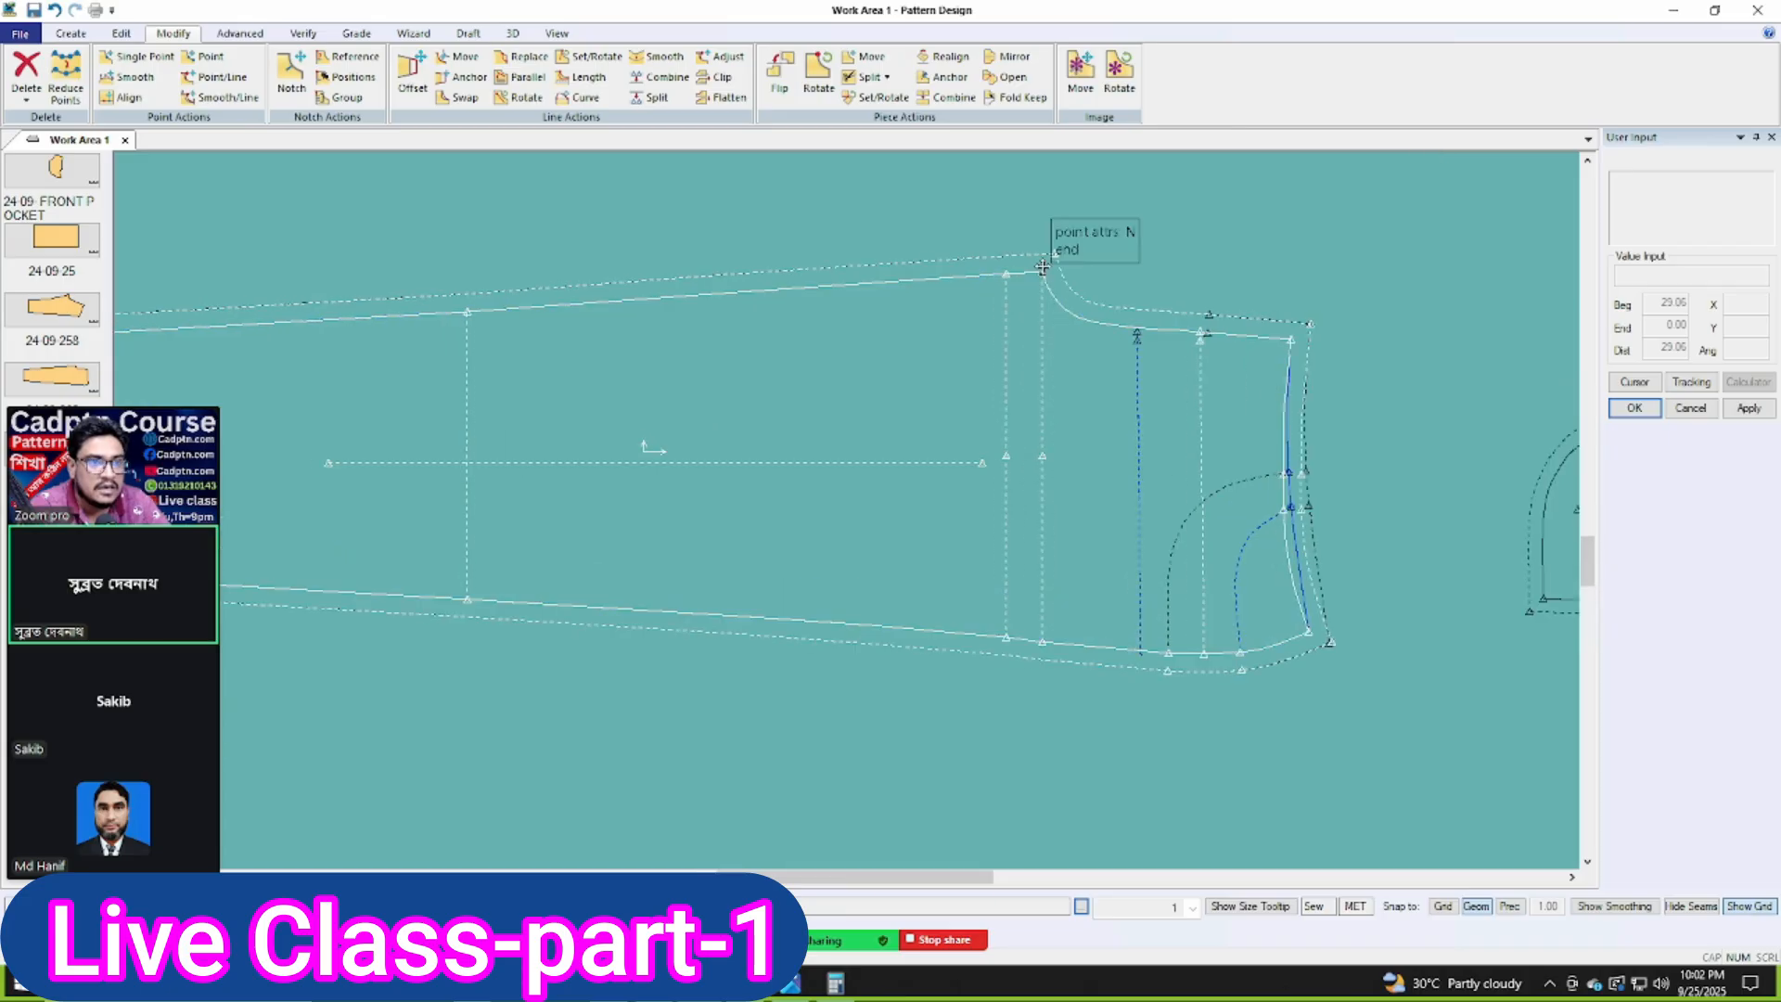
pyautogui.scroll(-2, 1044, 268)
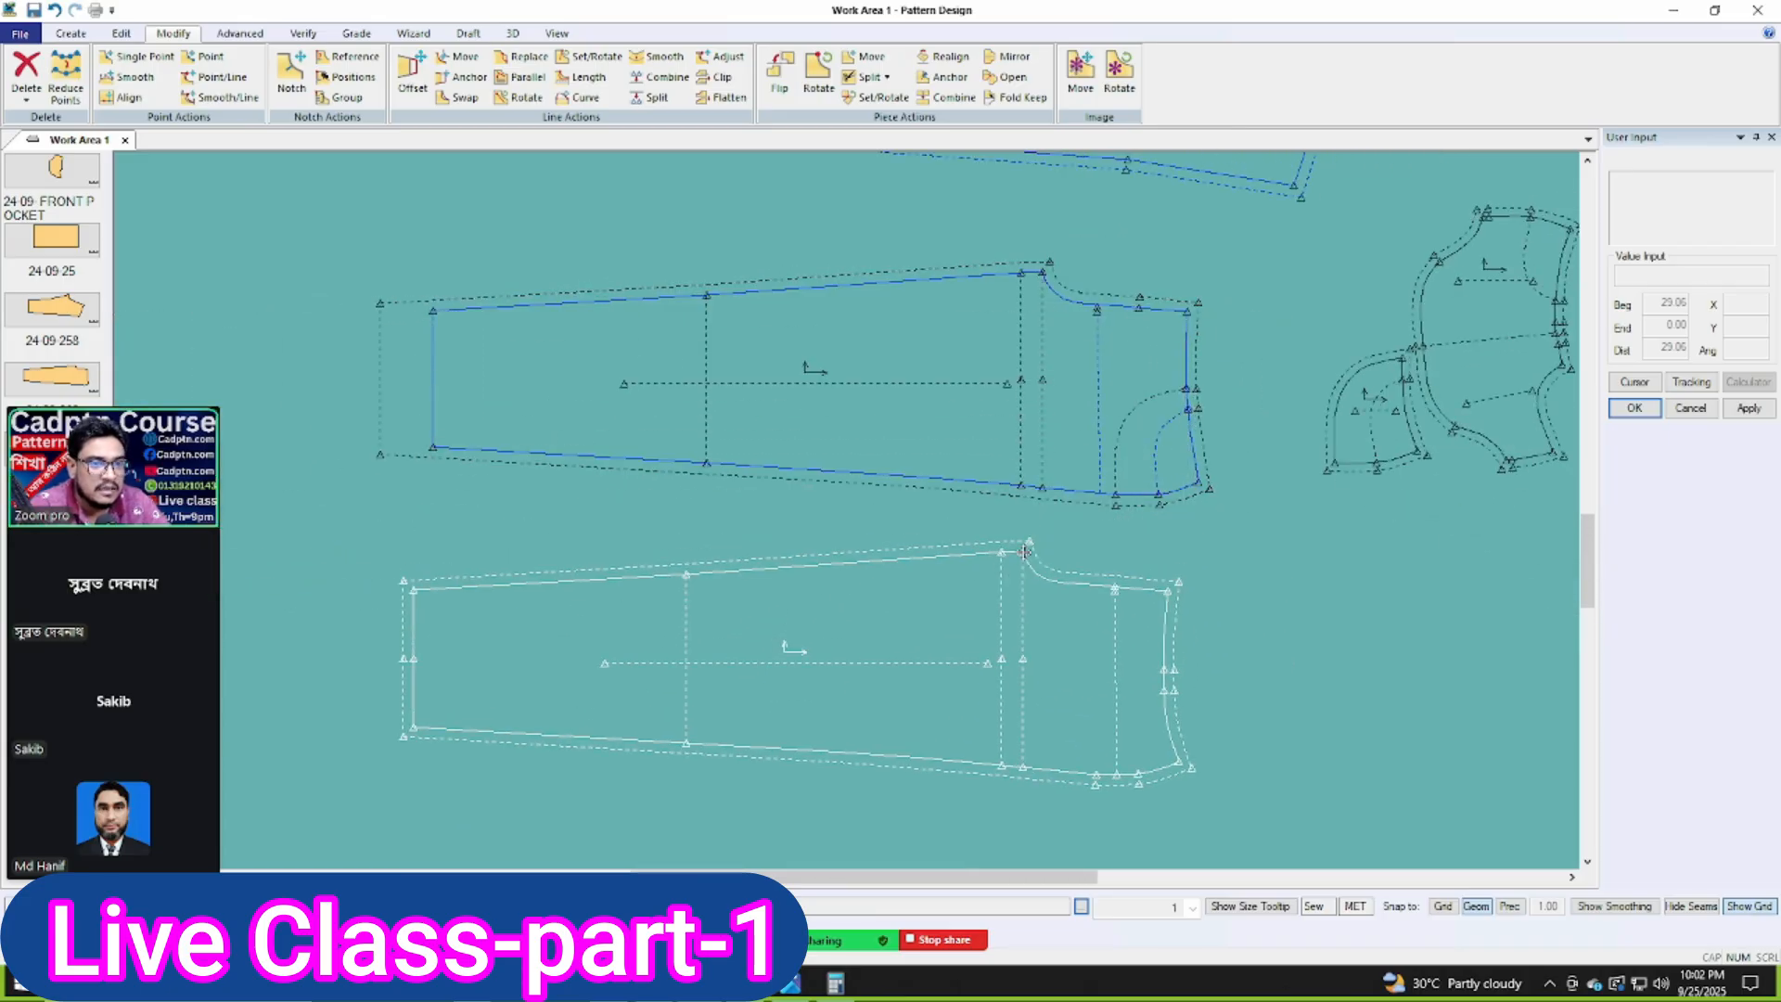
pyautogui.scroll(1, 741, 556)
pyautogui.scroll(1, 515, 308)
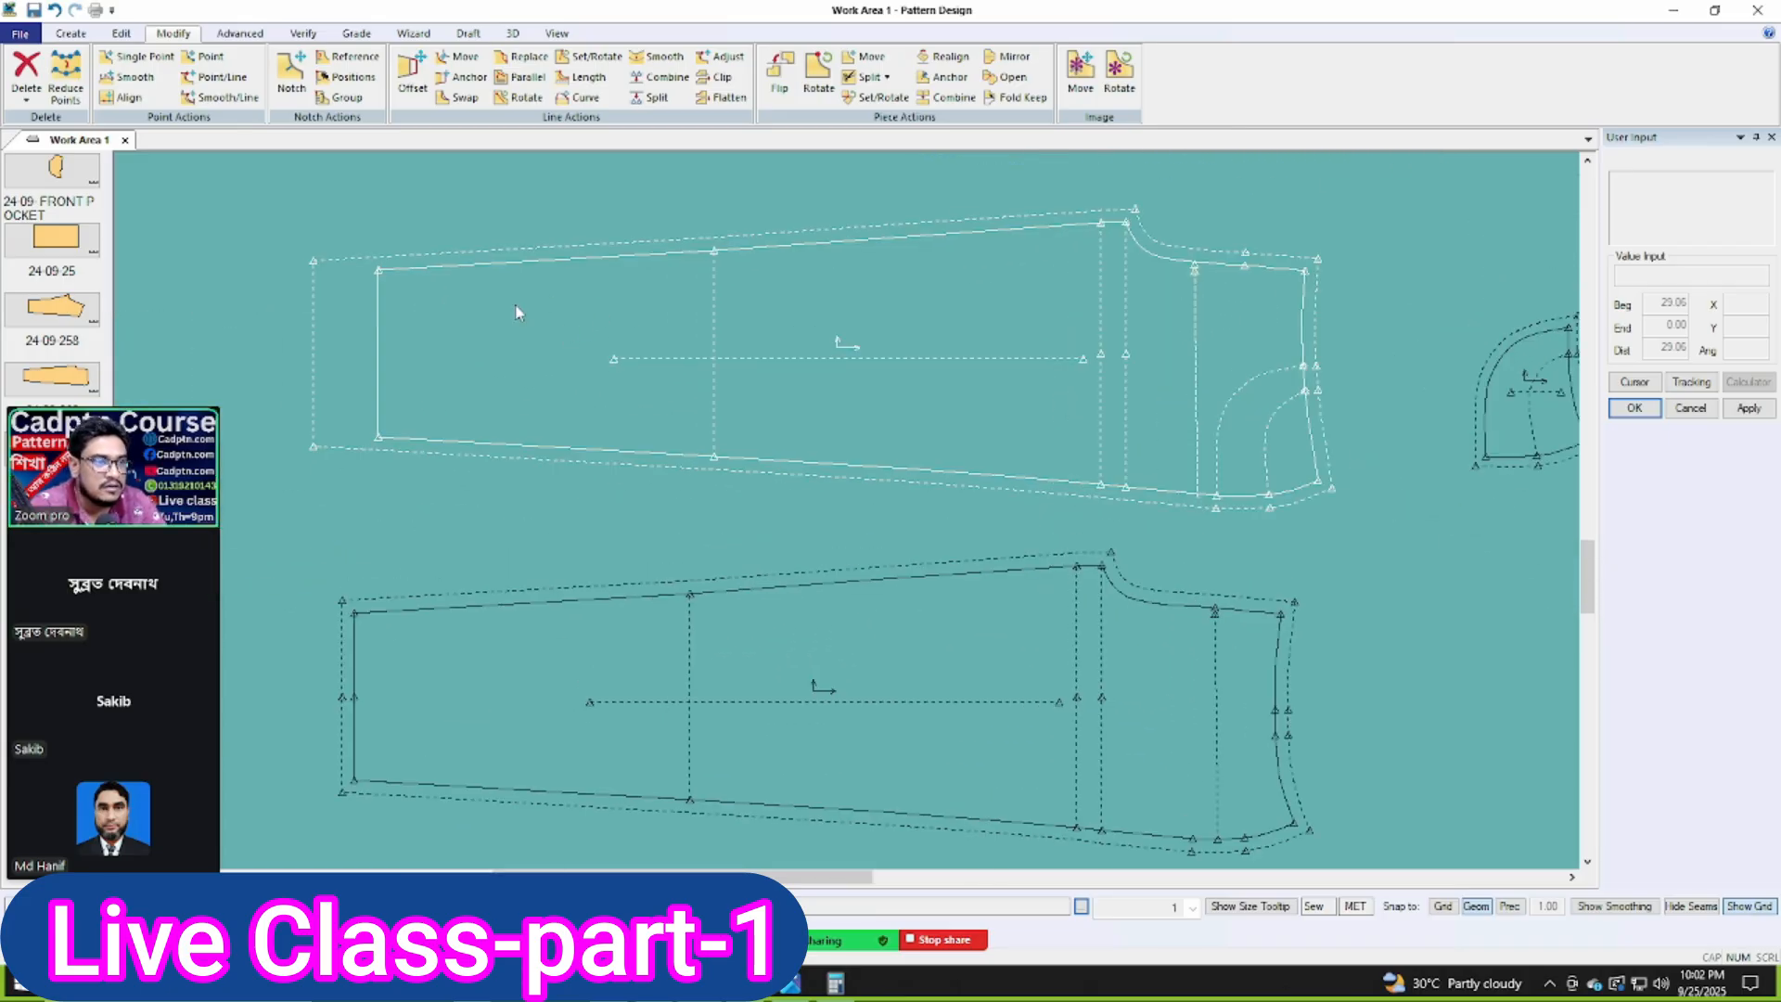
pyautogui.scroll(-2, 1086, 402)
pyautogui.scroll(2, 820, 616)
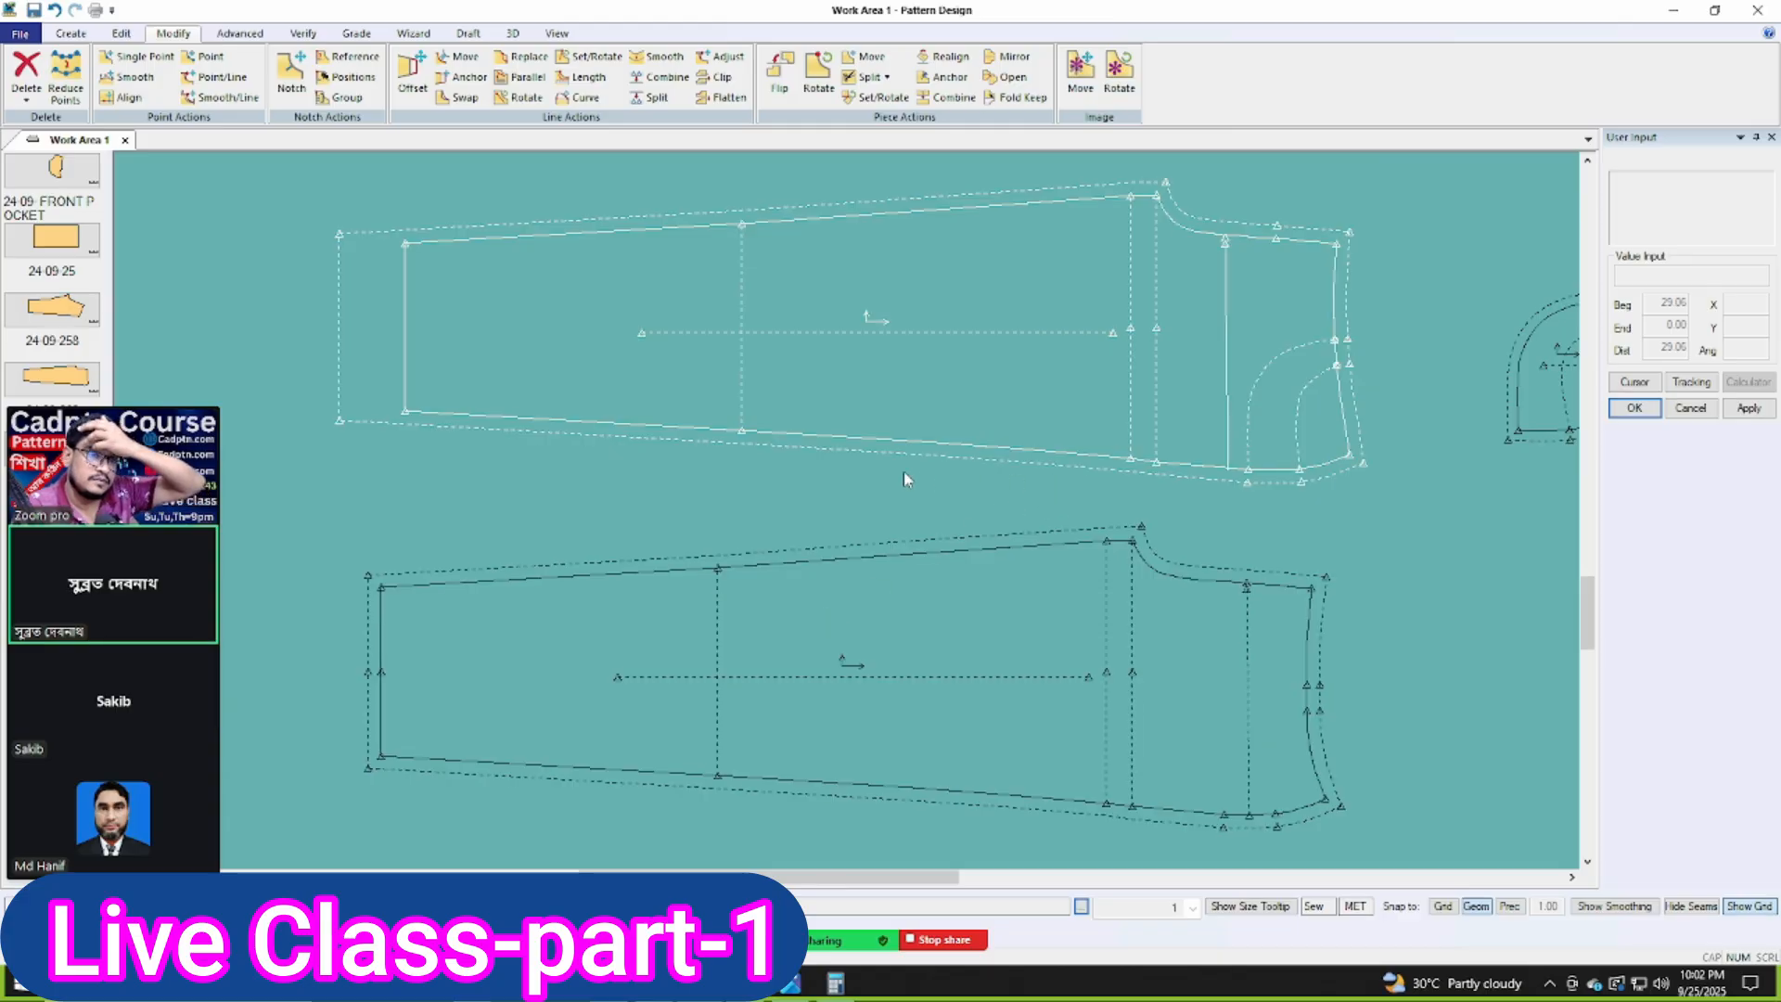
# Step: Compare the two front panels' waist and hip areas, and move the stored panel up over the back panel, clear of the edited one
pyautogui.click(816, 480)
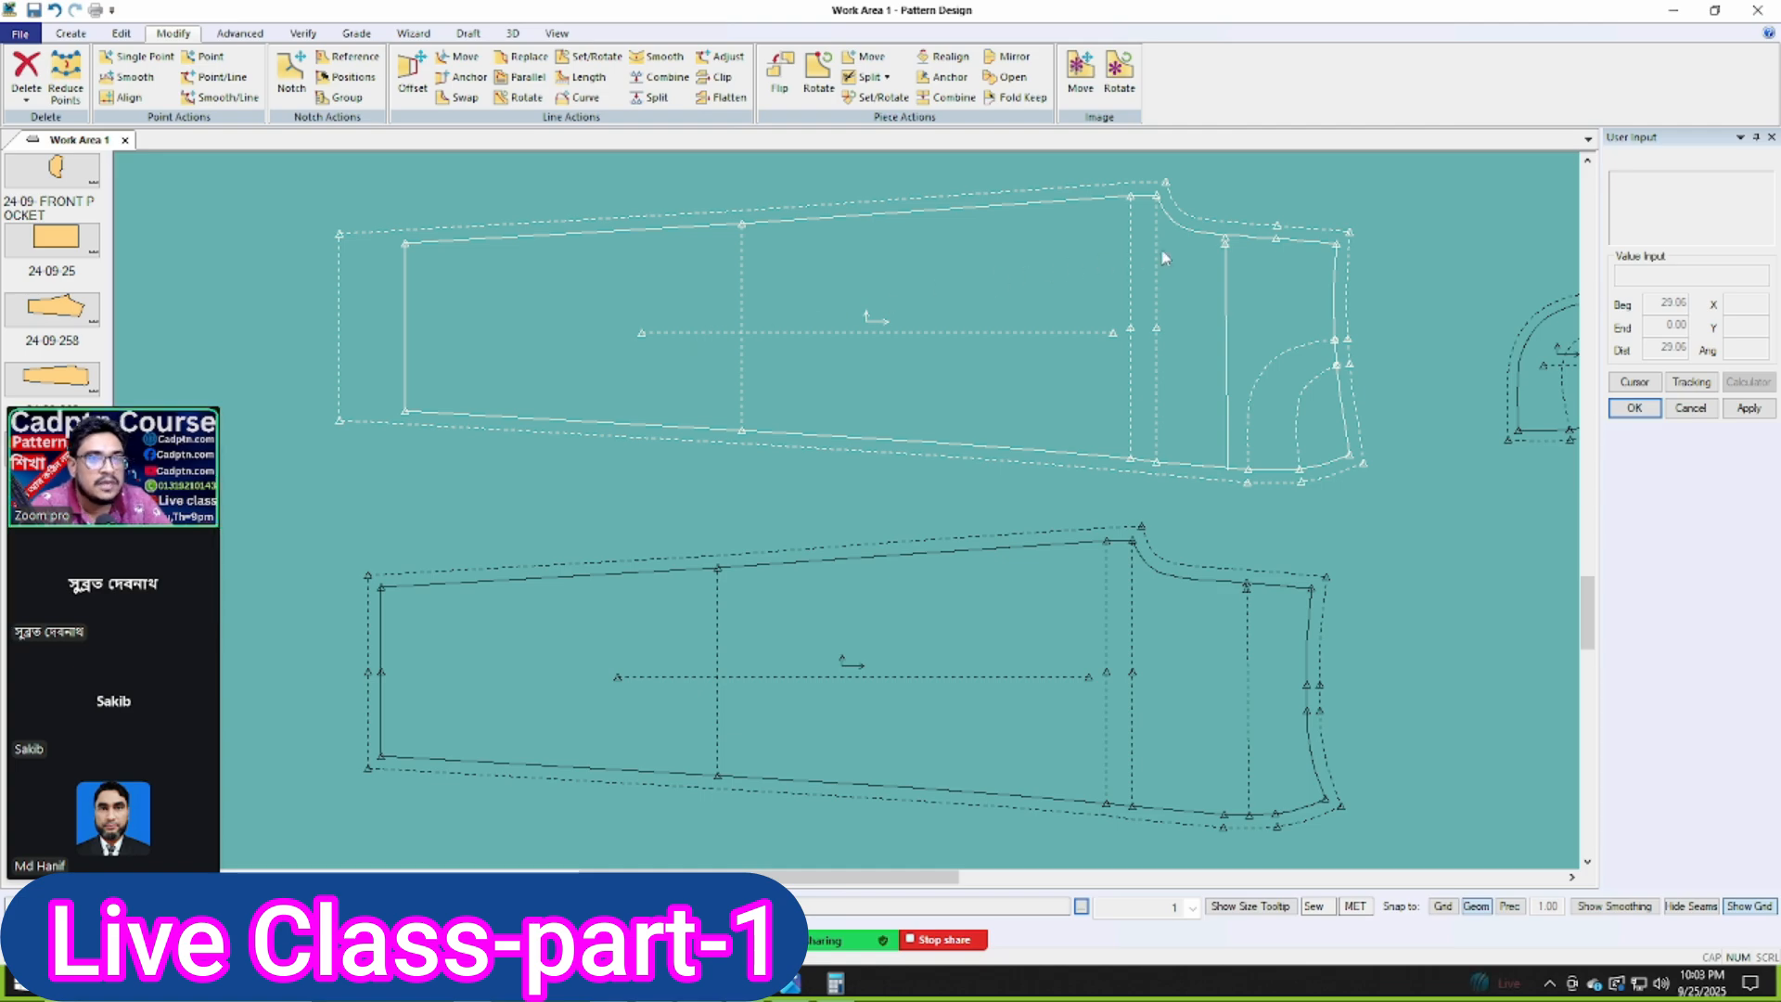
pyautogui.scroll(-5, 1305, 336)
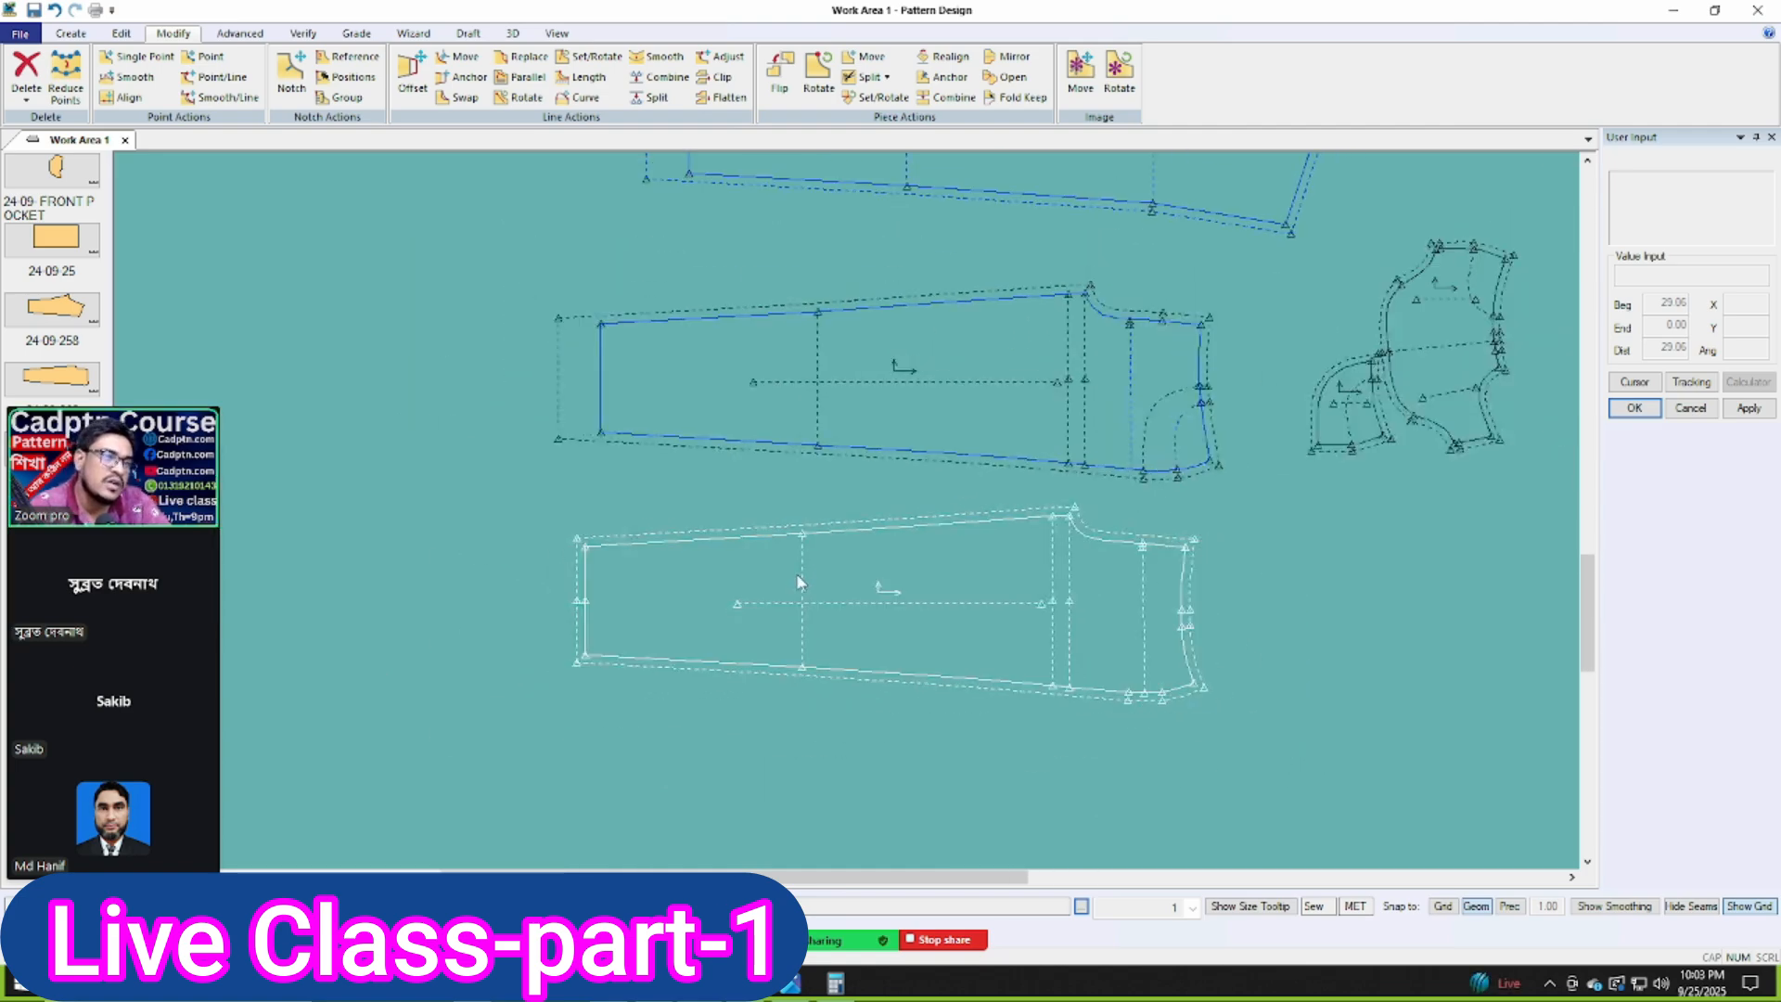
pyautogui.scroll(4, 1004, 705)
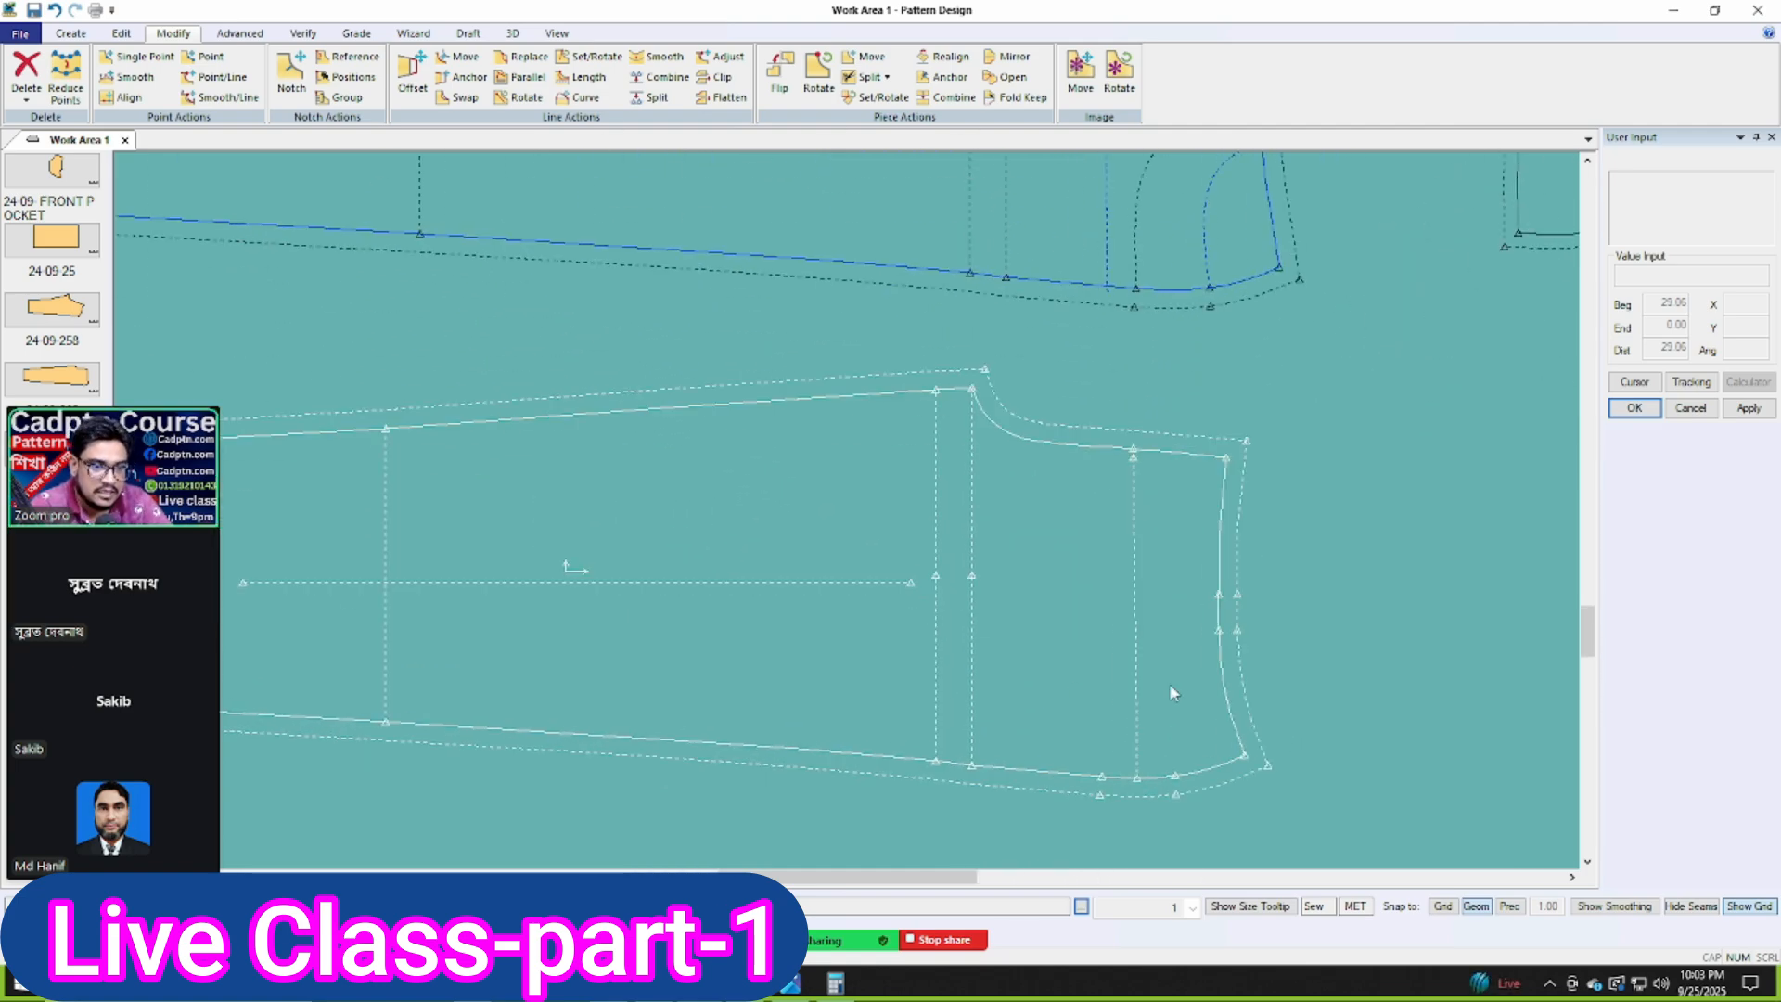
pyautogui.scroll(-3, 1168, 682)
pyautogui.moveTo(1047, 679); pyautogui.dragTo(1079, 291)
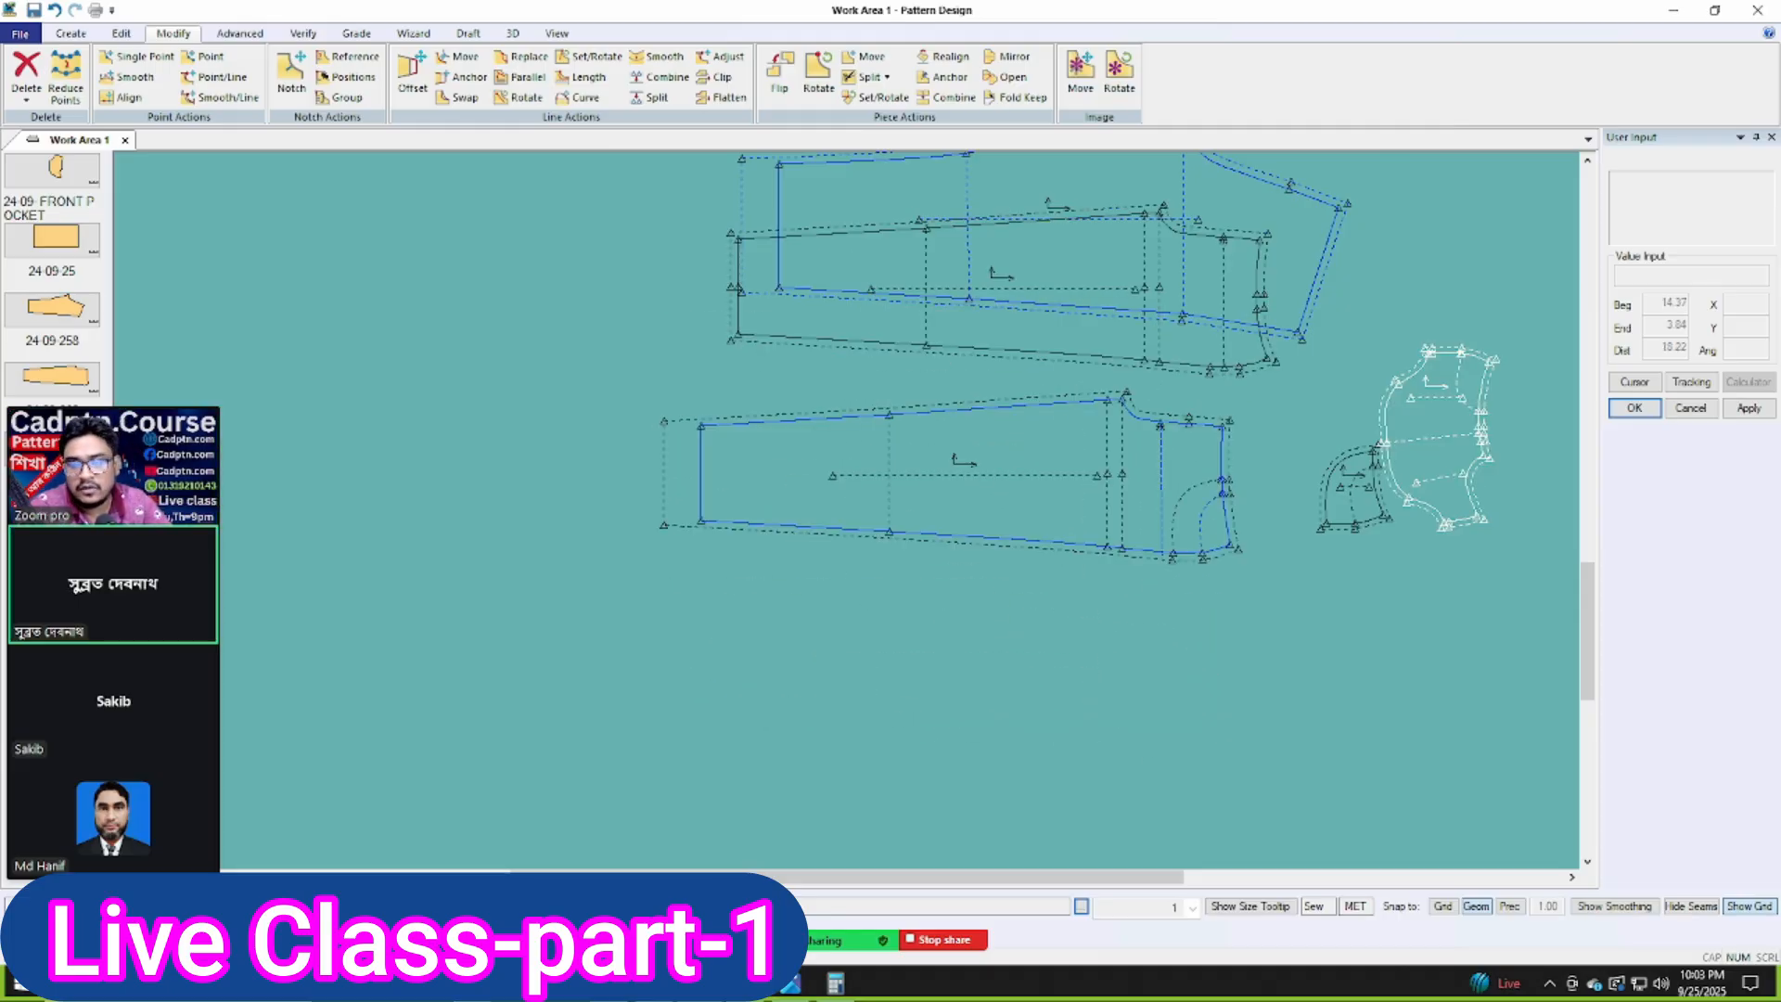